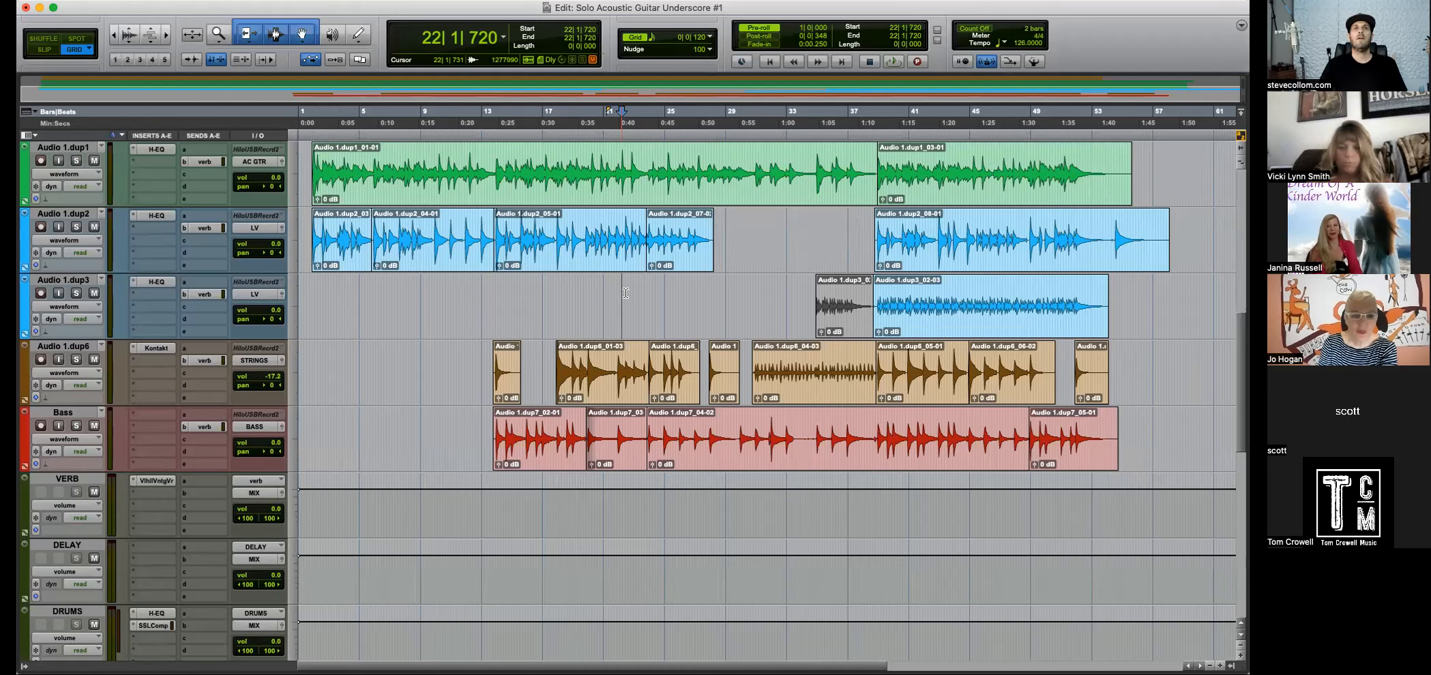
Switch the playback engine to ZoomAudioDevice and agree to save and reopen the session.
click(225, 1)
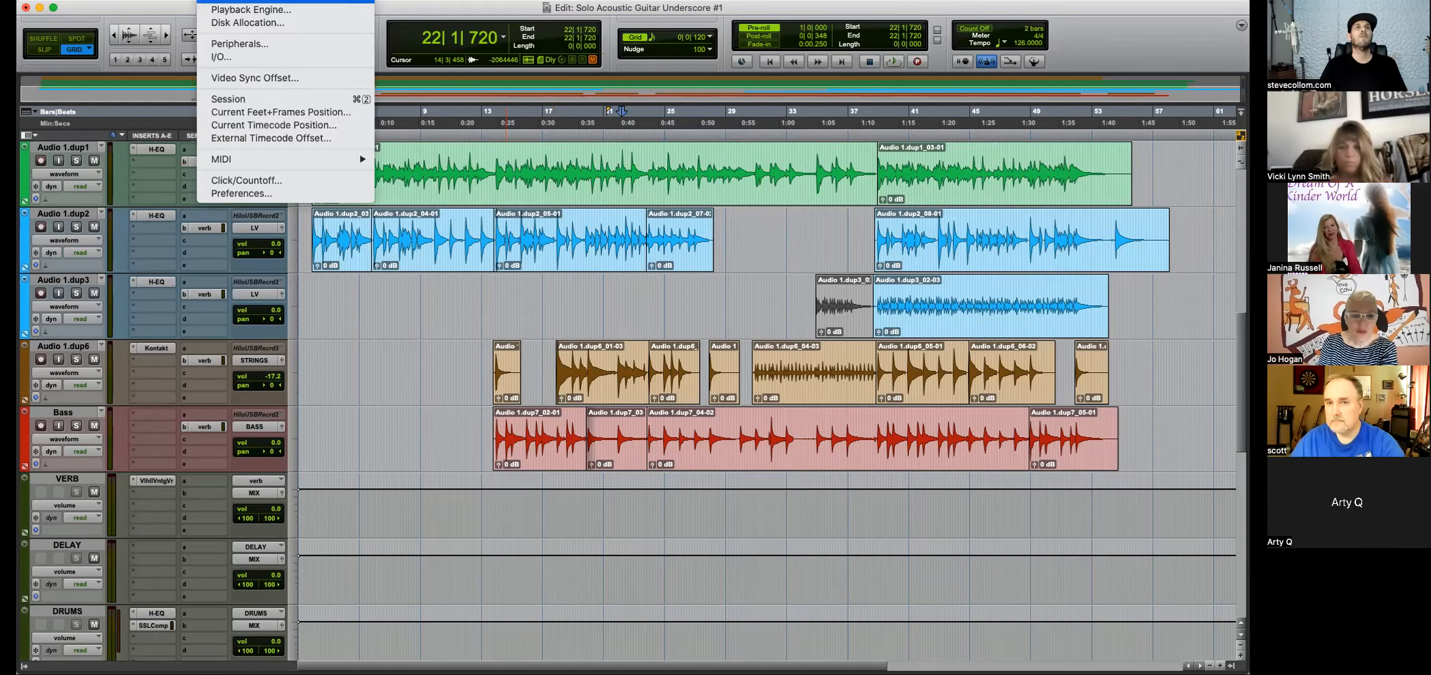
click(251, 8)
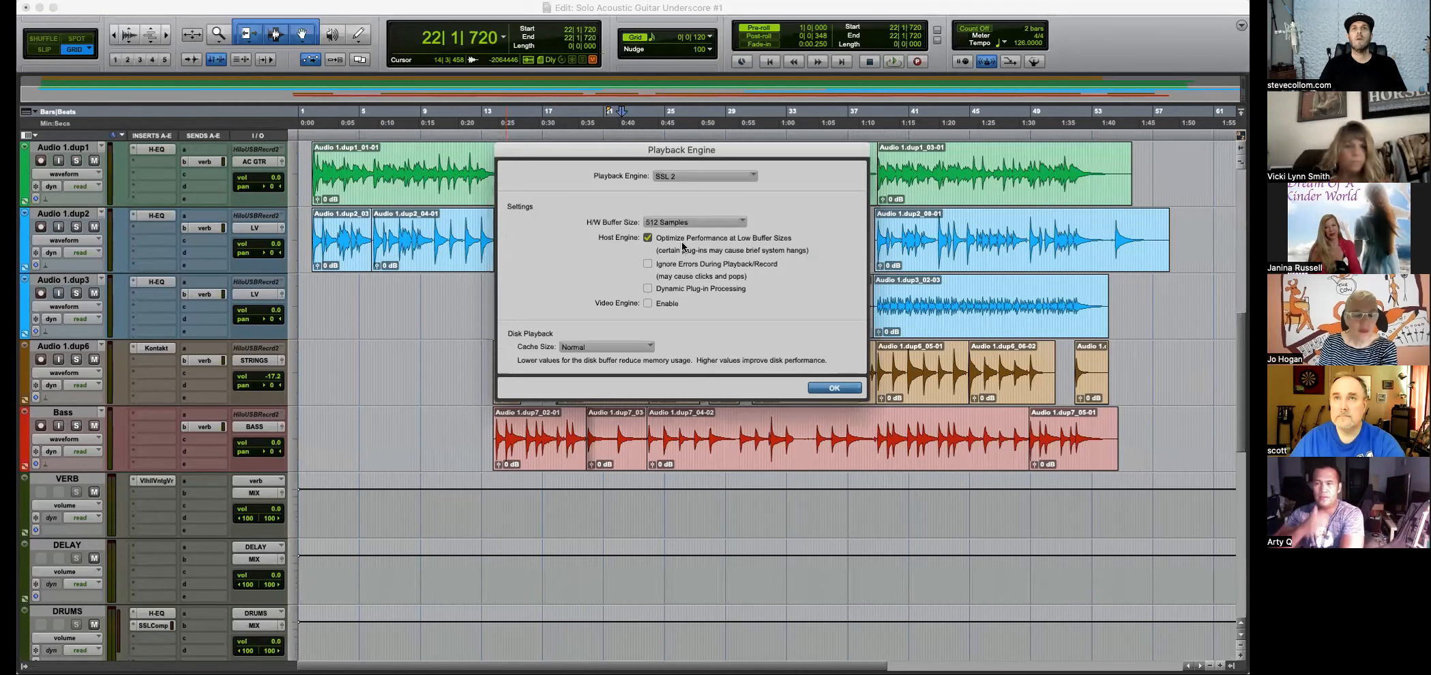
click(691, 178)
click(696, 280)
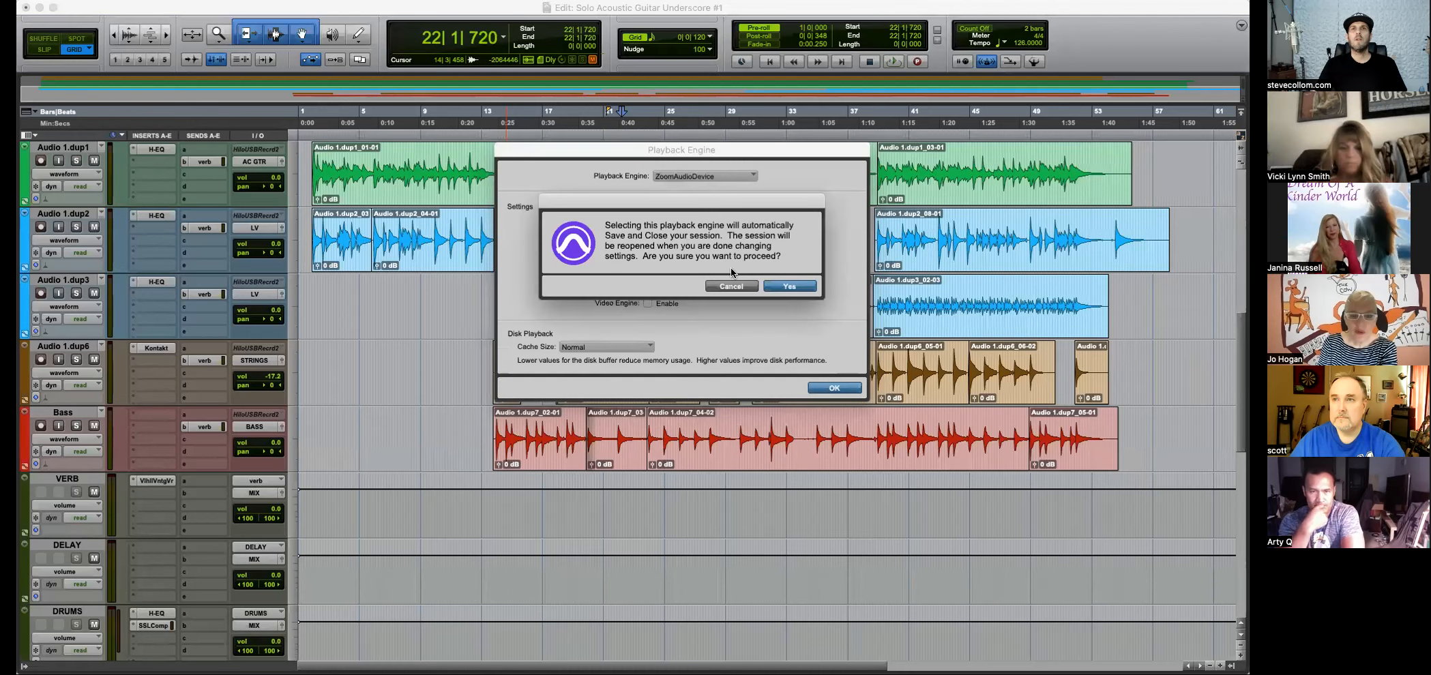
click(793, 287)
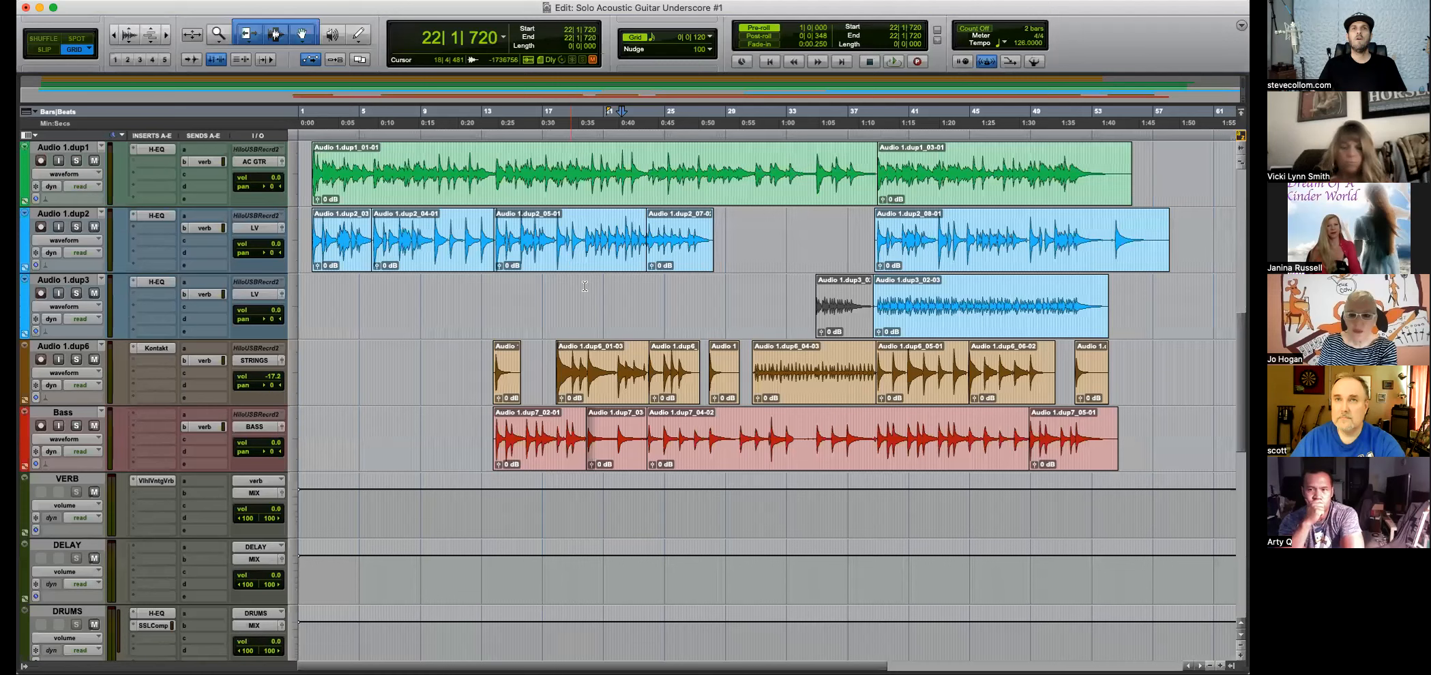
Play the session briefly from about bar 19 to test the audio output.
click(587, 294)
key(space)
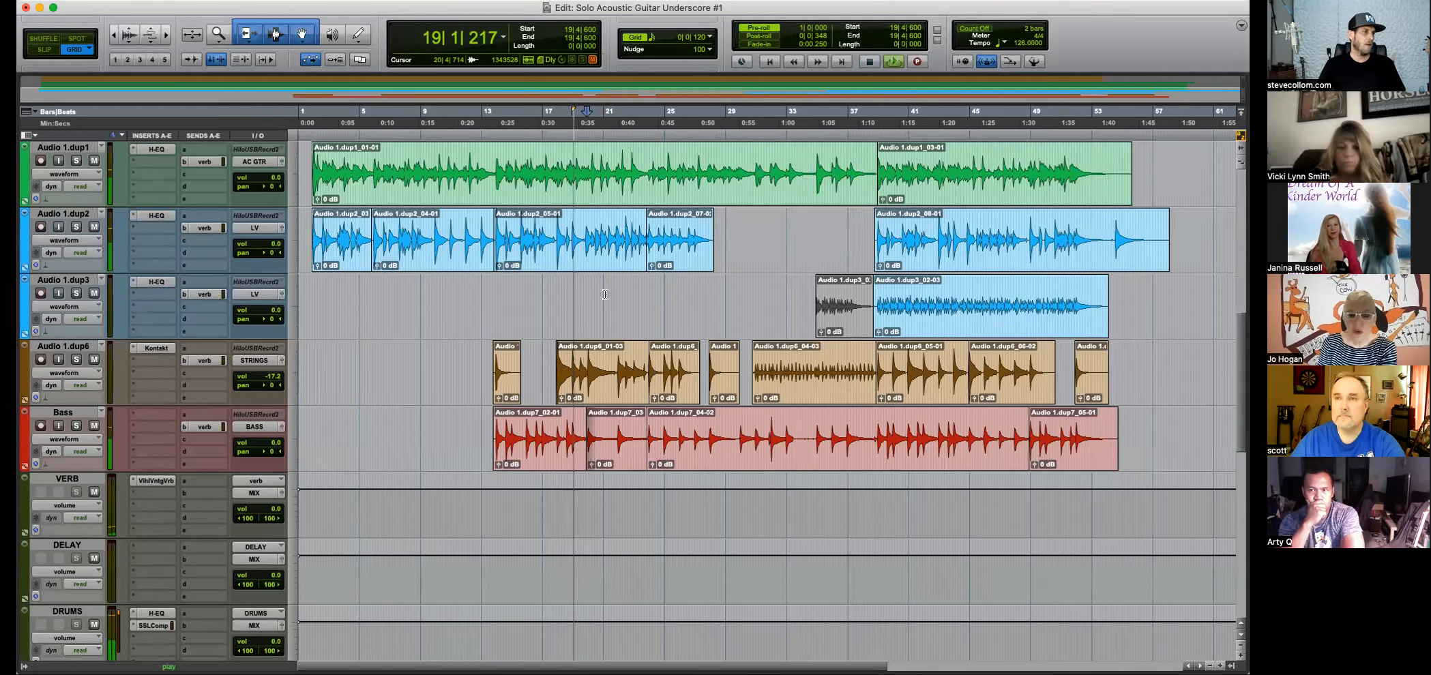
key(space)
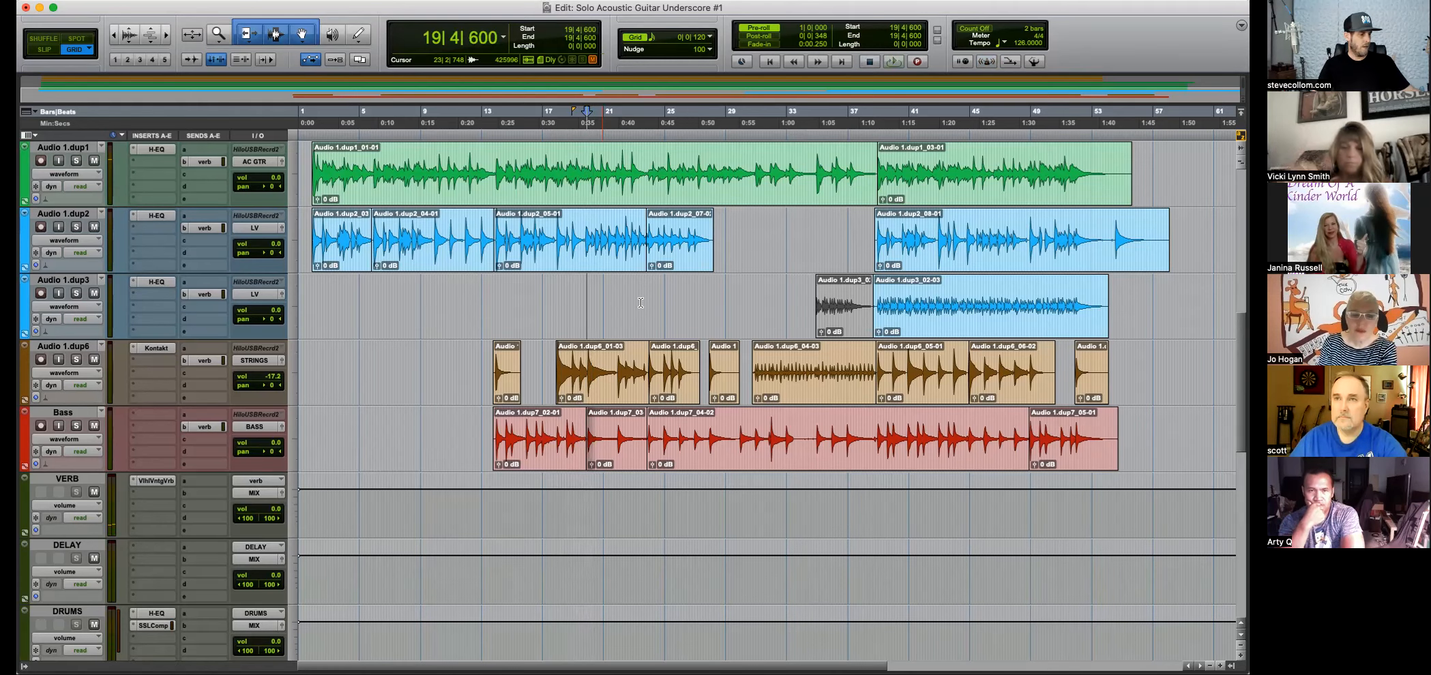
Return the playback position to the start of the session with the percussion and guitar tracks in view.
click(385, 288)
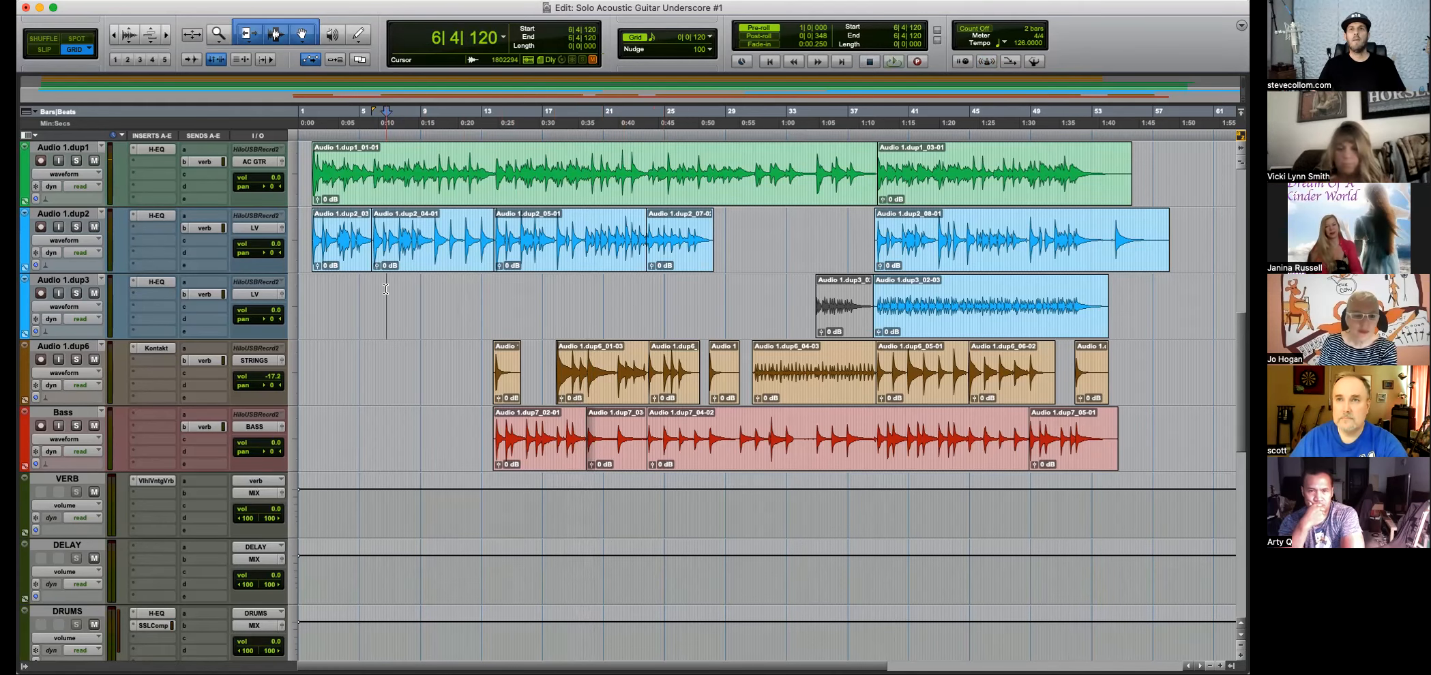
scroll(385, 288, up, 5)
key(super+bracketright)
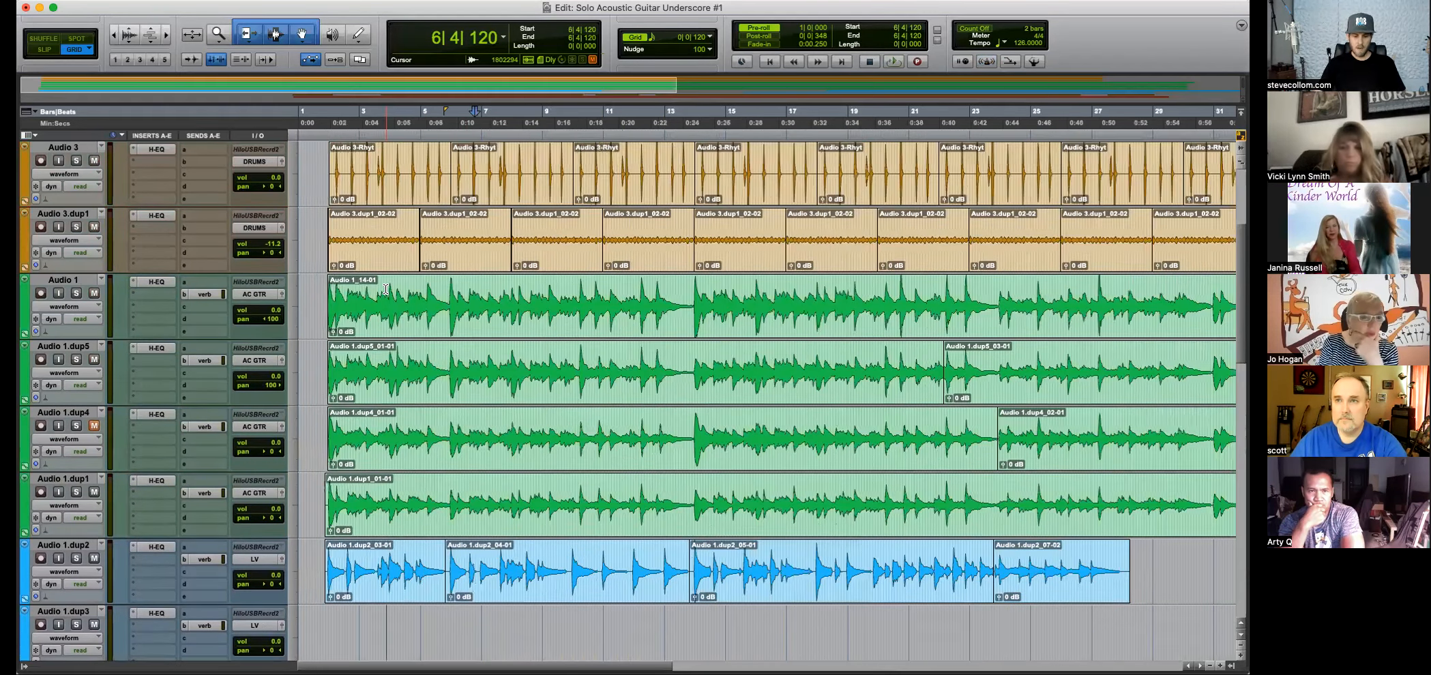
key(Return)
key(super+bracketleft)
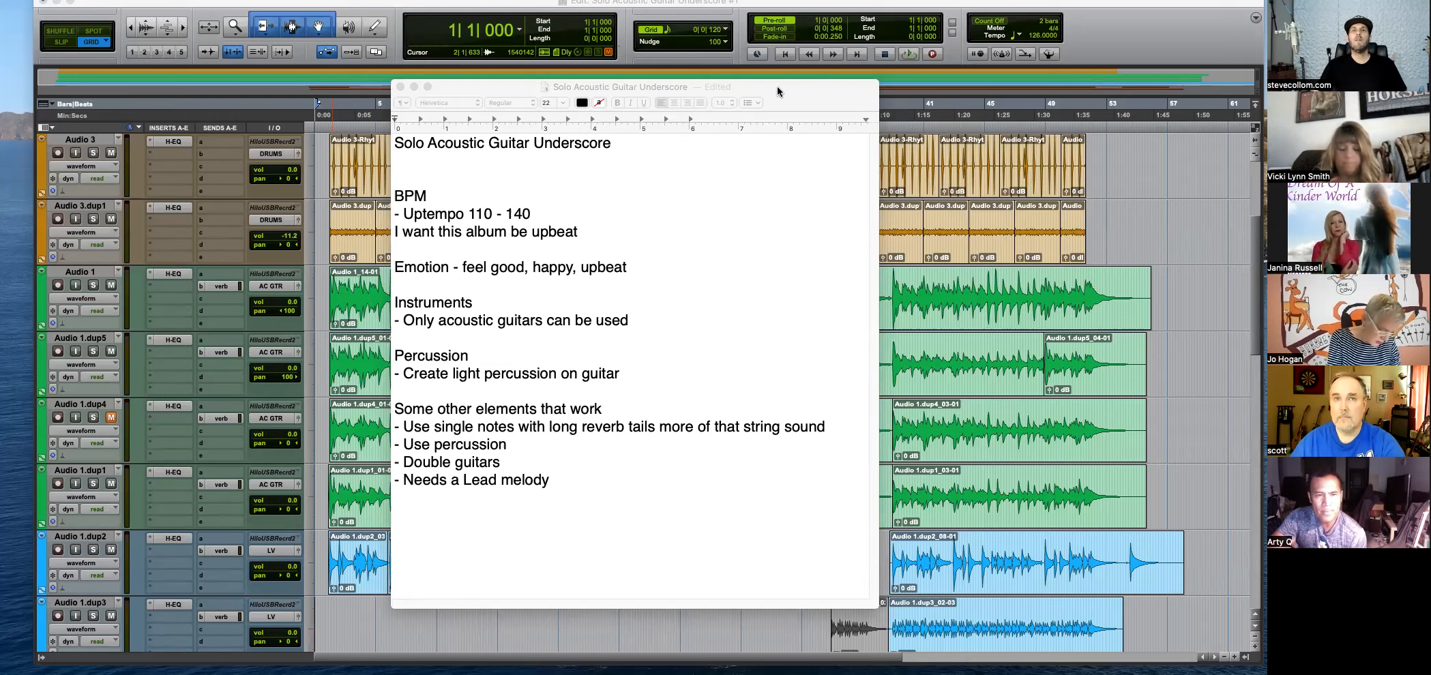
Resize the session window and position the Solo Acoustic Guitar Underscore notes in front of it at the "Double guitars" line.
drag(792, 93, 788, 73)
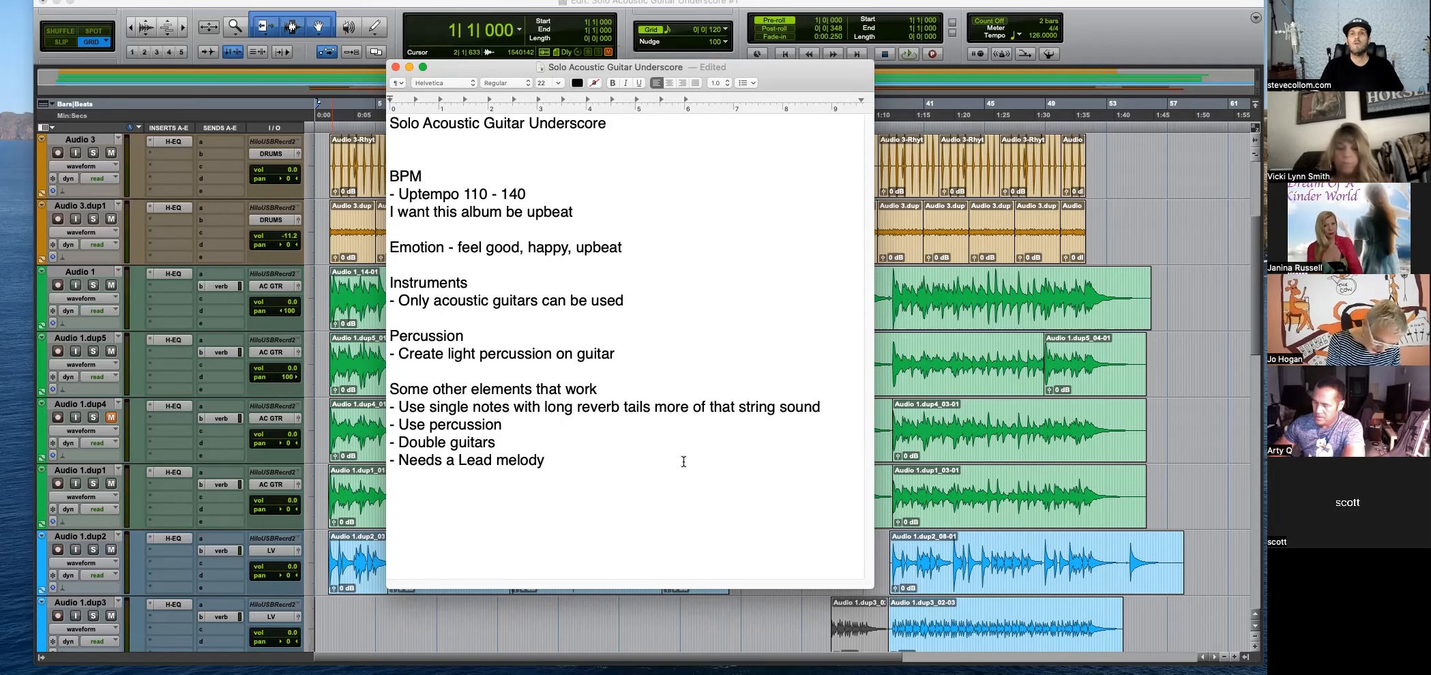
click(1002, 570)
click(962, 554)
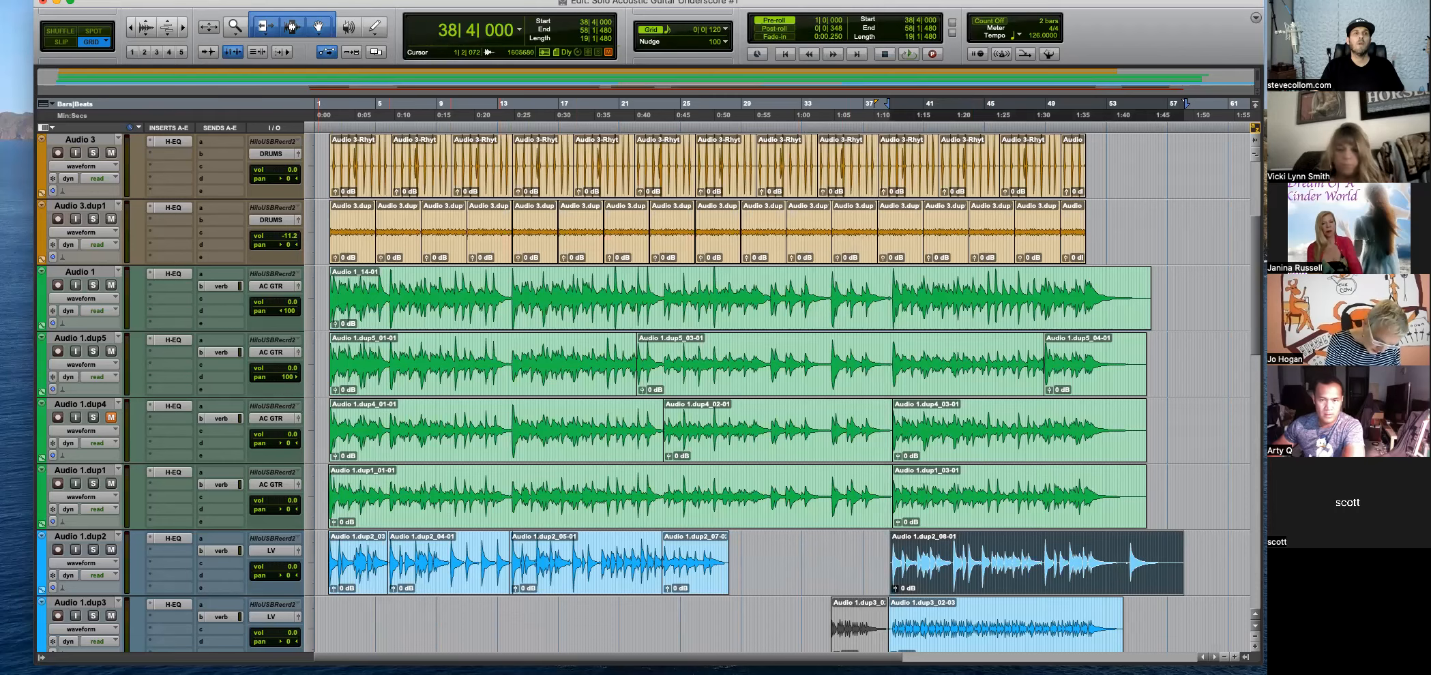
drag(1261, 658, 1146, 534)
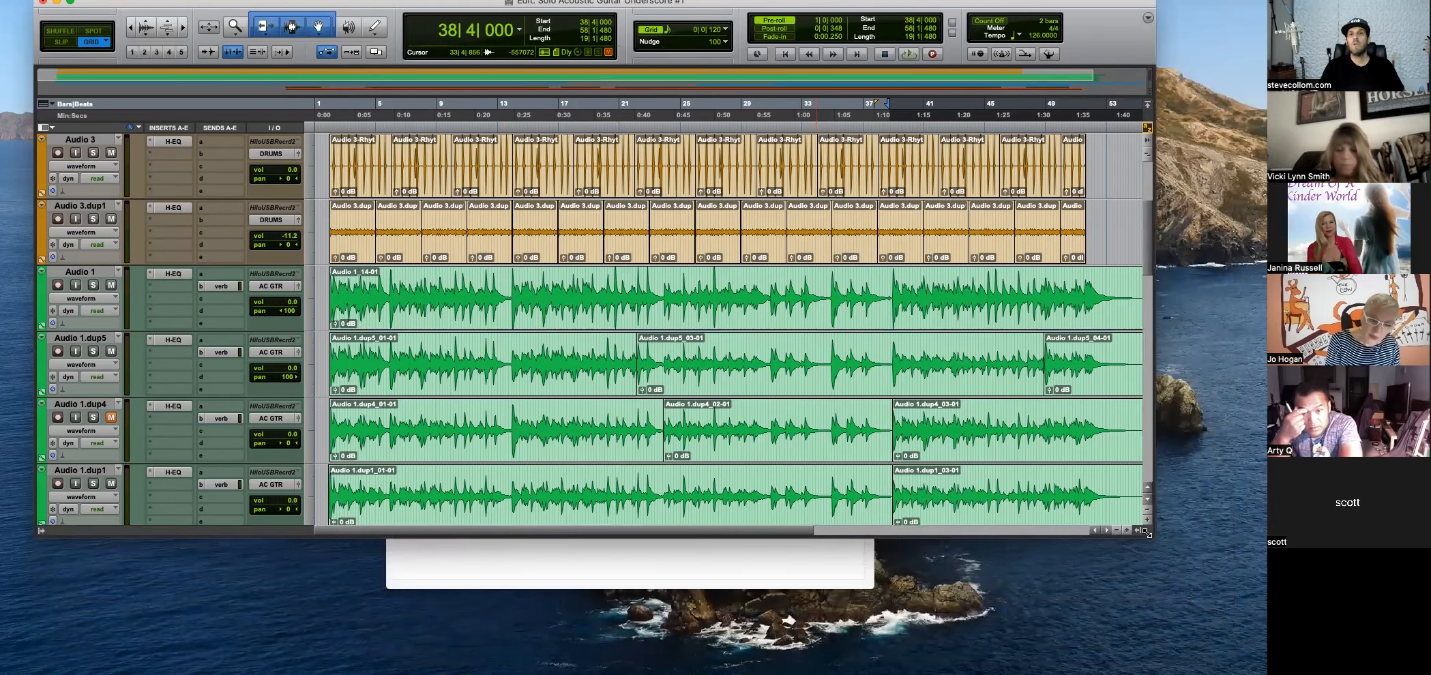
click(819, 567)
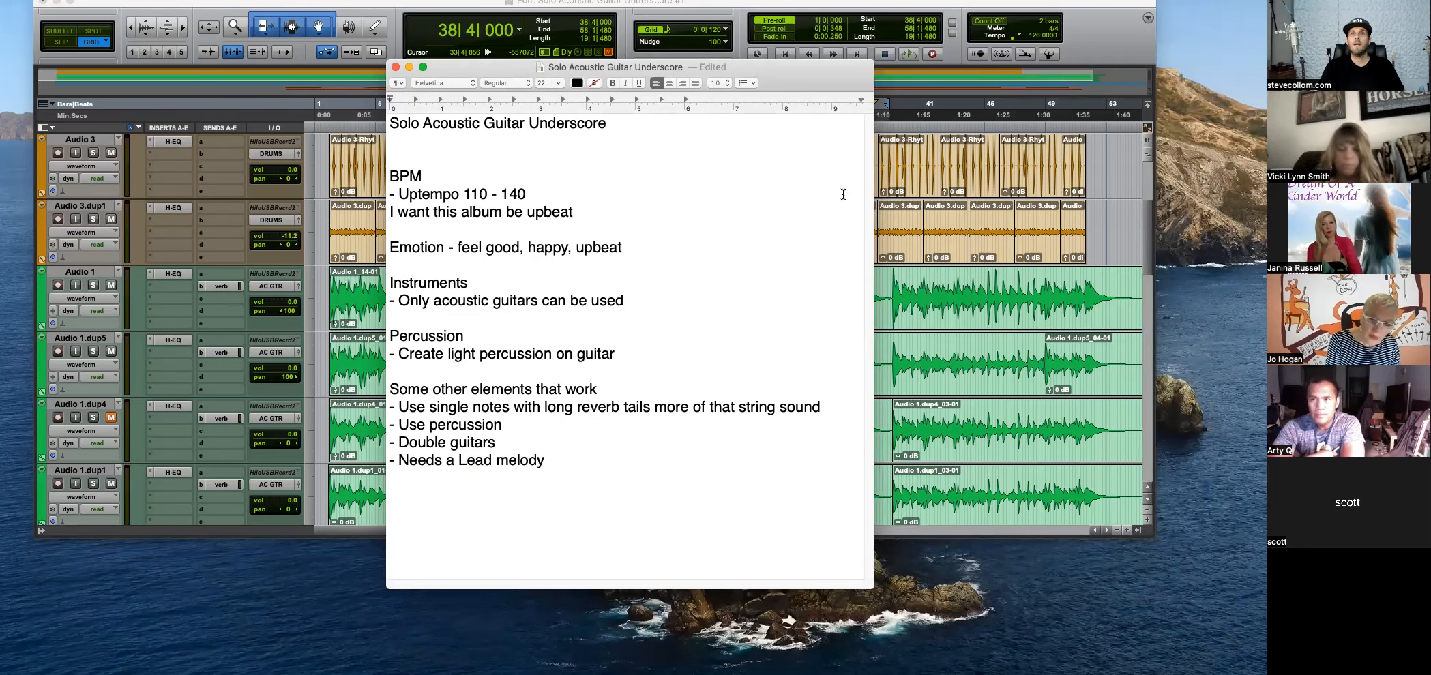
drag(803, 73, 800, 154)
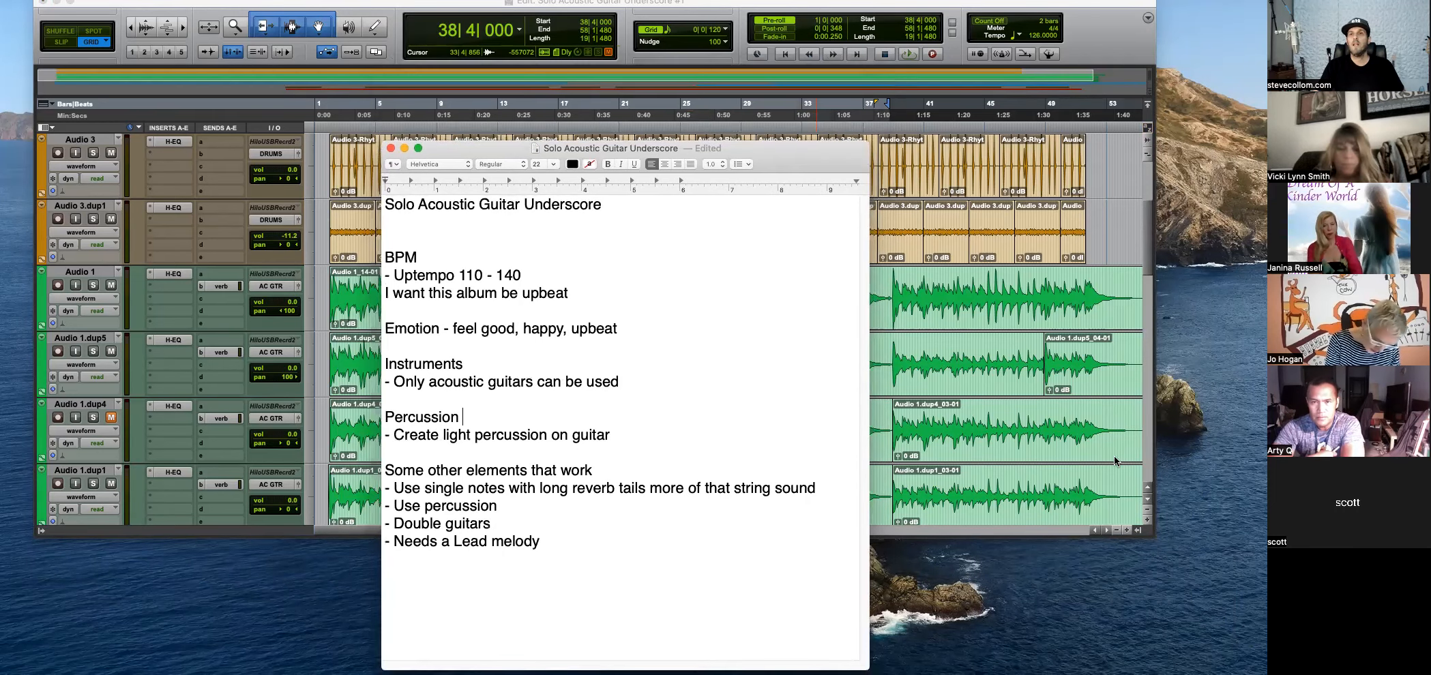
drag(1148, 531, 1238, 634)
key(super+Tab)
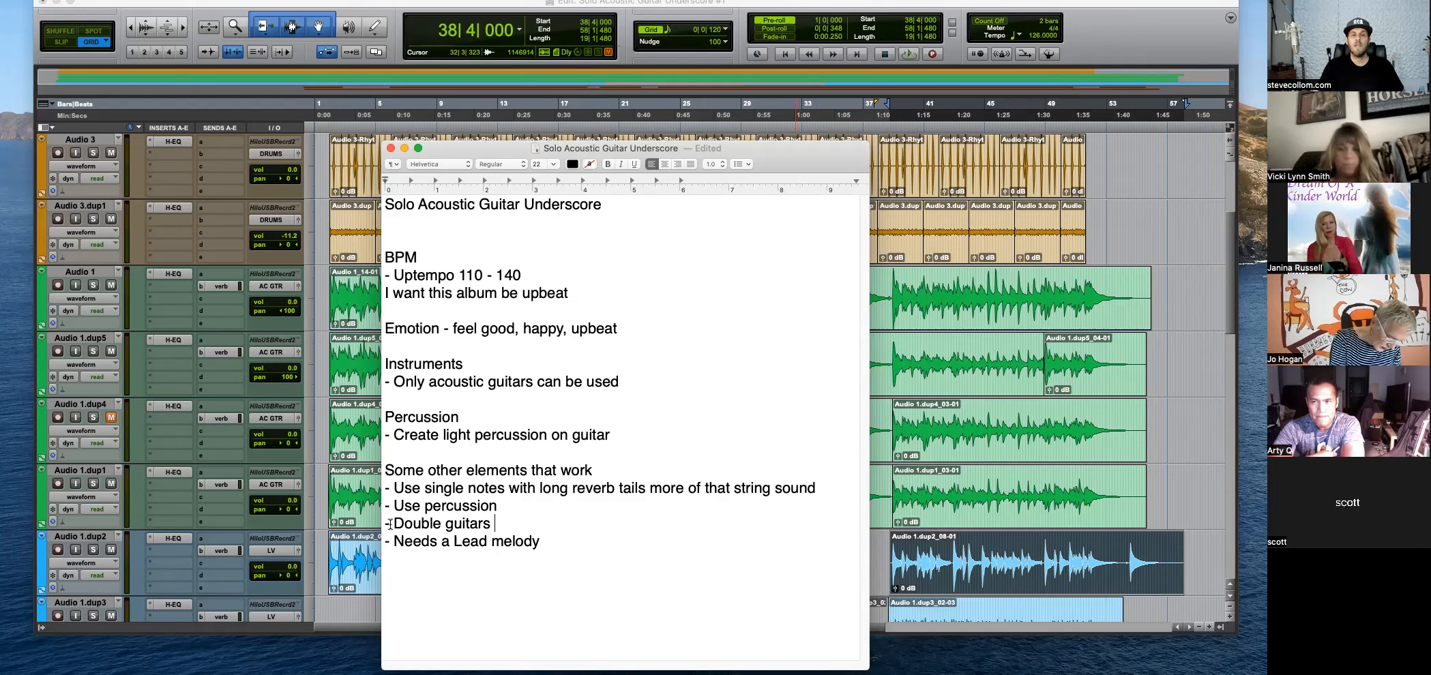
click(490, 524)
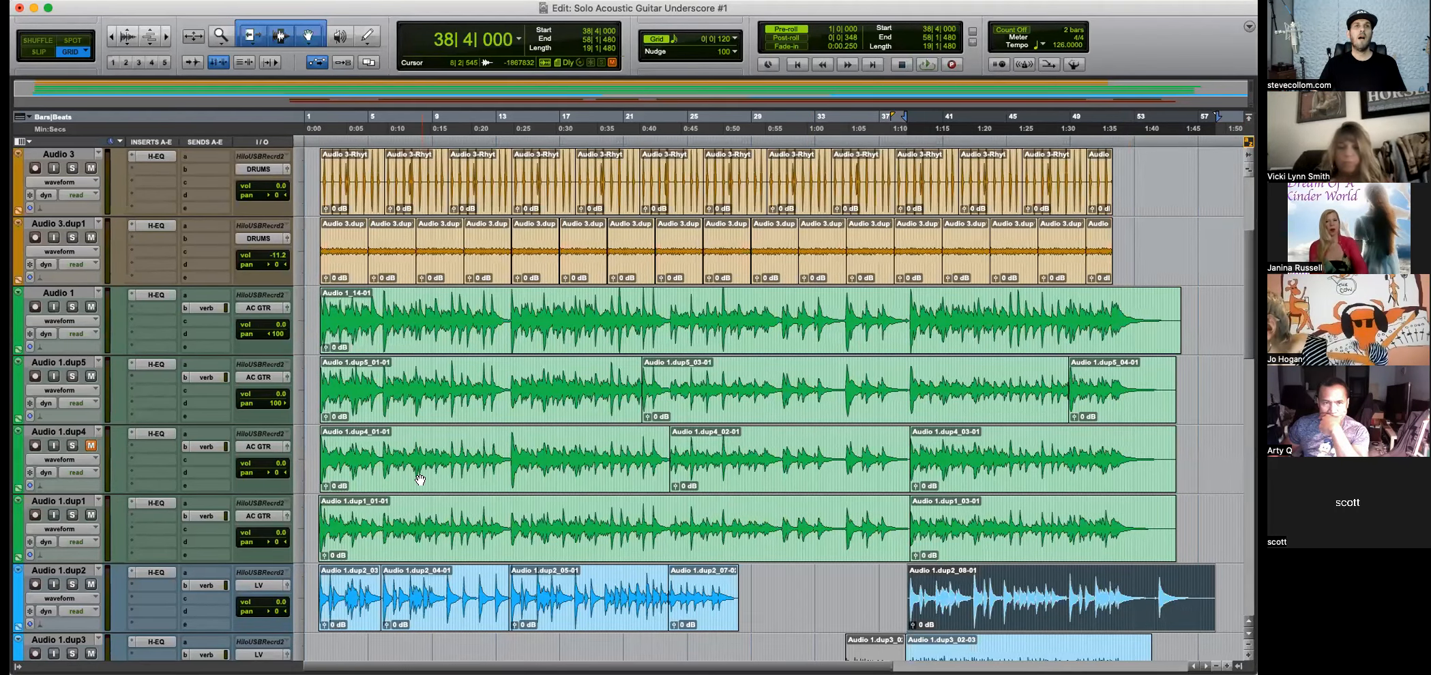
Audition the Audio 2 percussion track soloed from about bar 3.
scroll(420, 480, up, 3)
click(313, 307)
key(t)
key(r)
key(r)
key(t)
key(t)
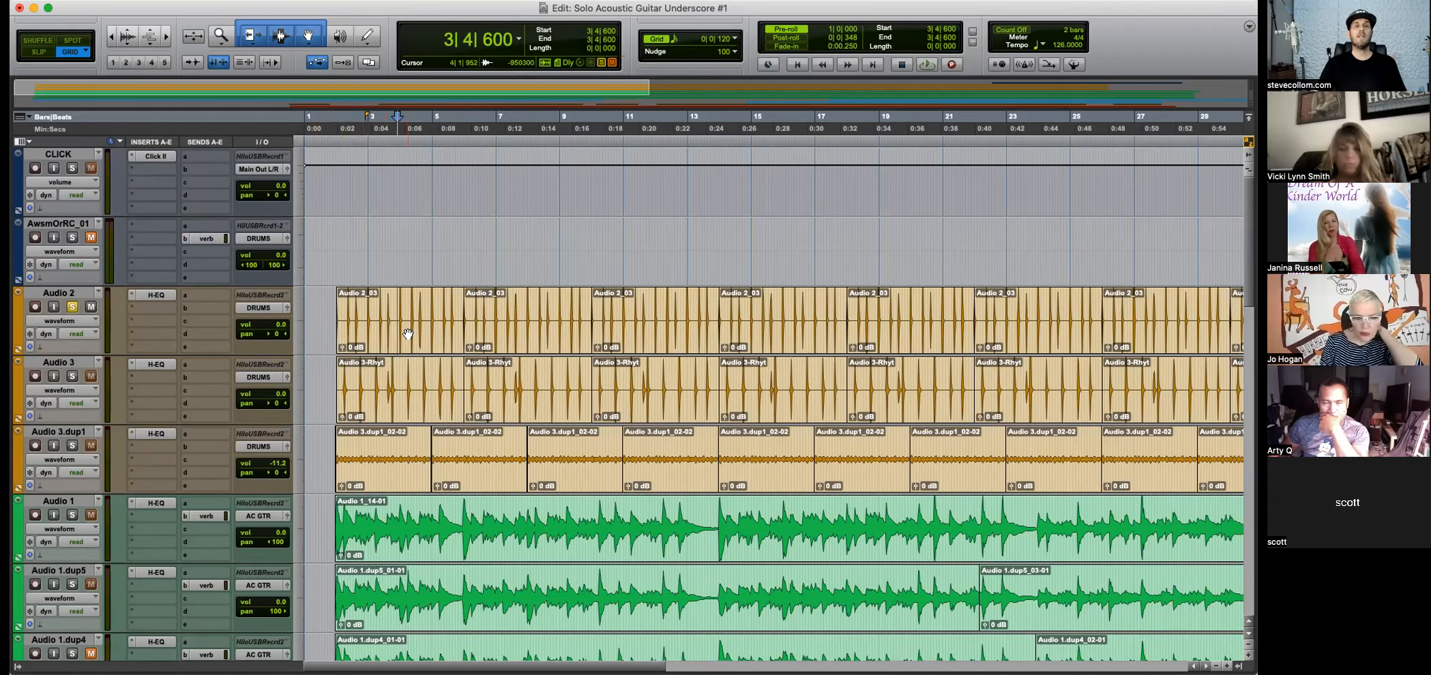
key(space)
key(t)
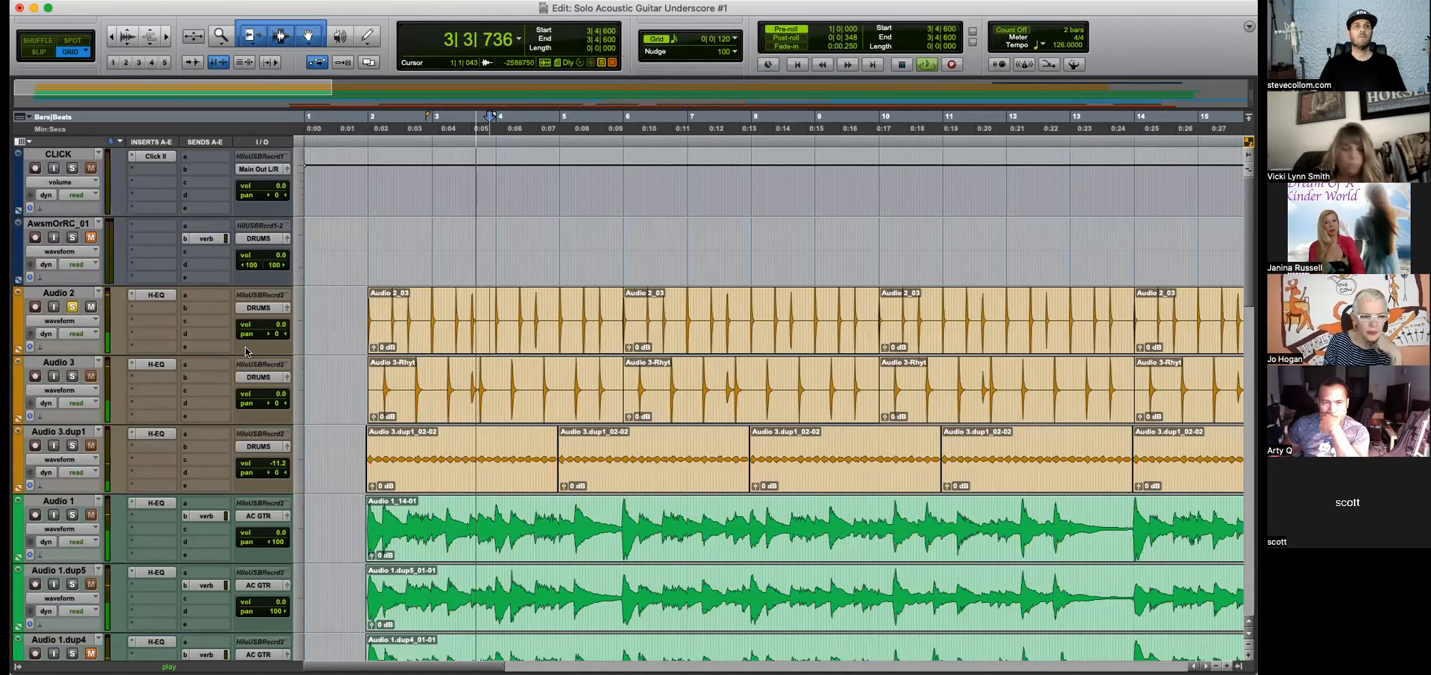
key(space)
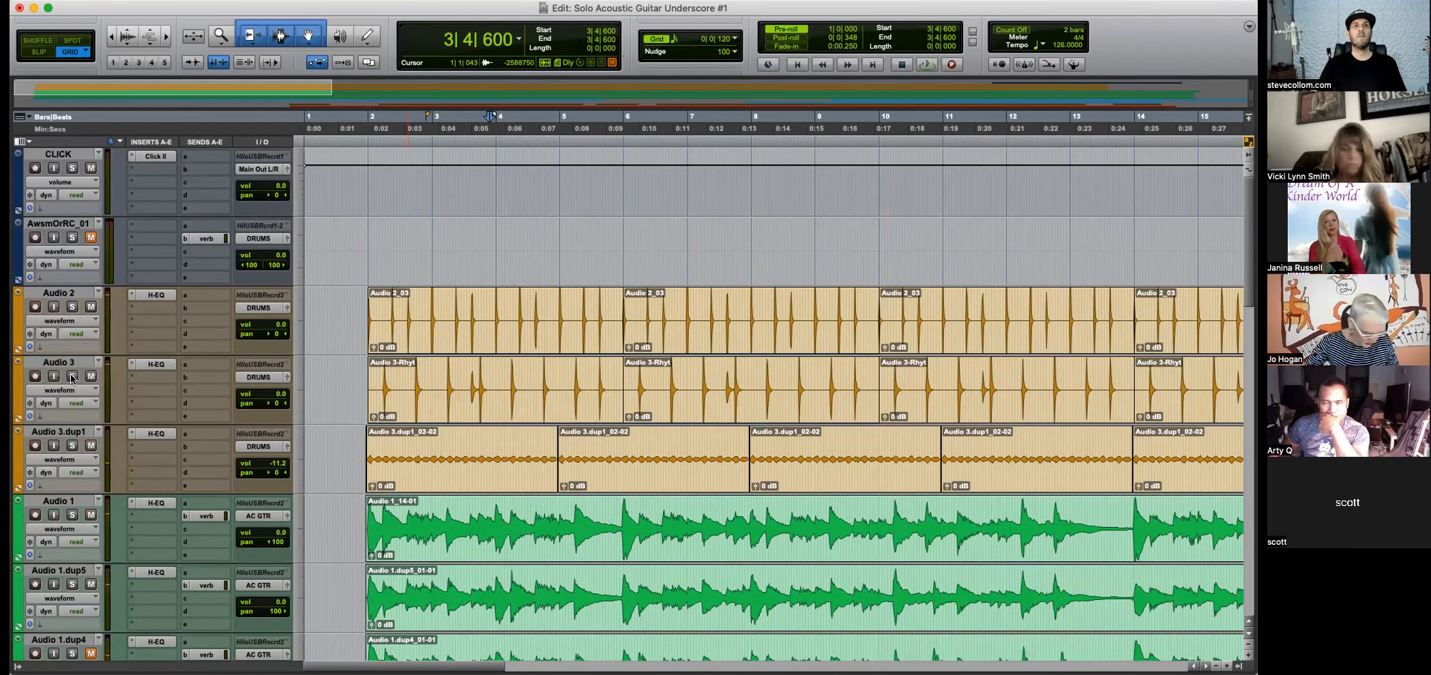
Audition Audio 3 soloed from about bar 3 and Audio 3.dup1 soloed from about bar 2.
key(space)
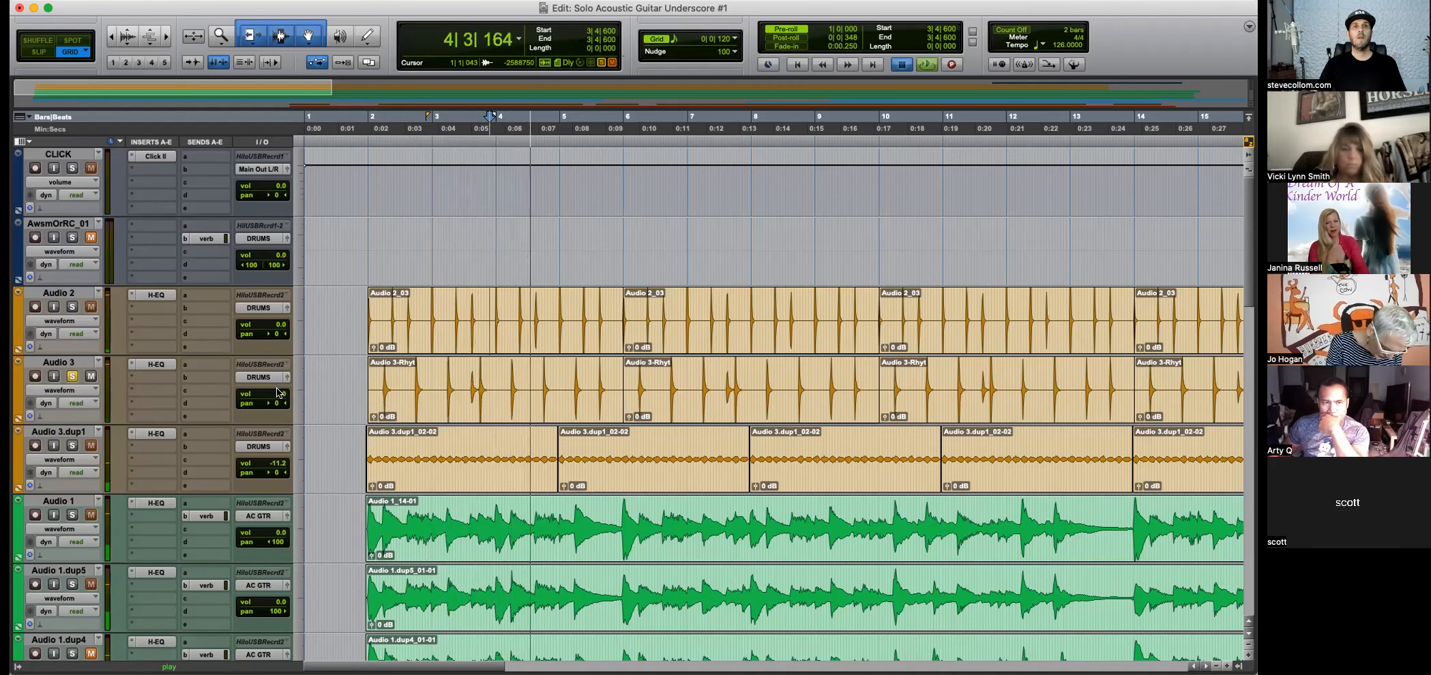
key(space)
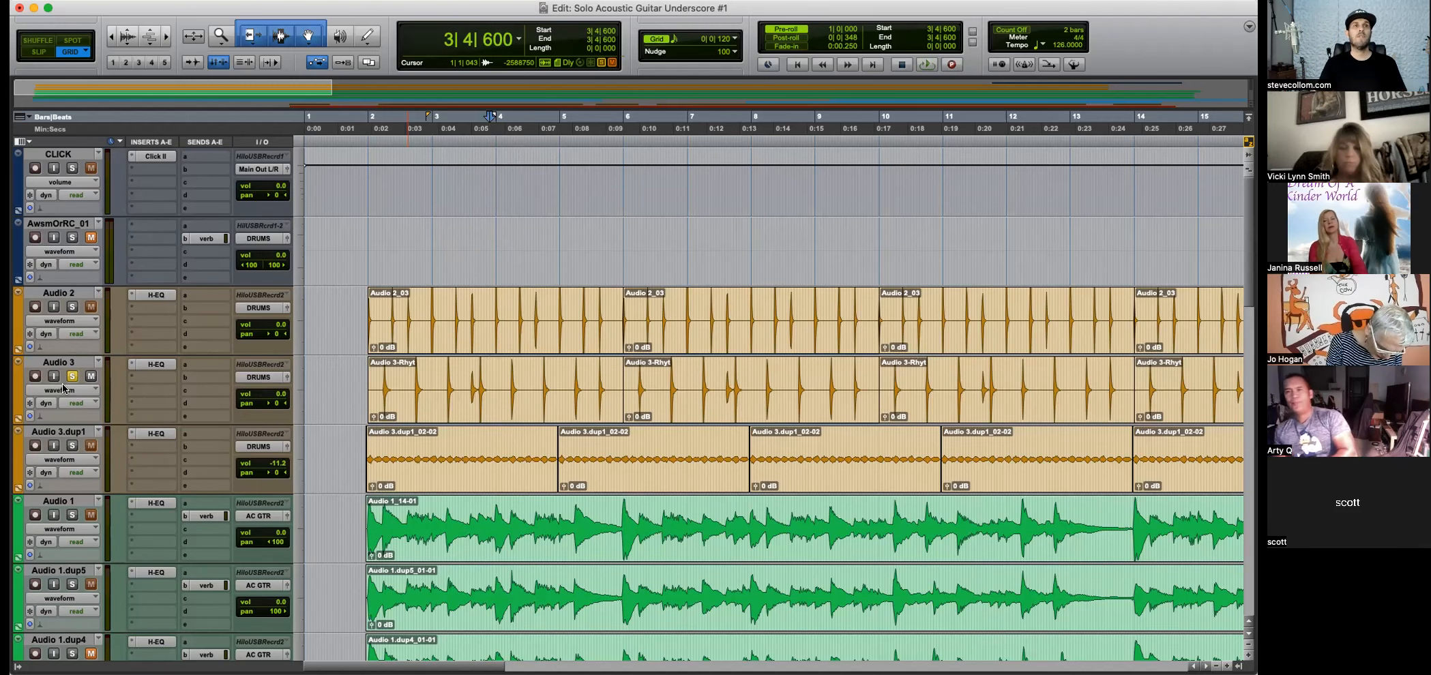
click(72, 445)
click(421, 445)
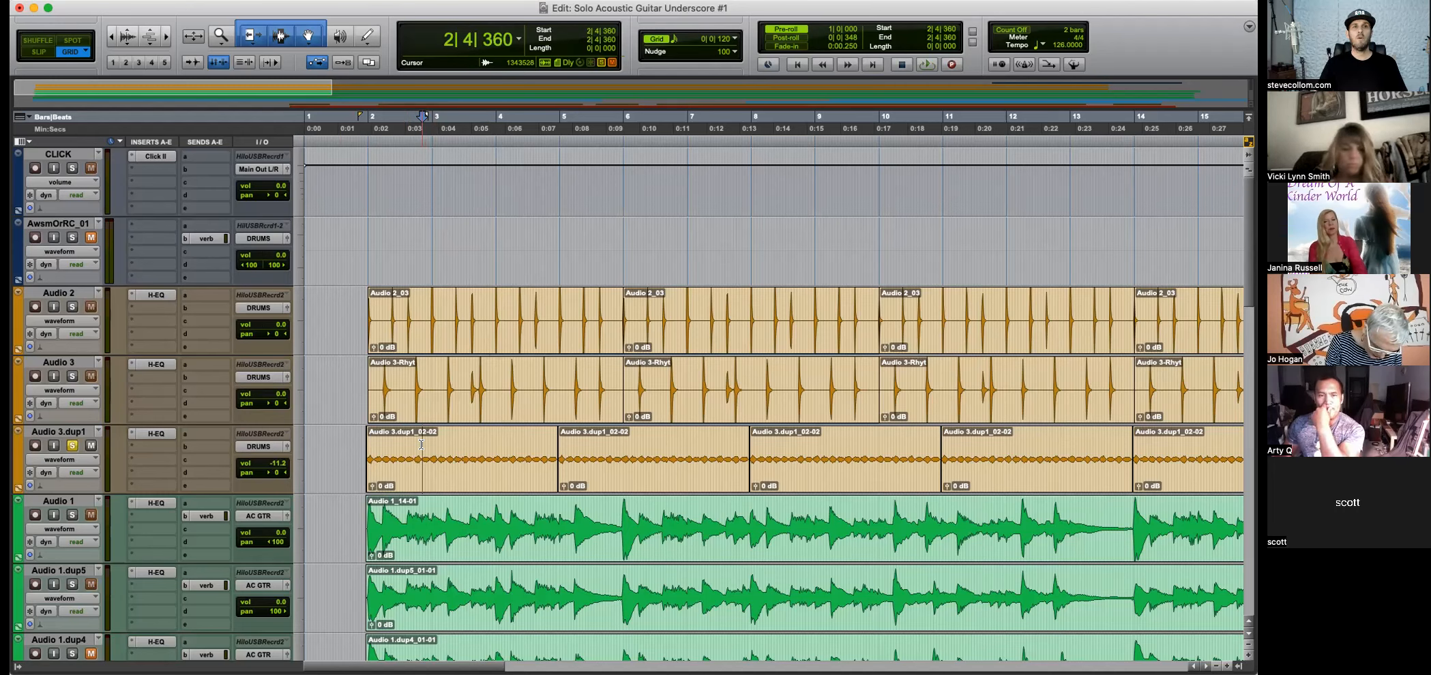
key(space)
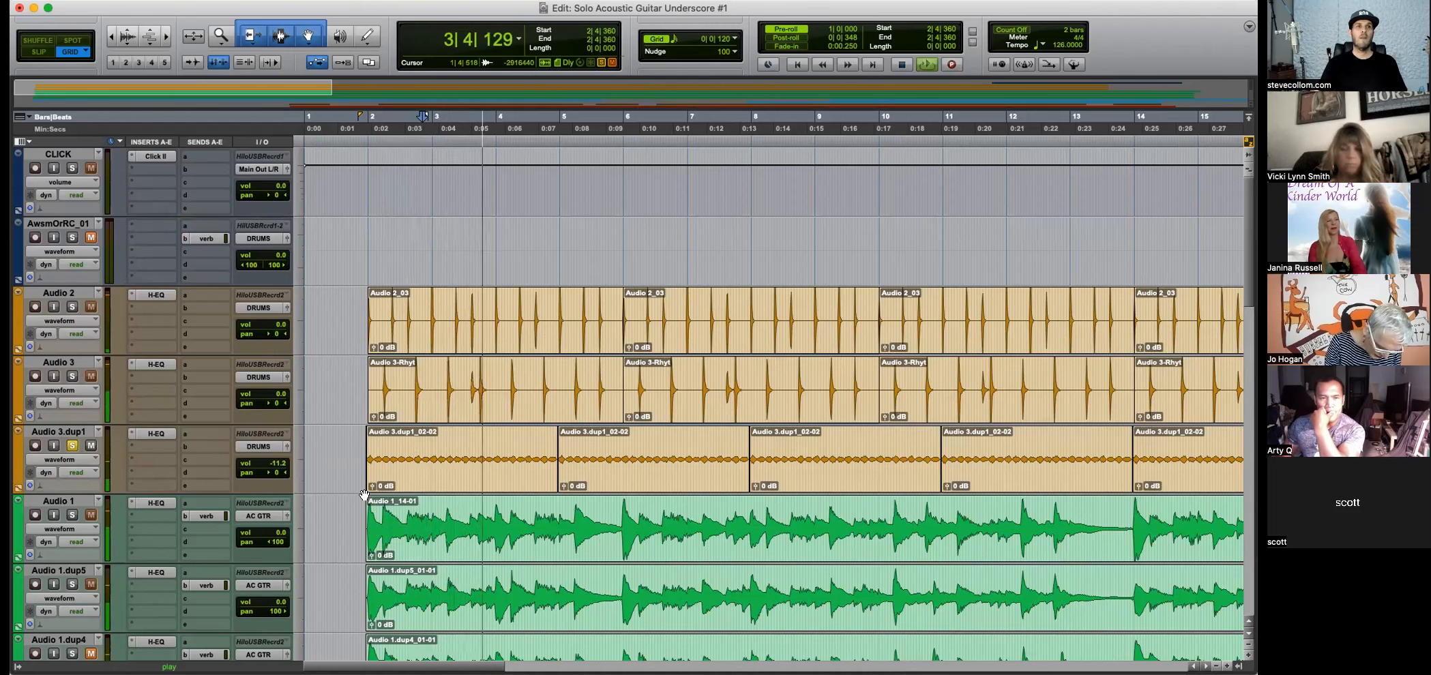
key(space)
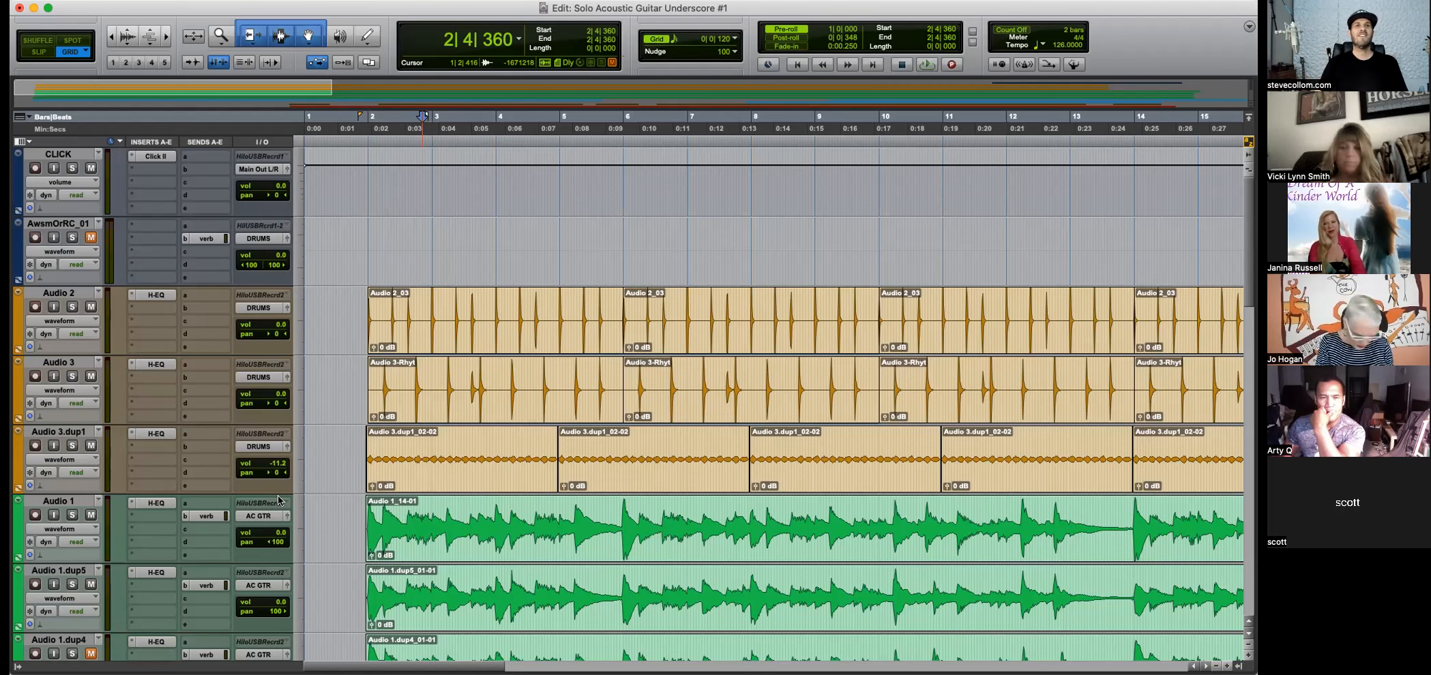
Play Audio 3.dup1 soloed again from about bar 3 and clear its solo.
key(space)
key(space)
click(73, 447)
key(space)
key(super+bracketleft)
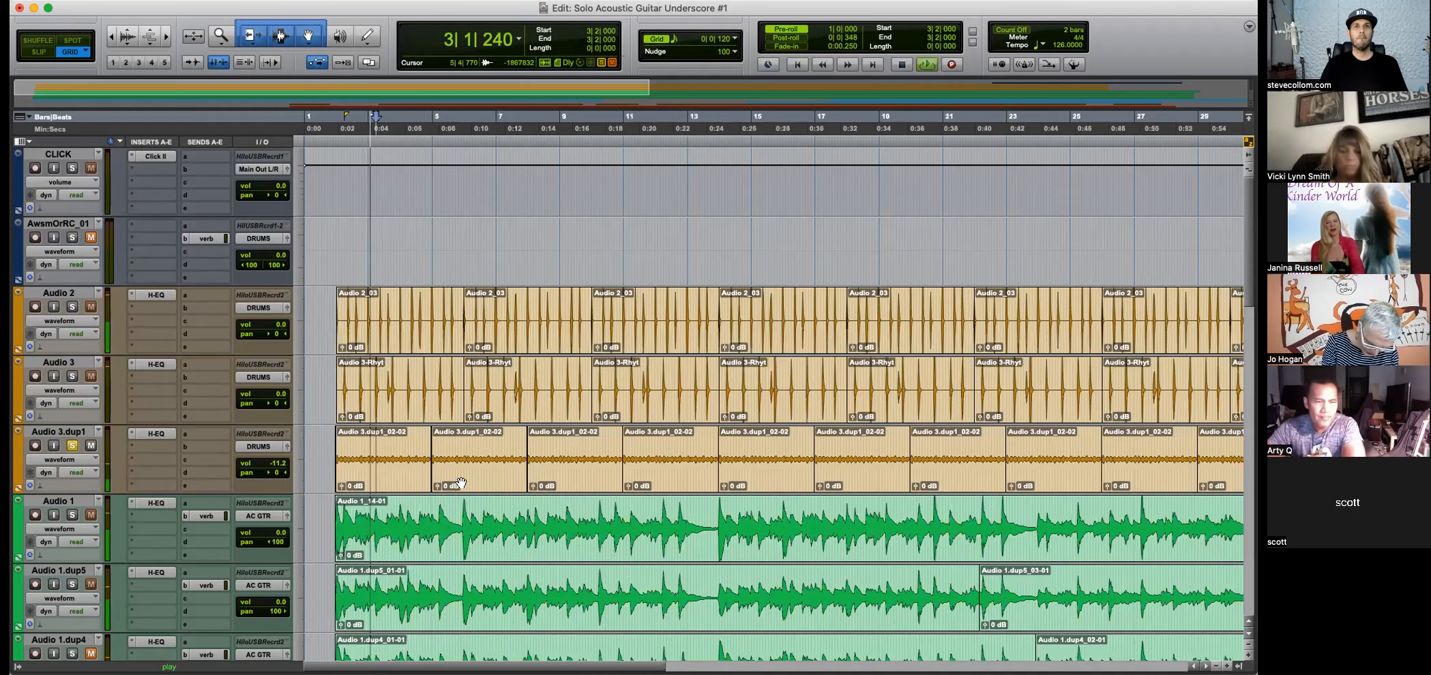
scroll(296, 359, down, 4)
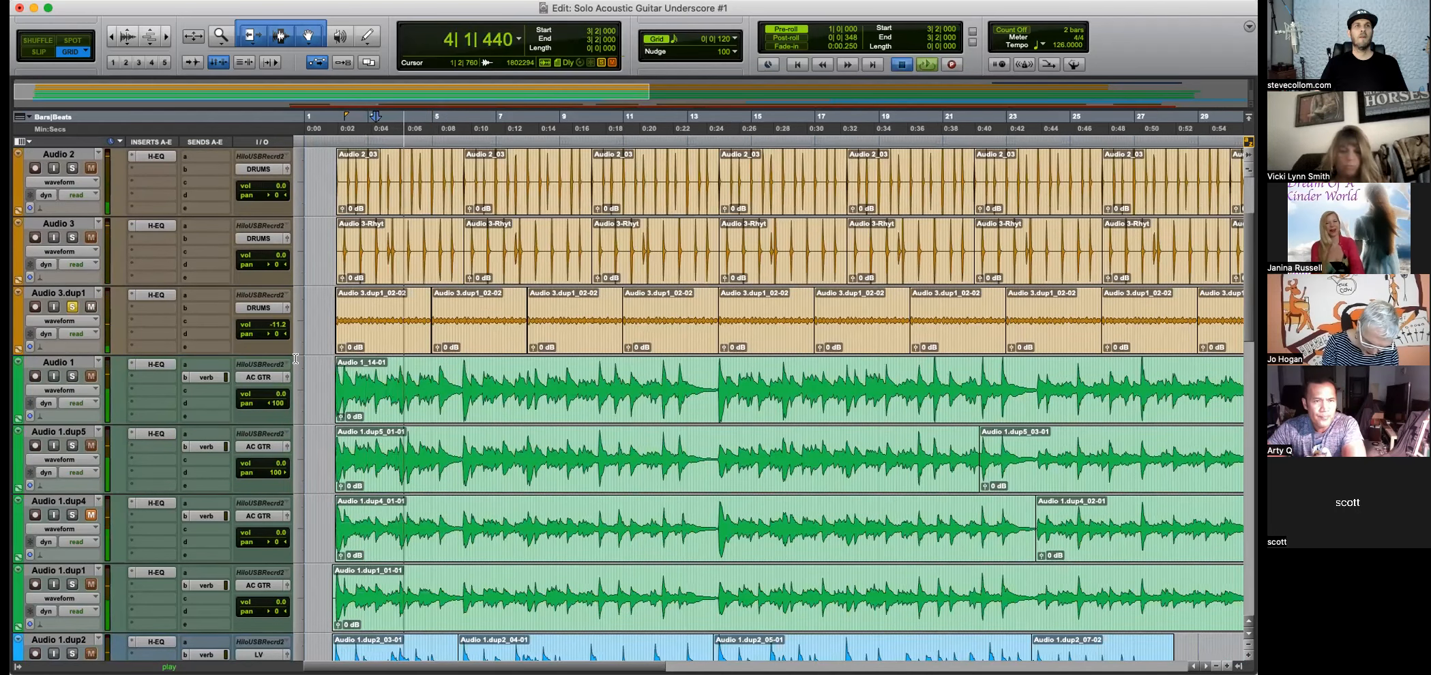
key(space)
click(72, 307)
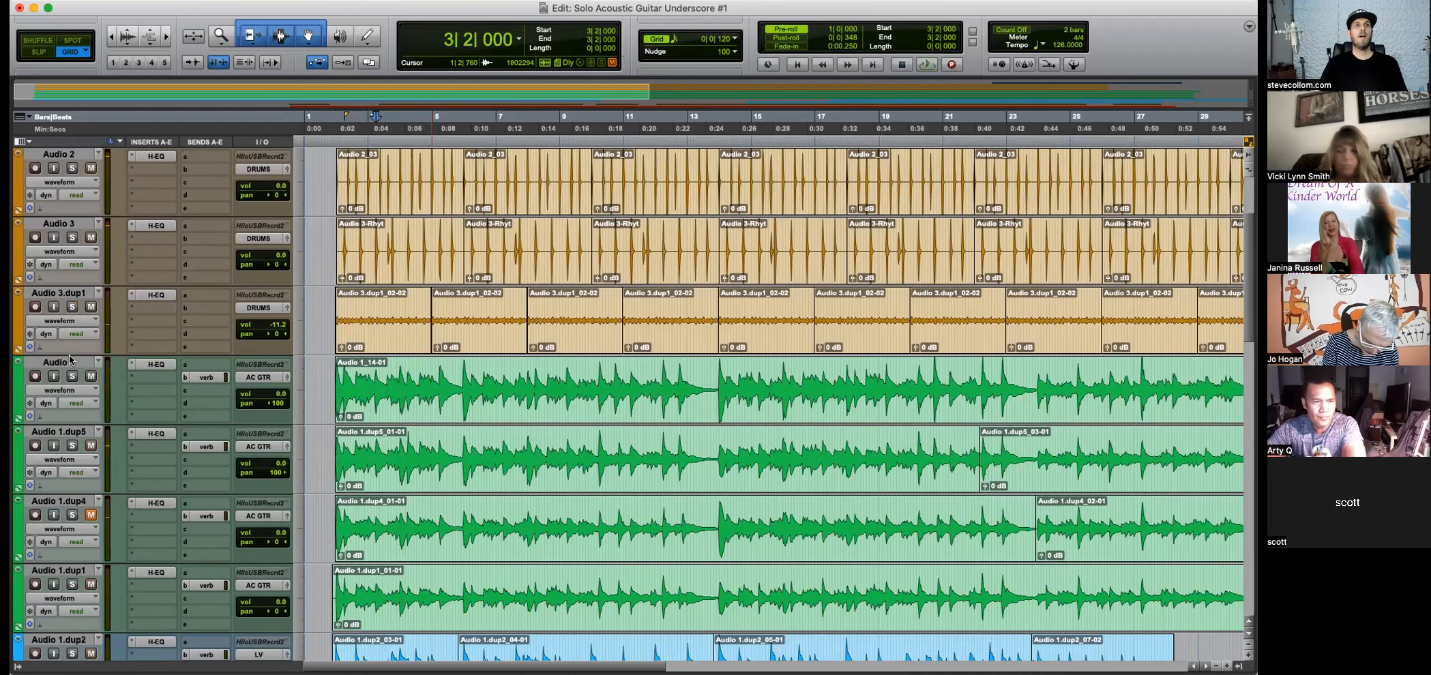
Solo the four green acoustic guitar tracks, Audio 1 through Audio 1.dup1, and play them together from bar 3.
click(71, 361)
shift+click(71, 570)
key(space)
scroll(440, 502, down, 2)
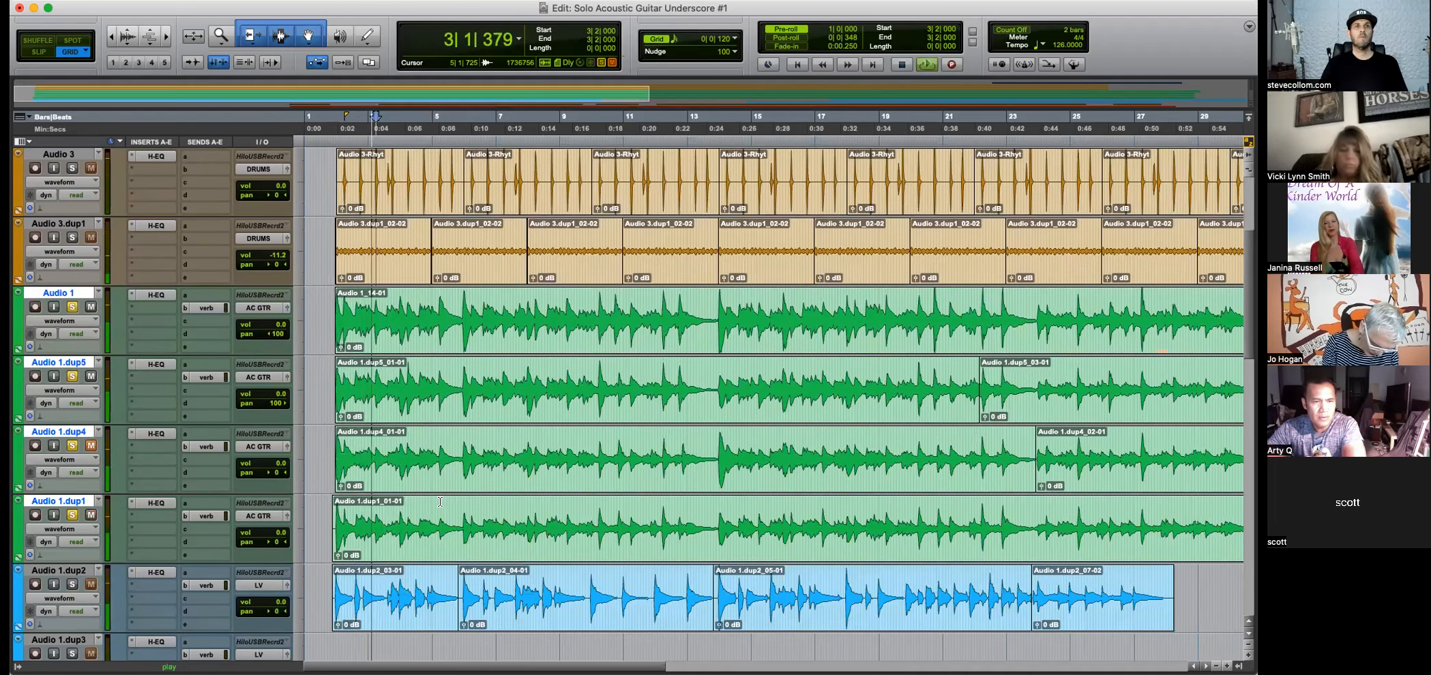
key(super+bracketleft)
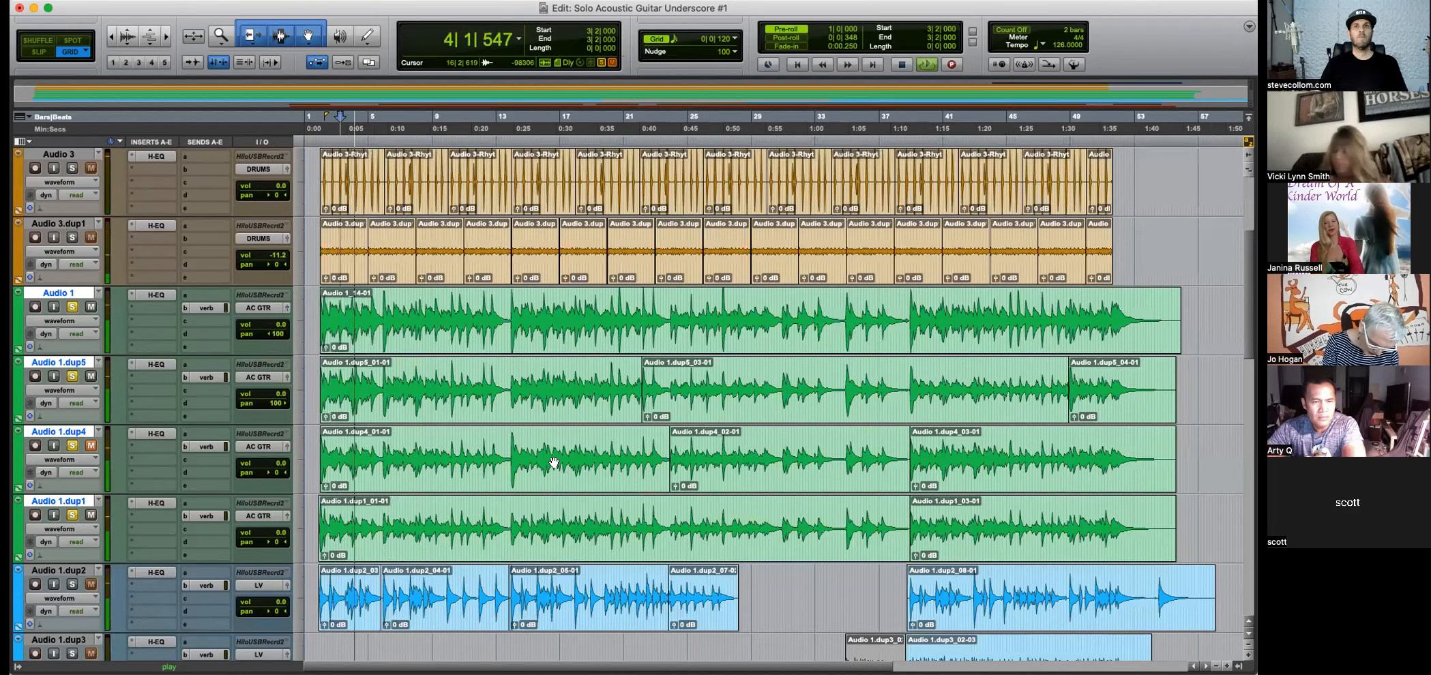
key(super+bracketright)
key(super+bracketright)
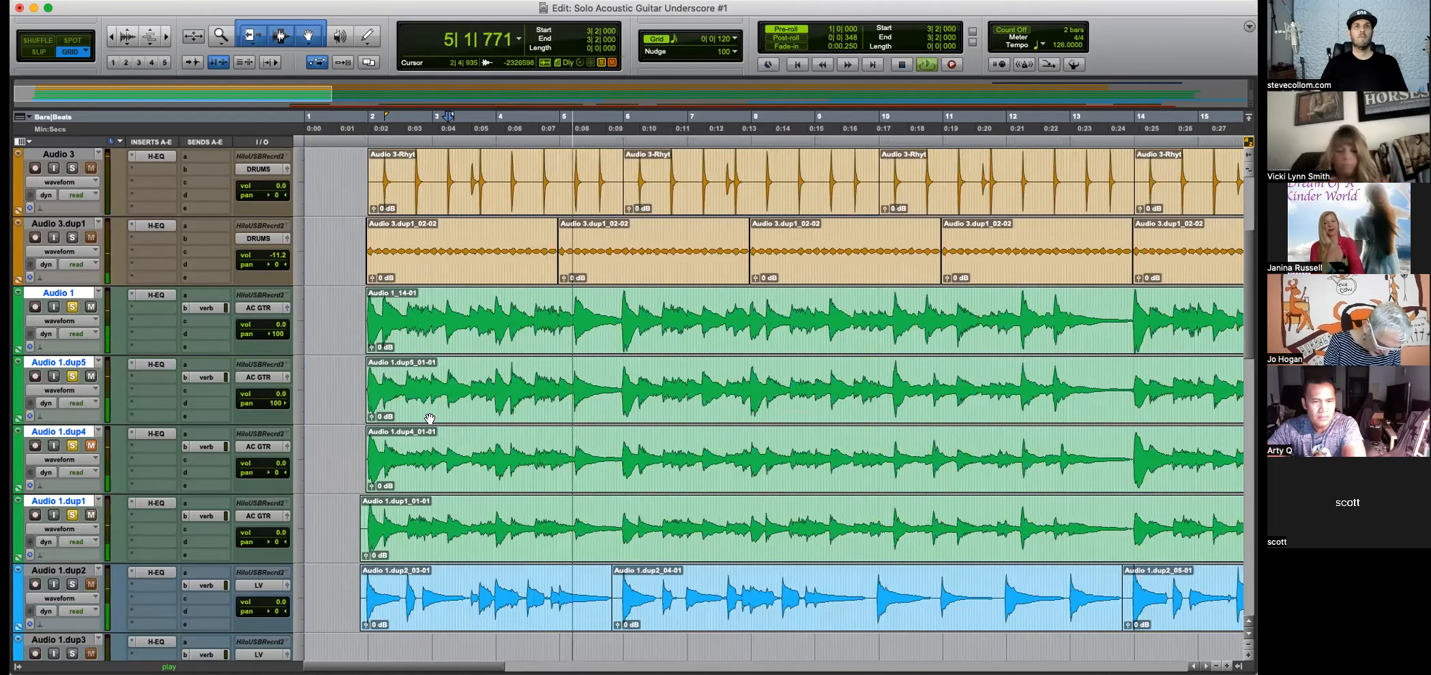
key(space)
Place the playback position near the end of bar 2 and rename the Audio 1.dup2 track as Melody.
scroll(348, 421, down, 5)
click(414, 457)
double_click(69, 433)
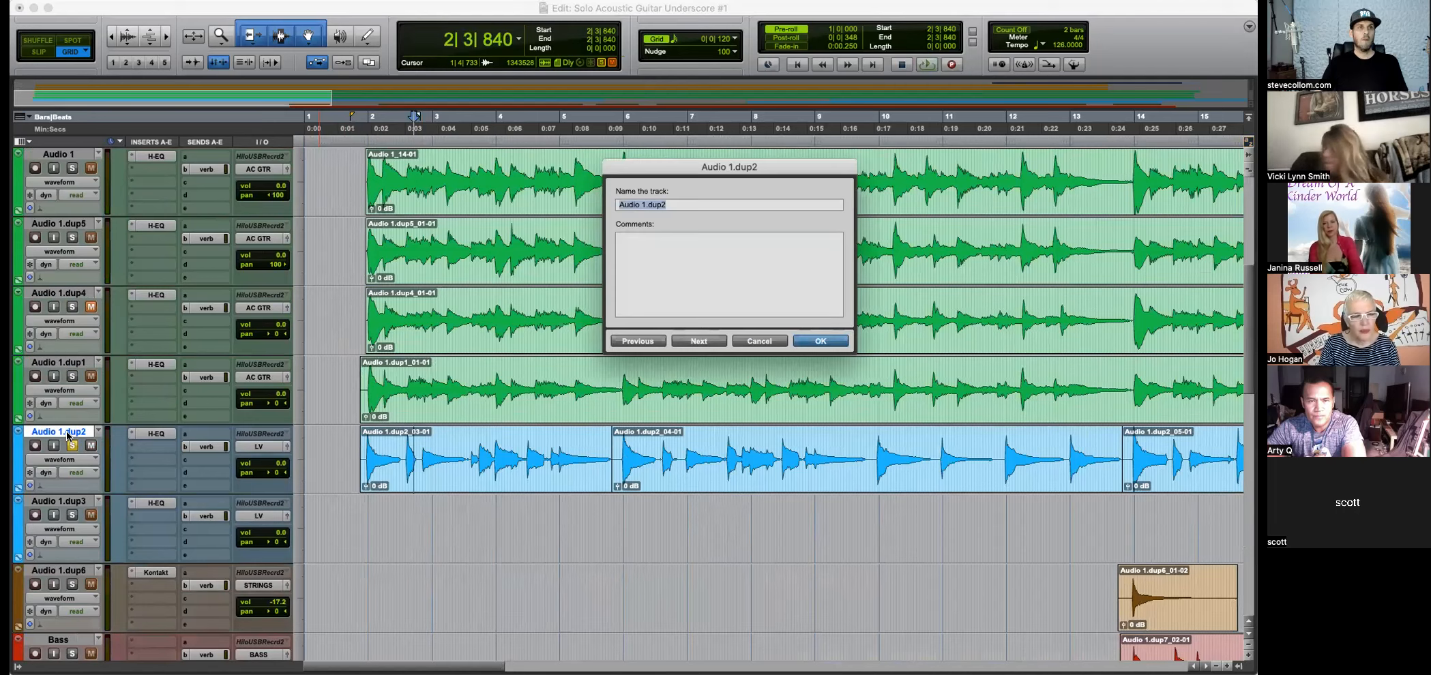
text(Melody)
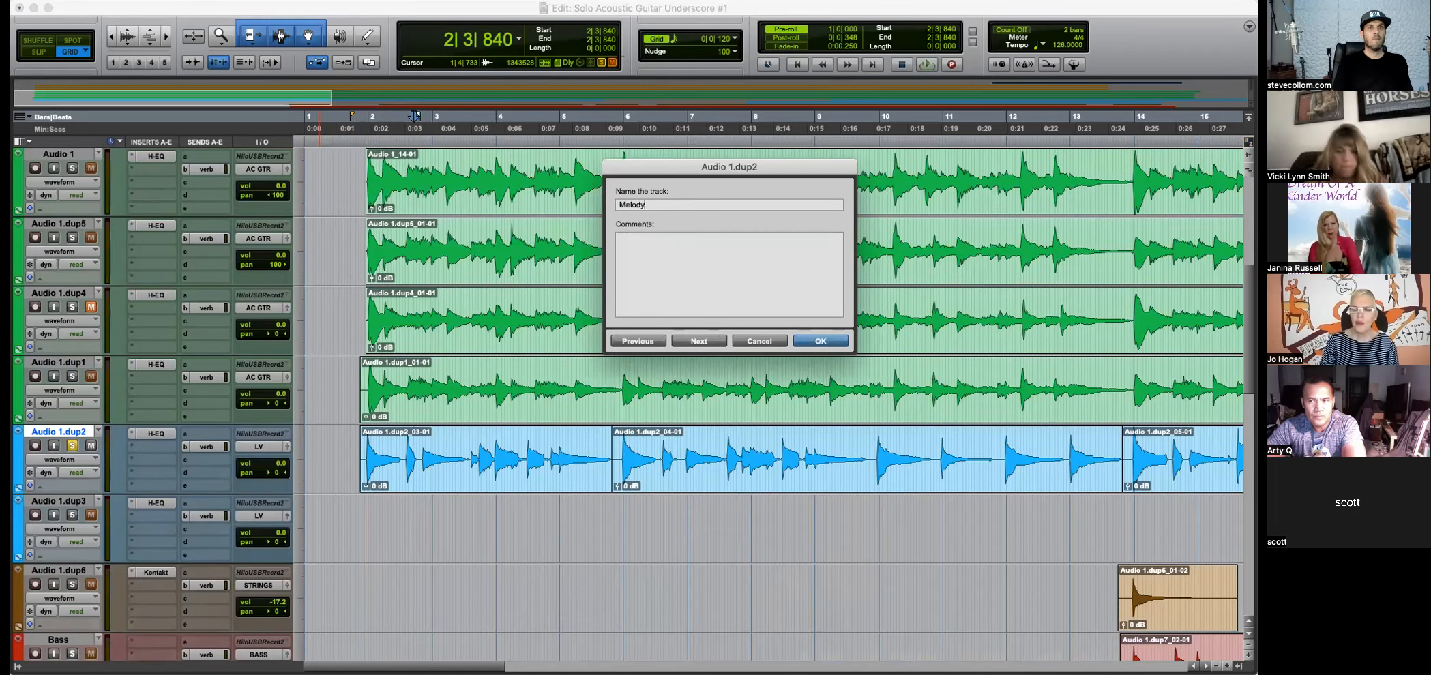
key(Return)
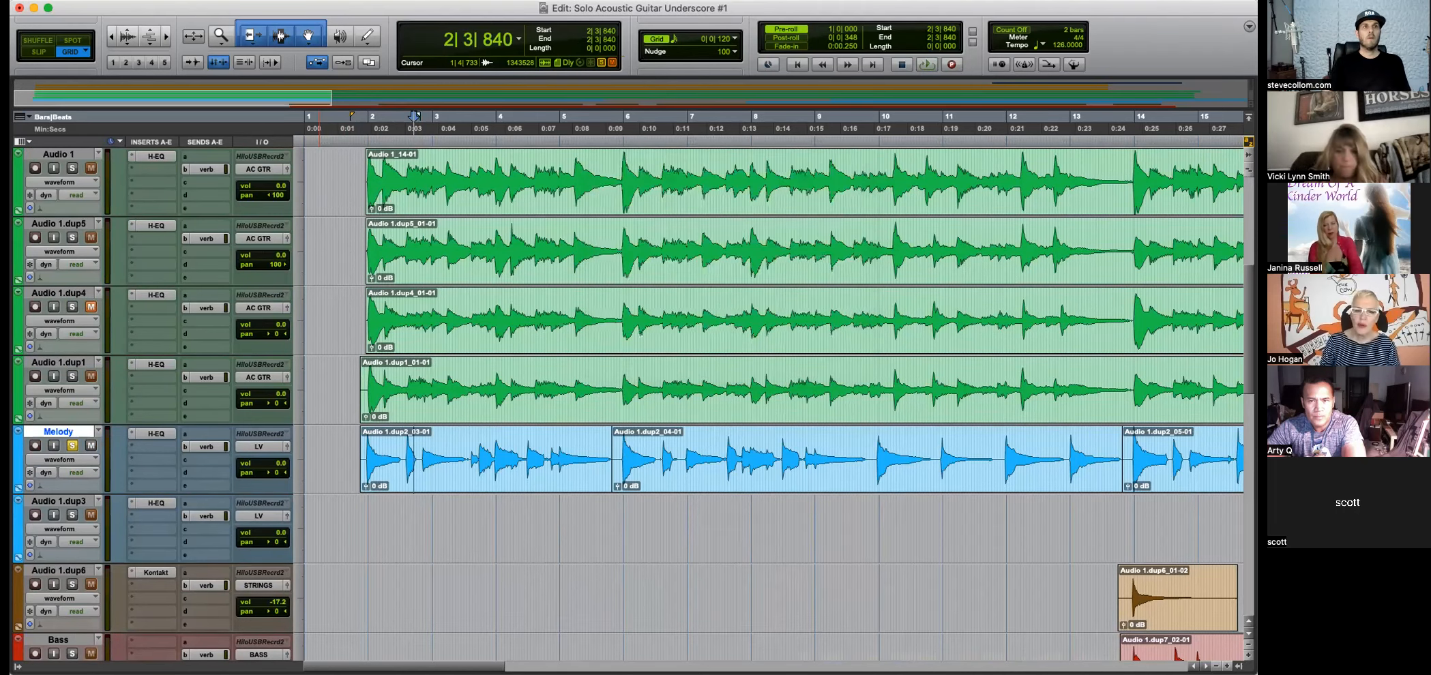
click(258, 446)
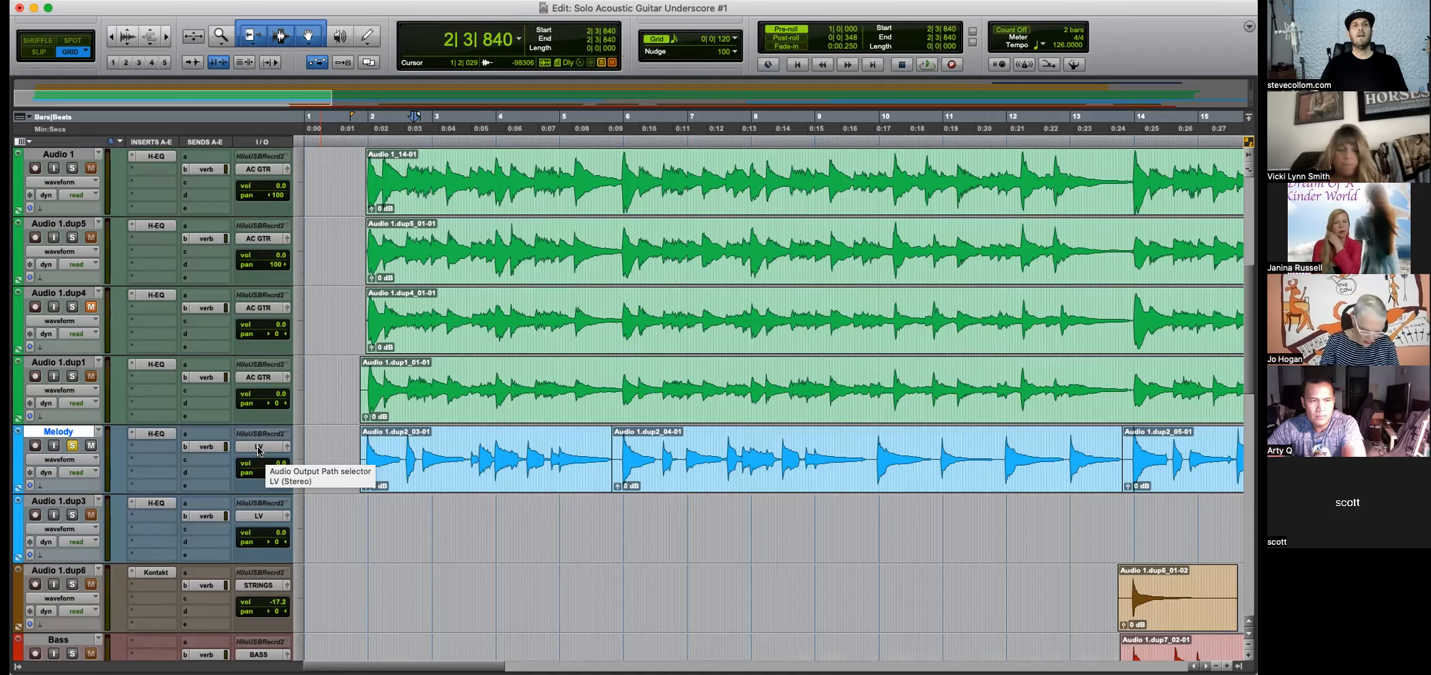
click(259, 448)
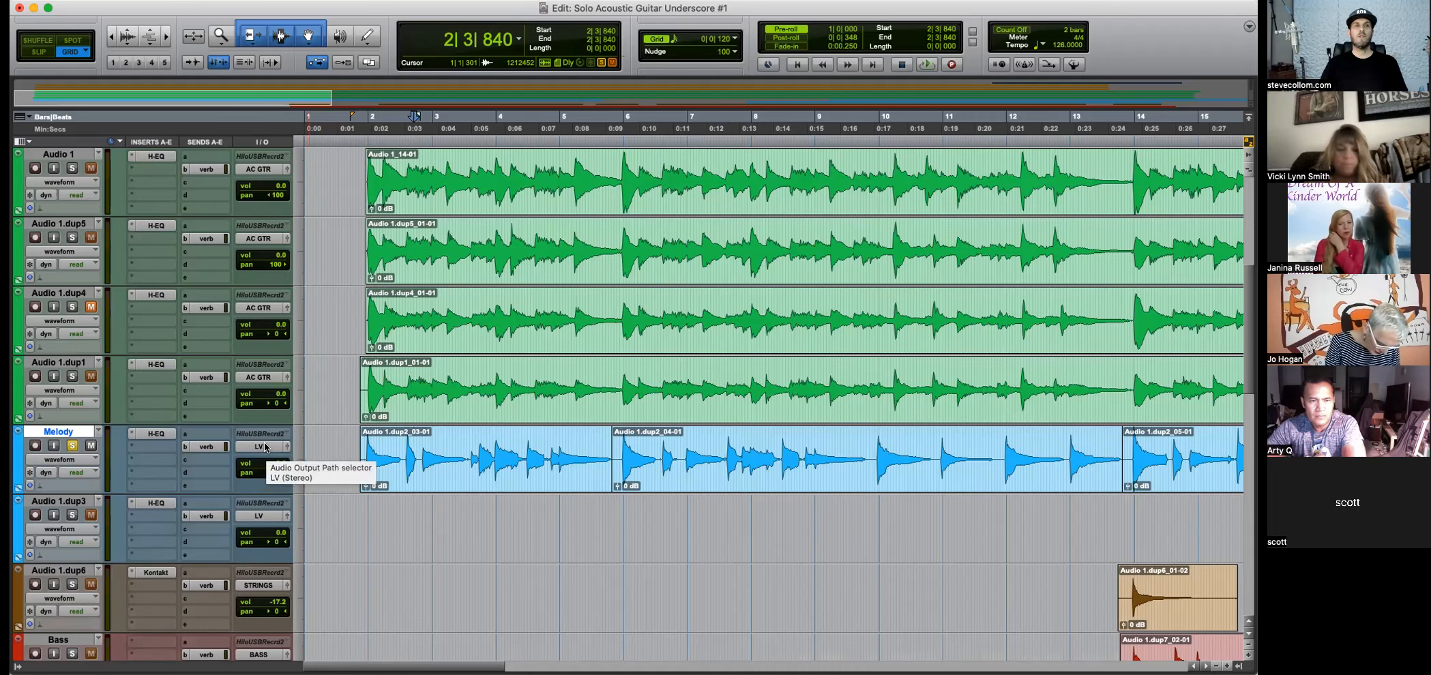
Check the bus tracks' routing and play the soloed Melody track from 2|3|840.
scroll(327, 495, down, 4)
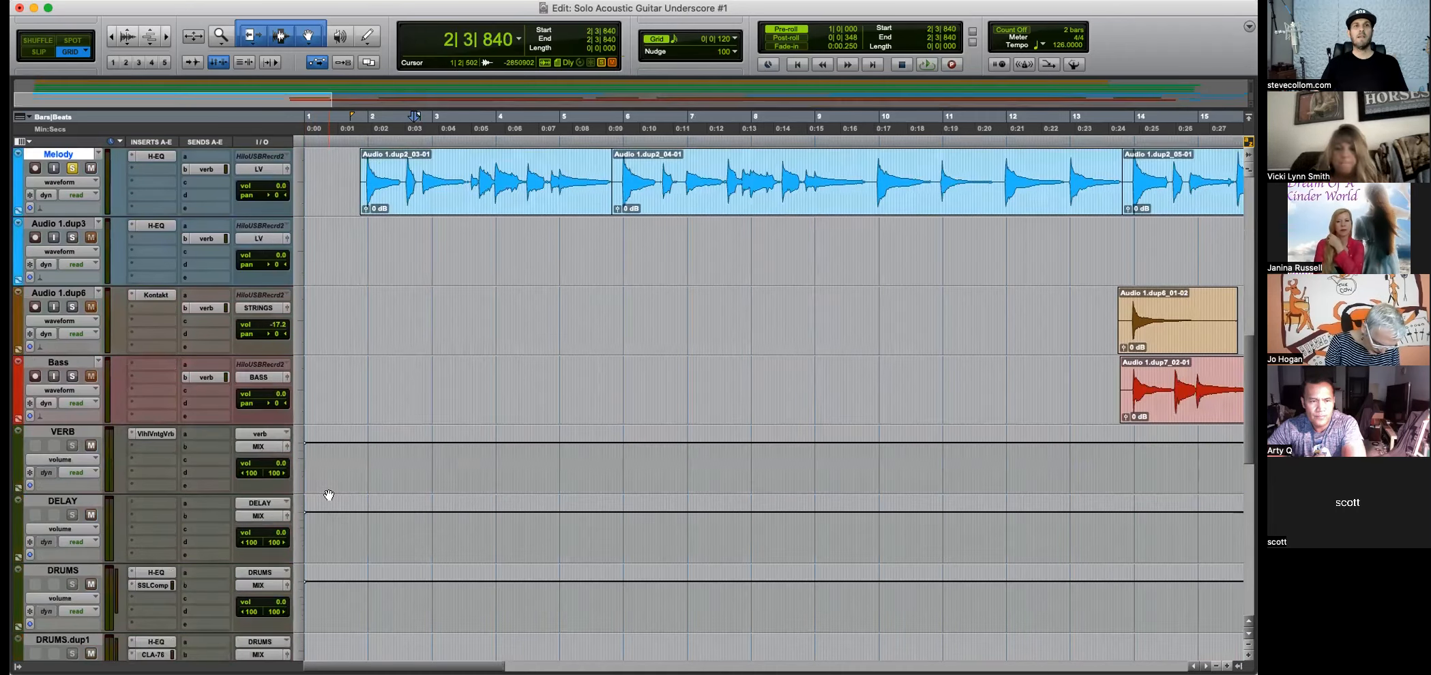
scroll(328, 495, down, 6)
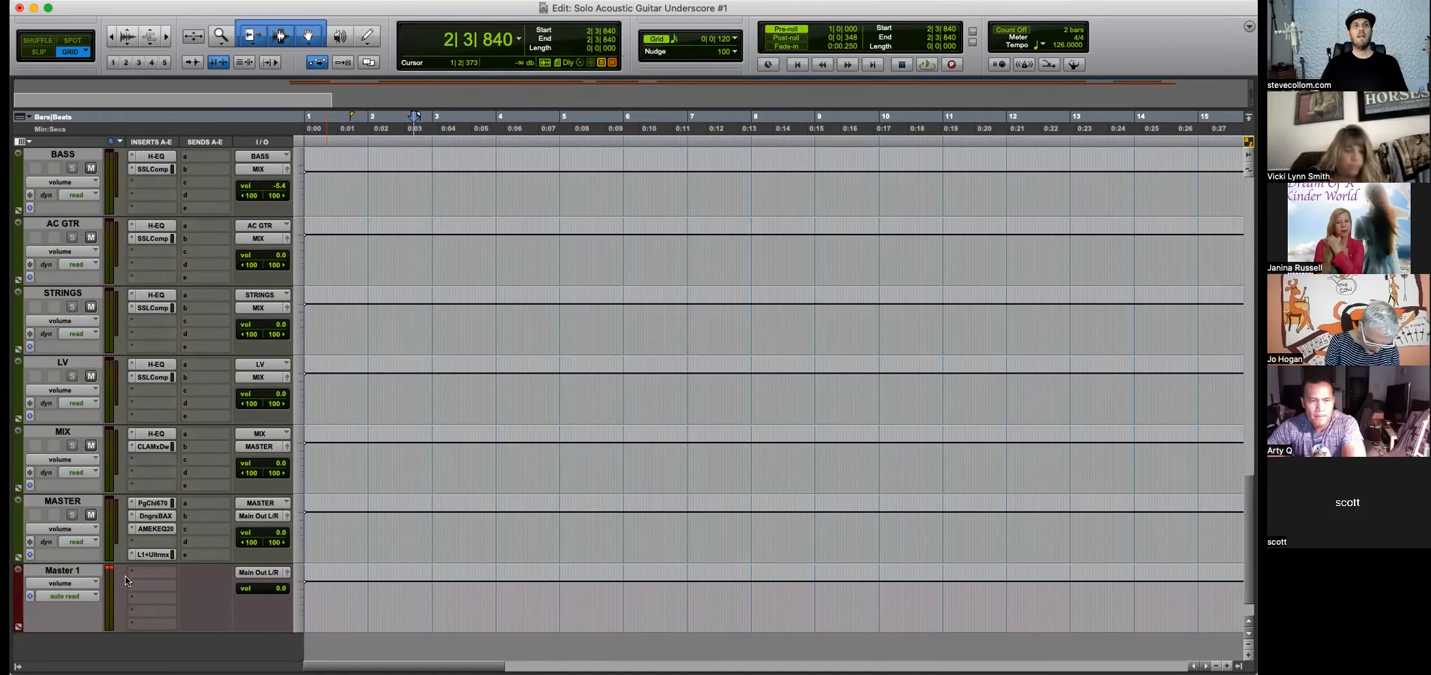
scroll(382, 521, up, 12)
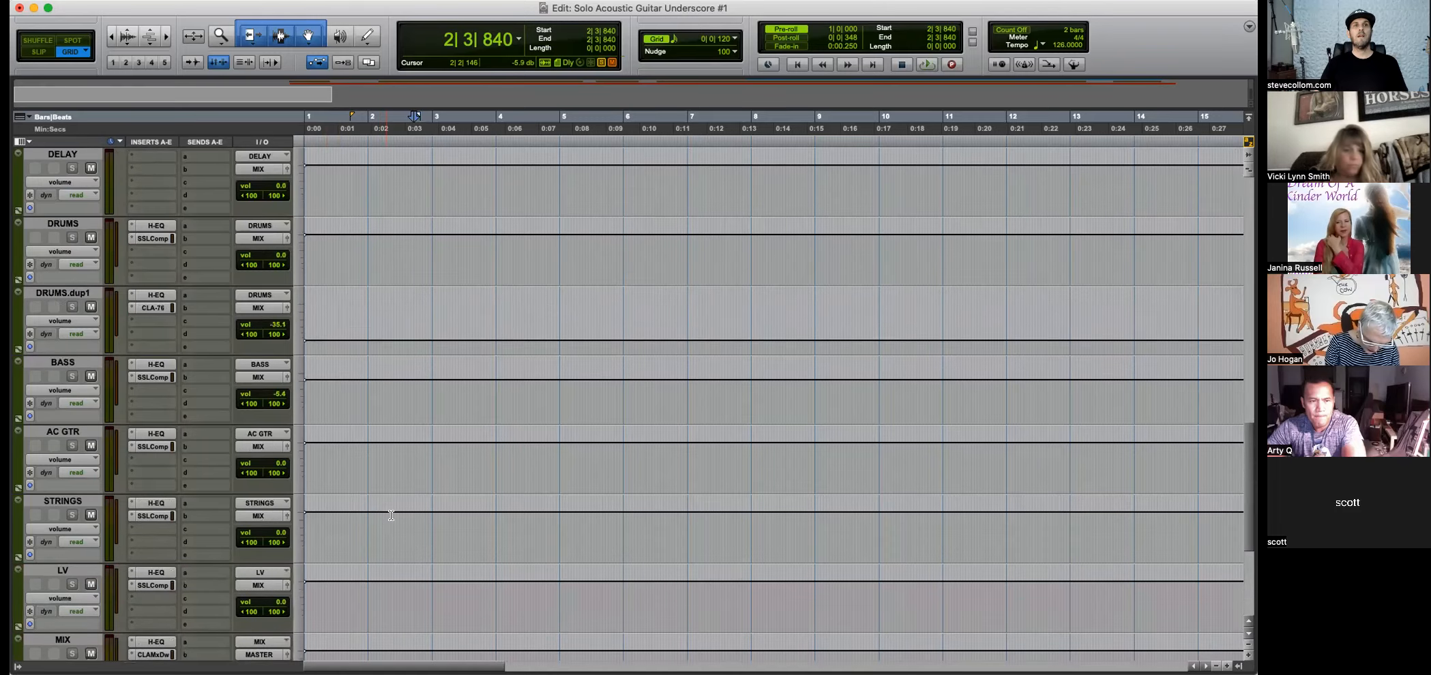
scroll(391, 515, up, 1)
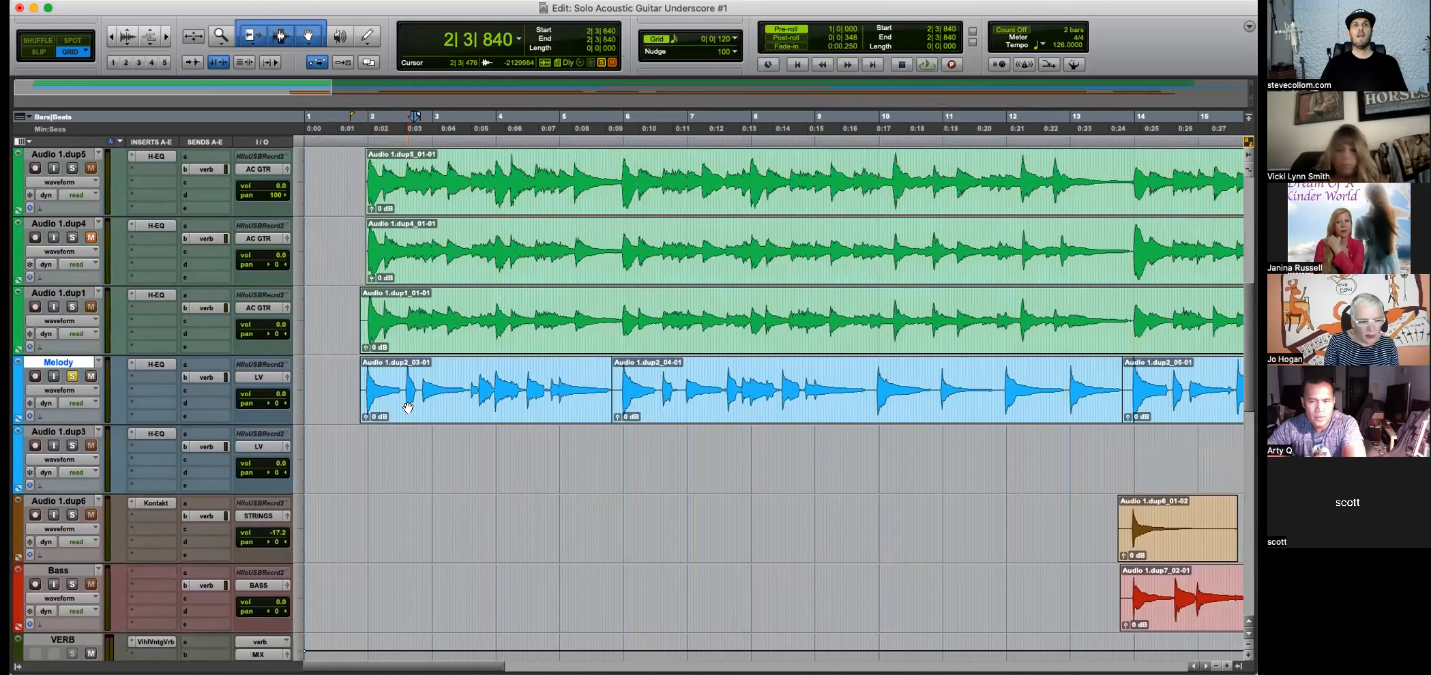
key(space)
key(super+bracketright)
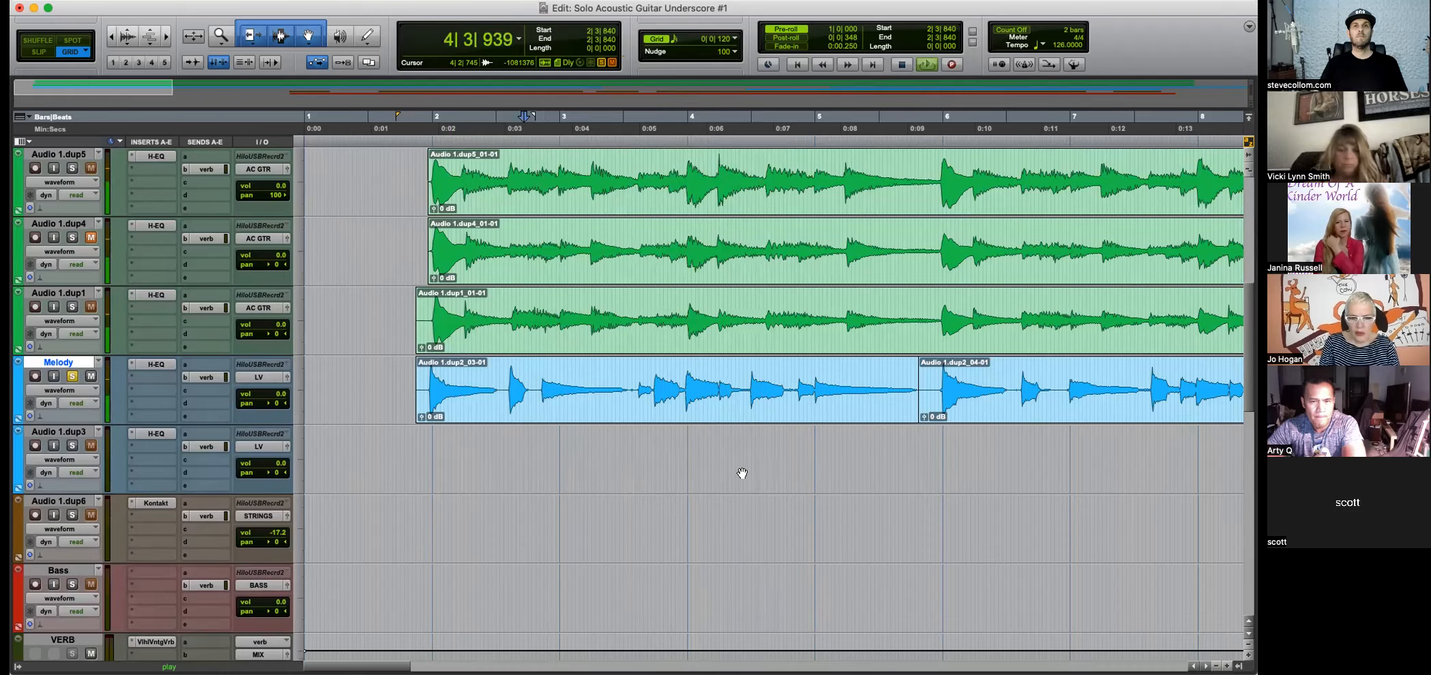
key(super+bracketleft)
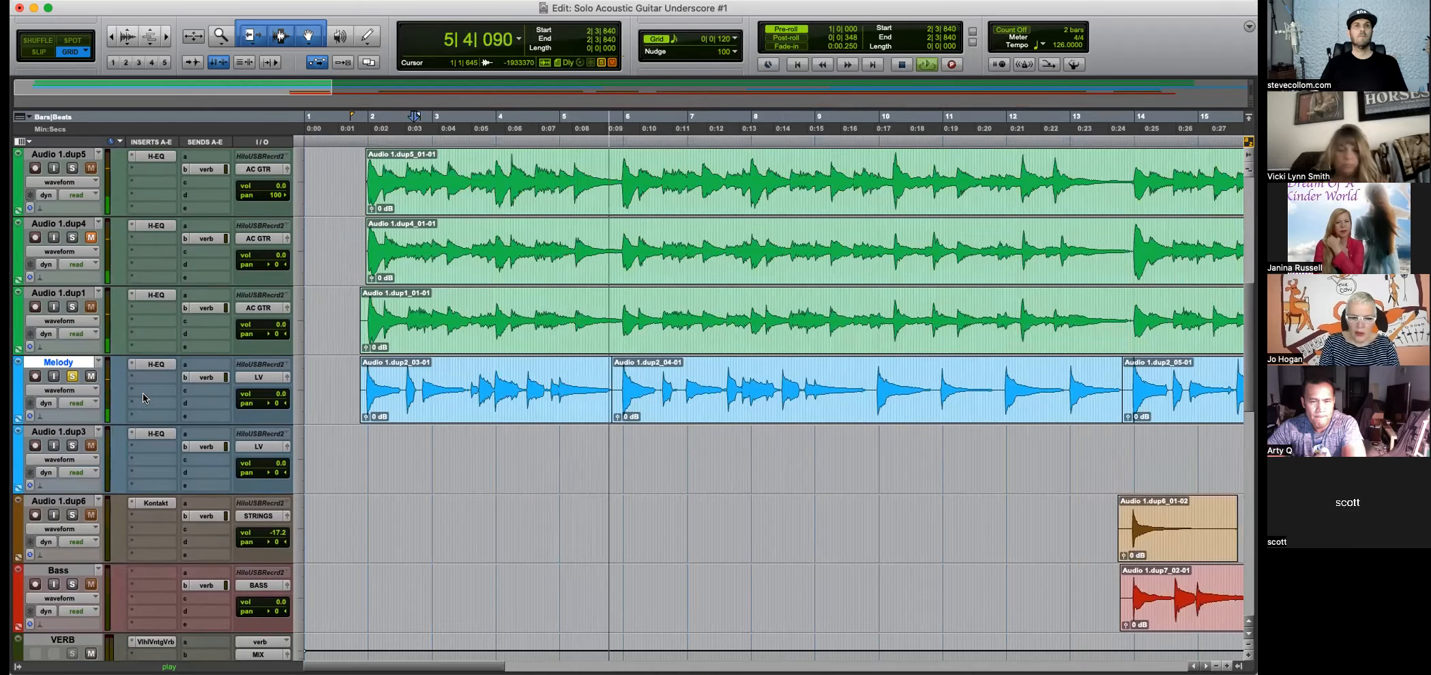
key(space)
Place the playback position at 42|1|600 in the second Audio 1.dup3 clip and audition that track soloed.
key(super+bracketleft)
key(super+bracketleft)
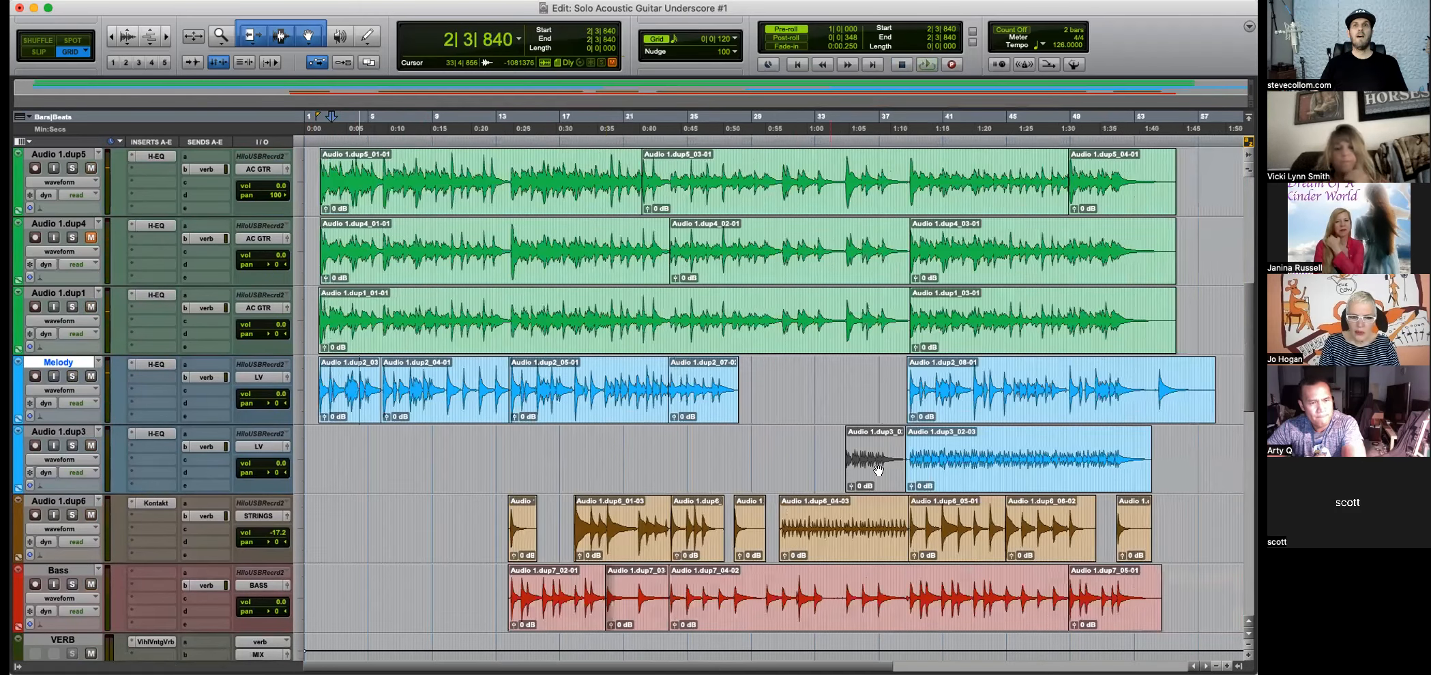
click(953, 447)
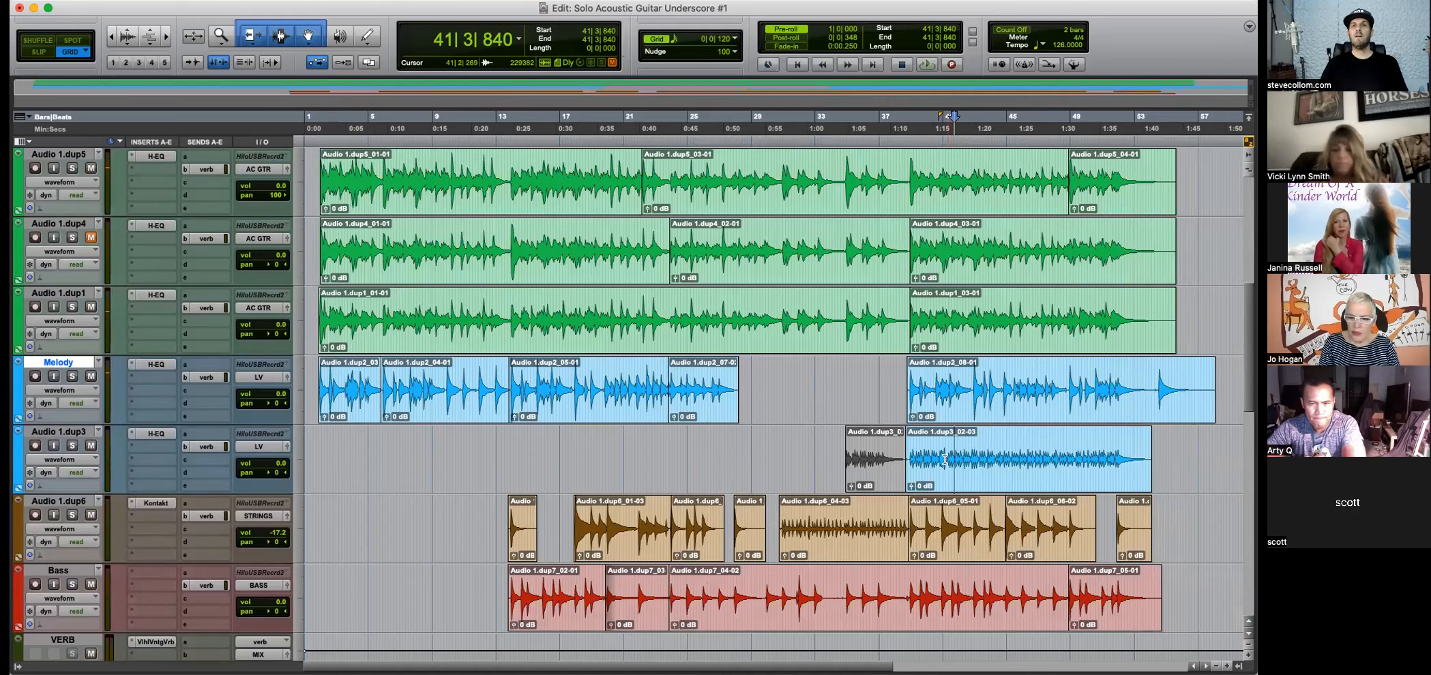
click(960, 445)
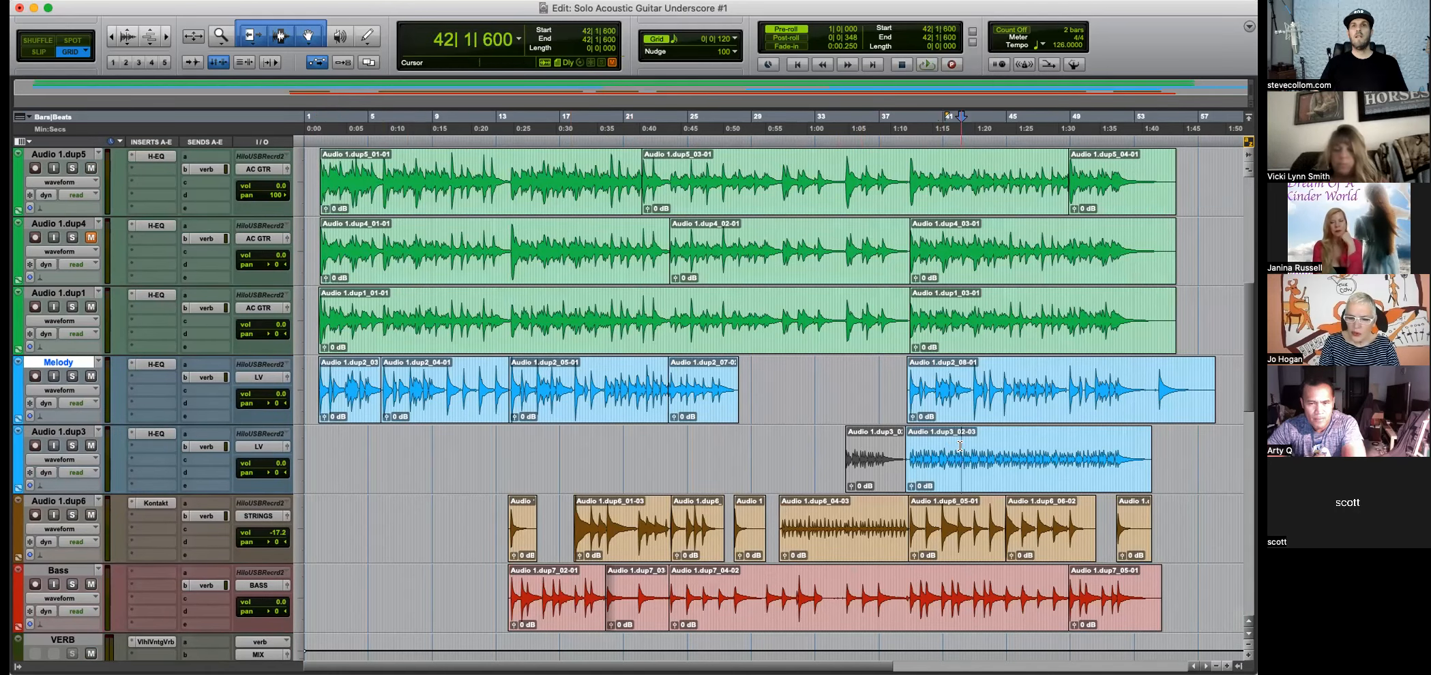
click(75, 442)
key(super+bracketright)
key(space)
key(space)
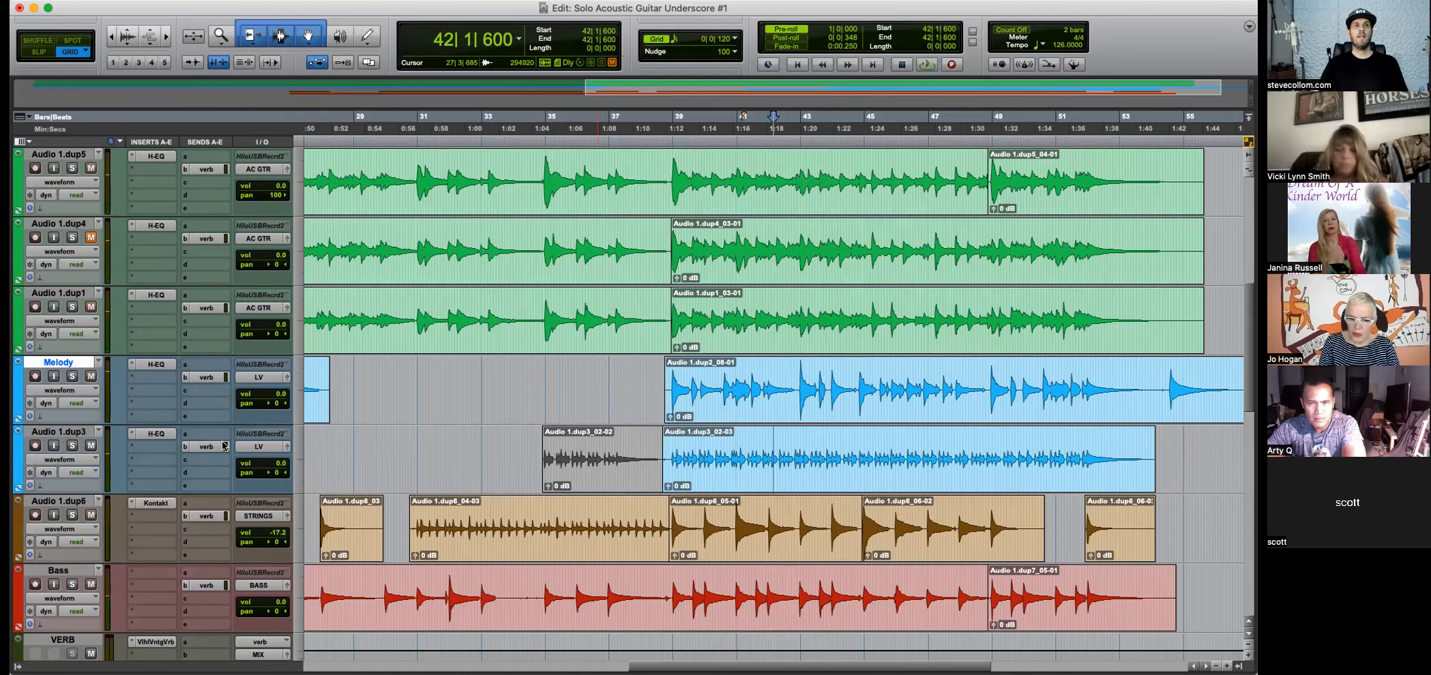
Route the Audio 1.dup3 output to the AC GTR bus and move the track above Melody.
click(225, 446)
mouse_move(261, 450)
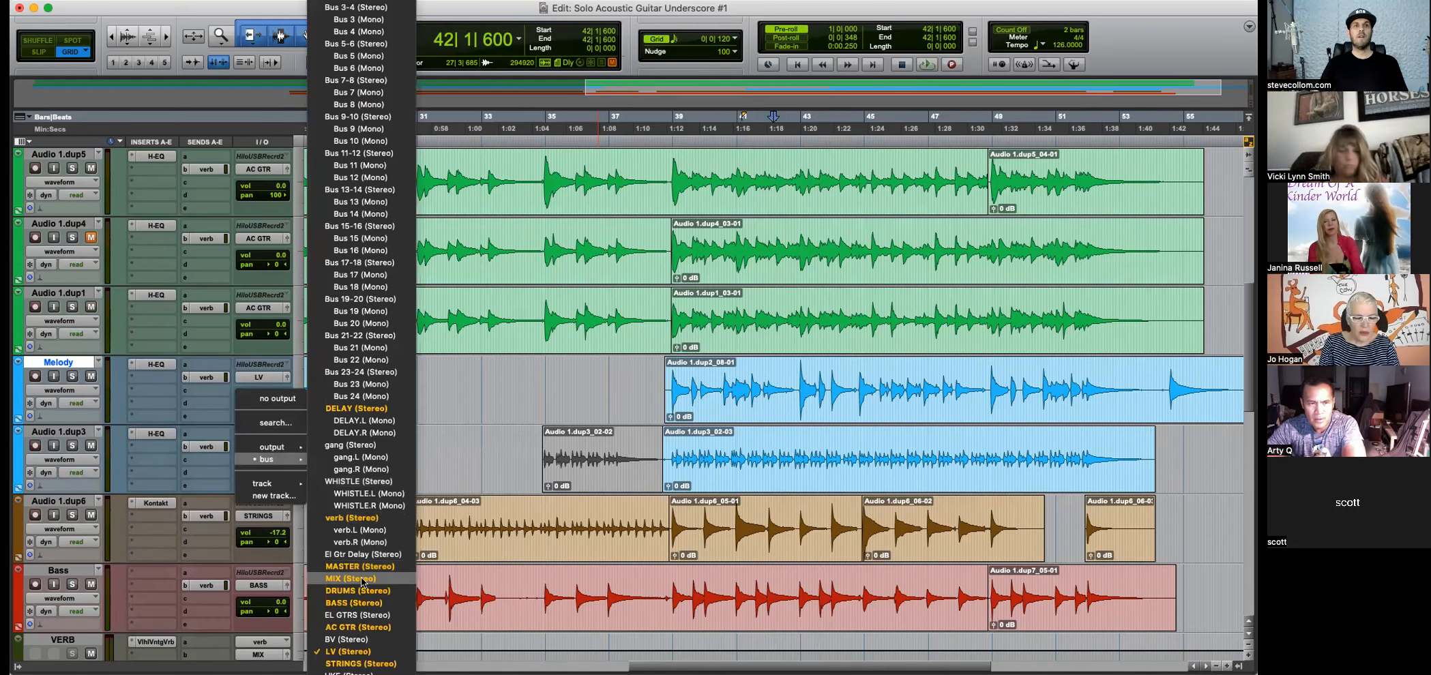
click(362, 619)
drag(64, 434, 60, 369)
Select Audio 1.dup1 together with Audio 1.dup3 and color both tracks the acoustic guitars' green.
shift+click(60, 297)
double_click(19, 317)
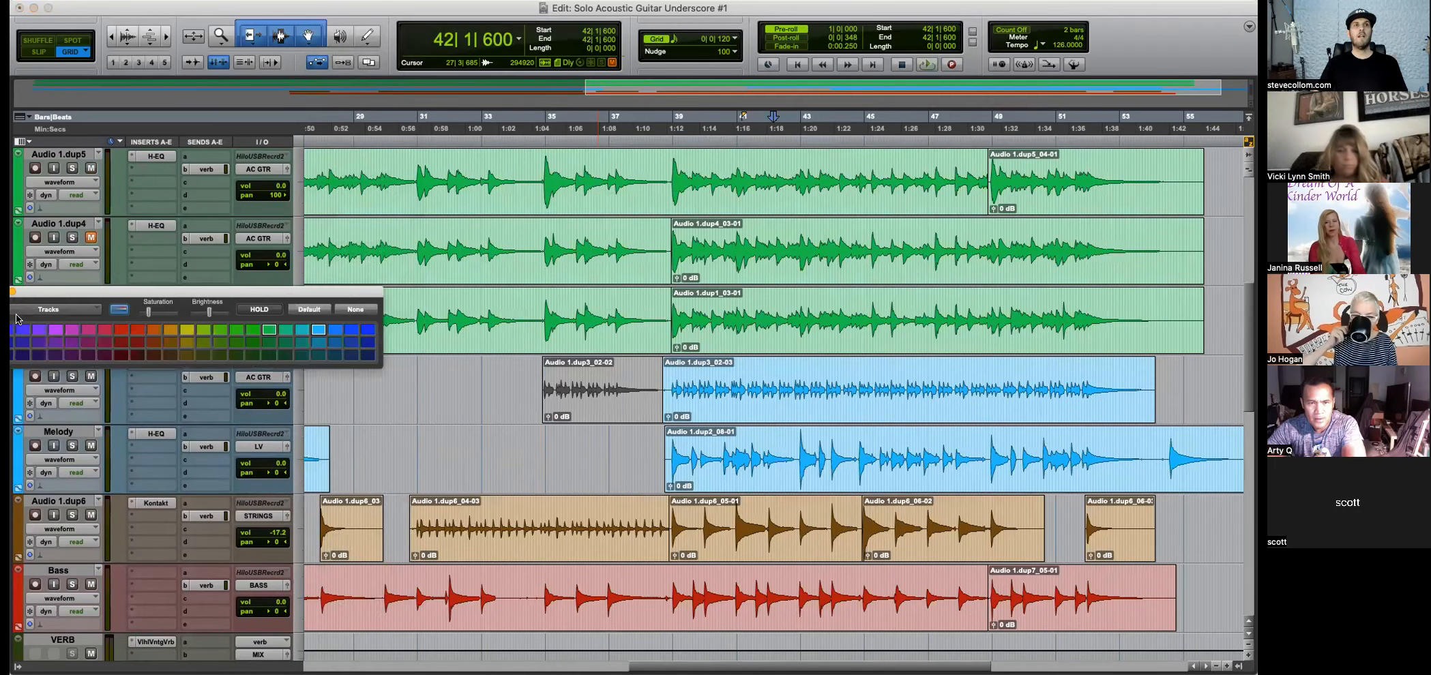
click(270, 330)
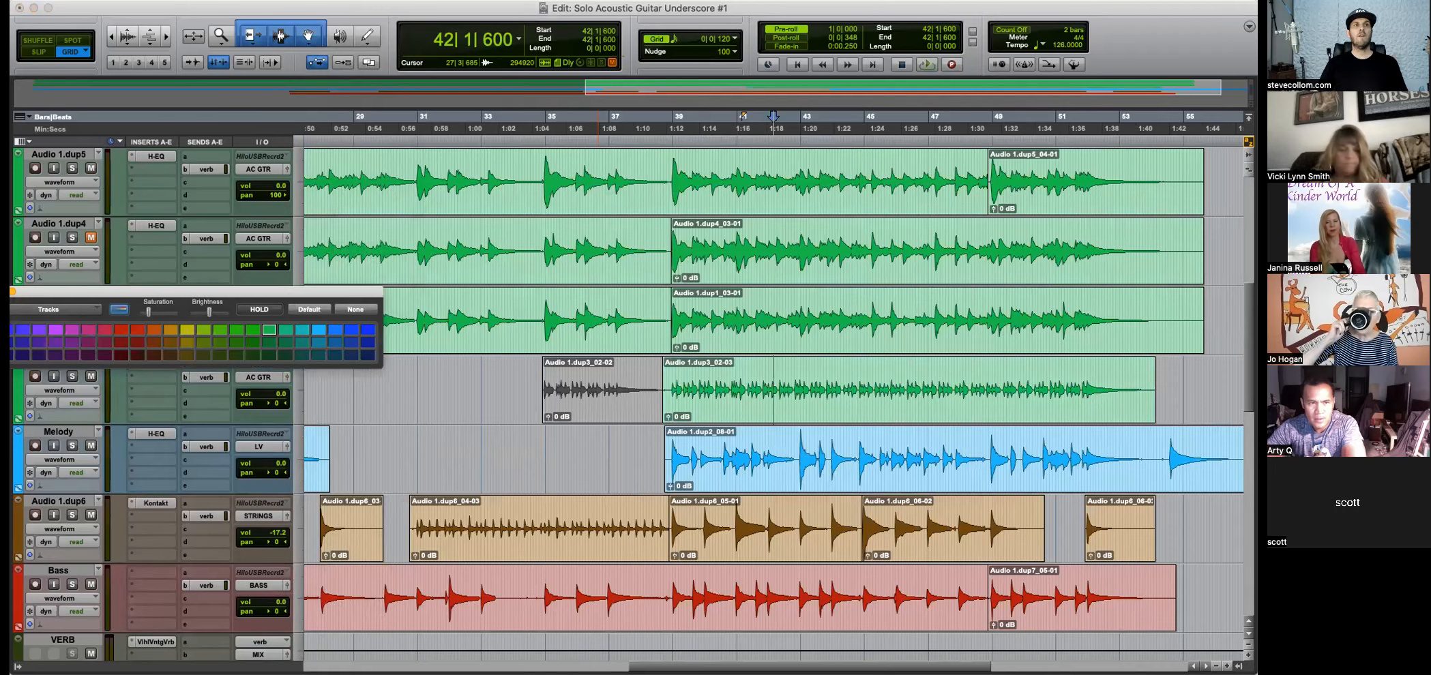
Place the playback position at 13|3|600, just before the first Audio 1.dup6 clip, and solo that track.
scroll(606, 395, down, 2)
key(super+bracketleft)
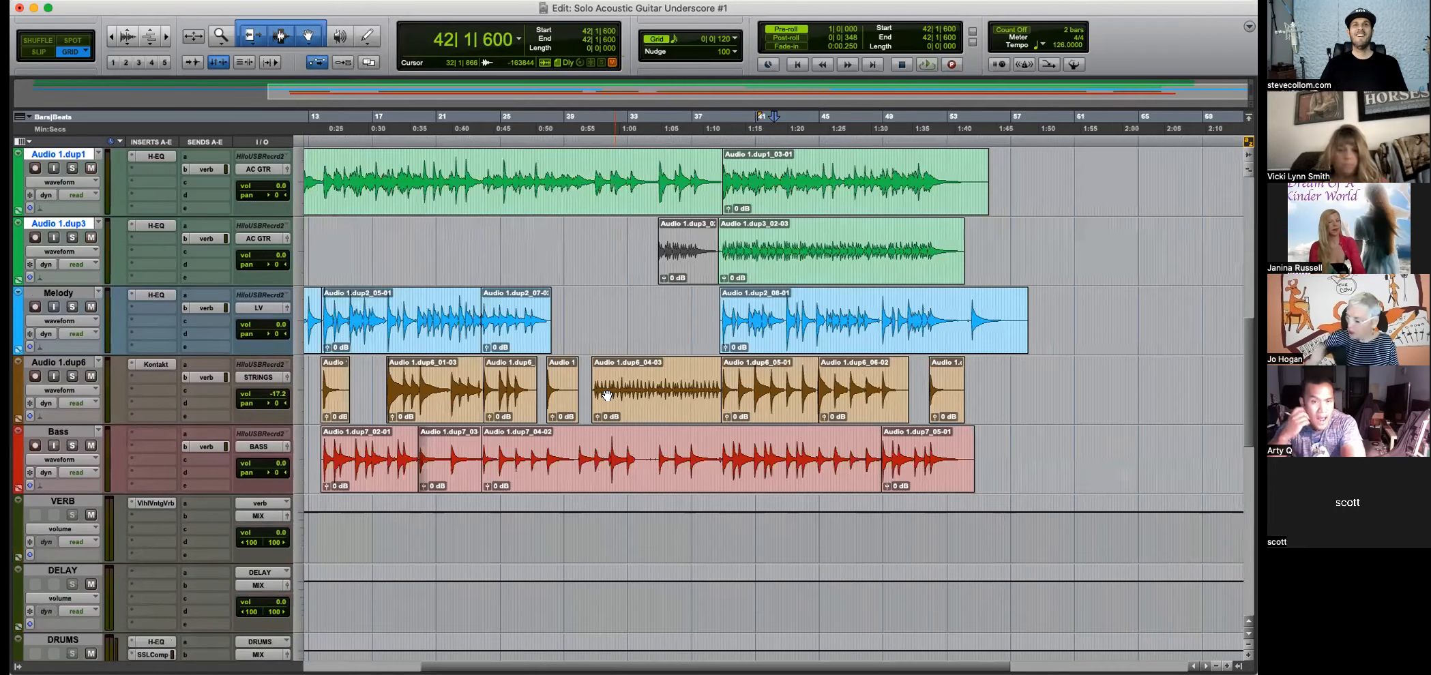
click(313, 383)
key(super+bracketright)
key(super+bracketright)
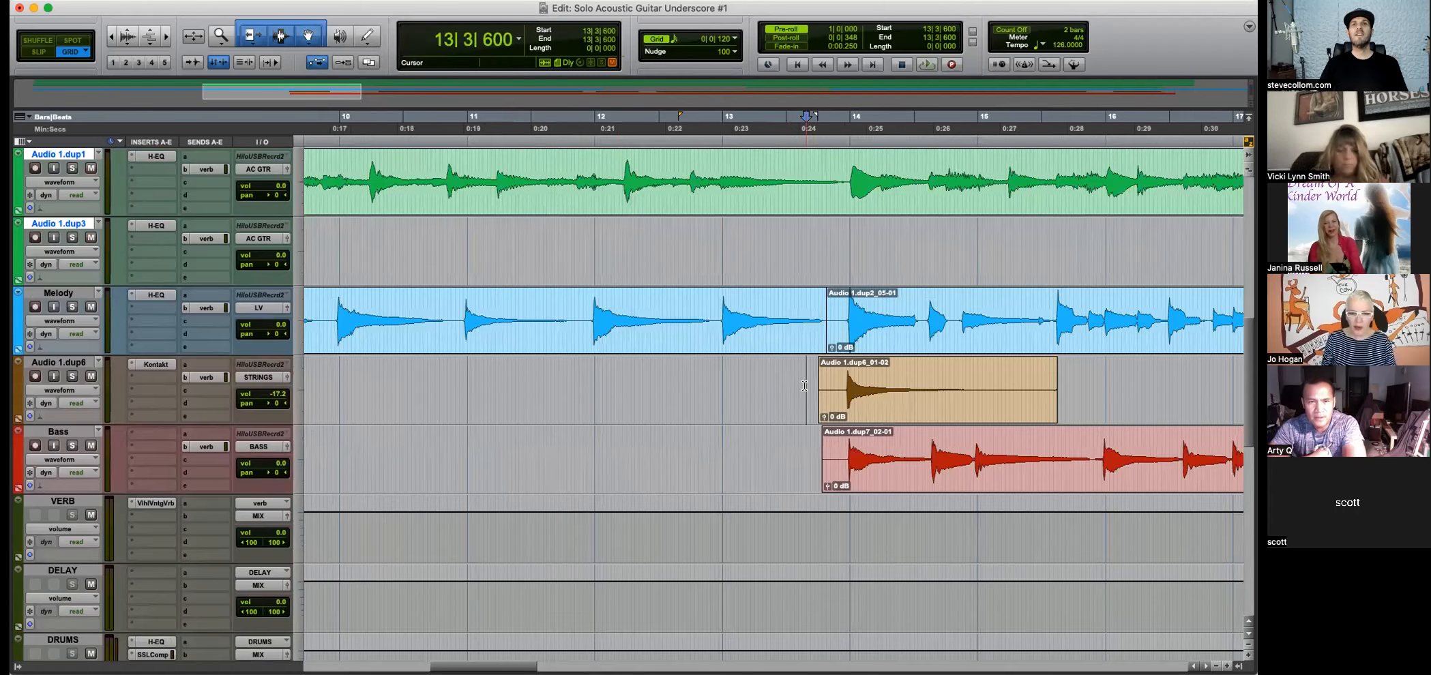
key(super+bracketleft)
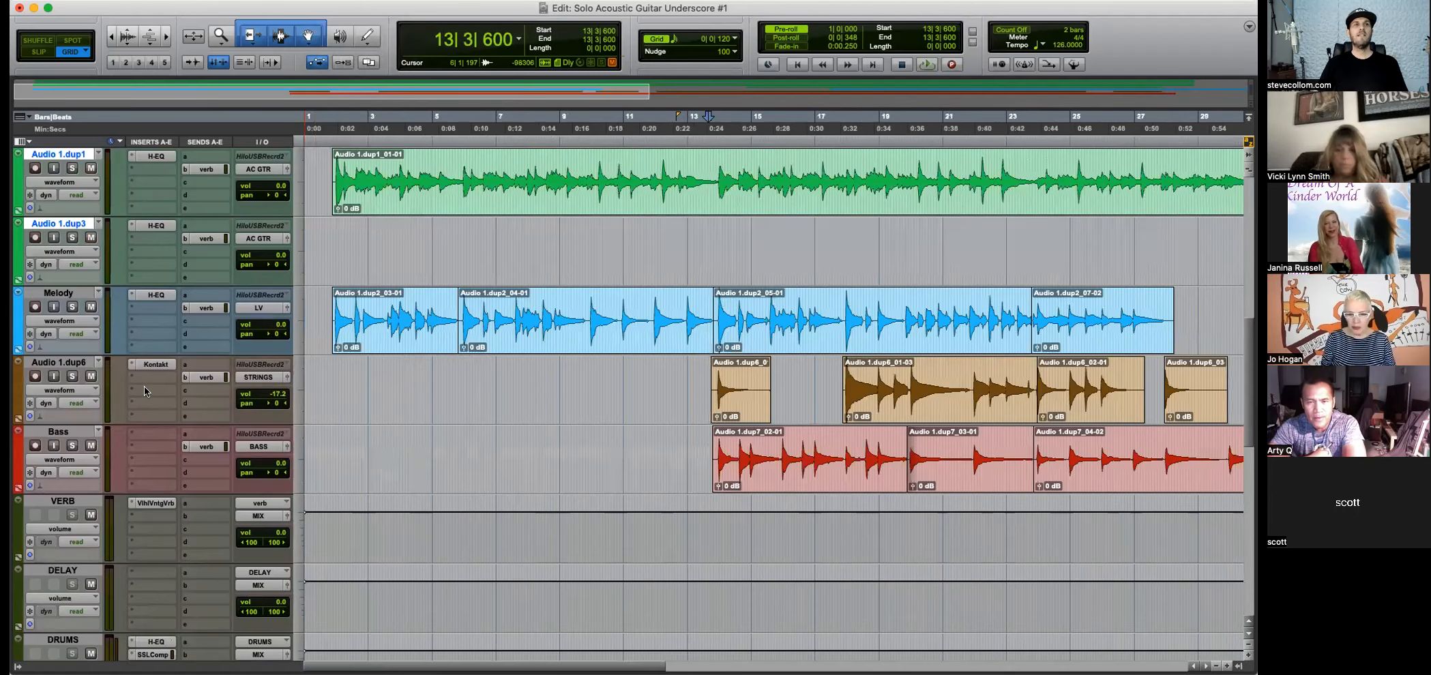
click(71, 376)
key(super+bracketright)
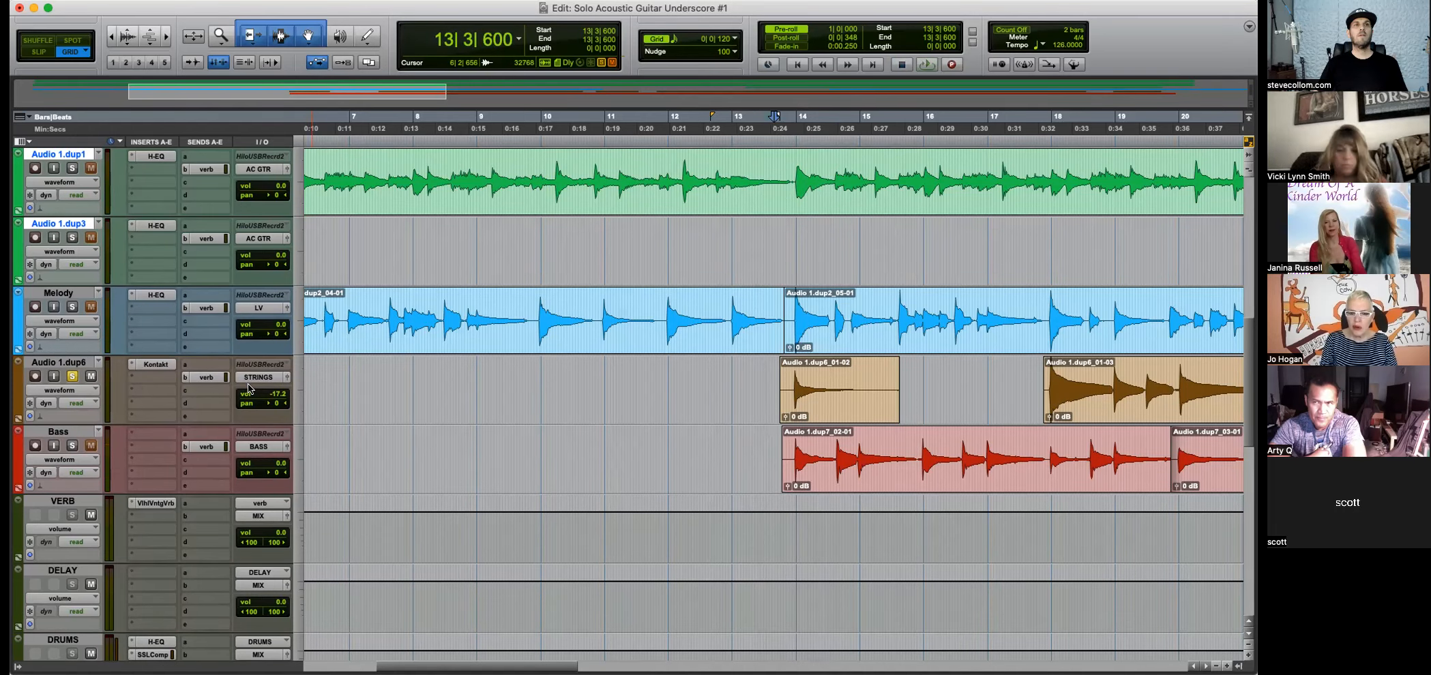
Check the STRINGS bus routing, then play from 18|3|120, soloing Audio 1.dup6 during playback and clearing its solo.
scroll(202, 414, down, 10)
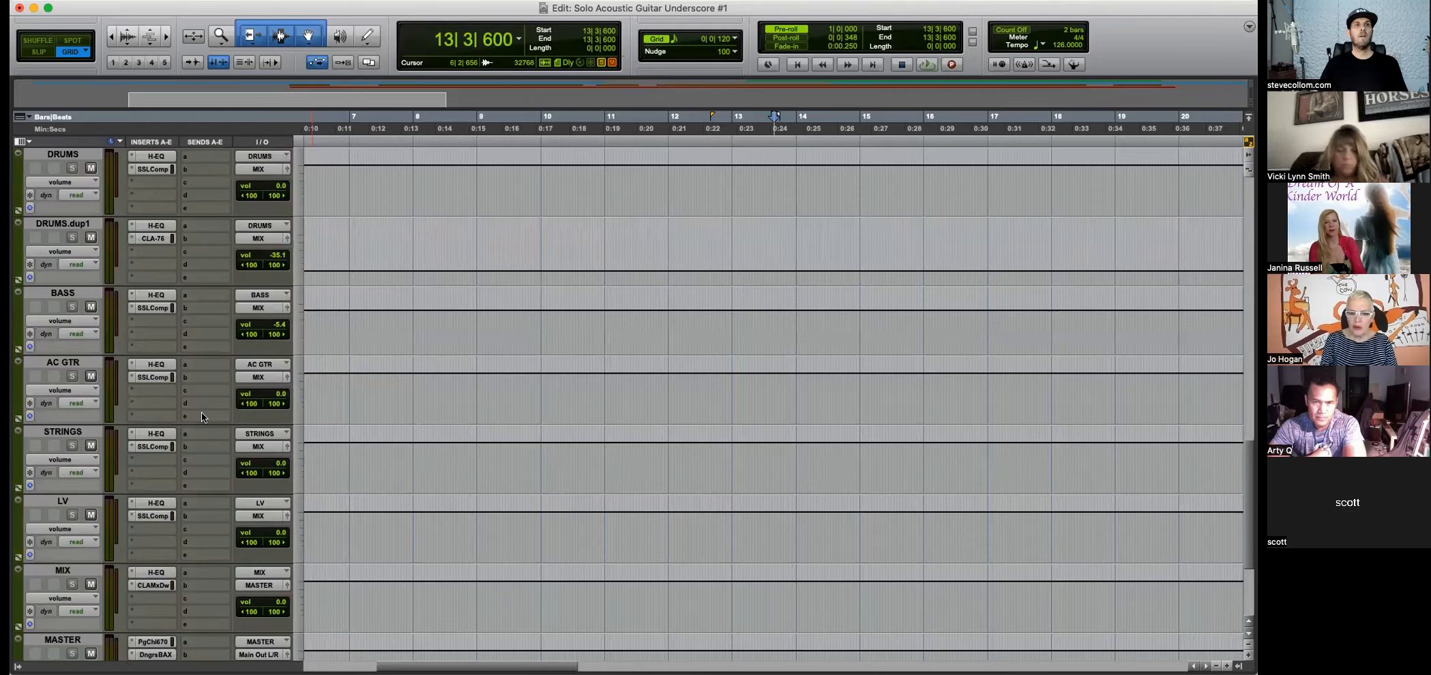
scroll(201, 413, up, 9)
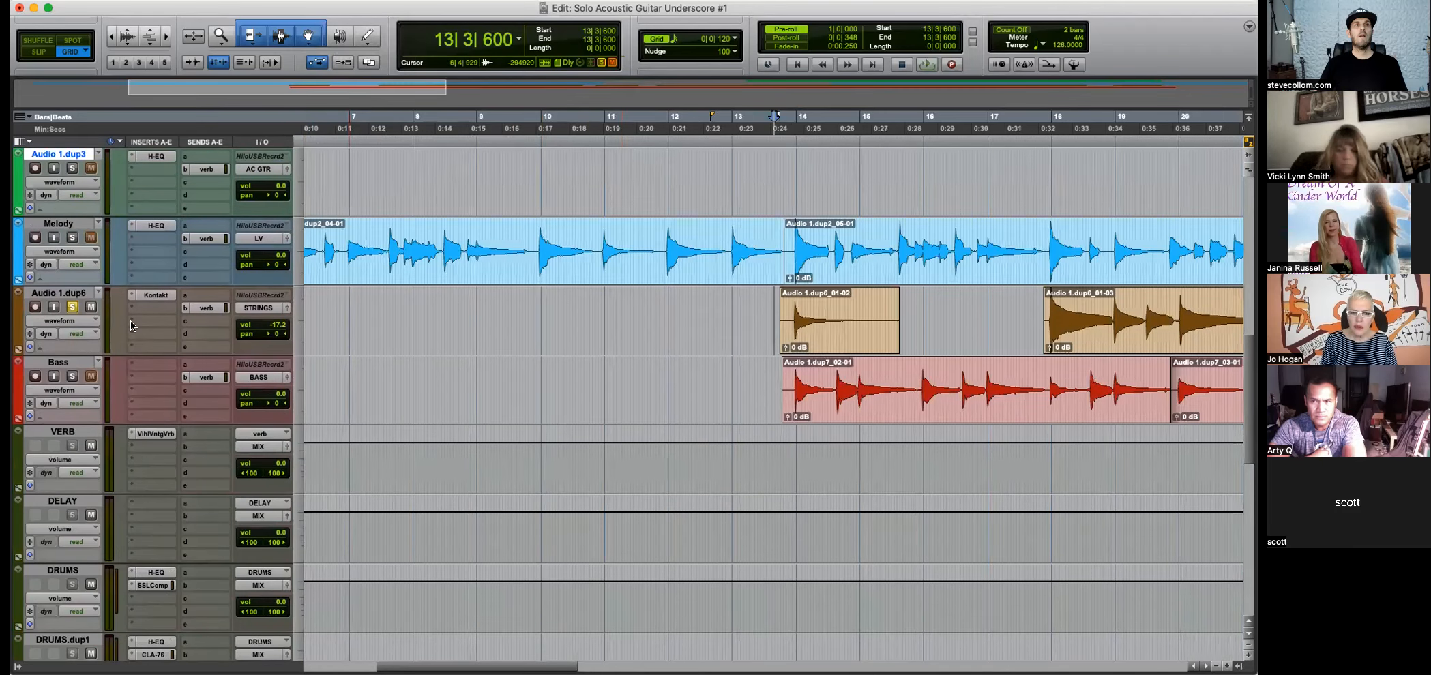
click(1083, 318)
key(super+bracketleft)
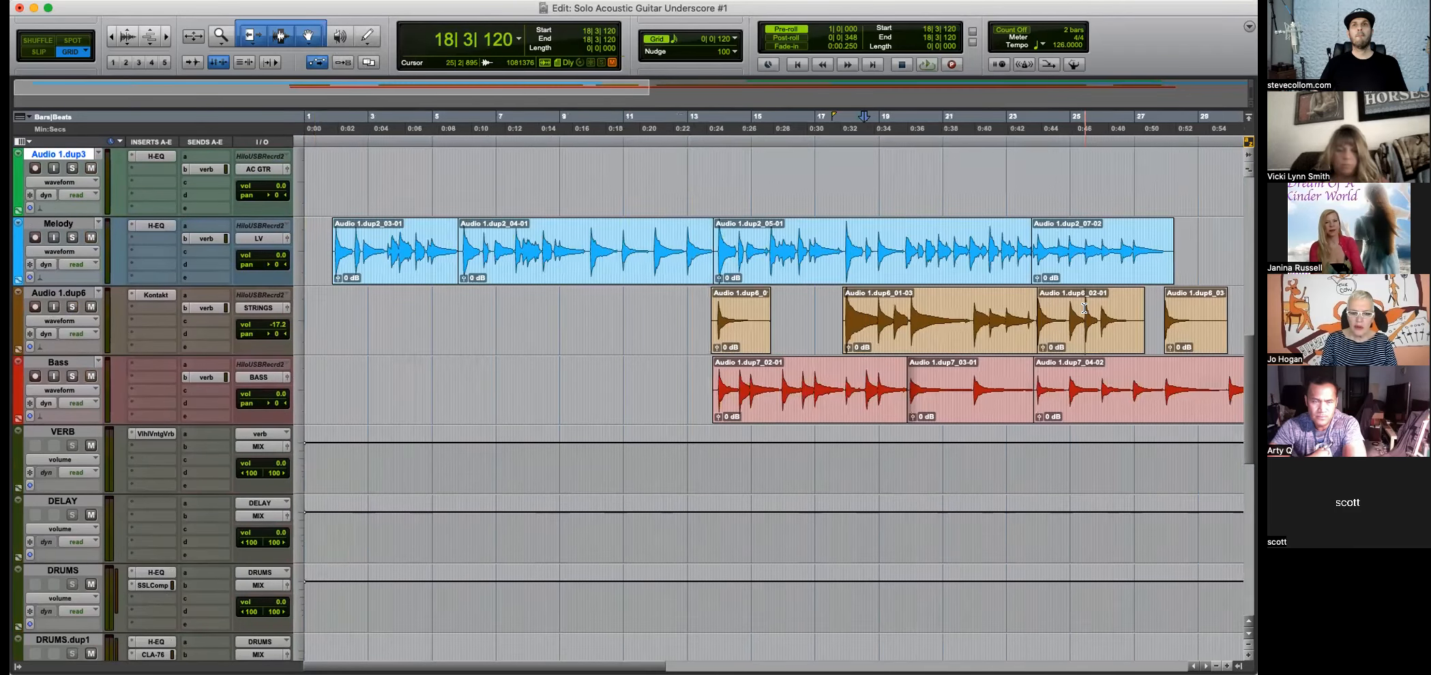
key(space)
key(super+bracketright)
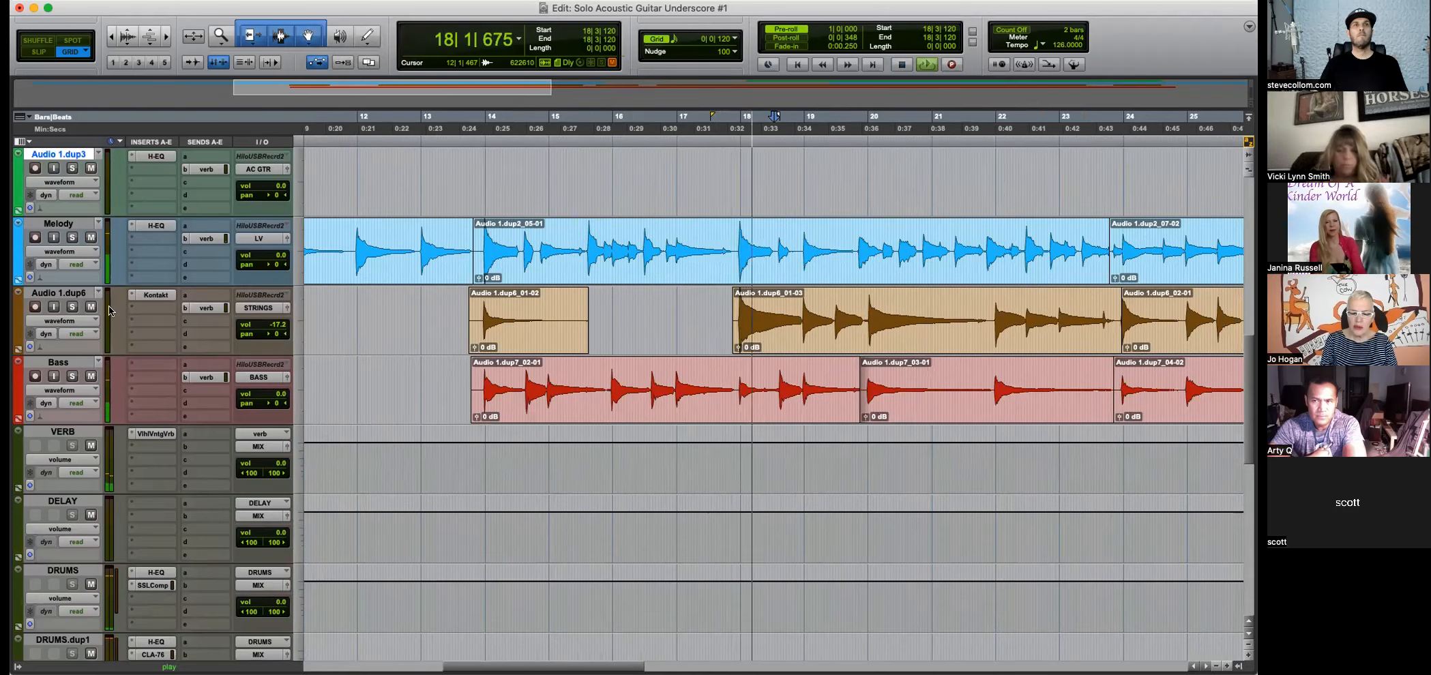
click(71, 307)
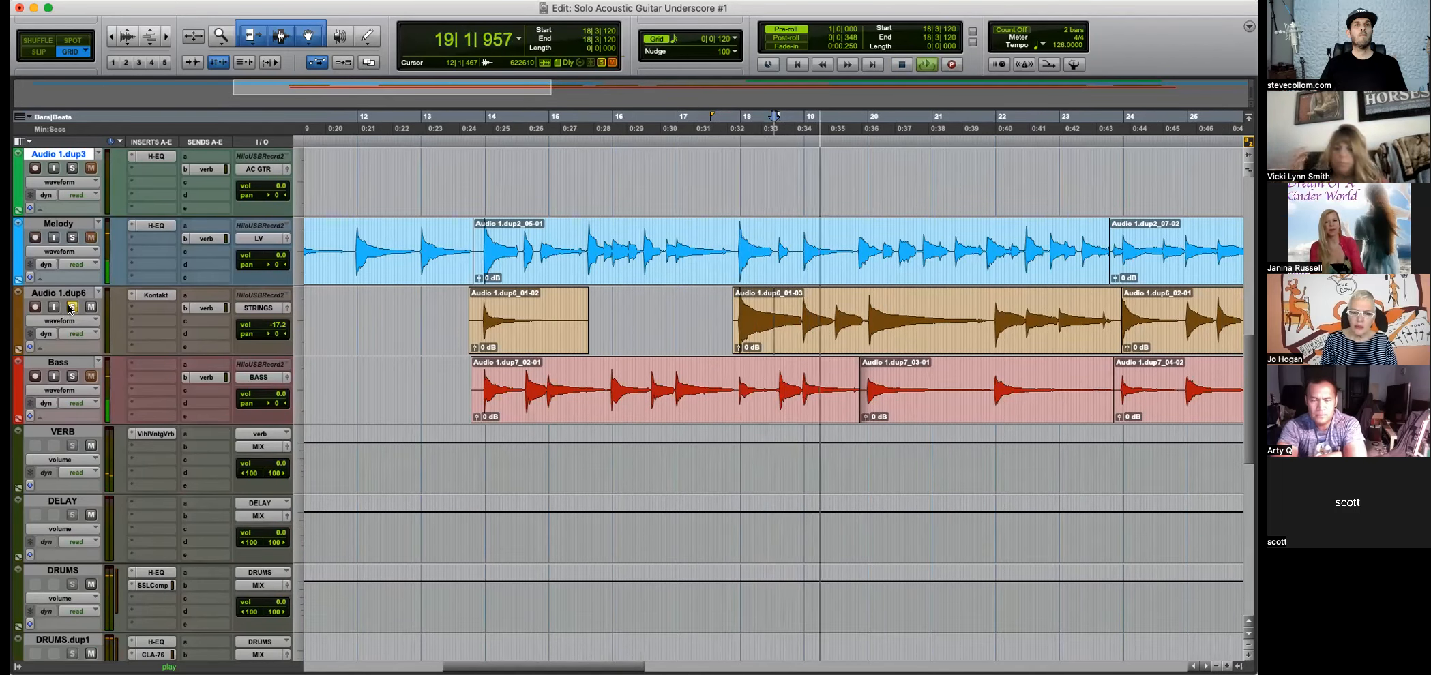
click(71, 307)
key(space)
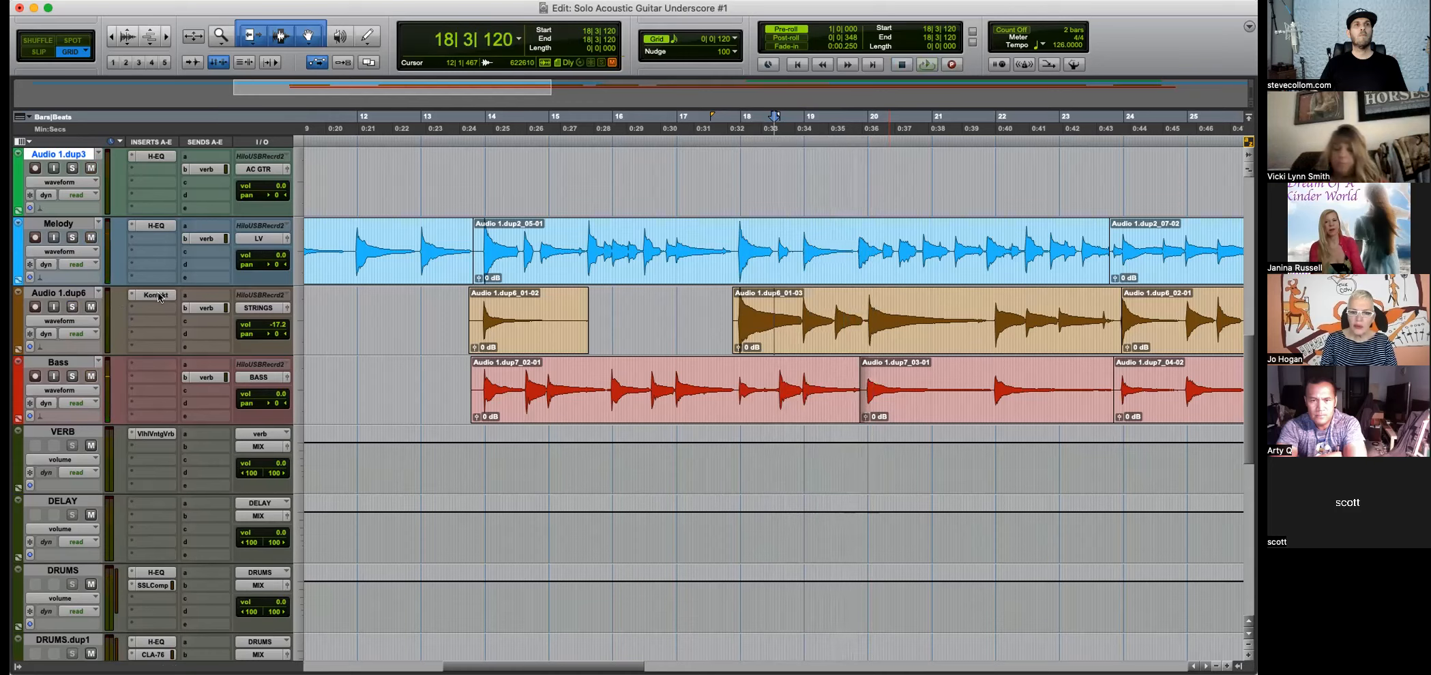
Inspect the Kontakt instrument on Audio 1.dup6 and replace that insert with H-EQ.
click(158, 294)
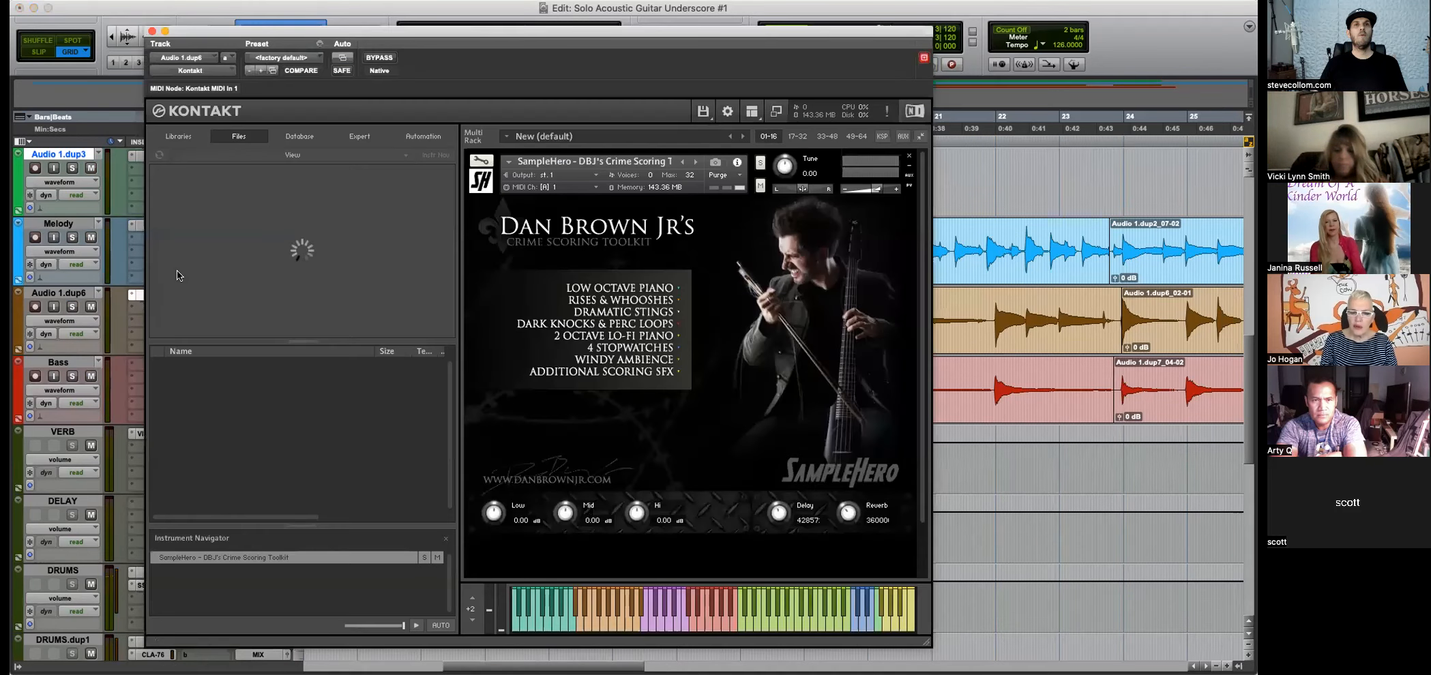
click(152, 32)
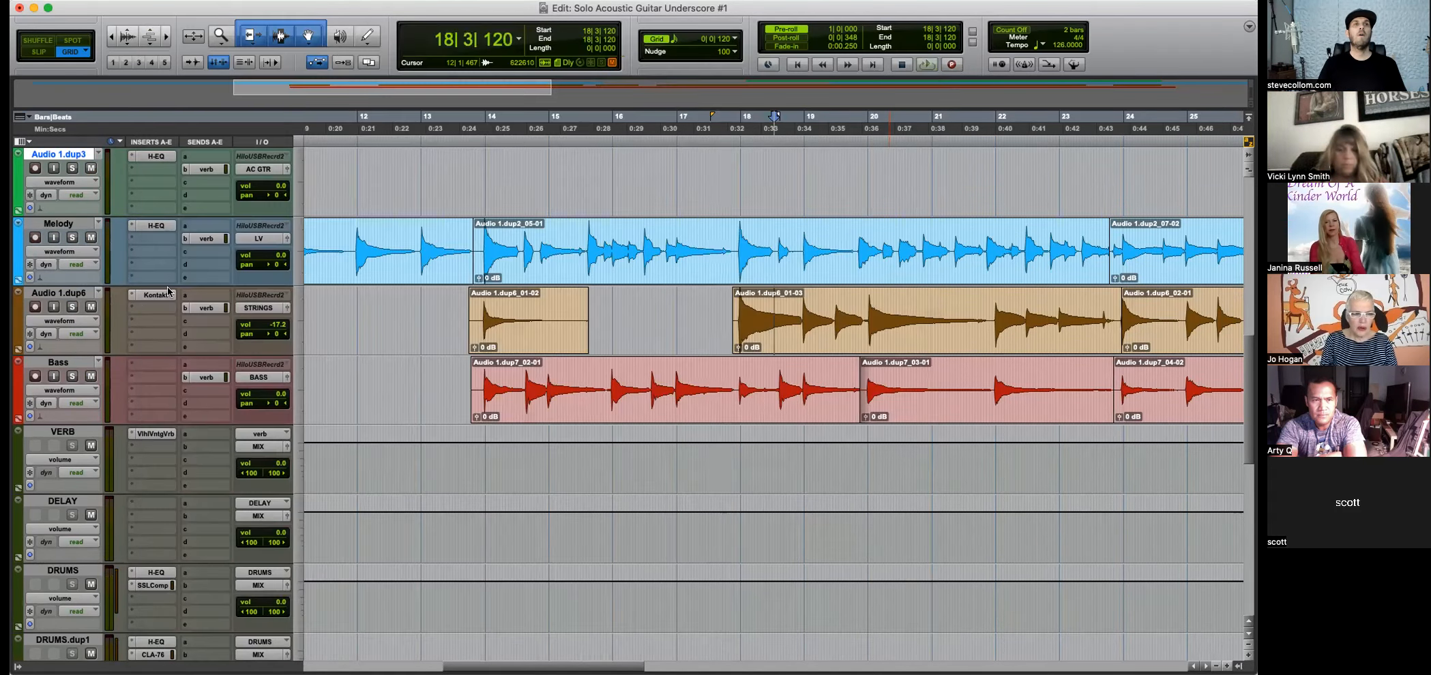
click(131, 295)
click(133, 295)
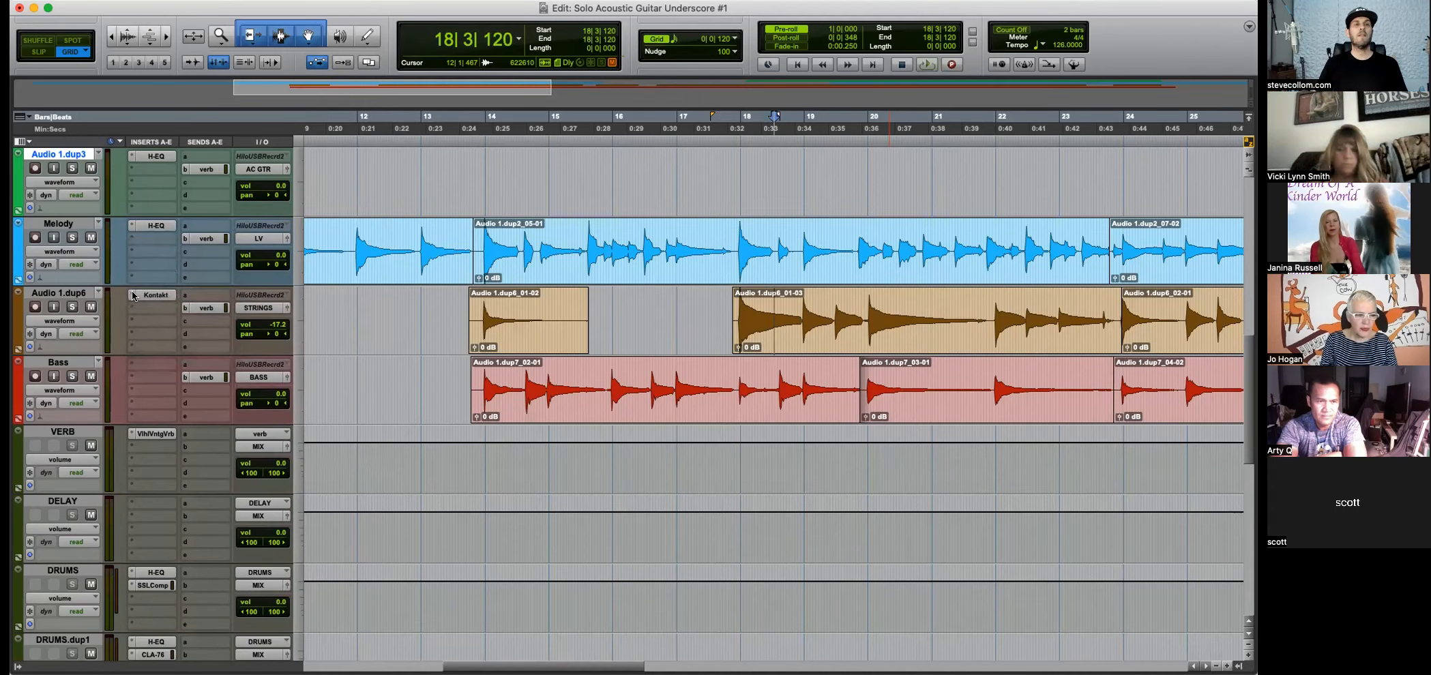
click(131, 295)
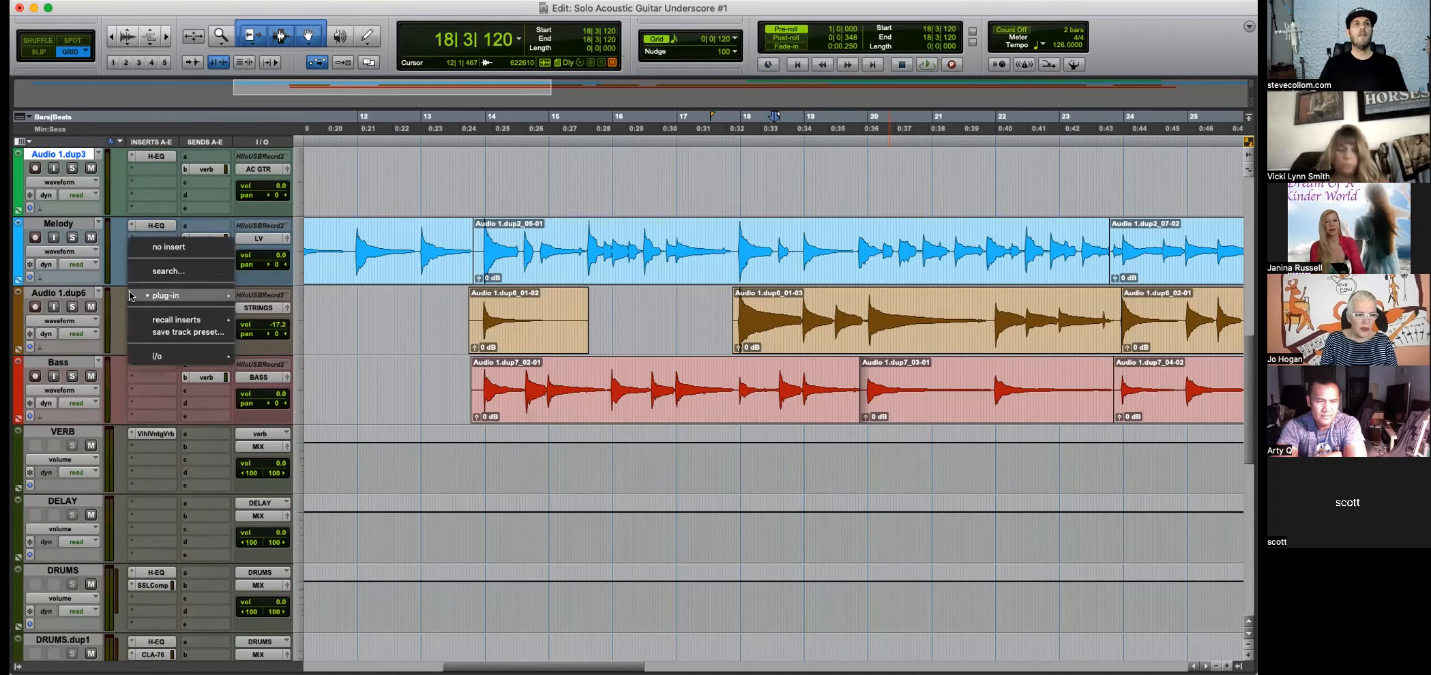
click(110, 248)
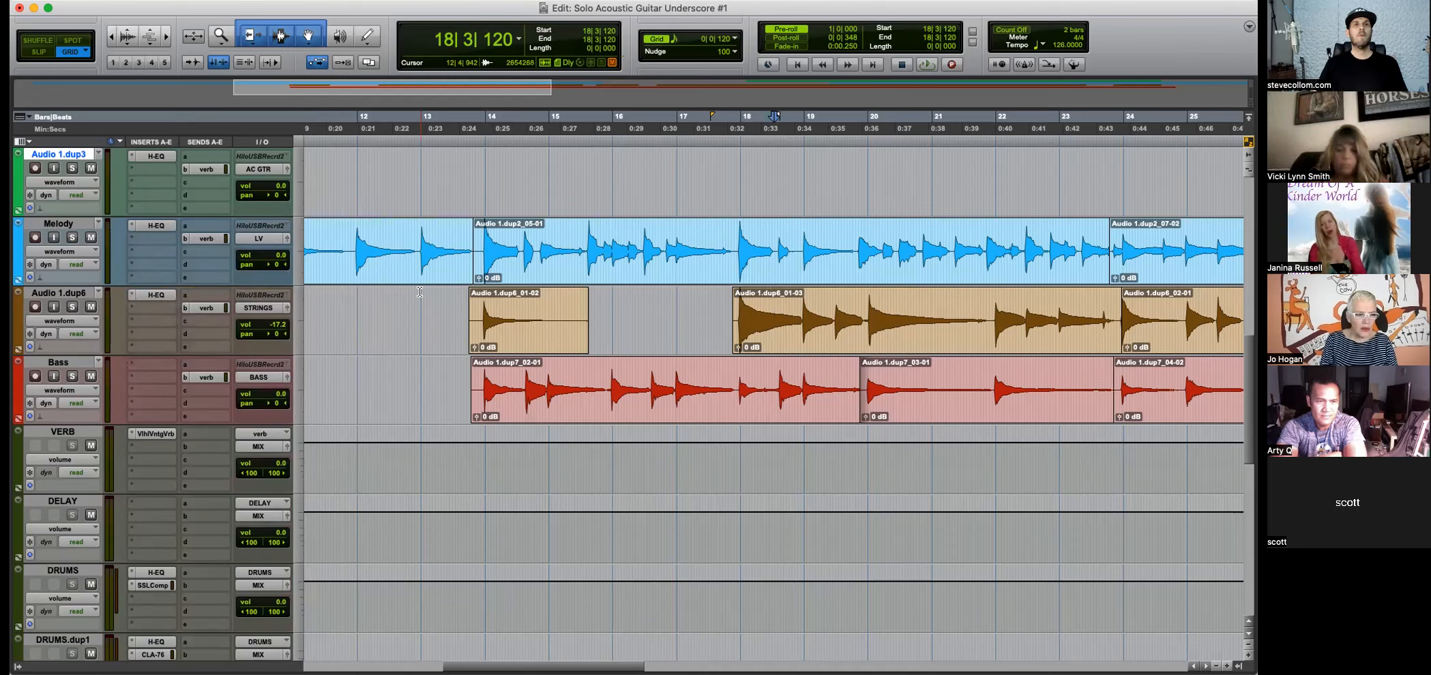
Audition Audio 1.dup6 soloed from bar 14 and bar 18, and set its volume to 0.0.
click(497, 311)
key(space)
click(72, 306)
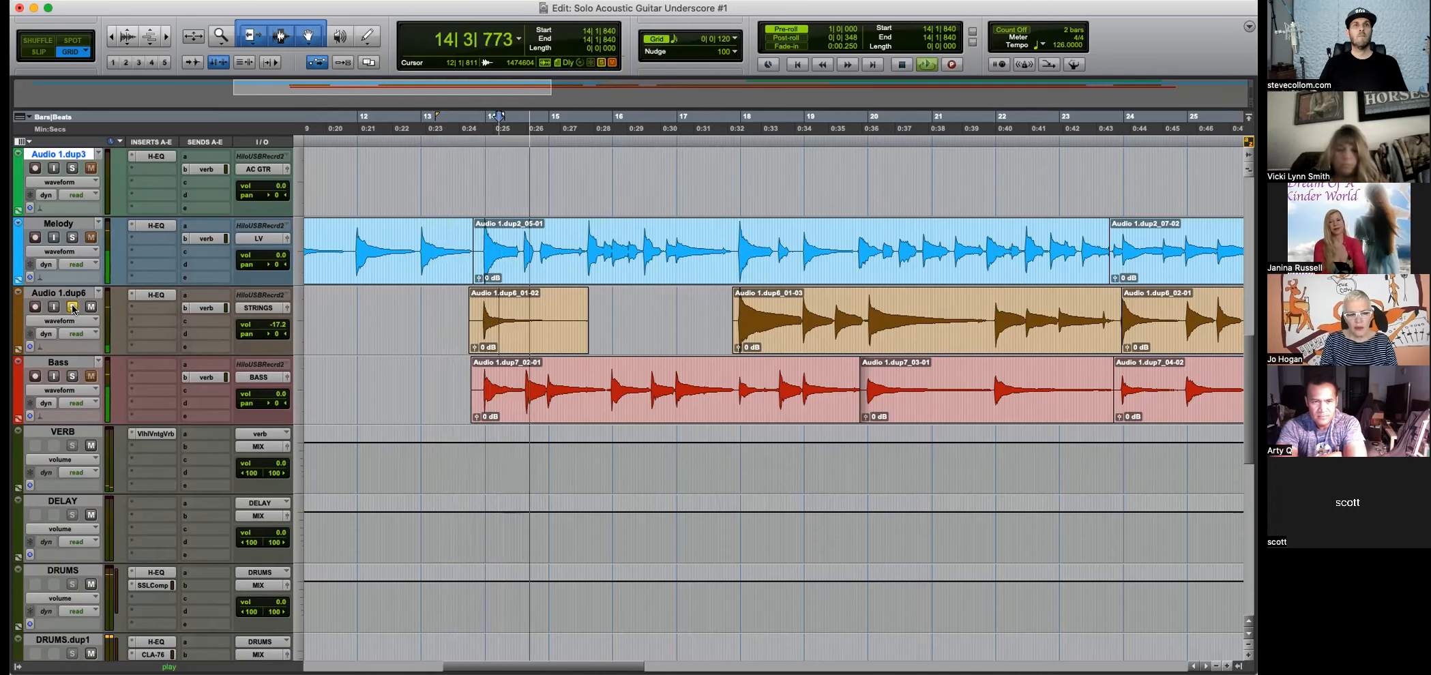
key(r)
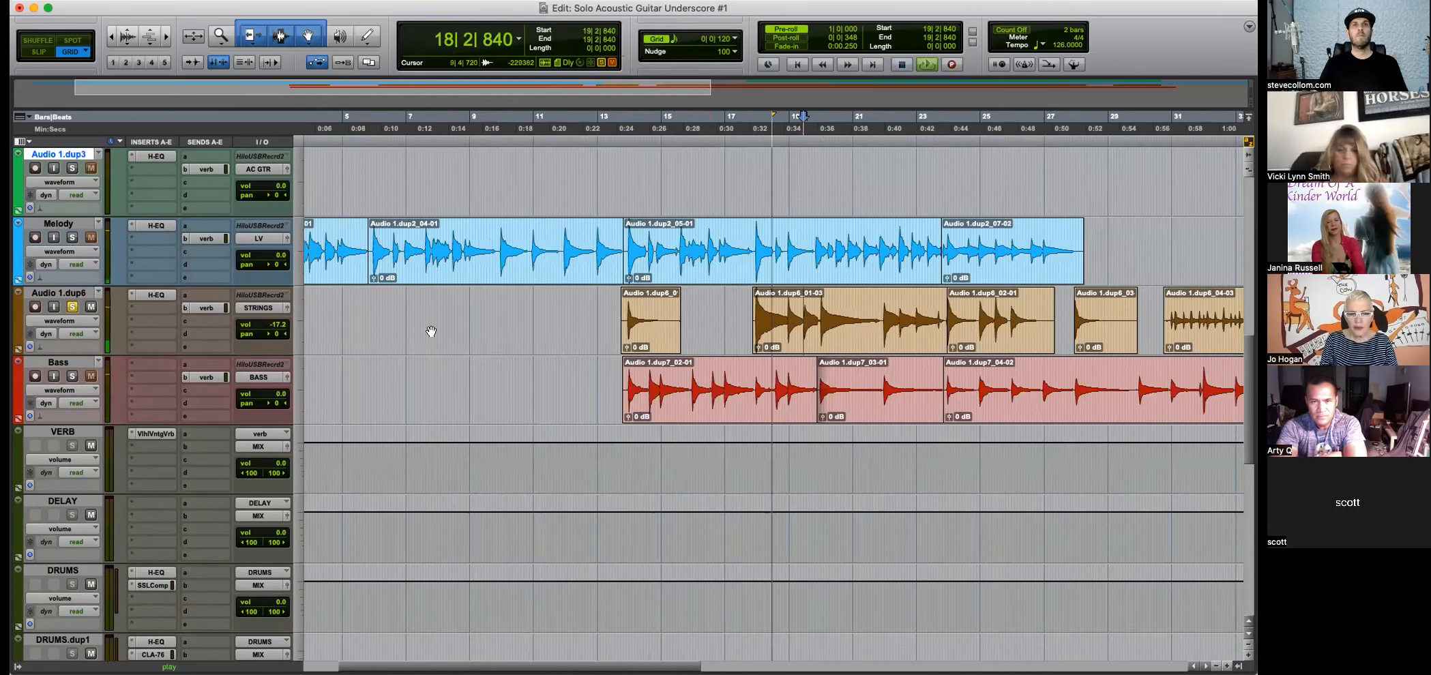
key(t)
key(r)
key(r)
key(space)
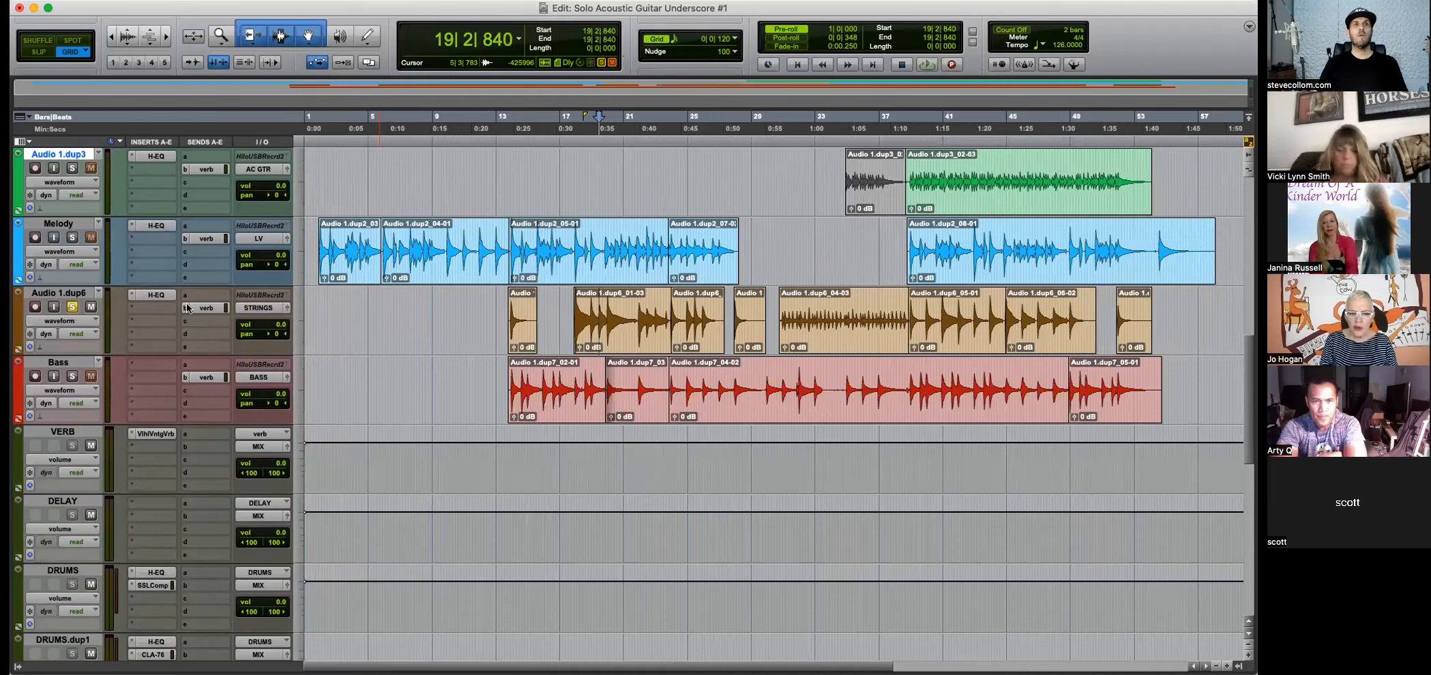
Replace the H-EQ insert on Audio 1.dup6 with the ValhallaVintageVerb plug-in.
click(130, 297)
mouse_move(171, 295)
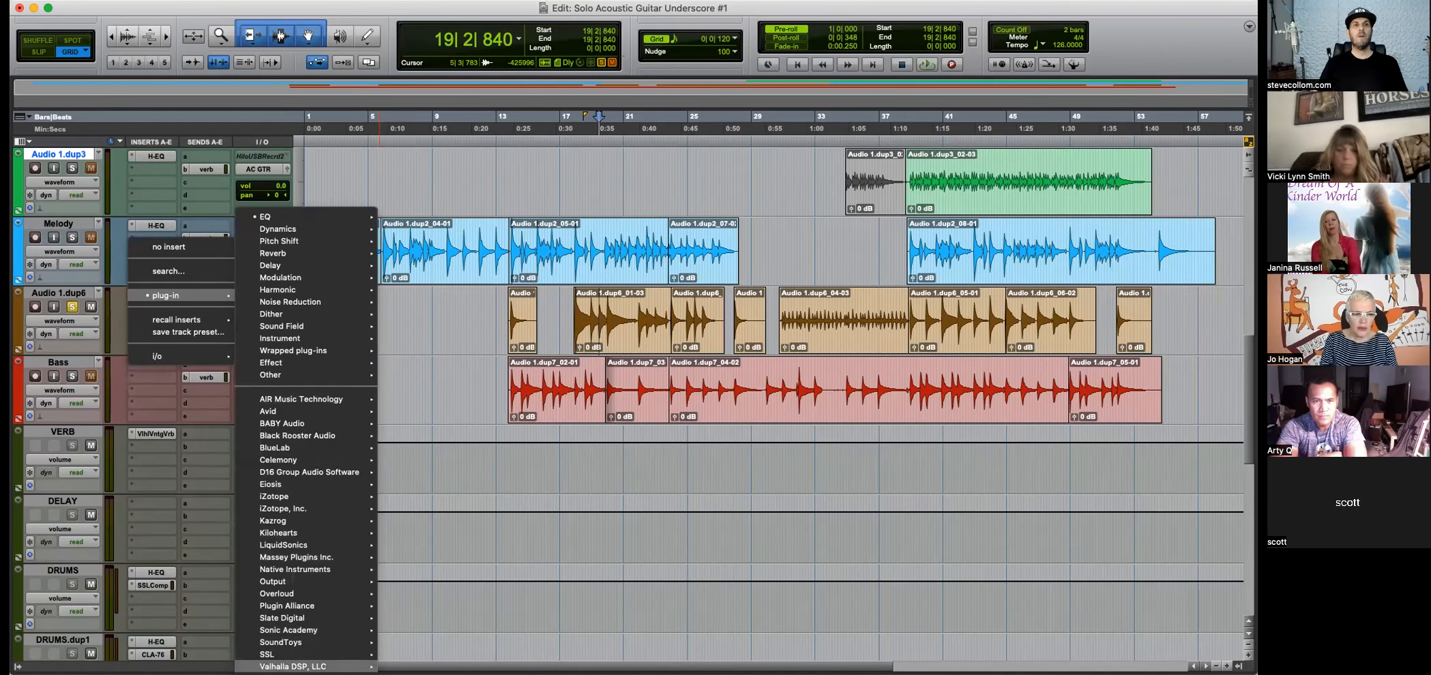
mouse_move(293, 667)
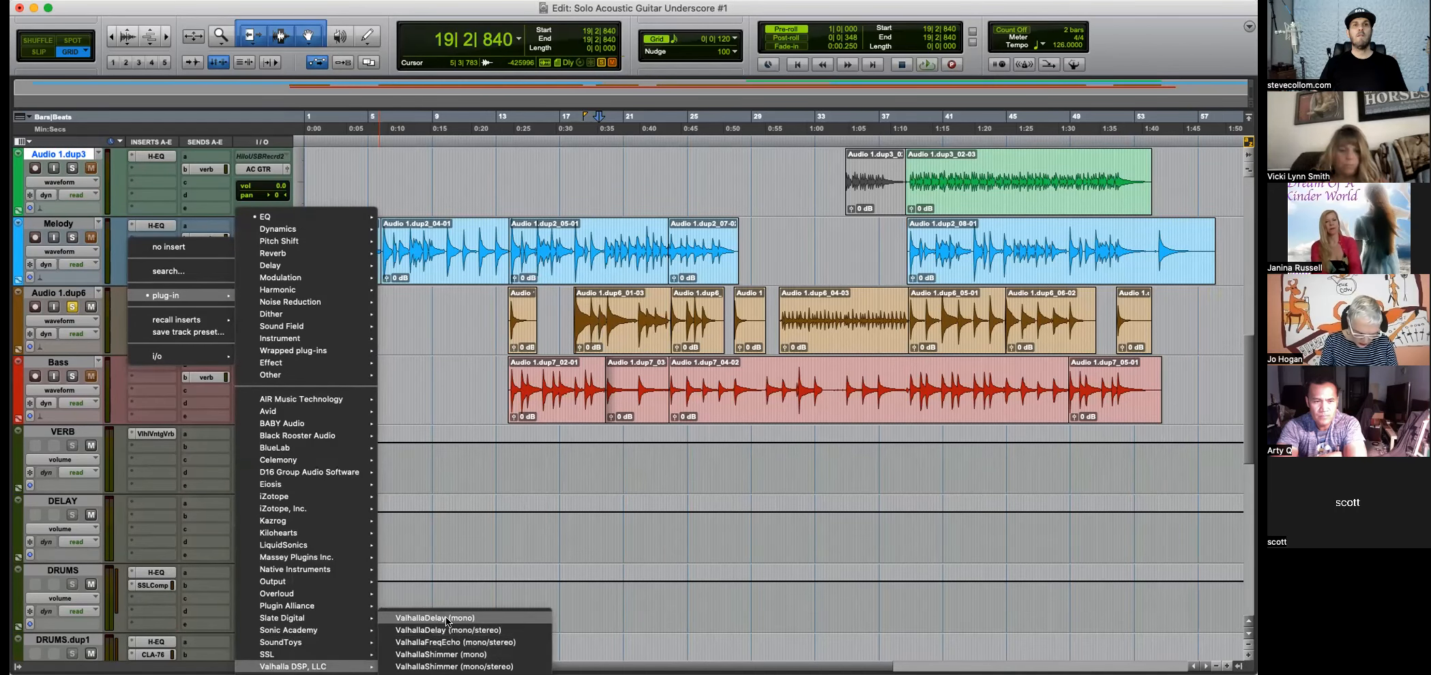
click(444, 666)
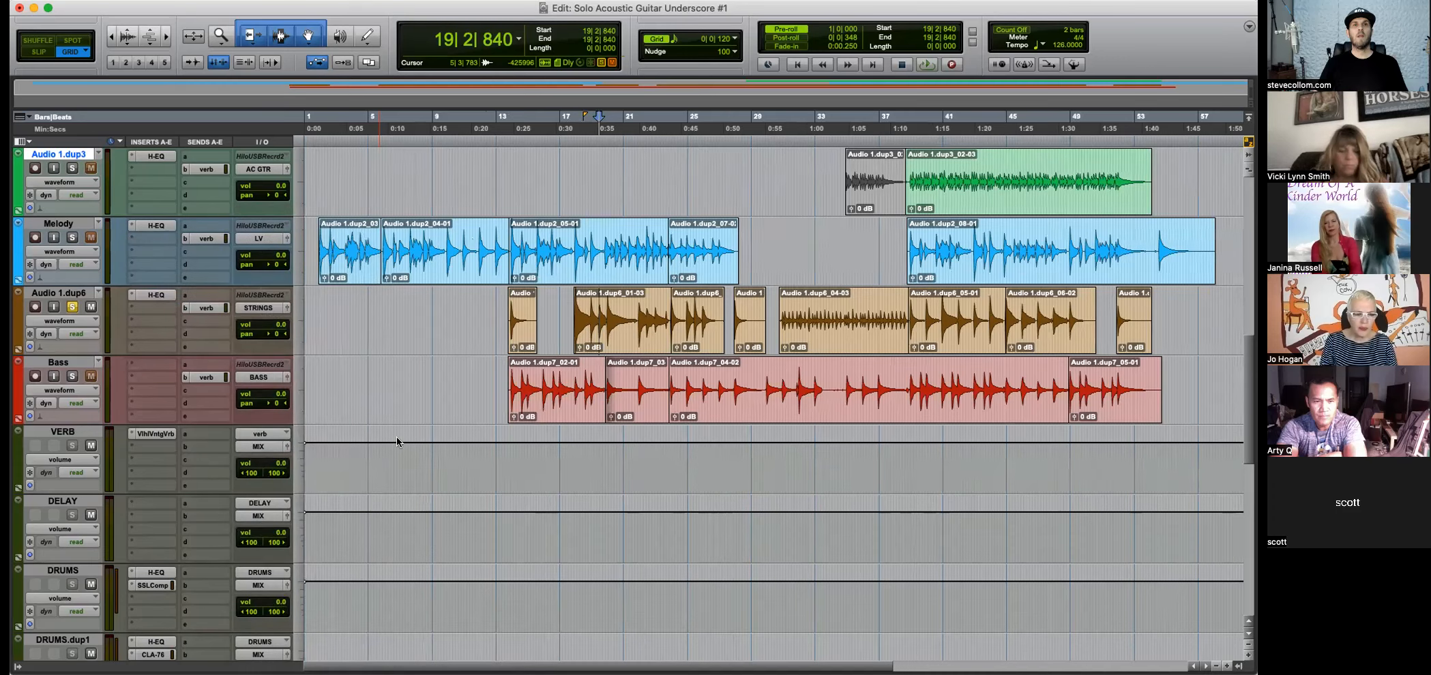
Move the reverb window clear of the track controls and set its Decay to 13.32 s and LowCut to 370 Hz.
drag(505, 46, 913, 186)
drag(697, 377, 697, 349)
drag(1172, 413, 1167, 375)
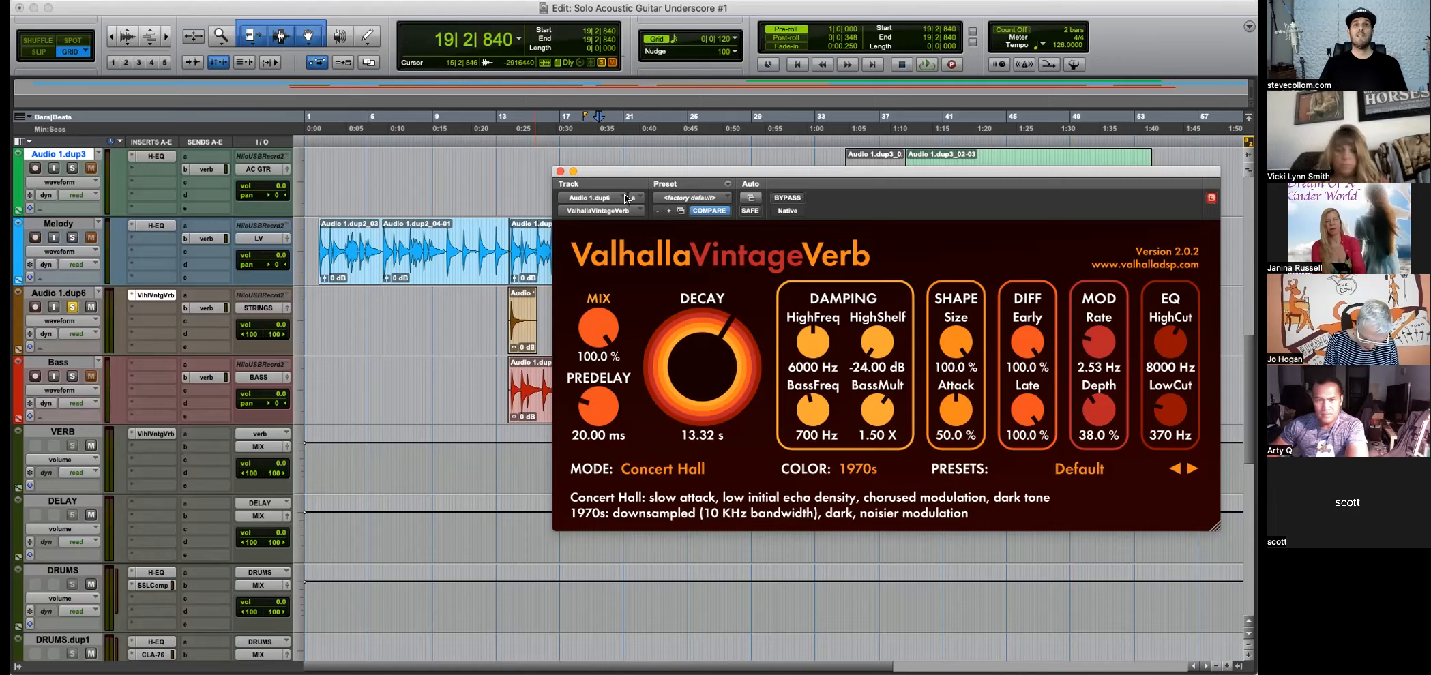
Audition the reverb on soloed Audio 1.dup6 from around bar 13 and close the plug-in window.
drag(654, 172, 637, 4)
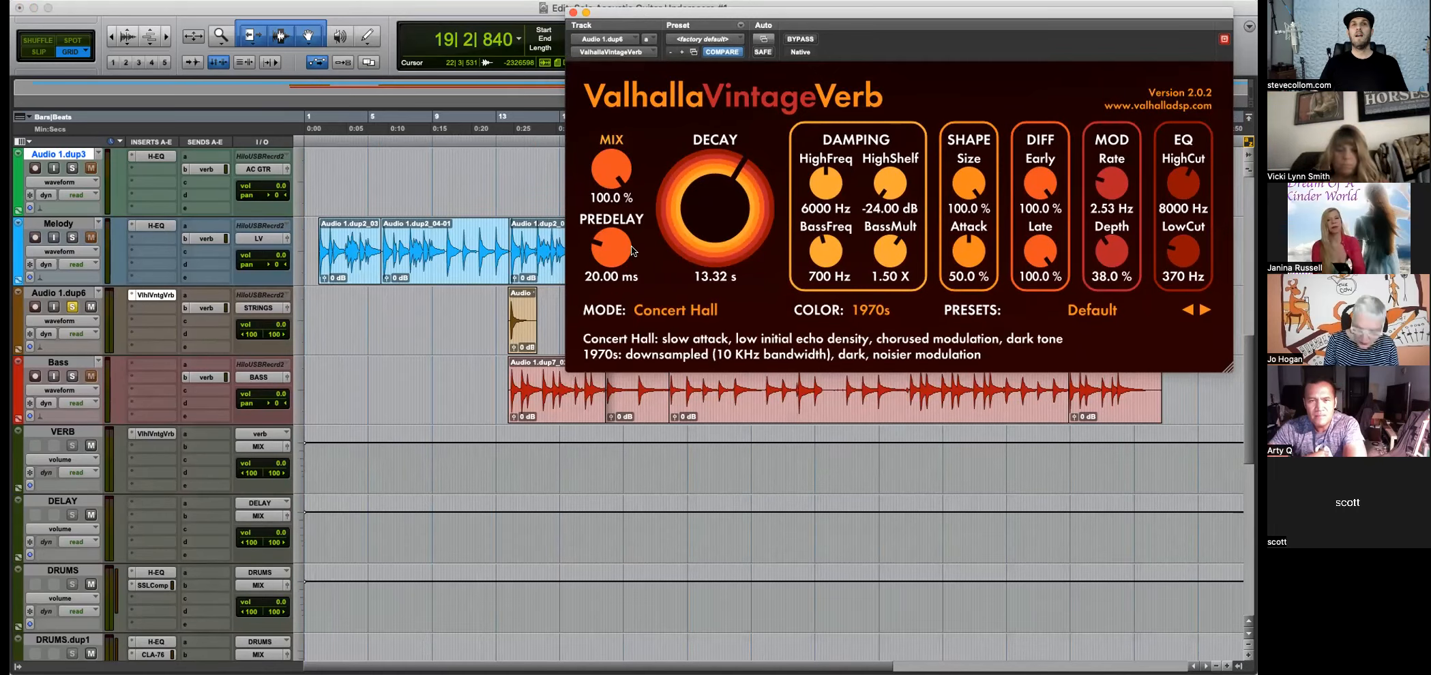
click(509, 306)
key(space)
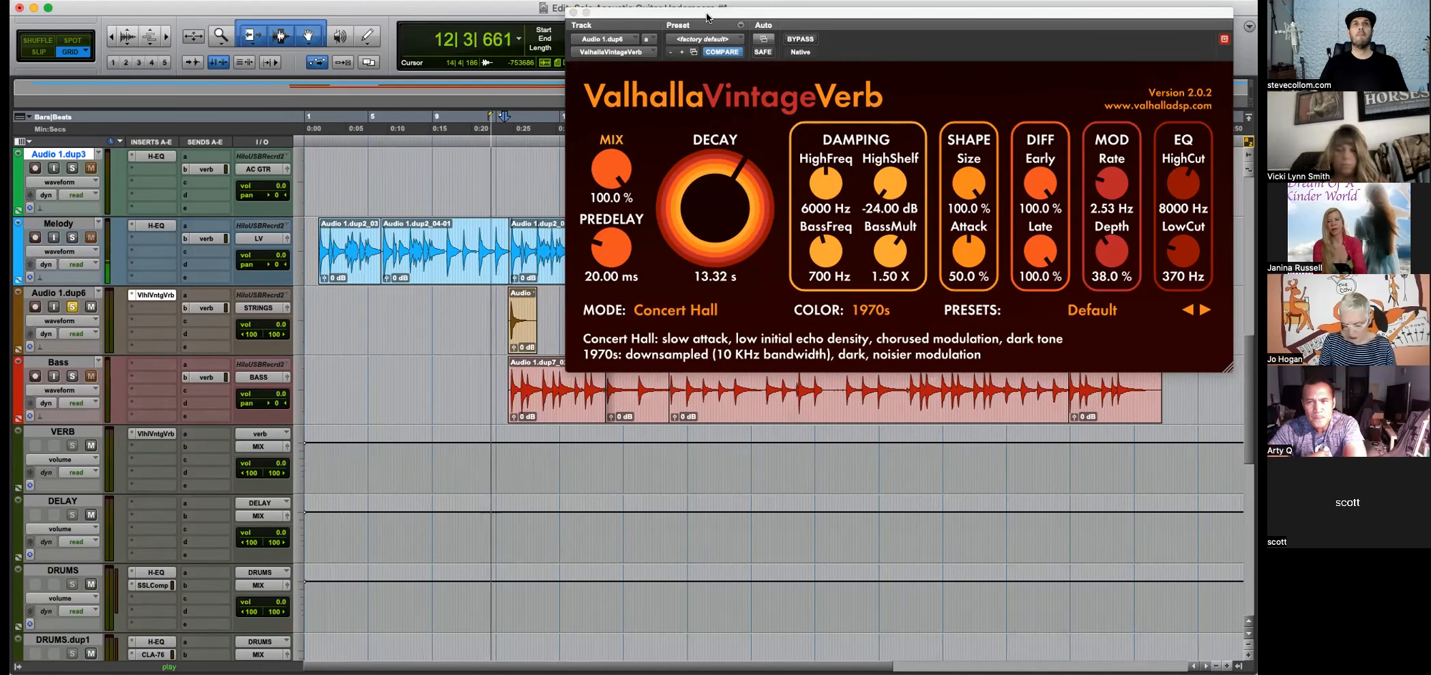
key(super+bracketright)
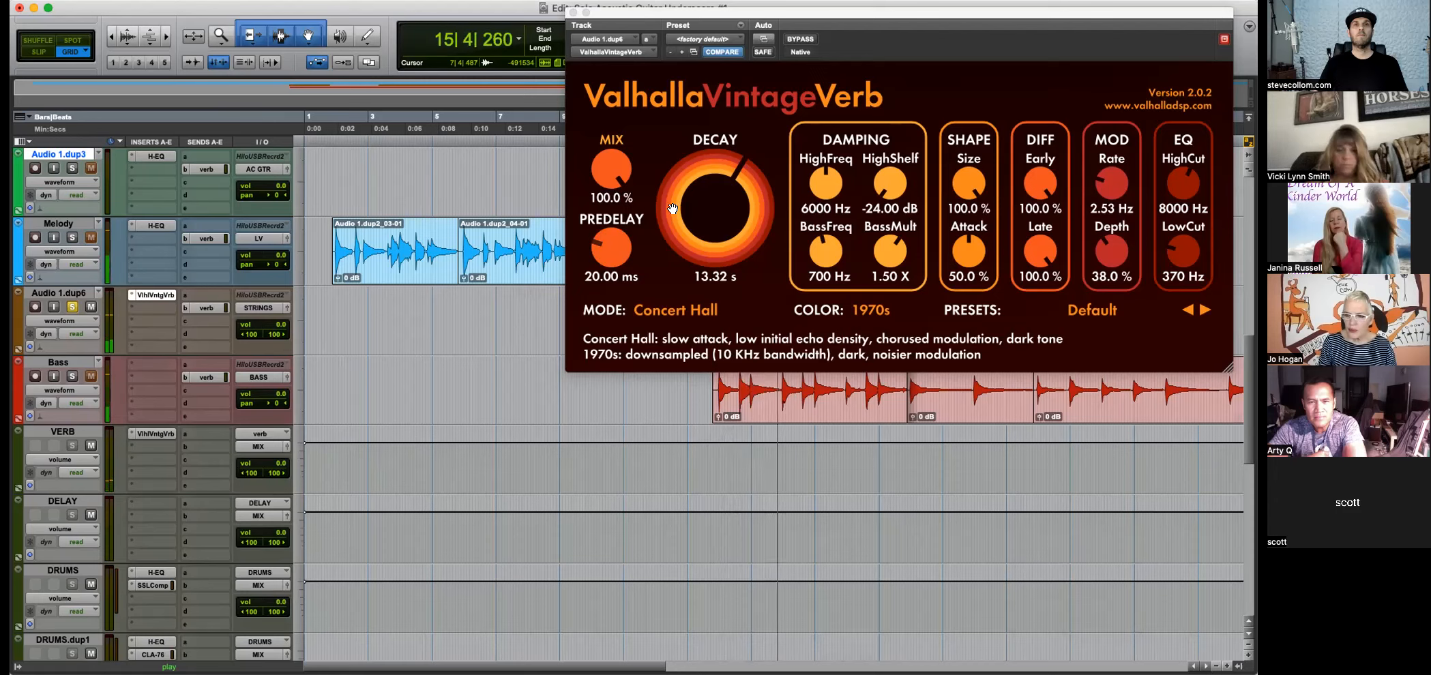
drag(808, 14, 328, 220)
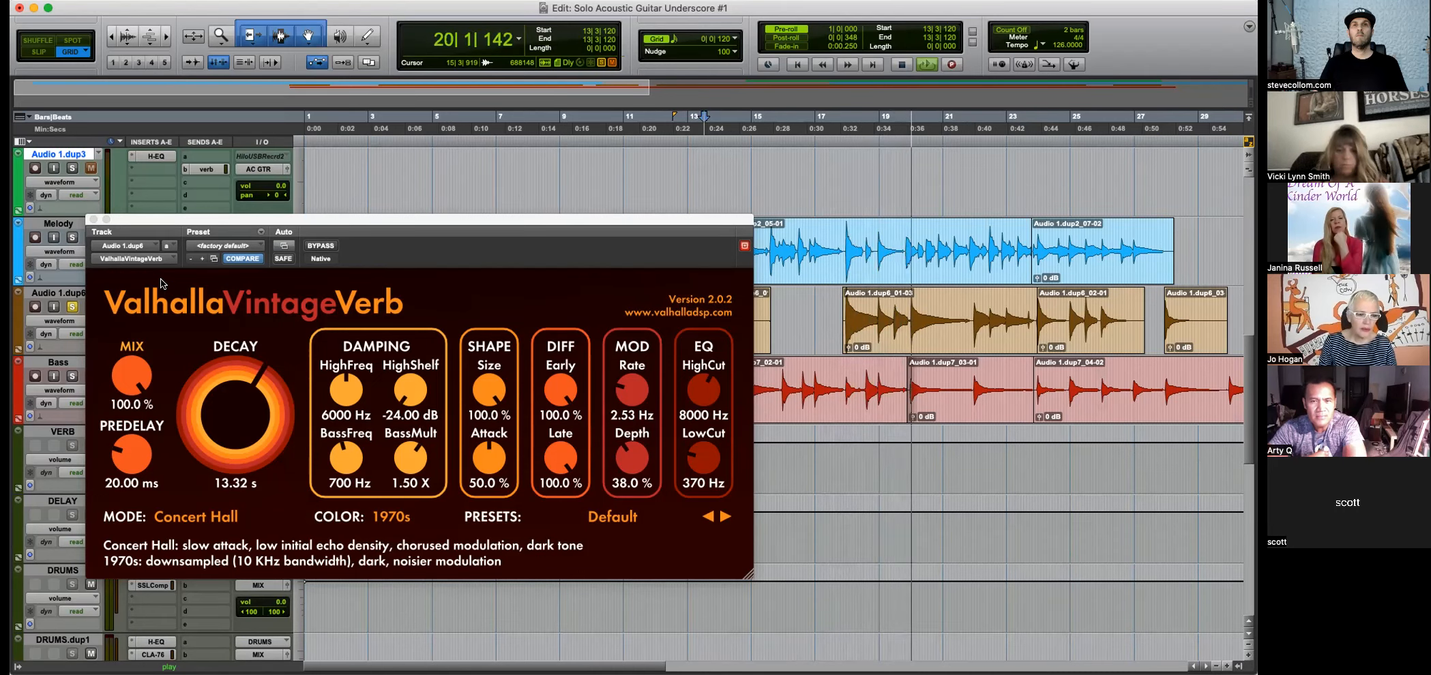
key(space)
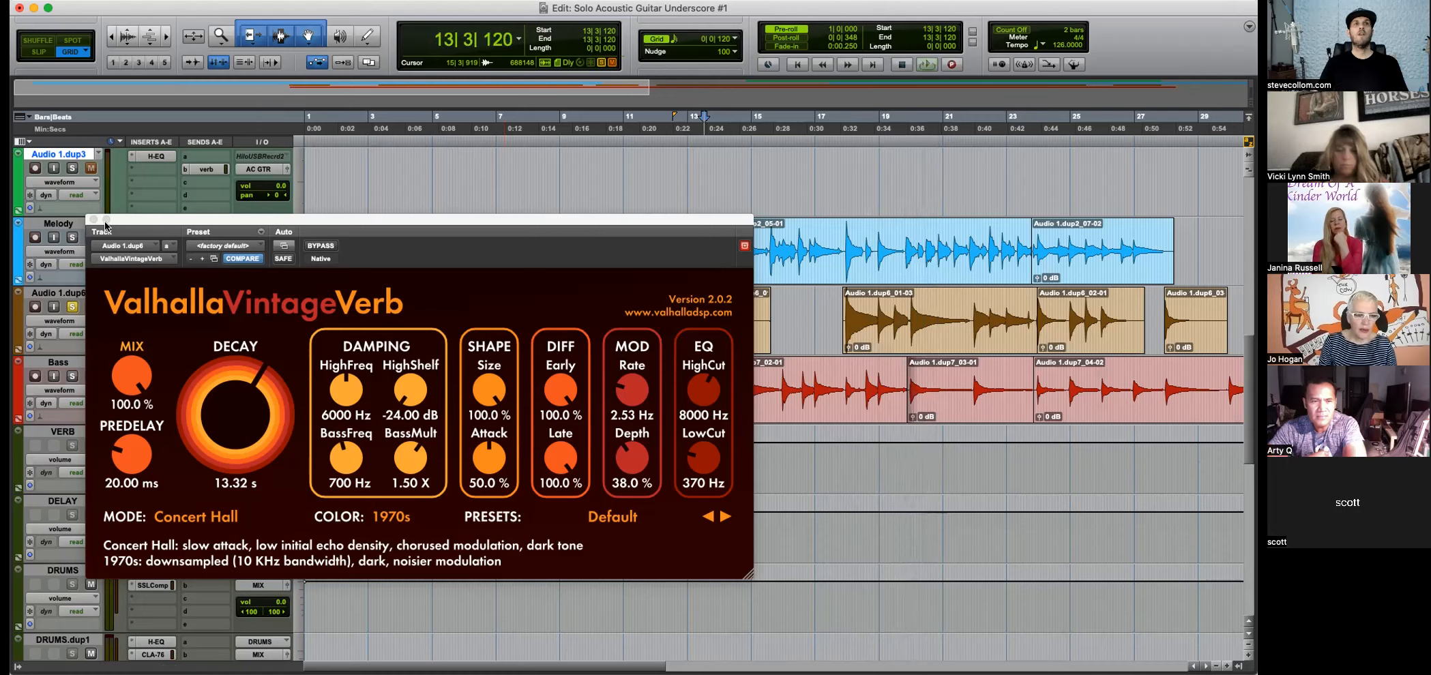
click(92, 218)
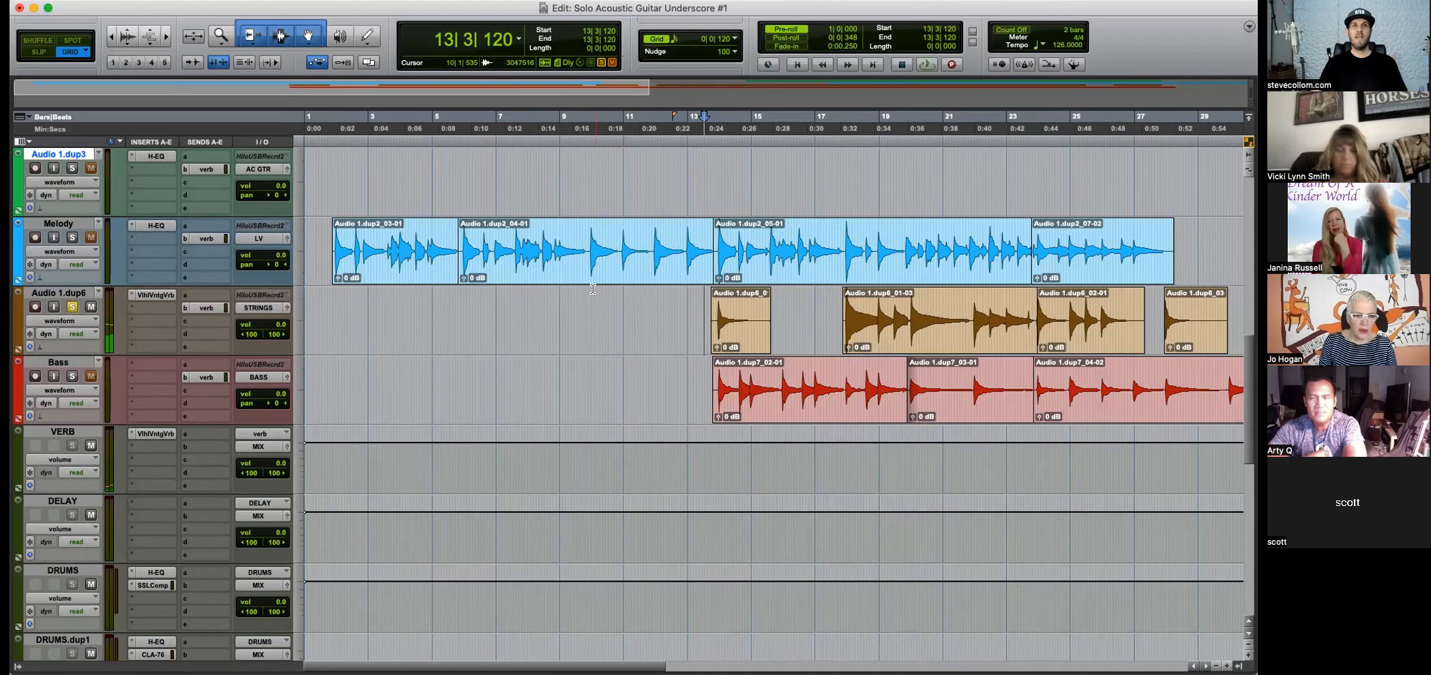
key(super+bracketleft)
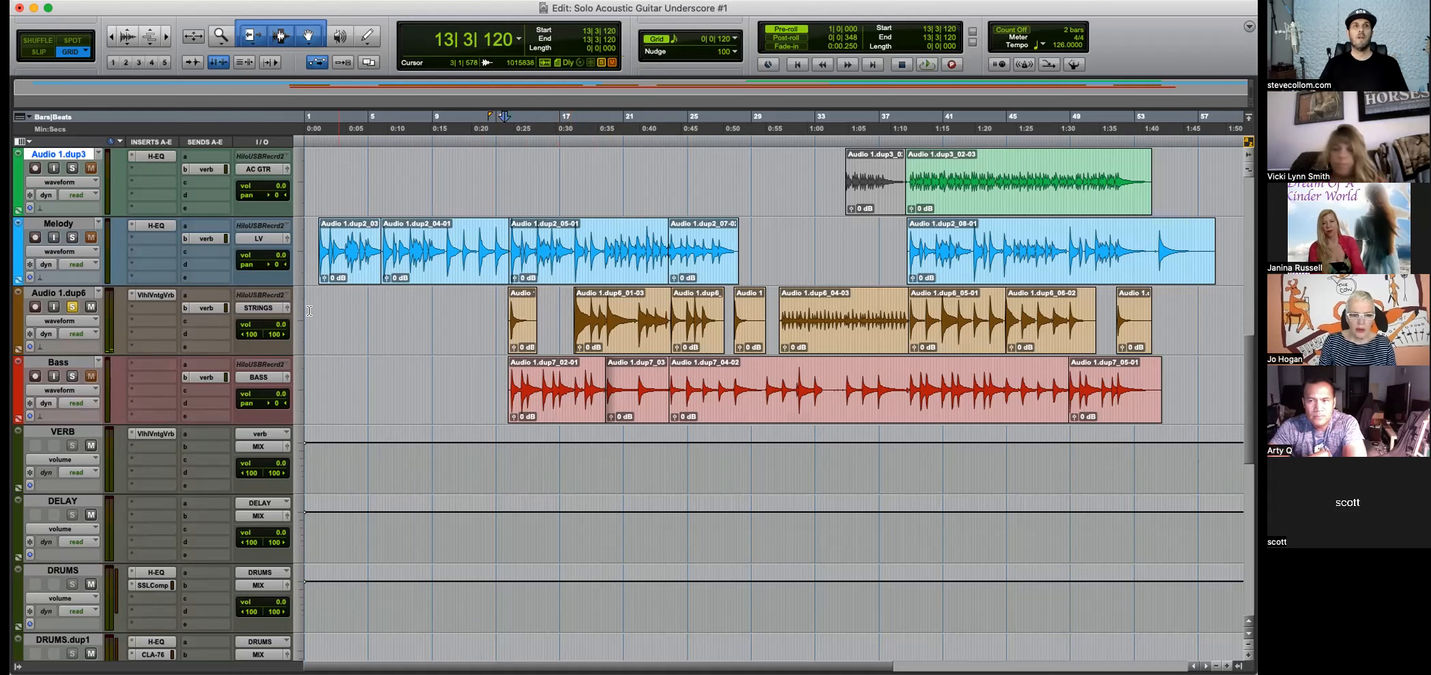
Clear the solo on Audio 1.dup6 and audition the Bass track soloed from bar 13.
click(69, 307)
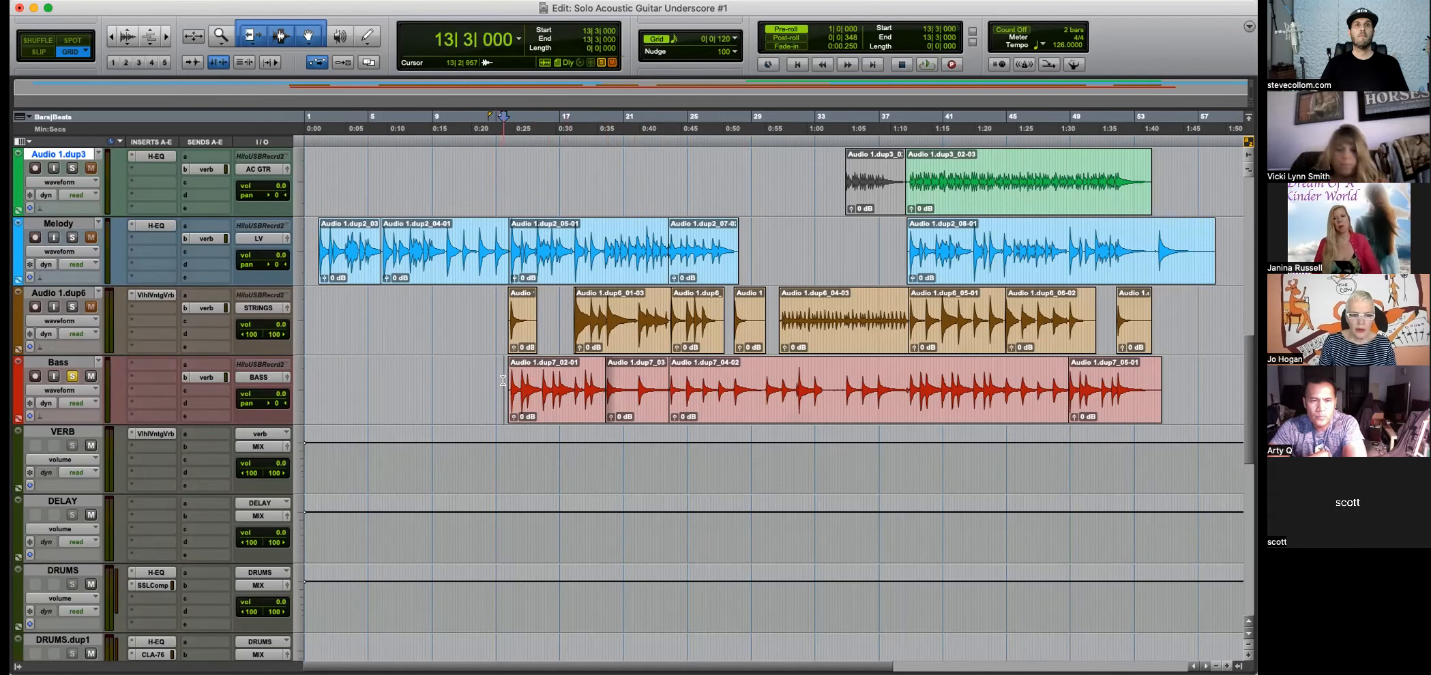
key(space)
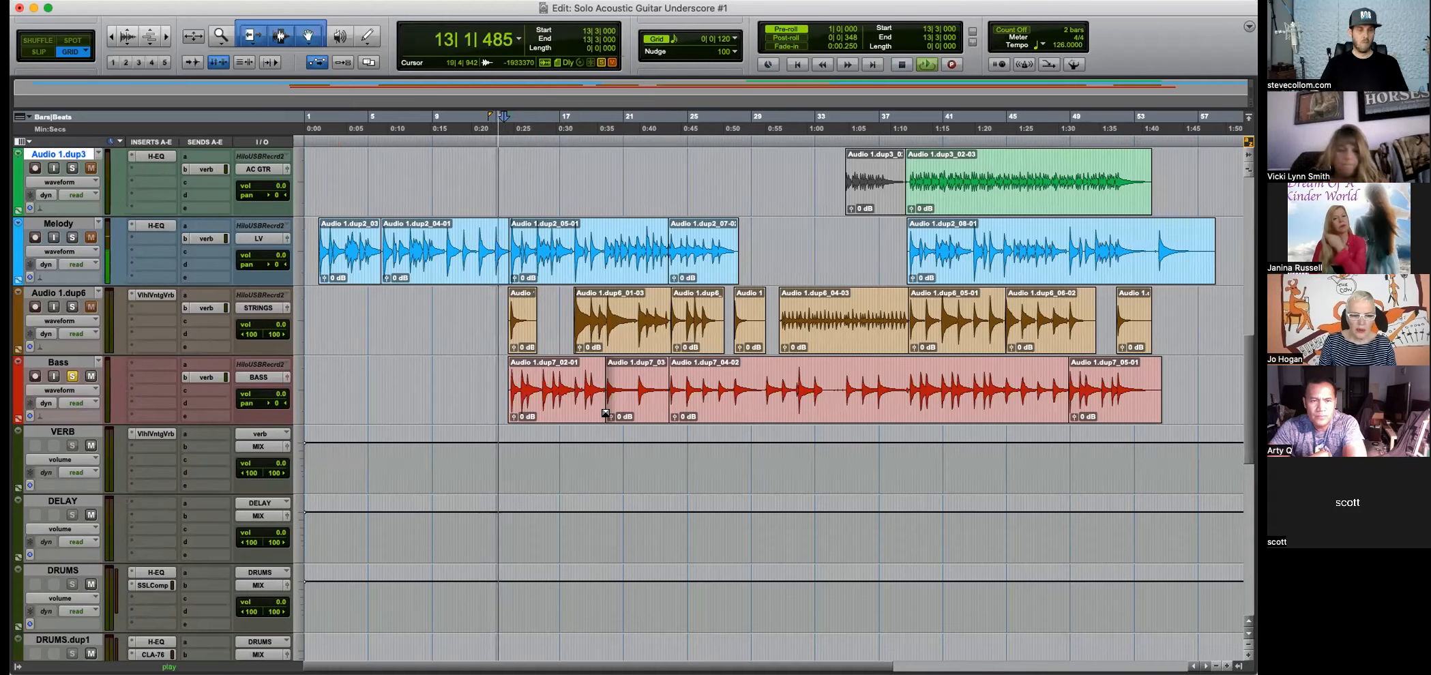
key(super+bracketright)
key(super+bracketright)
key(super+bracketleft)
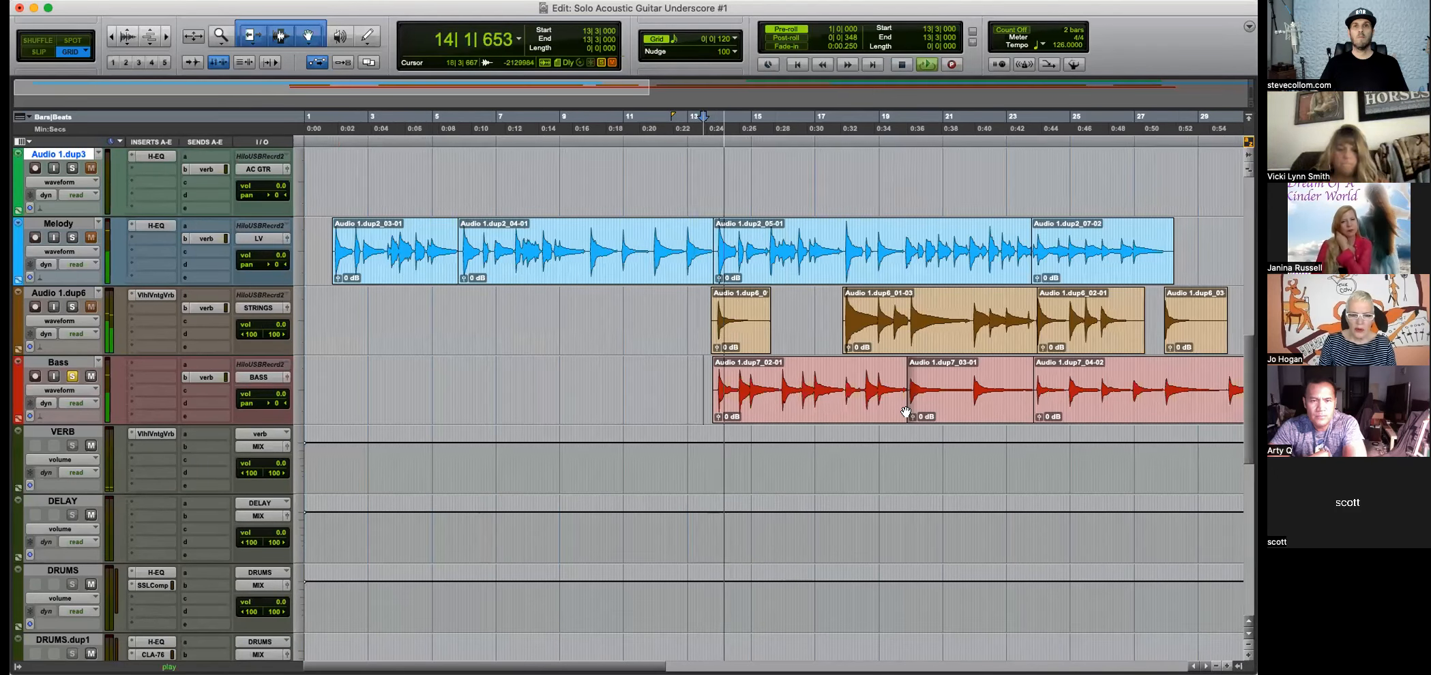
key(super+bracketright)
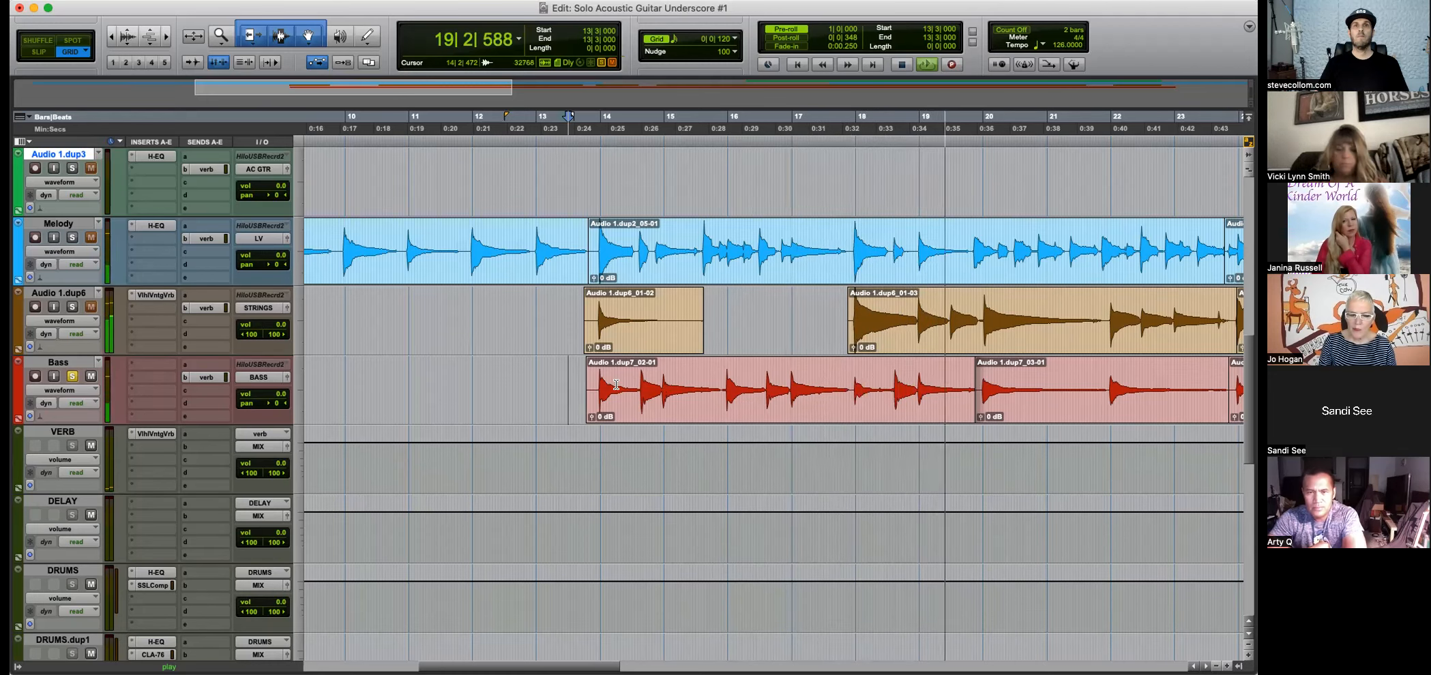
key(super+bracketleft)
key(super+bracketleft)
key(super+bracketleft)
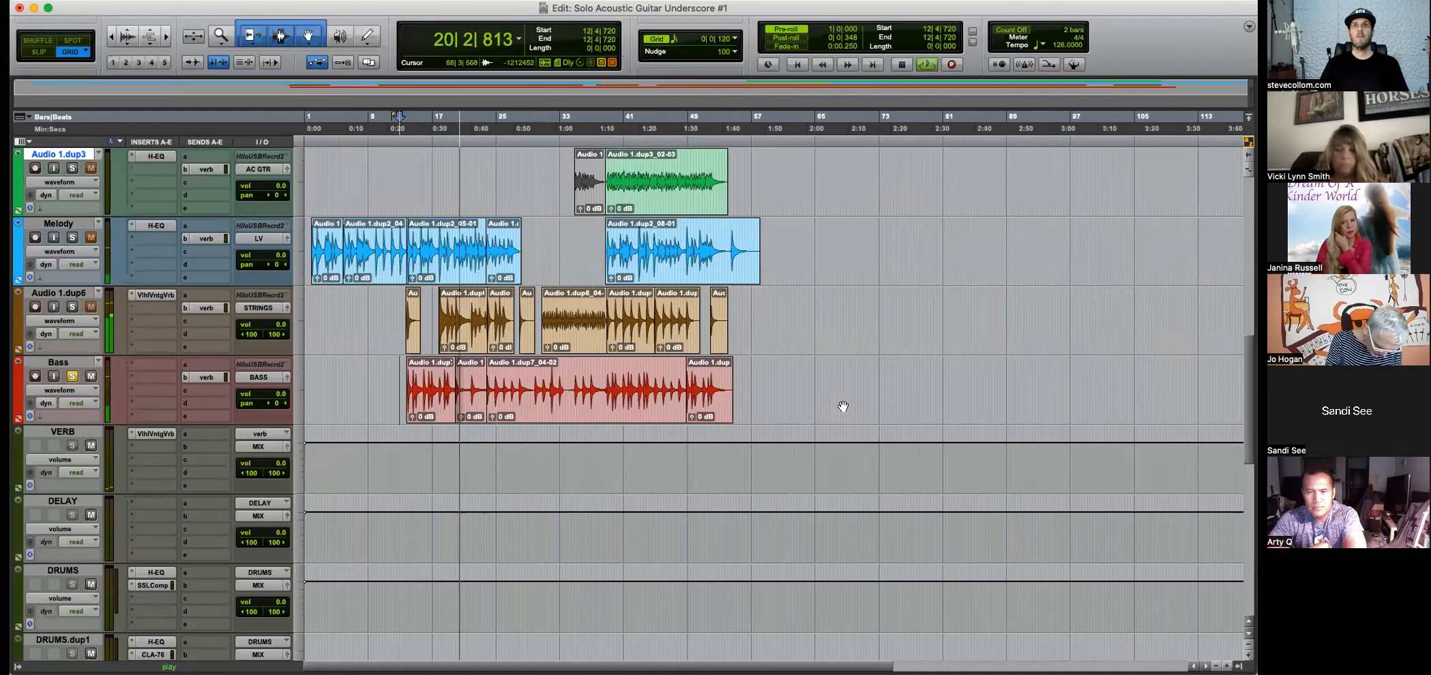
key(space)
Play the unsoloed mix from the session start and set the Audio 1.dup6 volume to -18.5 dB.
scroll(201, 451, up, 4)
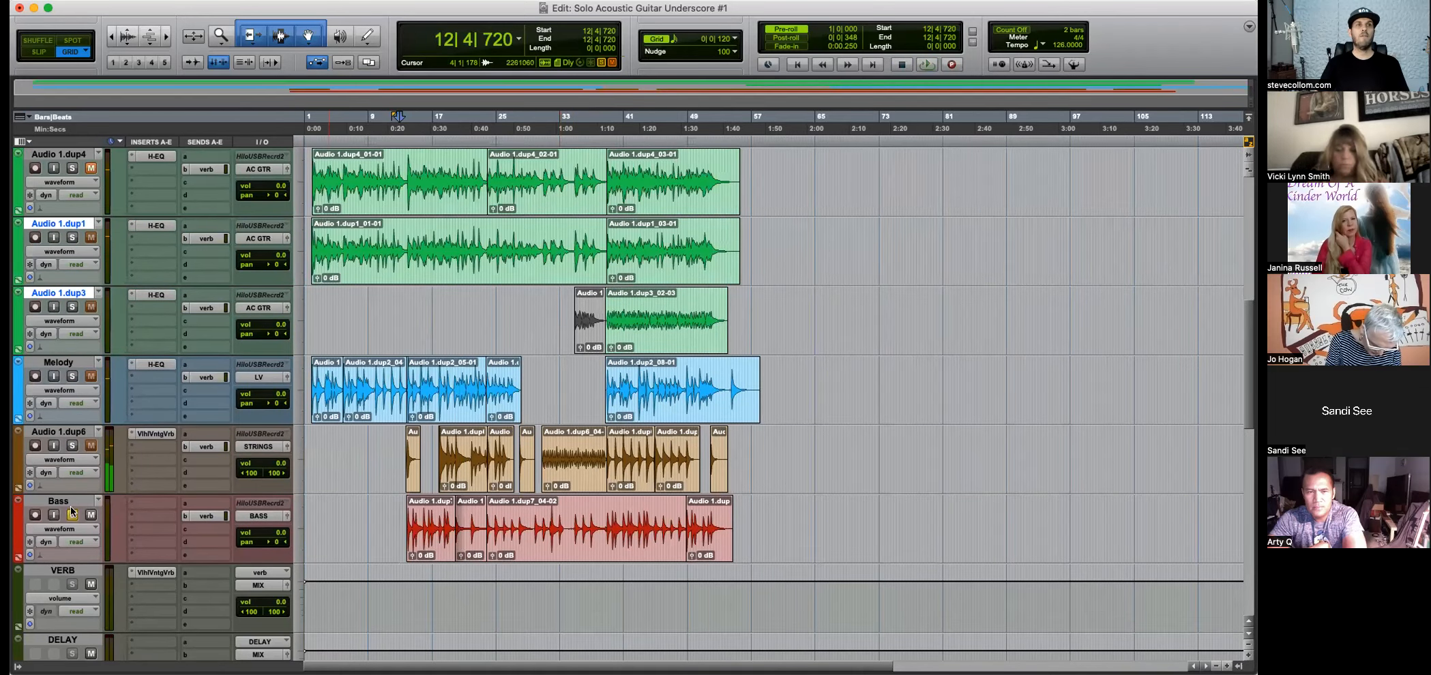
scroll(324, 451, up, 4)
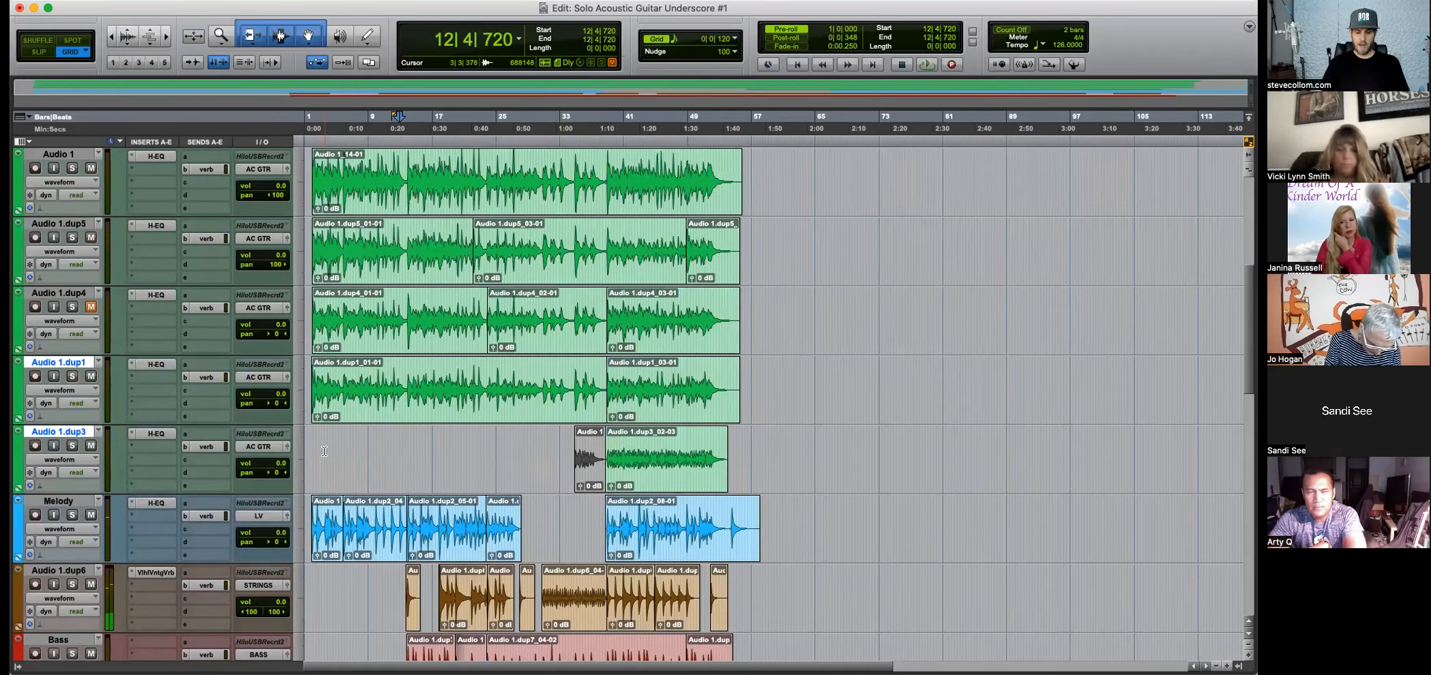
key(Return)
key(super+bracketright)
key(super+bracketright)
key(super+bracketright)
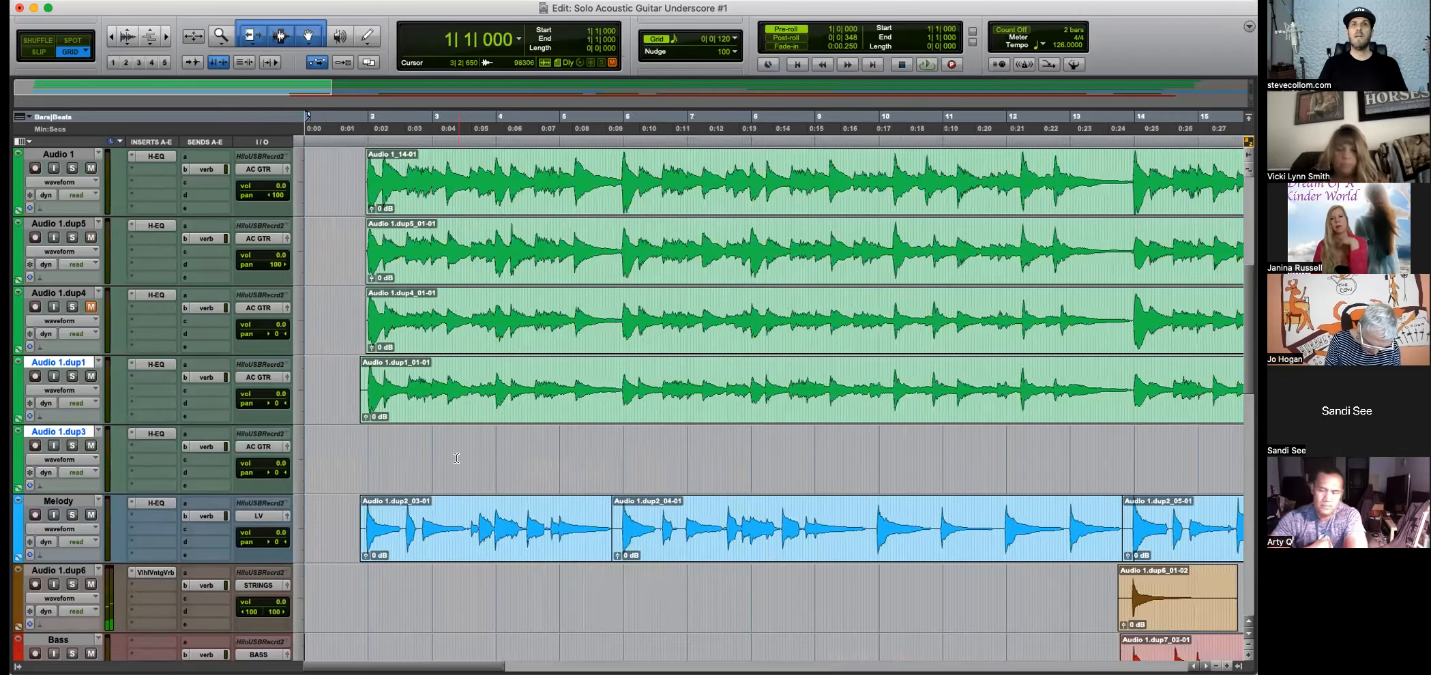
key(super+bracketleft)
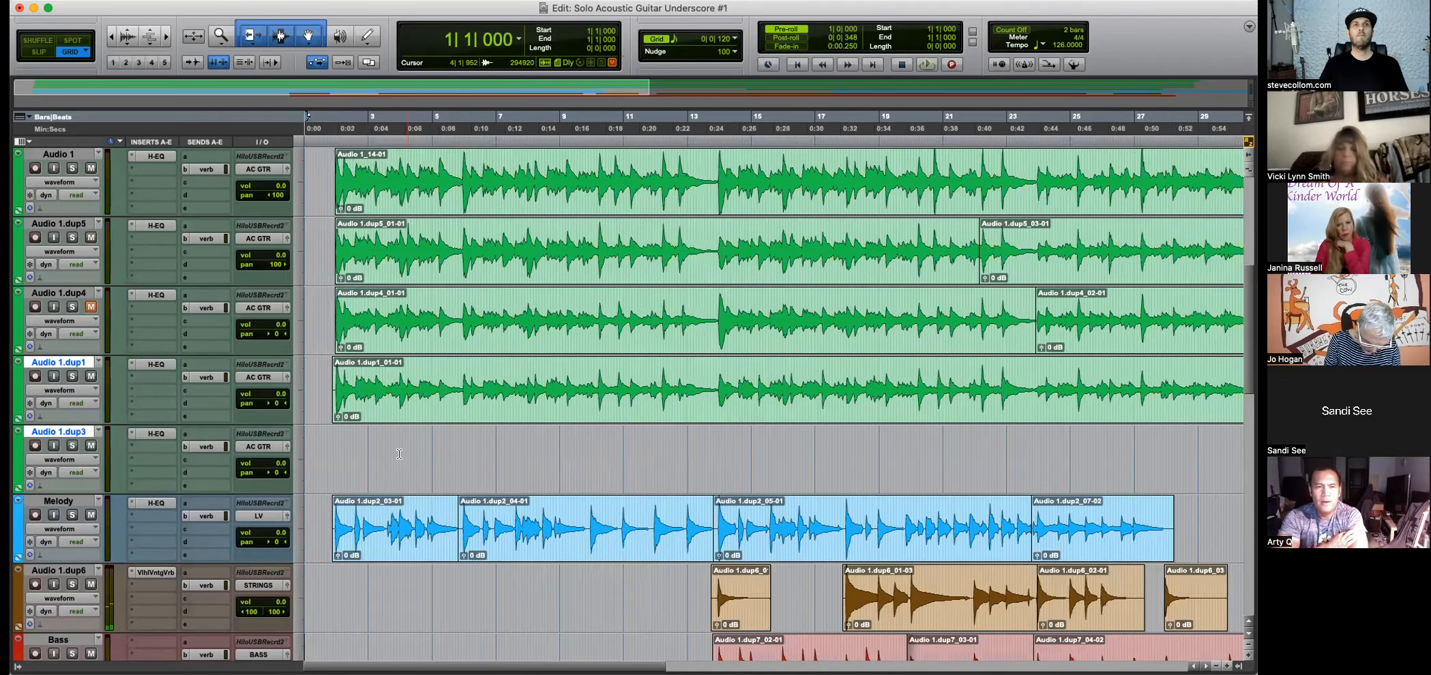
key(space)
scroll(399, 454, down, 8)
drag(280, 327, 281, 341)
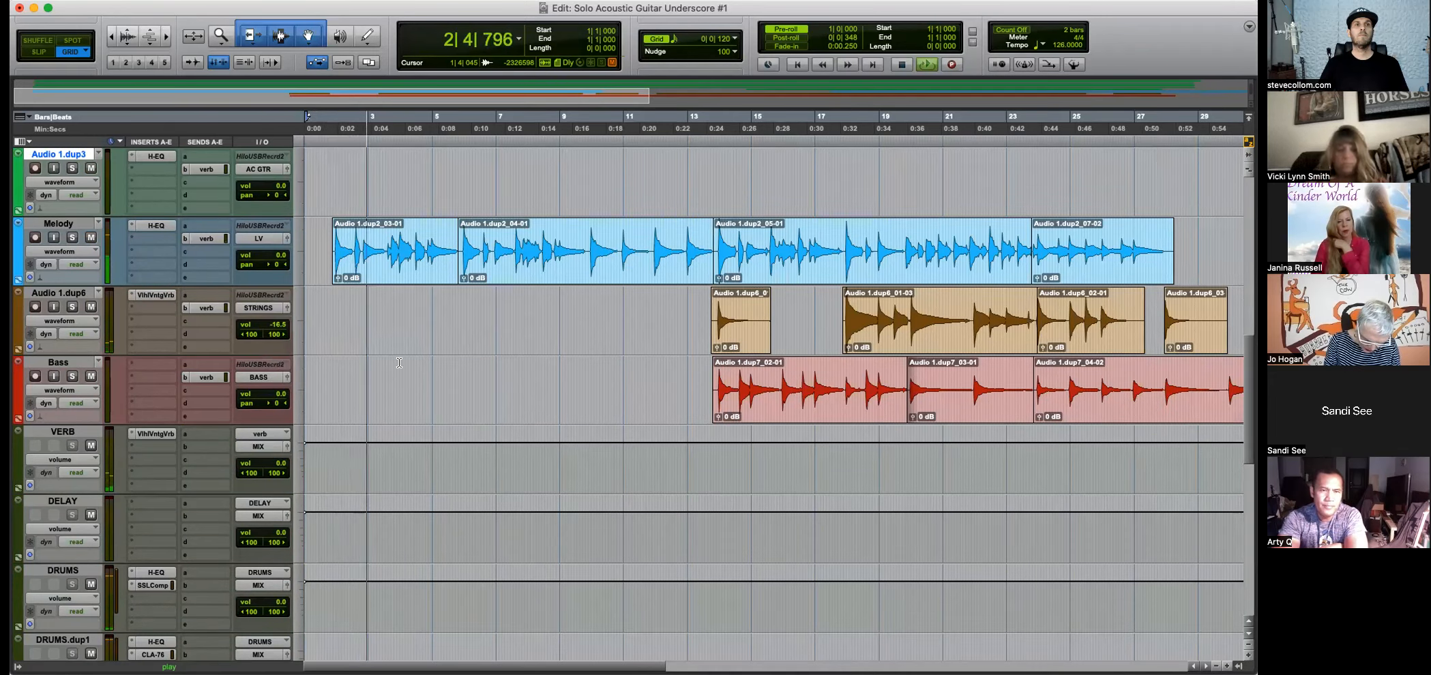
Look over the percussion, acoustic guitar, Melody and Audio 1.dup6 tracks while the mix plays through the opening bars.
scroll(399, 362, up, 8)
scroll(477, 373, up, 10)
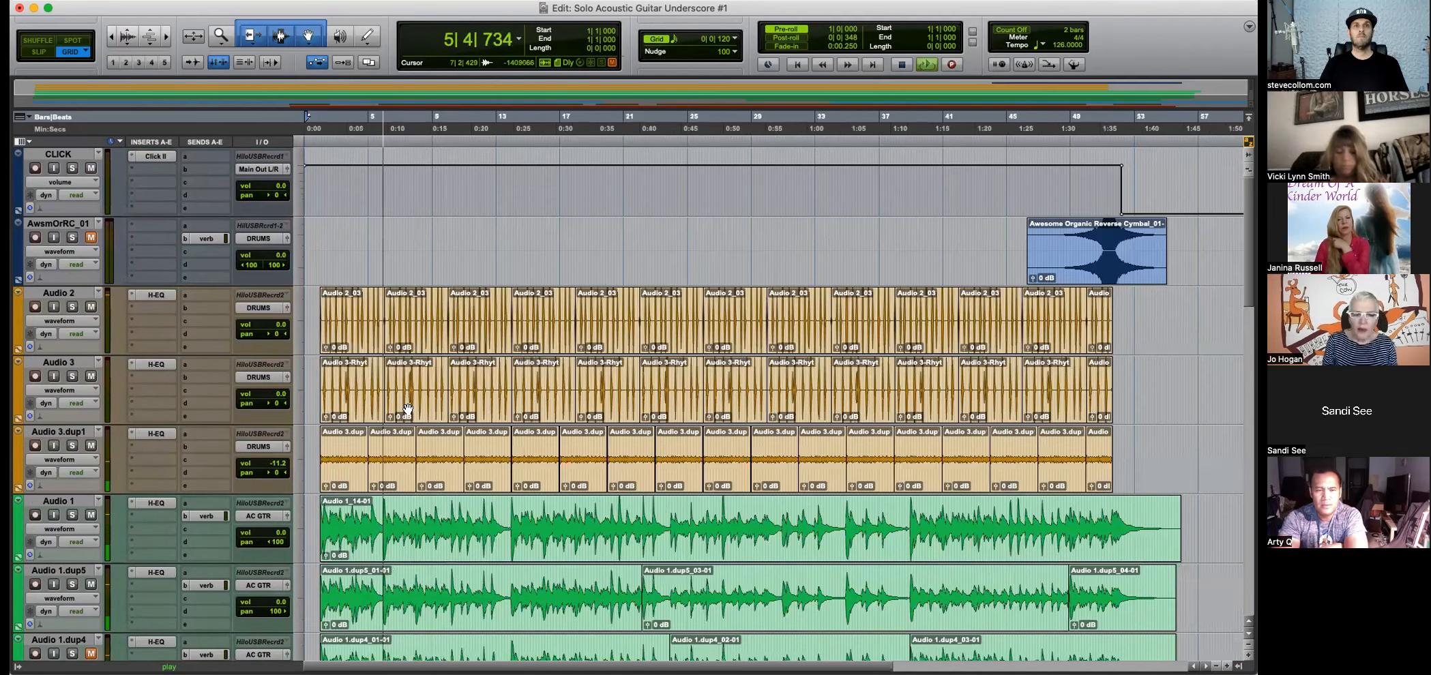
key(super+bracketright)
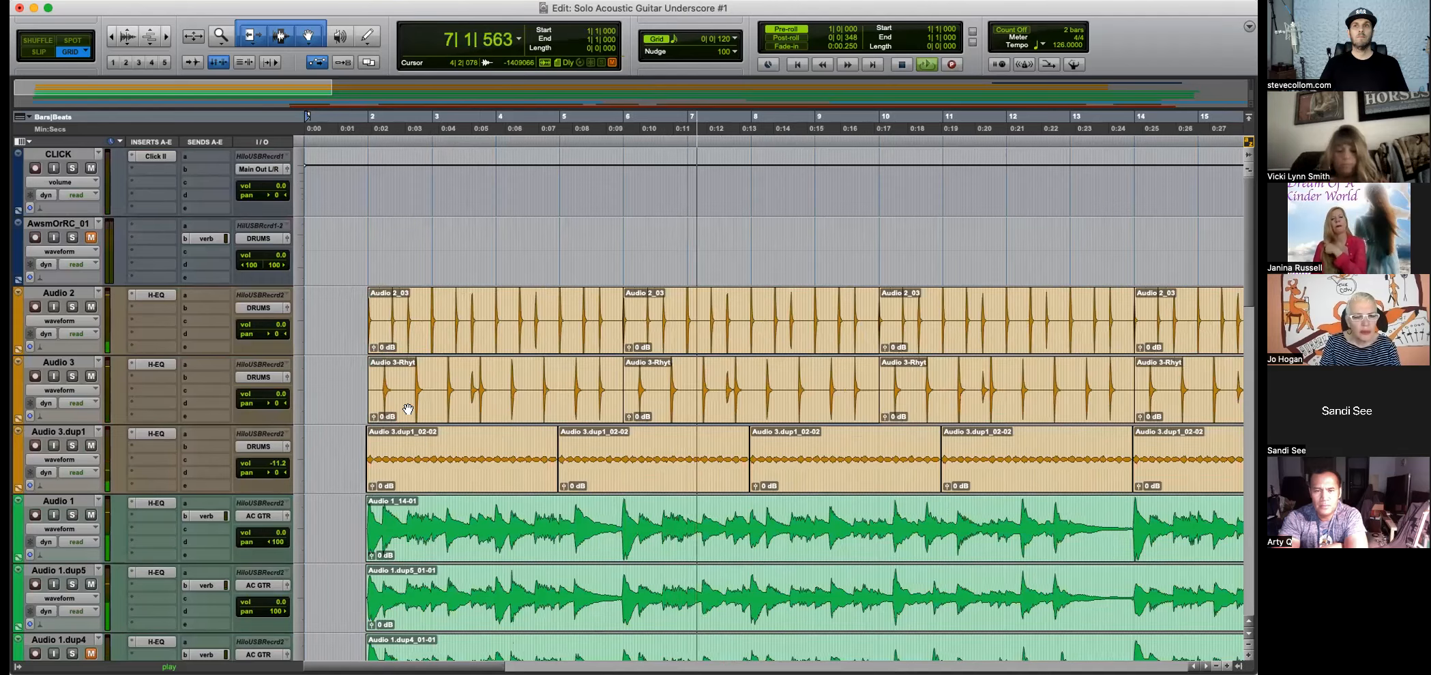
scroll(408, 409, down, 3)
key(super+bracketleft)
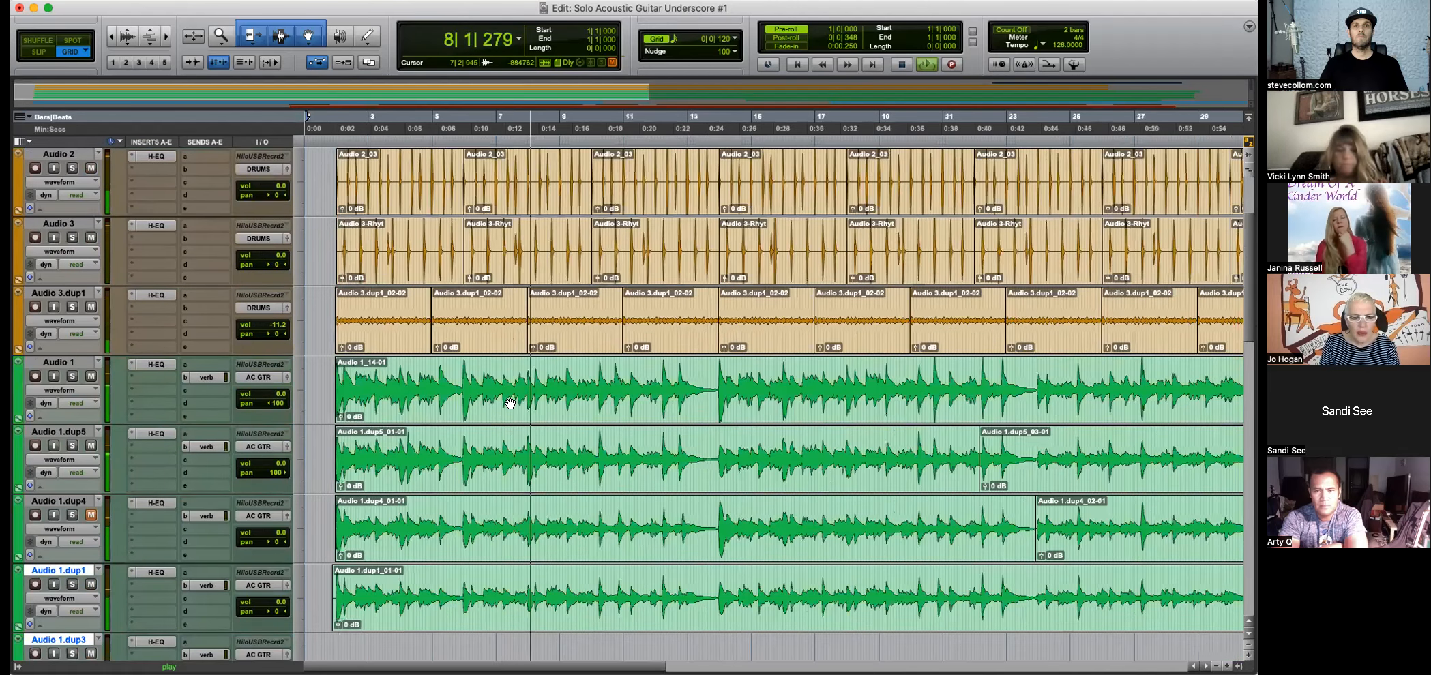
scroll(510, 402, down, 2)
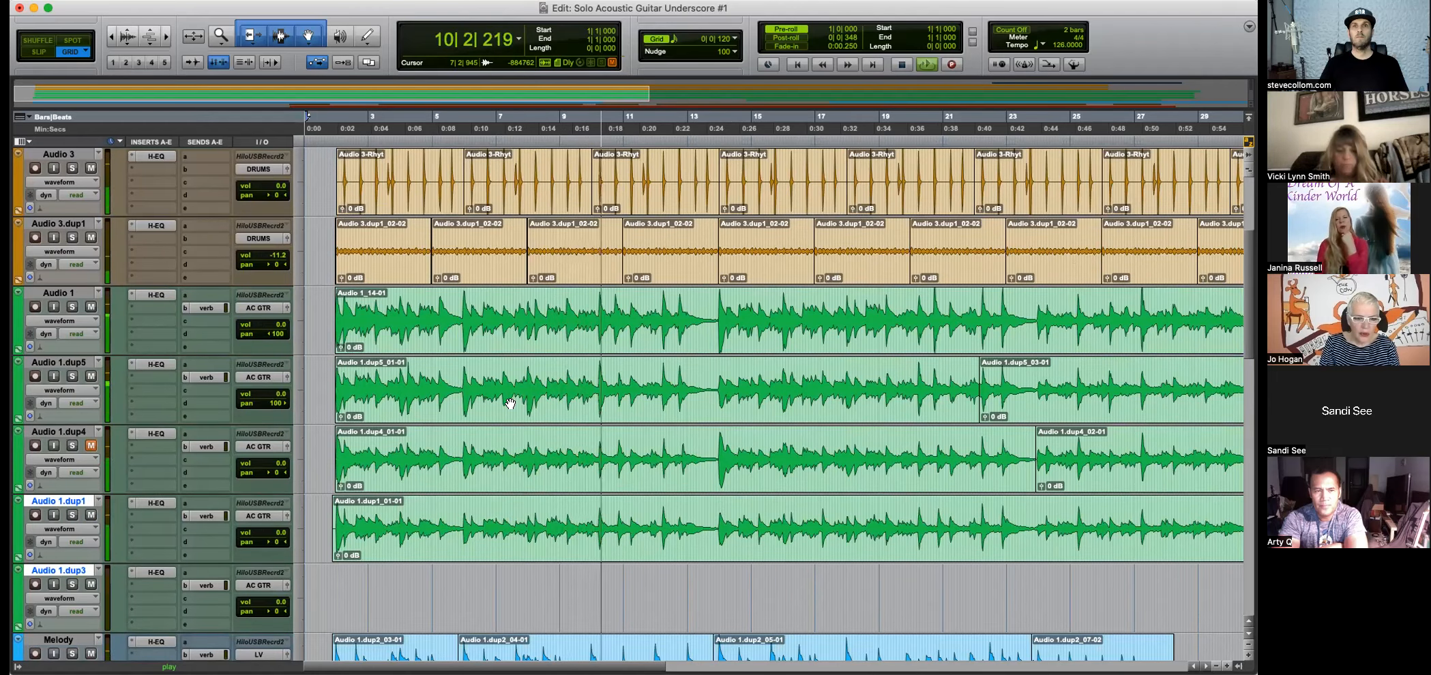
scroll(510, 403, down, 3)
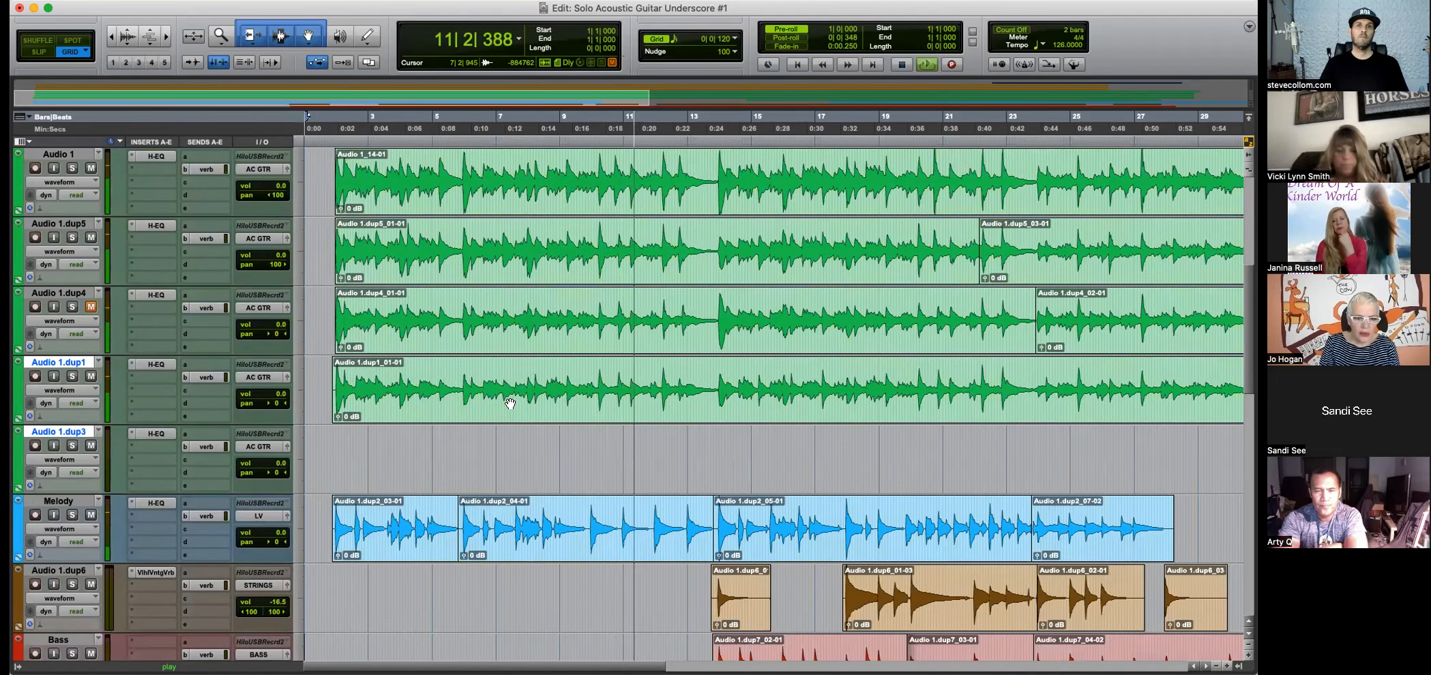
scroll(510, 403, down, 2)
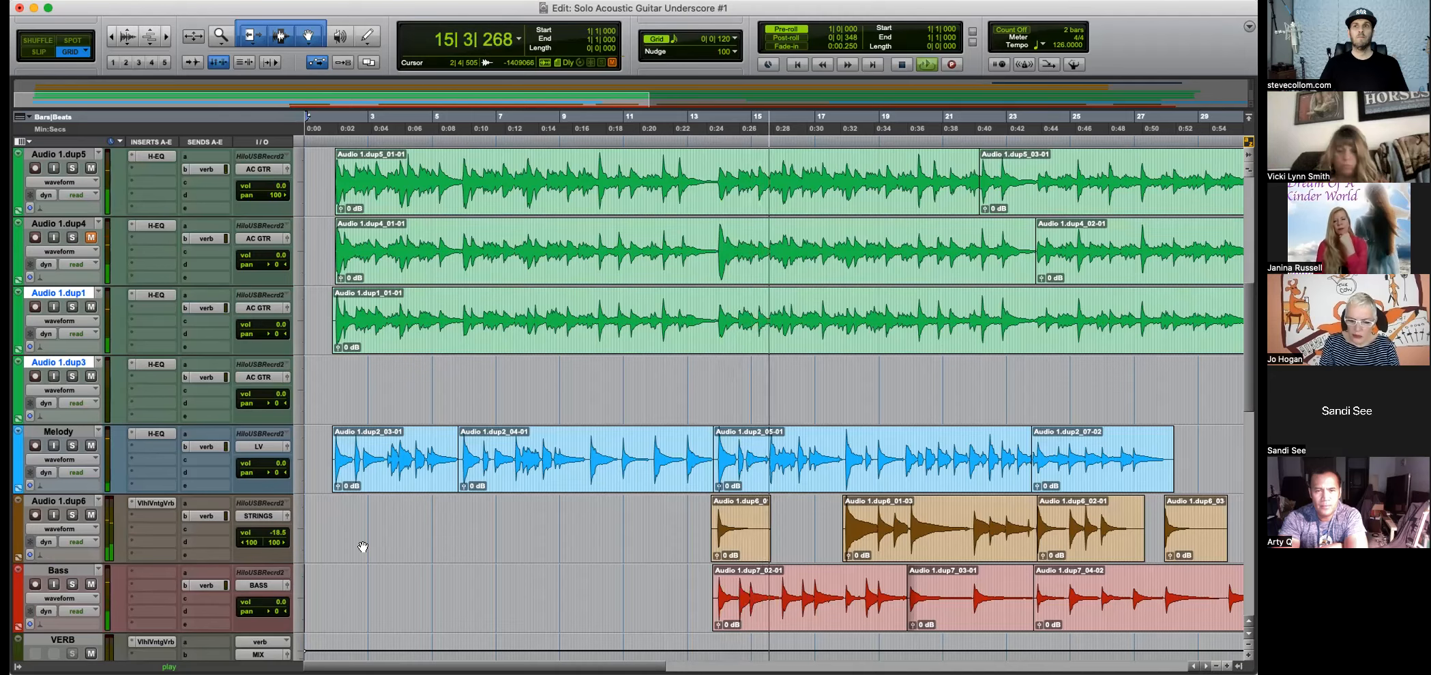
Crossfade the adjoining Audio 1.dup6 clips near bar 24 and add a short fade-in to the clip starting near bar 18.
key(super+bracketright)
mouse_move(826, 533)
mouse_down()
mouse_move(808, 532)
mouse_move(816, 545)
mouse_move(825, 508)
mouse_up()
click(861, 516)
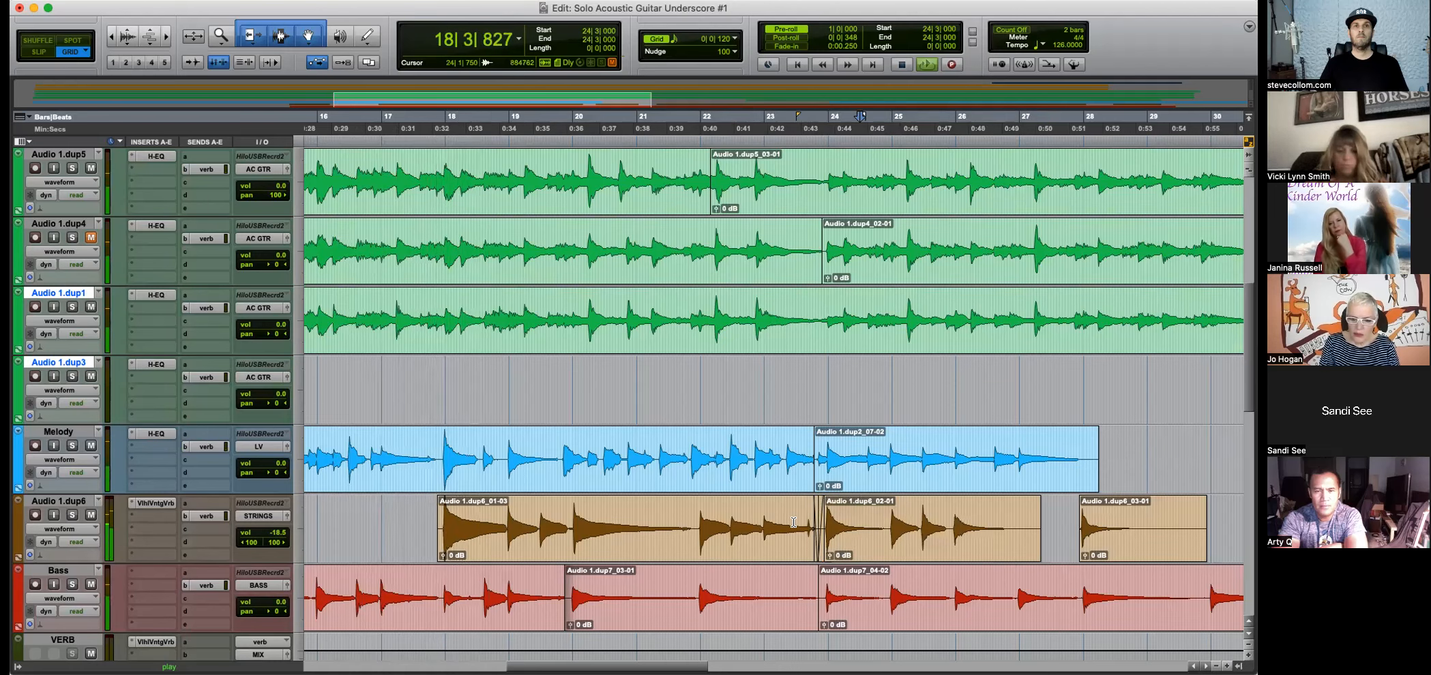
drag(442, 505, 448, 504)
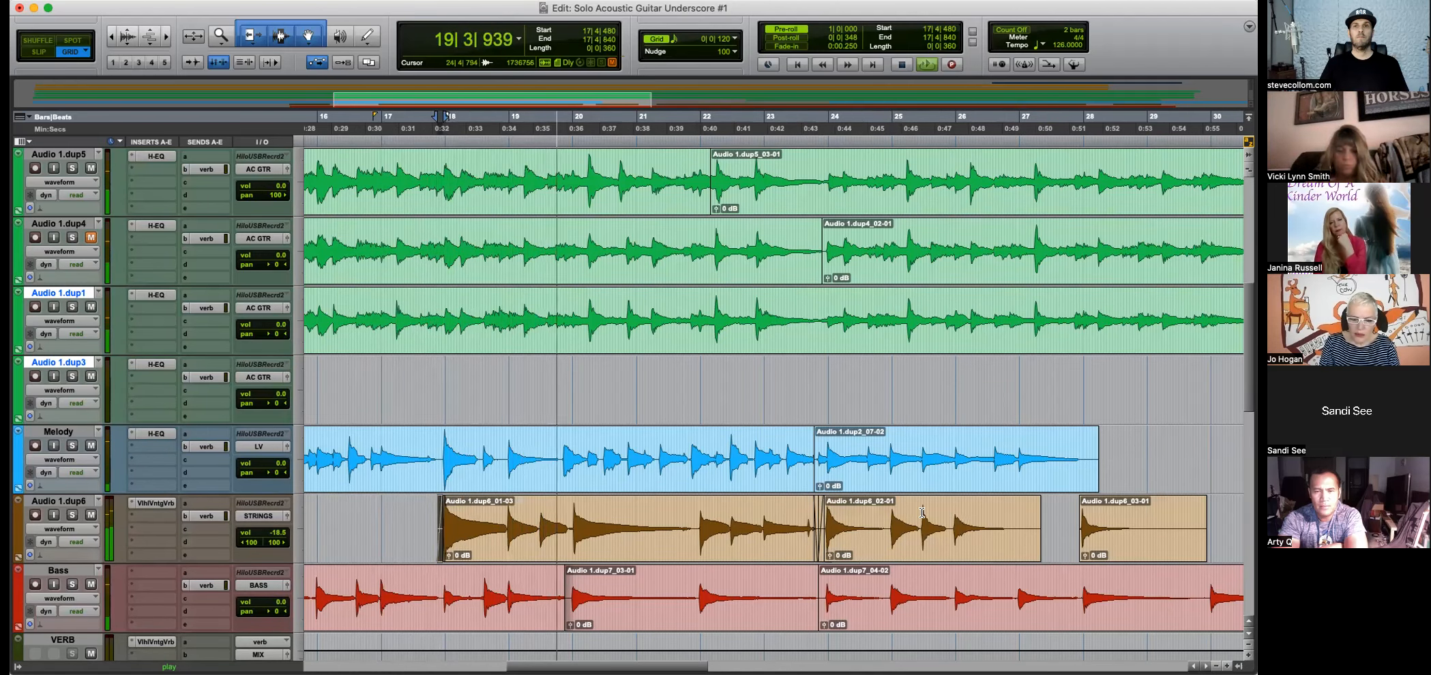
Crossfade the two Bass clips at their join just before bar 20.
scroll(1038, 500, left, 5)
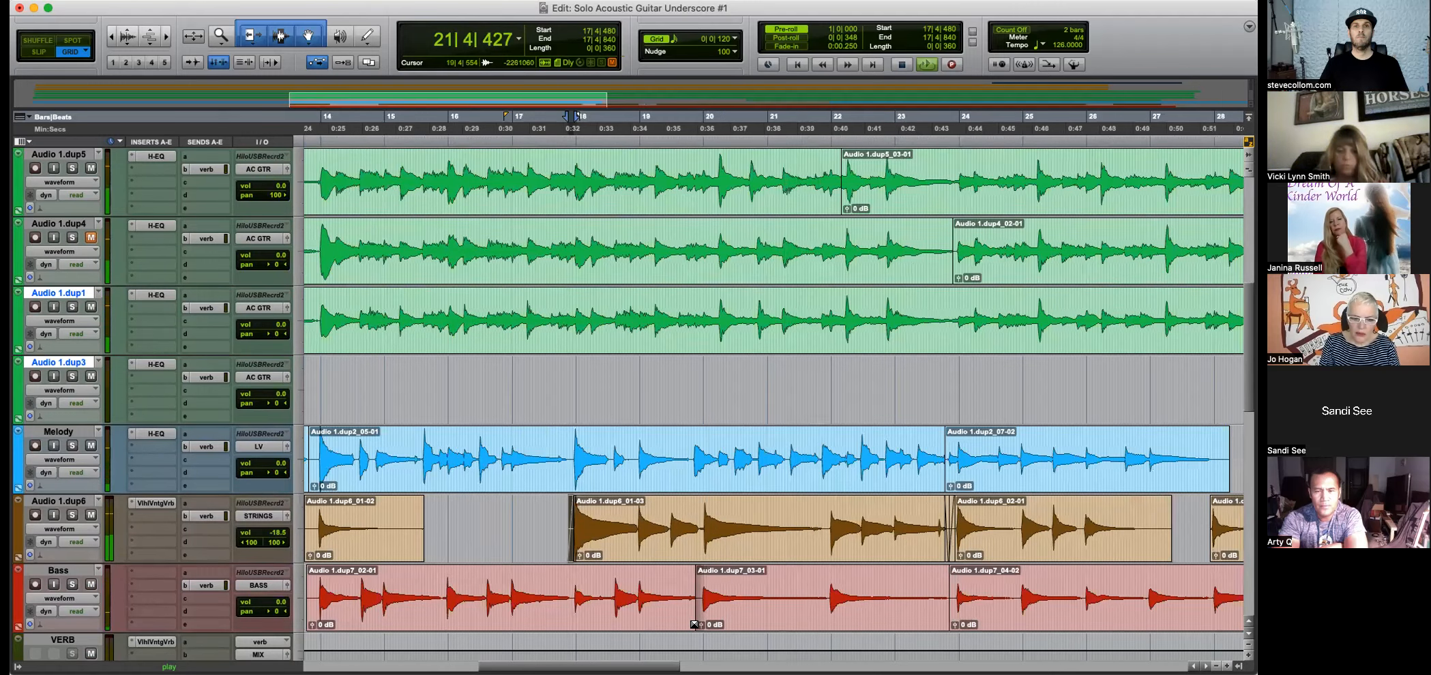
drag(694, 624, 699, 624)
key(super+bracketright)
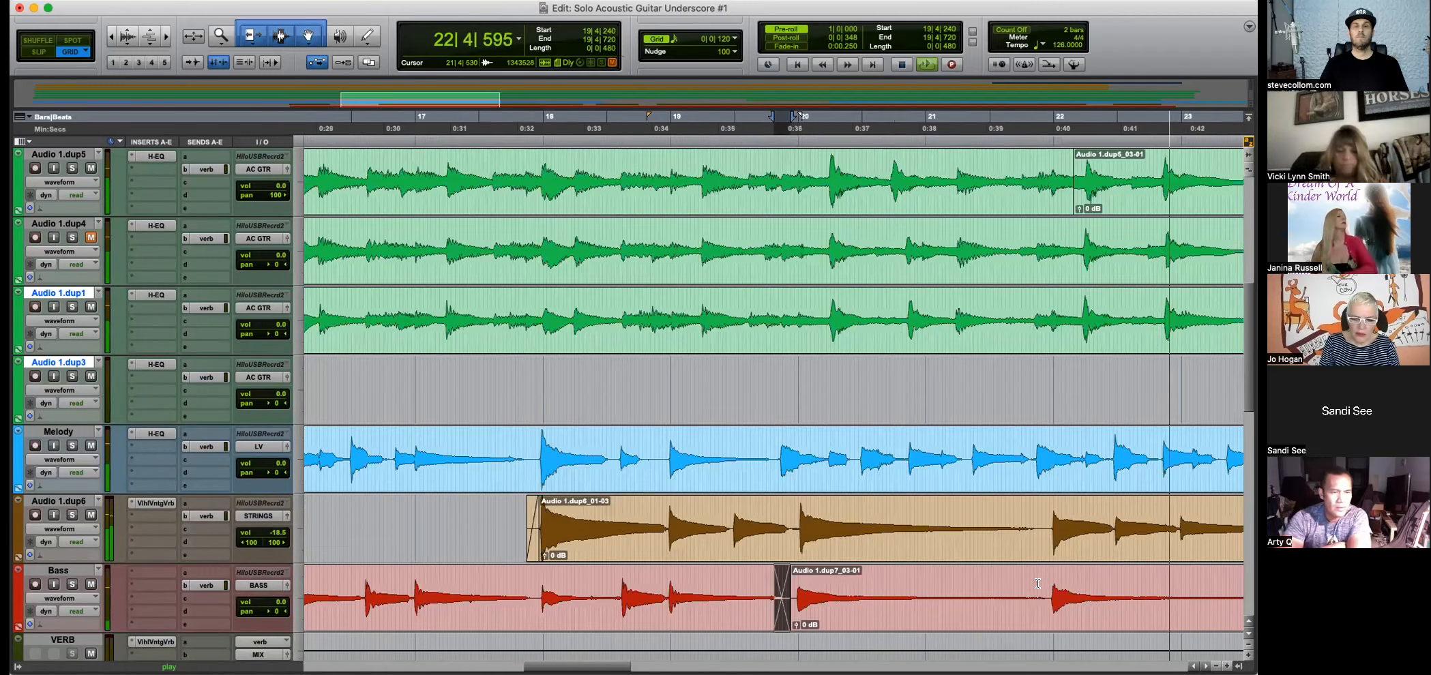
Check the DRUMS level and examine the guitar, Melody, Audio 1.dup6 and Bass clips while the mix plays on past bar 25.
key(super+bracketleft)
key(super+bracketleft)
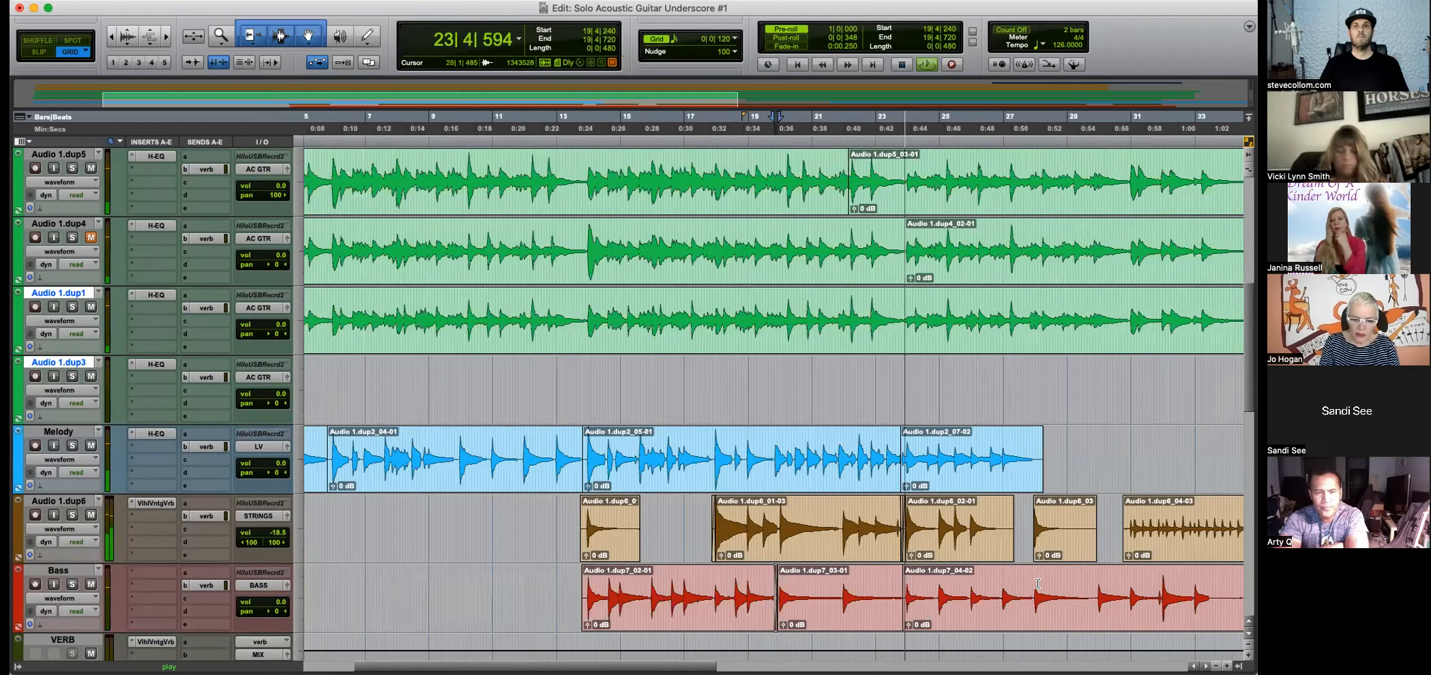
key(super+bracketleft)
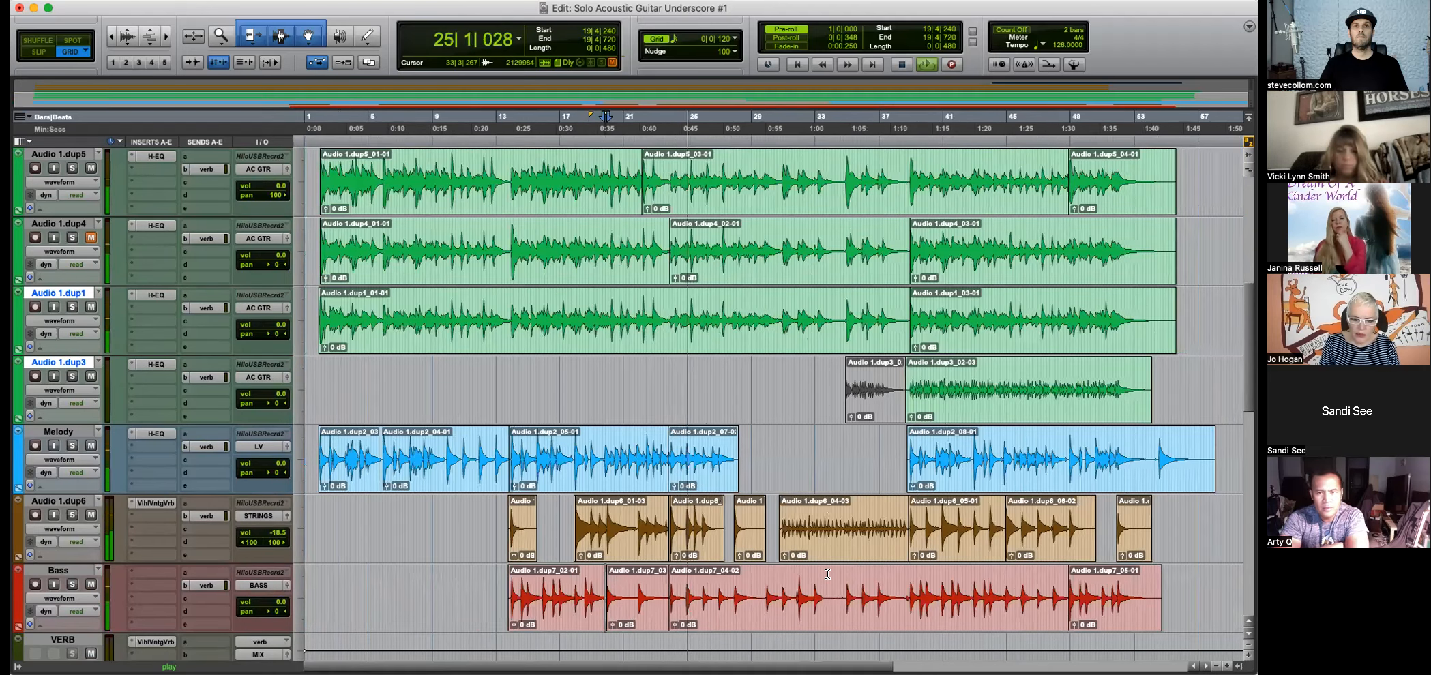
scroll(352, 476, down, 3)
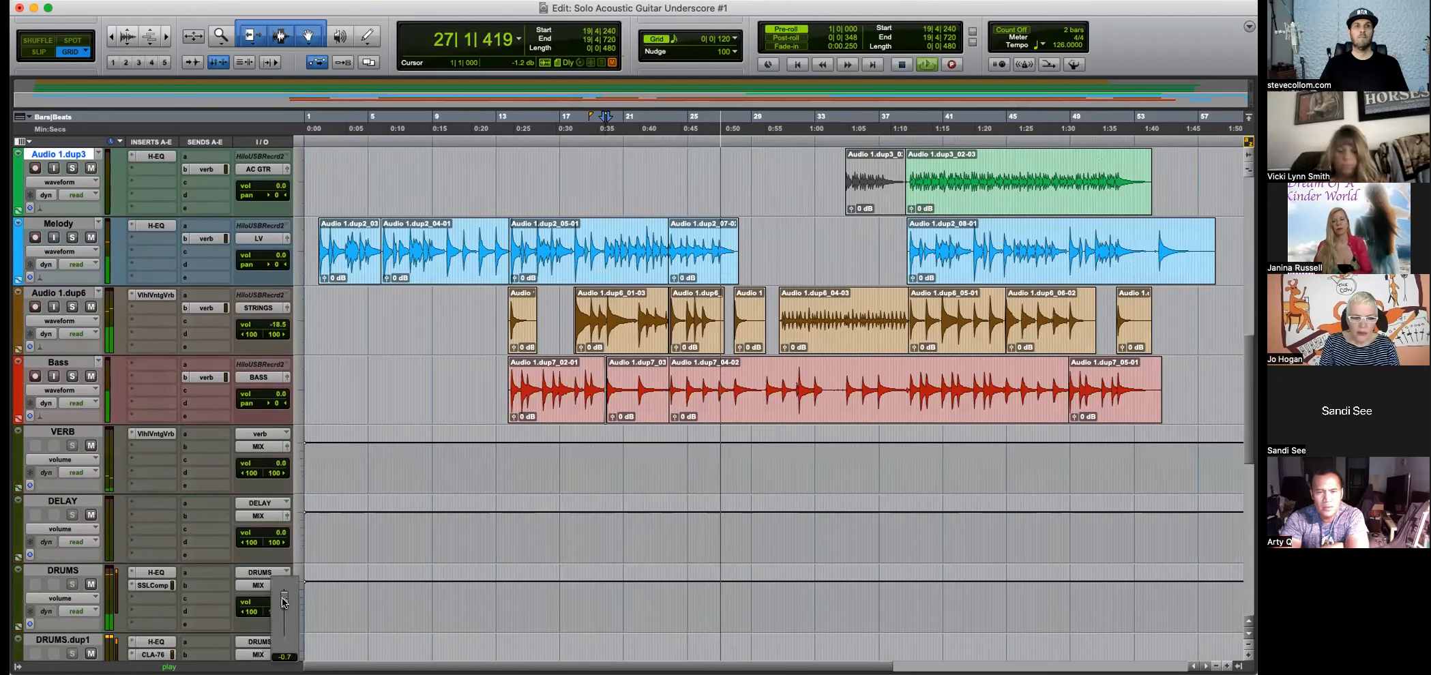
scroll(661, 559, up, 2)
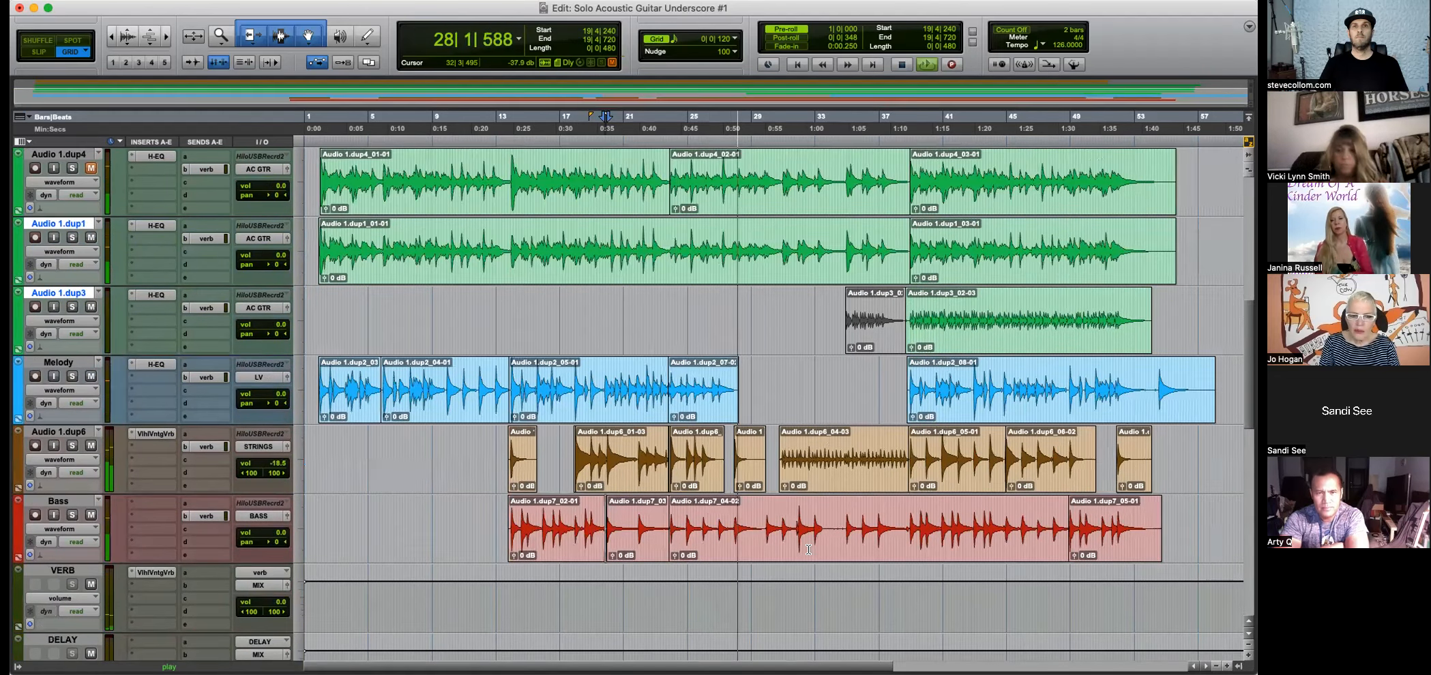
scroll(808, 552, up, 5)
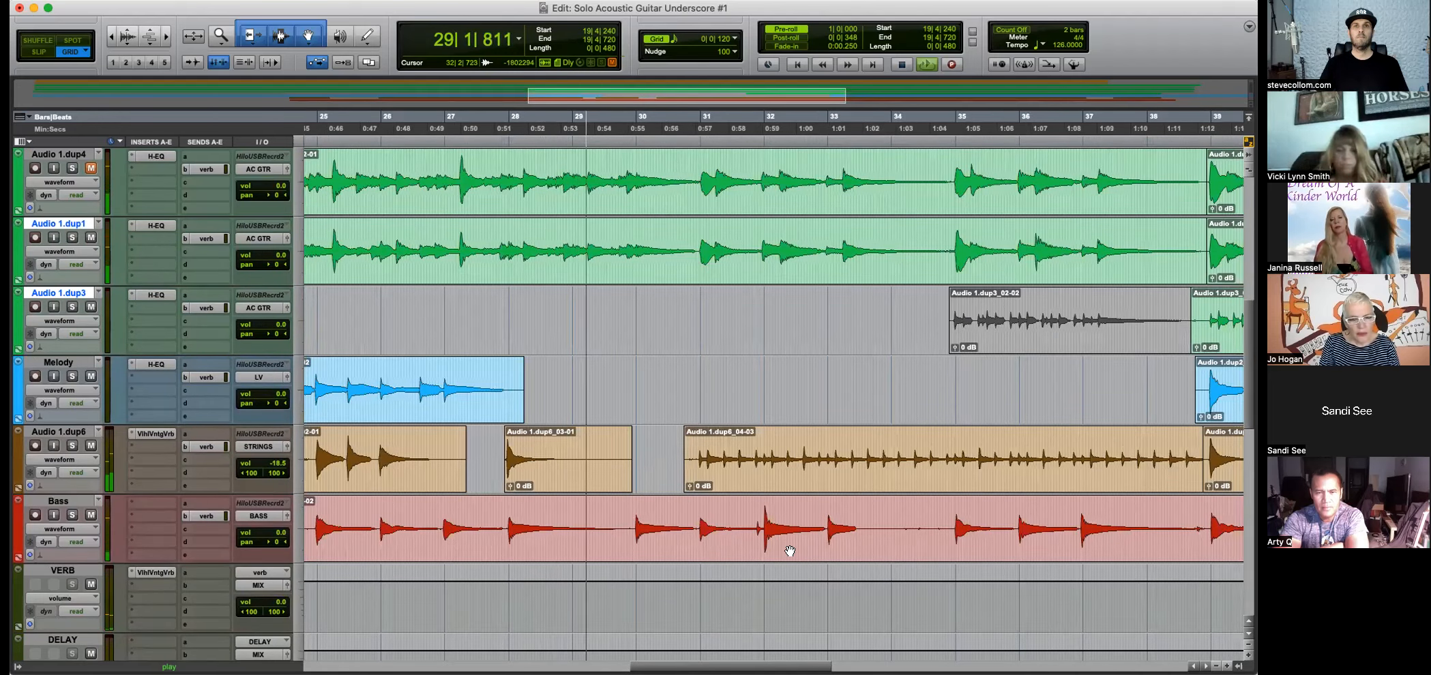
scroll(790, 551, up, 1)
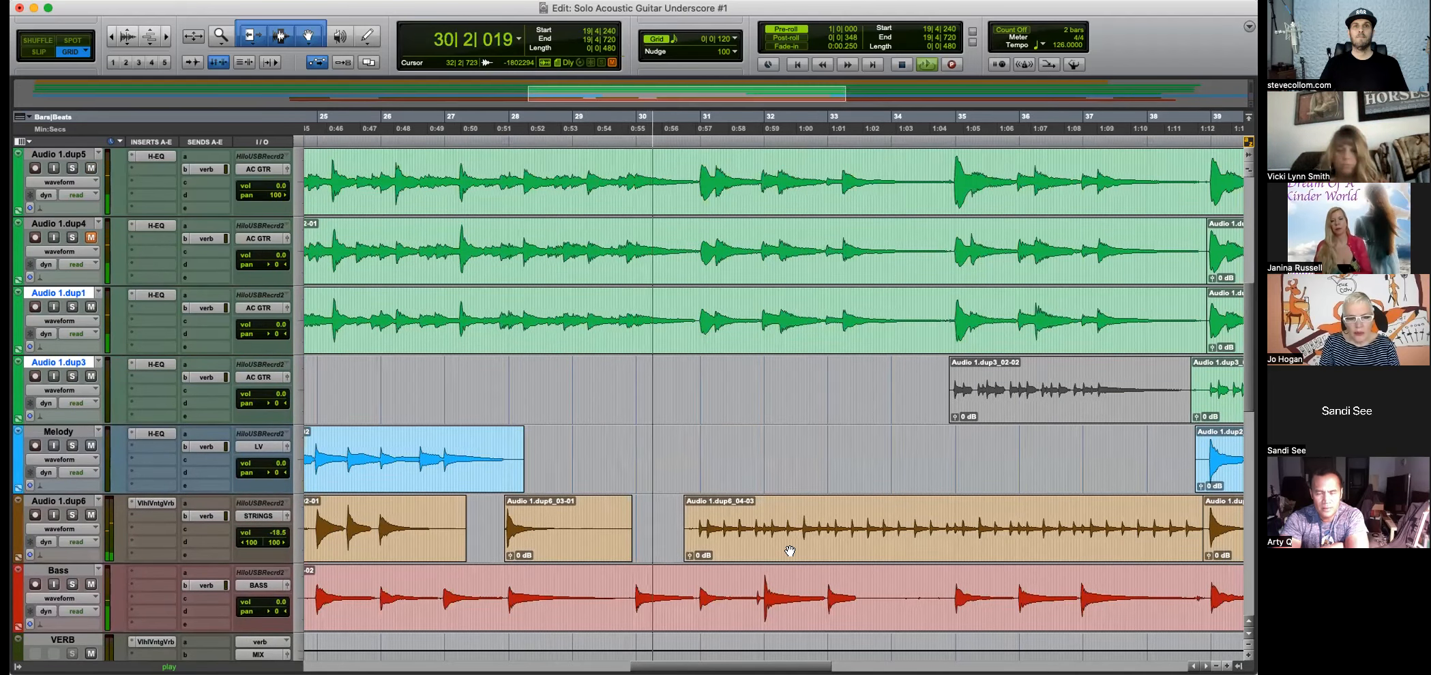
scroll(818, 549, down, 3)
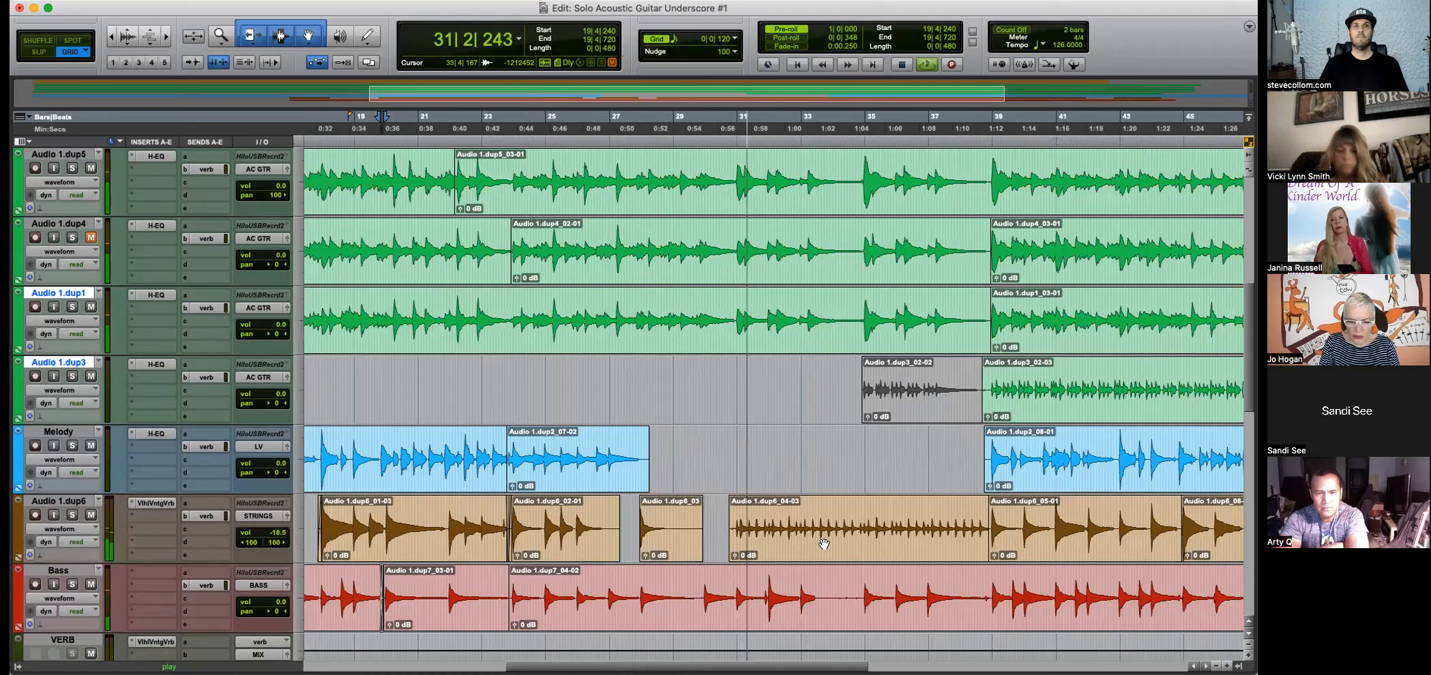
scroll(887, 540, down, 3)
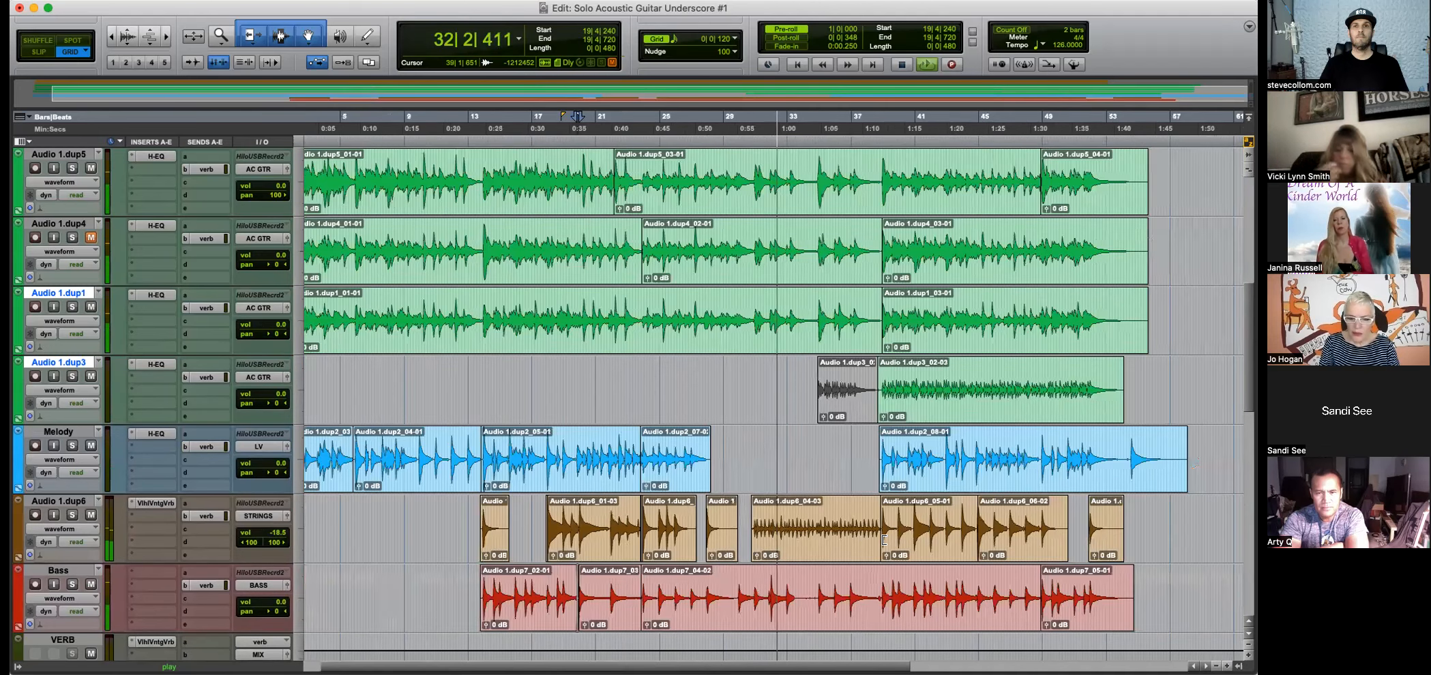
Mute the Audio 1.dup6_04-03 clip between about bars 31 and 38, and lower the Audio 1.dup3 track's volume to -2.6 dB.
click(827, 543)
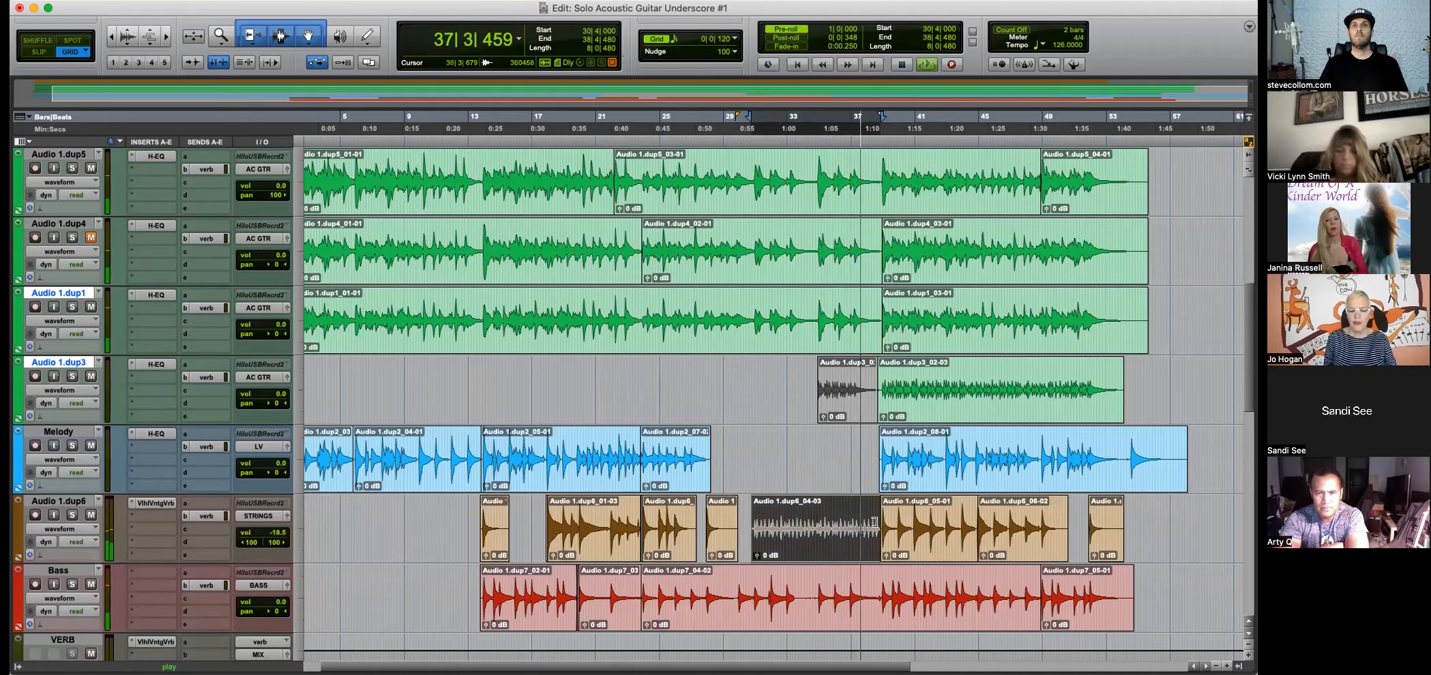
key(super+bracketright)
scroll(948, 524, right, 5)
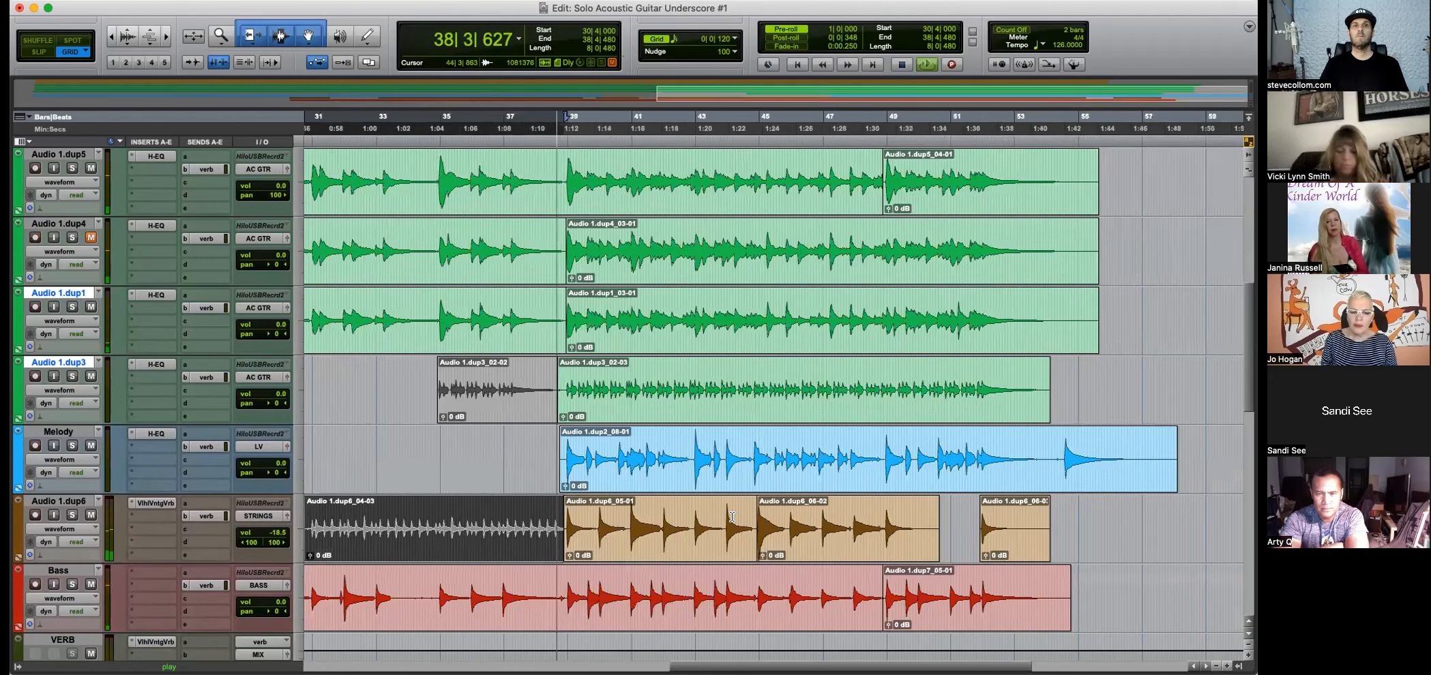
key(super+bracketleft)
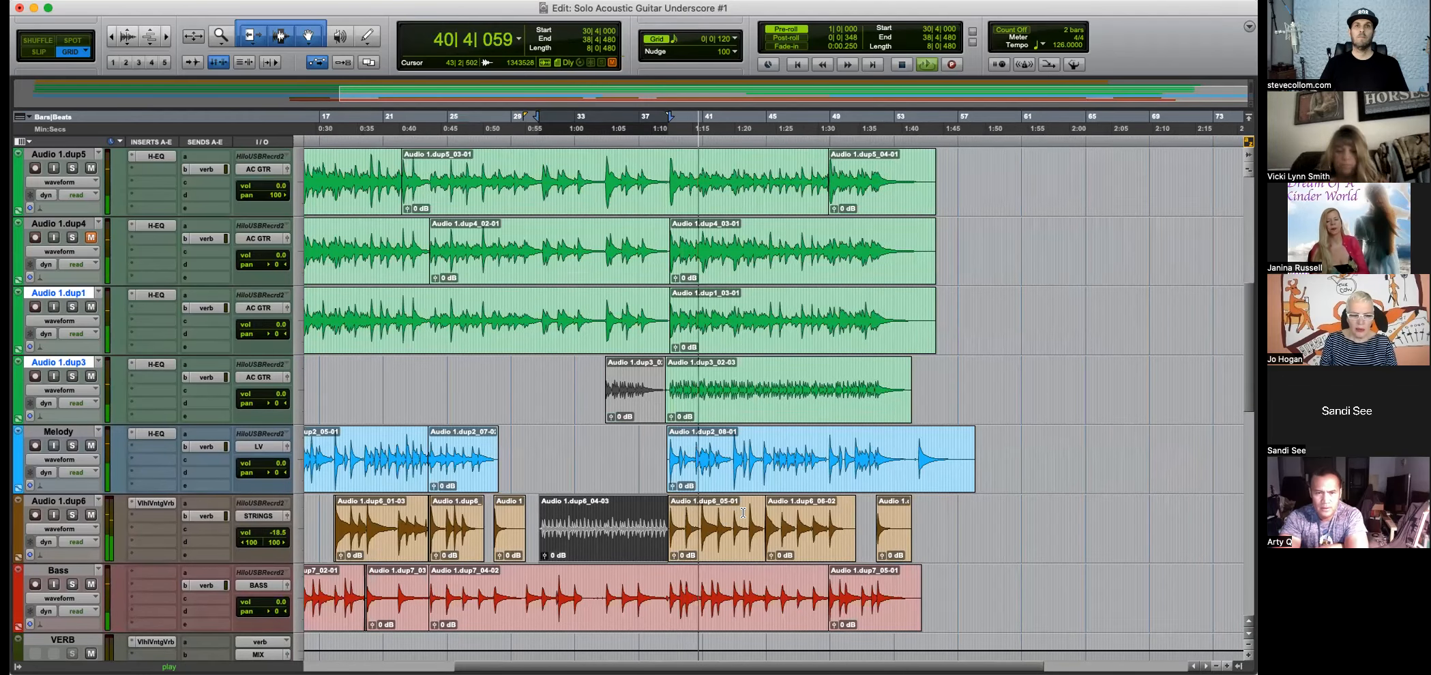
drag(283, 394, 284, 399)
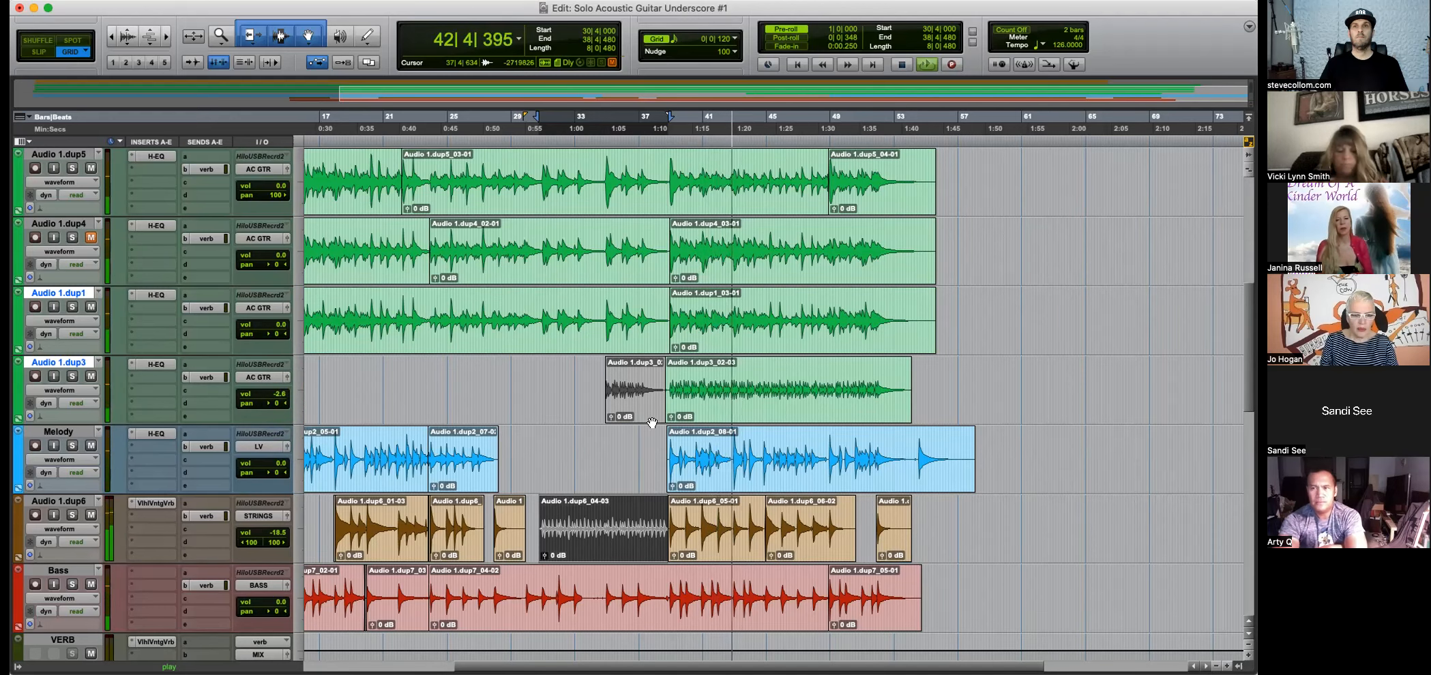
Lower the reverse cymbal track AwsmOrRC_01 to a volume of -34.1 dB and stop playback.
scroll(845, 430, up, 3)
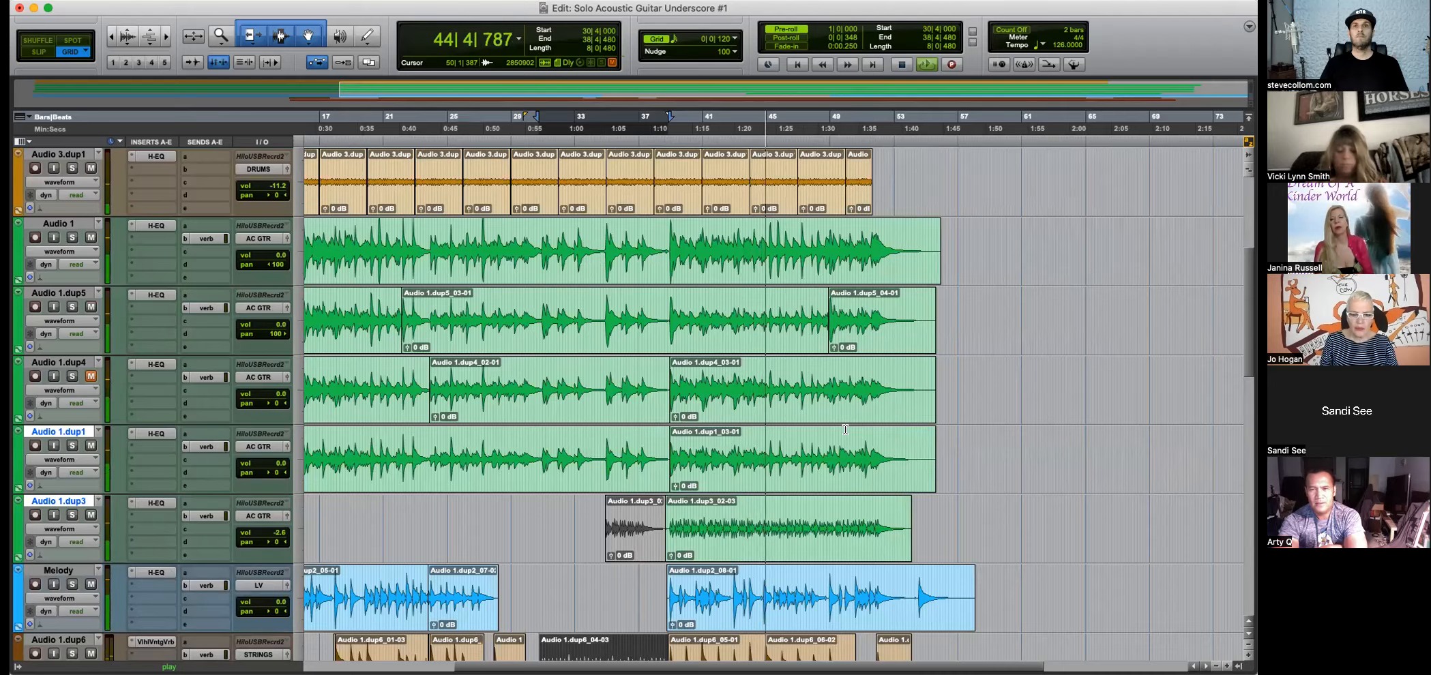
scroll(845, 430, up, 5)
scroll(845, 430, up, 1)
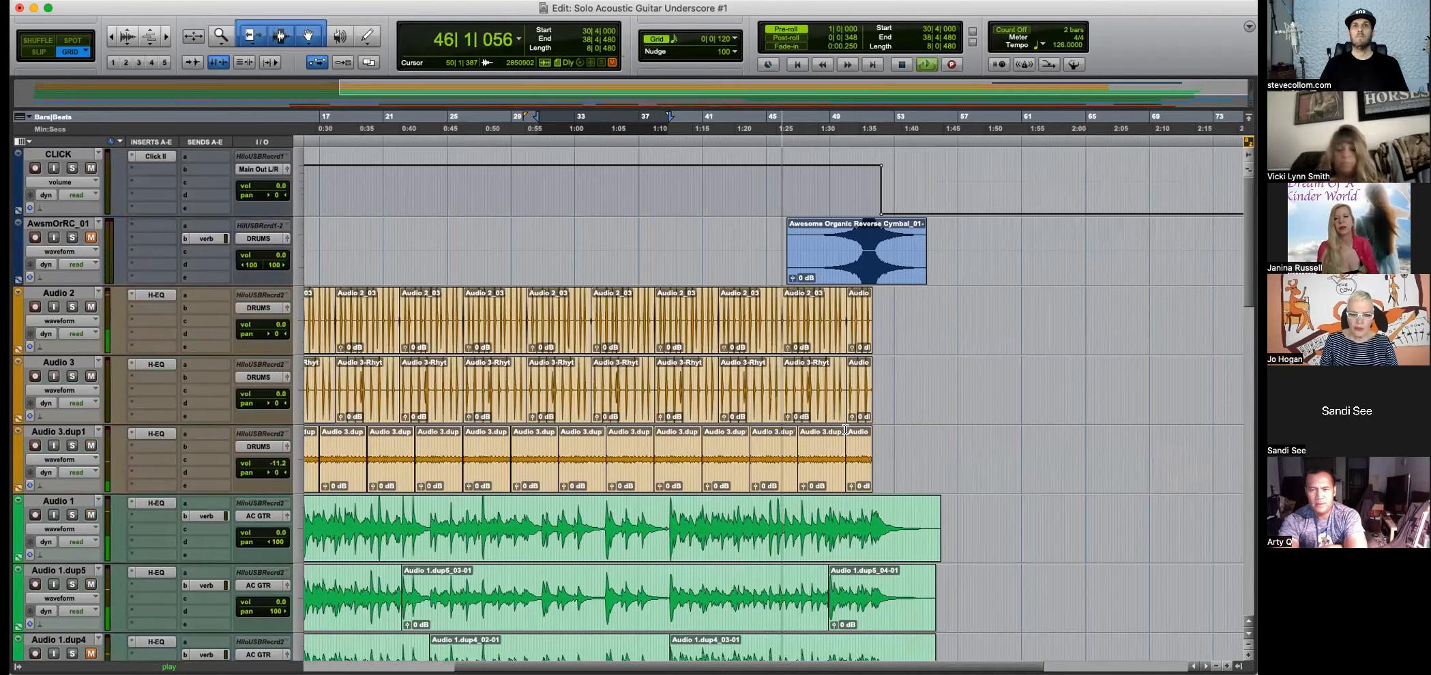
drag(280, 255, 280, 288)
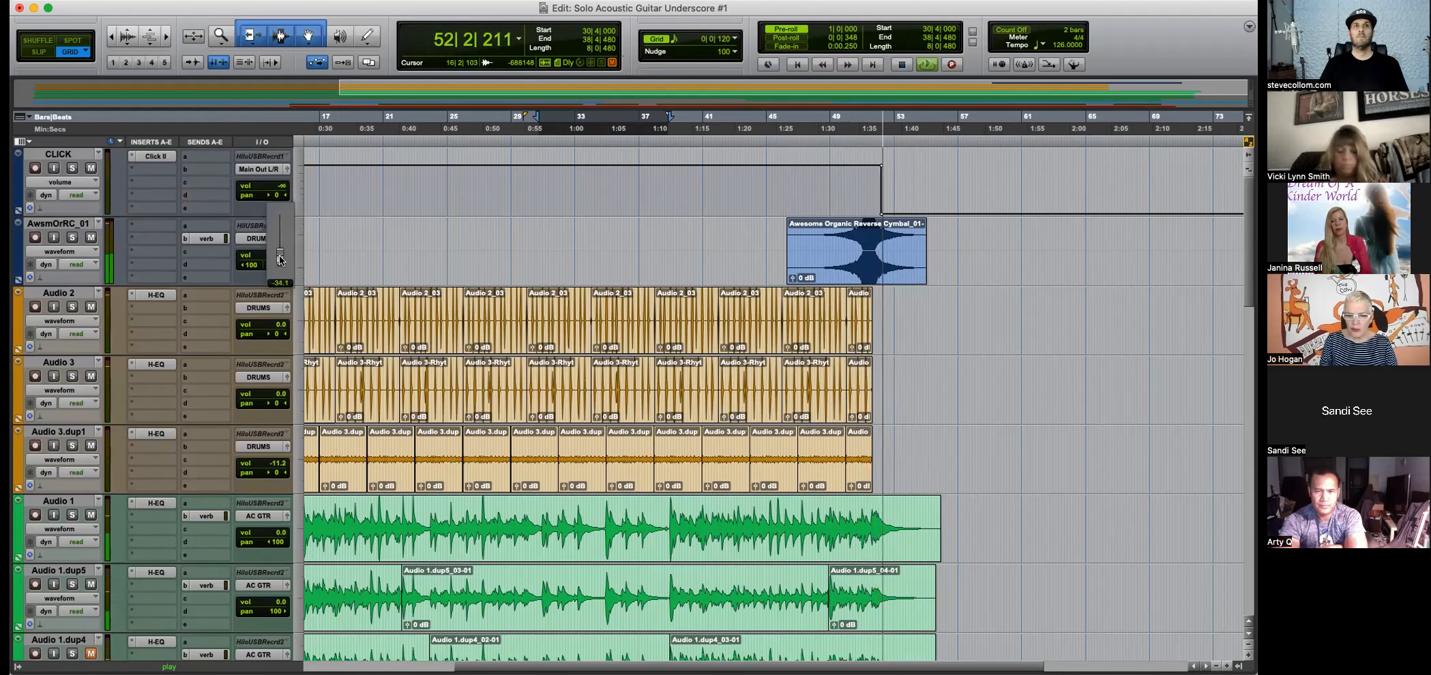
key(space)
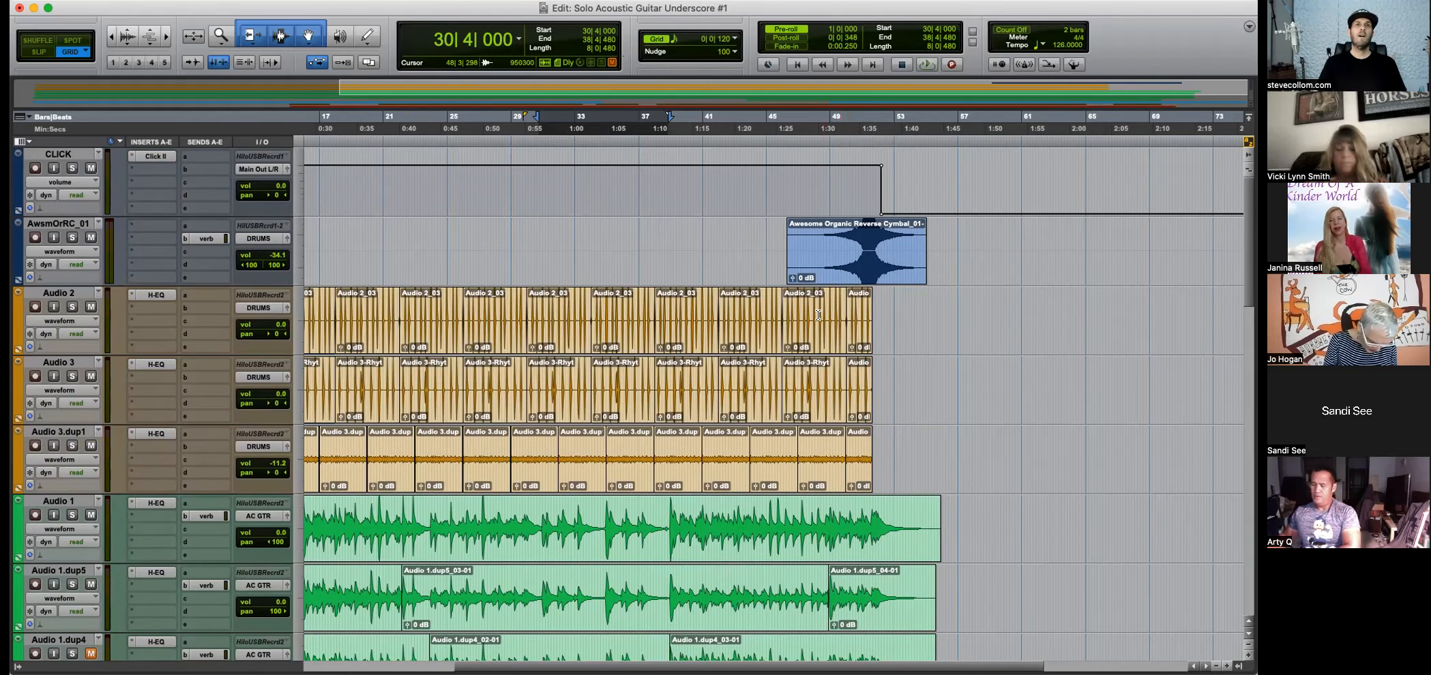
Examine how the percussion and acoustic guitar tracks end and where the reverse cymbal clip sits against them.
click(614, 311)
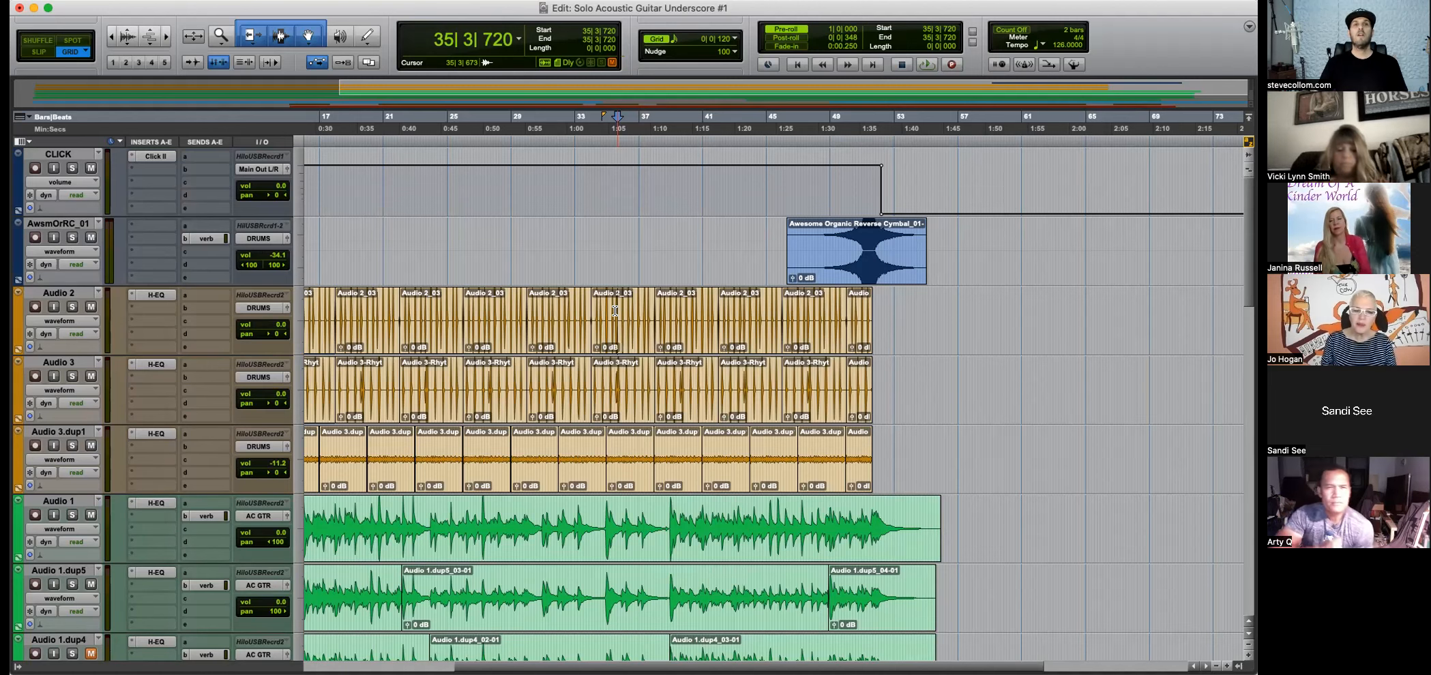
scroll(615, 311, down, 5)
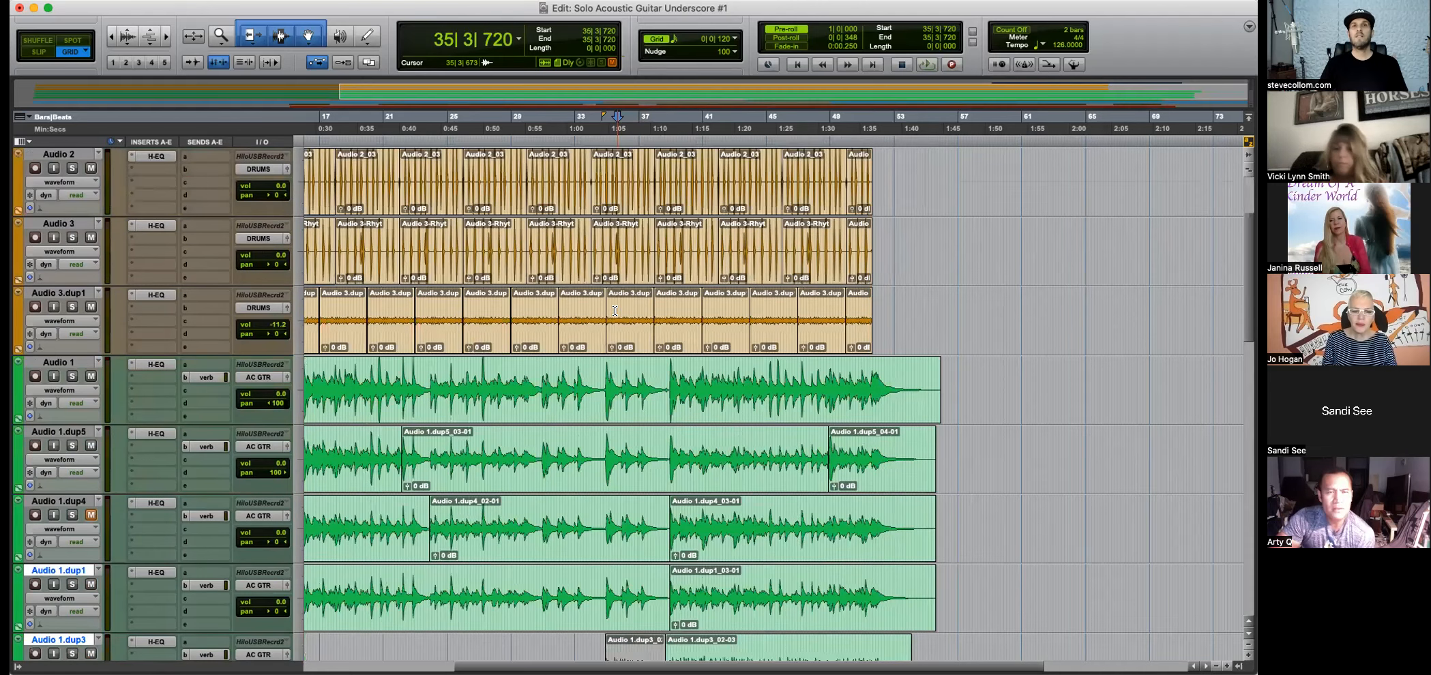
scroll(682, 352, down, 2)
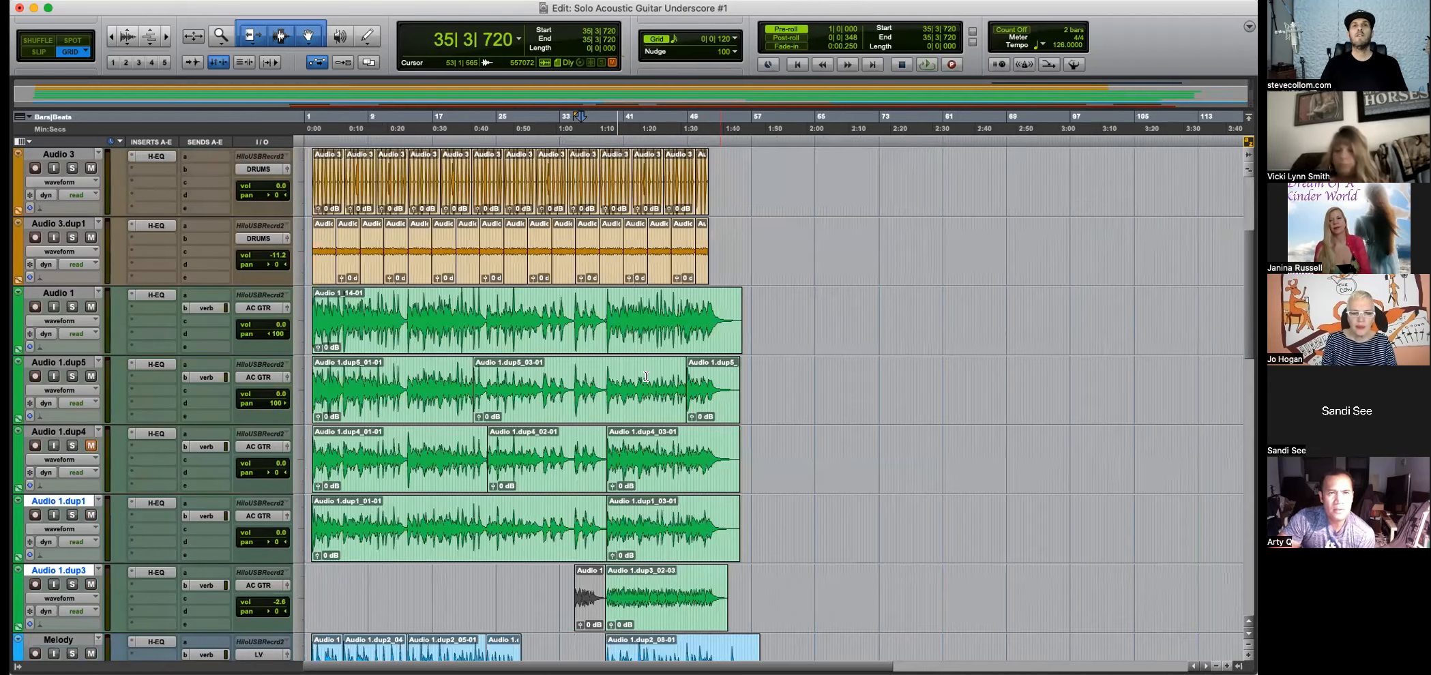
scroll(799, 400, up, 2)
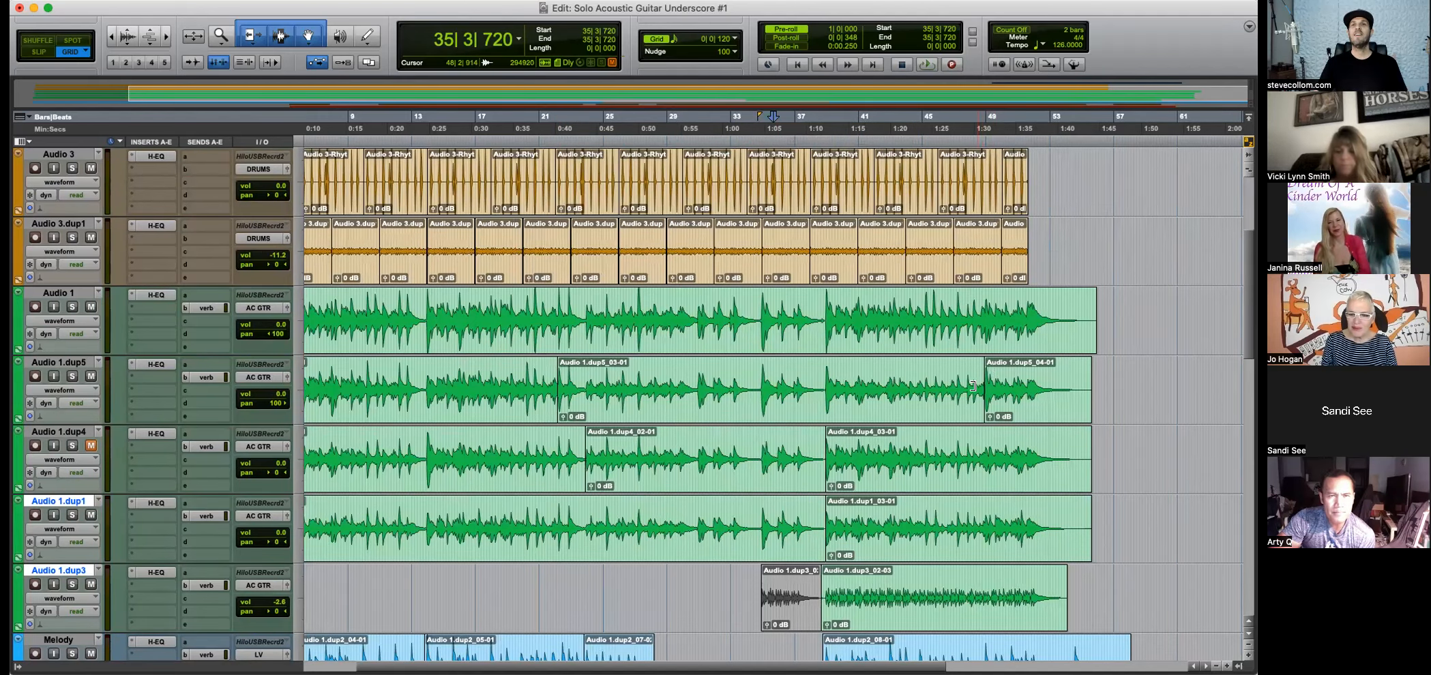
scroll(972, 386, up, 3)
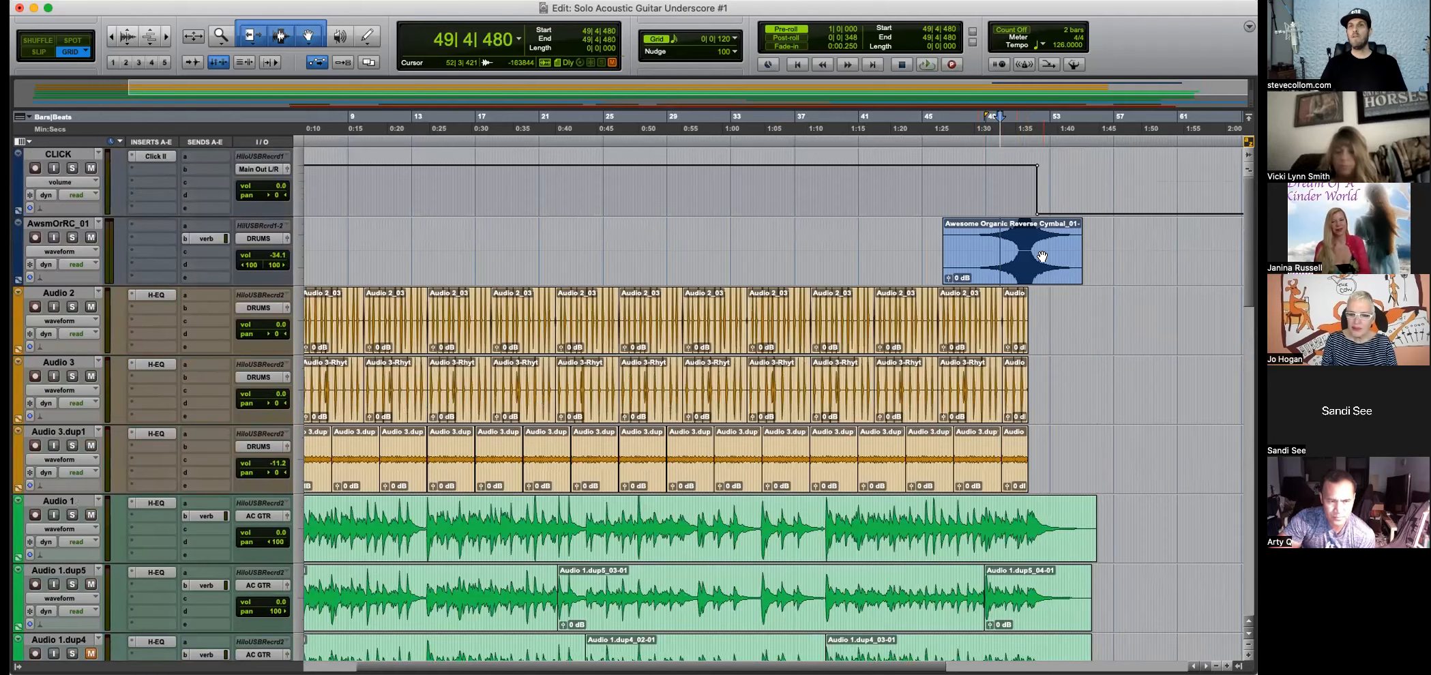
scroll(1035, 260, up, 4)
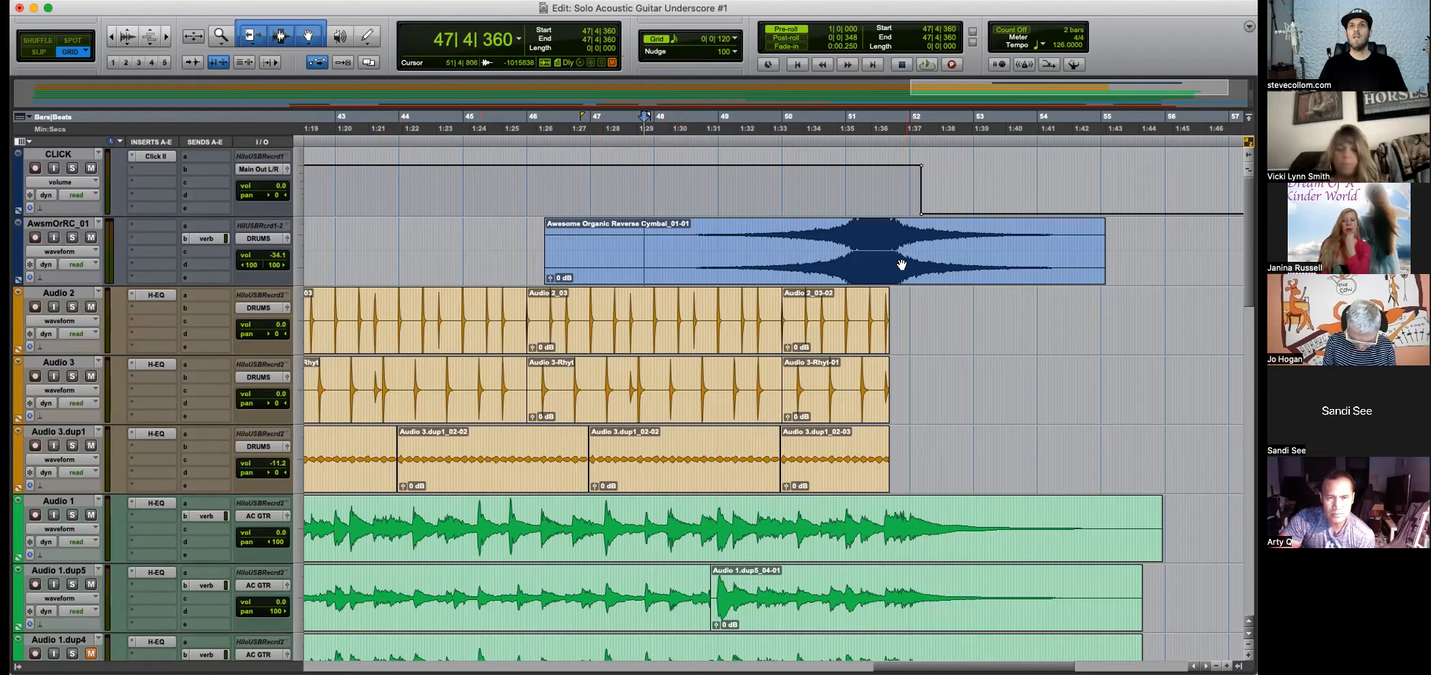
Move the reverse cymbal clip later so its swell peaks just before bar 52, and play the ending from 49|1|480.
drag(879, 259, 901, 270)
click(891, 237)
key(t)
key(t)
click(720, 243)
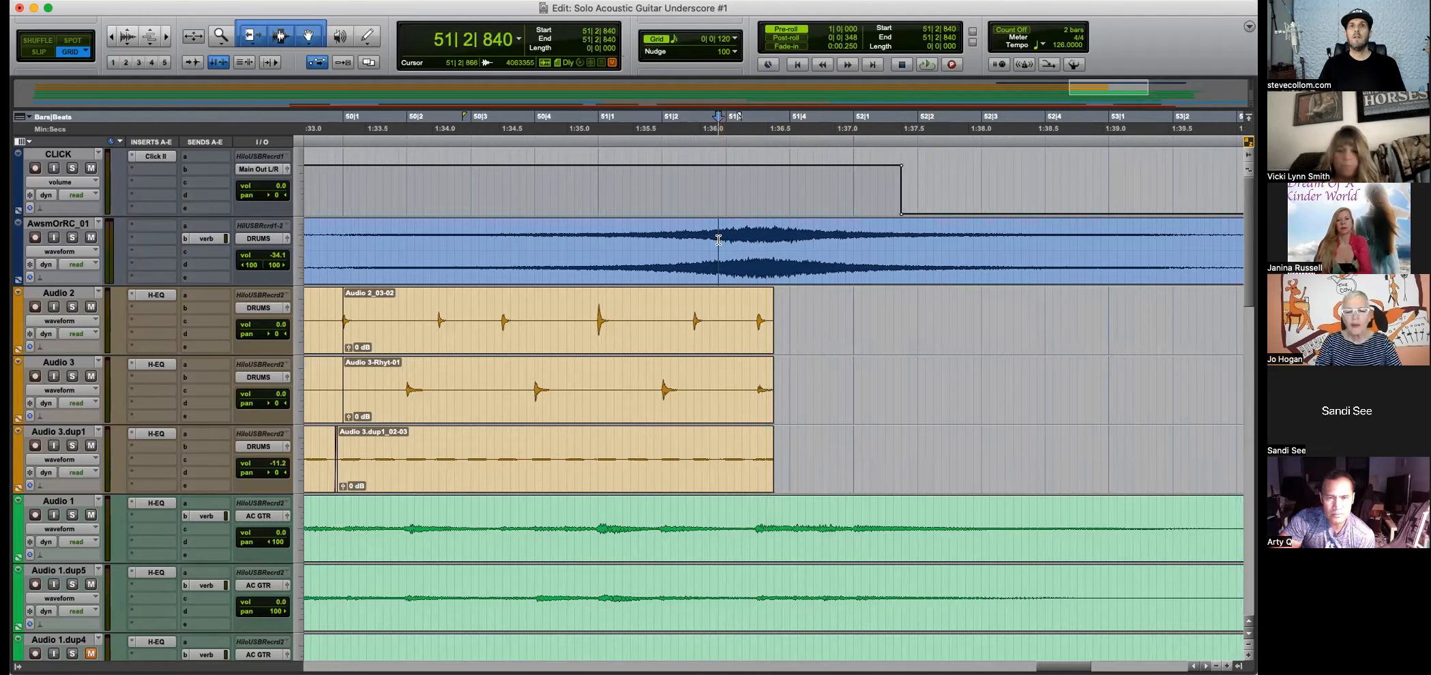
key(space)
click(808, 278)
key(r)
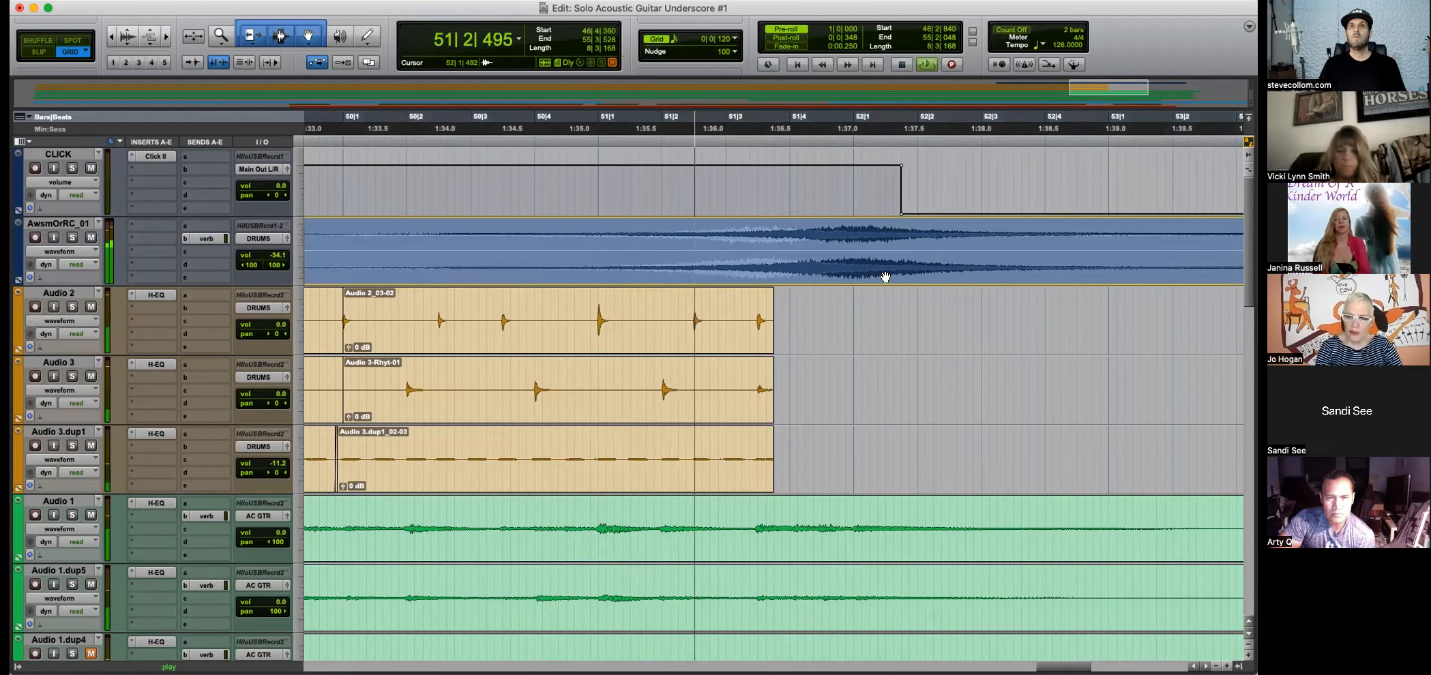
key(r)
key(space)
click(609, 232)
key(space)
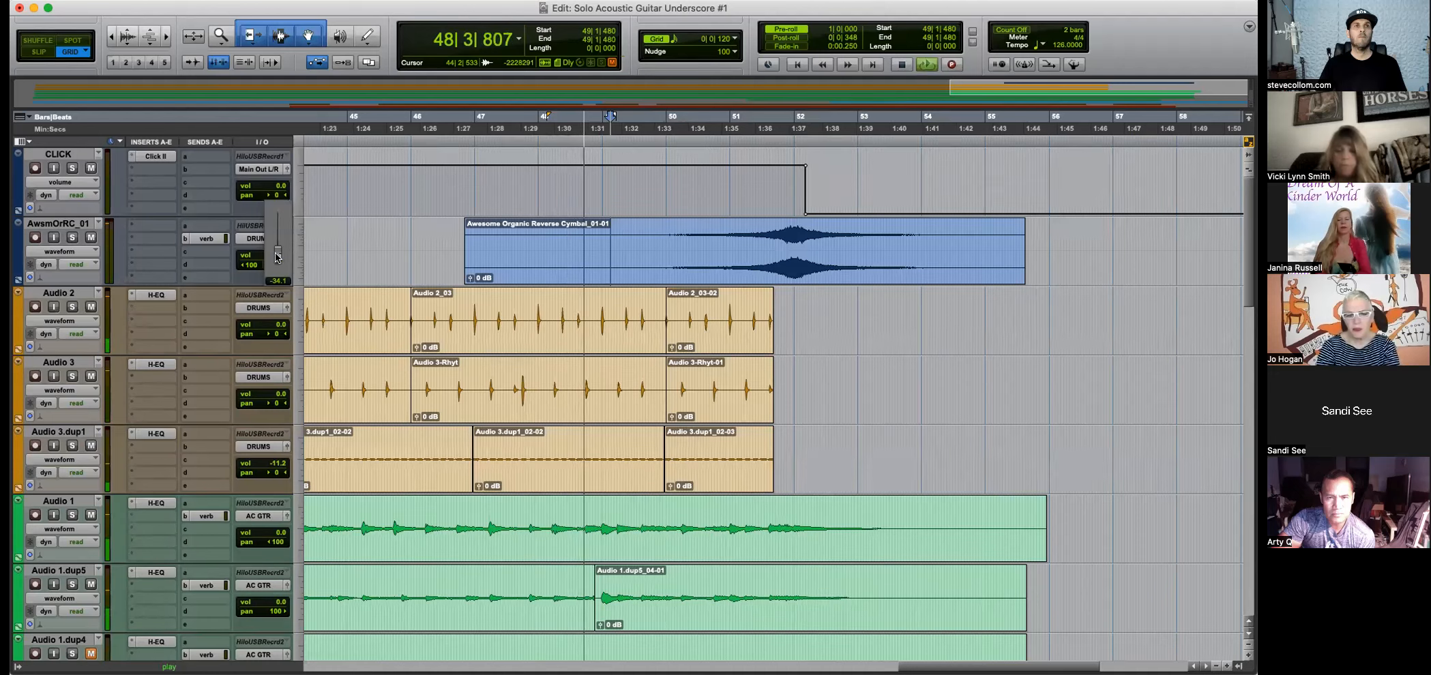
Check the verb send settings of the AwsmOrRC_01 and Audio 1.dup4 tracks, and close the send window.
click(217, 239)
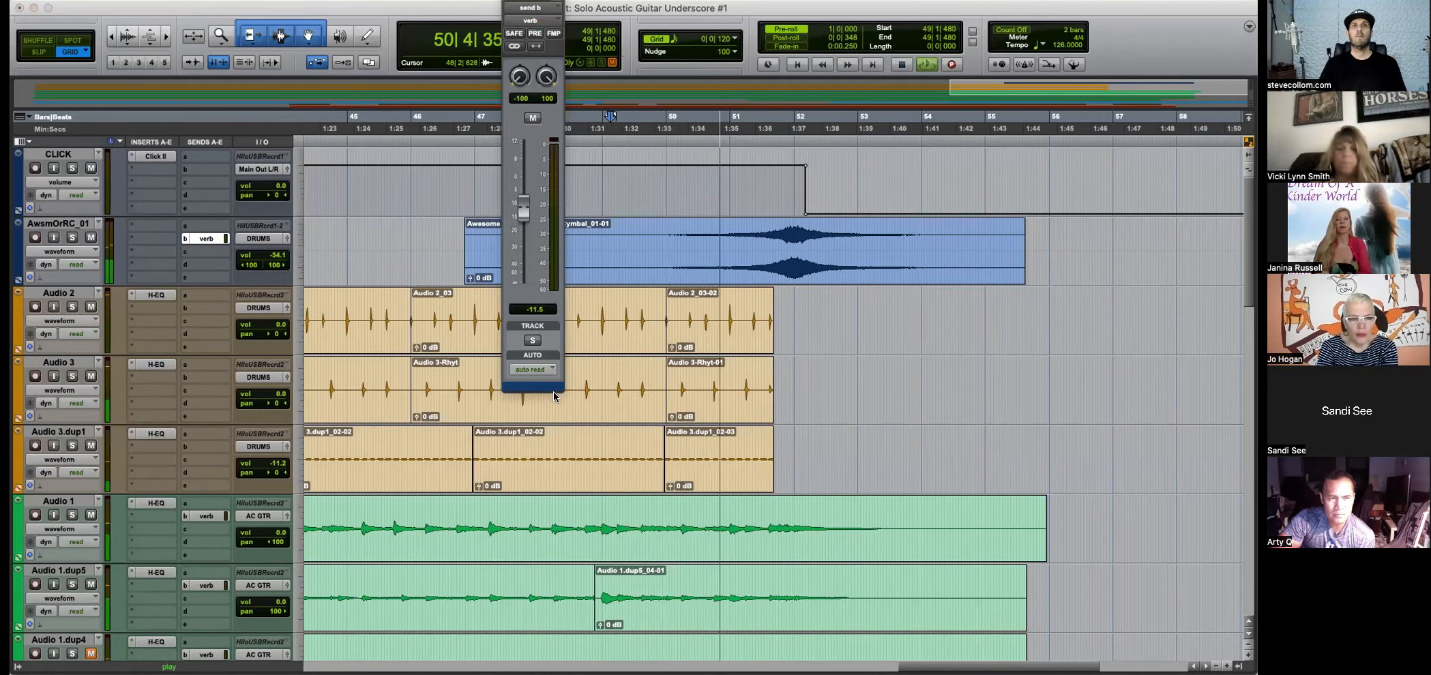
key(r)
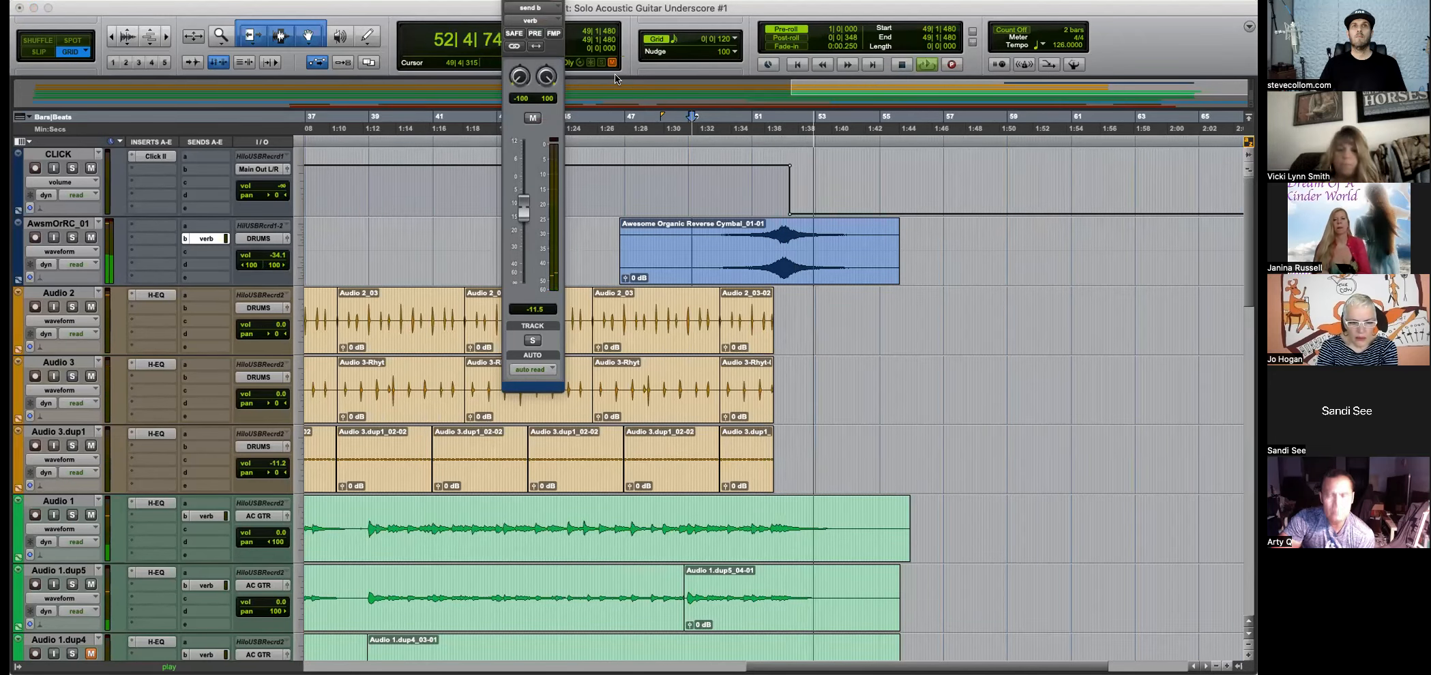
click(531, 20)
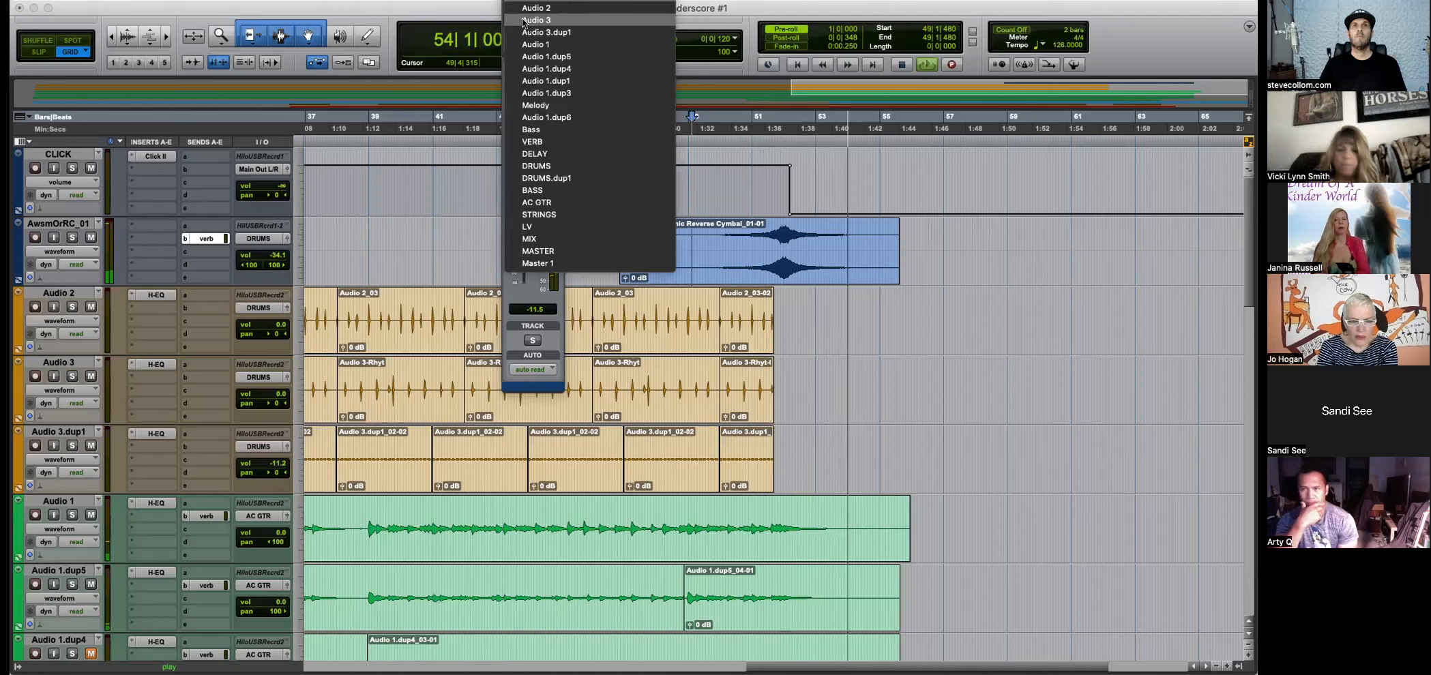
click(677, 86)
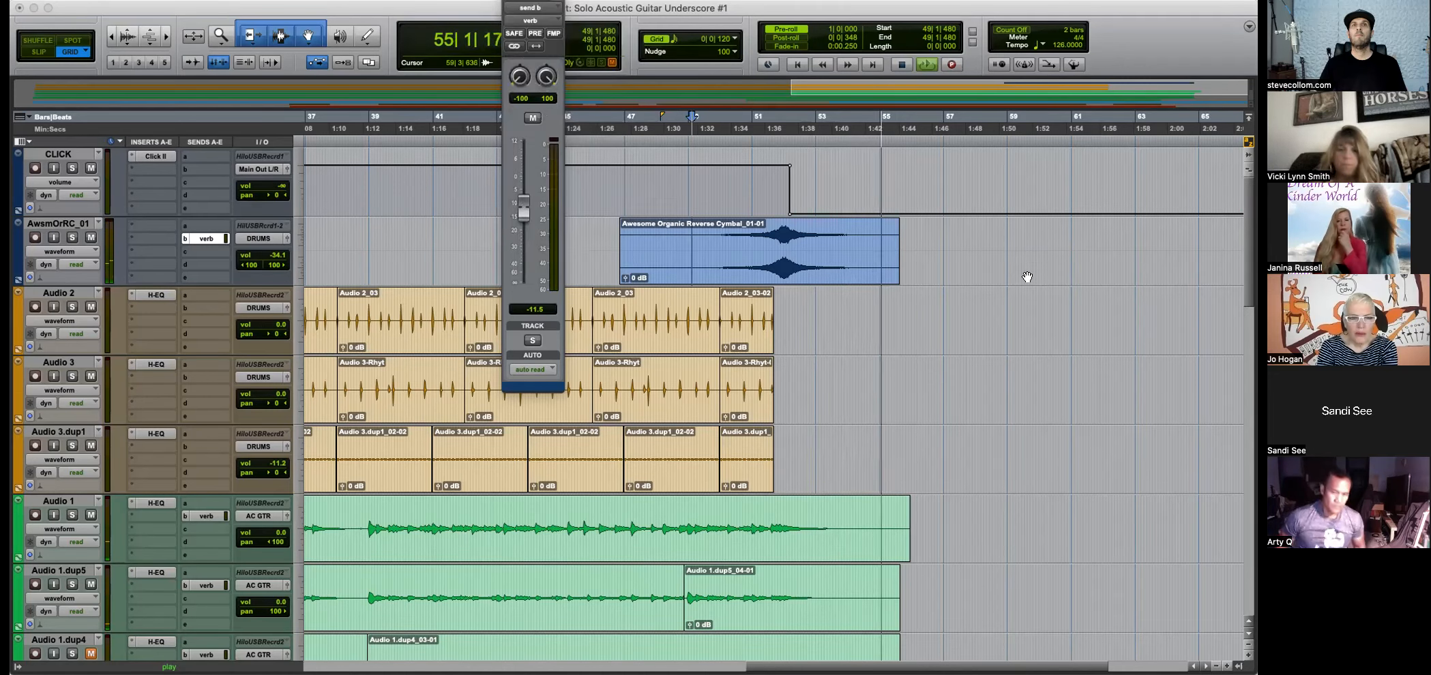
key(space)
scroll(950, 362, down, 5)
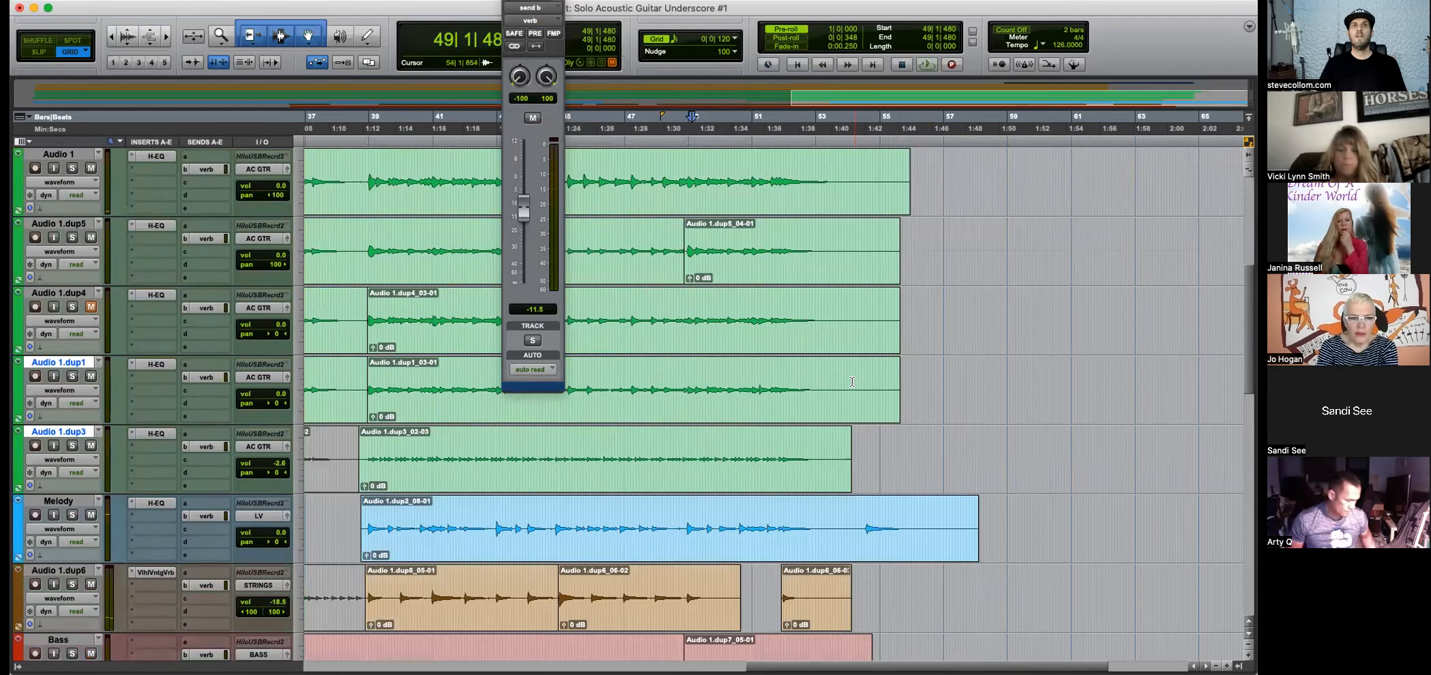
click(212, 308)
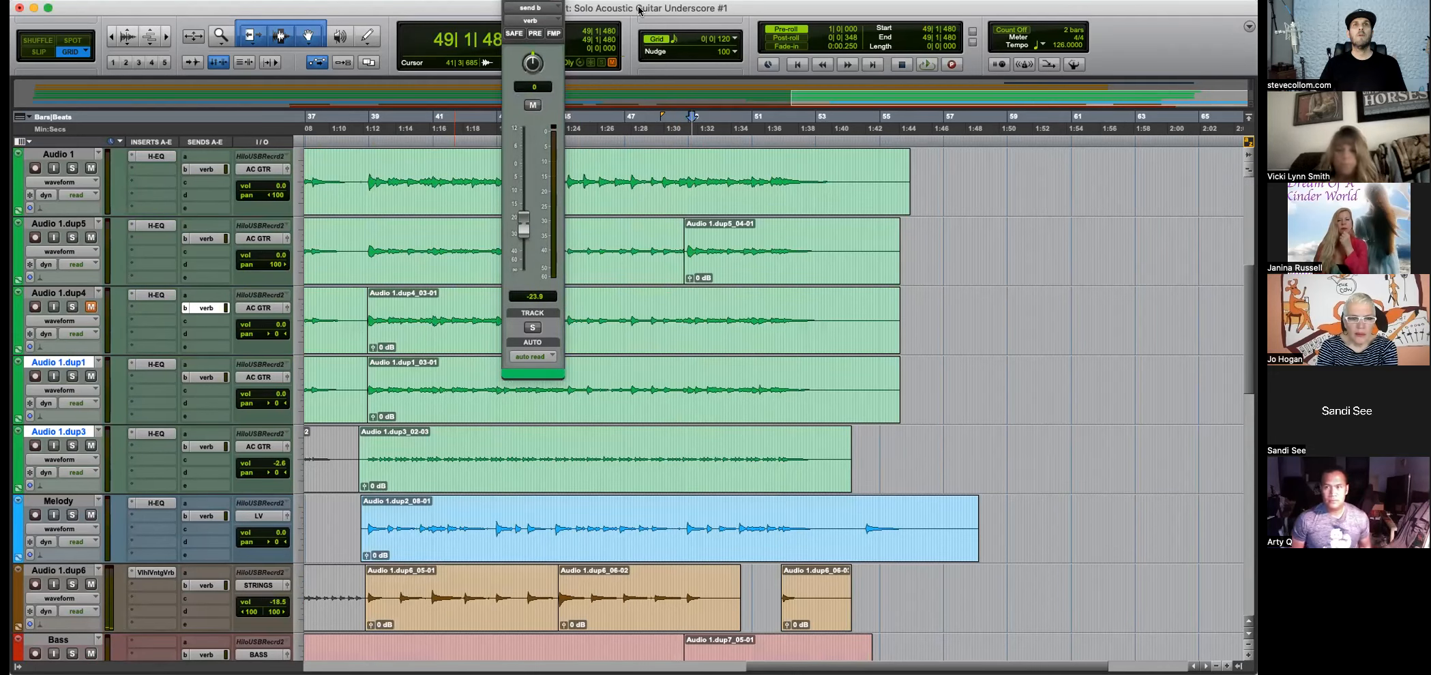
drag(546, 8, 548, 0)
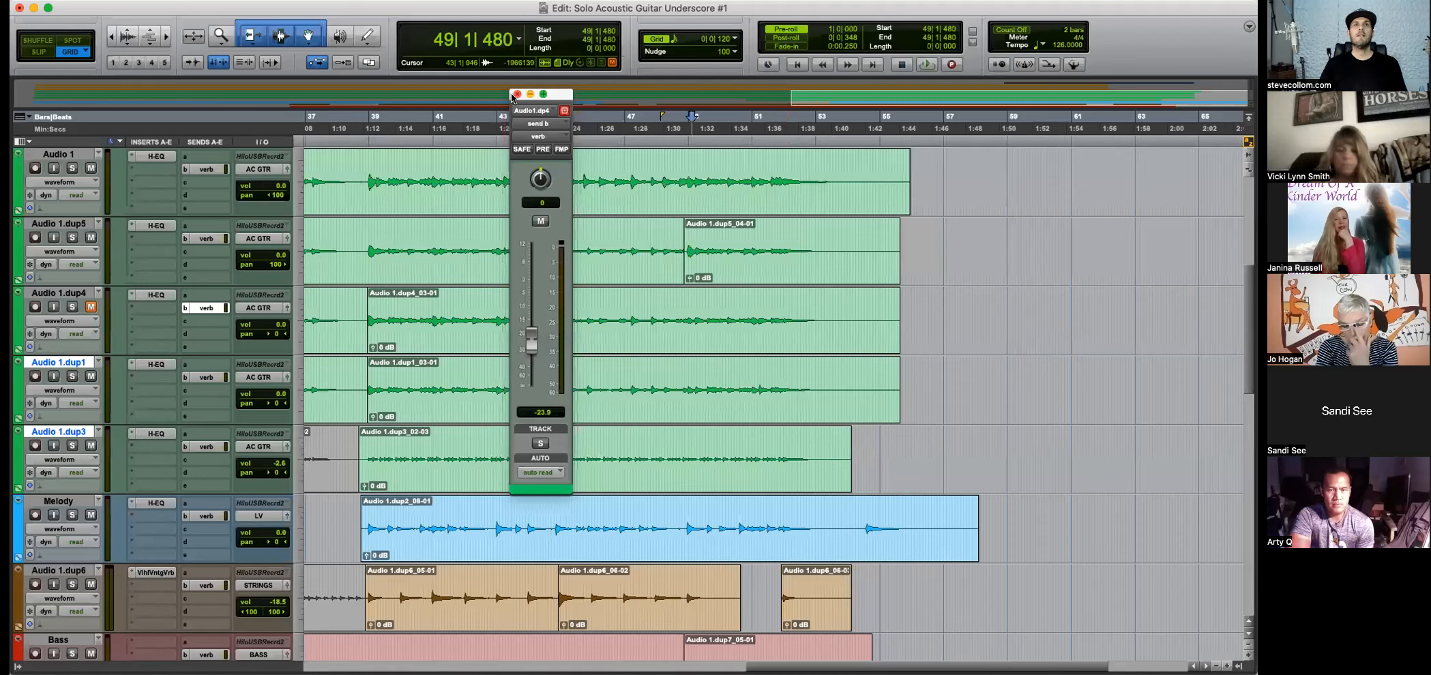
click(517, 94)
Enlarge the waveform display and examine the Melody clip's closing notes around bars 51 and 52.
key(super+bracketleft)
key(super+alt+bracketright)
key(super+alt+bracketright)
key(super+alt+bracketright)
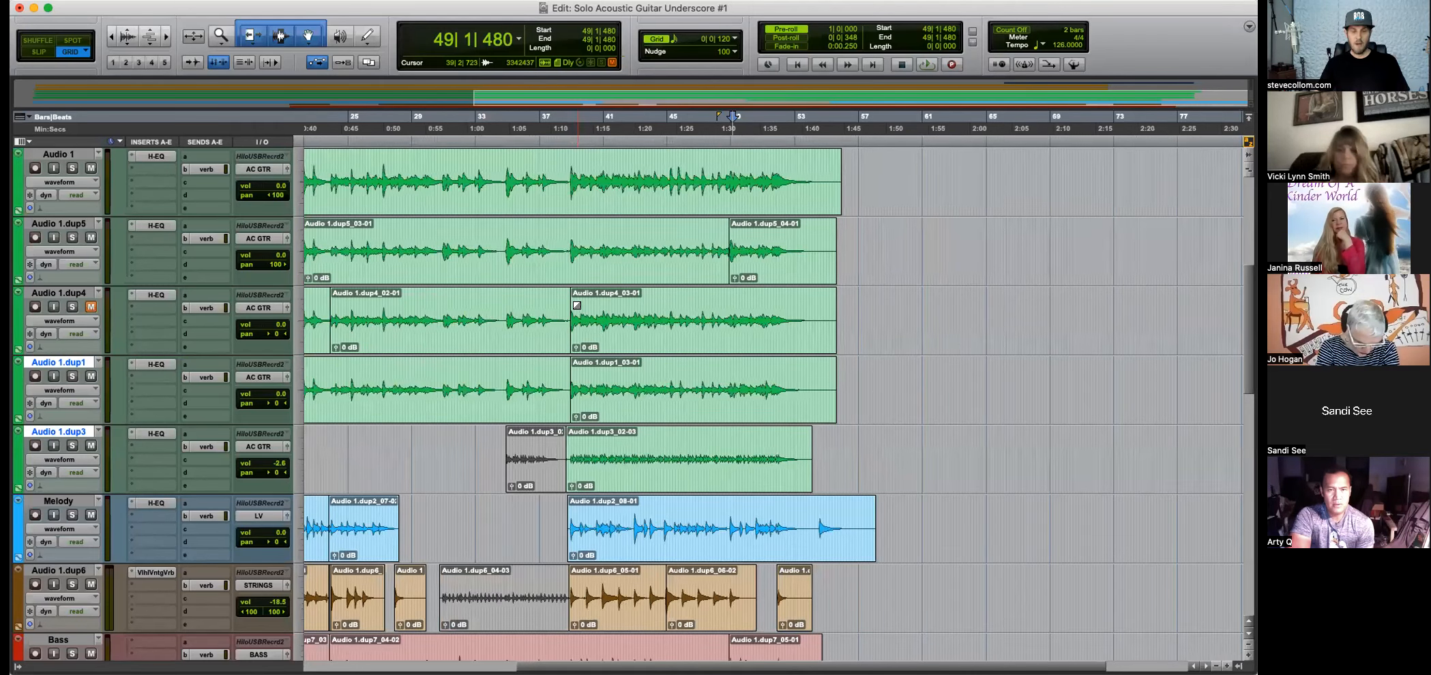
click(813, 505)
key(super+bracketright)
key(super+bracketright)
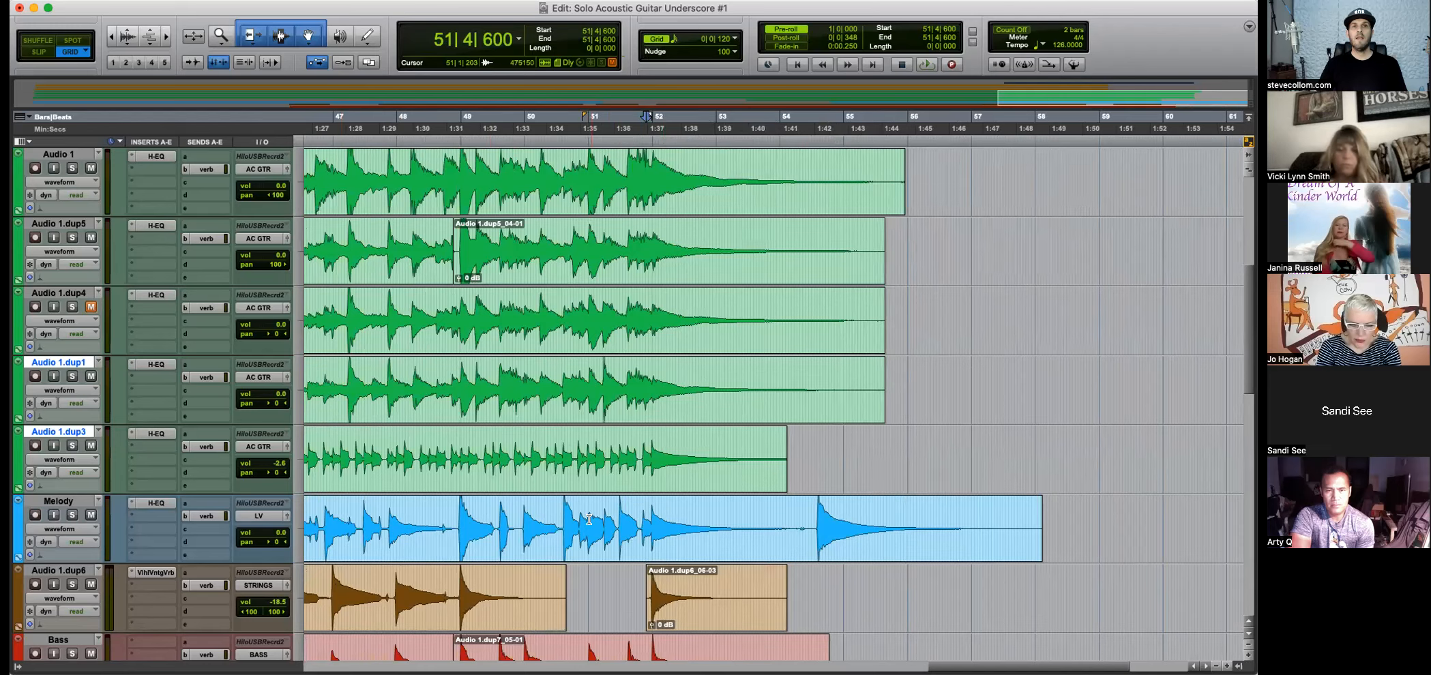
key(super+bracketright)
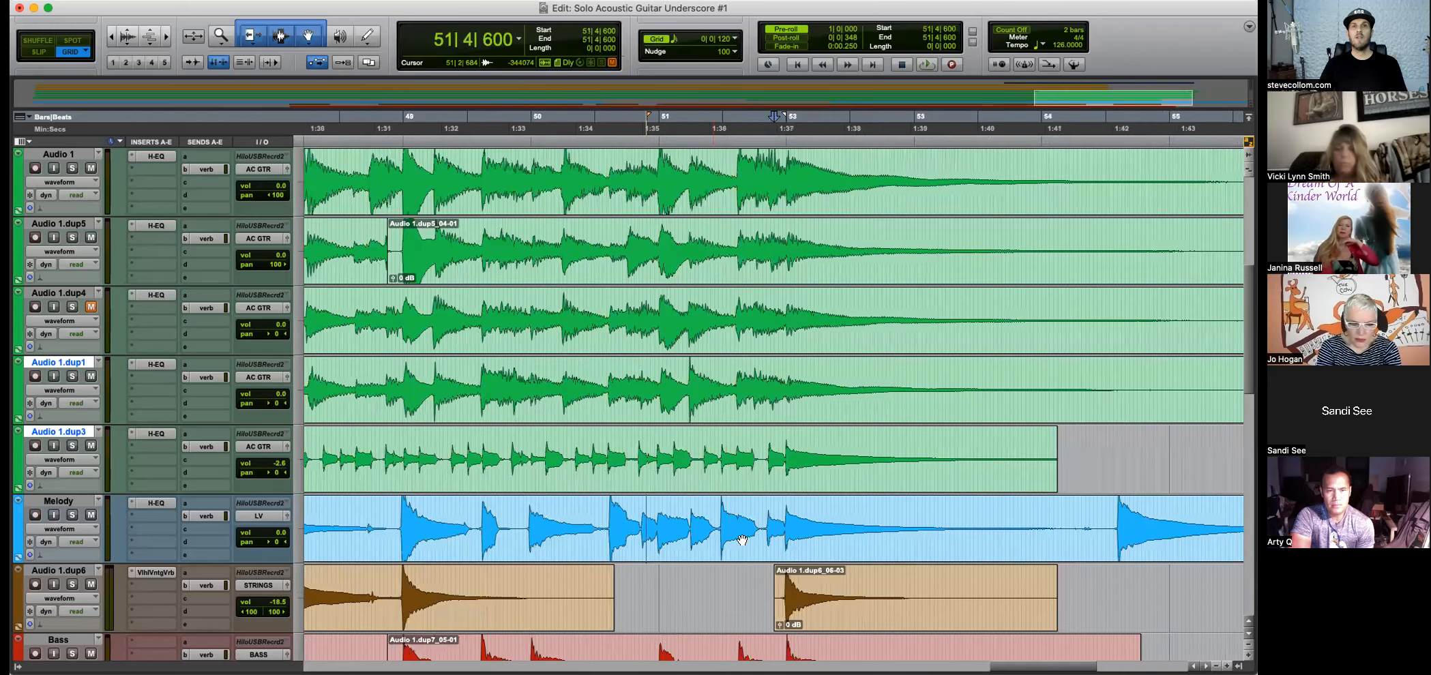
Solo the Melody track and clear the solo again, and start playback from 51|2|720.
click(72, 516)
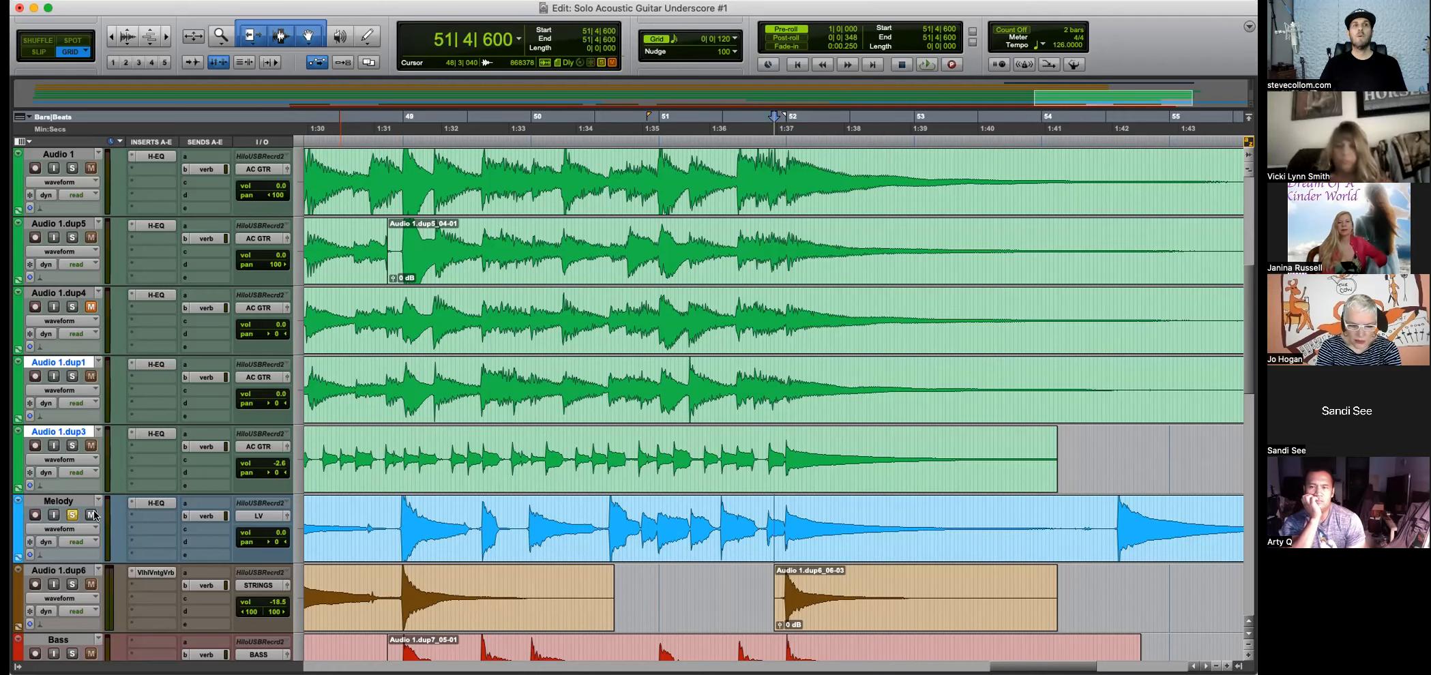
click(715, 529)
click(72, 516)
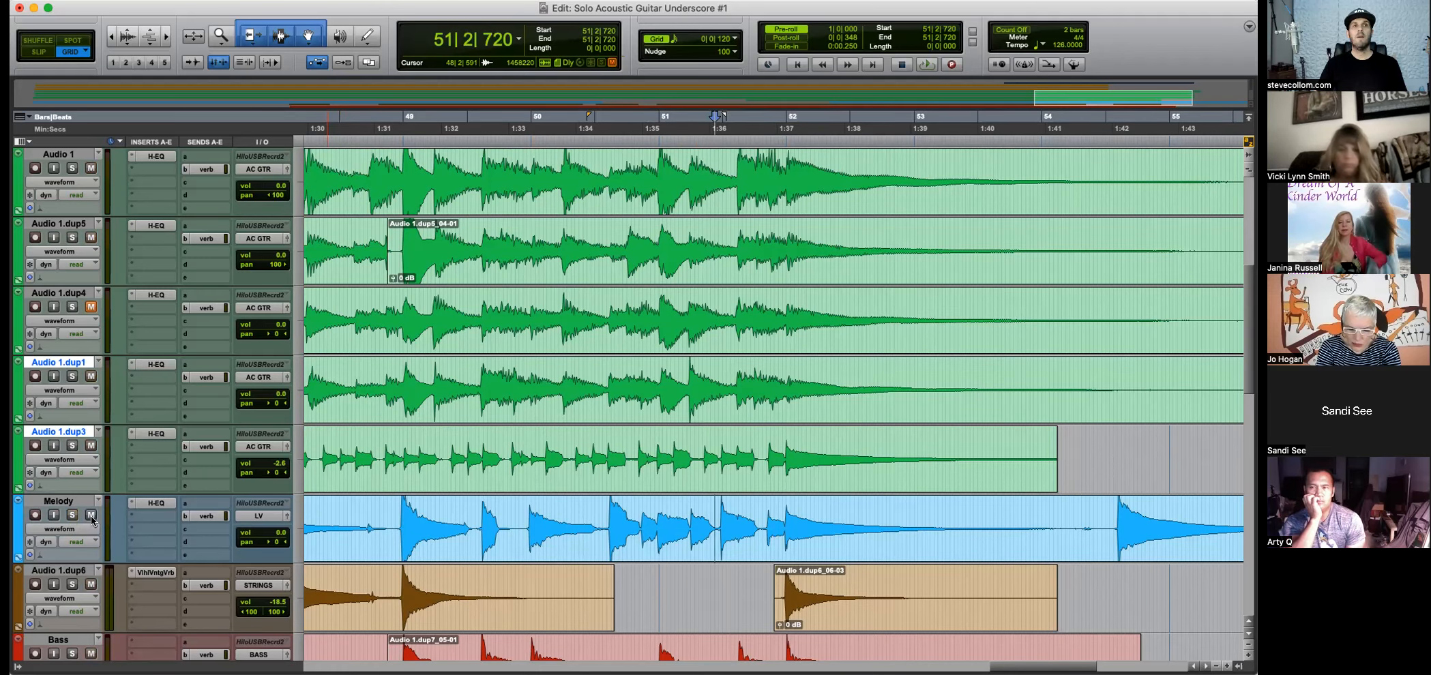
key(space)
Magnify the waveforms further and examine the Melody clip's decaying tail from bar 53 to its end, stopping playback.
key(super+bracketright)
key(super+bracketleft)
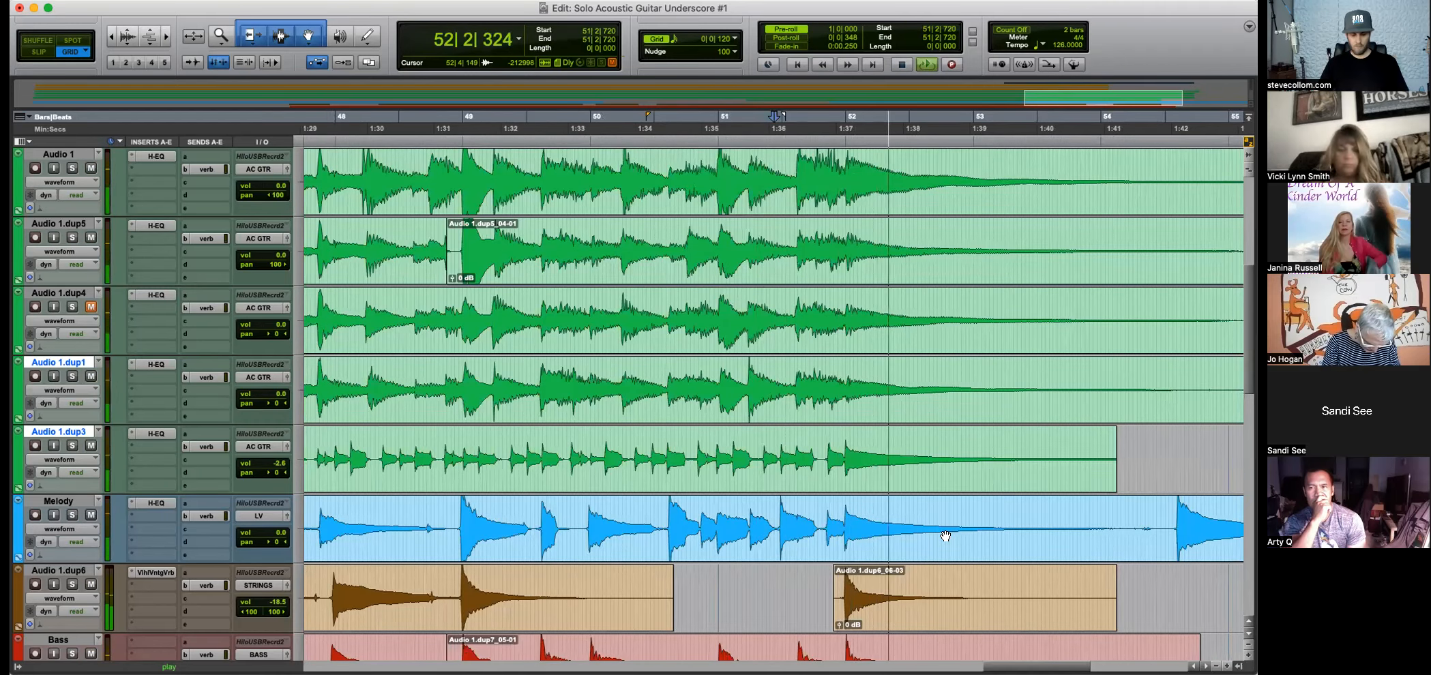
key(alt+super+bracketright)
key(alt+super+bracketright)
key(super+bracketright)
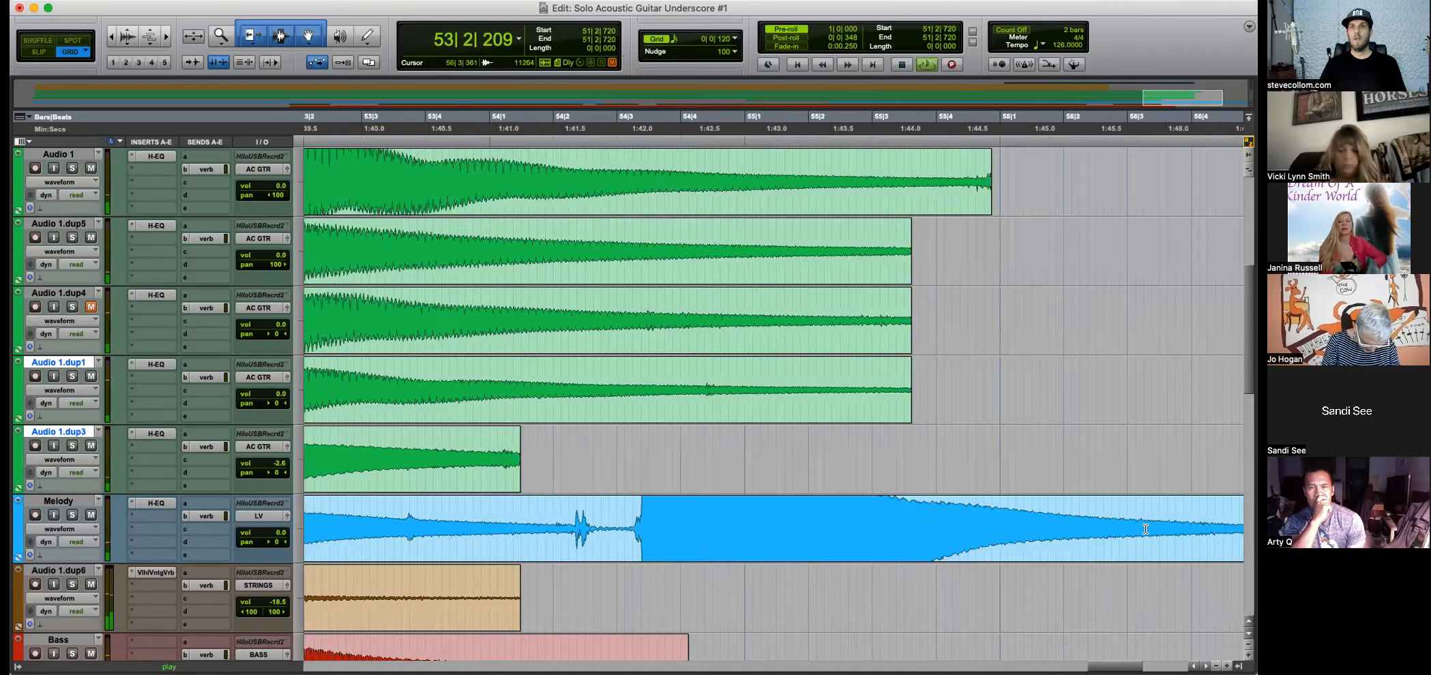
key(super+bracketleft)
key(space)
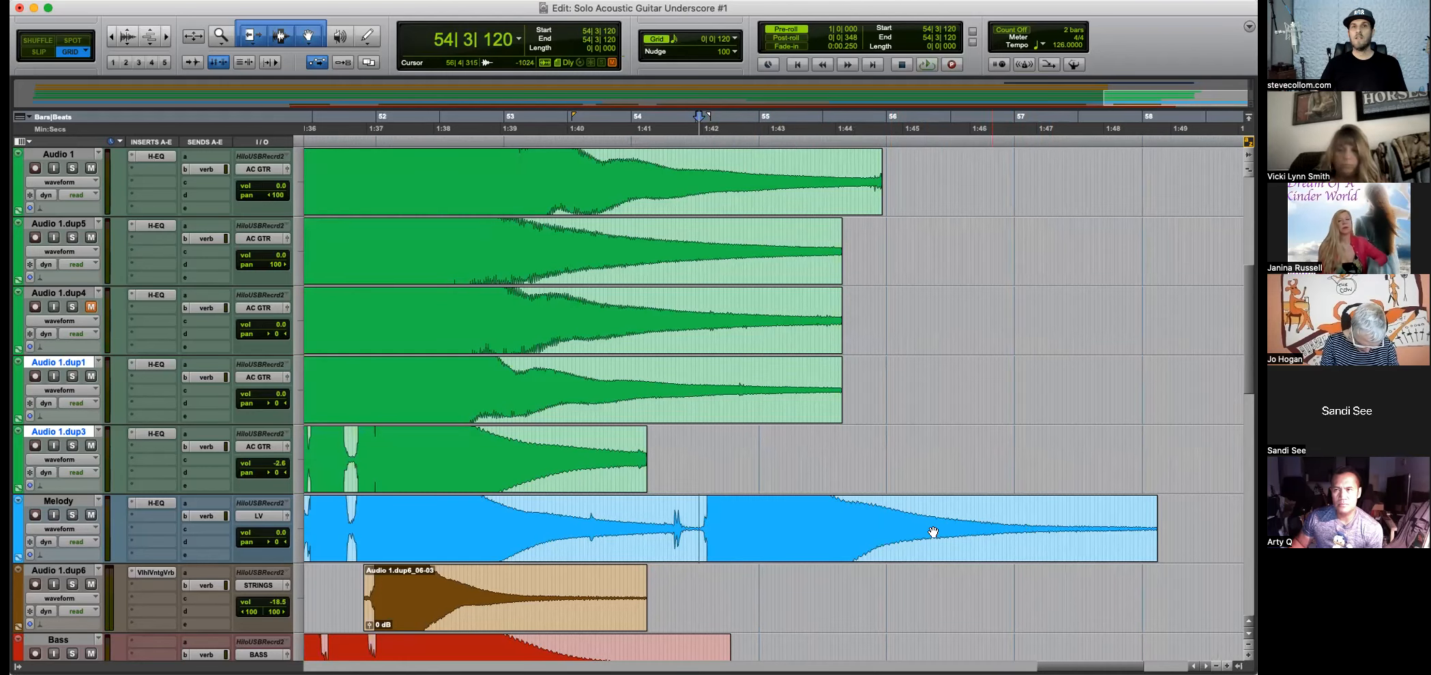
Examine the small blip in the Melody clip's decay, selecting it from 53|3|600 to 53|3|840, and place the edit cursor at 54|3|240.
key(super+bracketright)
key(super+bracketright)
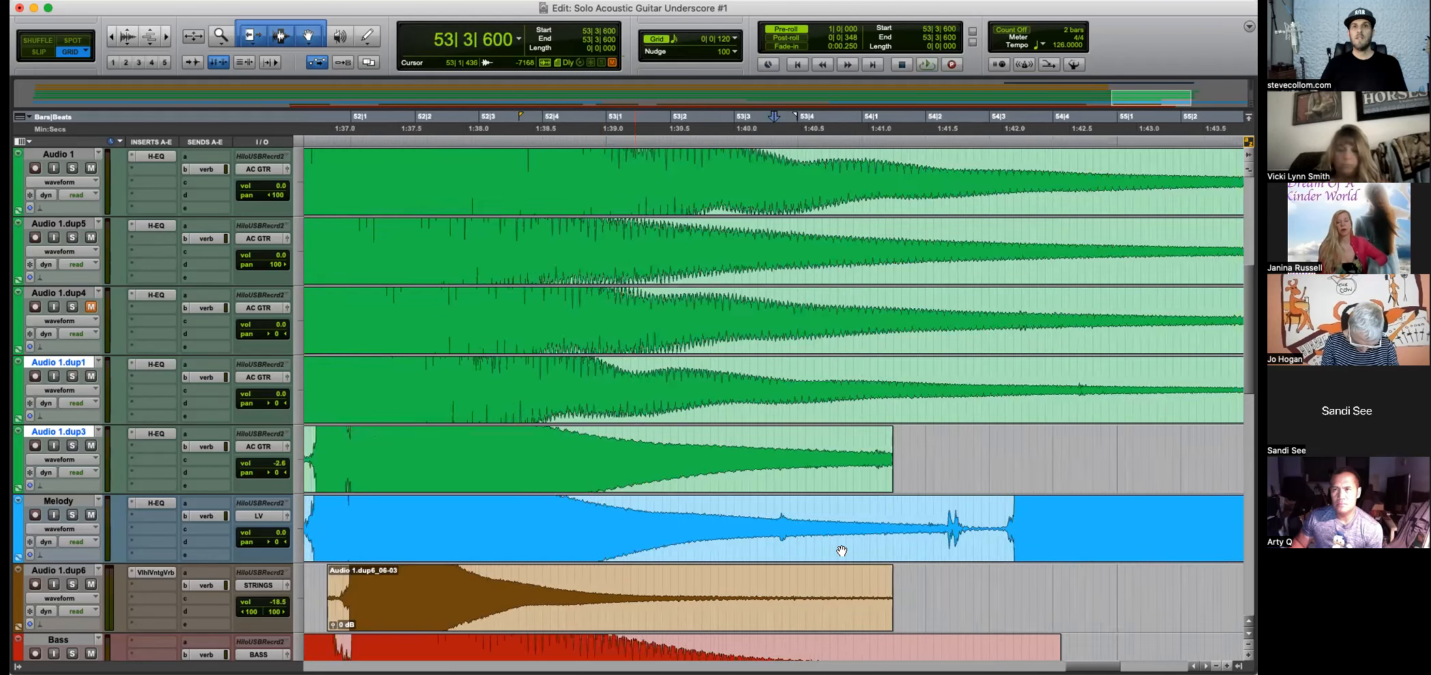
drag(773, 523, 806, 526)
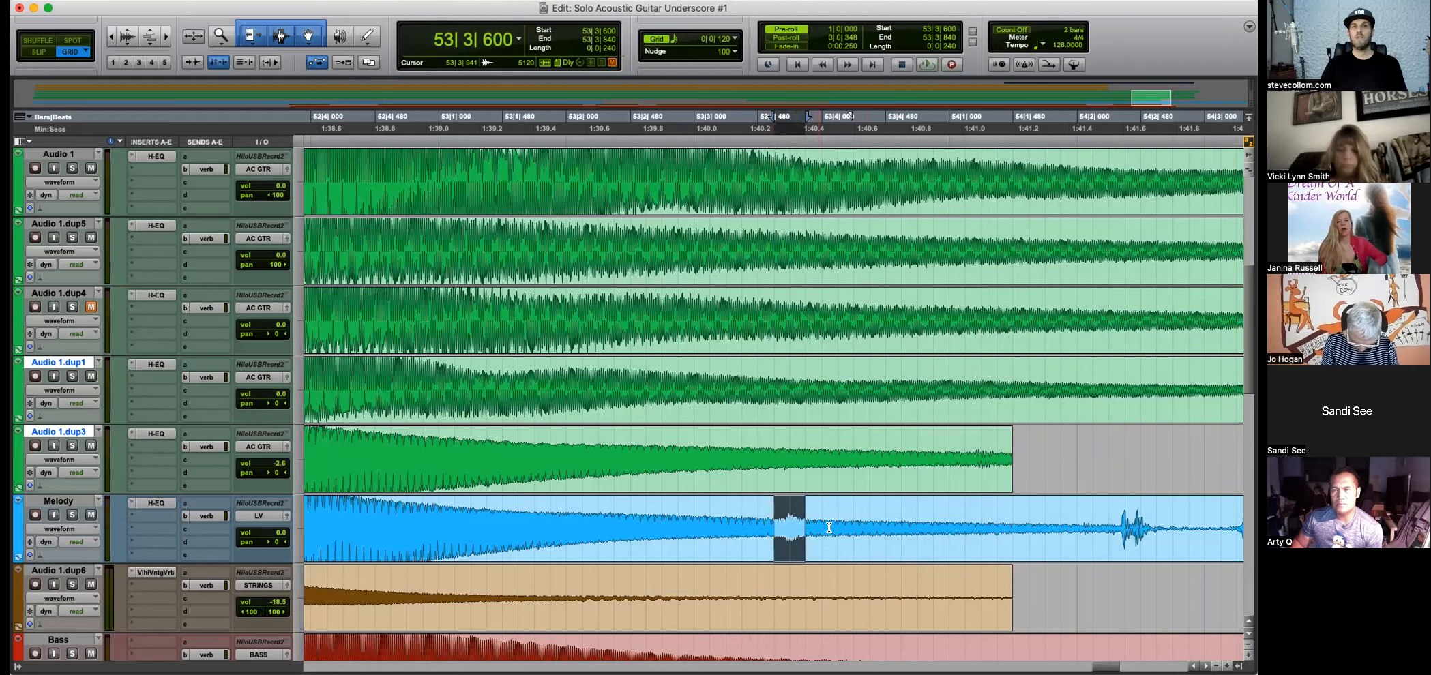
key(super+bracketleft)
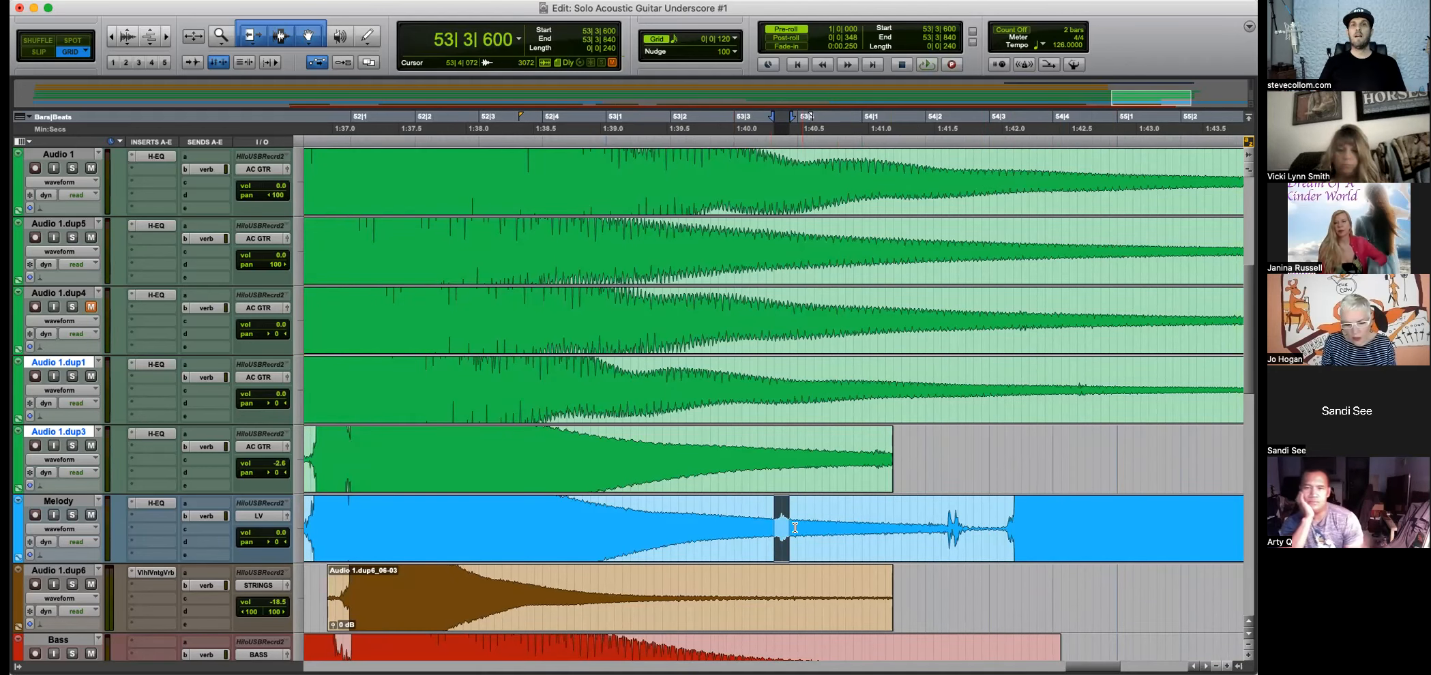
key(super+bracketleft)
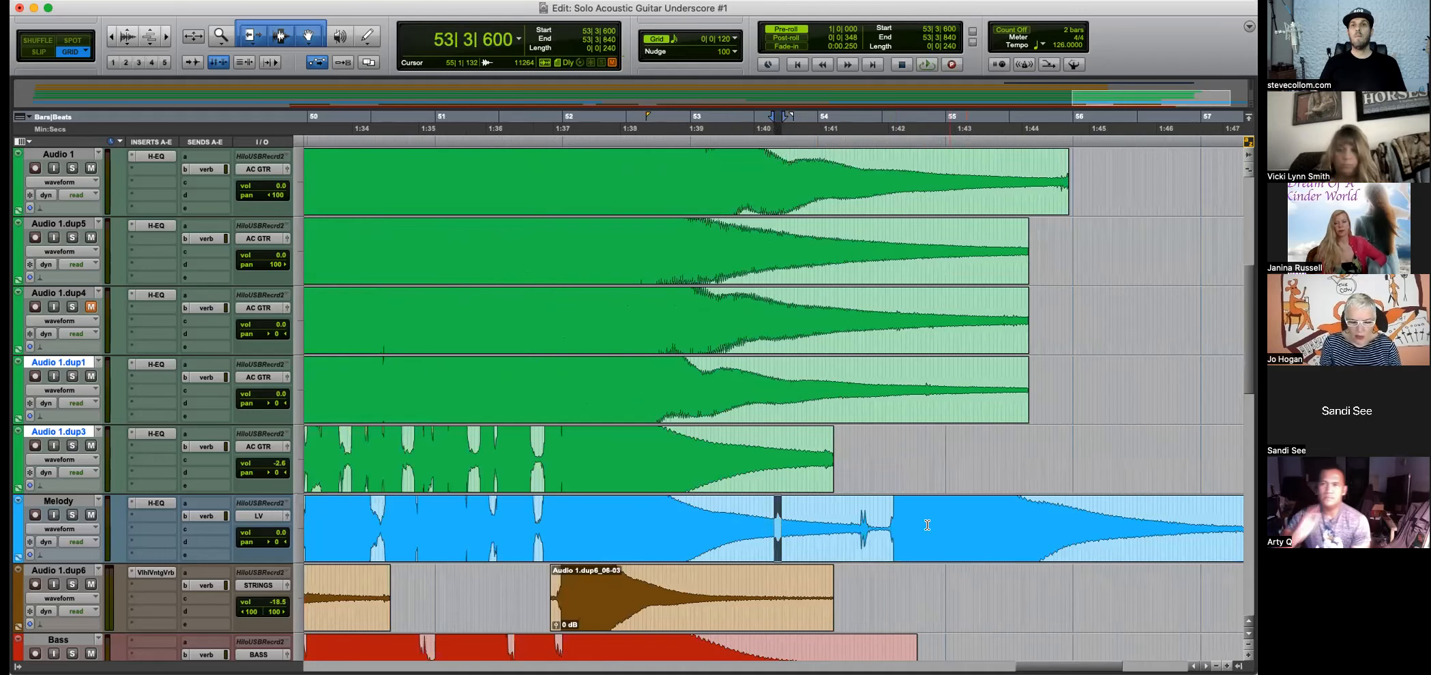
click(886, 521)
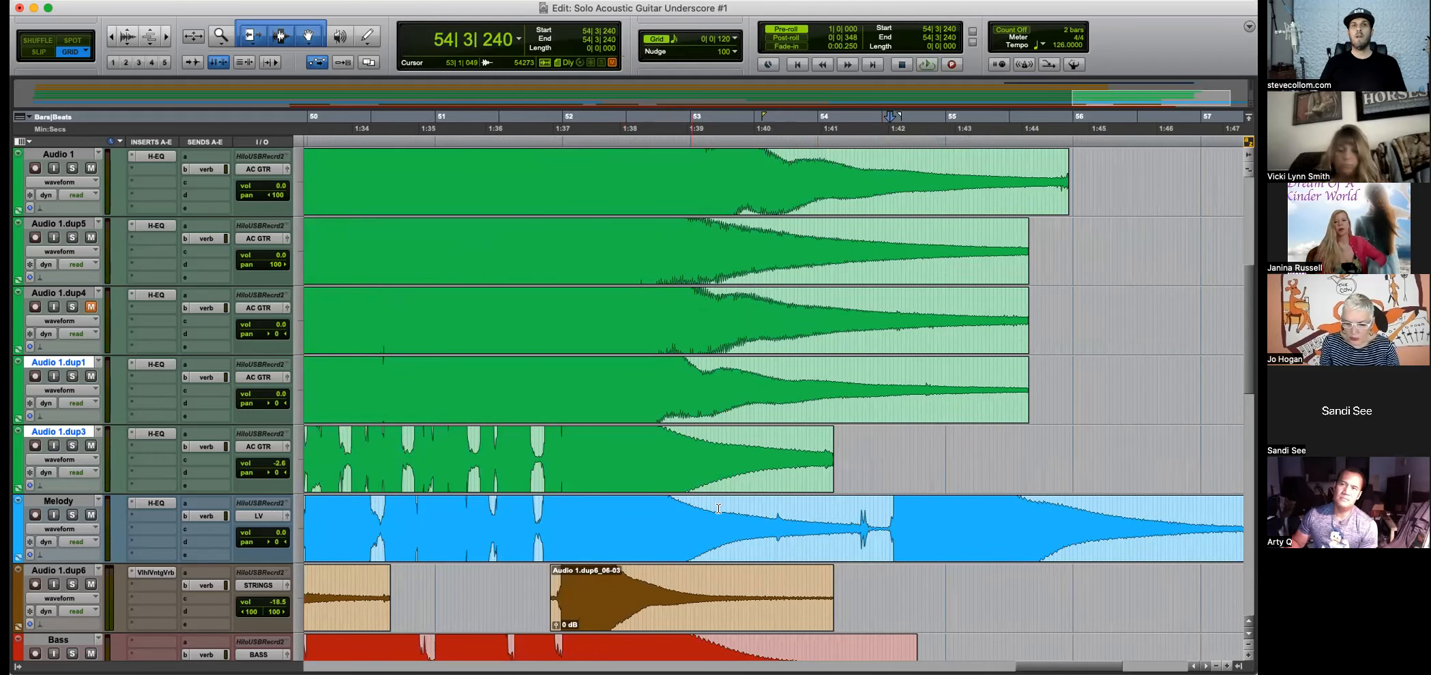
Solo the Melody track and audition its ending from 53|2|600, stopping playback after bar 54.
click(71, 515)
key(super+bracketright)
key(space)
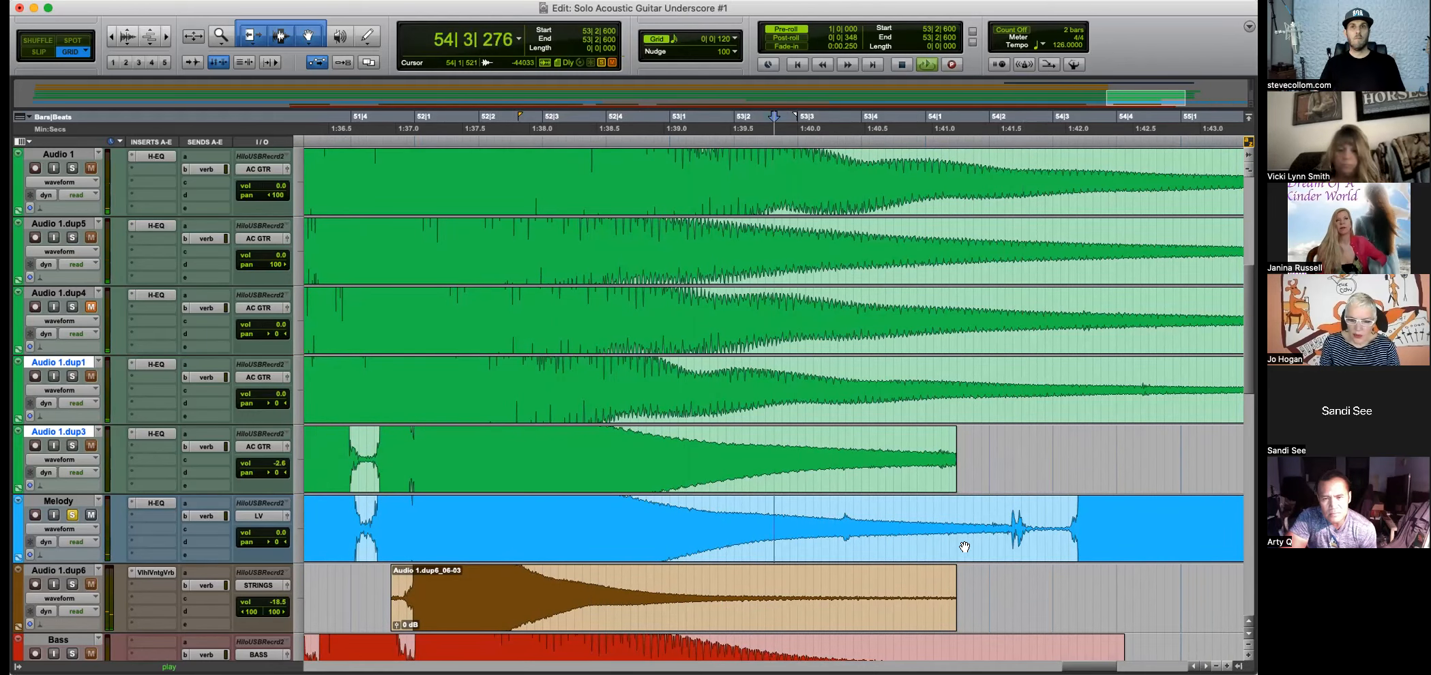
key(space)
Move the Melody track's final note section from about 54|3|360 back to start at 51|4|840.
key(super+bracketleft)
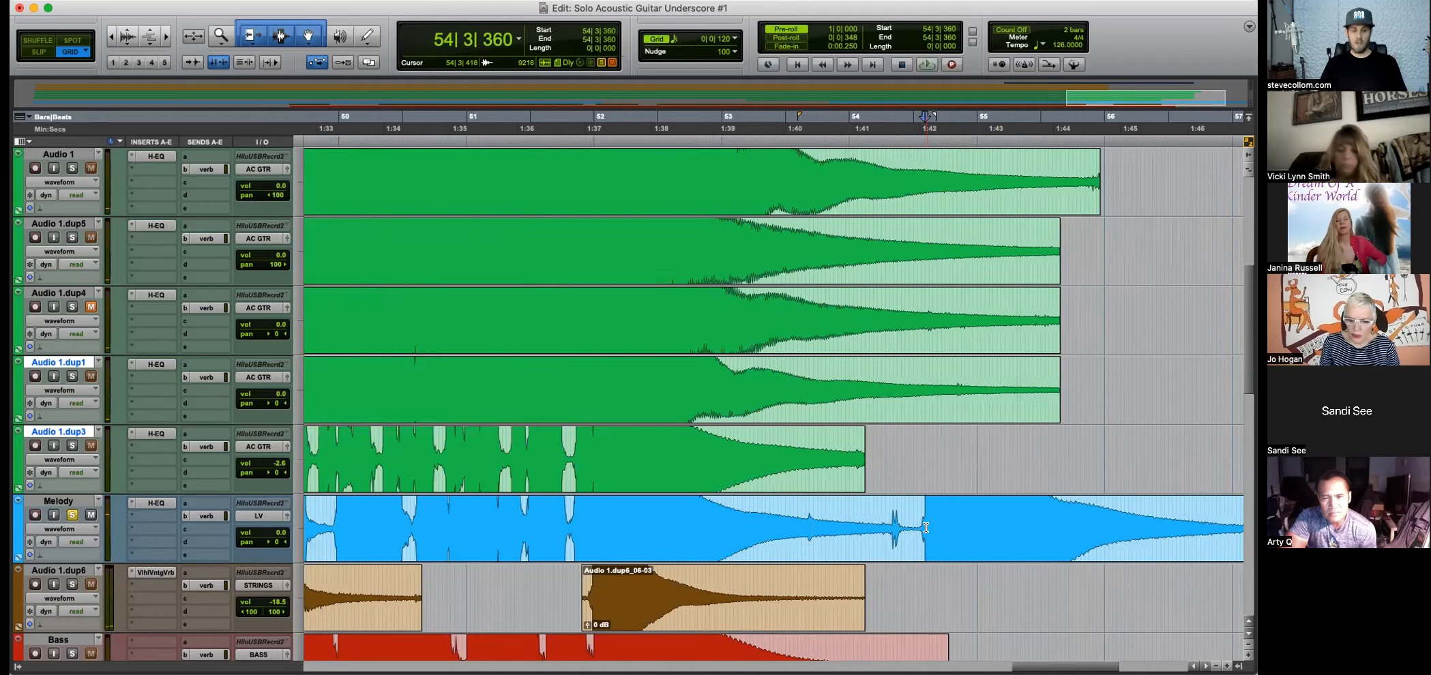
key(super+alt+bracketleft)
key(super+alt+bracketleft)
key(super+alt+bracketleft)
drag(952, 543, 638, 531)
key(super+bracketright)
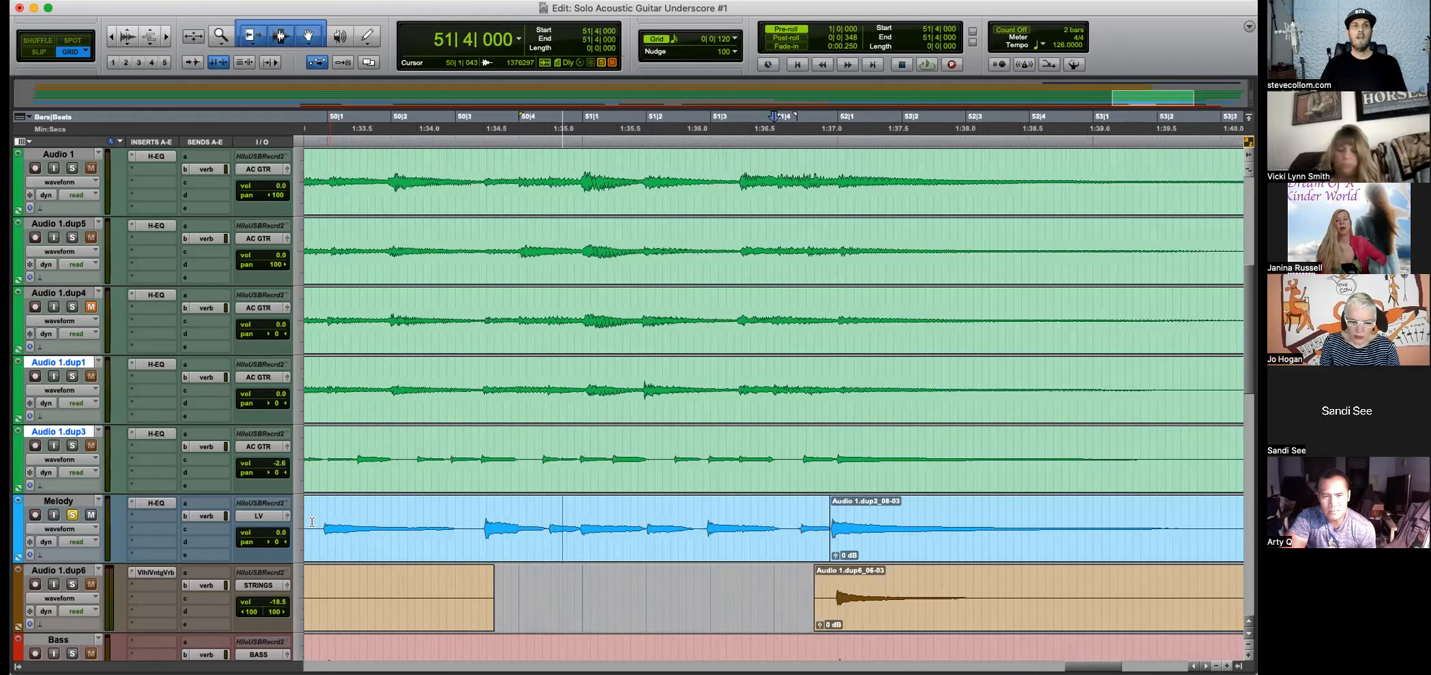
Fade out the moved Melody clip from 54|1|240 to its end at 55|3|000.
key(super+alt+bracketright)
key(super+alt+bracketright)
key(super+alt+bracketright)
key(super+alt+bracketright)
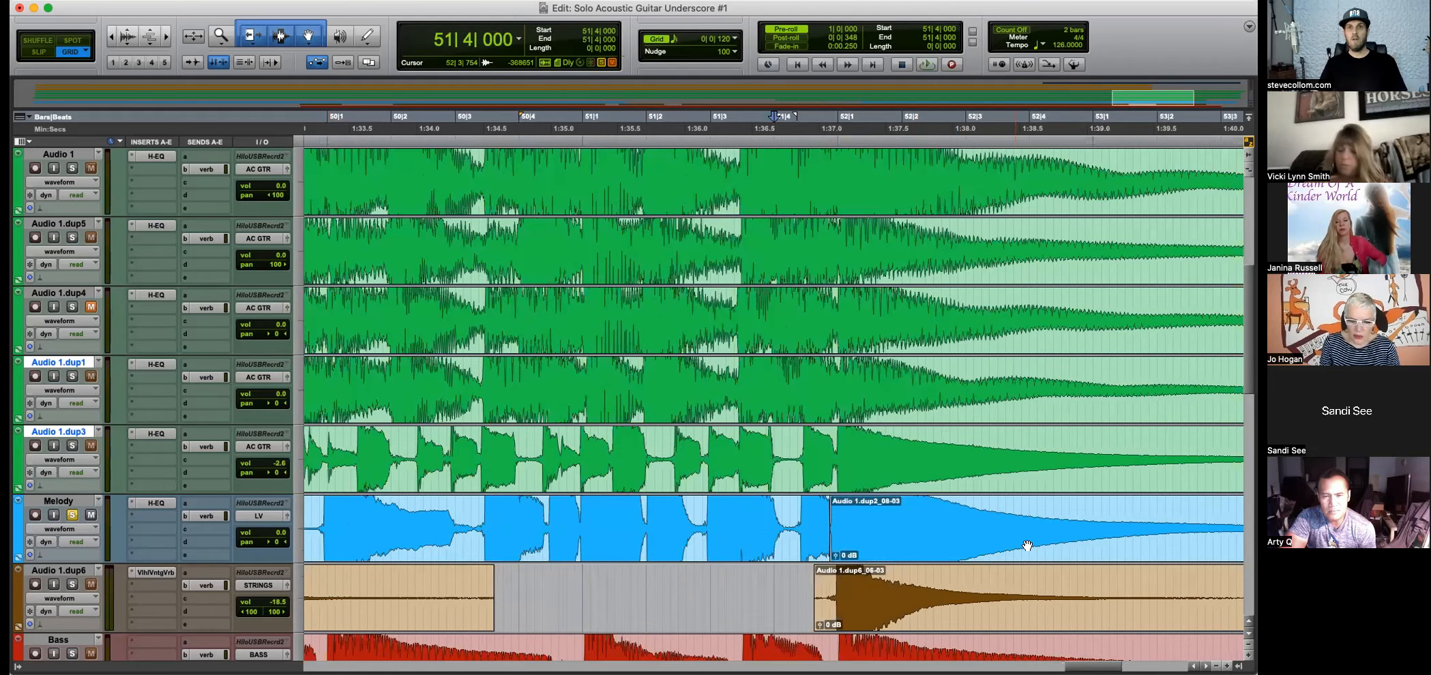
key(super+bracketleft)
key(super+bracketleft)
click(935, 525)
key(super+bracketright)
key(super+bracketright)
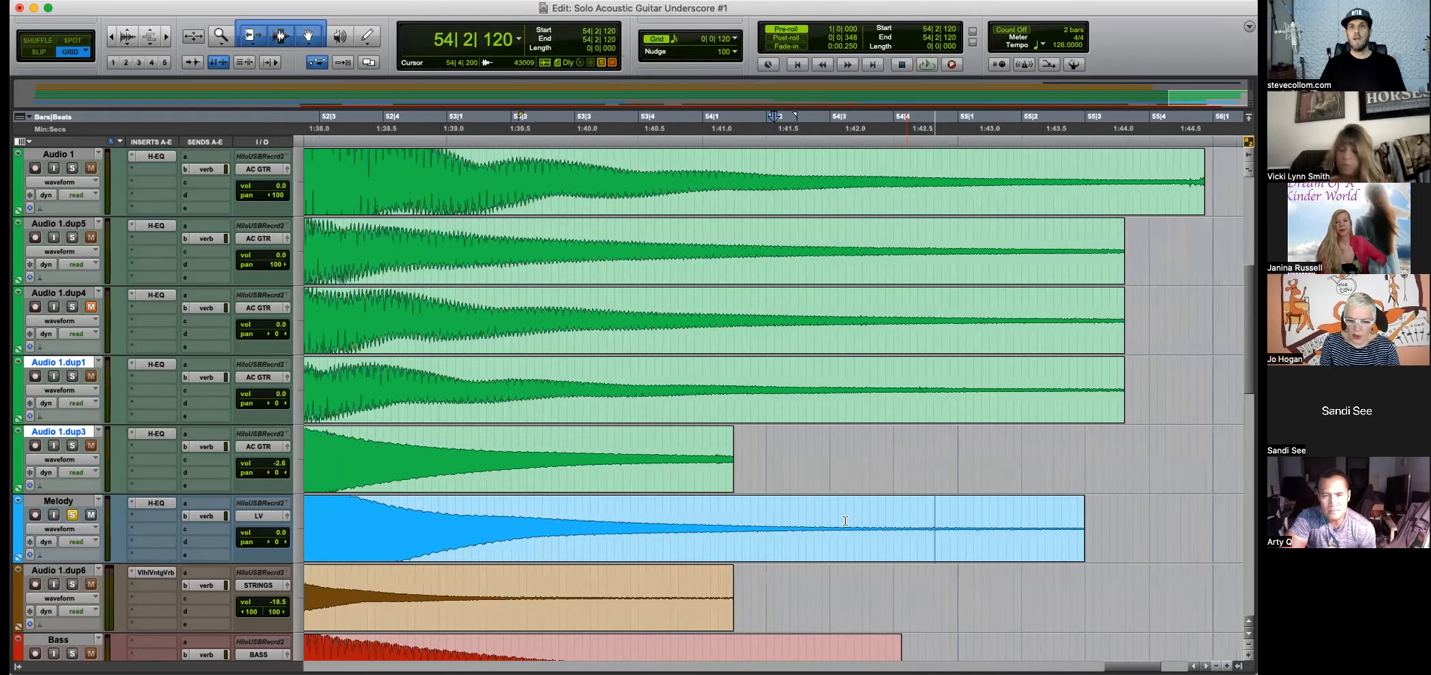
key(super+bracketleft)
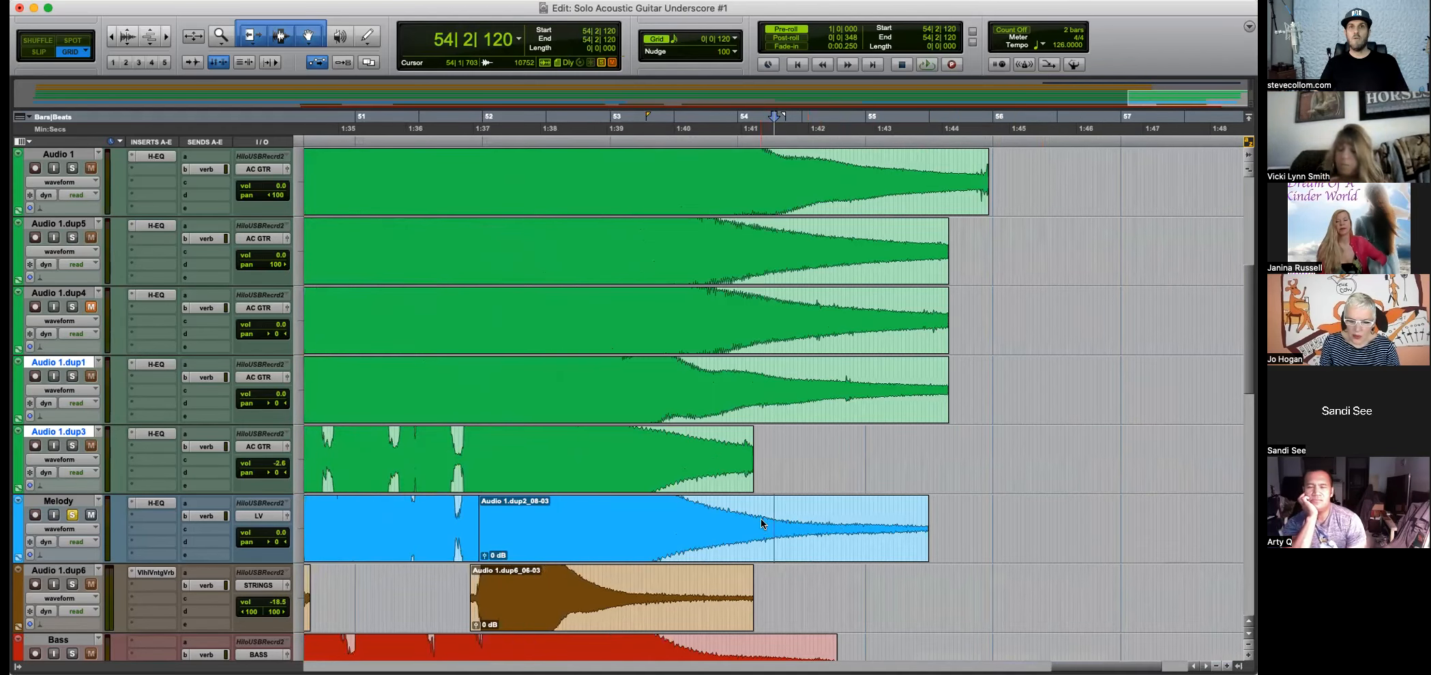
drag(924, 501, 745, 516)
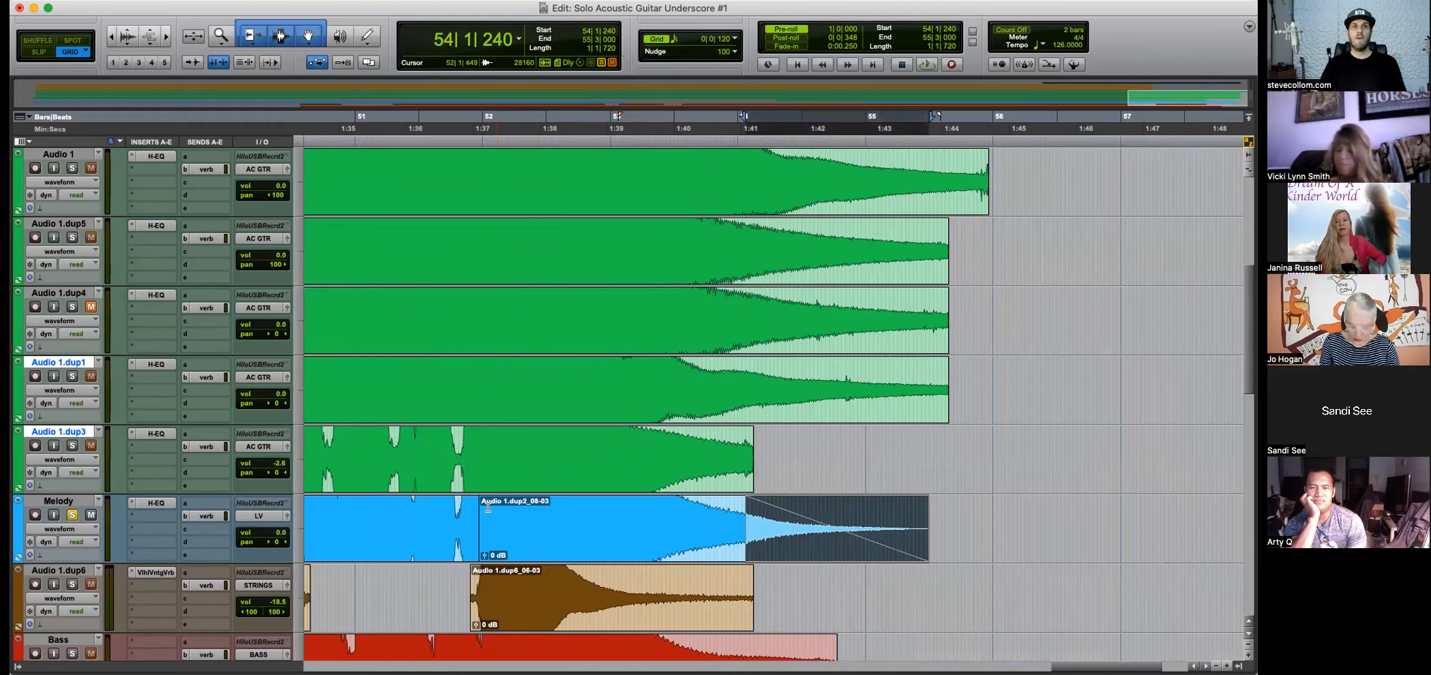
Try moving the Melody track's closing clip to start at 52|1|000, and undo the move.
click(455, 513)
key(super+alt+bracketleft)
key(super+alt+bracketleft)
key(super+alt+bracketleft)
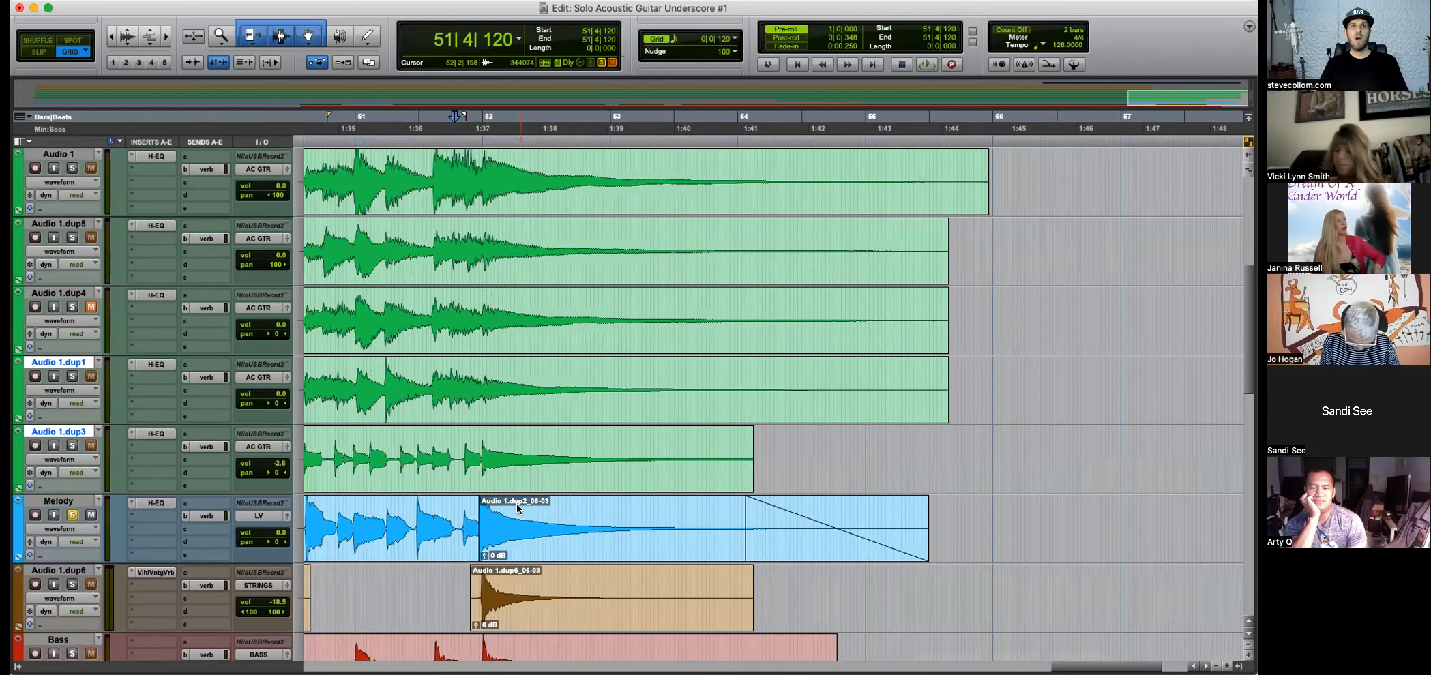
key(Tab)
key(super+bracketright)
key(super+bracketright)
key(super+bracketright)
key(super+bracketright)
drag(781, 539, 834, 539)
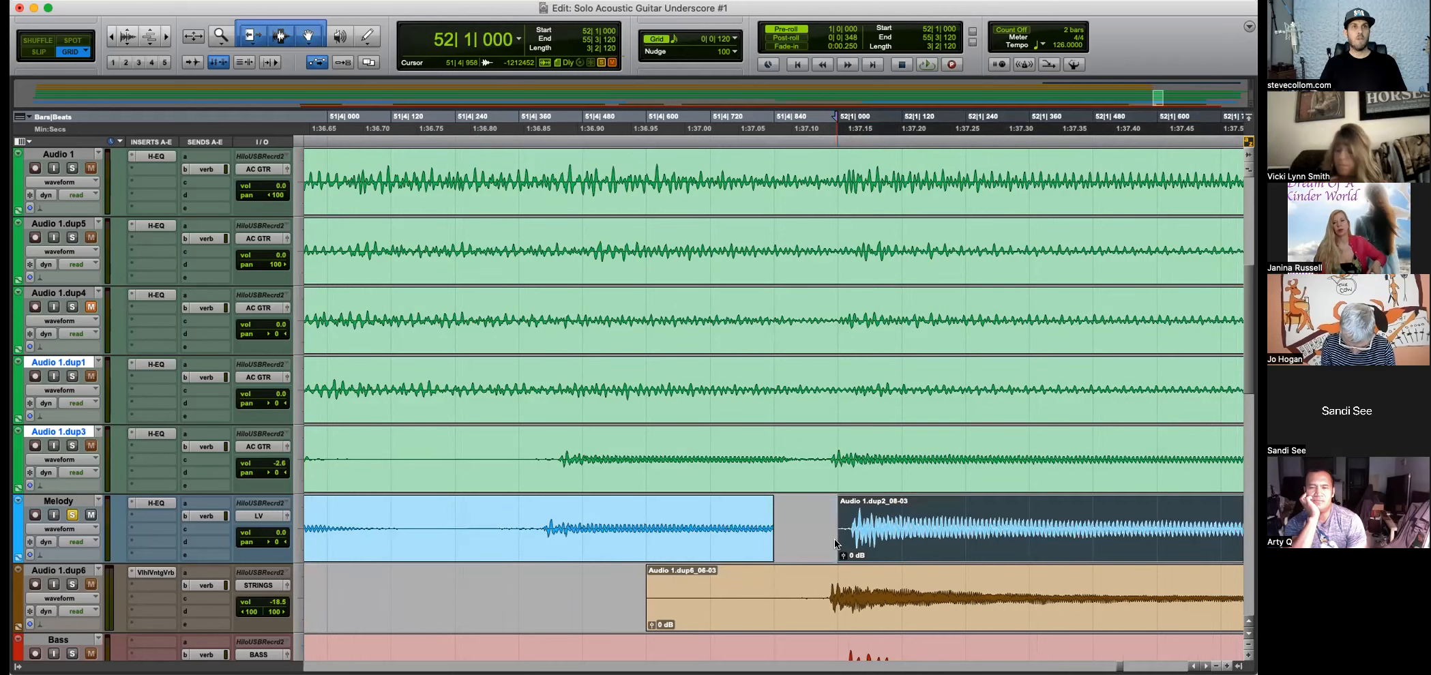
key(super+z)
In Slip mode, shift the closing Melody clip slightly later to align with the bar 52 attack, and crossfade its seam from 51|4|887 to 51|4|949.
key(F1)
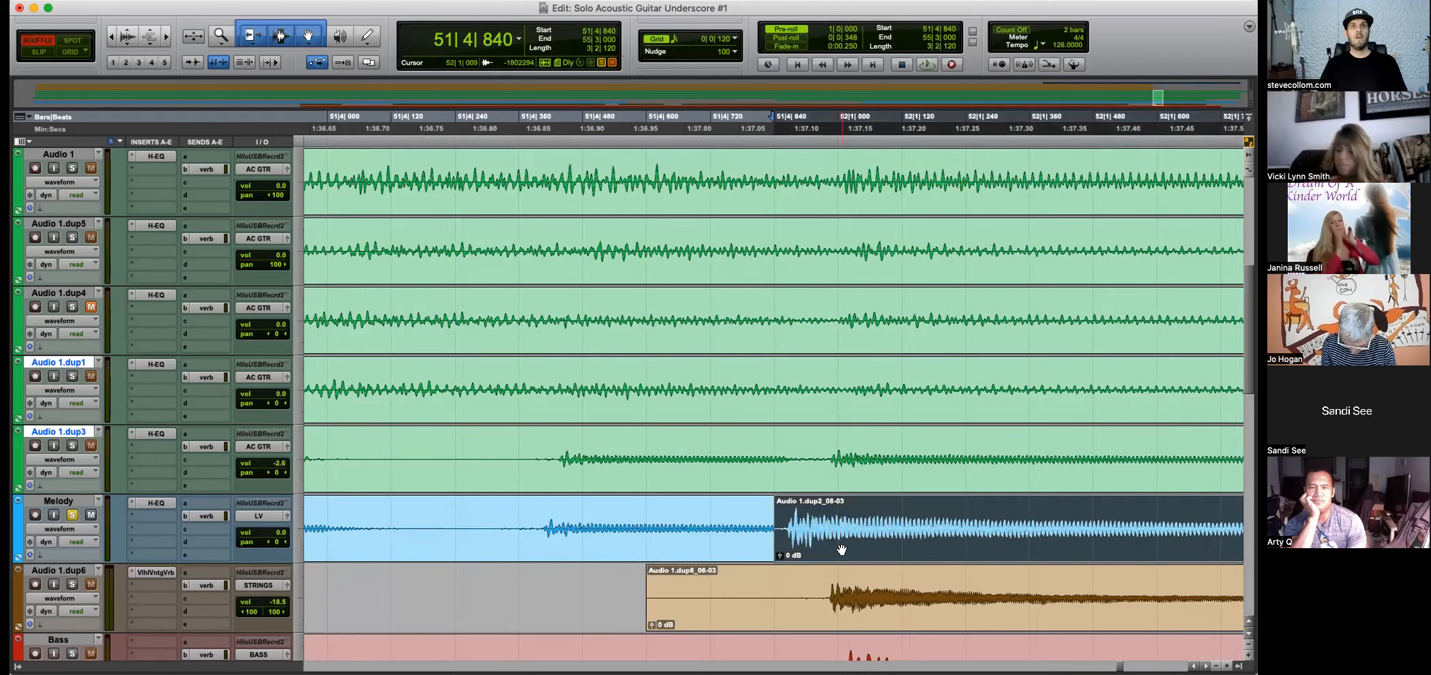
drag(775, 539, 901, 525)
drag(815, 526, 801, 554)
click(892, 547)
key(r)
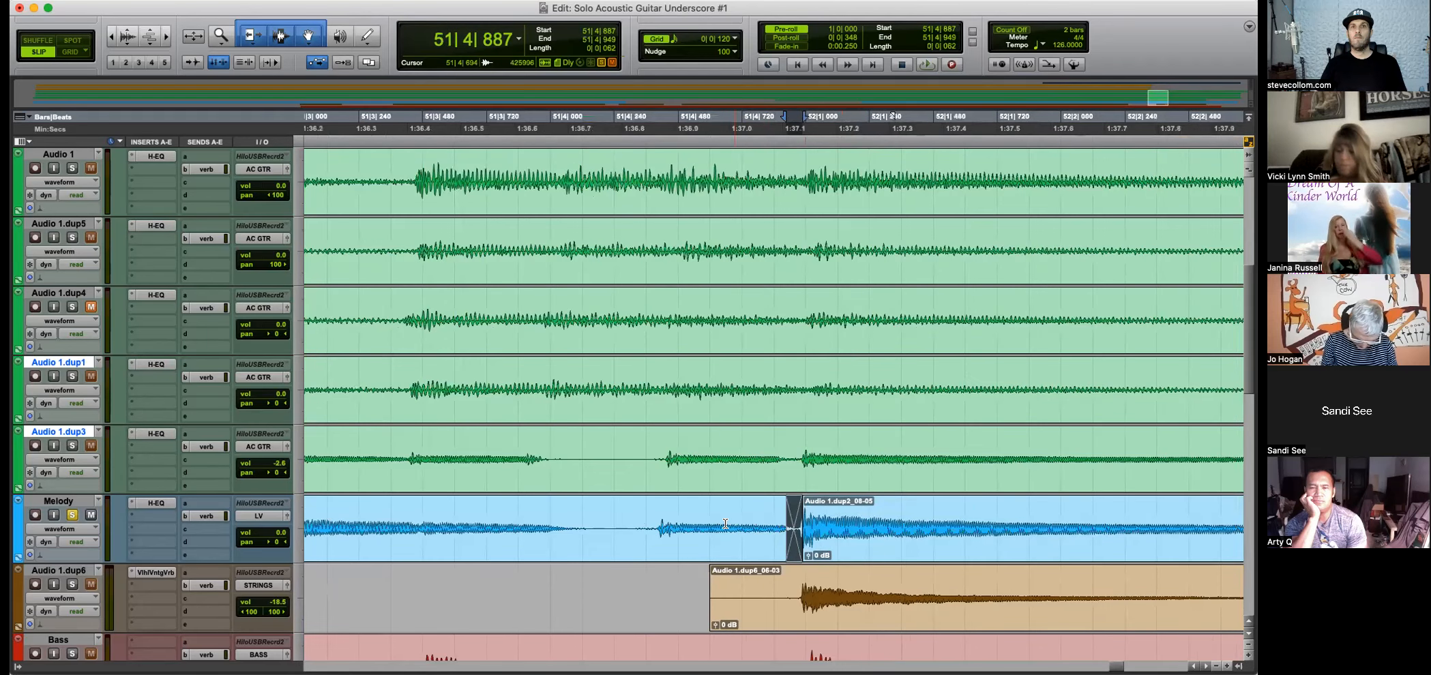
Play the soloed Melody track with pre-roll into 51|4|570 to check the crossfaded ending.
click(700, 512)
key(space)
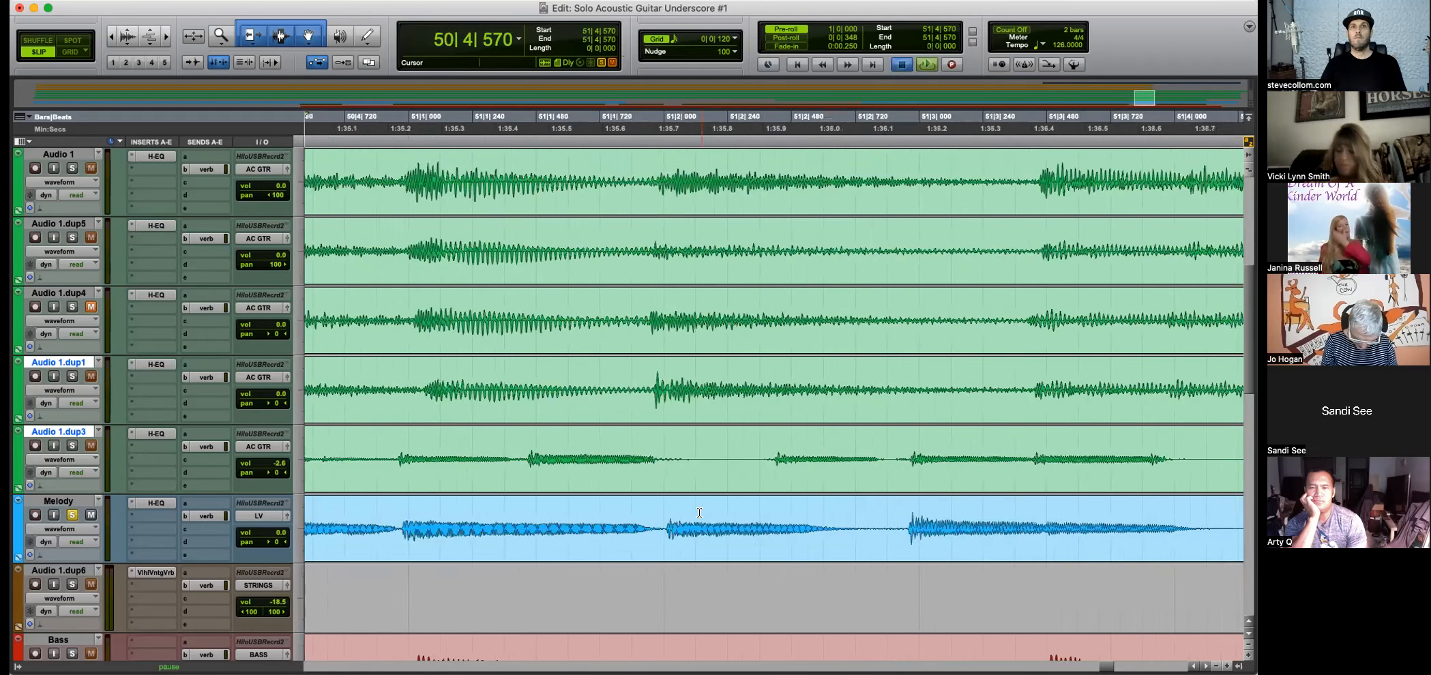
key(r)
key(r)
key(r)
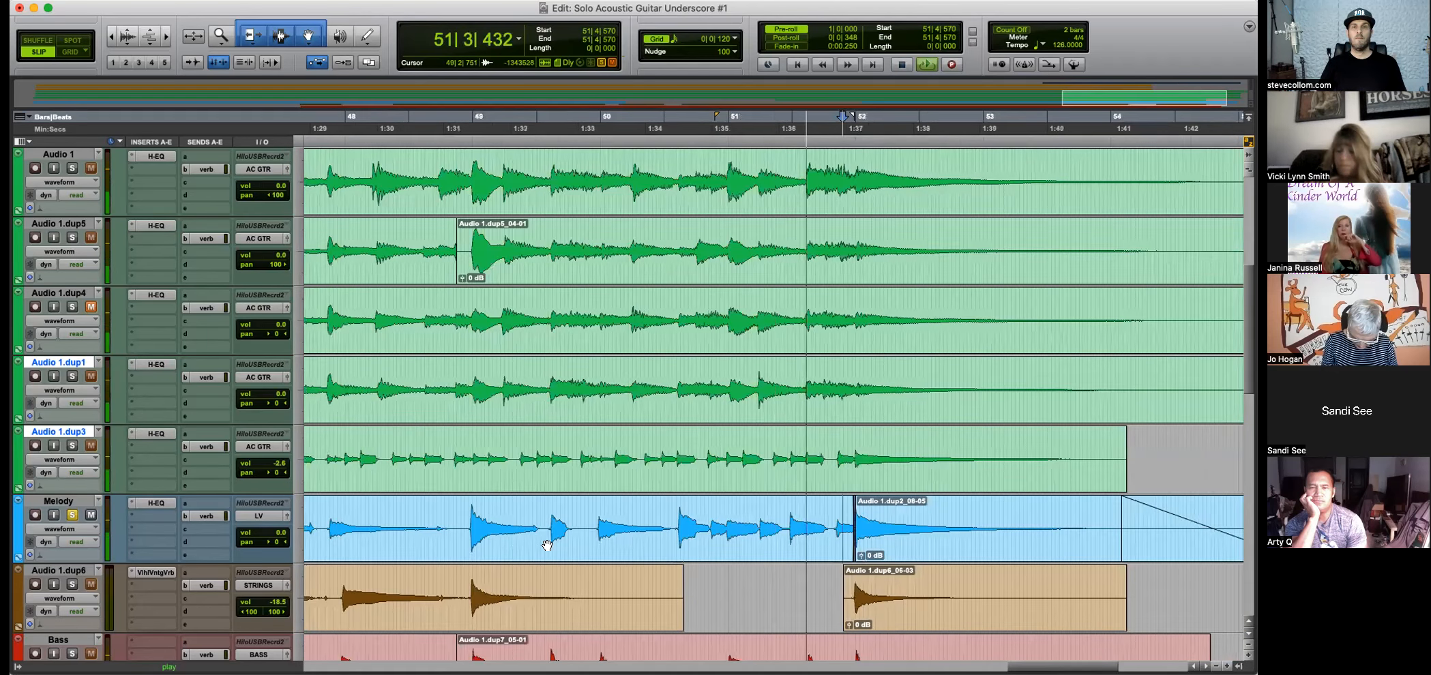
key(r)
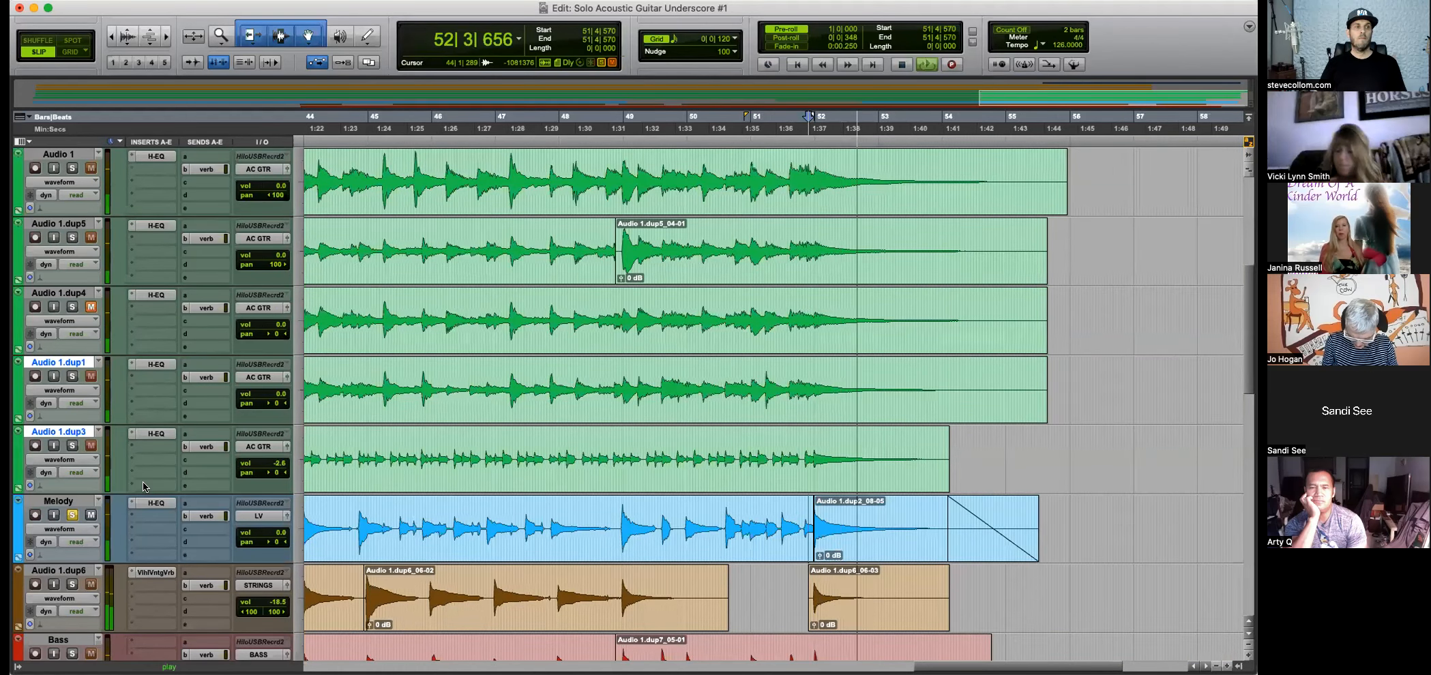
Clear the Melody track's solo, mute the track and stop playback.
click(70, 516)
click(91, 515)
key(space)
Return to the session start and examine how the drum and guitar clips line up around bar 2.
key(r)
key(r)
scroll(399, 501, up, 5)
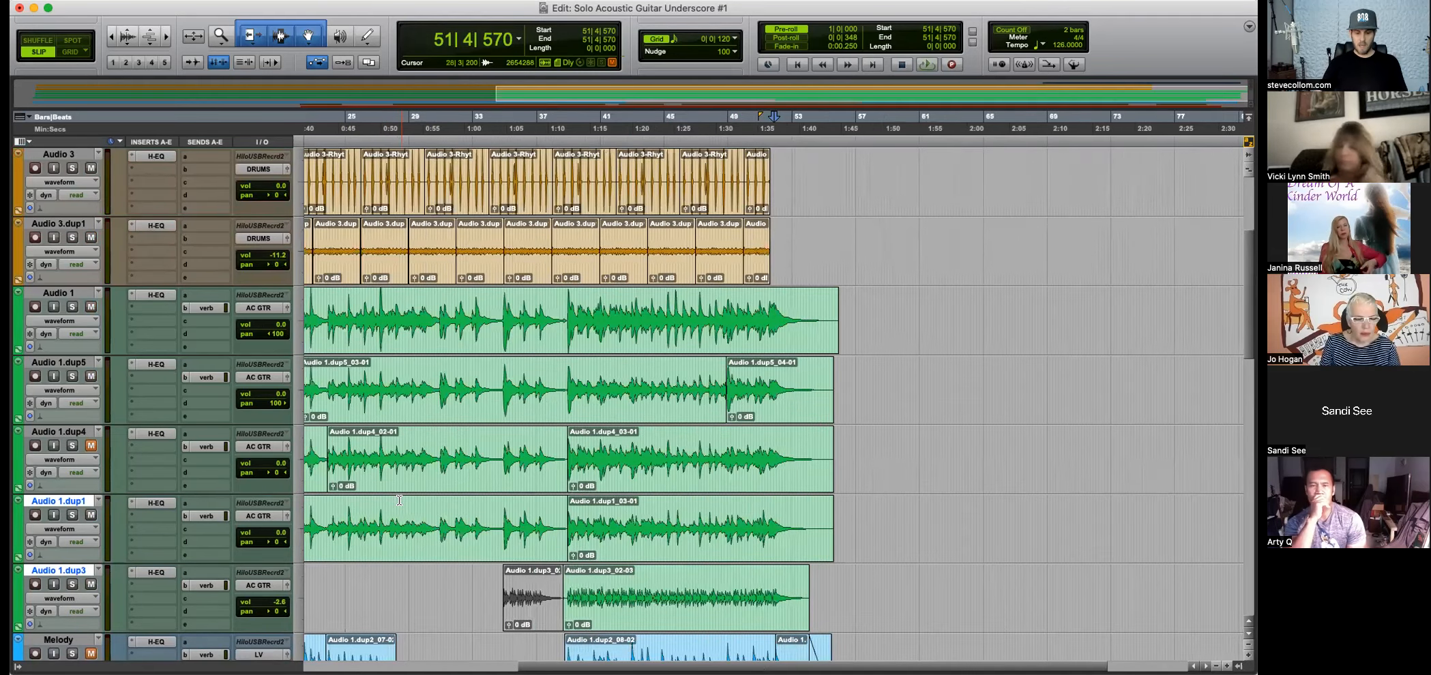
key(Return)
key(t)
key(t)
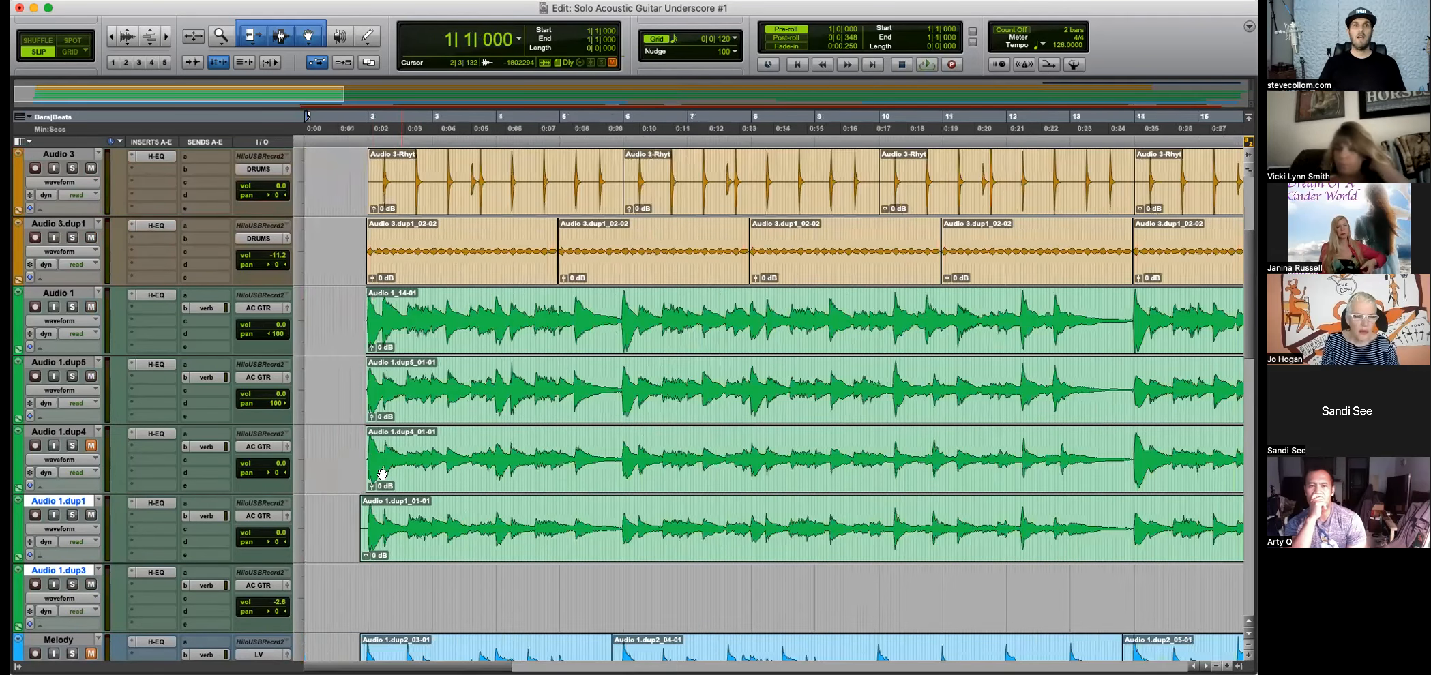
click(356, 445)
key(t)
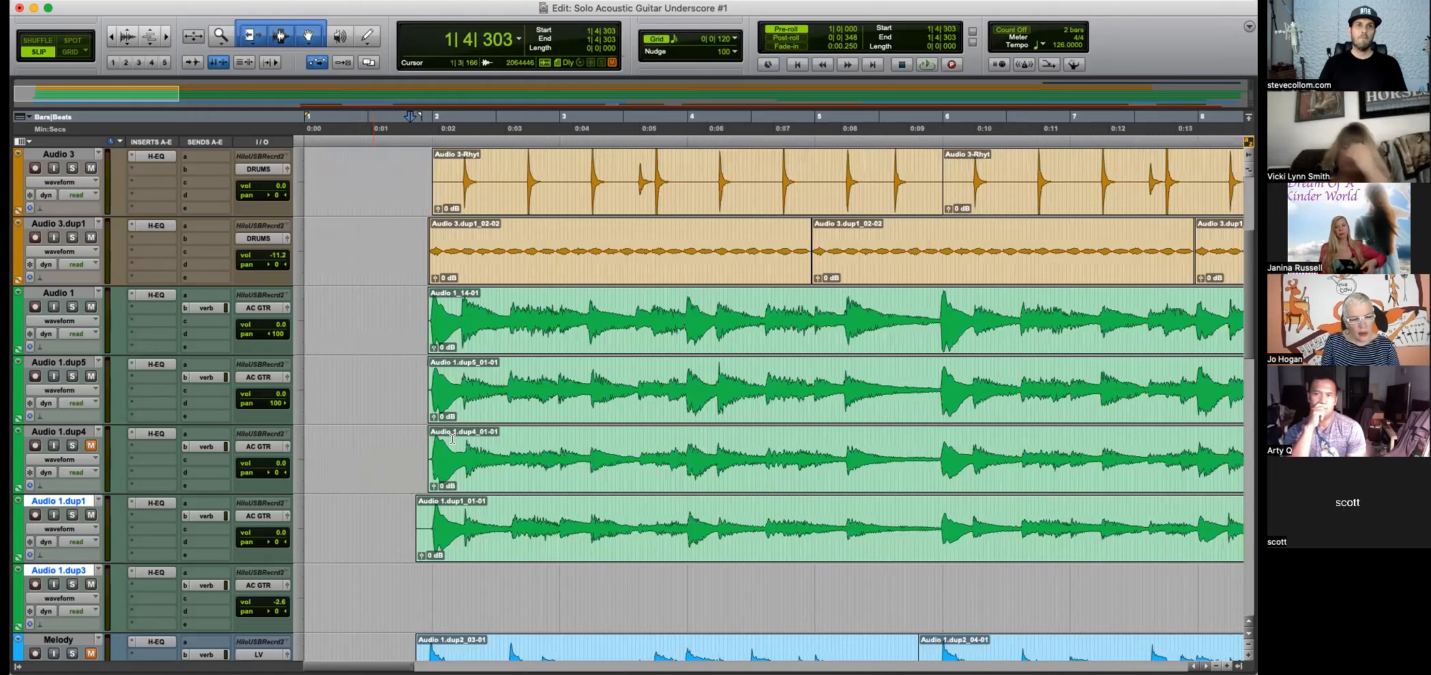
Mute the first four clips on the Audio 3.dup1 track.
scroll(418, 361, up, 4)
key(r)
key(r)
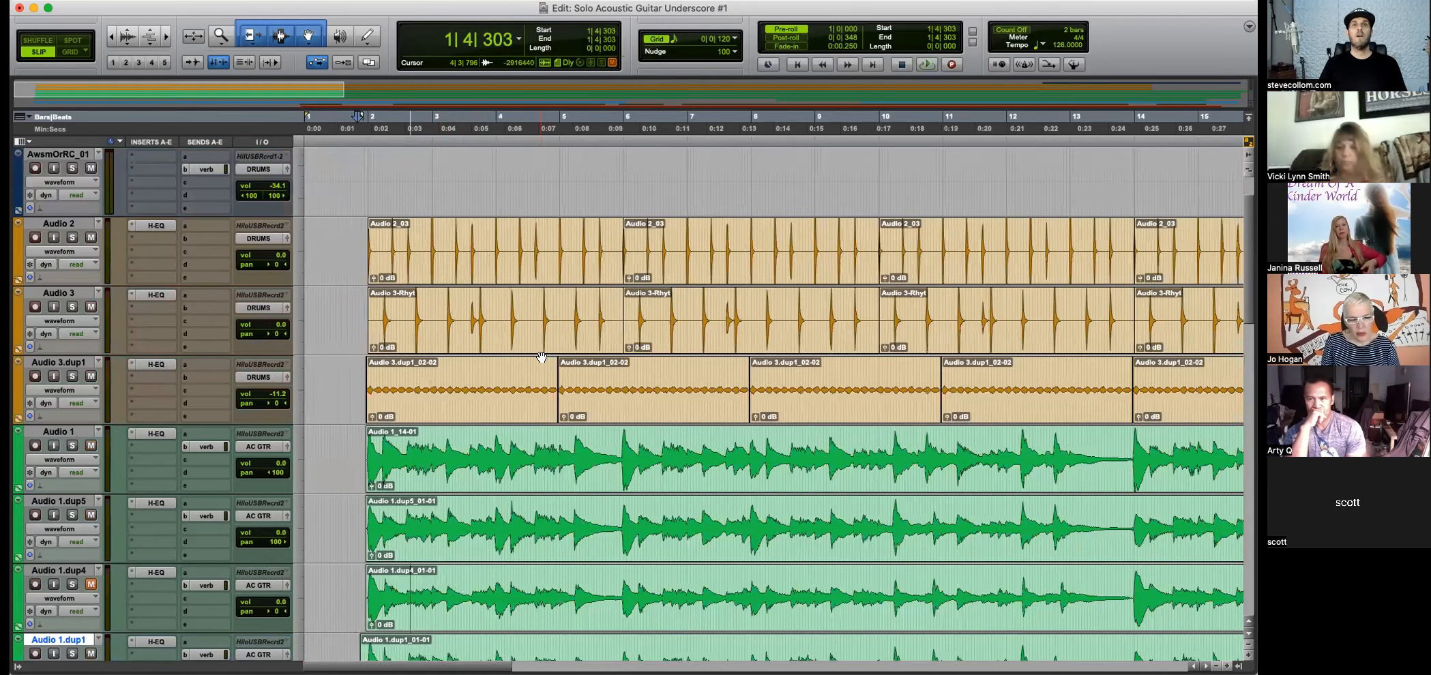
click(395, 404)
key(super+m)
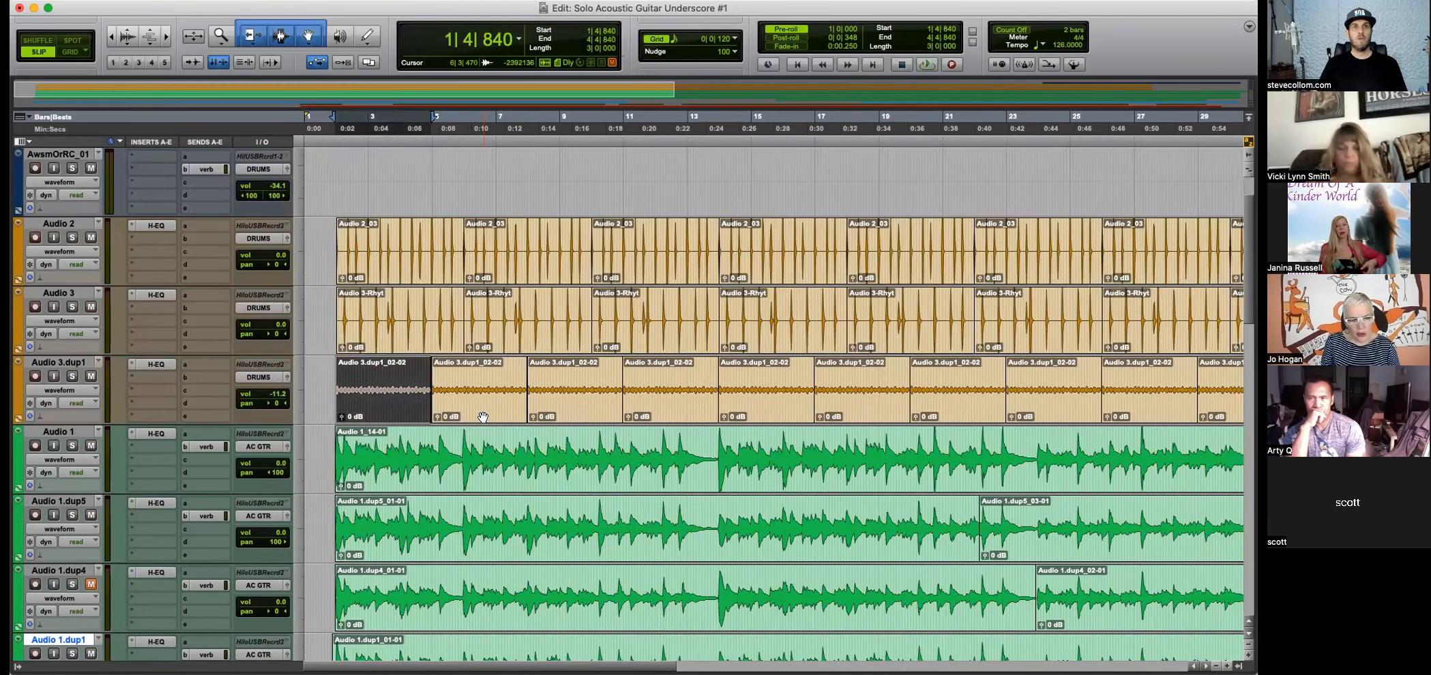
click(480, 413)
key(super+m)
click(580, 411)
key(super+m)
click(677, 410)
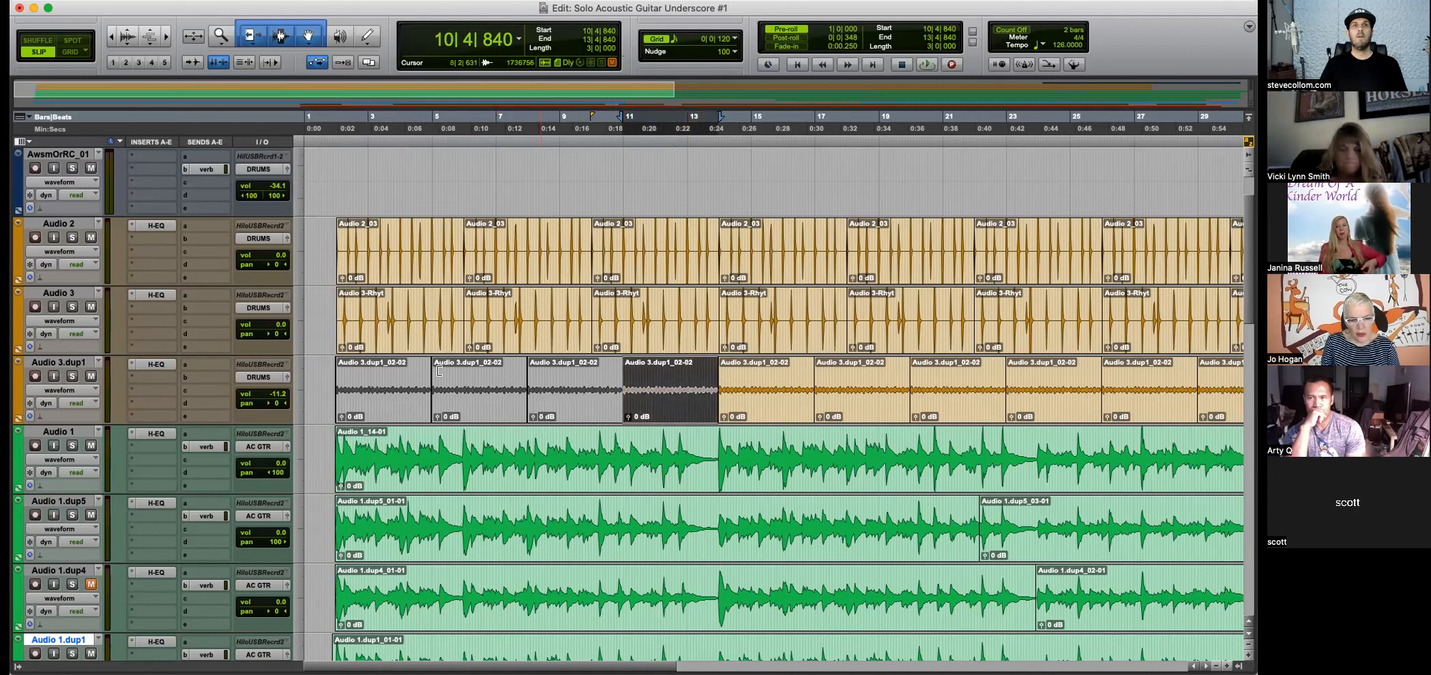
key(super+m)
Start playback from 1|3|746 and mute the first two clips on both the Audio 3 and Audio 2 tracks.
click(325, 268)
key(space)
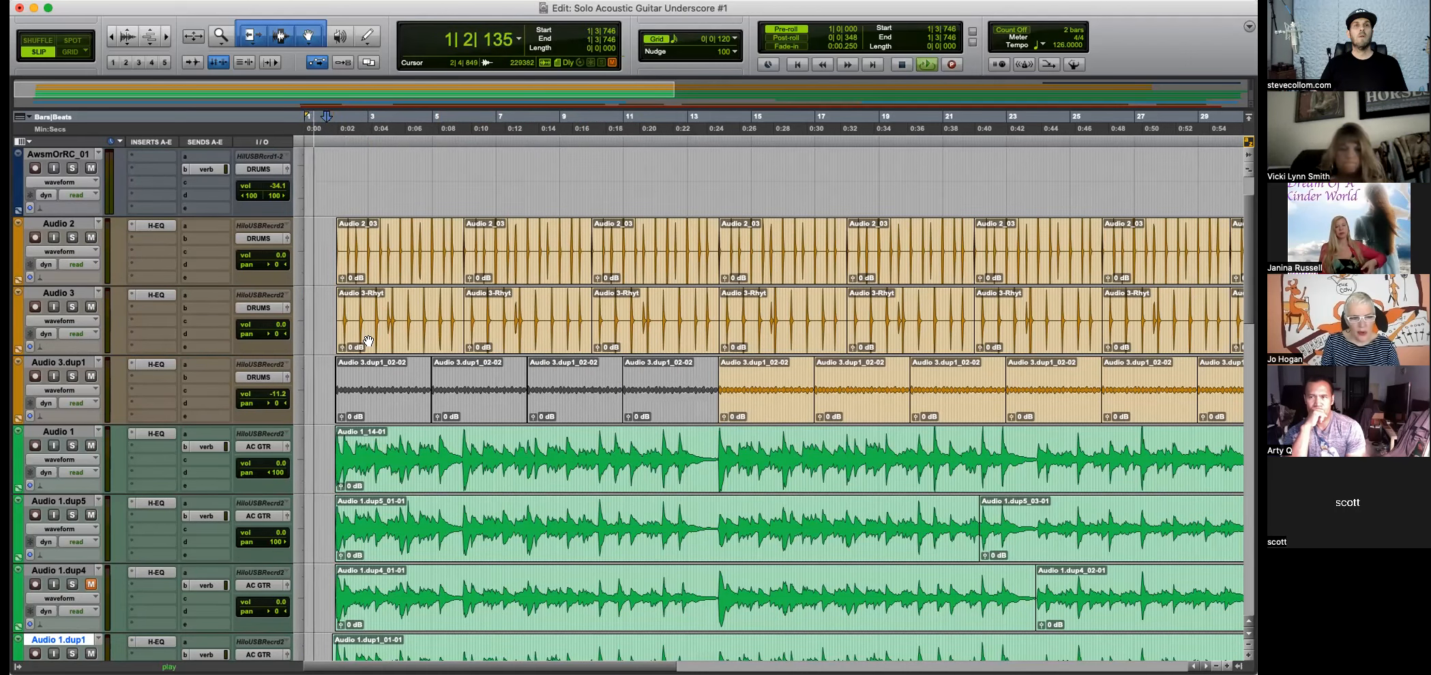
click(406, 340)
key(super+m)
click(417, 266)
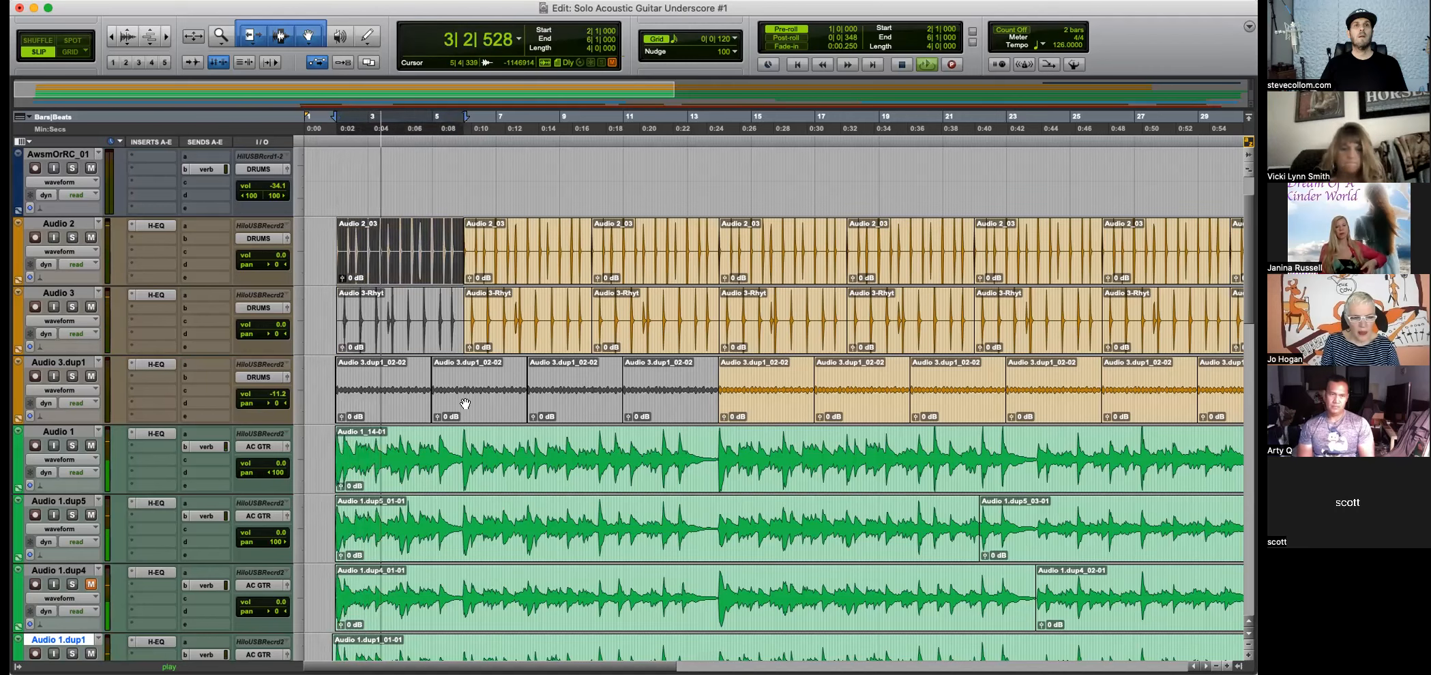
click(517, 327)
key(super+m)
click(521, 276)
key(super+m)
Unmute the second clip on the Audio 3.dup1 track and stop playback.
click(480, 409)
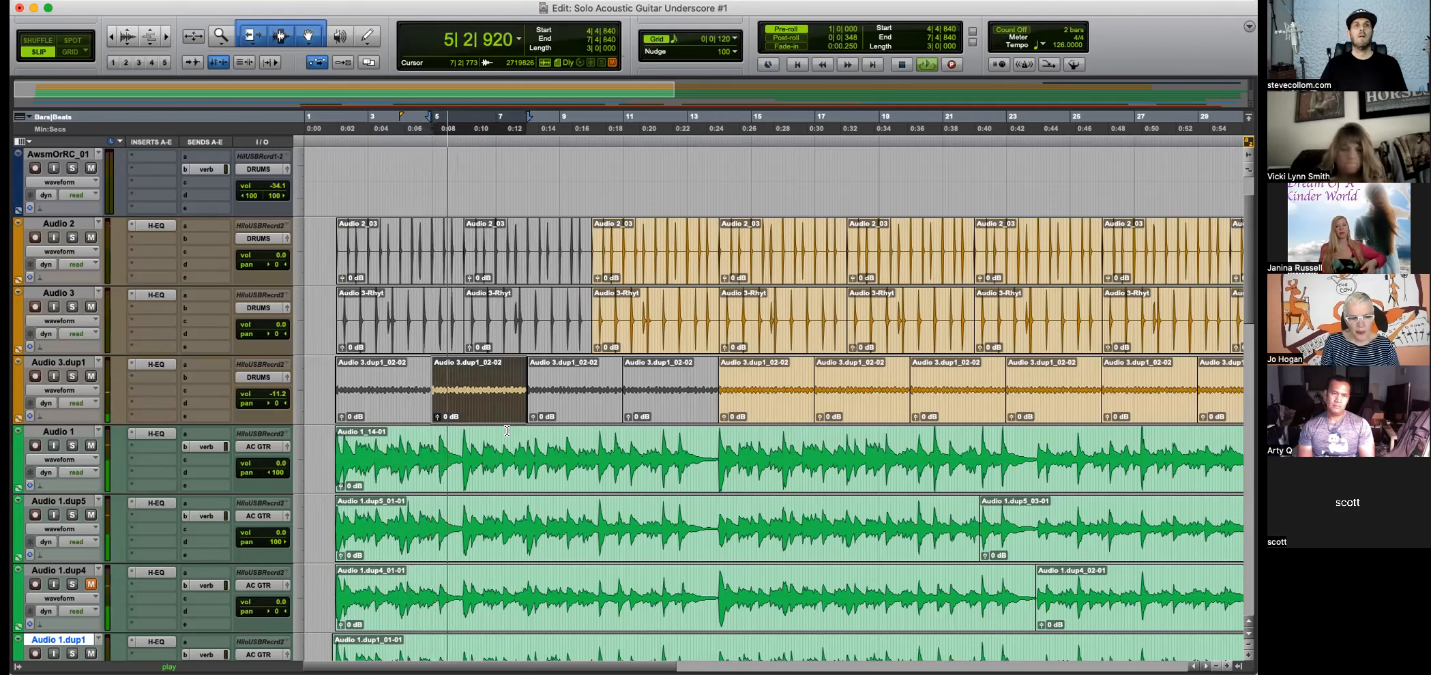
key(space)
click(479, 405)
Move the unmuted Audio 3.dup1 clip later in Grid mode so it starts at 6|1|000.
key(super+bracketright)
key(super+bracketright)
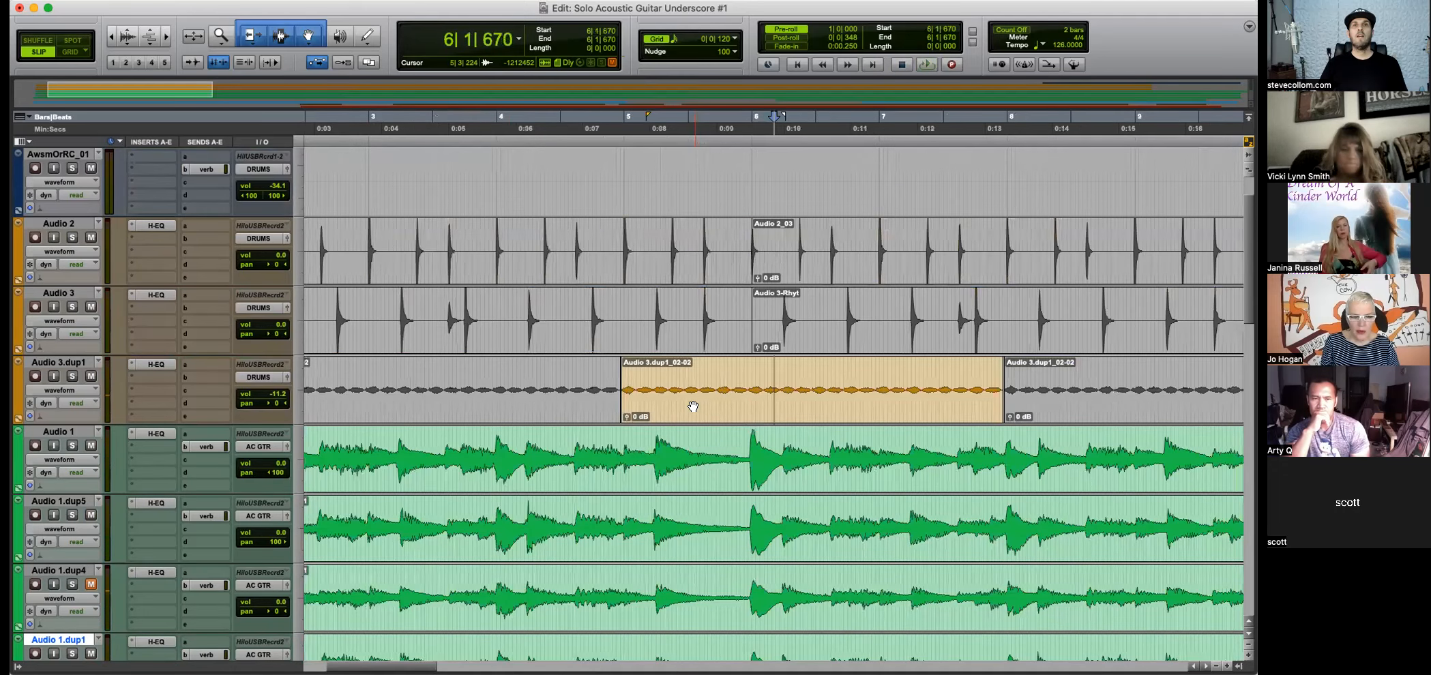
drag(675, 409, 805, 406)
key(super+bracketright)
key(super+bracketright)
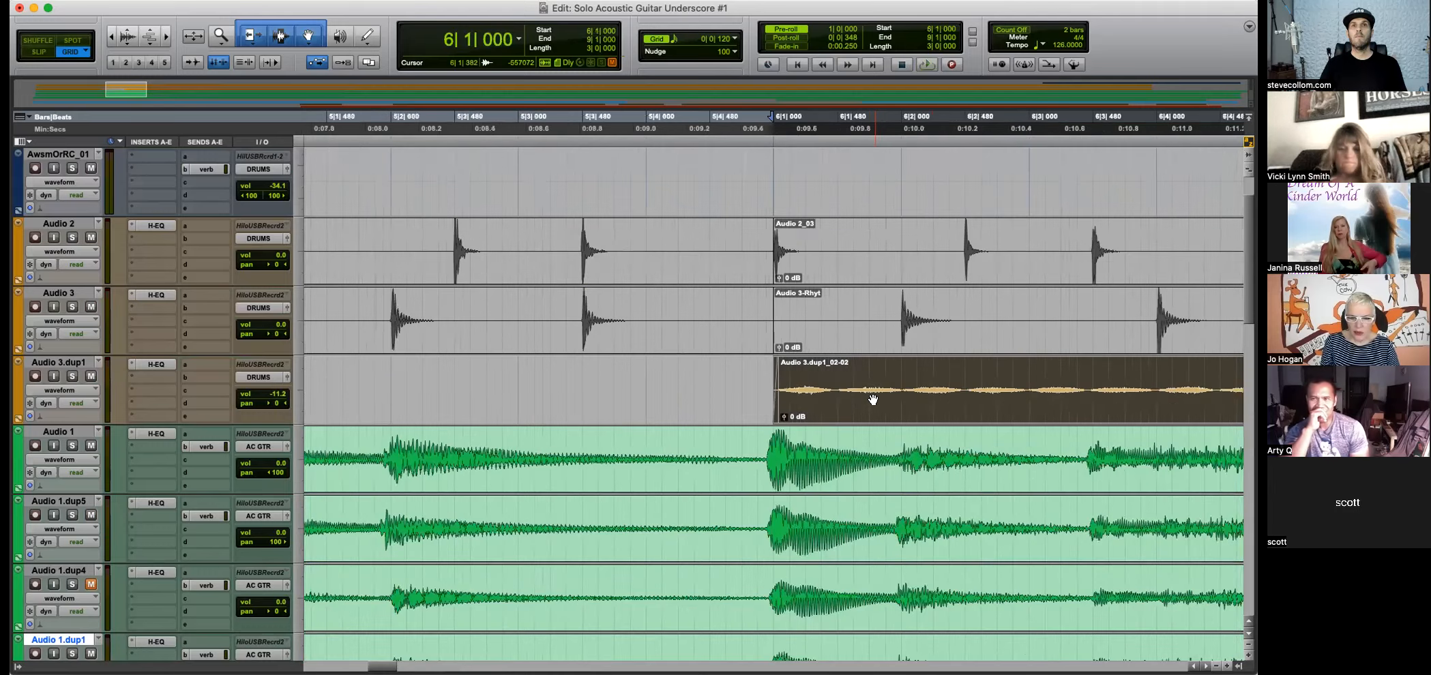
key(super+bracketleft)
key(super+bracketleft)
key(super+bracketleft)
Play into the moved Audio 3.dup1 clip and duplicate it so the copy runs from 9|1|000 to 12|1|000.
click(707, 413)
key(space)
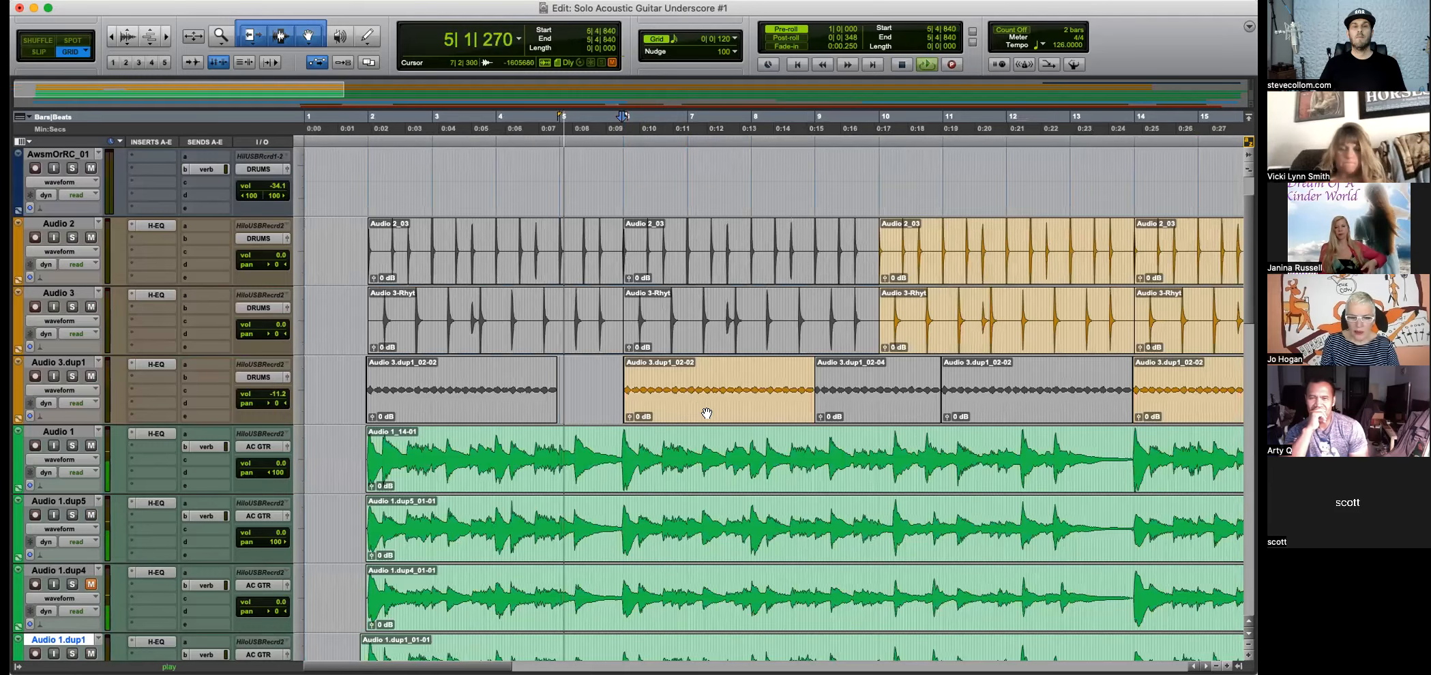
key(super+d)
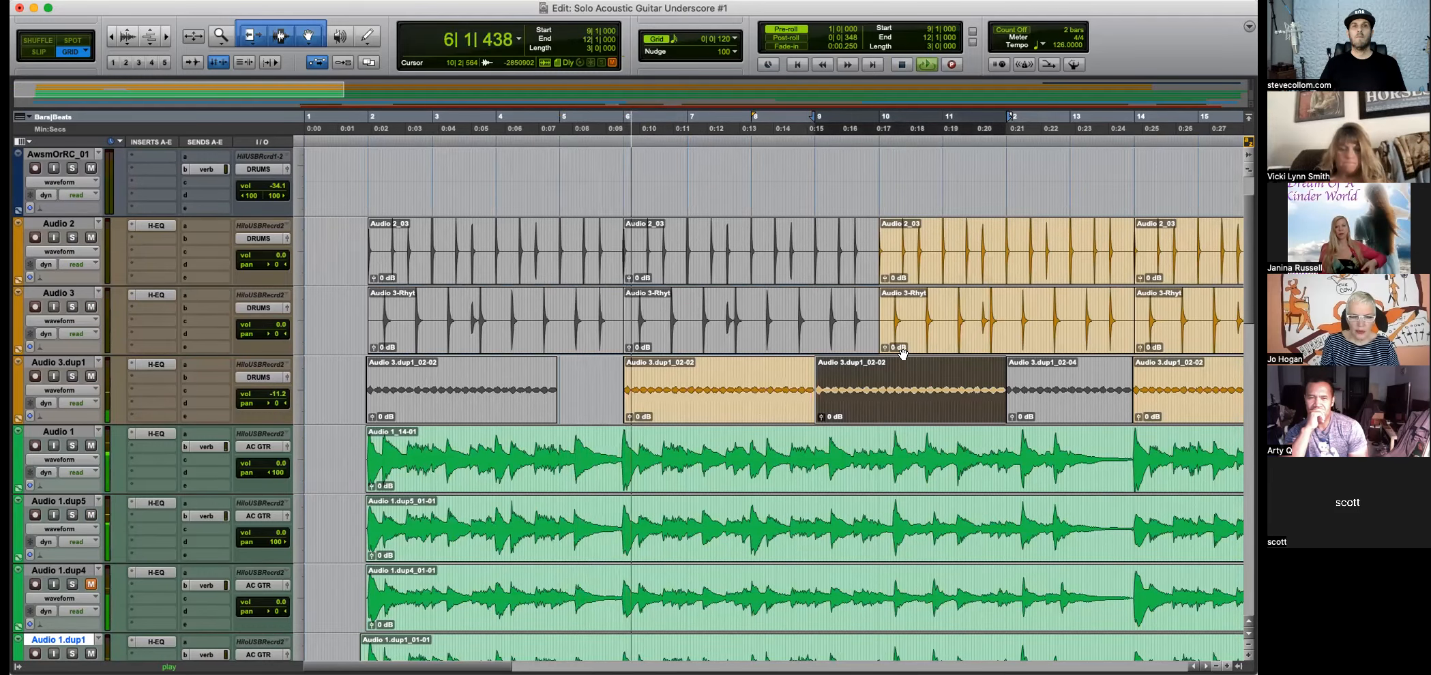
scroll(880, 358, right, 5)
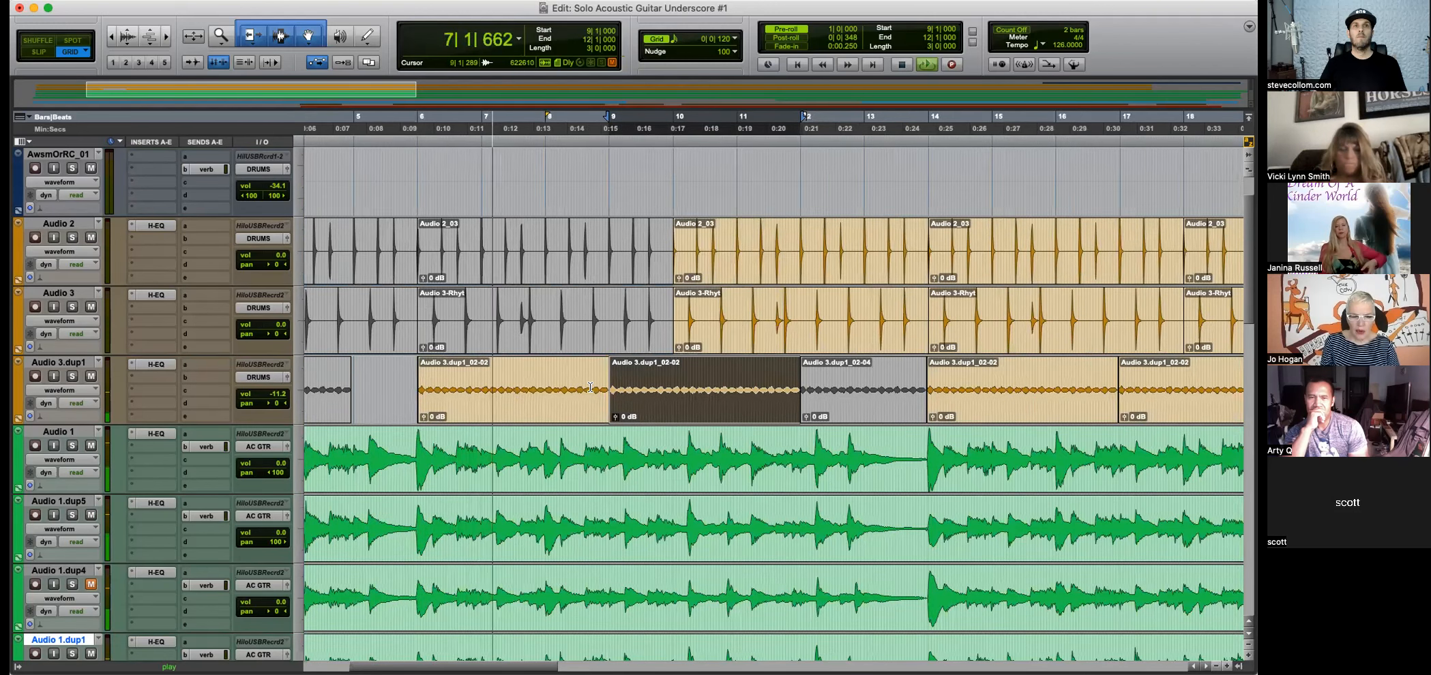
Stop playback and undo the Audio 3.dup1 clip's duplication and its move.
key(space)
click(414, 385)
key(super+z)
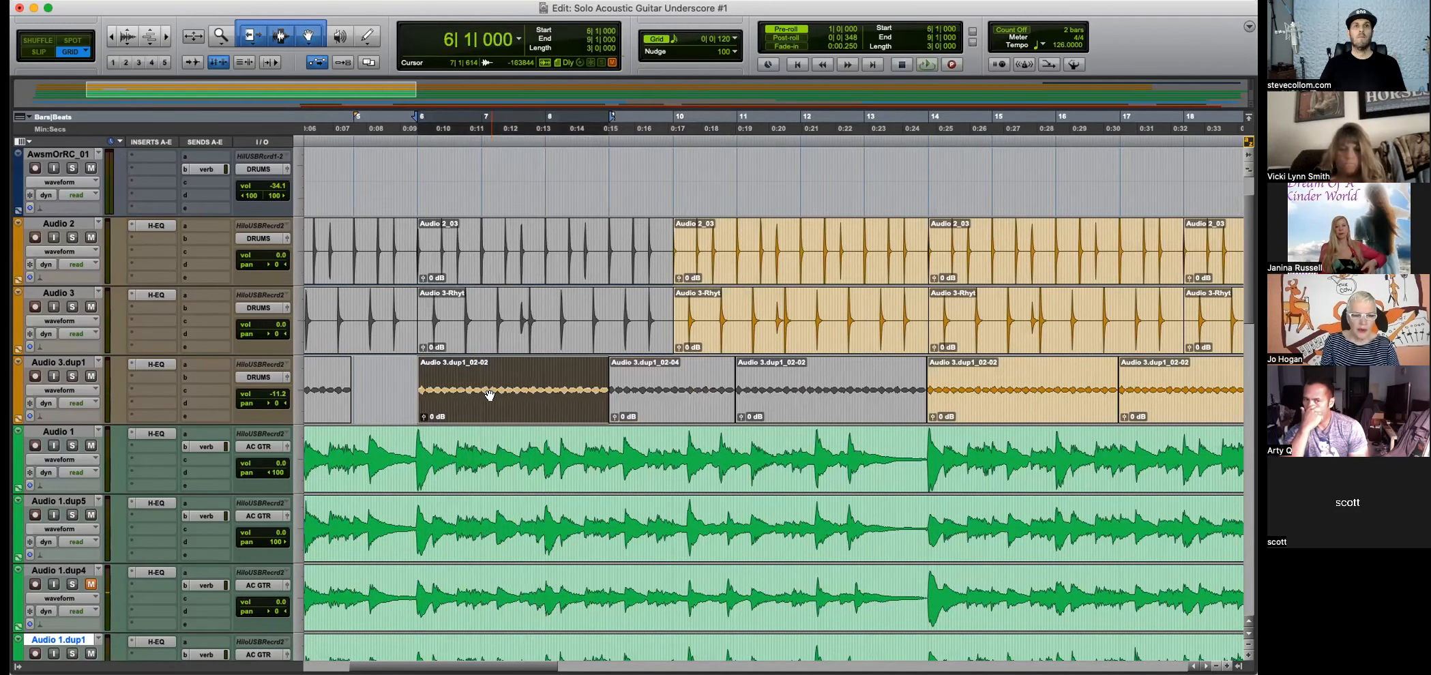
key(super+z)
Move the second Audio 3.dup1 clip one bar later so it starts at 5|4|840.
key(super+bracketright)
key(super+bracketright)
key(super+bracketright)
key(super+bracketright)
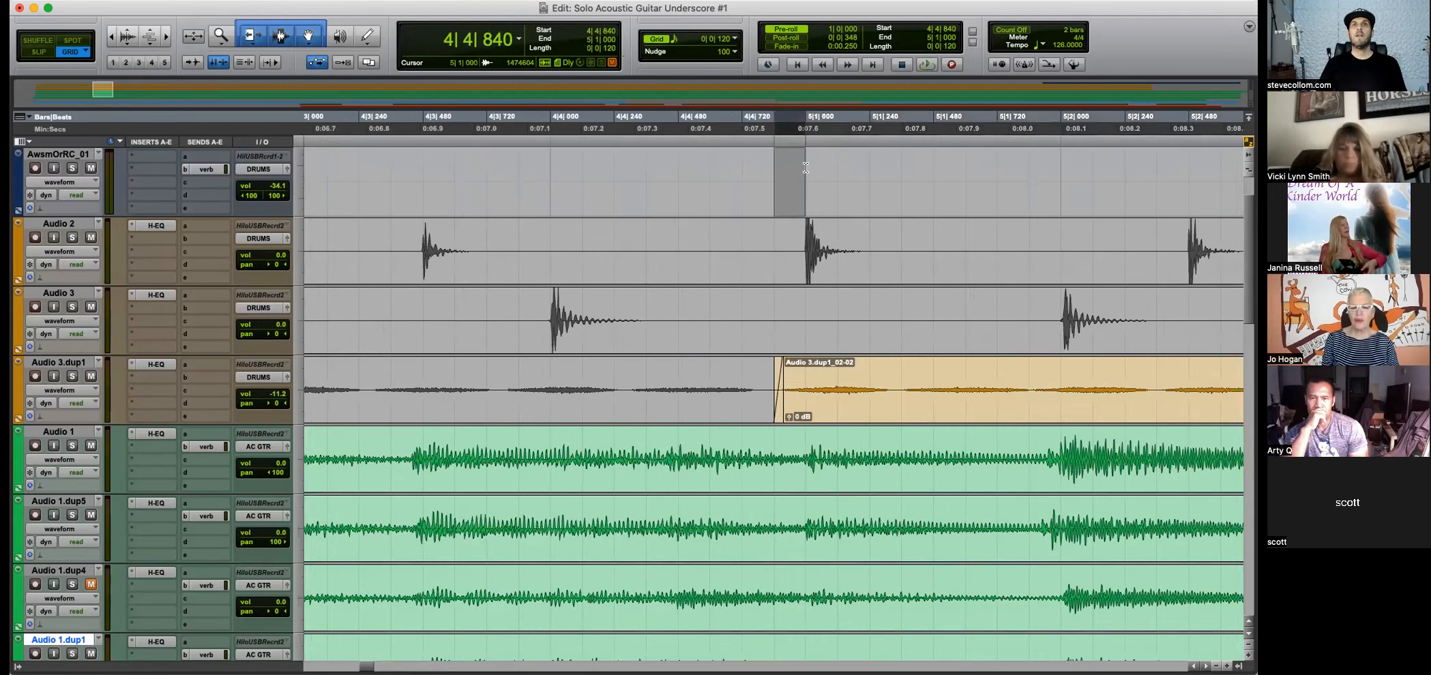
key(super+bracketleft)
key(super+bracketleft)
key(super+bracketleft)
key(super+bracketleft)
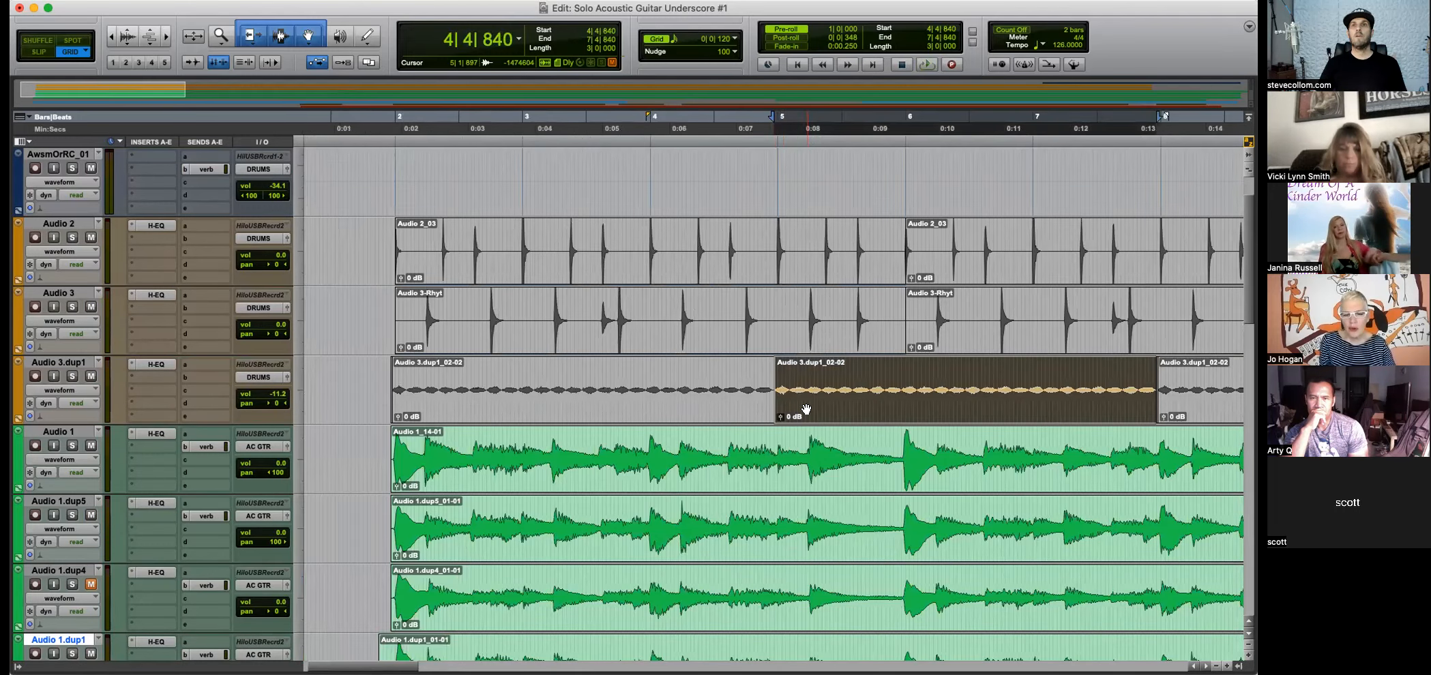
key(super+bracketleft)
drag(622, 416, 683, 409)
key(super+bracketright)
key(super+bracketright)
key(super+bracketright)
key(super+bracketright)
Play into the moved Audio 3.dup1 clip and duplicate it so the copy runs from 8|4|840 to 11|4|840.
drag(890, 405, 922, 405)
key(super+bracketleft)
key(space)
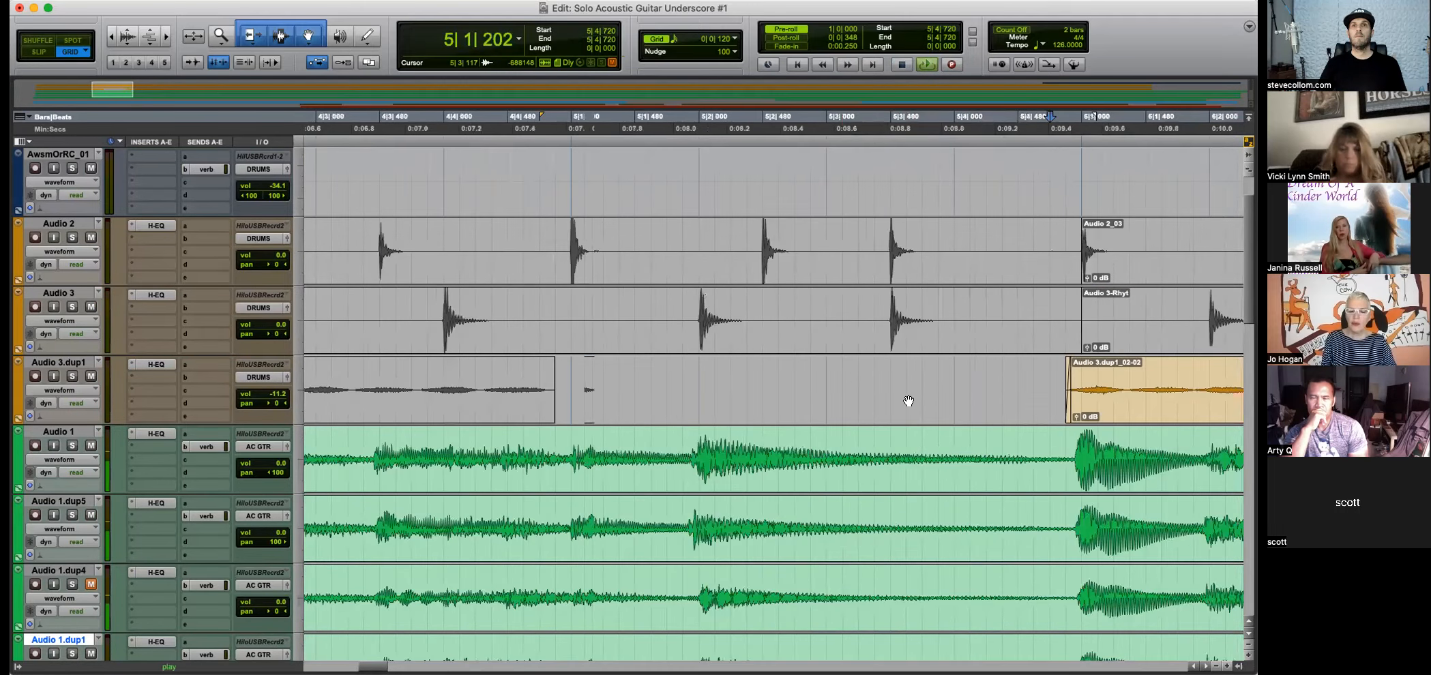
key(super+bracketleft)
key(super+bracketleft)
key(super+bracketleft)
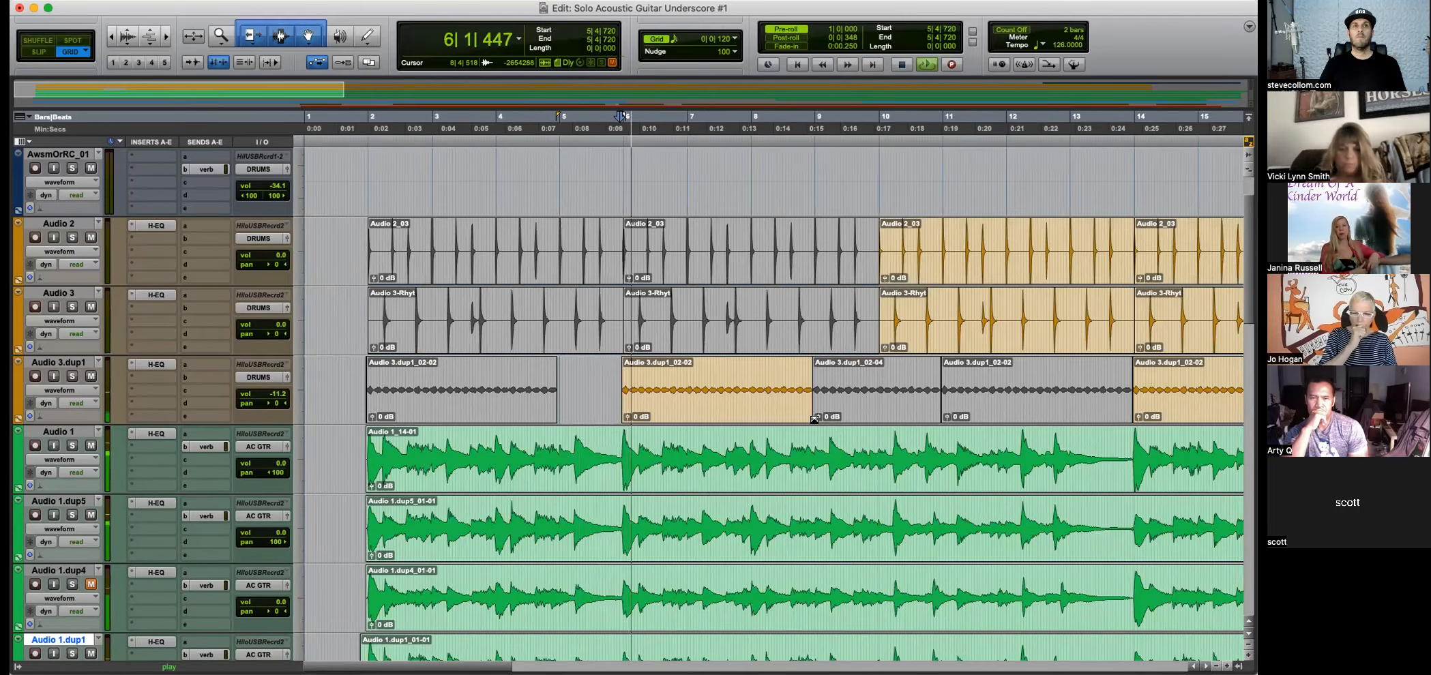
drag(775, 404, 778, 403)
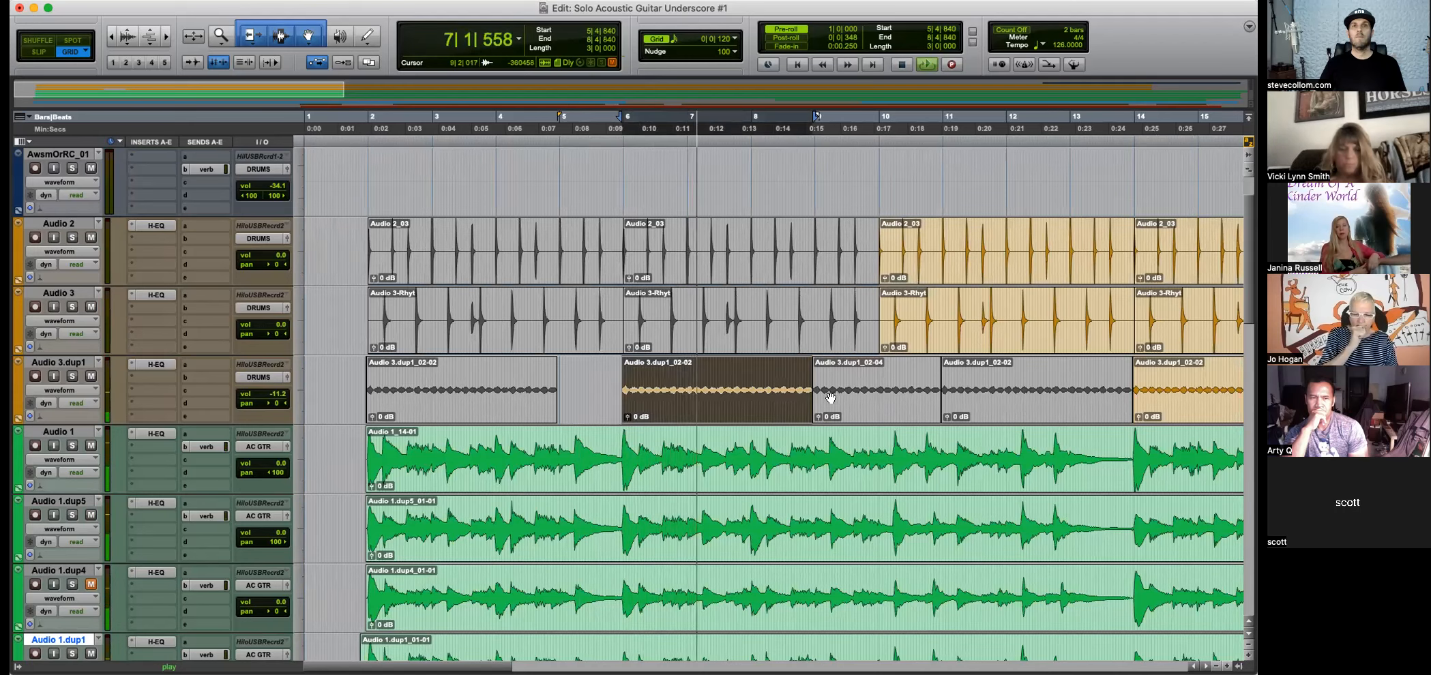
key(super+bracketright)
key(super+bracketright)
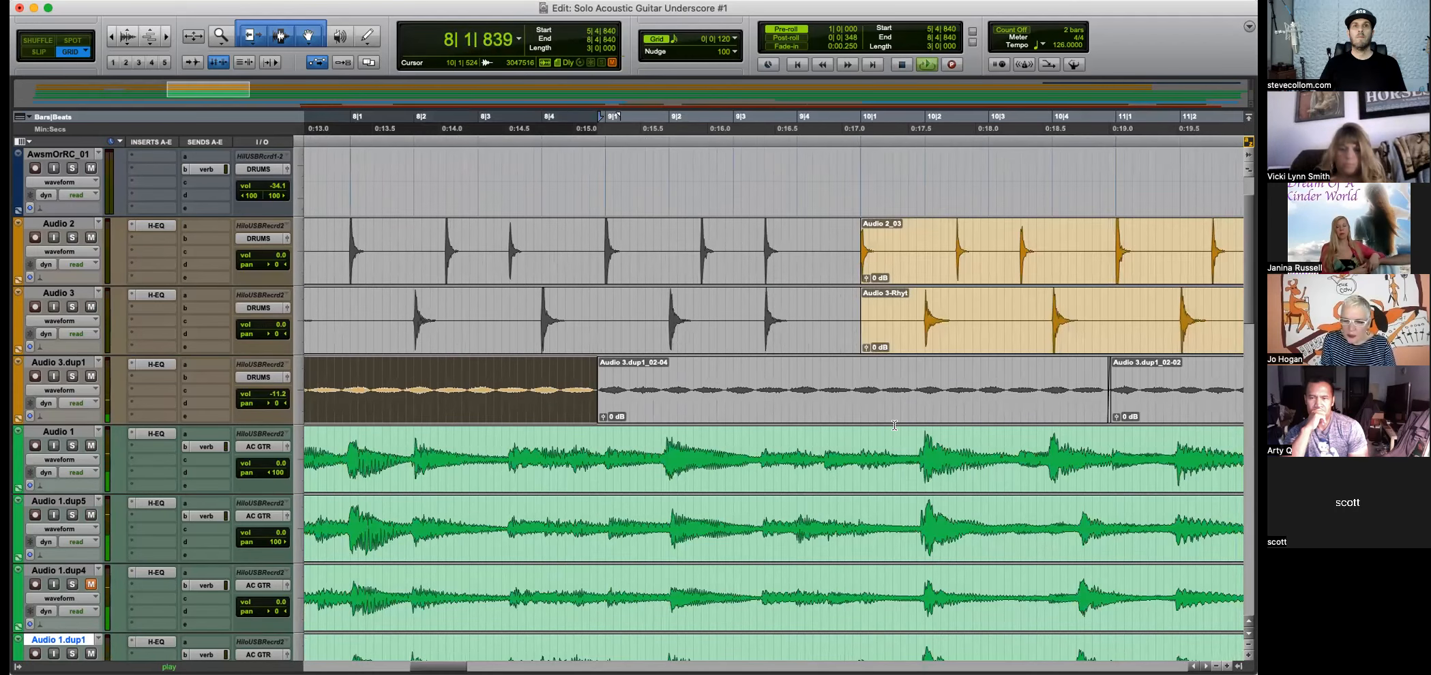
key(super+d)
key(super+bracketleft)
key(super+bracketleft)
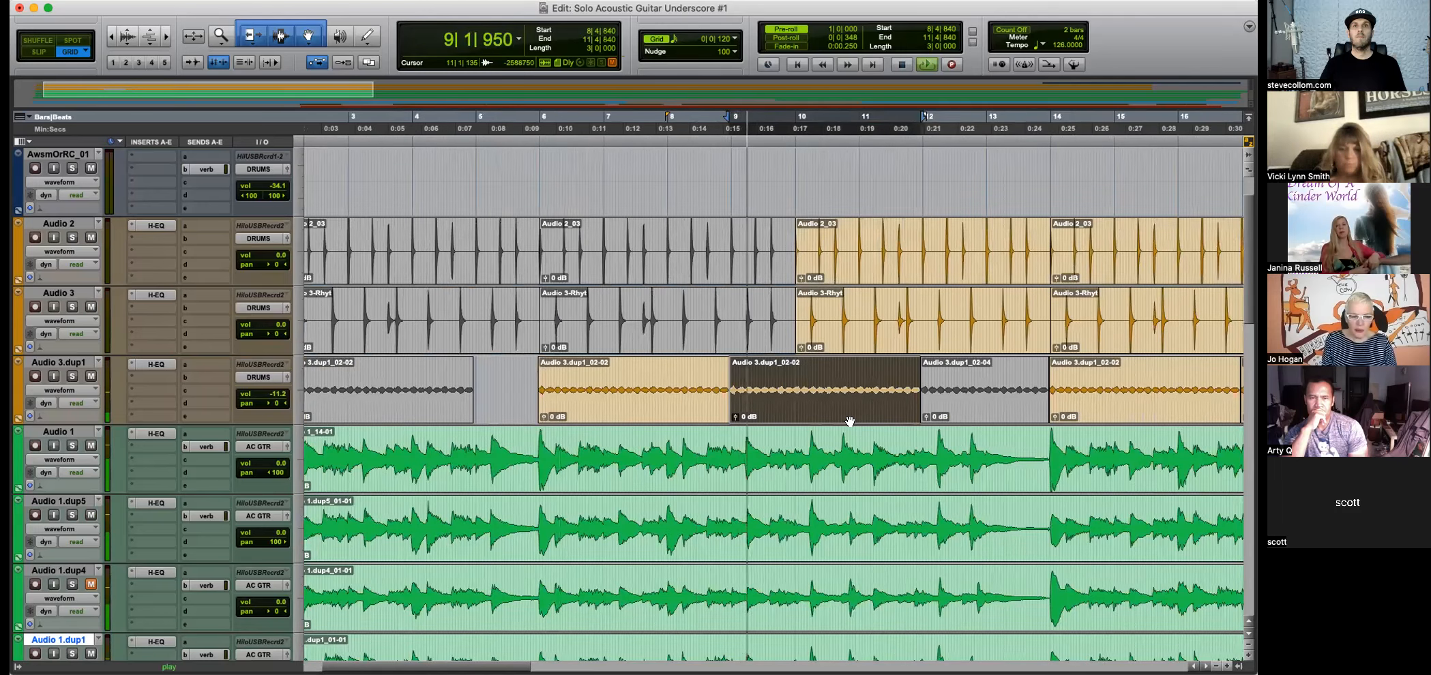
Delete the Audio 3 and Audio 2 clips that run from bar 10 to bar 14.
click(869, 320)
key(Delete)
click(869, 252)
key(Delete)
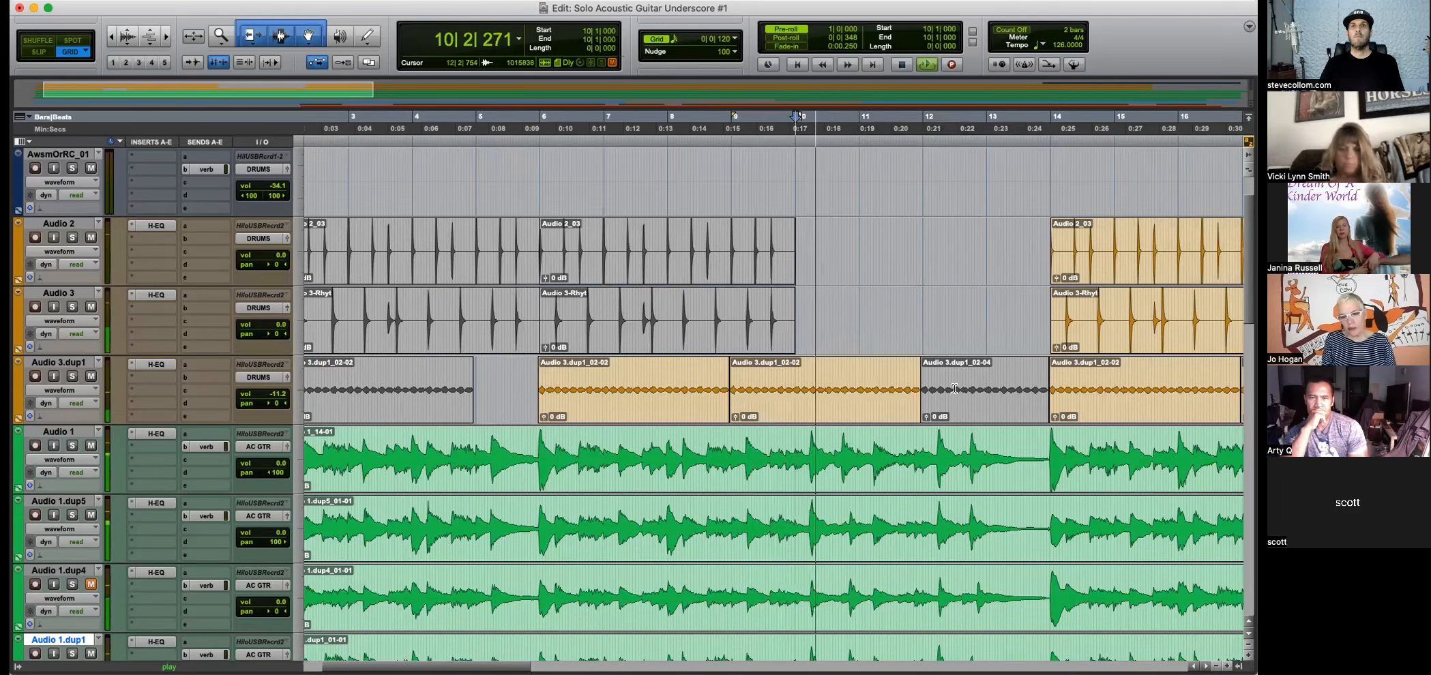
Duplicate the copied Audio 3.dup1 clip again so it covers 11|4|840 to 14|4|840.
click(958, 397)
click(846, 382)
key(super+d)
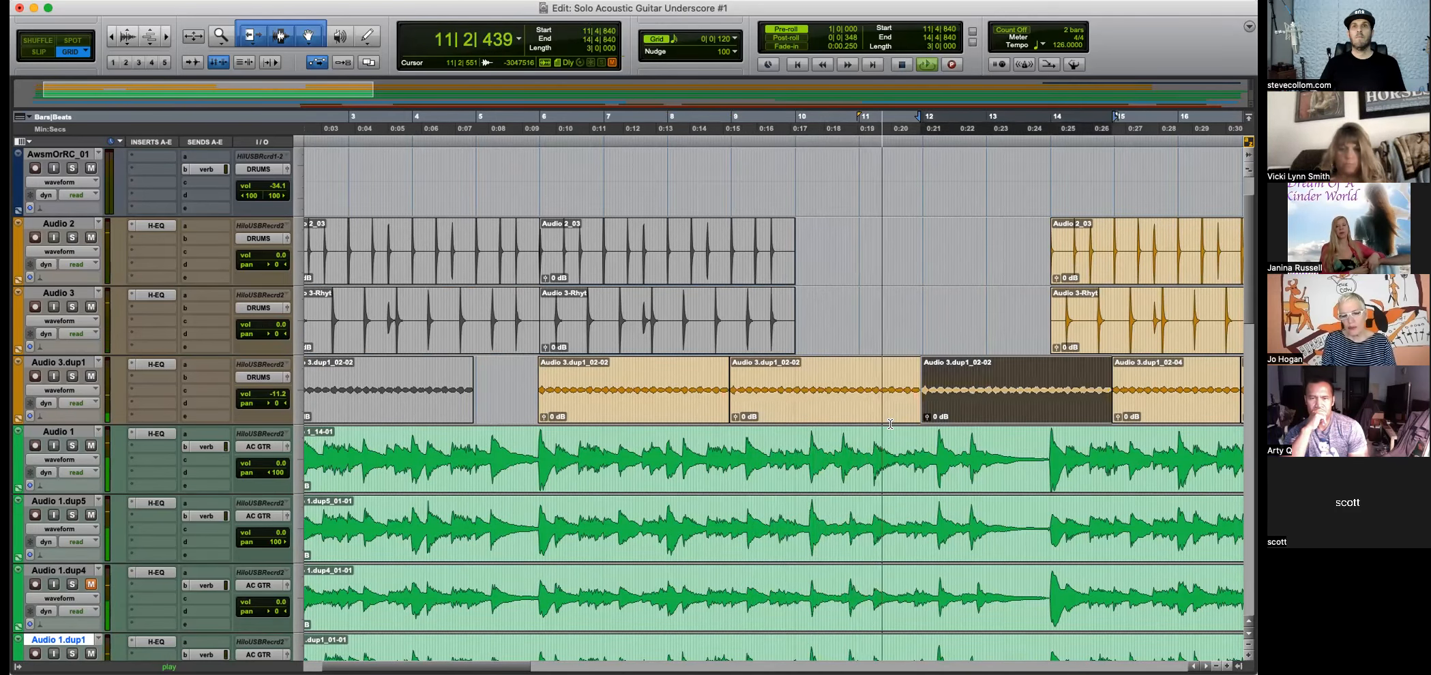
key(super+bracketright)
scroll(938, 405, right, 5)
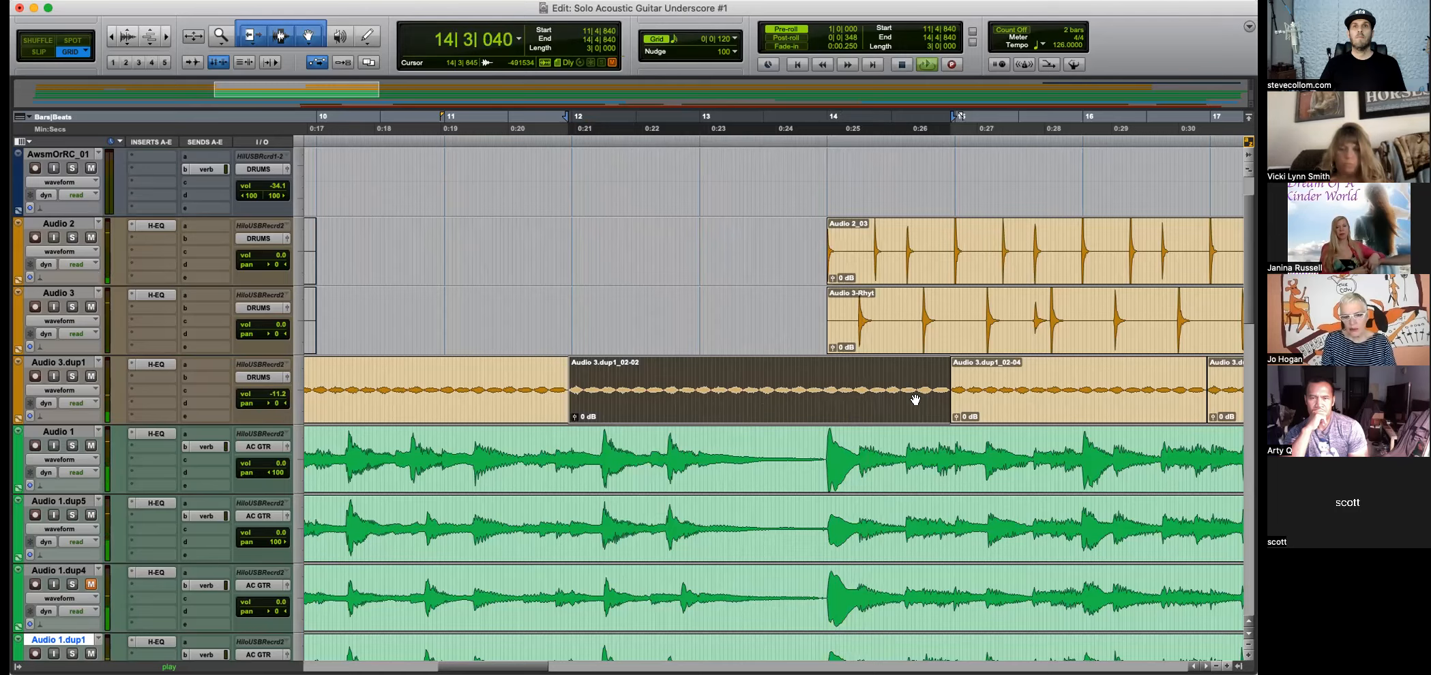
Keep duplicating the Audio 3.dup1 clip along its track until the last copy ends at 53|4|840.
key(super+bracketleft)
key(super+bracketleft)
key(super+d)
key(super+d)
key(super+d)
key(super+bracketleft)
key(super+d)
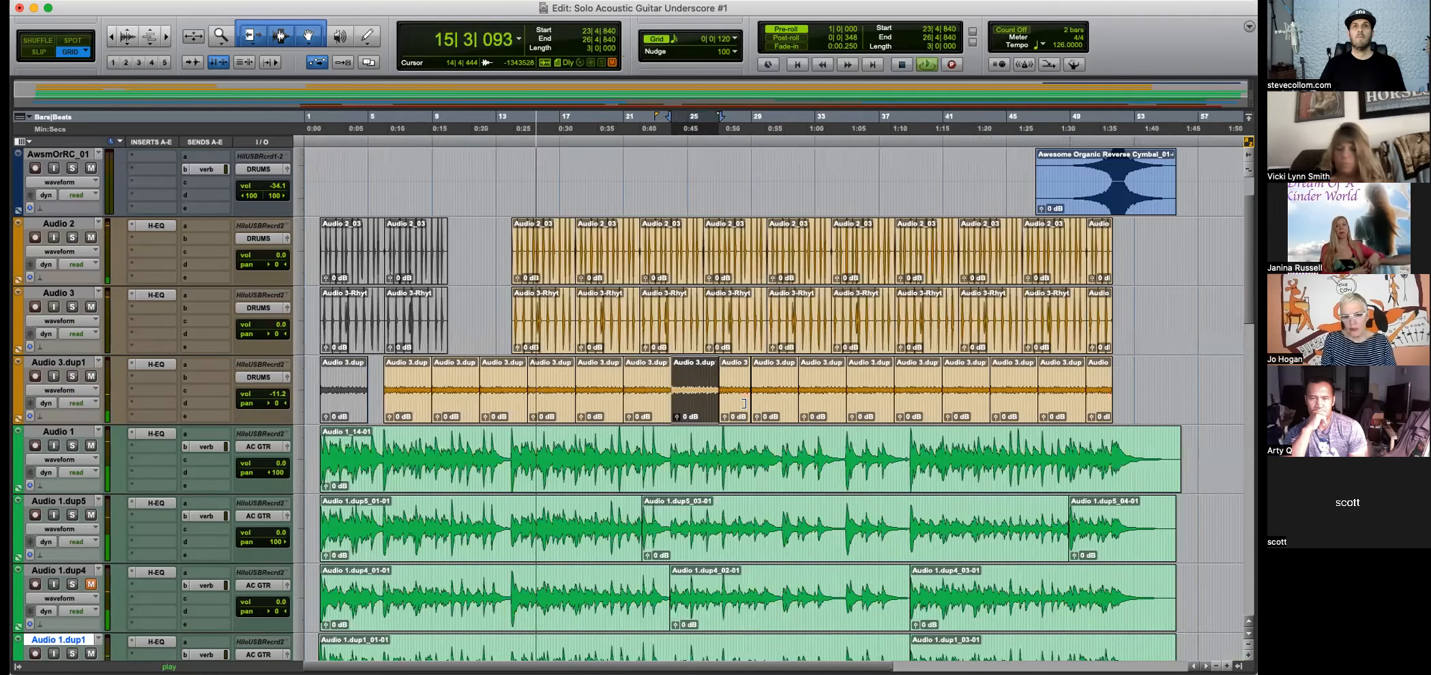
key(super+d)
key(super+d)
key(super+d)
key(super+d)
key(super+d)
key(super+d)
key(super+d)
key(super+d)
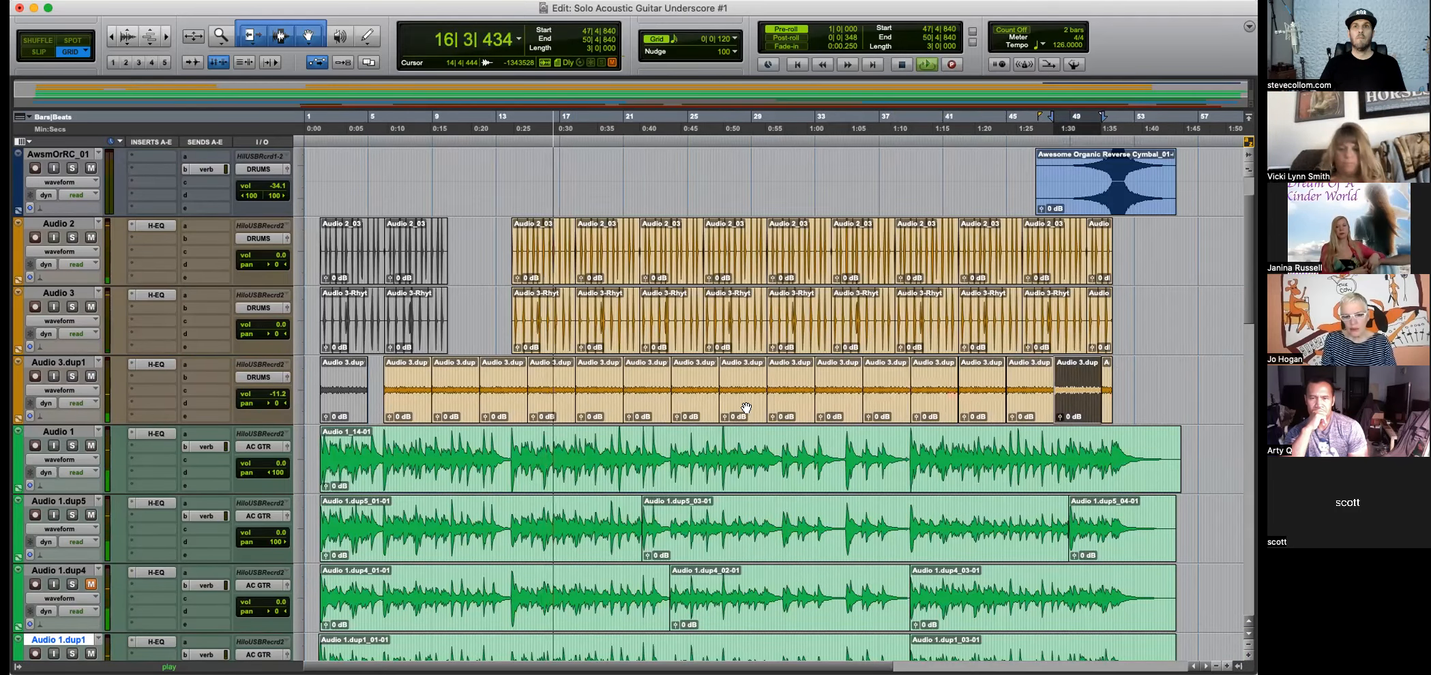
key(super+d)
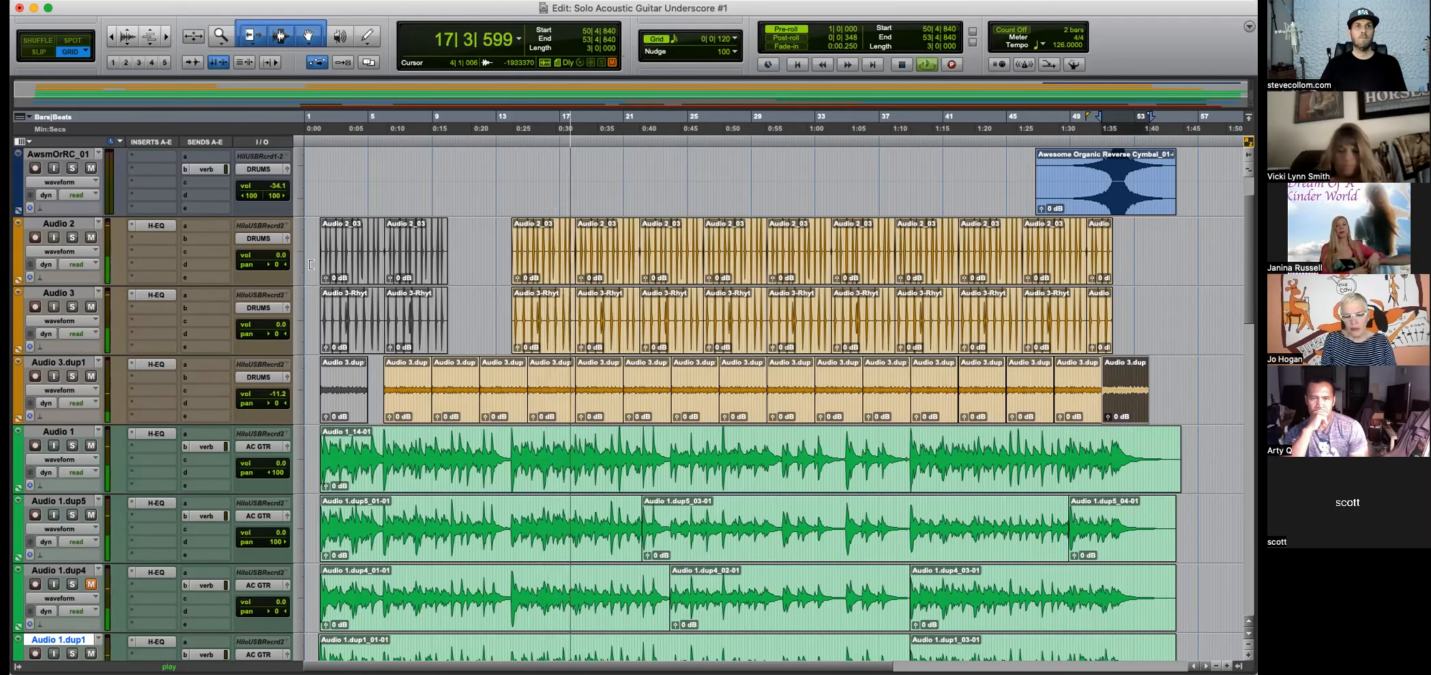
Place the playback cursor at 13|4|240 and look over the melody, strings and bass tracks.
click(506, 172)
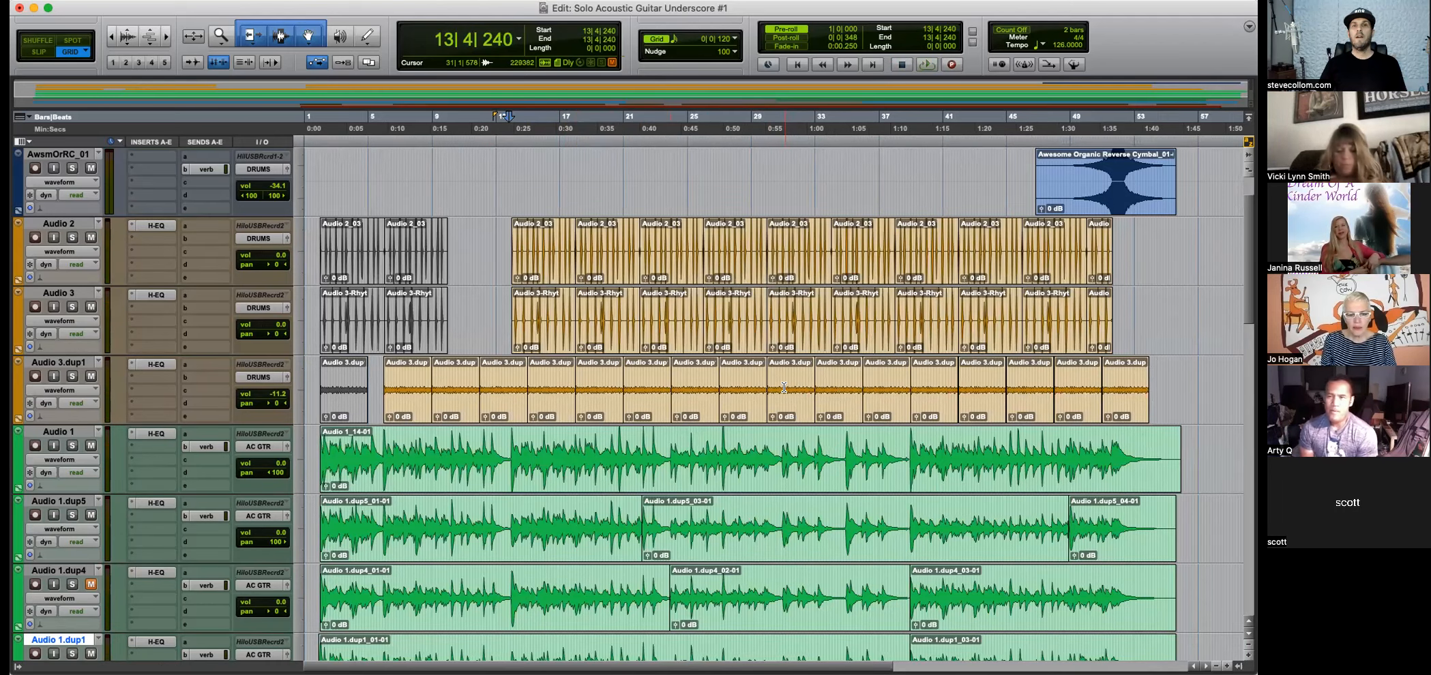
scroll(783, 387, down, 15)
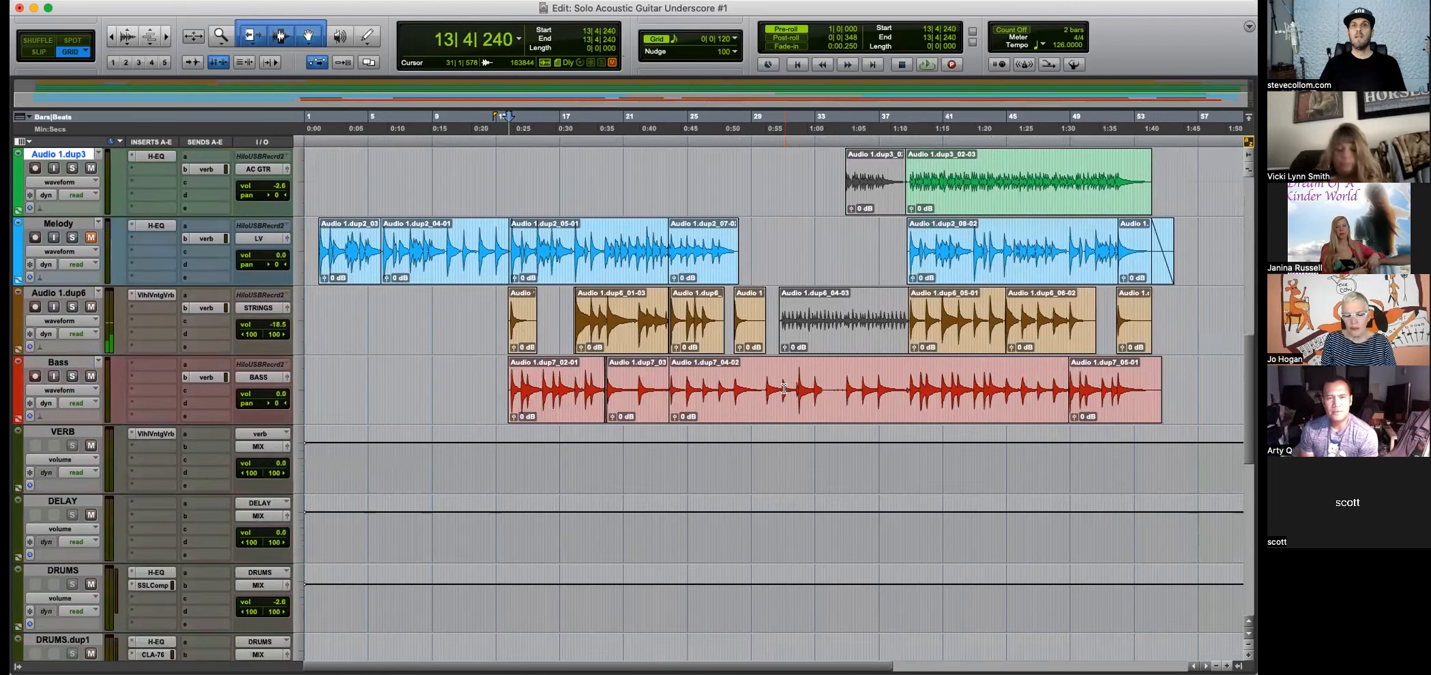
scroll(783, 389, up, 14)
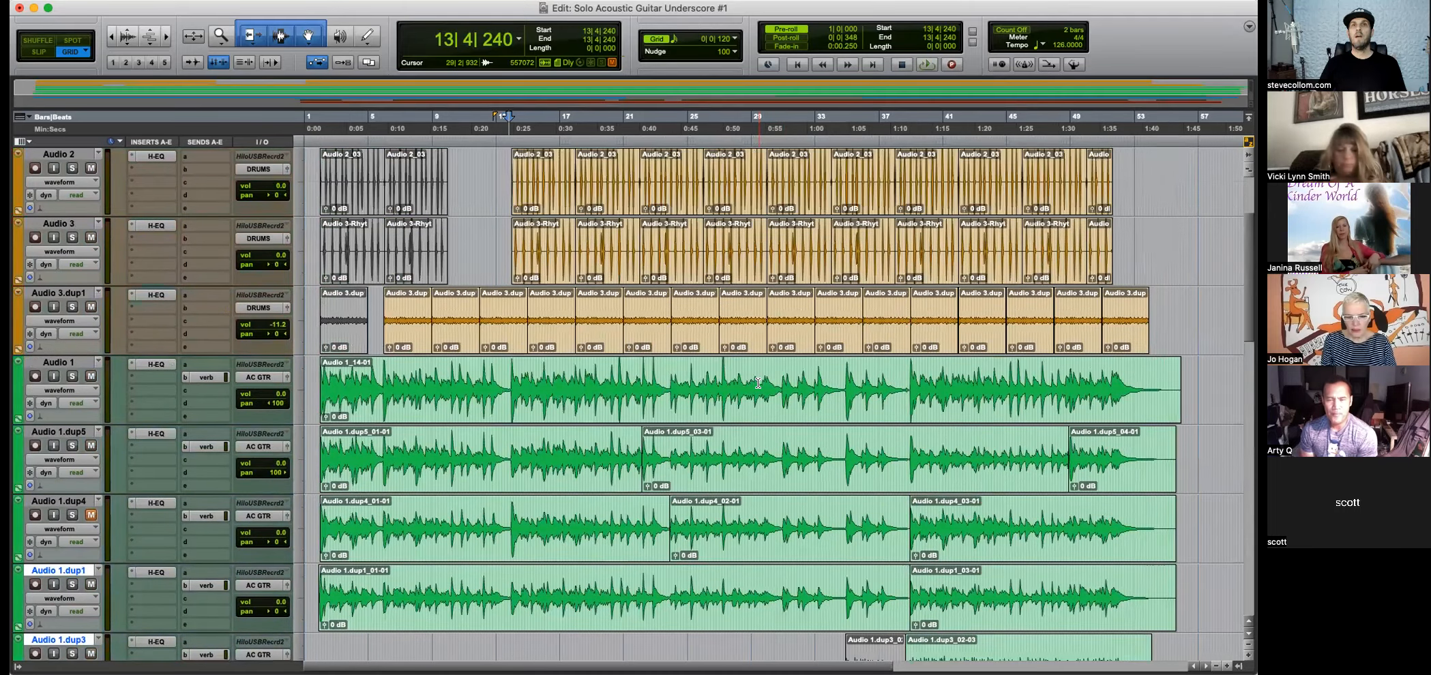
scroll(758, 384, up, 4)
Play from shortly before bar 30 and mute the Audio 3 and Audio 2 clips from bar 30 to bar 34.
click(758, 231)
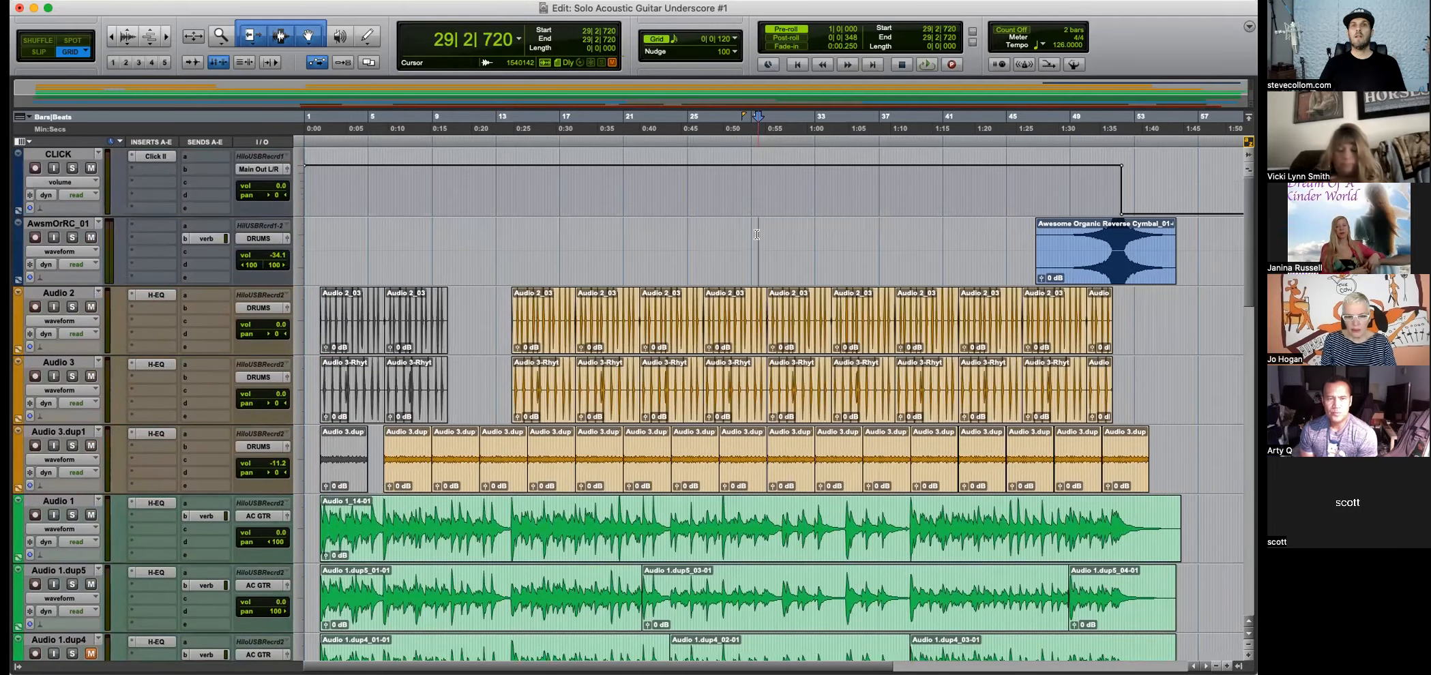
key(super+bracketright)
key(super+bracketright)
key(space)
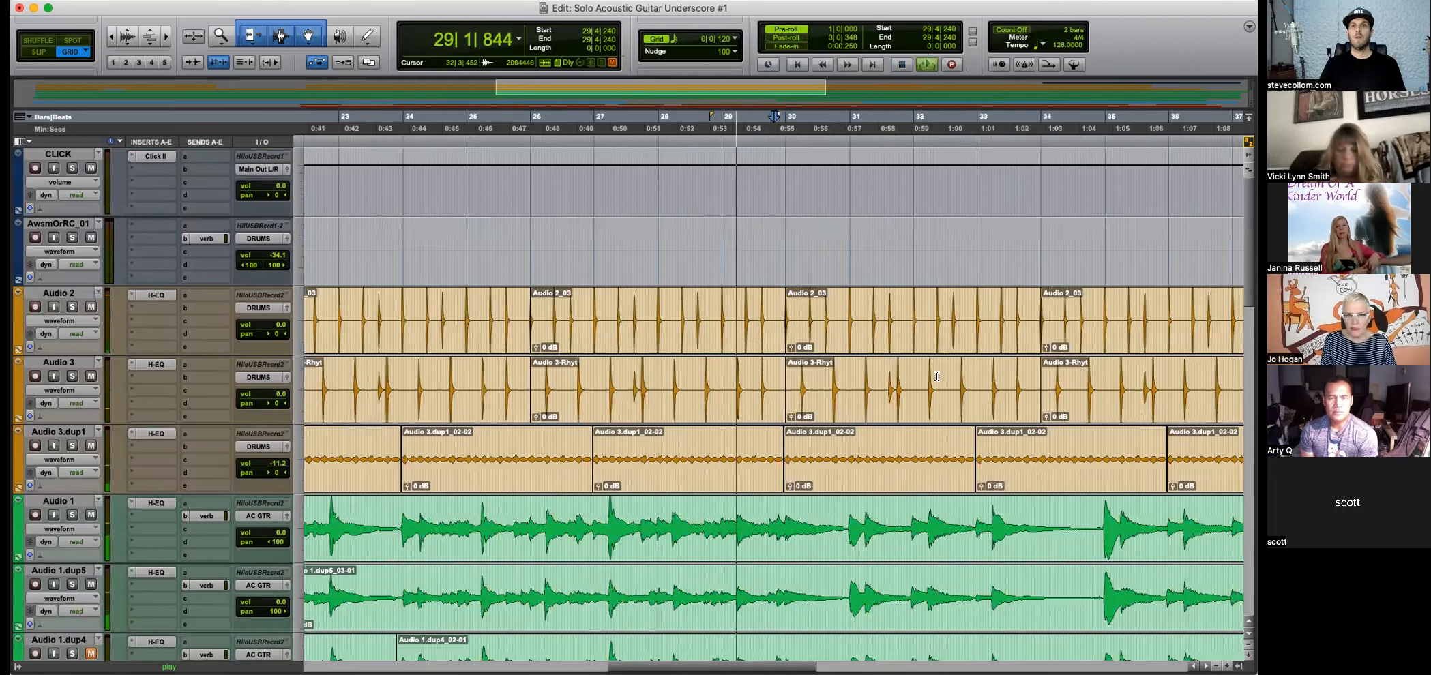
click(865, 415)
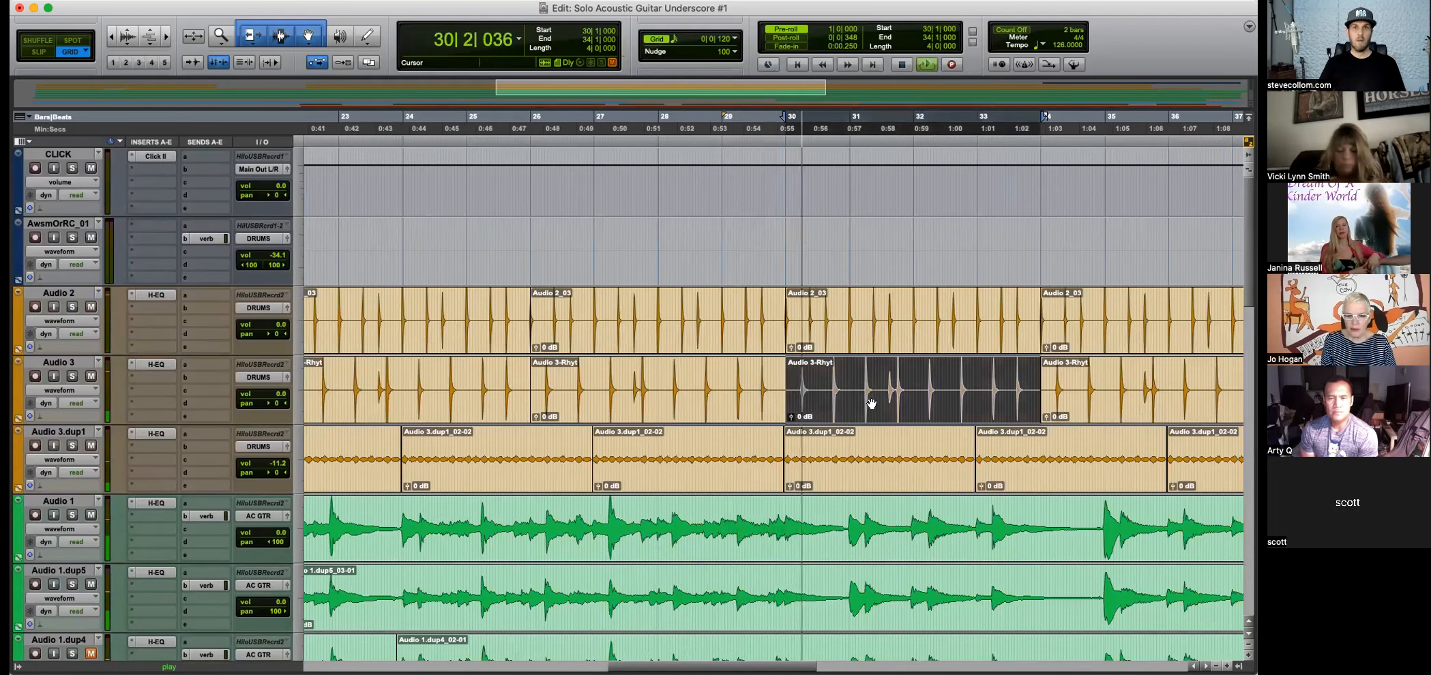
key(super+m)
click(881, 348)
key(super+m)
Mute the Audio 3 and Audio 2 clips that run from bar 34 to bar 38.
click(1064, 390)
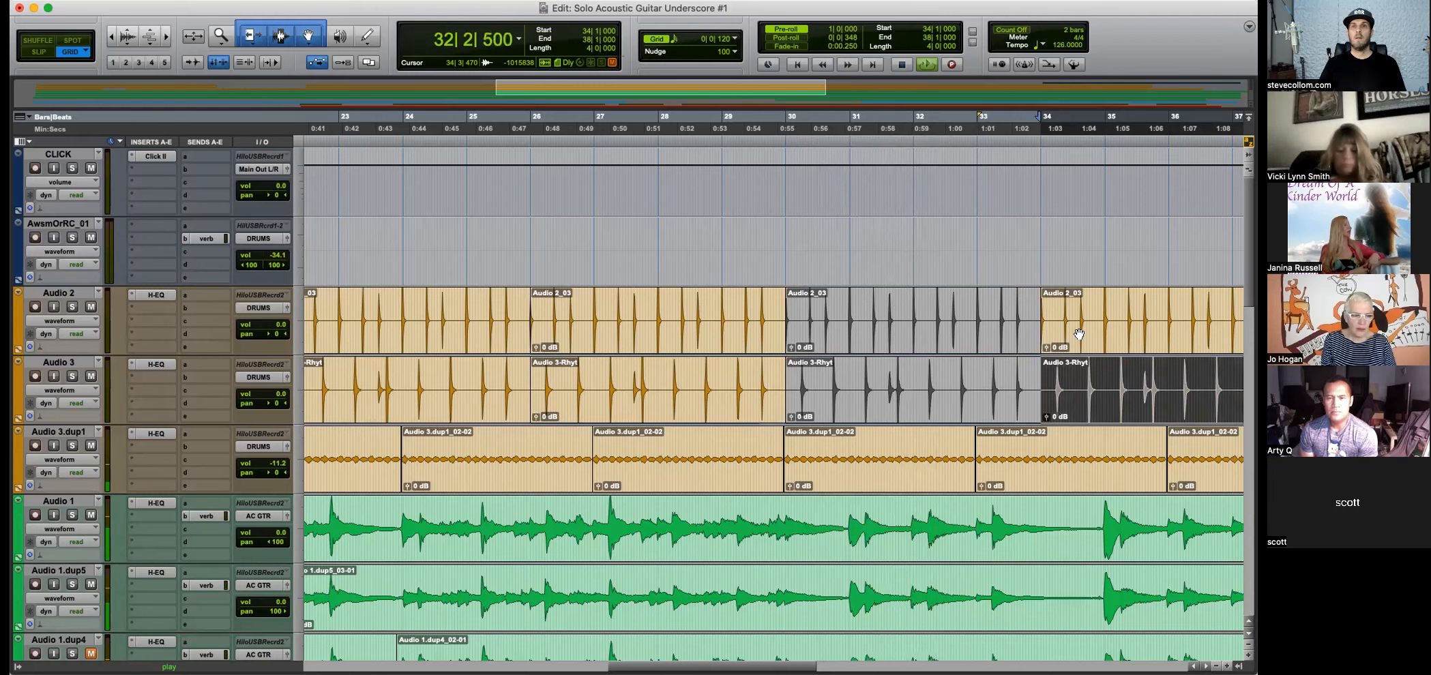
scroll(1023, 341, right, 10)
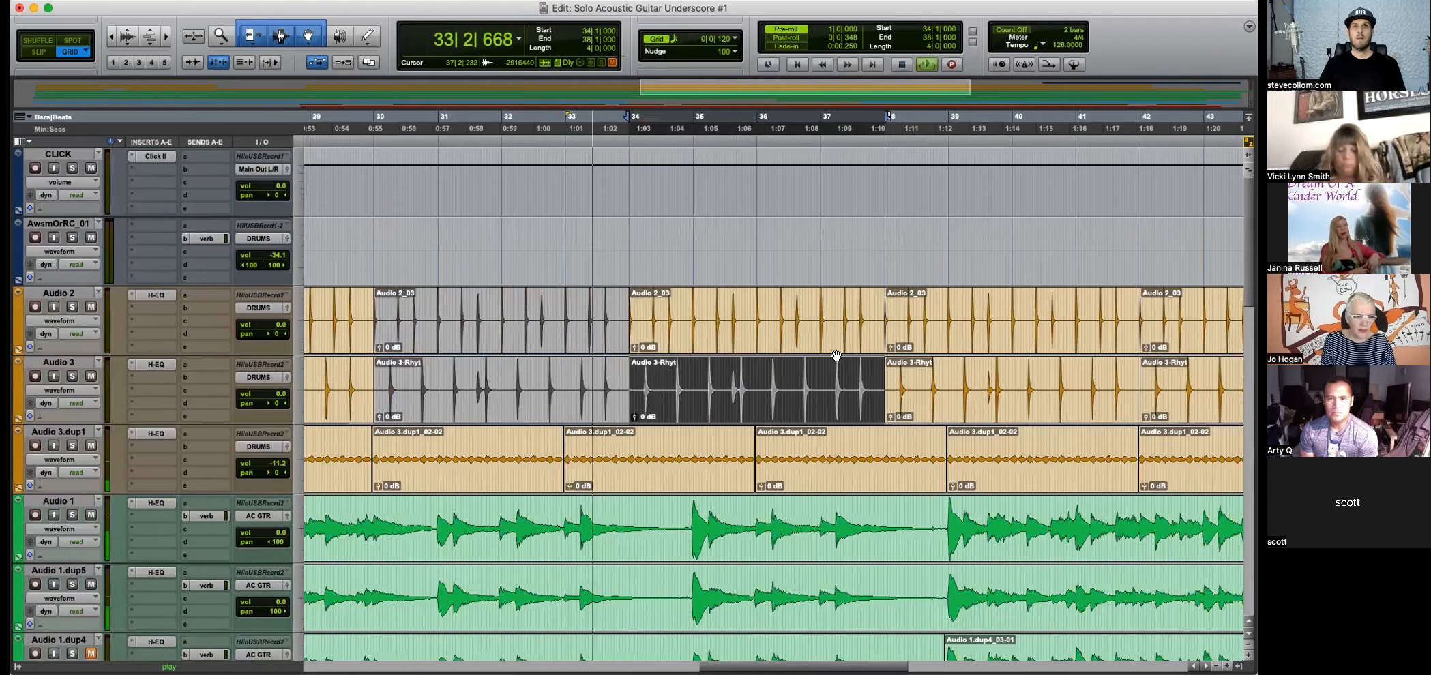
key(super+m)
click(753, 336)
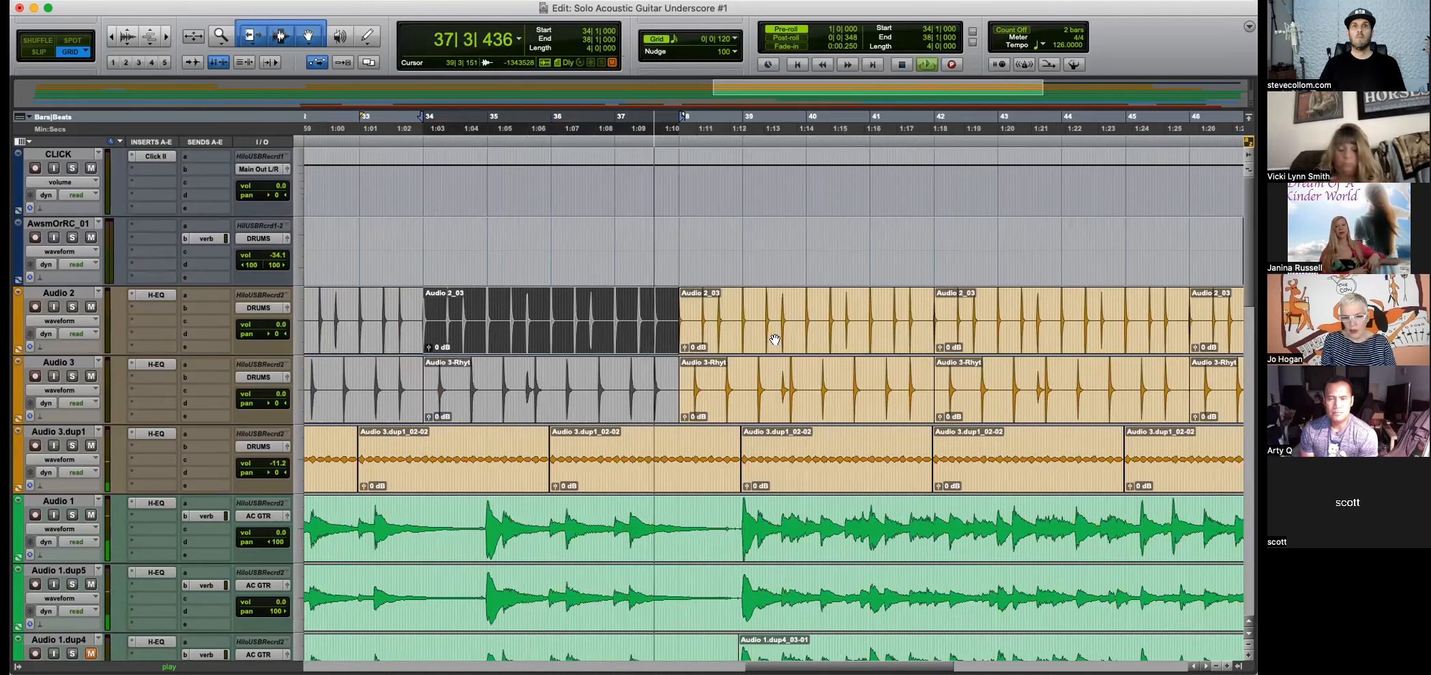
Select the Audio 2 clip at bar 38 and examine how the percussion comes back in during playback.
click(775, 339)
key(super+bracketright)
key(super+bracketright)
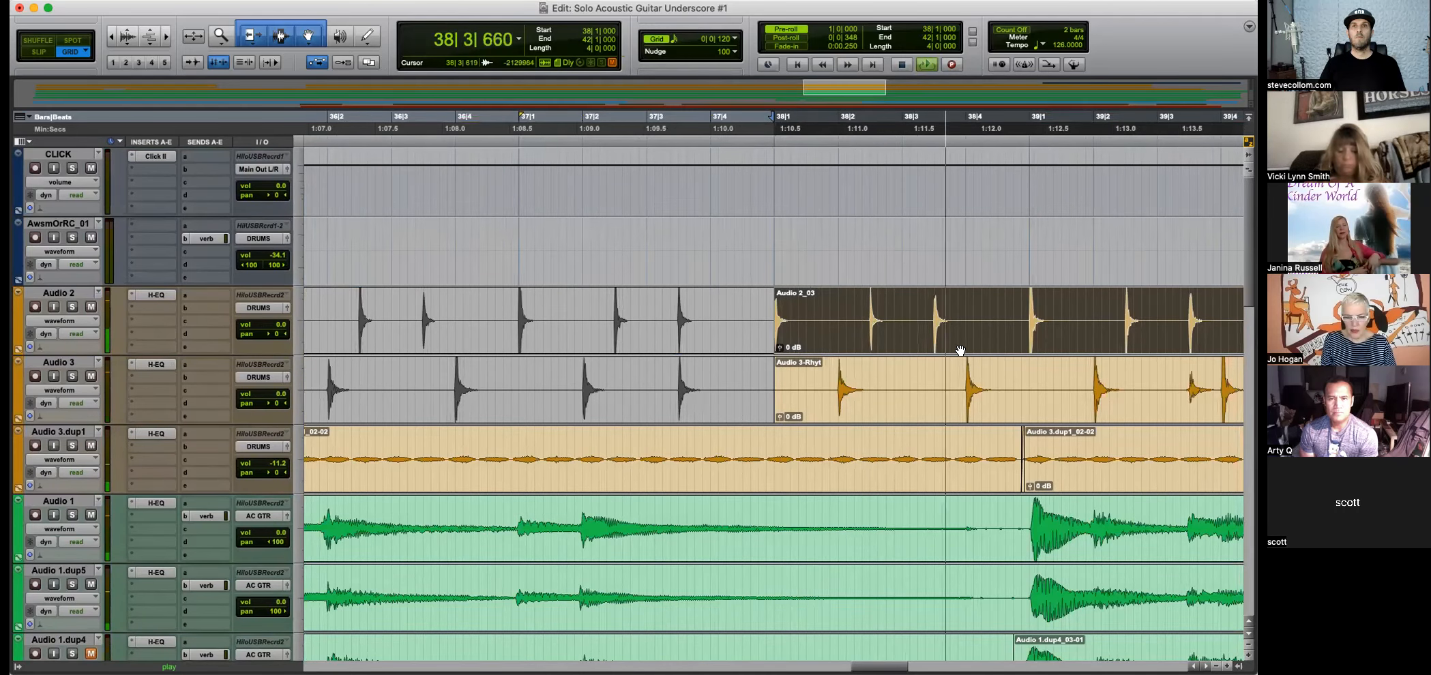
key(super+bracketleft)
key(super+bracketleft)
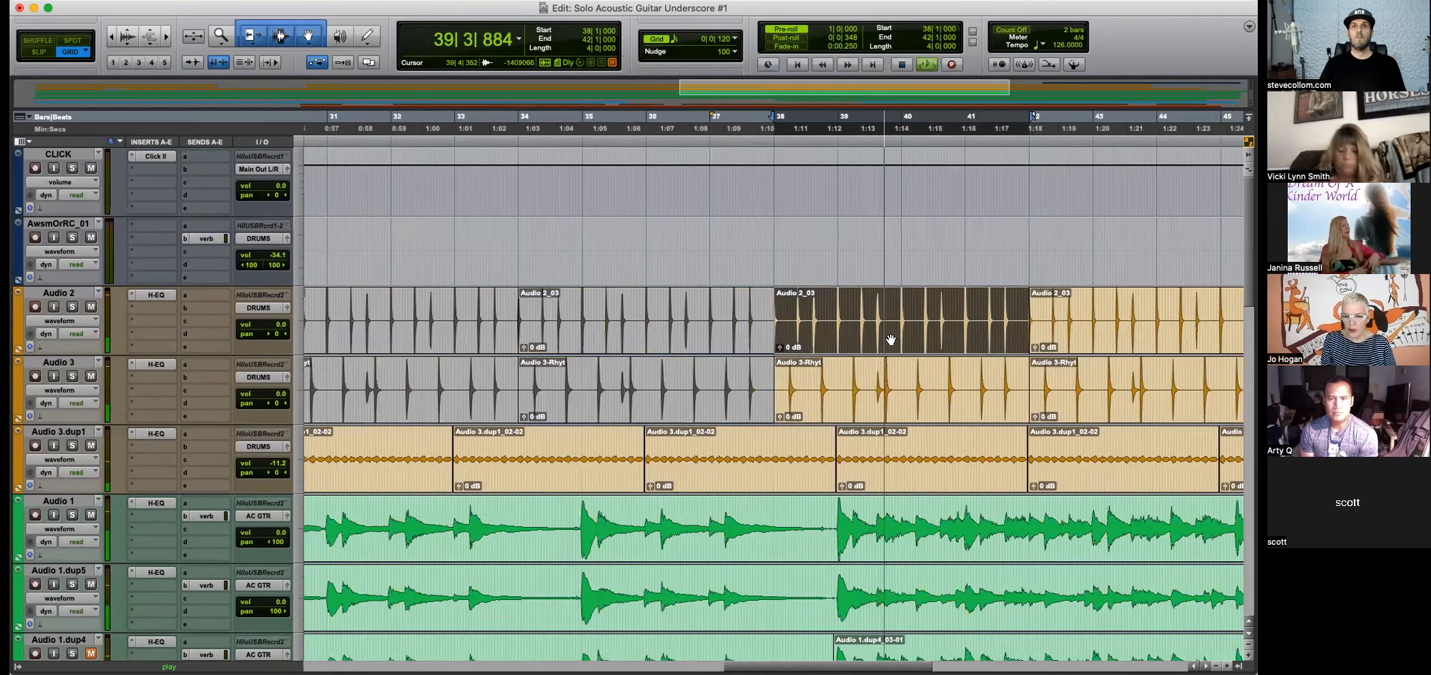
scroll(892, 357, down, 5)
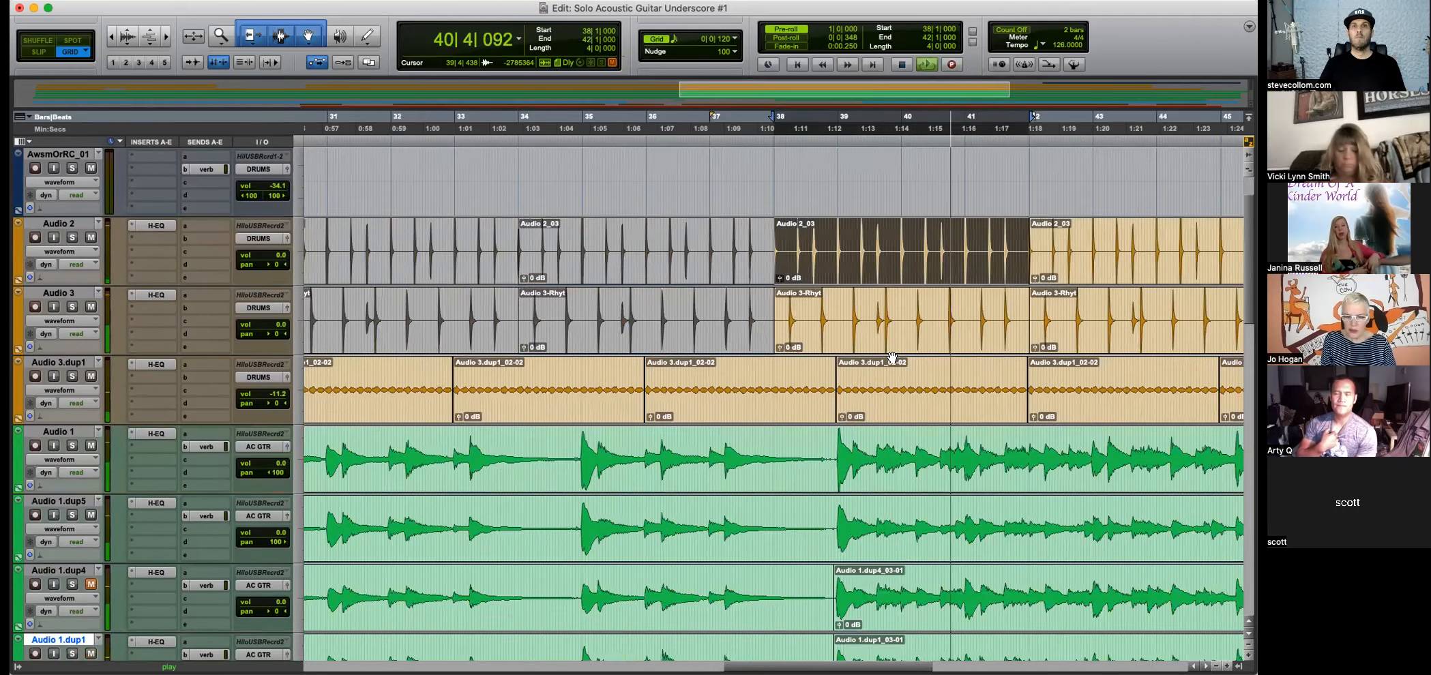
scroll(892, 357, up, 3)
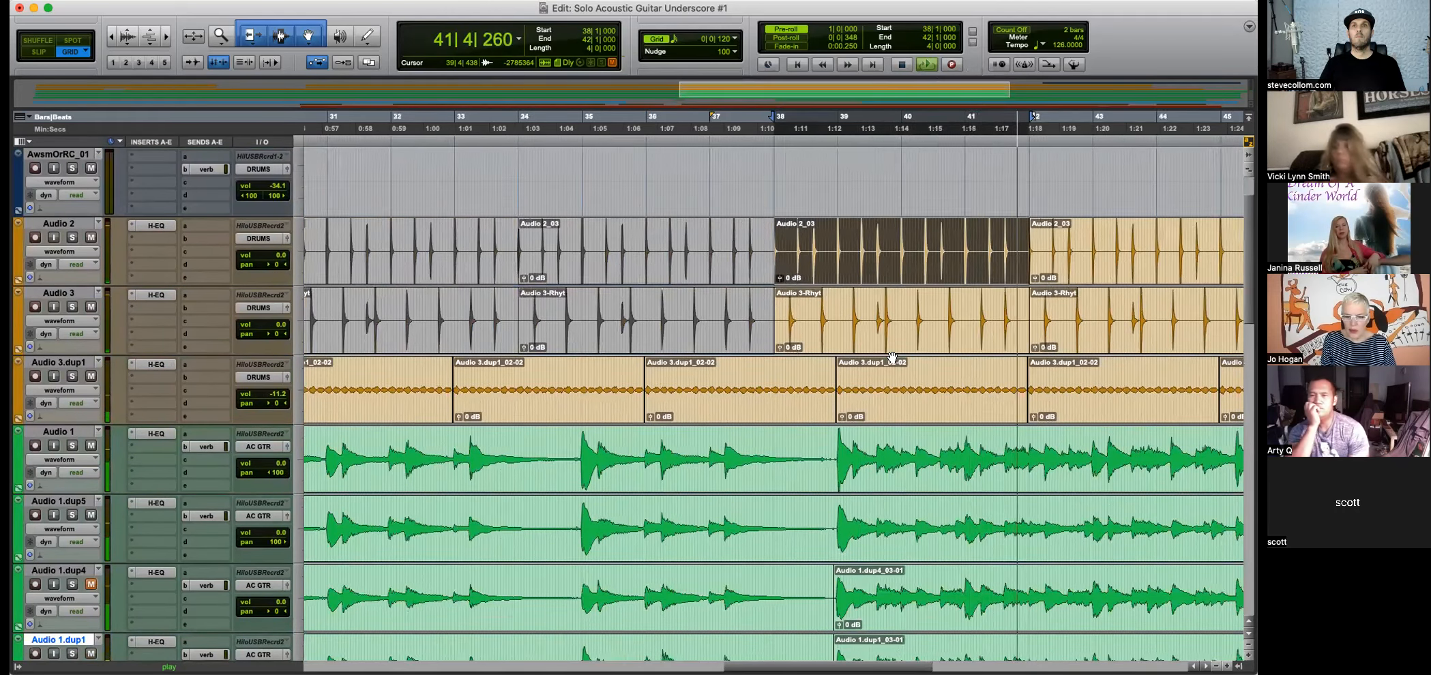
Lower the Audio 2 track's volume to -4.0 and the Audio 3 track's volume to -2.0.
key(super+bracketleft)
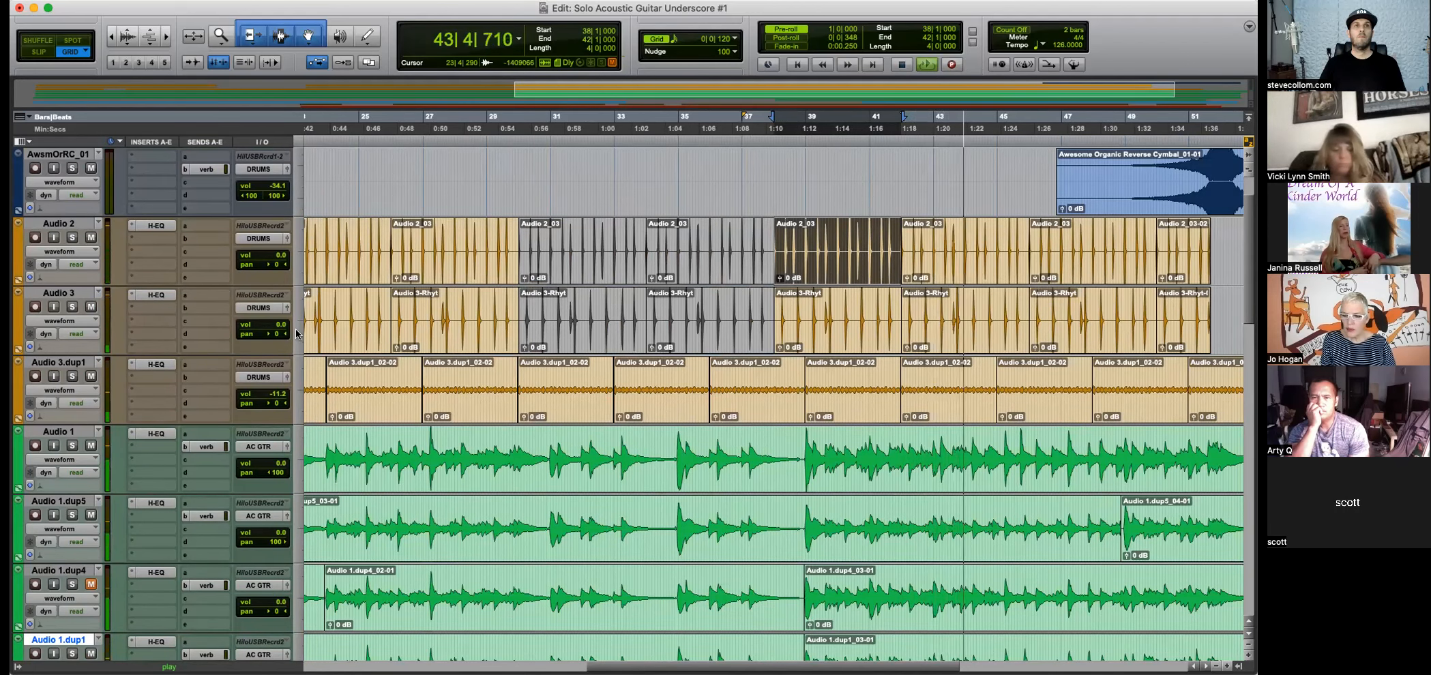
drag(281, 261, 279, 257)
drag(262, 324, 263, 329)
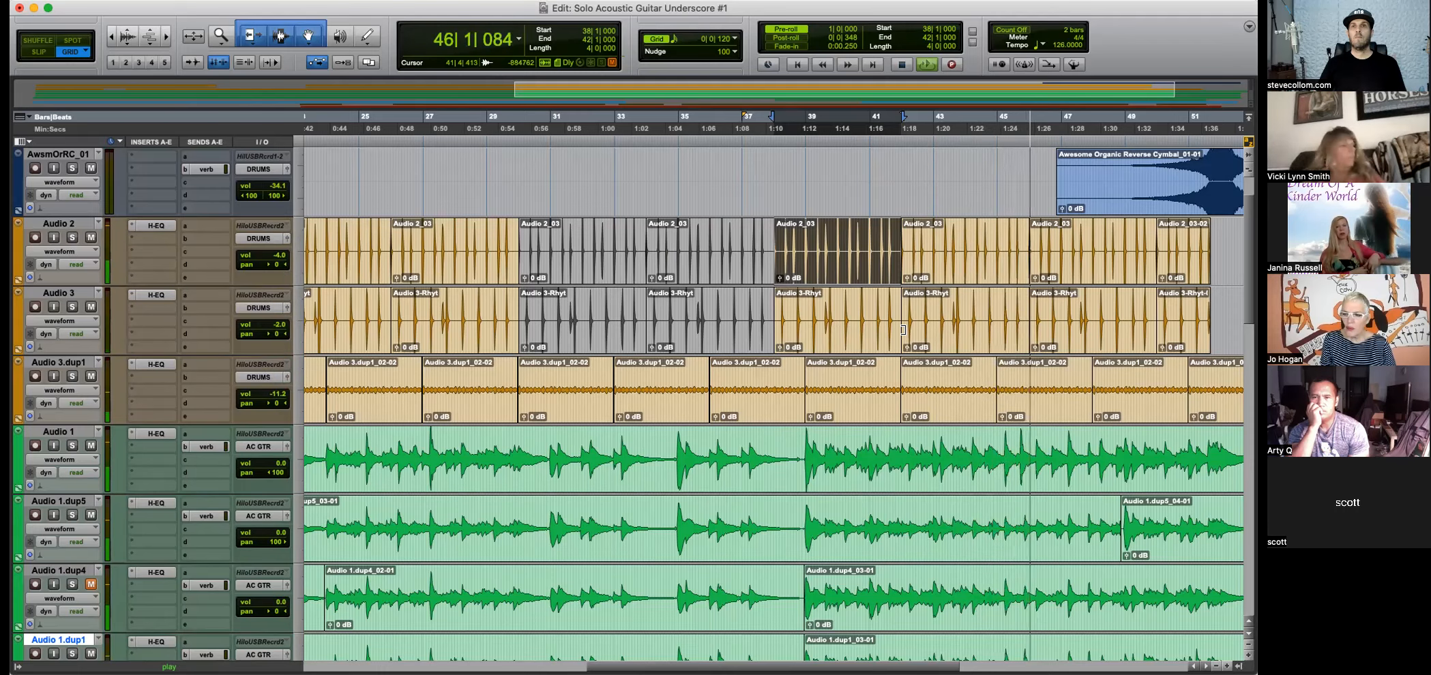
Cut the last Audio 3.dup1 clip back to end at about bar 52 and give its end a short fade-out.
key(t)
key(t)
key(r)
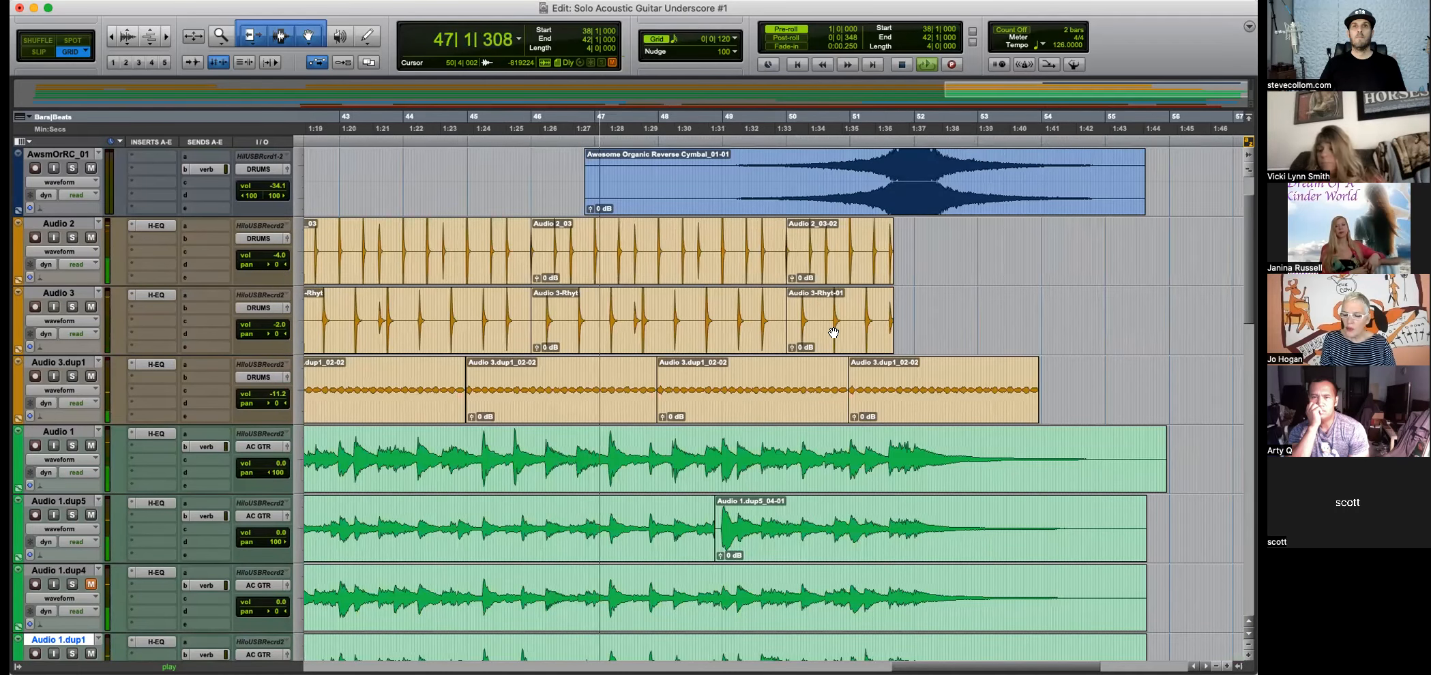
drag(908, 383, 1093, 384)
key(Delete)
click(887, 384)
key(t)
key(t)
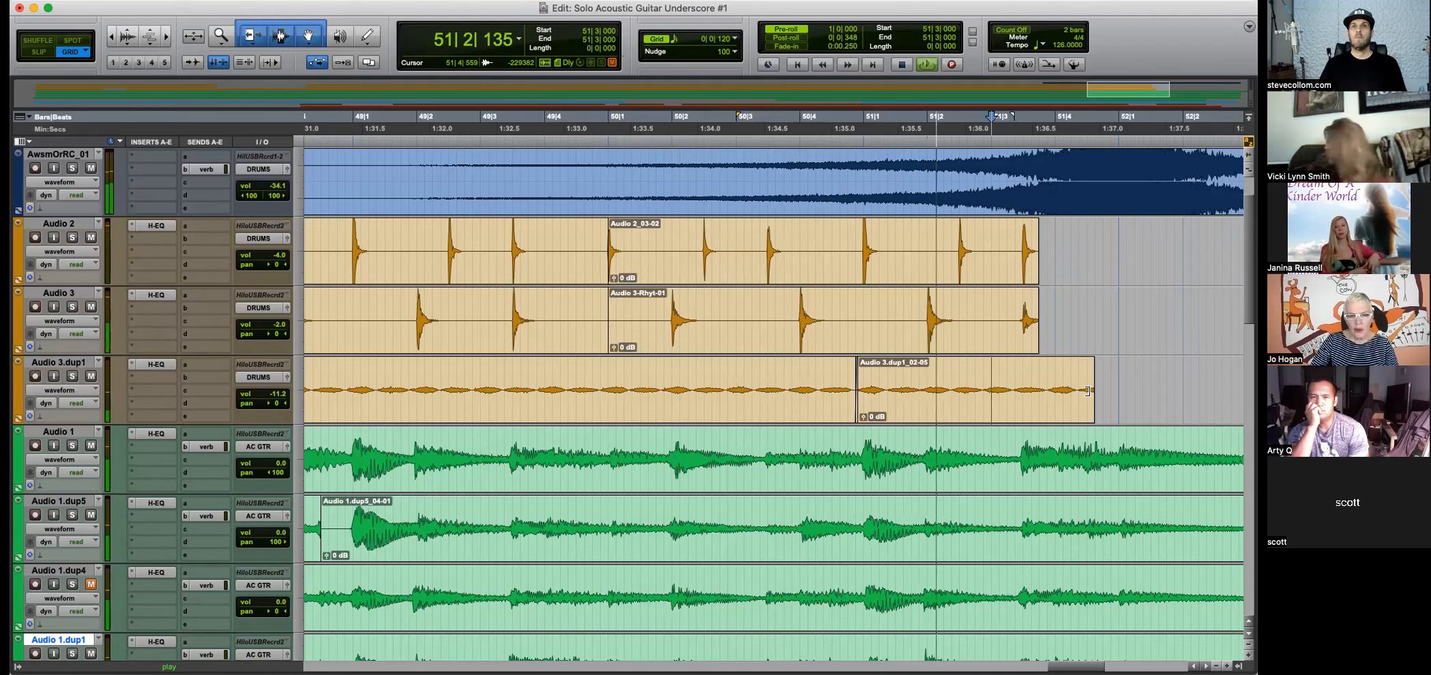
drag(1087, 391, 1104, 361)
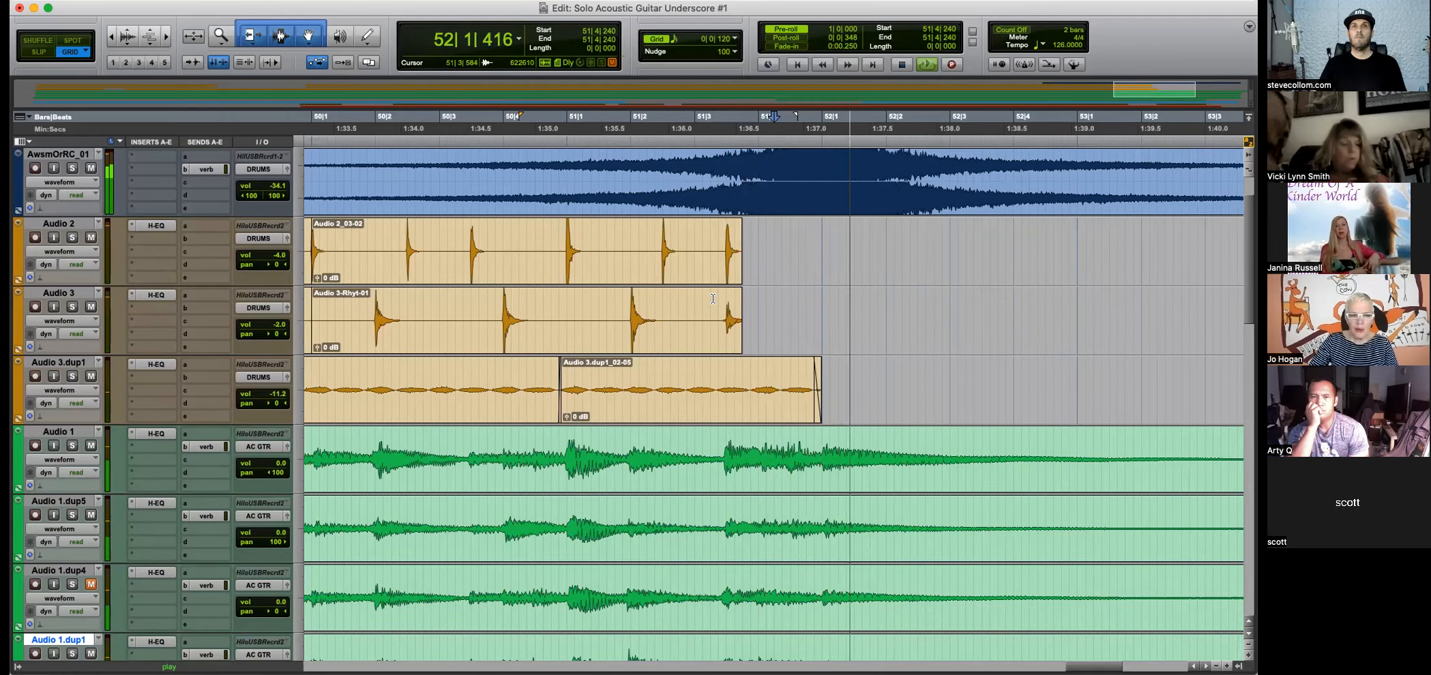
Stop playback, duplicate the last Audio 2 clip, place the copy at 52|1|000 and play into it.
key(space)
click(609, 265)
key(super+d)
drag(784, 275, 863, 271)
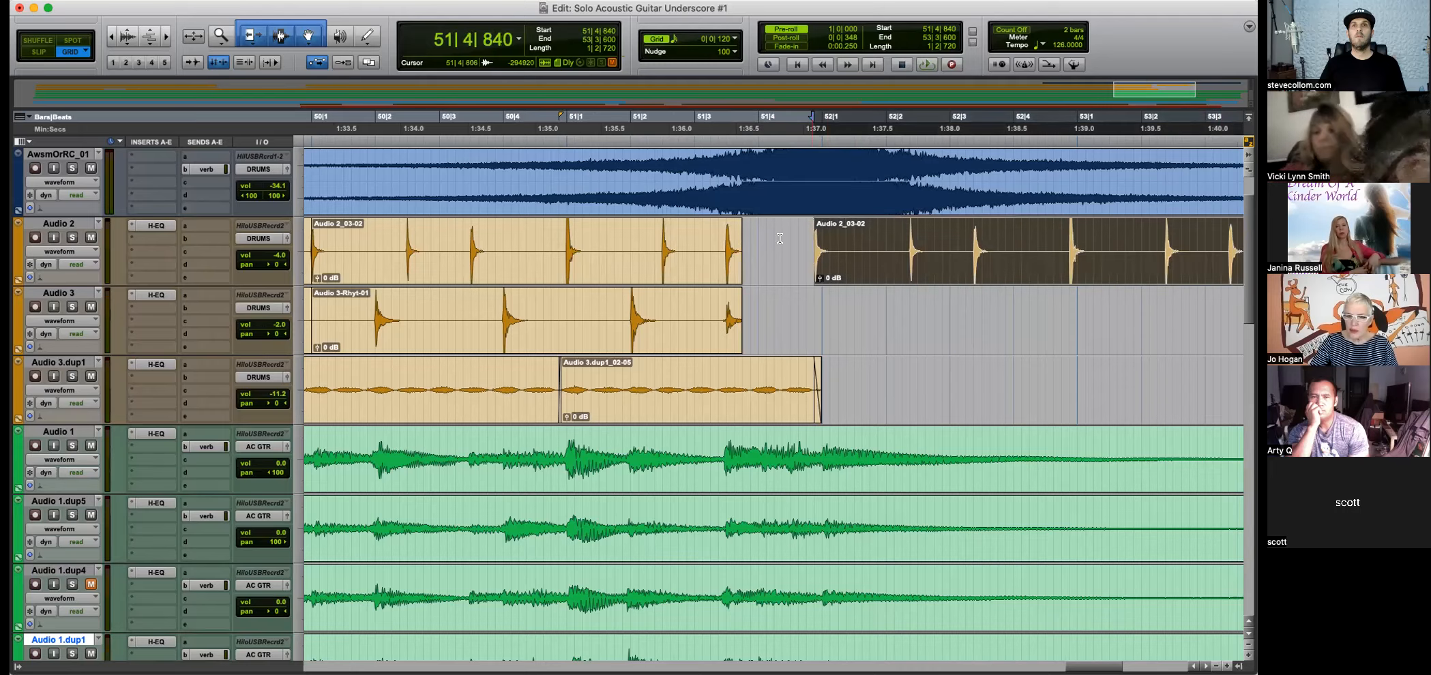
key(super+bracketright)
key(space)
key(super+bracketleft)
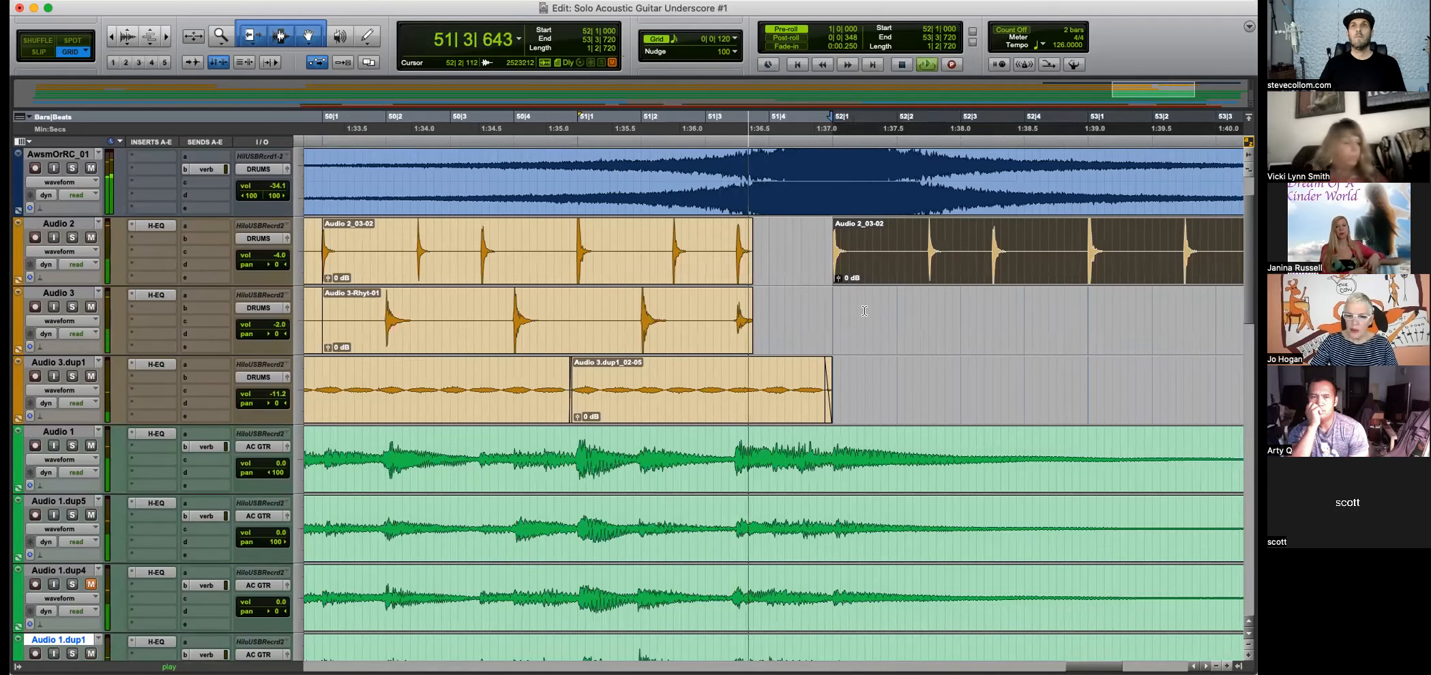
key(super+bracketleft)
key(super+bracketleft)
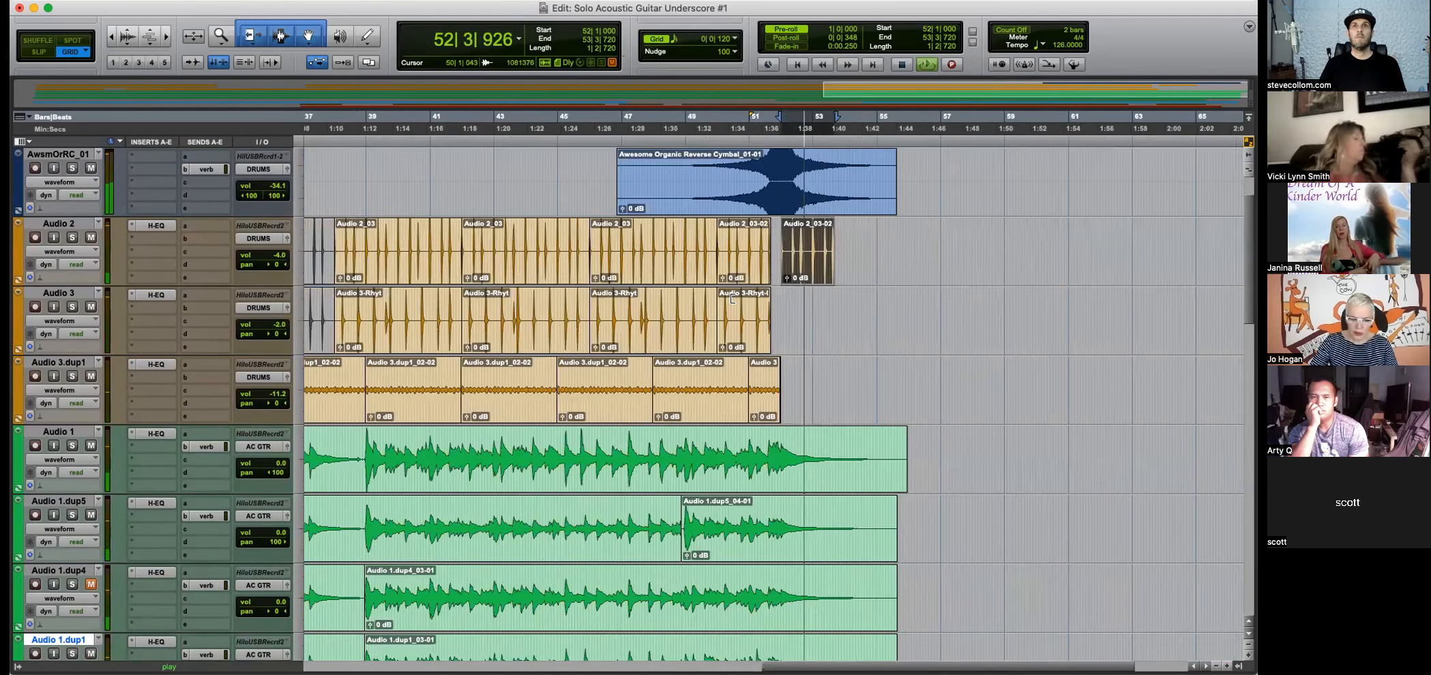
Delete the part of the copied Audio 2 clip after 52|2|120 so only its first hit remains.
key(super+bracketright)
click(807, 239)
drag(806, 239, 1056, 236)
key(Delete)
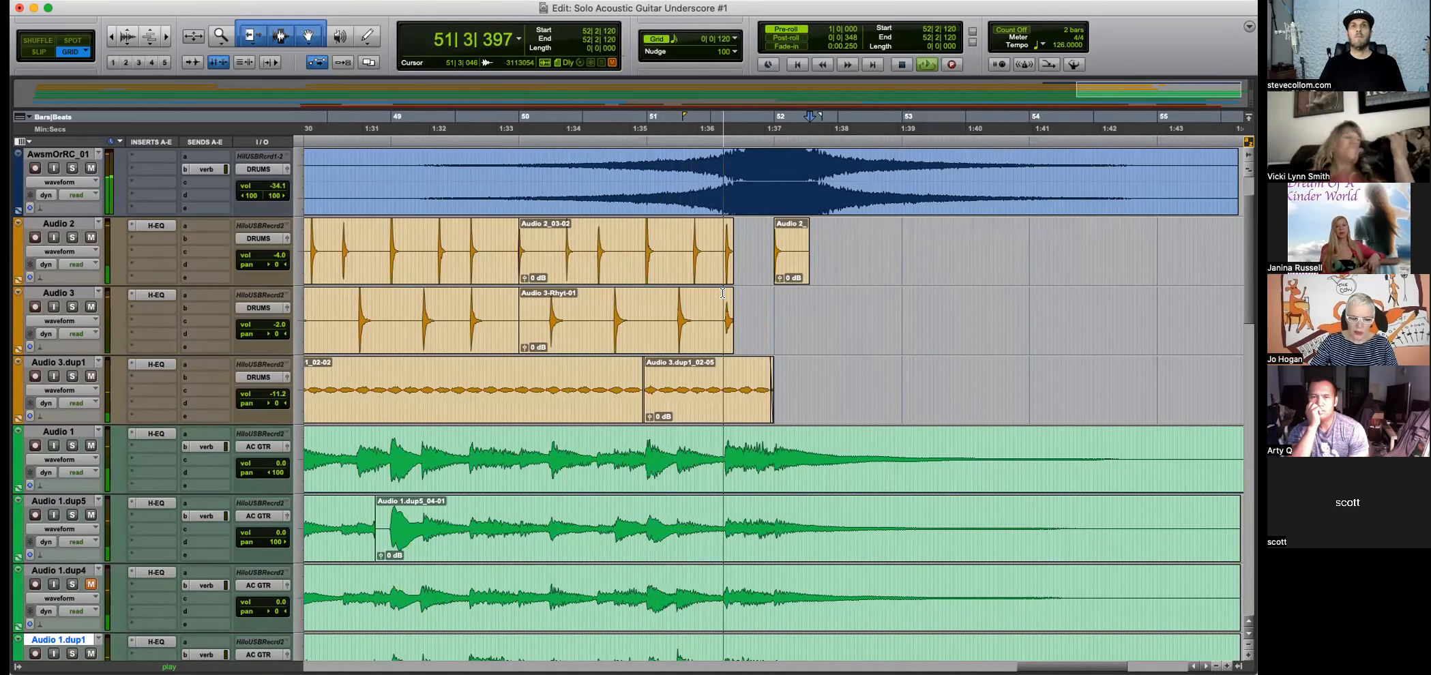
Stop playback, solo the Audio 2 track, play from 15|3|120 and open the track's H-EQ.
key(super+bracketleft)
key(super+bracketleft)
key(super+bracketleft)
key(super+bracketleft)
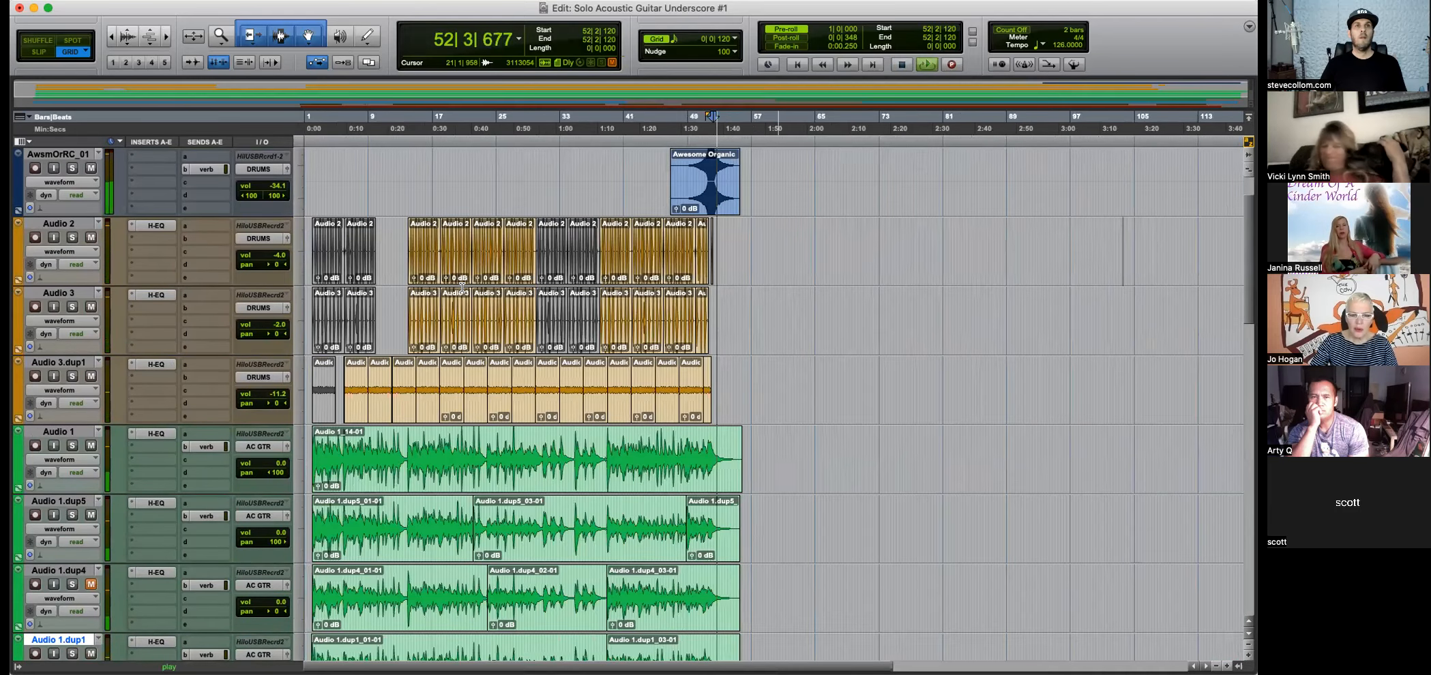
key(space)
click(404, 236)
key(super+bracketright)
key(super+bracketright)
key(super+bracketright)
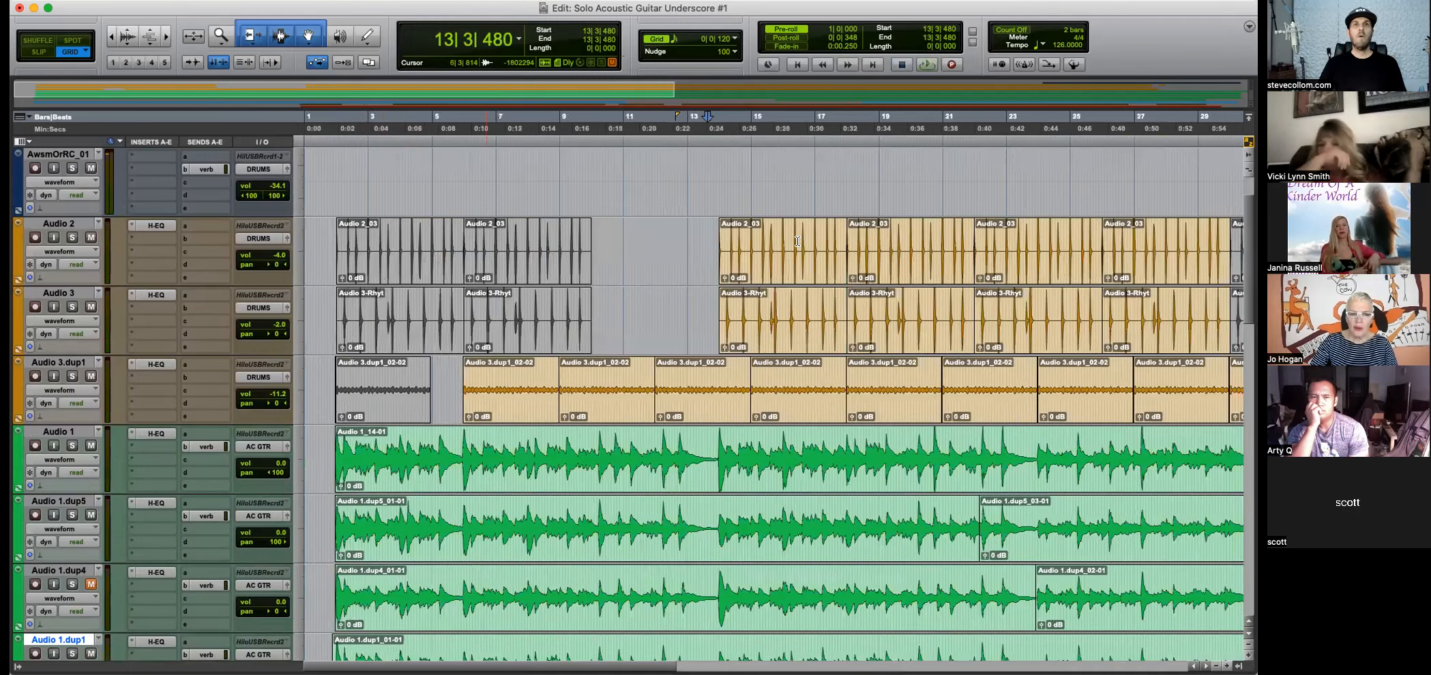
click(894, 236)
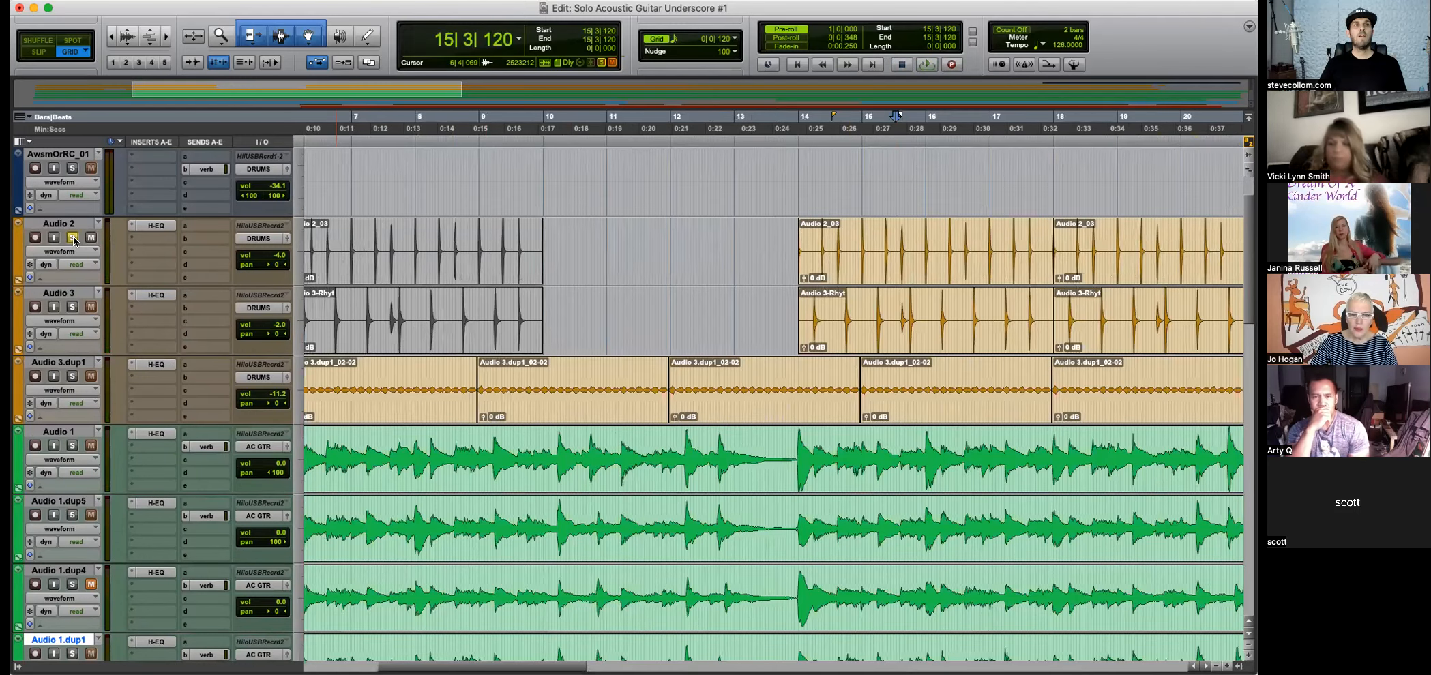
key(space)
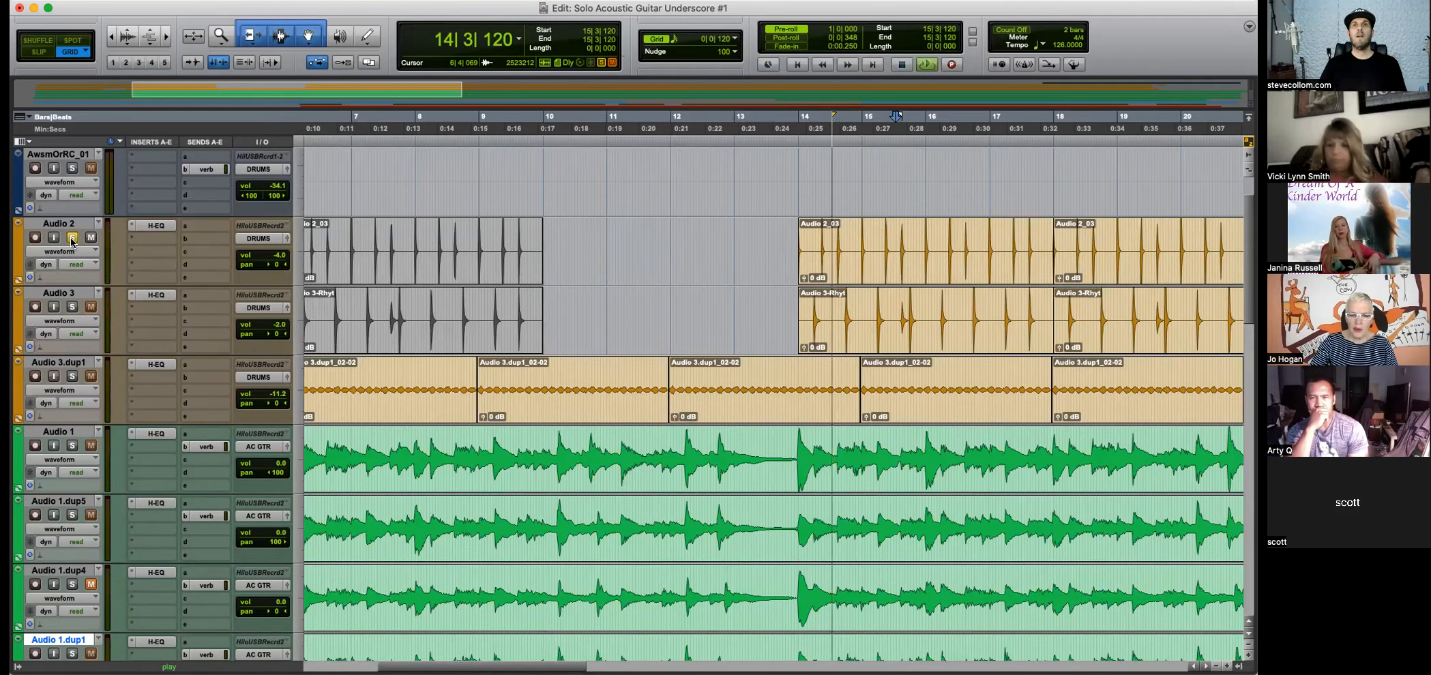
click(155, 225)
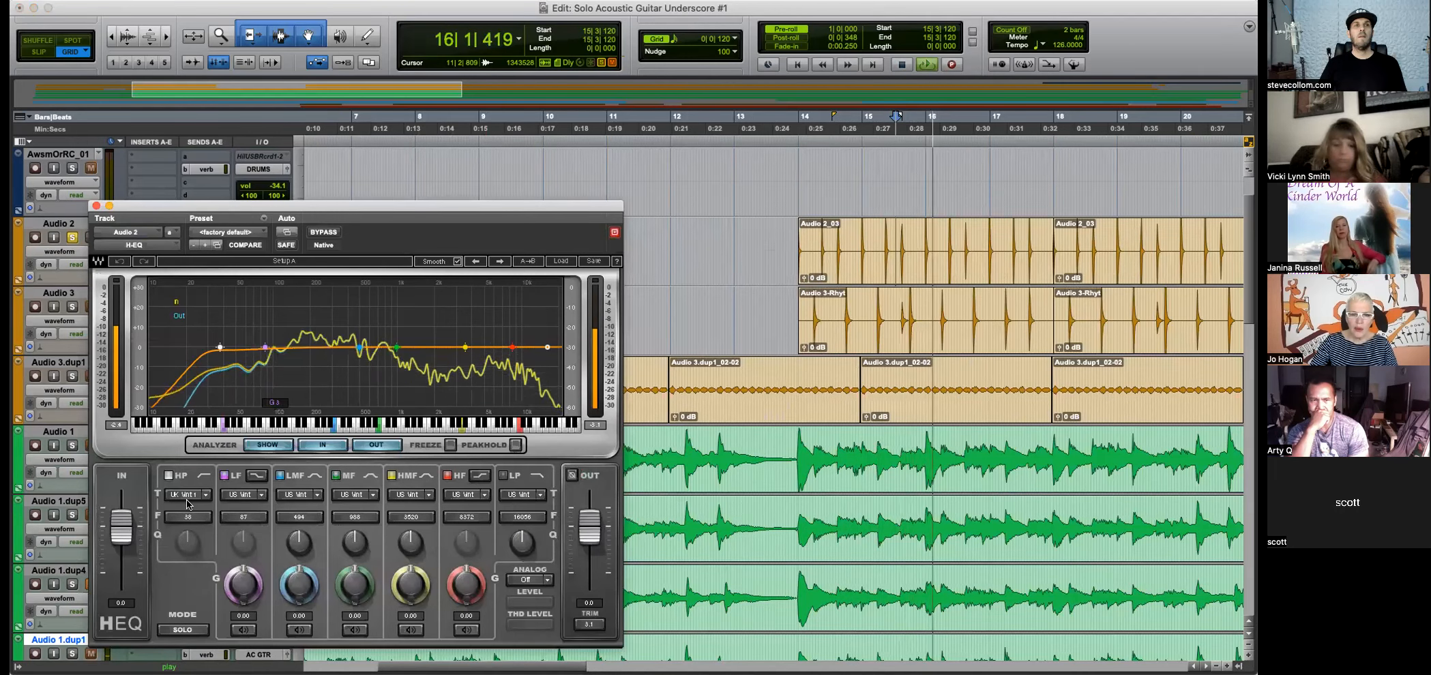
In Audio 2's H-EQ, boost an LF bell 11 dB at 52 Hz, cut the HF shelf 12.45 dB at 4435 Hz, and compare with bypass.
click(257, 476)
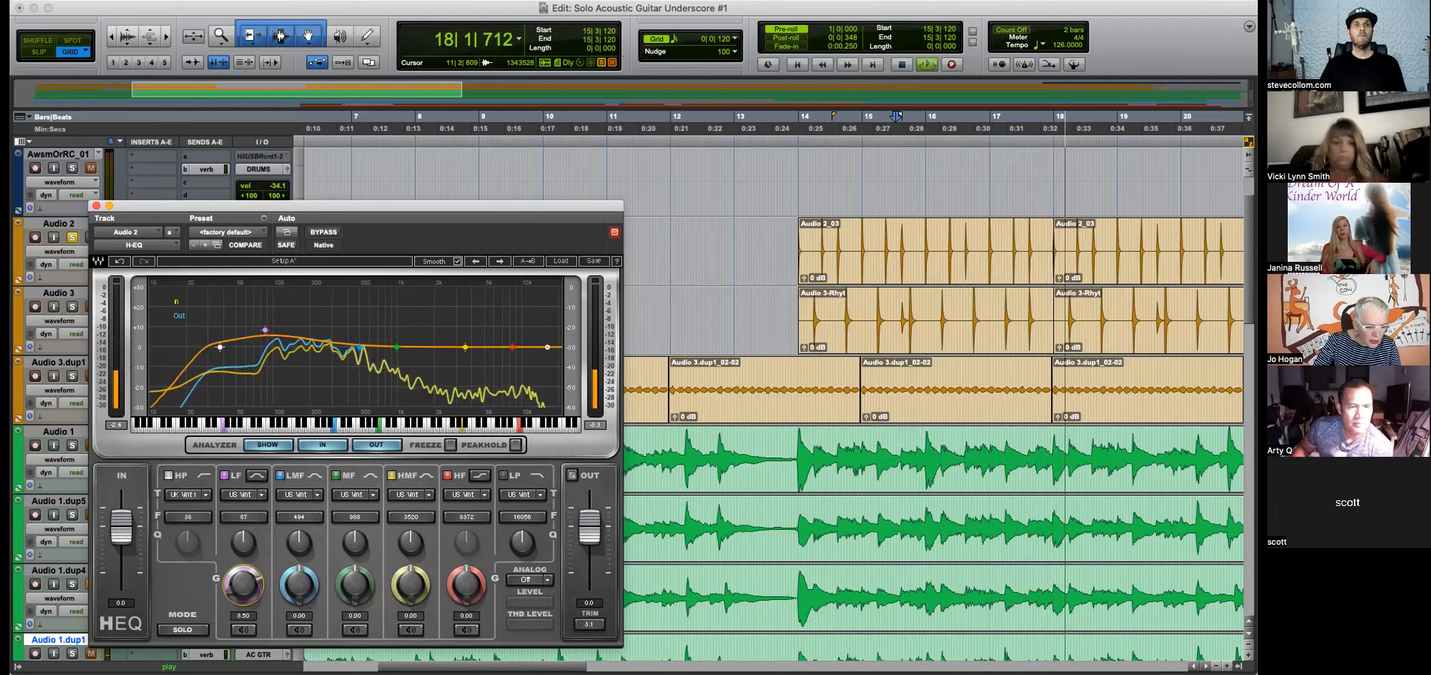
drag(266, 341, 237, 324)
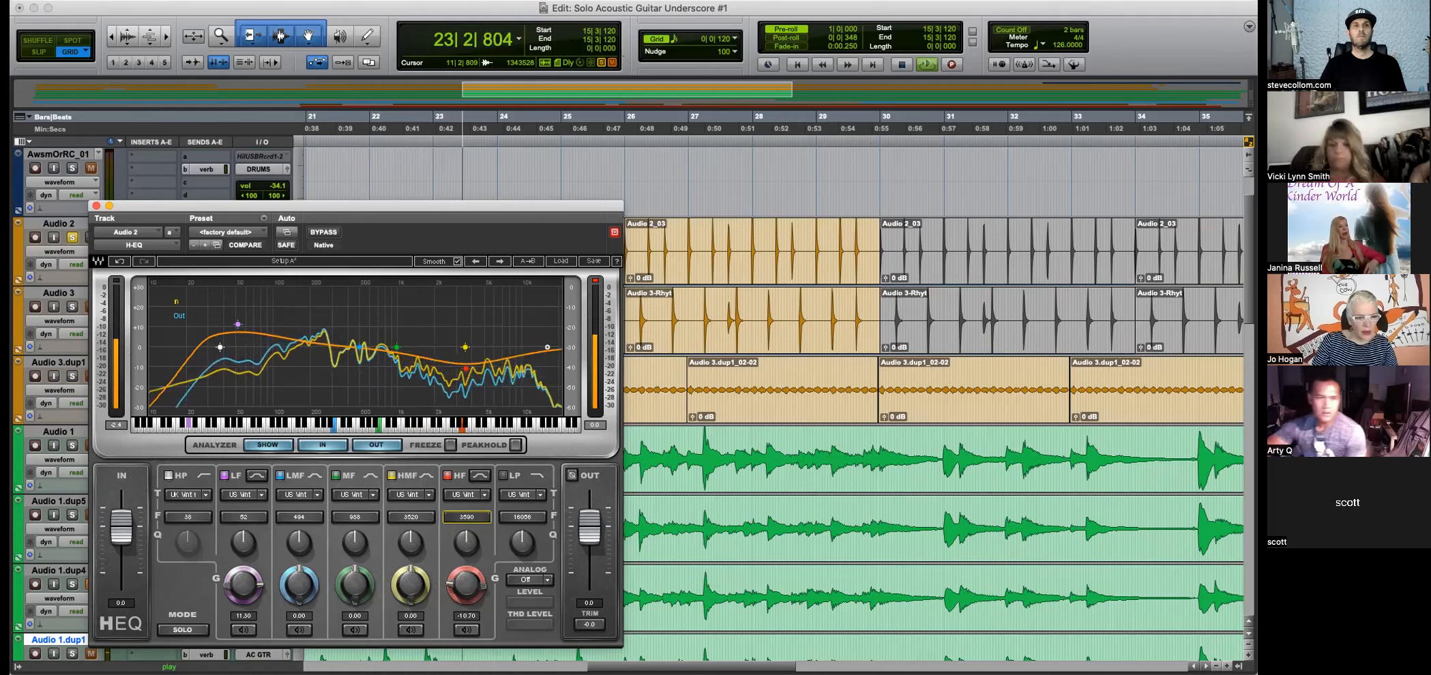
mouse_move(467, 517)
mouse_down()
mouse_move(473, 541)
mouse_move(467, 499)
mouse_up()
click(324, 232)
click(325, 233)
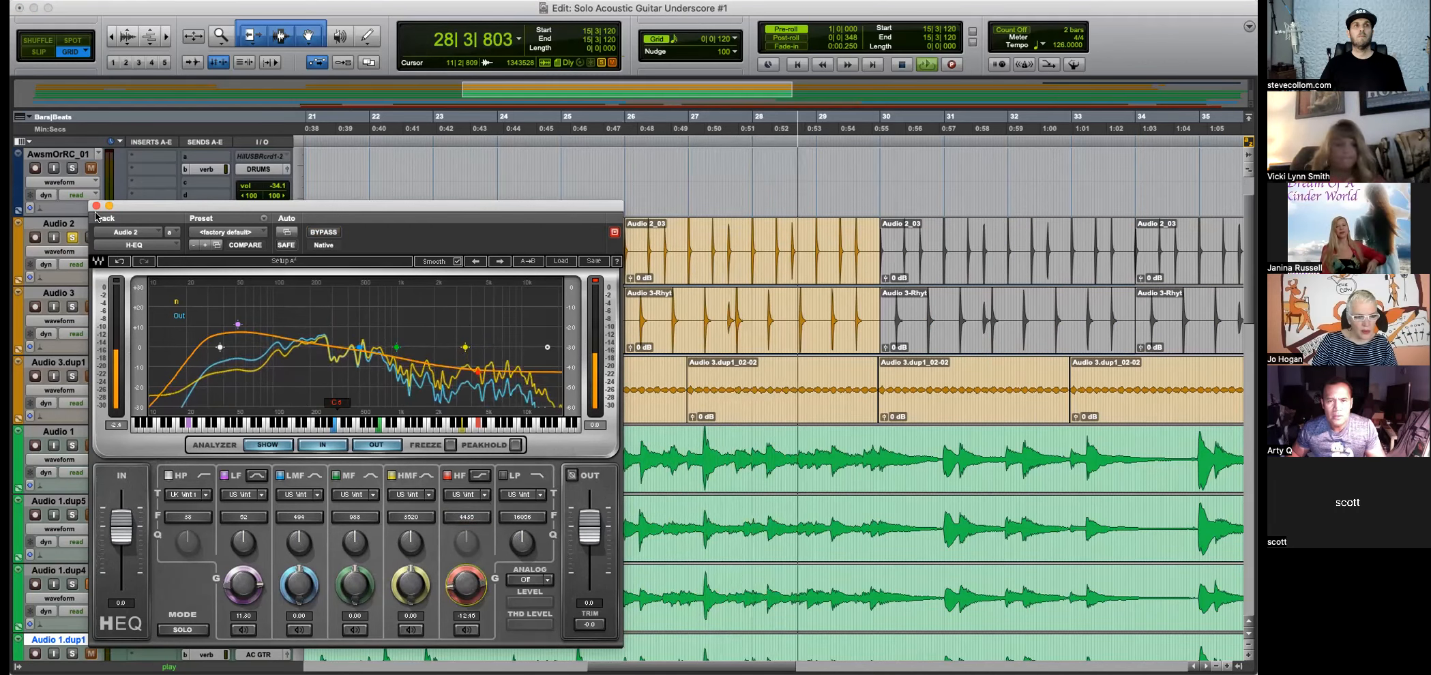
key(super+w)
key(space)
Solo the Audio 3 track, play from 16|1|000 and raise its H-EQ high-pass frequency to 215 Hz.
key(super+bracketleft)
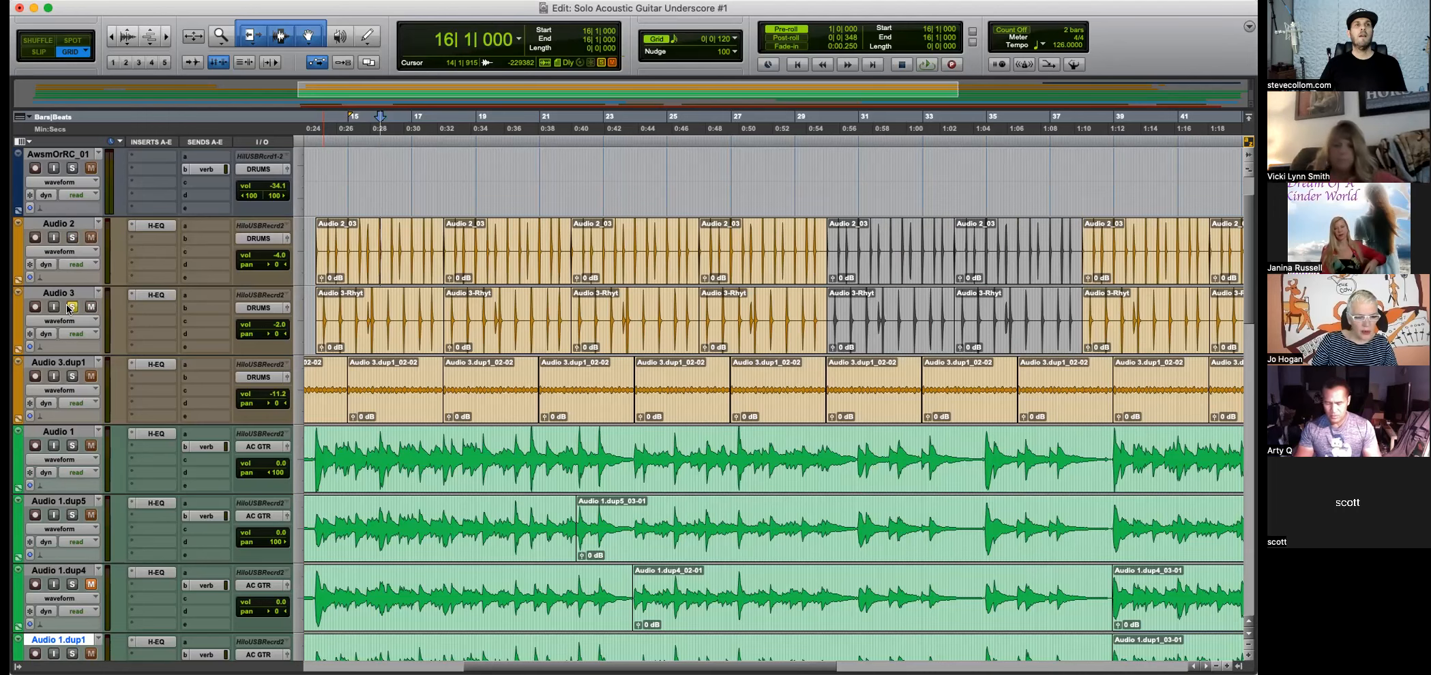
click(157, 296)
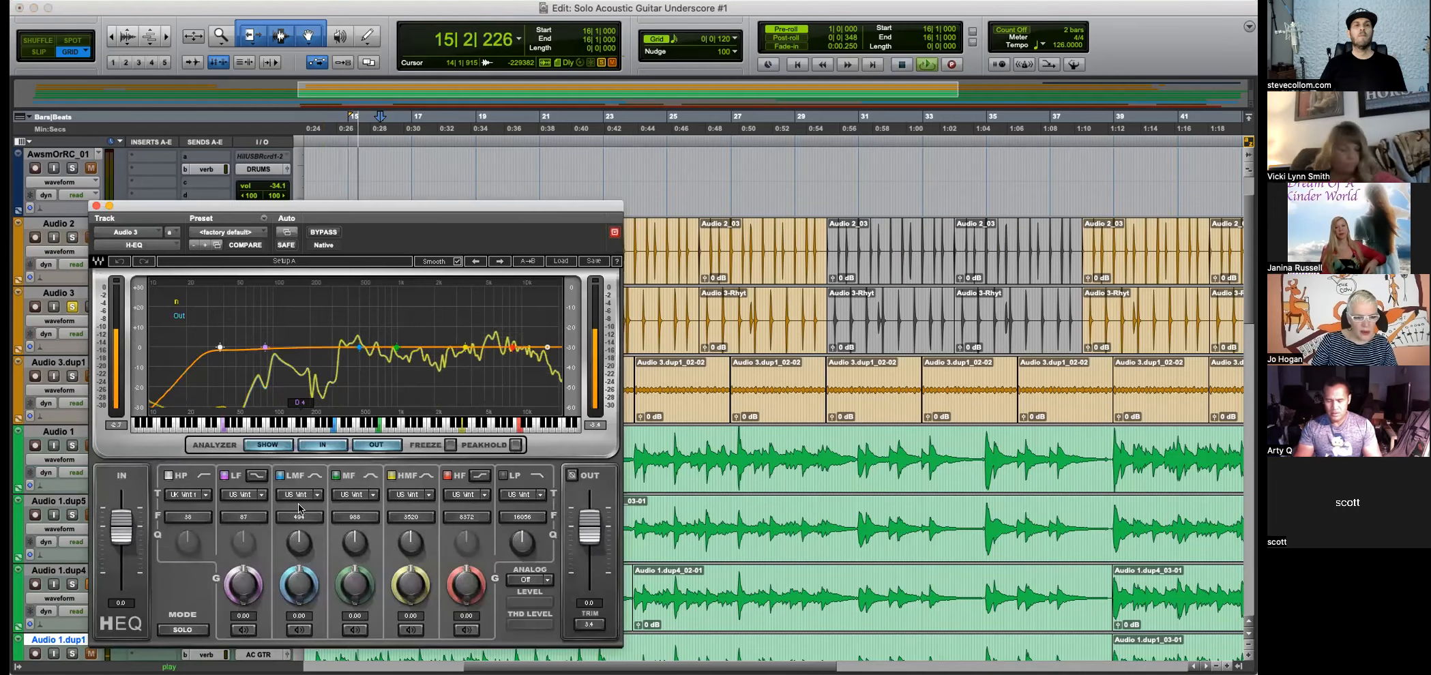
drag(220, 348, 314, 347)
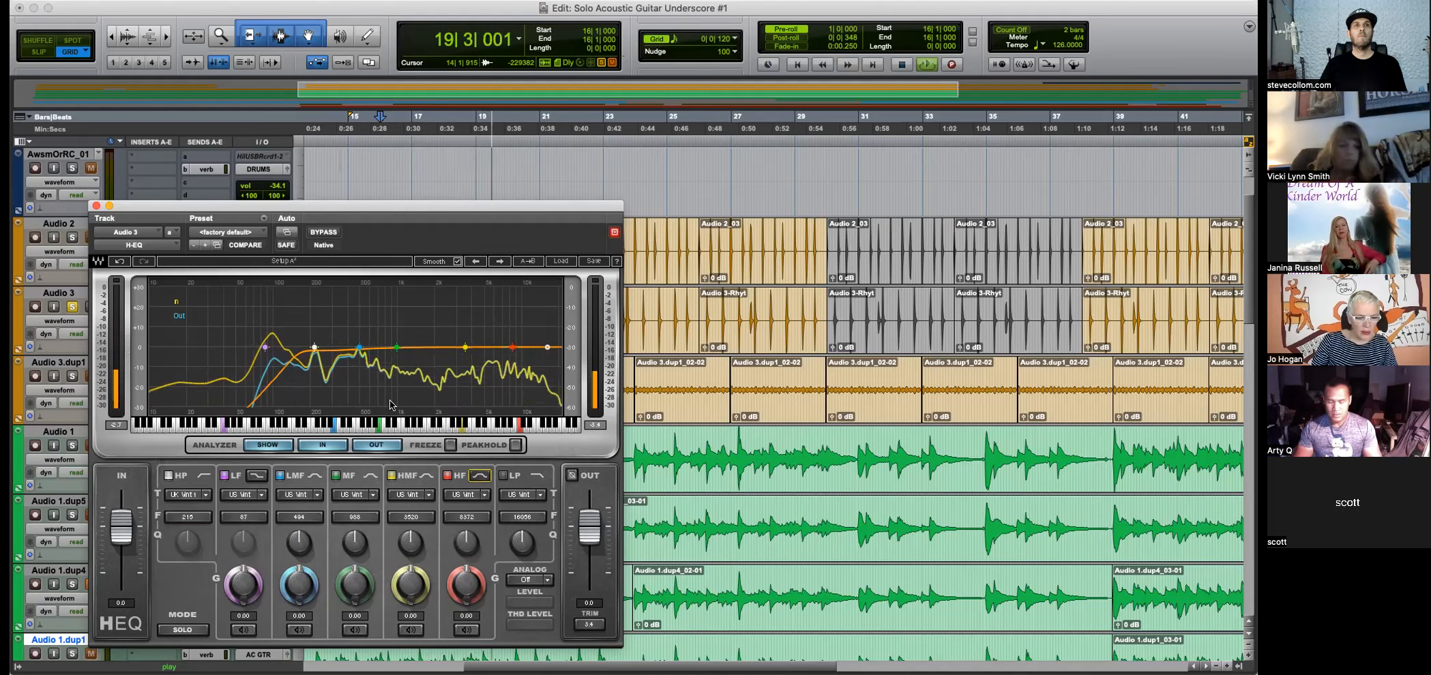
key(super+w)
key(space)
Play the full mix from 16|1|000 to hear the percussion with its EQ changes, and stop playback.
key(super+bracketleft)
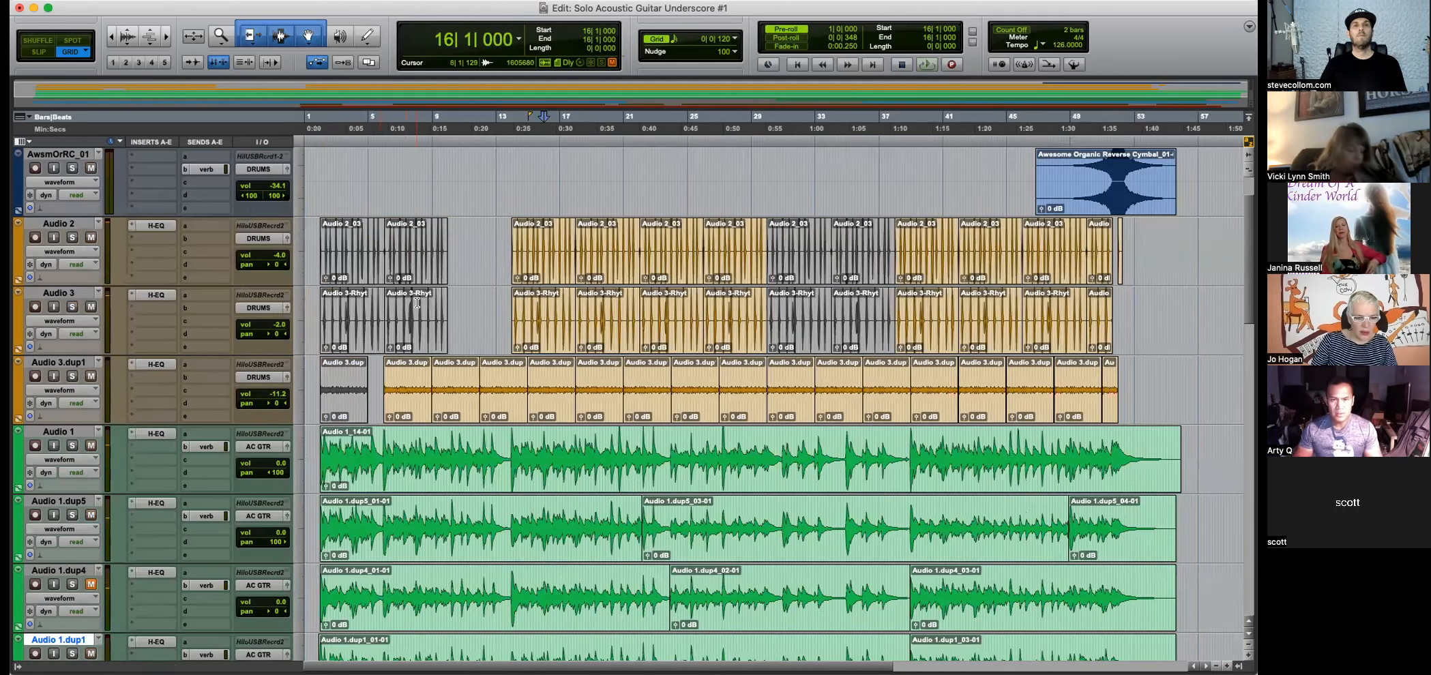
key(super+bracketright)
key(super+bracketleft)
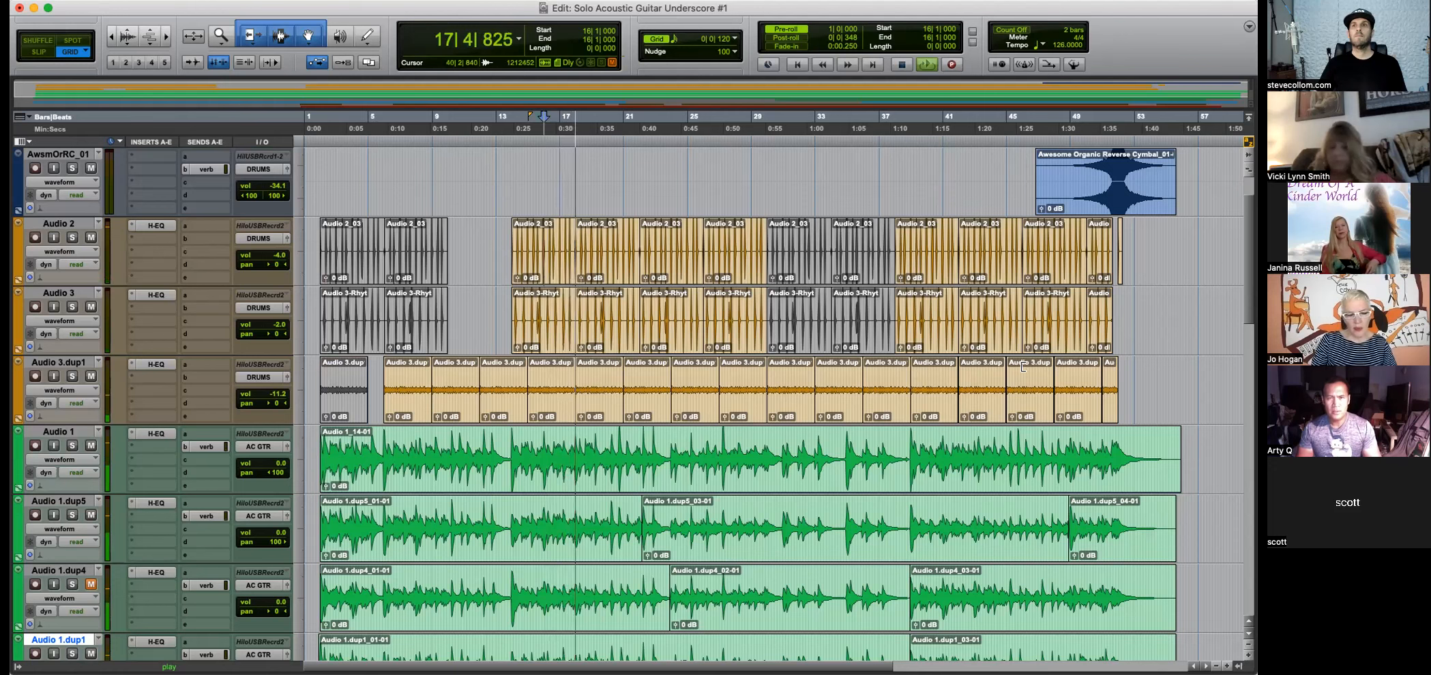
key(space)
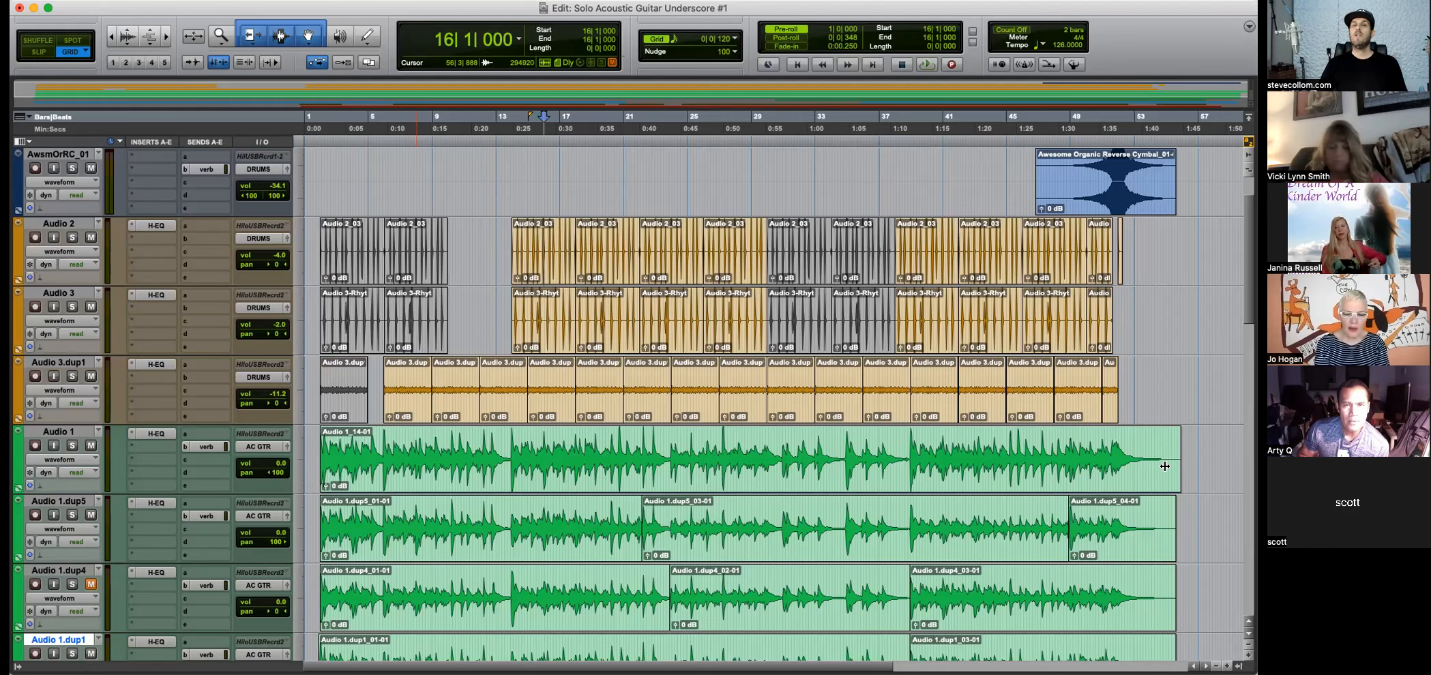
Open the H-EQ on Audio 3.dup1 and switch its high-pass filter type to US Modern.
click(155, 364)
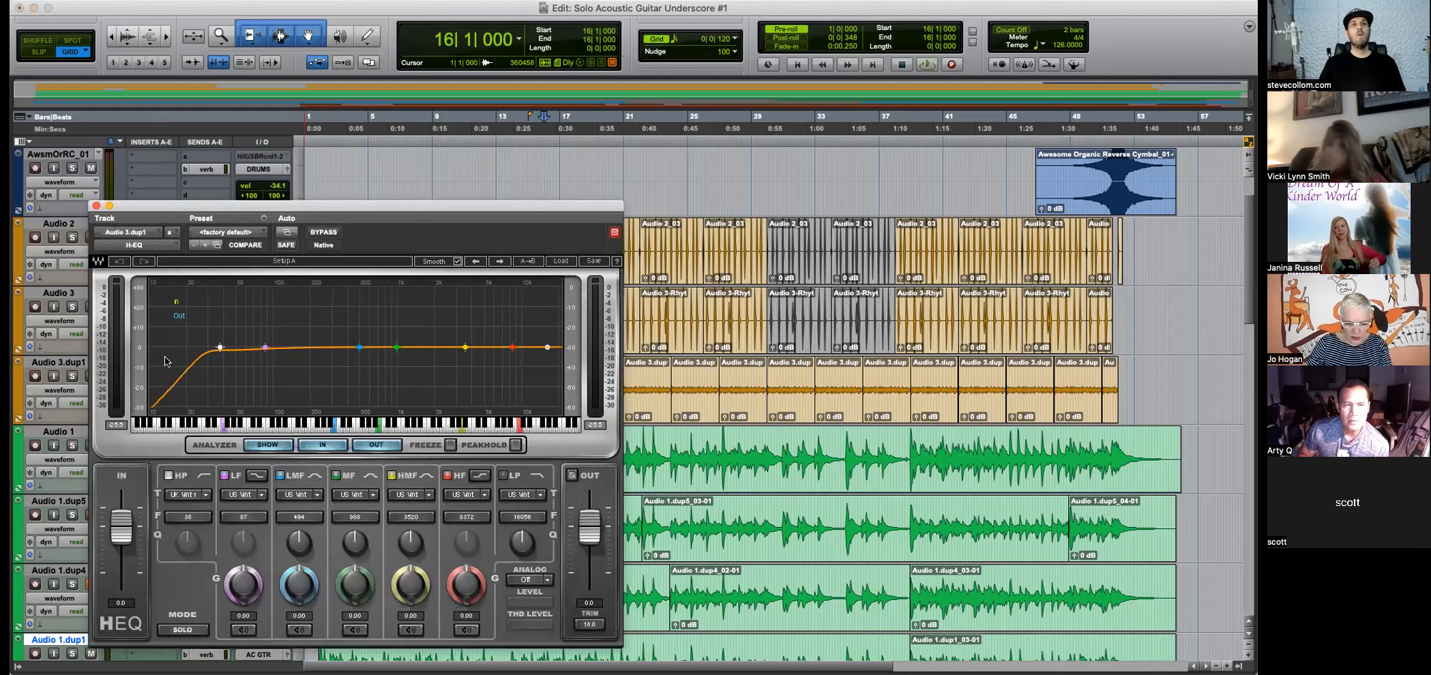
drag(481, 204, 888, 106)
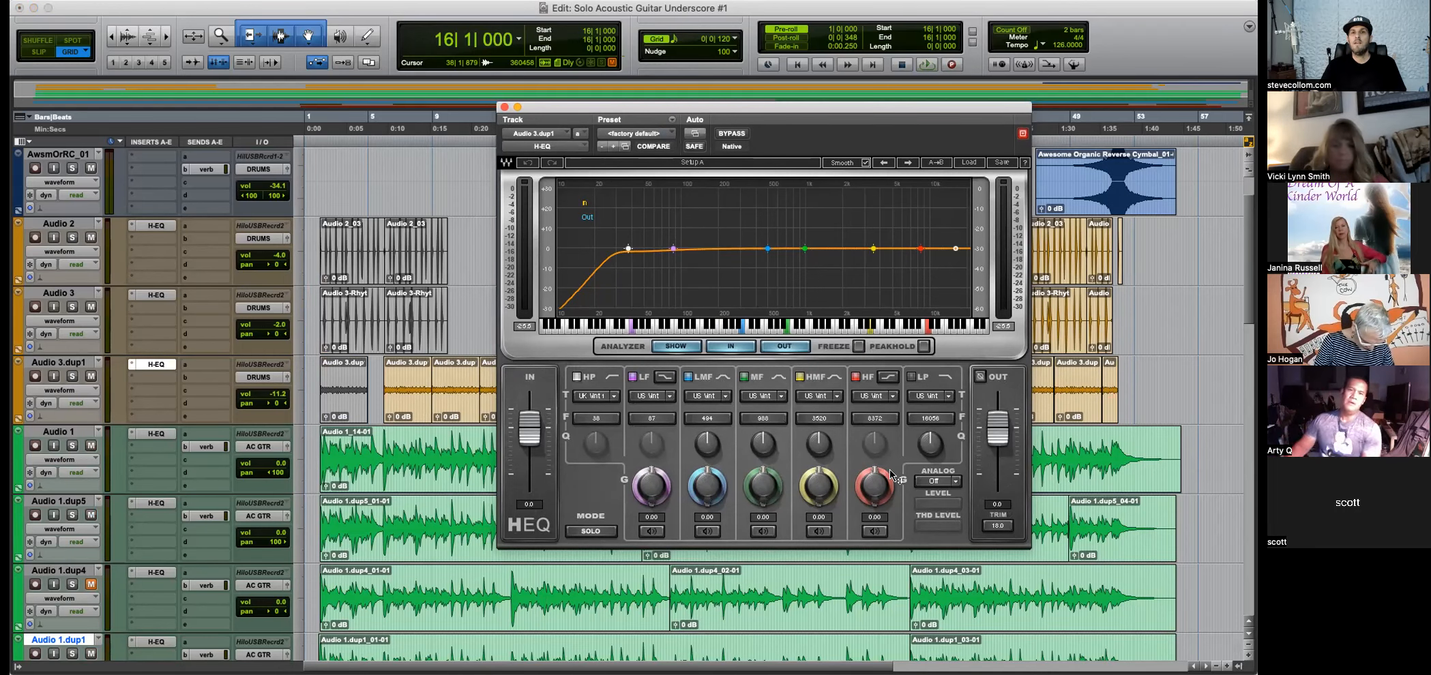
scroll(596, 401, down, 1)
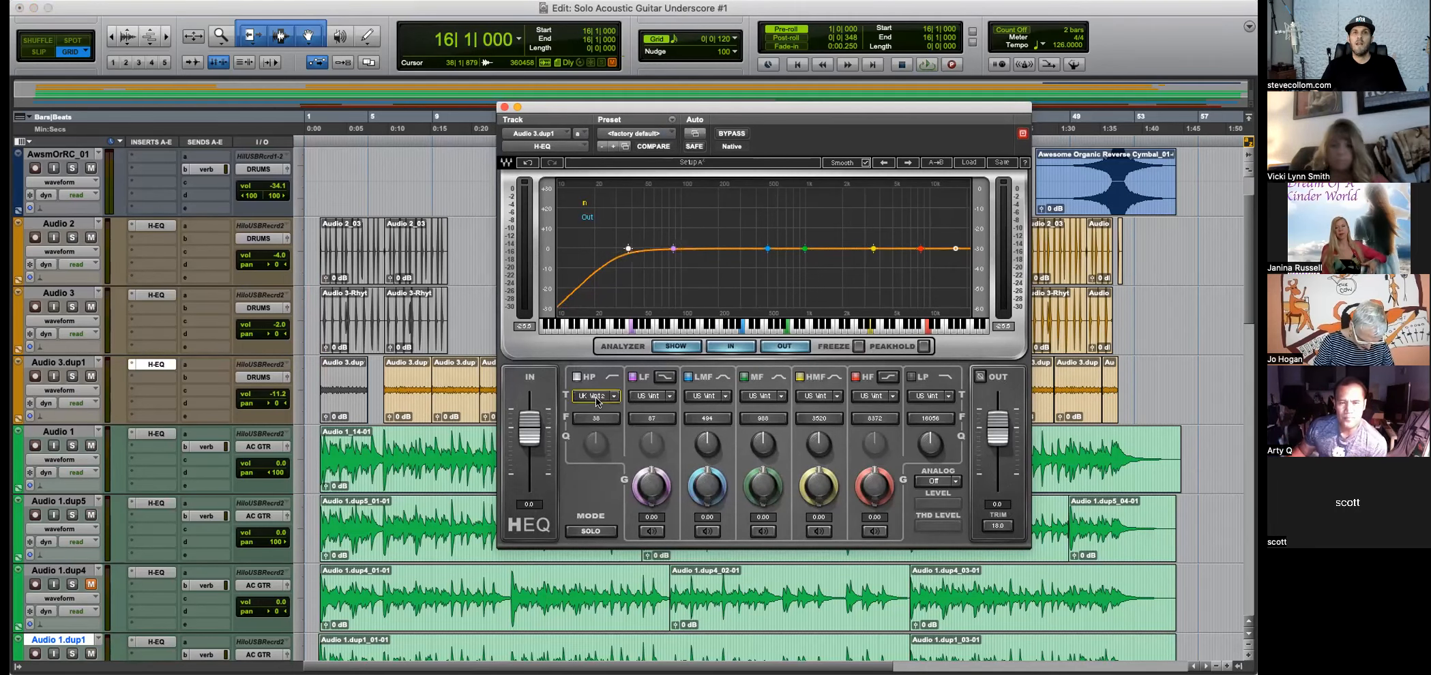
scroll(596, 401, down, 1)
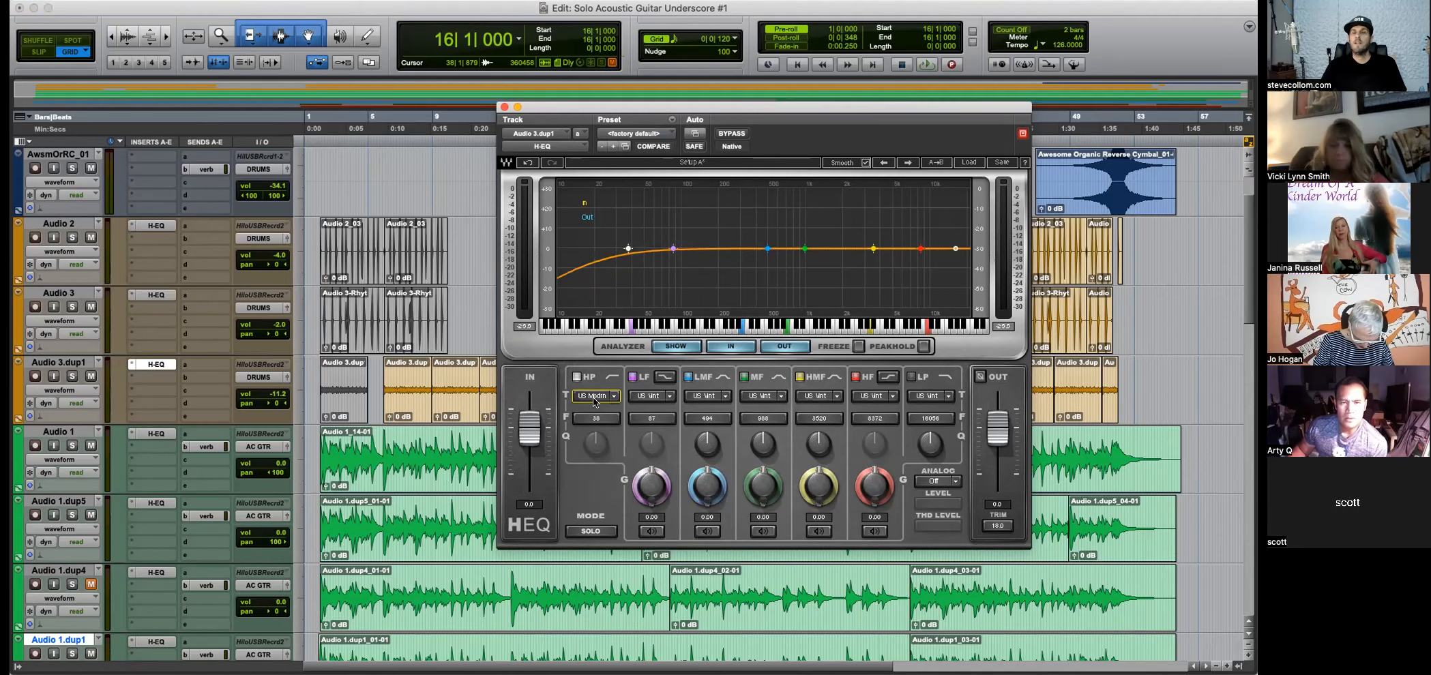
click(613, 401)
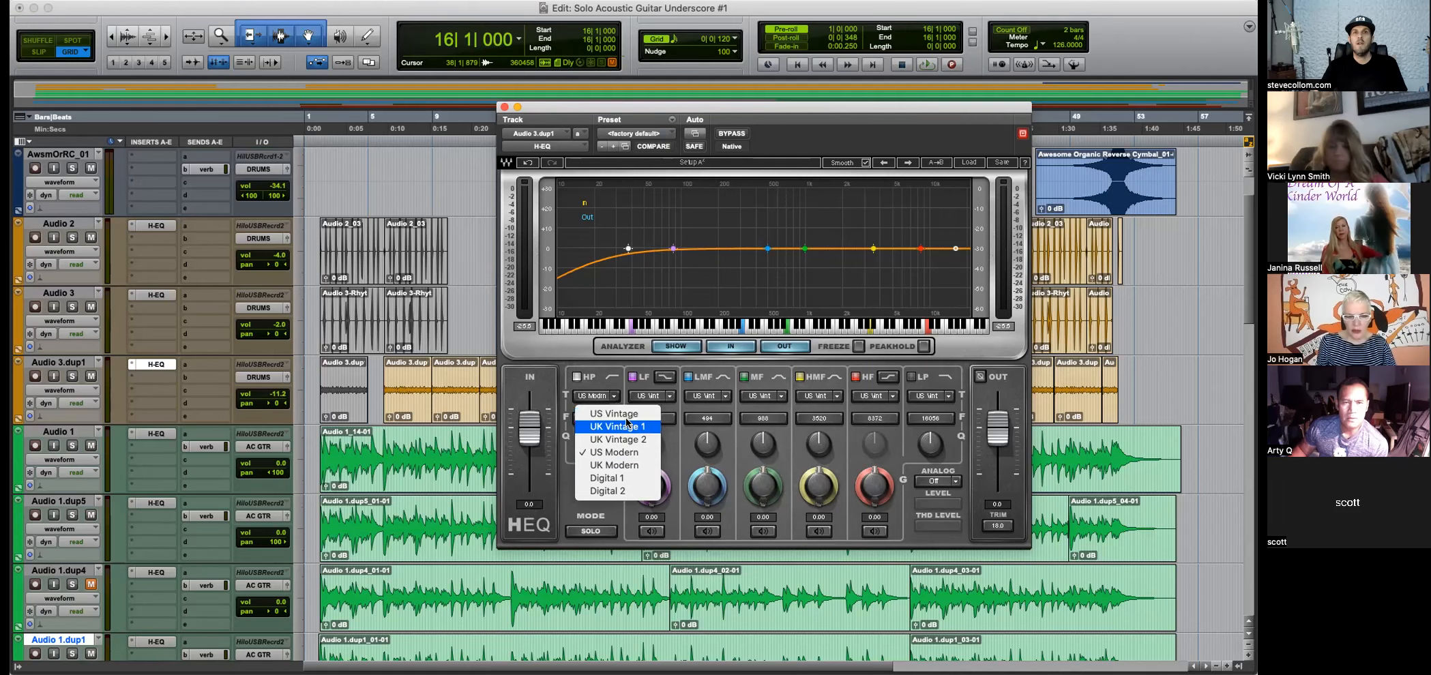
click(602, 370)
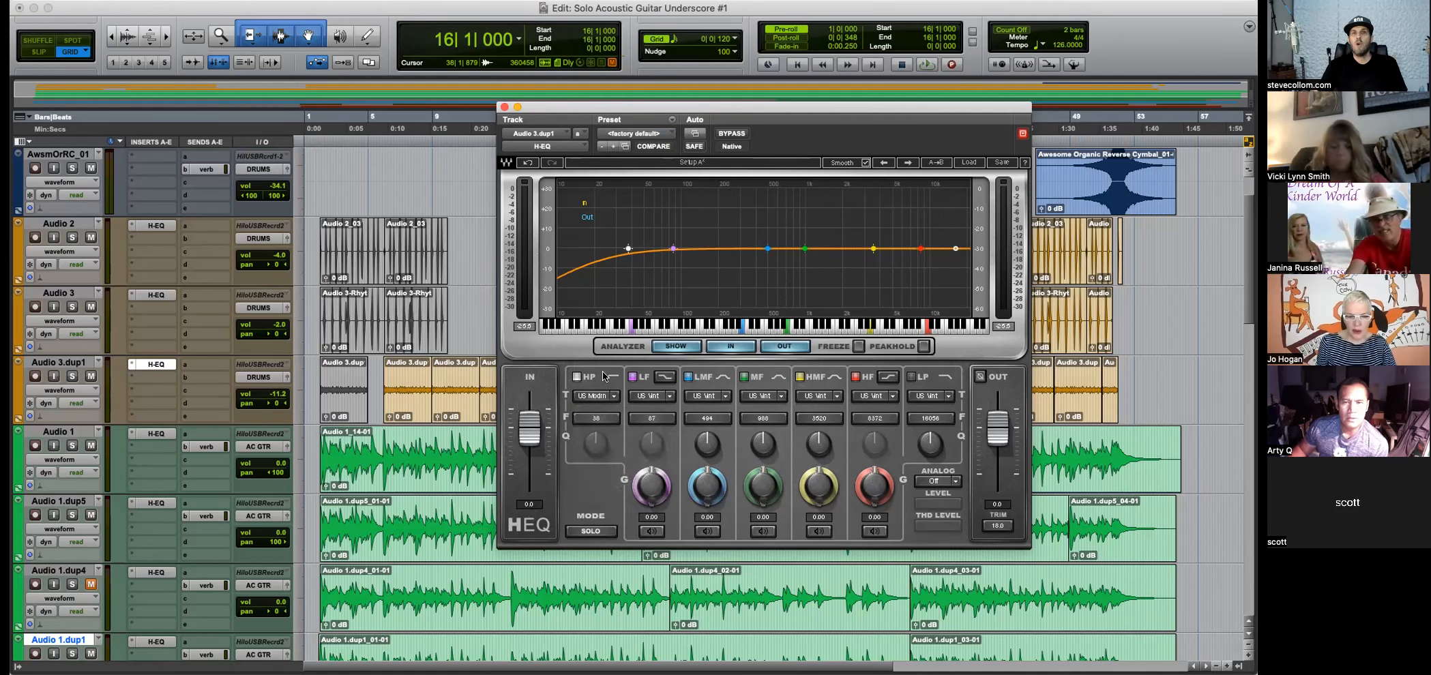
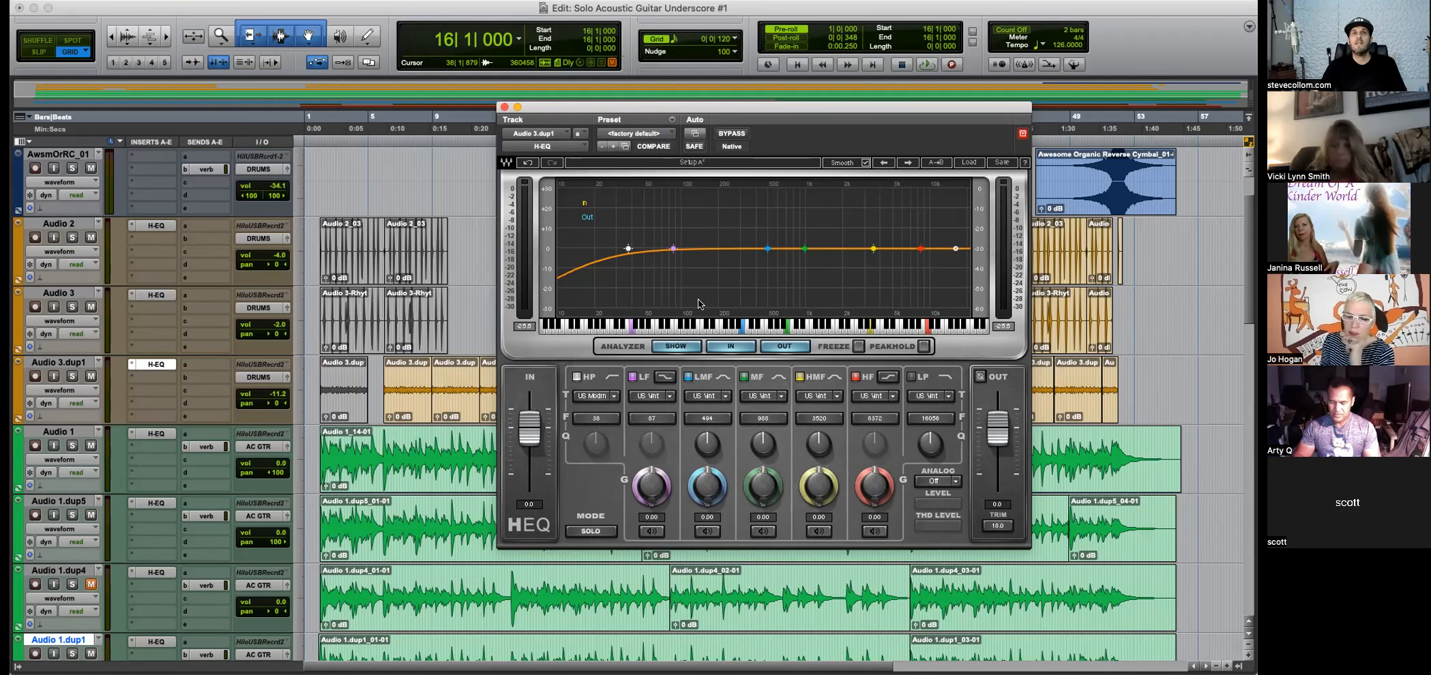
Solo the Audio 3.dup1 track and play it from 10|2|480.
click(452, 379)
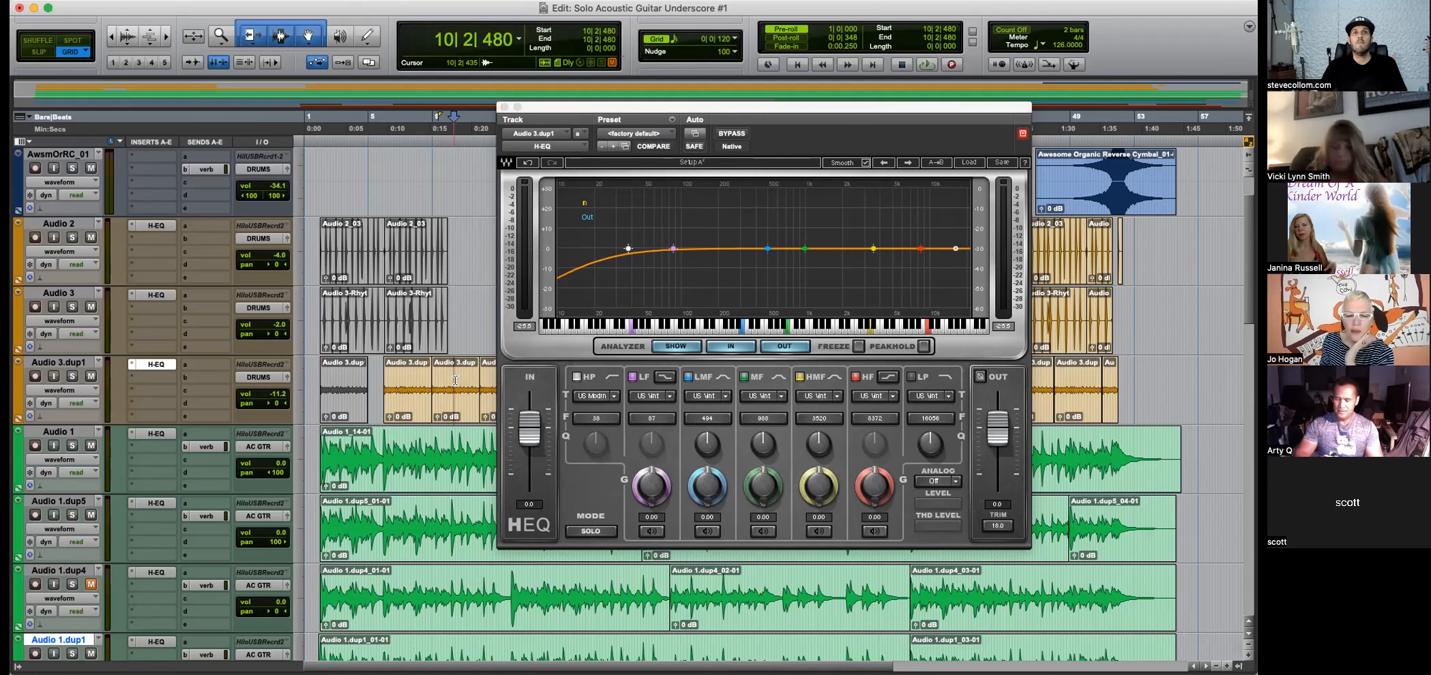
key(space)
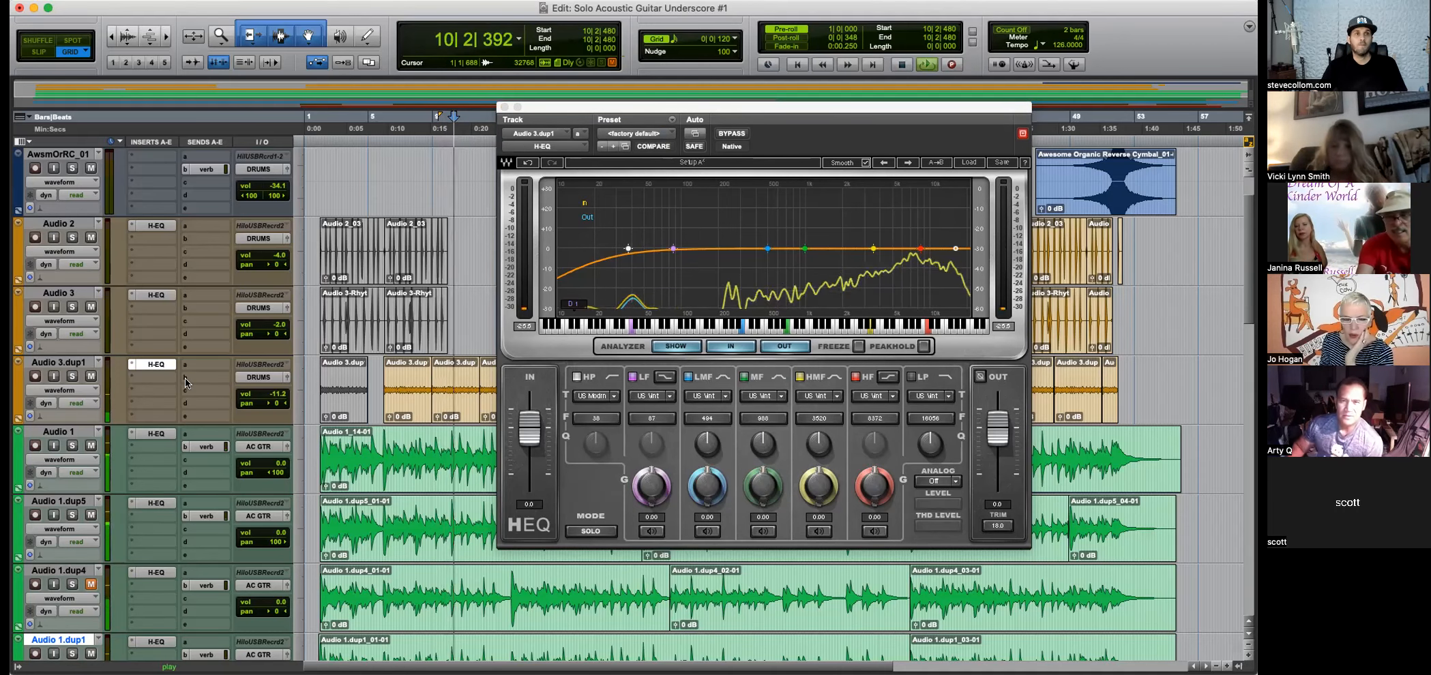
click(72, 377)
key(space)
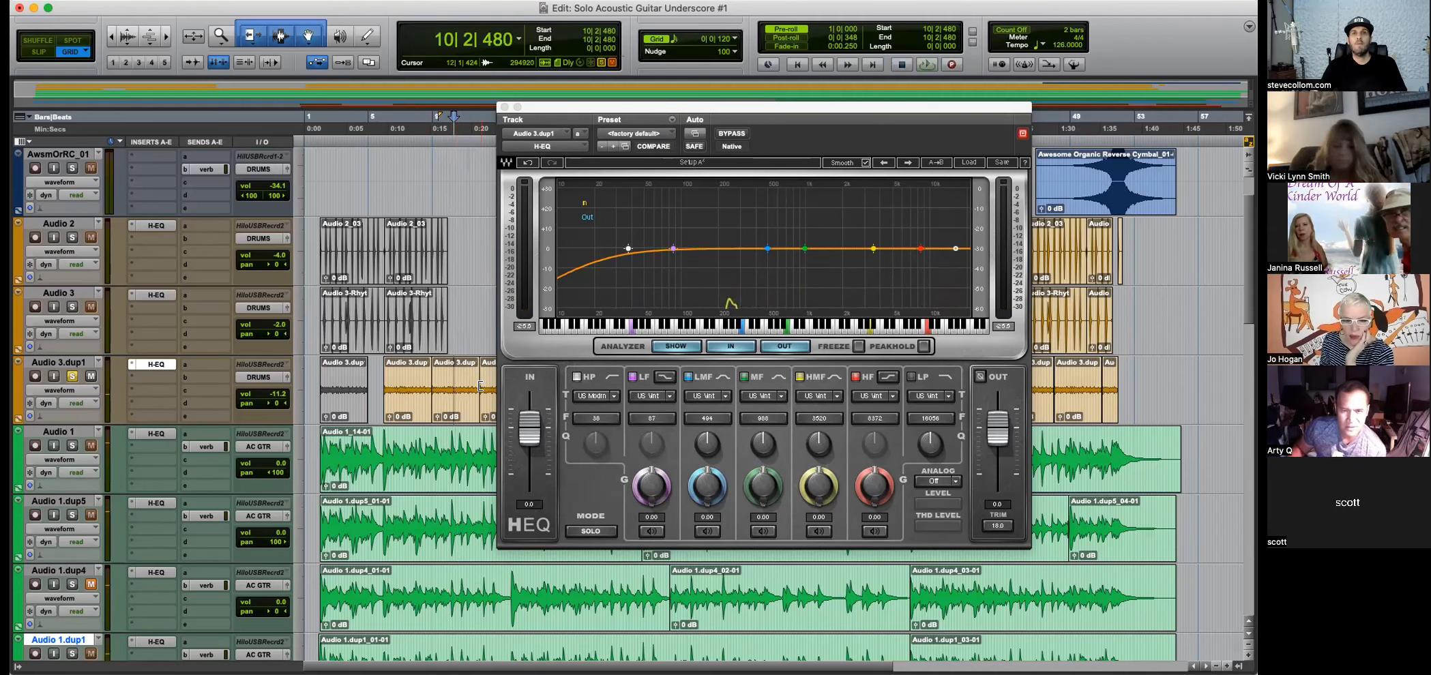
key(space)
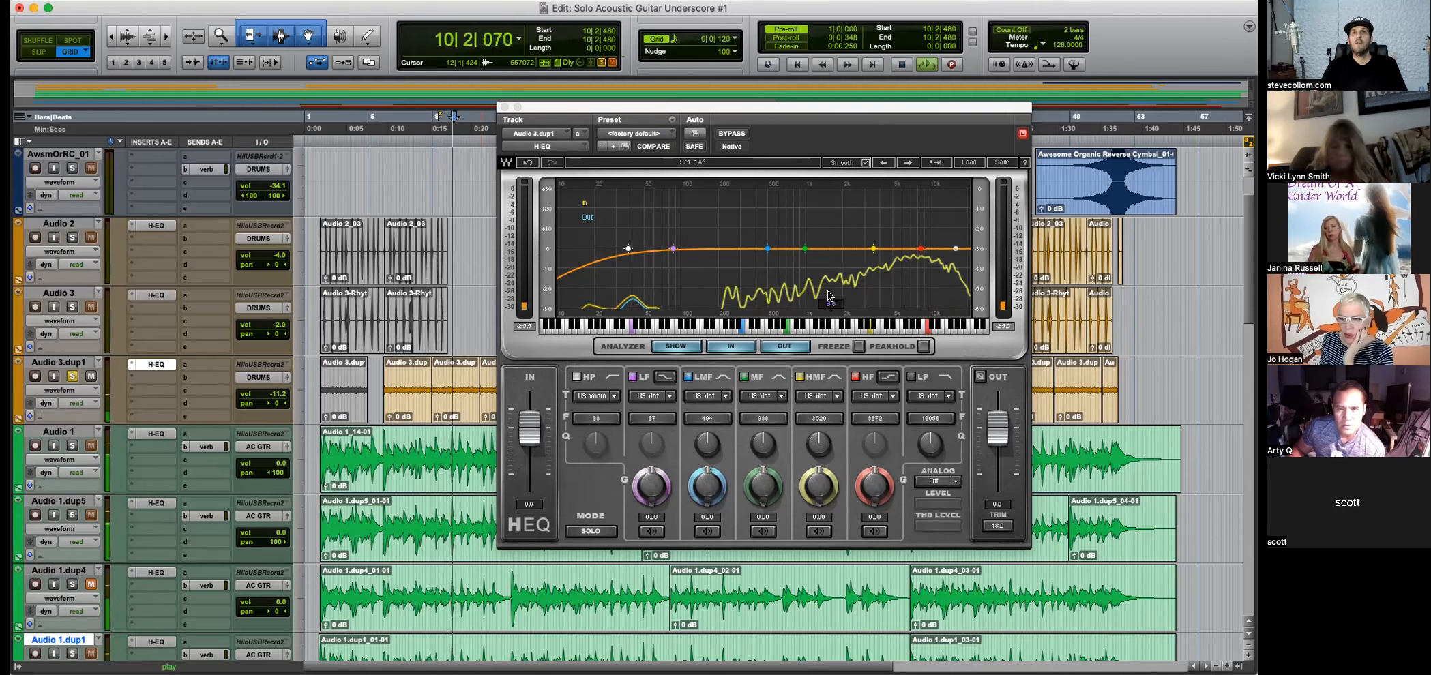
Set Audio 3.dup1's high-pass filter to UK Vintage 1 at 518 Hz, close the H-EQ and unsolo the track.
click(575, 379)
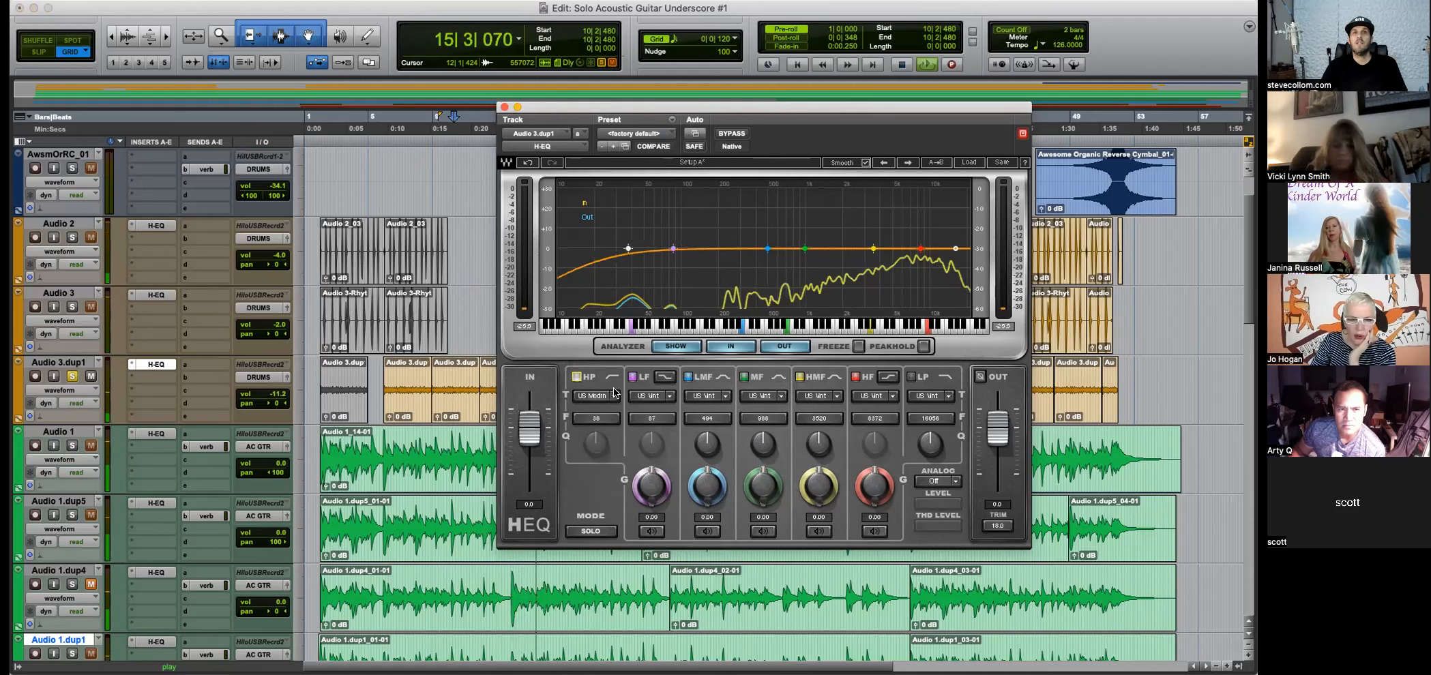
click(595, 395)
click(618, 427)
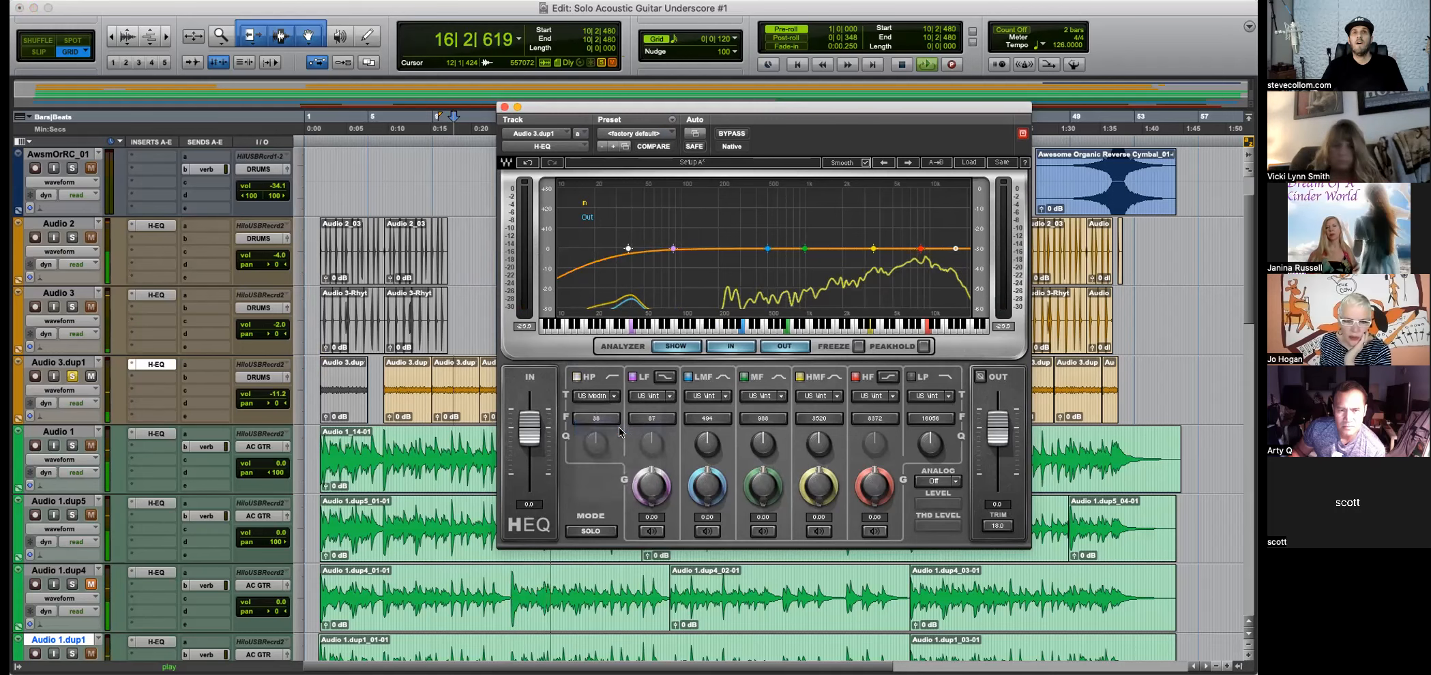
drag(609, 429, 609, 423)
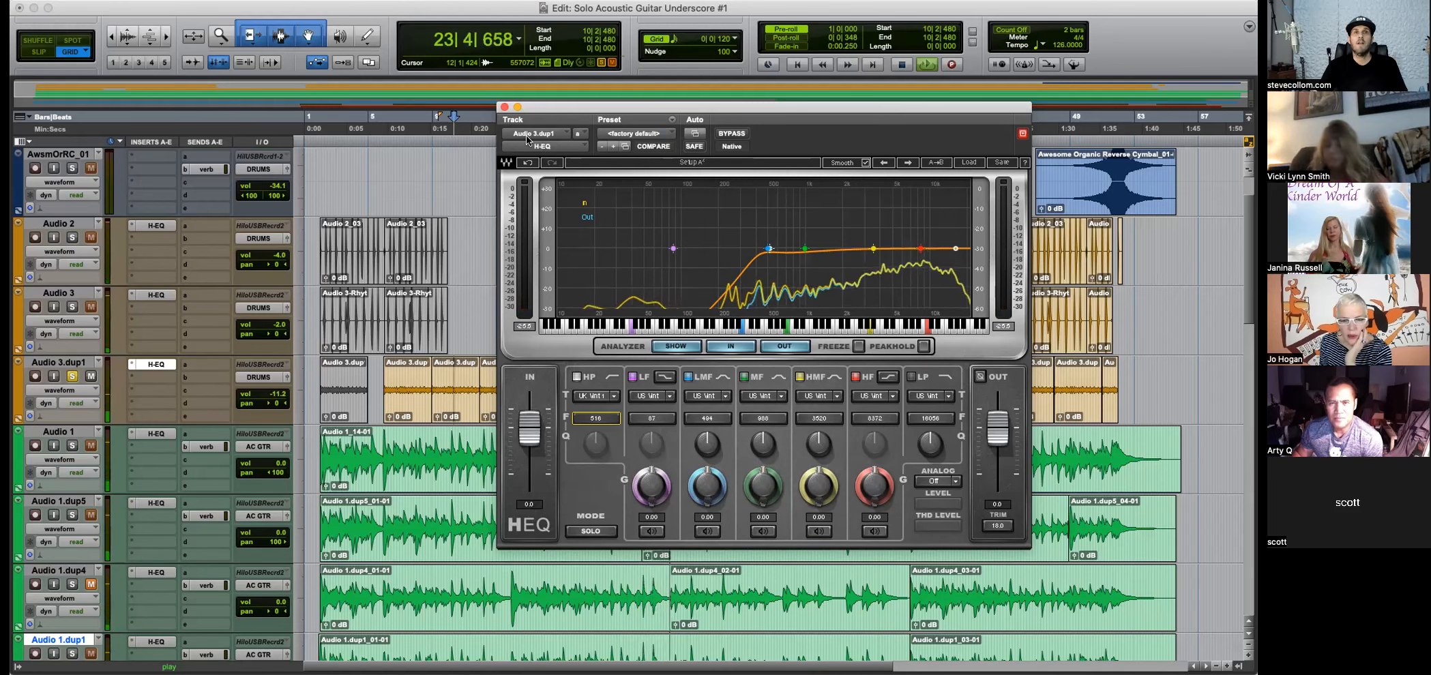
click(153, 365)
click(72, 376)
key(space)
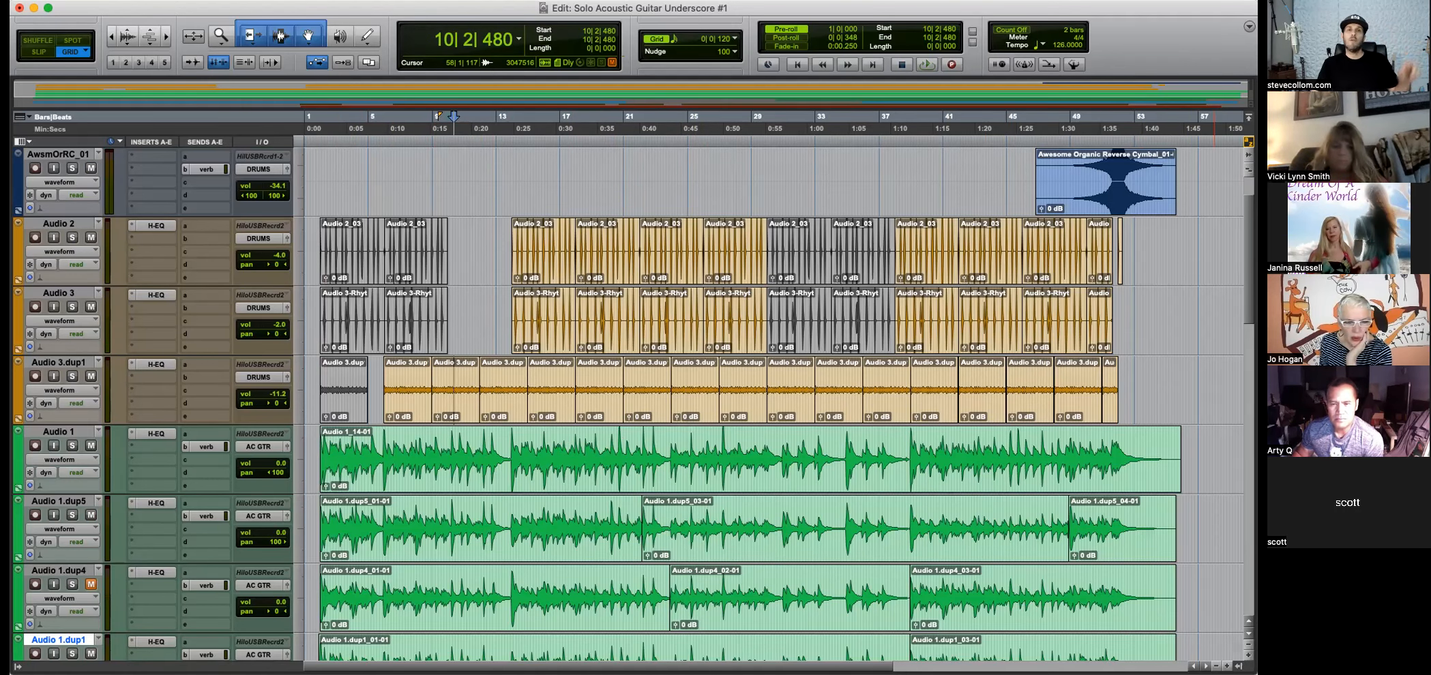
Examine the timing of the Audio 2 and Audio 3 percussion hits against the guitar waveforms around 19|4|720.
click(613, 231)
key(super+bracketright)
key(super+bracketright)
key(super+bracketright)
key(super+bracketright)
key(super+bracketright)
key(super+bracketright)
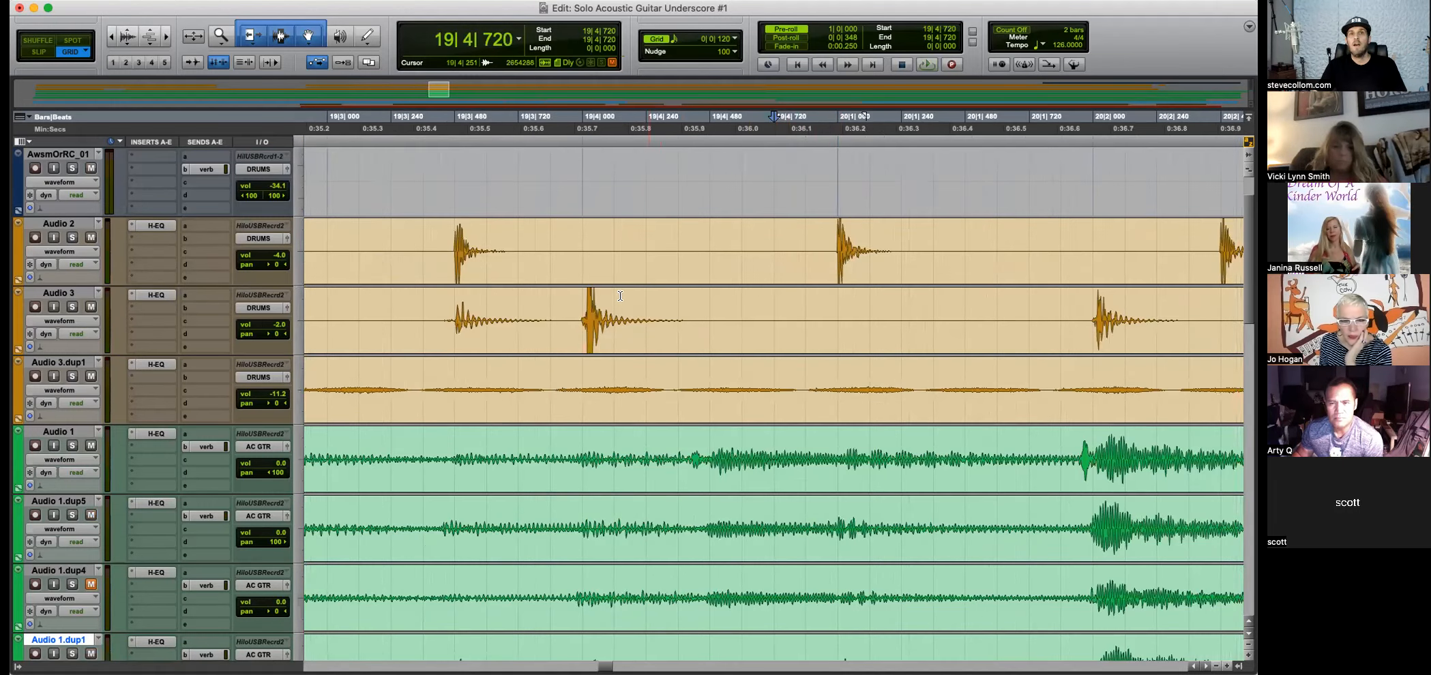
key(super+bracketleft)
key(super+bracketleft)
key(super+bracketleft)
key(super+bracketleft)
key(super+bracketleft)
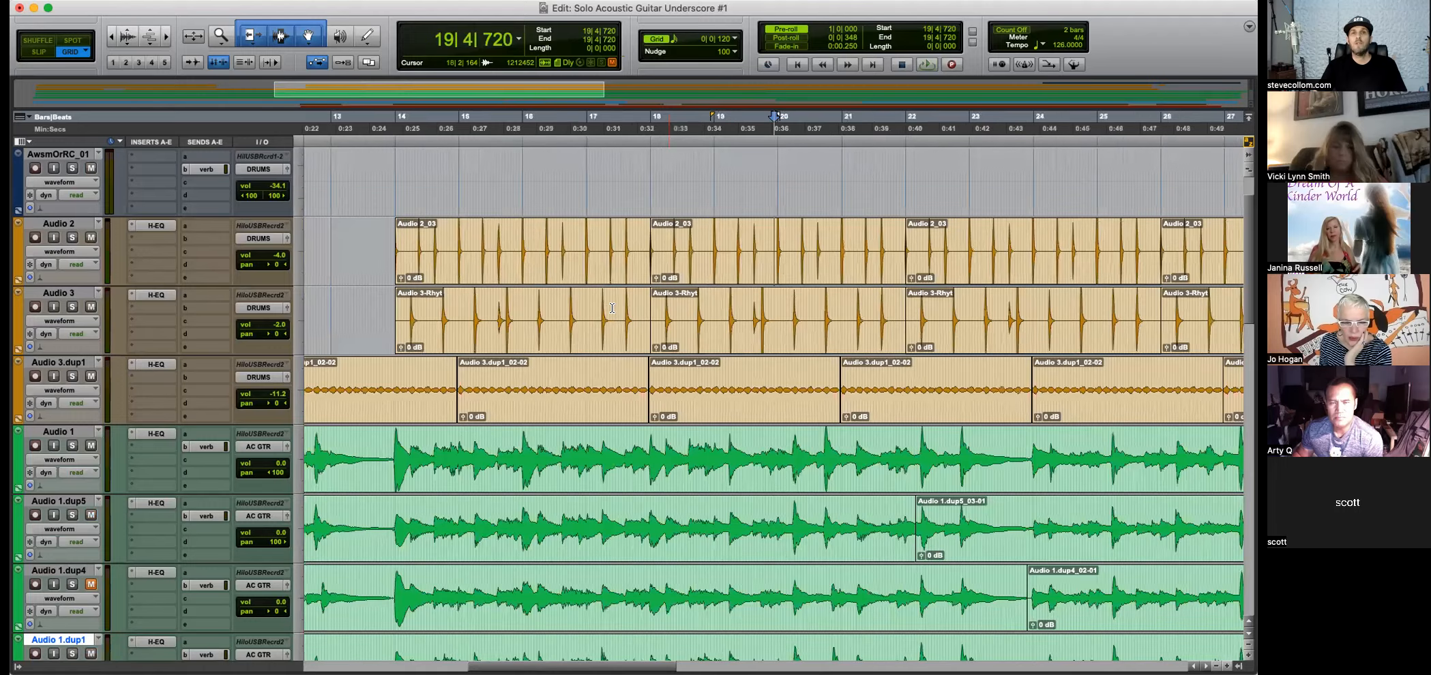
key(super+bracketleft)
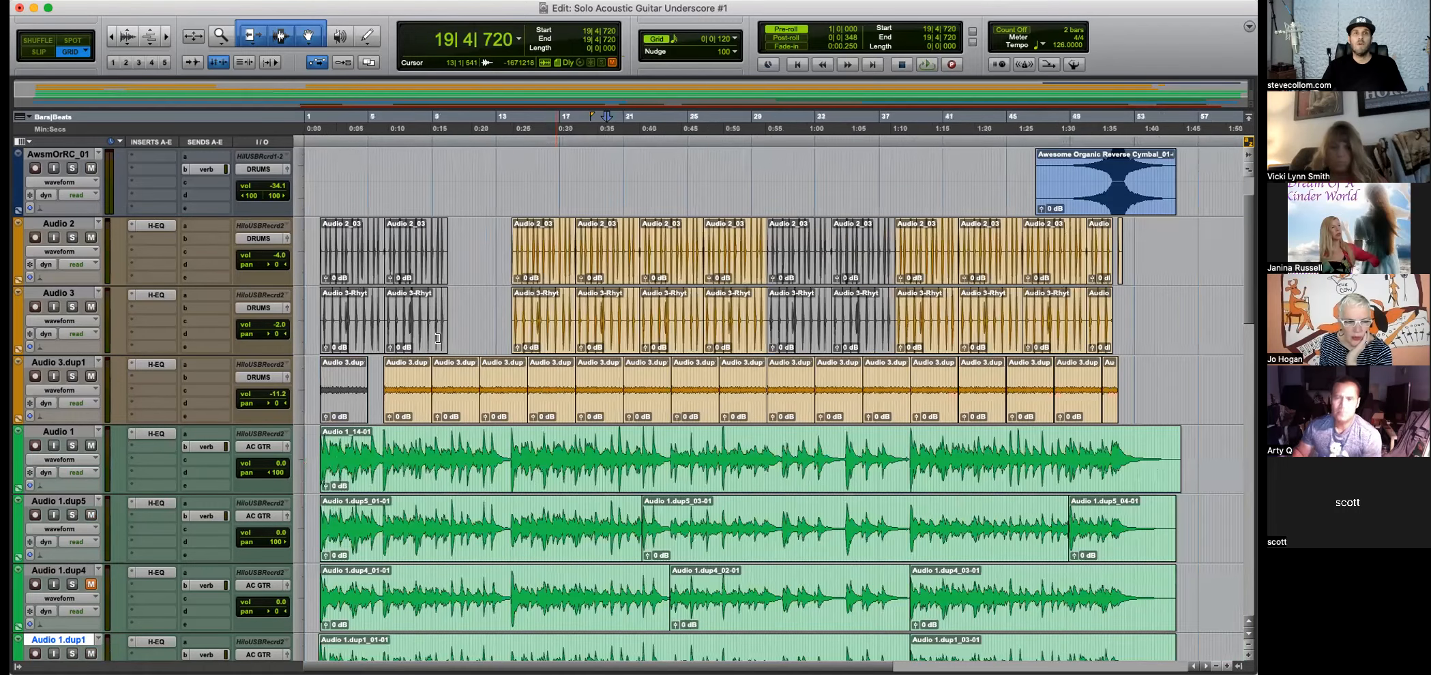
Solo the Audio 1 and Audio 1.dup5 guitar tracks and play them from 1|4|480.
click(312, 389)
scroll(545, 377, down, 2)
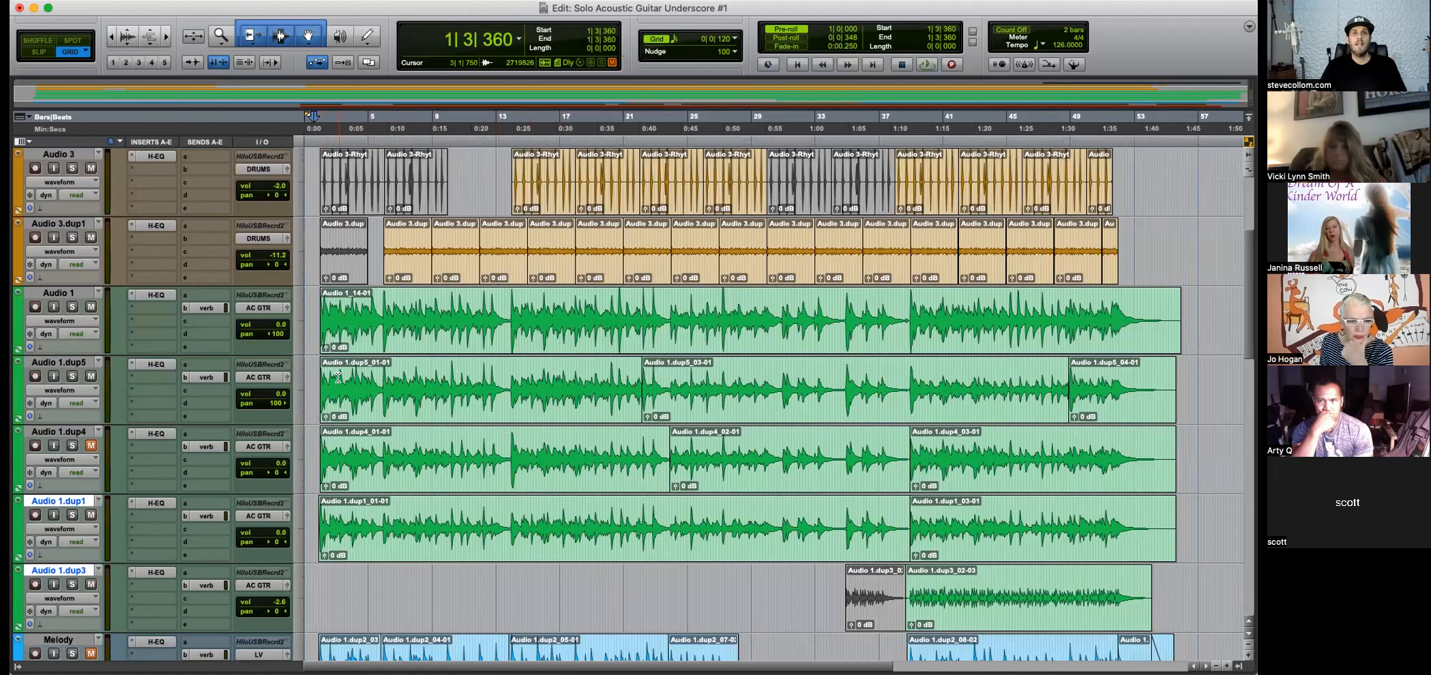
key(super+bracketright)
key(super+bracketright)
key(super+bracketleft)
click(72, 307)
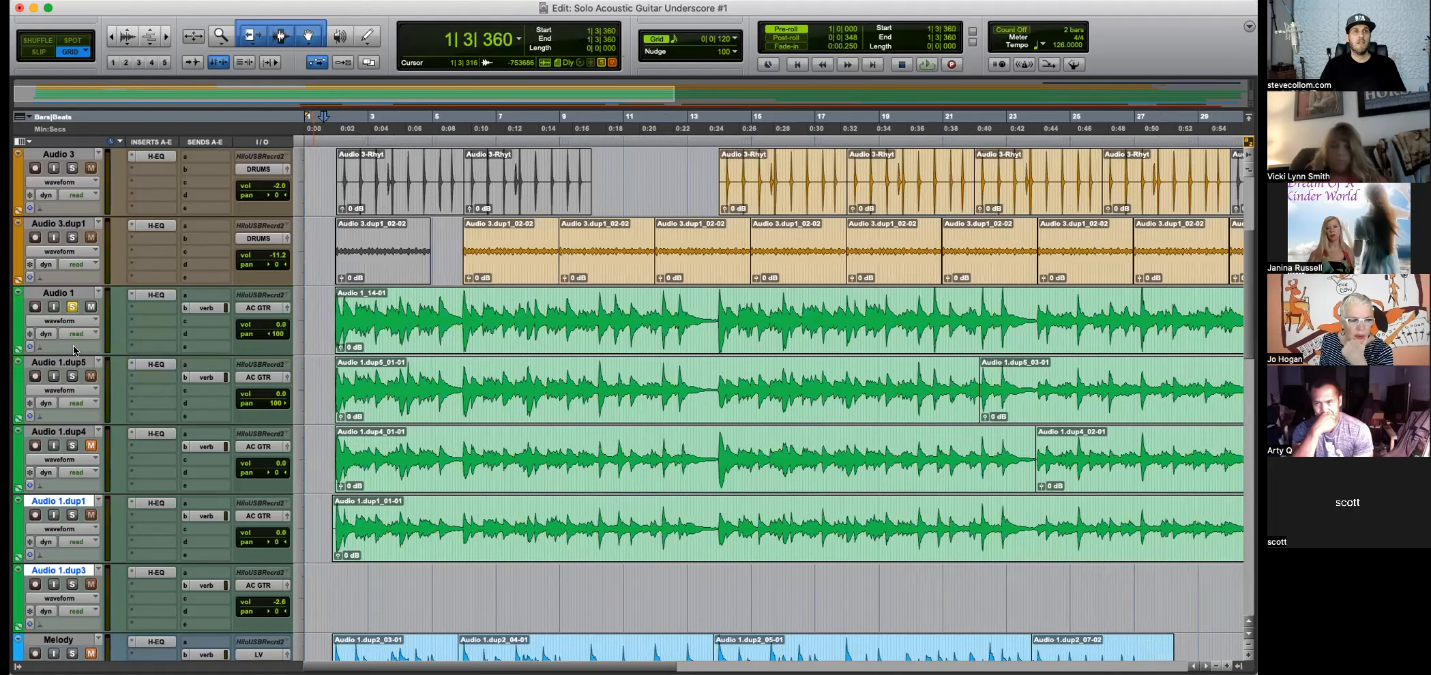
click(71, 377)
click(332, 307)
key(super+bracketright)
key(super+bracketright)
key(space)
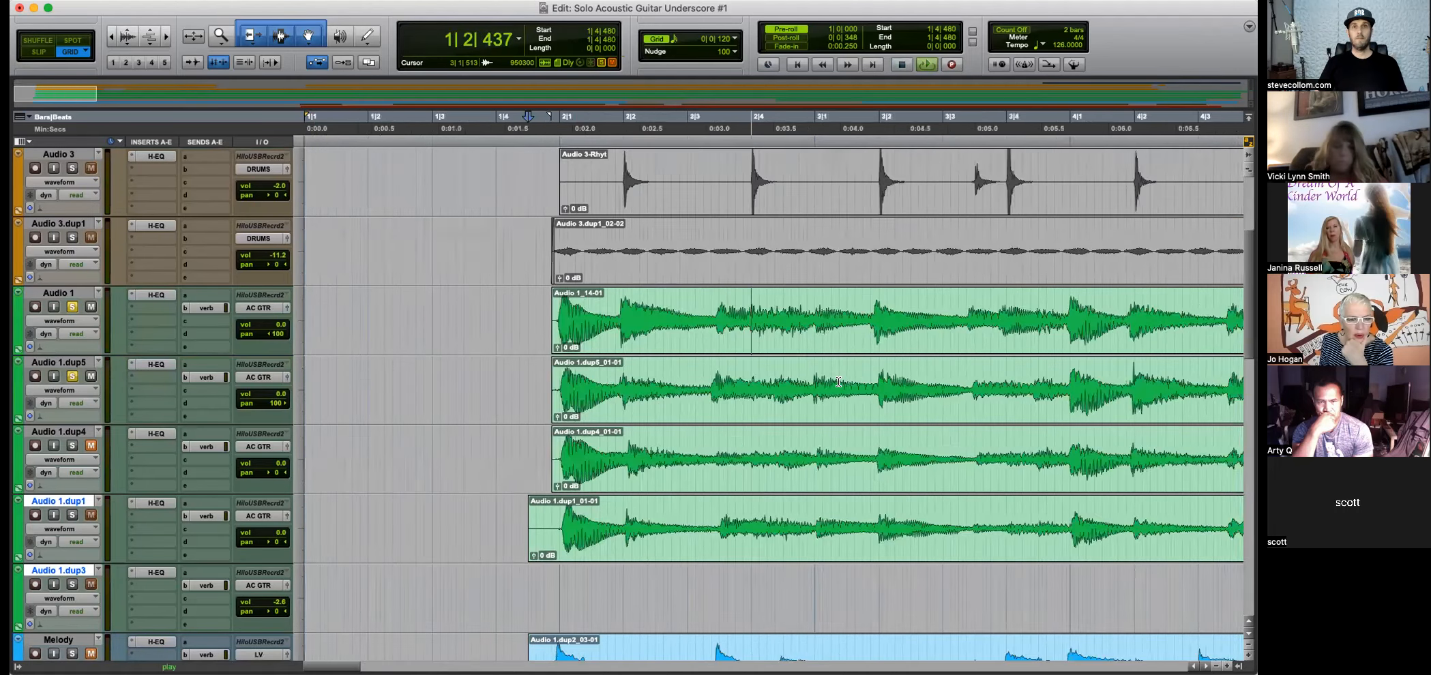
Stop playback and compare the four acoustic guitar tracks across the whole arrangement, marking passages around bars 5 to 13.
key(super+bracketleft)
key(super+bracketleft)
key(space)
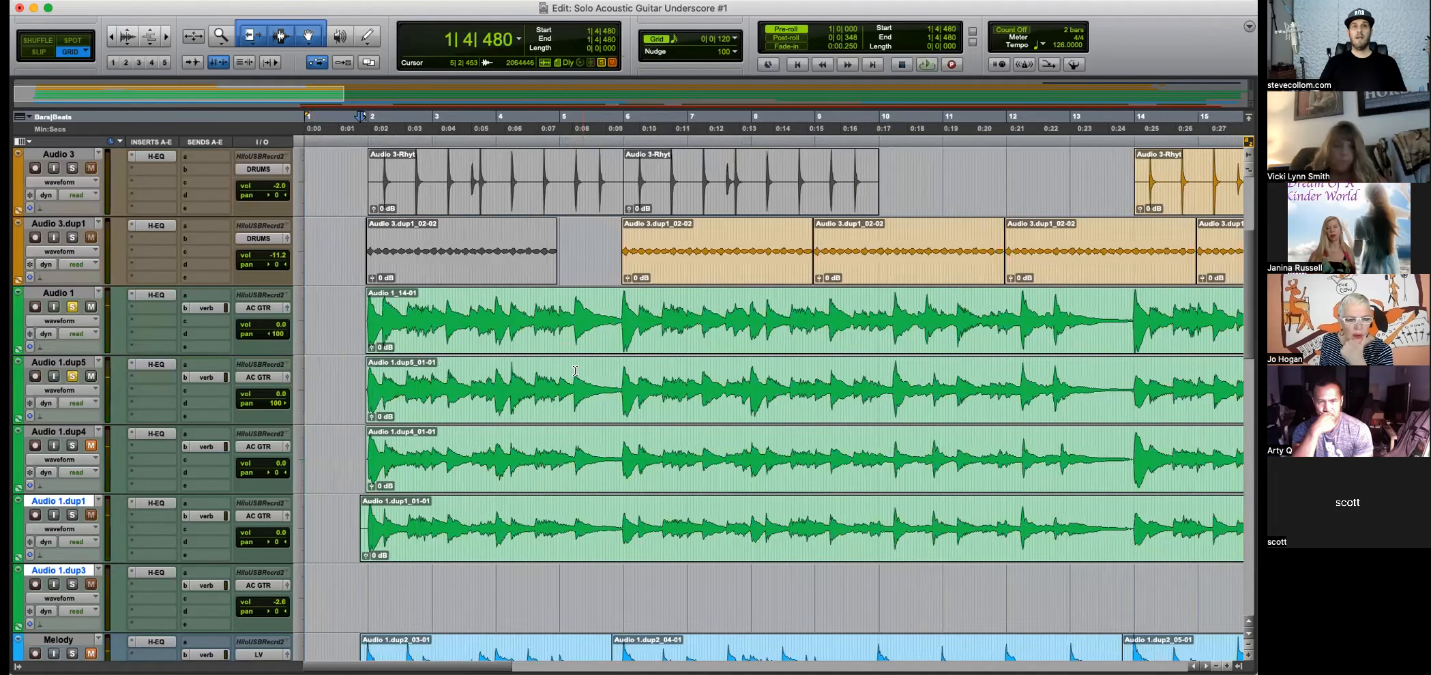
key(super+bracketleft)
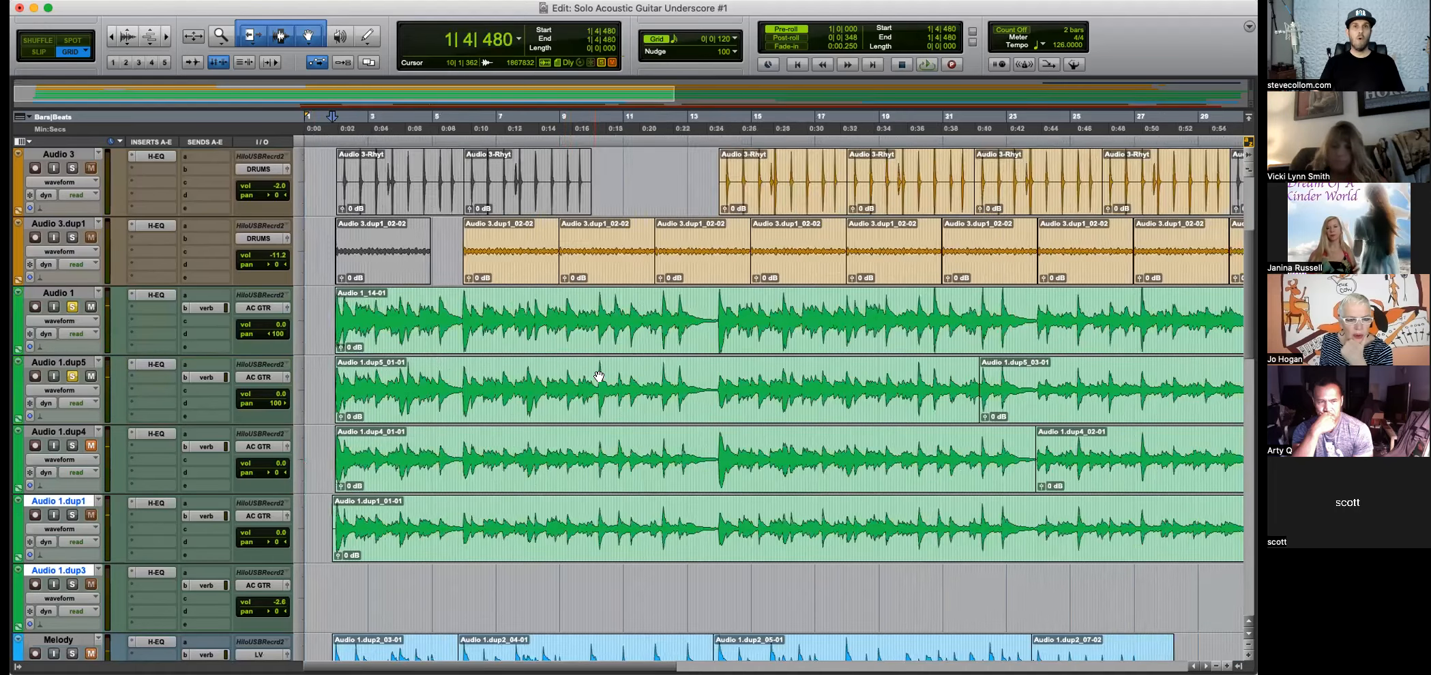
key(super+bracketleft)
key(super+bracketleft)
key(super+bracketright)
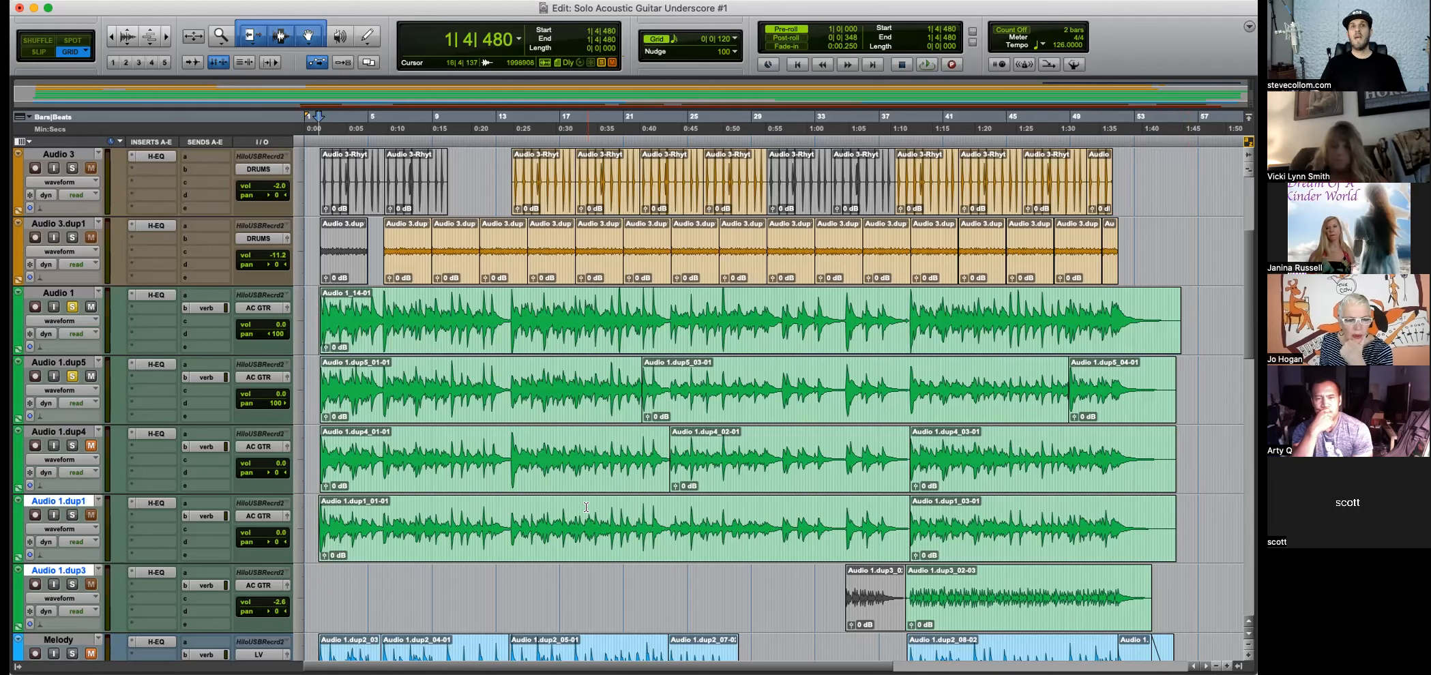
drag(454, 526, 508, 526)
drag(498, 458, 544, 458)
drag(492, 382, 531, 380)
drag(424, 305, 459, 309)
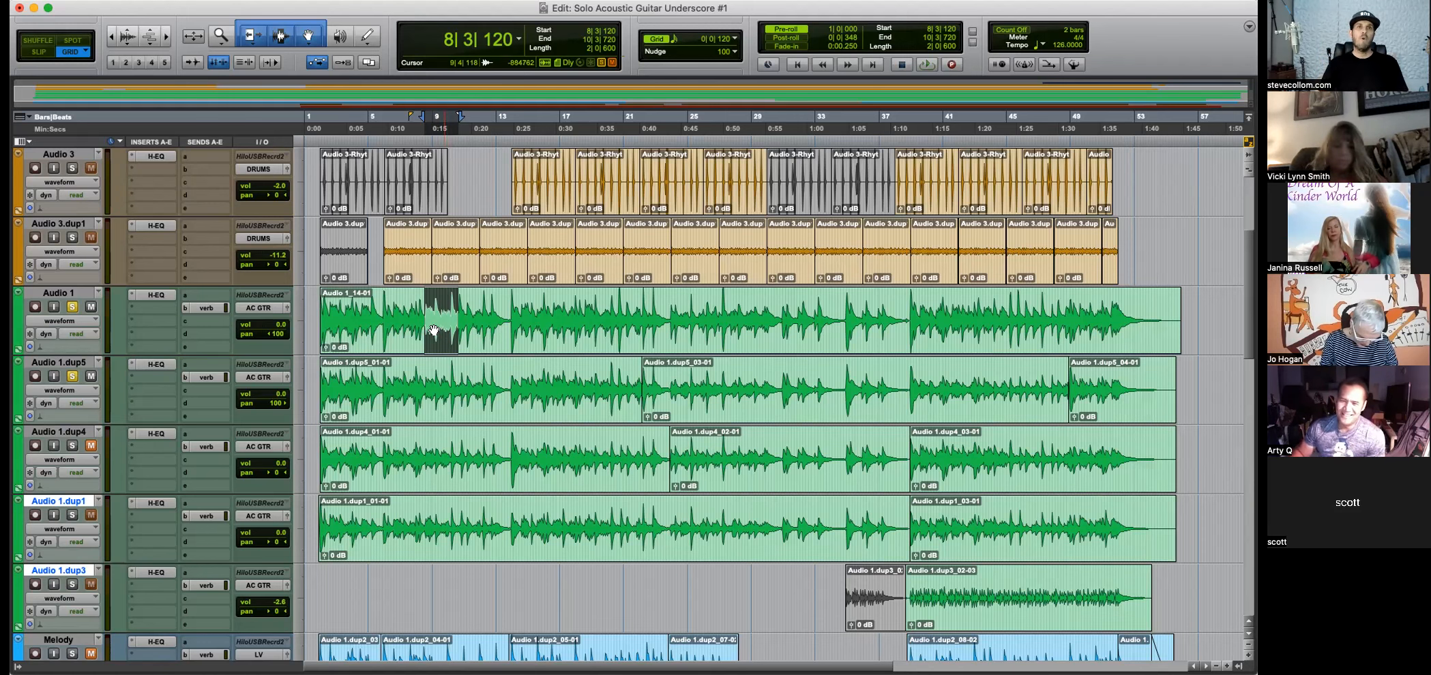
click(414, 307)
click(381, 307)
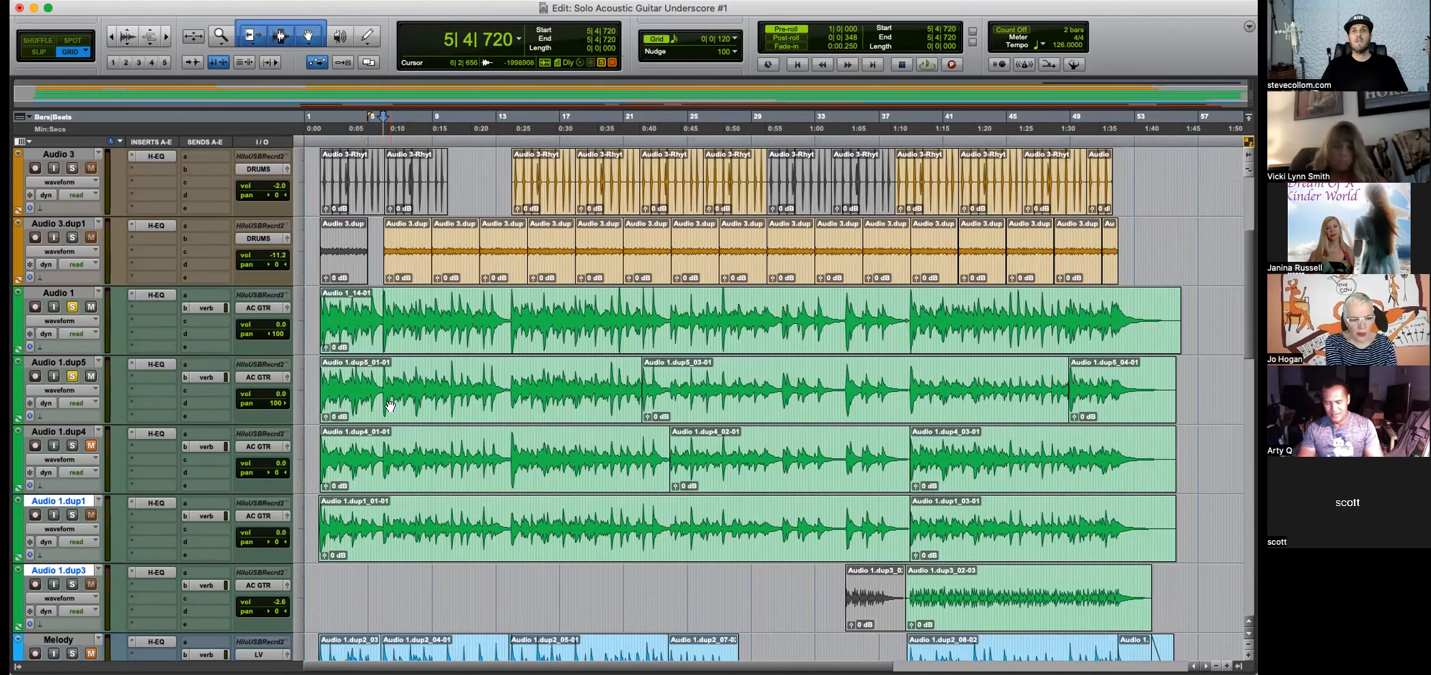
click(389, 290)
Examine the opening note attacks on the guitar tracks around 2|1|000 and 2|2|000 for timing differences.
key(super+bracketright)
key(super+bracketright)
key(super+bracketright)
click(323, 304)
key(super+bracketright)
key(super+bracketright)
key(super+bracketright)
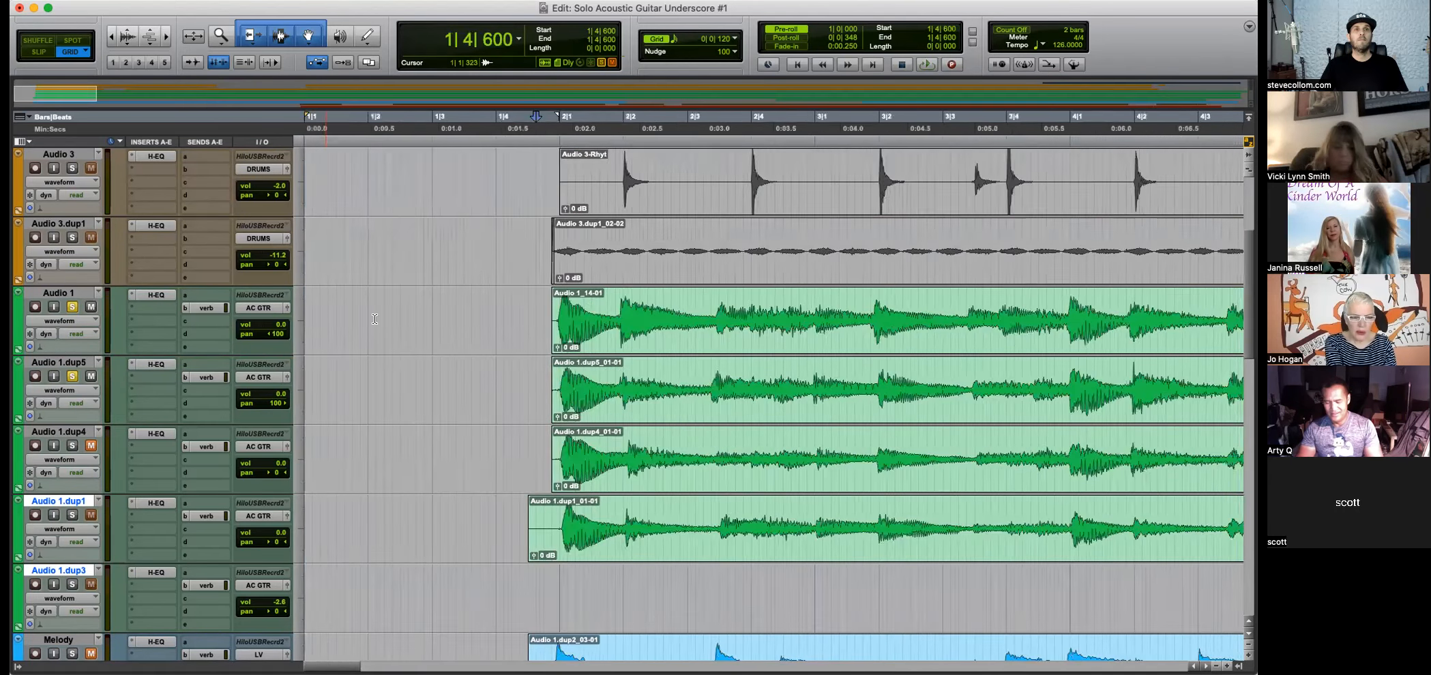
scroll(938, 363, right, 3)
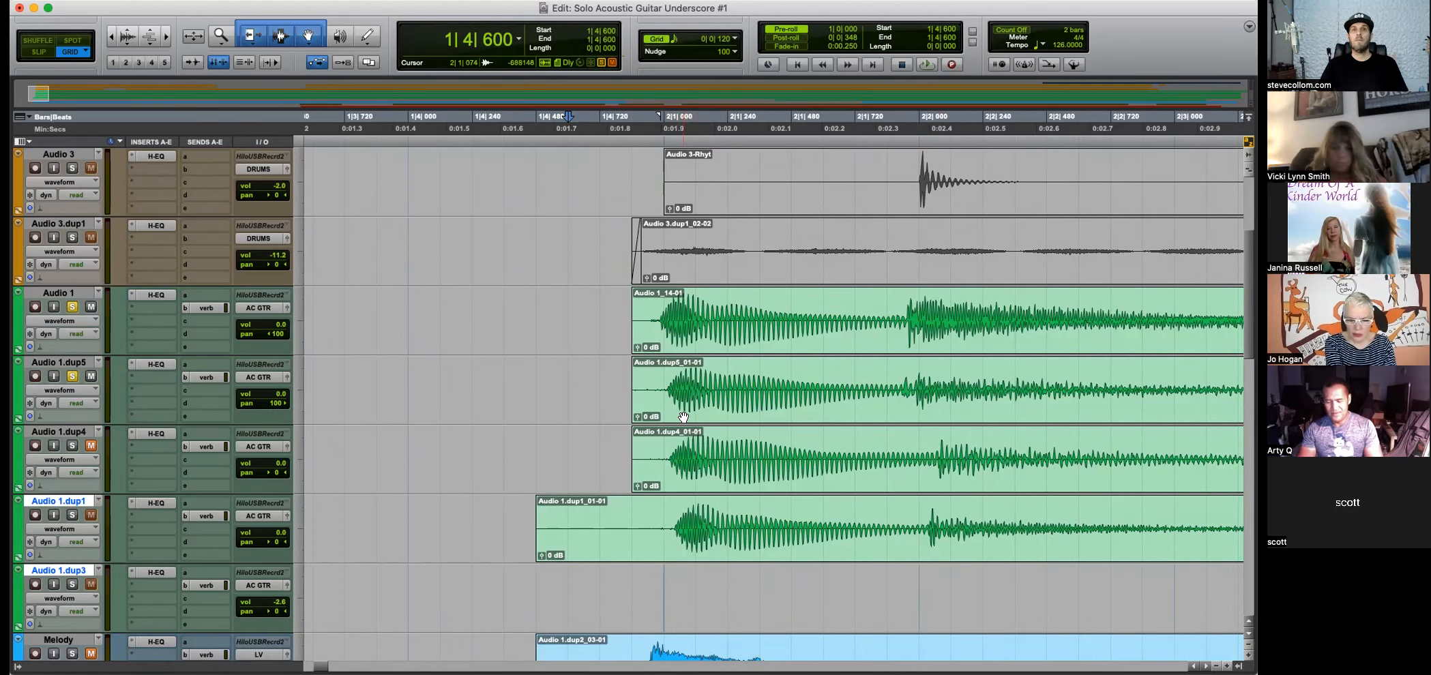
click(922, 320)
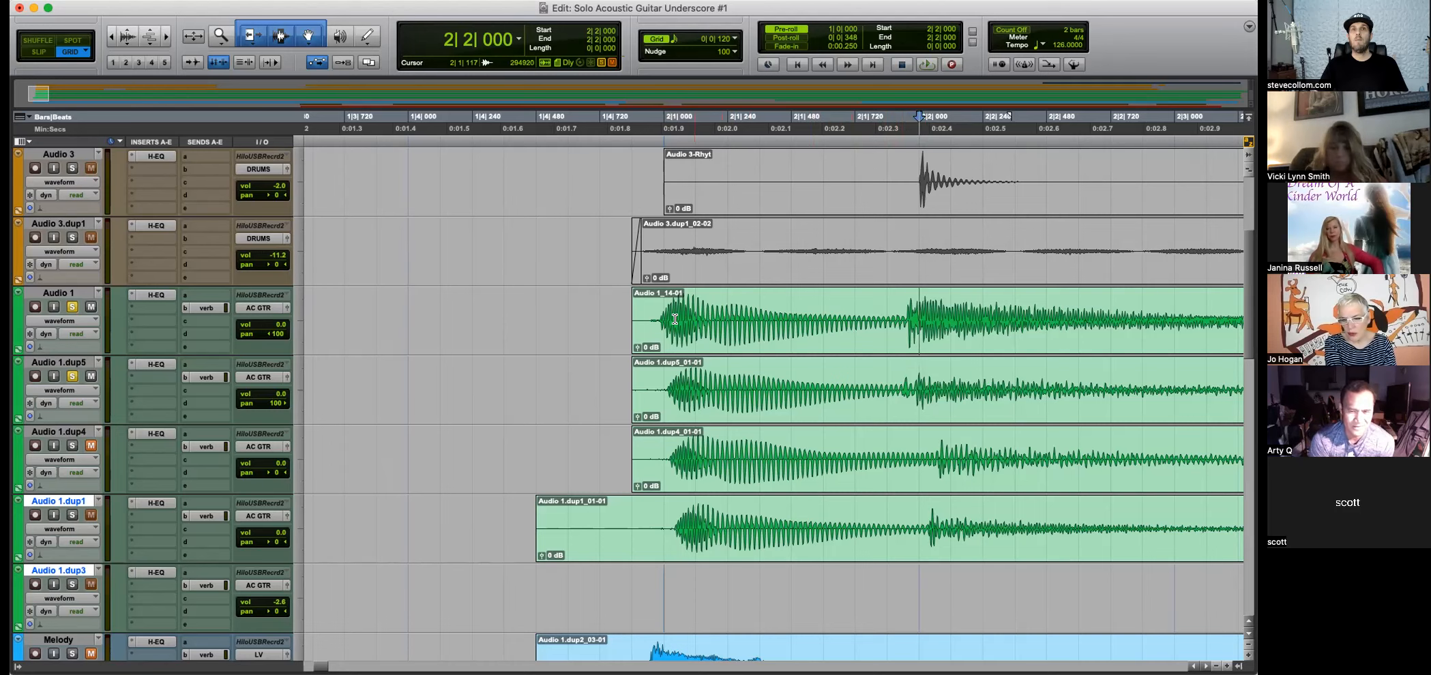
drag(663, 319, 696, 319)
click(843, 315)
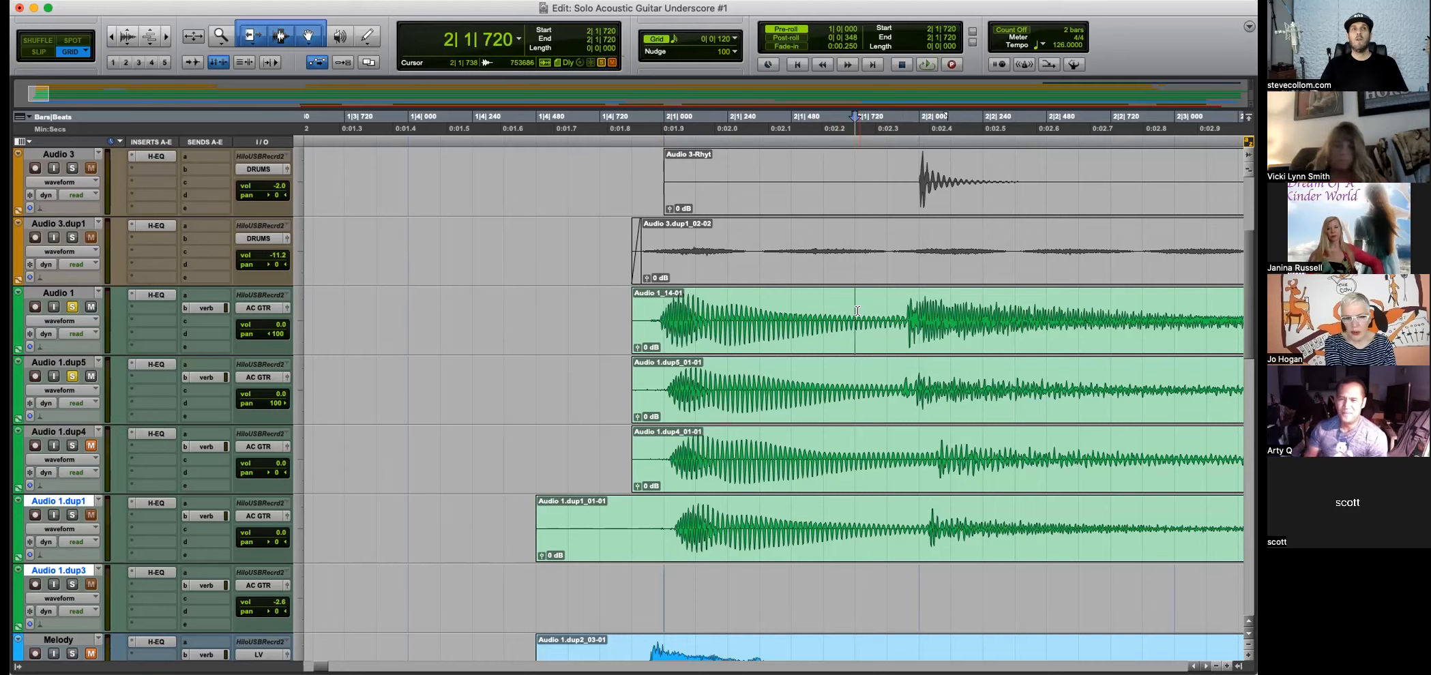
In Slip mode, trim the empty starts of the Audio 1 and Audio 1.dup5 clips to just before the first note and fade them in.
key(F2)
click(900, 314)
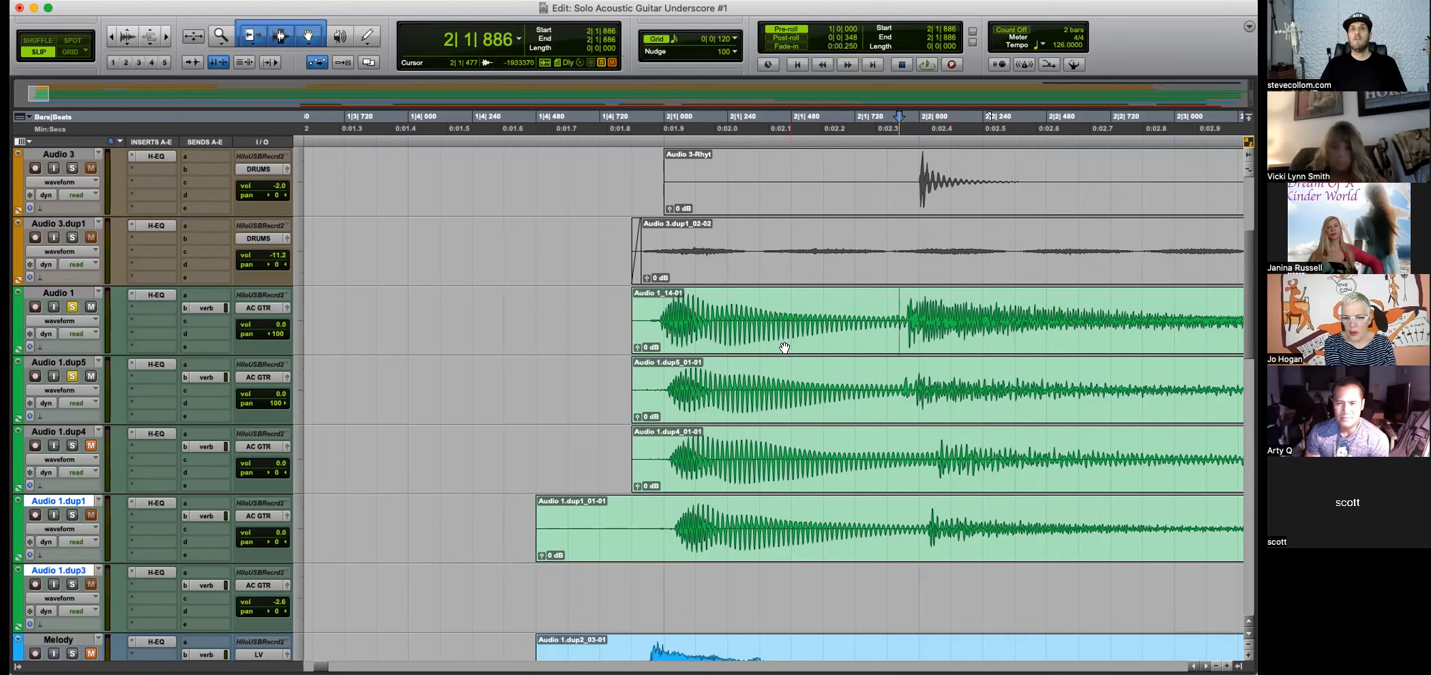
drag(603, 319, 659, 369)
key(Delete)
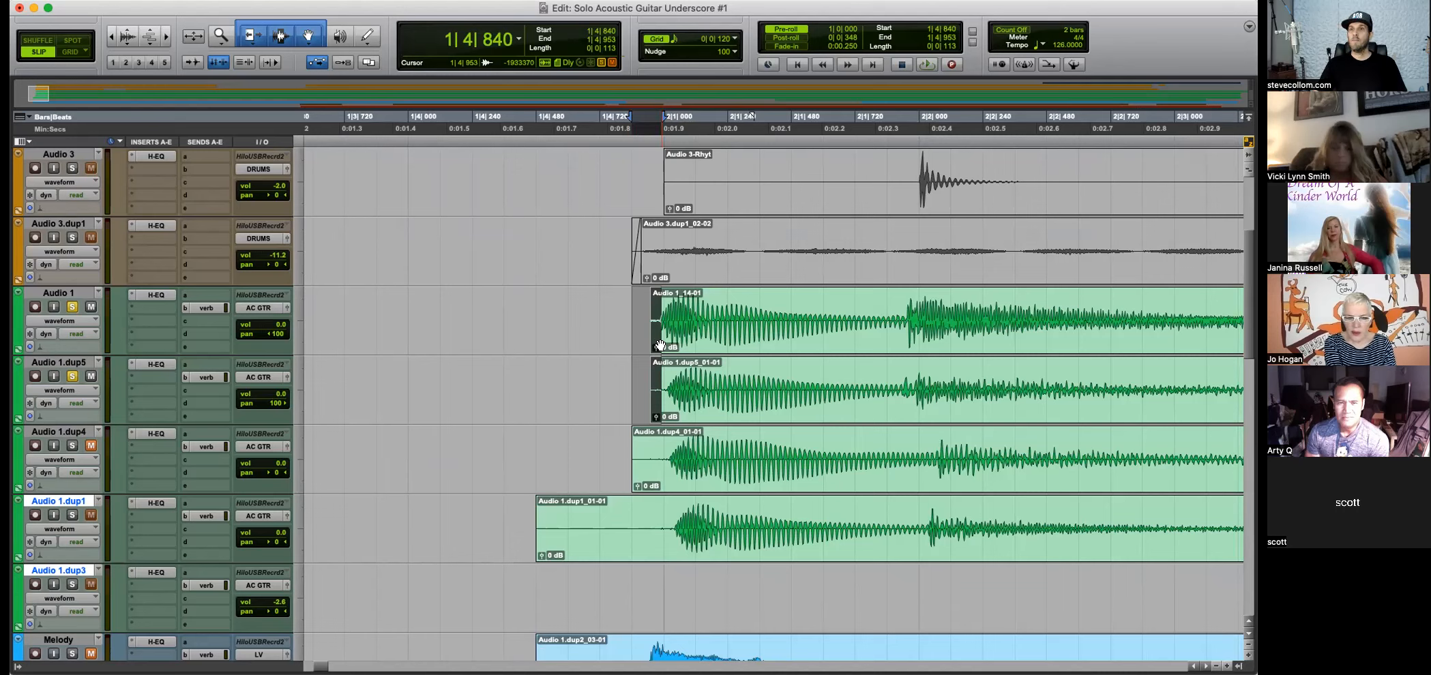
click(634, 319)
drag(637, 318, 656, 359)
key(f)
click(638, 297)
Play the soloed guitars from 1|4|862 into bar 22 and check their waveforms for timing problems.
key(space)
key(r)
key(r)
key(t)
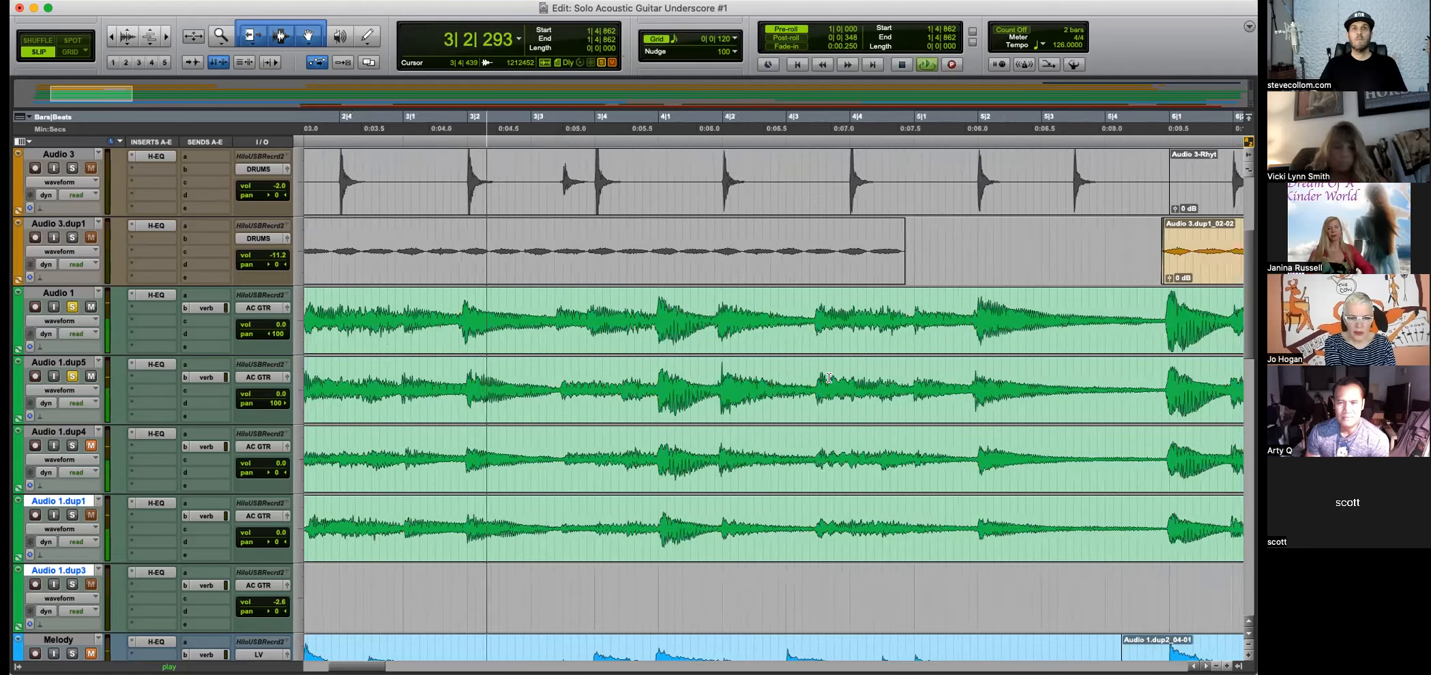
key(t)
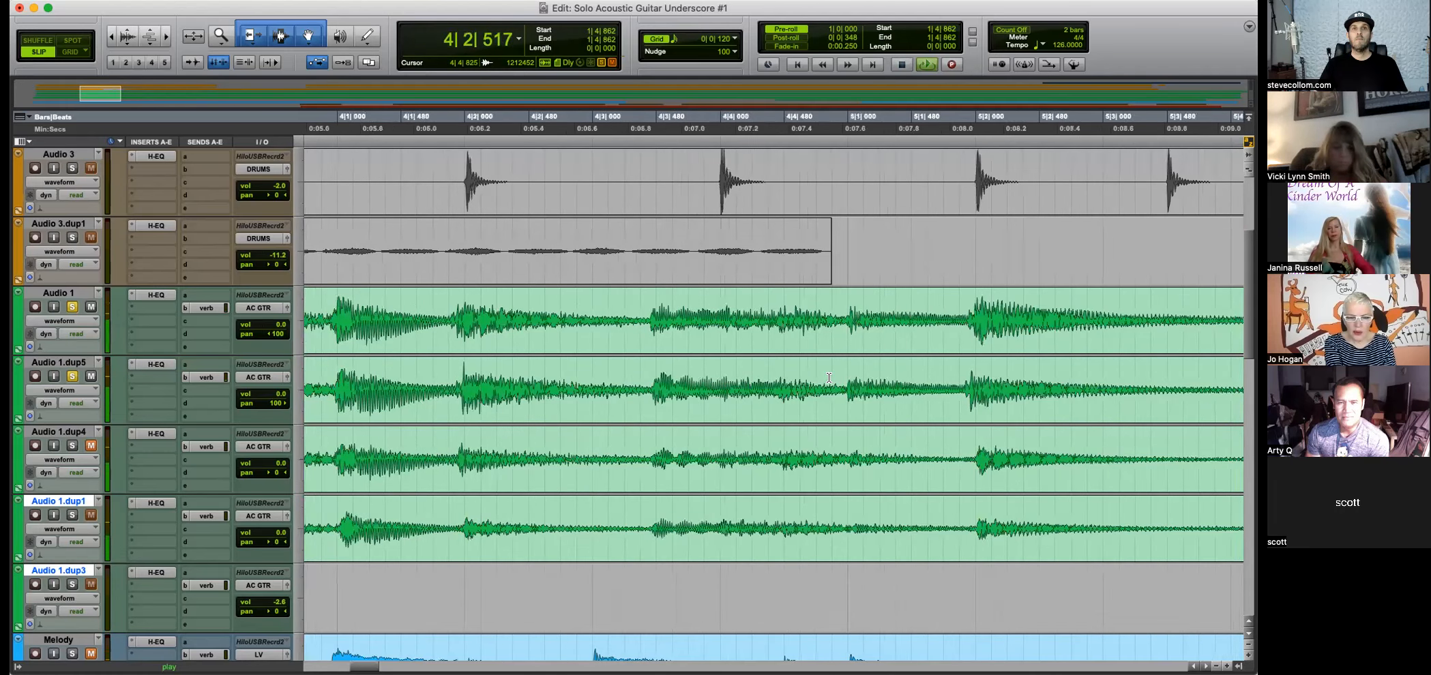
key(r)
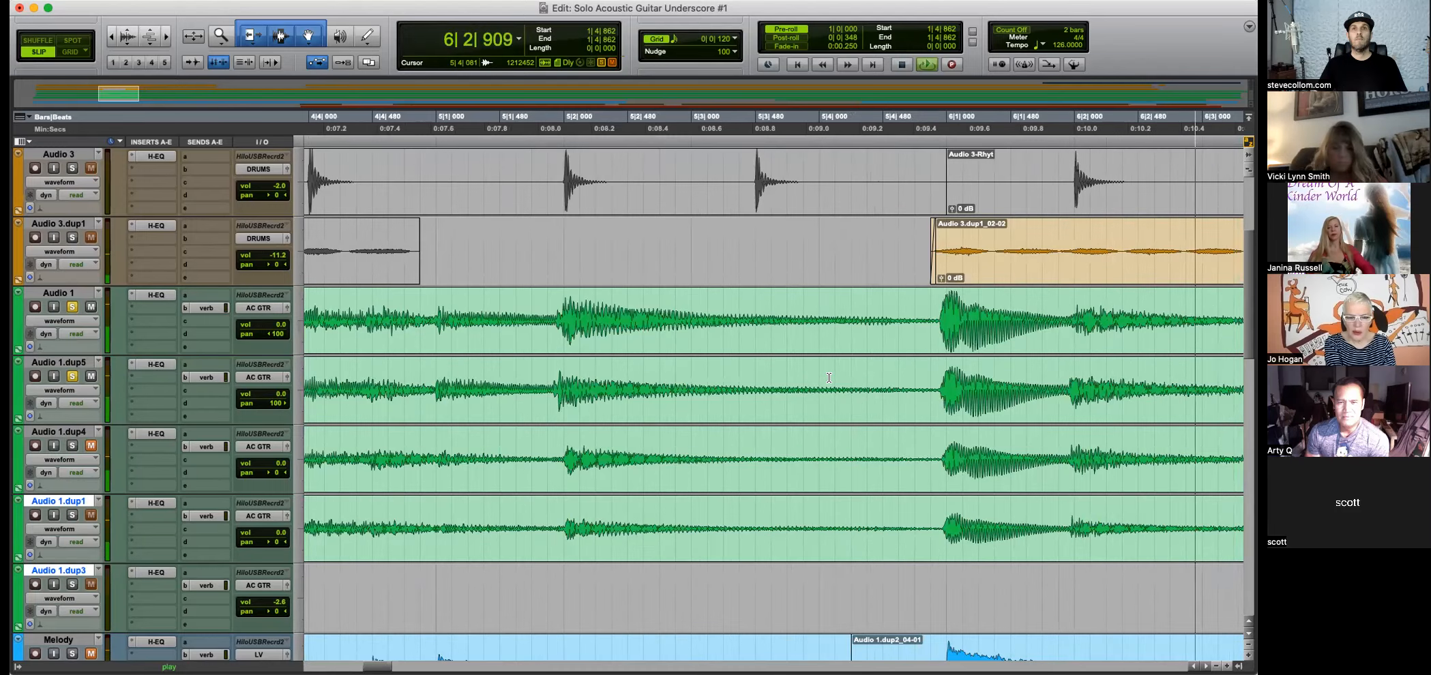
key(t)
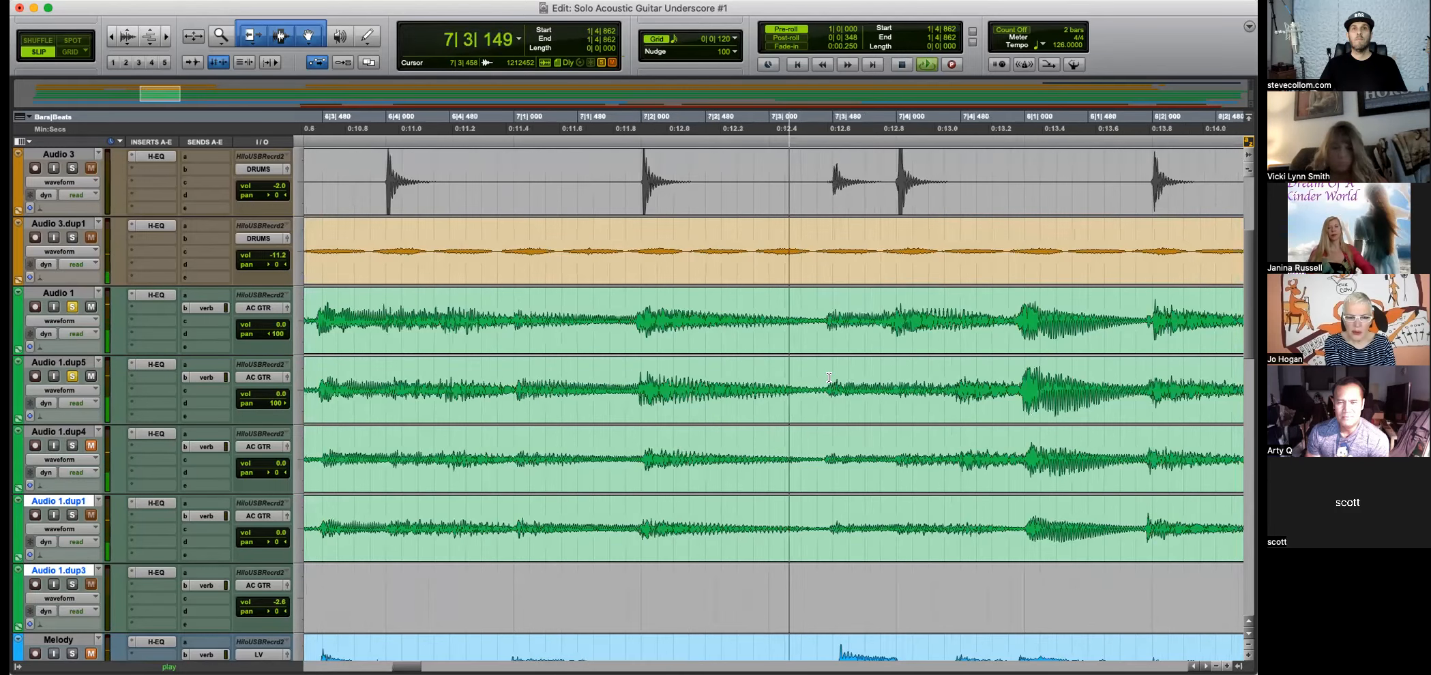
key(r)
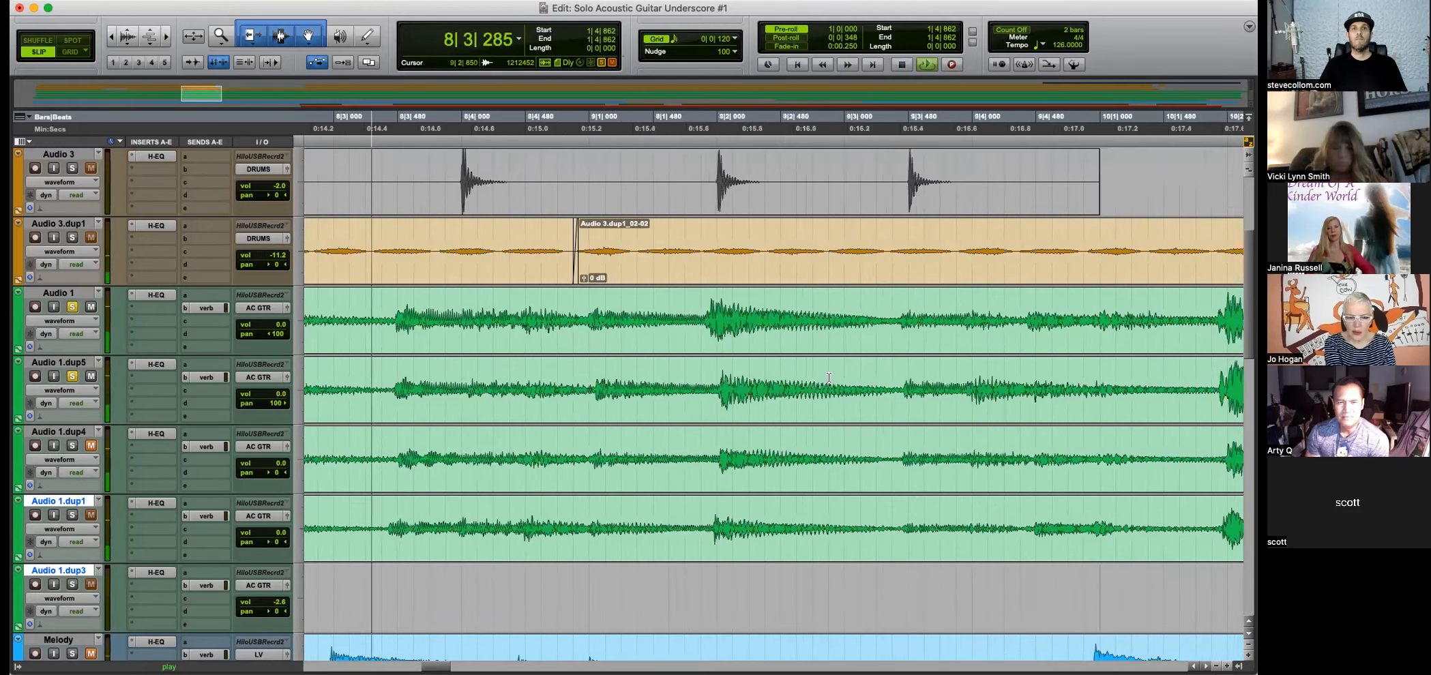
key(t)
key(r)
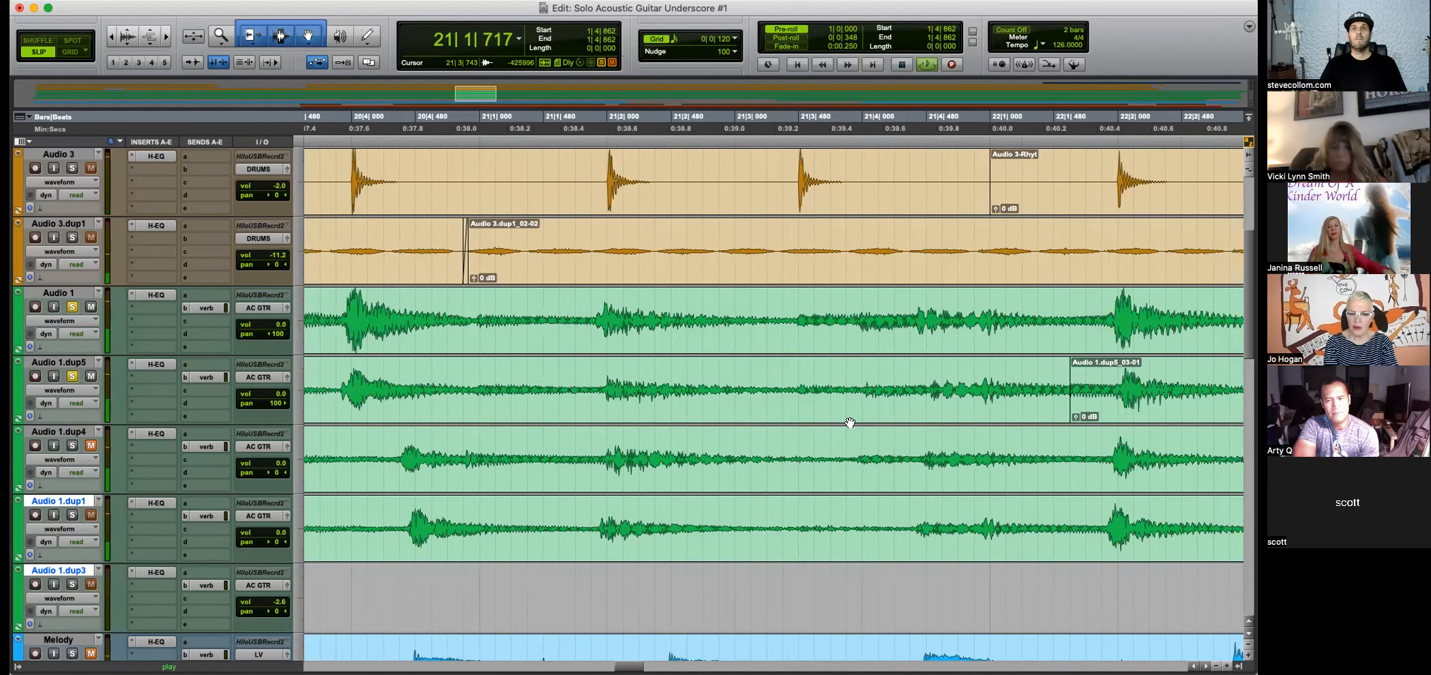
key(super+bracketleft)
key(super+bracketleft)
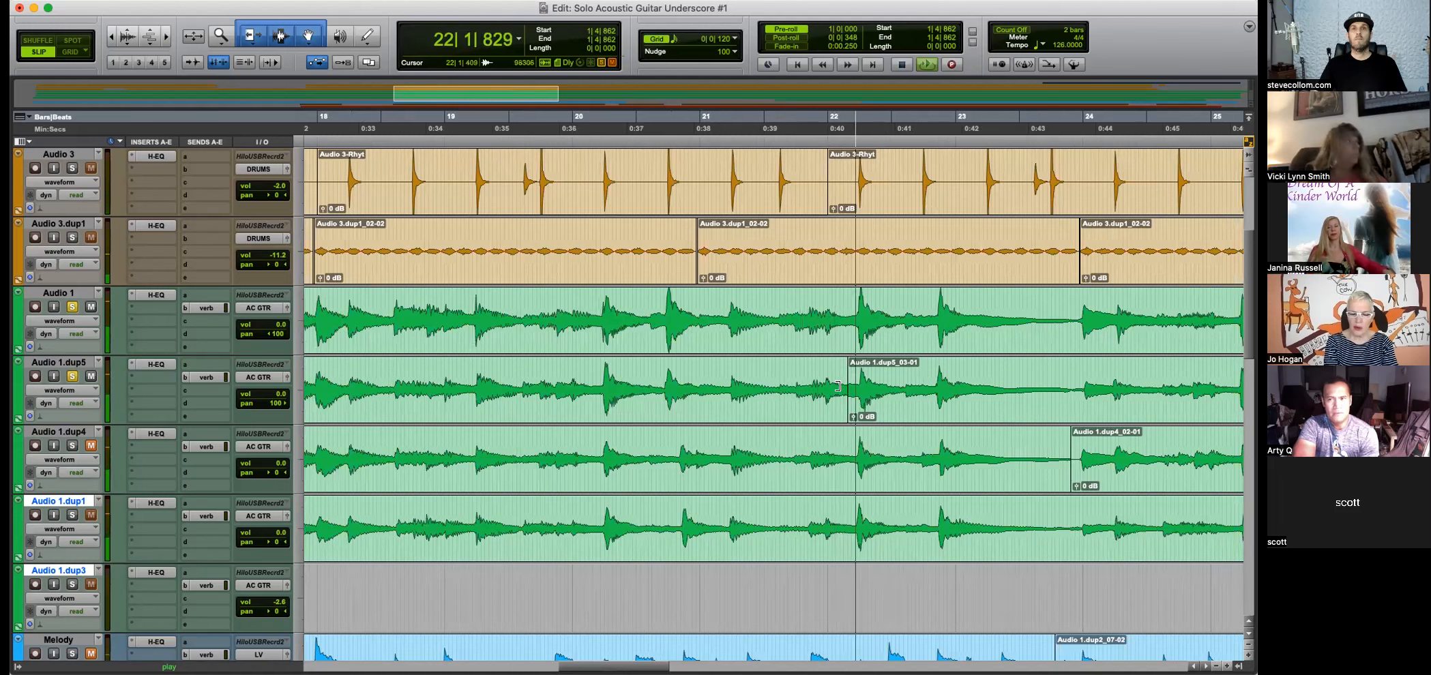
key(space)
Move the Audio 1.dup5 clip join near bar 22 to just before the 22|2 attack and crossfade it from 22|1|914 to 22|1|941.
double_click(837, 386)
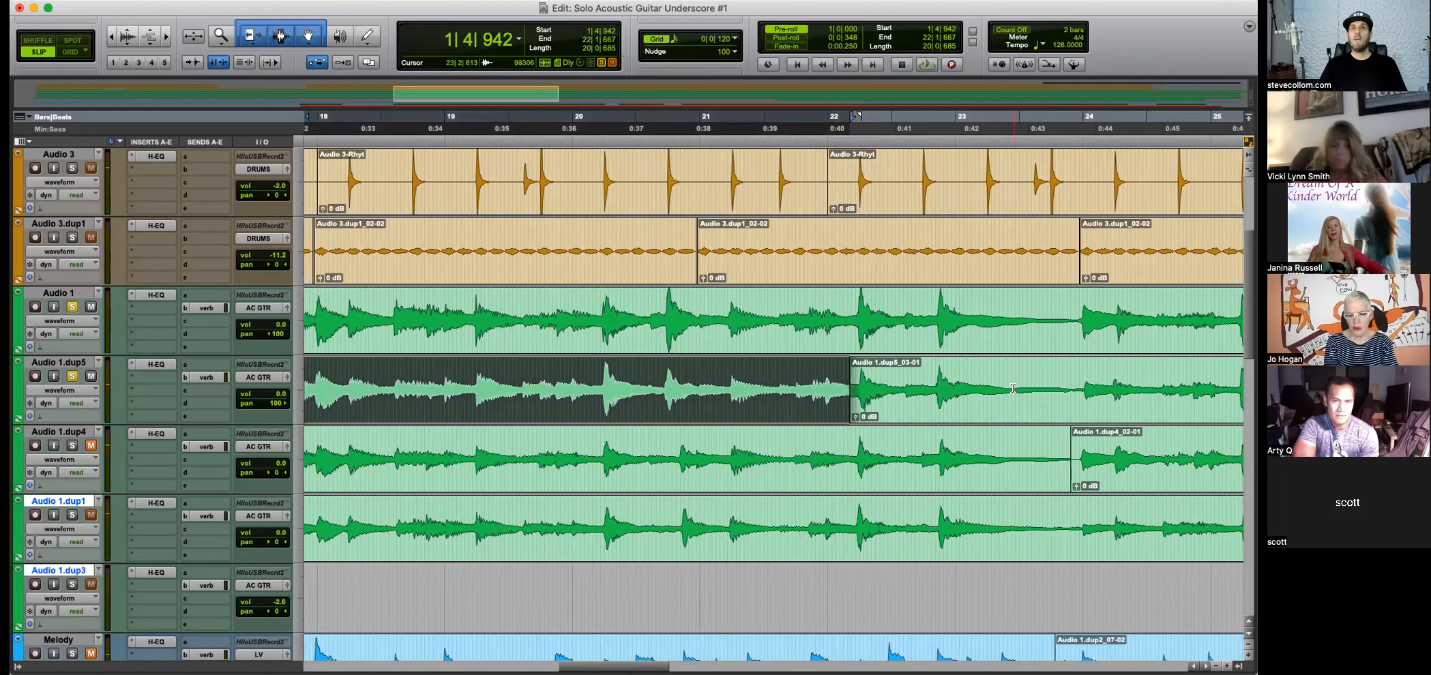
mouse_move(851, 387)
mouse_down()
mouse_move(1126, 392)
mouse_move(757, 387)
mouse_move(879, 395)
mouse_move(851, 401)
mouse_move(866, 387)
mouse_up()
key(super+])
key(super+])
key(super+])
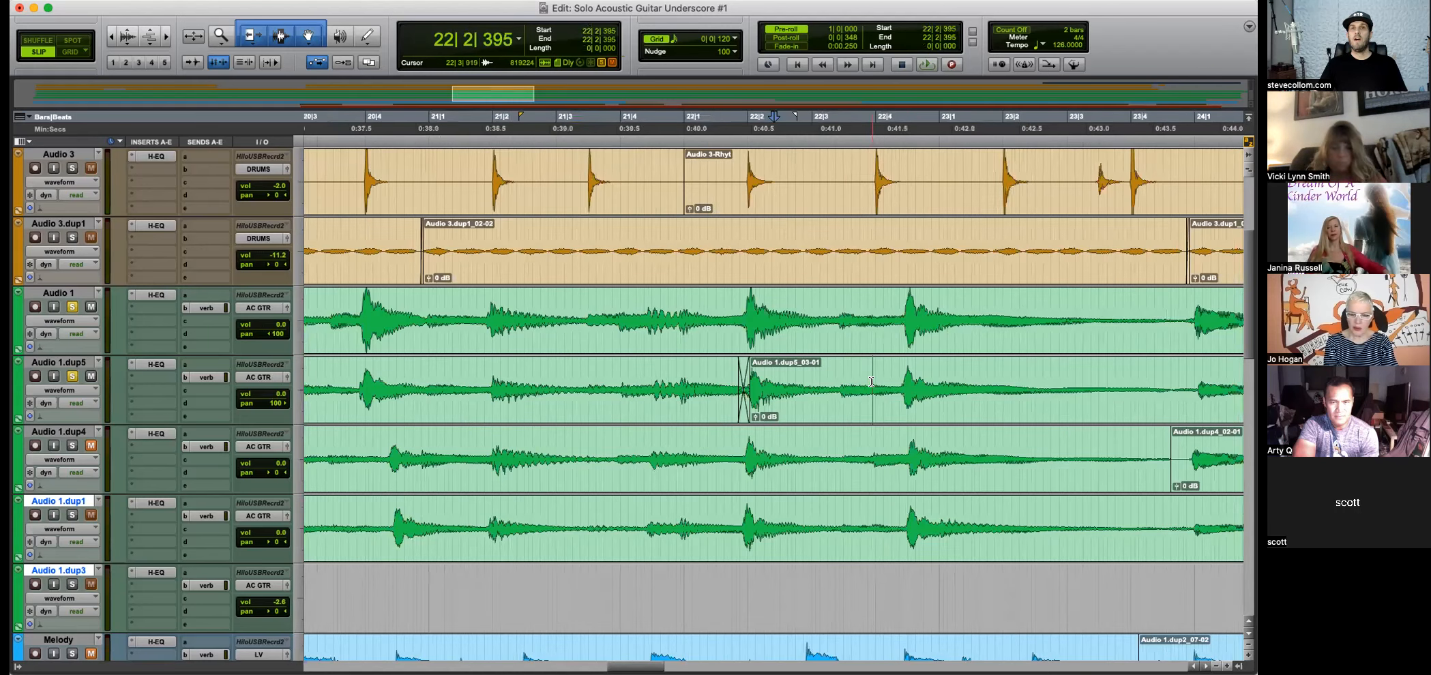
click(657, 393)
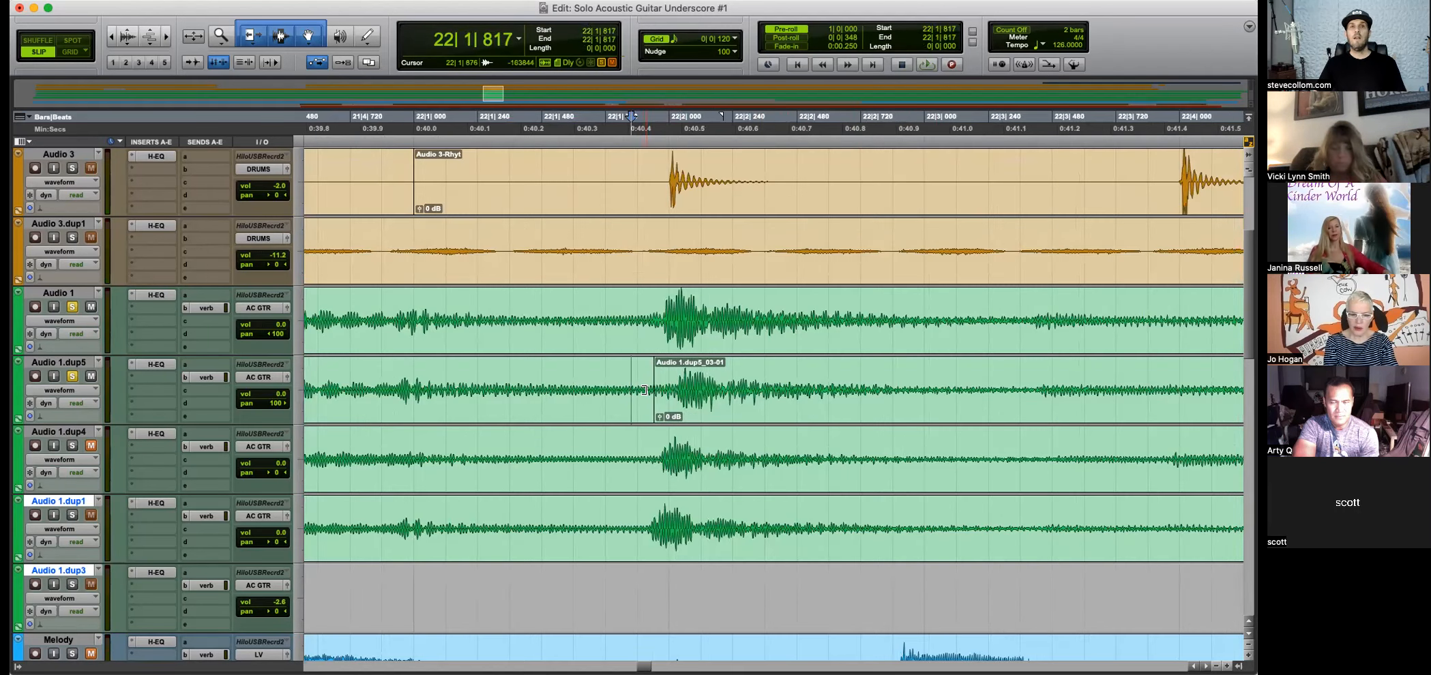
mouse_move(641, 390)
mouse_down()
mouse_move(721, 390)
mouse_move(639, 394)
mouse_move(690, 395)
mouse_move(655, 410)
mouse_up()
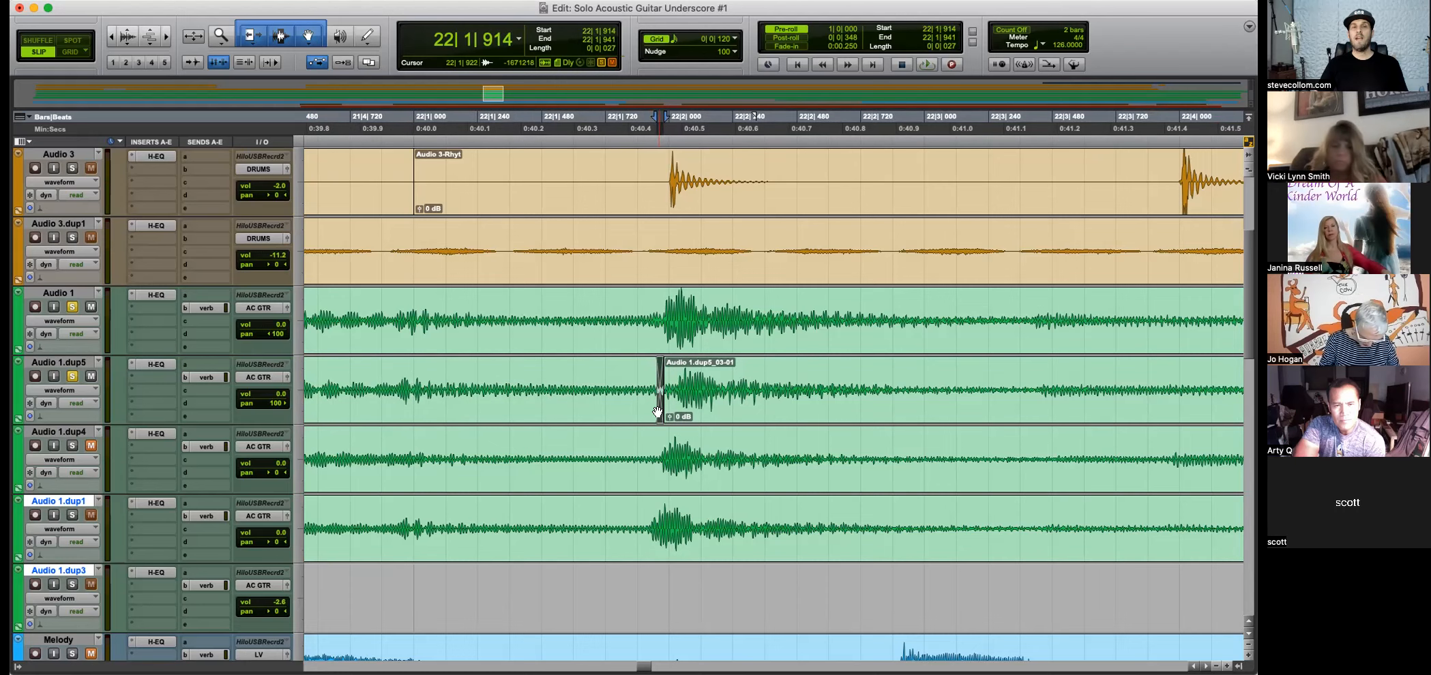
Play the soloed guitars from 21|4|003 across the corrected Audio 1.dup5 join and into bar 24.
key(super+bracketleft)
key(super+bracketleft)
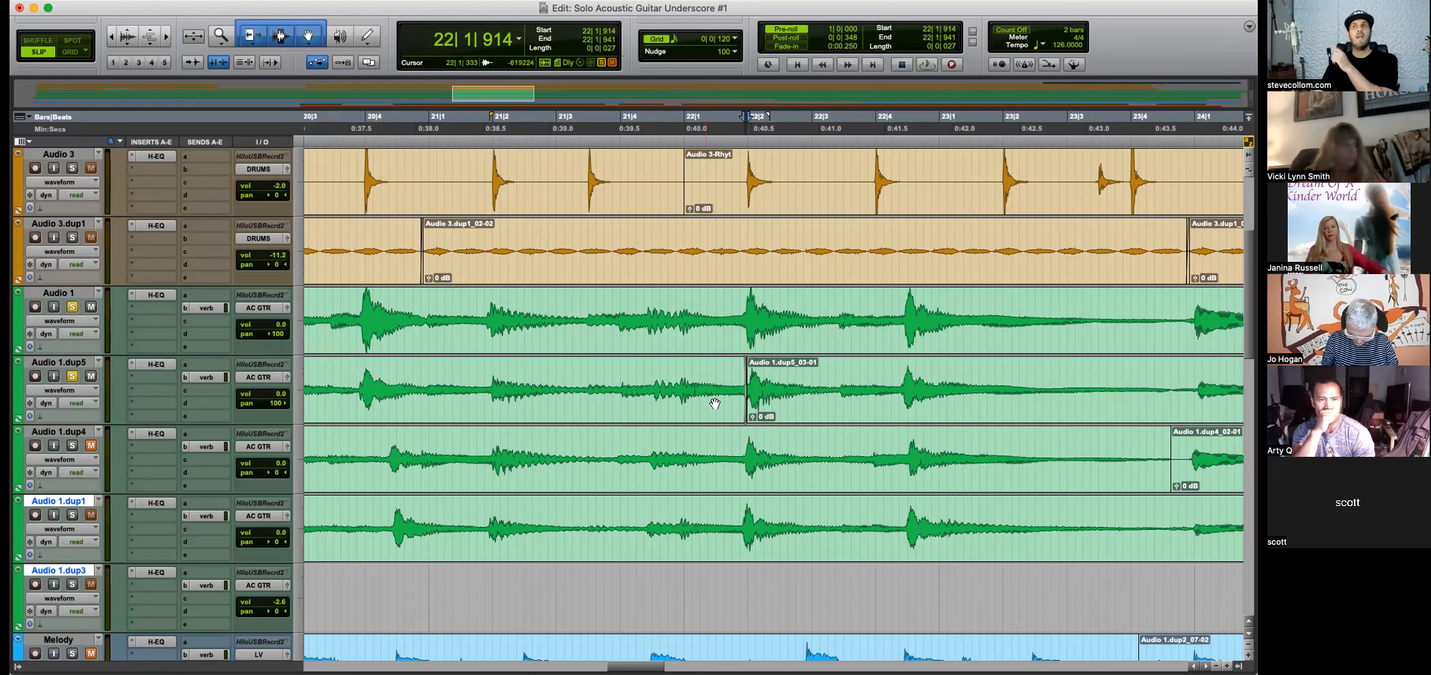
click(620, 308)
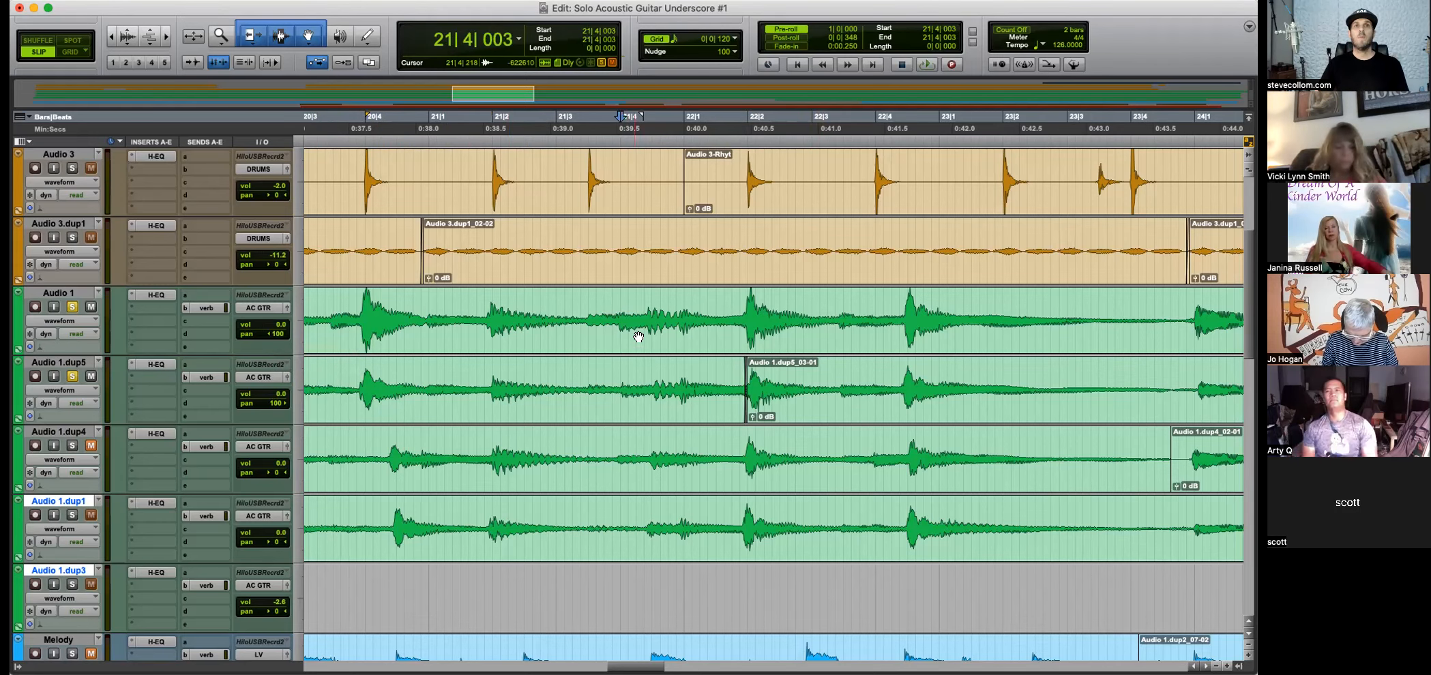
key(space)
key(super+bracketright)
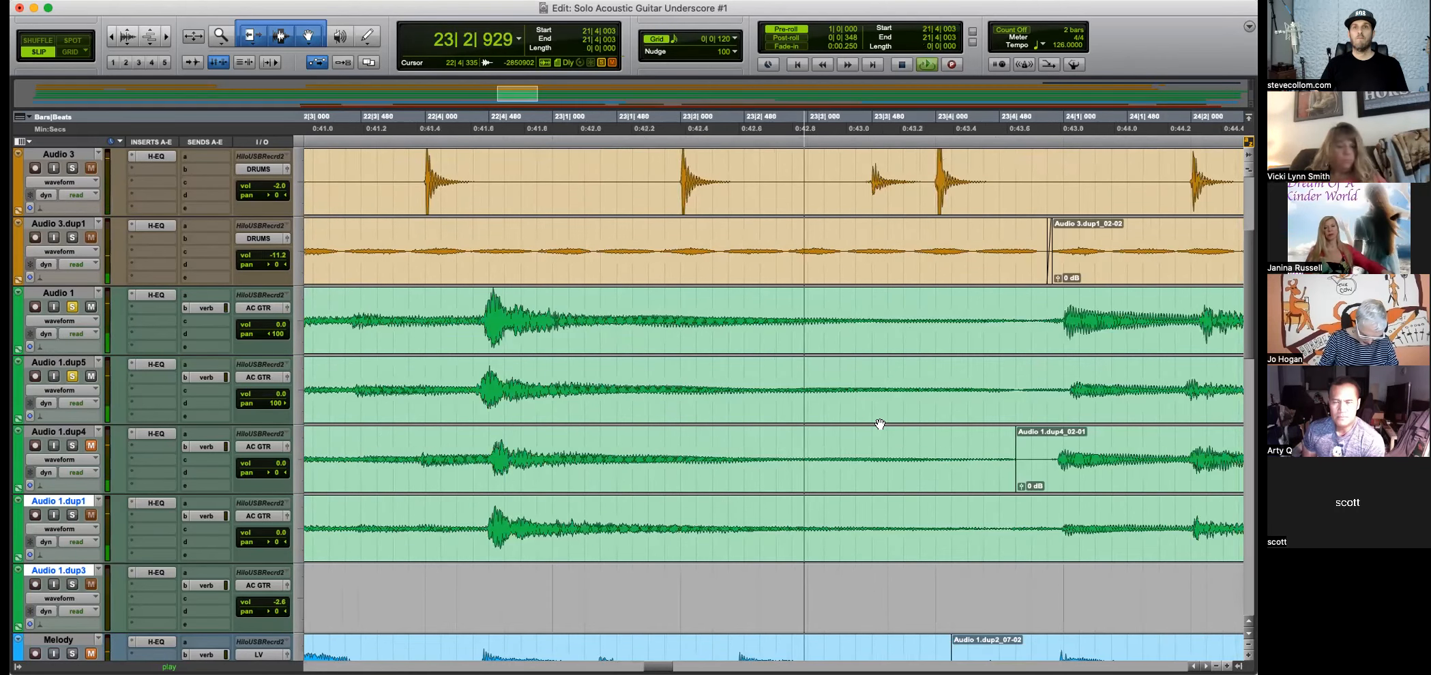
key(super+bracketleft)
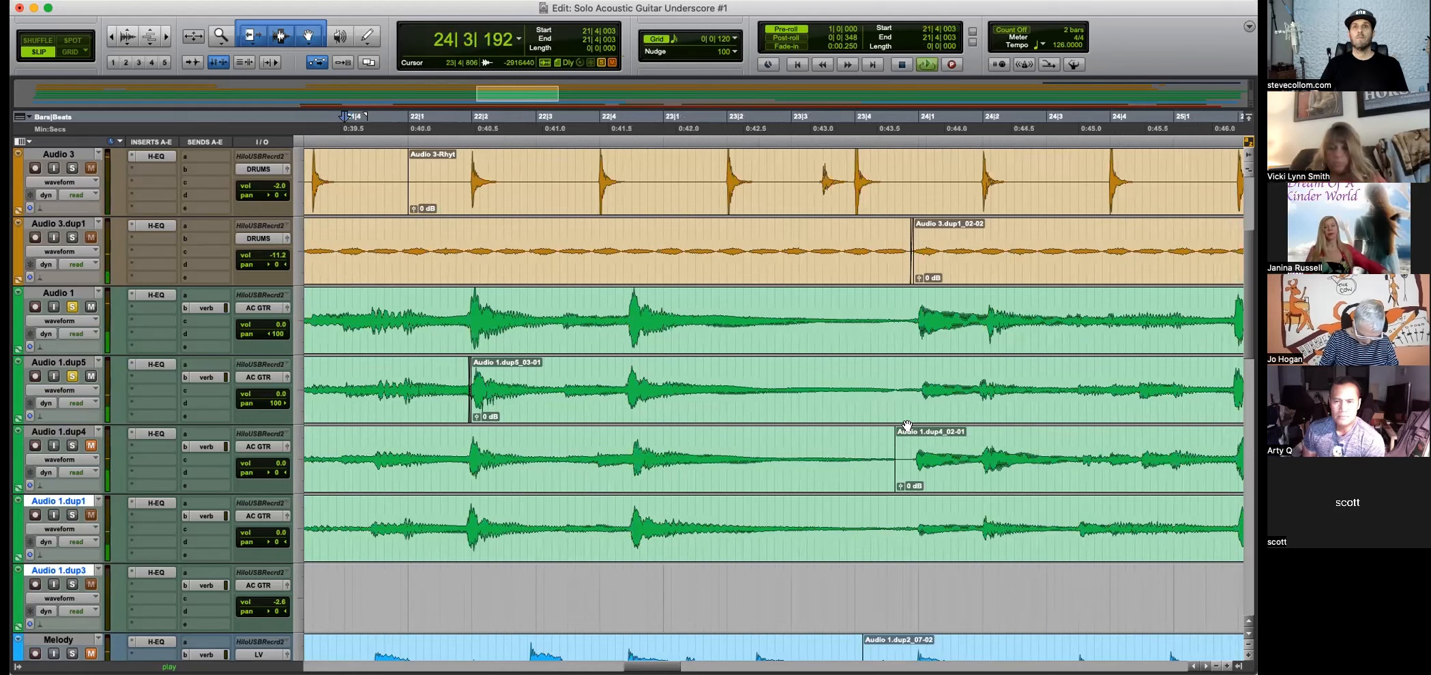
key(space)
Replace Audio 1.dup5's phrase in bar 24 with Audio 1.dup4's passage from 23|4|887 to about 24|4|455, and crossfade its start.
click(950, 360)
key(super+bracketright)
key(super+bracketright)
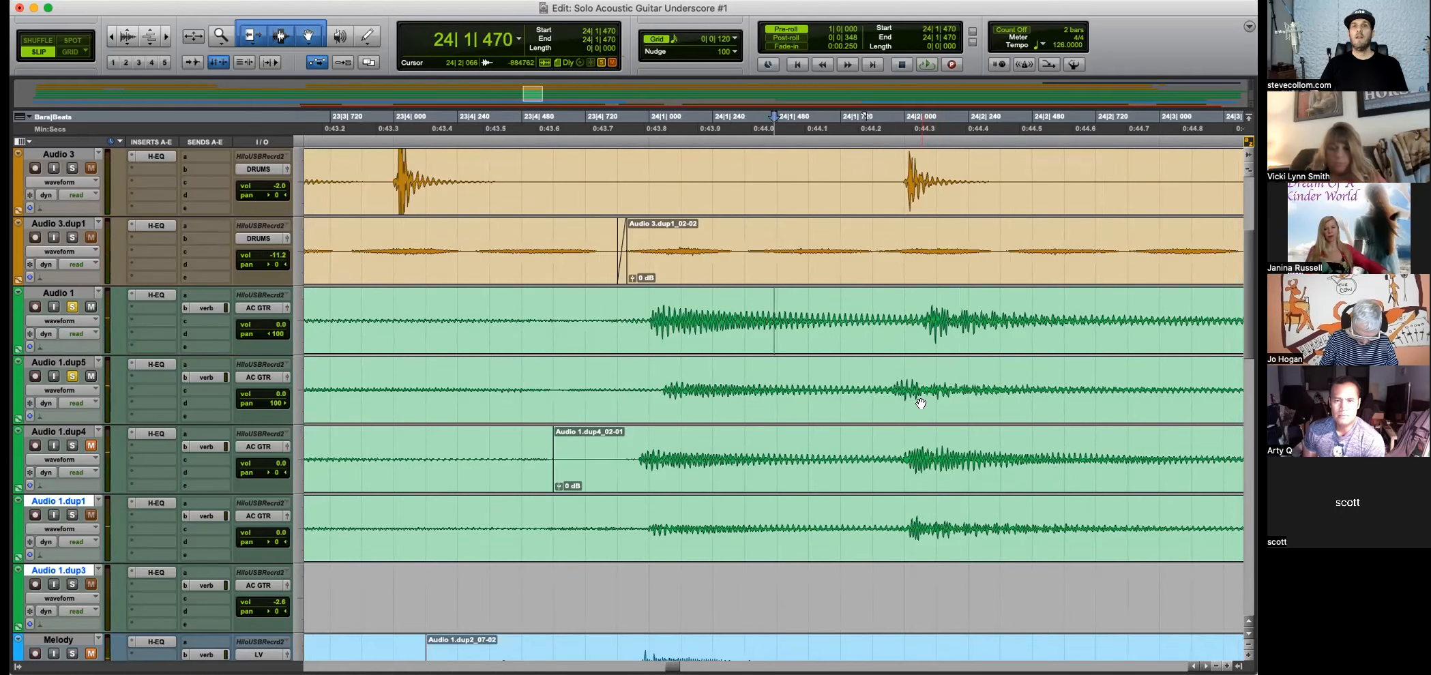
drag(633, 386, 1020, 458)
click(873, 380)
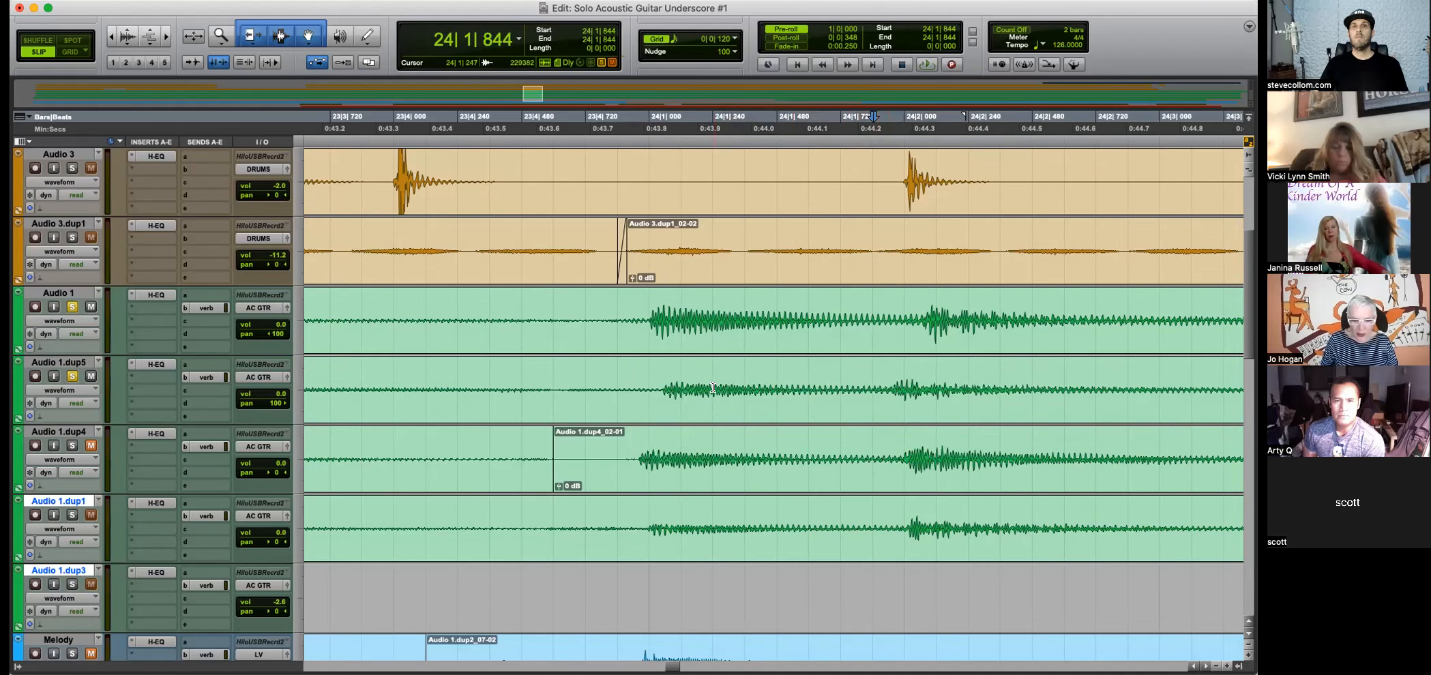
drag(628, 447, 1012, 457)
key(super+bracketleft)
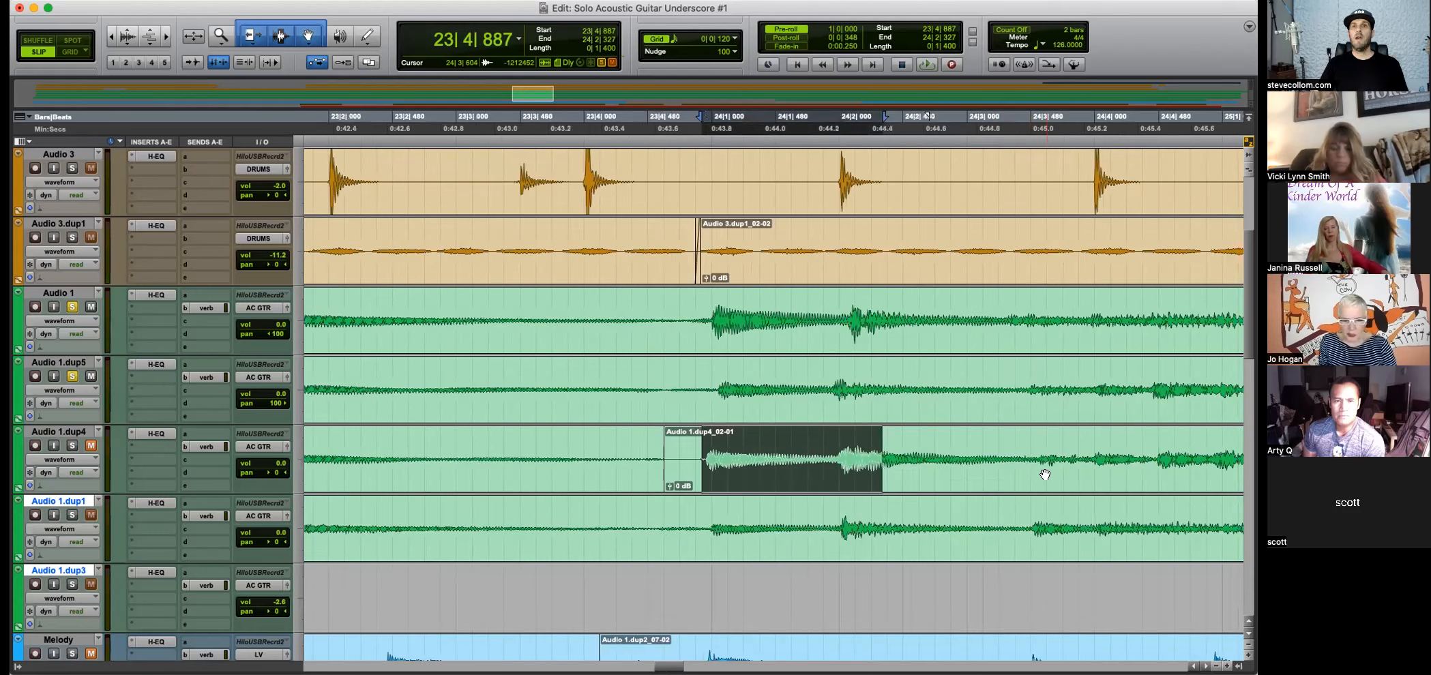
shift+click(1153, 452)
drag(1024, 476, 968, 413)
click(694, 396)
drag(707, 416, 700, 418)
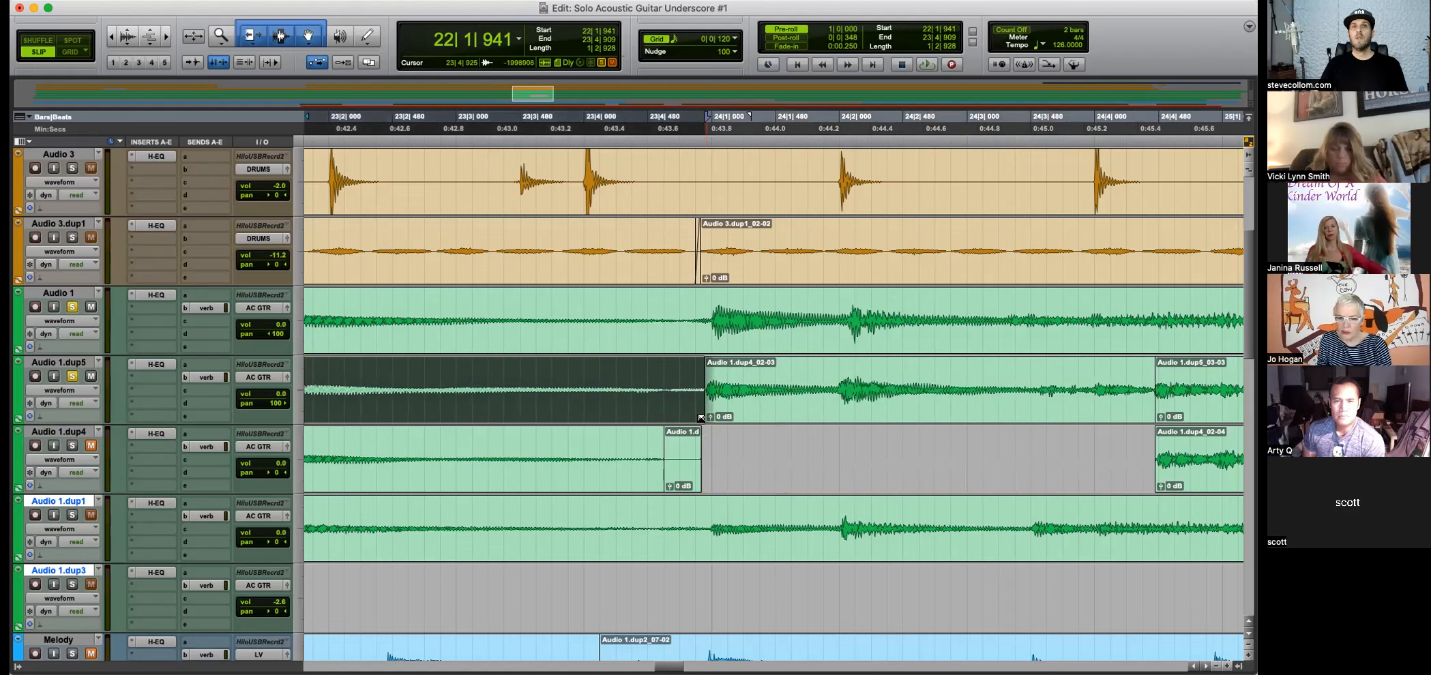
Play the soloed guitars from 23|4|688 across the start of the replaced phrase.
click(673, 304)
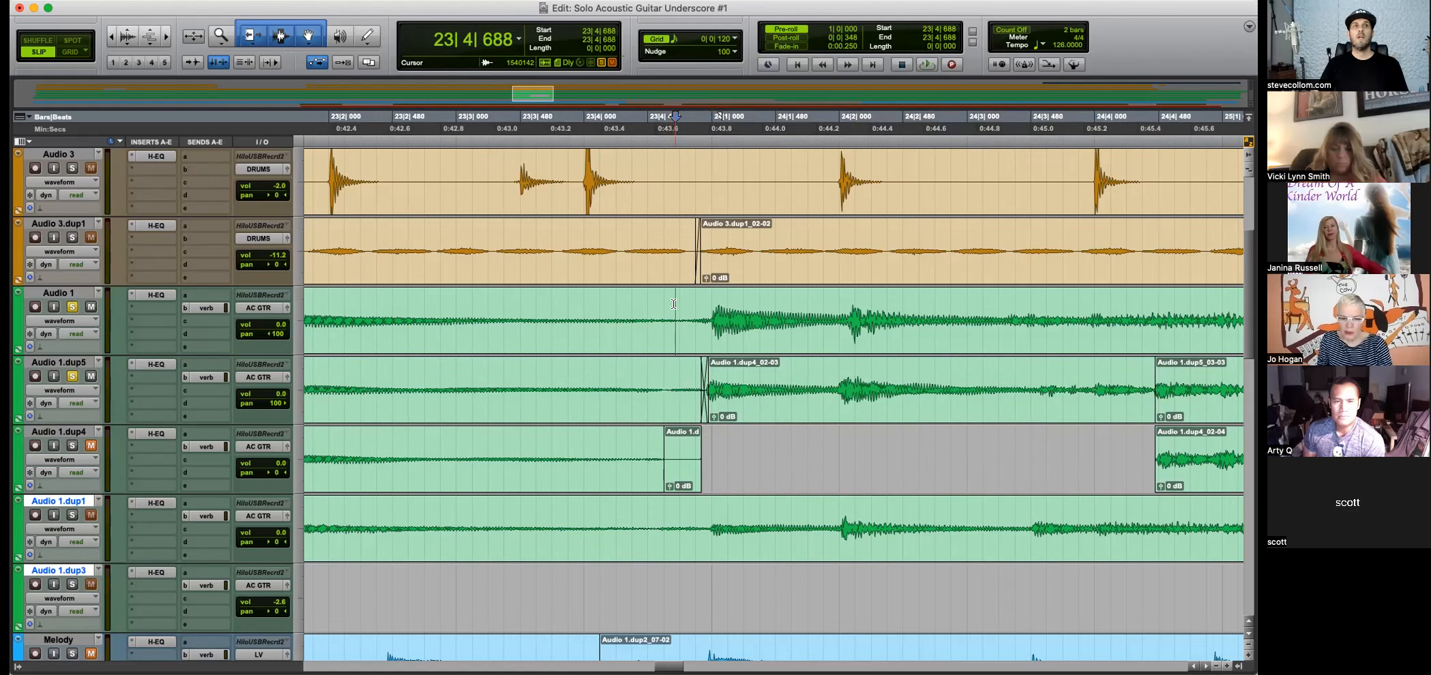
key(space)
key(r)
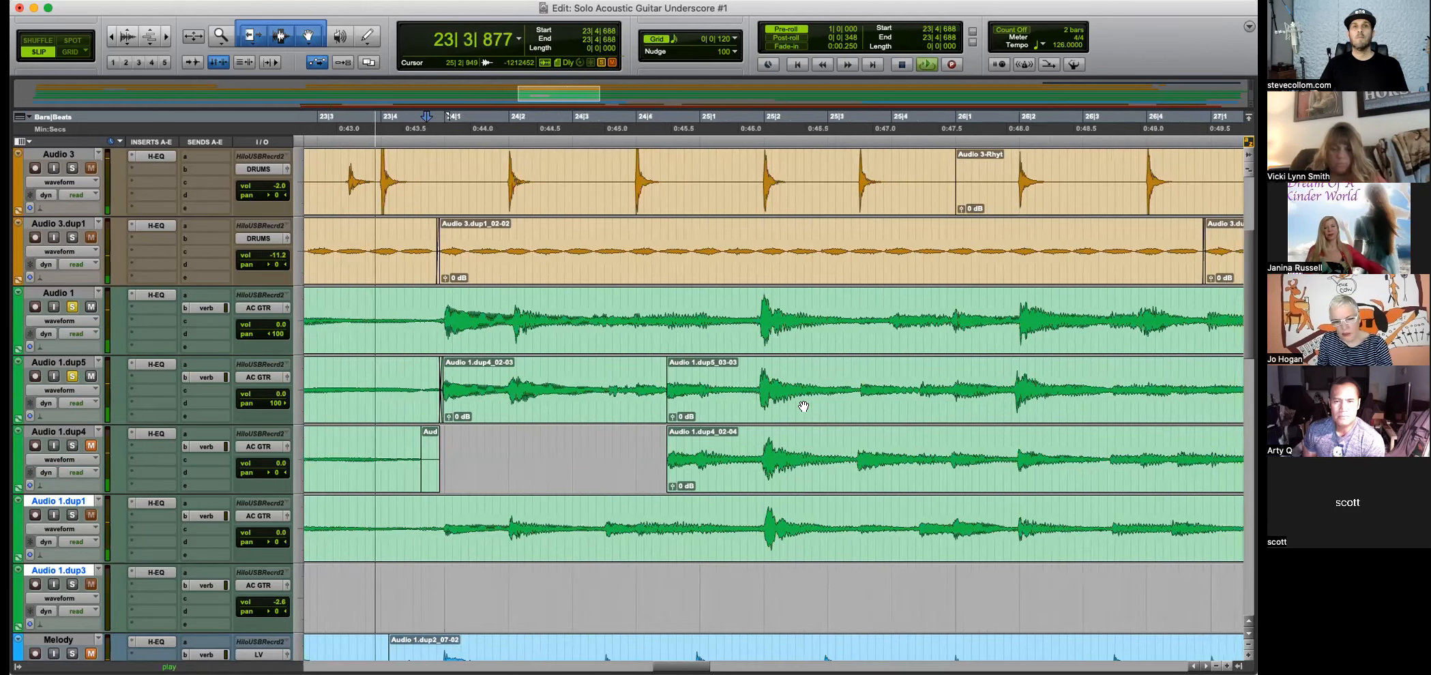
Try extending the replaced Audio 1.dup5 phrase to just before the 25|2 attack, and play the join from 25|1|662.
drag(659, 387, 752, 380)
key(space)
click(744, 379)
key(space)
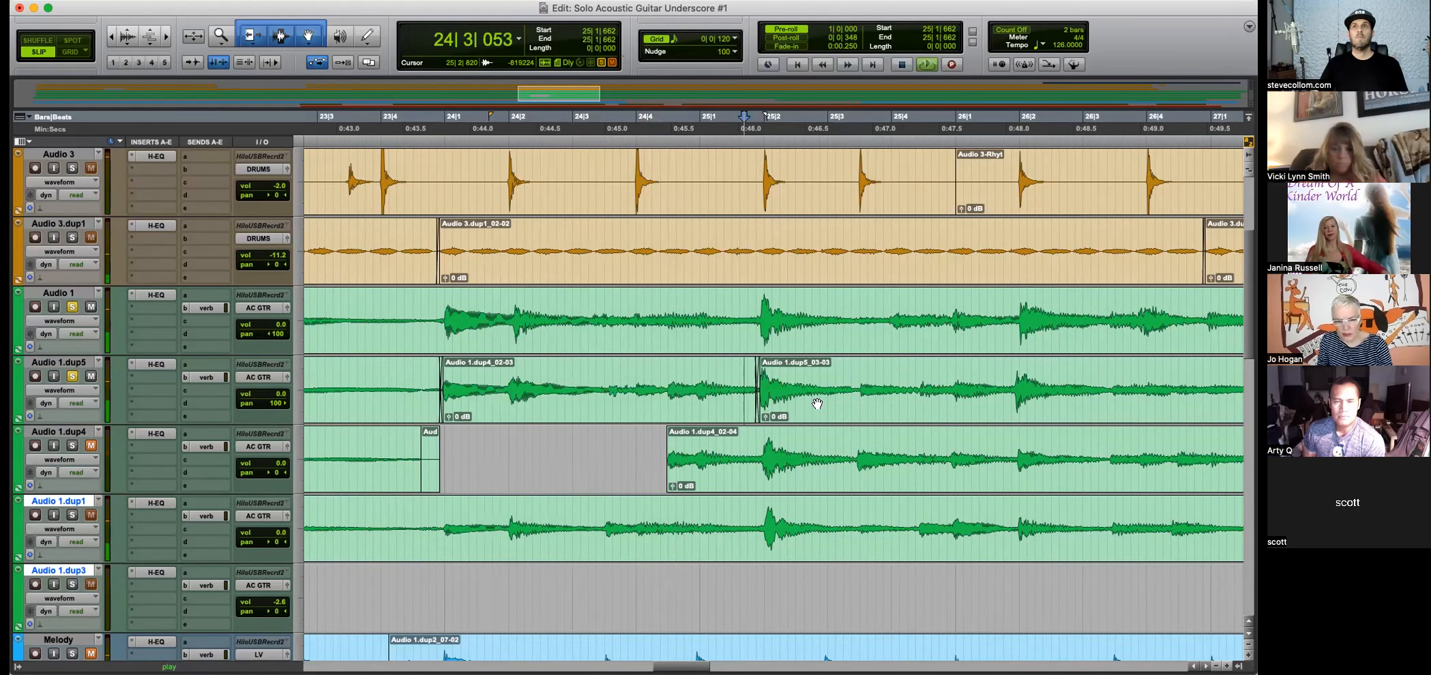
key(space)
click(689, 403)
drag(760, 382, 668, 381)
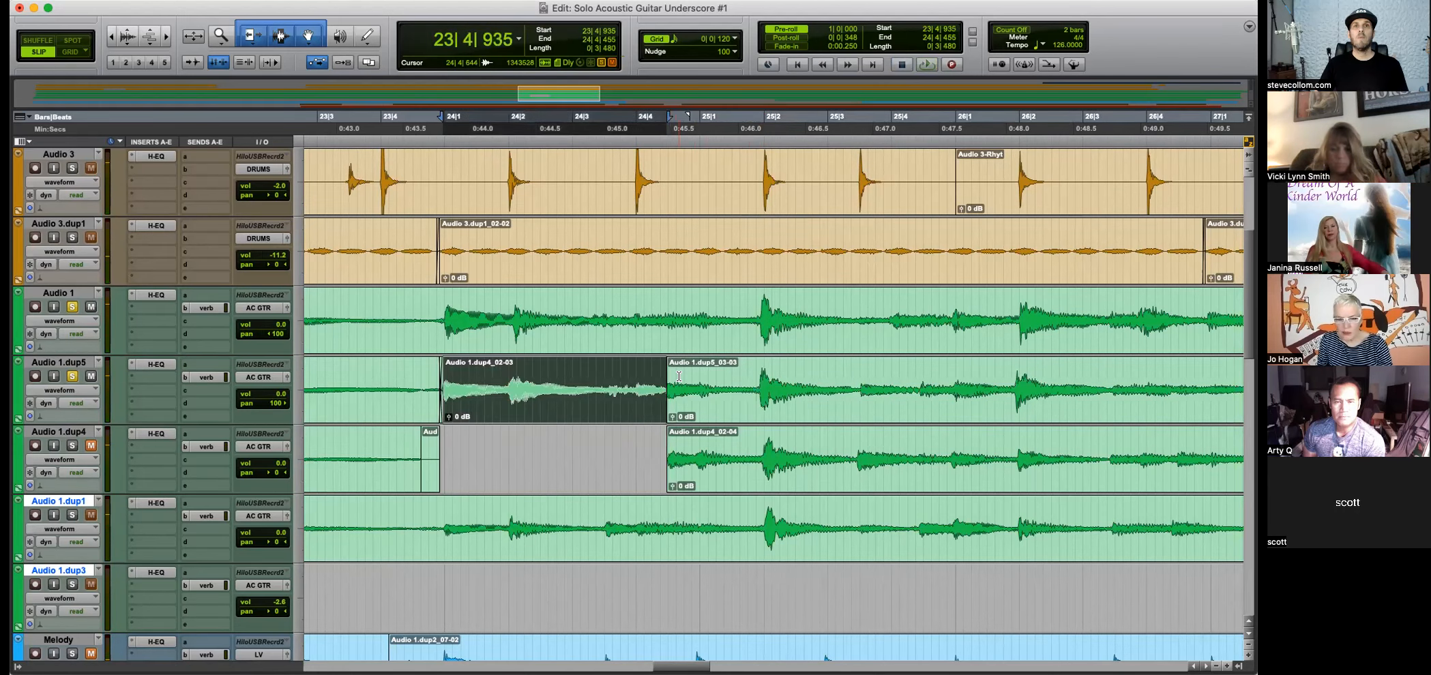
Crossfade the end of the replaced Audio 1.dup5 phrase from 24|4|445 to 24|4|466 and play across it.
click(675, 379)
key(space)
key(super+bracketright)
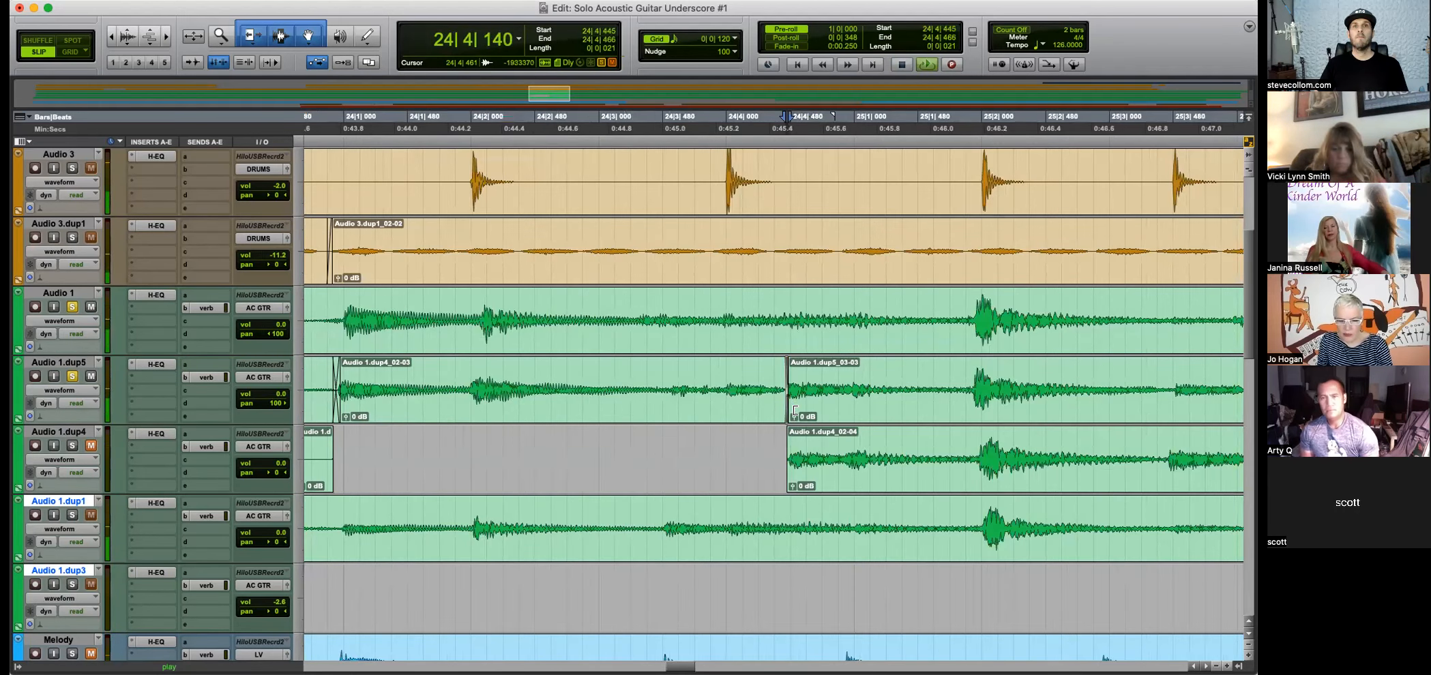
Play the soloed guitars from 24|4|891 into bar 26 and examine Audio 1.dup5's attack near 26|2.
key(super+bracketleft)
click(810, 392)
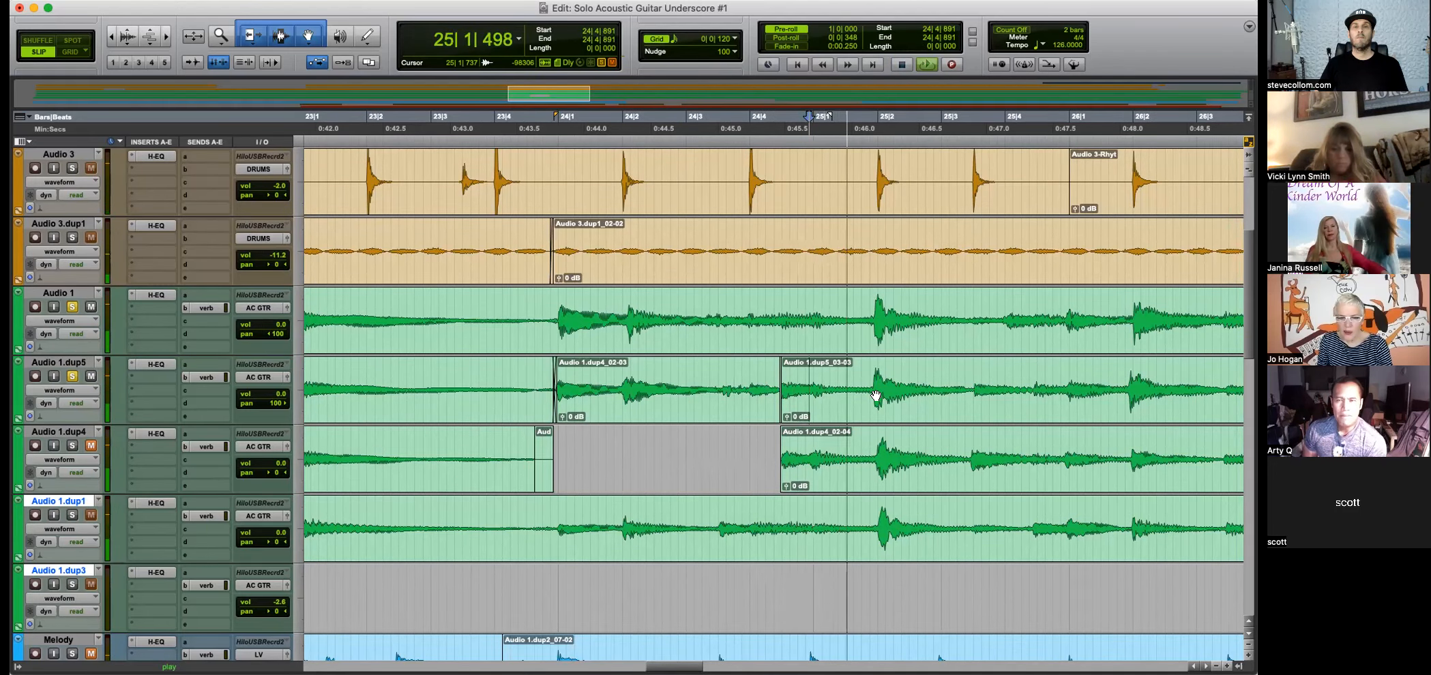
key(super+bracketright)
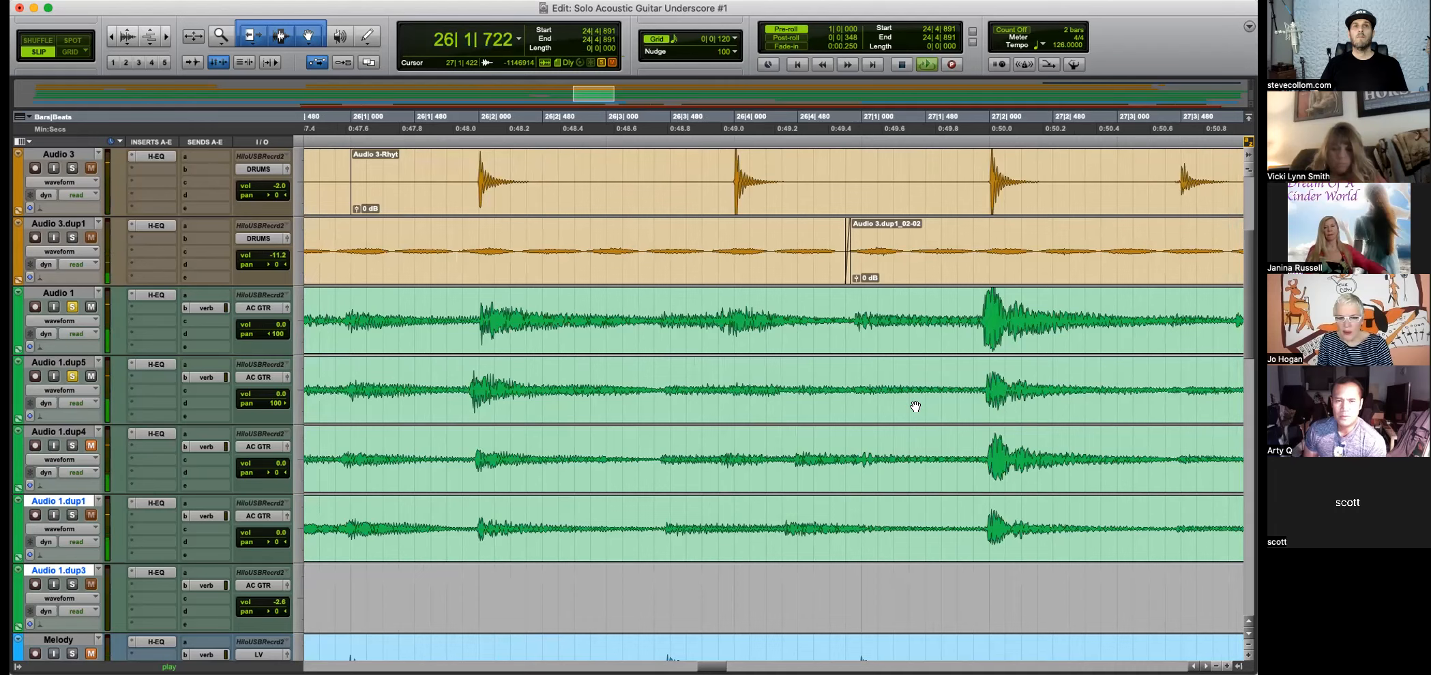
key(space)
key(super+bracketright)
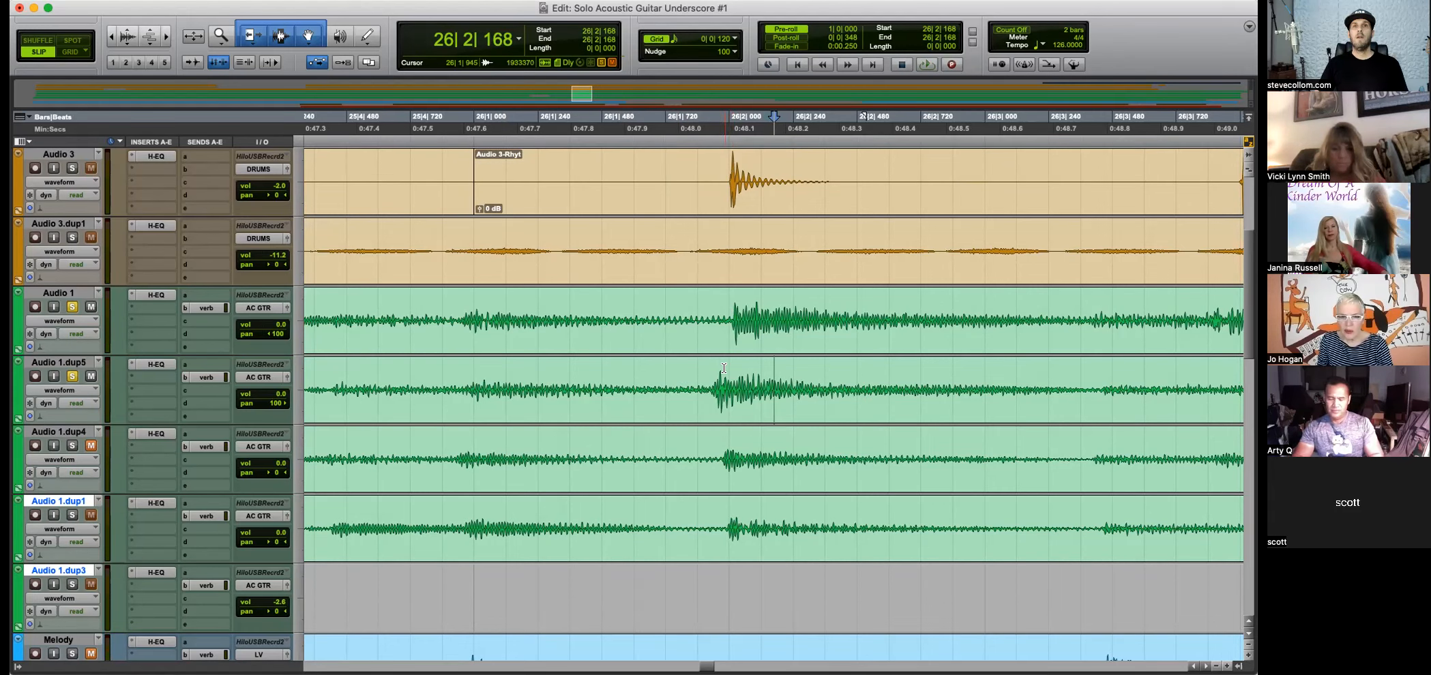
Replace Audio 1.dup5's phrase from about 25|3|414 to 26|3|391 with Audio 1.dup4's passage, and crossfade both ends.
key(r)
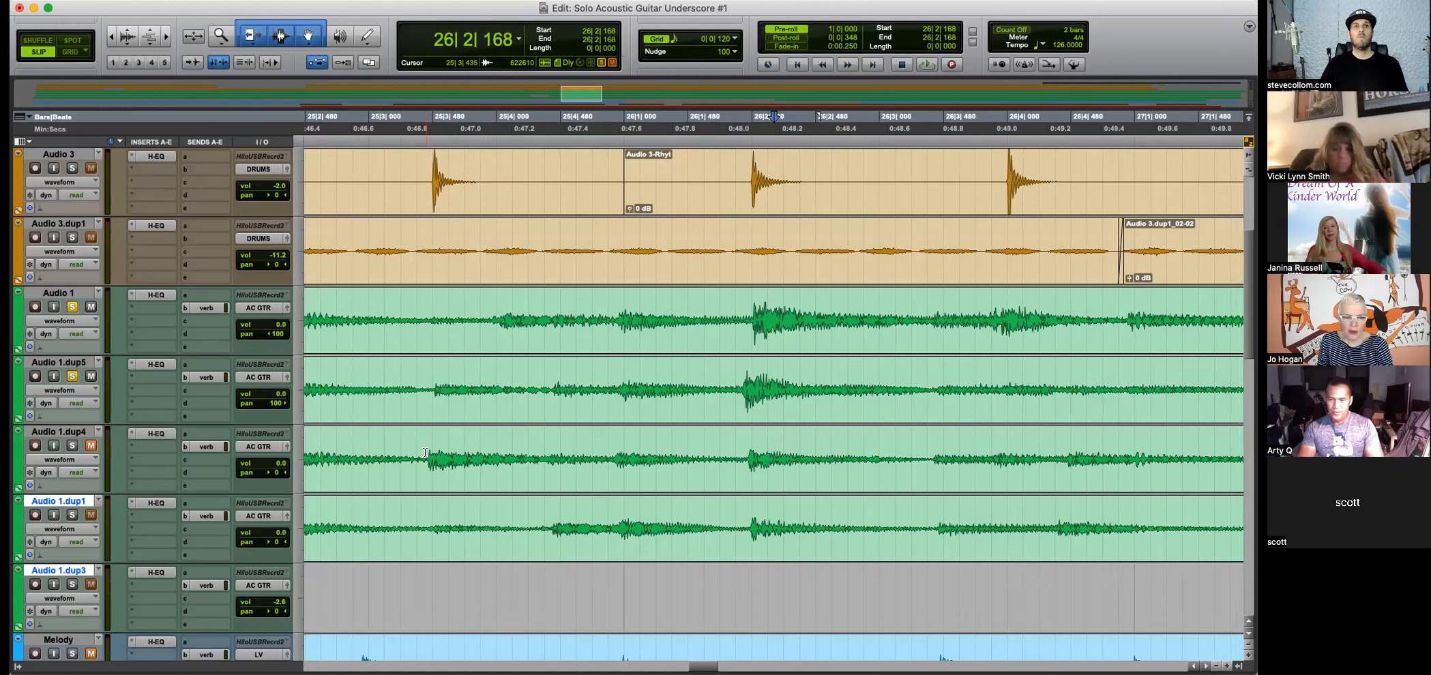
drag(424, 453, 928, 469)
drag(683, 459, 683, 394)
click(422, 418)
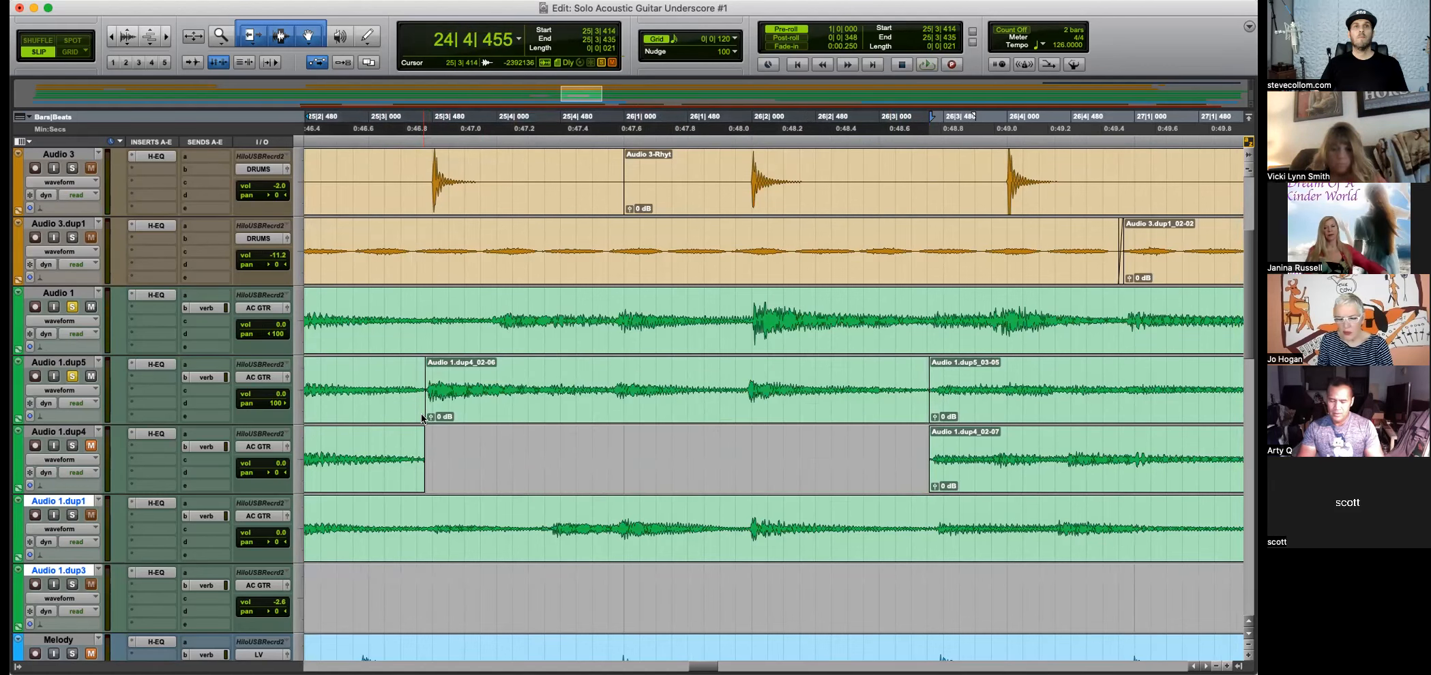
click(926, 413)
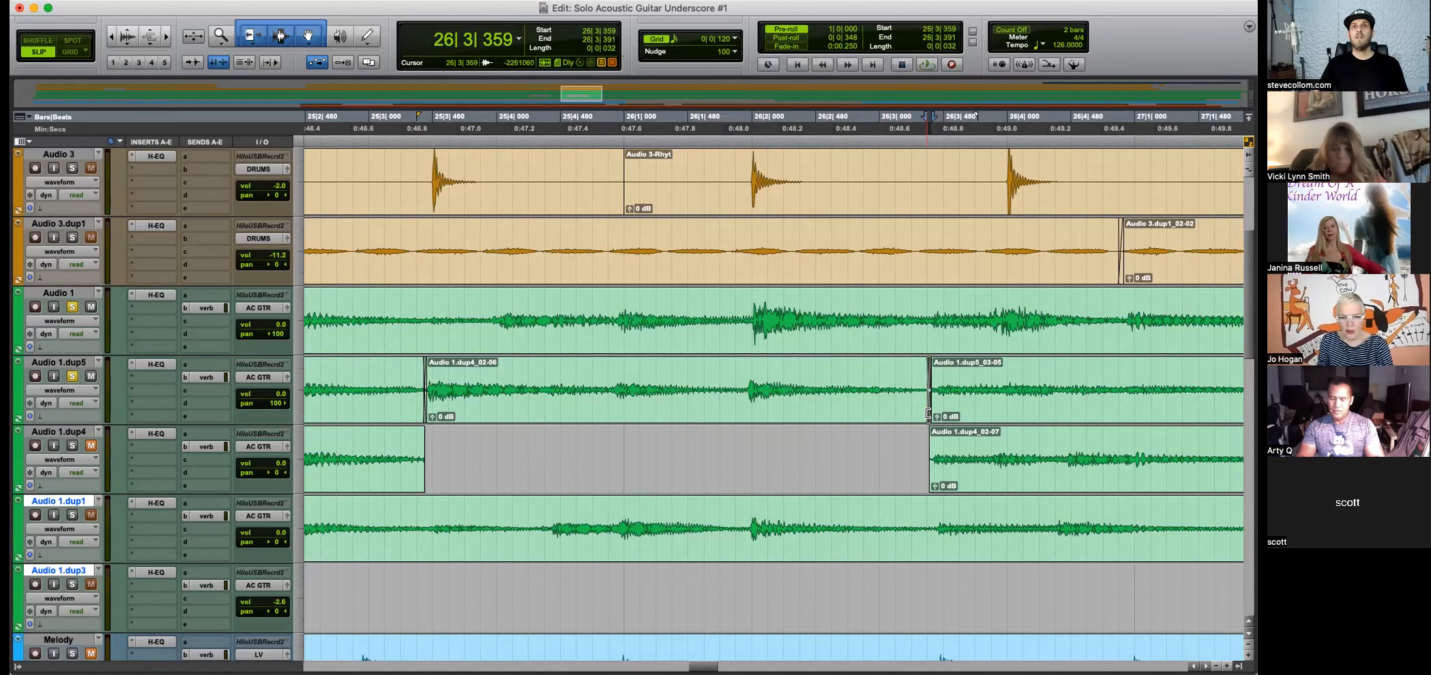
Play the soloed guitars across the newly replaced Audio 1.dup5 phrase from 25|4|481.
click(563, 375)
key(space)
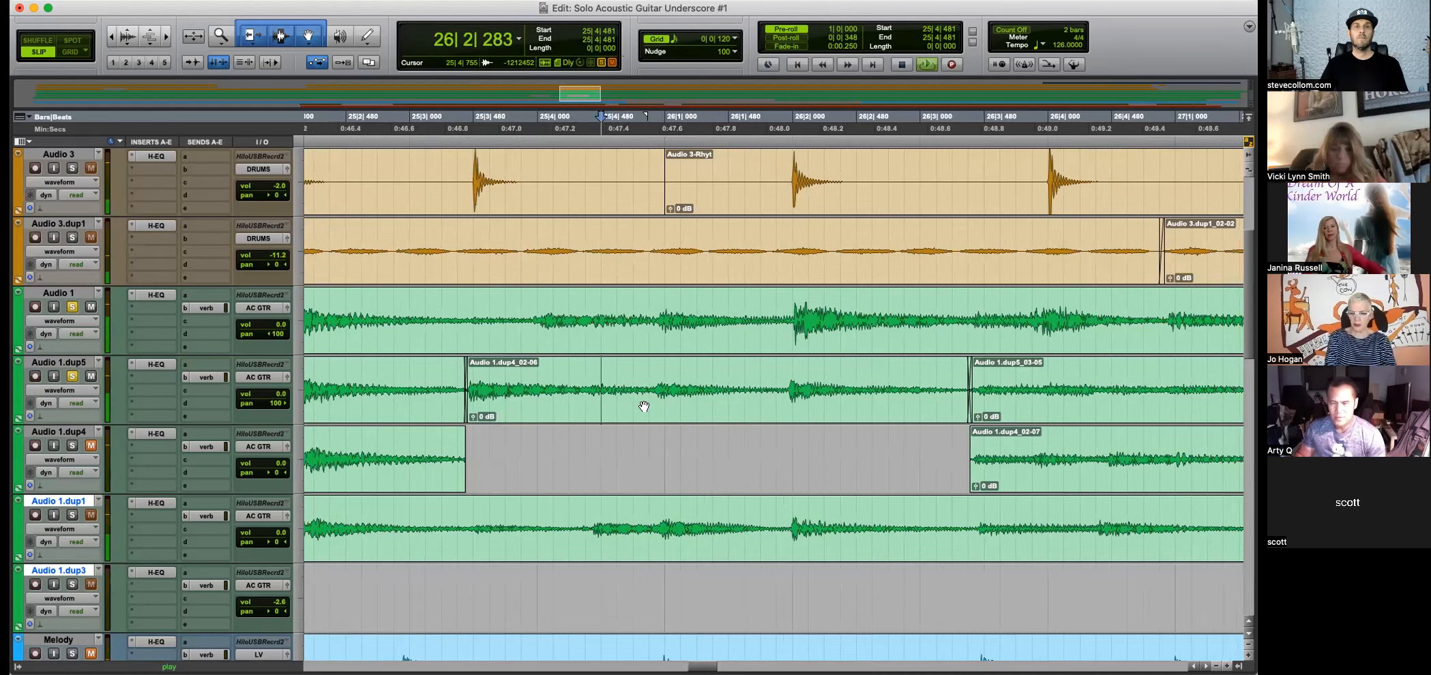
key(space)
Try moving the start crossfade of the replaced Audio 1.dup5 phrase to 25|4|905, and play the join from 25|4|604.
click(462, 418)
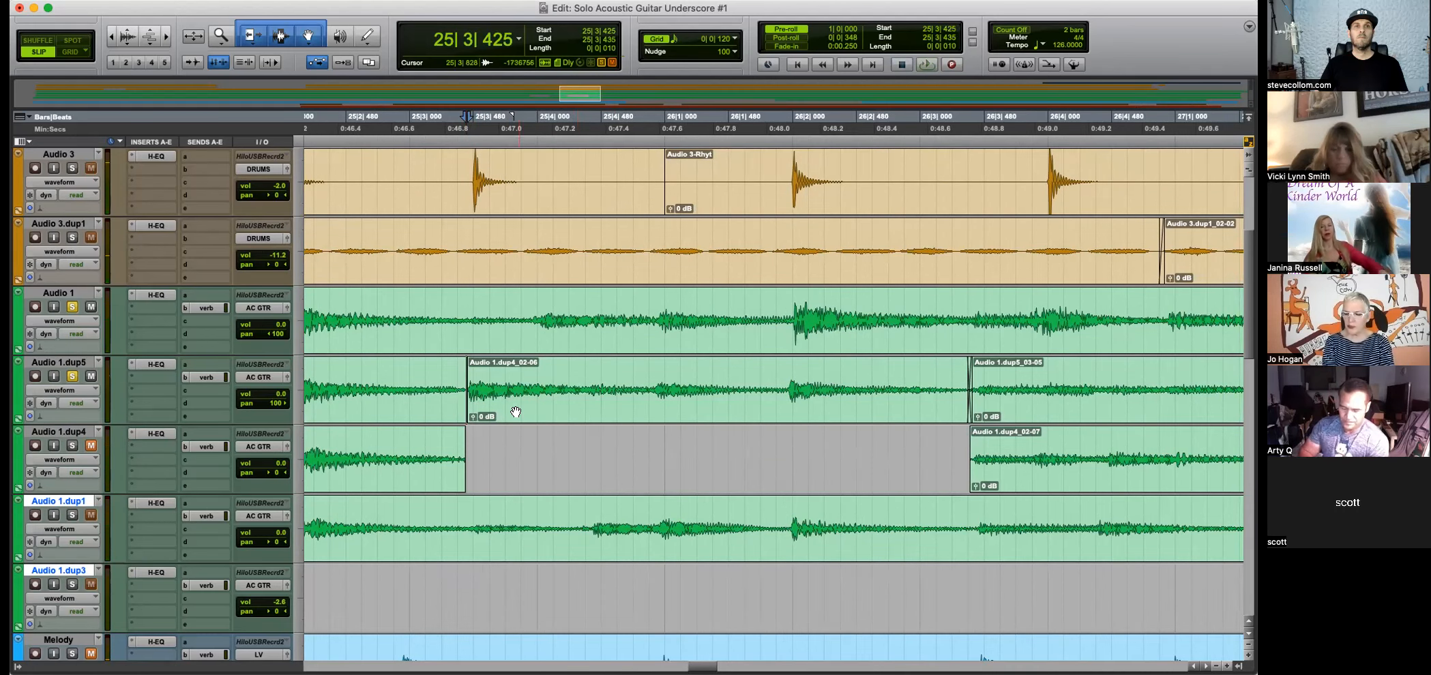
drag(466, 414, 659, 405)
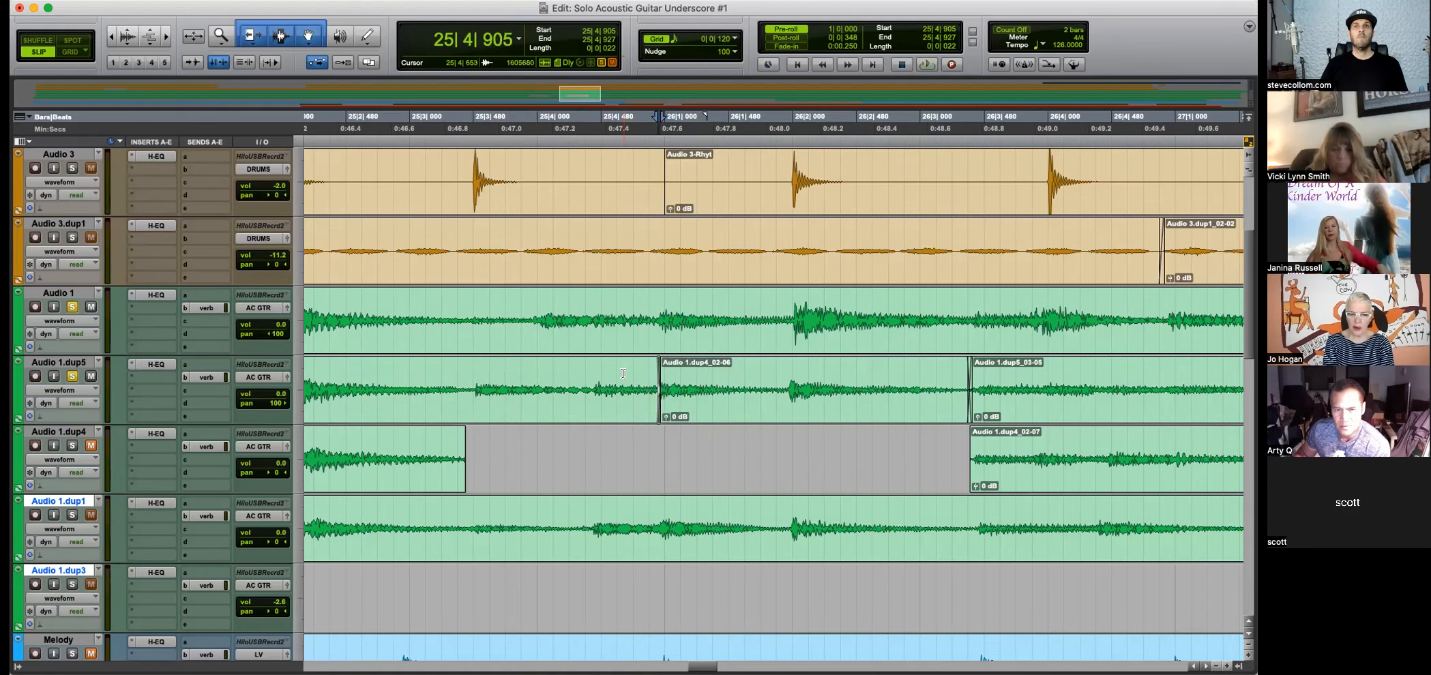
key(space)
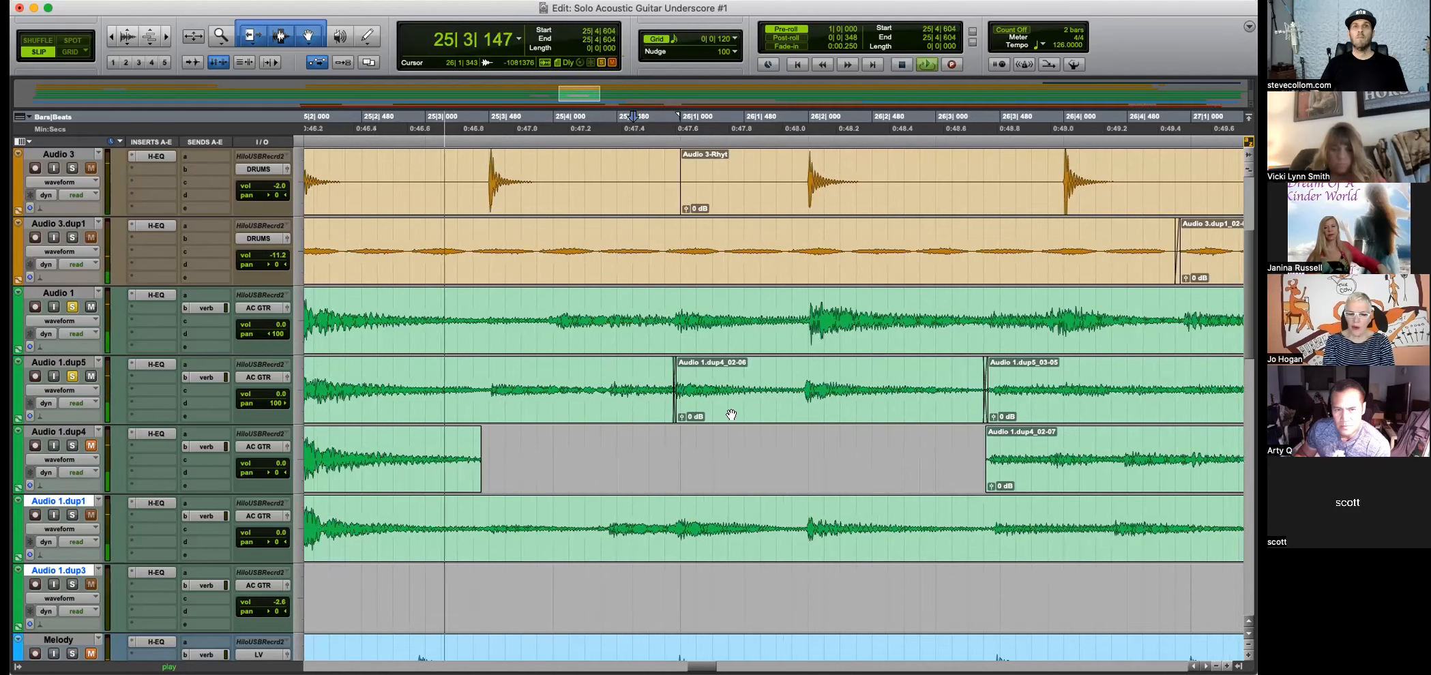
key(space)
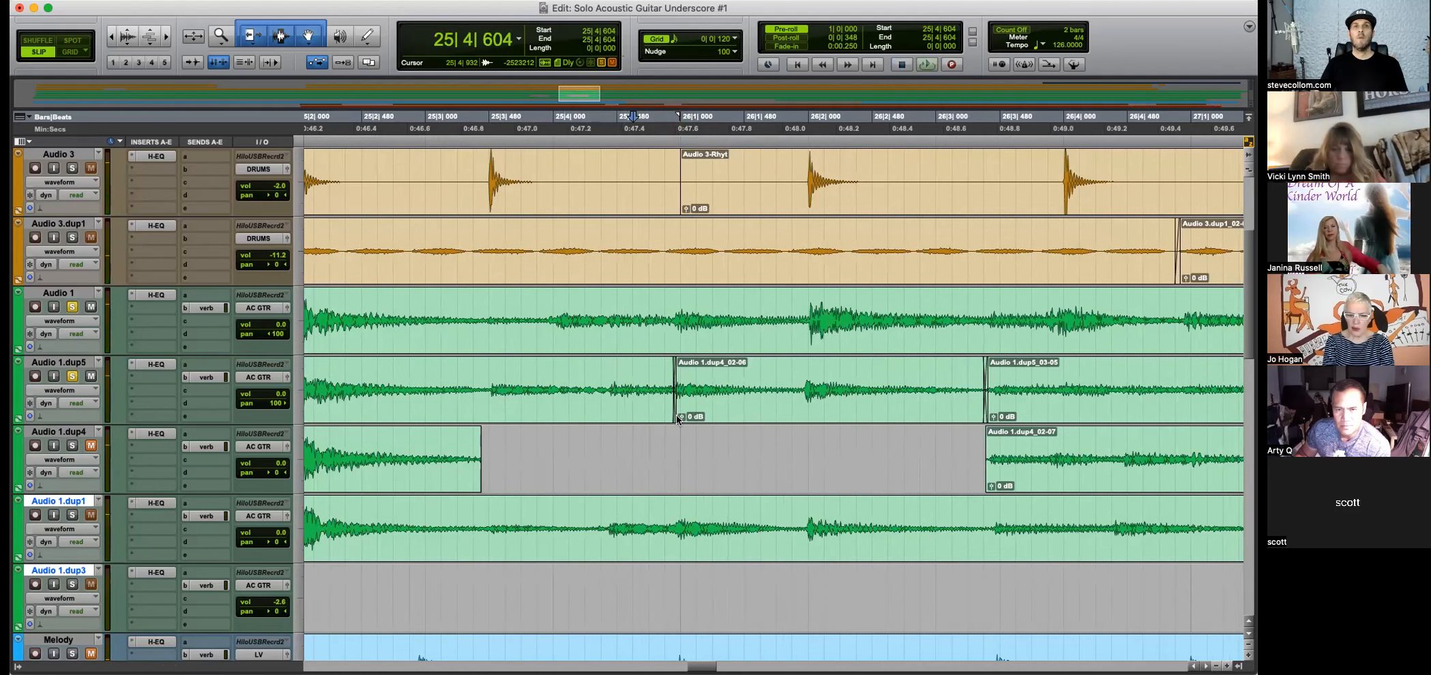
Move the start crossfade of the replaced Audio 1.dup5 phrase to 26|1|865, and play the result from 25|3|892.
drag(684, 409, 778, 396)
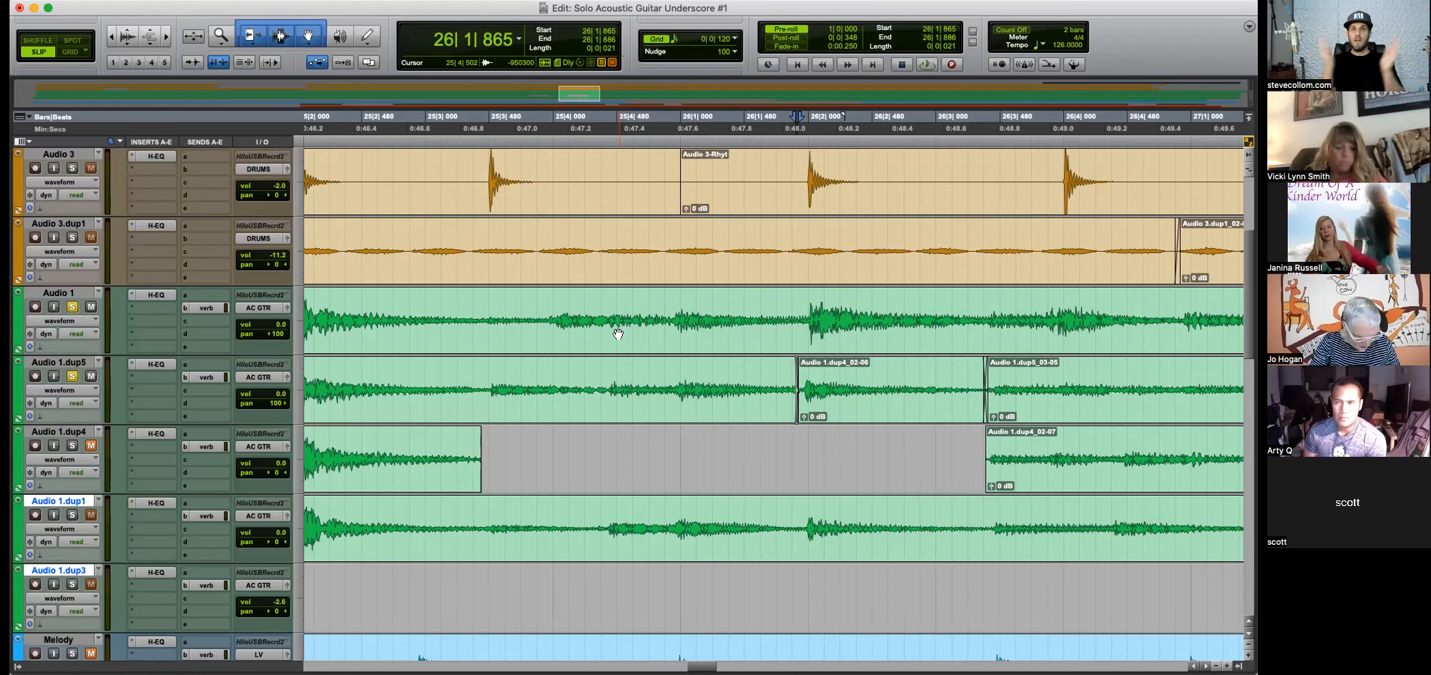
click(542, 314)
key(space)
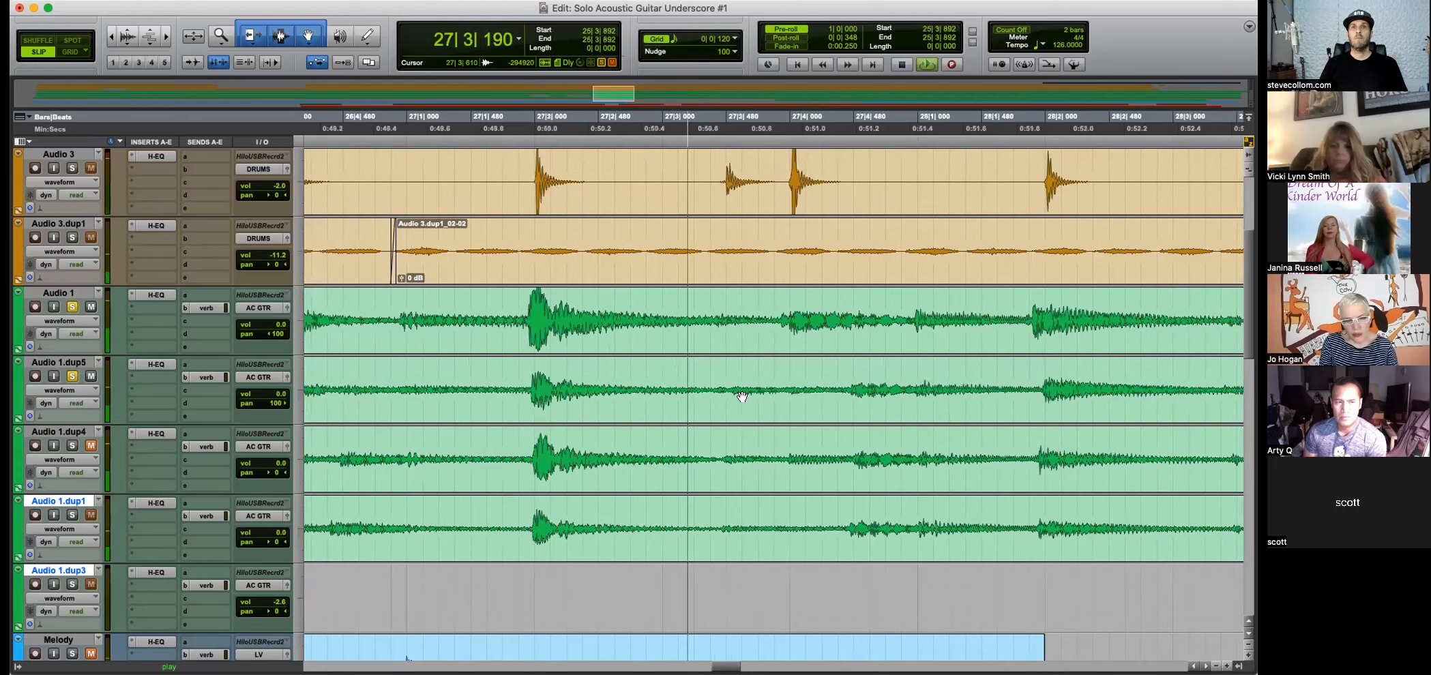
key(space)
Replace Audio 1's phrase from 27|4|429 to 28|3|463 with the matching passage from Audio 1.dup1.
click(616, 304)
key(super+bracketright)
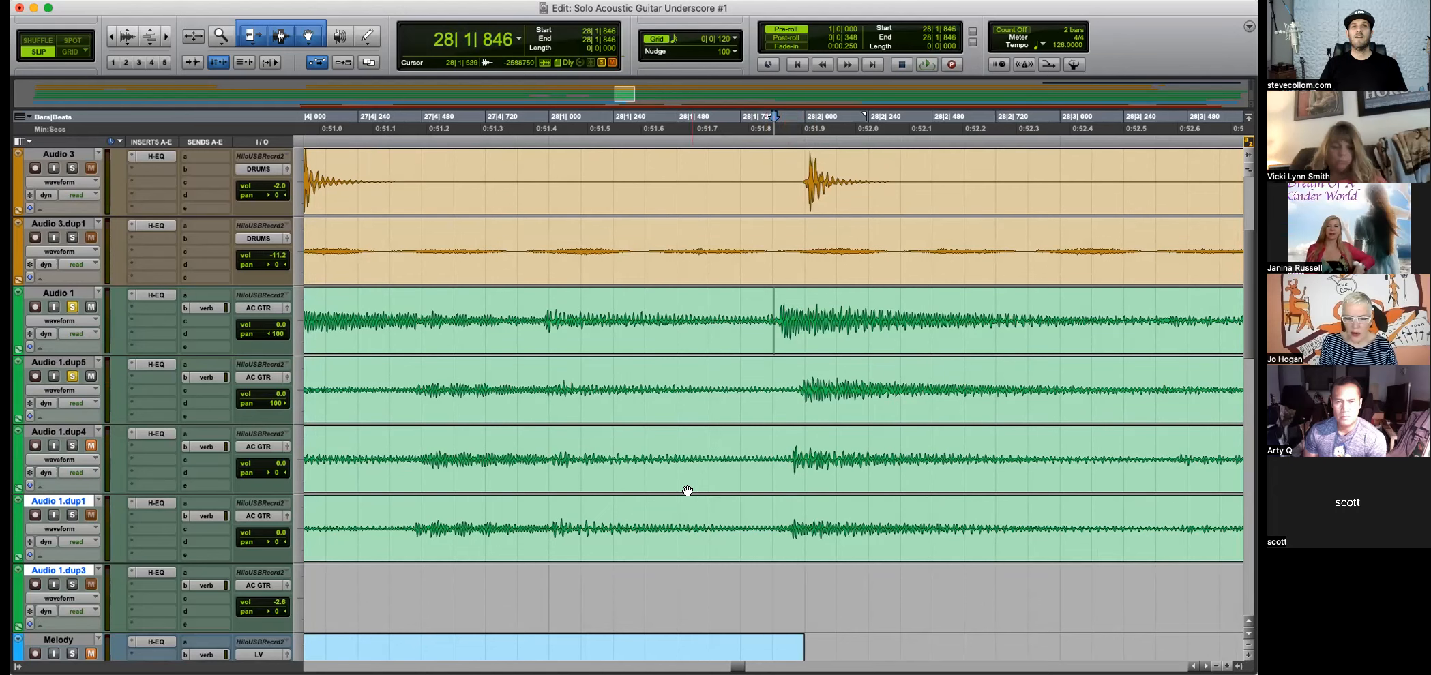
key(super+alt+bracketright)
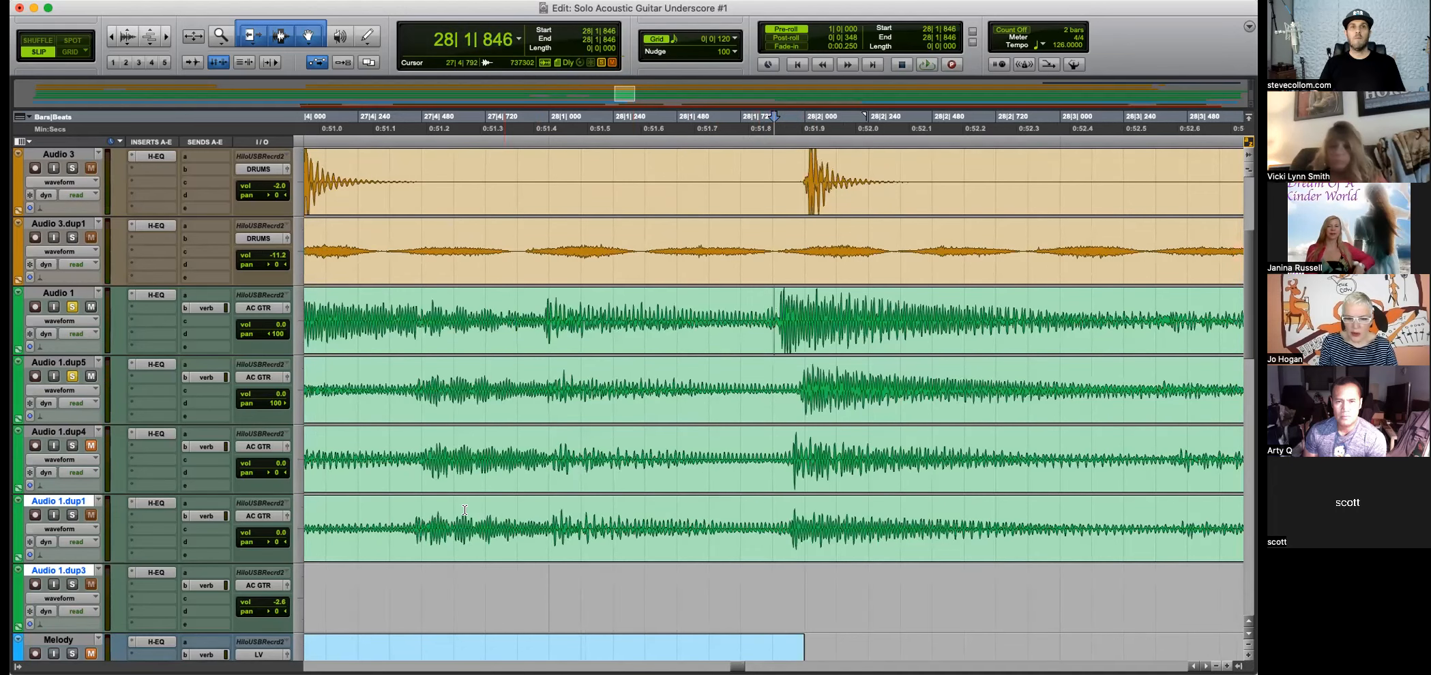
drag(410, 520, 1183, 523)
key(super+e)
drag(1101, 499, 1084, 345)
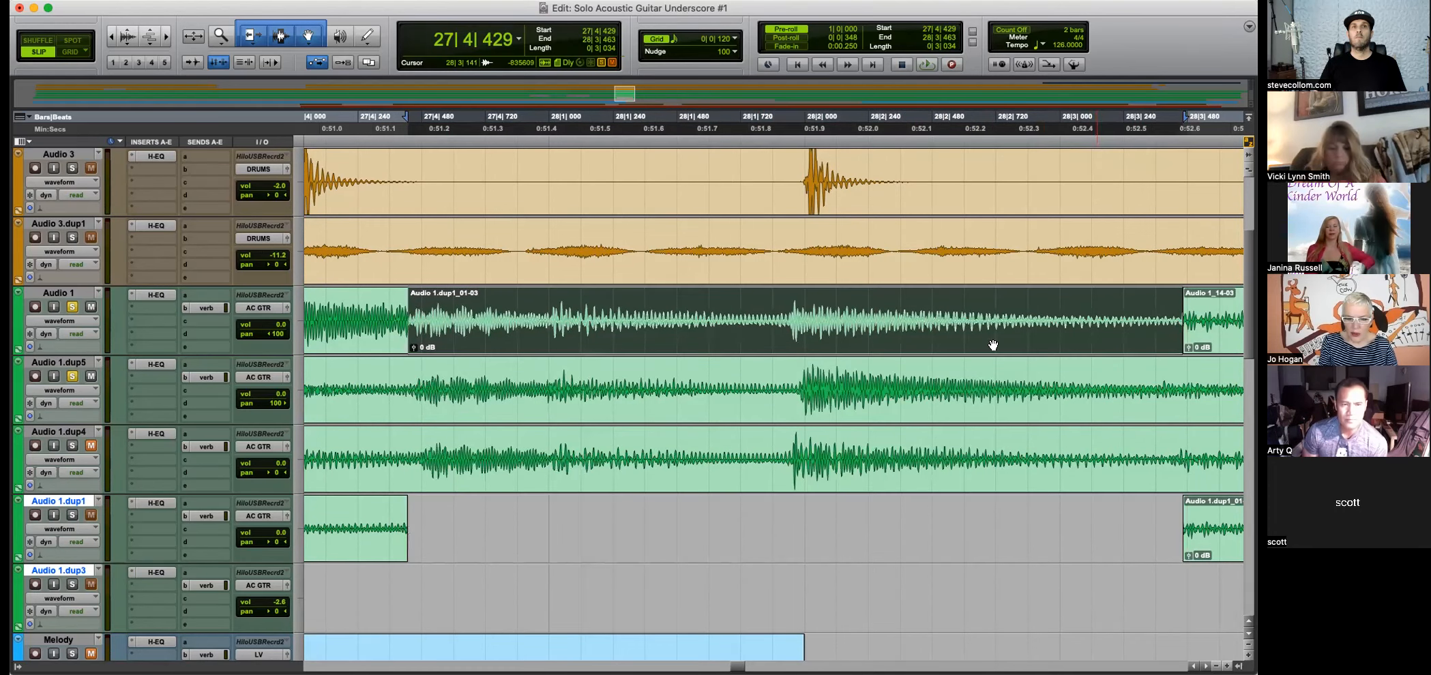
key(super+bracketleft)
key(super+alt+bracketleft)
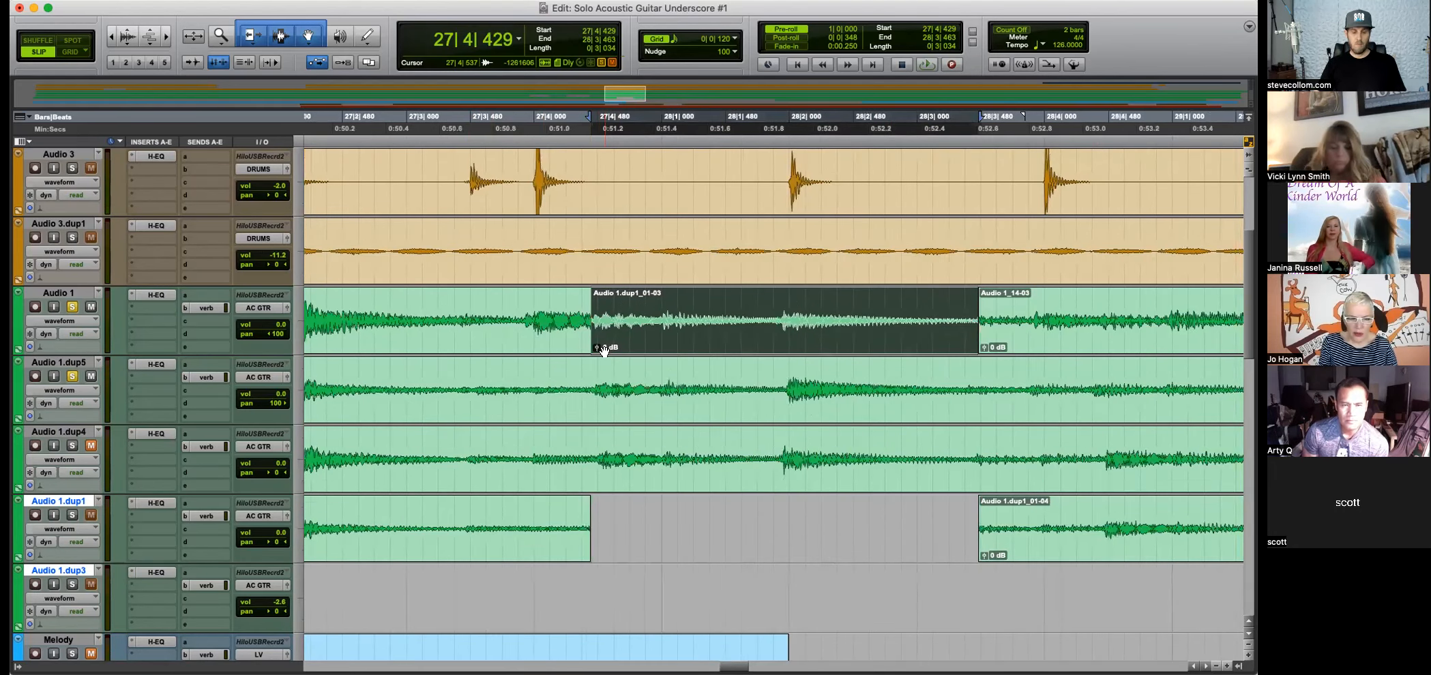
Move the replaced Audio 1 phrase's start to just before 28|1 and its end into beat 28|4, with crossfades at both ends.
drag(594, 329, 650, 329)
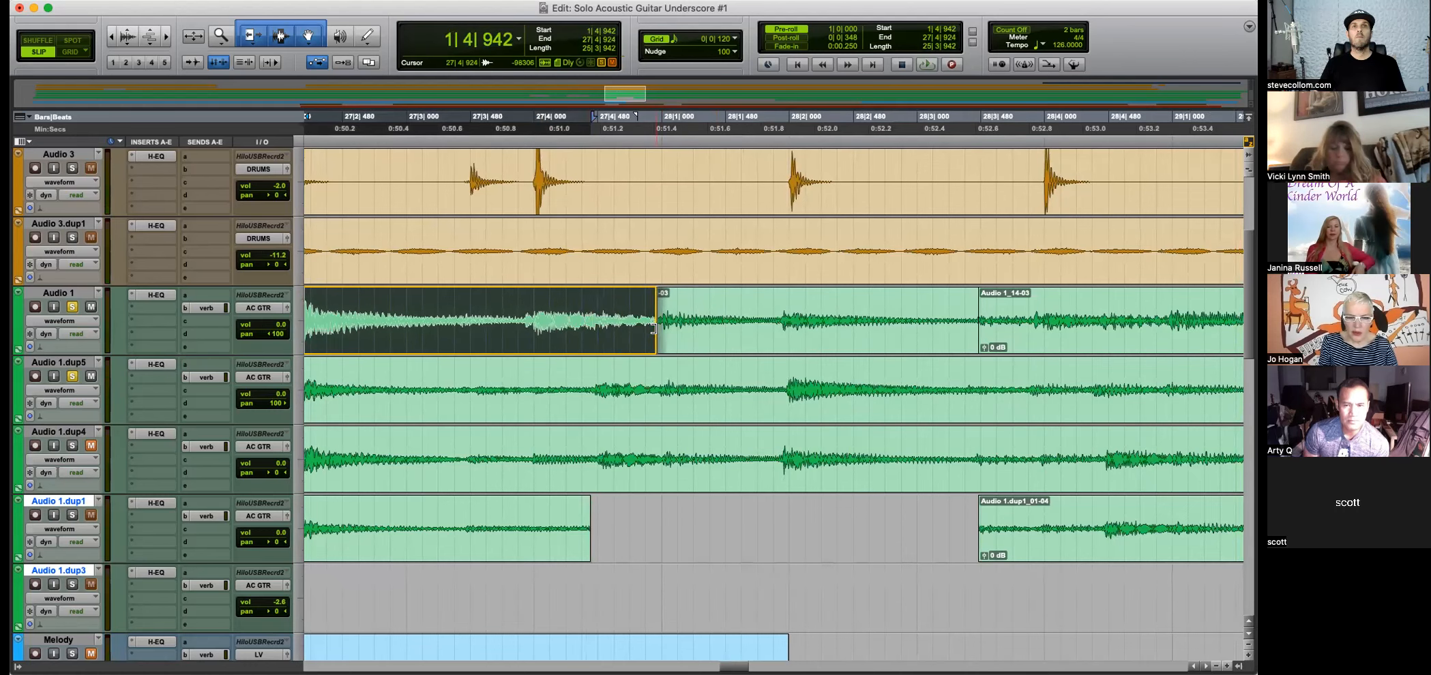
click(665, 310)
click(685, 309)
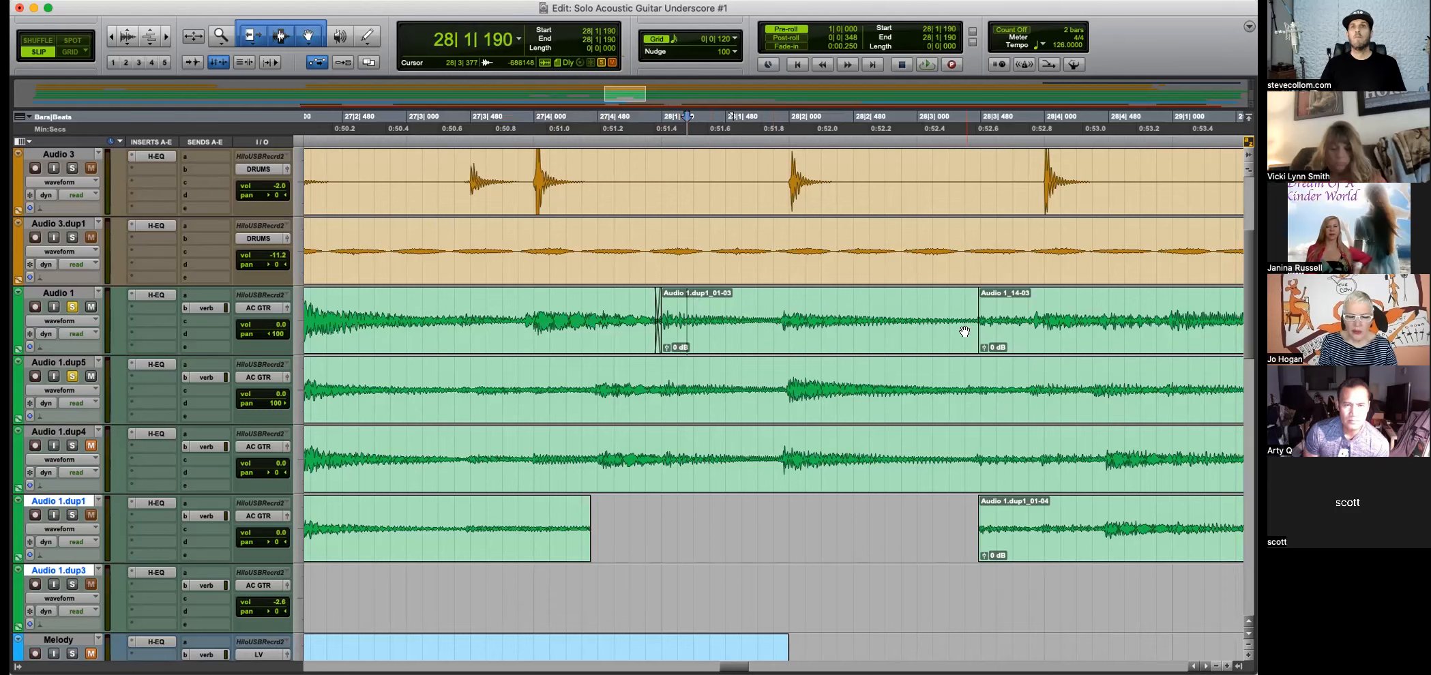
drag(980, 328, 1090, 335)
Play the soloed guitars over the replaced Audio 1 phrase, with the edit cursor set at 28|3|162.
click(938, 310)
key(space)
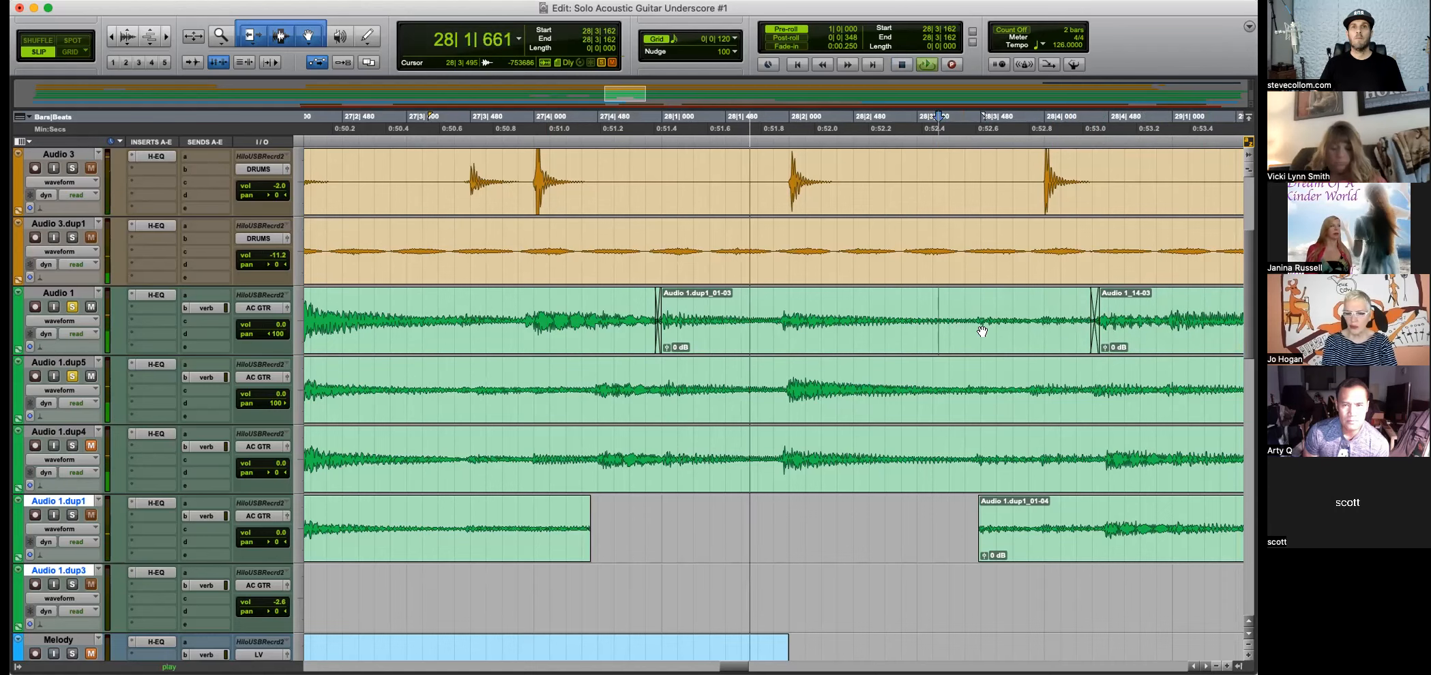
key(r)
key(space)
Play the soloed guitars from 27|3|814 through to bar 34, examining the waveform timing of the attacks.
click(643, 305)
key(space)
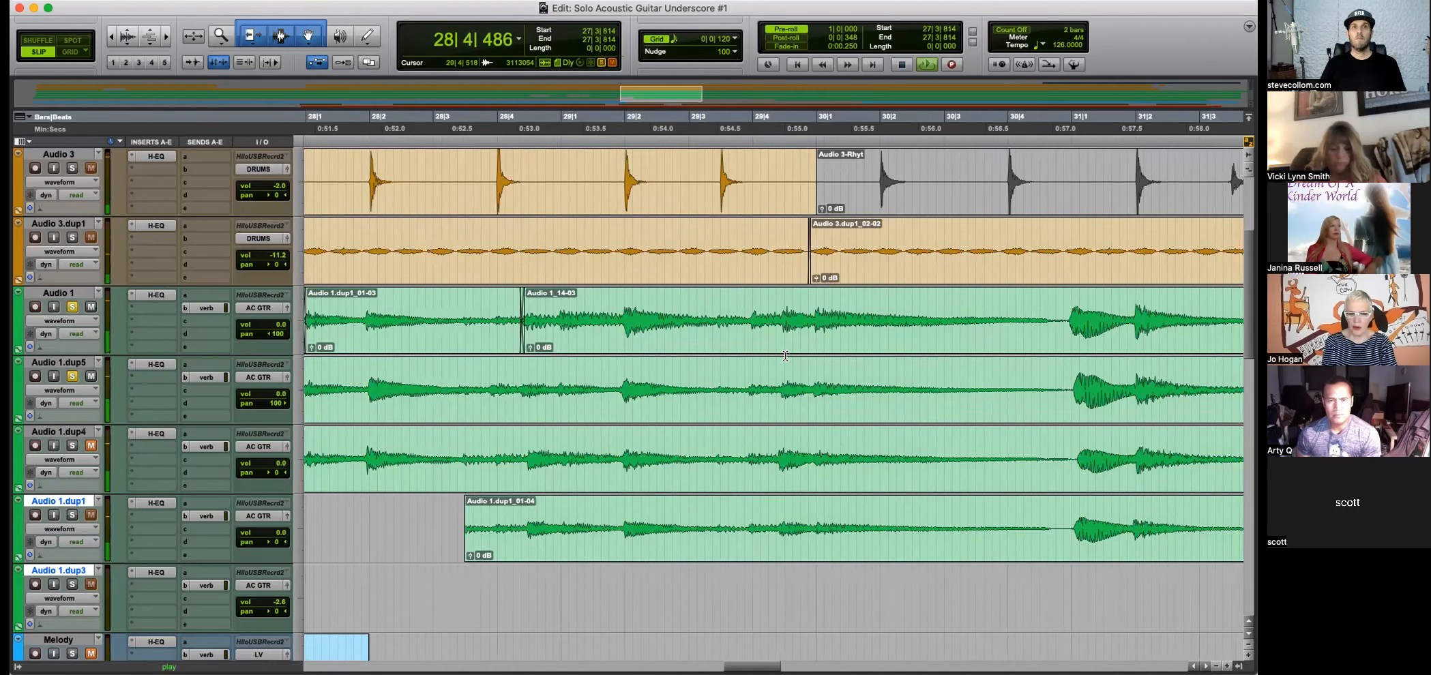
key(r)
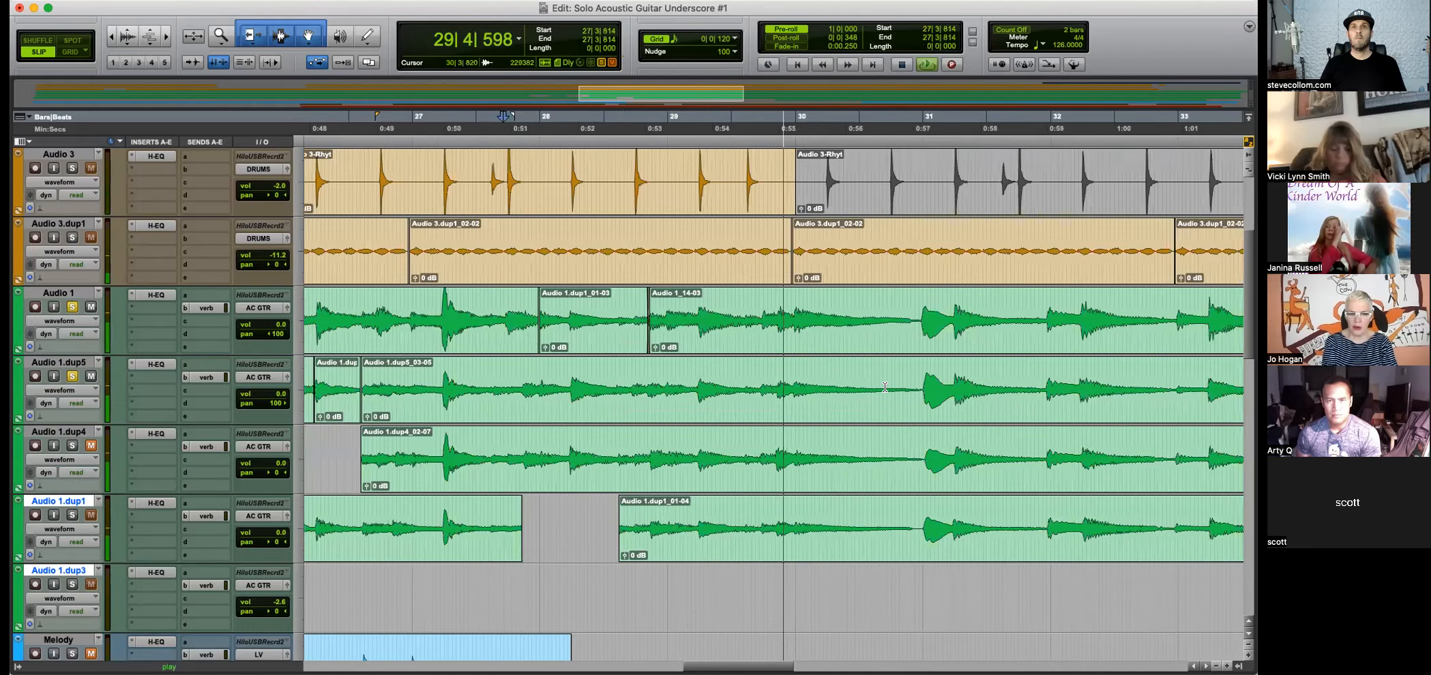
key(r)
key(r)
key(t)
key(t)
key(t)
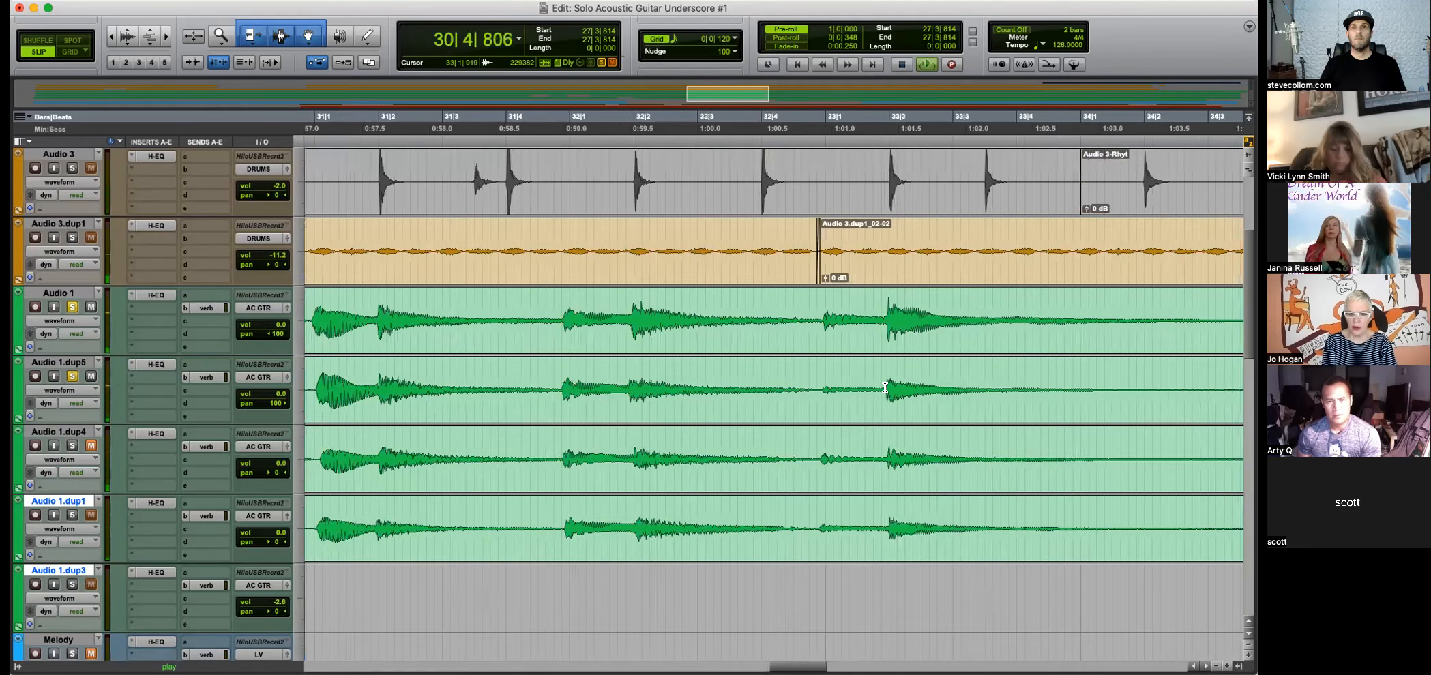
key(t)
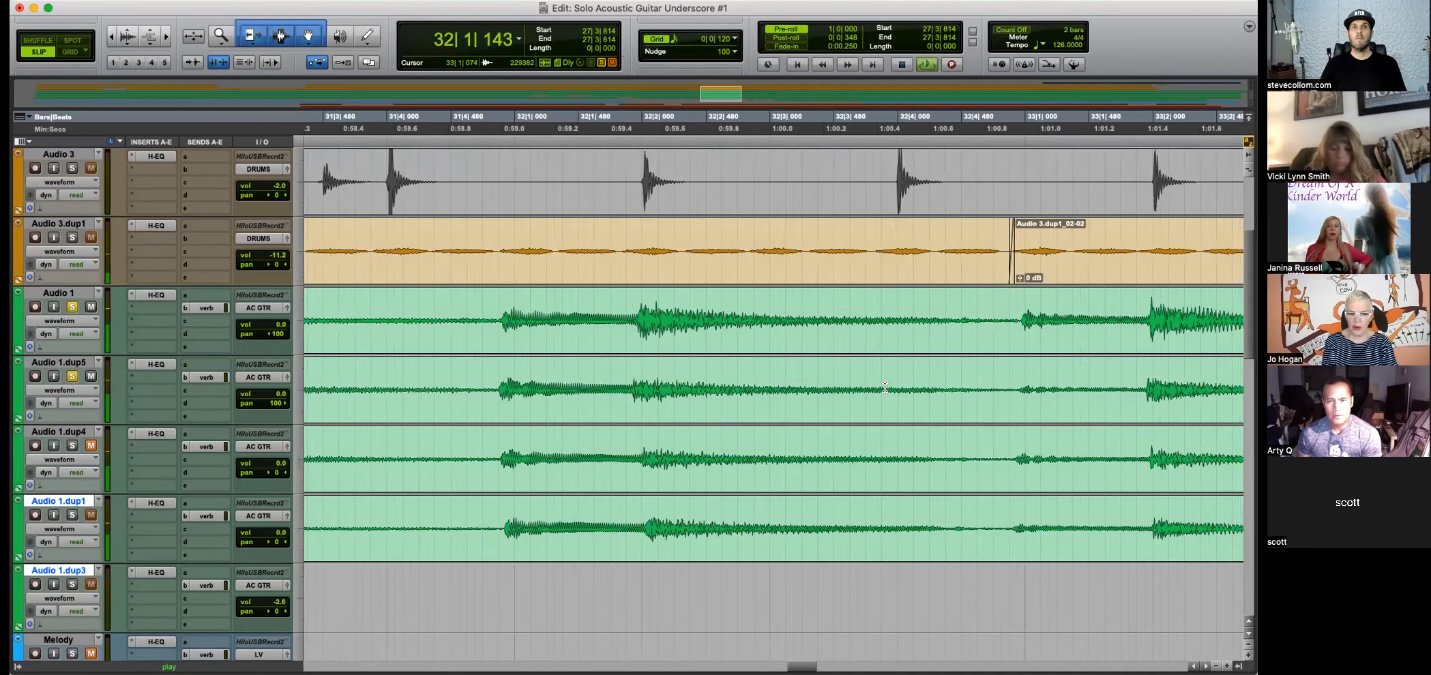
key(r)
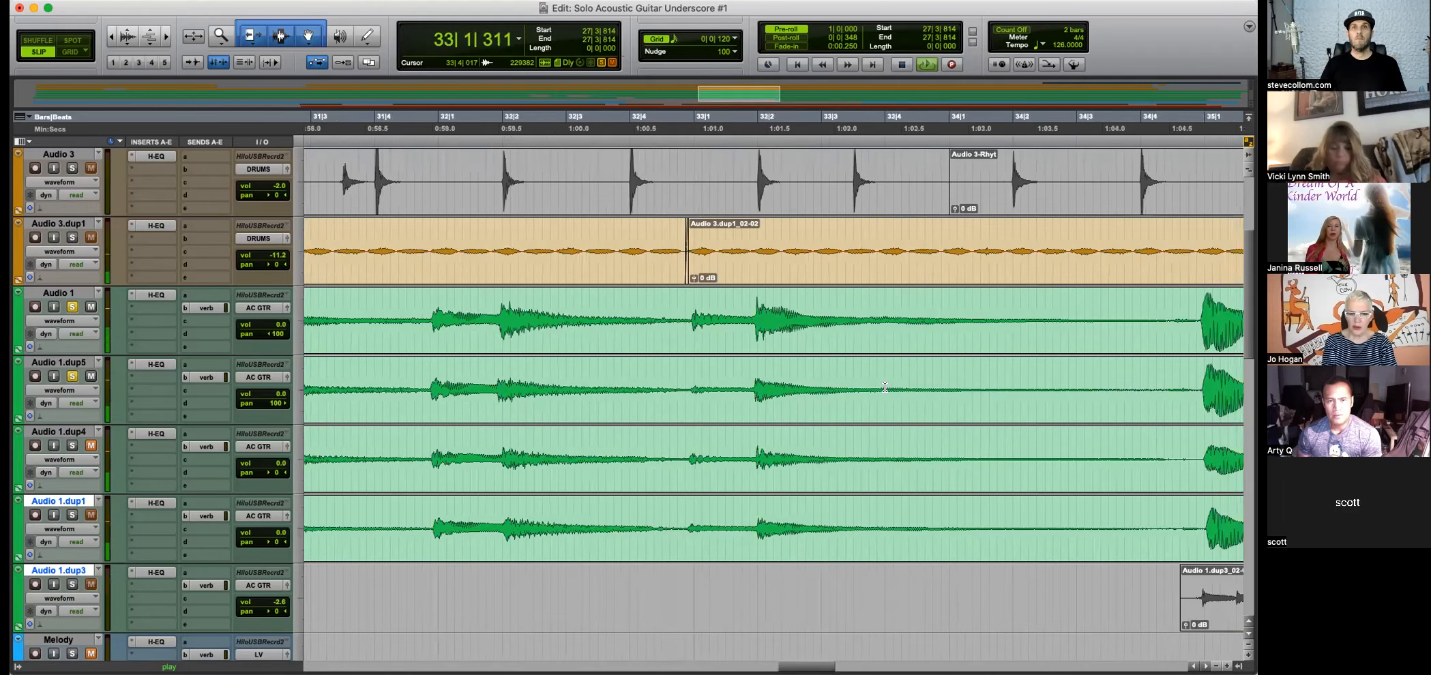
key(r)
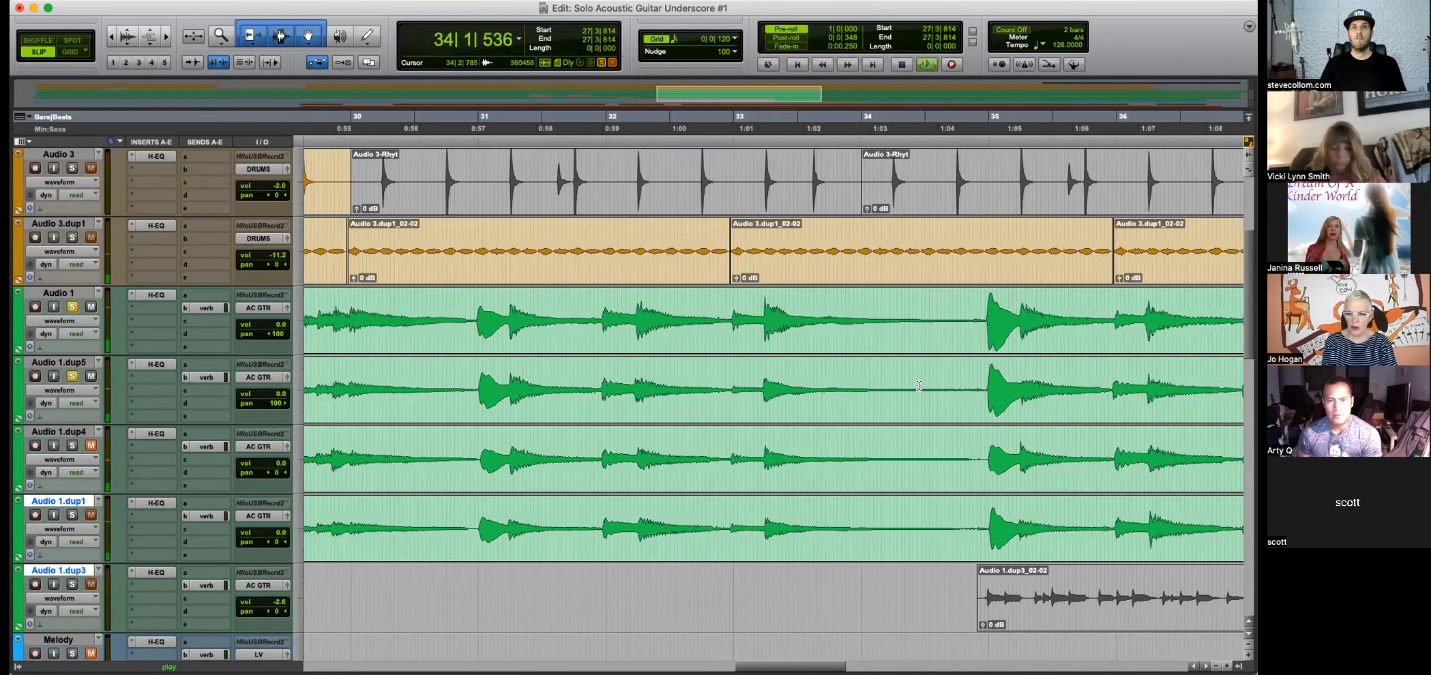
key(space)
Unsolo Audio 1 and Audio 1.dup5, enlarge the waveforms, and play the full mix from 37|4|677.
click(73, 307)
click(73, 376)
key(super+alt+])
key(super+alt+])
key(super+alt+])
key(super+alt+])
click(786, 327)
key(space)
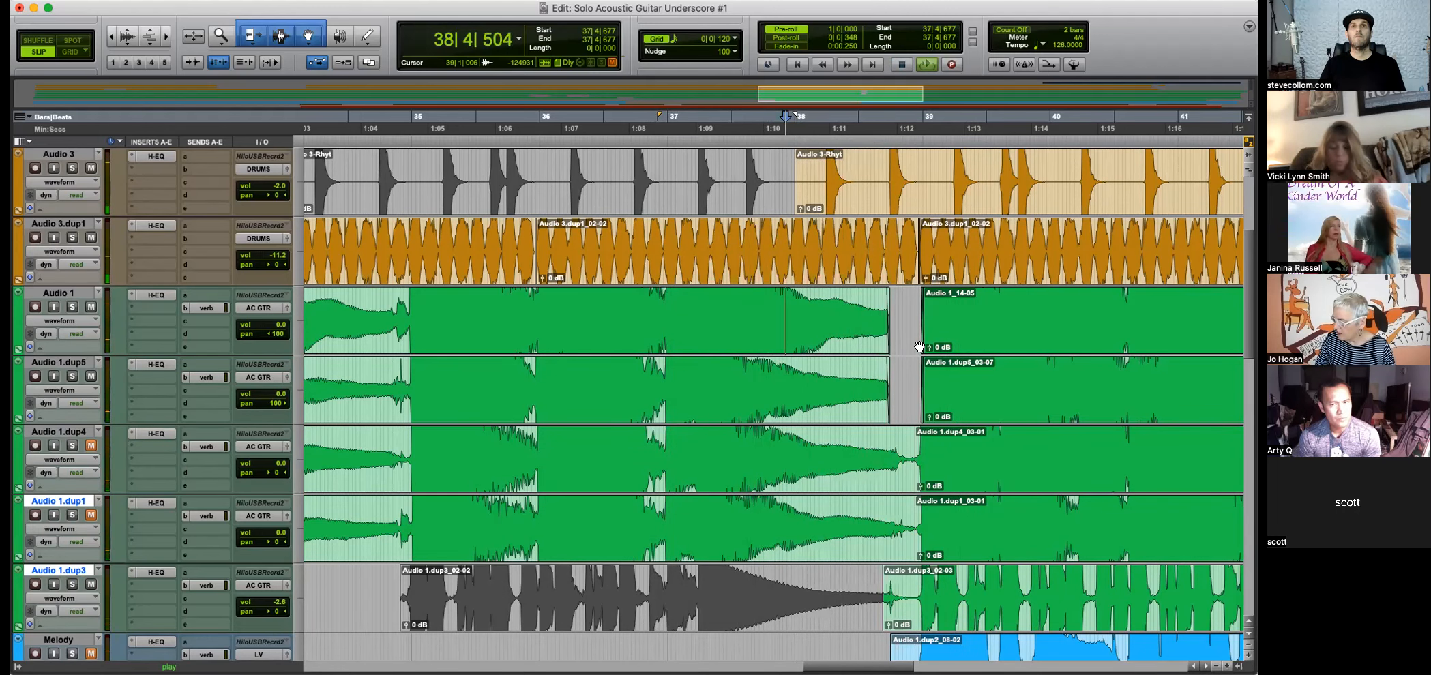
key(space)
Solo Audio 1 and Audio 1.dup5 again and play them from 38|4|751 into bar 42.
click(913, 311)
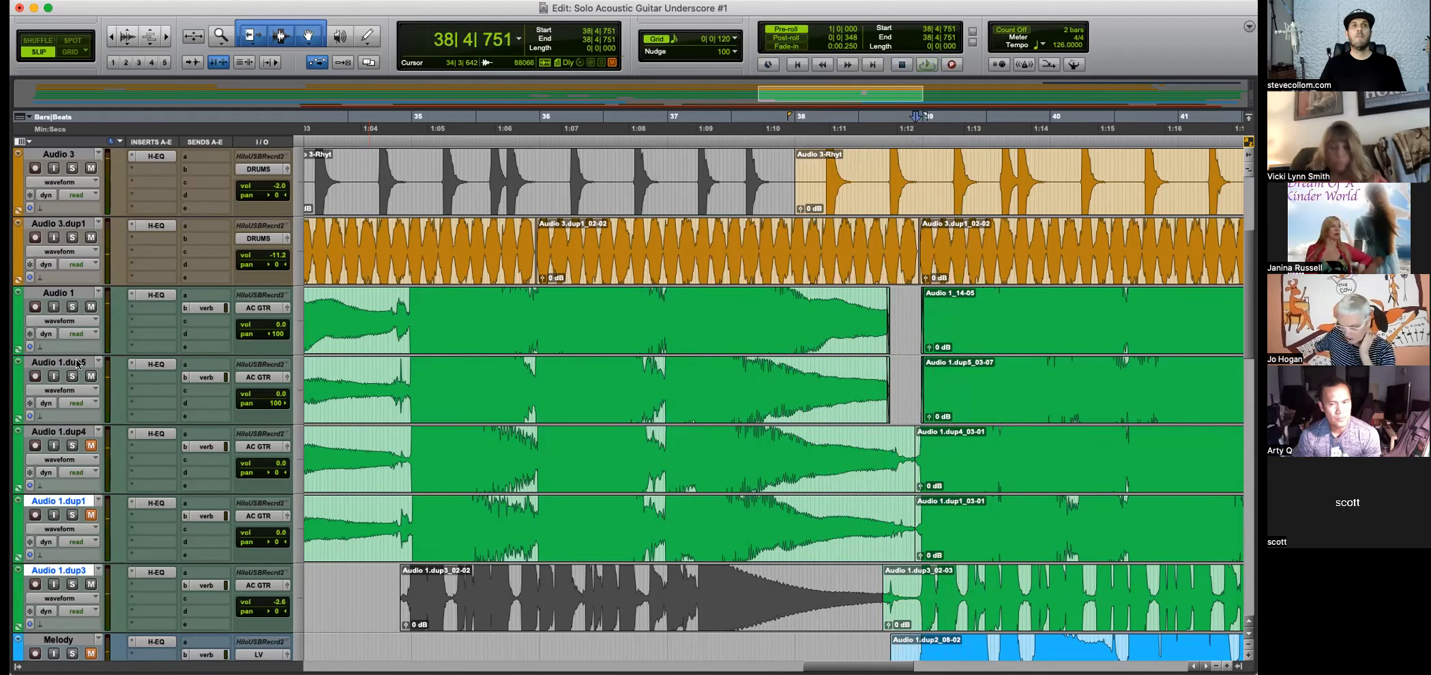
click(72, 307)
key(space)
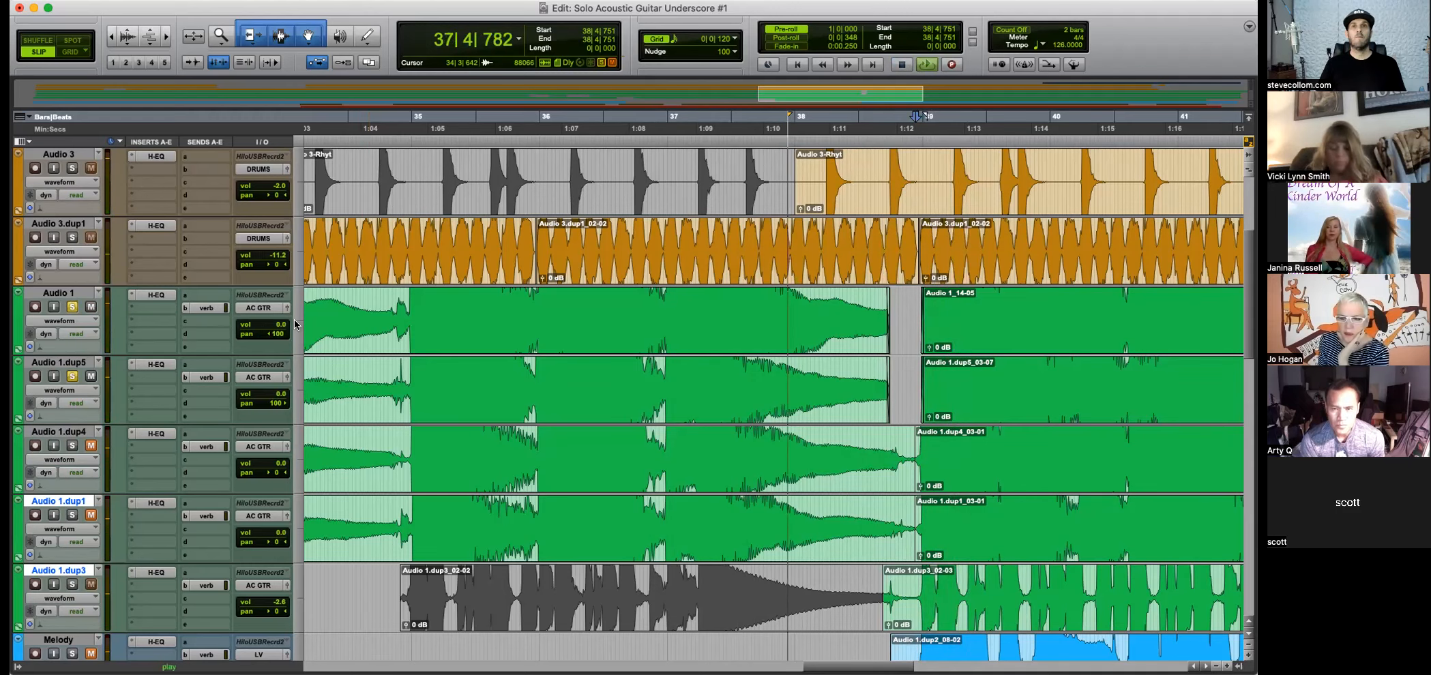
key(super+])
key(super+])
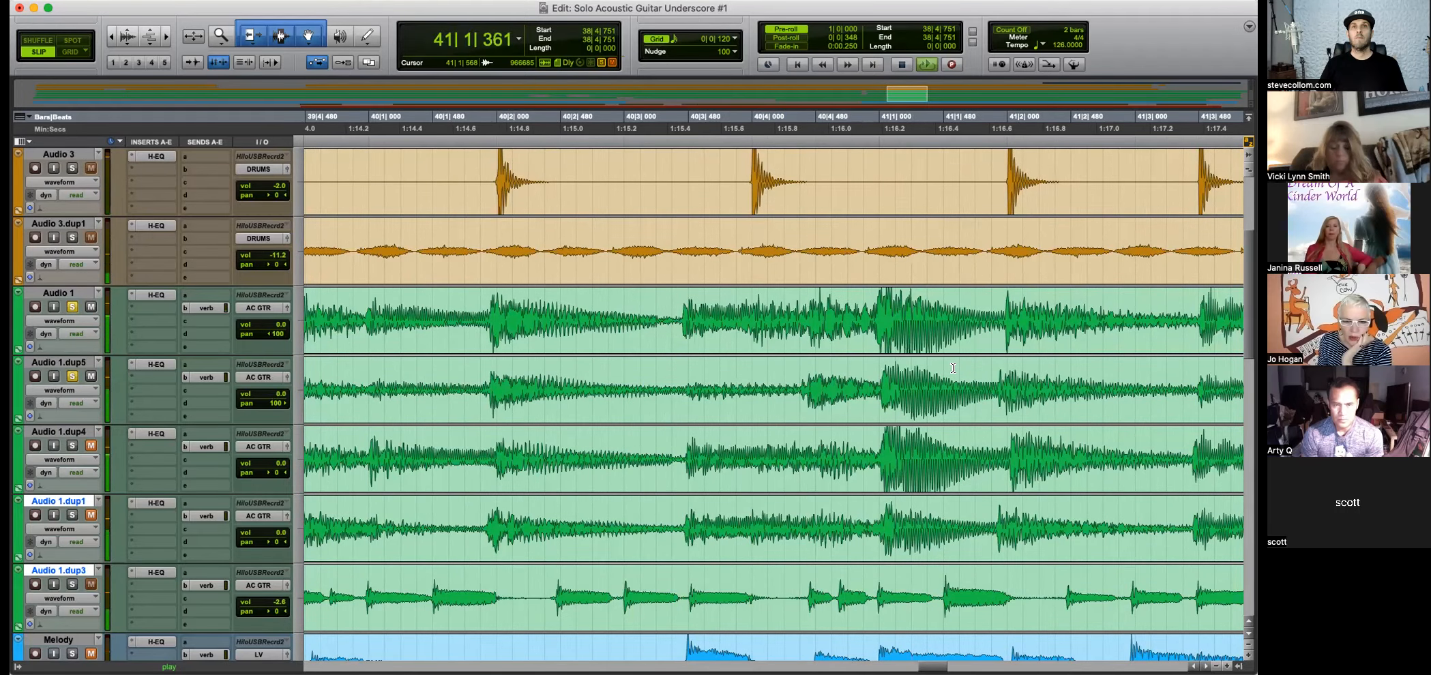
key(super+bracketleft)
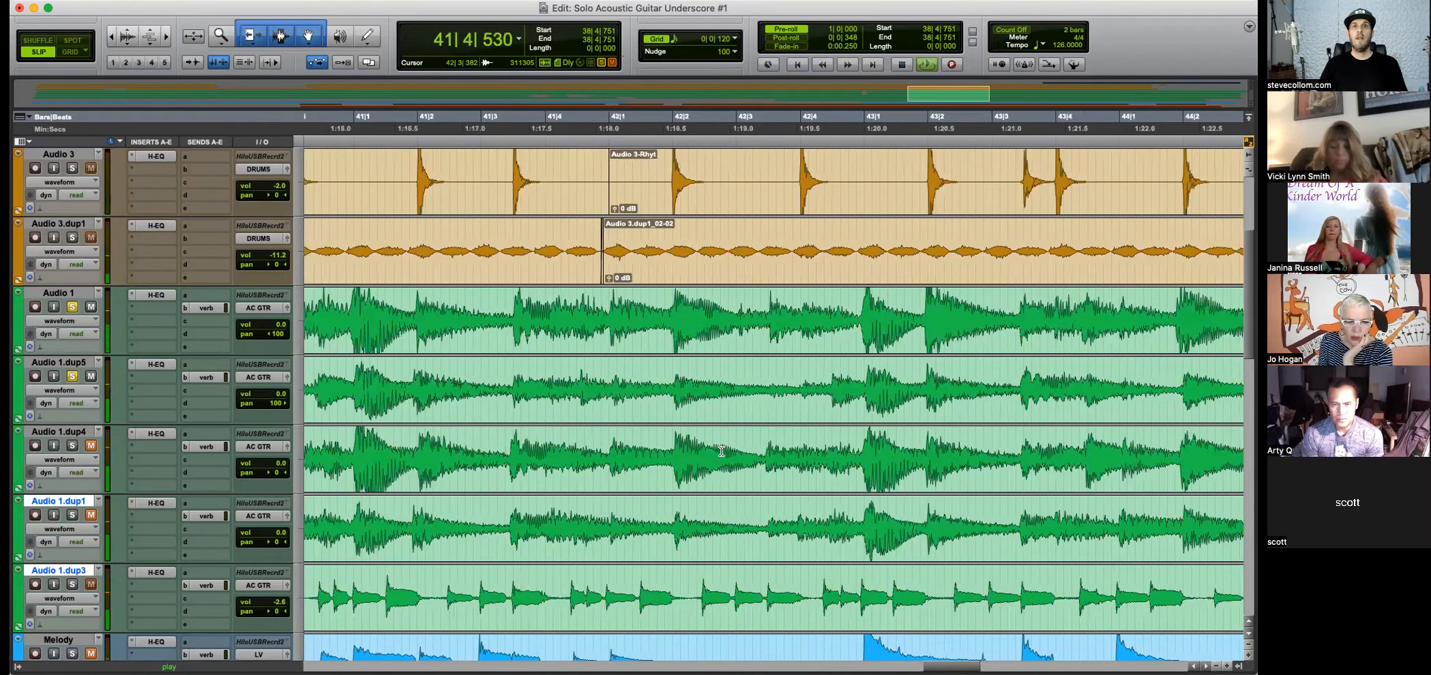
key(space)
Examine the Audio 1.dup5 waveform from 42|3|452 to 42|4|885 and compare its attacks with the other guitar tracks.
key(super+bracketleft)
key(super+bracketleft)
key(super+bracketleft)
key(super+bracketleft)
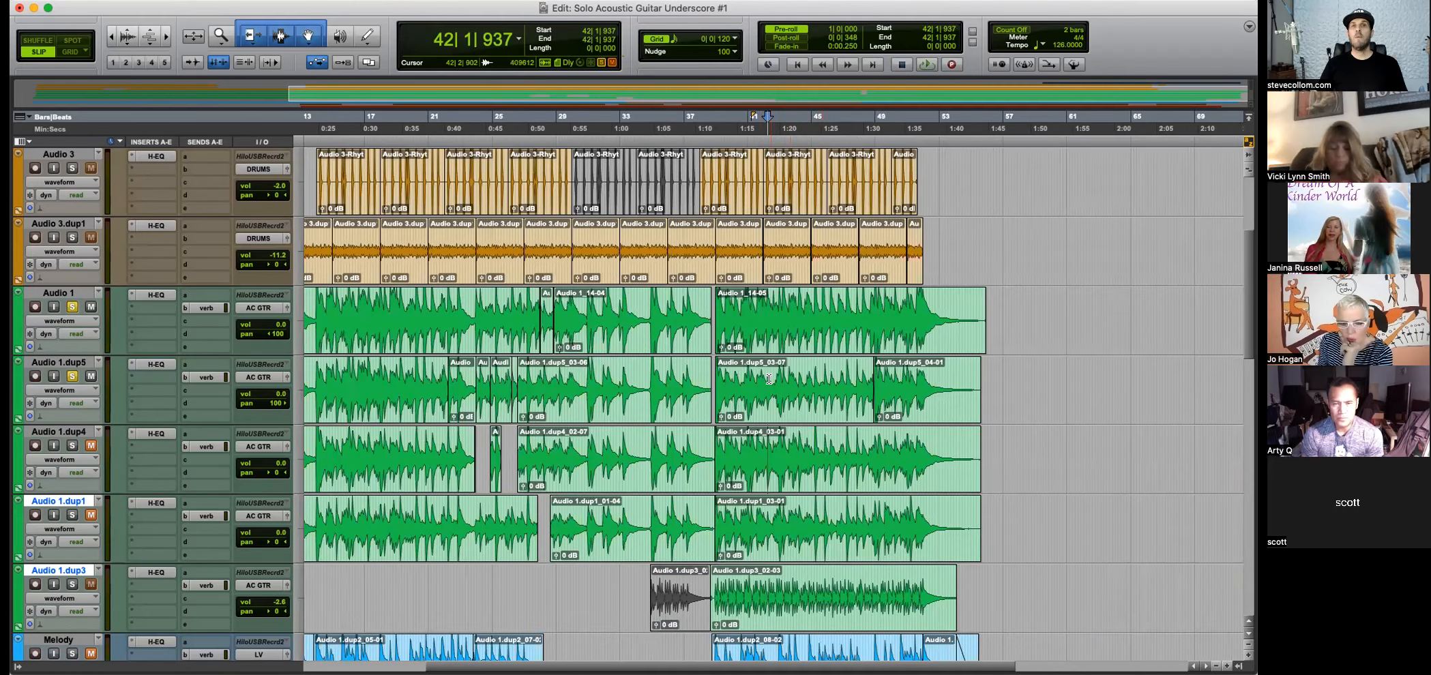
key(super+bracketright)
key(super+bracketright)
key(super+bracketright)
key(super+bracketright)
key(super+bracketright)
drag(762, 387, 888, 381)
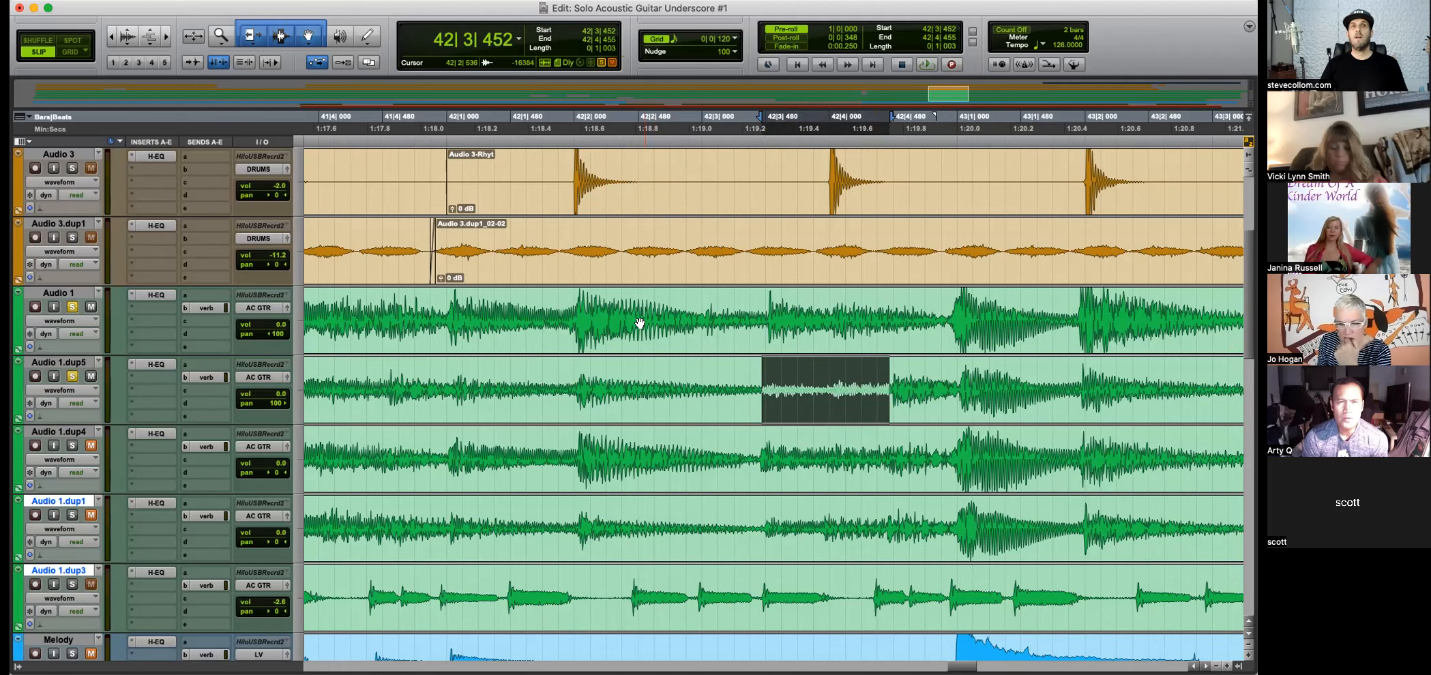
click(748, 311)
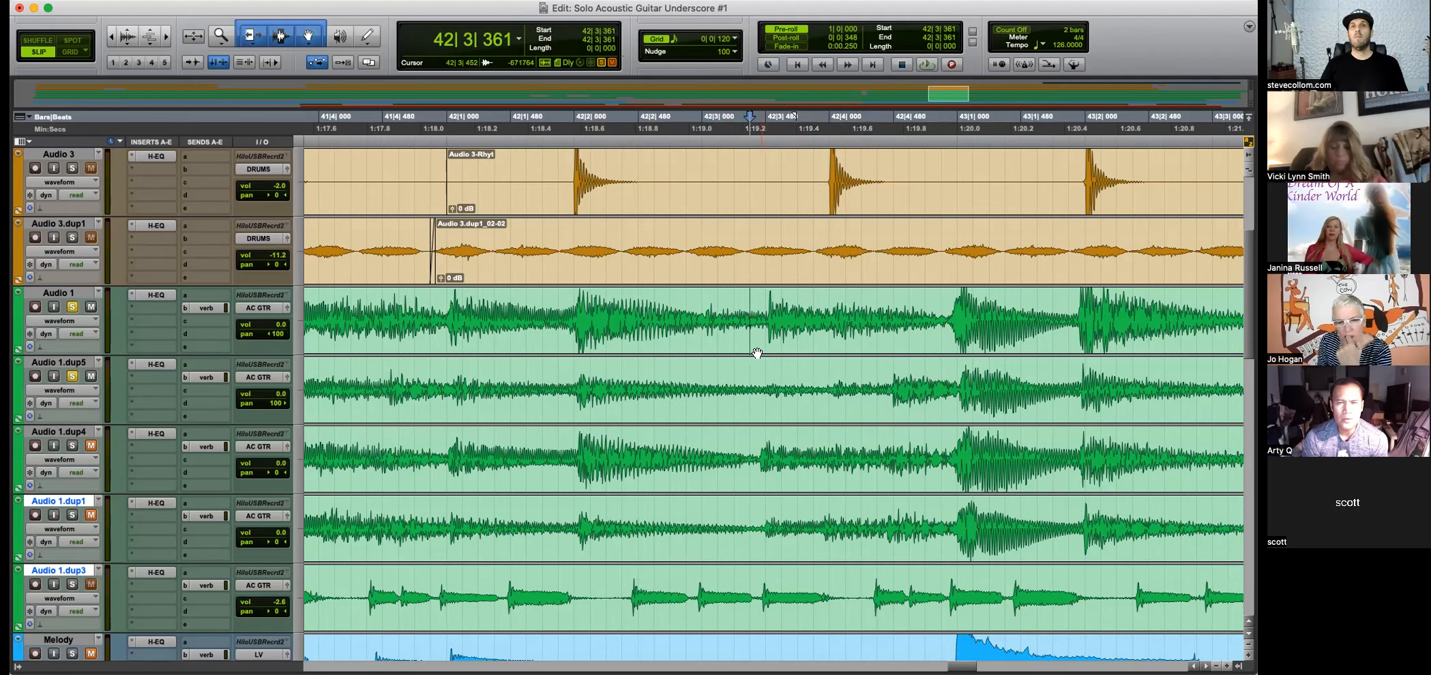
drag(888, 382, 946, 379)
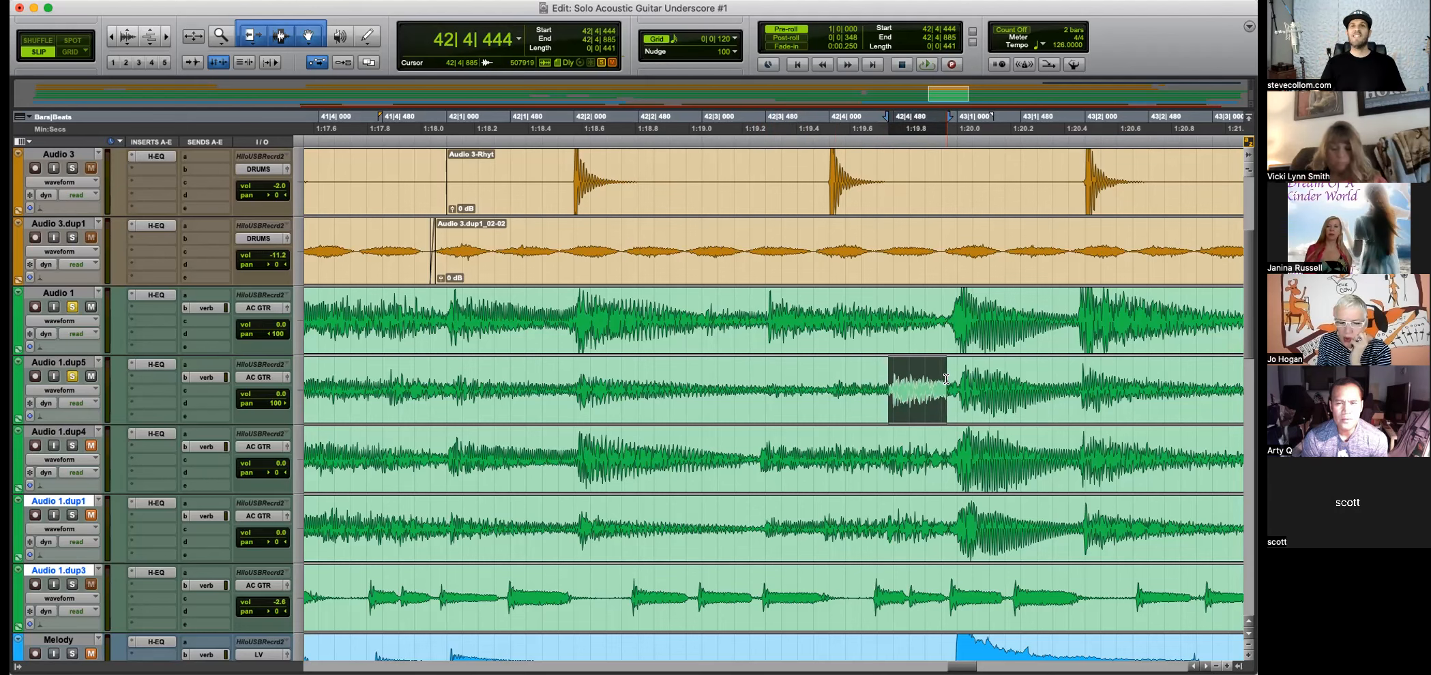
Try to replace the Audio 1.dup5 phrase from 42|3|415 to 42|4|917 with the Audio 1.dup4 phrase, and undo the move.
click(769, 306)
double_click(757, 464)
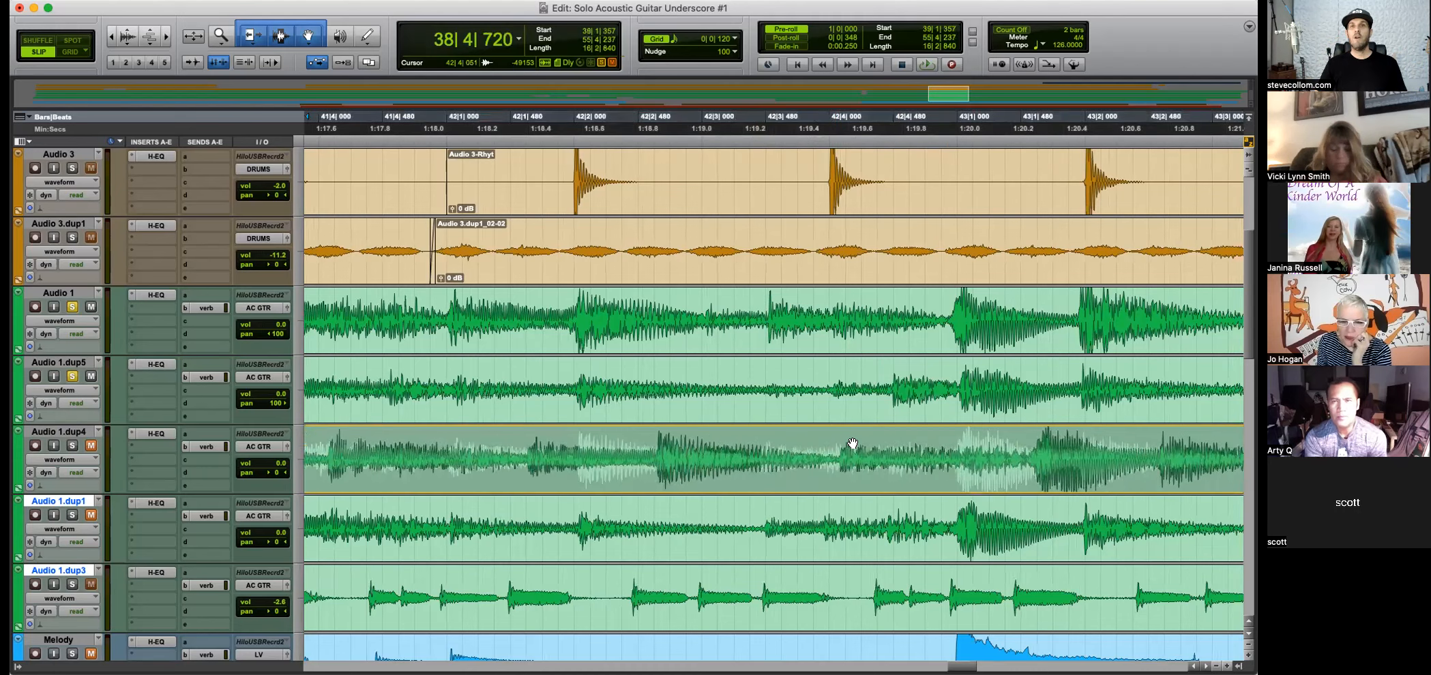
drag(845, 440, 909, 416)
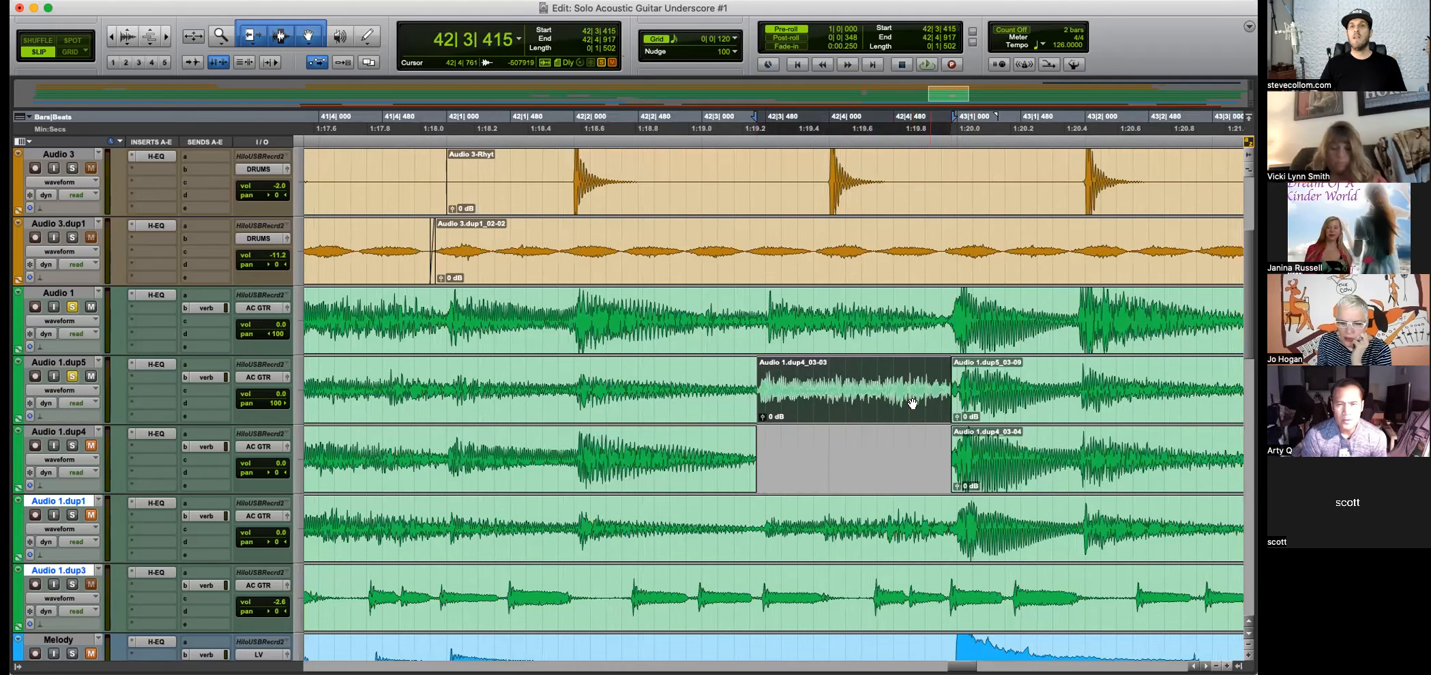
key(super+z)
Play the soloed guitars with the edit cursor at 42|1|743, checking the waveforms past bar 44.
key(super+bracketleft)
key(super+bracketleft)
key(super+bracketleft)
key(super+bracketleft)
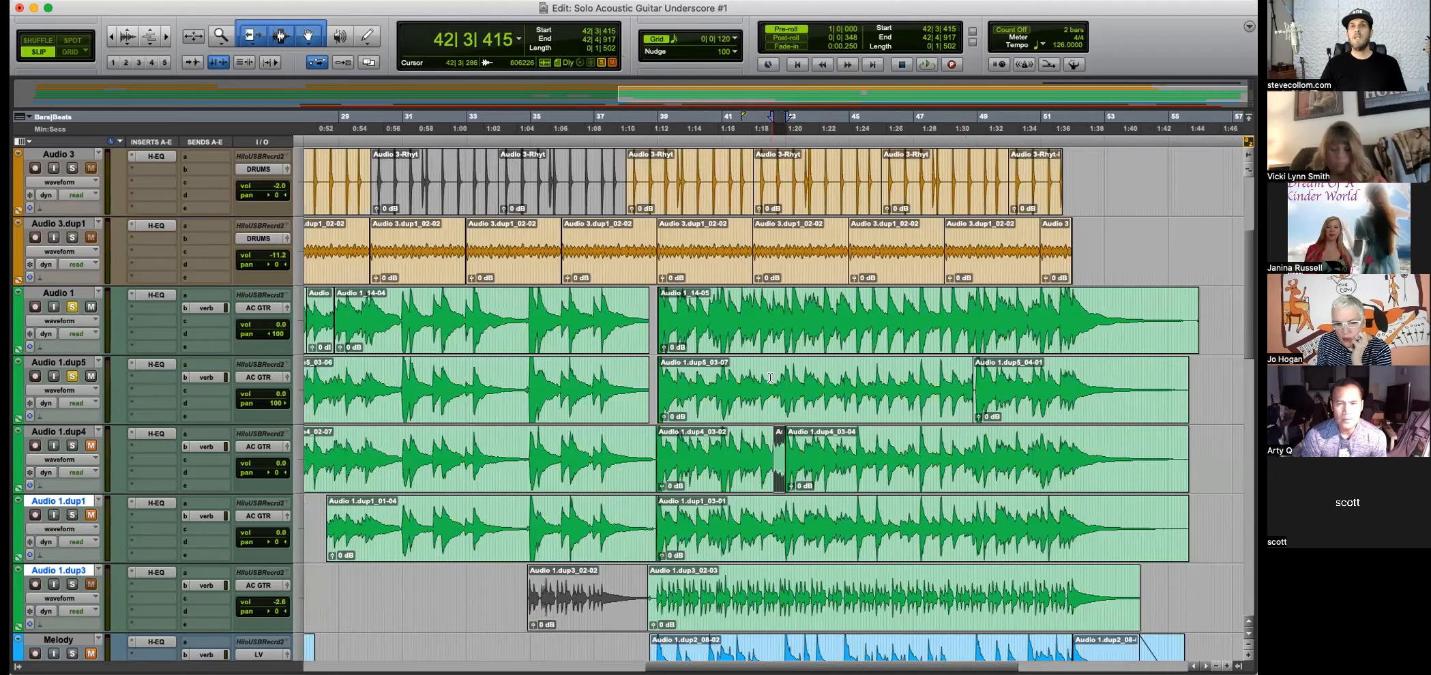
click(758, 379)
key(super+bracketright)
key(super+bracketright)
key(super+bracketright)
key(space)
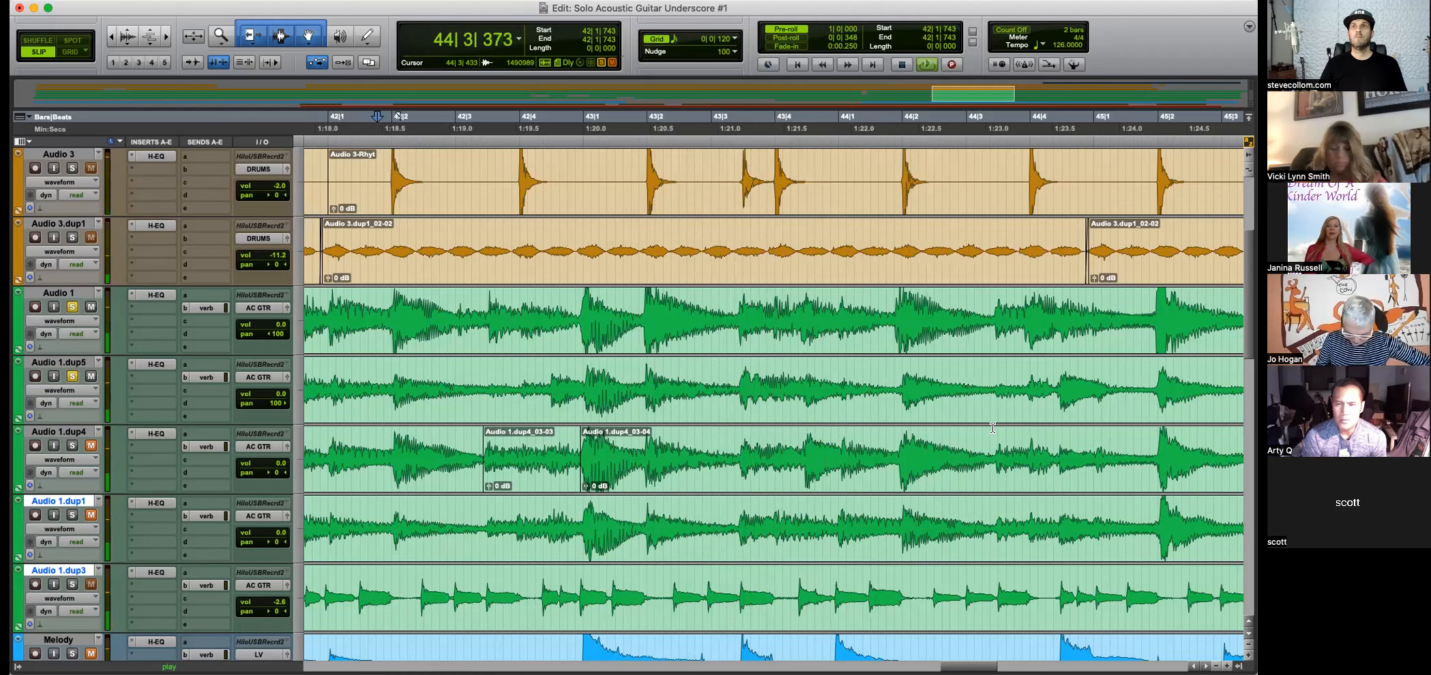
key(super+bracketleft)
key(super+bracketright)
key(super+bracketright)
key(super+bracketleft)
Play the soloed guitars around 45|3|055 and compare the Audio 1 attack near 45|3|824 with the other guitar tracks.
key(space)
click(630, 407)
key(space)
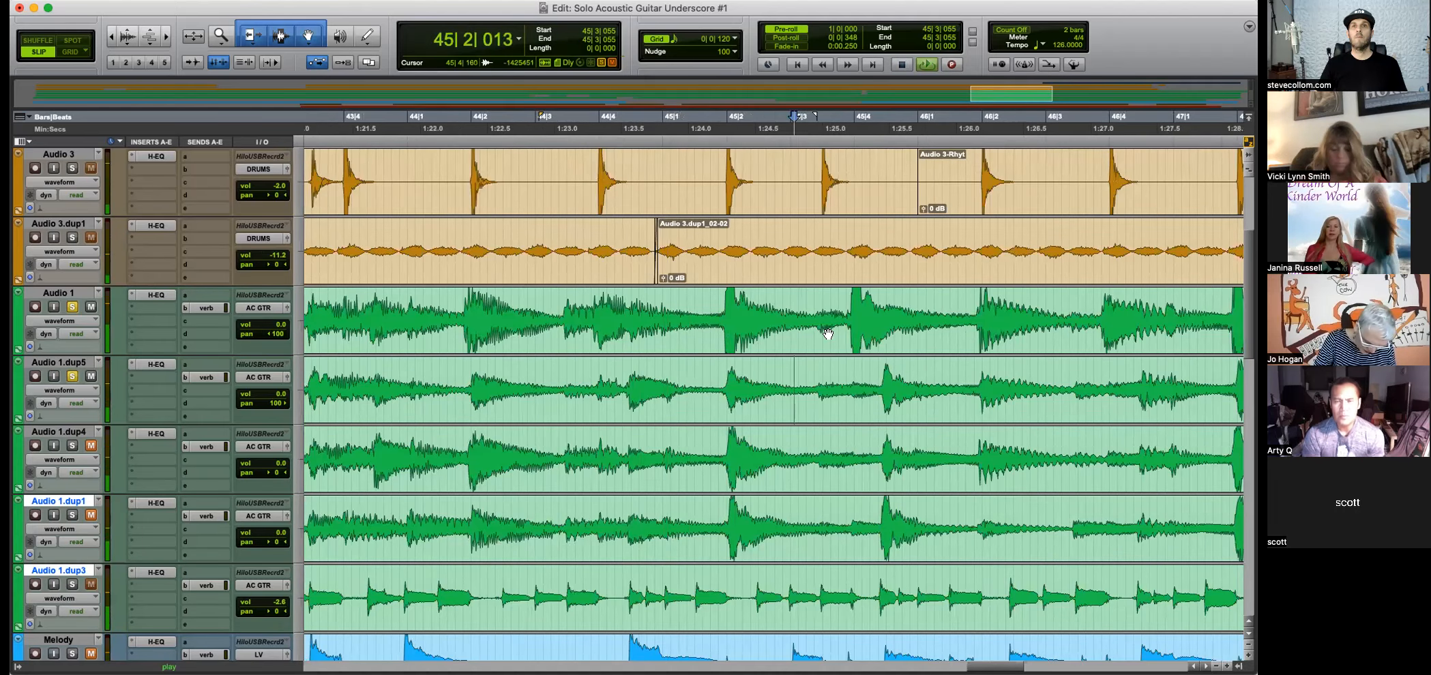
click(845, 305)
key(super+bracketright)
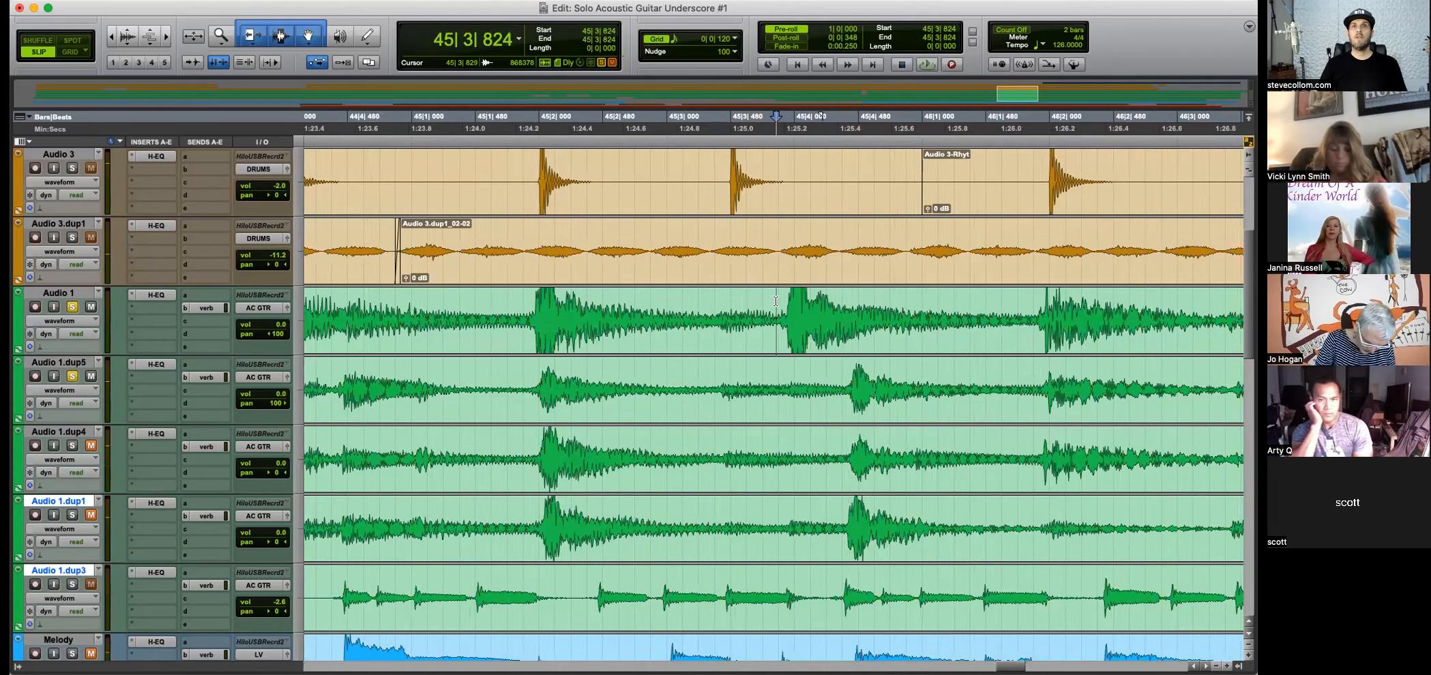
drag(775, 301, 868, 307)
click(577, 379)
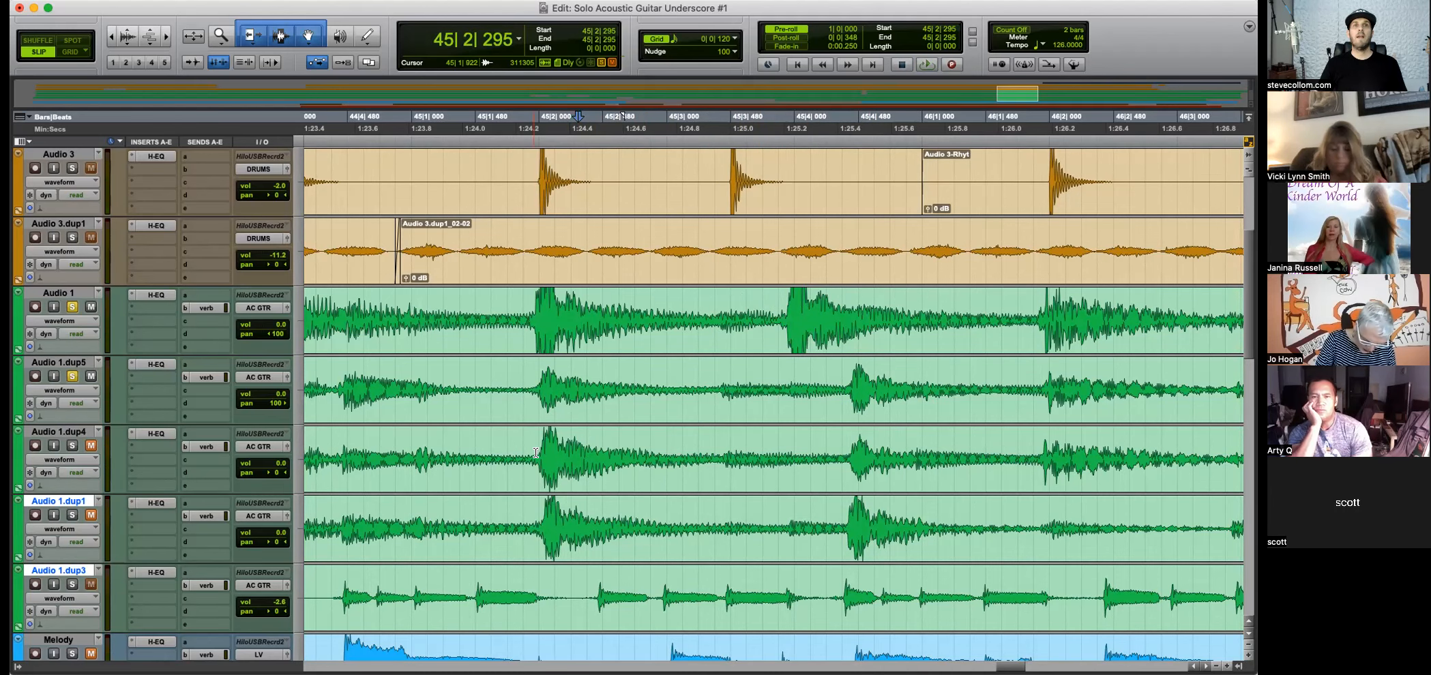
Replace the Audio 1 phrase from 45|1|911 to 46|1|856 with the separated Audio 1.dup4 phrase, and crossfade its start.
drag(539, 451, 1036, 458)
key(super+e)
drag(979, 492, 976, 338)
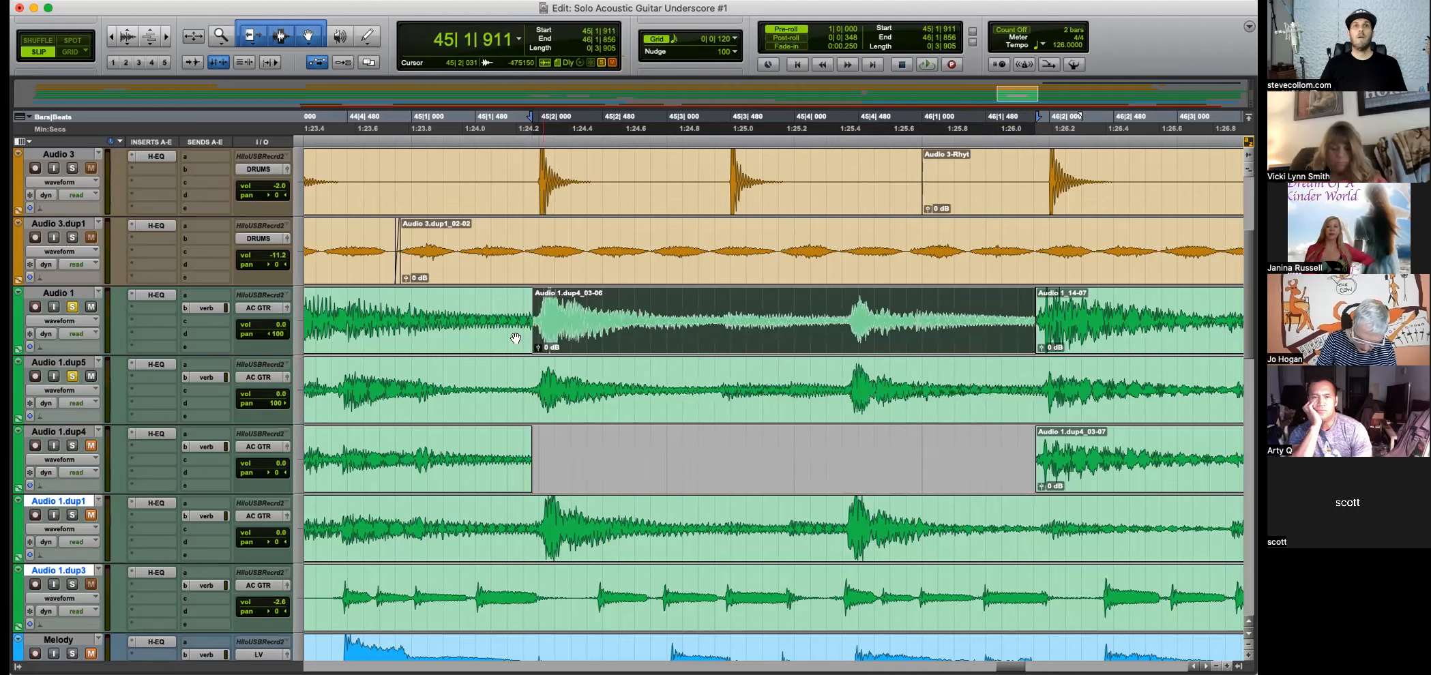
click(572, 318)
key(space)
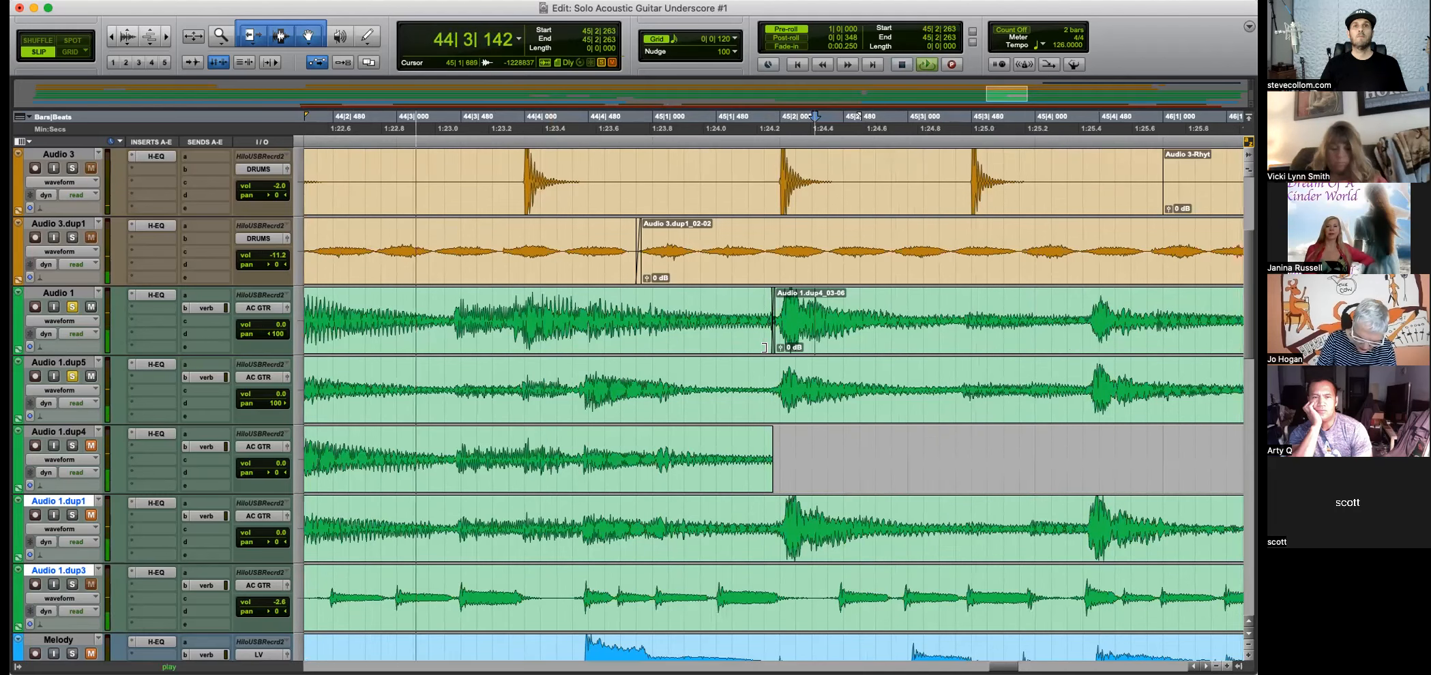
drag(773, 349, 777, 349)
key(space)
Crossfade the end of the replaced Audio 1 phrase near 46|1|753 and play the soloed guitars into bar 47.
click(811, 305)
key(space)
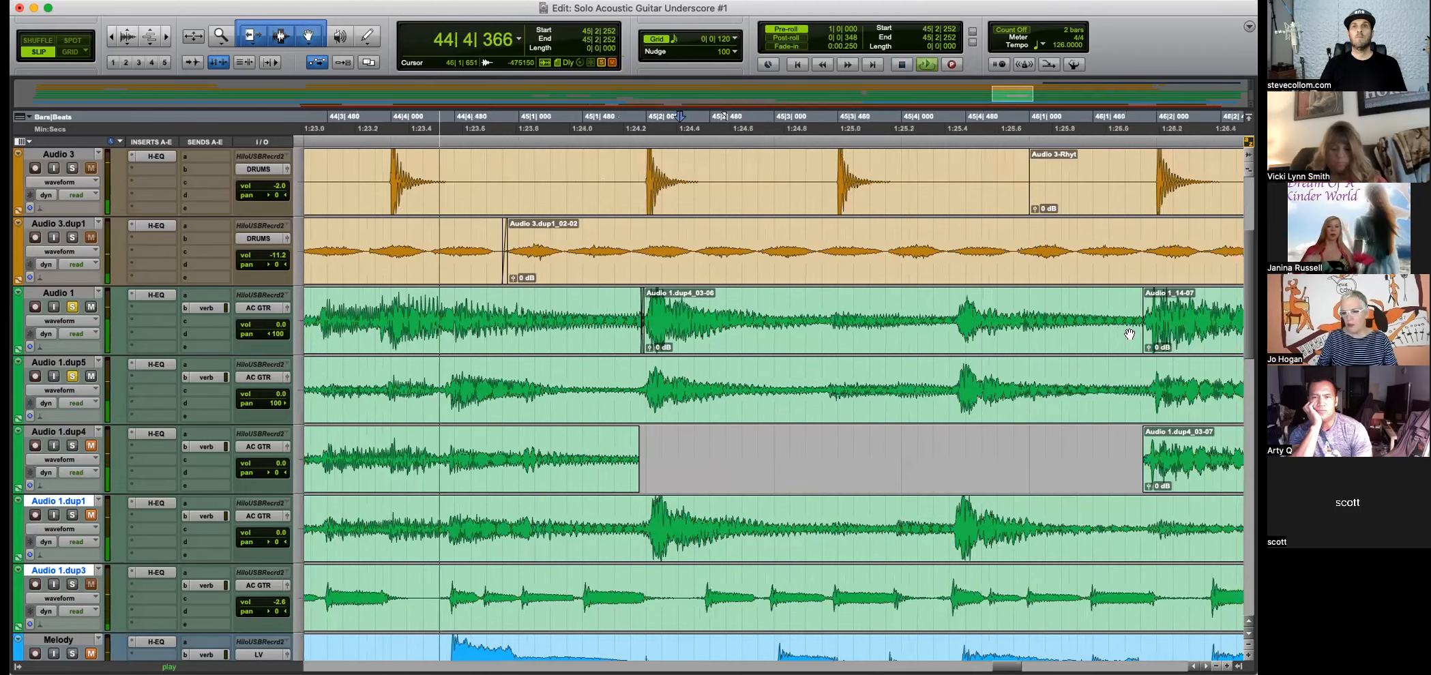
key(super+bracketleft)
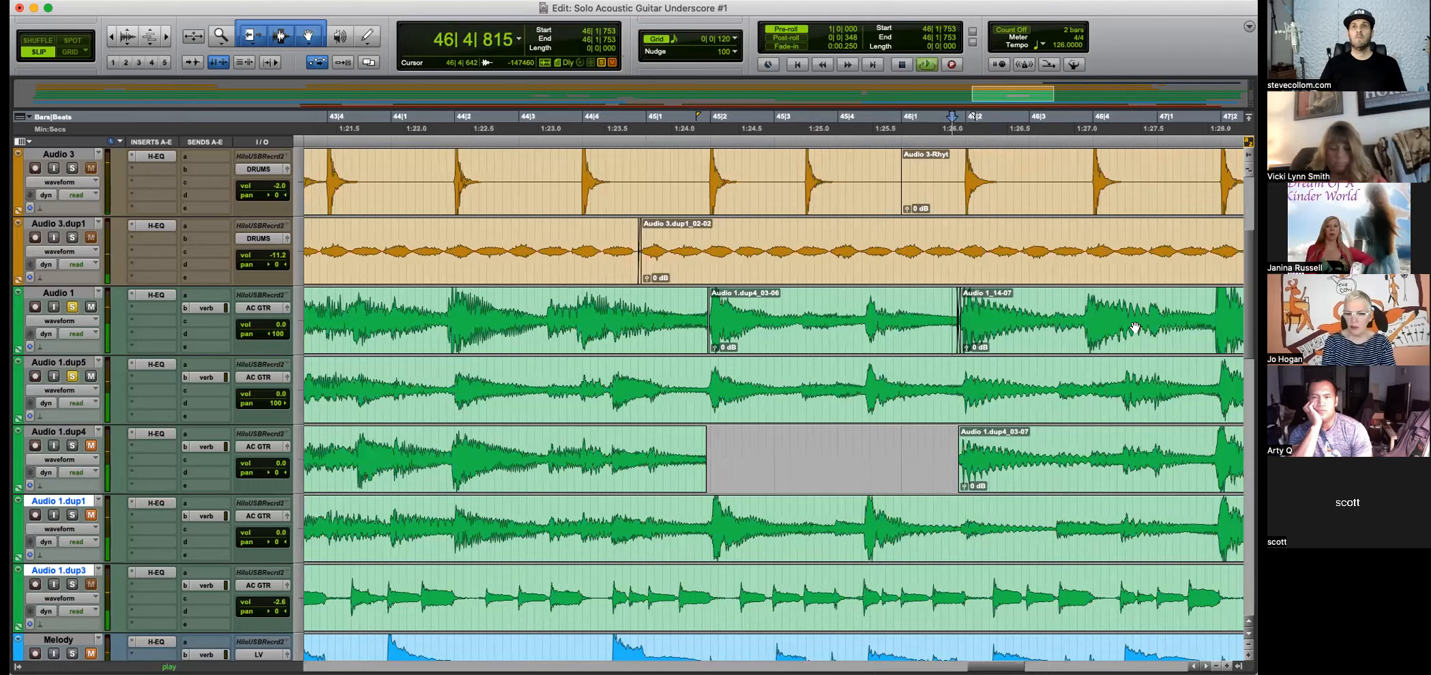
key(super+bracketleft)
key(super+bracketleft)
key(super+bracketright)
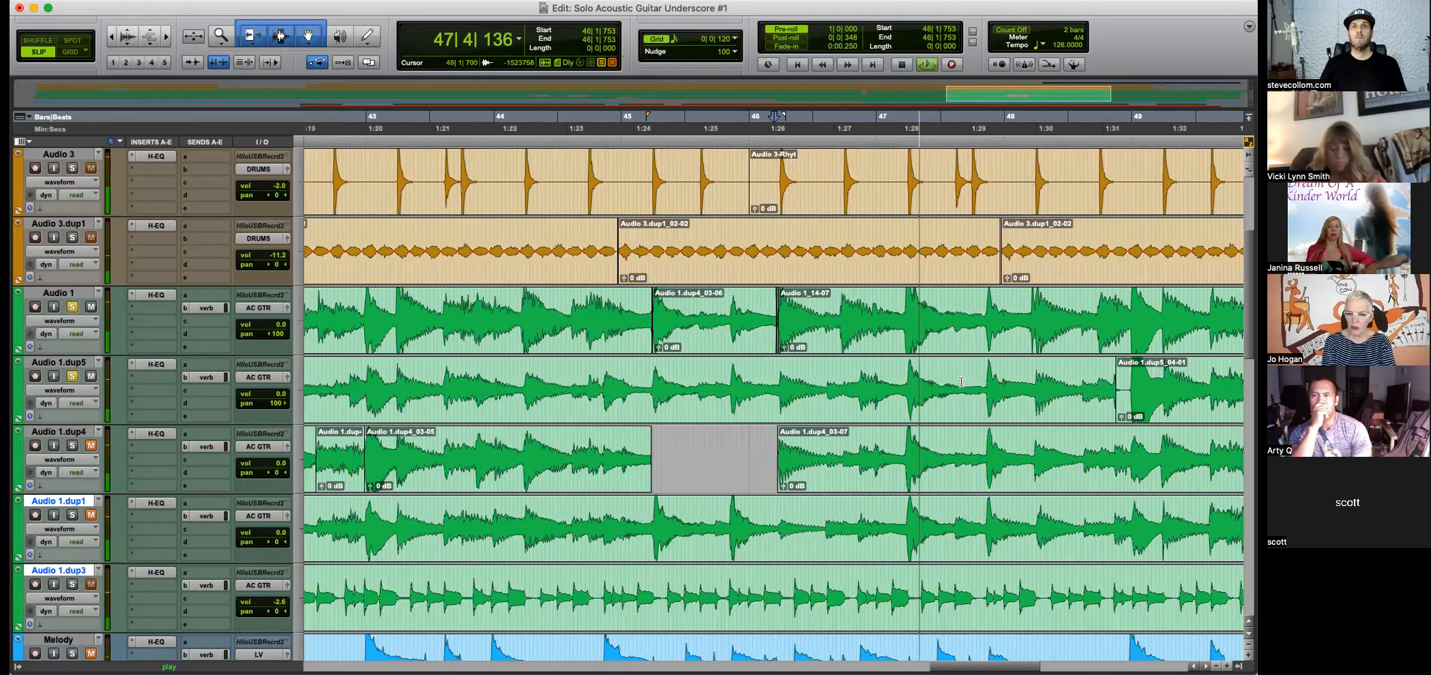
Replace the Audio 1 phrase from 47|4 to just before bar 49 with the Audio 1.dup4 phrase, crossfading its start from 47|4|399 to 47|4|452.
key(space)
click(565, 302)
key(super+bracketright)
key(super+bracketright)
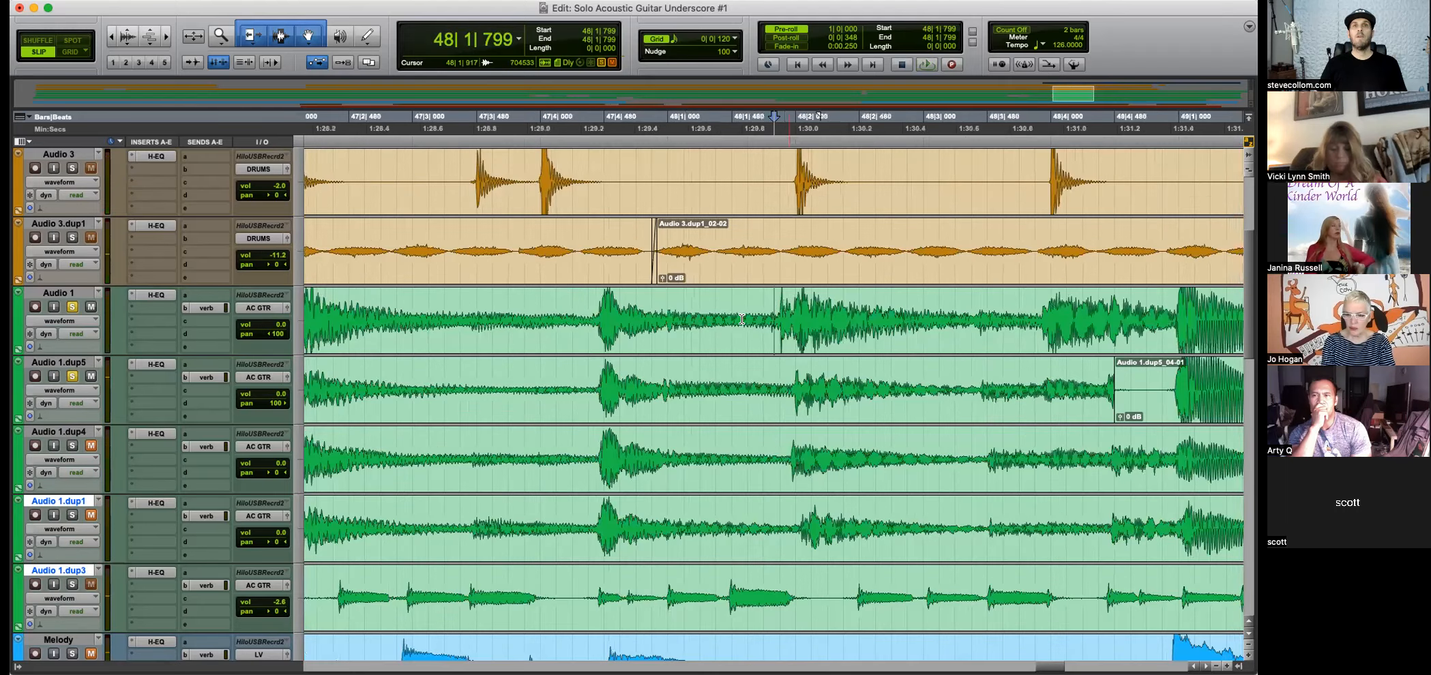
drag(590, 454, 1166, 462)
drag(949, 477, 950, 339)
drag(590, 332, 600, 333)
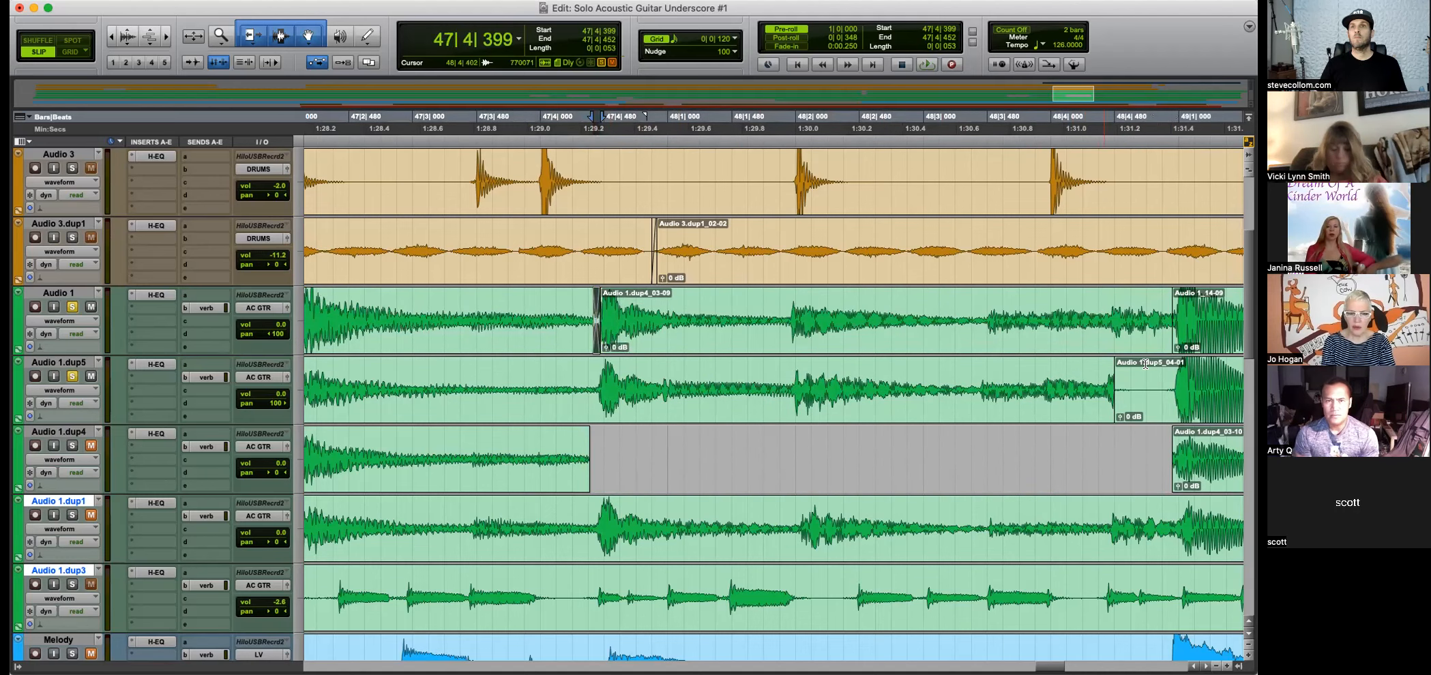
Close the silent gap before bar 49 on Audio 1.dup5 by shifting the clip boundary, with a crossfade from 48|4|897 to 48|4|919.
drag(1115, 389, 1170, 388)
click(1127, 384)
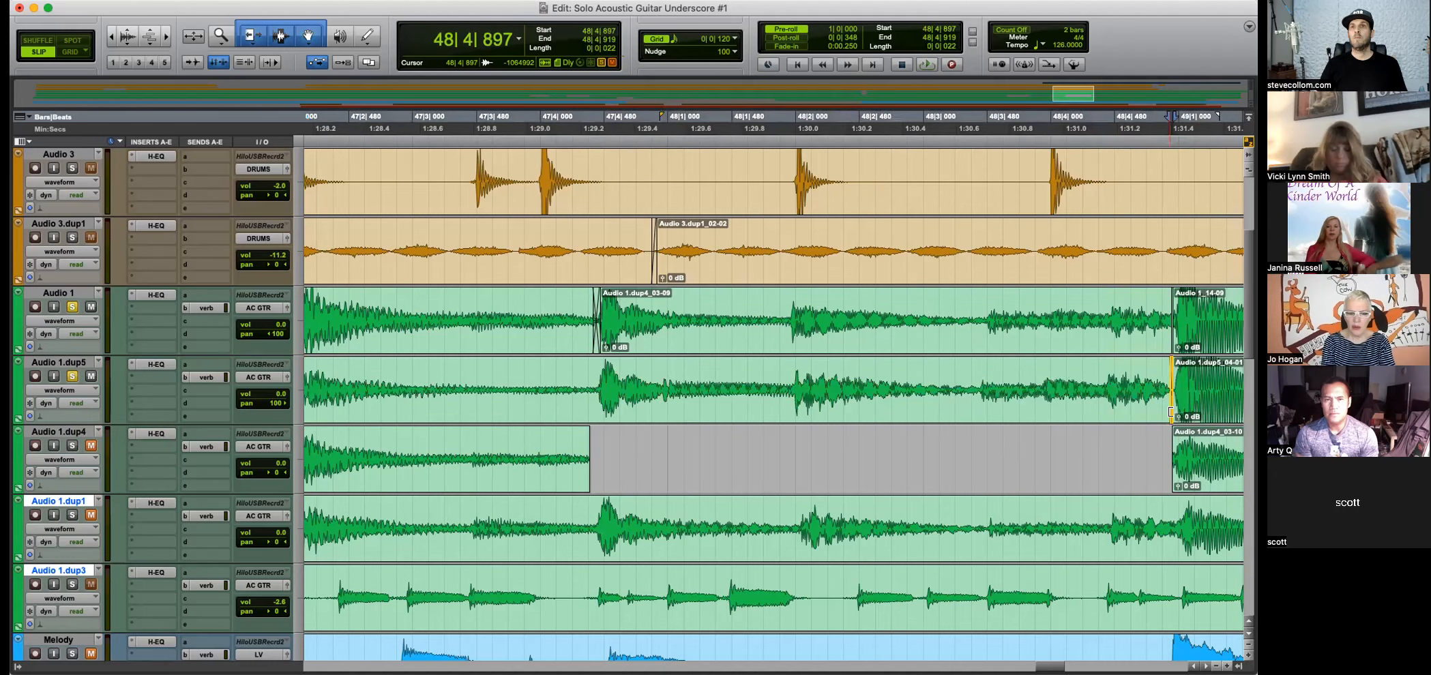
key(space)
key(space)
Play the soloed guitars with the edit cursor at 48|1|541, through the edited joins into bar 51.
click(754, 307)
key(space)
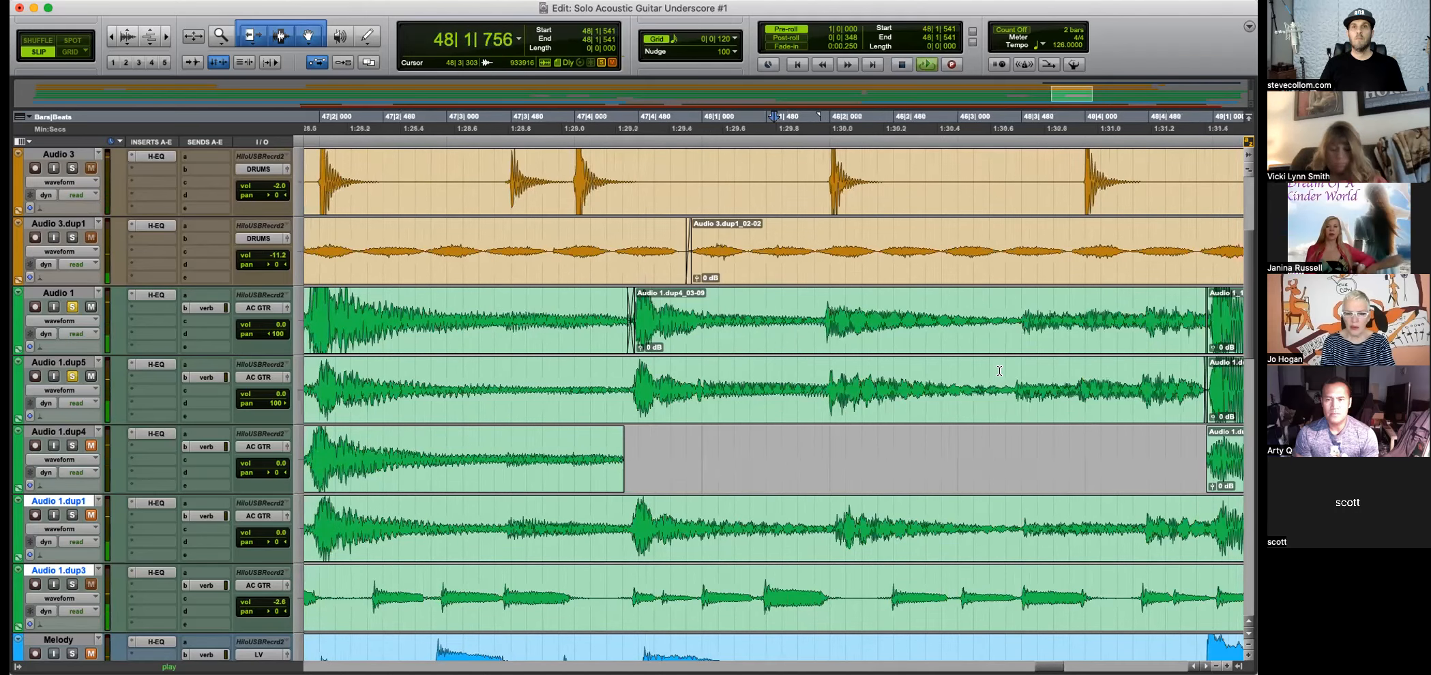
key(r)
key(r)
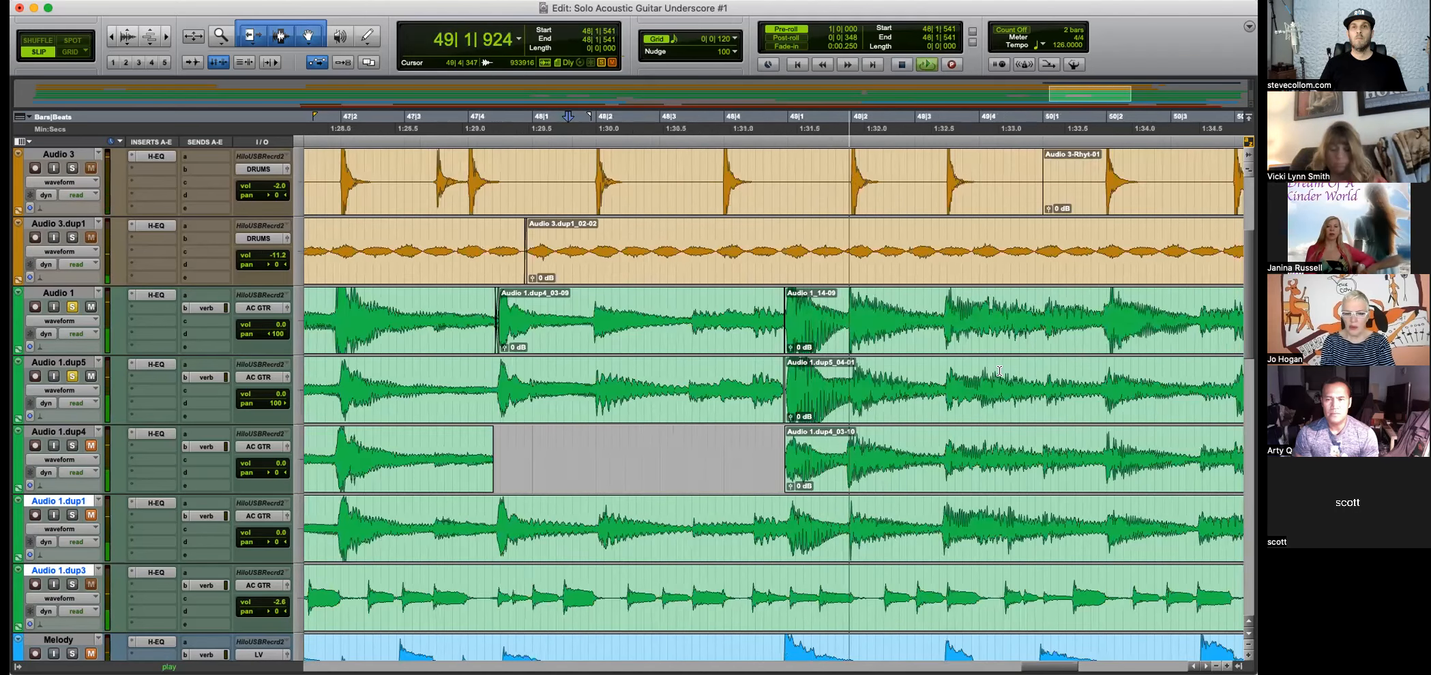
key(r)
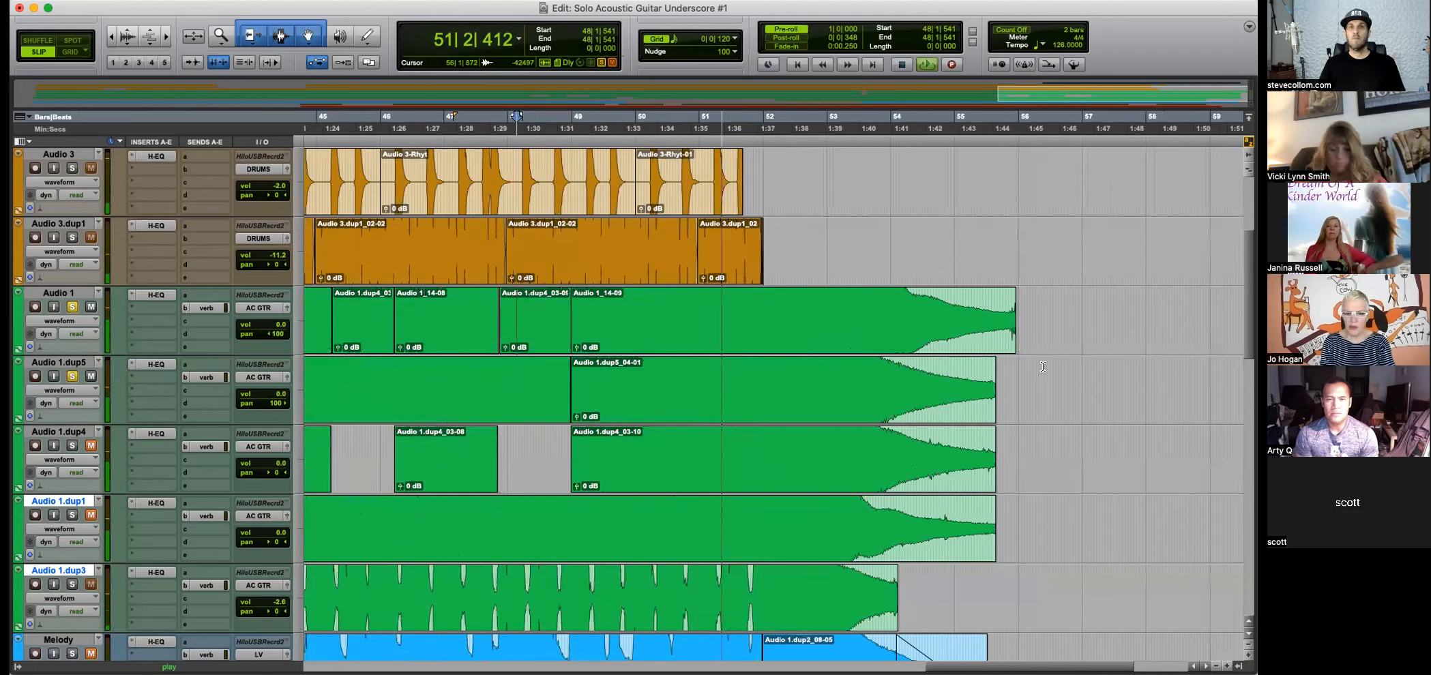
key(t)
key(t)
key(r)
Play the soloed guitars around 51|3|283 and examine the enlarged Audio 1 waveform of the final chord near 52|1|319.
key(space)
click(539, 304)
key(space)
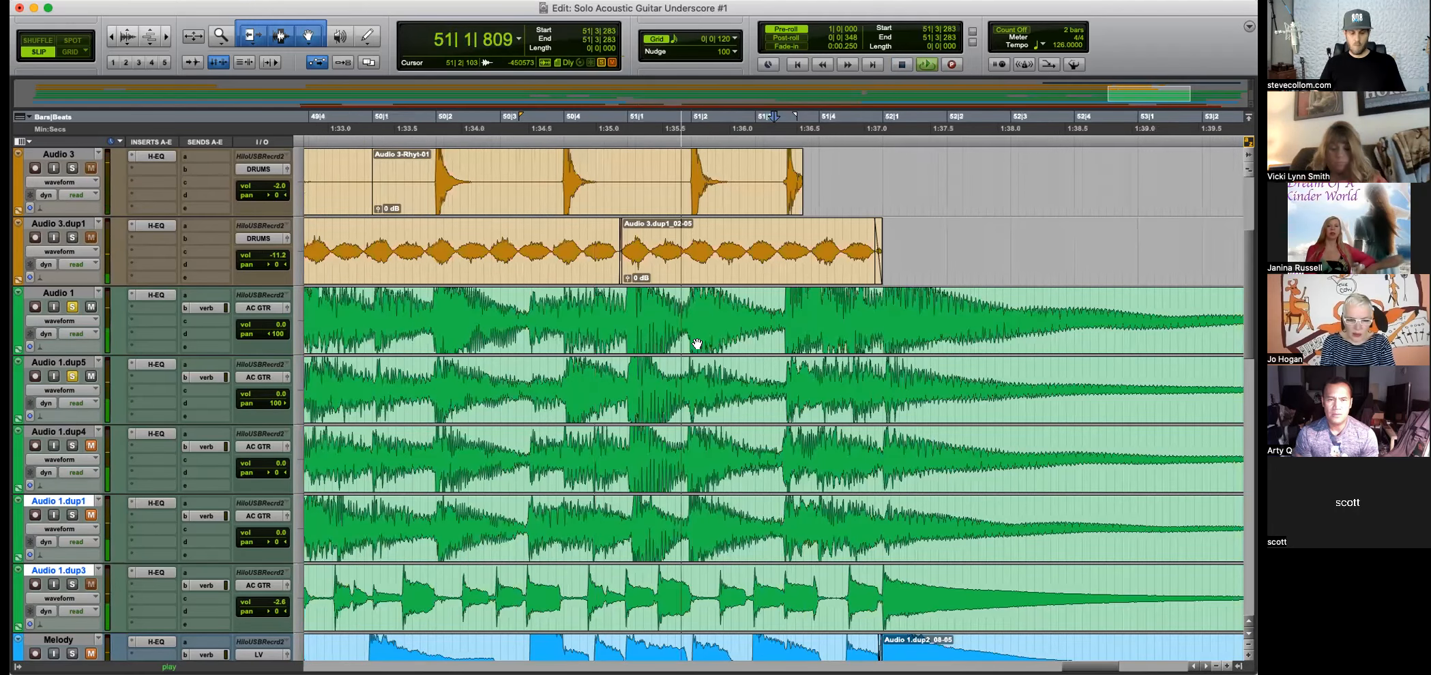
key(space)
key(e)
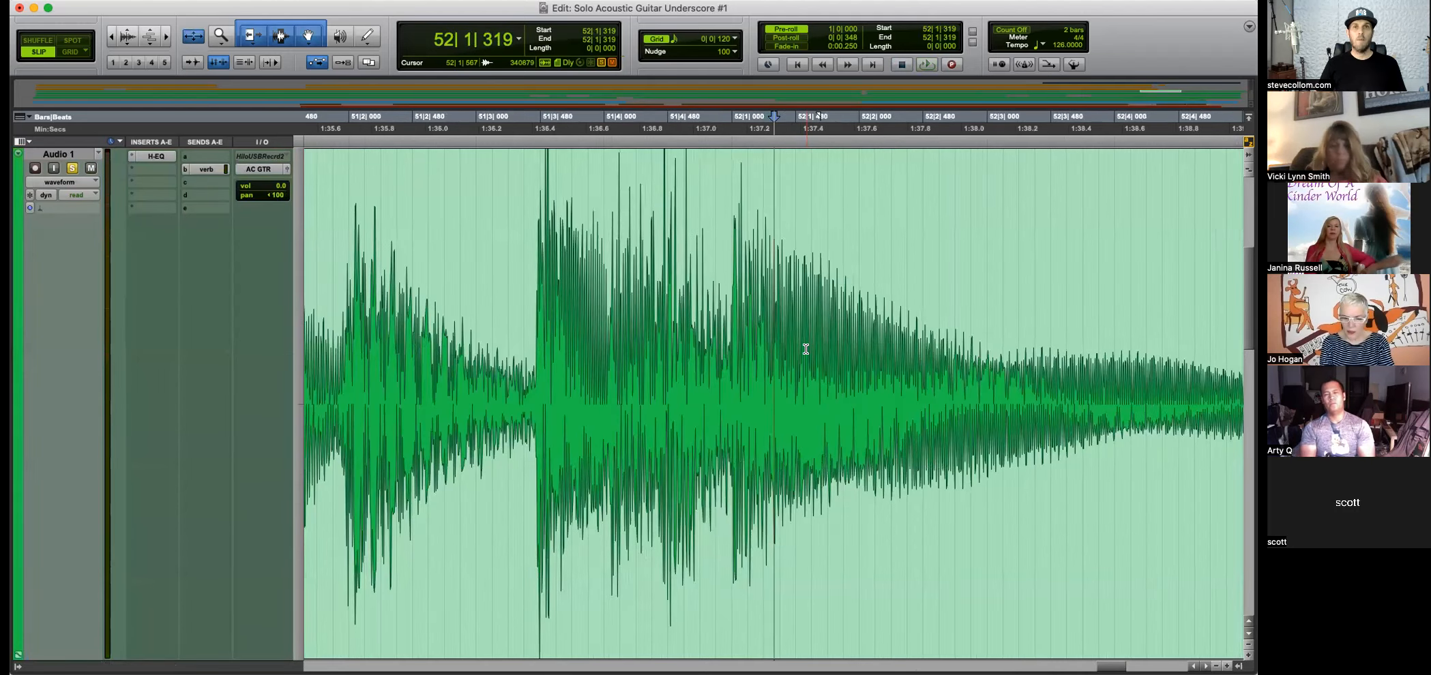
key(e)
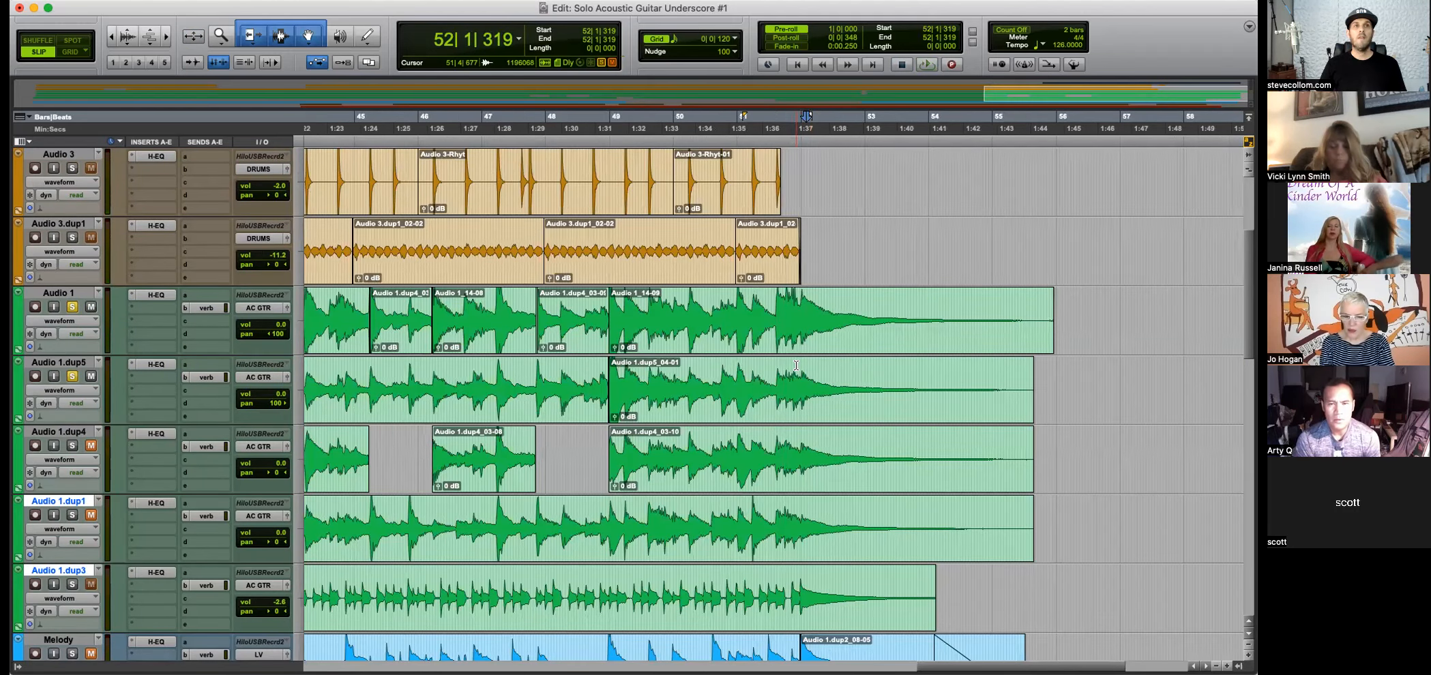
Delete the final chord's tail on Audio 1.dup5 from just before bar 52 to the end of the clip.
drag(803, 373, 806, 374)
scroll(819, 374, right, 1)
scroll(769, 376, up, 4)
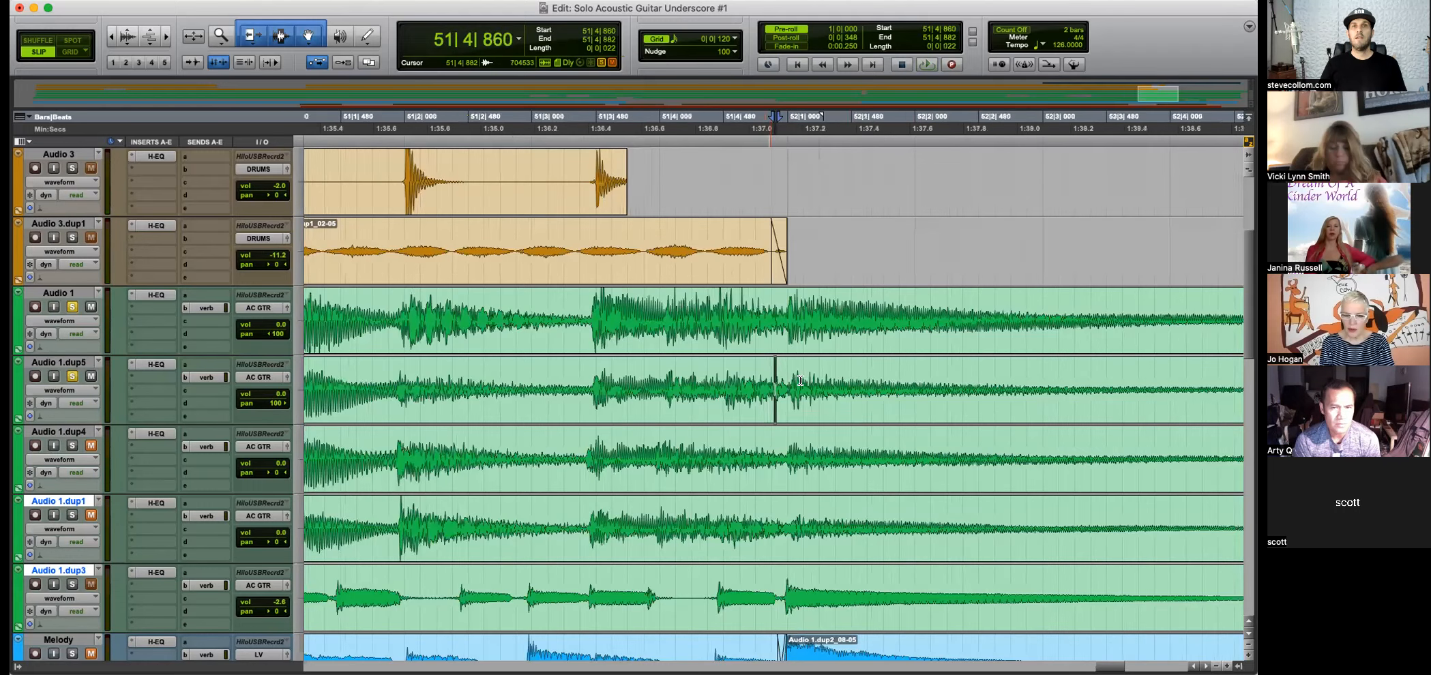
drag(799, 380, 1164, 386)
key(Delete)
Try the separated Audio 1.dup4 ending tail on Audio 1.dup5 at bar 52 and play it.
click(798, 444)
key(super+e)
drag(834, 457, 834, 385)
click(834, 382)
scroll(834, 381, down, 8)
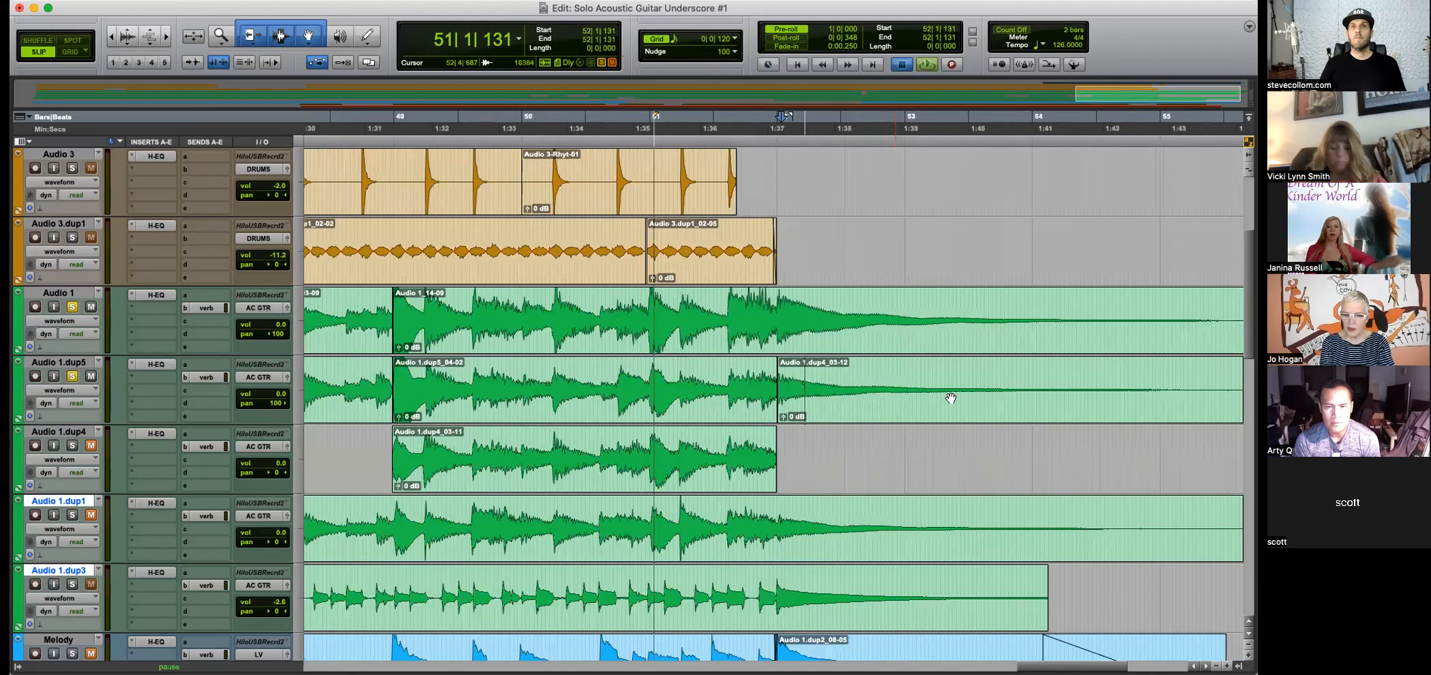
key(space)
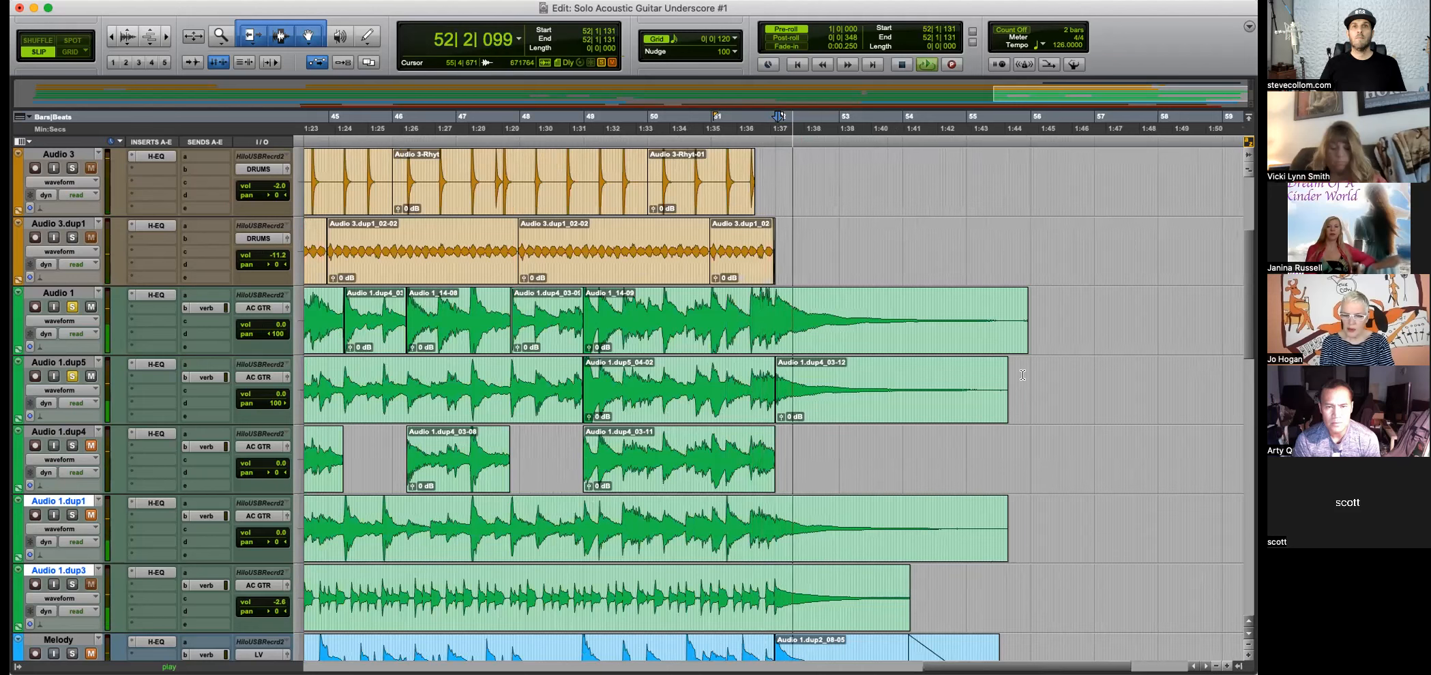
key(space)
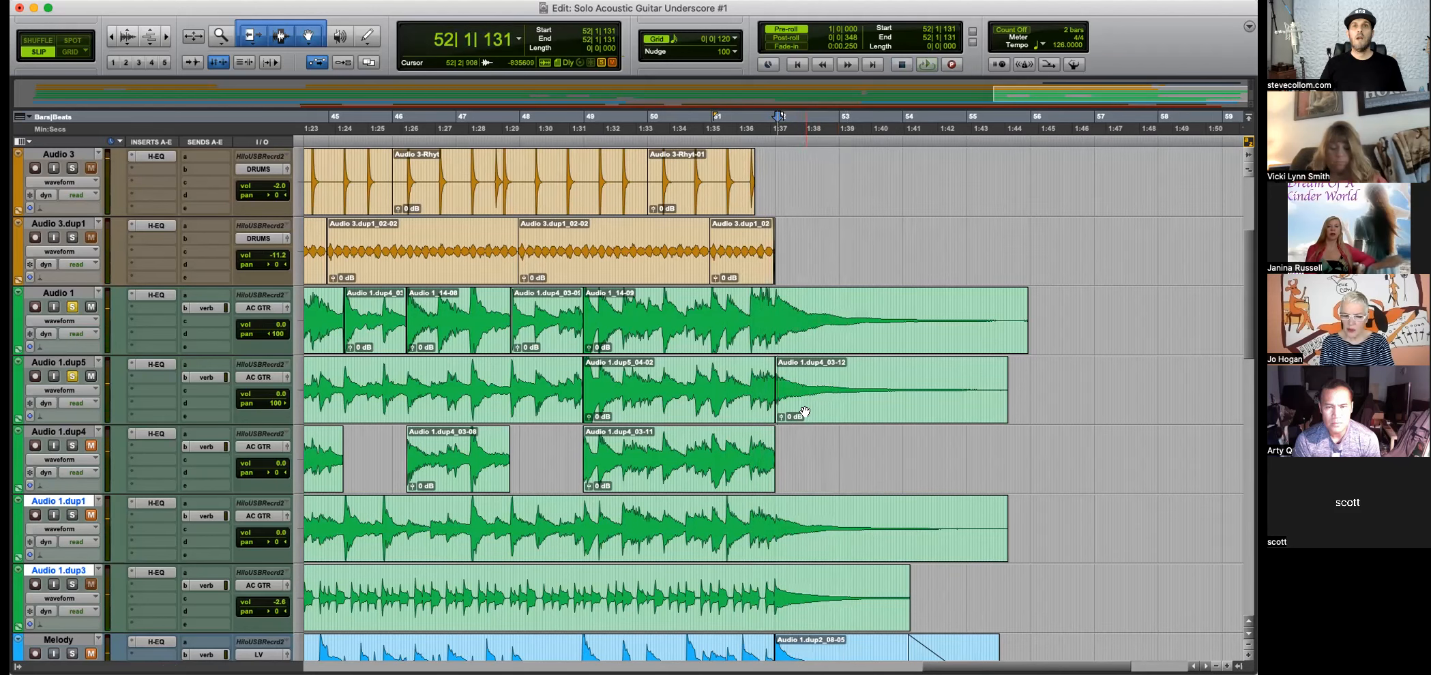
Return the ending tail to Audio 1.dup4, and move the separated Audio 1.dup1 tail onto Audio 1.dup5 instead.
drag(803, 408, 800, 464)
click(776, 520)
key(b)
drag(792, 540, 789, 401)
click(771, 309)
Extend the start of the new Audio 1.dup5 ending tail back to 51|4|946 and crossfade it with the preceding clip.
key(t)
key(t)
key(t)
key(space)
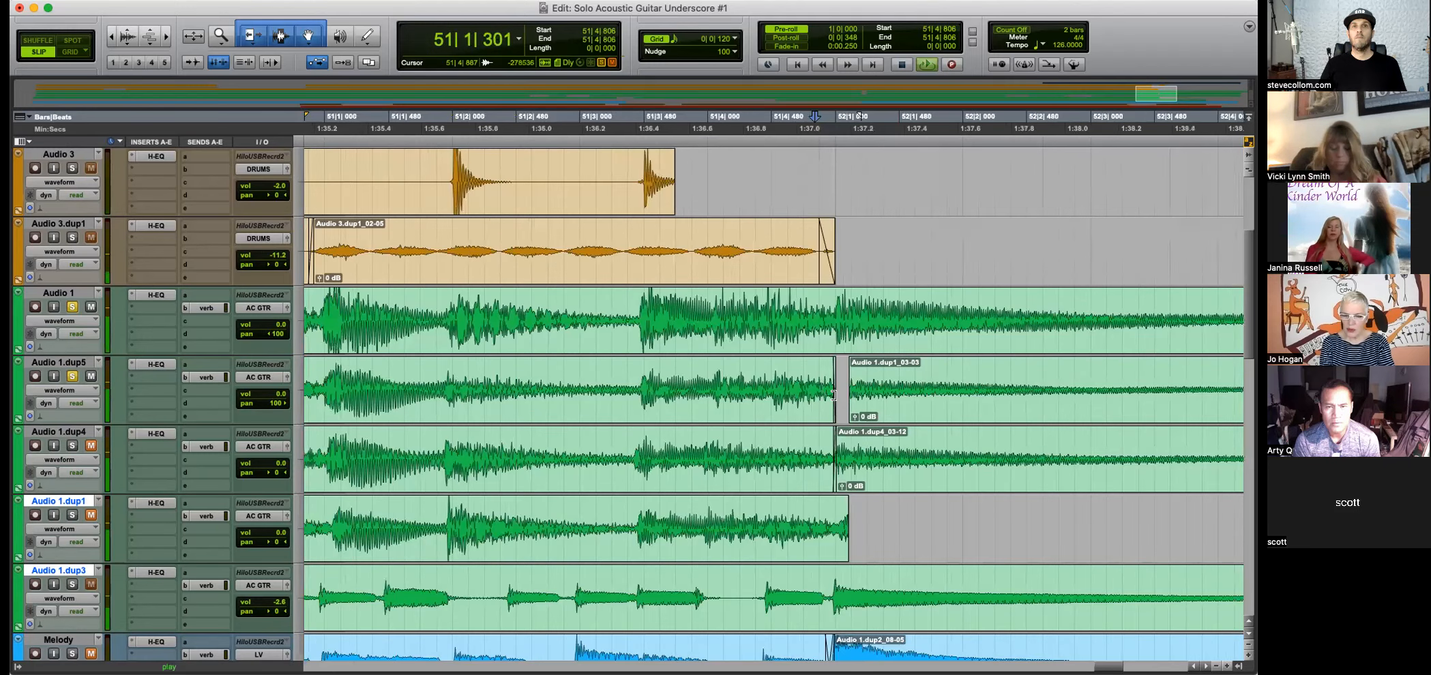
click(848, 394)
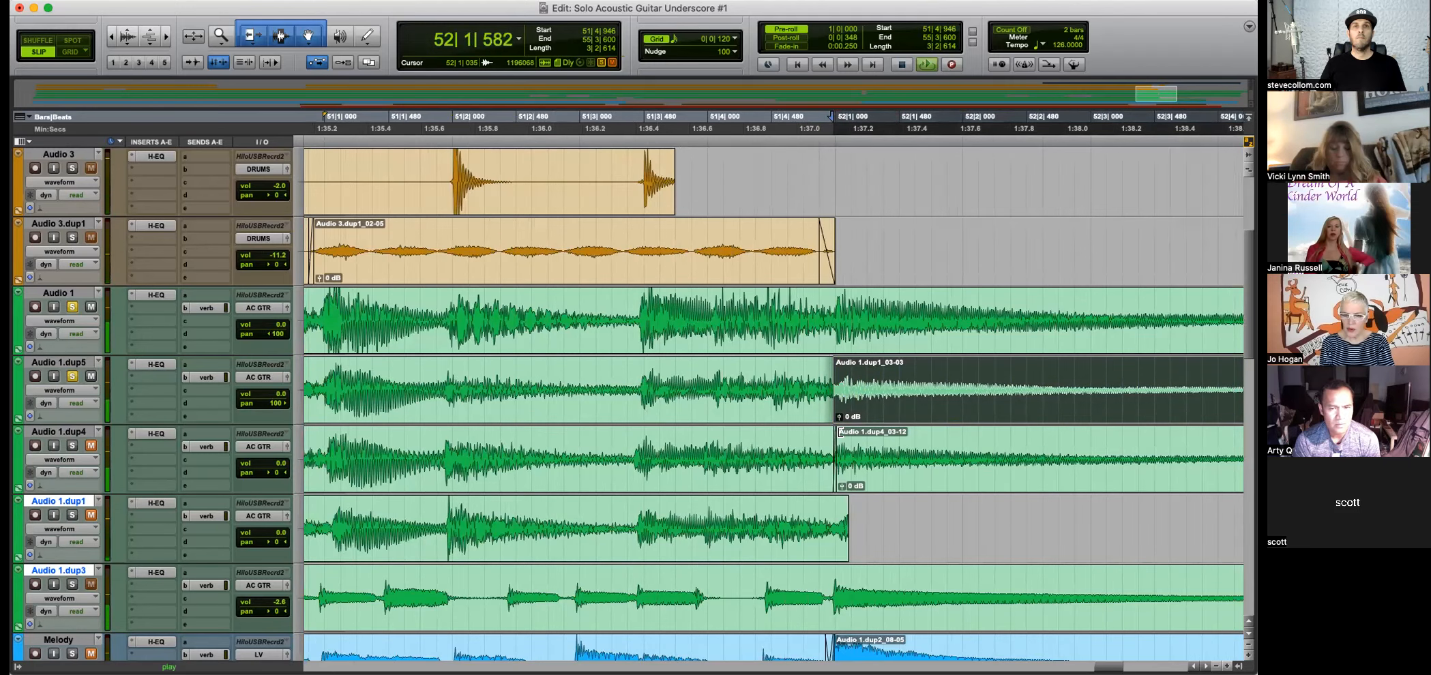
click(876, 379)
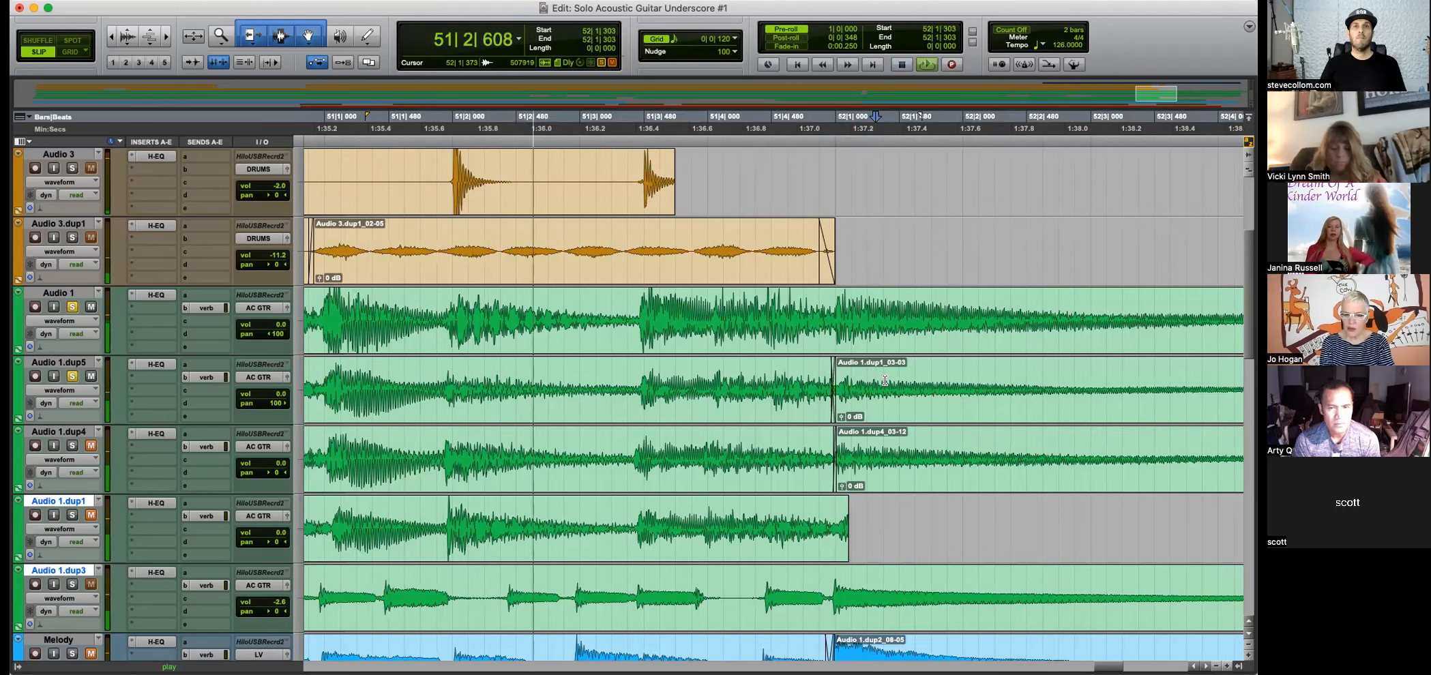
Play the soloed guitars over the replaced Audio 1.dup5 ending, with the edit cursor at 52|1|303.
key(r)
key(r)
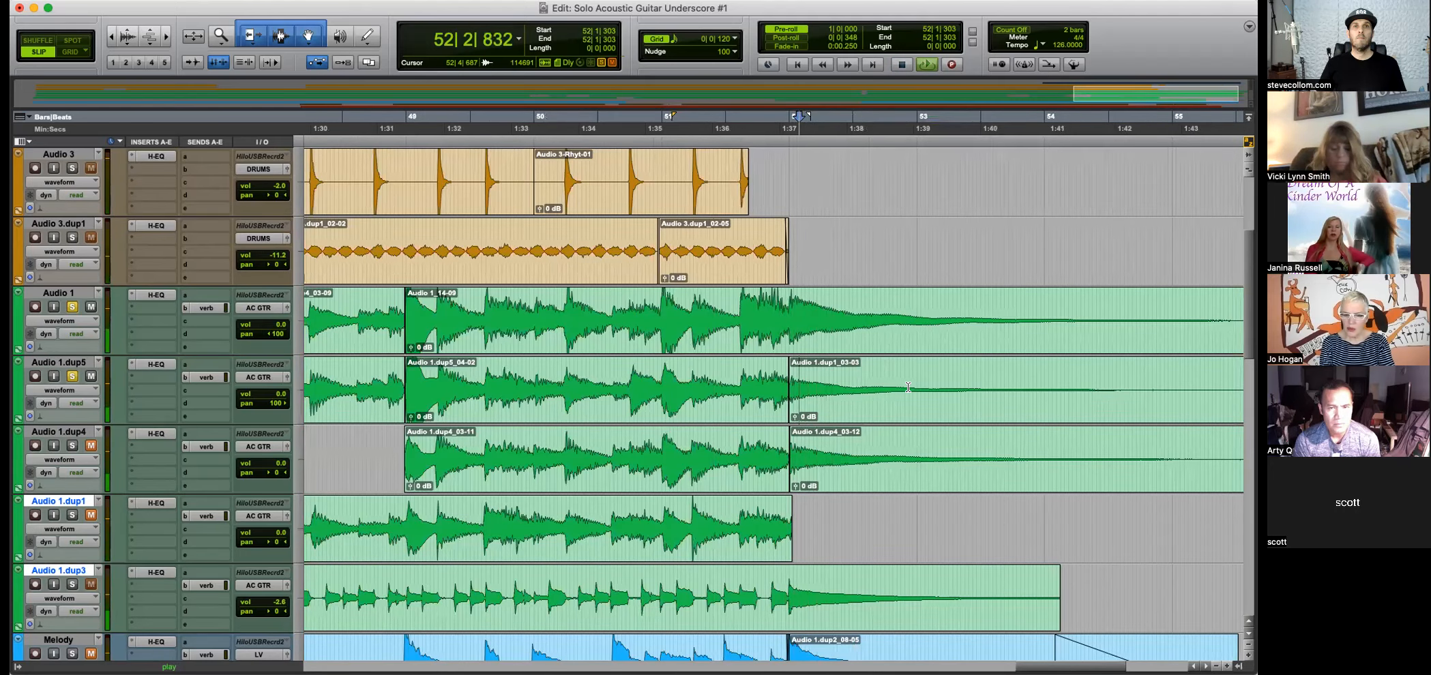
key(r)
key(space)
key(space)
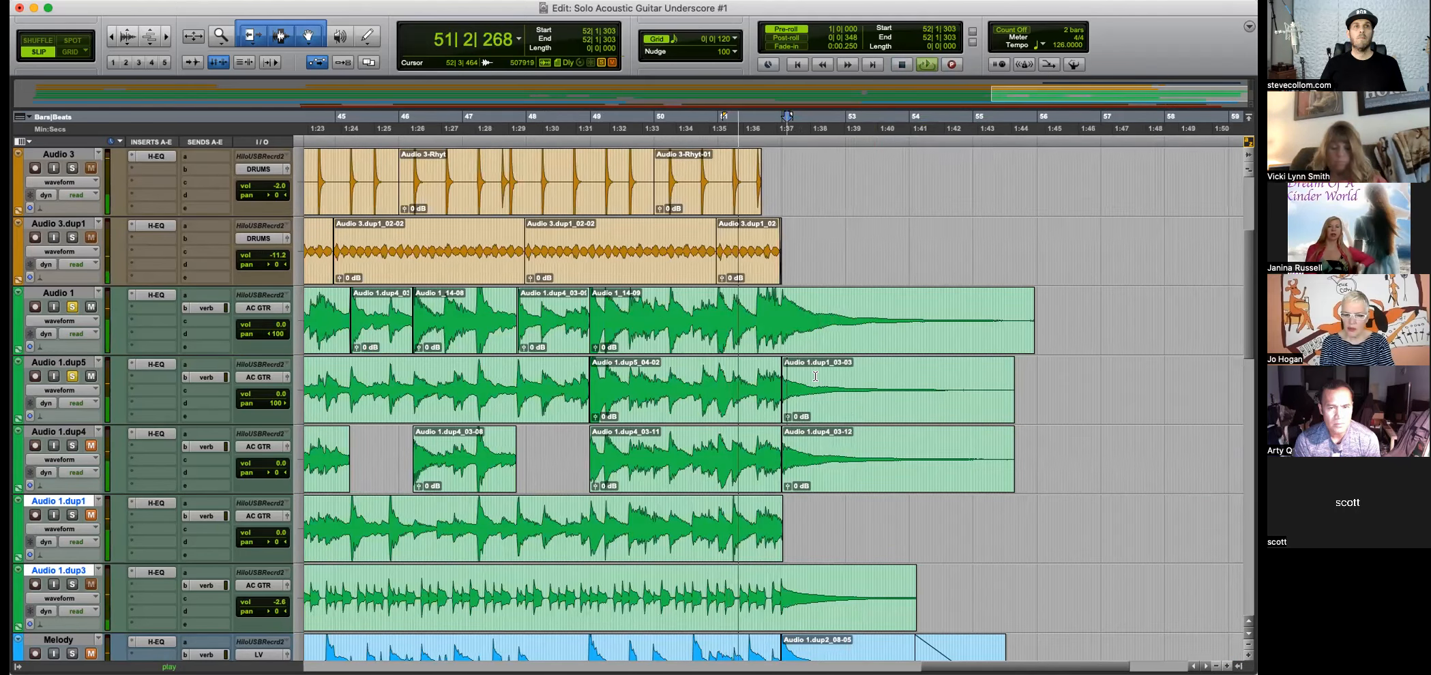
Unsolo Audio 1 and play the Audio 1.dup5 ending on its own from bar 51.
key(space)
key(space)
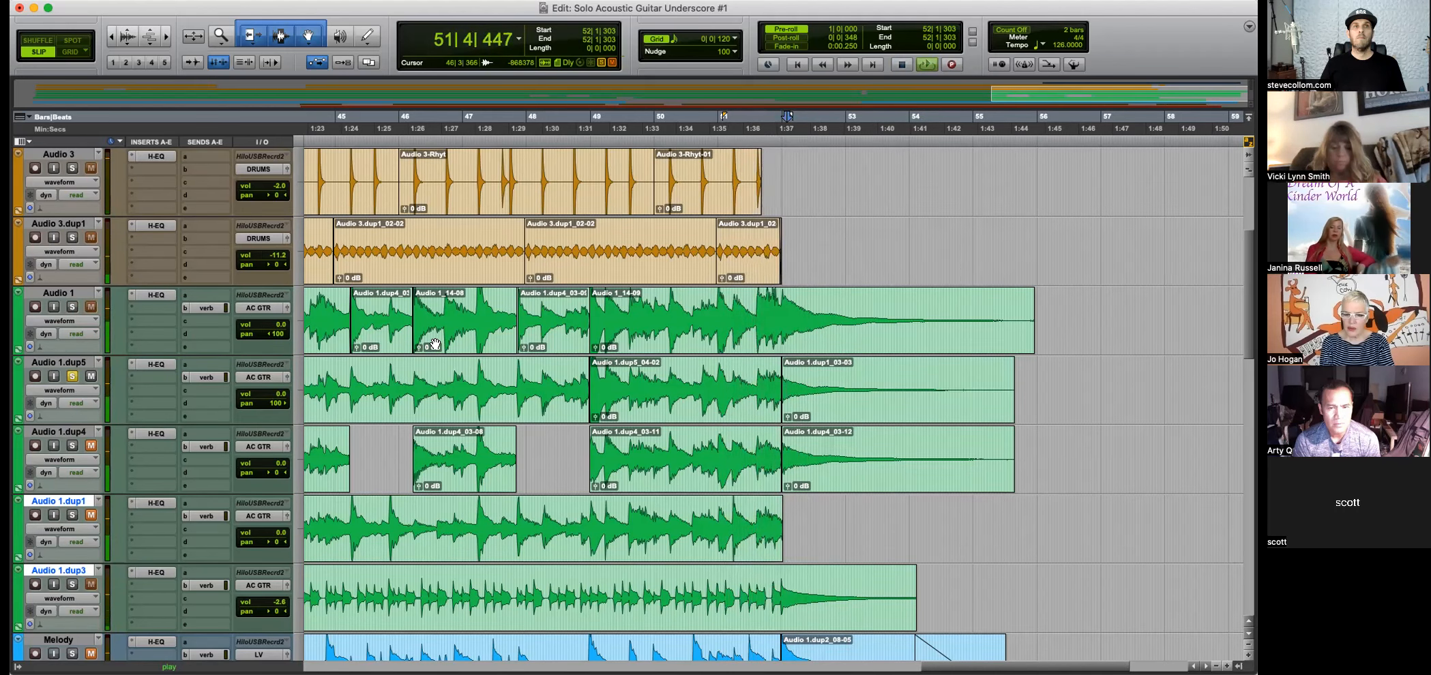
key(space)
click(73, 307)
key(space)
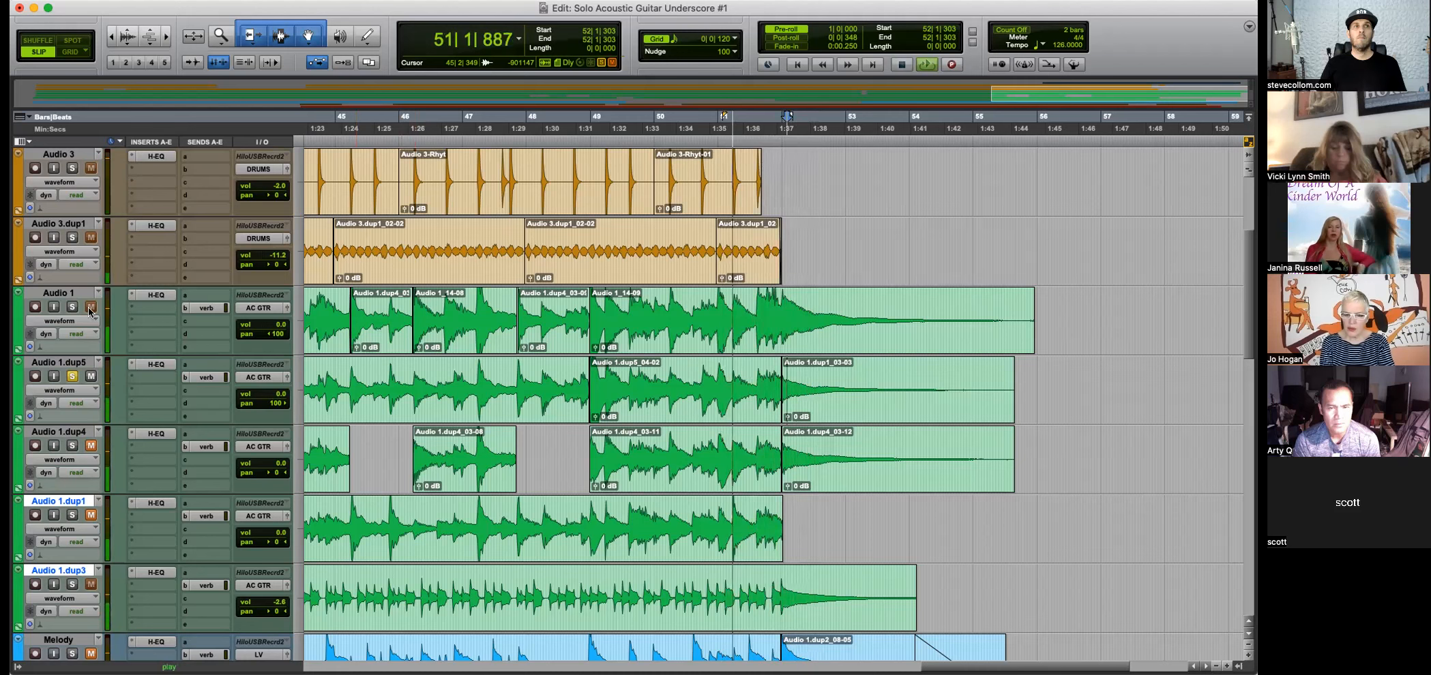
Compare the Audio 1 and Audio 1.dup5 guitar tracks in solo, leaving both soloed.
click(72, 375)
key(space)
click(71, 375)
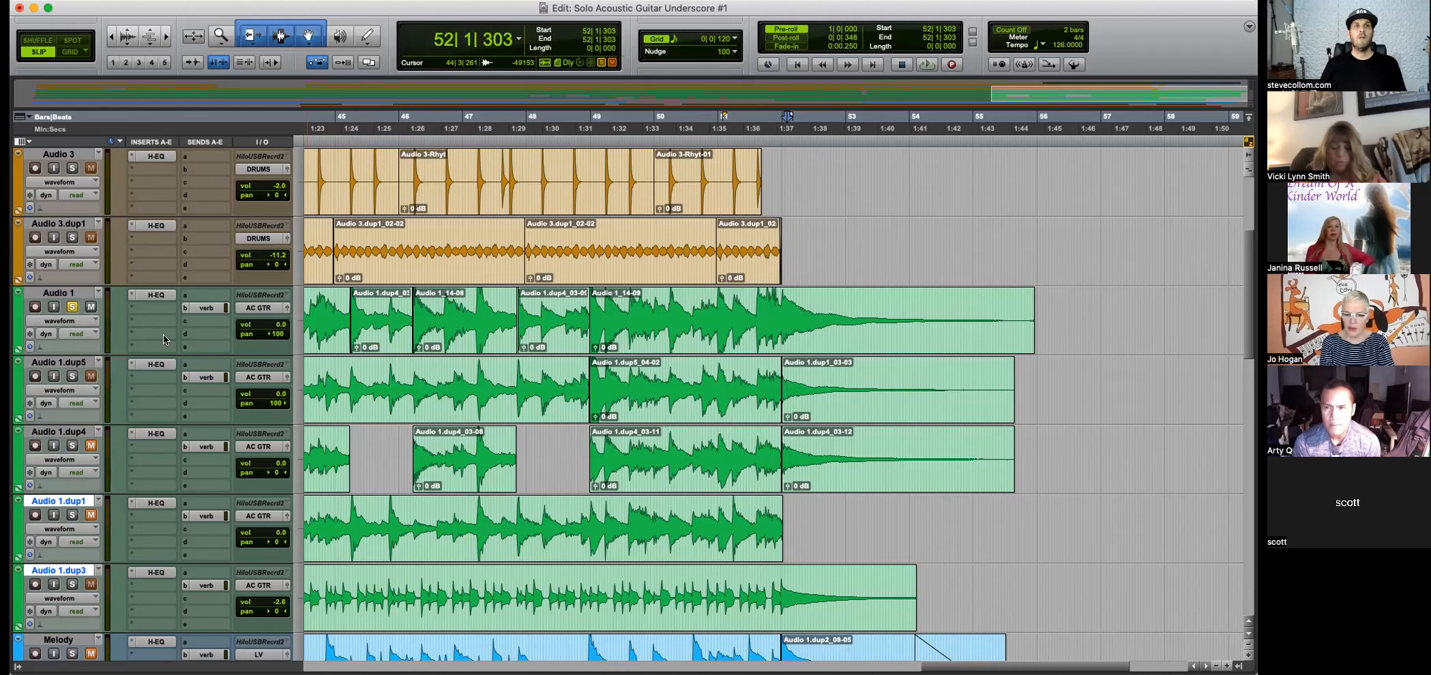
click(72, 376)
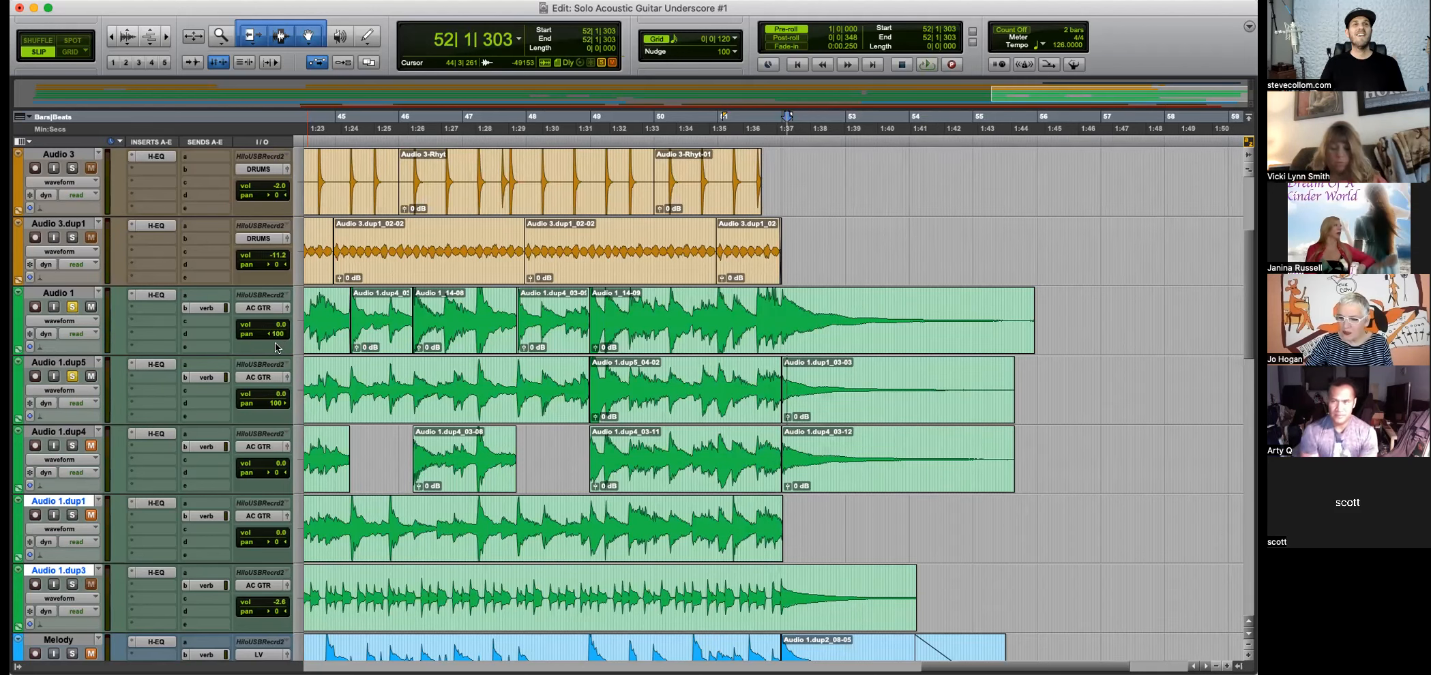
click(71, 308)
click(72, 377)
click(72, 377)
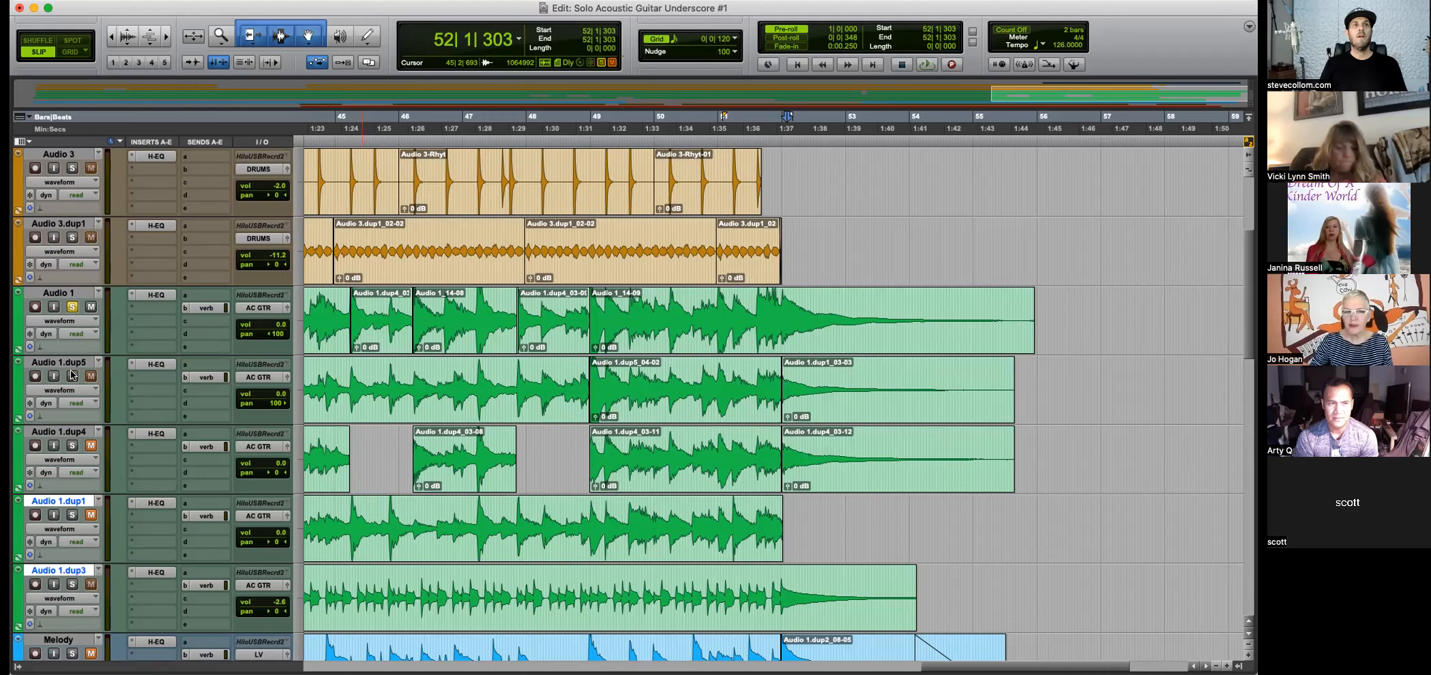
Move the Audio 1.dup1_03-03 tail clip at bar 52 from the Audio 1.dup5 track up to the Audio 1 track.
click(782, 304)
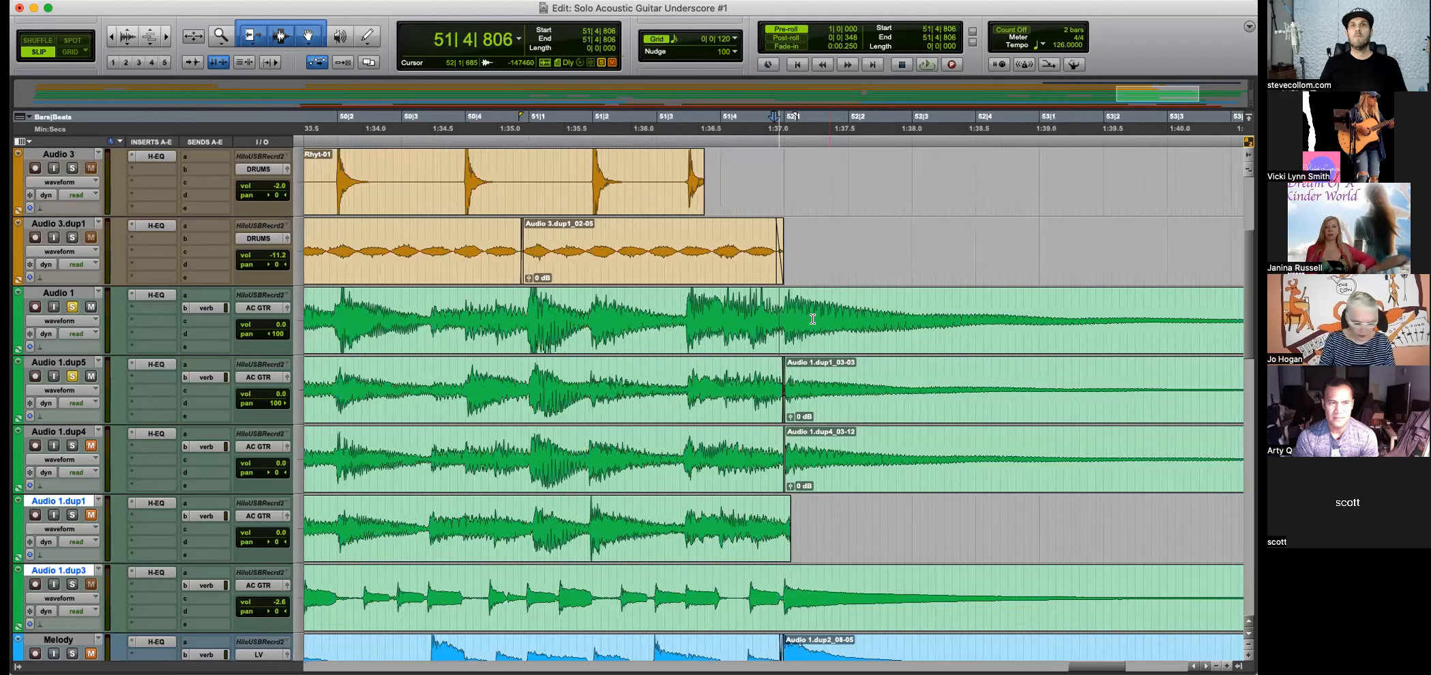
key(super+])
key(super+])
key(super+])
key(super+])
key(super+[)
drag(832, 392, 832, 321)
Extend the end of the Audio 1.dup5_04-02 clip to about 56|3|399 so its own tail rings out.
drag(789, 410, 995, 389)
key(super+[)
key(super+[)
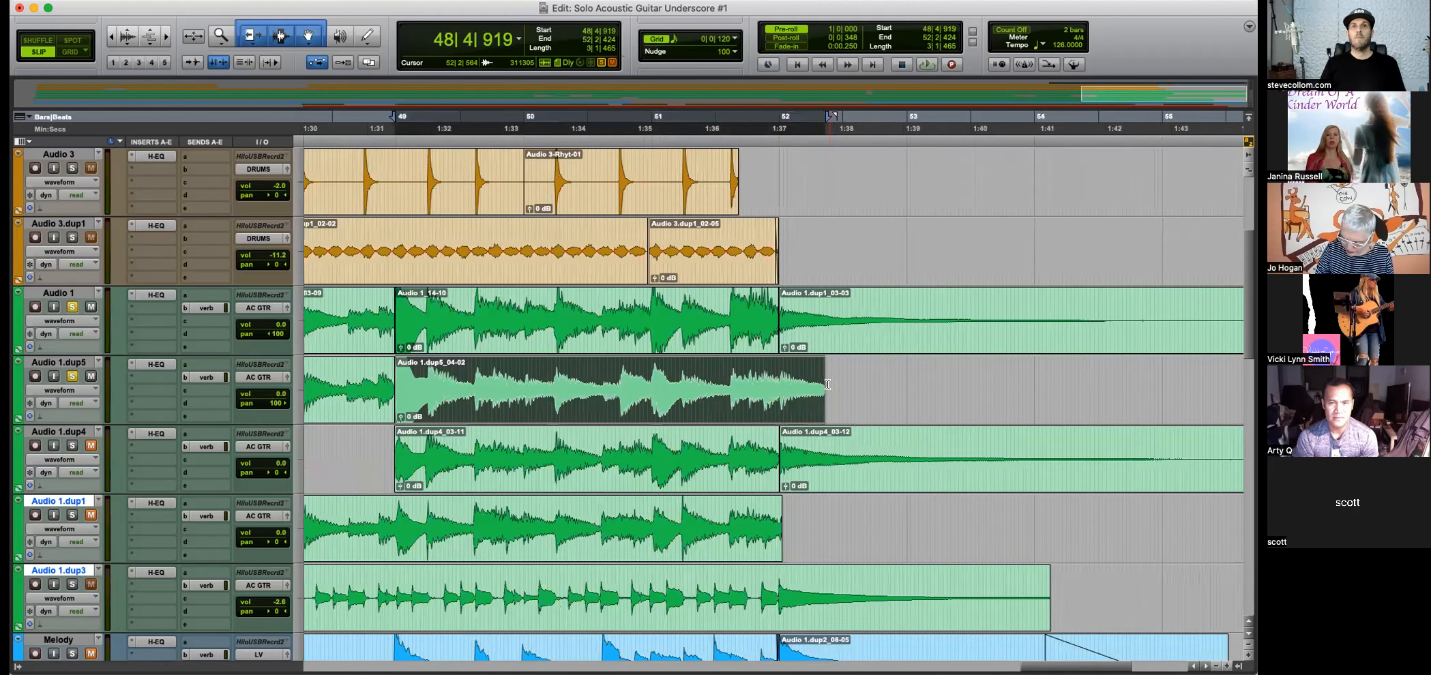
drag(827, 384, 1006, 385)
key(super+[)
drag(910, 389, 1070, 389)
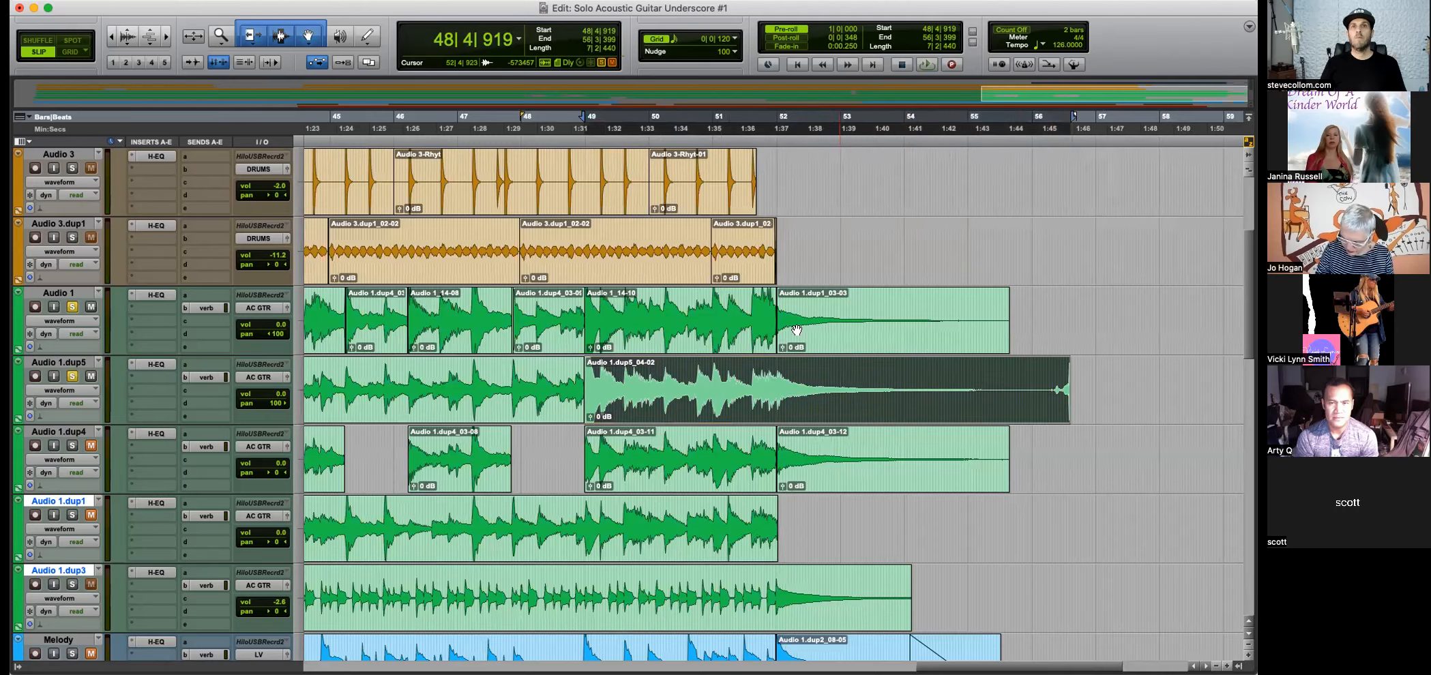
Play the ending and add a short crossfade at the Audio 1 clip join just before bar 52.
click(772, 362)
key(space)
key(super+])
key(super+])
key(super+])
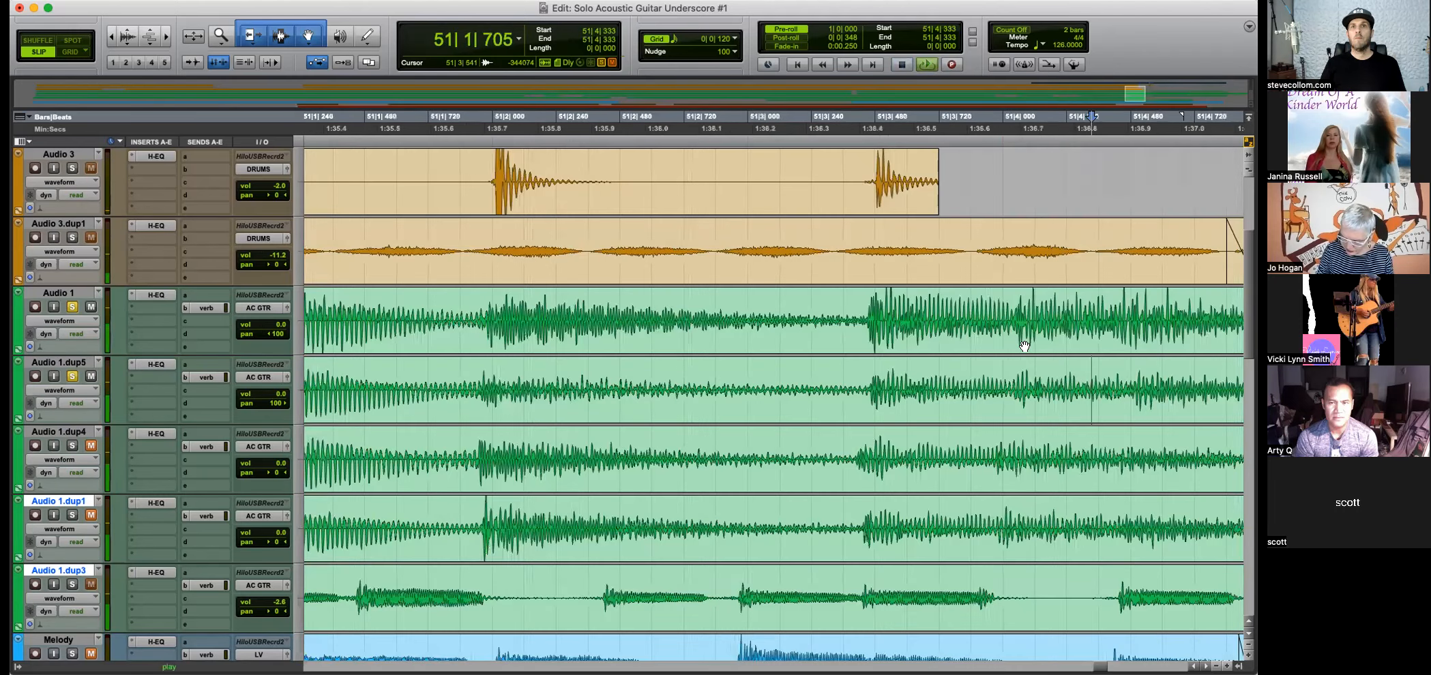
key(super+])
click(851, 348)
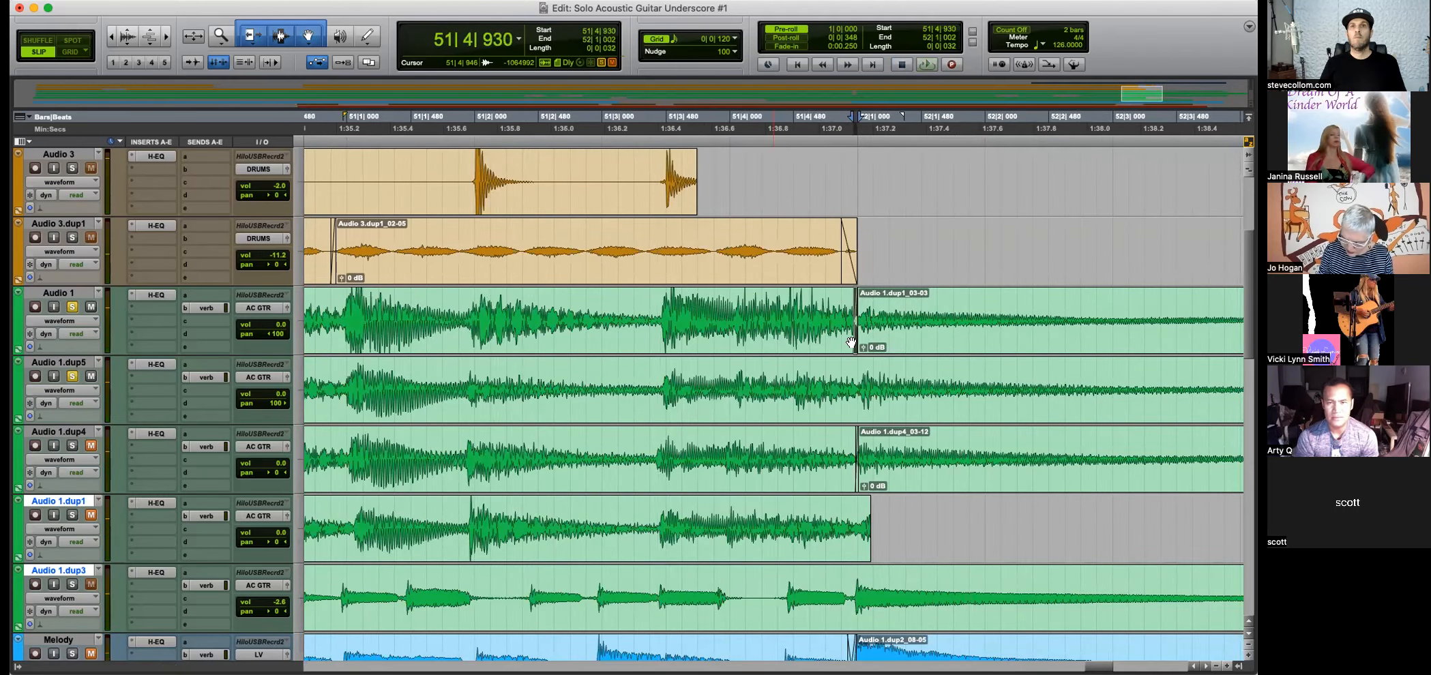
Play back the soloed guitars across the crossfaded join at bar 52.
key(space)
key(space)
key(super+[)
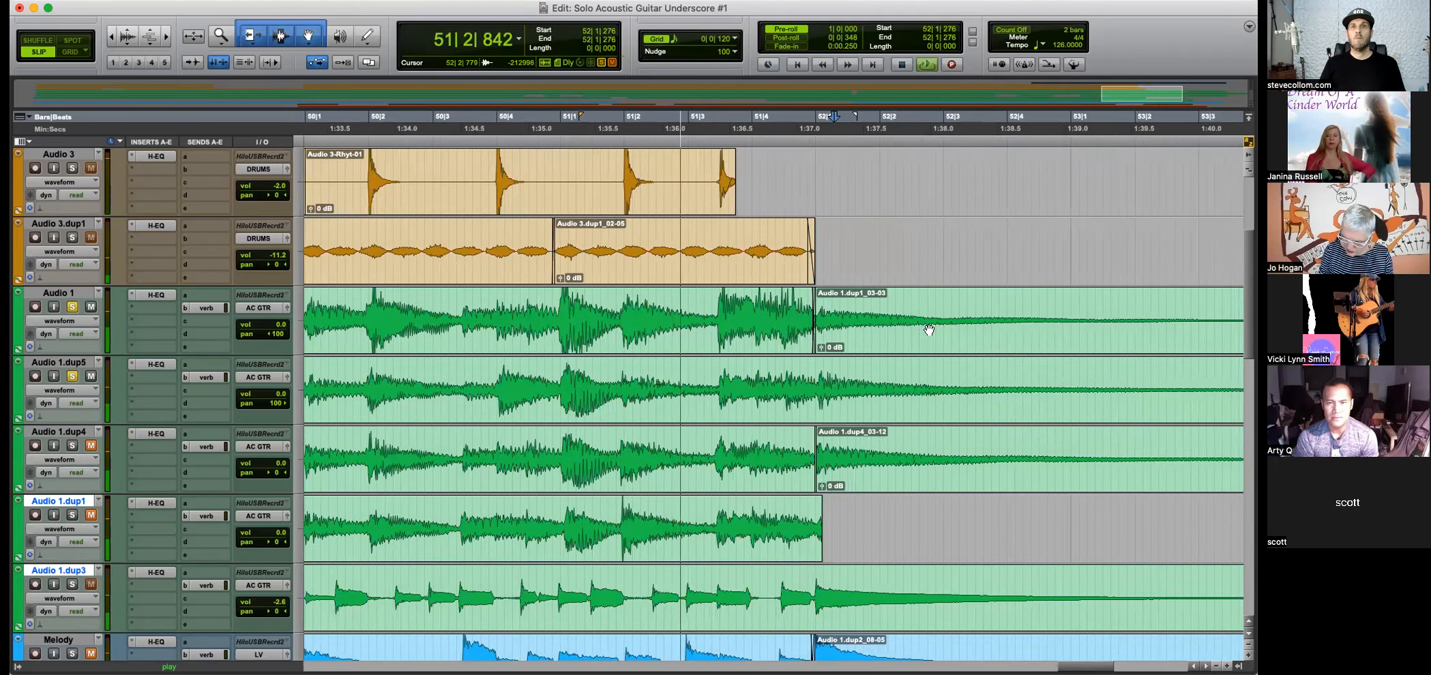
key(super+[)
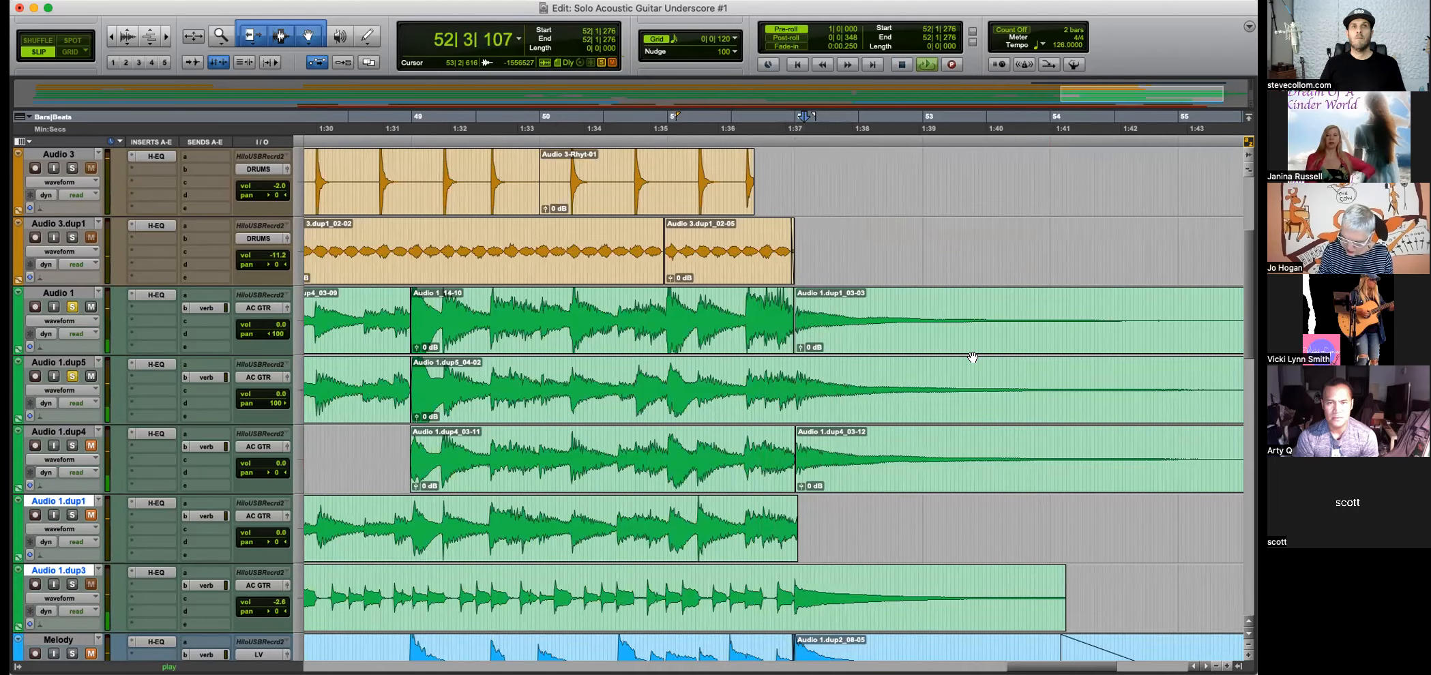
key(super+[)
key(space)
Enlarge the waveforms and fade out the Audio 1.dup5 and Audio 1 tails, starting the Audio 1 fade at 54|3|396.
key(super+alt+])
key(super+alt+])
key(super+alt+])
key(super+alt+])
click(1096, 371)
drag(1095, 371, 1004, 374)
drag(1013, 292, 947, 299)
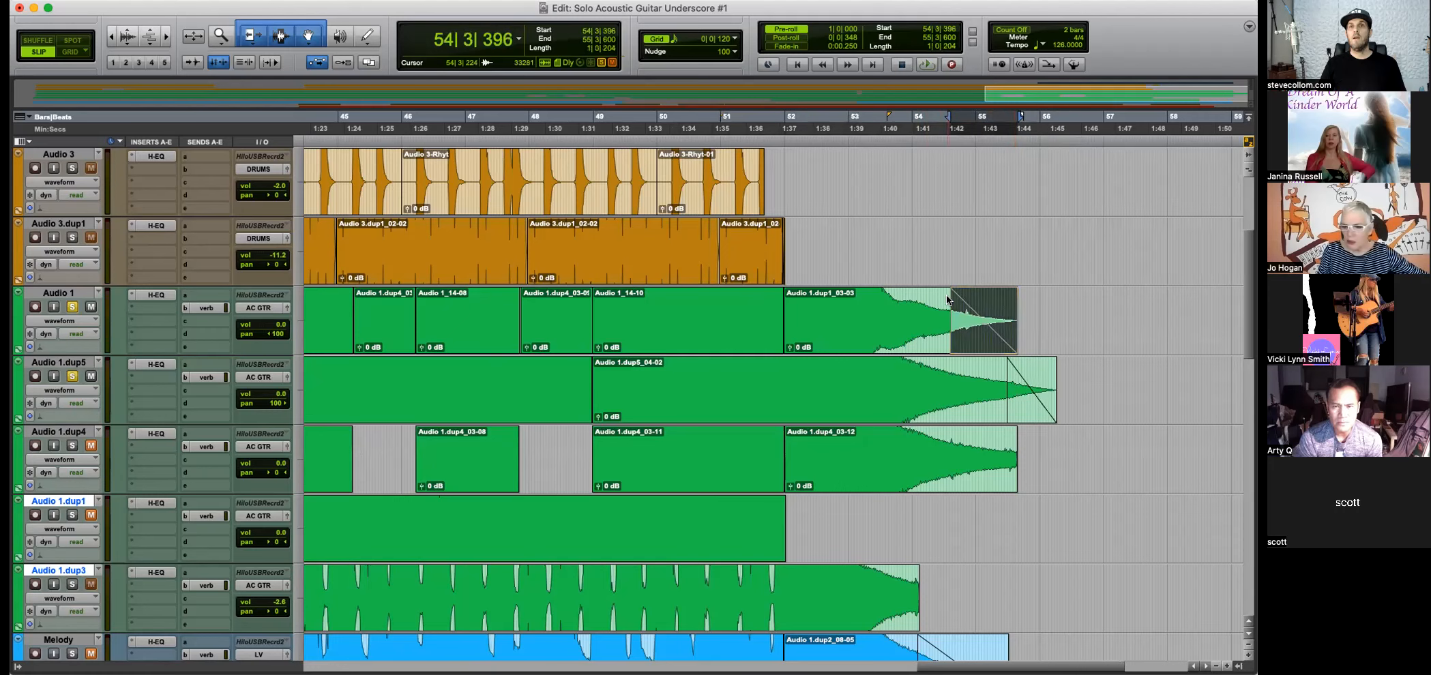
Examine the Audio 1 fade-out waveform around 54|4|409 for unwanted noise.
key(super+])
key(super+])
key(super+])
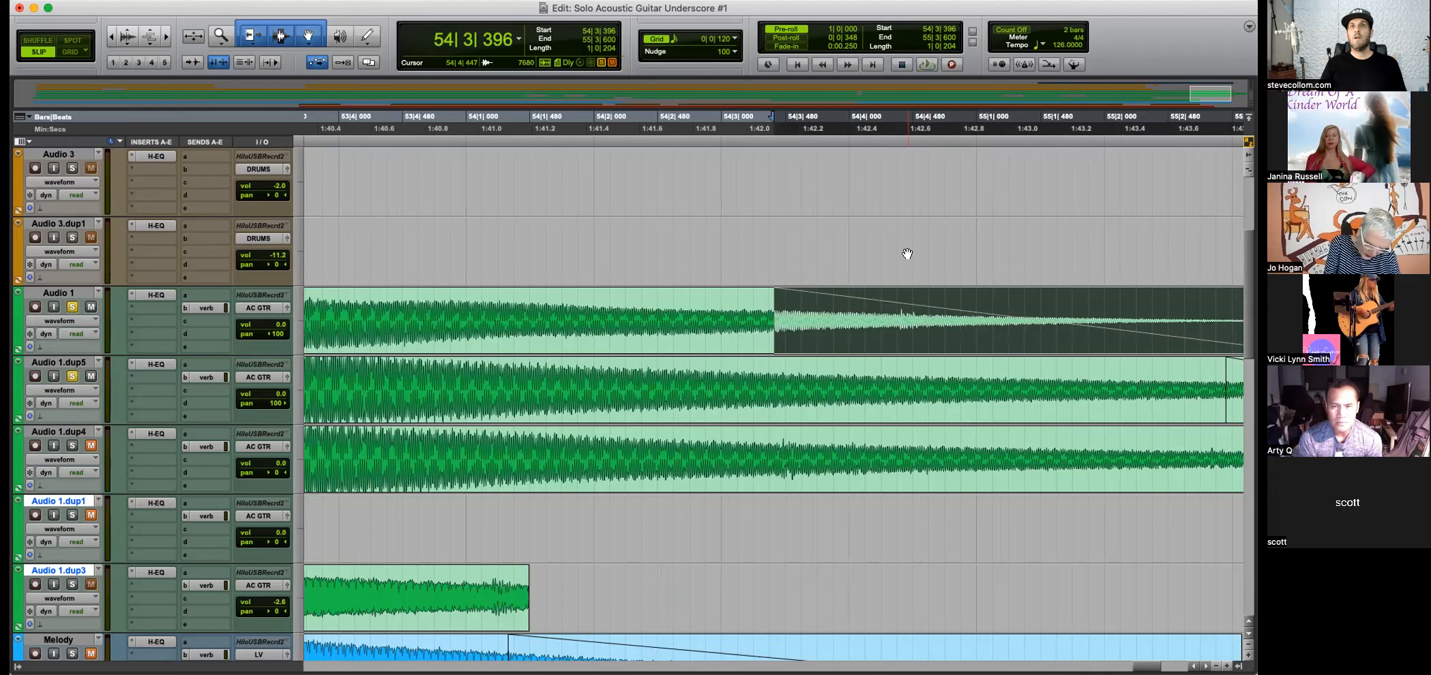
click(902, 246)
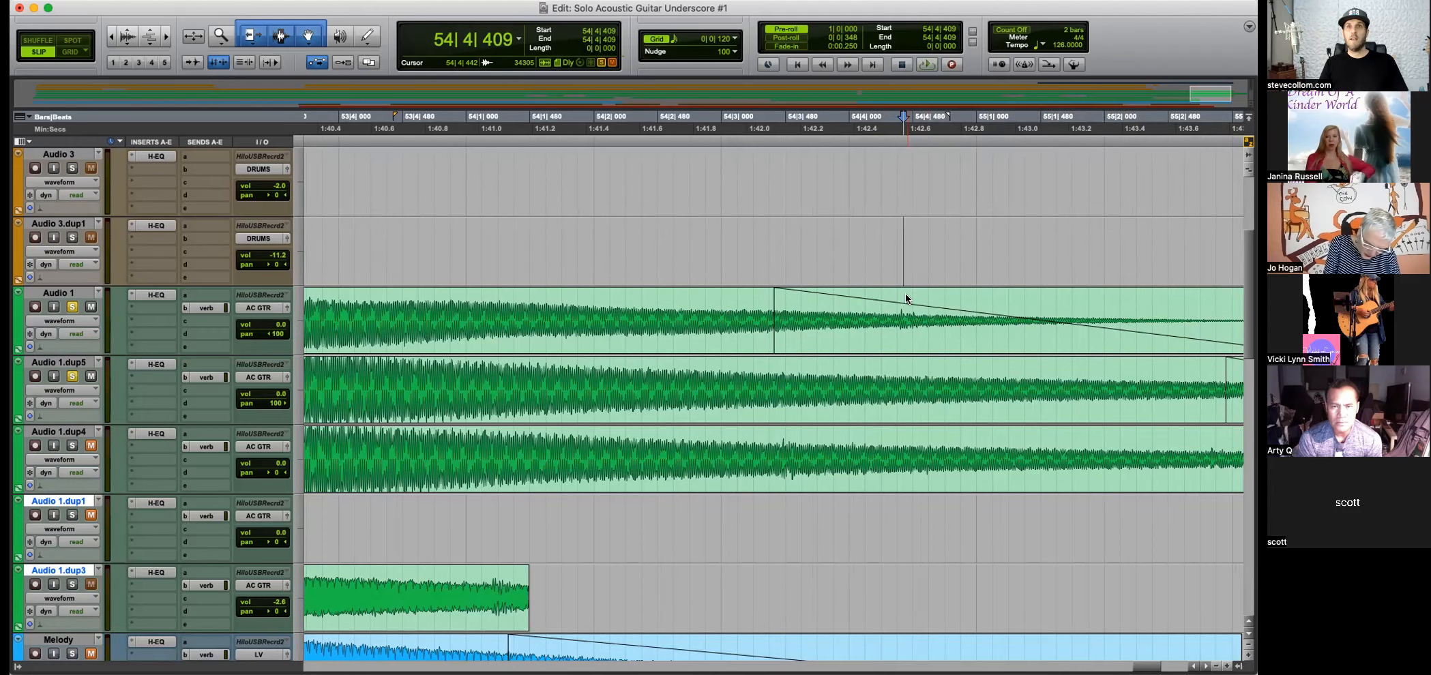
key(super+alt+[)
key(super+alt+[)
key(super+alt+[)
key(super+alt+])
key(super+alt+])
key(super+alt+])
key(super+alt+])
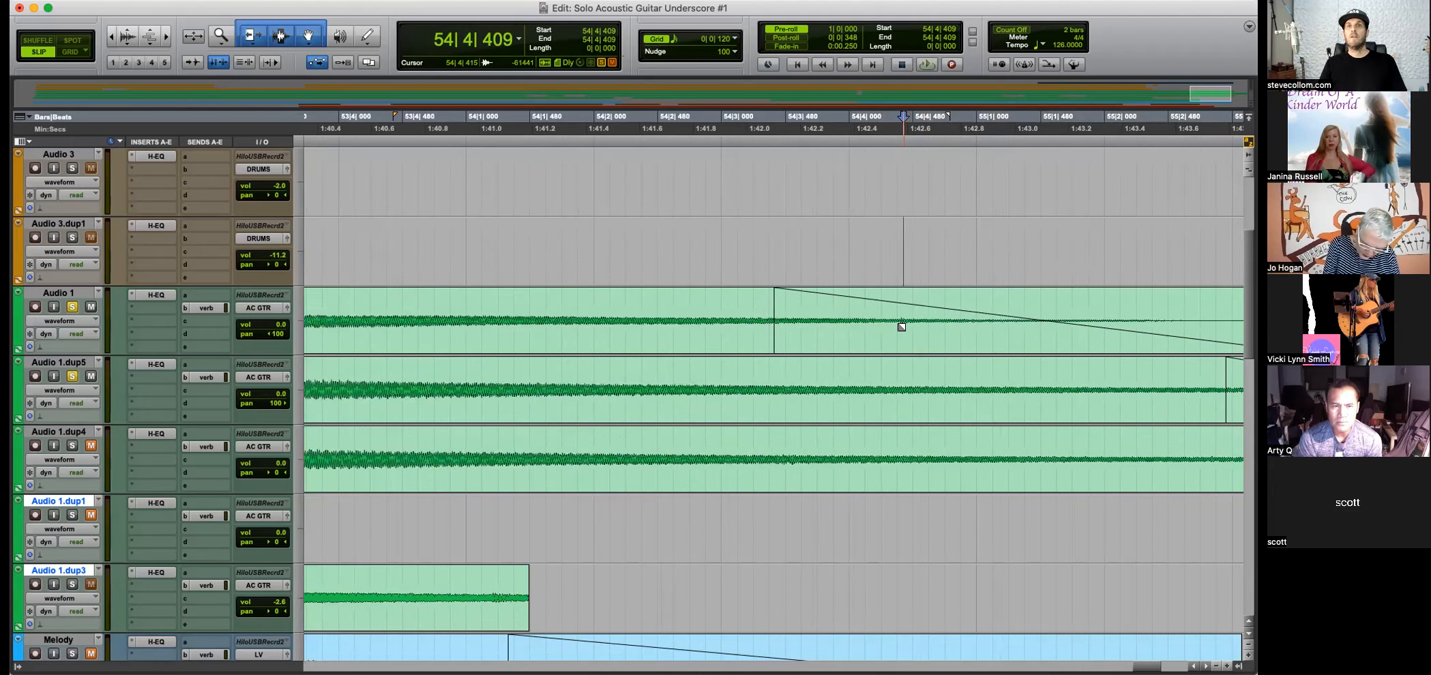
Play back the faded guitar tails from before 54|2|324 through the end of the song.
key(super+[)
key(super+[)
key(space)
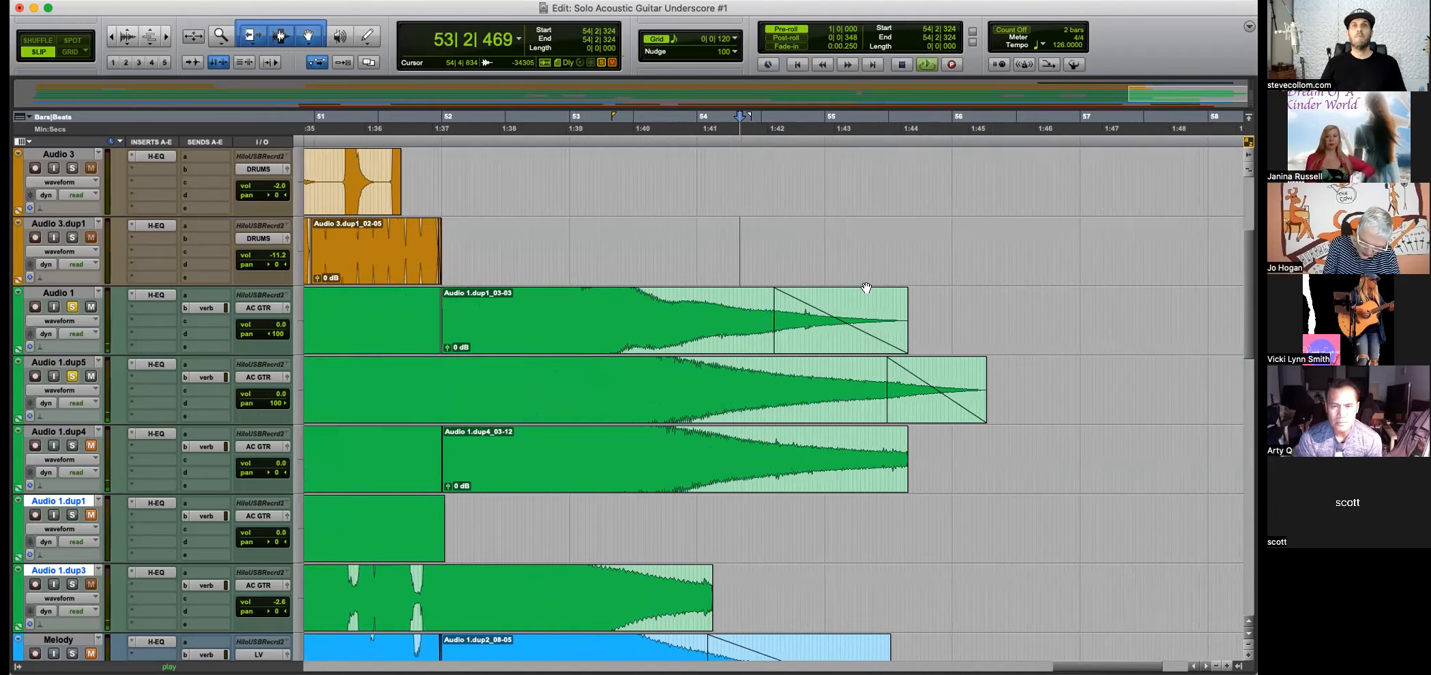
key(super+])
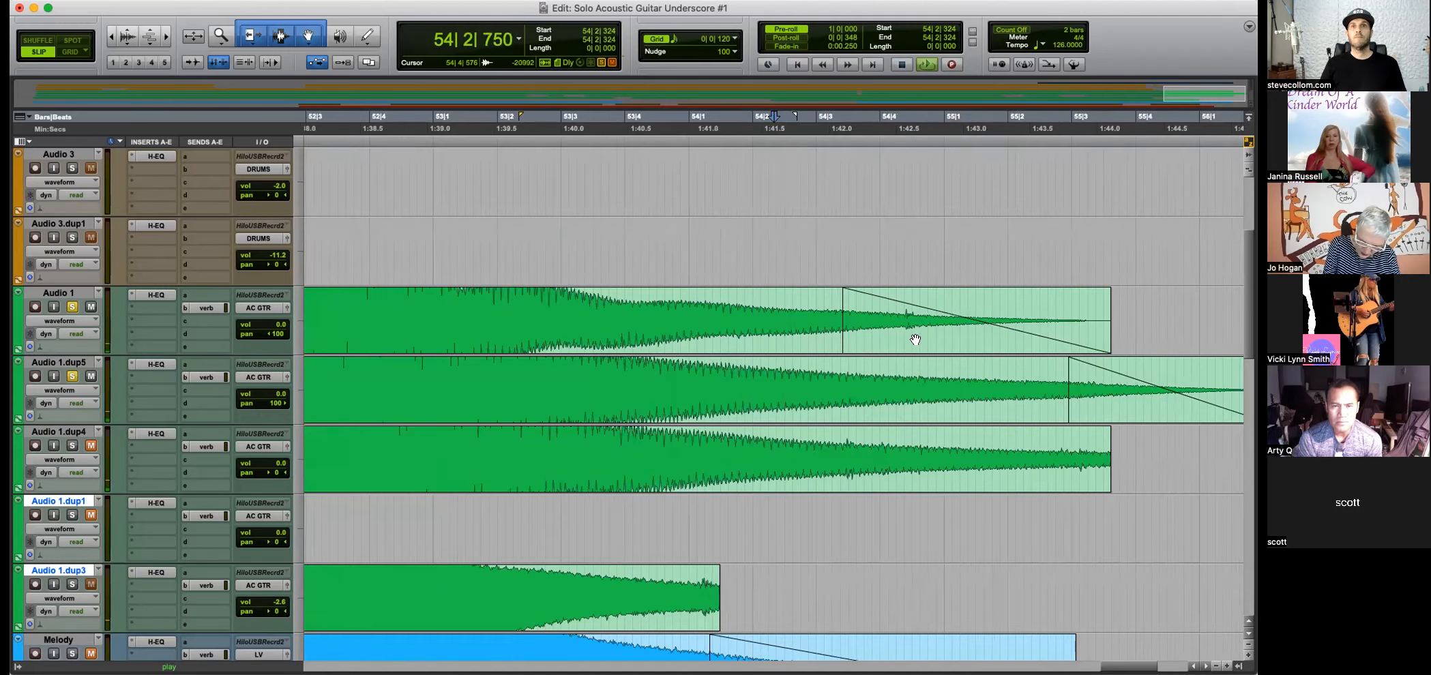
key(super+[)
key(super+[)
key(super+[)
key(super+[)
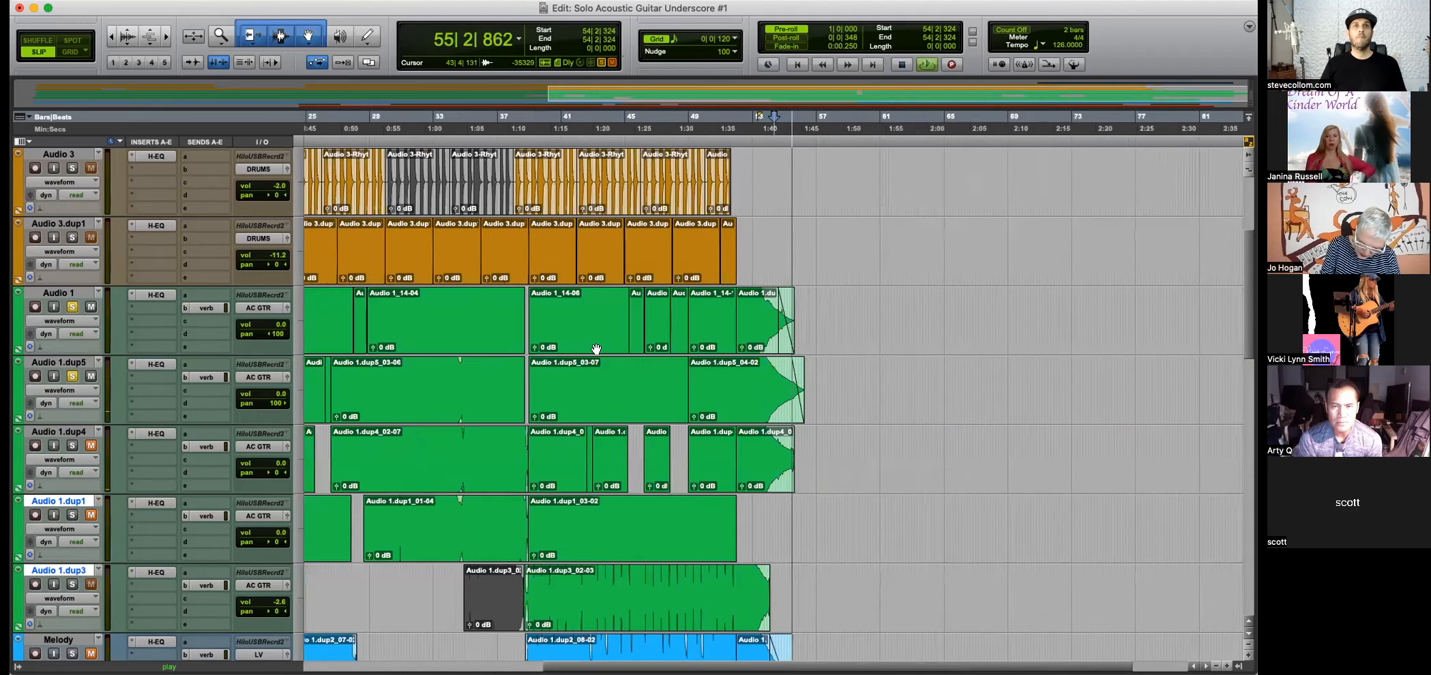
key(super+[)
key(space)
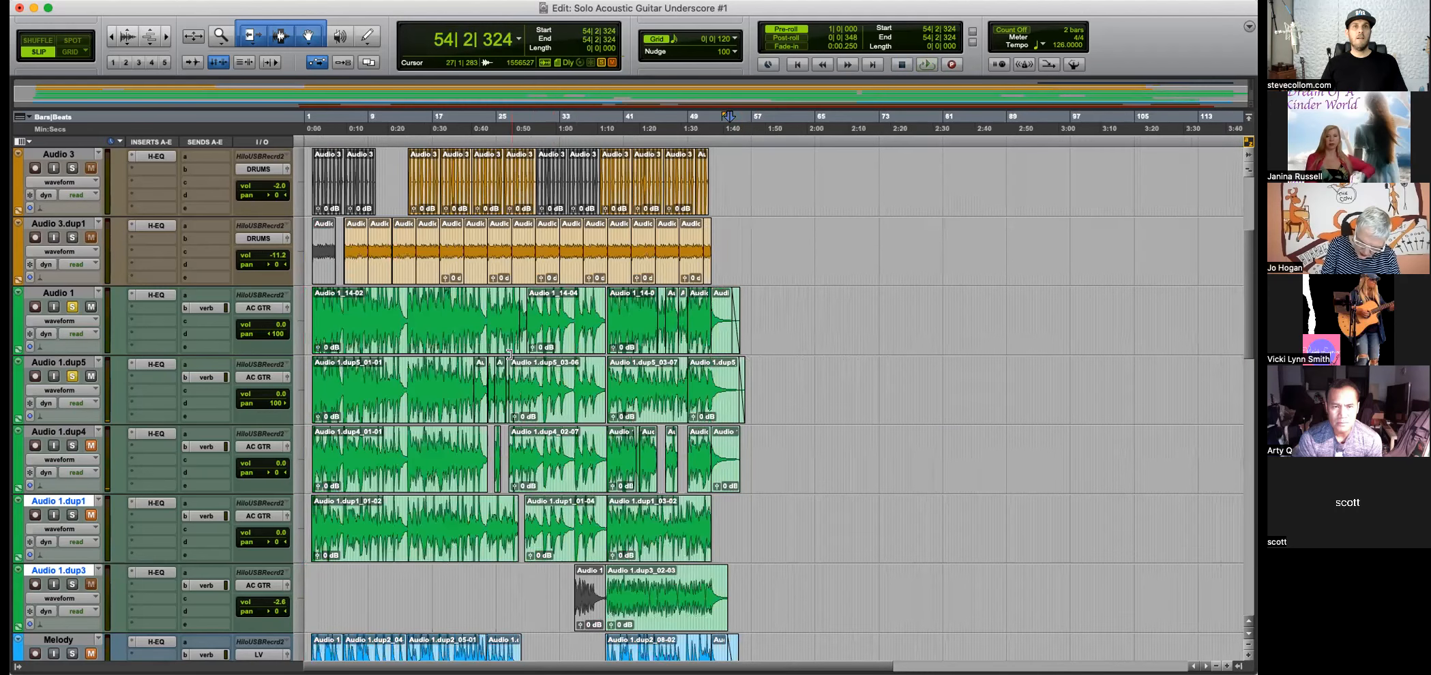
Make the Audio 1.dup4 and Audio 1.dup1 tracks inactive and hide them.
click(76, 433)
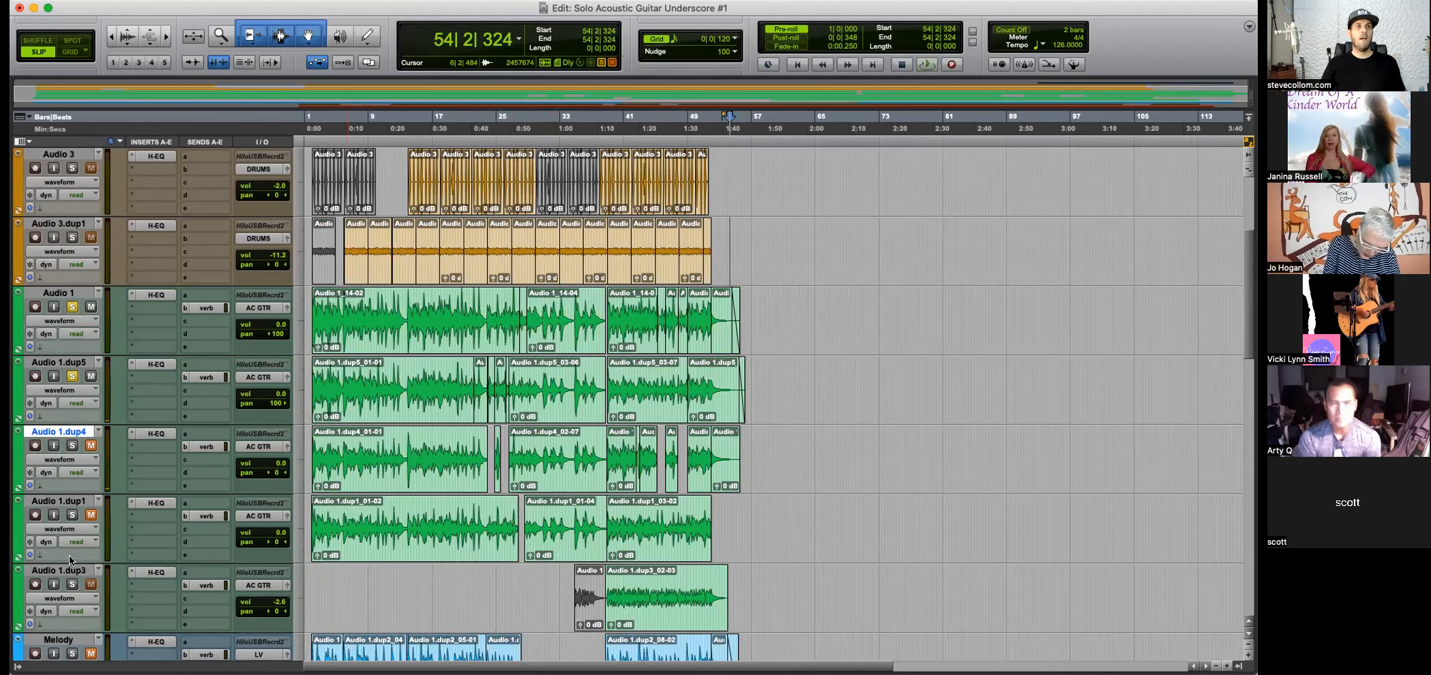
shift+click(87, 505)
right_click(89, 510)
click(95, 518)
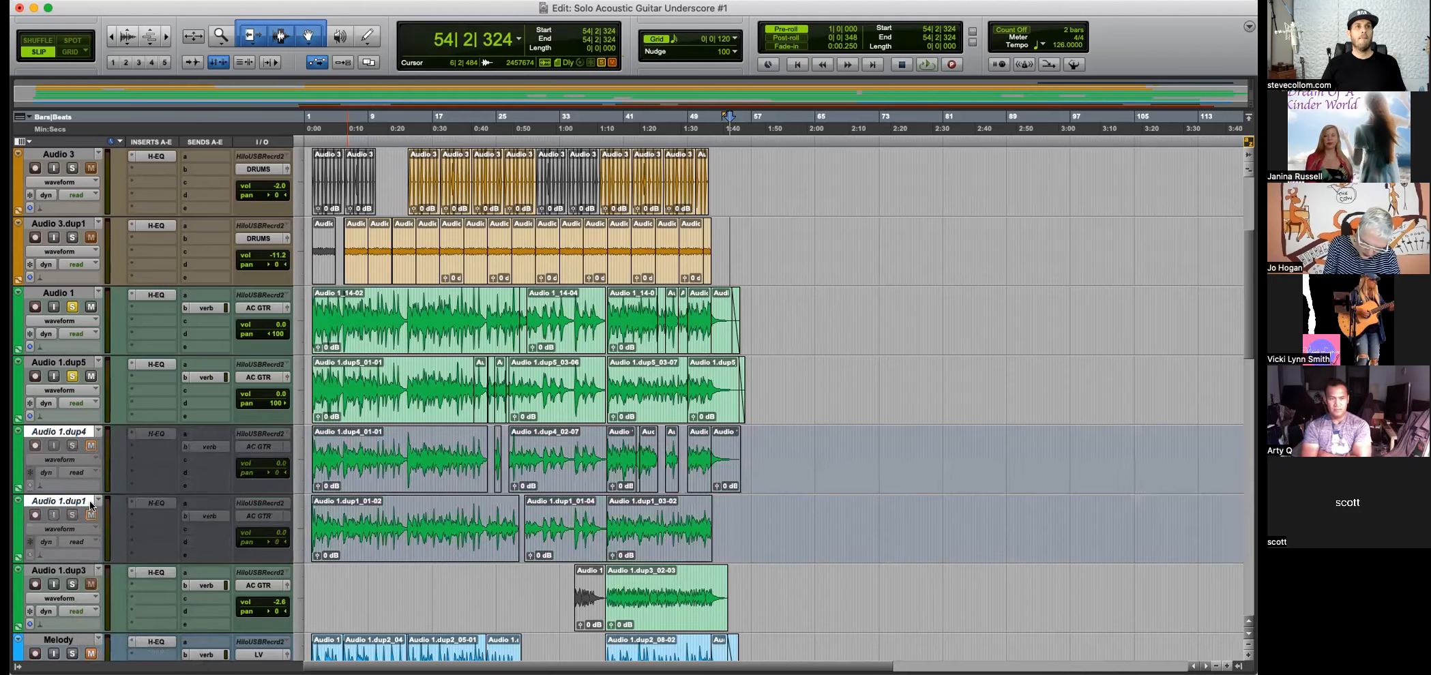
right_click(75, 431)
click(93, 438)
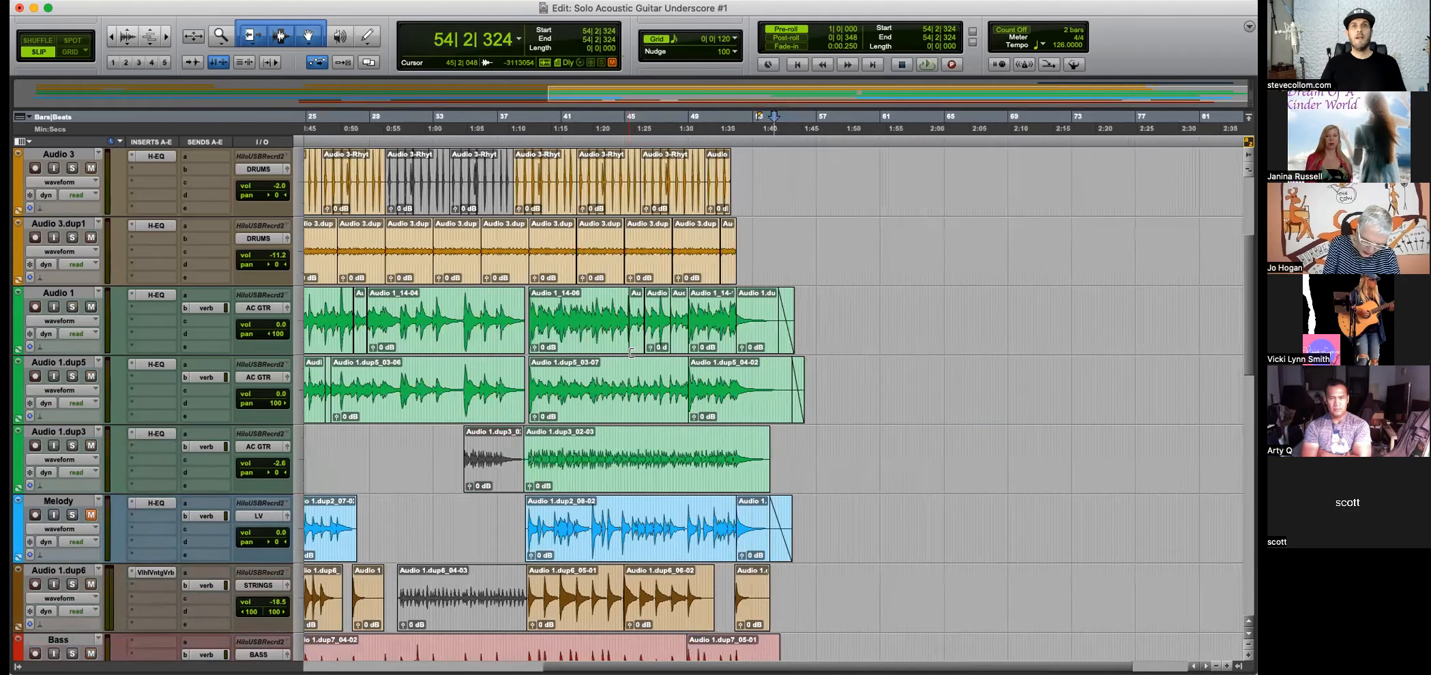
Delete the stretch of Audio 1.dup3 audio between the muted clip and the guitar entrance at bar 39.
scroll(679, 349, down, 3)
key(t)
key(t)
key(t)
key(t)
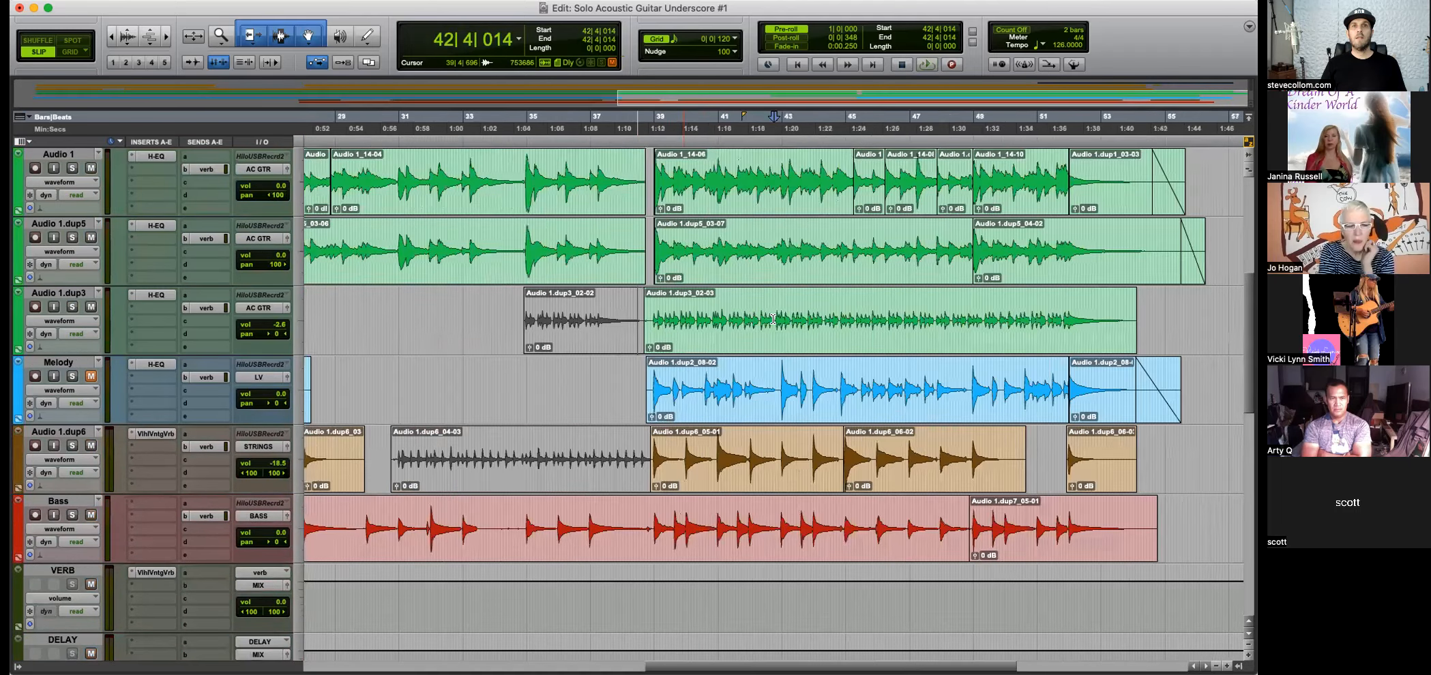
key(r)
click(539, 308)
key(t)
drag(761, 320, 695, 319)
key(Delete)
Trim the start of the Audio 1.dup3_02-03 clip to just before bar 39 and add a short fade-in.
click(799, 316)
key(t)
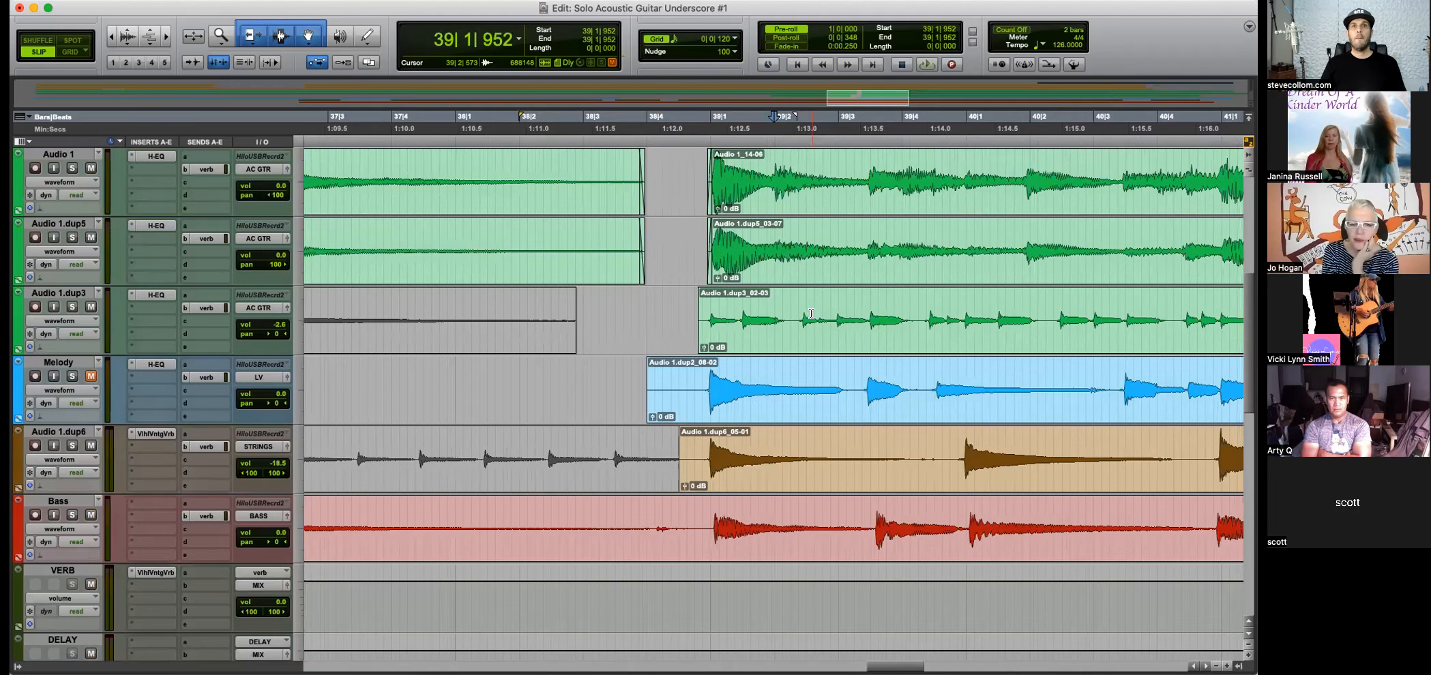
drag(686, 321, 717, 305)
key(r)
key(r)
key(r)
key(r)
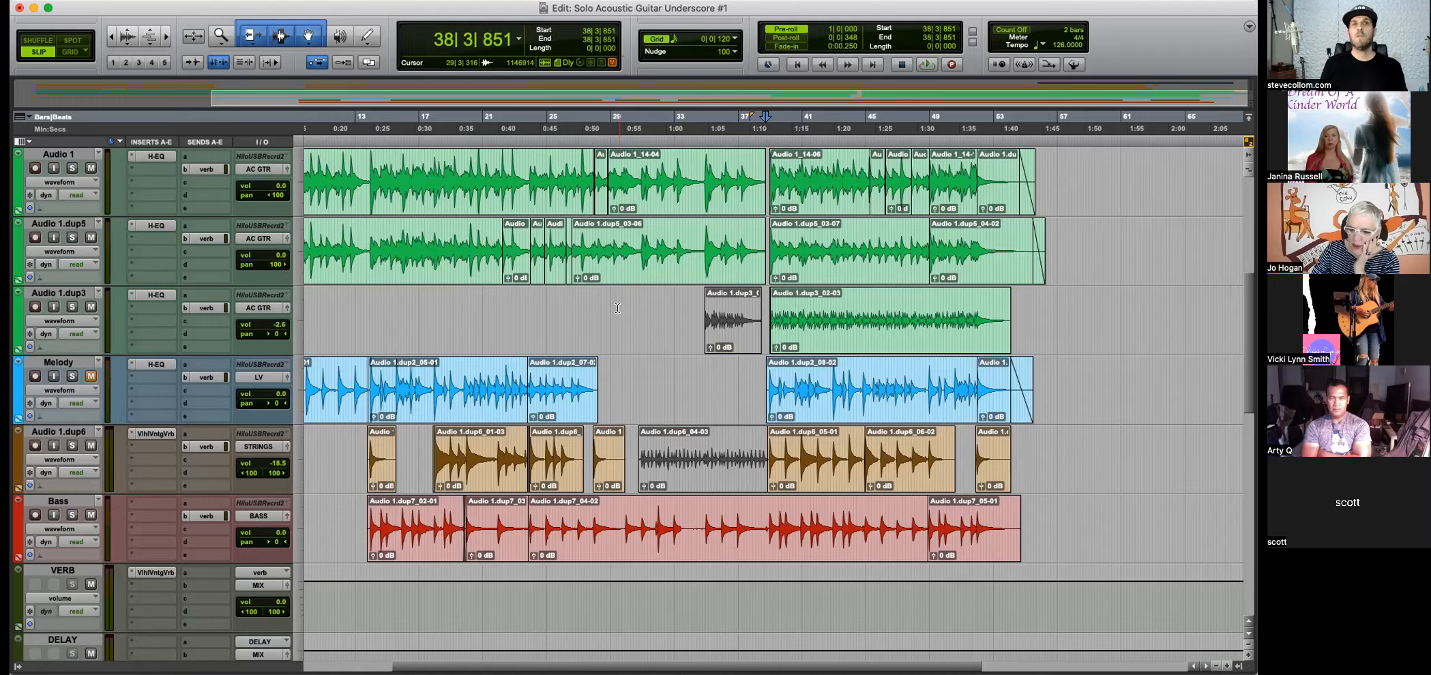
key(t)
key(t)
key(t)
key(t)
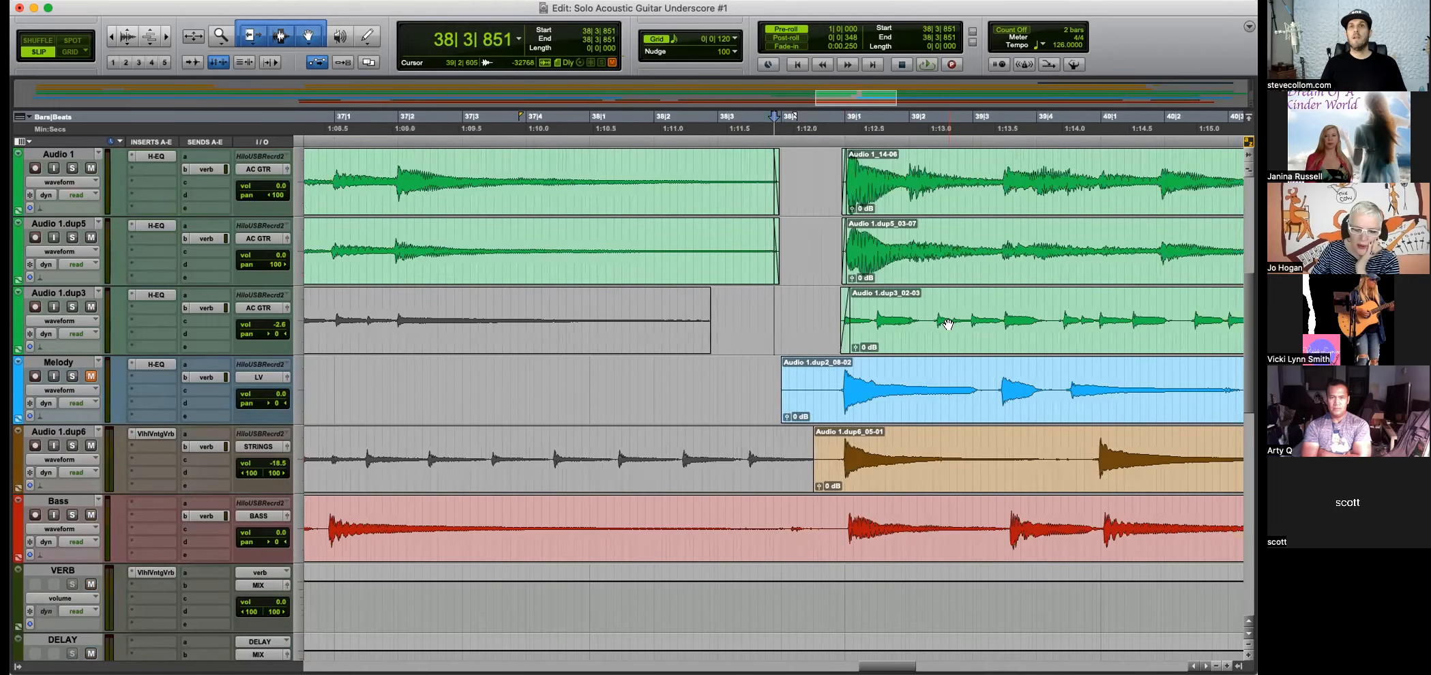
key(t)
Solo the Audio 1.dup3 track and play it back around 41|2|957.
key(r)
key(r)
key(r)
key(r)
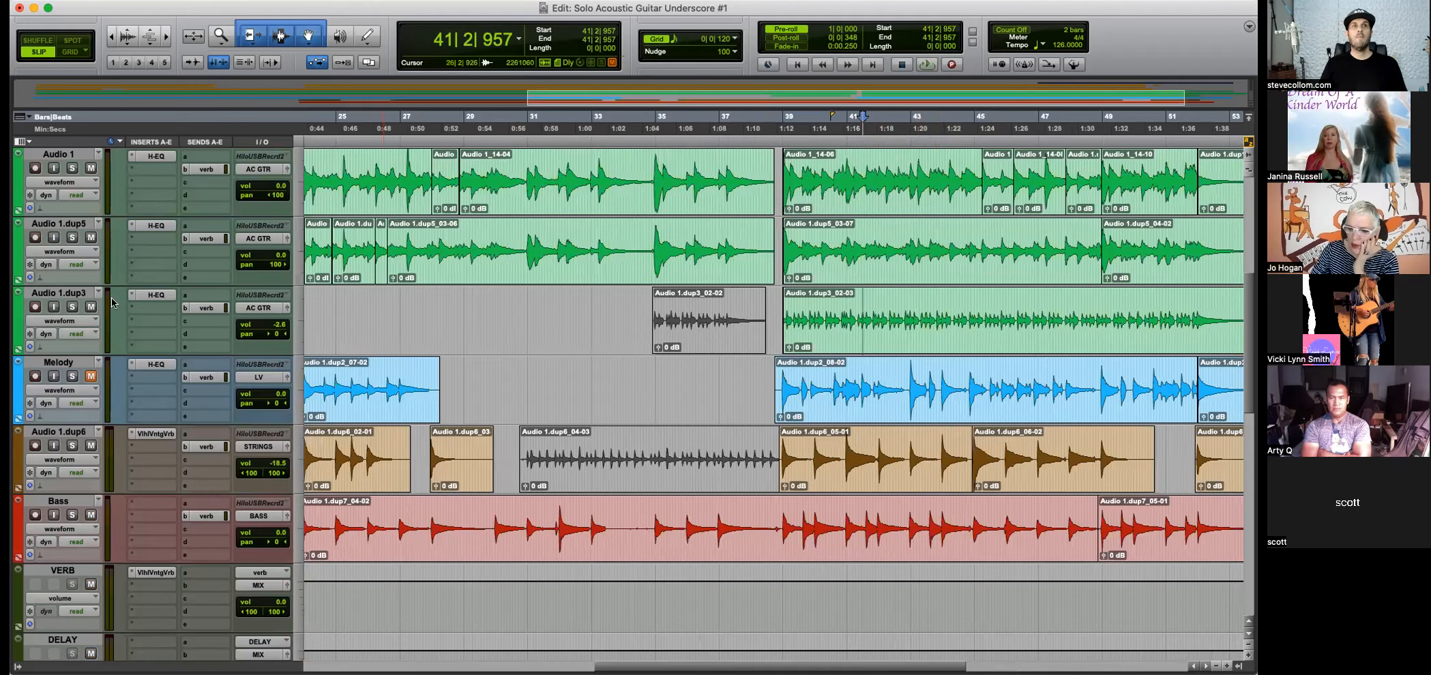
click(72, 306)
key(space)
key(t)
key(t)
key(t)
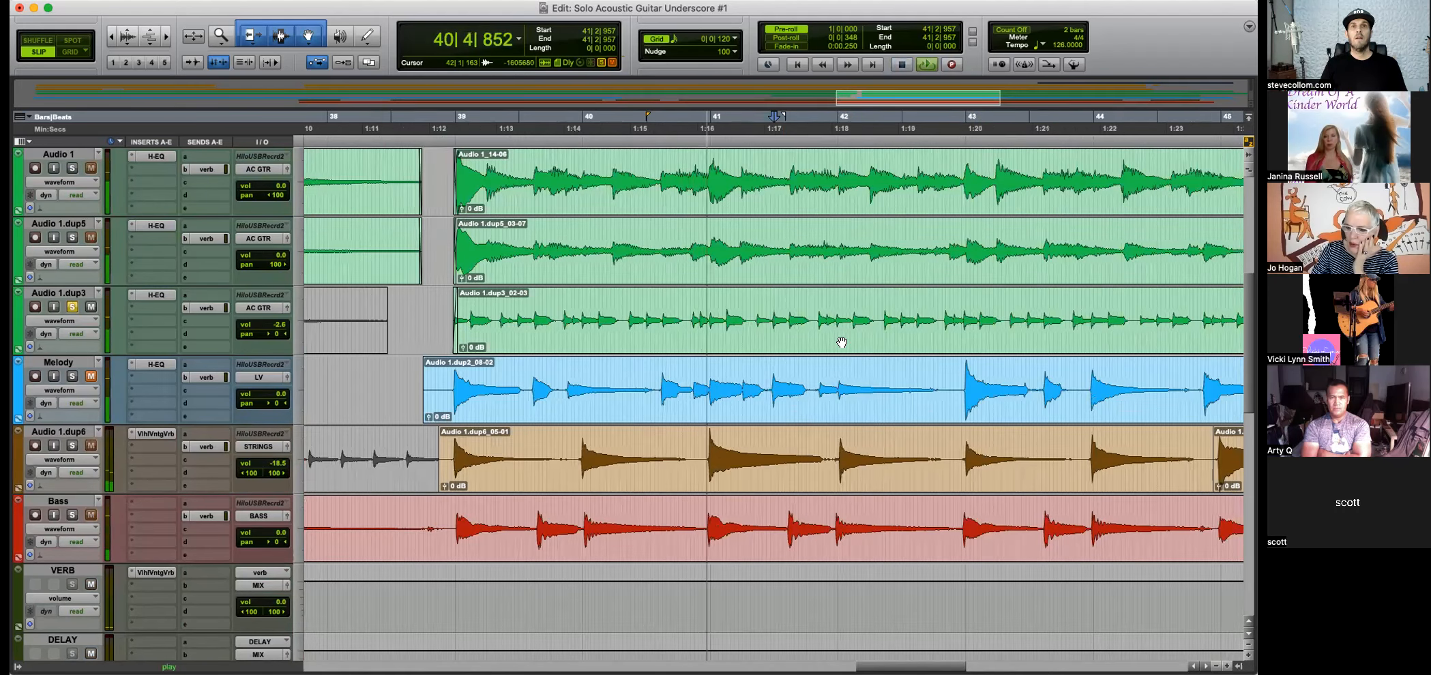
key(t)
Split the Audio 1.dup3_02-03 clip at 51|4|917, just before the final chord.
key(r)
key(r)
key(r)
key(r)
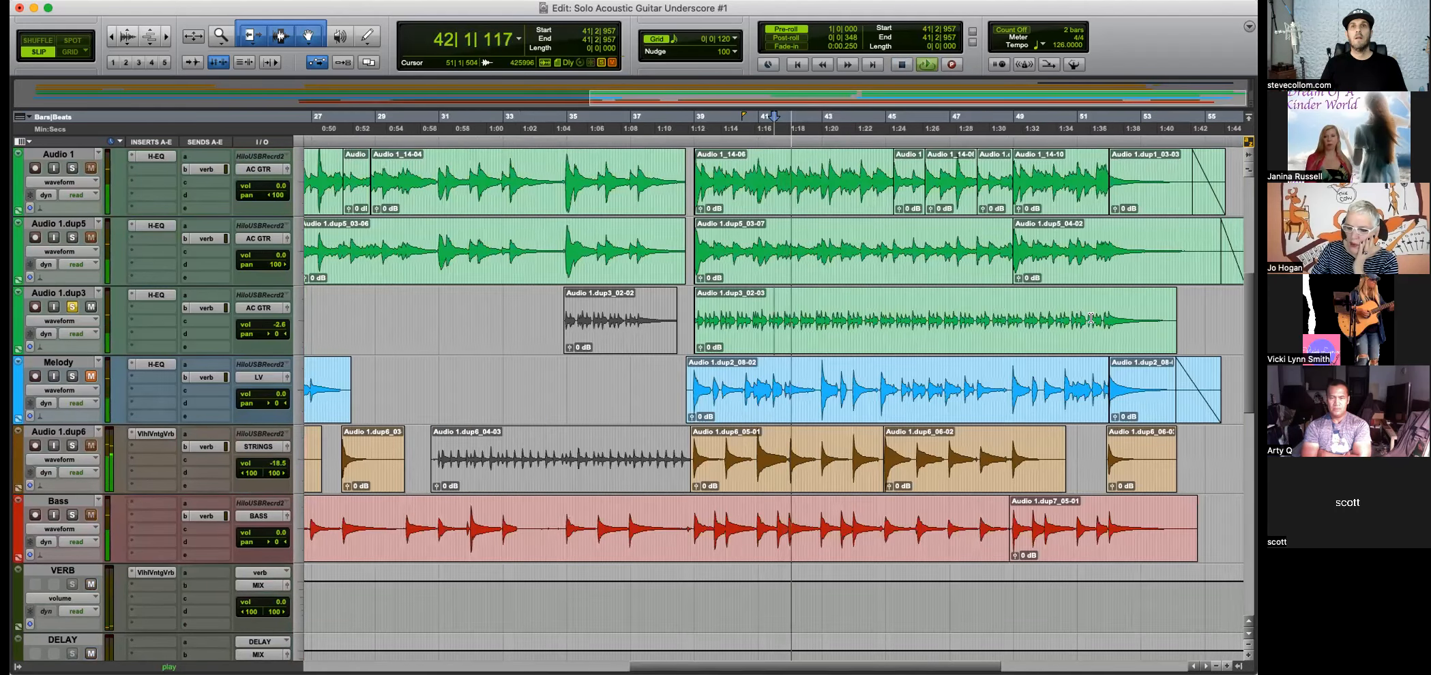
click(1112, 316)
key(t)
key(t)
key(t)
key(t)
key(t)
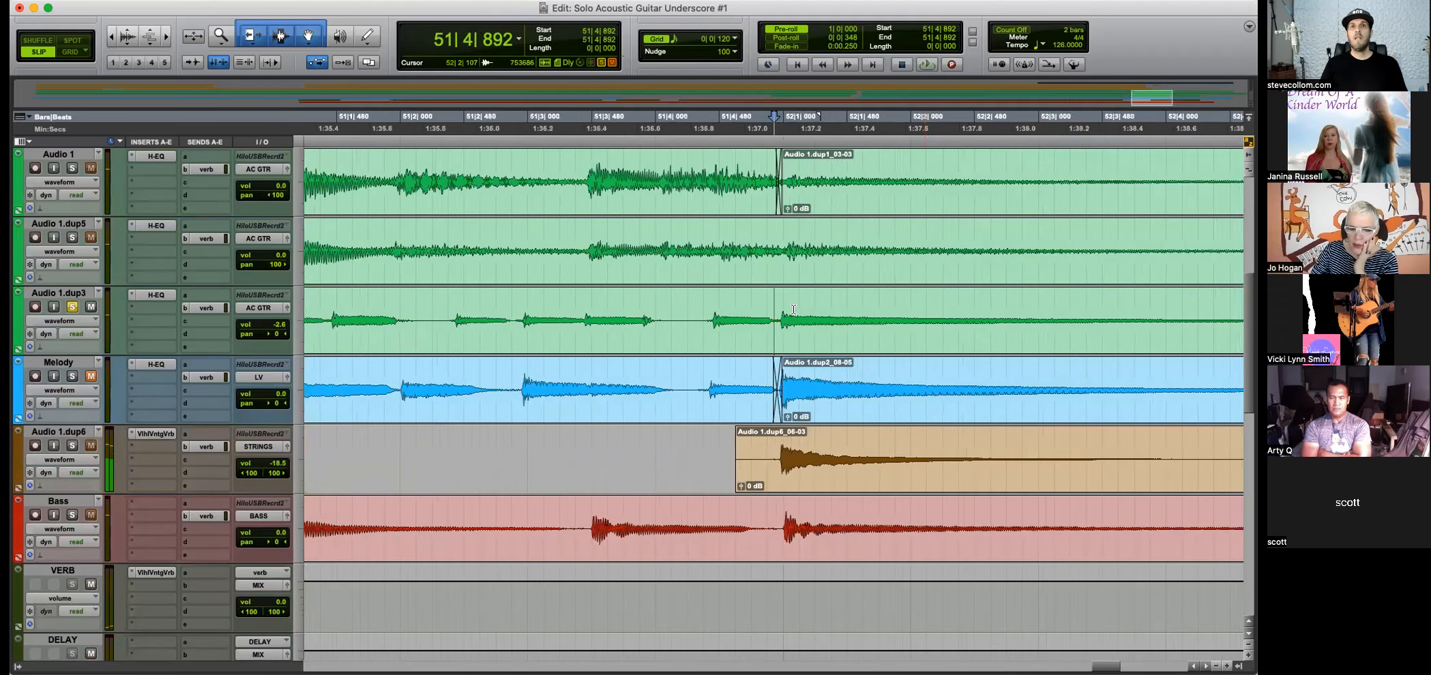
key(r)
key(r)
key(r)
key(r)
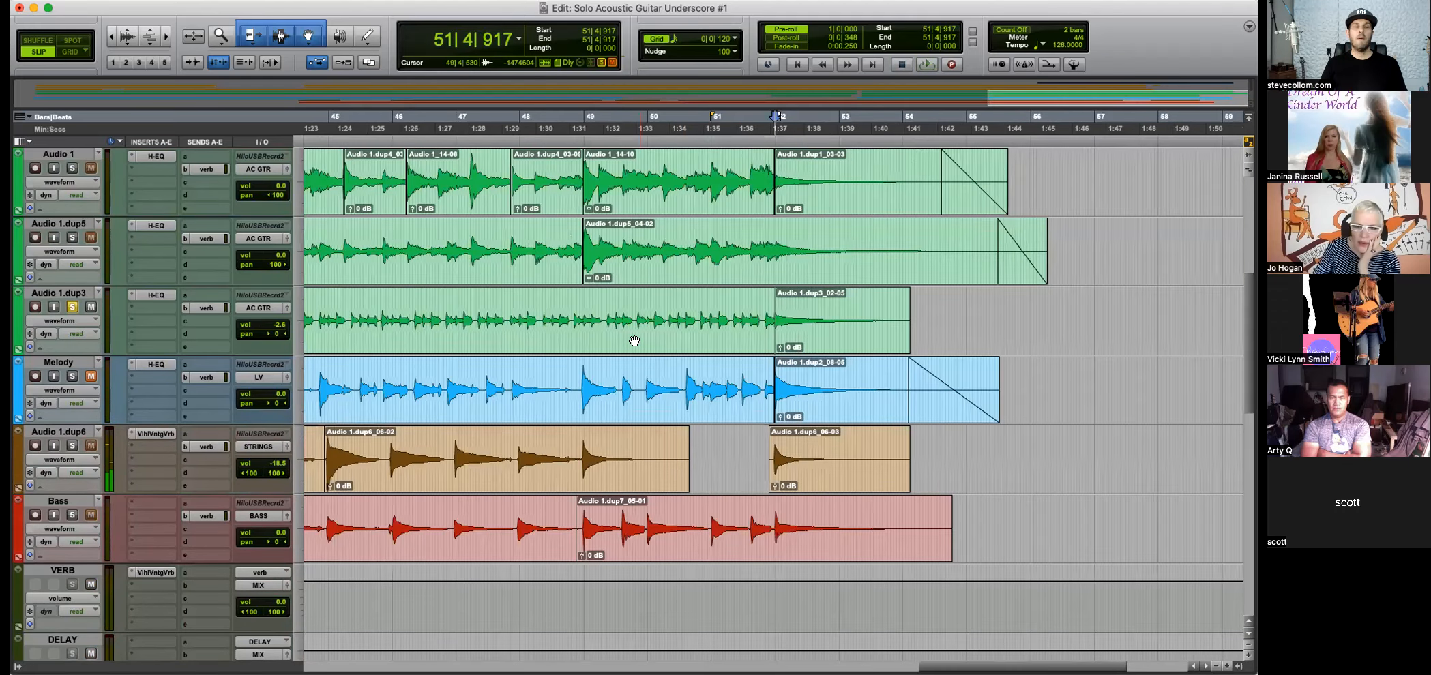
key(r)
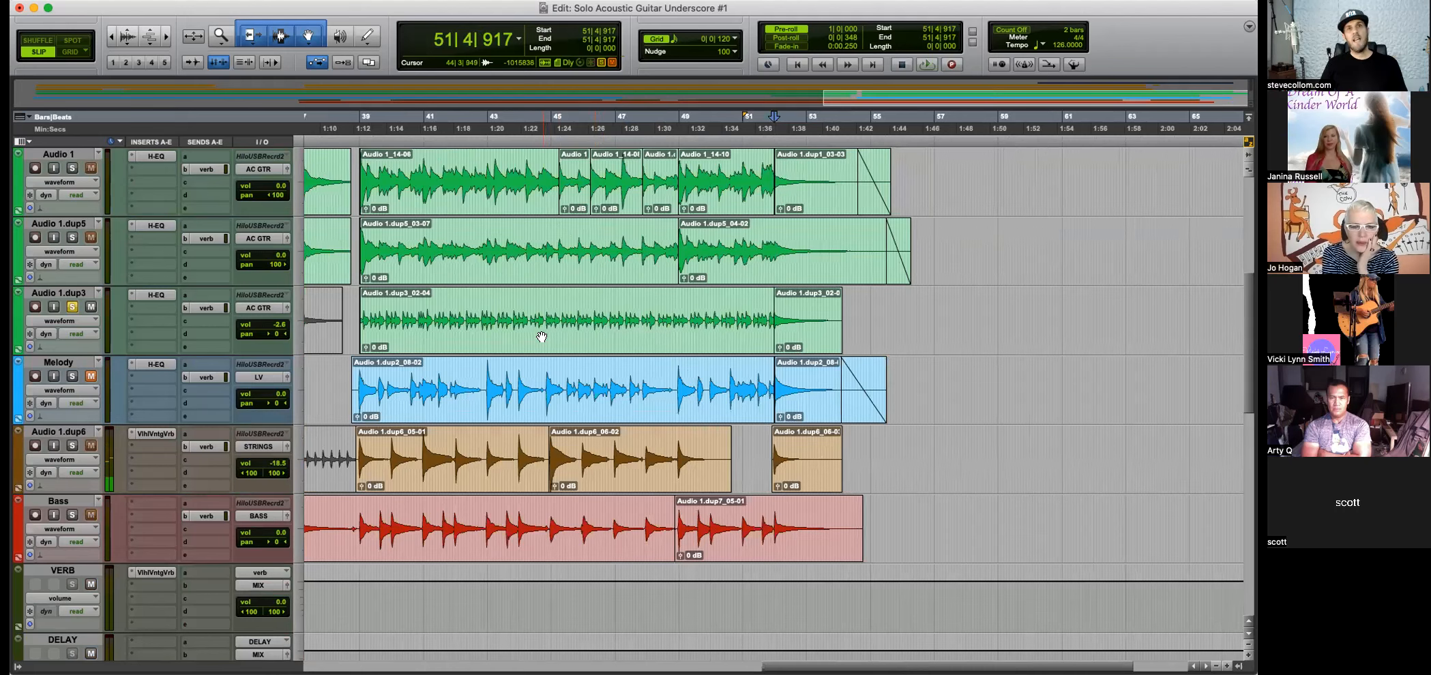
Select the Audio 1.dup3 clip spanning 38|4|891 to 51|4|917 and turn off the track's solo.
click(375, 323)
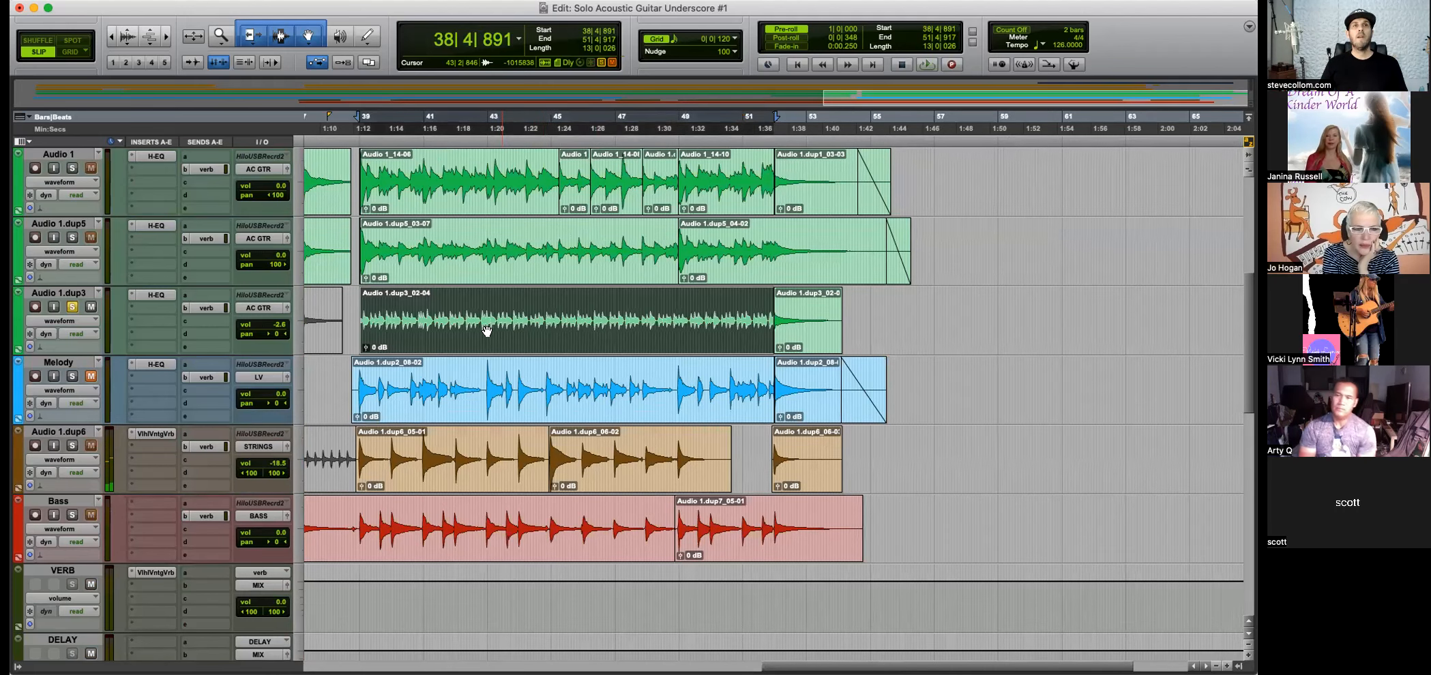
click(71, 306)
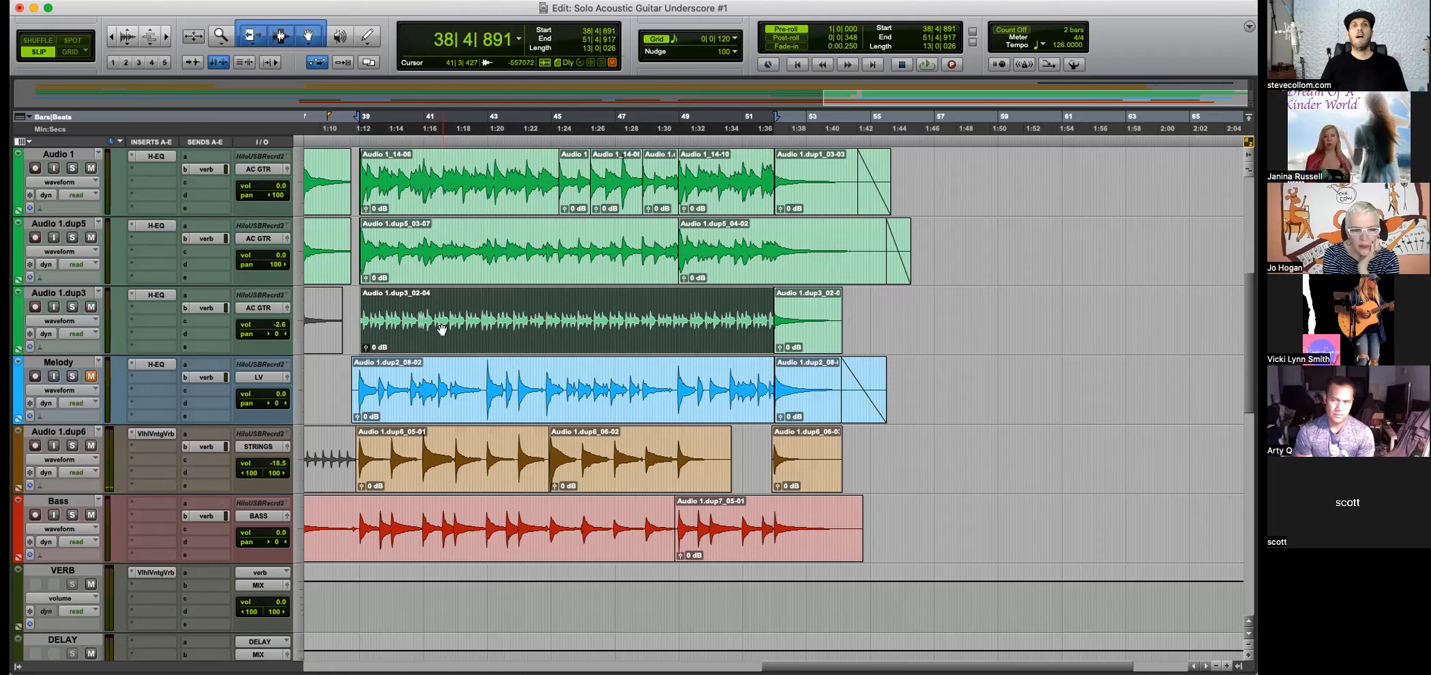
key(r)
key(r)
scroll(498, 288, up, 2)
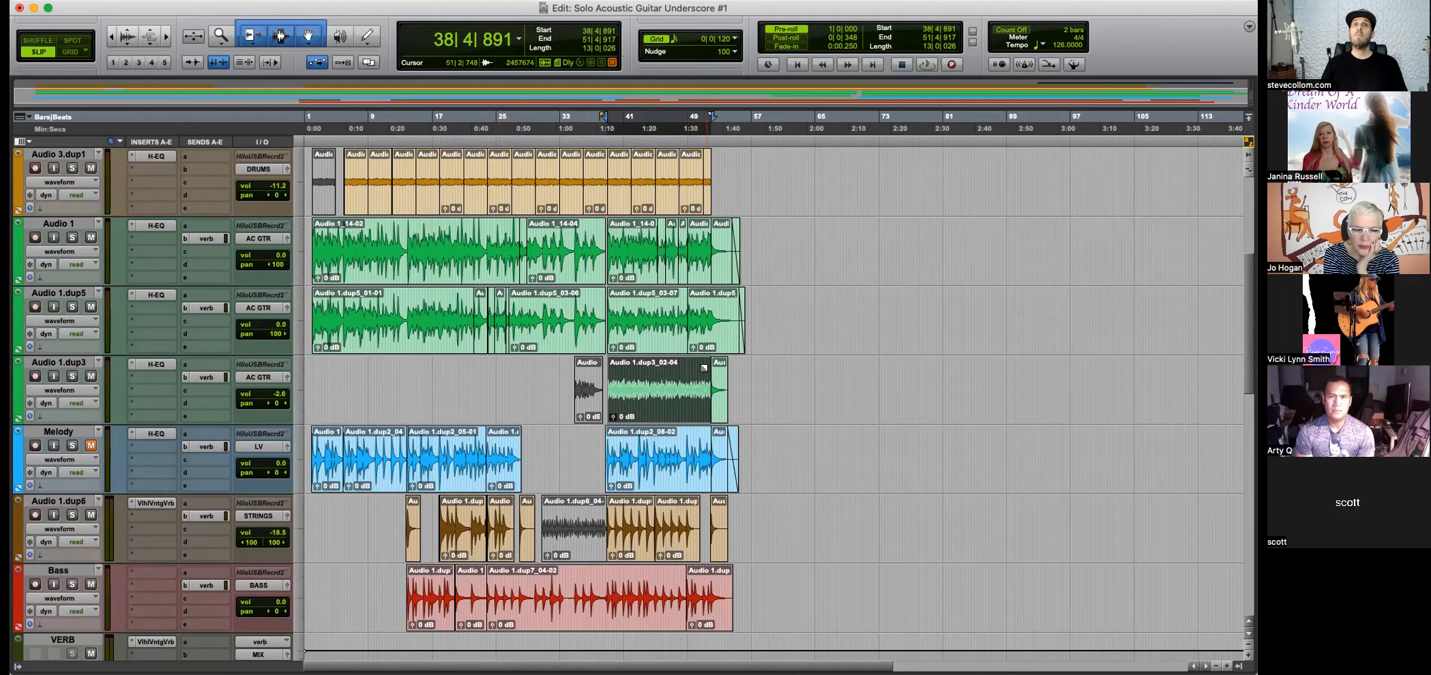
key(t)
key(t)
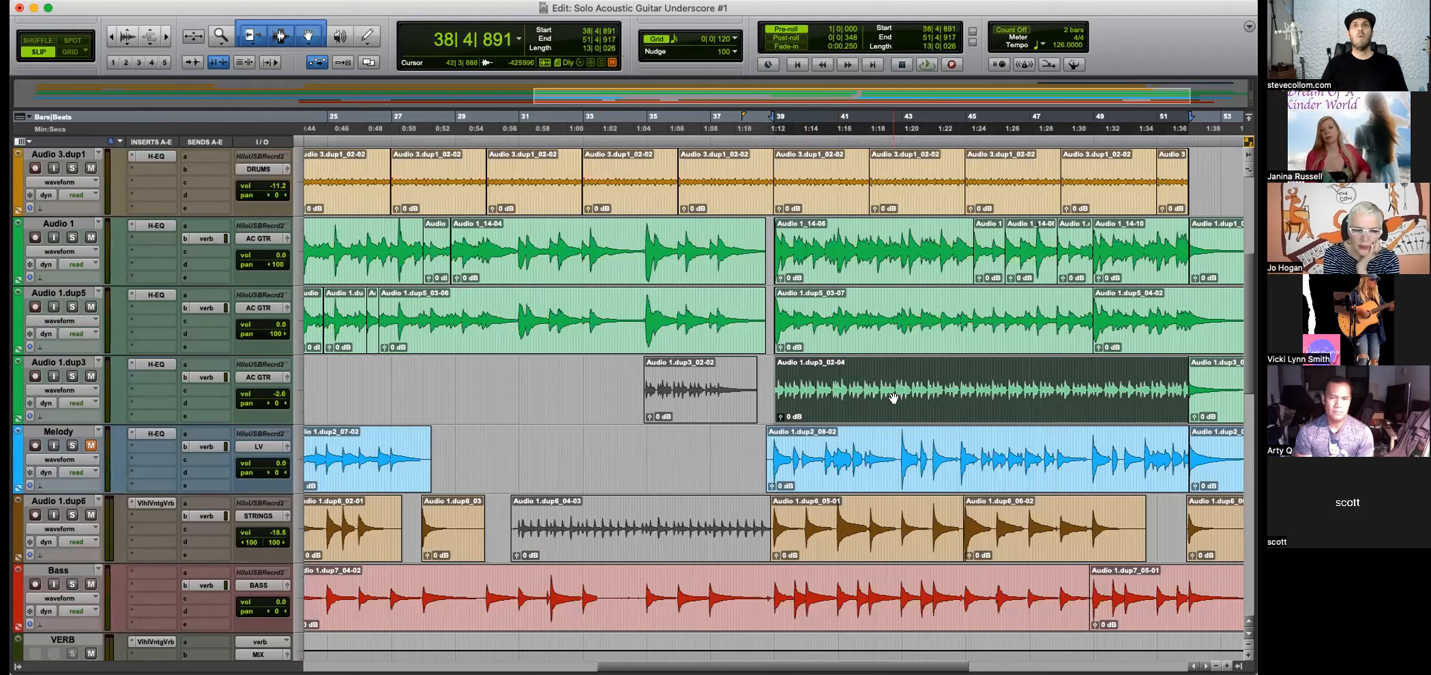
Enable Rhythmic Elastic Audio on the Audio 1.dup3 track and switch its track view to analysis.
click(66, 391)
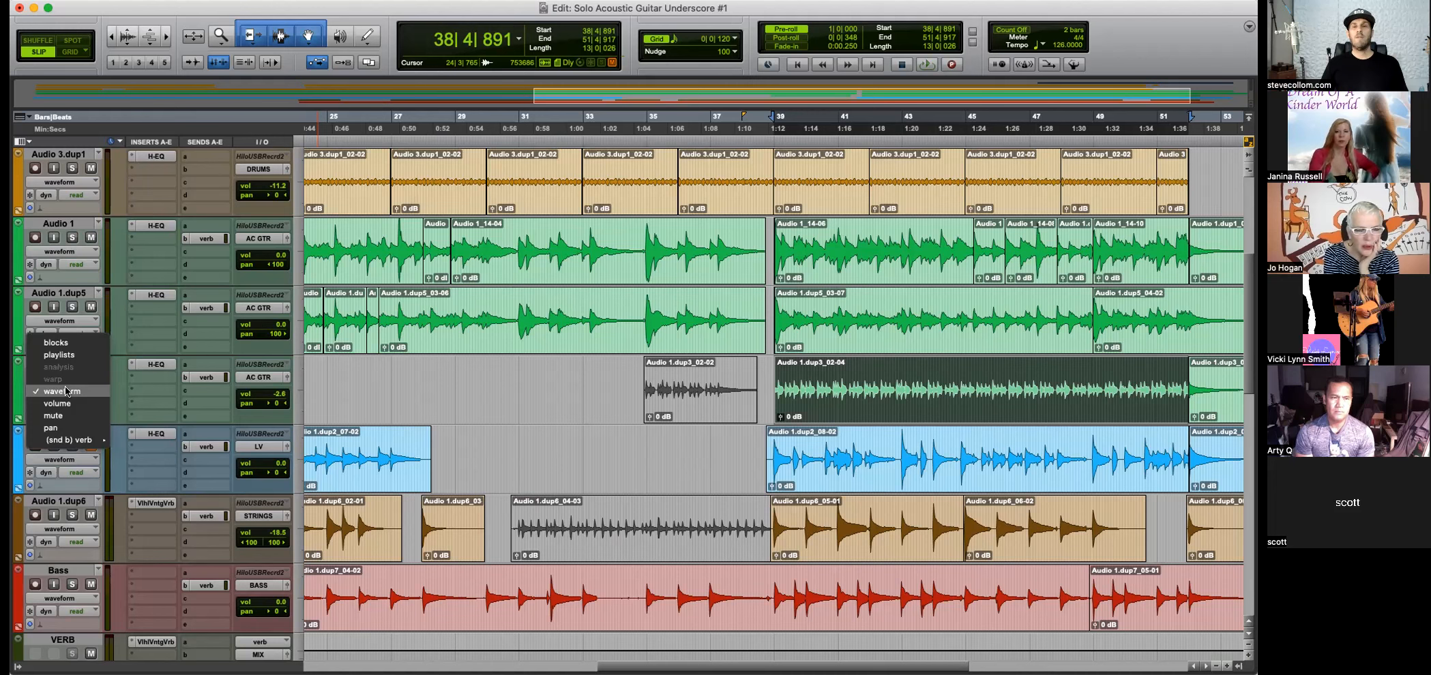
click(66, 391)
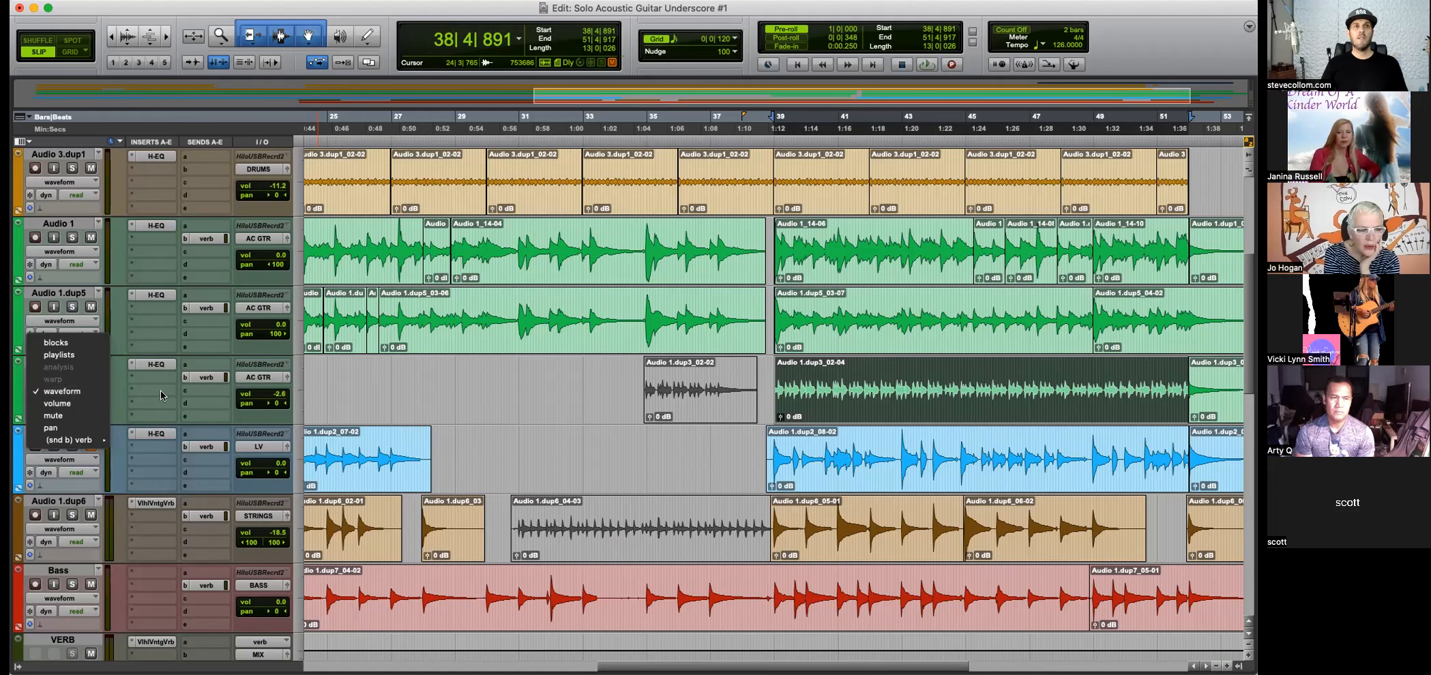
click(31, 416)
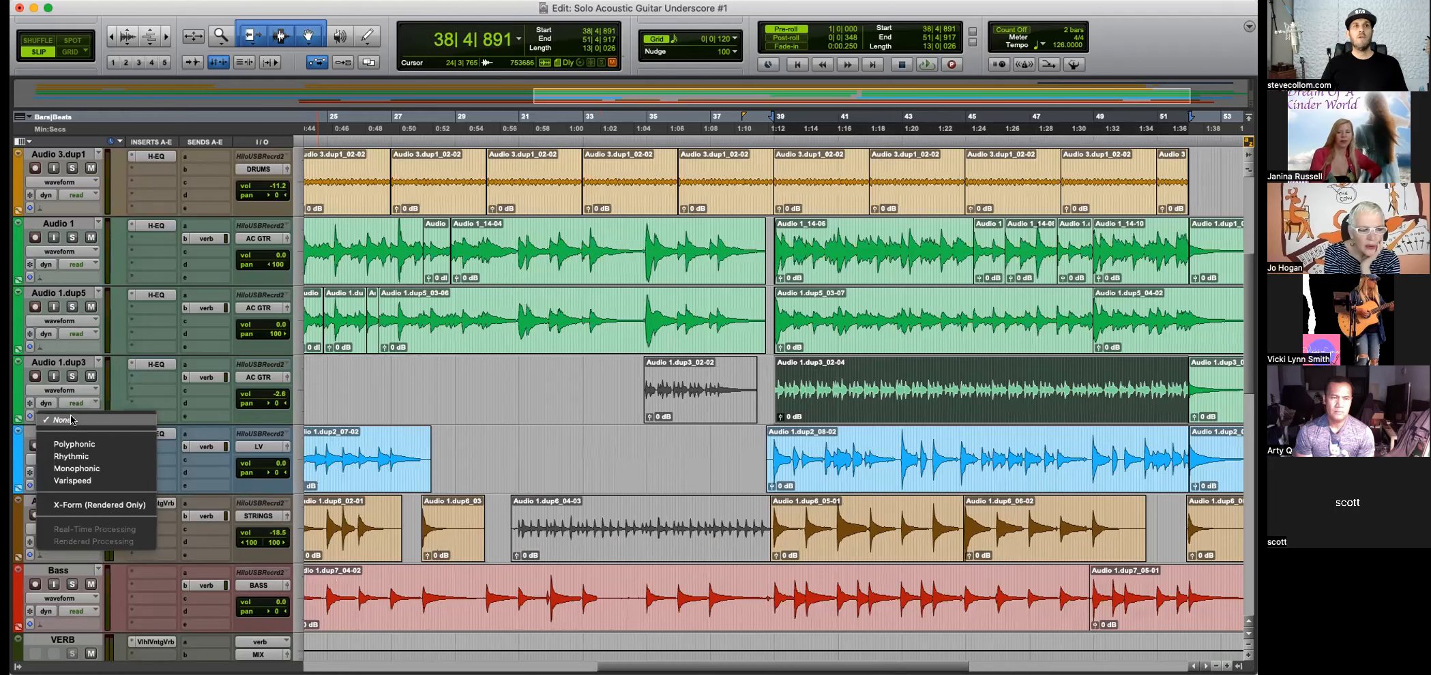
click(71, 456)
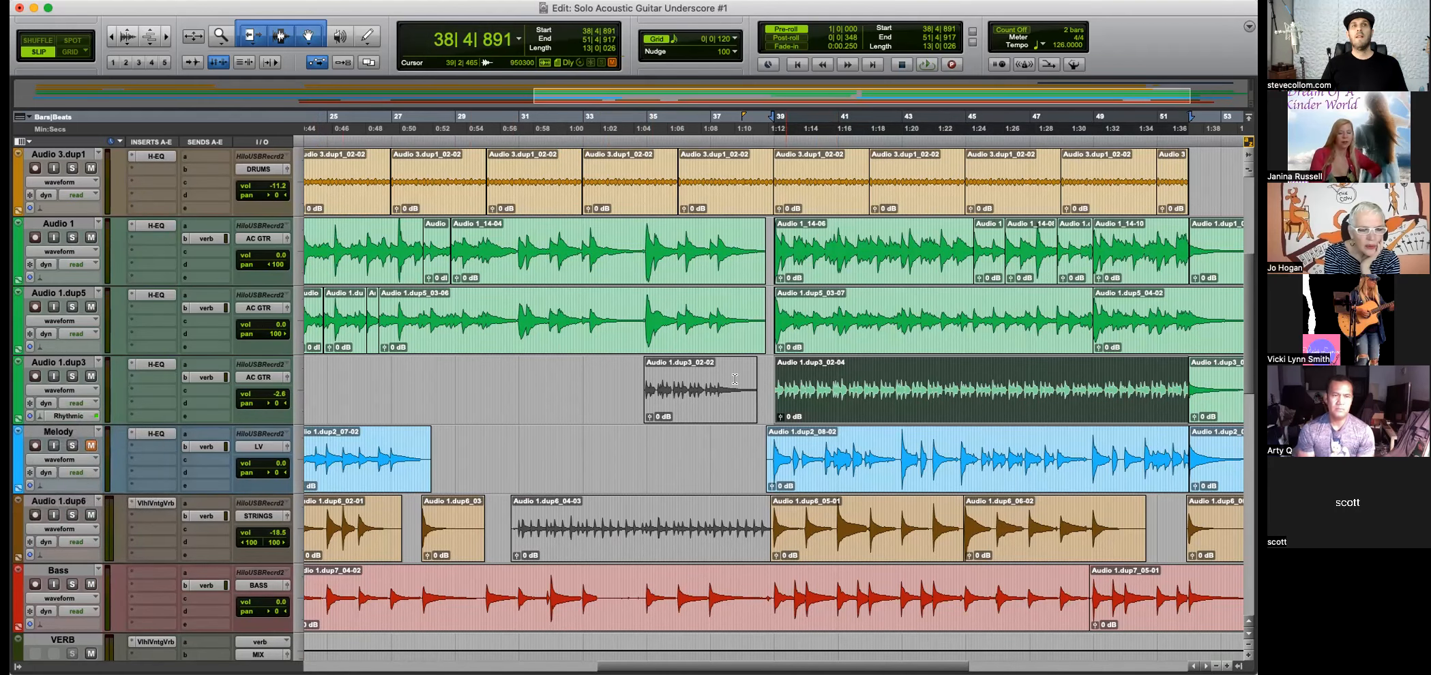
click(60, 390)
click(60, 372)
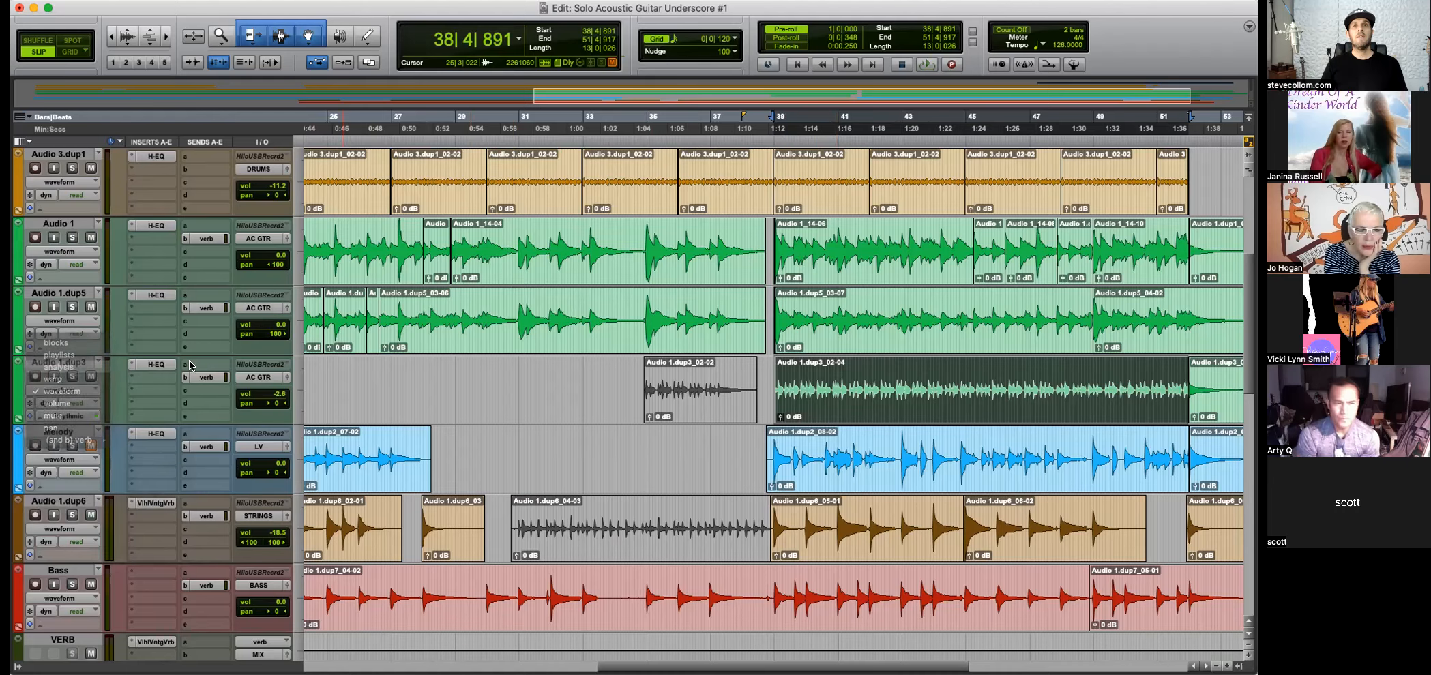
Examine the detected transients in the selected Audio 1.dup3 clip from bar 39 to the final chord at bar 52.
key(super+bracketright)
key(super+bracketright)
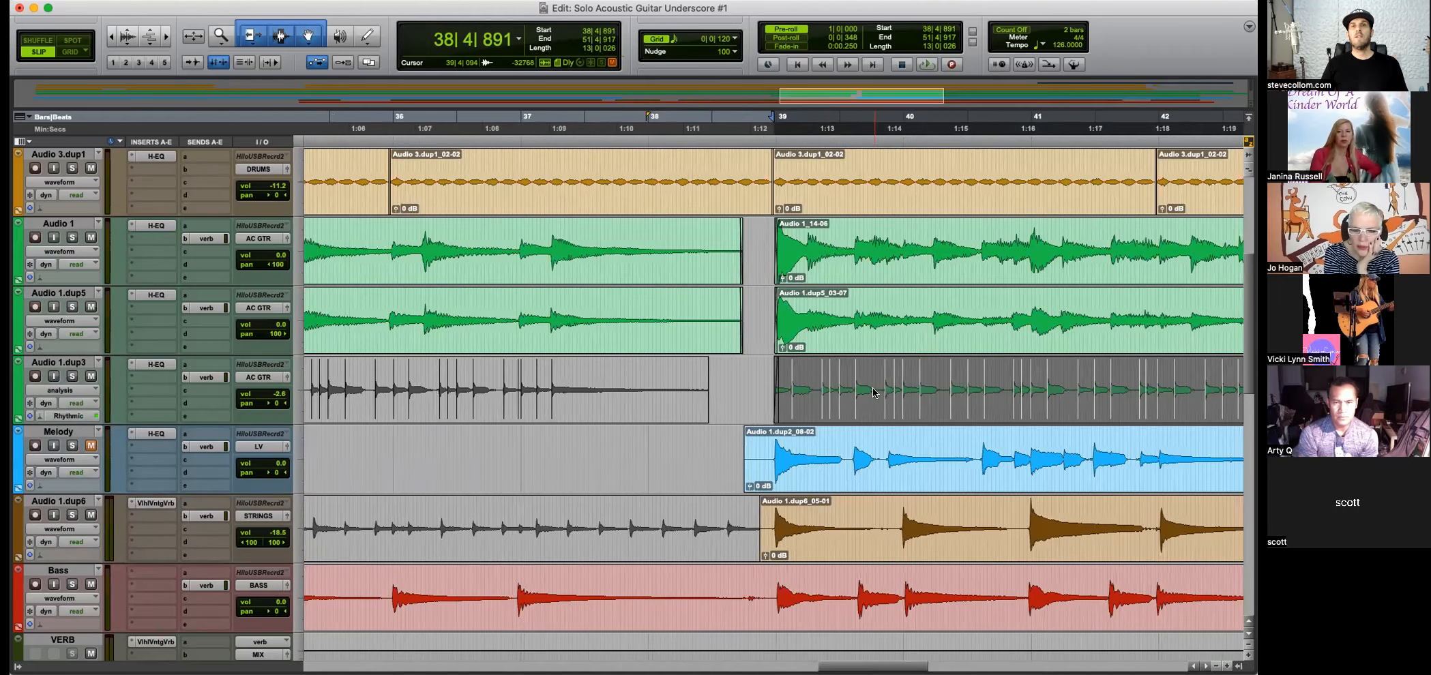
scroll(873, 390, right, 5)
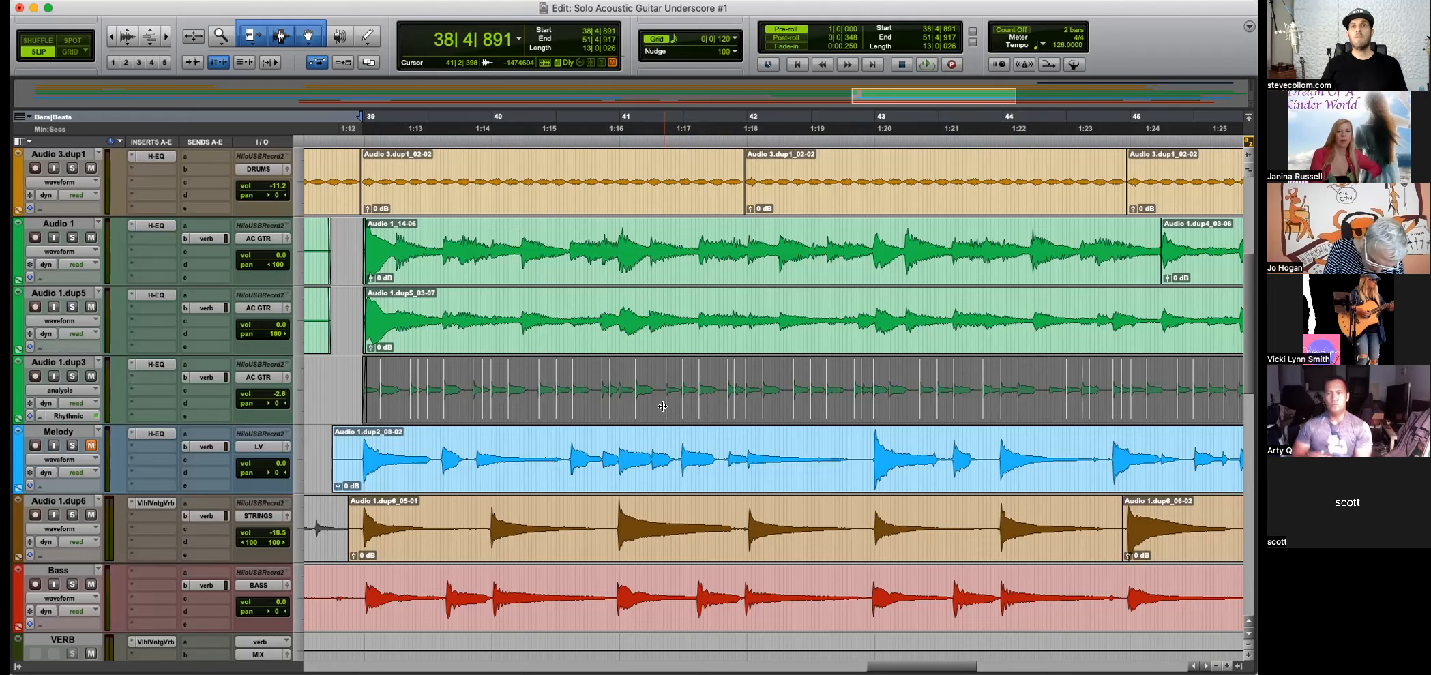
key(super+bracketright)
key(super+bracketright)
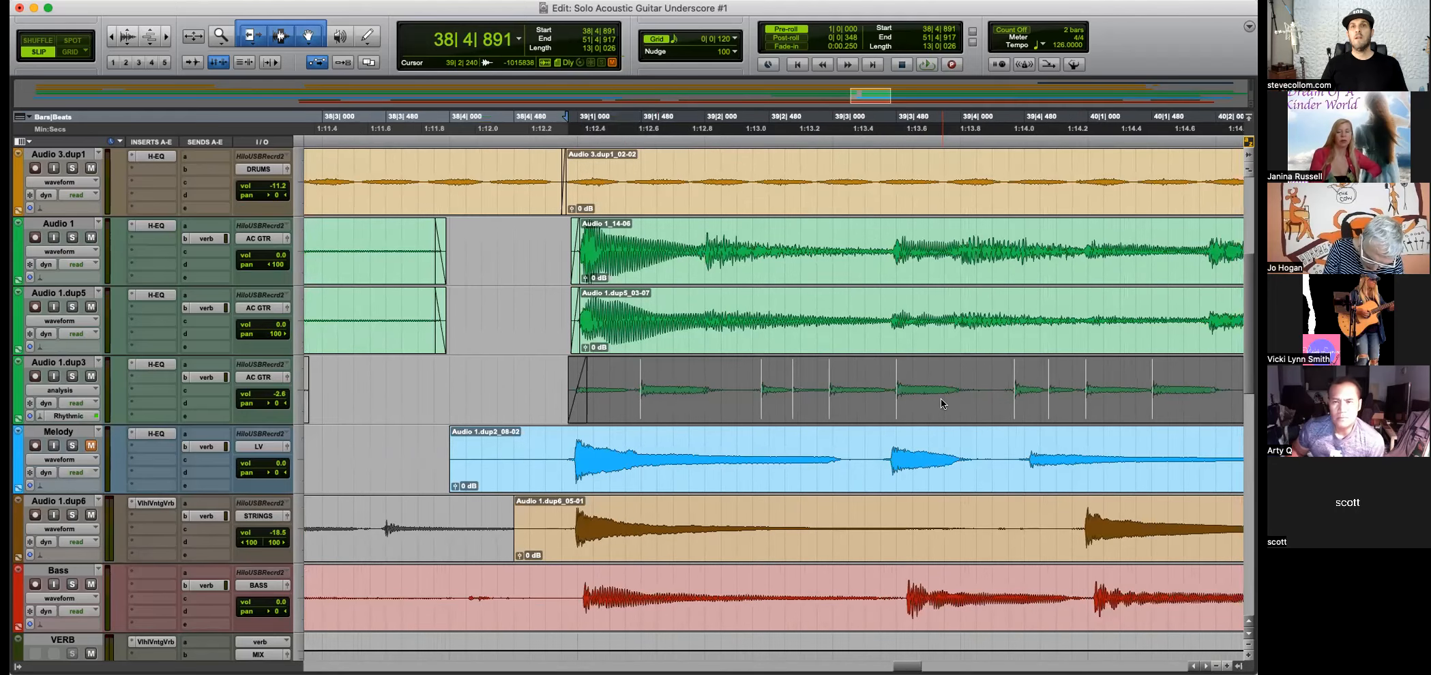
key(super+bracketright)
key(super+bracketleft)
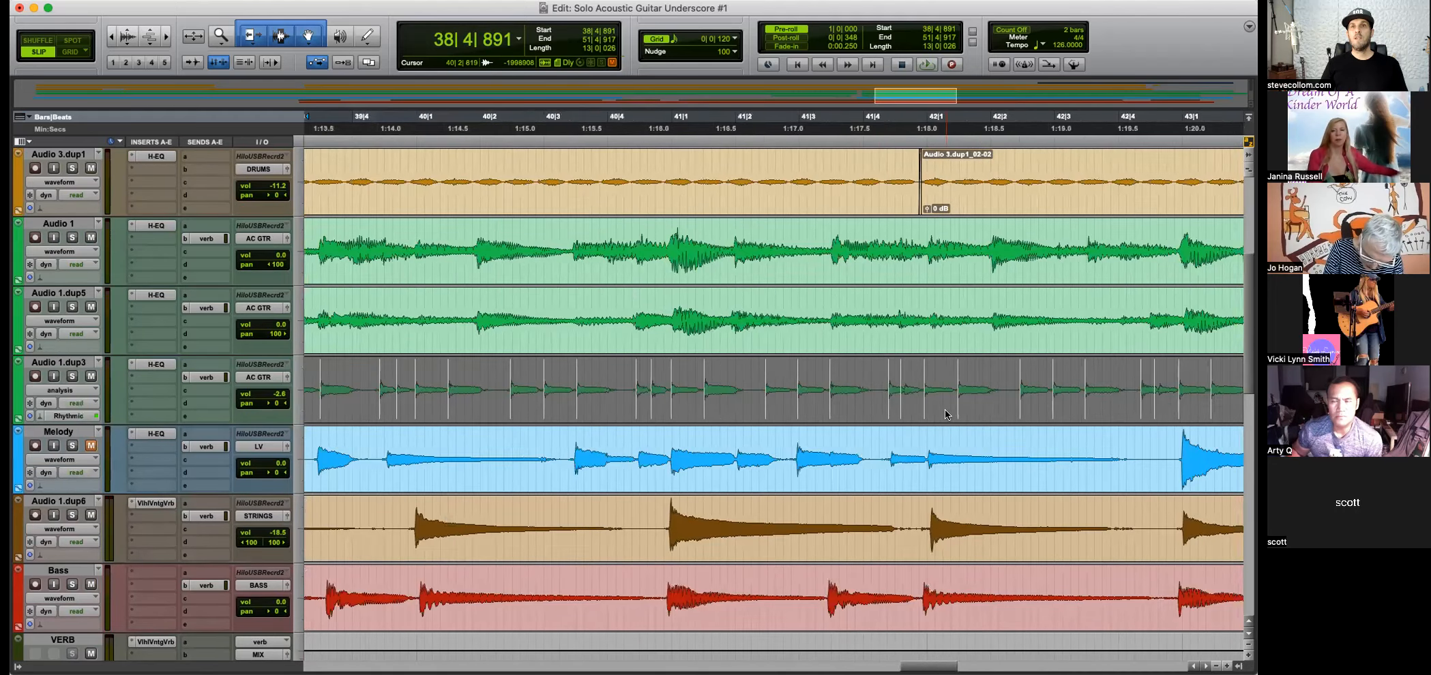
scroll(945, 414, right, 10)
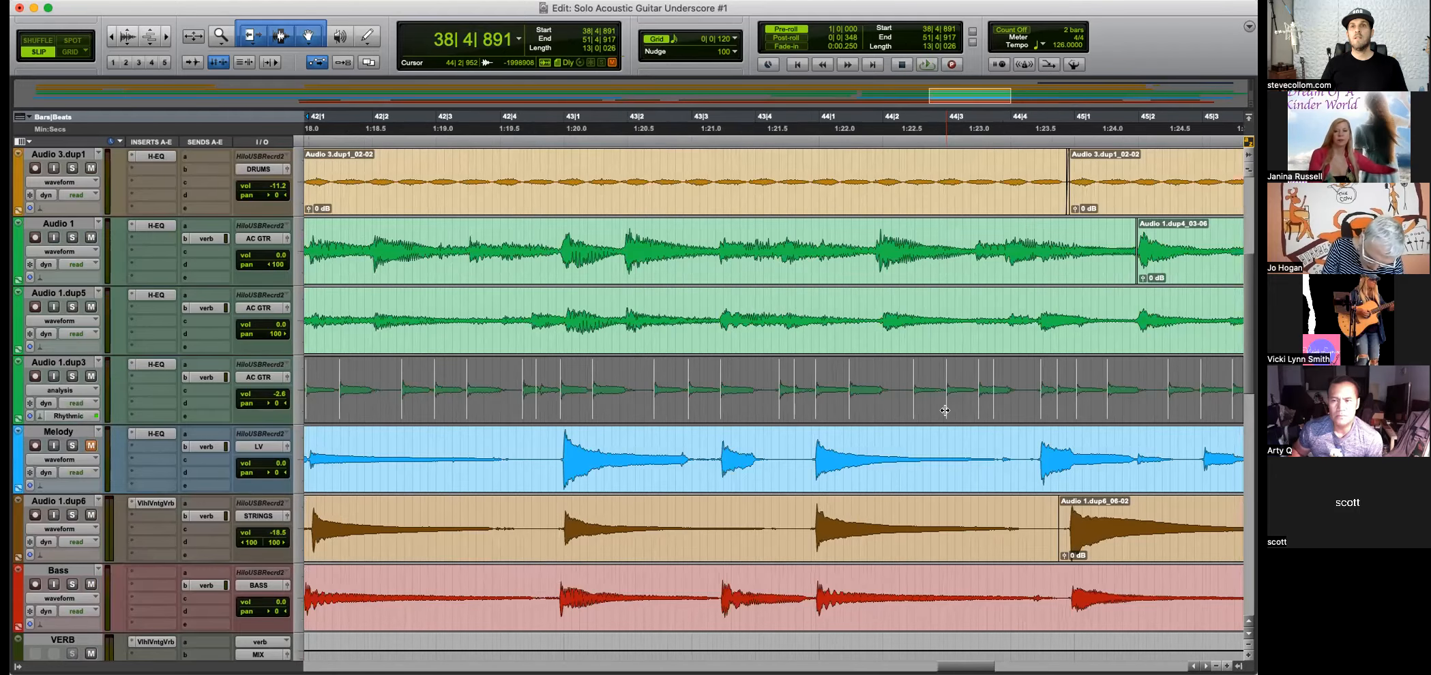
scroll(944, 410, right, 2)
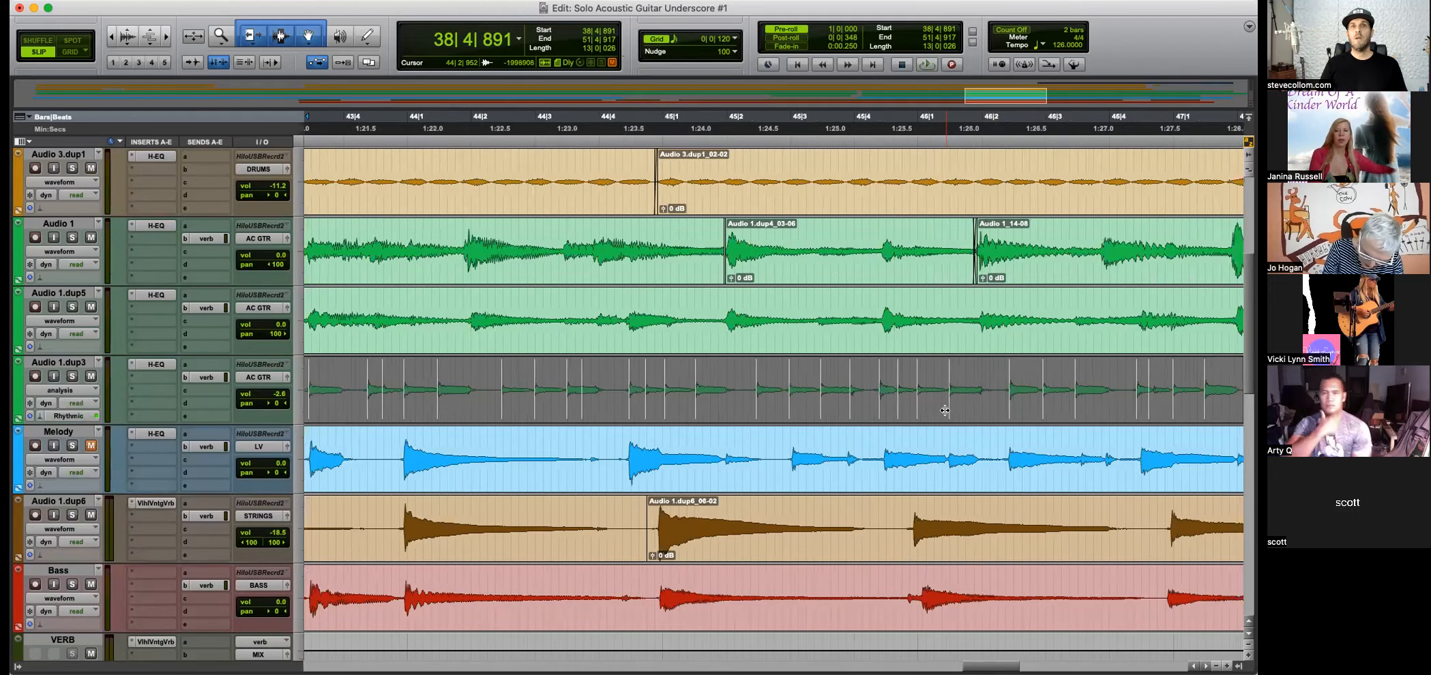
scroll(945, 410, right, 3)
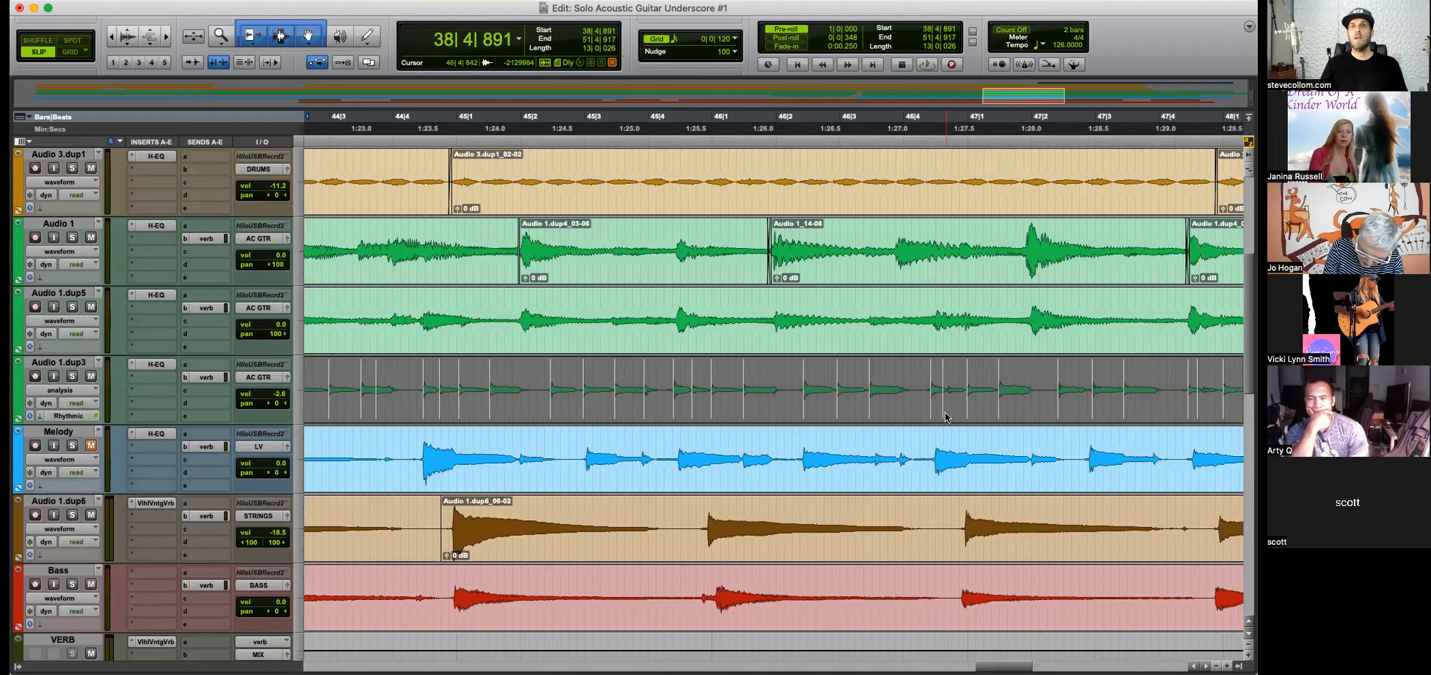
scroll(941, 399, up, 1)
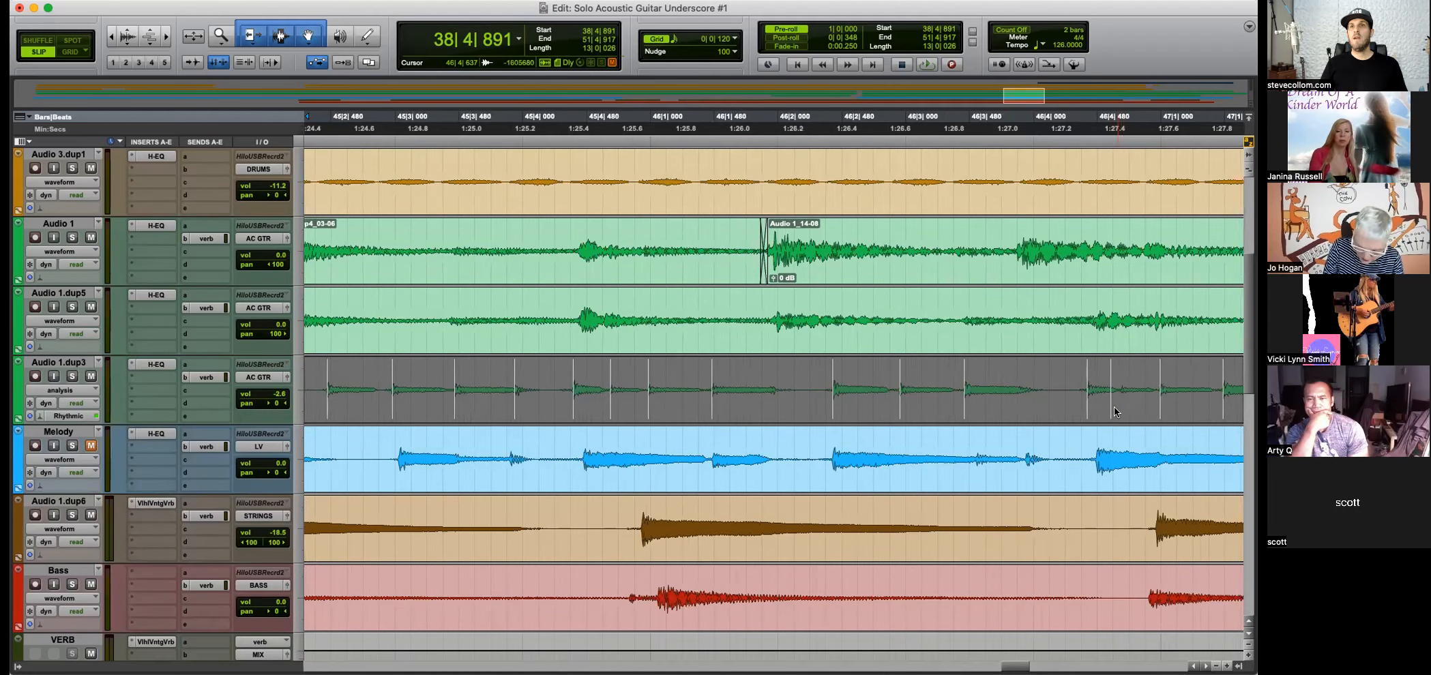
scroll(1108, 412, right, 5)
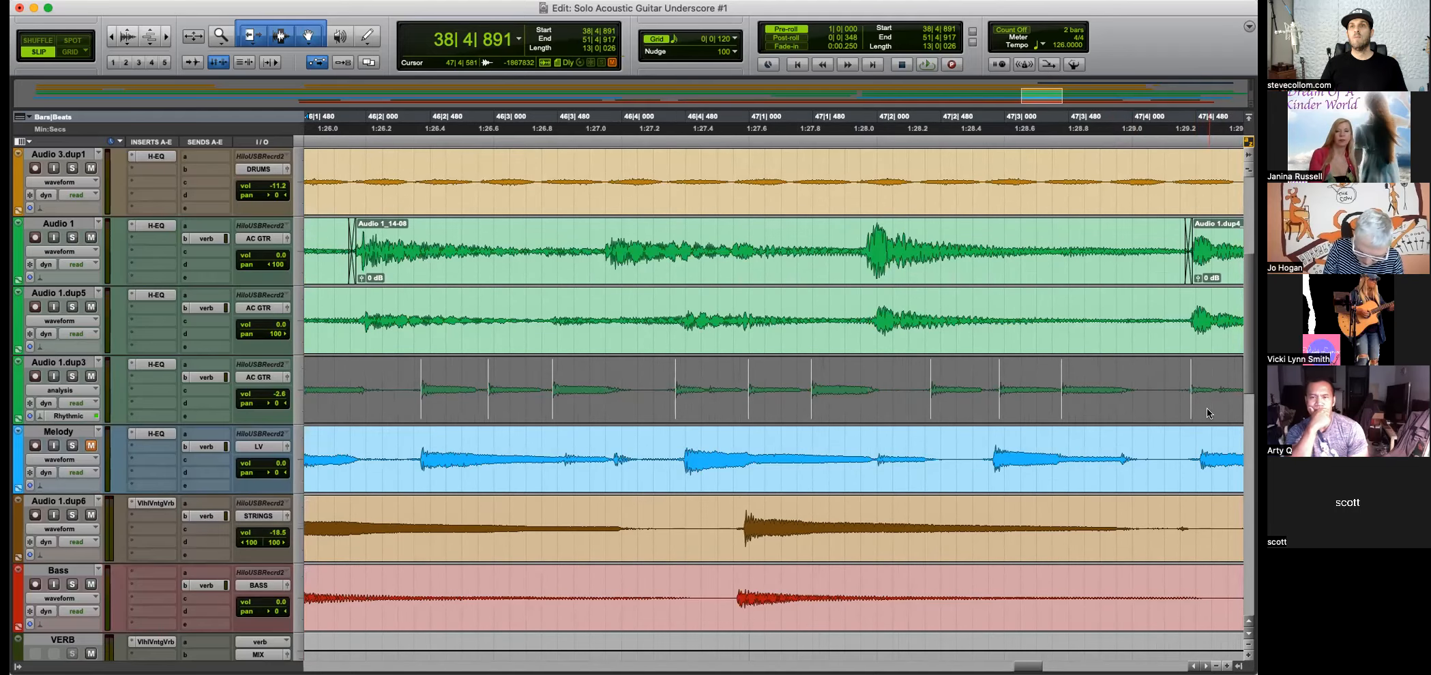
key(r)
key(r)
key(t)
scroll(1075, 402, right, 6)
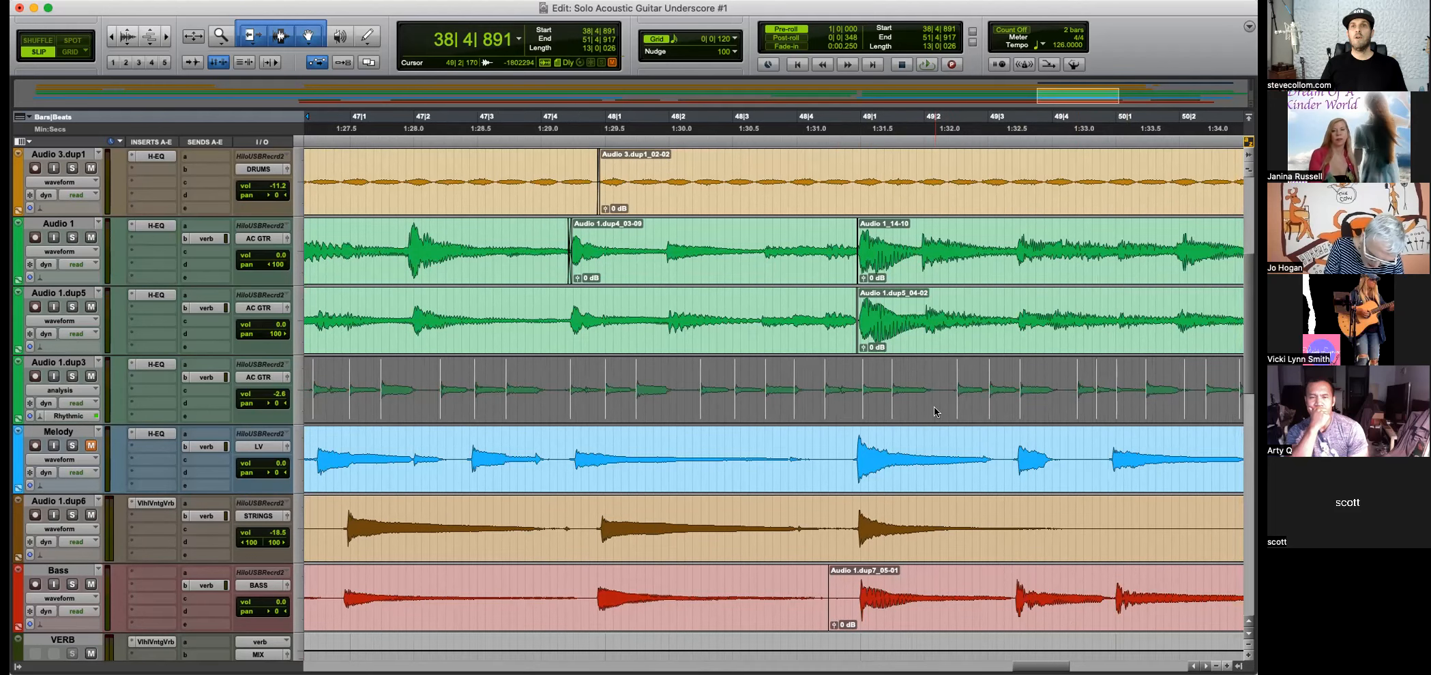
scroll(934, 411, right, 3)
scroll(931, 409, right, 3)
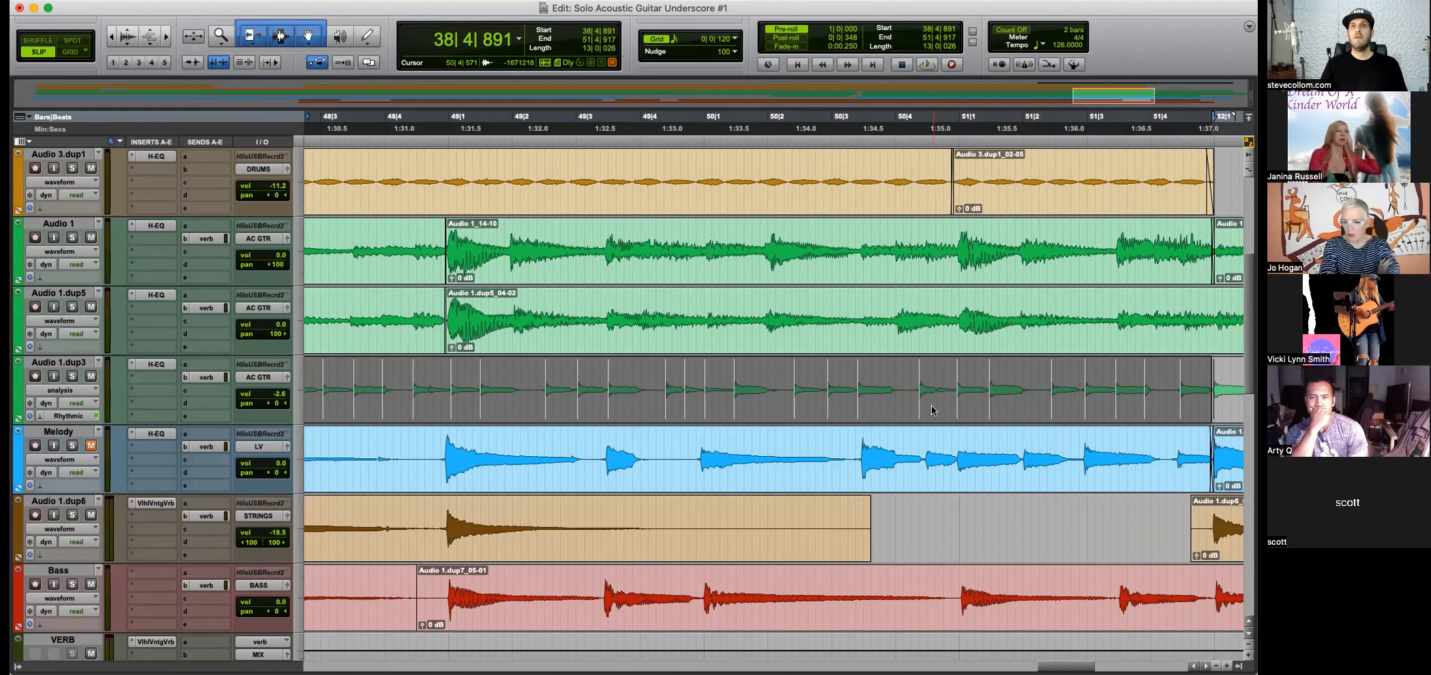
key(r)
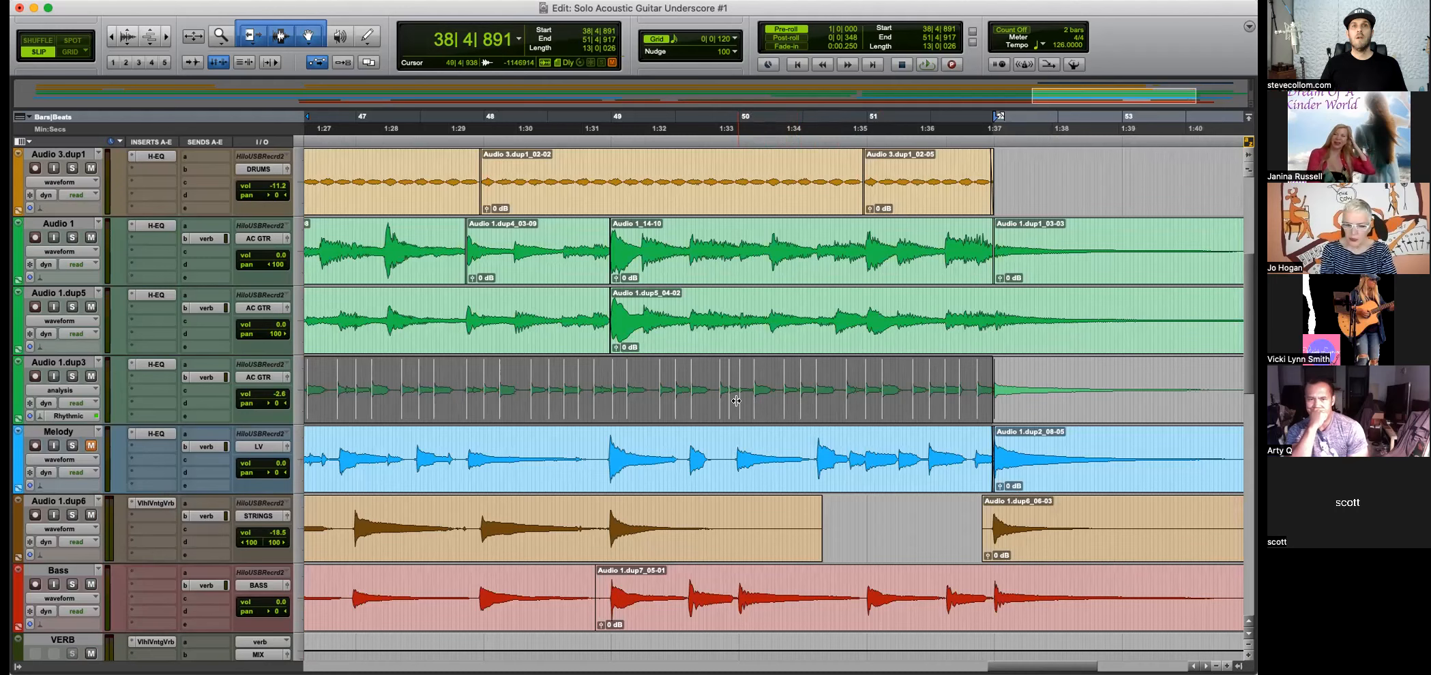
key(r)
Quantize the Elastic Audio events of the selected Audio 1.dup3 clip to a 1/16 note grid.
key(alt+0)
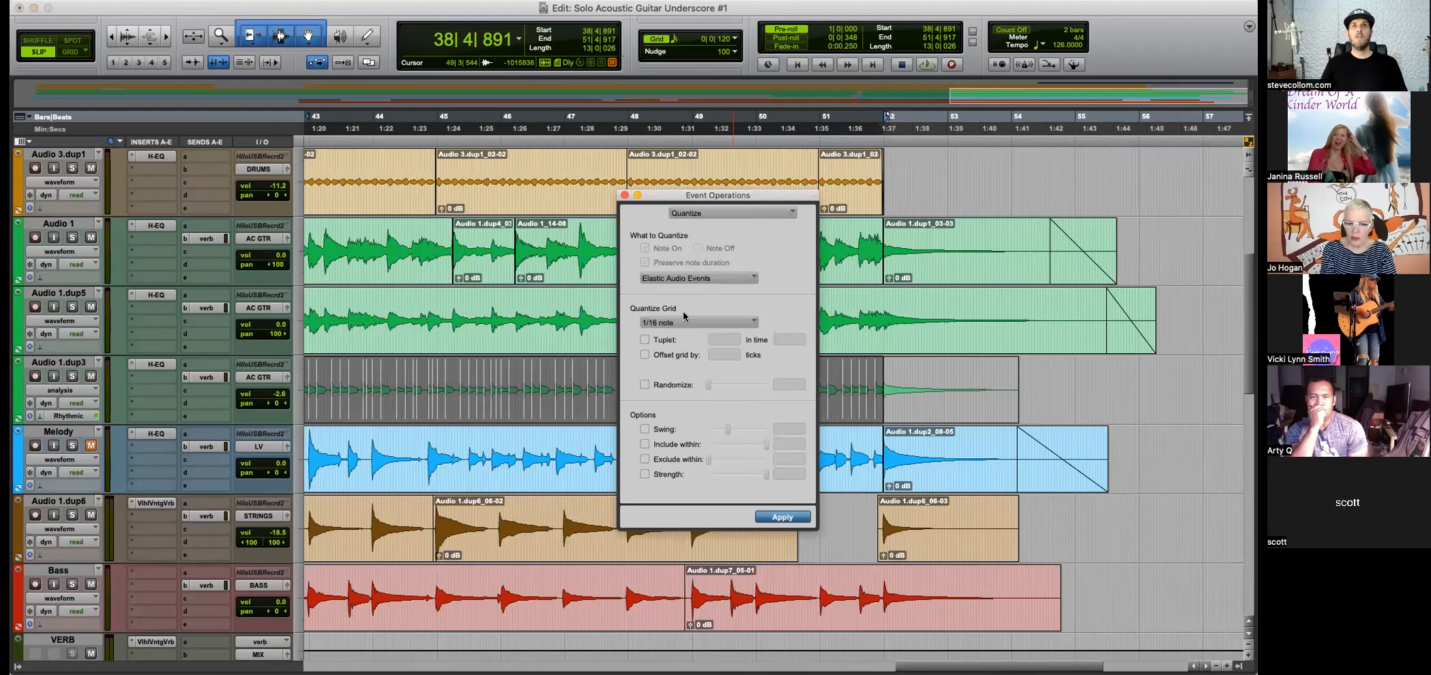
click(671, 277)
click(673, 280)
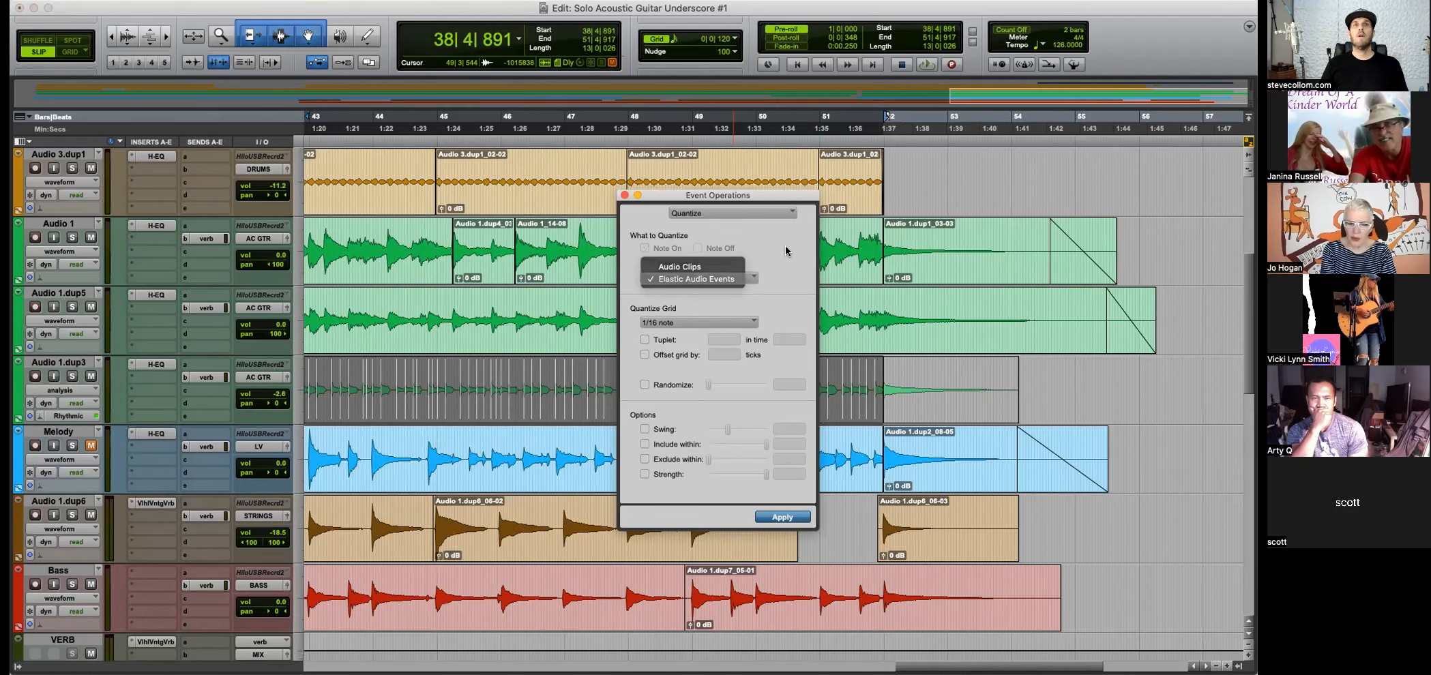
scroll(778, 468, down, 1)
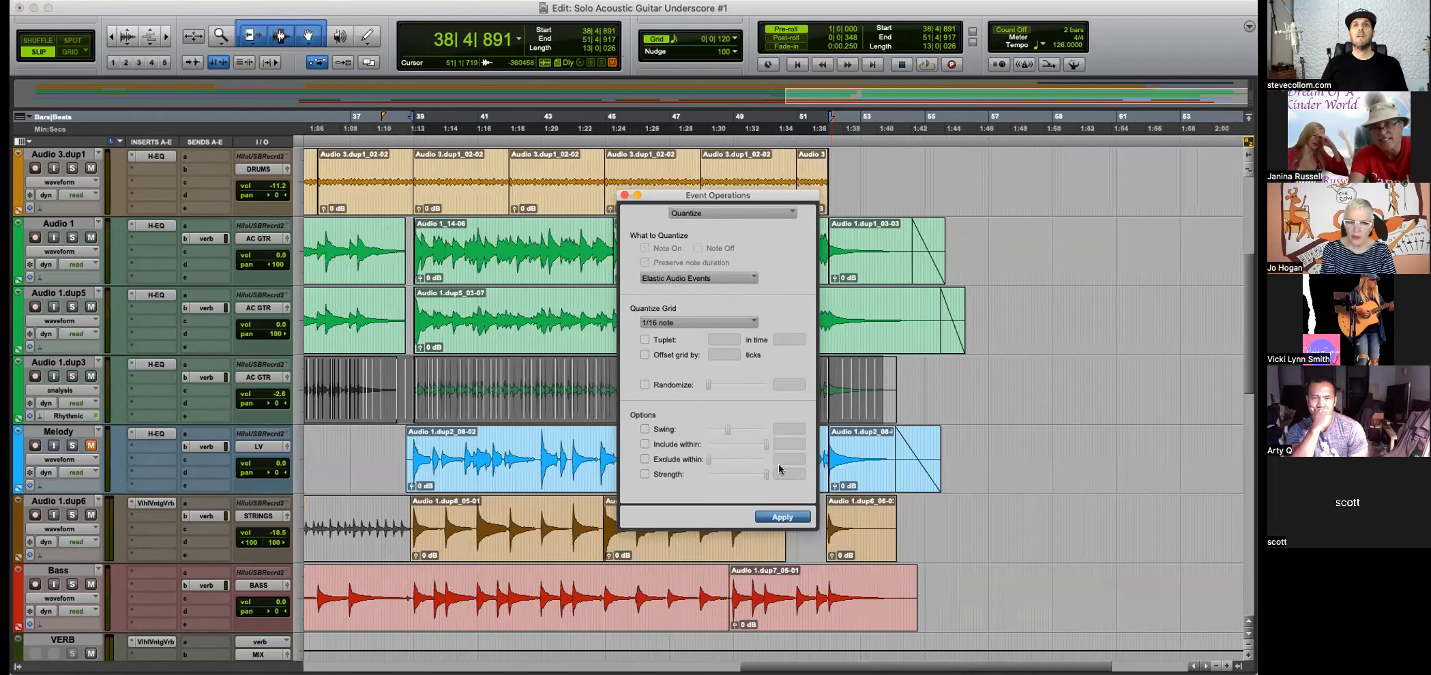
click(785, 517)
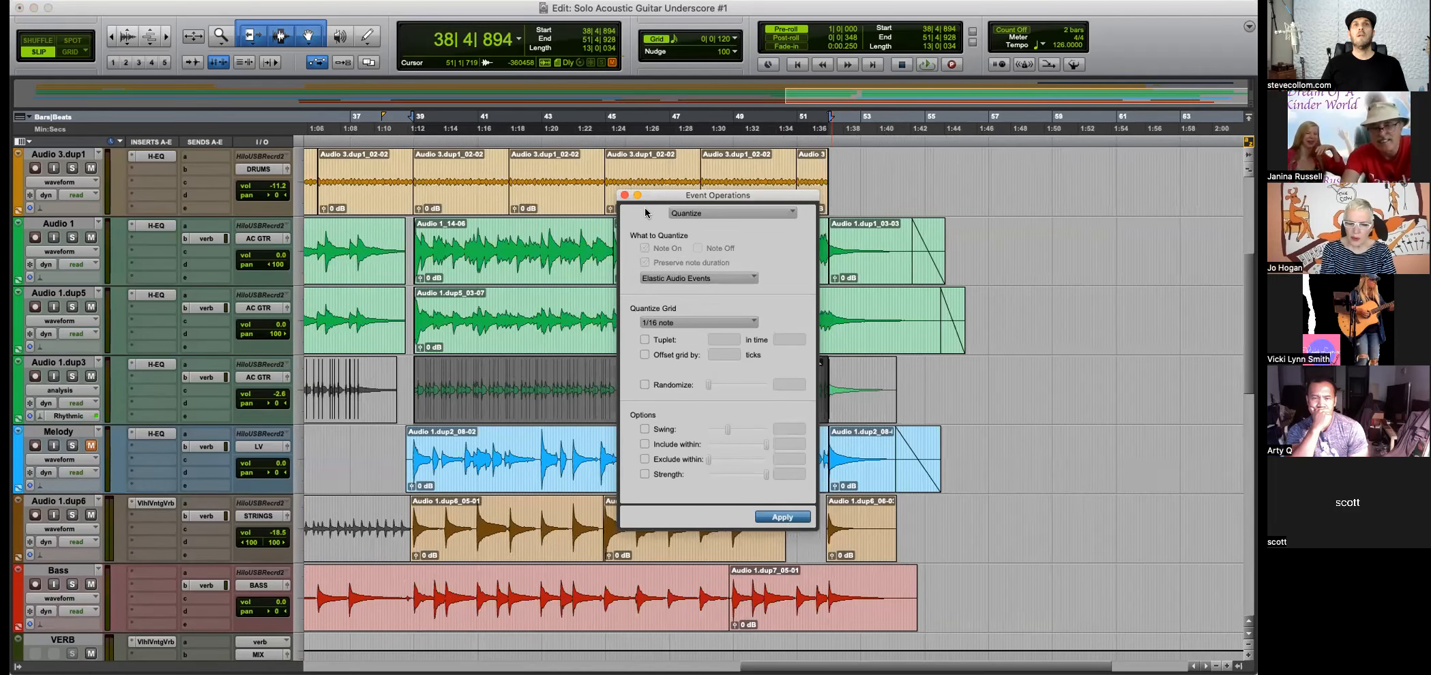
Check the event markers around bars 41 to 44, reapply the 1/16 note quantize and close the Event Operations window.
drag(652, 194, 821, 166)
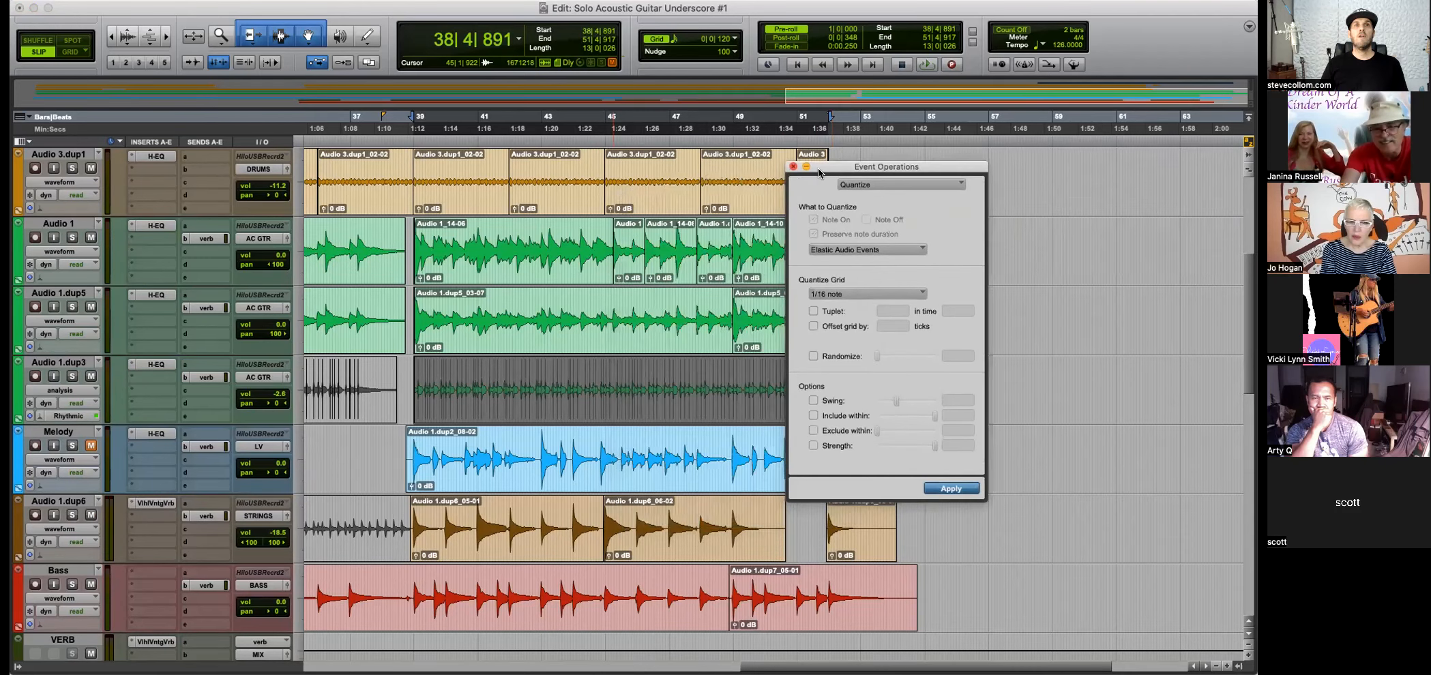
scroll(742, 370, up, 2)
scroll(1018, 385, right, 5)
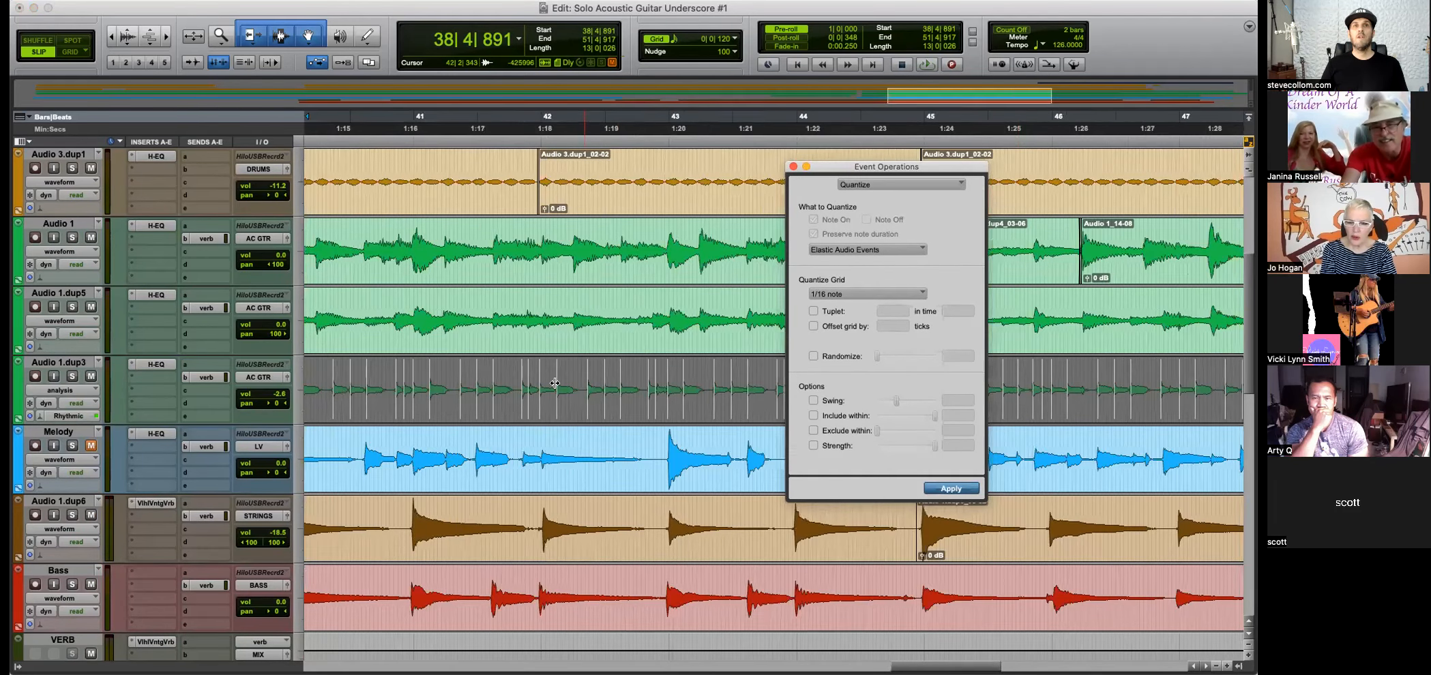
click(883, 186)
click(886, 189)
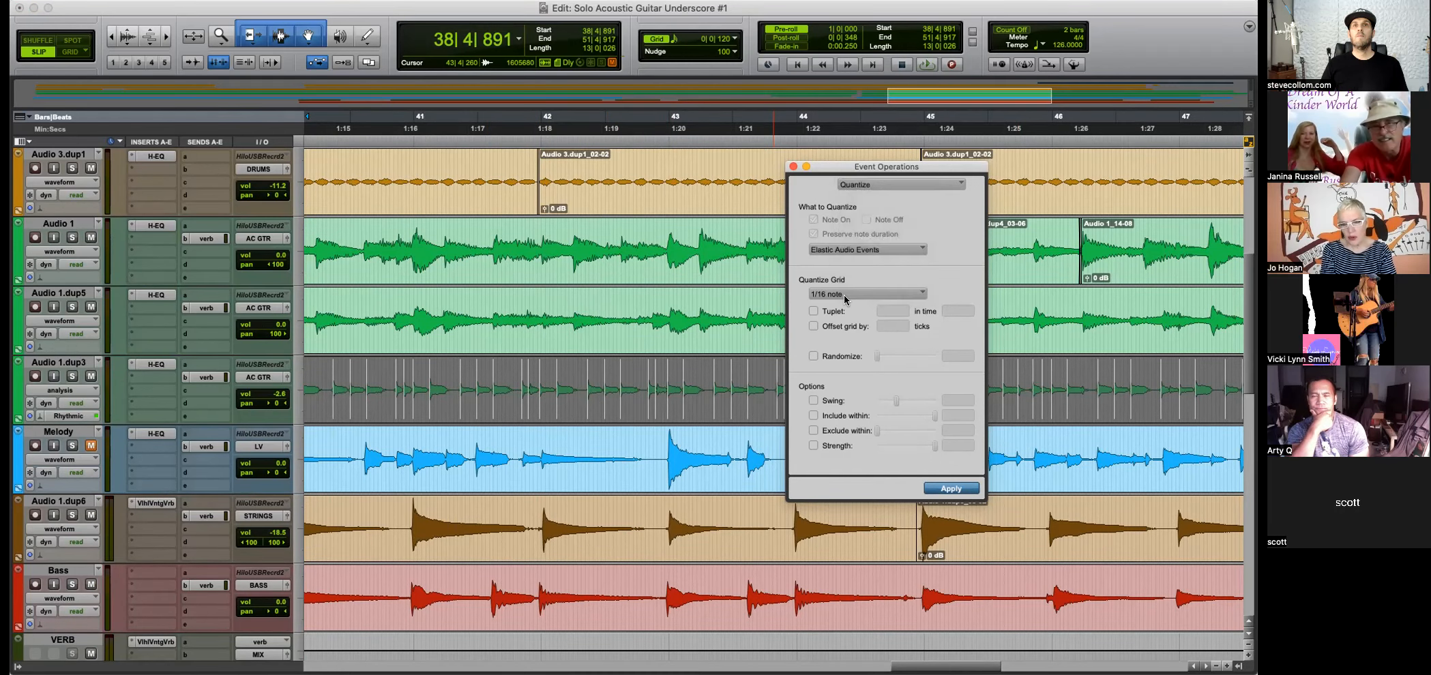
click(955, 489)
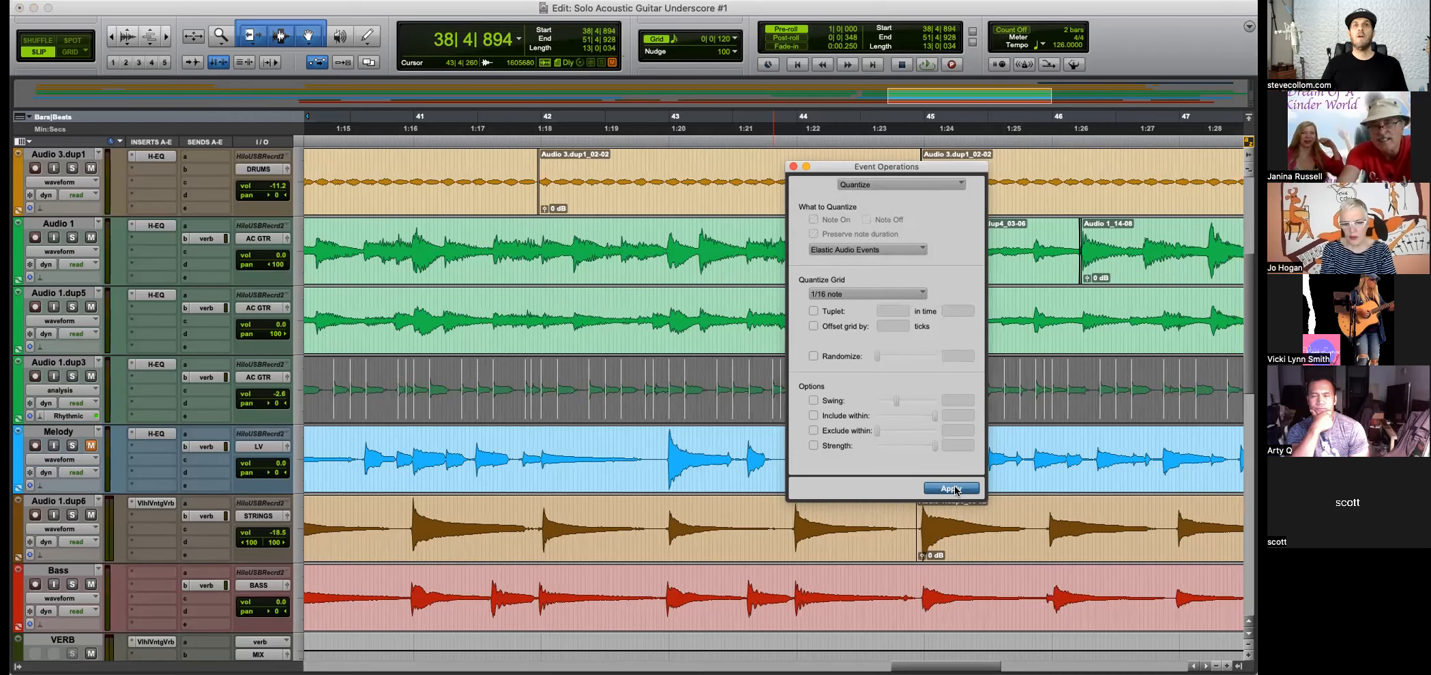
click(792, 166)
Turn off Elastic Audio on the Audio 1.dup3 track and commit its warped clips to disk.
key(r)
click(449, 374)
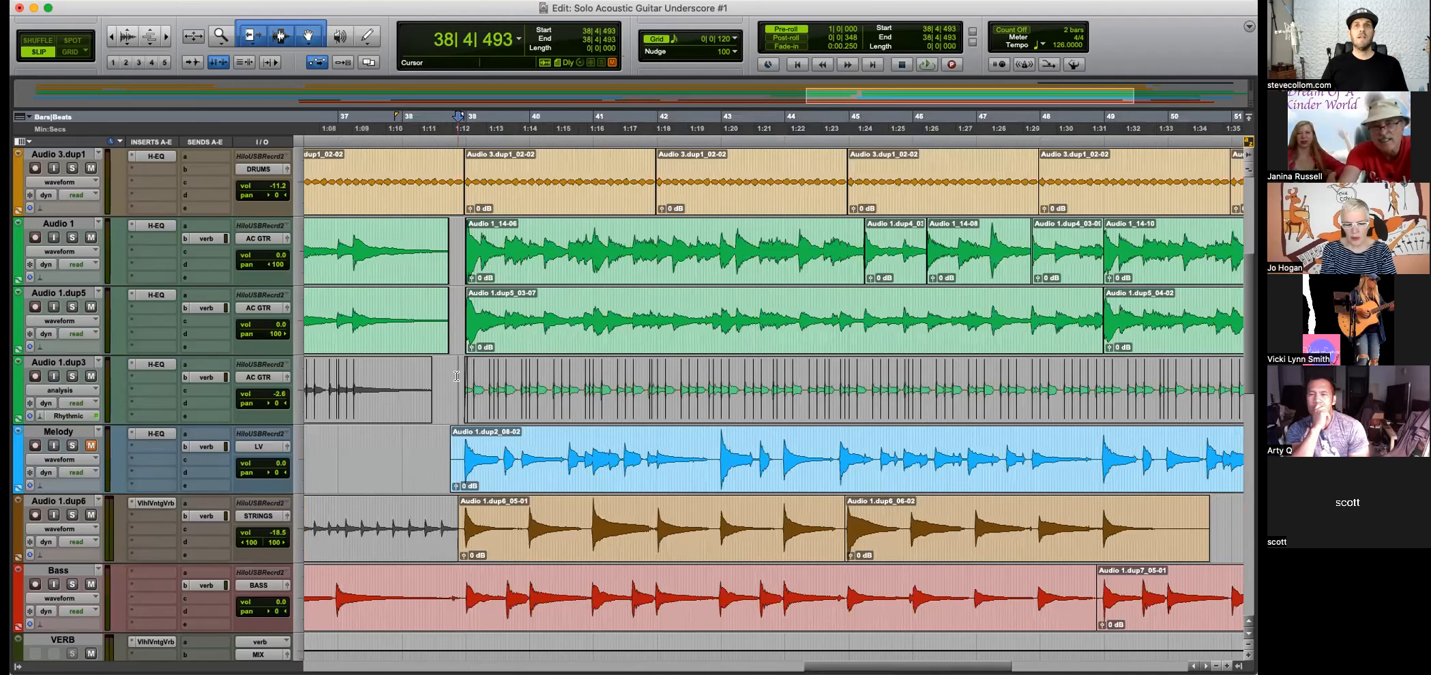
key(r)
click(42, 418)
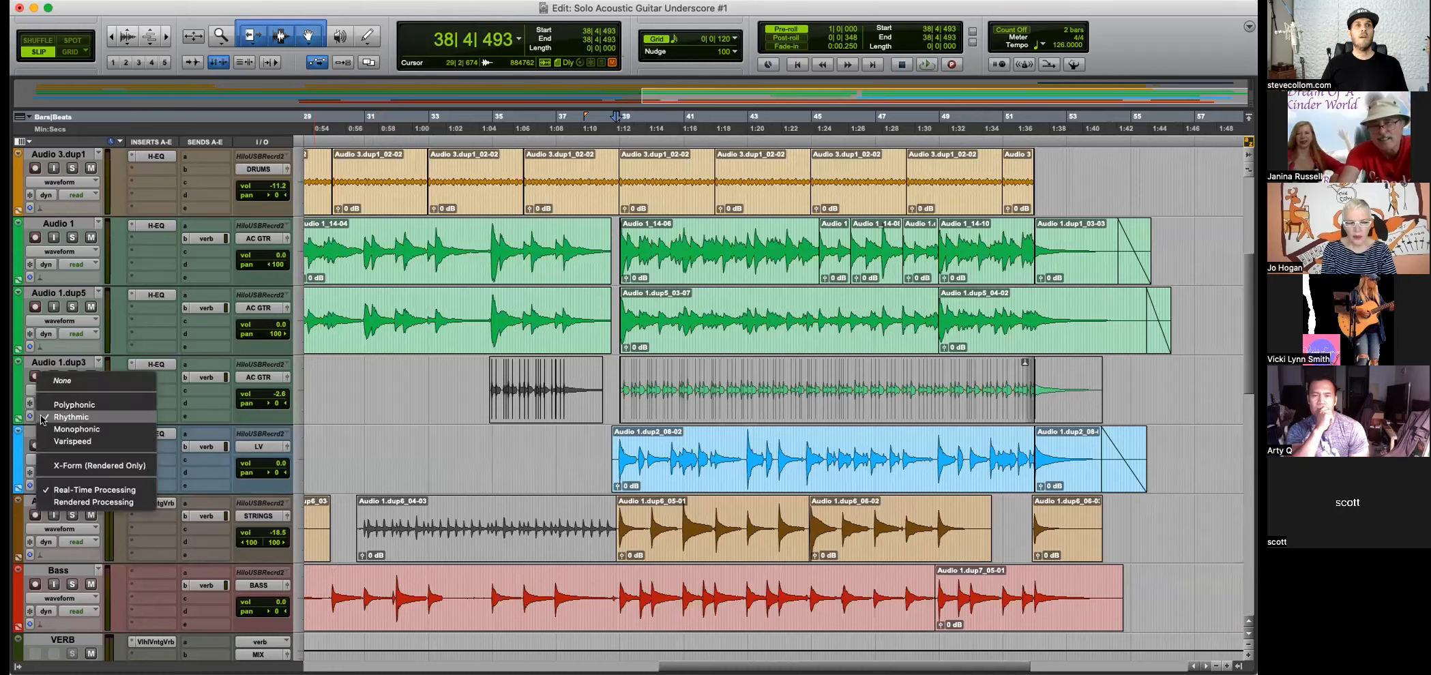
click(61, 376)
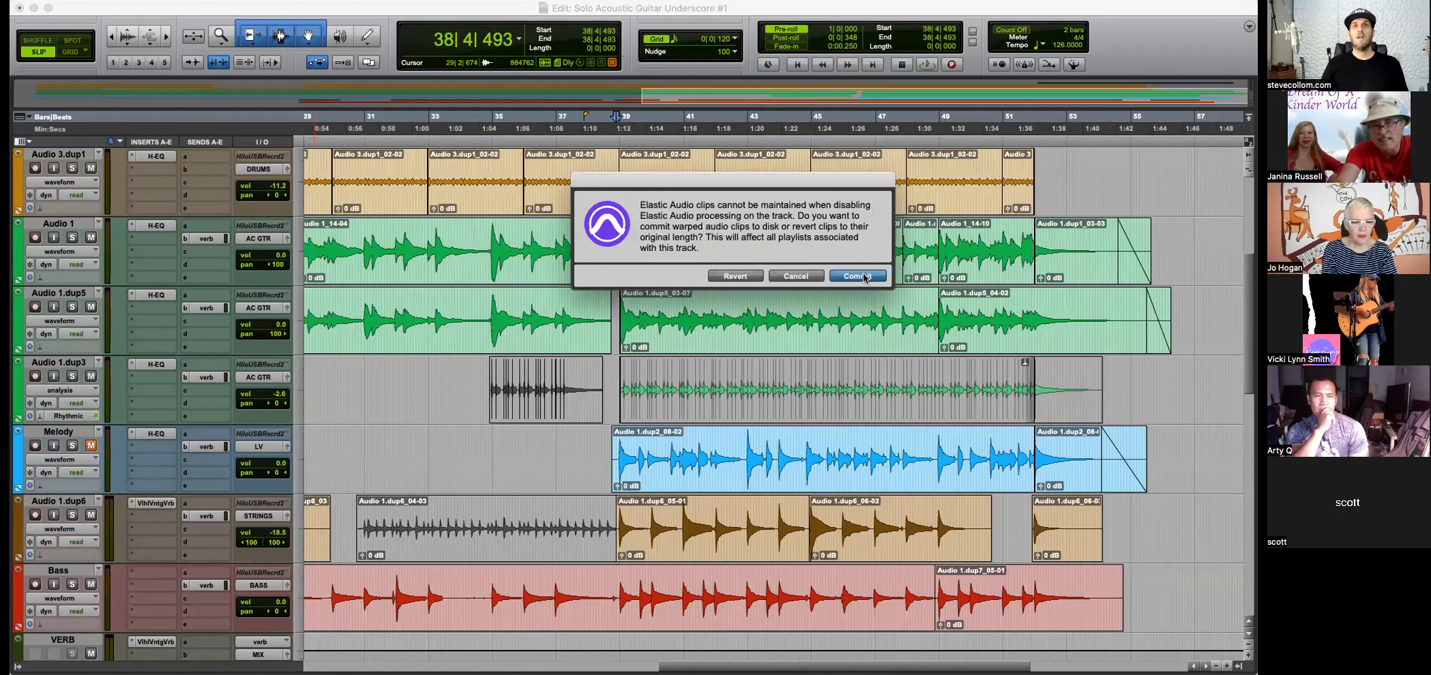
click(858, 276)
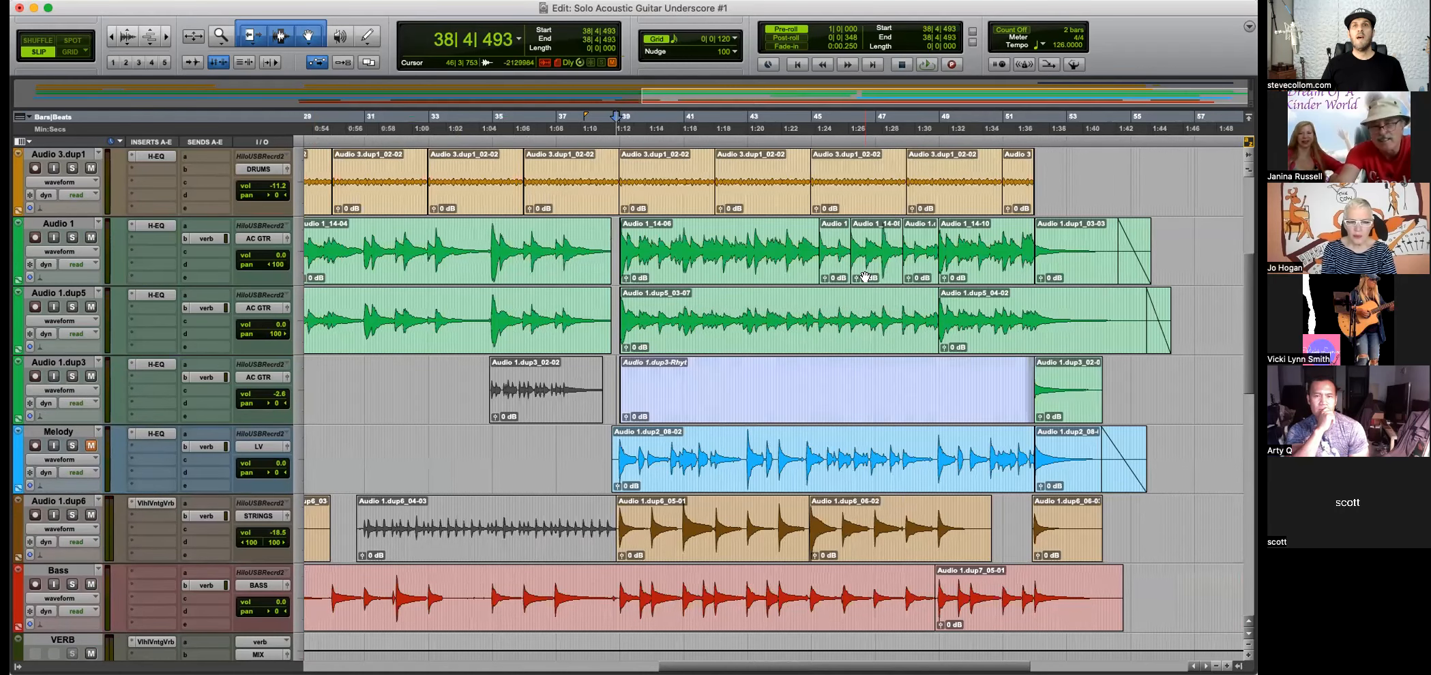
Select the final chord clip on the Audio 1.dup3 track and inspect its join with the committed rhythm clip.
click(1070, 410)
key(super+bracketright)
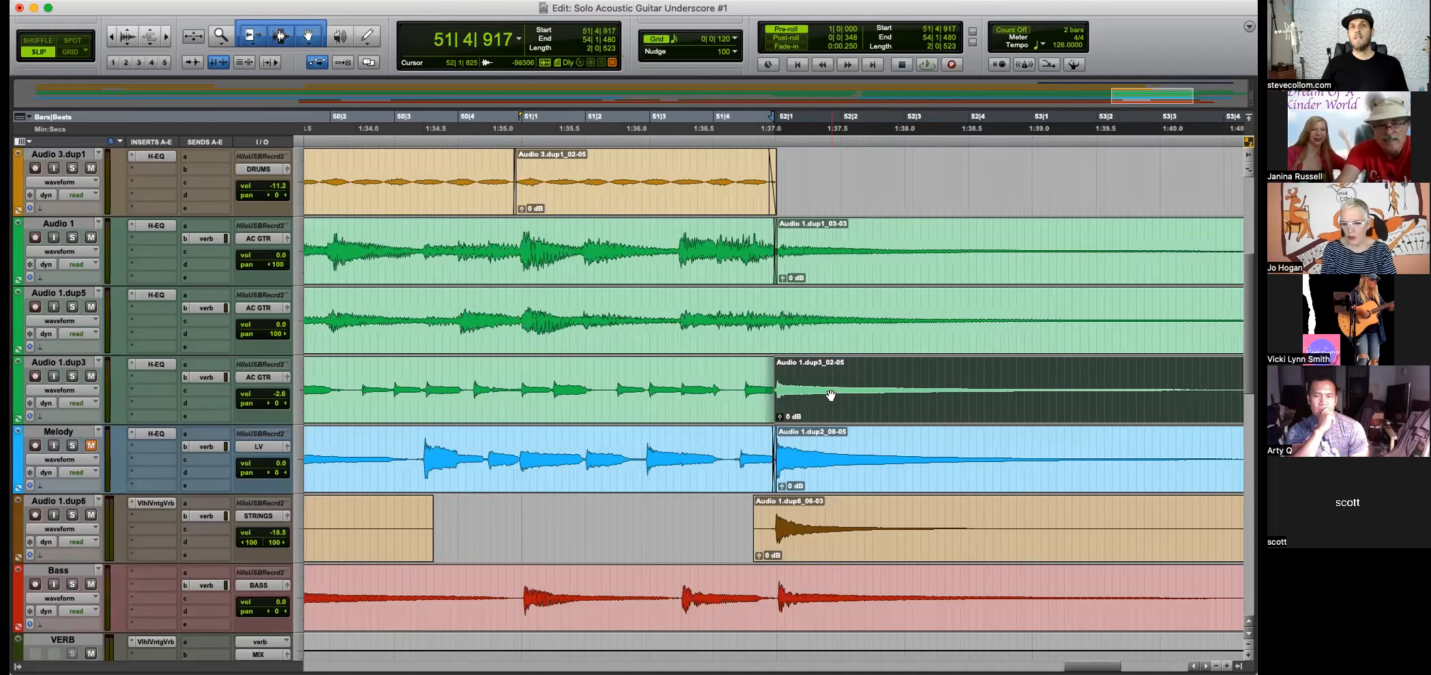
key(super+bracketleft)
drag(777, 391, 371, 389)
key(super+z)
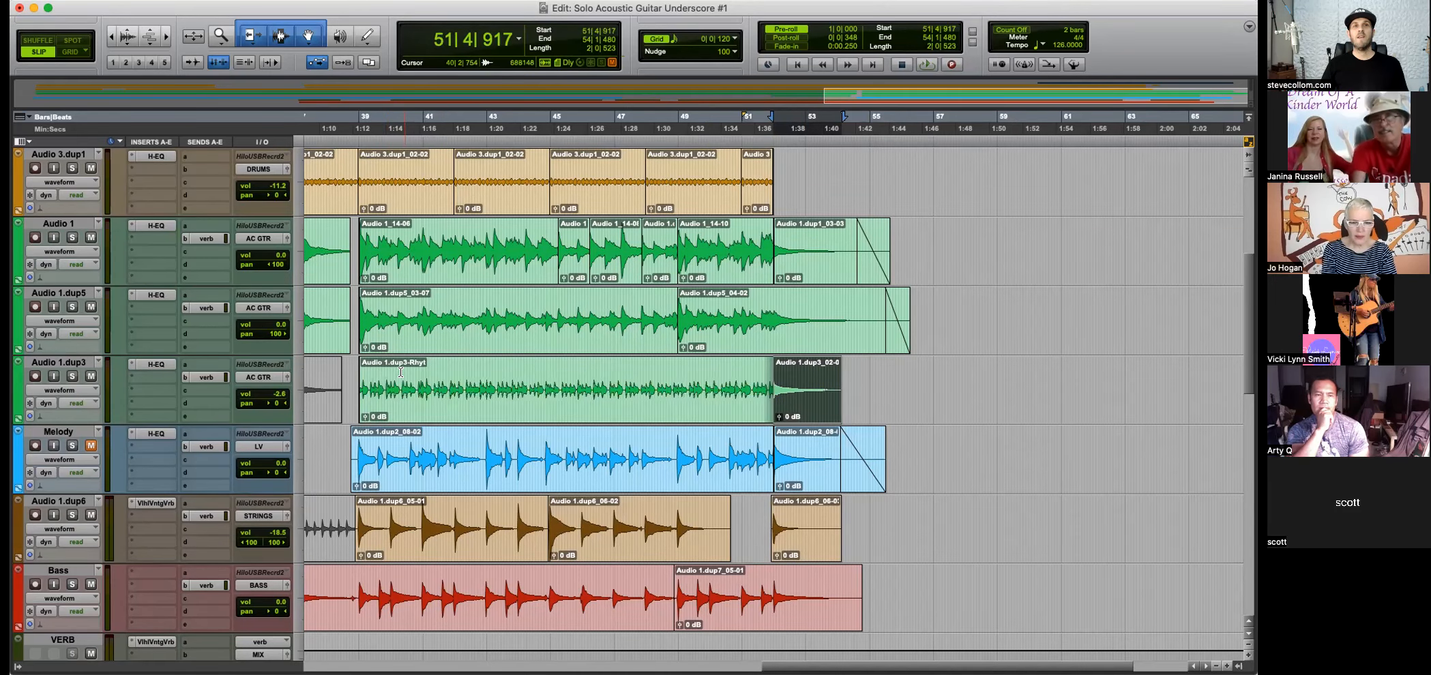
Play the session from 39|2|723 to hear the quantized Audio 1.dup3 part, following it past bar 43.
click(350, 376)
key(super+bracketright)
key(super+bracketright)
click(862, 381)
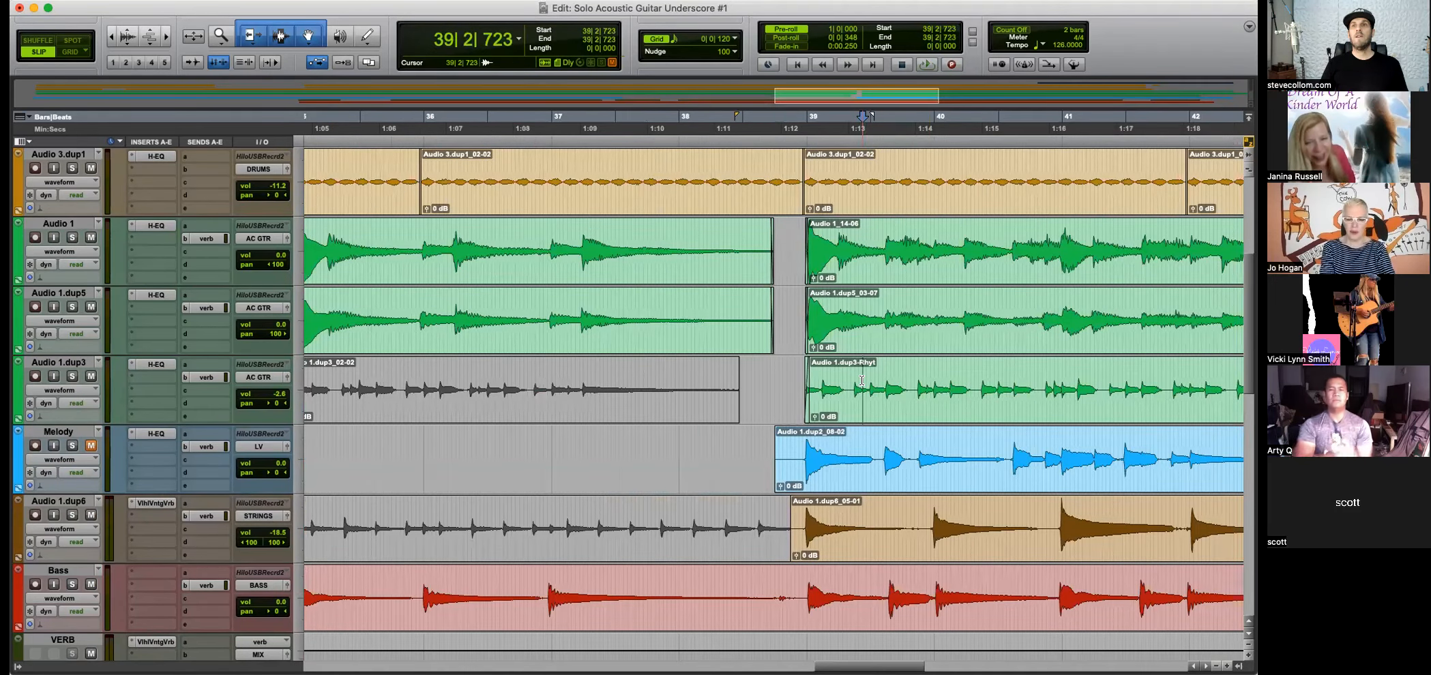
key(space)
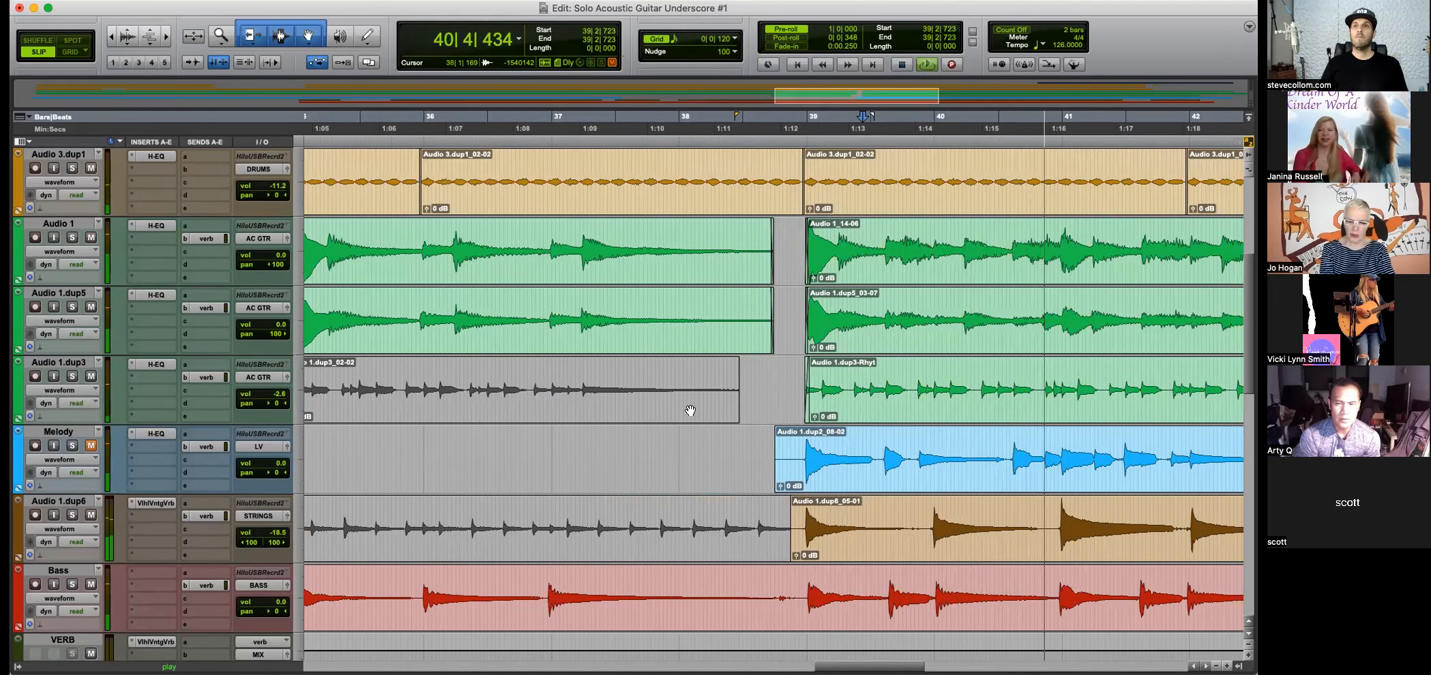
key(super+bracketleft)
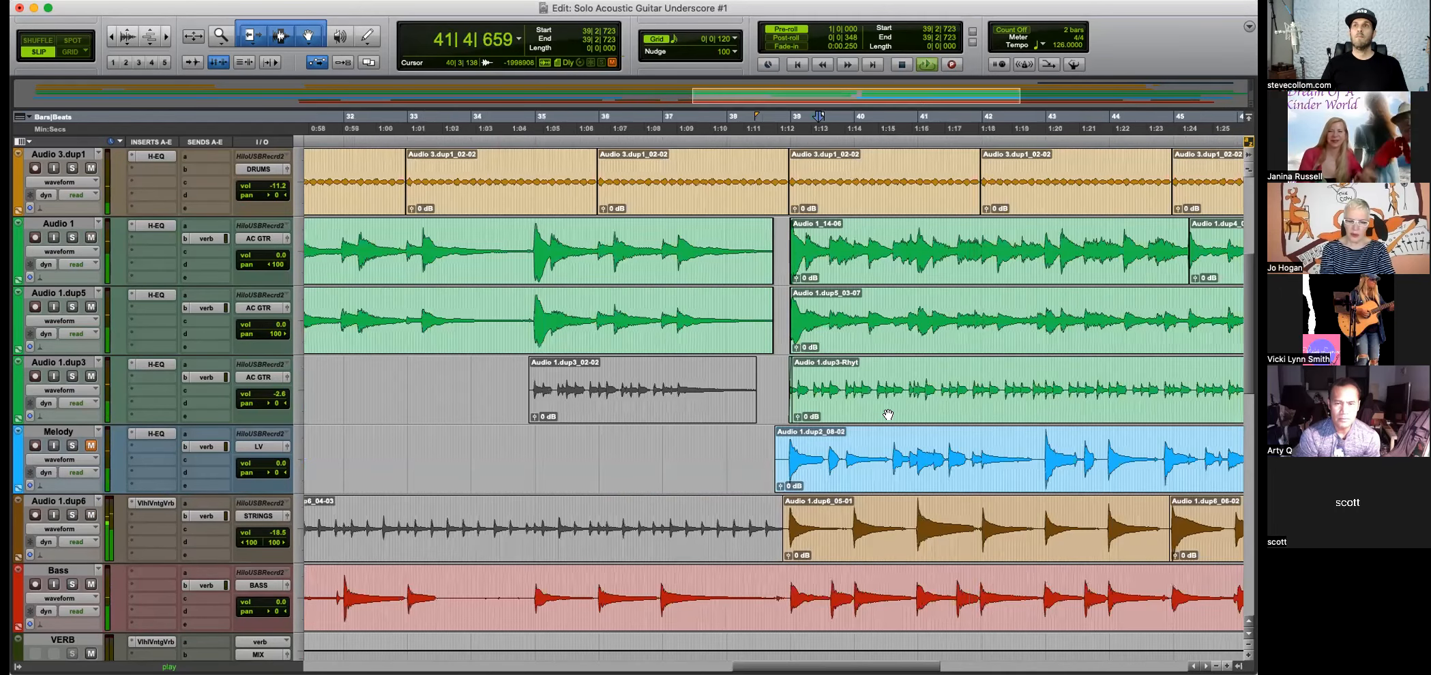
key(super+bracketleft)
key(super+bracketright)
key(super+bracketright)
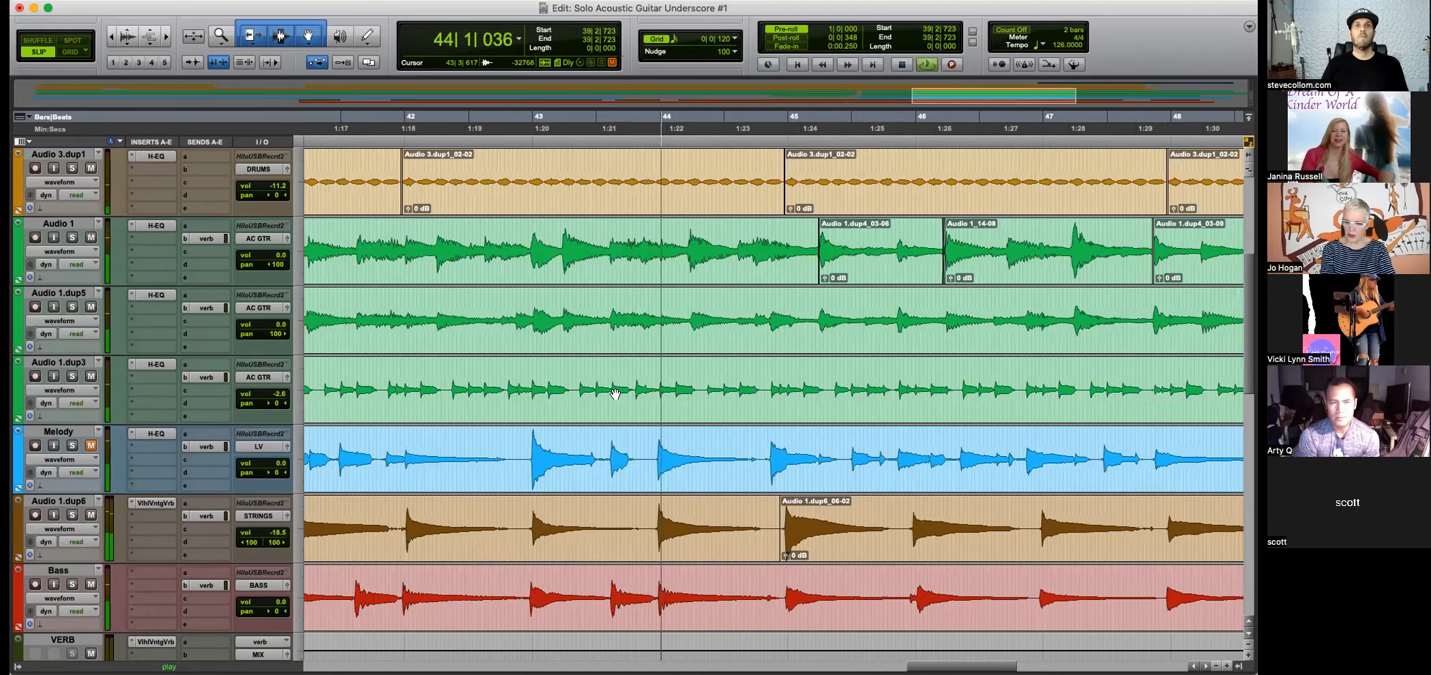
Stop playback, duplicate the Audio 1.dup3 track once and extend the copy's final chord clip back to before bar 39, restoring the original rhythm performance.
key(super+bracketleft)
key(super+bracketleft)
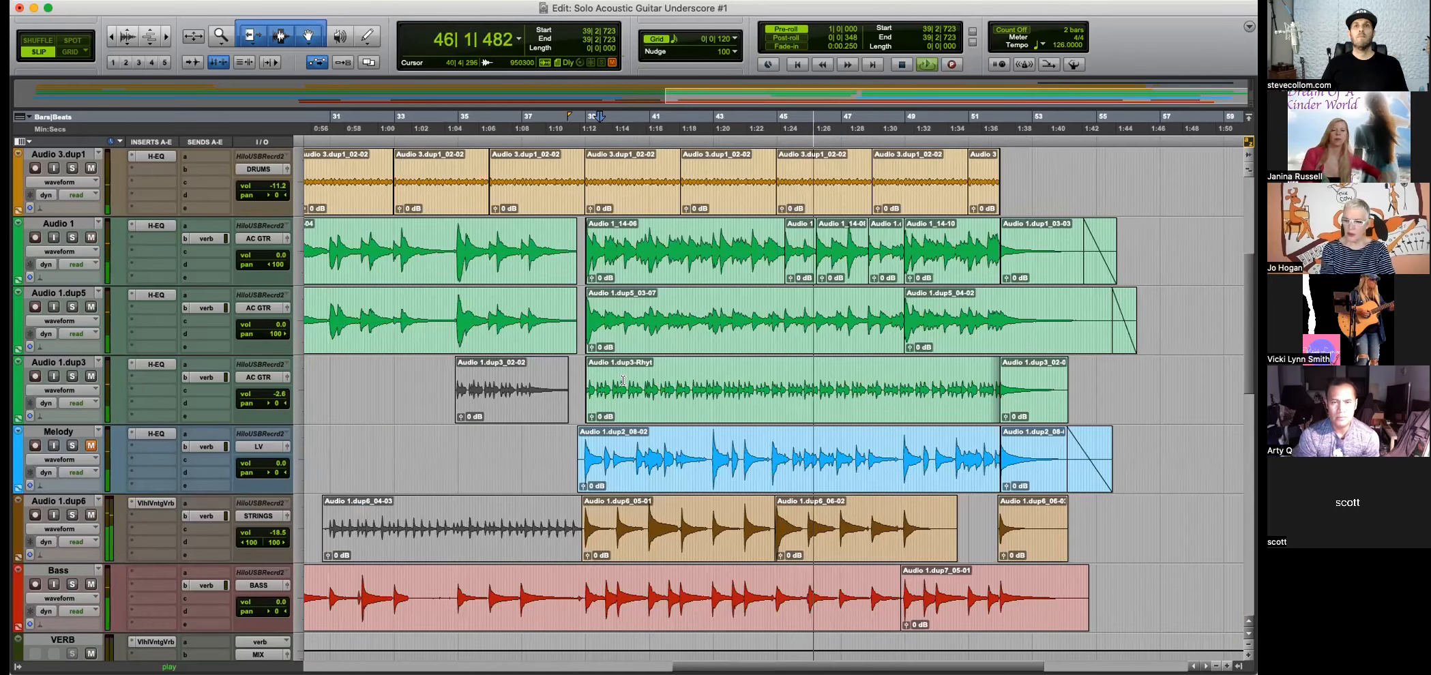
key(space)
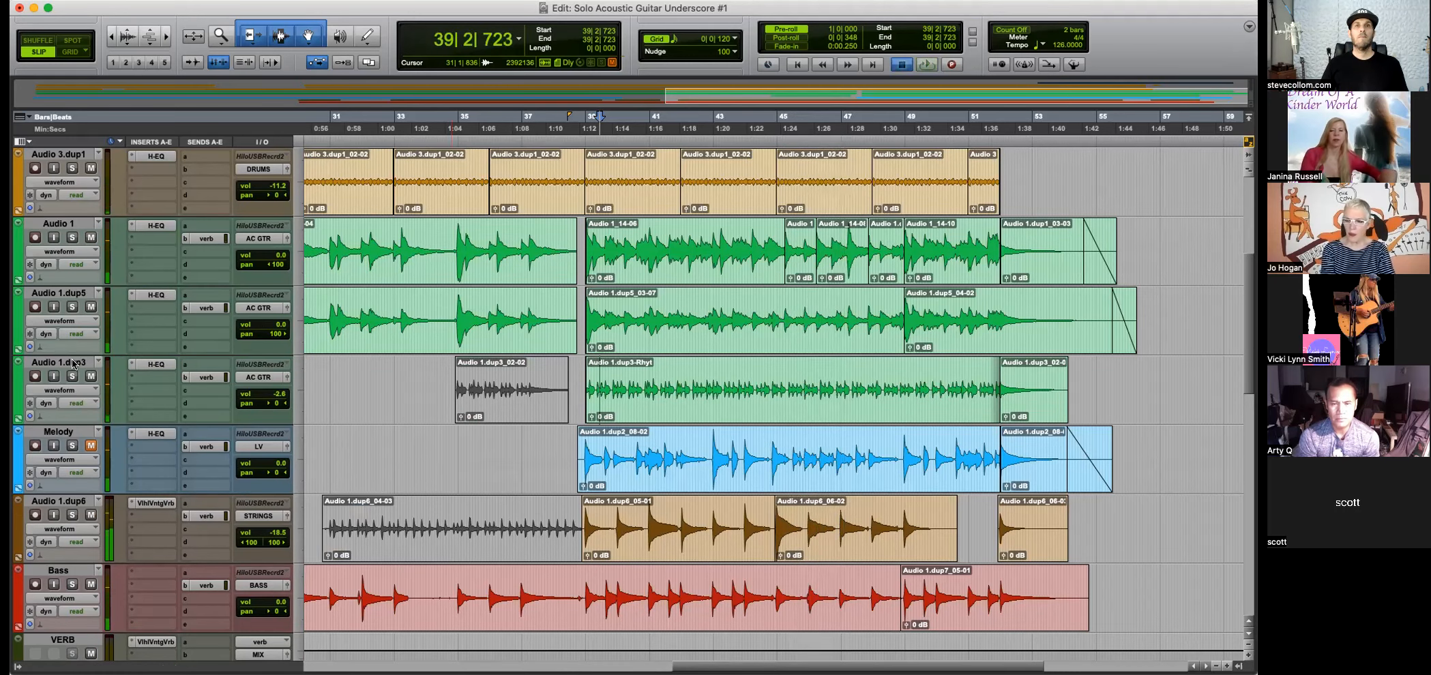
click(74, 362)
key(alt+shift+d)
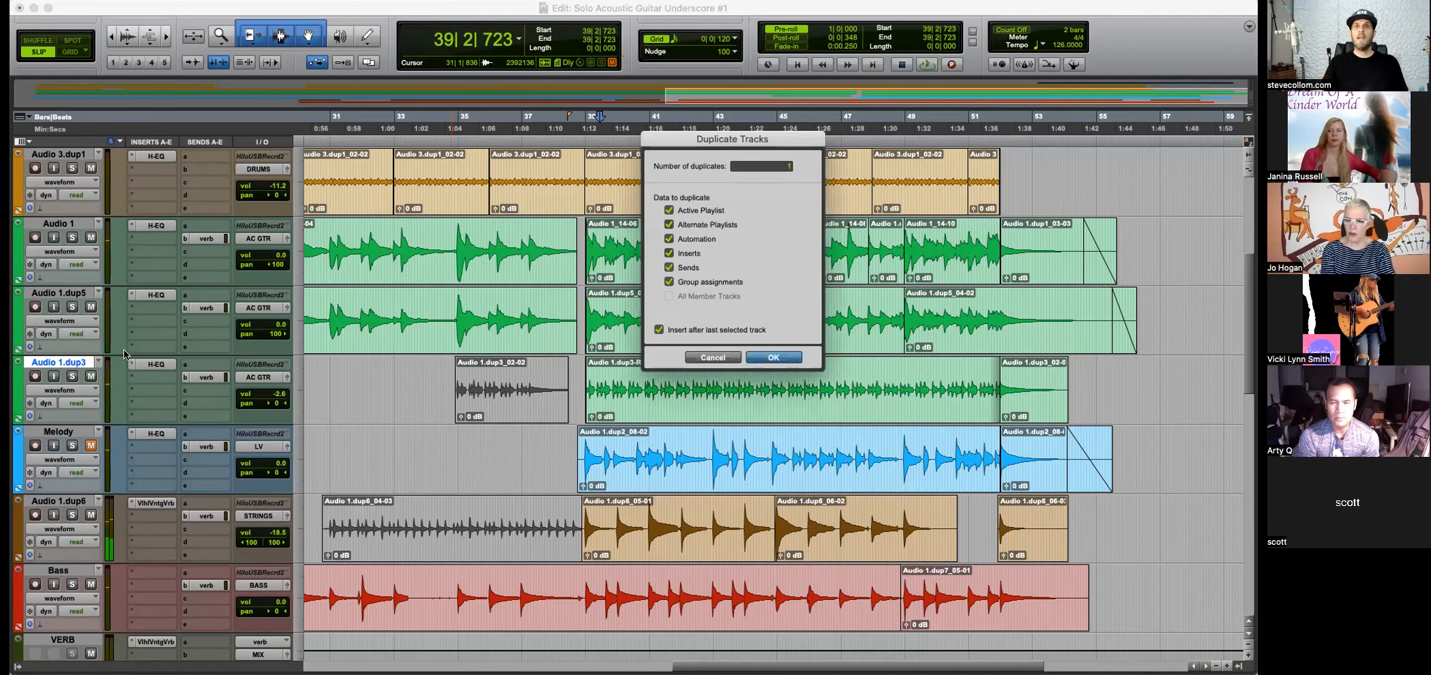
click(773, 357)
drag(1001, 458, 584, 452)
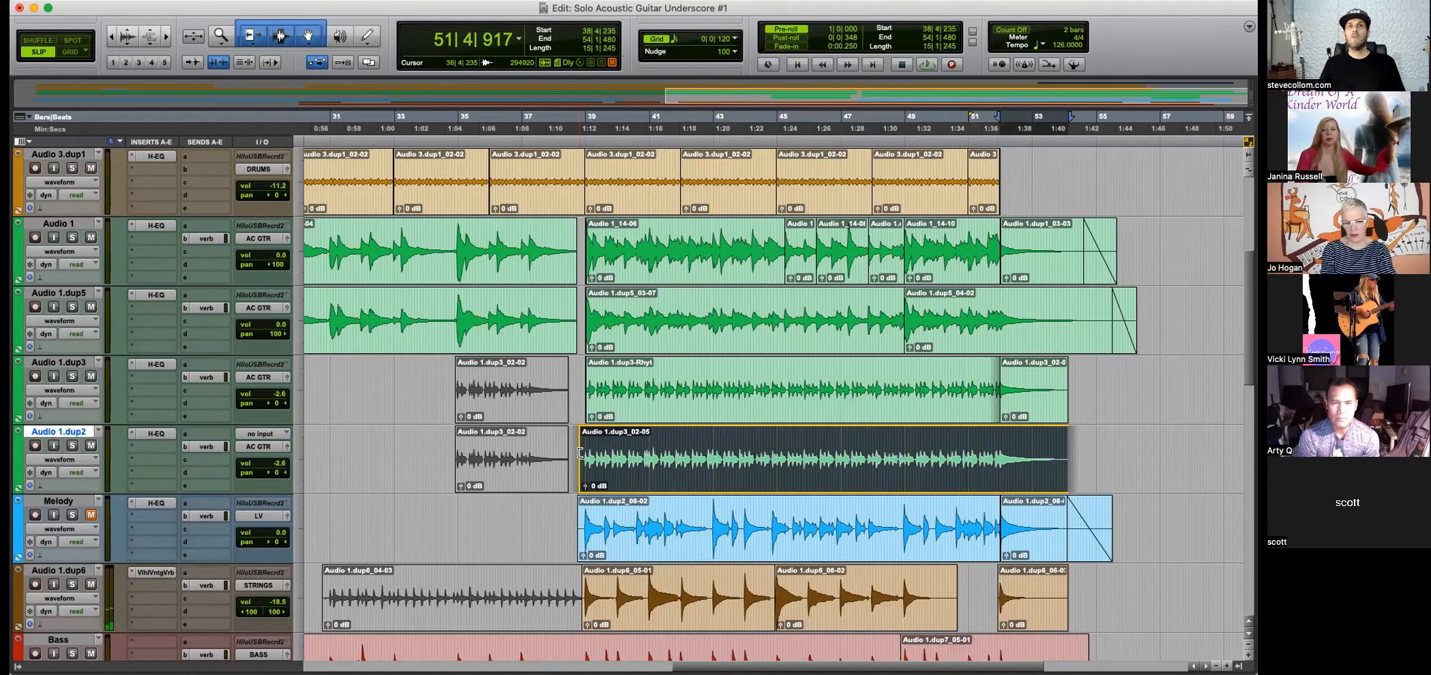
Add a short fade-in at the start of the quantized rhythm clip on the Audio 1.dup3 track near bar 39.
click(578, 393)
key(super+bracketright)
key(super+bracketright)
key(super+bracketright)
key(super+bracketright)
mouse_move(791, 363)
mouse_down()
mouse_move(925, 369)
mouse_move(810, 368)
mouse_up()
click(870, 403)
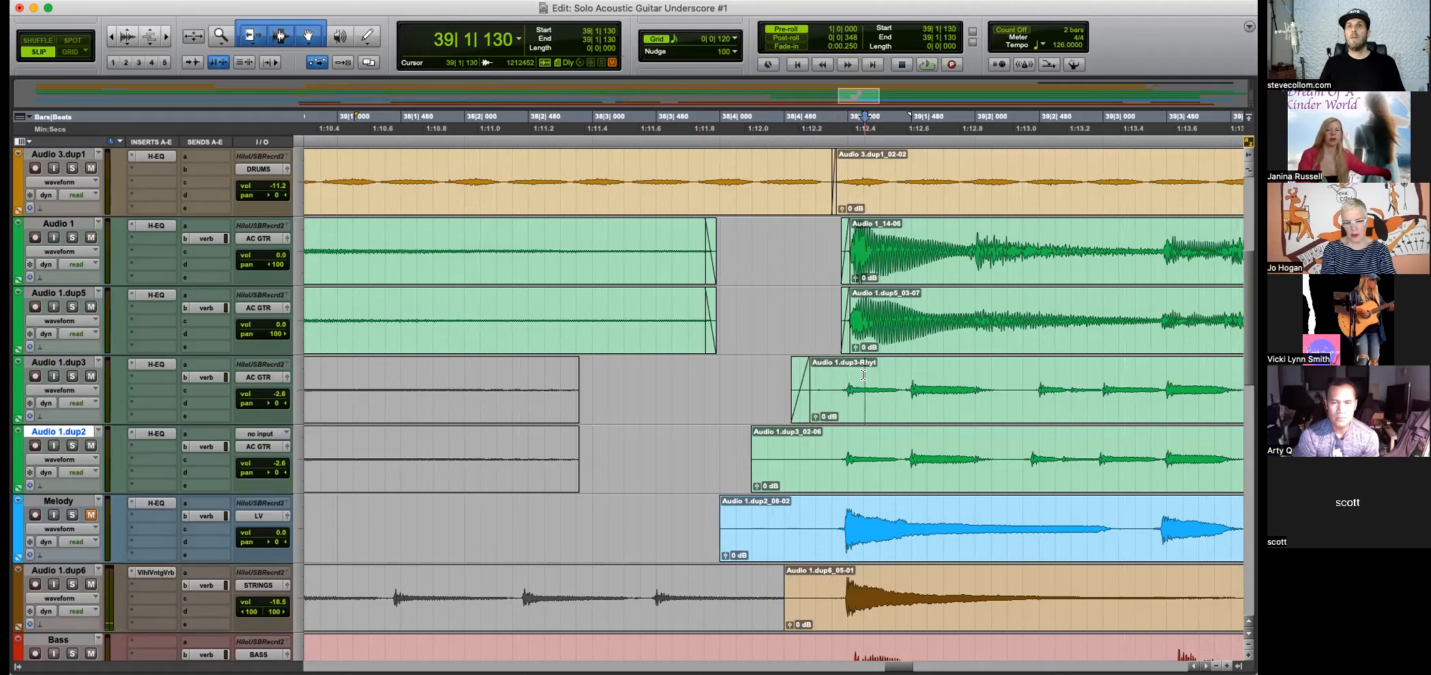
Set the Audio 1.dup3 volume to 0.0 with Audio 1.dup2 muted, and play the part from bar 39 past bar 42.
key(super+bracketleft)
key(space)
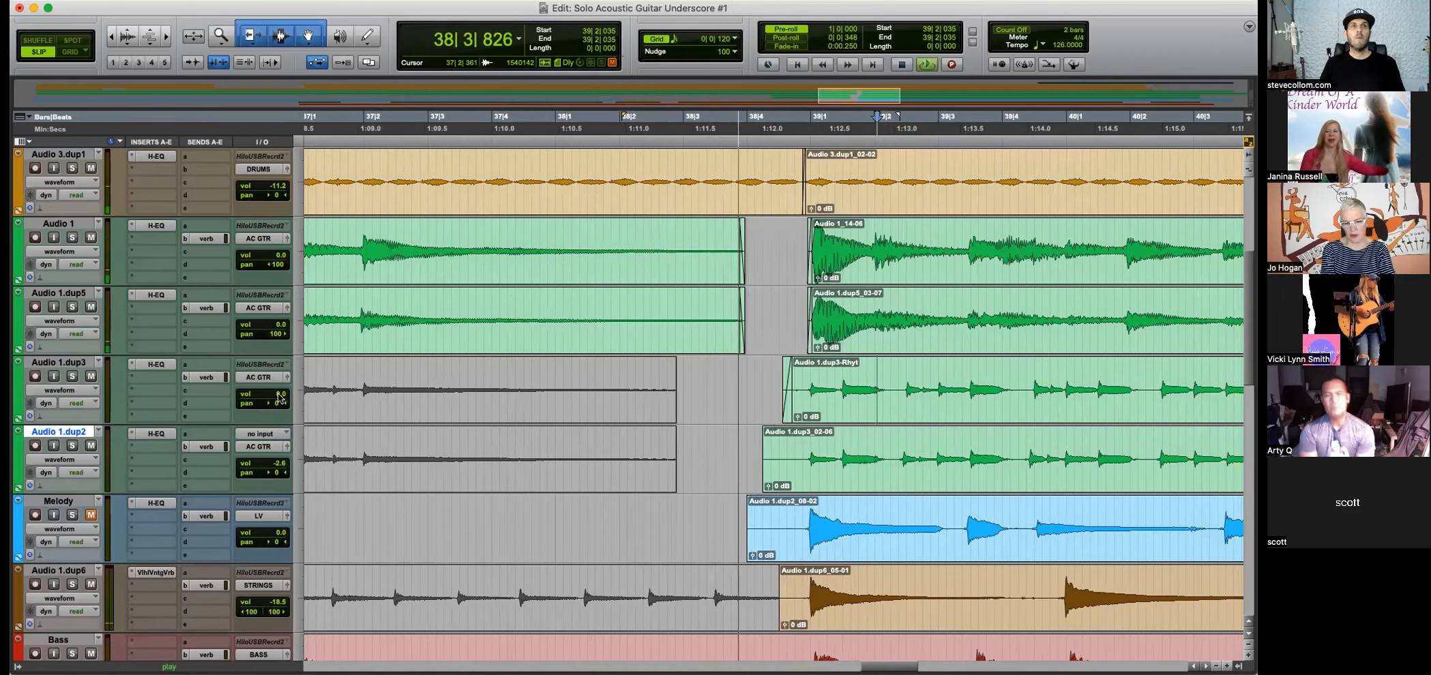
key(super+bracketright)
key(space)
click(829, 404)
key(space)
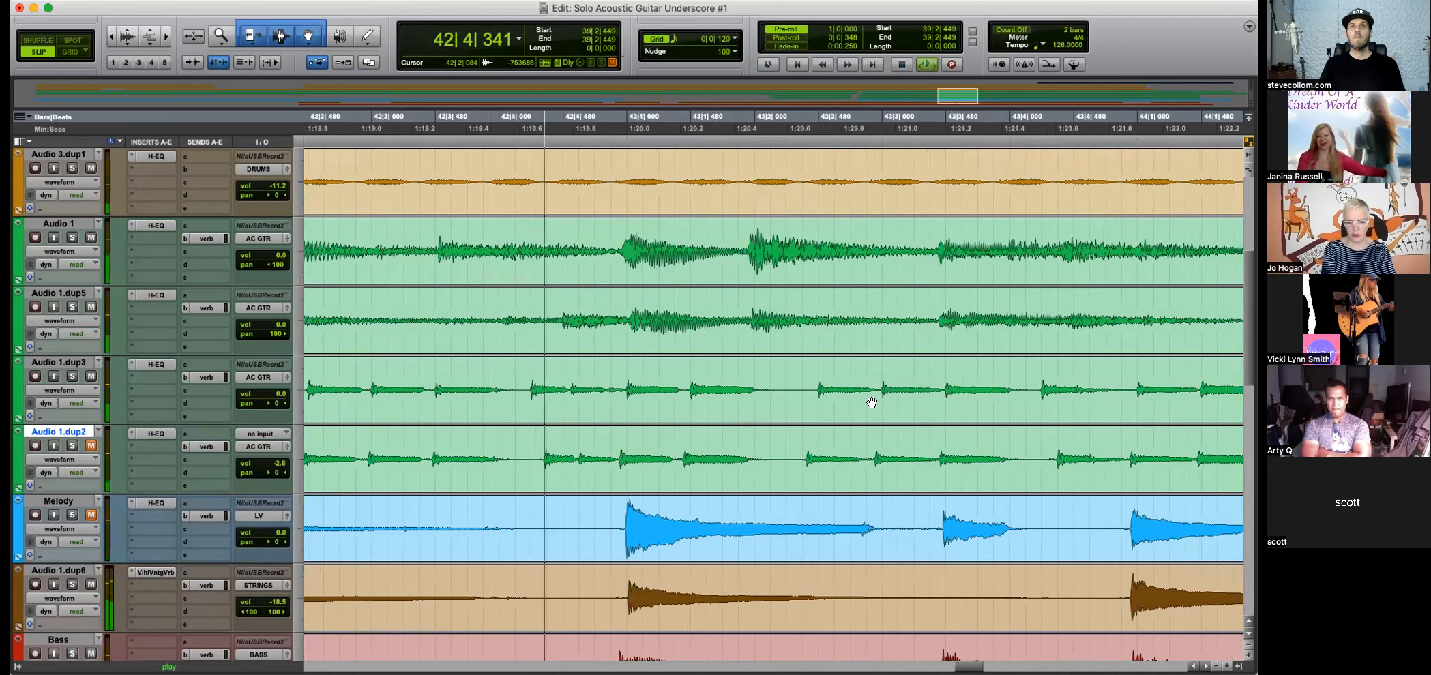
key(space)
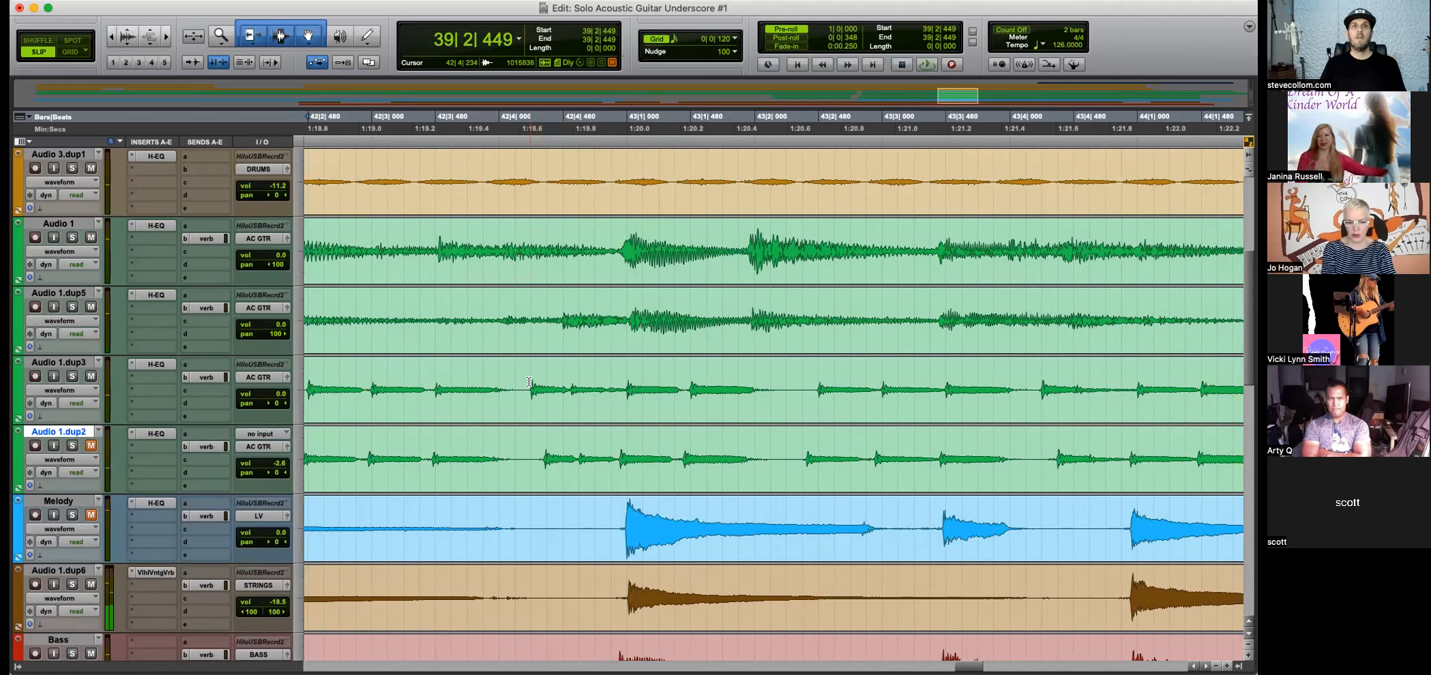
Replace the mistimed notes at 42|4 on Audio 1.dup3 with the originals from Audio 1.dup2, clear the leftover audio before them and fade the edges.
drag(539, 455, 628, 455)
click(564, 445)
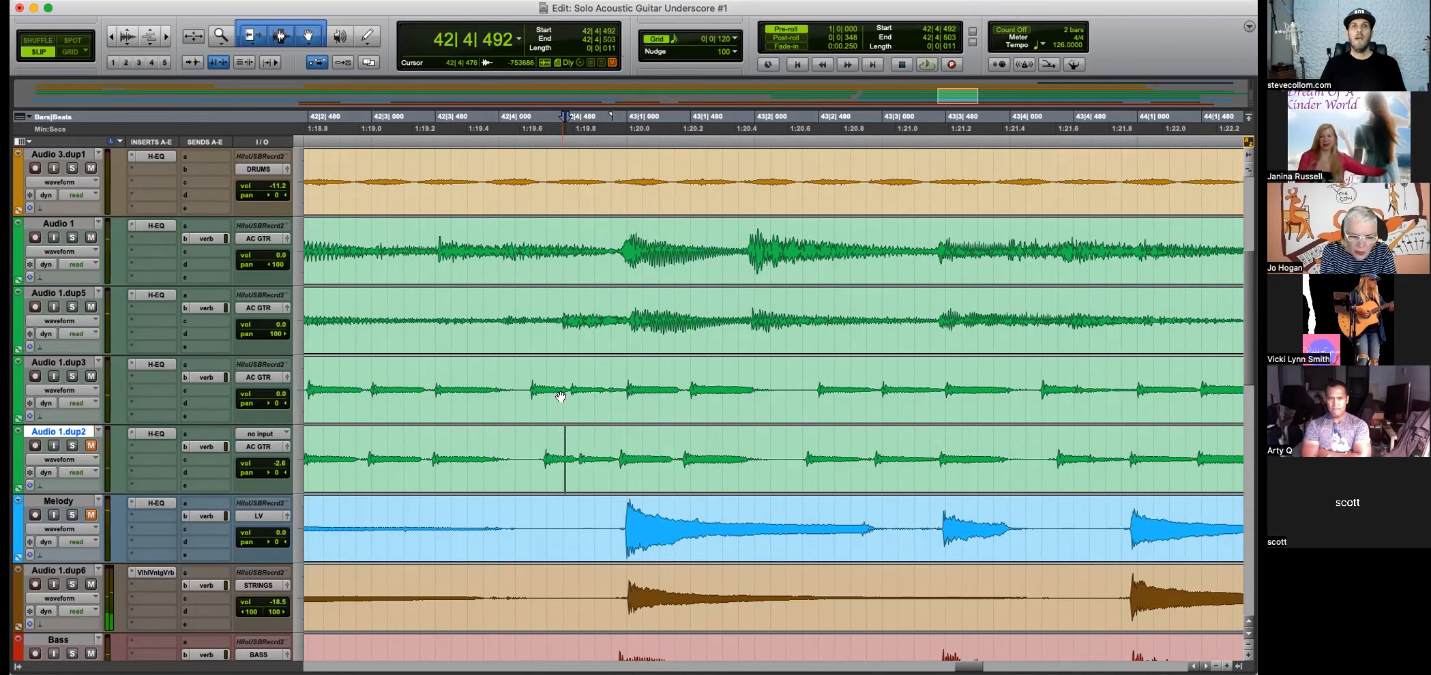
mouse_move(537, 452)
mouse_down()
mouse_move(619, 457)
mouse_move(603, 412)
mouse_up()
mouse_move(514, 379)
mouse_down()
mouse_move(534, 377)
mouse_move(503, 363)
mouse_move(553, 363)
mouse_up()
key(Delete)
click(536, 372)
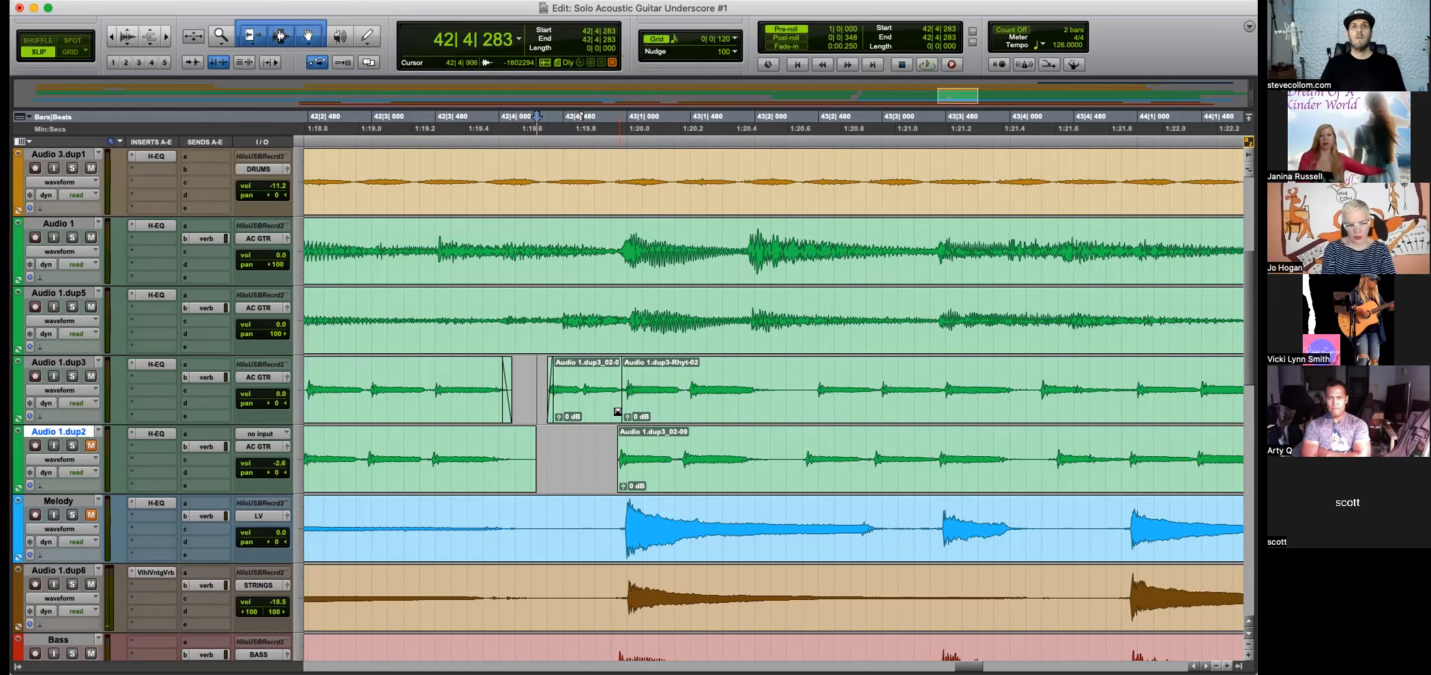
drag(617, 411, 626, 412)
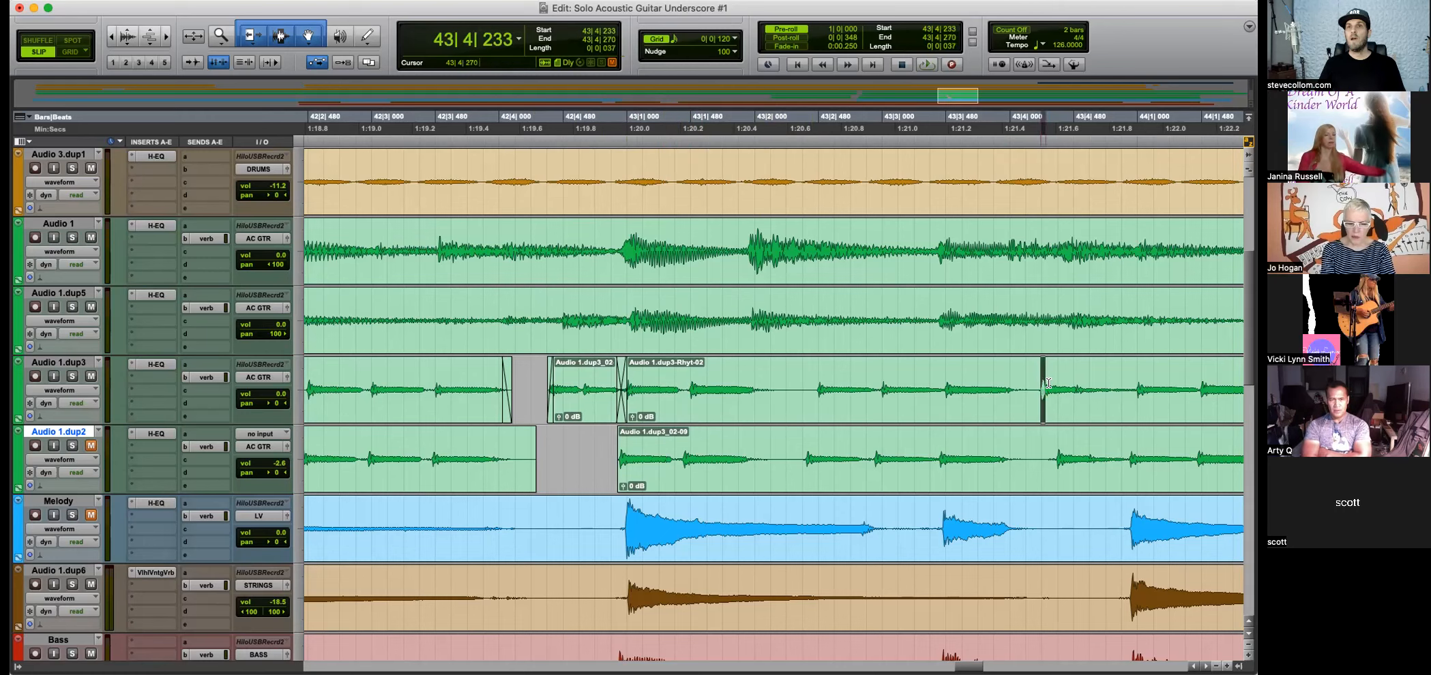
Compare the notes around 43|4 on Audio 1.dup3 and Audio 1.dup2, and play the repaired passage from 43|2|733.
drag(1048, 384, 1060, 384)
click(1051, 445)
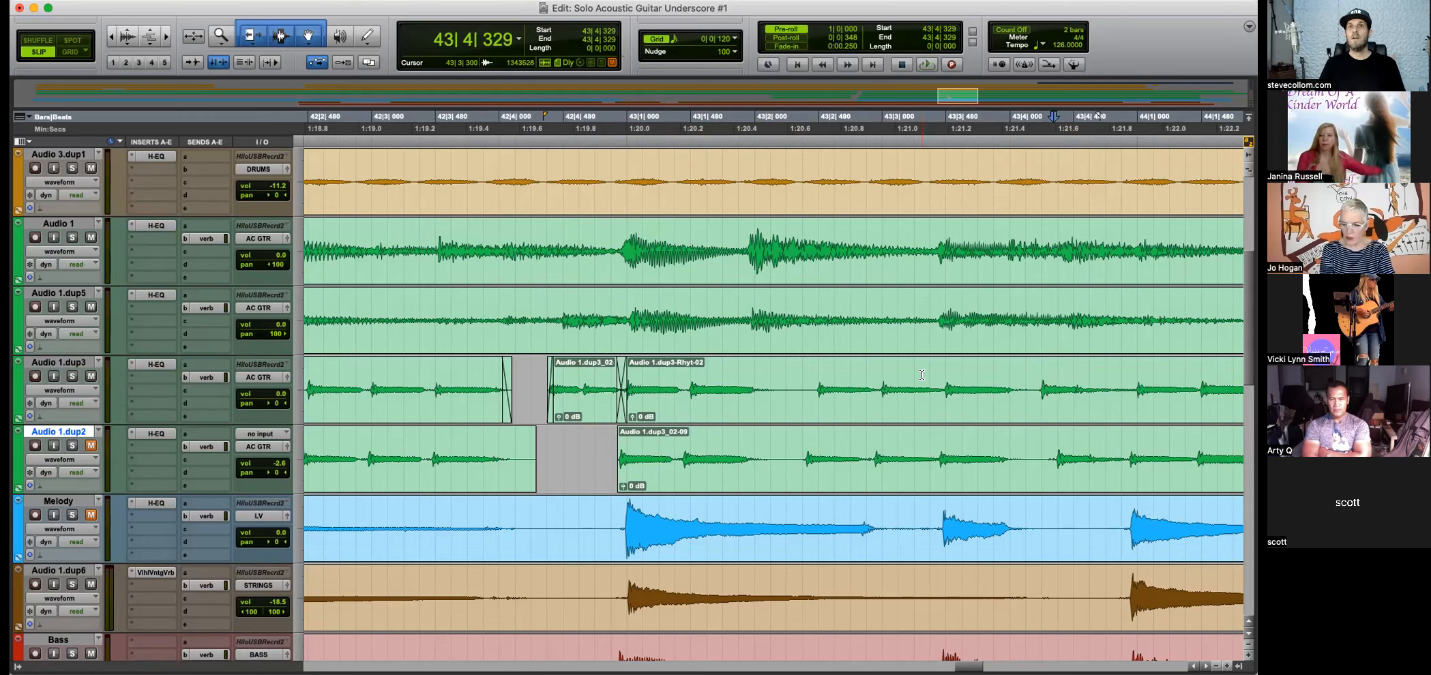
click(851, 382)
key(space)
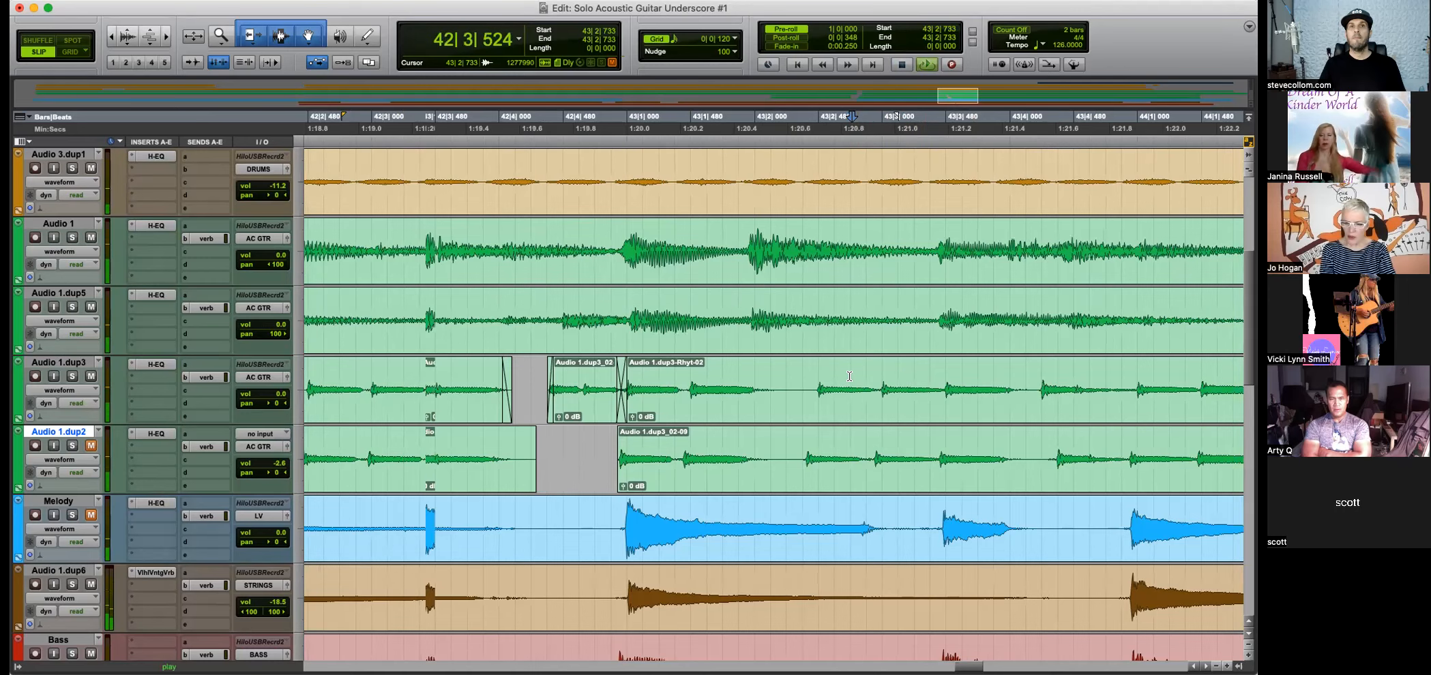
key(space)
Move the original notes at 43|4 from Audio 1.dup2 onto the Audio 1.dup3 track, up to bar 44.
drag(653, 452, 705, 456)
click(866, 453)
drag(898, 454, 958, 406)
key(super+e)
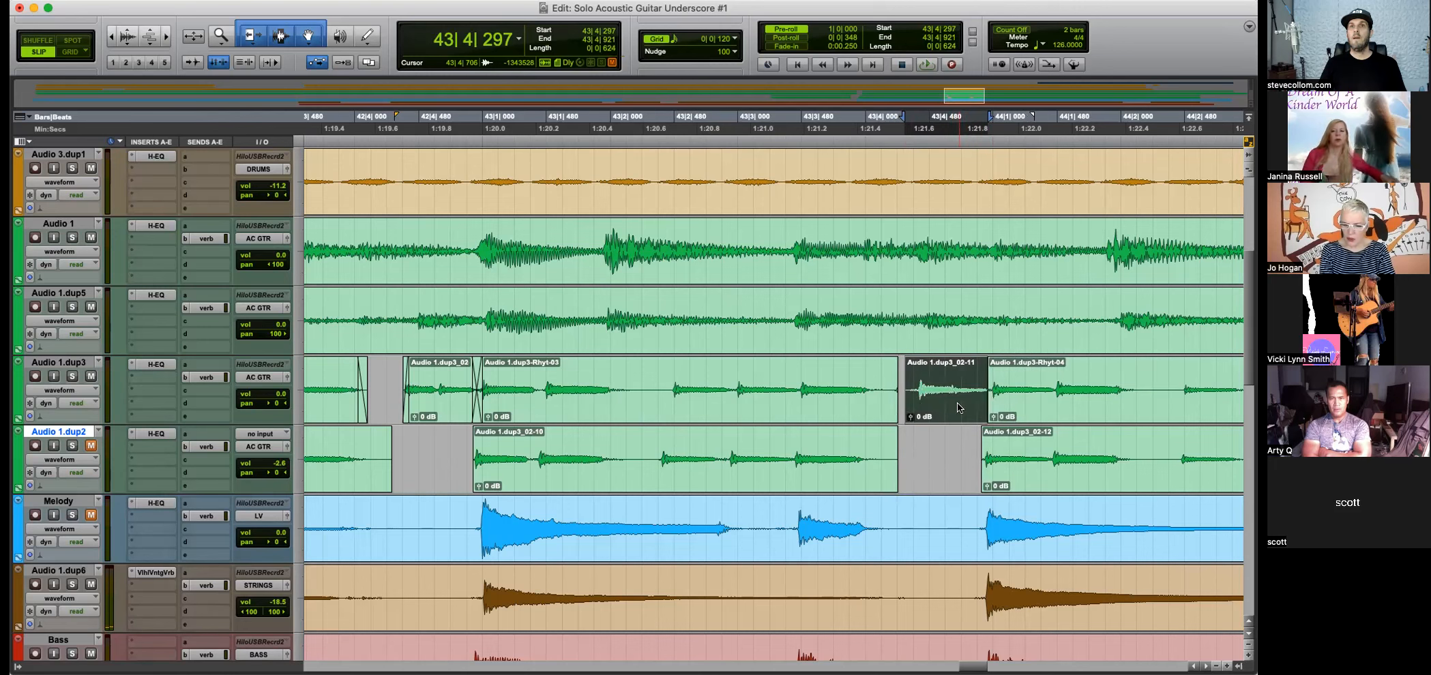
Trim the rhythm clip's end back to 43|4|184 on Audio 1.dup3 and fade the clip edges around the replaced notes.
click(895, 394)
key(Delete)
key(super+z)
key(super+z)
key(super+z)
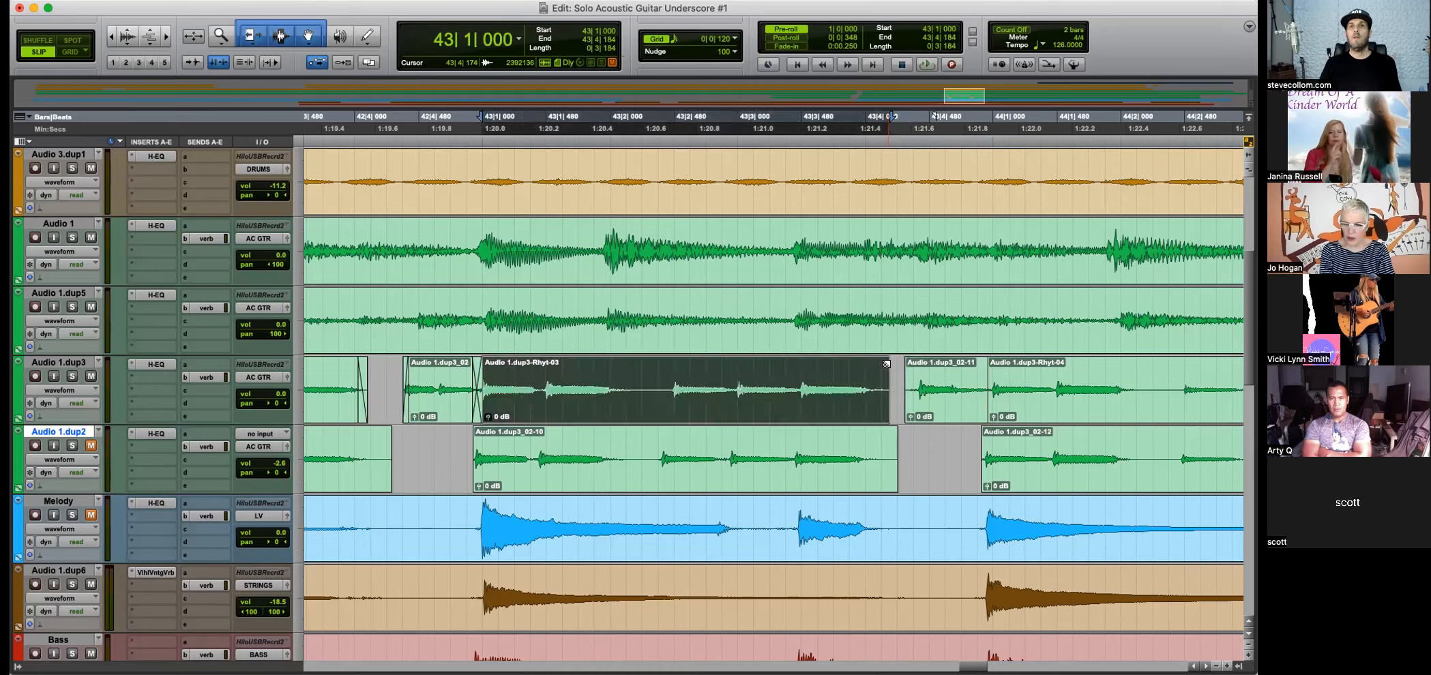
click(984, 404)
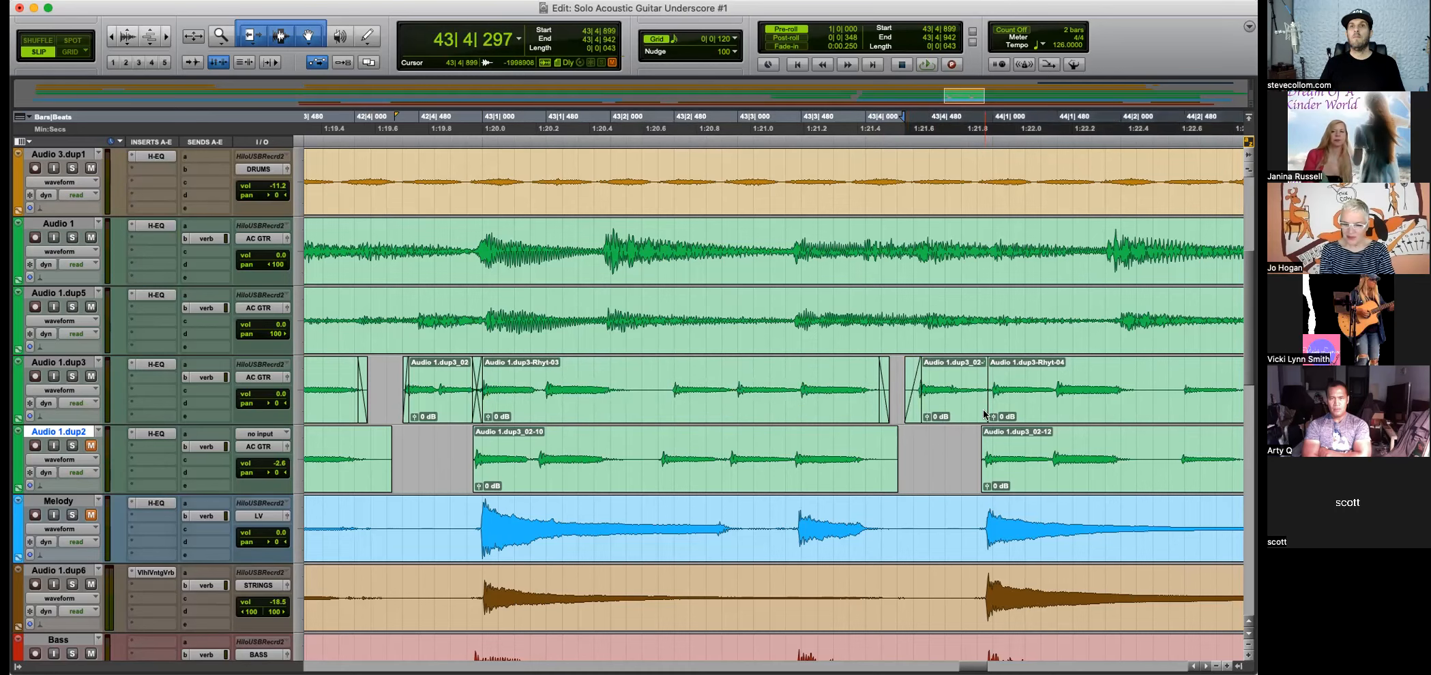
Play on from 43|4|803 to check the rest of the Audio 1.dup3 rhythm part up to bar 51.
key(space)
key(super+bracketleft)
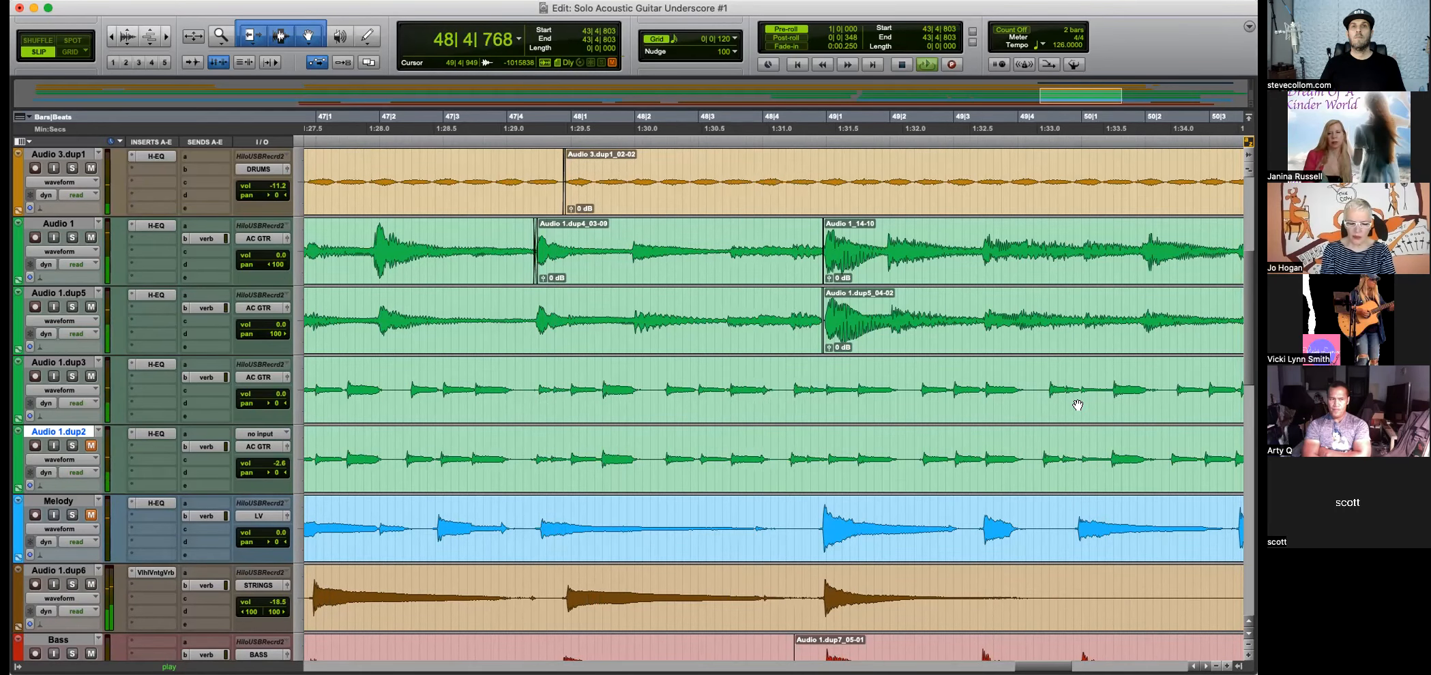
key(super+bracketleft)
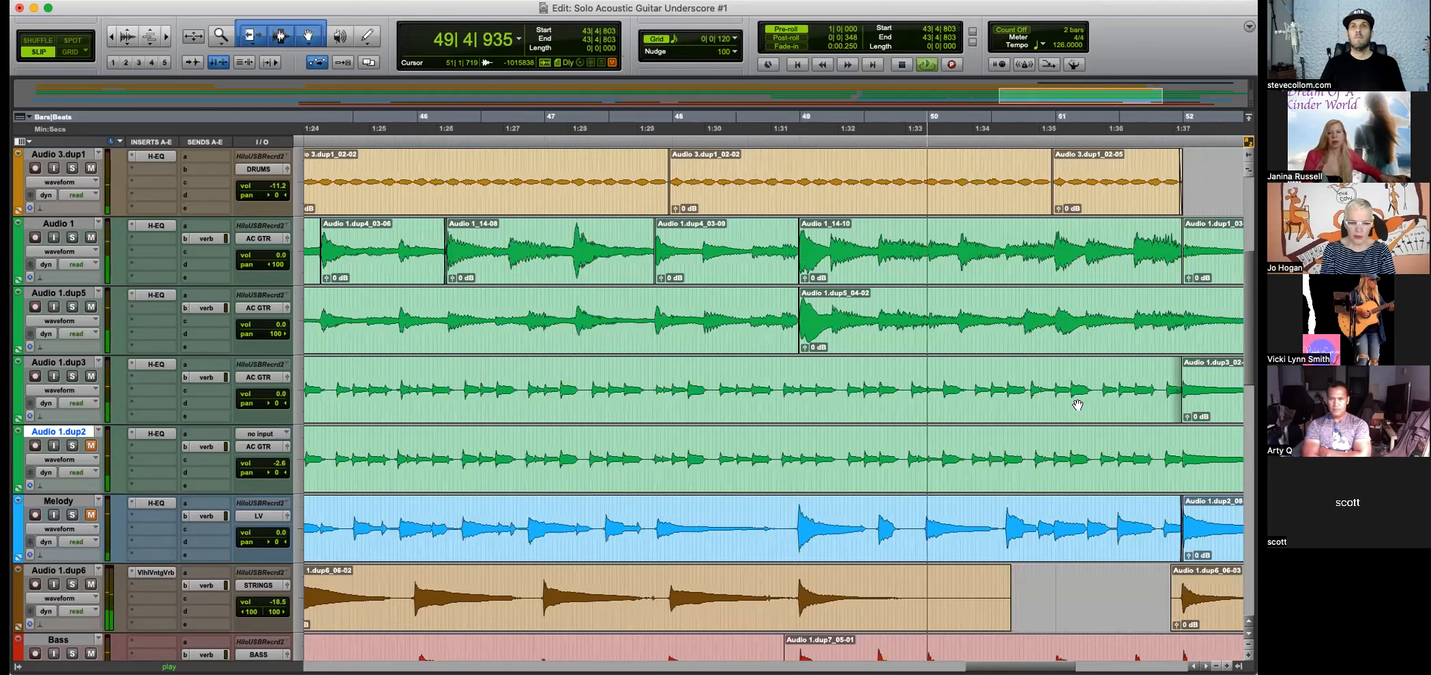
key(super+bracketright)
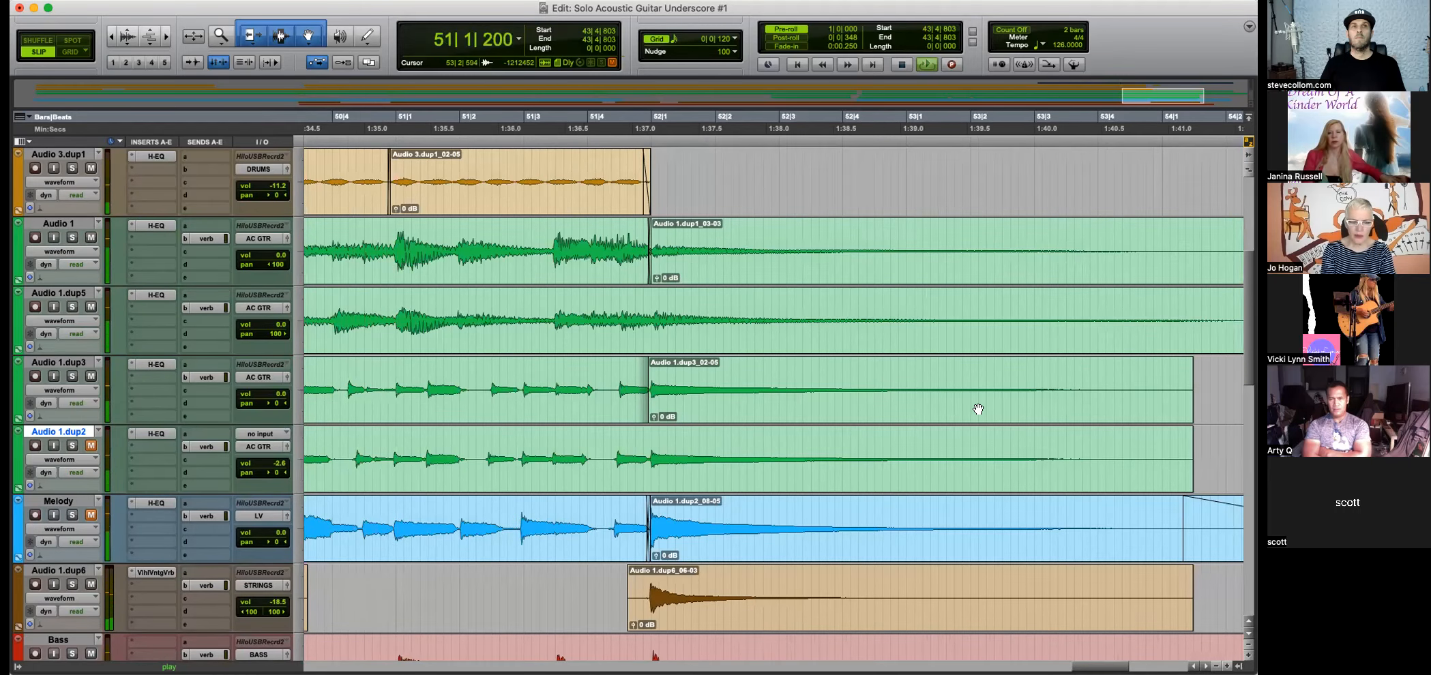
key(space)
Move the original notes at 50|4 from Audio 1.dup2 onto Audio 1.dup3 and crossfade their join with the clip at bar 51.
key(super+bracketright)
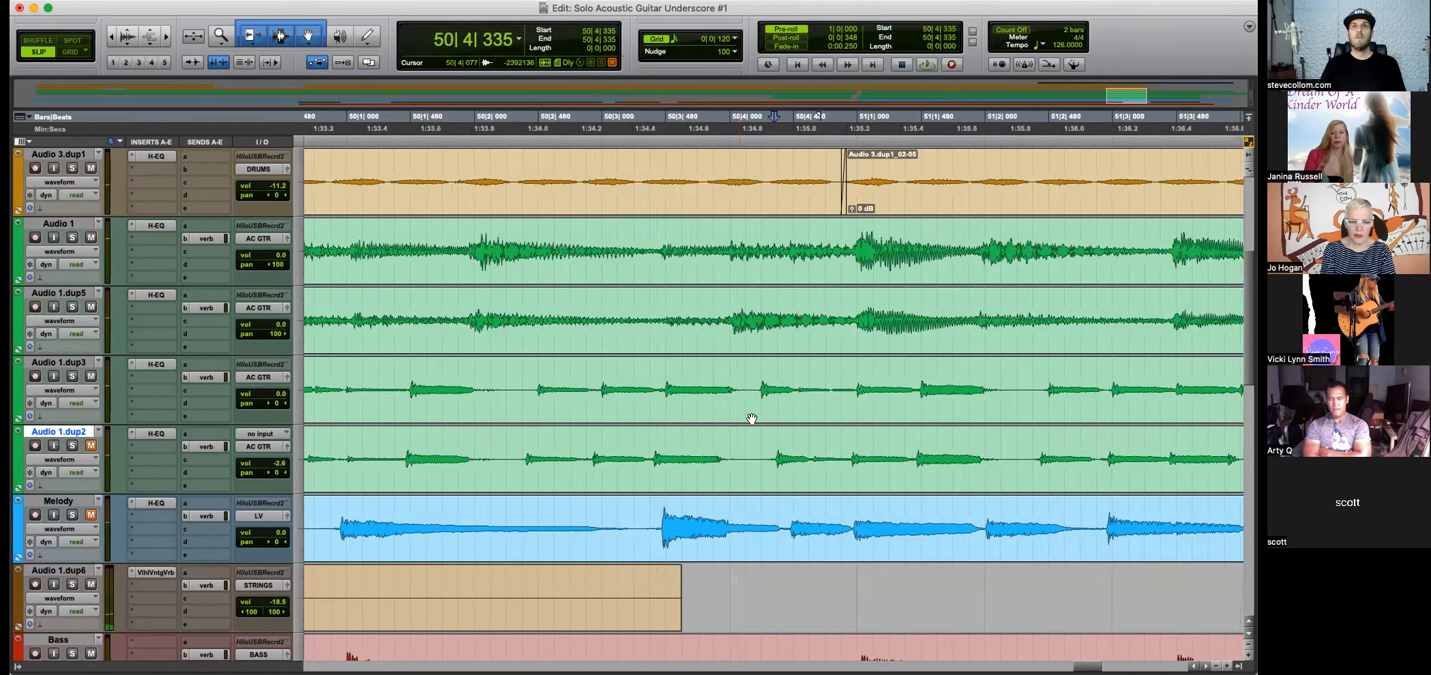
drag(760, 450, 750, 418)
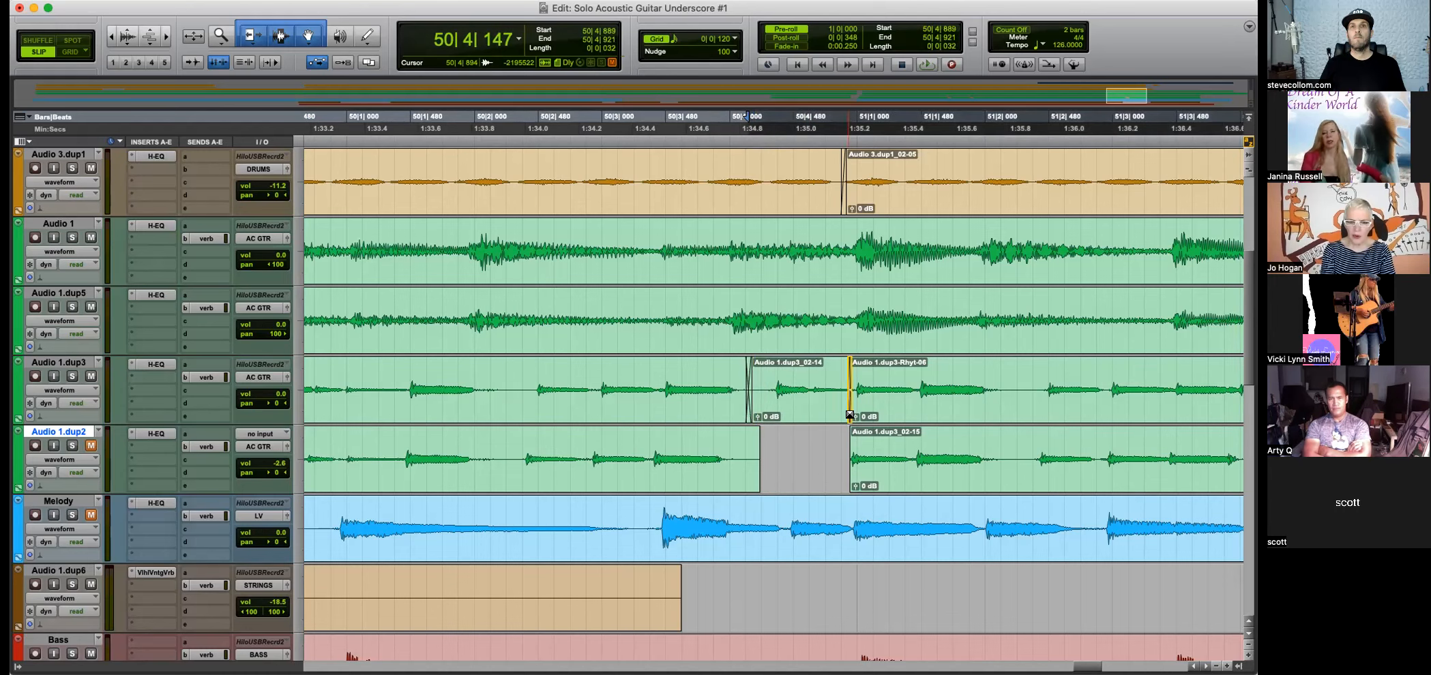
drag(849, 414, 852, 415)
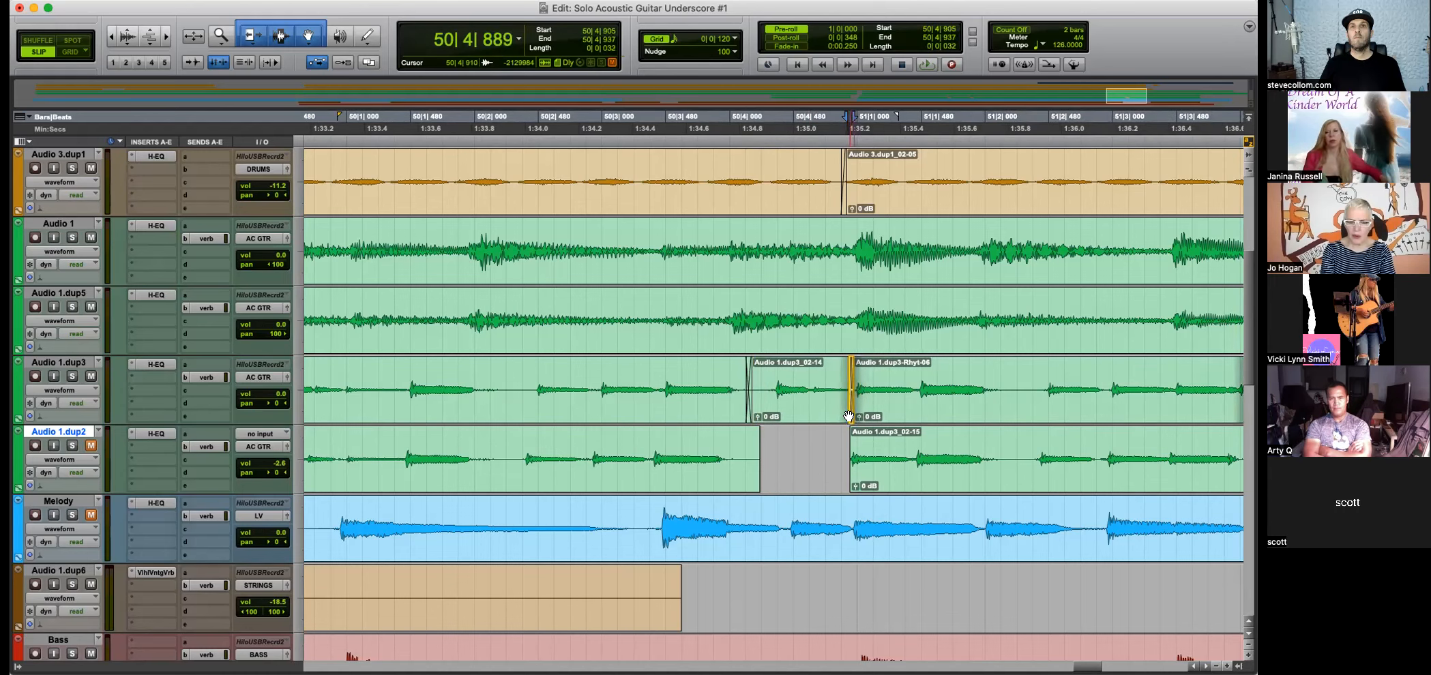
Play the replaced notes before bar 51 from 50|4|754 to check their timing.
key(space)
scroll(920, 416, right, 3)
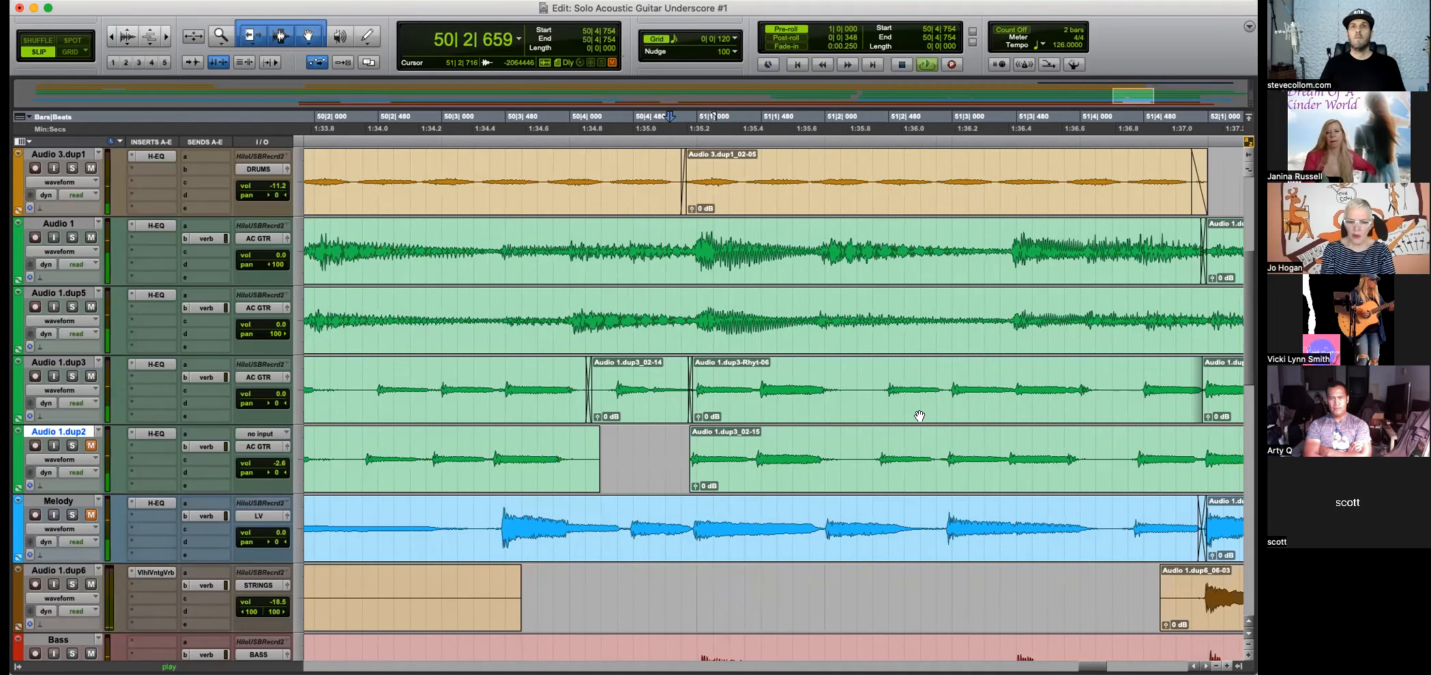
key(space)
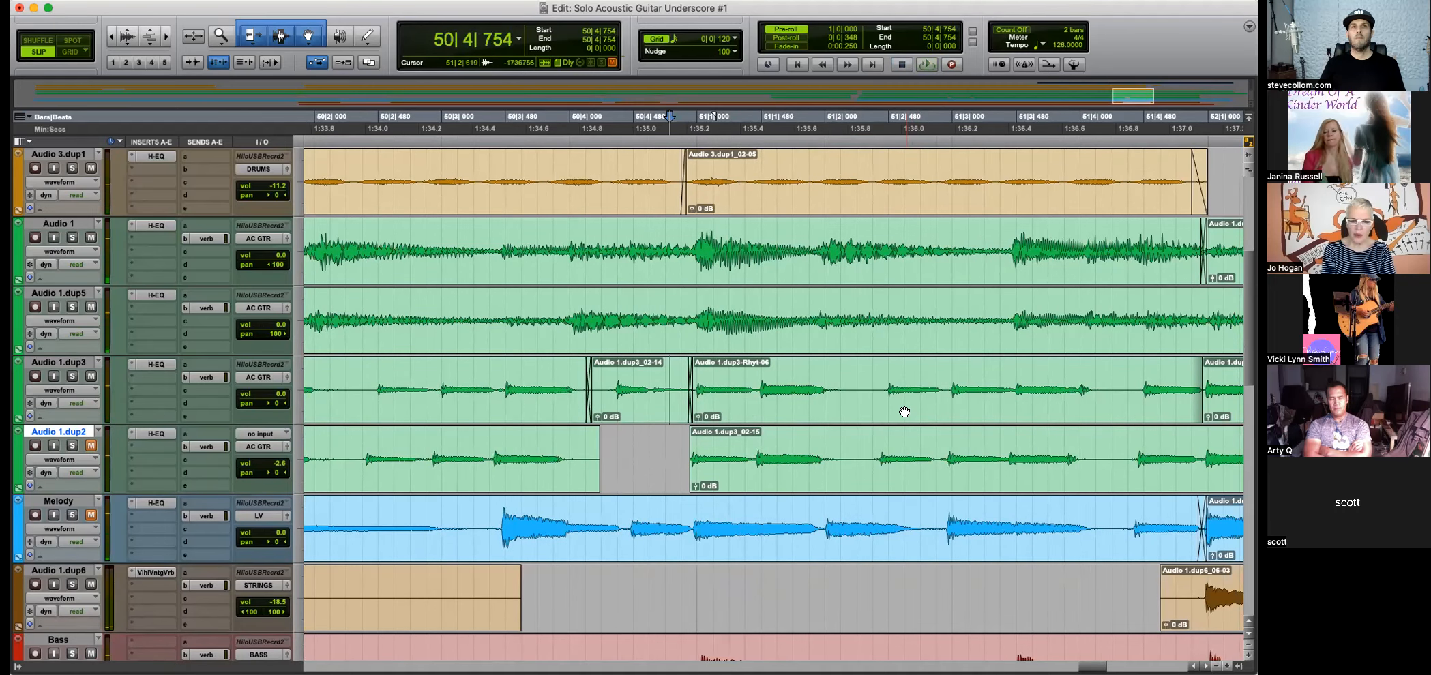
key(space)
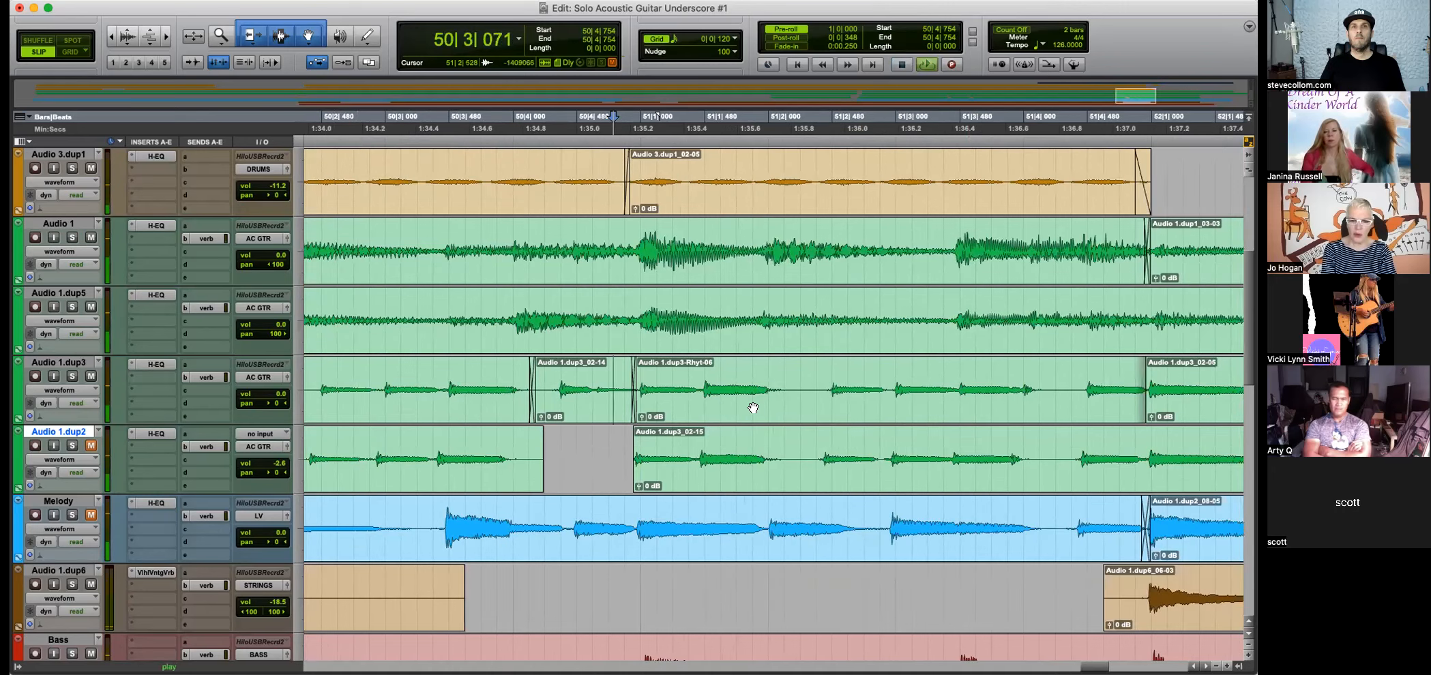
key(space)
Place the replacement notes before bar 51 on Audio 1.dup3 slightly later and delete the leftover quantized note in front of them.
drag(579, 417, 628, 414)
click(598, 444)
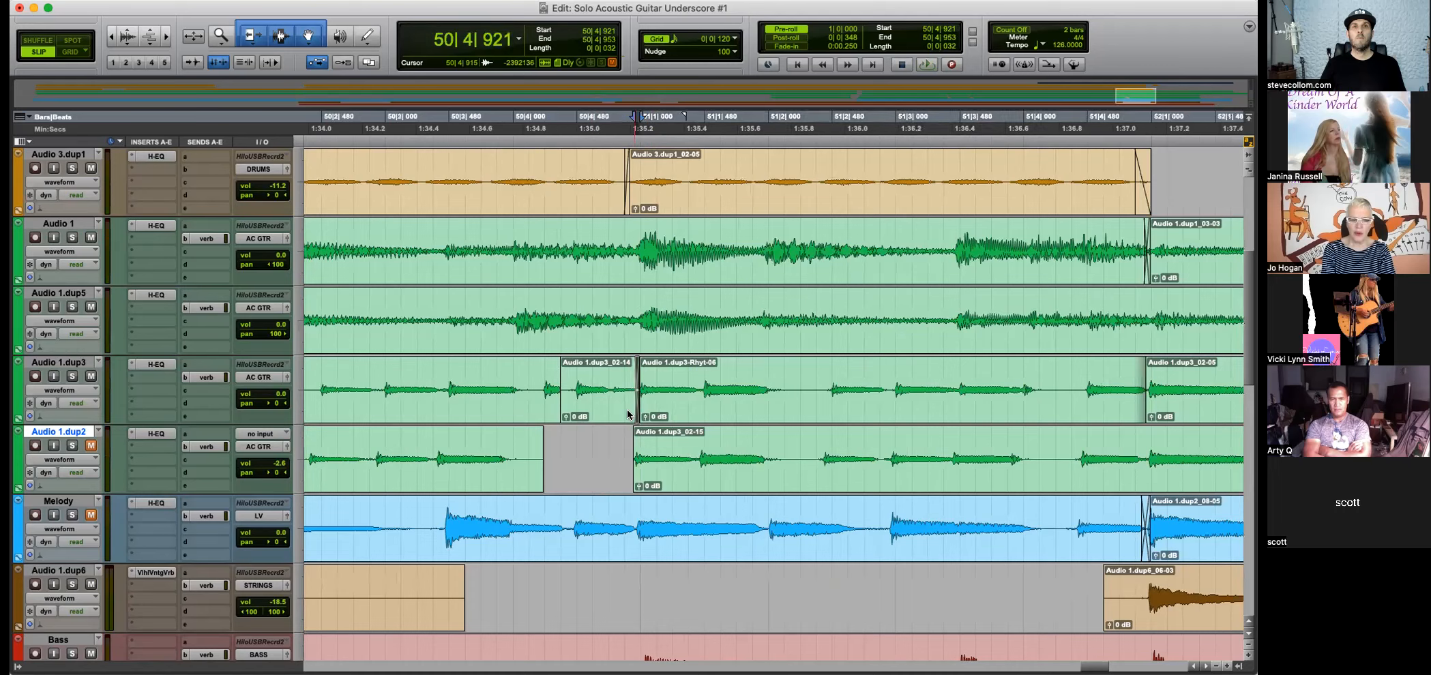
click(549, 403)
key(Delete)
Fade the clip edges on both sides of the gap before the replacement notes at 50|4 and play the passage again.
key(space)
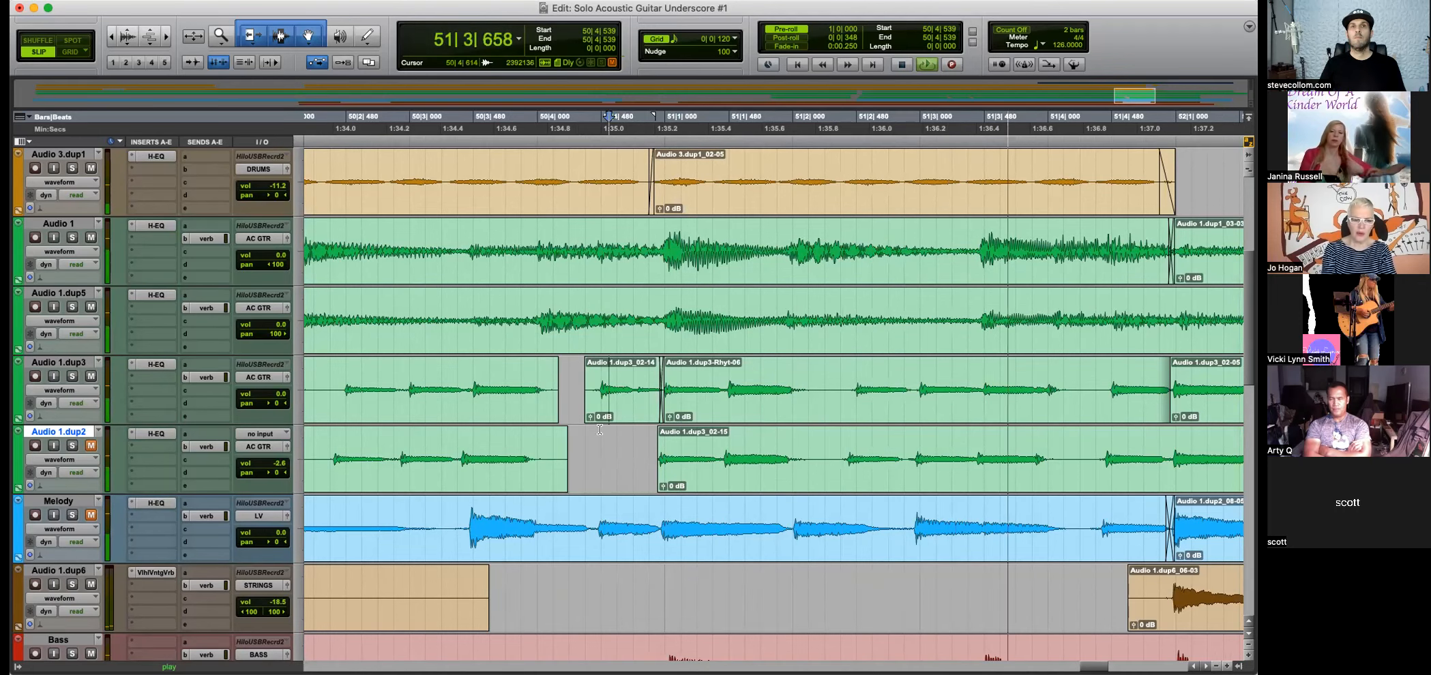
key(space)
drag(585, 362, 544, 363)
click(640, 392)
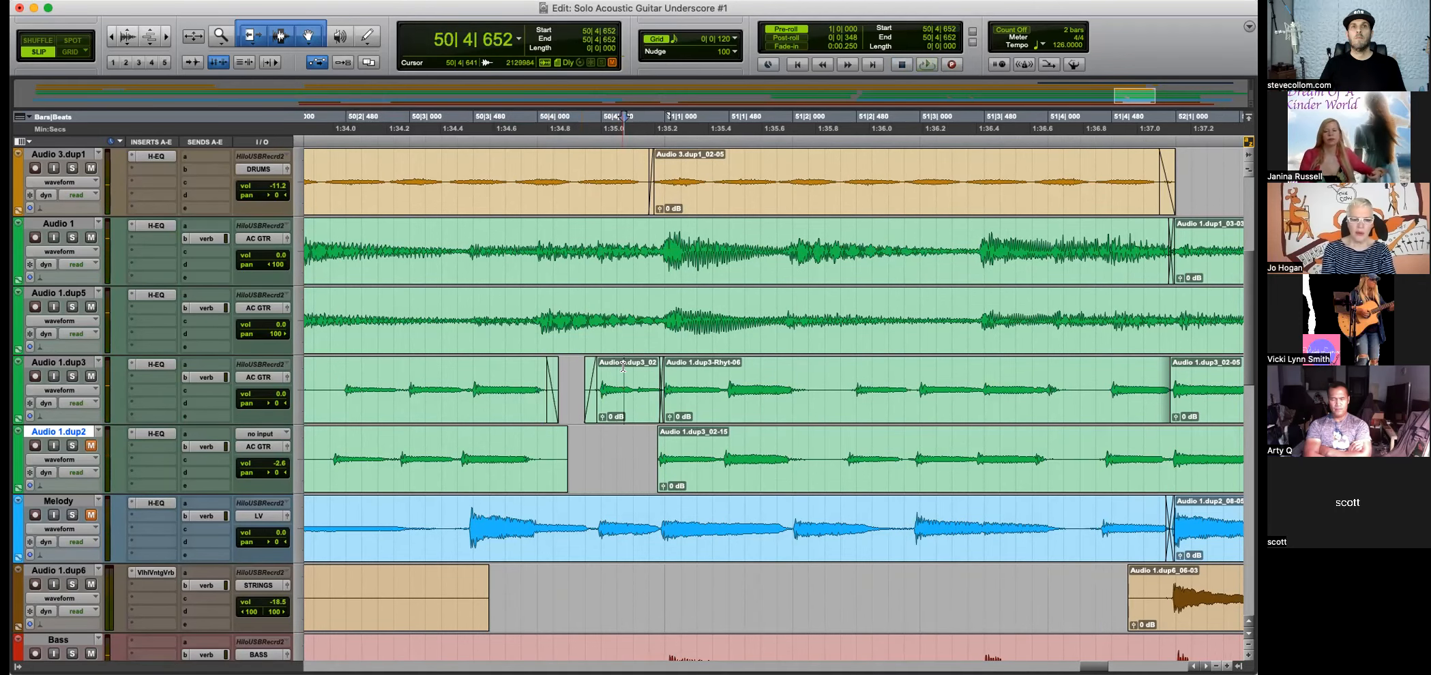
key(space)
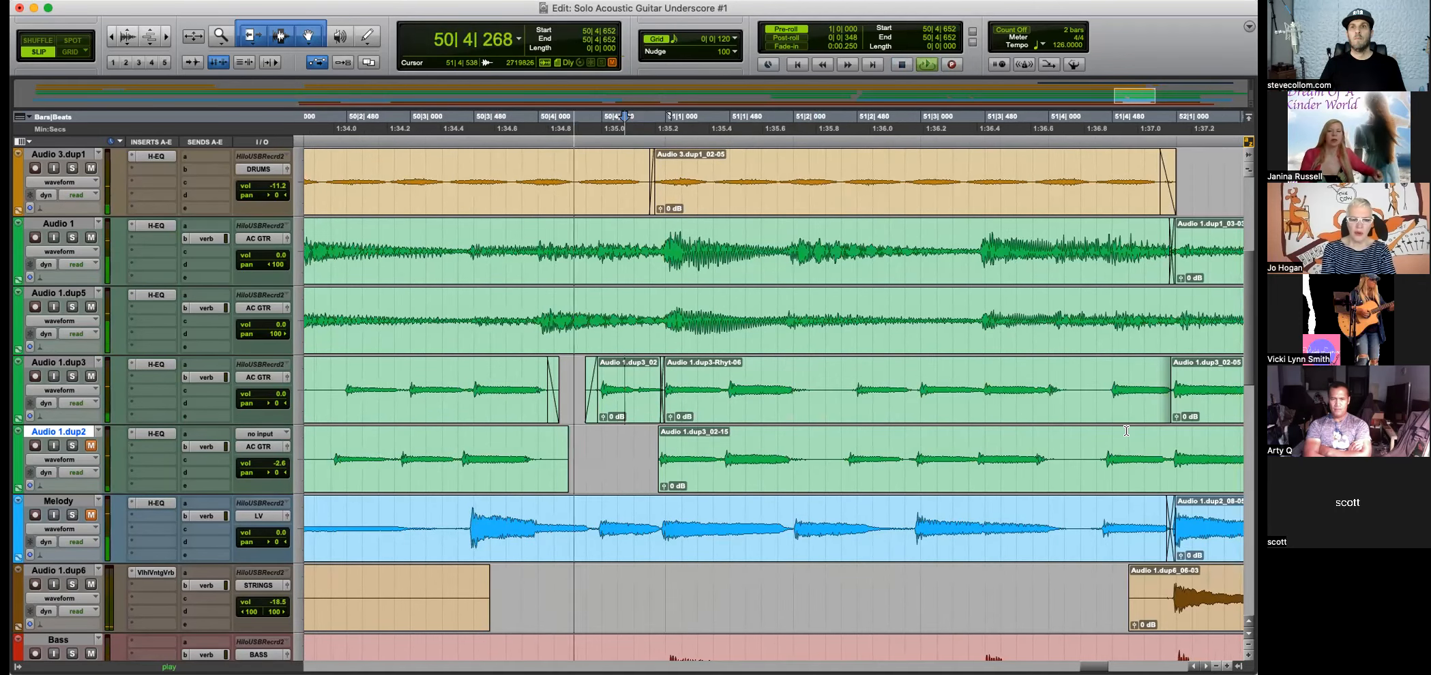
Crossfade the join between the rhythm clip and the final chord clip at bar 52 on Audio 1.dup3.
scroll(1166, 418, down, 1)
click(1166, 419)
click(1162, 350)
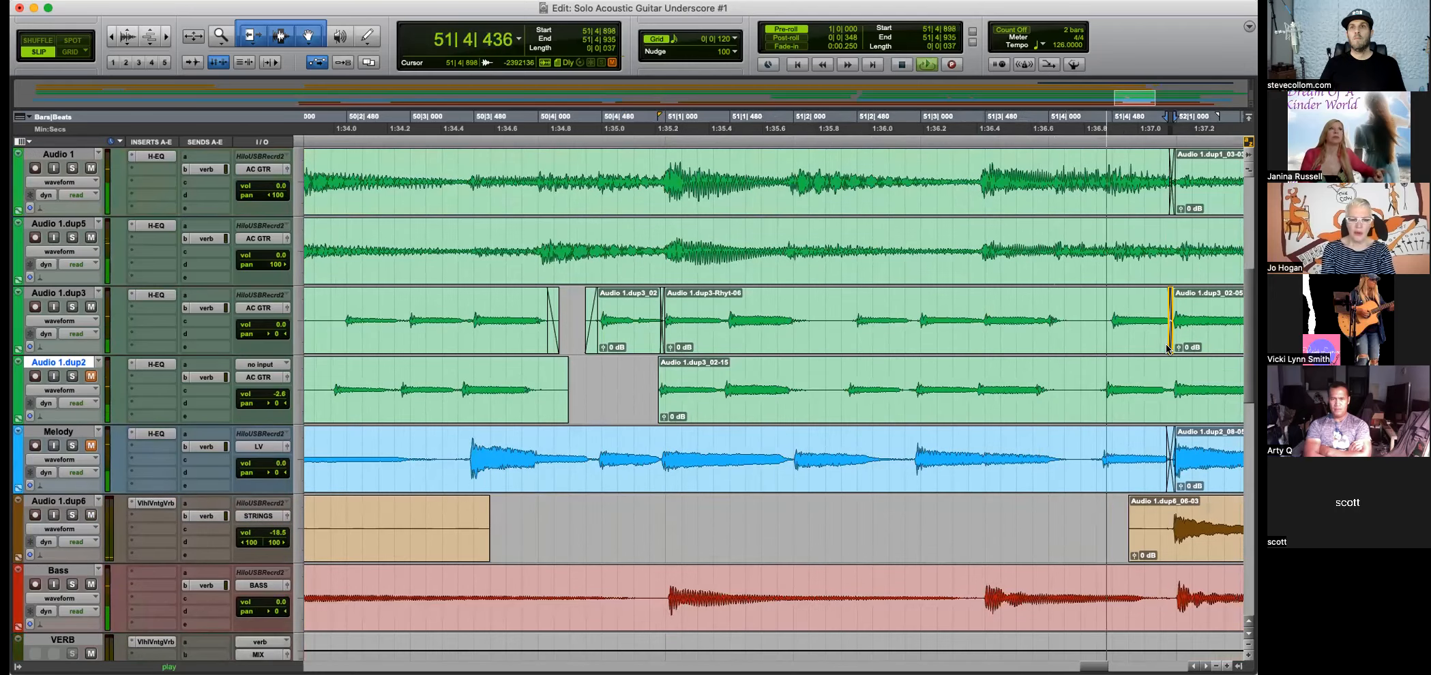
Enlarge the waveforms, trim the final chord clip's end on Audio 1.dup3 to 54|1|209 and fade it out from 52|4|816.
key(r)
key(r)
key(super+alt+bracketright)
key(super+alt+bracketright)
key(super+alt+bracketright)
key(super+alt+bracketright)
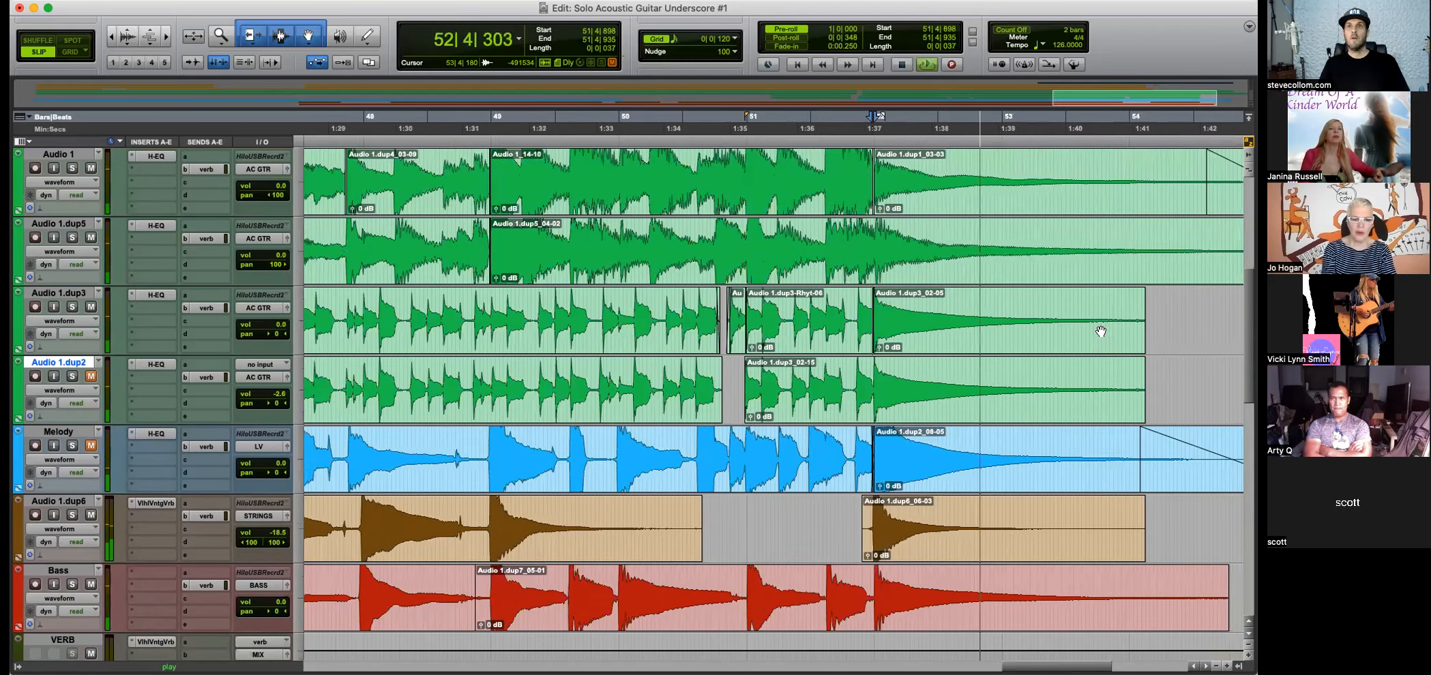
click(1136, 295)
key(r)
key(r)
key(r)
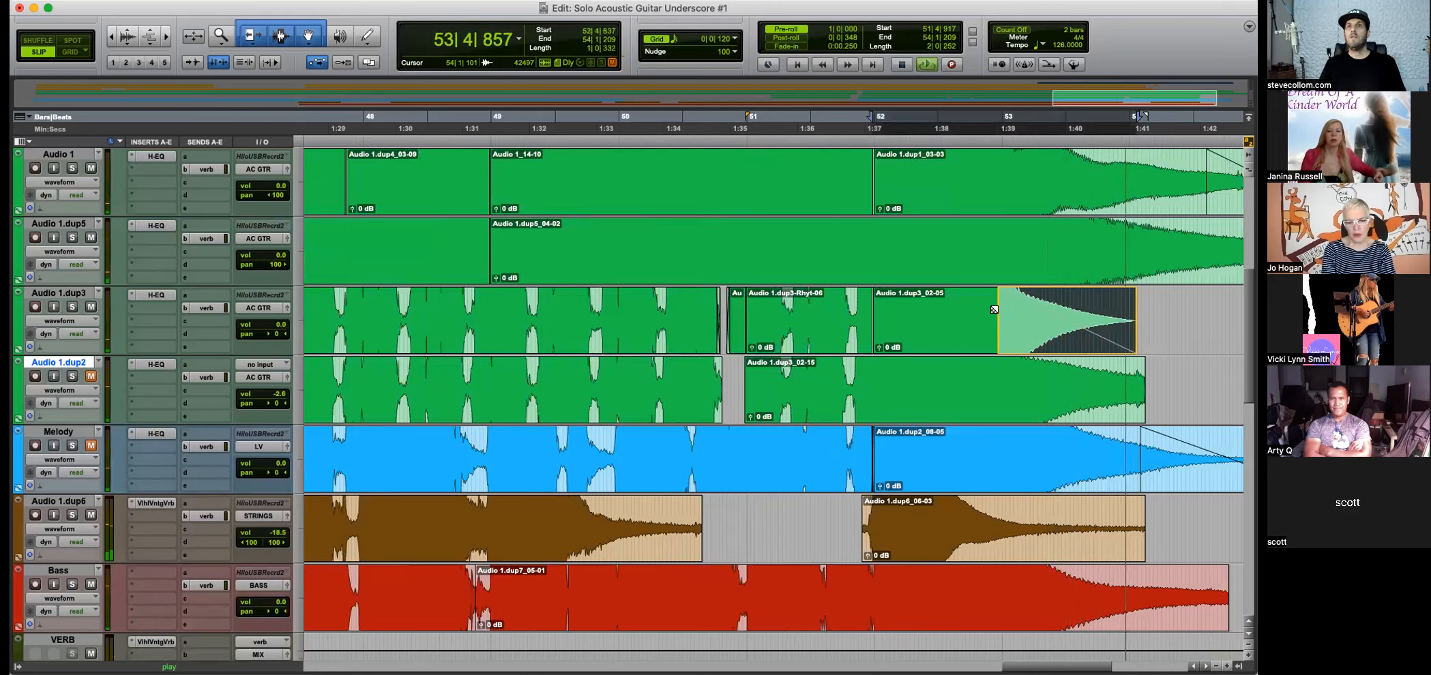
key(space)
Delete the Audio 1.dup2 track and return to the session start with the waveform height reduced again.
right_click(75, 365)
click(82, 468)
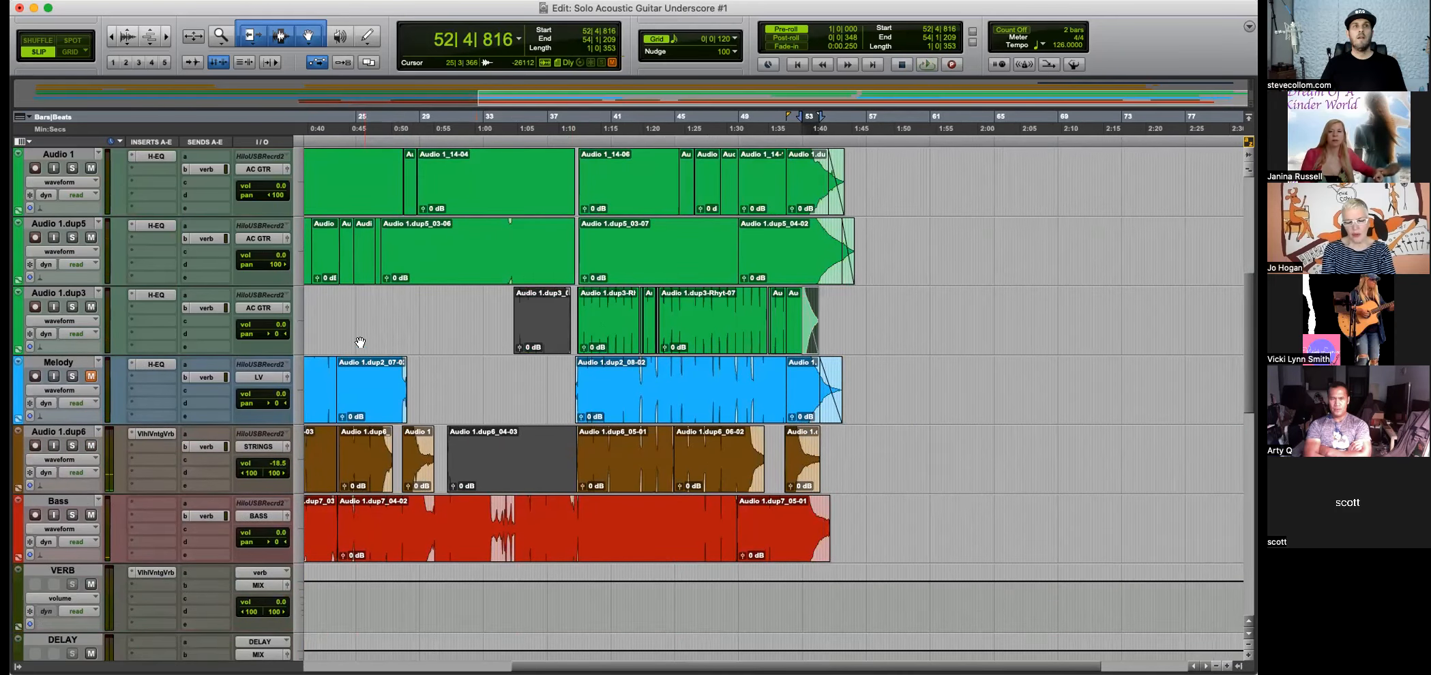
key(r)
key(Return)
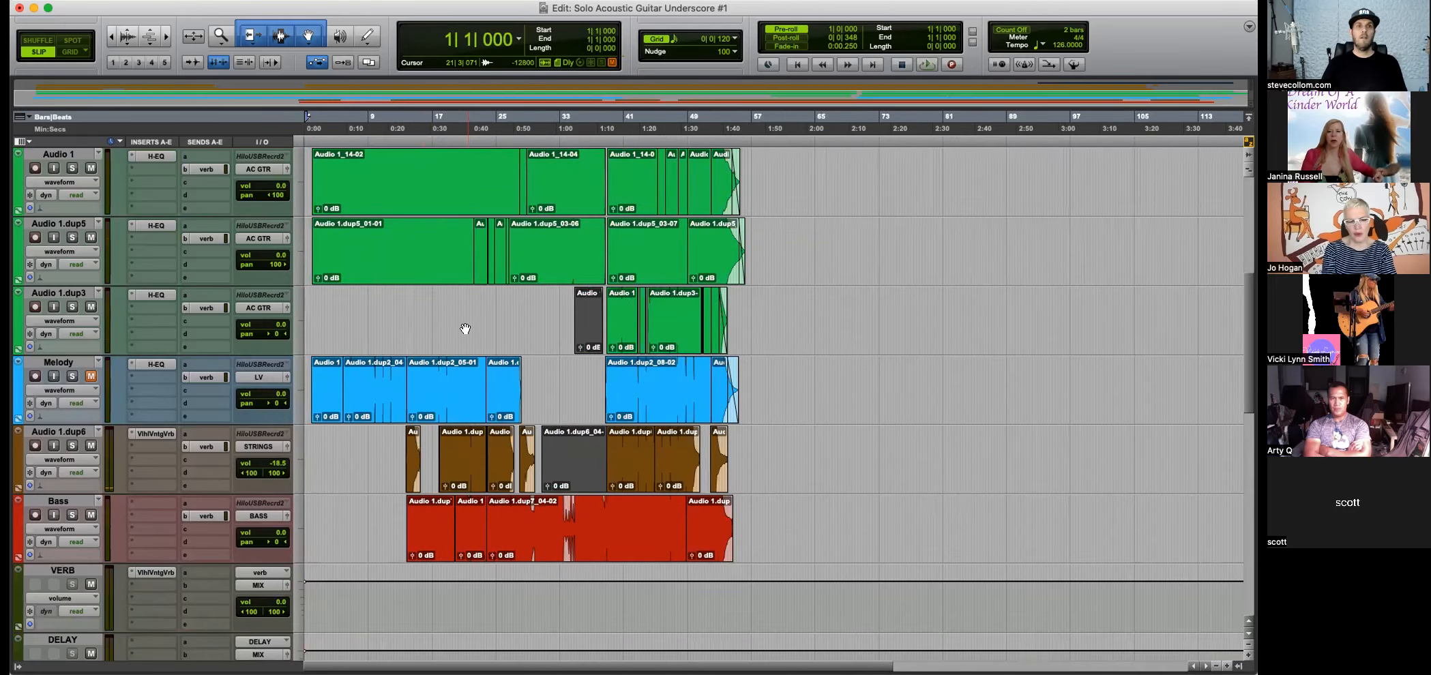
key(super+alt+bracketleft)
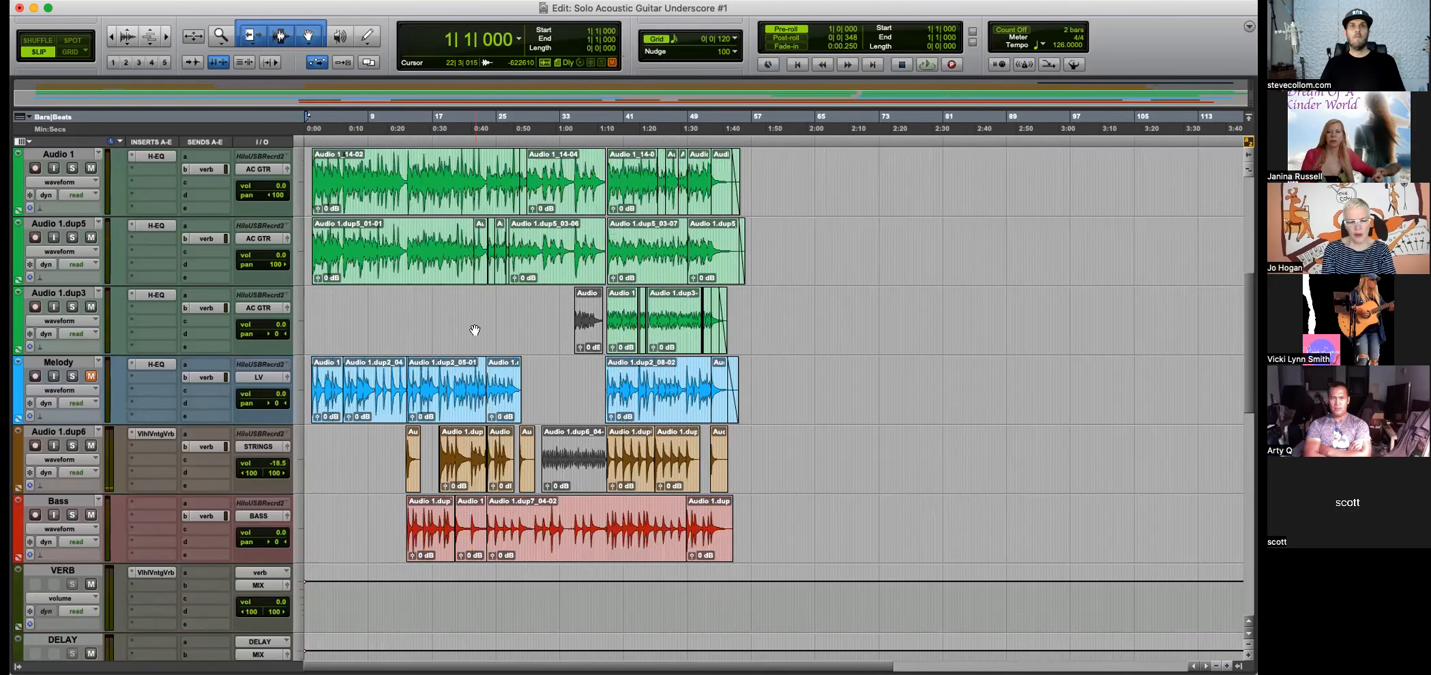
Lower the Audio 1.dup3 track volume to -2.6 dB and check the level of its verb send.
click(217, 309)
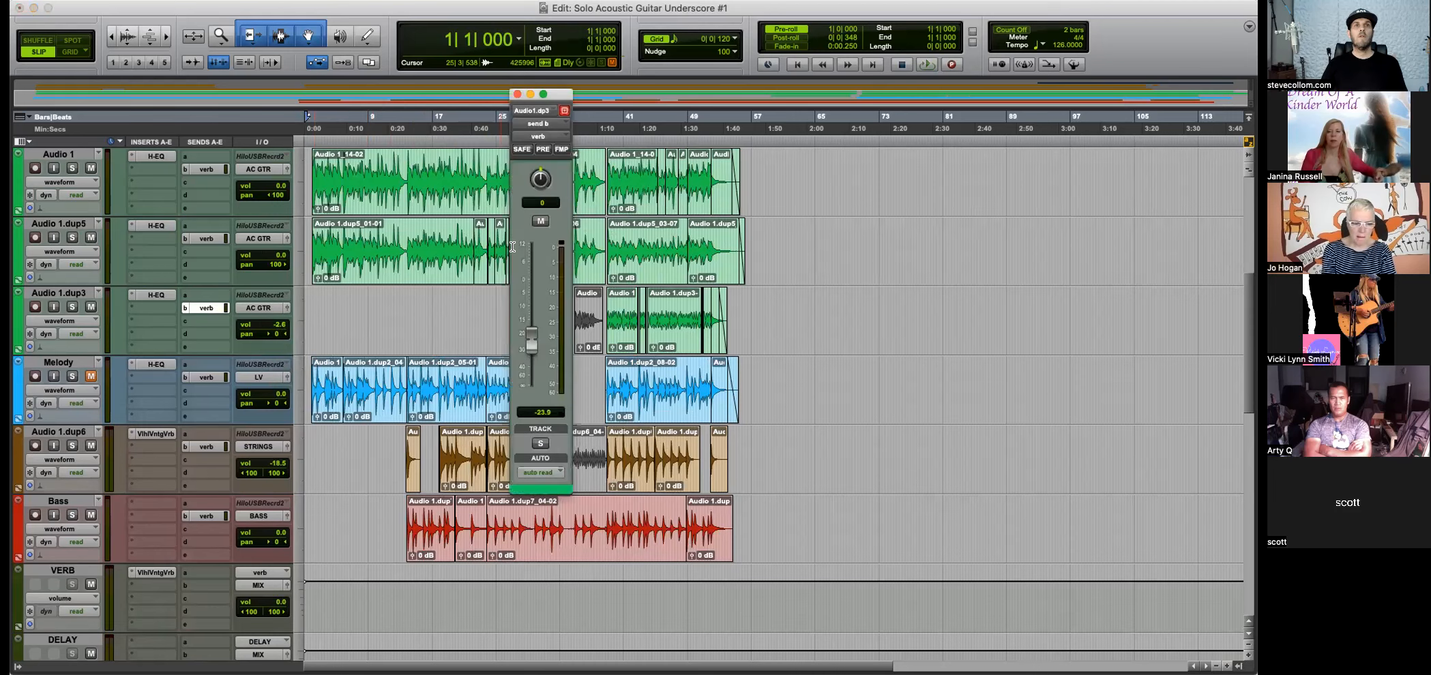
click(517, 95)
scroll(543, 267, down, 2)
click(315, 243)
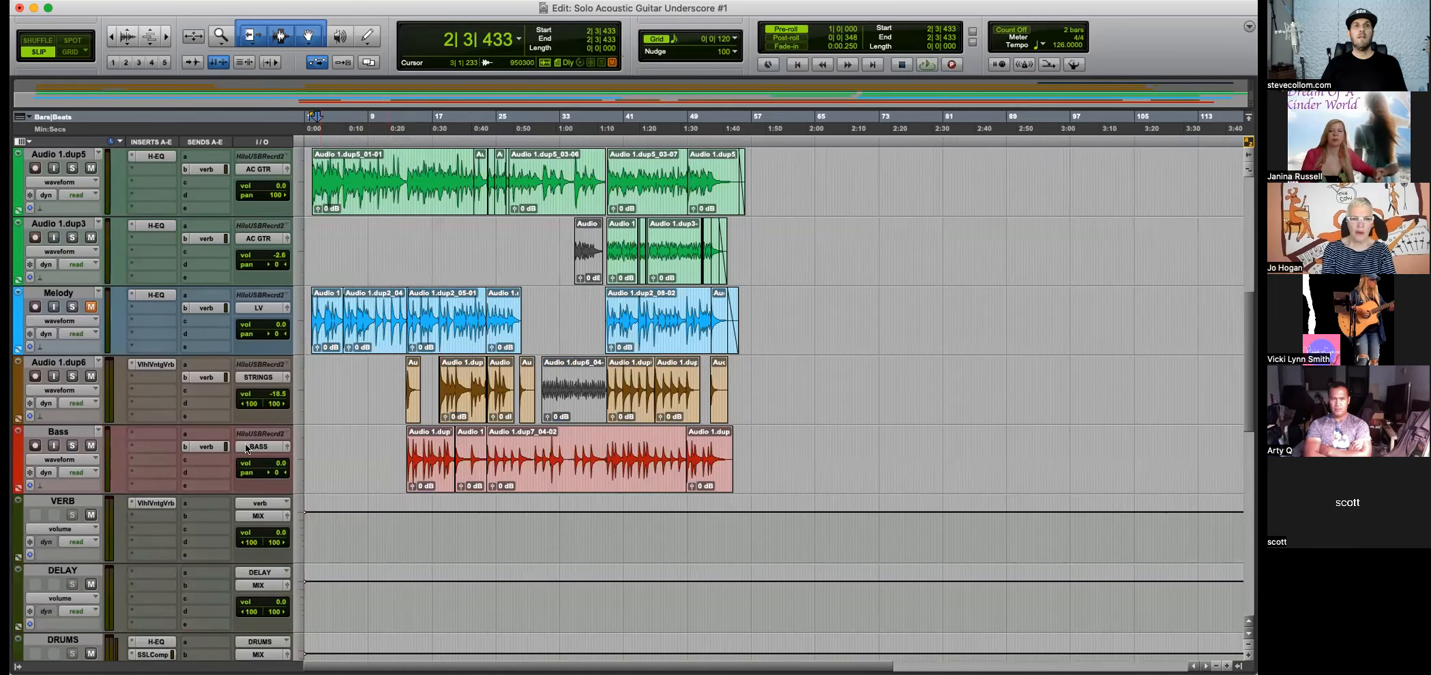
Move the Bass track up in the track list to sit between Audio 3.dup1 and Audio 1.
scroll(79, 433, up, 10)
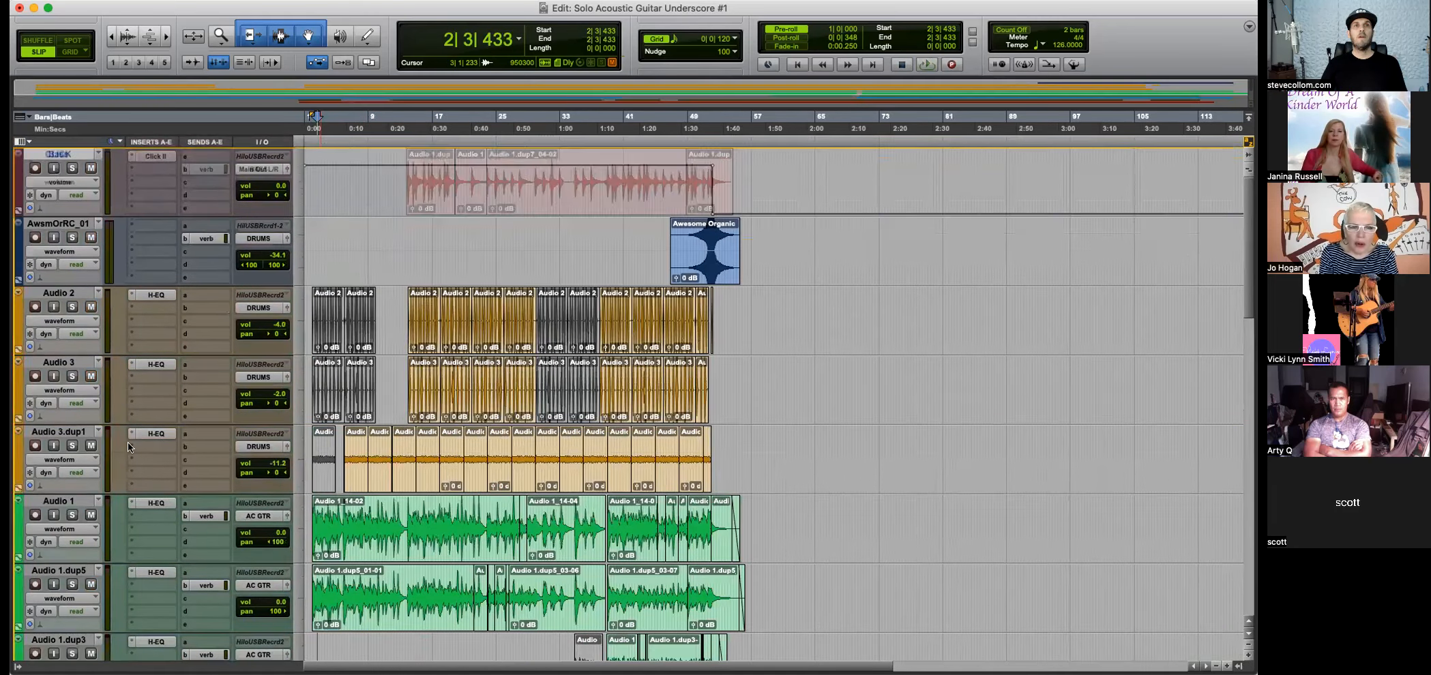
drag(128, 441, 276, 494)
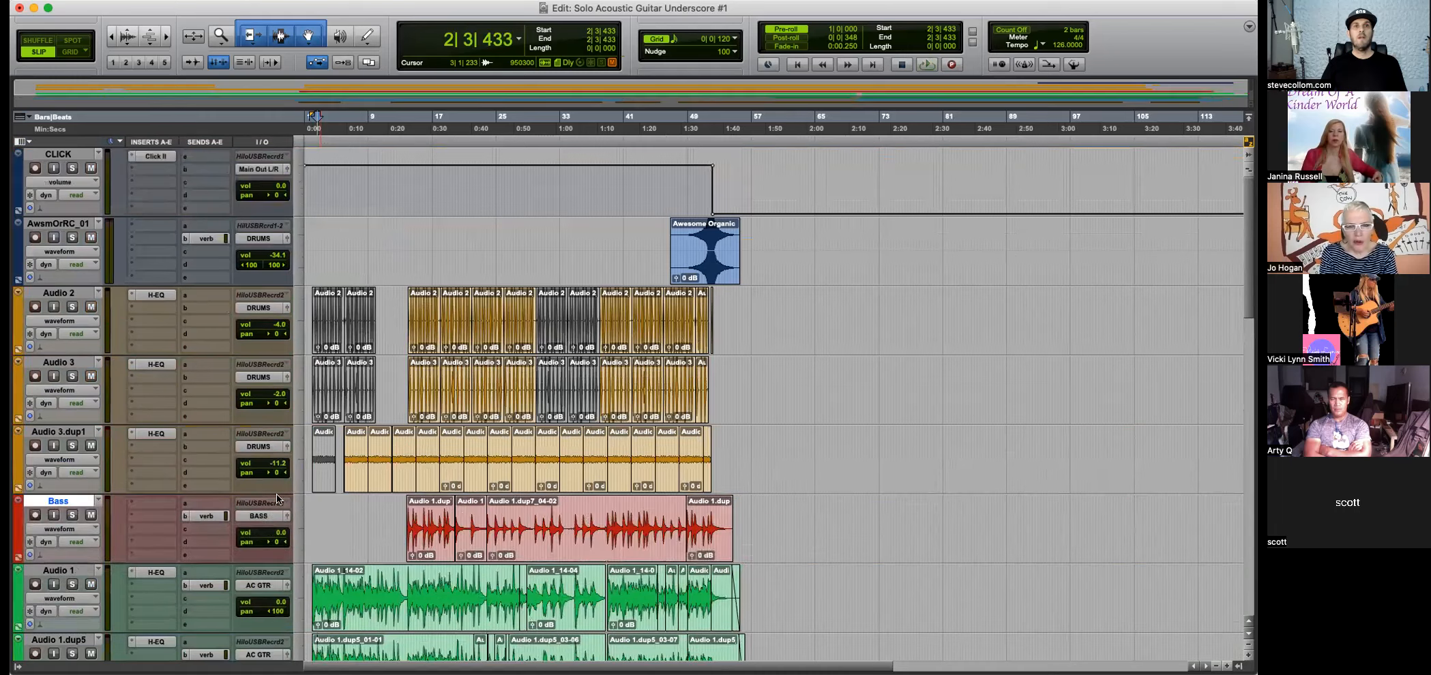
scroll(171, 417, down, 2)
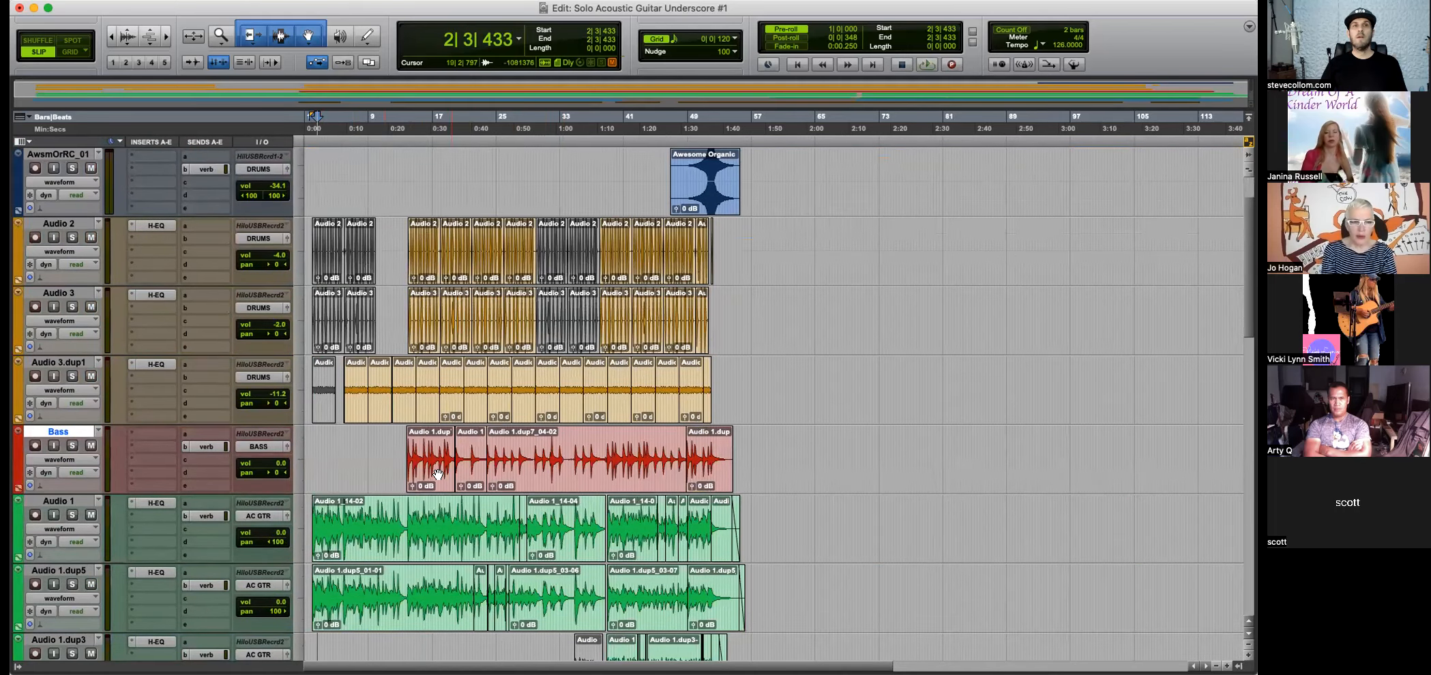
Trim the first Bass clip's start to 13|4|827, just before its first note, and fade it in up to 13|4|935.
click(409, 447)
key(super+bracketright)
key(super+bracketright)
key(super+bracketright)
key(super+bracketright)
key(super+bracketright)
key(super+bracketright)
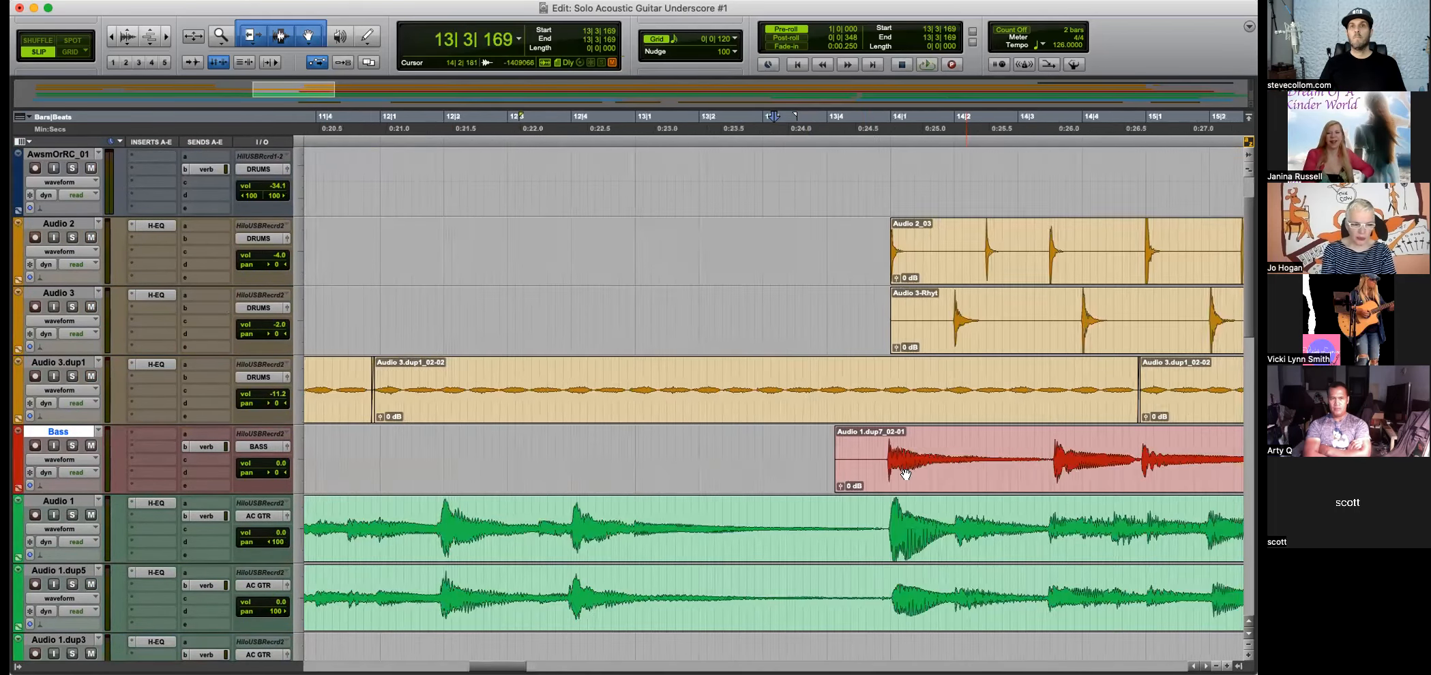
drag(861, 455, 1003, 434)
key(BackSpace)
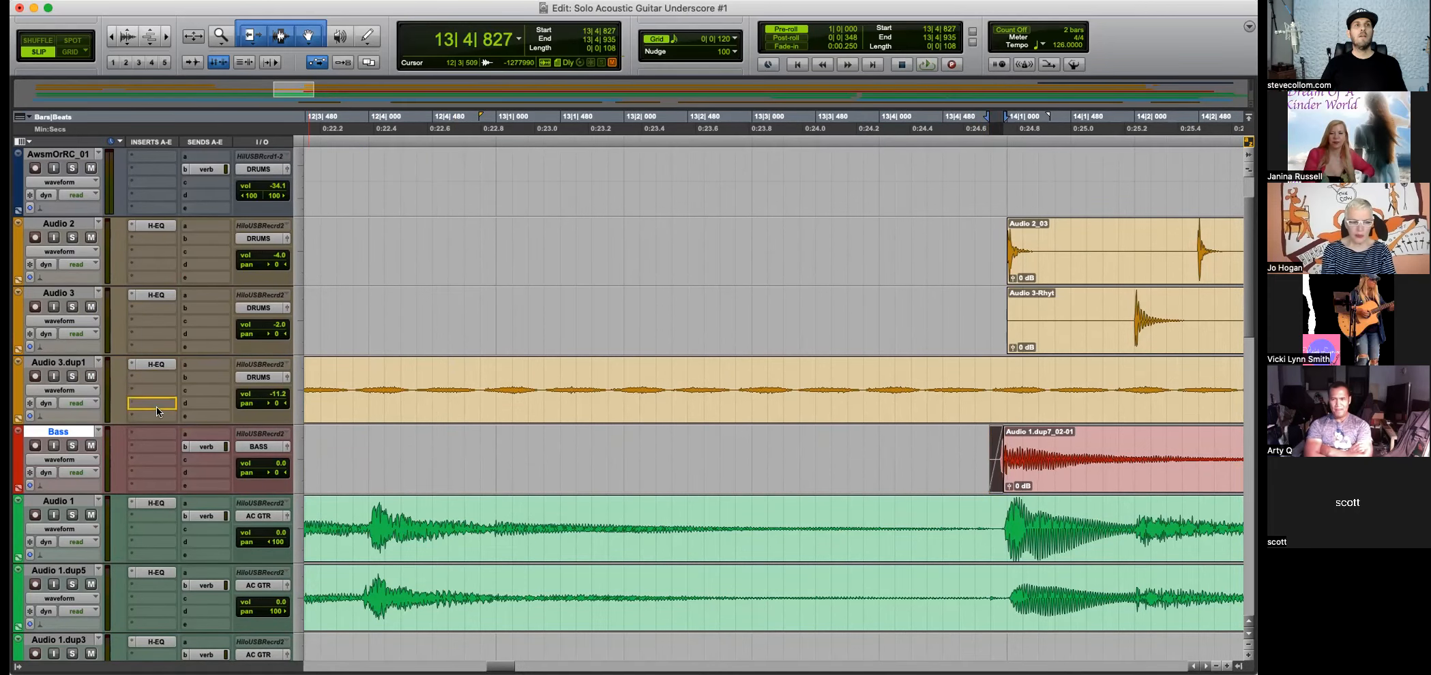
Insert the H-EQ plug-in on the Bass track and roll off its highs with the low-pass filter.
click(155, 435)
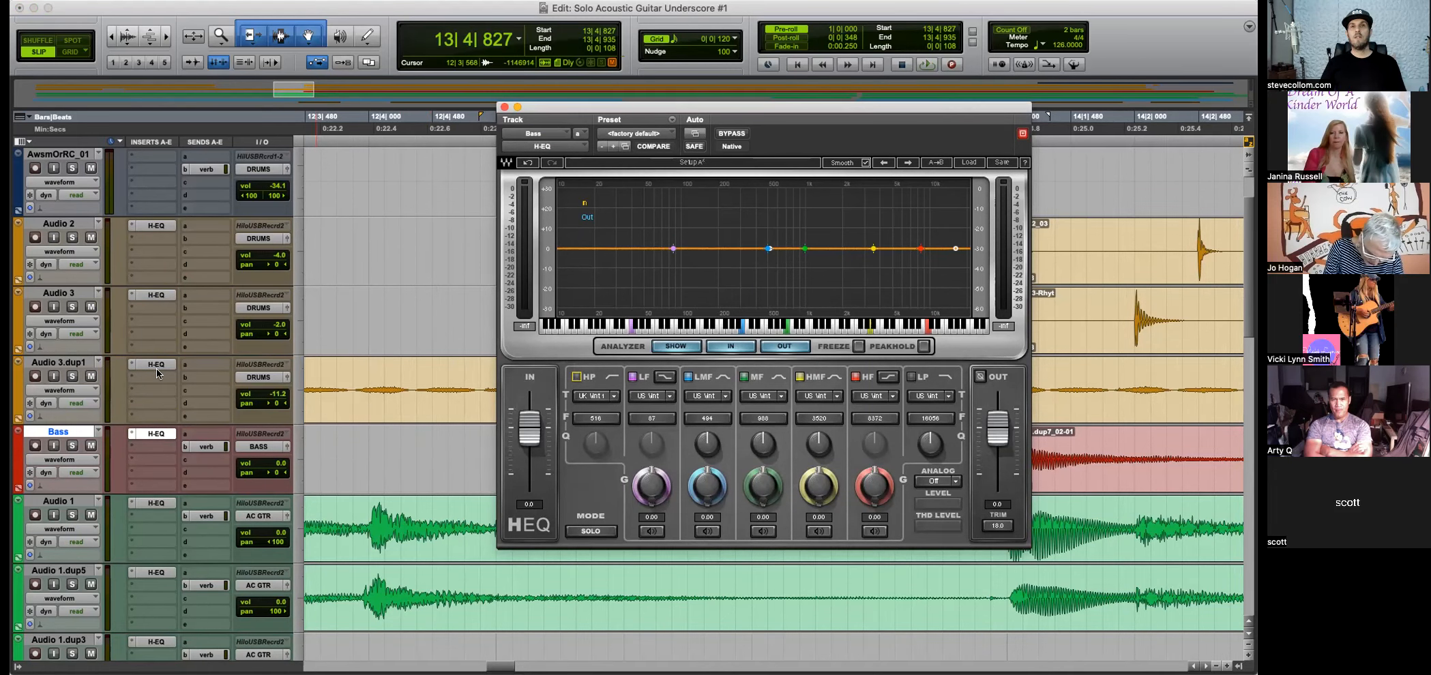
click(143, 441)
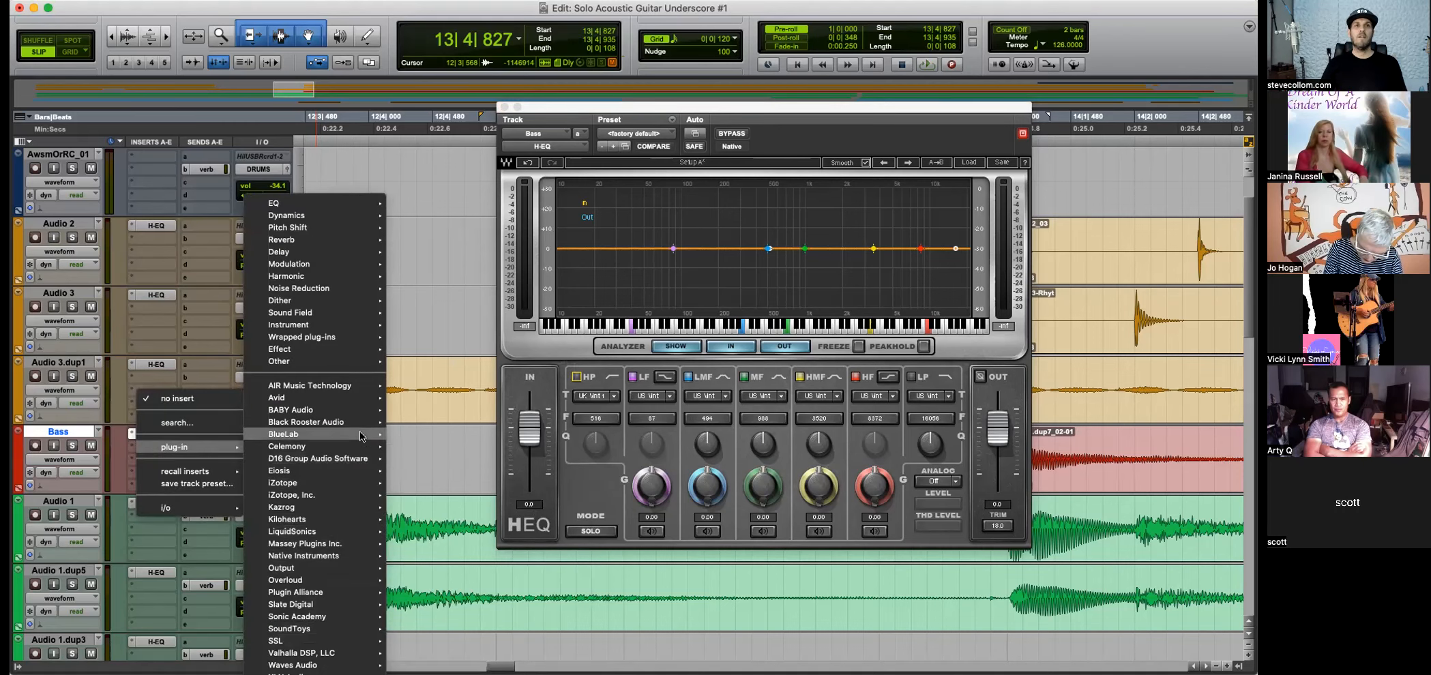
click(463, 322)
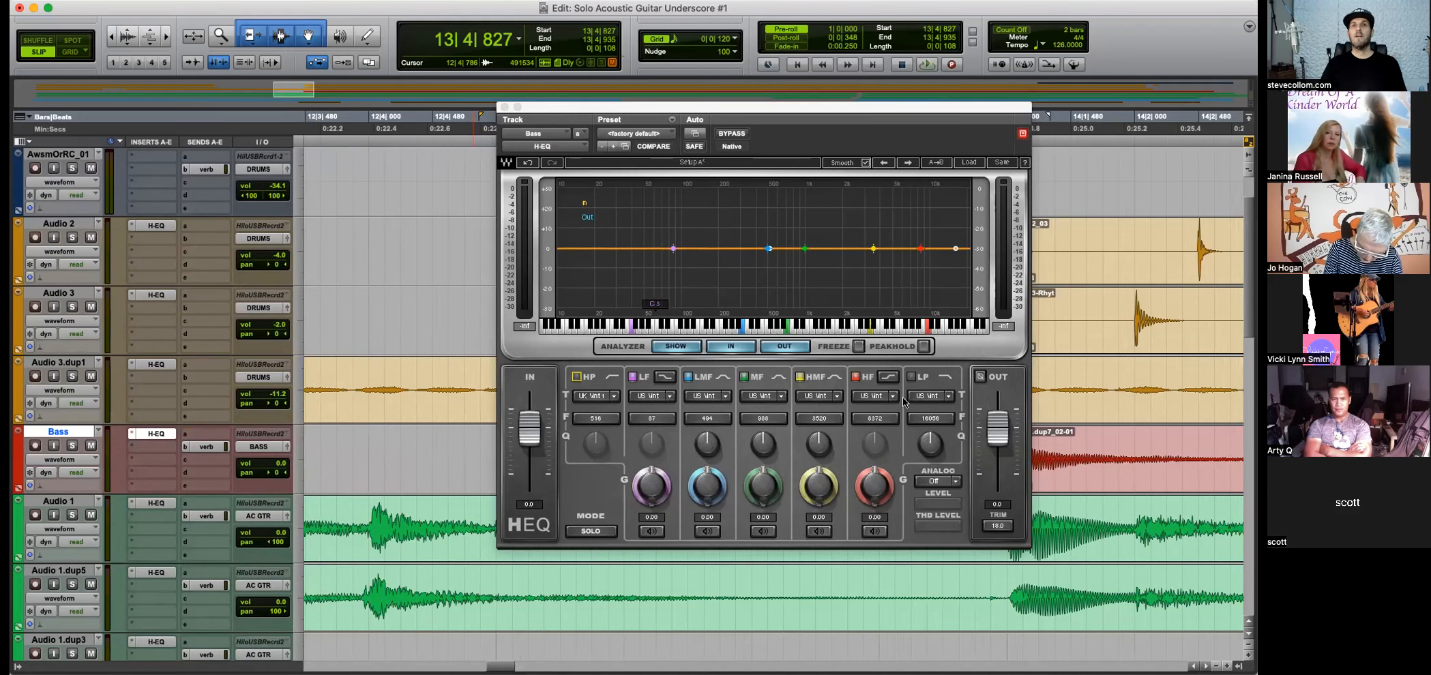
click(912, 378)
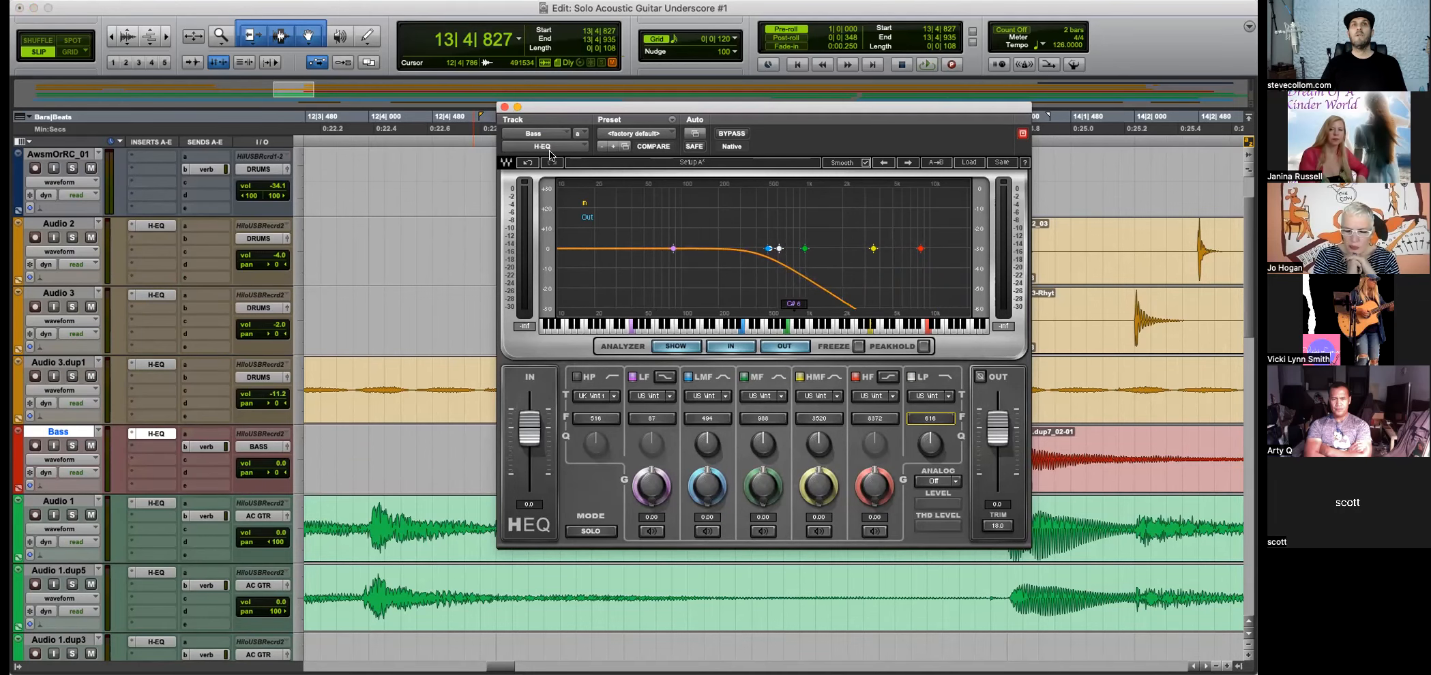
click(505, 108)
Play the Bass entry from 13|4|725 and remove the verb send from the Bass track.
click(975, 435)
key(space)
key(r)
key(r)
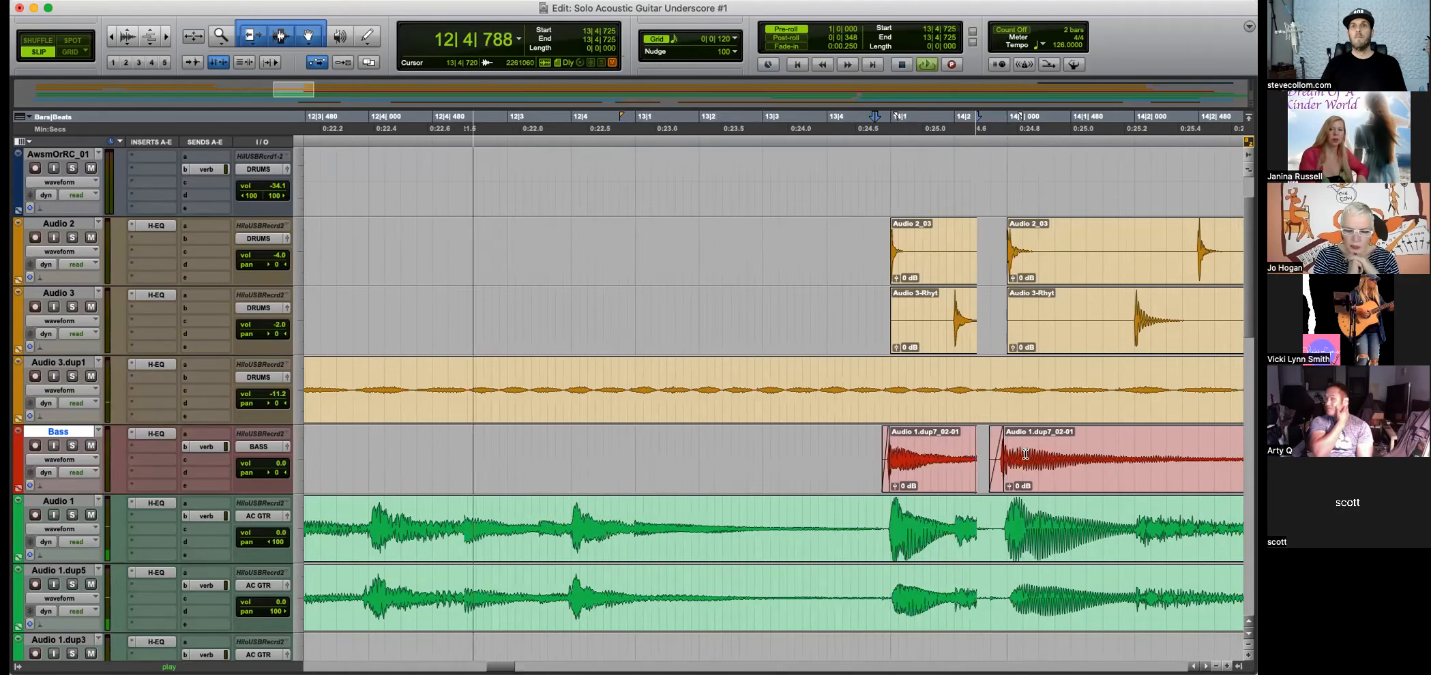
key(t)
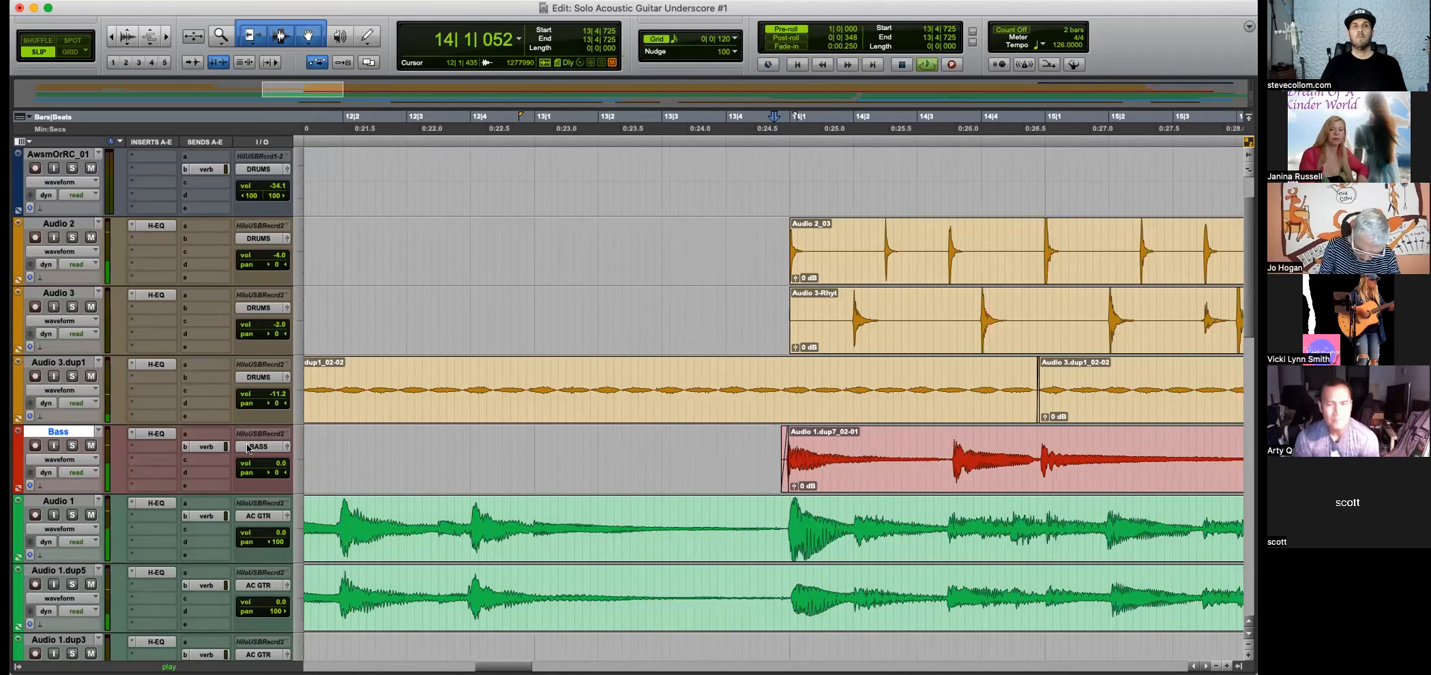
click(182, 446)
click(212, 395)
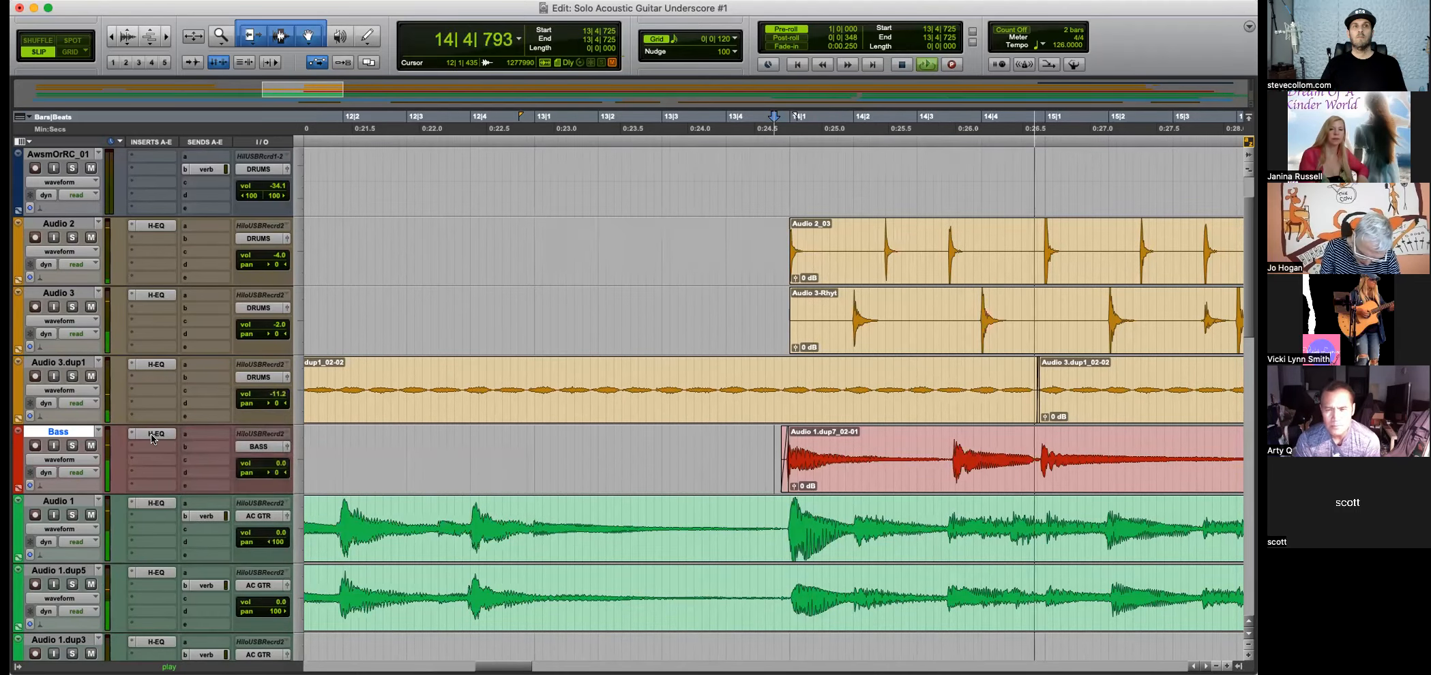
Set the low-pass filter of the Bass track's H-EQ to about 1.9 kHz during playback.
click(152, 434)
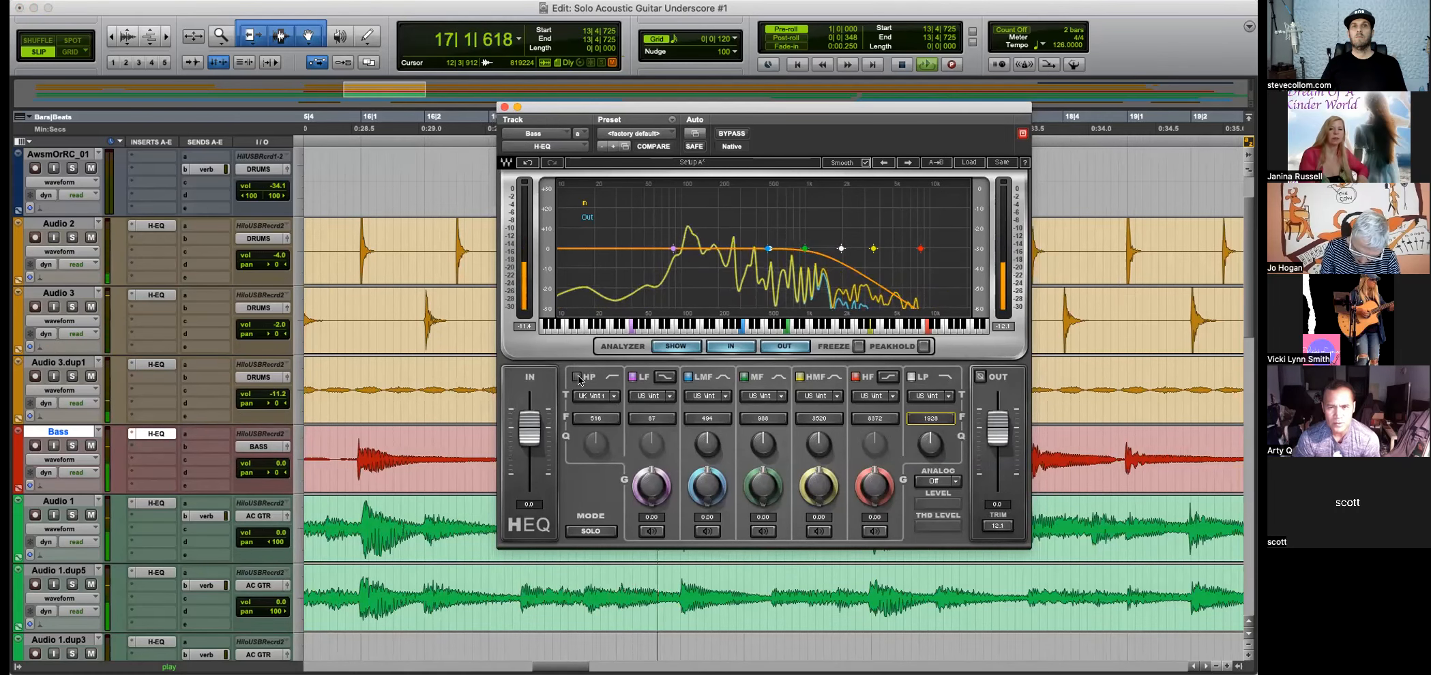
click(504, 107)
key(space)
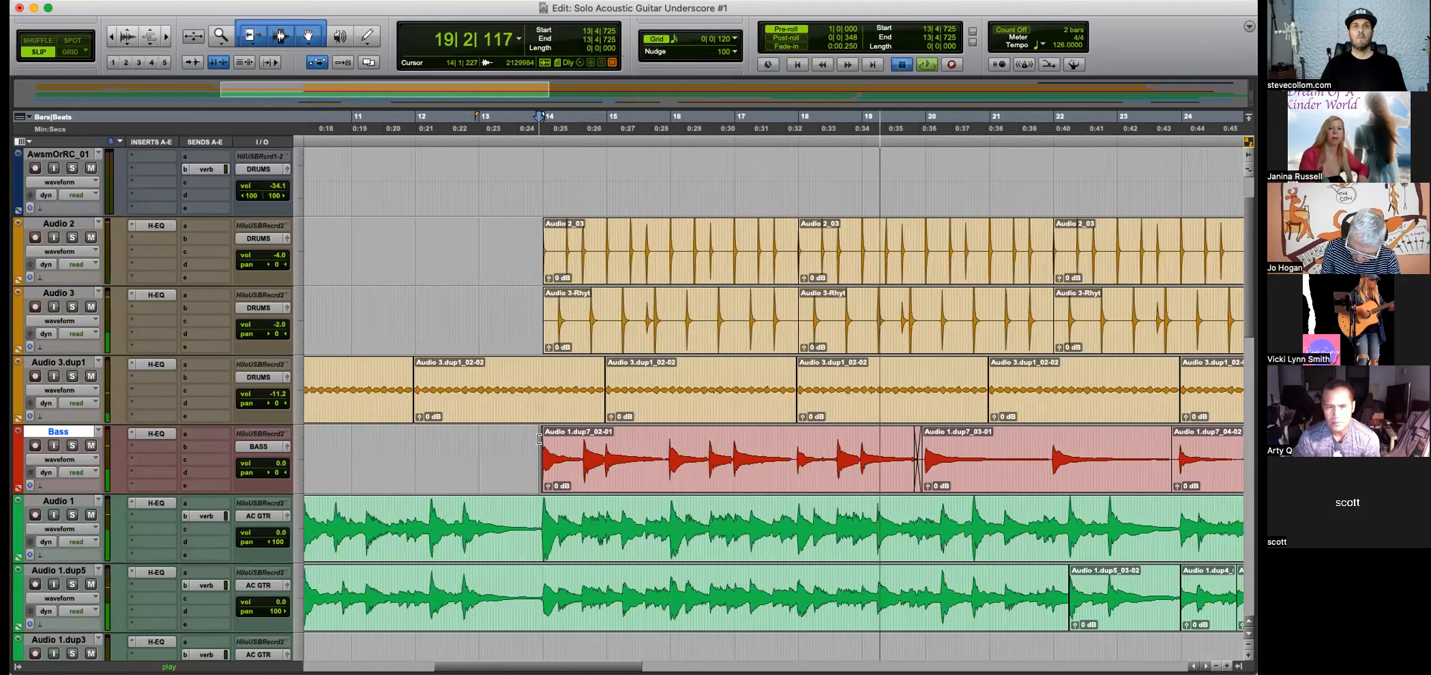
Play the Bass entry again from 13|4|370 and set the grid value to 0|0|240.
key(space)
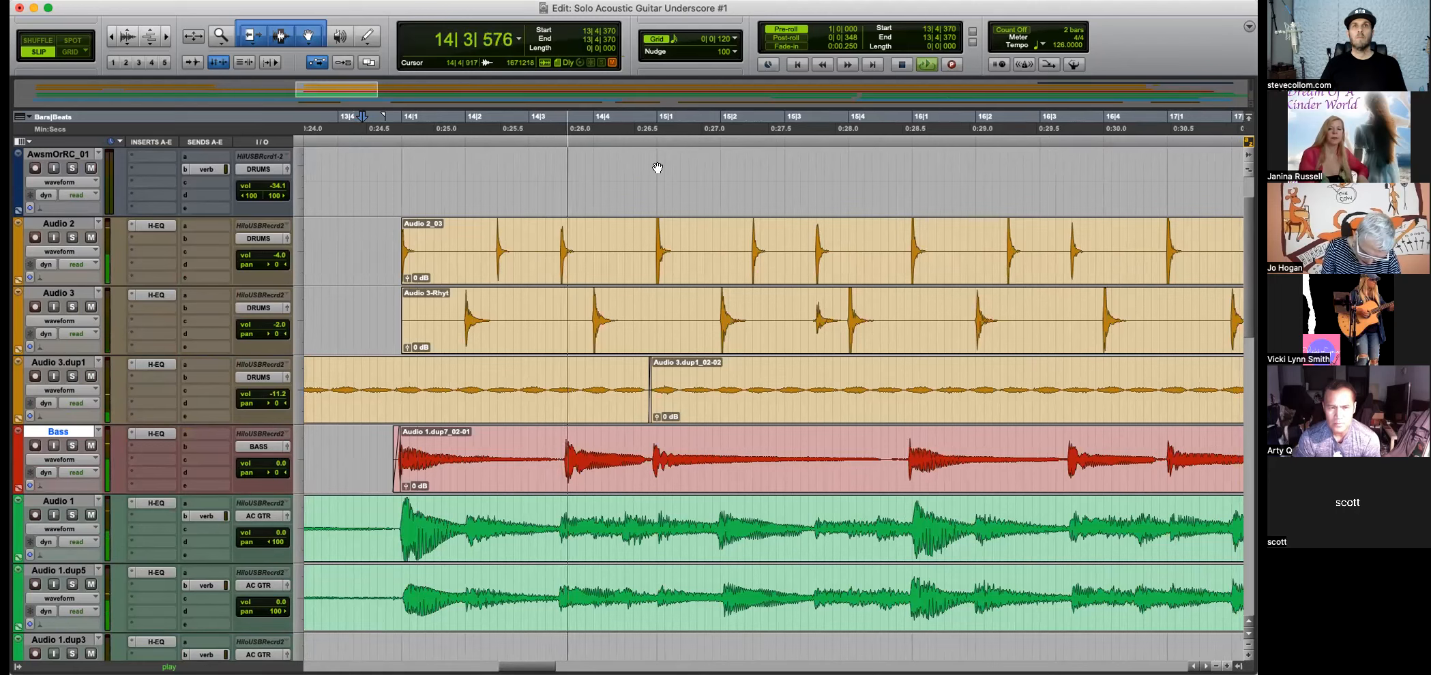
click(716, 39)
click(710, 28)
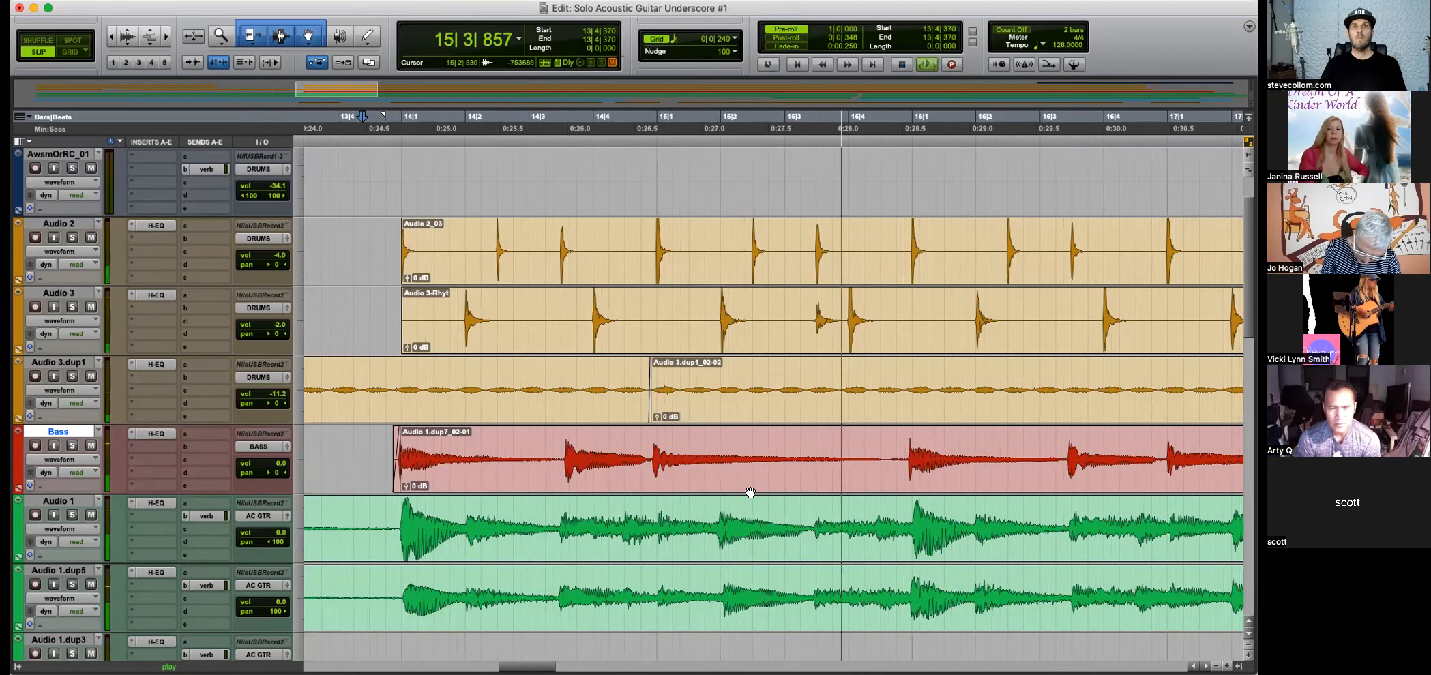
key(r)
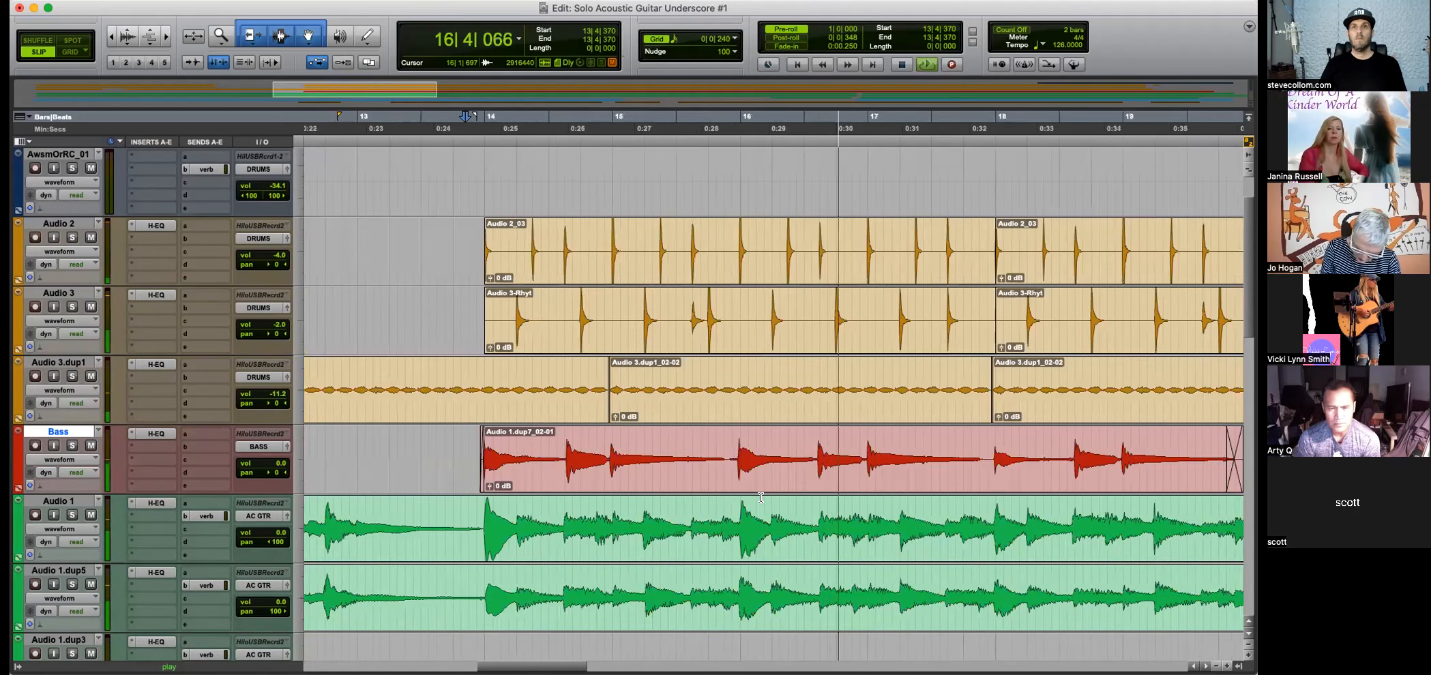
key(t)
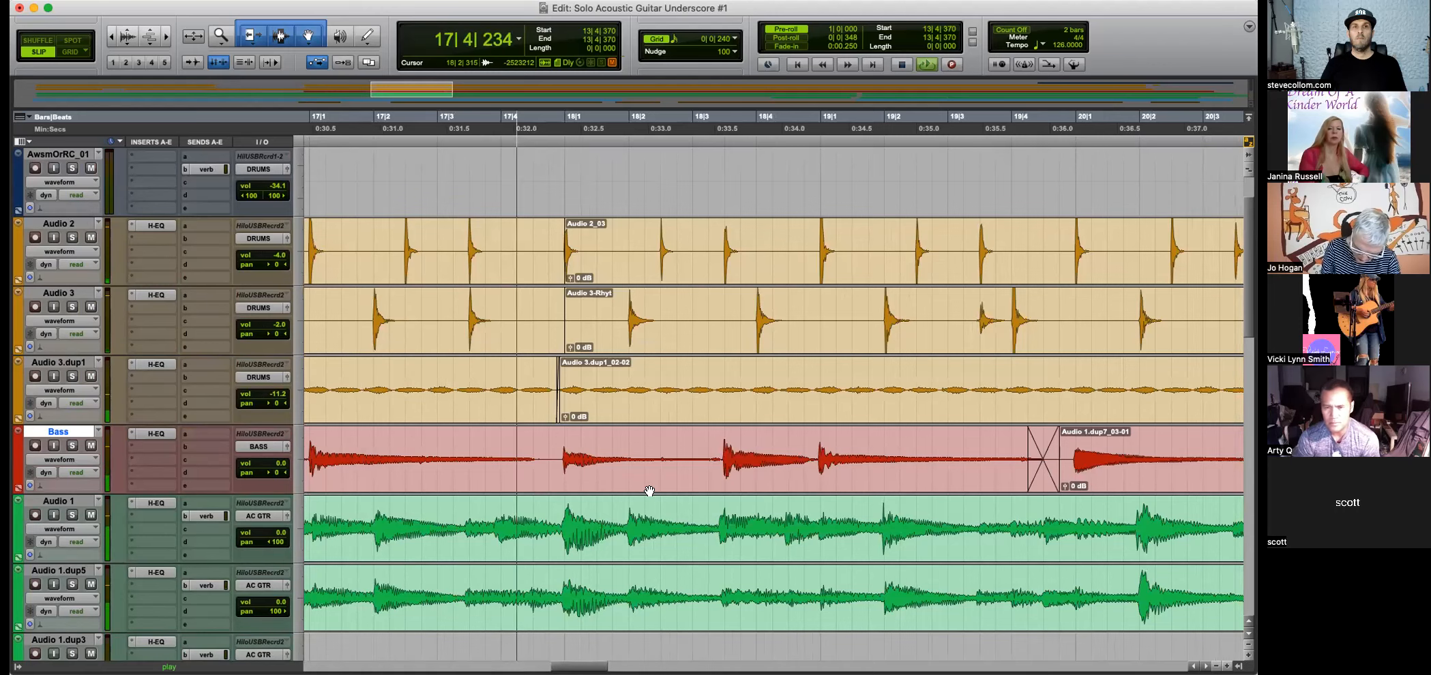
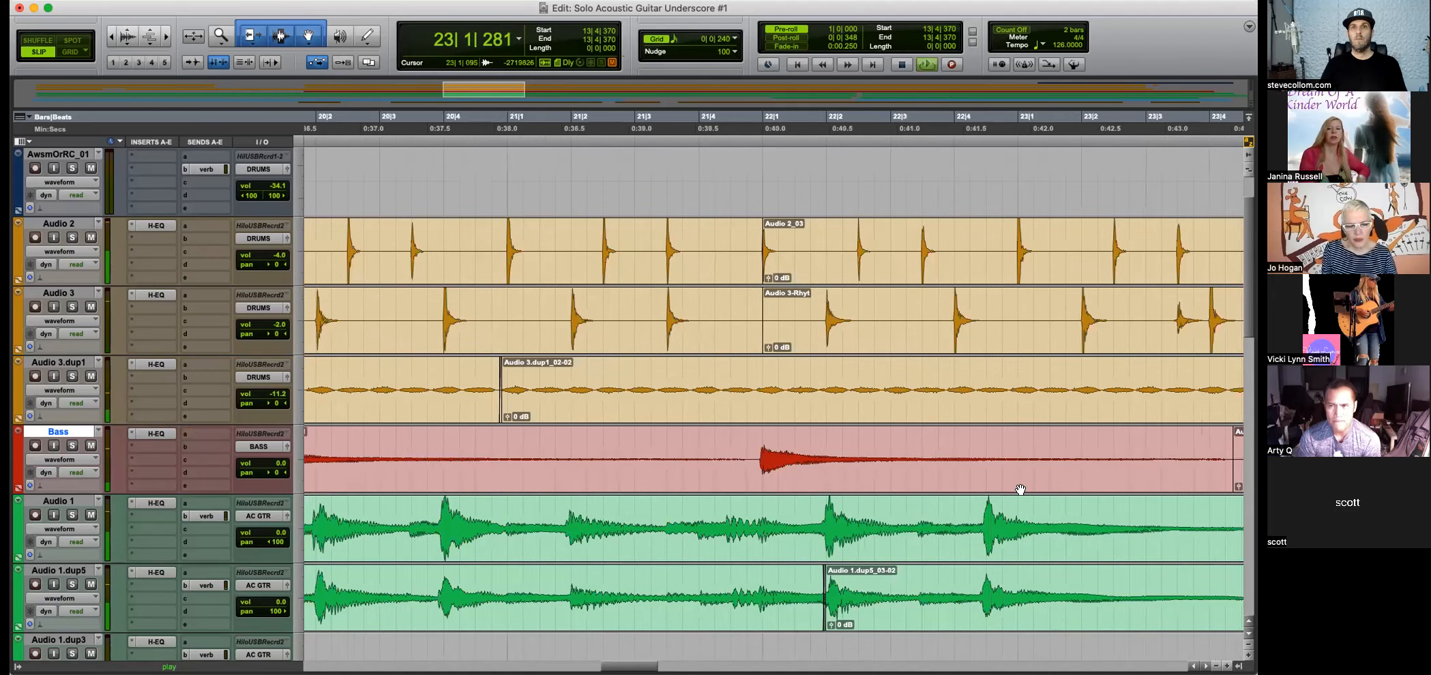
Shift the Bass clip join closer to the bar 24 note, crossfade it from 23|4|785 to 23|4|892 and play from there.
click(853, 464)
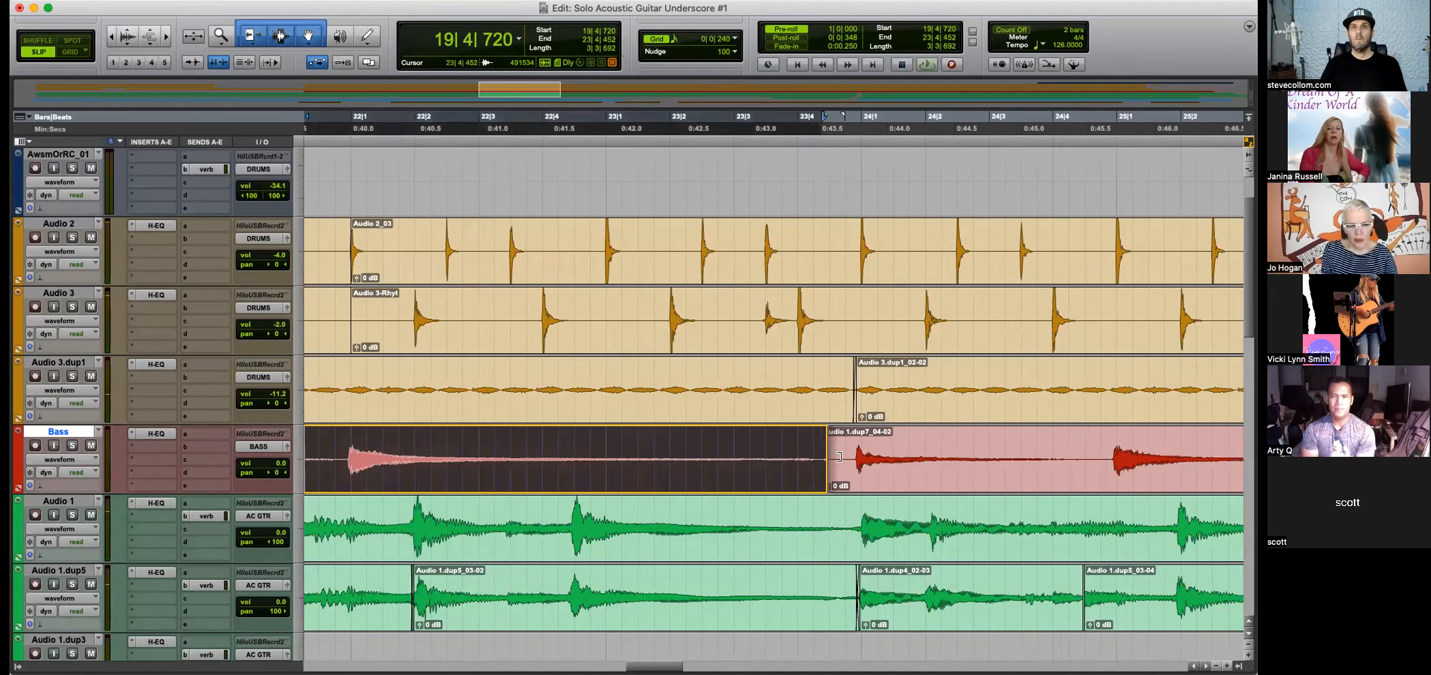
drag(855, 485, 850, 485)
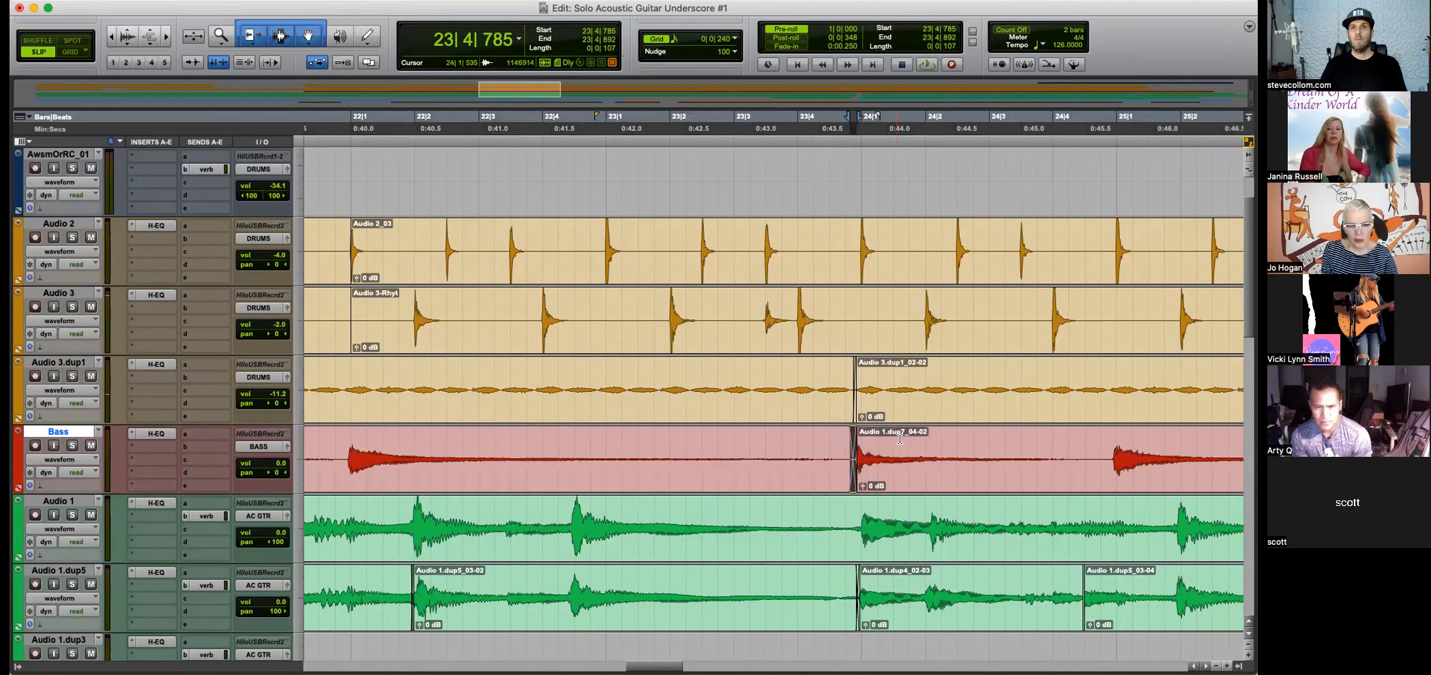
click(902, 448)
key(t)
key(space)
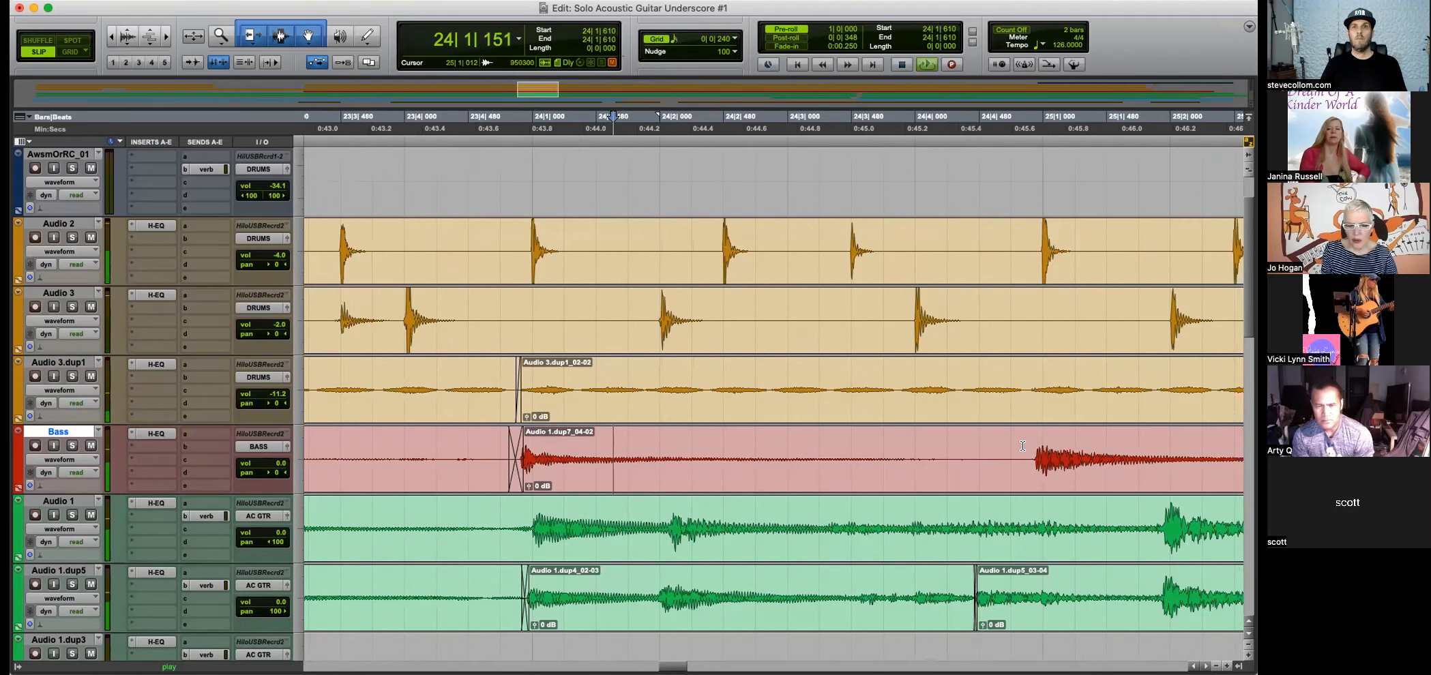
Separate the Bass note at bar 24, shift it slightly later onto the downbeat and smooth the join before bar 25.
key(b)
click(986, 476)
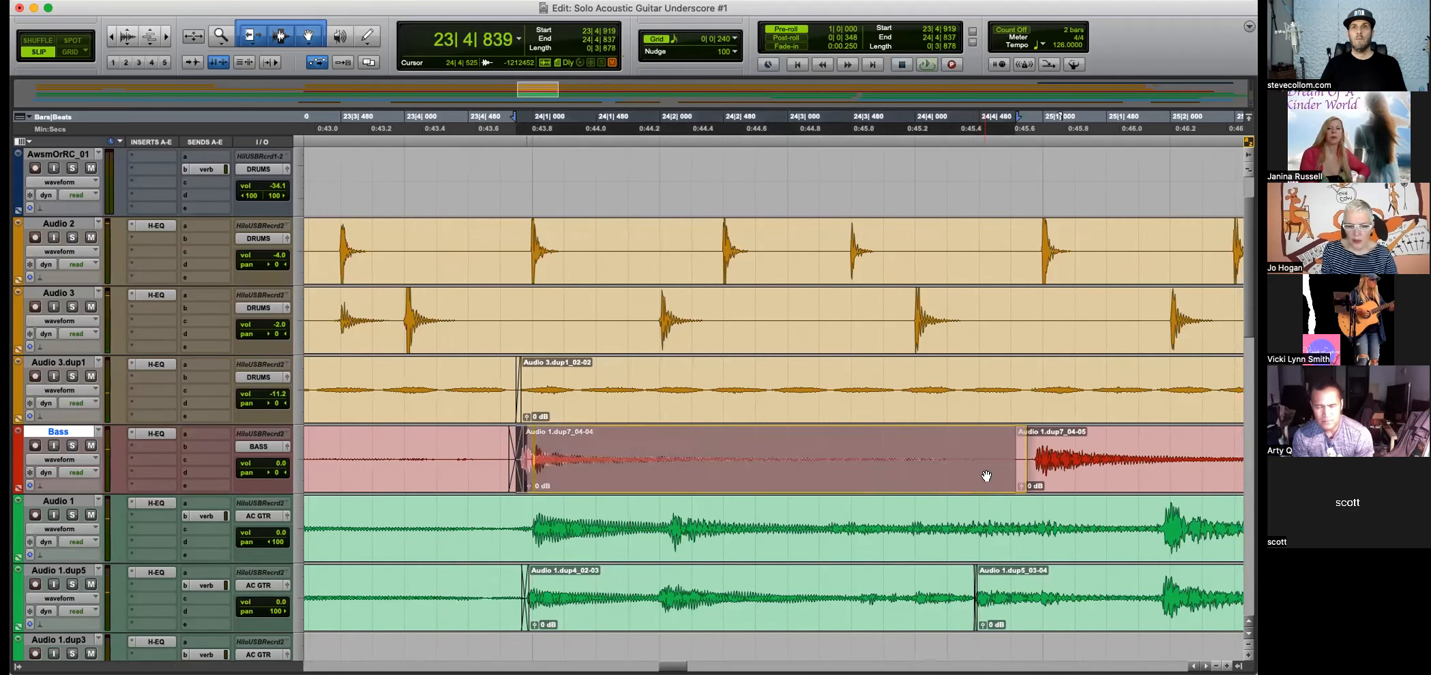
click(845, 436)
key(space)
drag(1021, 483, 1031, 483)
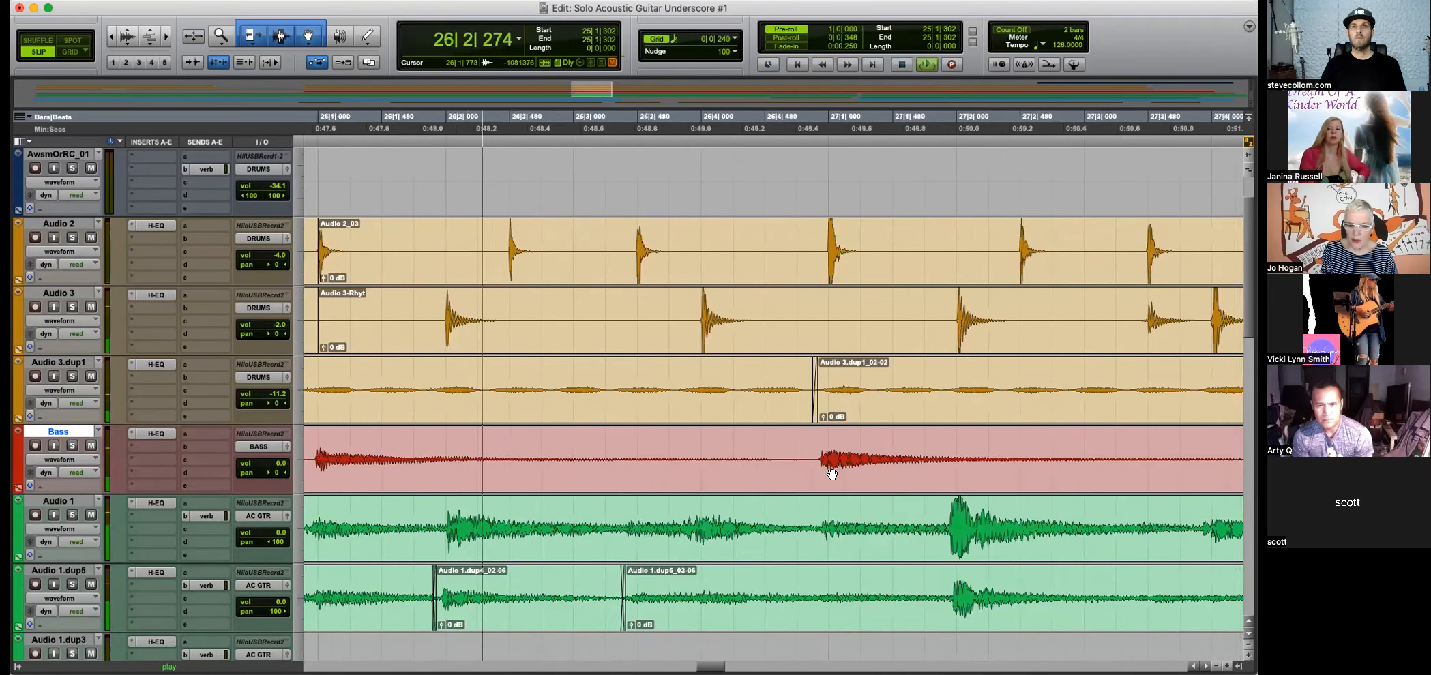
Listen to the Bass from bar 26 to bar 32 and compare its note timing with the drums and guitars.
key(super+bracketleft)
key(super+bracketleft)
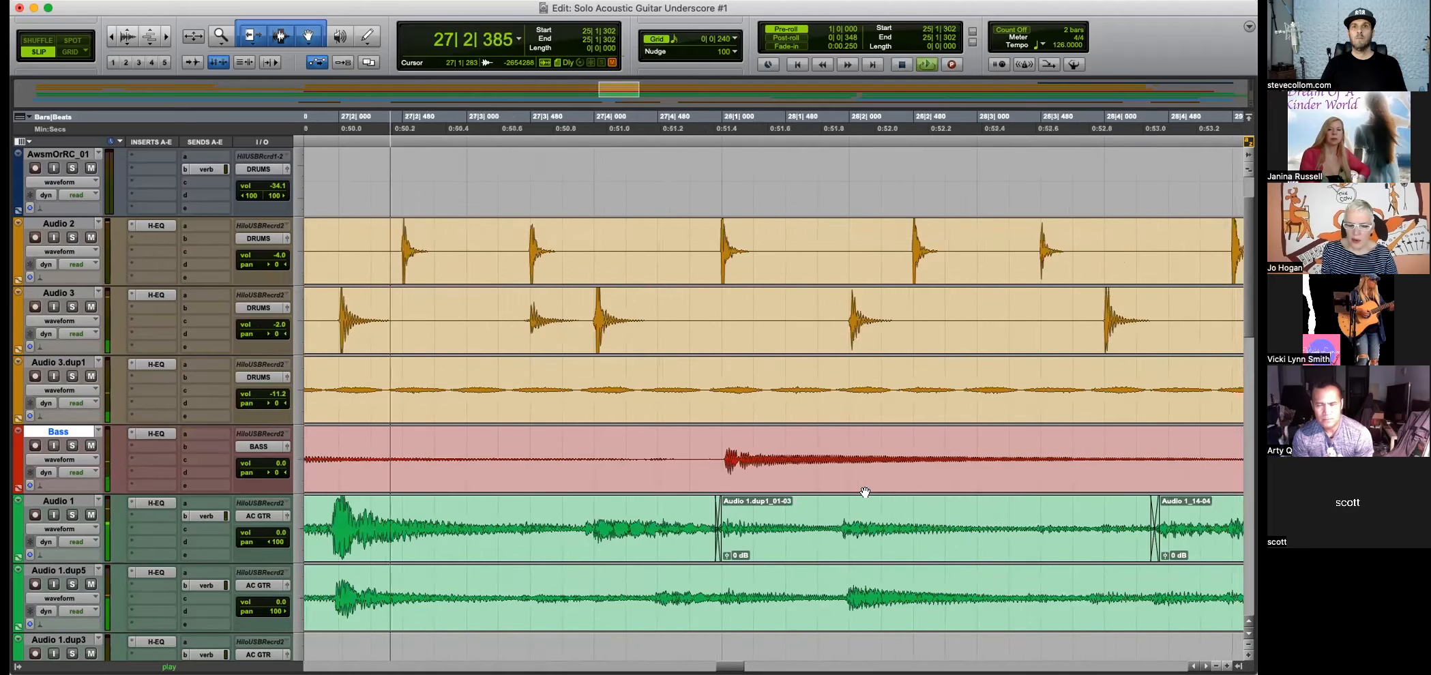
key(super+bracketleft)
key(super+bracketleft)
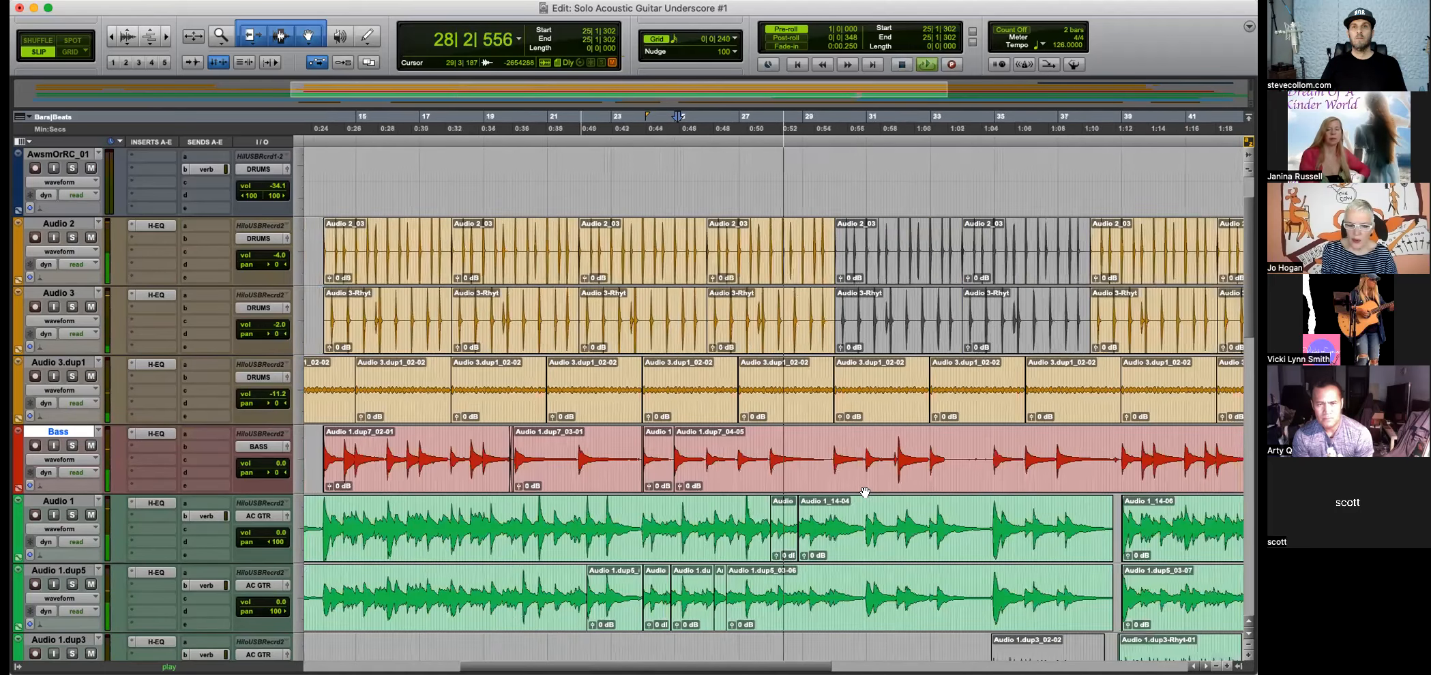
key(super+bracketright)
key(super+bracketright)
key(super+bracketright)
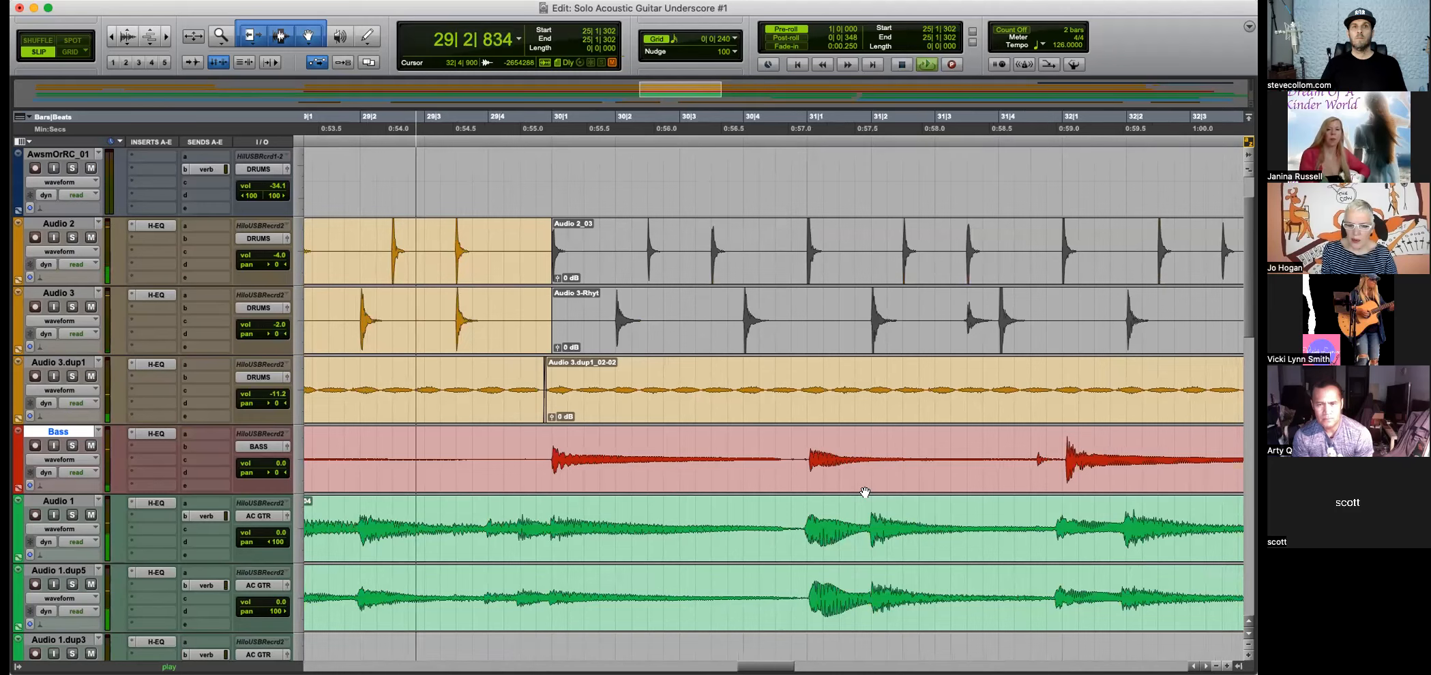
key(super+bracketleft)
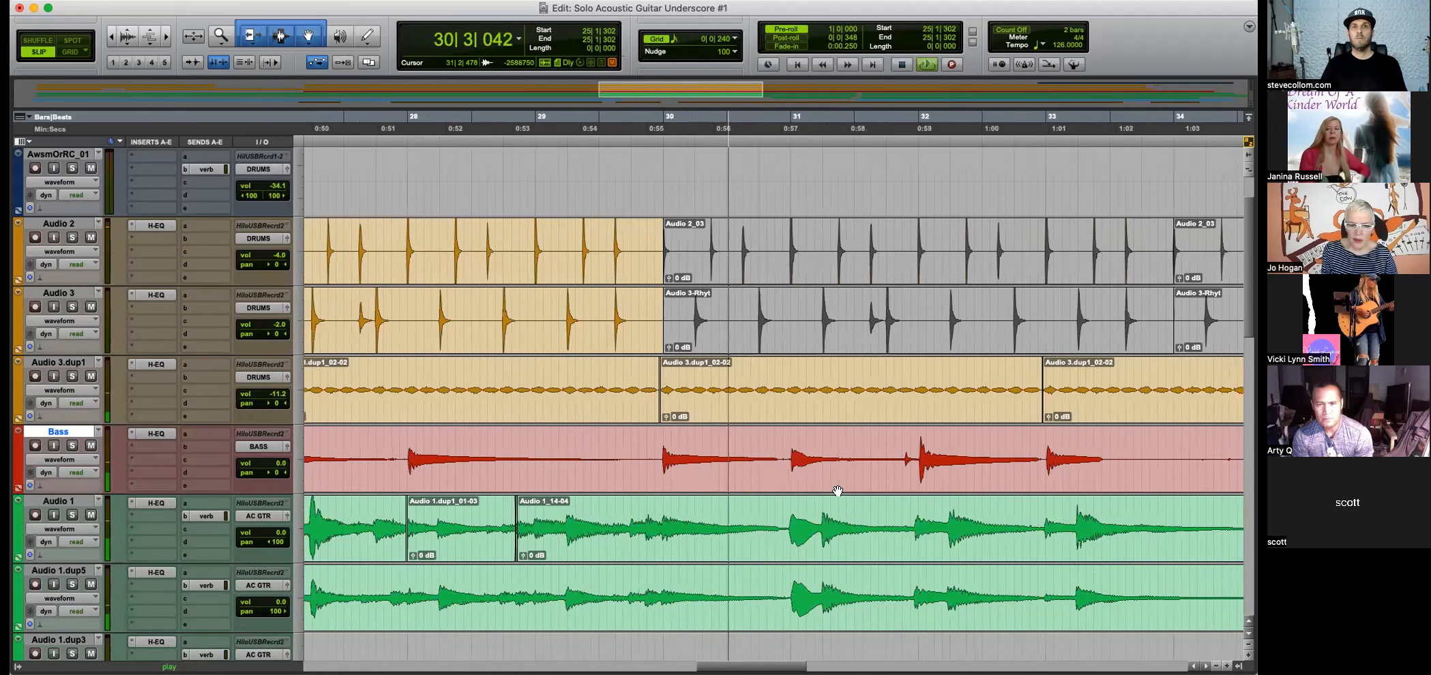
key(super+bracketleft)
key(super+bracketleft)
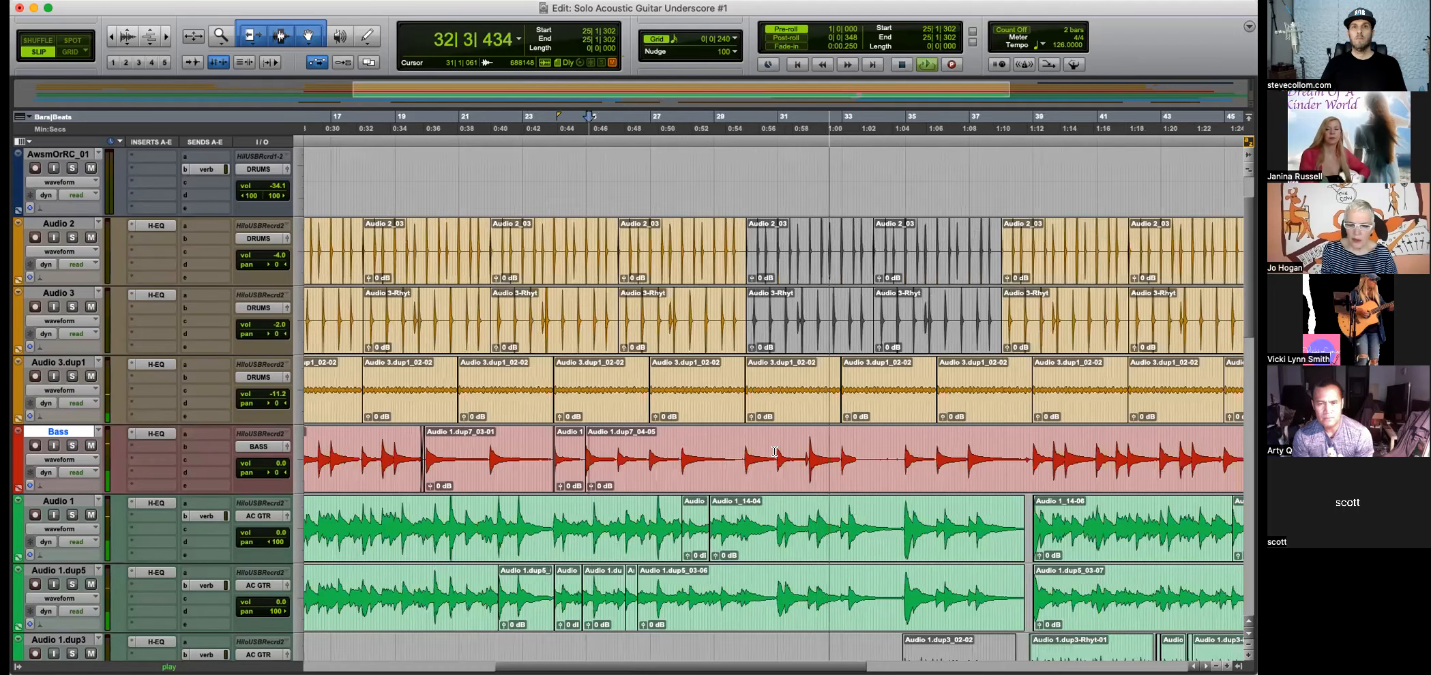
Separate the Bass section from 30|4|591 to 38|4|751 into its own clip.
drag(774, 452, 1028, 451)
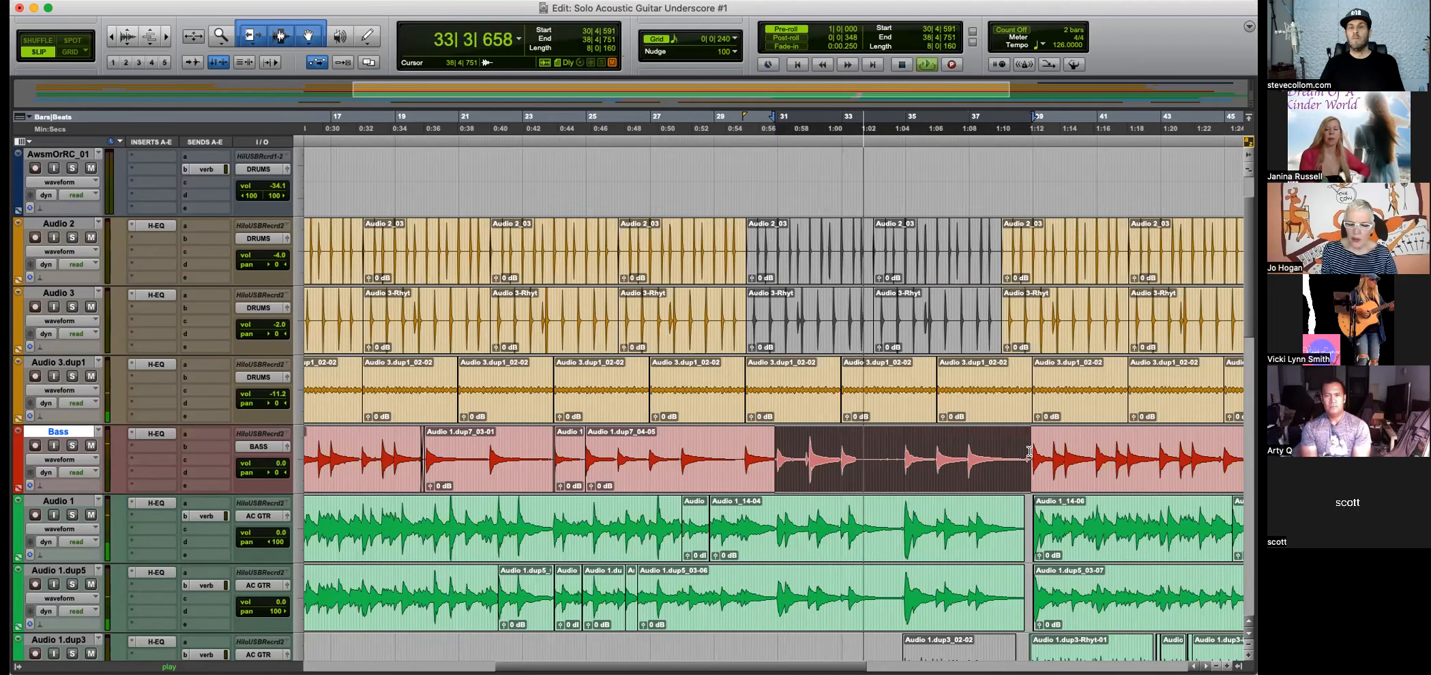
key(Delete)
key(space)
key(super+v)
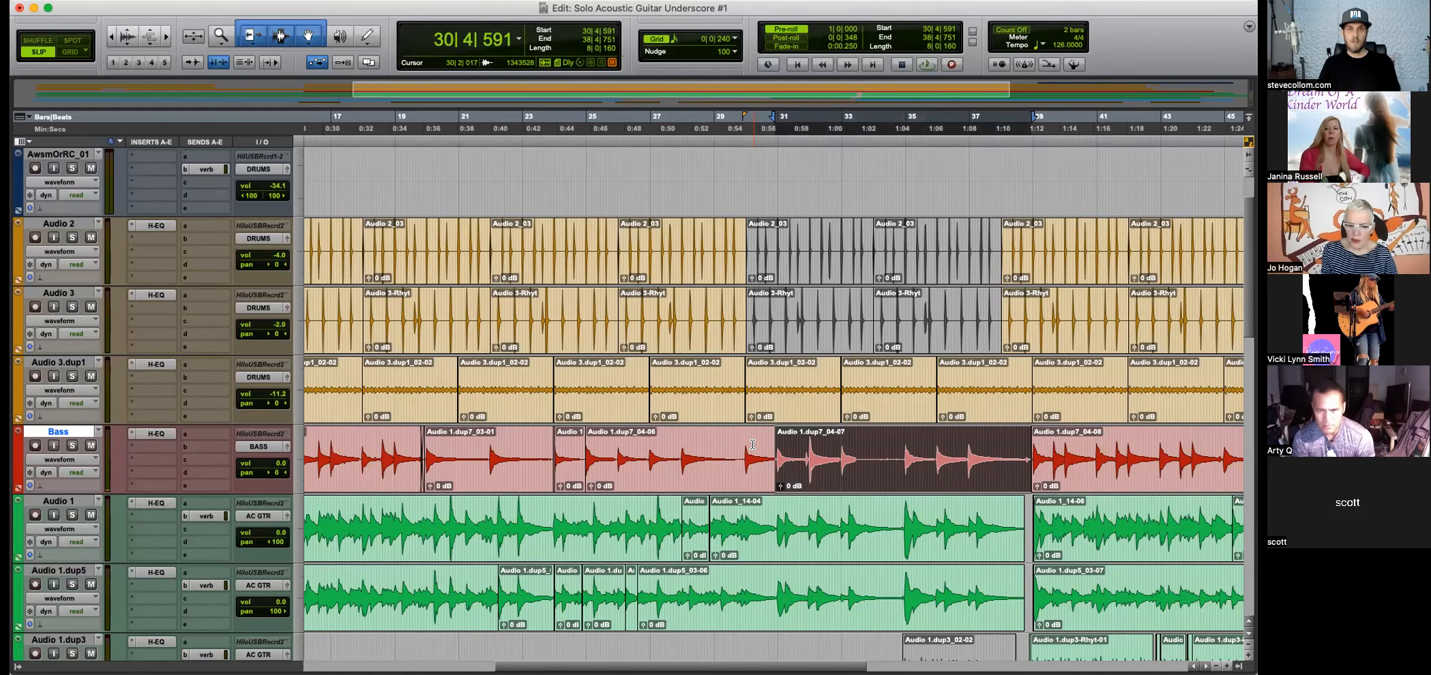
Mute the separated Bass clip and fade out the clip before it from about 30|3 to 30|4|591, playing across the transition.
click(753, 441)
key(space)
key(t)
key(t)
drag(854, 433, 802, 435)
key(t)
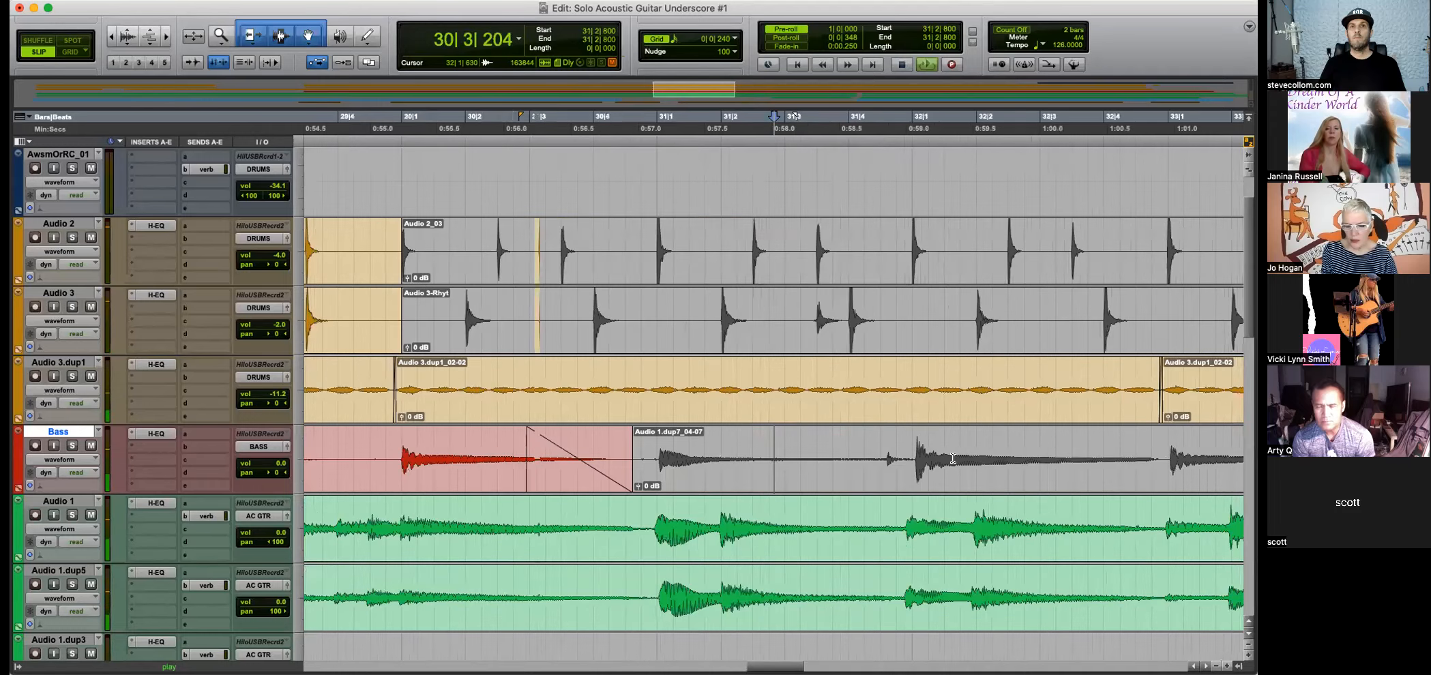
key(r)
key(r)
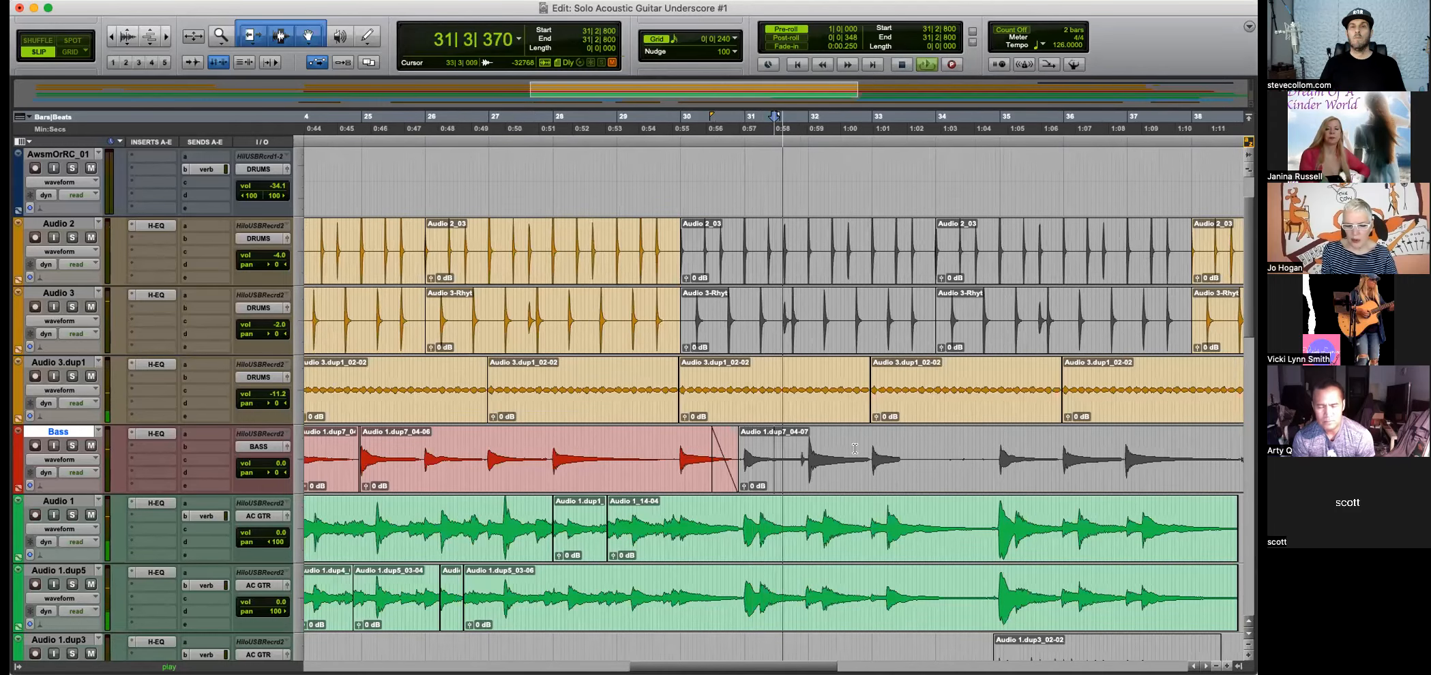
Smooth the Bass join after the muted clip, just before bar 39, across 38|4|826 to 39|1|038 and play the following notes.
key(r)
scroll(887, 443, down, 4)
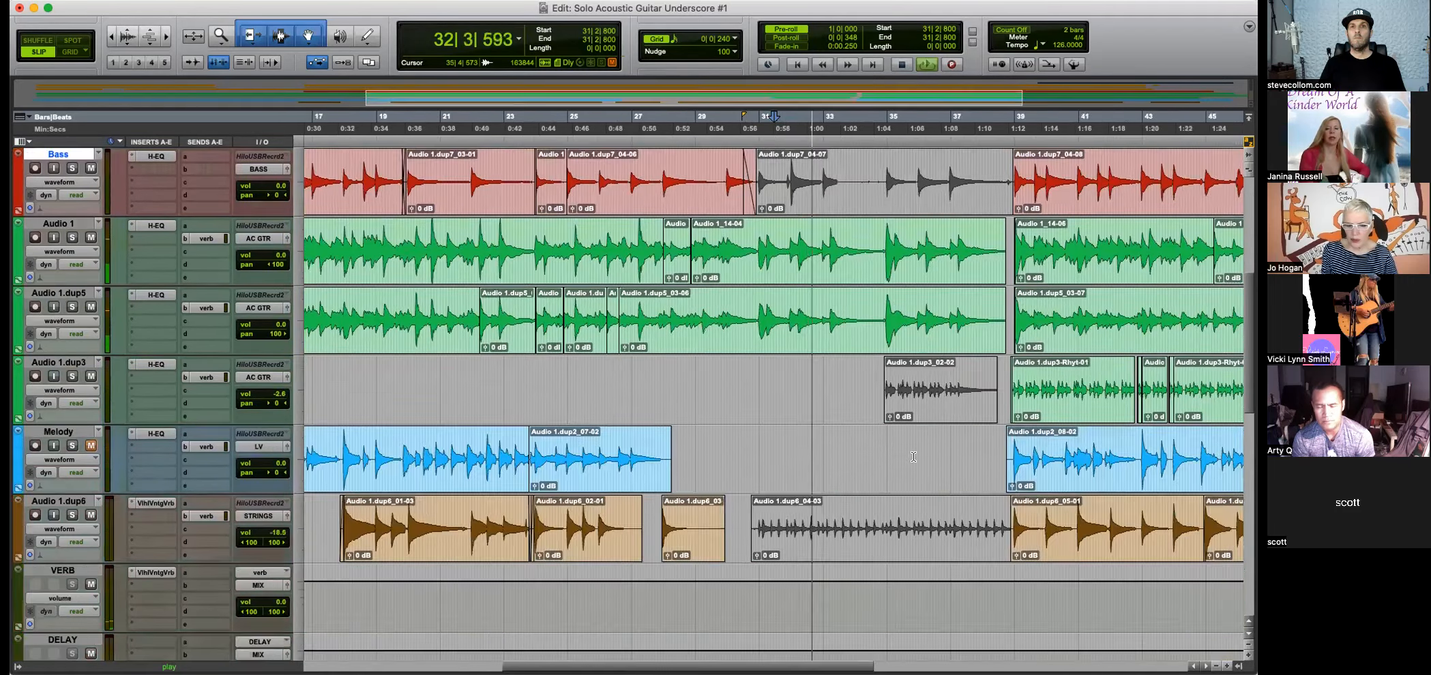
scroll(913, 457, up, 1)
scroll(913, 456, up, 2)
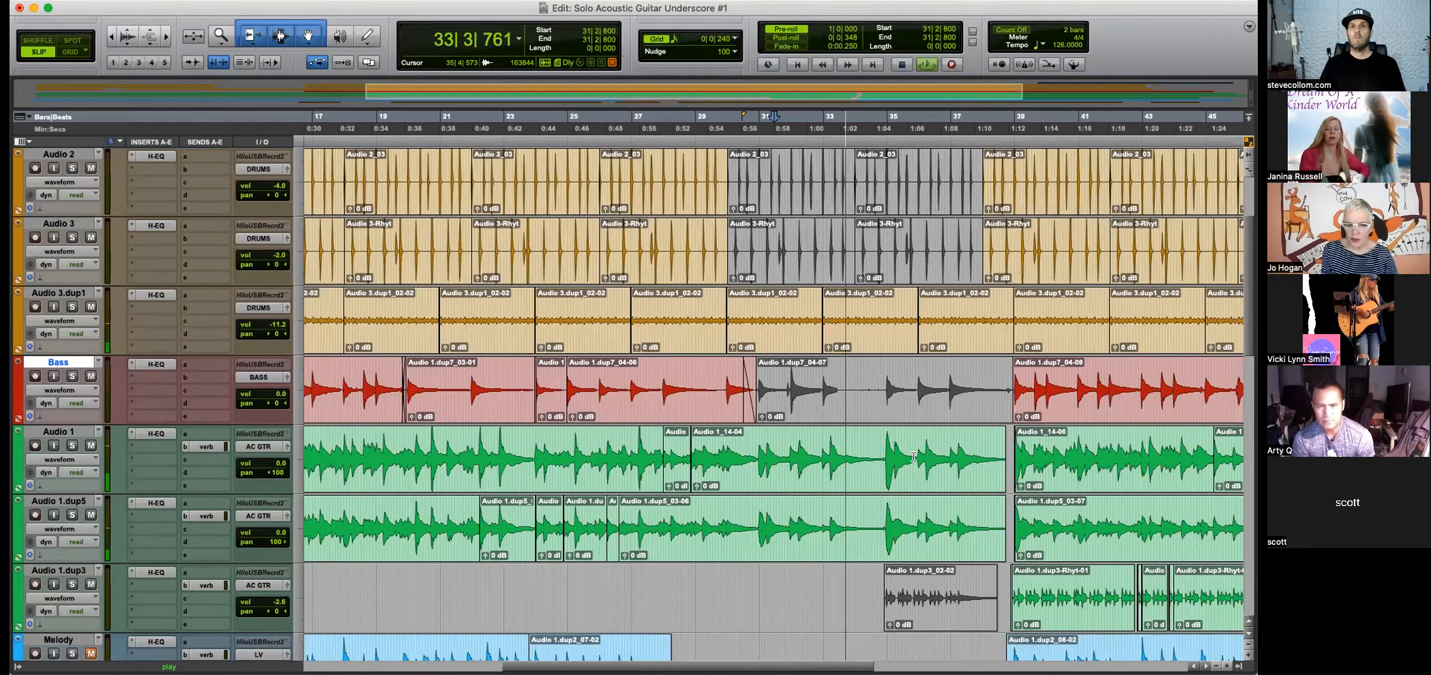
key(t)
key(t)
click(901, 370)
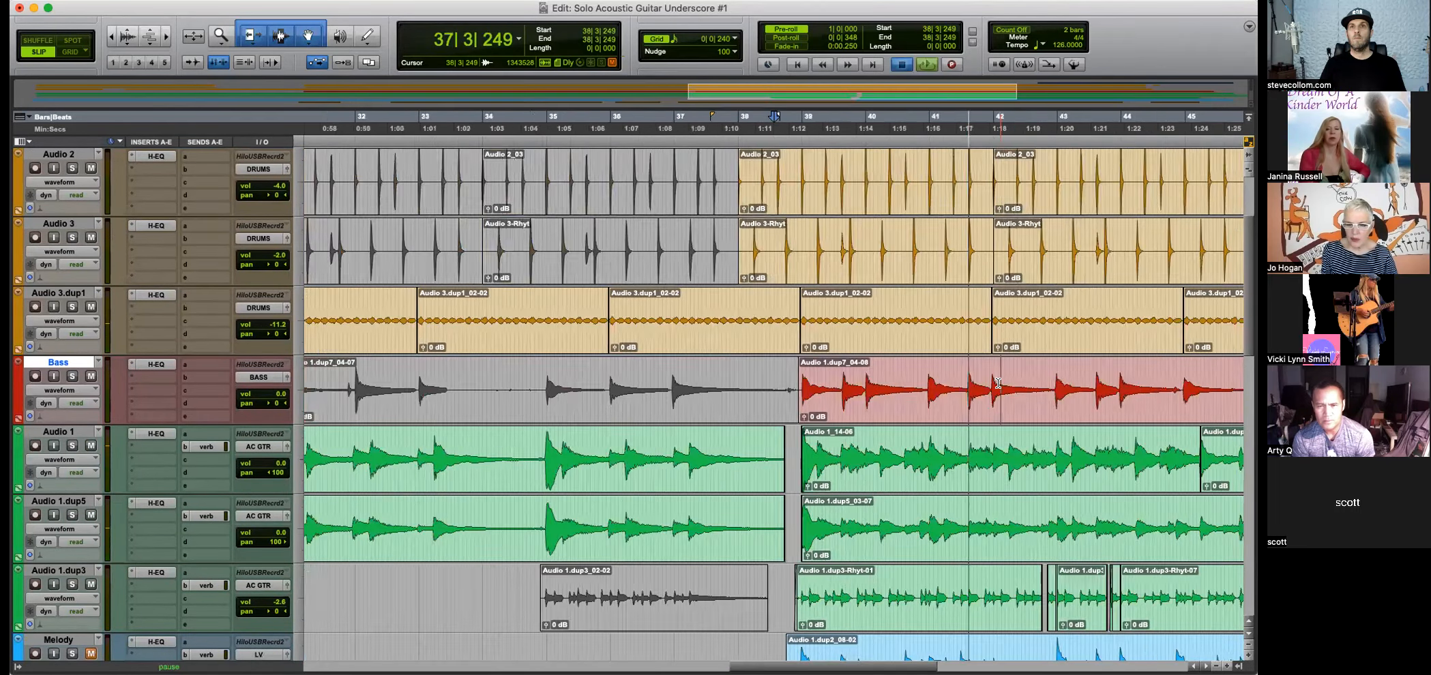
key(t)
drag(886, 360, 894, 359)
drag(892, 409, 884, 410)
key(t)
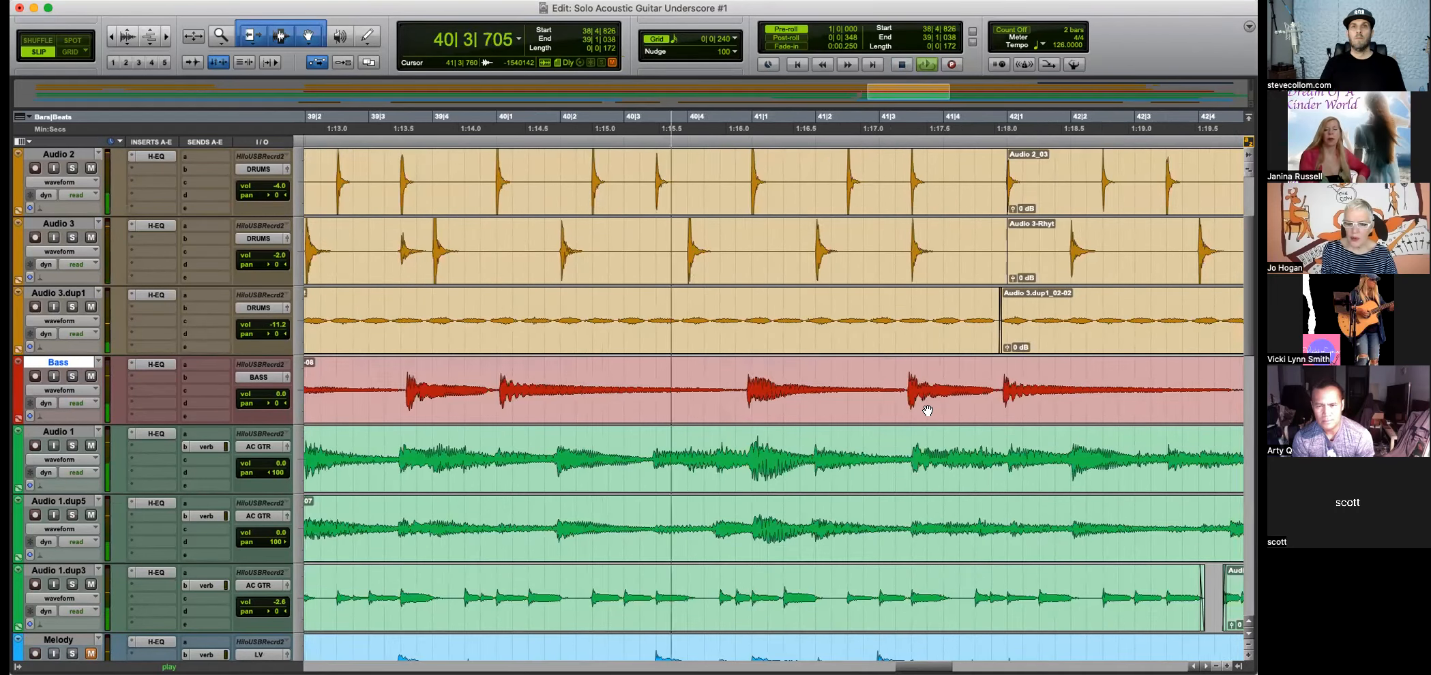
Separate the Bass notes from just before bar 41 to just after bar 42 and shift them slightly later, starting at 40|4|899.
key(space)
drag(719, 376, 1002, 376)
key(b)
drag(928, 408, 933, 408)
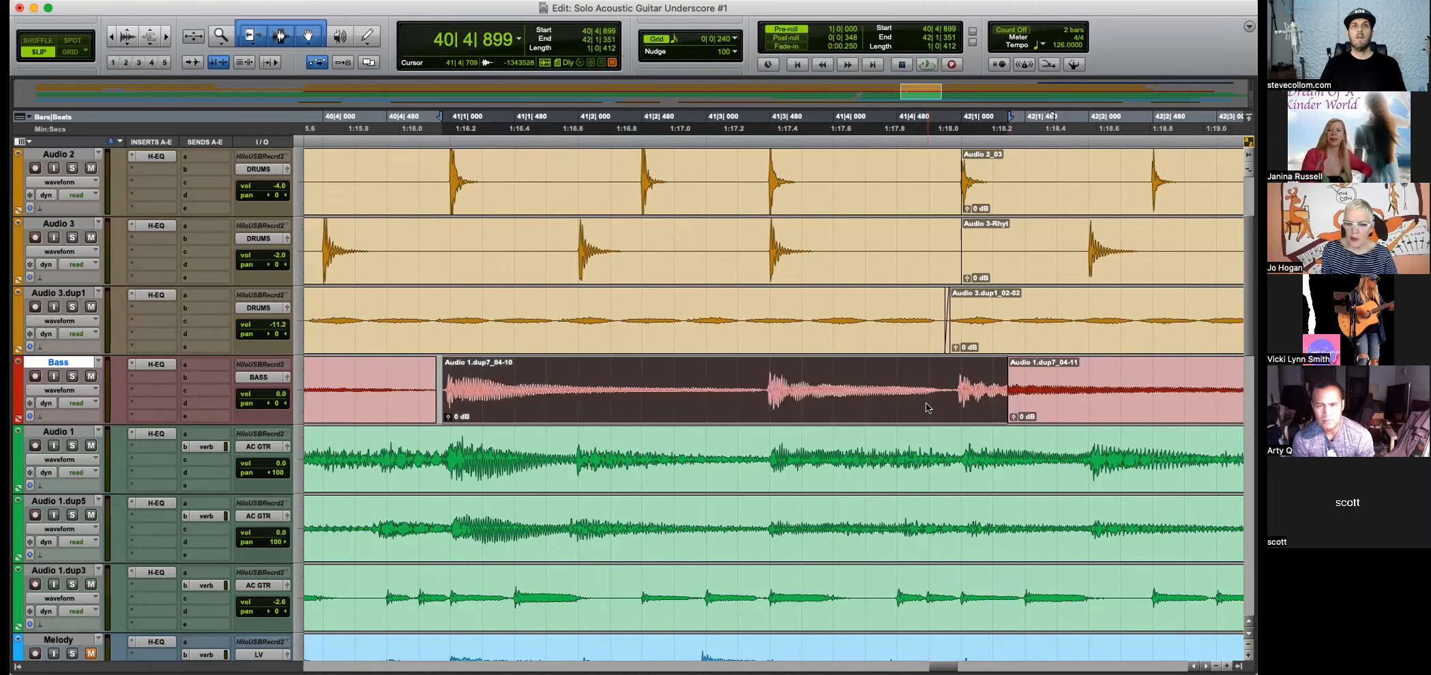
Close the gap before the shifted Bass clip at bar 41 with a crossfade from 40|4|796 to 40|4|856, playing across the join.
click(509, 384)
key(space)
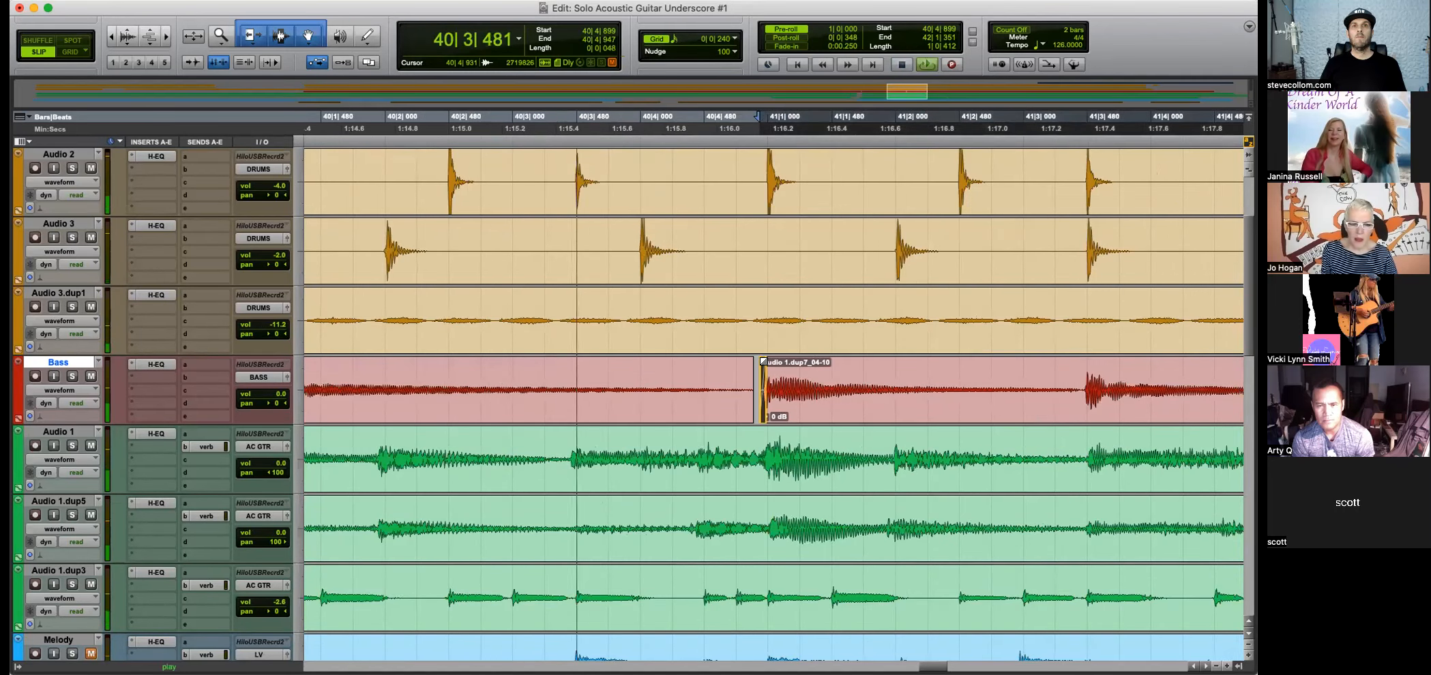
drag(755, 390, 747, 390)
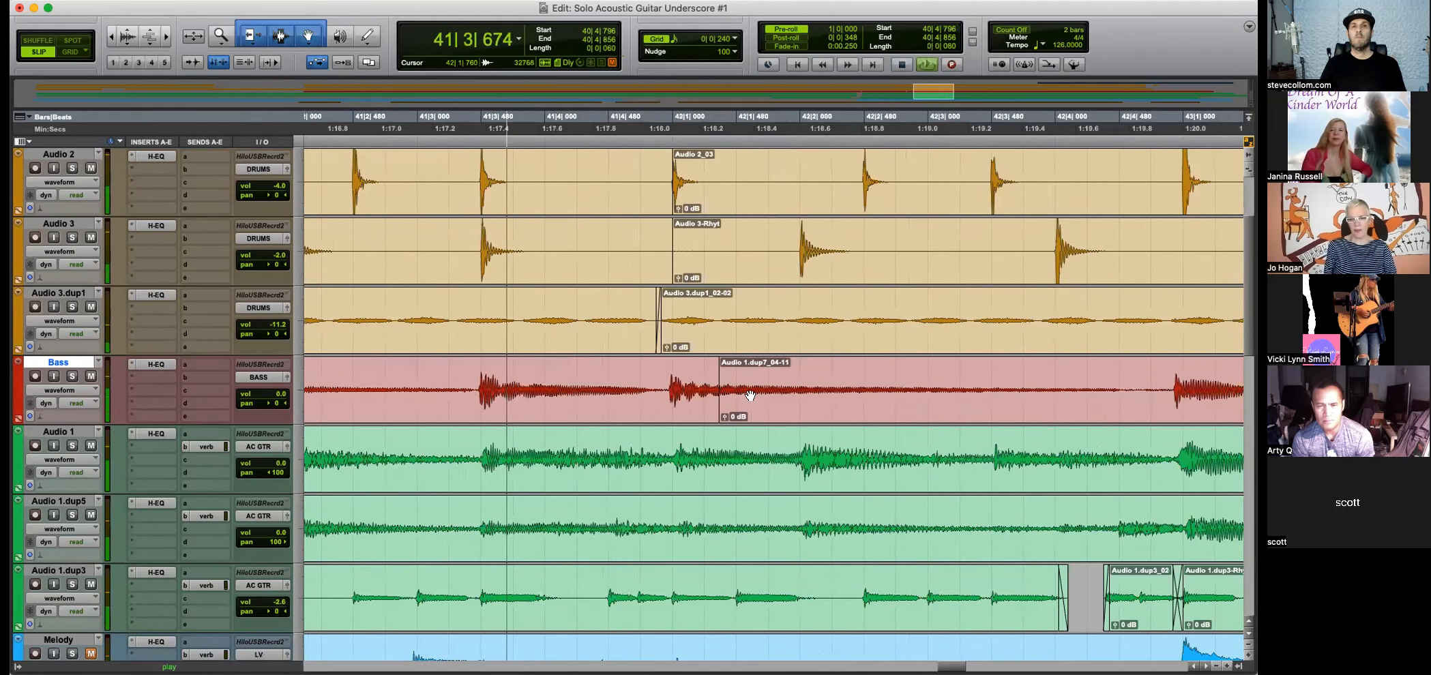
Extend the shifted Bass clip so that it ends just before bar 44, at 43|4|921.
drag(304, 390, 1139, 386)
key(space)
key(super+bracketleft)
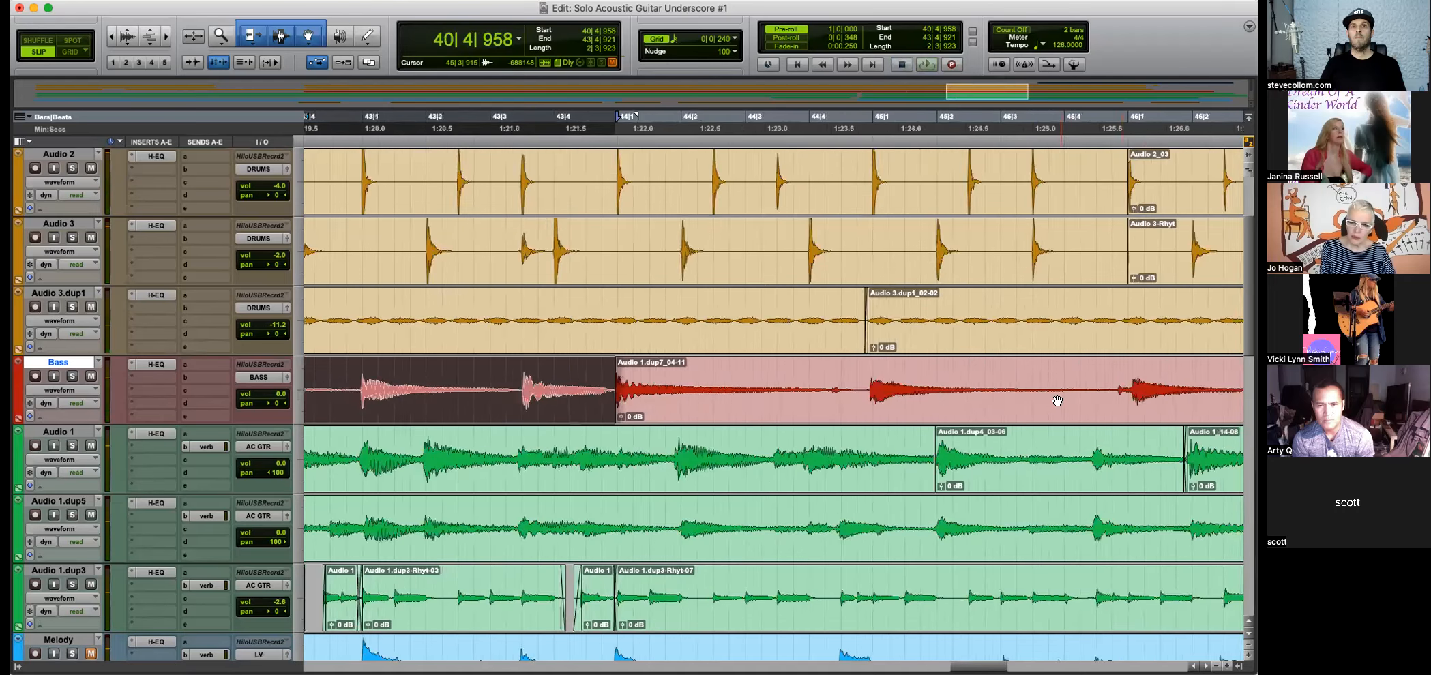
Examine the Bass note attacks in bar 43 and at the bar 44 join against the drum hits.
click(665, 379)
key(super+bracketright)
key(super+bracketright)
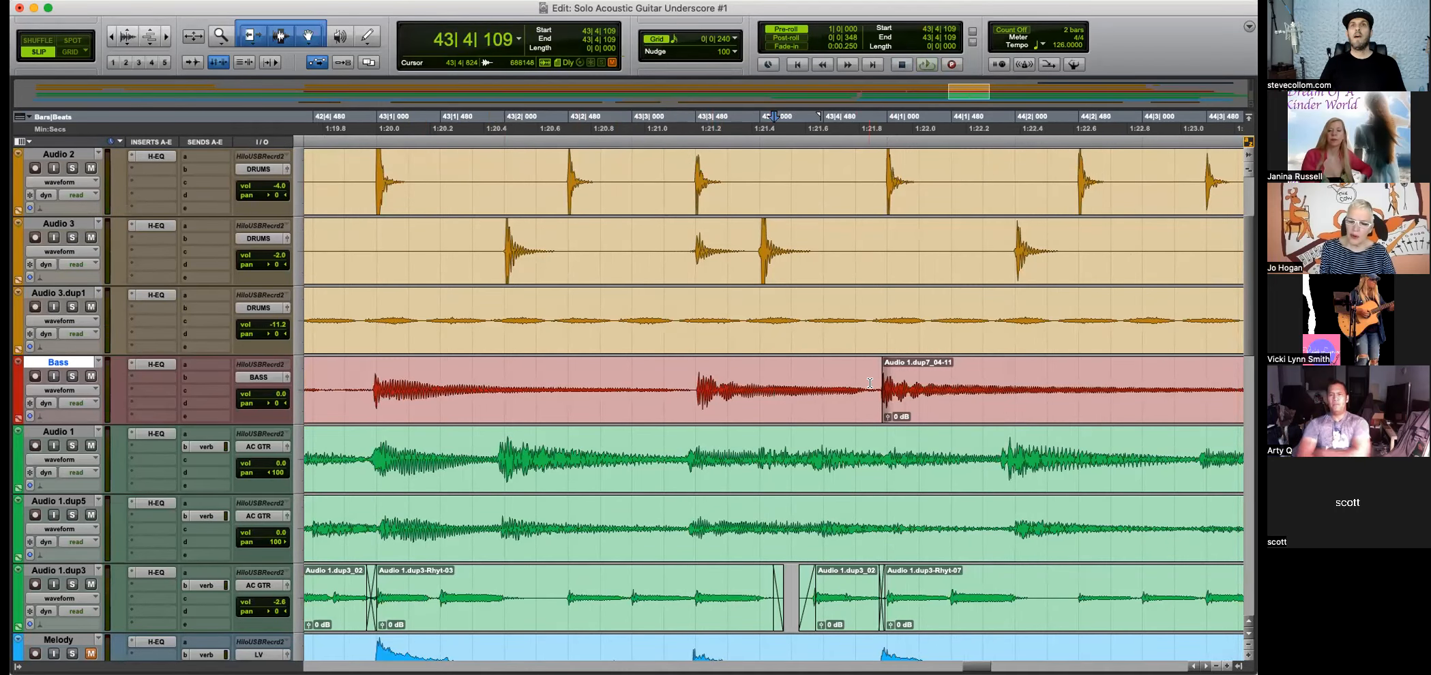
click(698, 380)
key(super+bracketright)
key(super+bracketright)
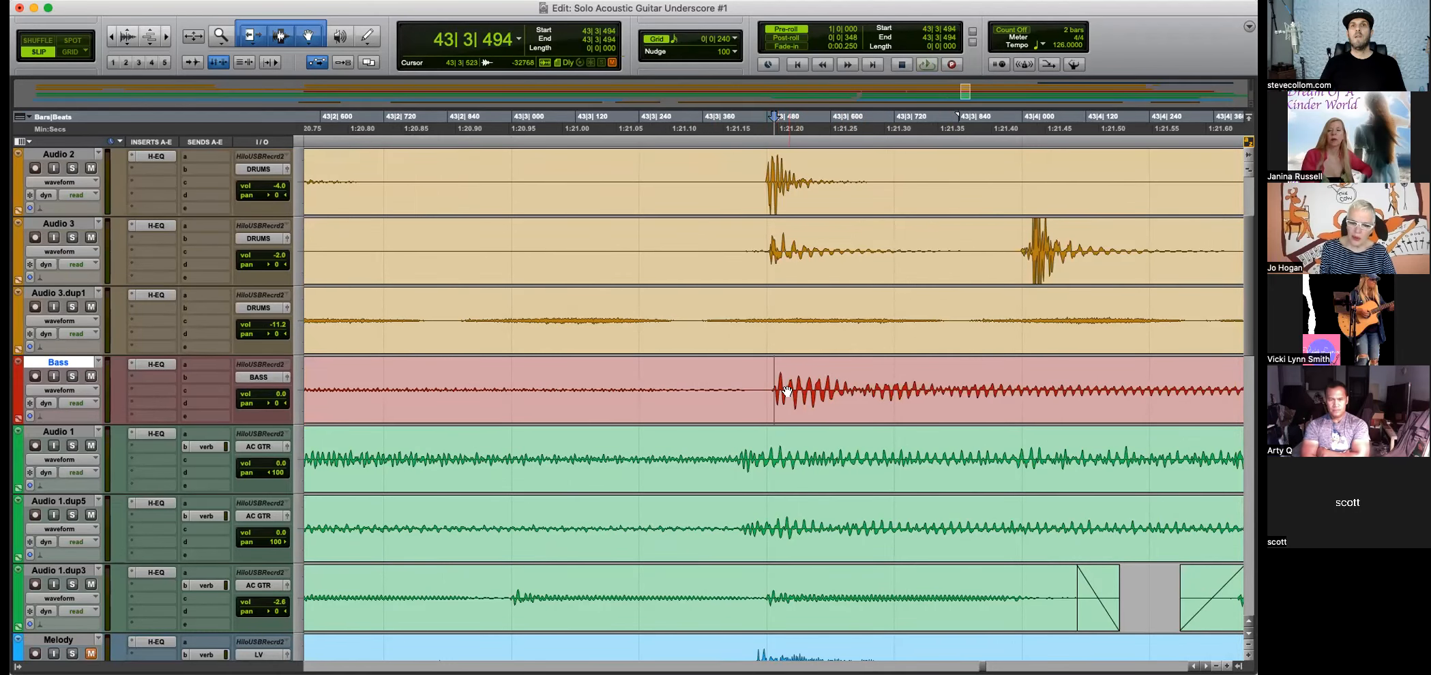
key(super+bracketleft)
key(super+bracketleft)
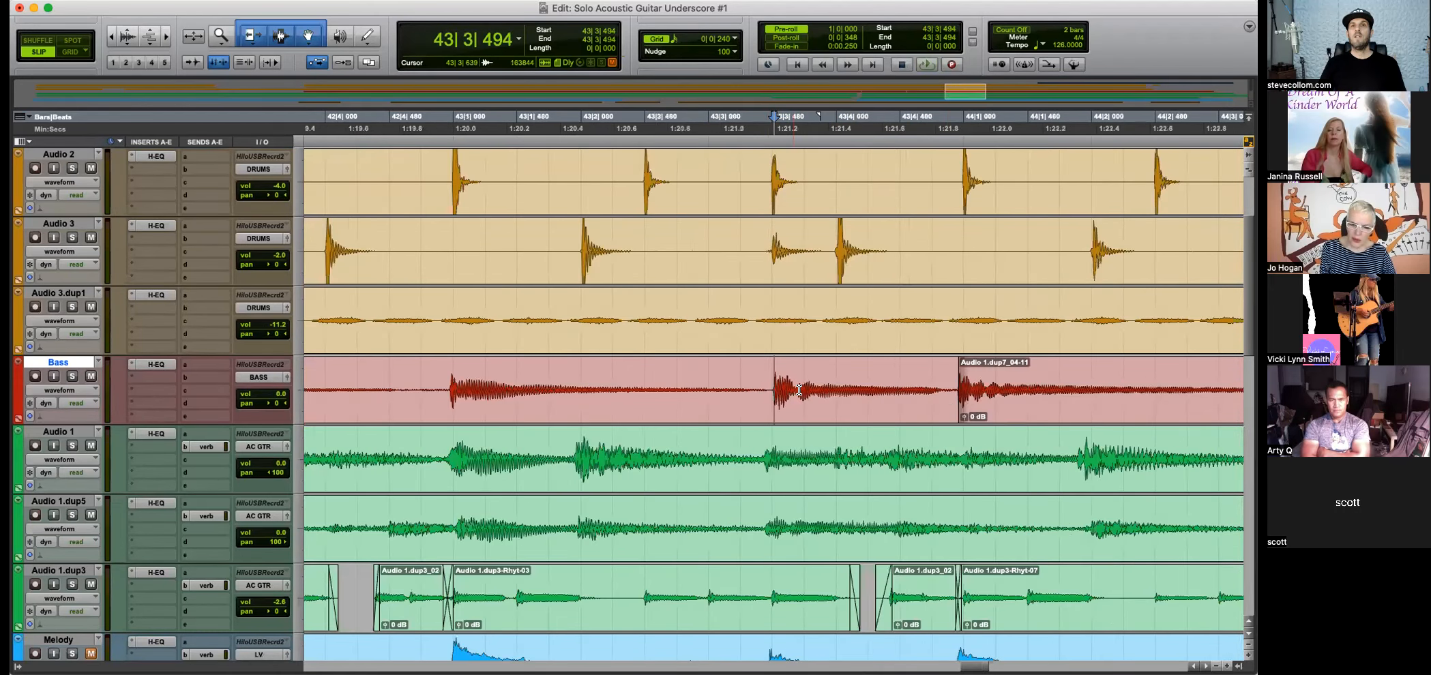
Move the Bass clip join on from bar 44 to just before bar 46 and crossfade it from 45|4|343 to 45|4|547.
click(952, 389)
key(super+z)
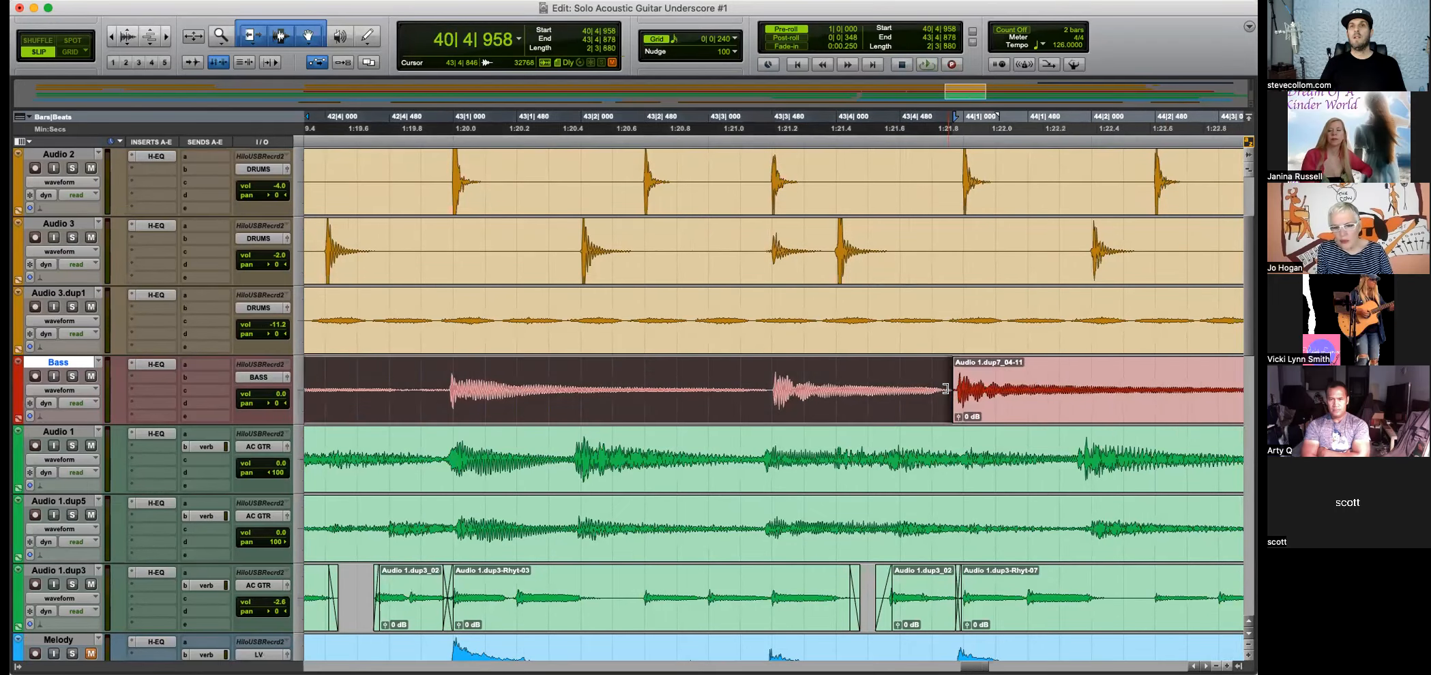
mouse_move(964, 402)
mouse_down()
mouse_move(1245, 396)
mouse_move(978, 383)
mouse_up()
click(812, 384)
key(r)
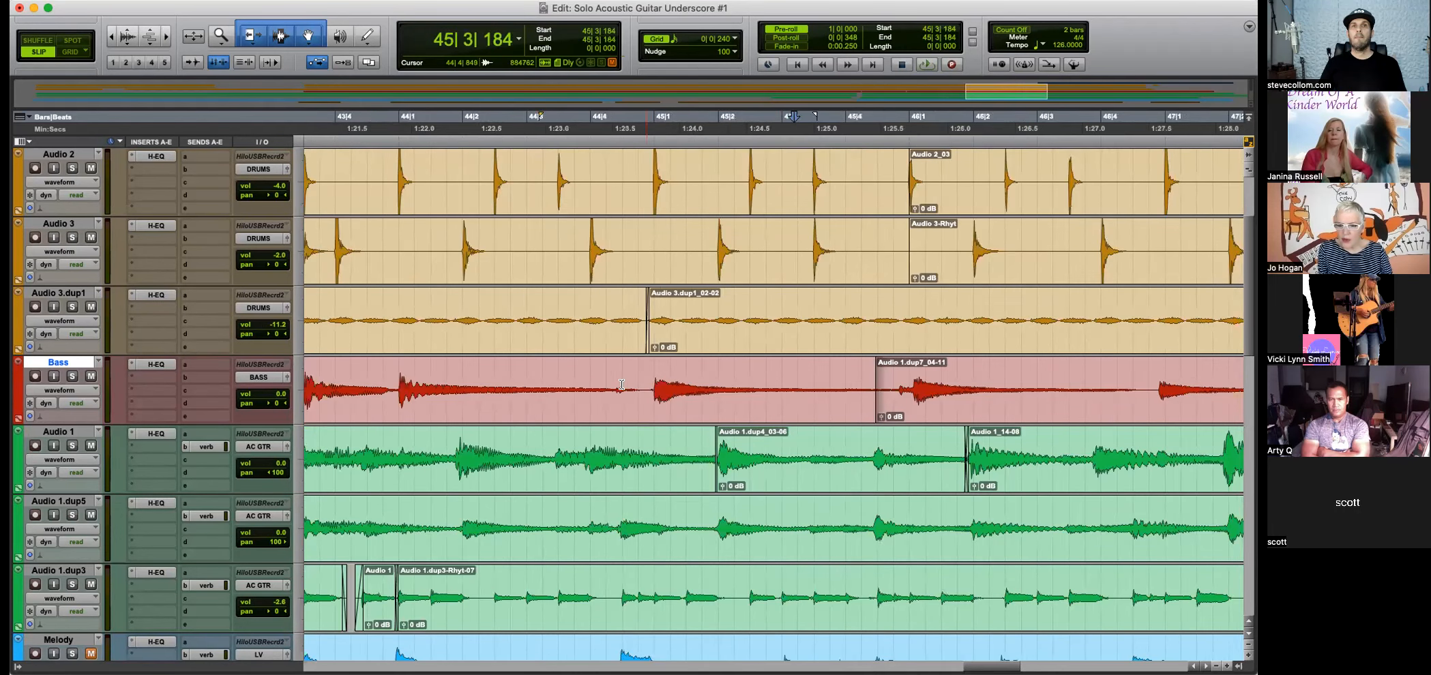
drag(873, 416, 863, 416)
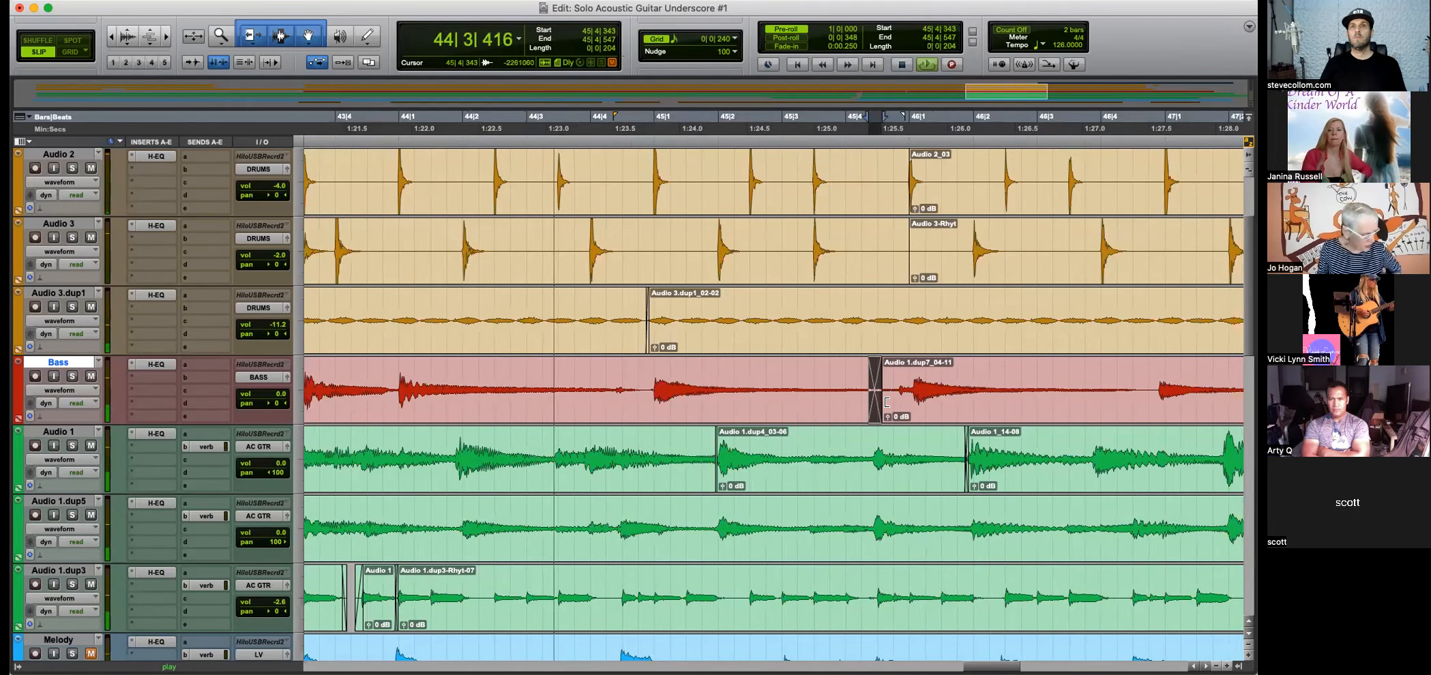
Play the Bass through bars 45 to 48 and raise its track volume to +12.0 dB.
key(t)
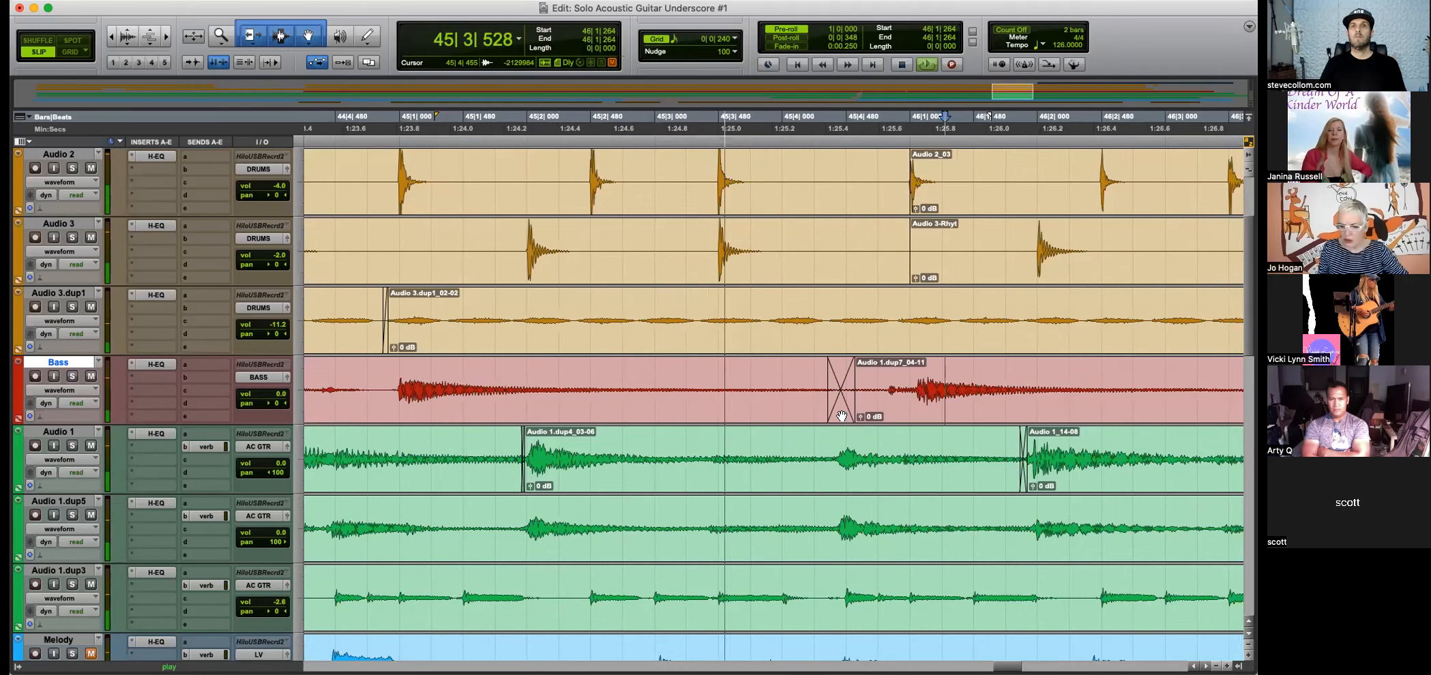
key(r)
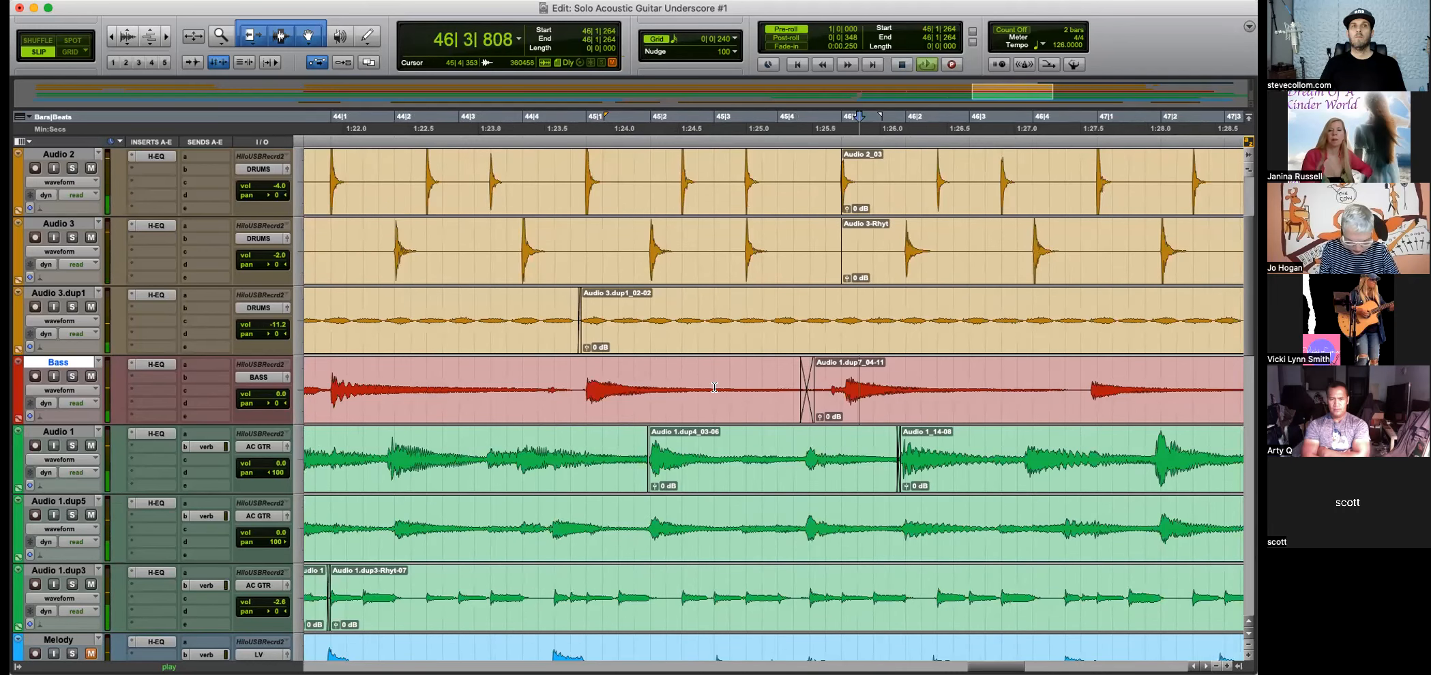
drag(272, 386, 334, 391)
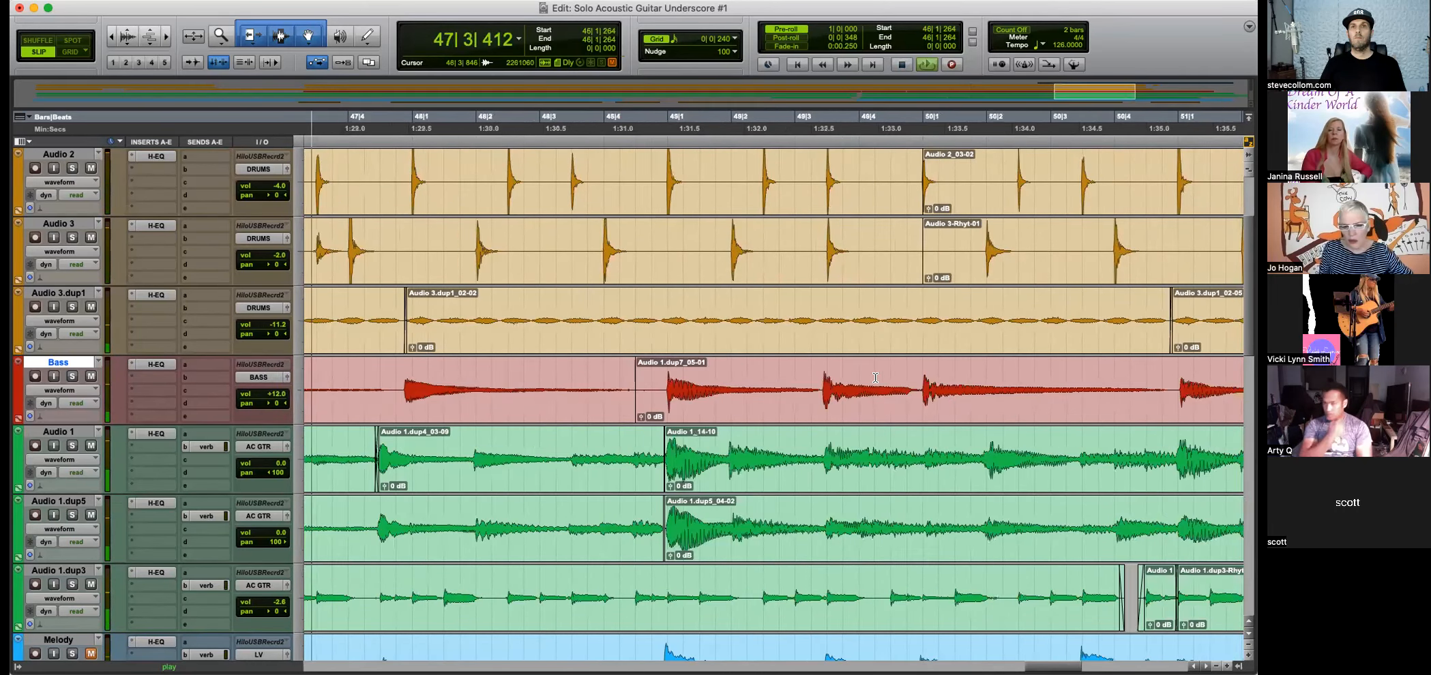
key(r)
key(r)
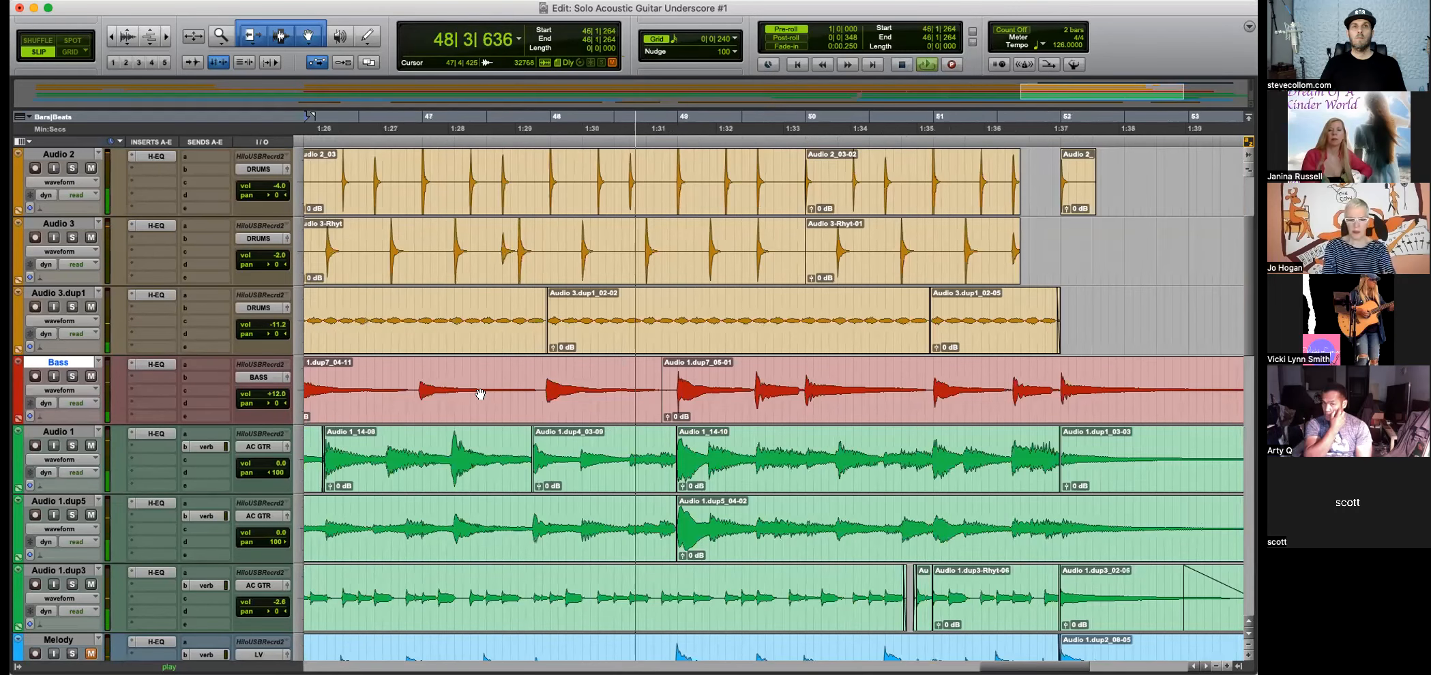
Separate the Bass just before bar 47 and shift the notes of bars 47 and 48 slightly later, starting at 46|4|868.
click(597, 375)
key(t)
key(t)
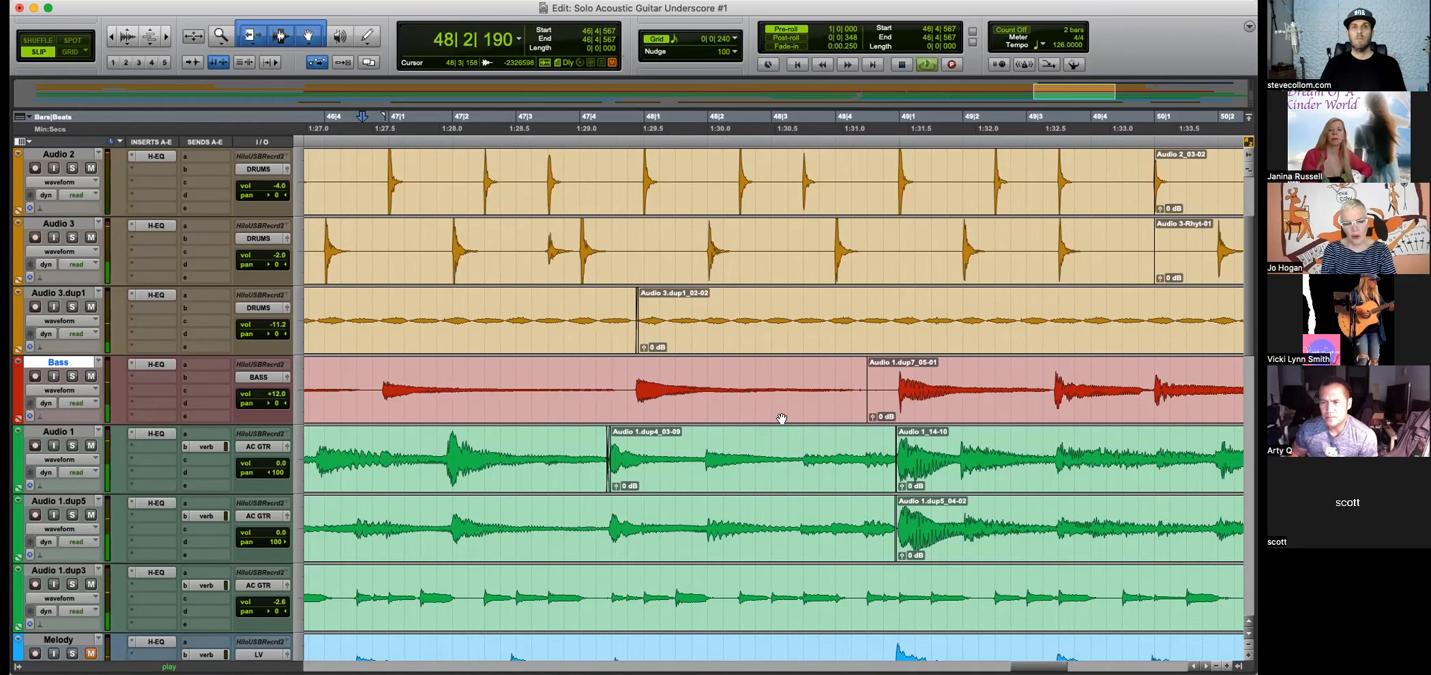
click(628, 374)
key(super+e)
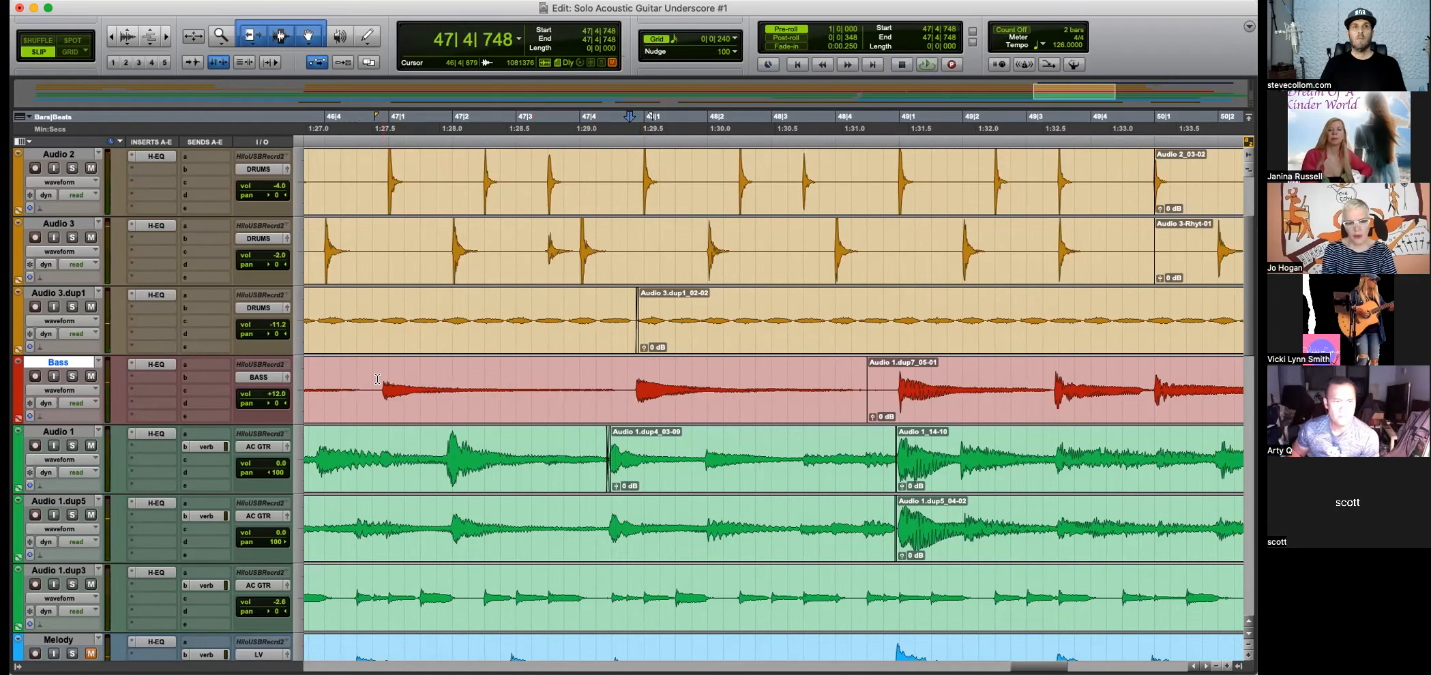
click(420, 411)
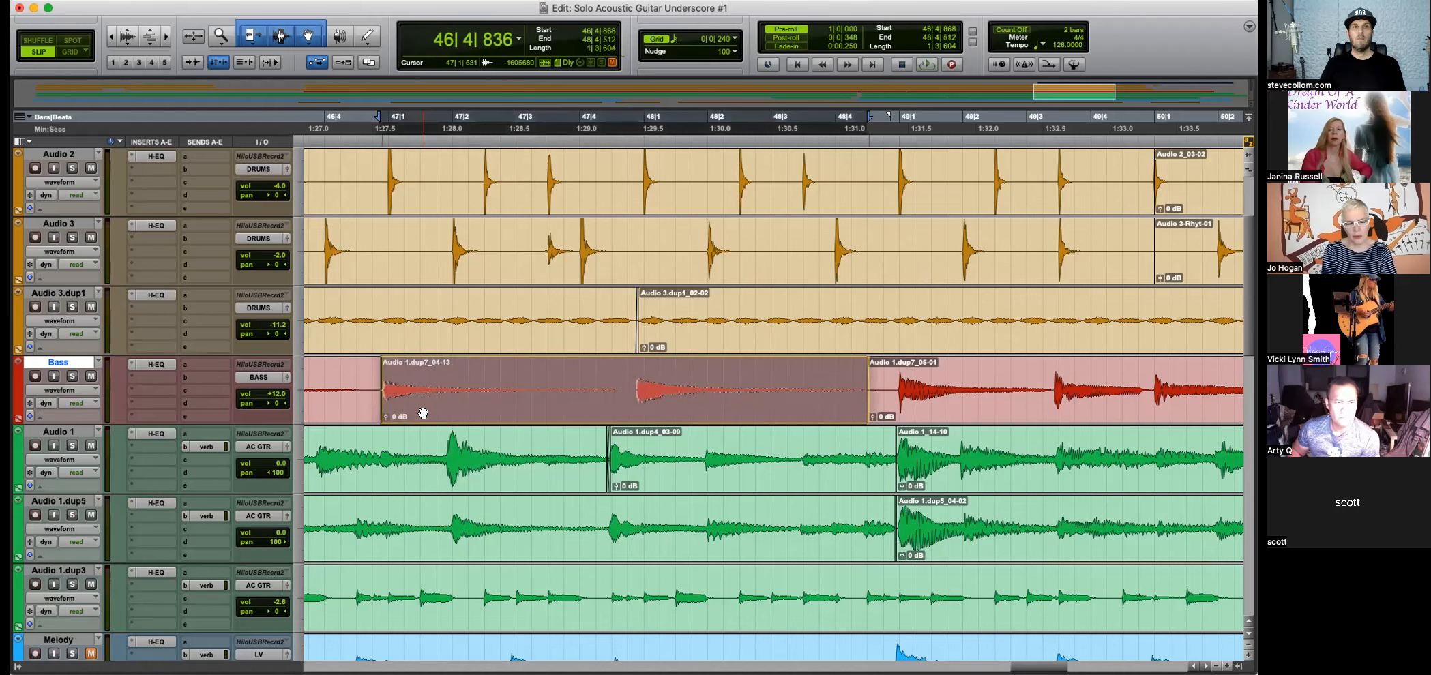
drag(393, 368, 384, 362)
Crossfade the Bass join before bar 47 from 46|4|717 to 46|4|836 and tidy the join at bar 49, playing across both.
key(space)
drag(545, 359, 538, 358)
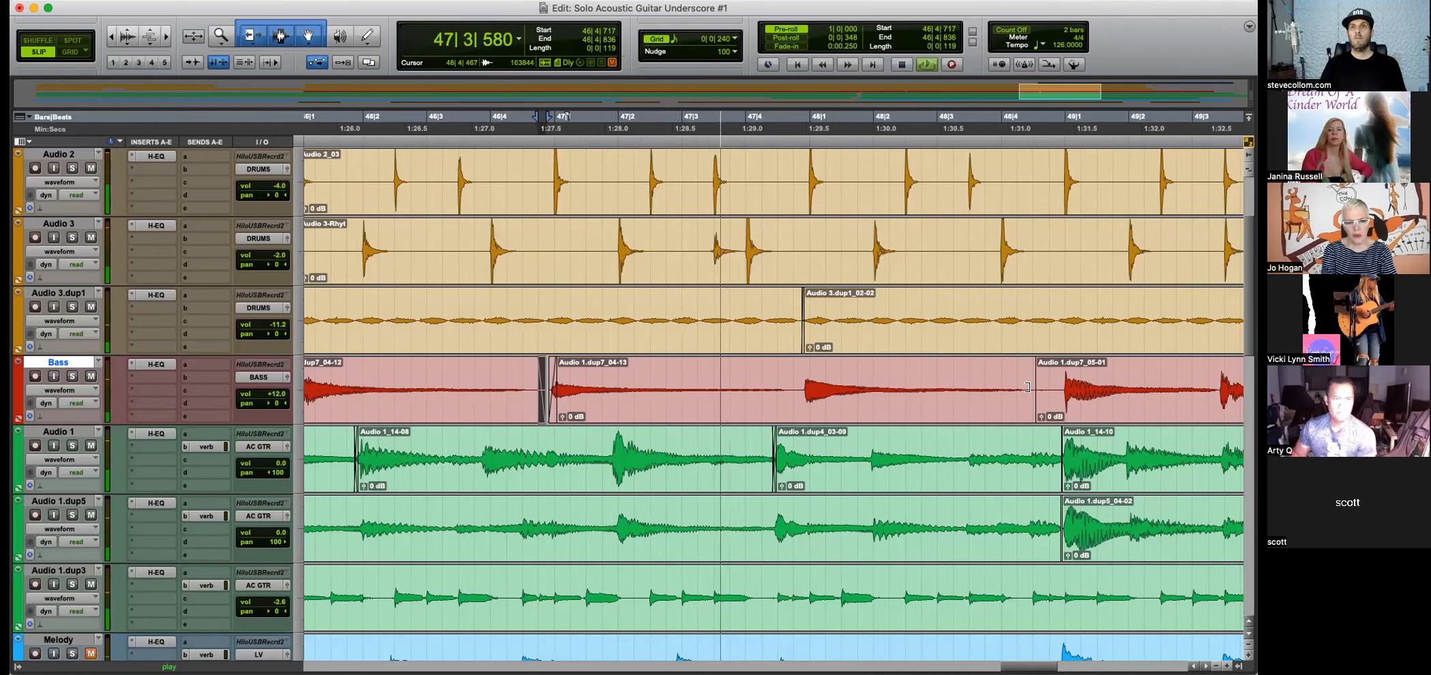
shift+click(1069, 401)
click(1121, 373)
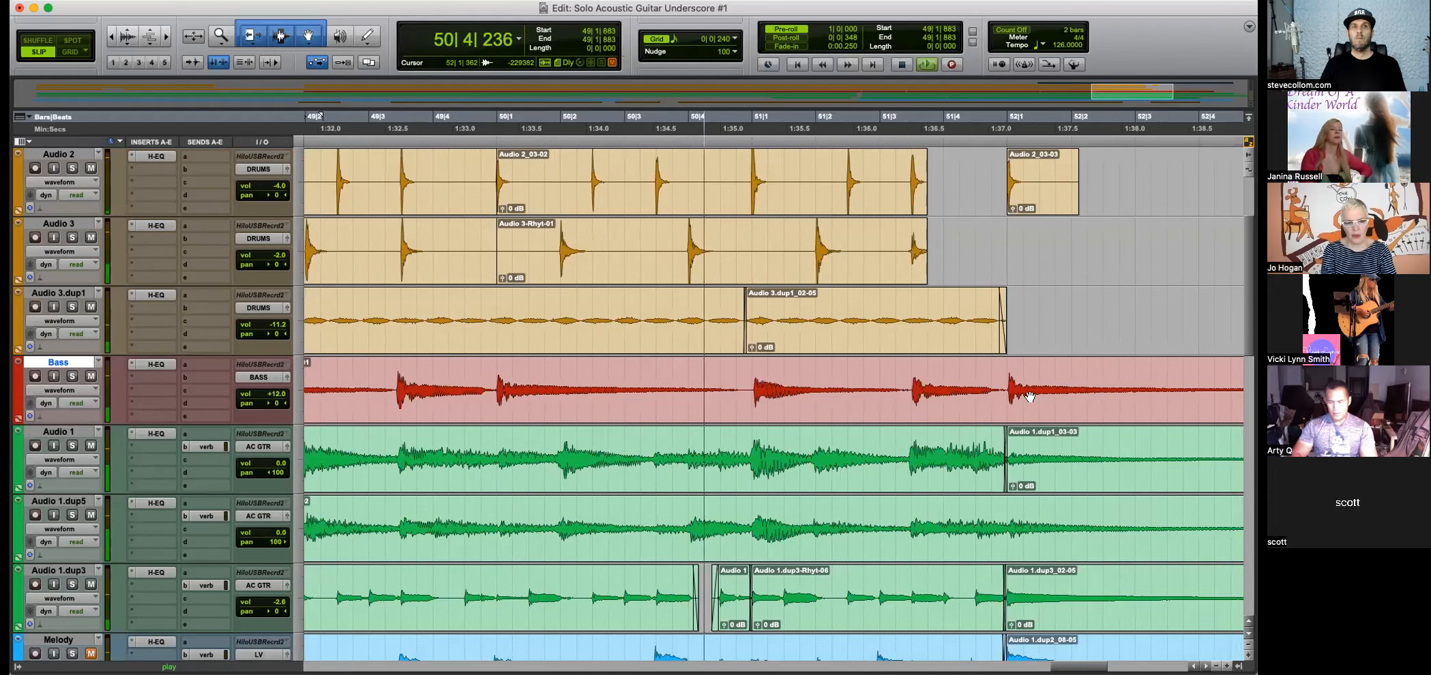
Fade out the end of the final Bass clip from 52|3|464 to 54|4|120.
key(super+bracketleft)
key(super+bracketleft)
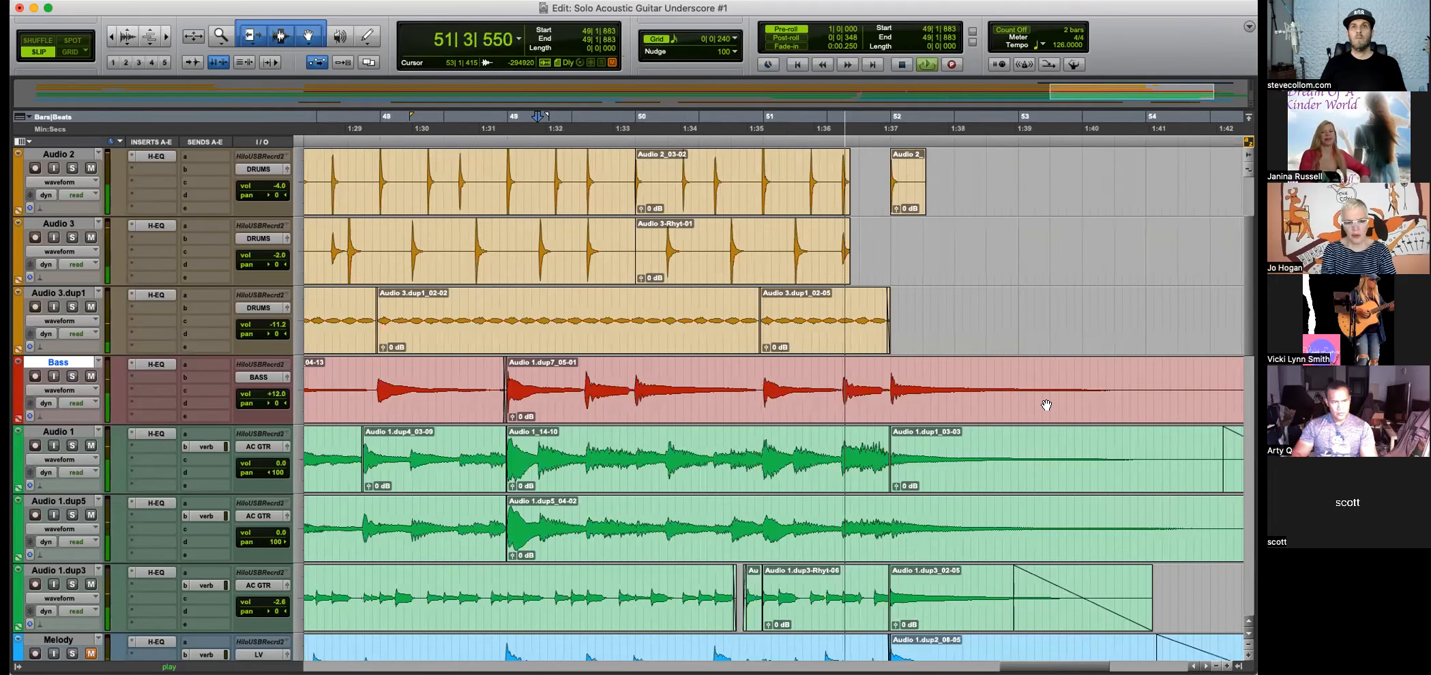
key(space)
key(super+alt+bracketright)
key(super+alt+bracketright)
key(super+alt+bracketright)
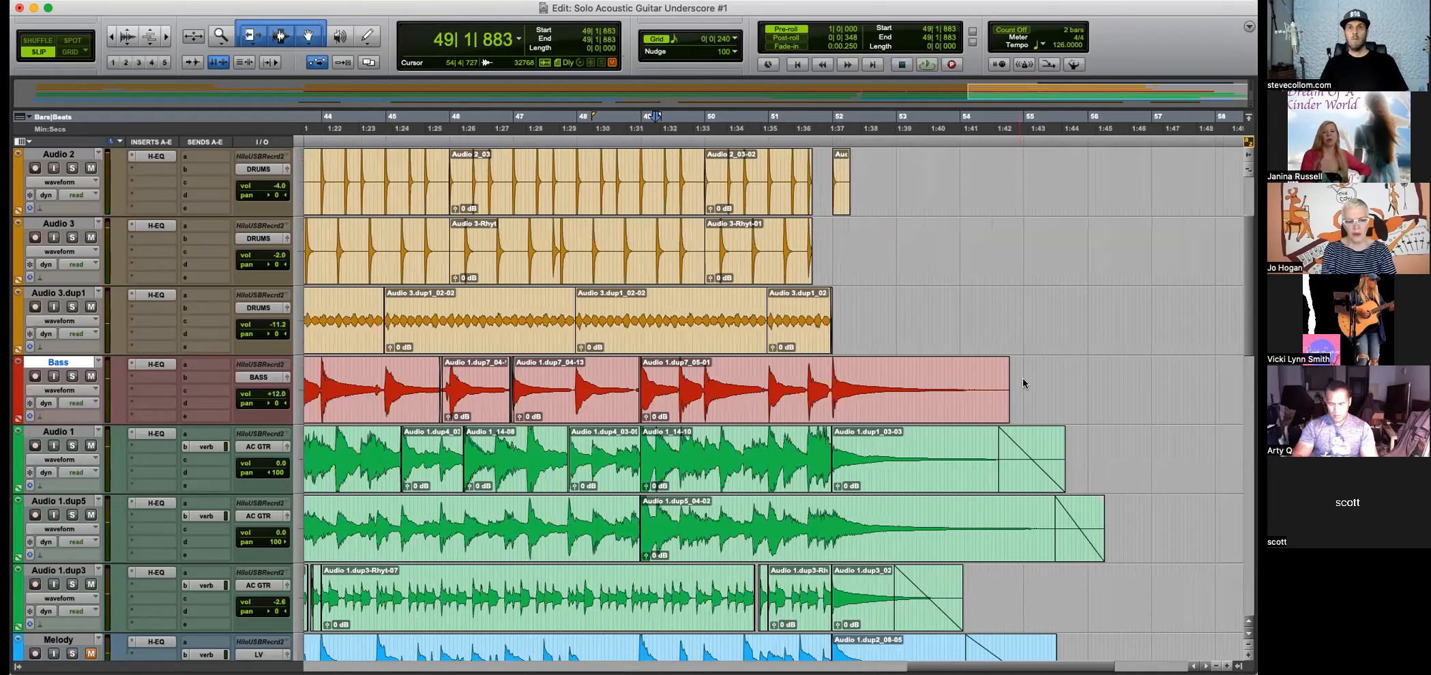
drag(1002, 363, 878, 366)
key(super+bracketleft)
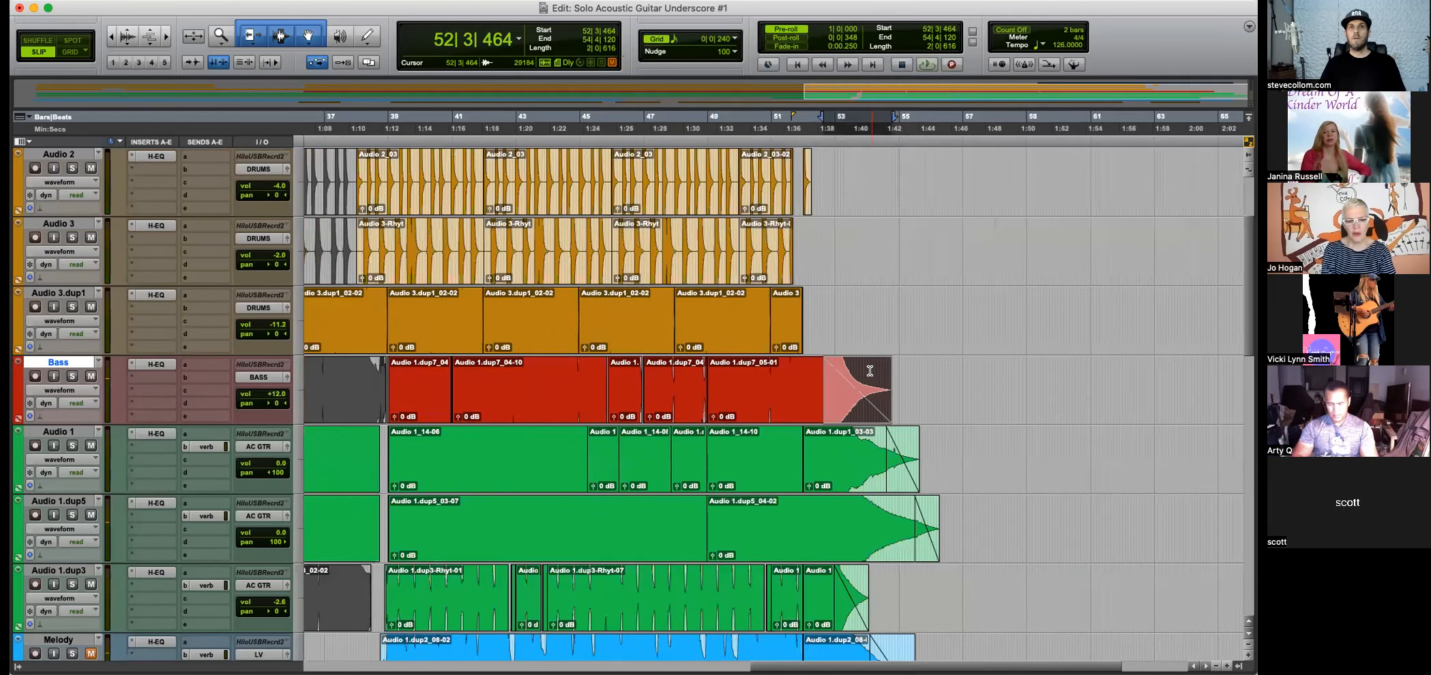
key(super+alt+bracketleft)
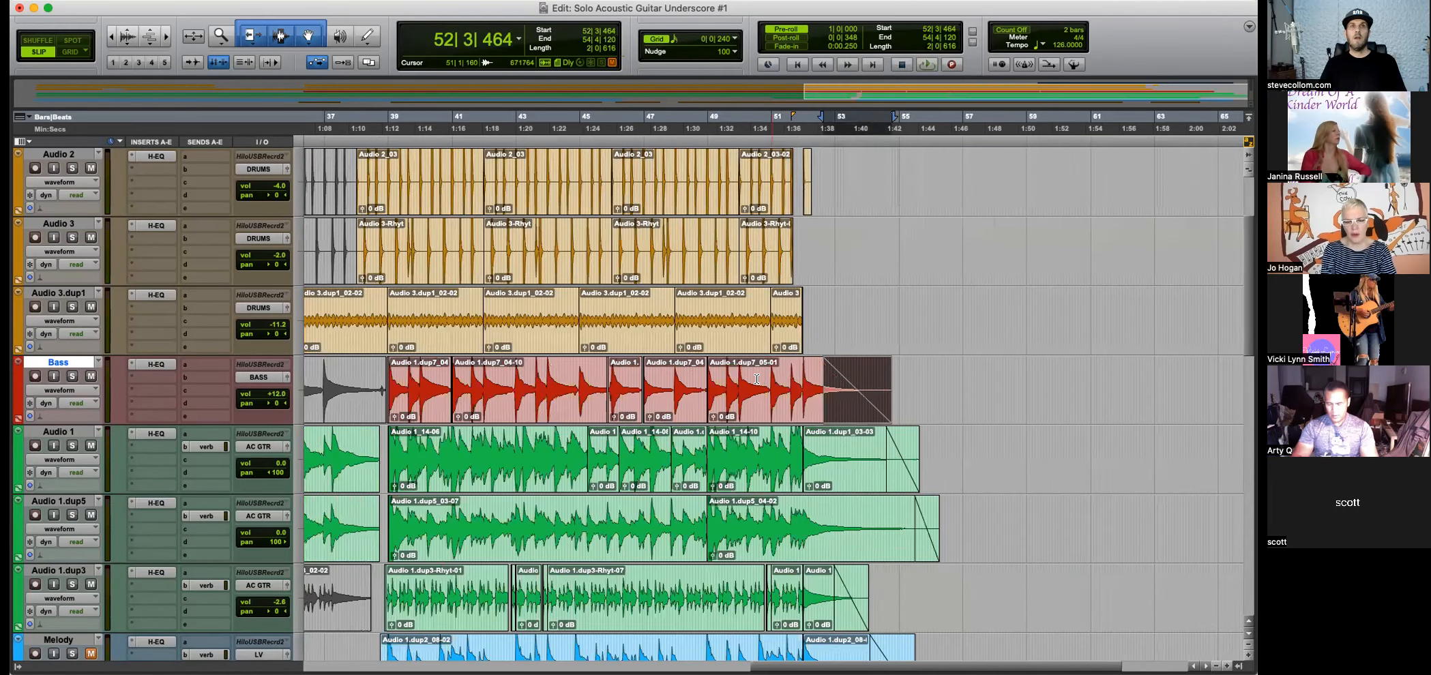
Show the whole session timeline and reset the Bass track's volume to 0.0 dB.
key(super+bracketleft)
key(super+bracketleft)
key(super+bracketleft)
click(342, 375)
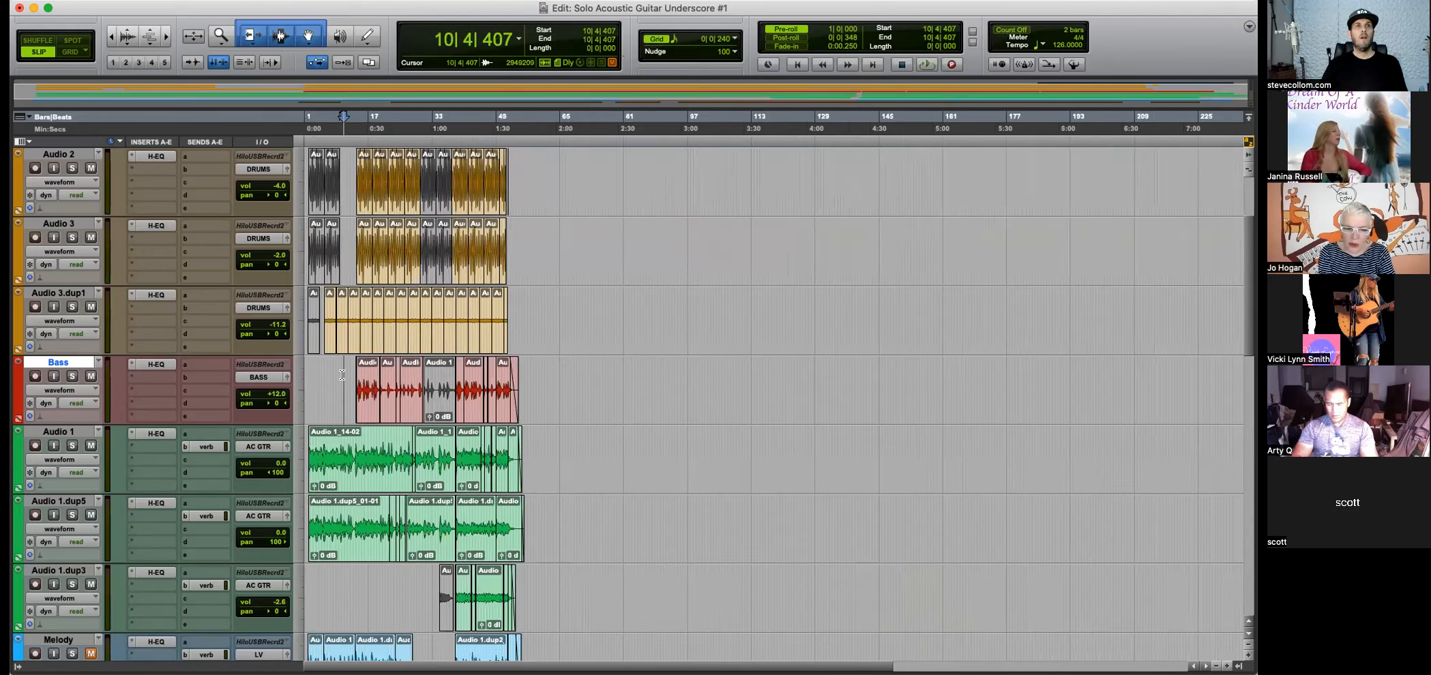
scroll(342, 376, down, 3)
alt+click(263, 255)
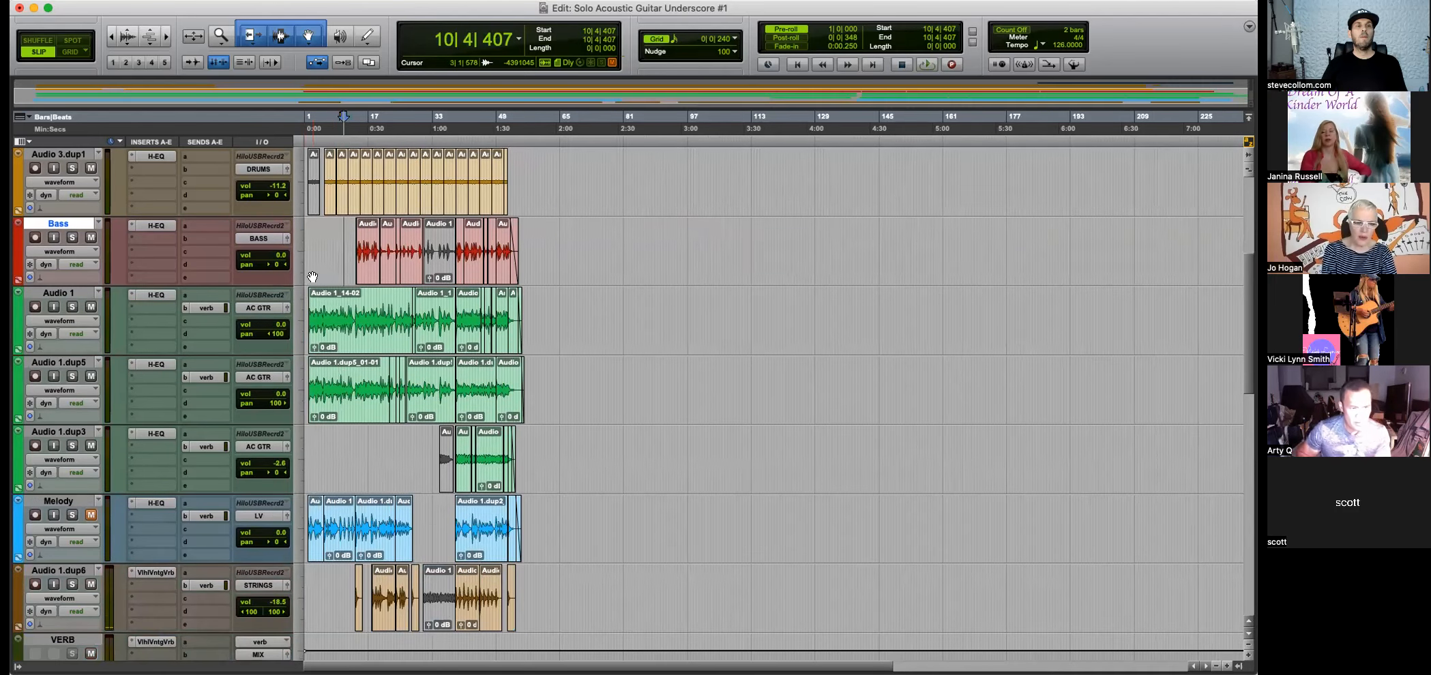
Duplicate the BASS submix track with its playlists, automation, inserts, sends and group assignments, placing the copy after it.
scroll(171, 418, down, 6)
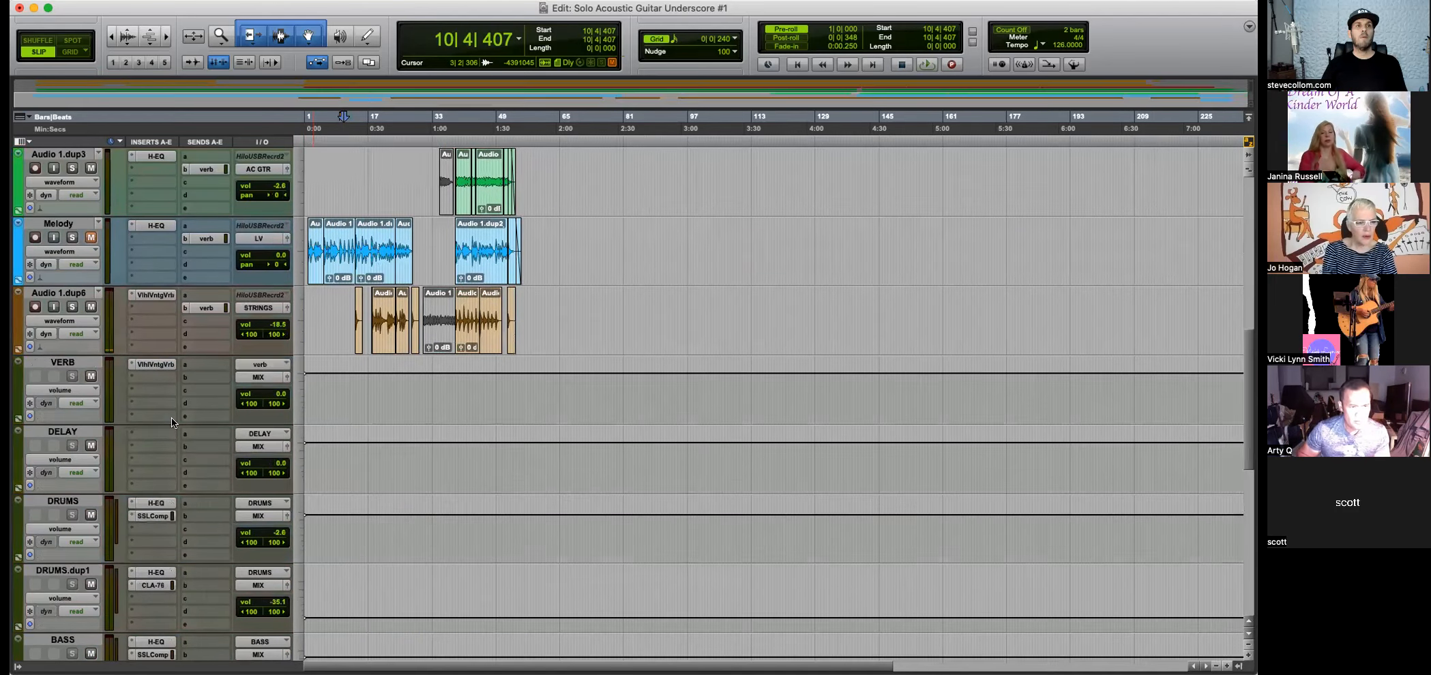
scroll(171, 420, down, 1)
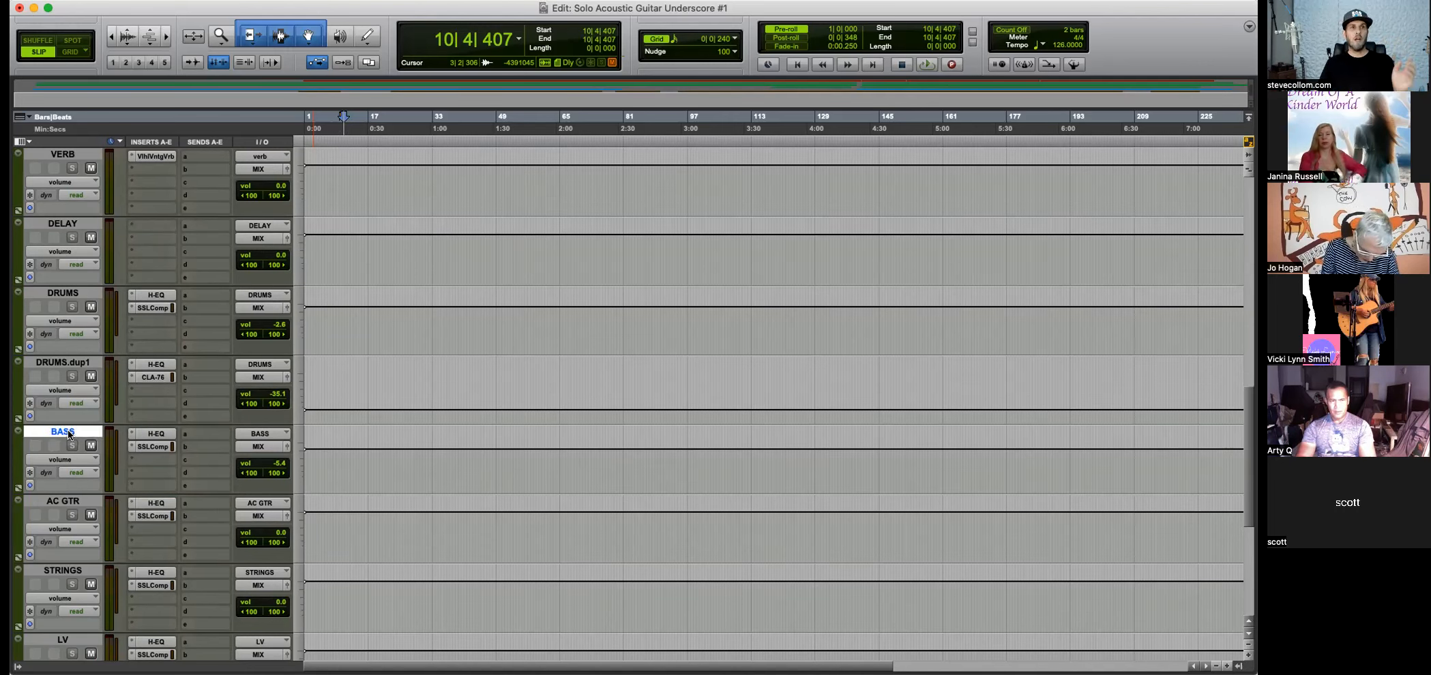
key(alt+shift+d)
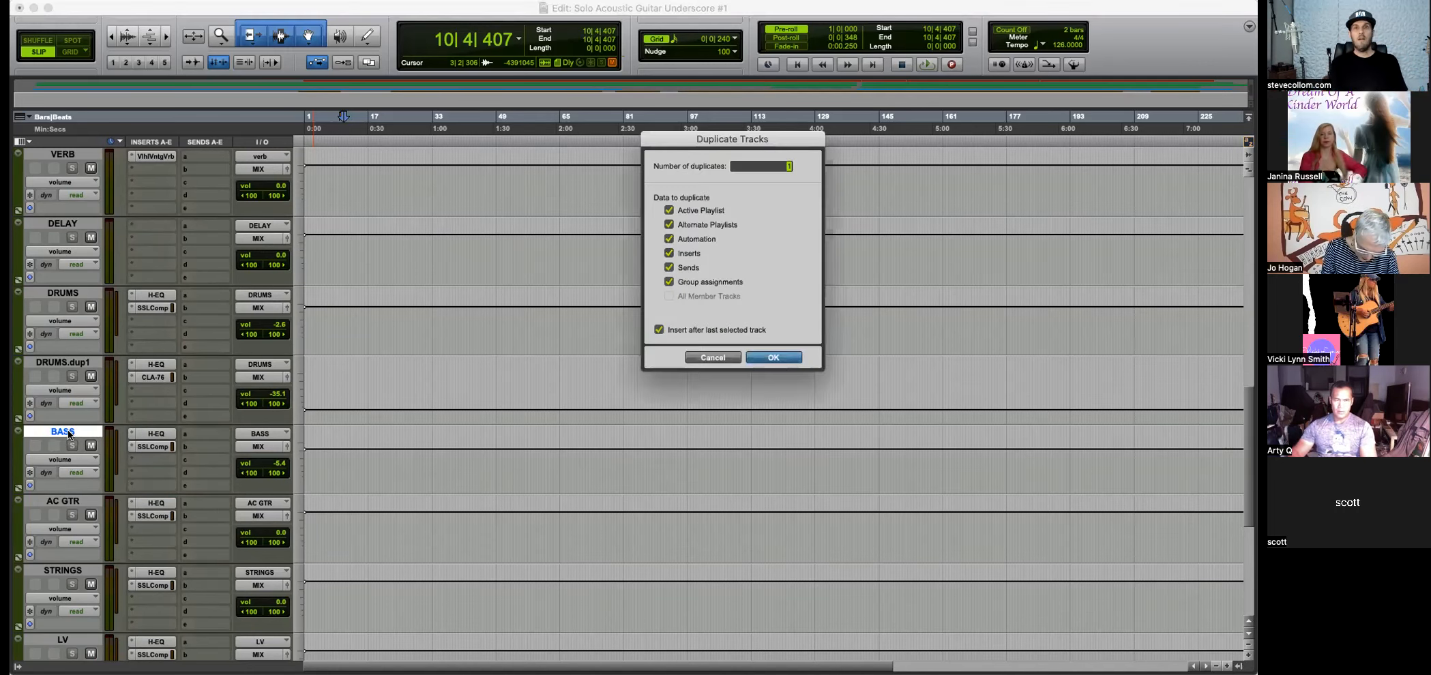
key(Return)
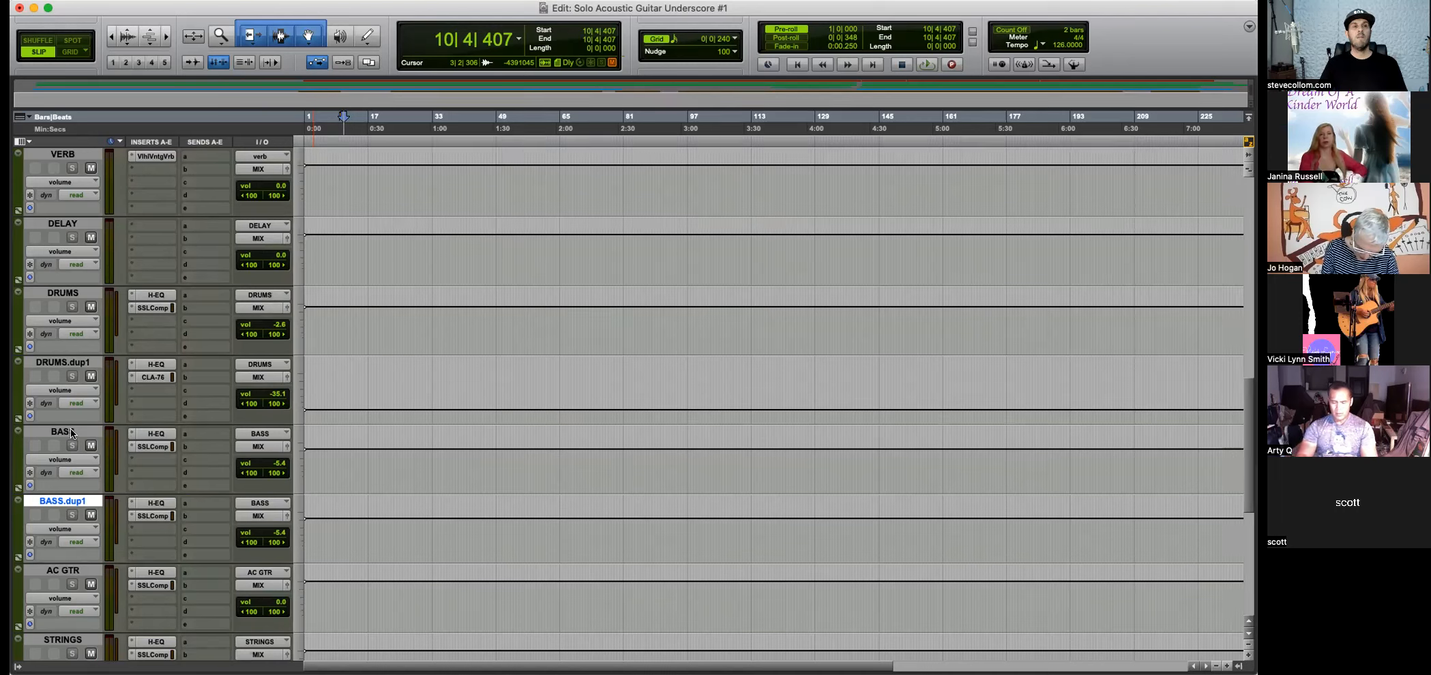
Remove the SSLComp insert from BASS.dup1 and replace its H-EQ with the stereo CLA Bass plug-in.
click(131, 516)
click(147, 465)
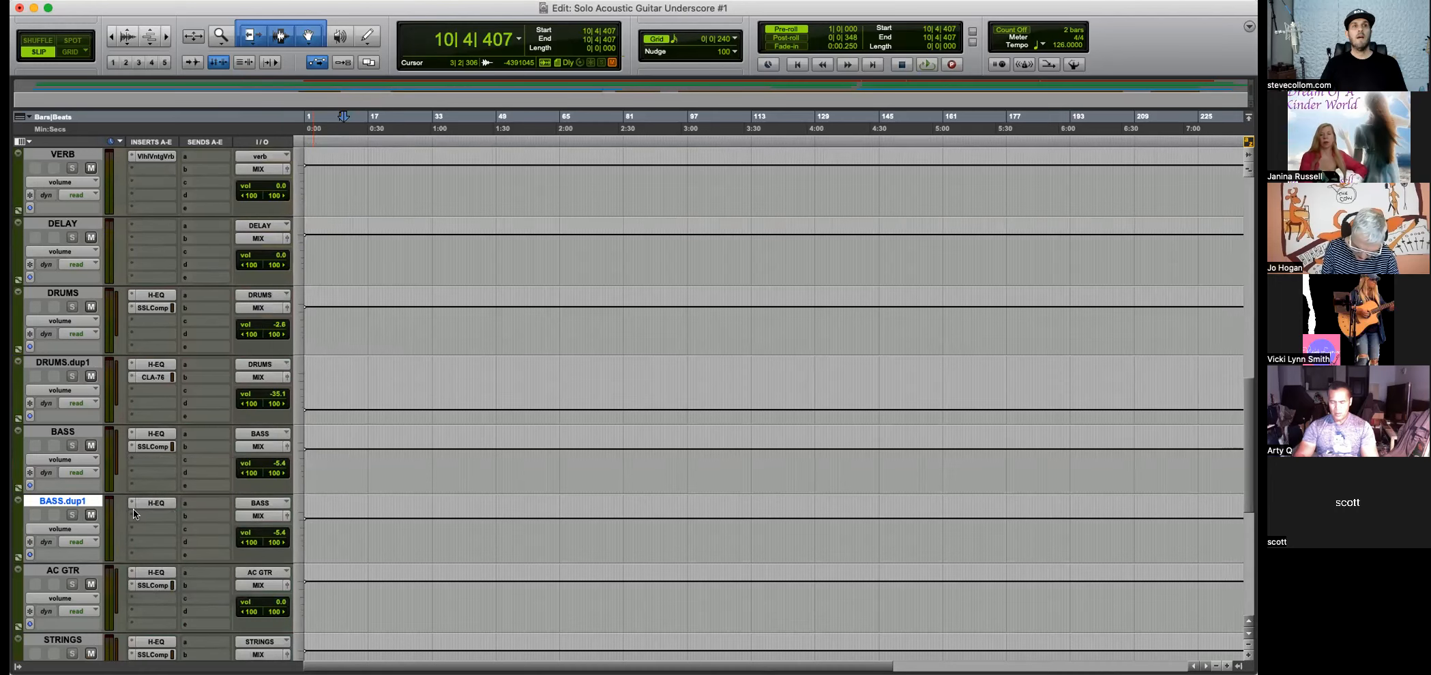
click(134, 514)
mouse_move(130, 503)
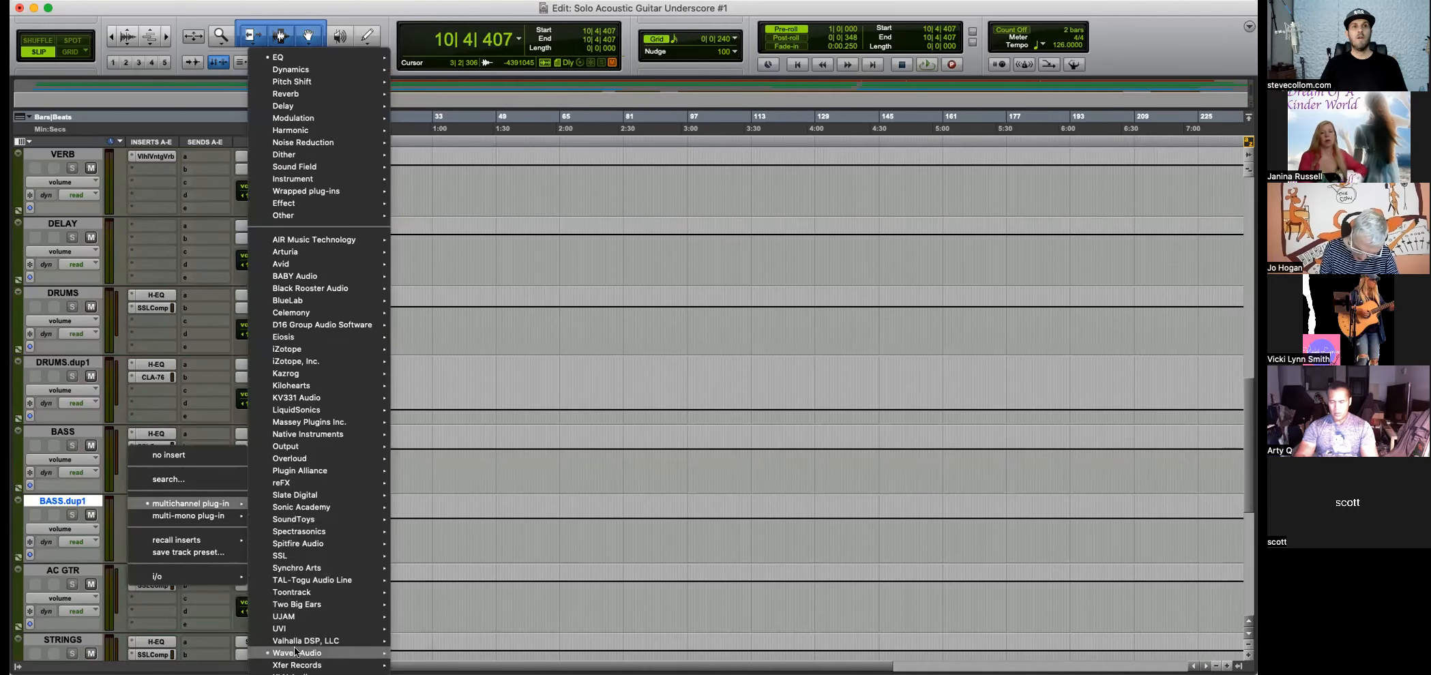
mouse_move(296, 652)
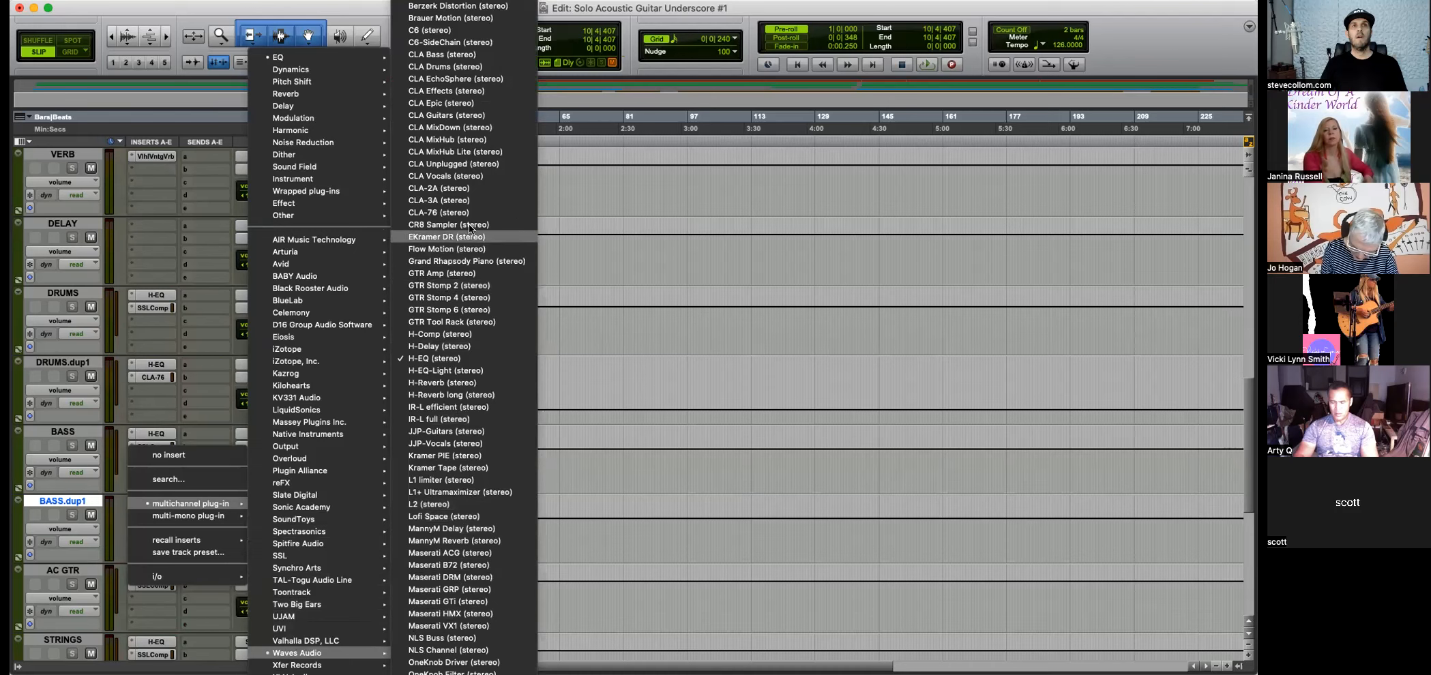
click(447, 60)
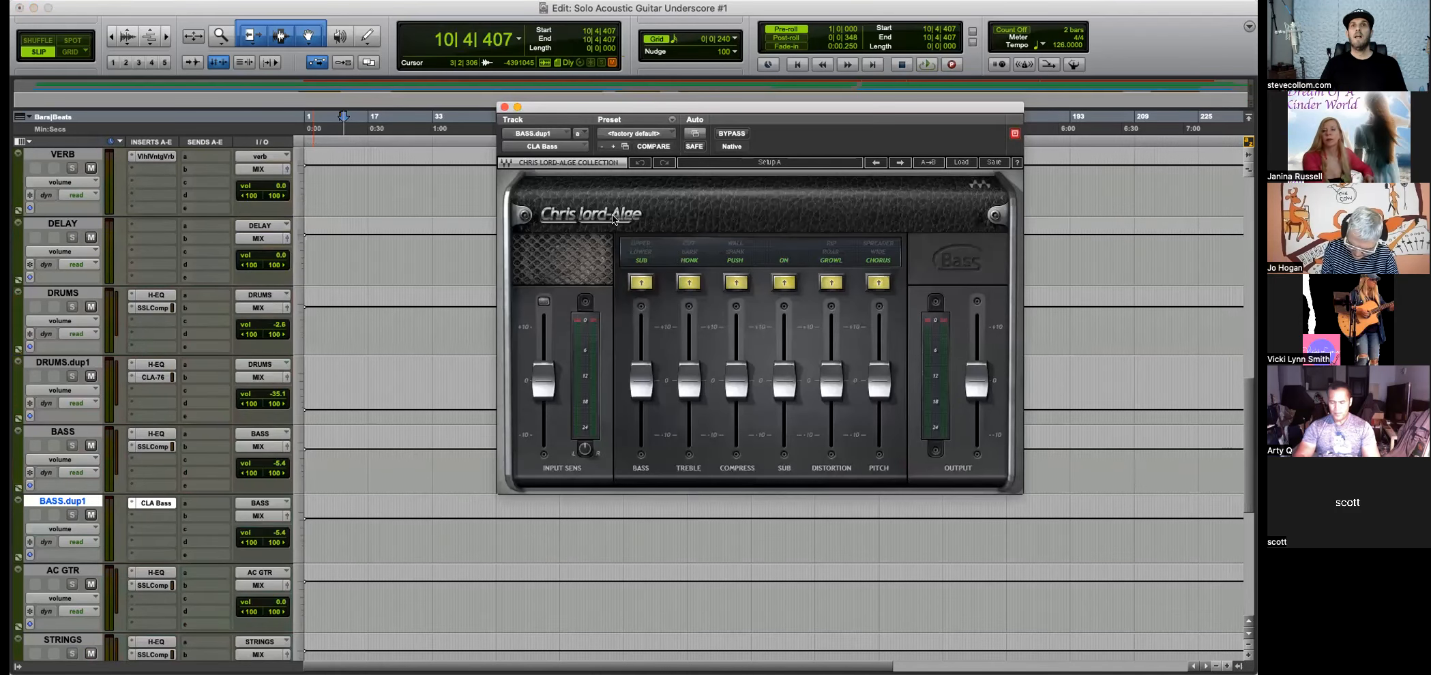
Load the Thick Shake factory preset into CLA Bass on the duplicated bass submix.
mouse_move(543, 383)
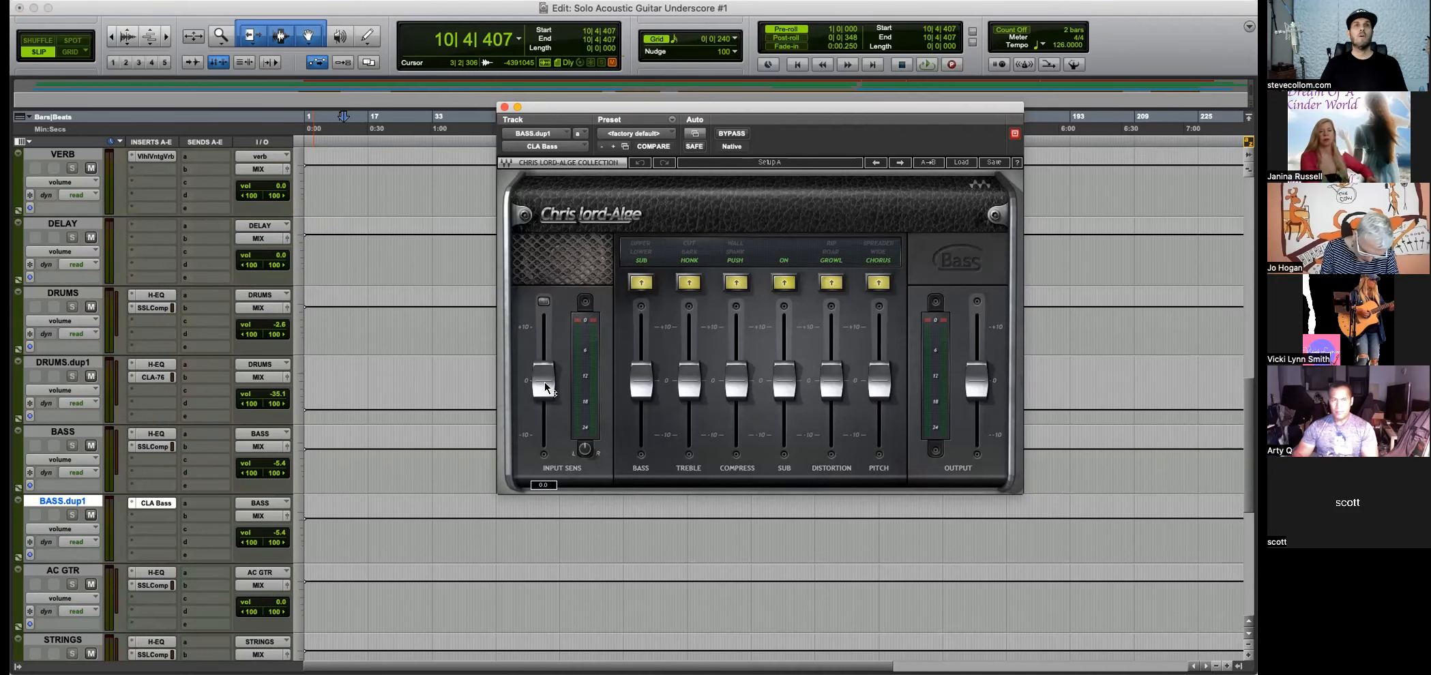
drag(545, 382, 544, 359)
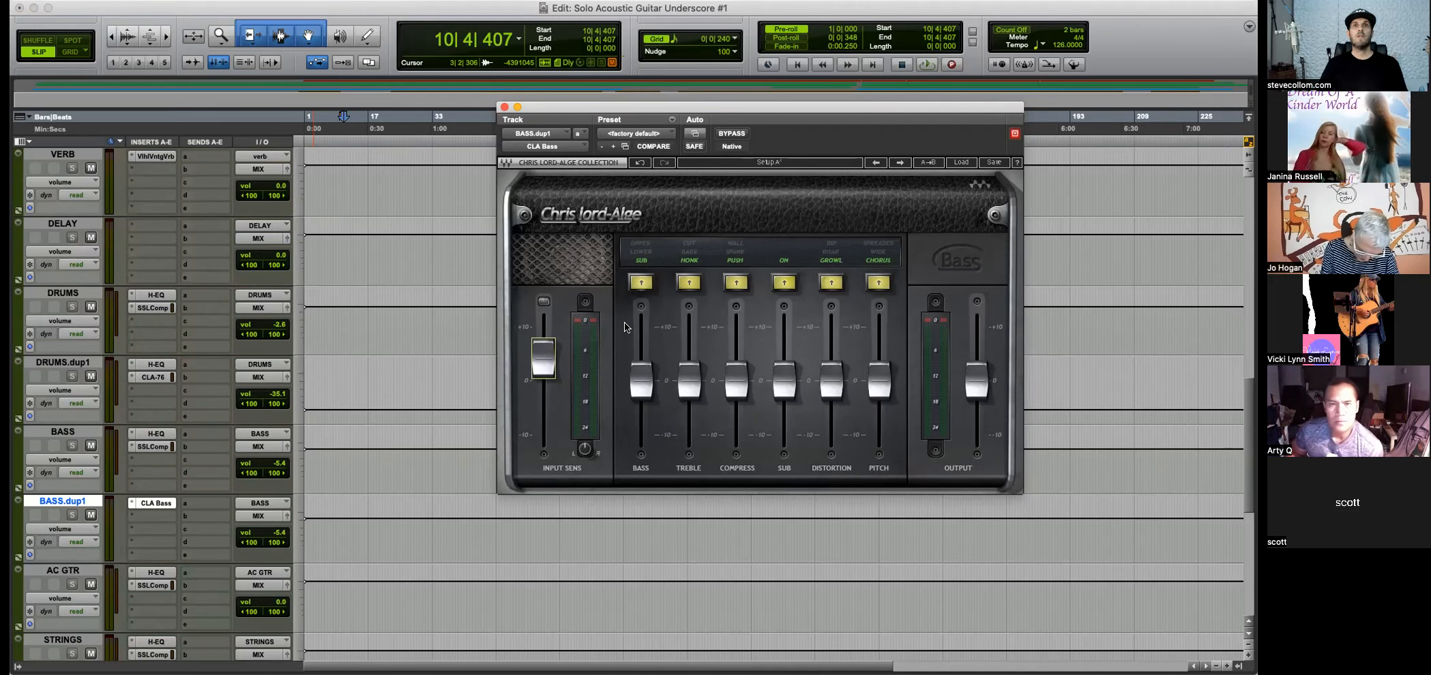
click(961, 163)
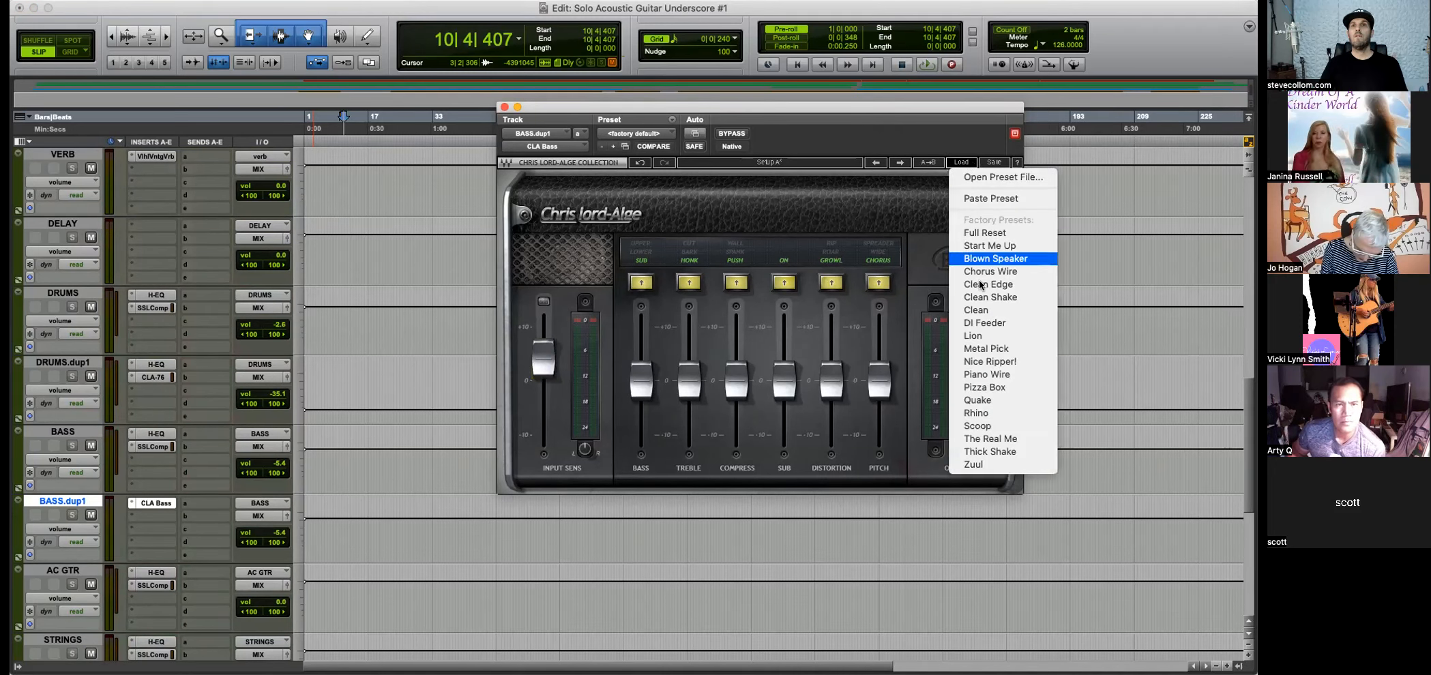
click(982, 452)
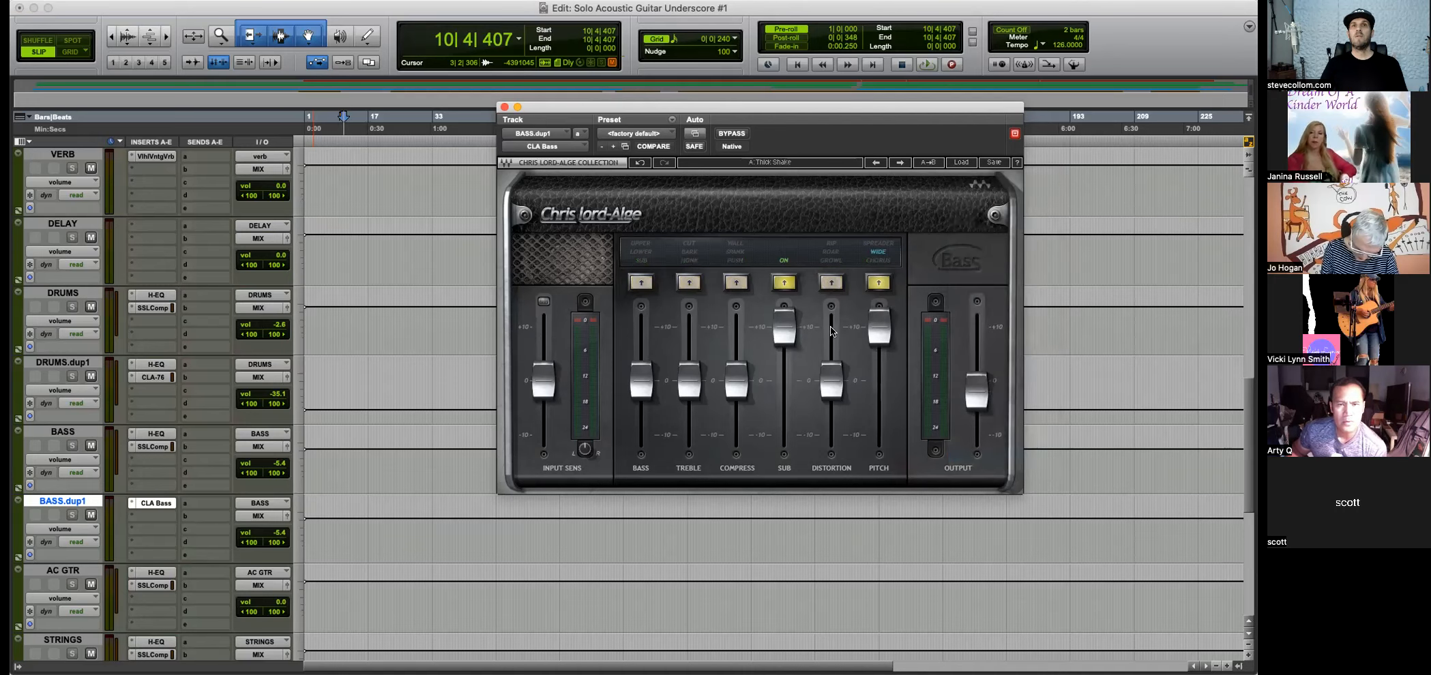
Keep CLA Bass pitch on Wide, turn its Bass section on in Sub mode, and raise the Bass and Input Sens faders.
click(879, 252)
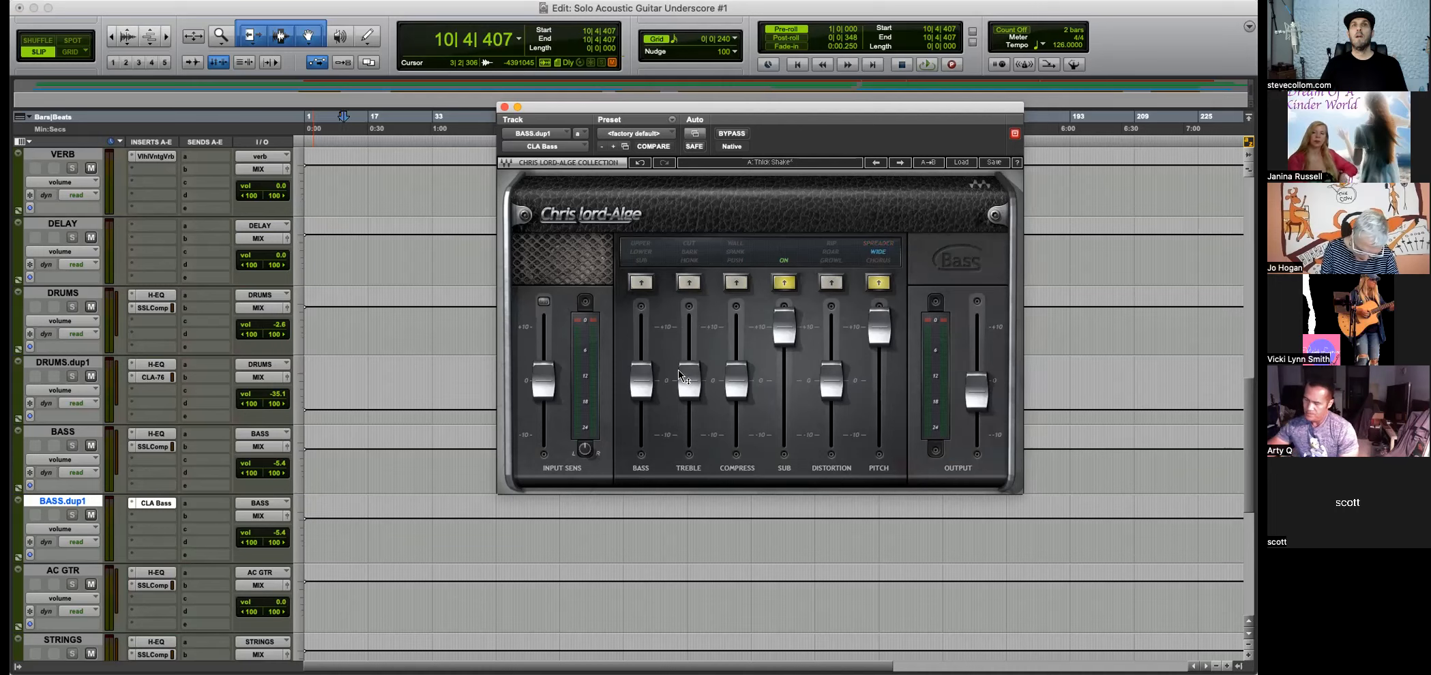
click(641, 282)
click(647, 261)
drag(642, 380, 641, 351)
click(643, 262)
drag(543, 380, 544, 351)
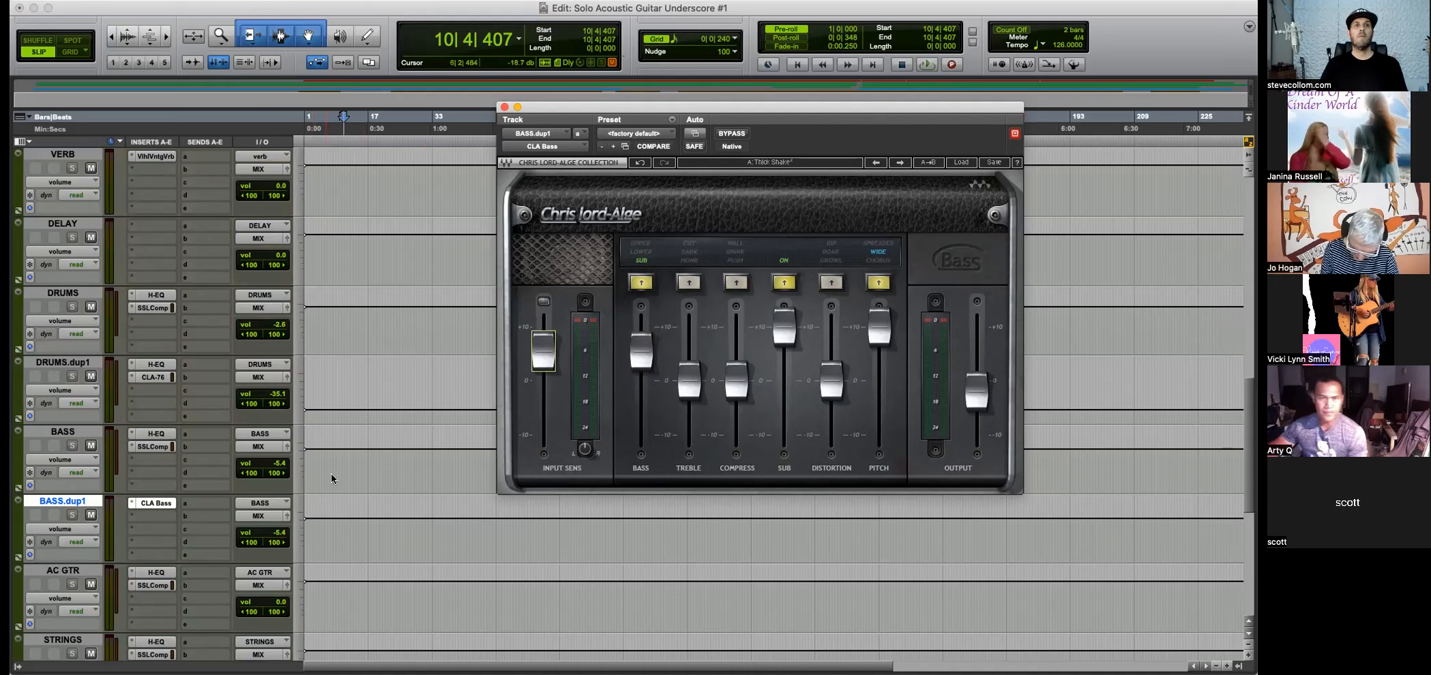
Lower the BASS.dup1 volume to -15.3 dB during playback and close the CLA Bass window.
key(space)
drag(280, 534, 280, 544)
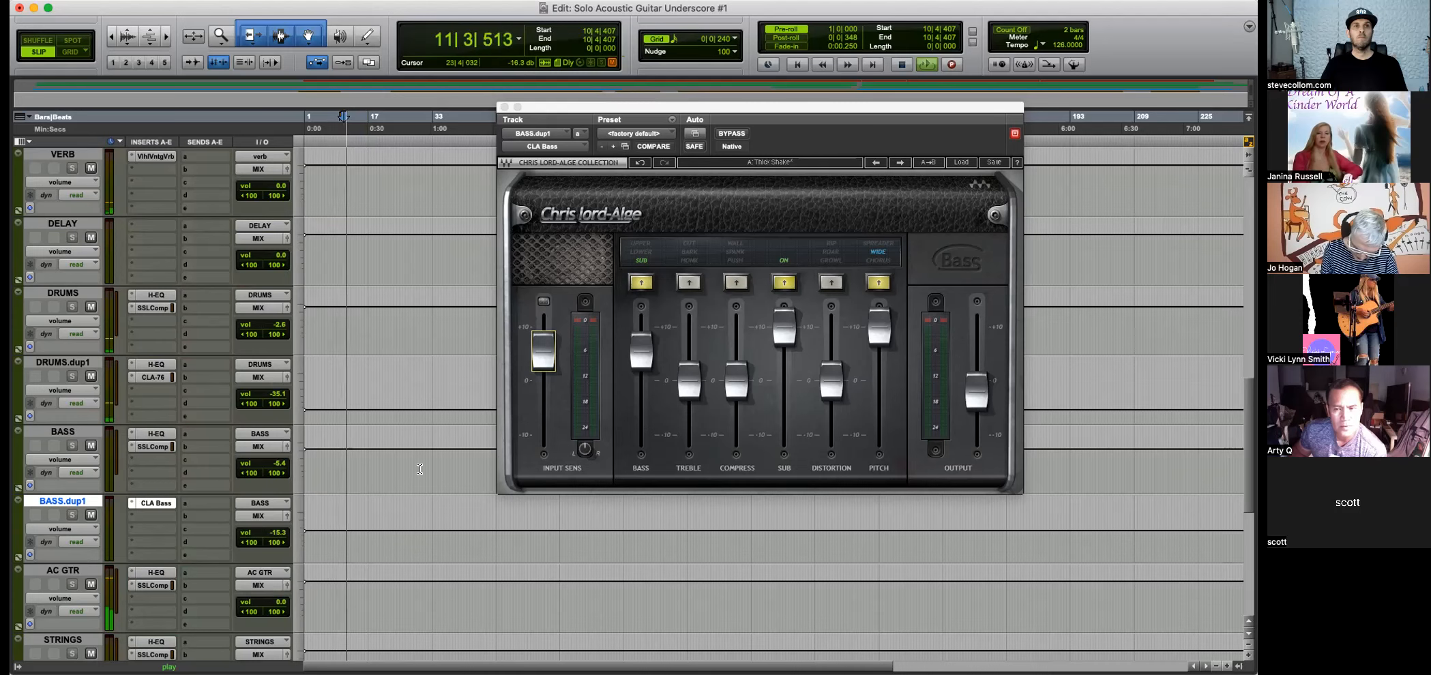
click(504, 107)
Lower the BASS and BASS.dup1 submix volumes during playback, bringing the duplicate to about -19 dB.
scroll(540, 370, up, 10)
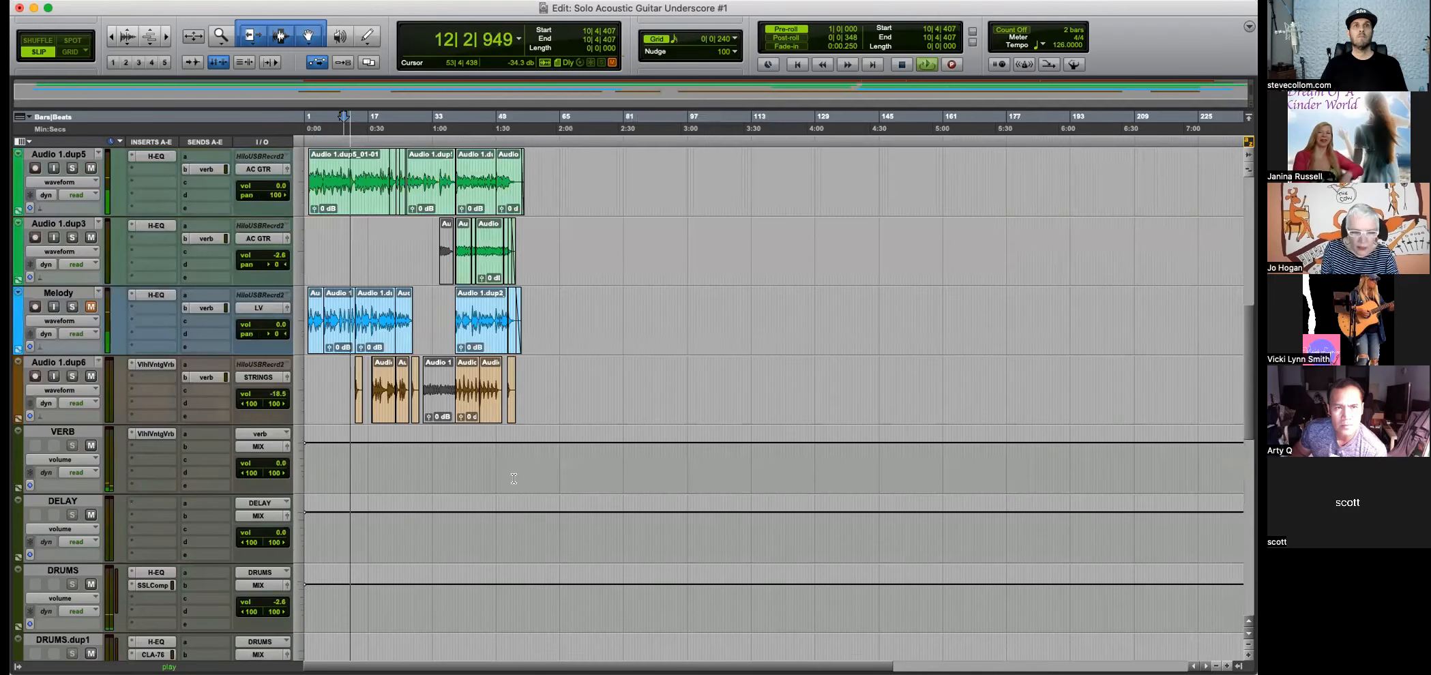
key(bracketright)
key(bracketright)
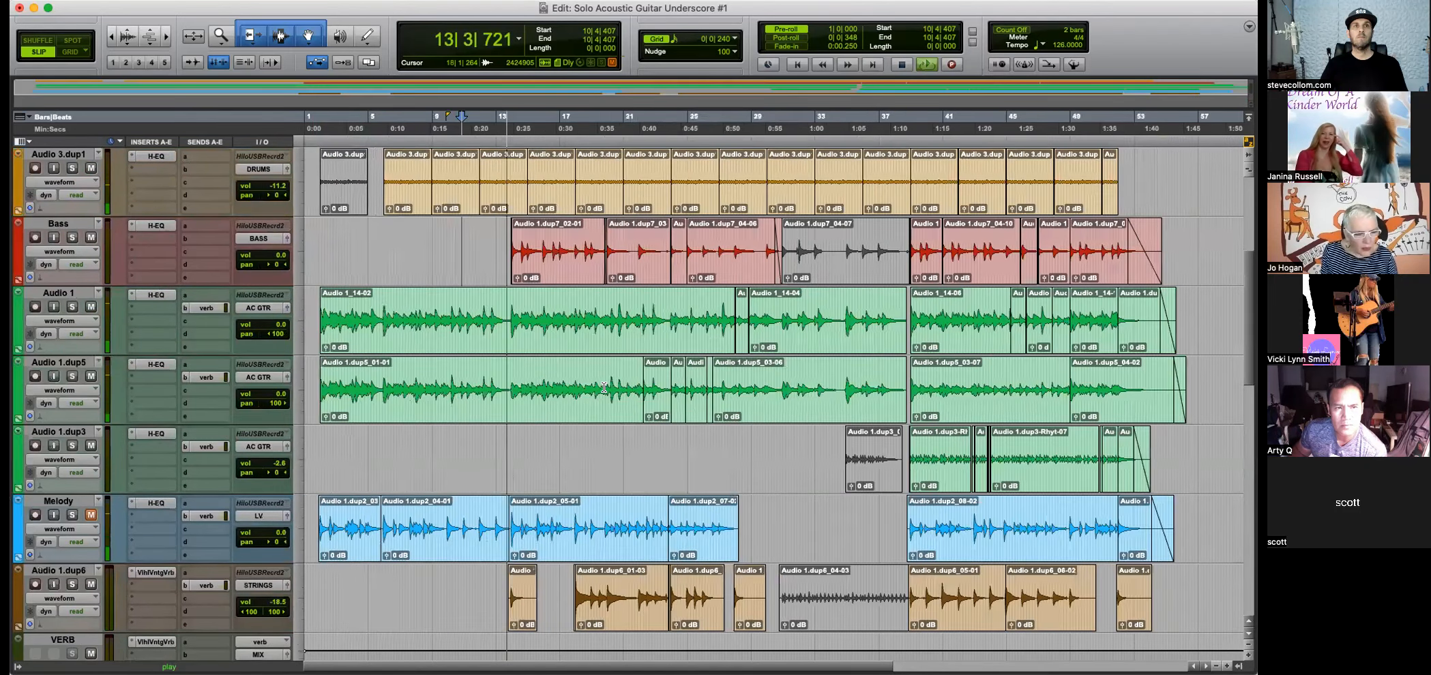
scroll(604, 388, down, 10)
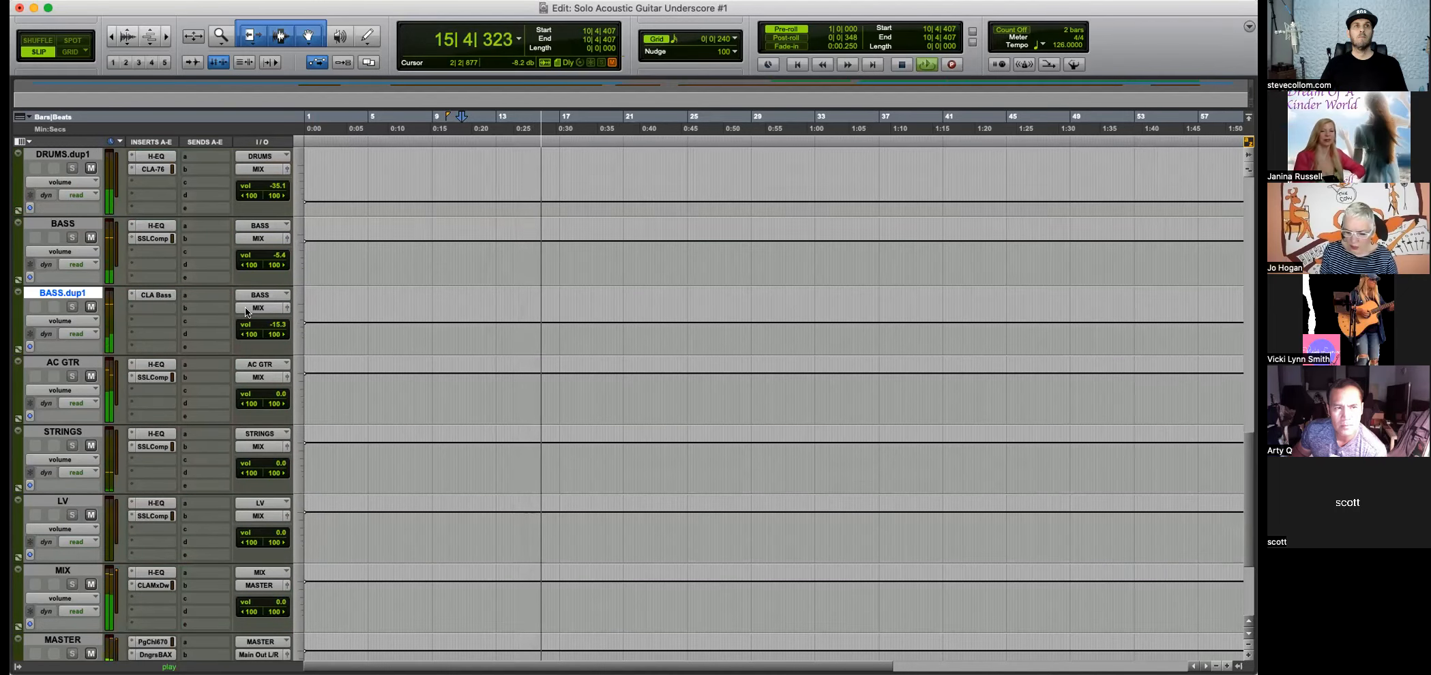
mouse_move(272, 328)
mouse_down()
mouse_move(277, 256)
mouse_move(267, 320)
mouse_up()
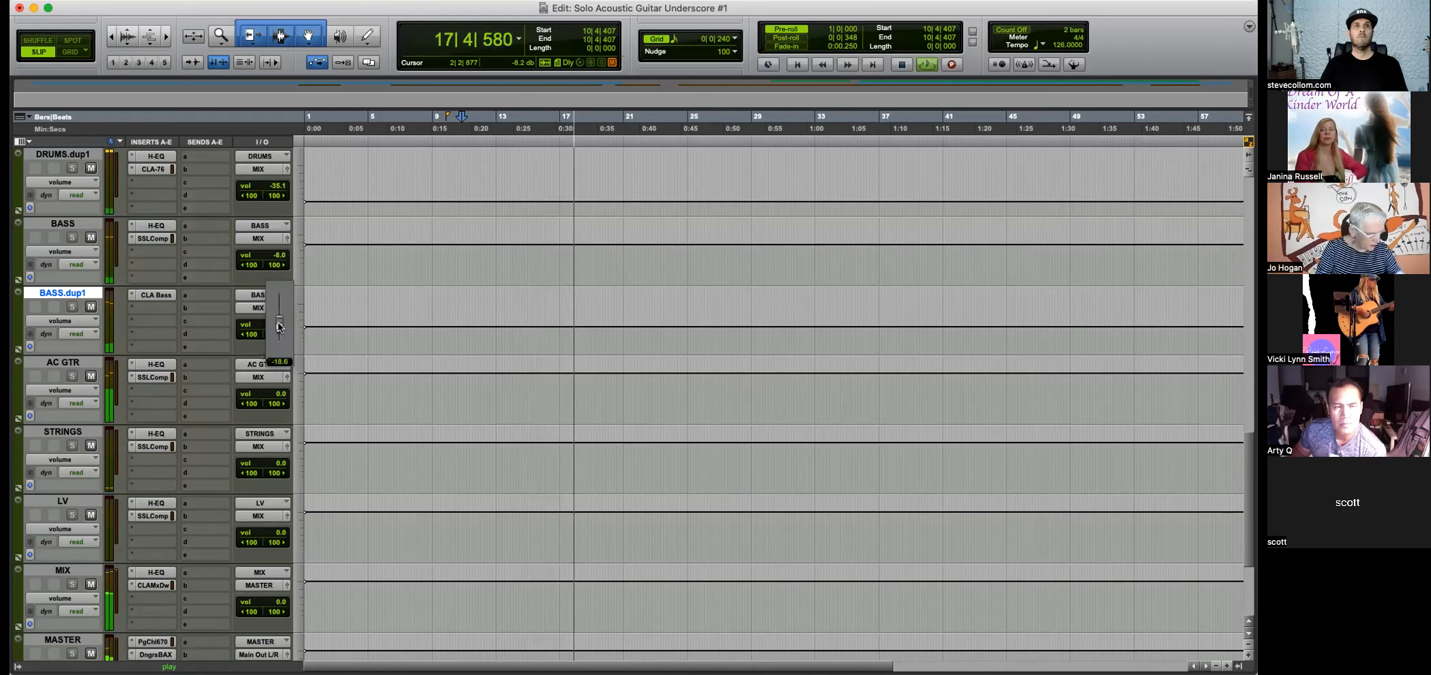
Lower the Bass track's volume to -4.0 dB and stop playback.
scroll(381, 279, up, 8)
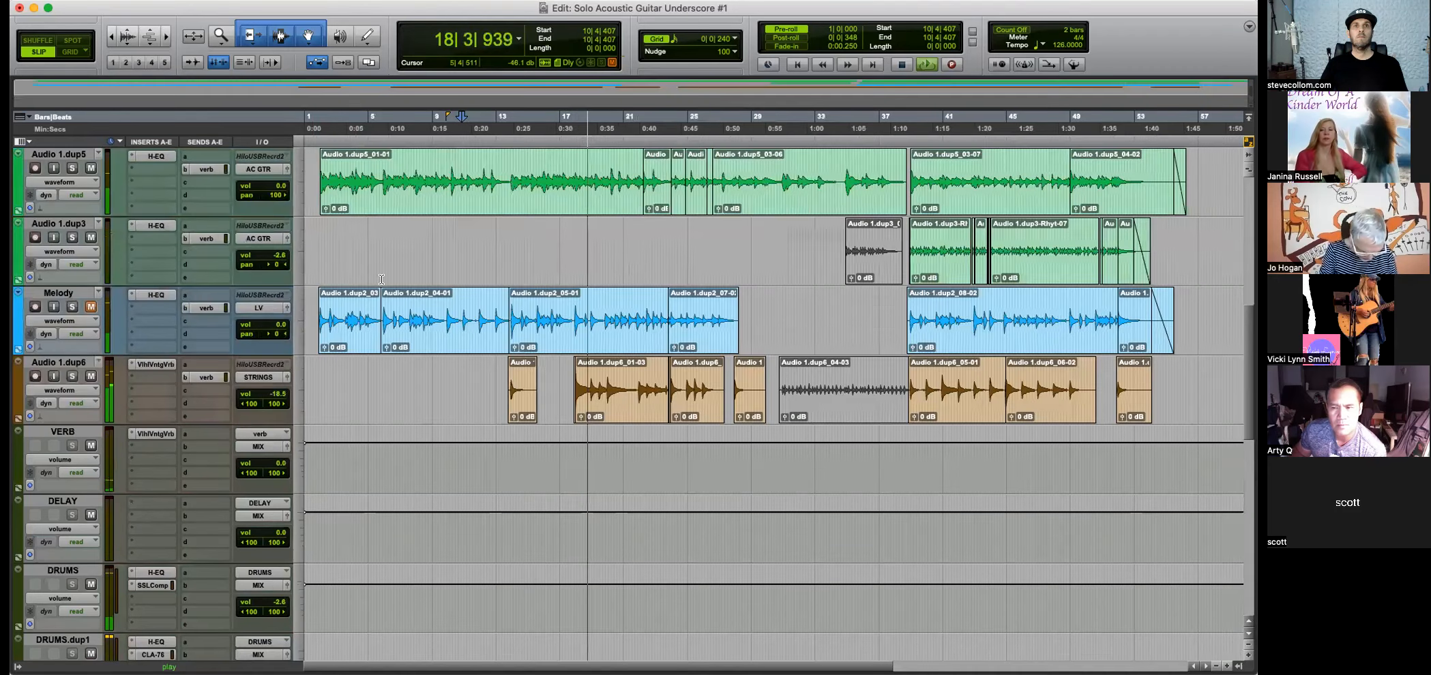
scroll(381, 279, up, 5)
key(space)
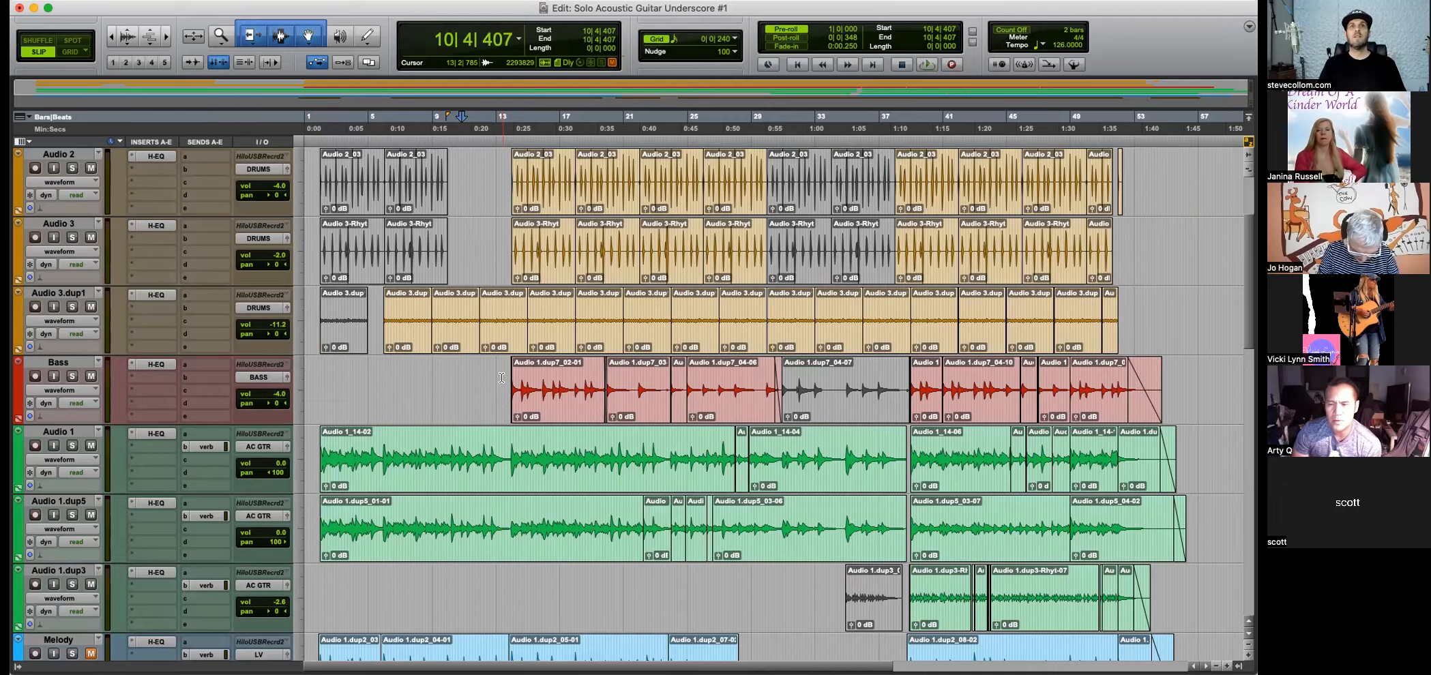
Delete the silence at the start of the first Melody clip, from 1|4|332 to just before its first note.
scroll(501, 377, down, 4)
scroll(436, 477, down, 2)
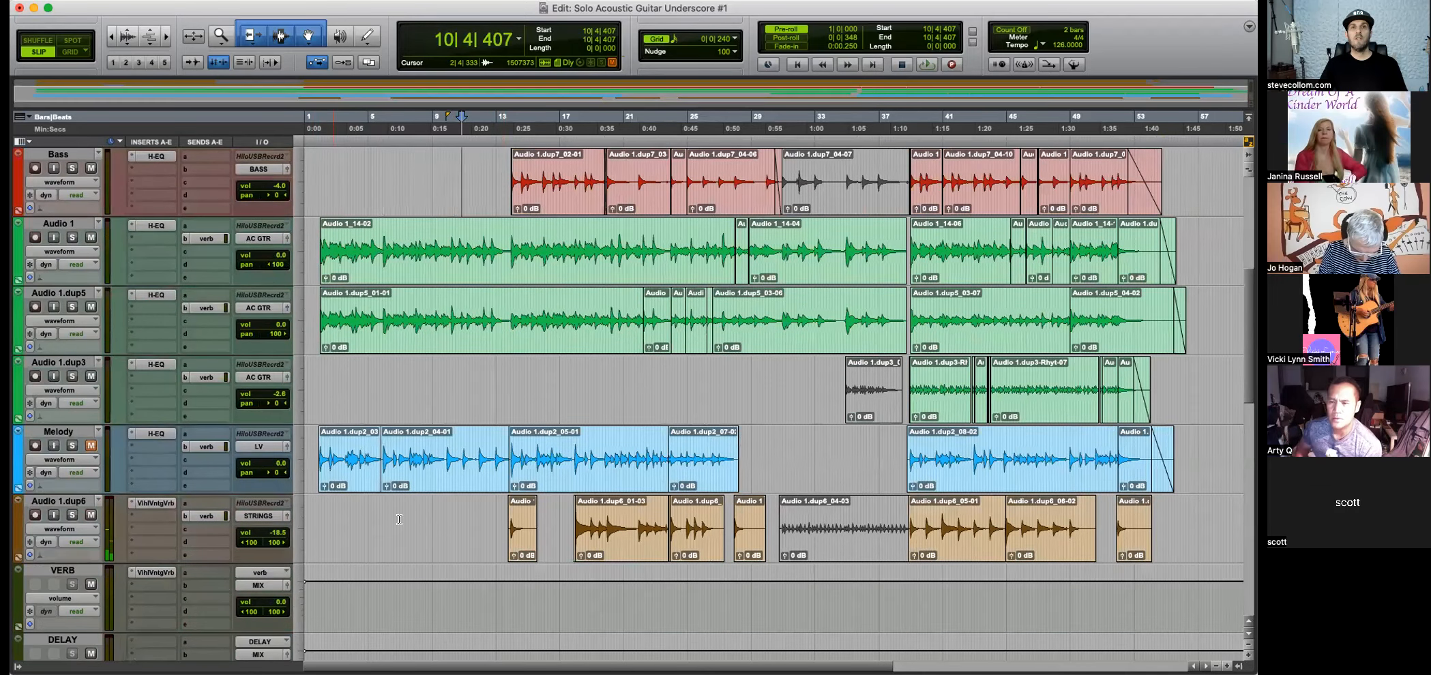
click(317, 376)
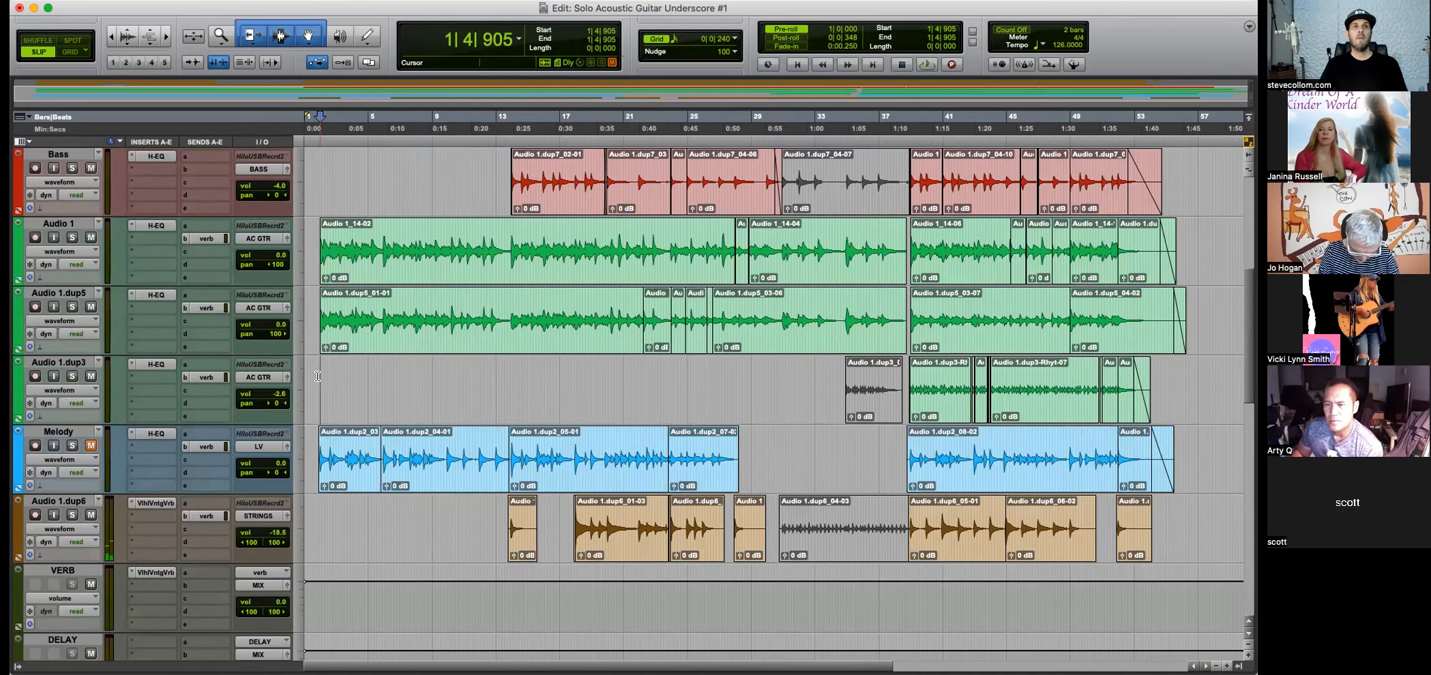
key(super+bracketright)
key(super+bracketright)
key(super+bracketright)
key(super+bracketright)
key(super+bracketright)
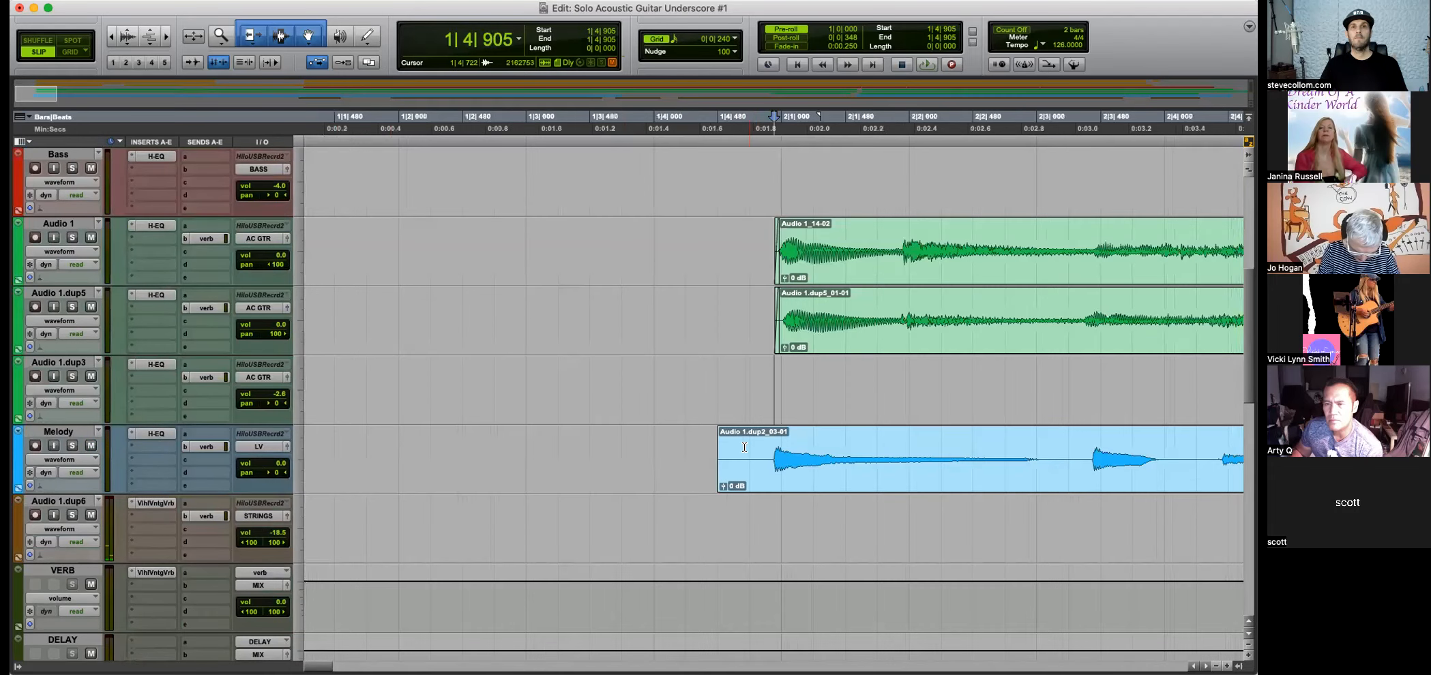
key(super+bracketright)
key(super+bracketright)
key(super+bracketleft)
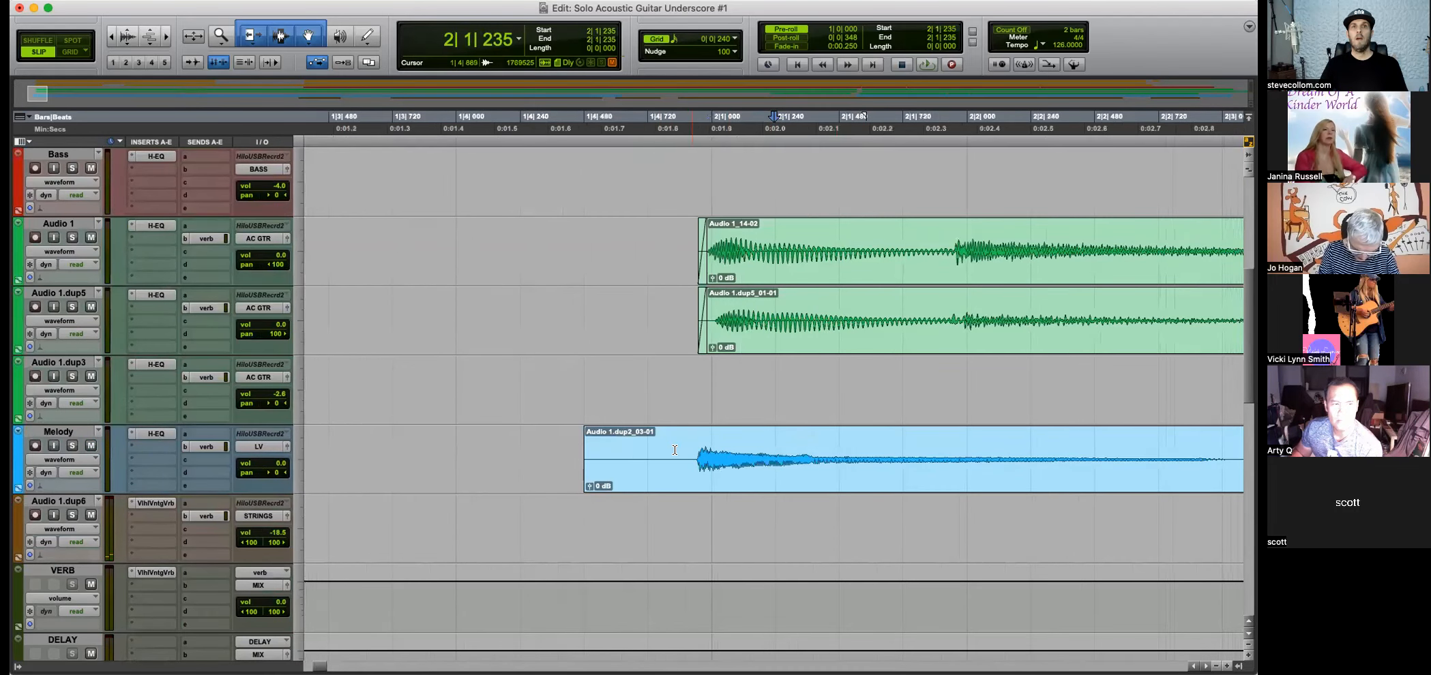
click(692, 444)
key(super+bracketright)
key(Tab)
key(shift+Tab)
click(761, 447)
key(super+bracketleft)
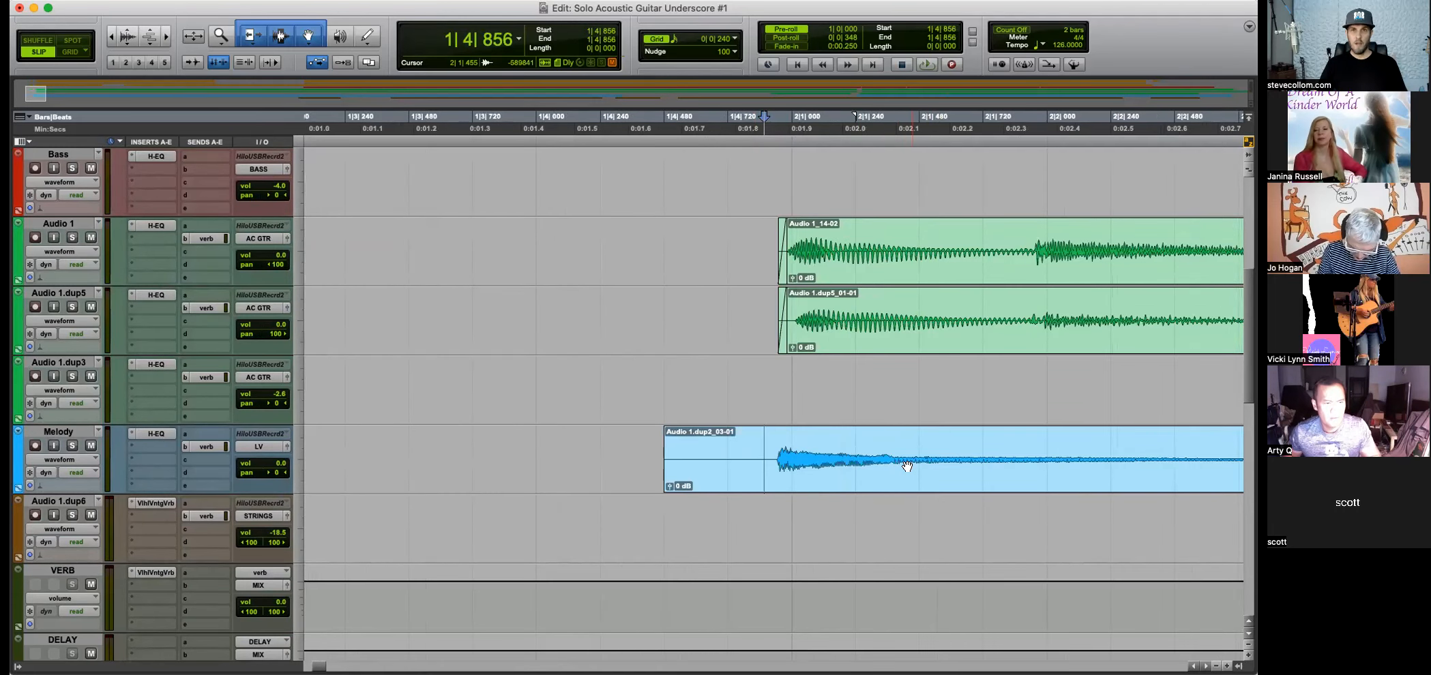
drag(625, 447, 767, 447)
key(BackSpace)
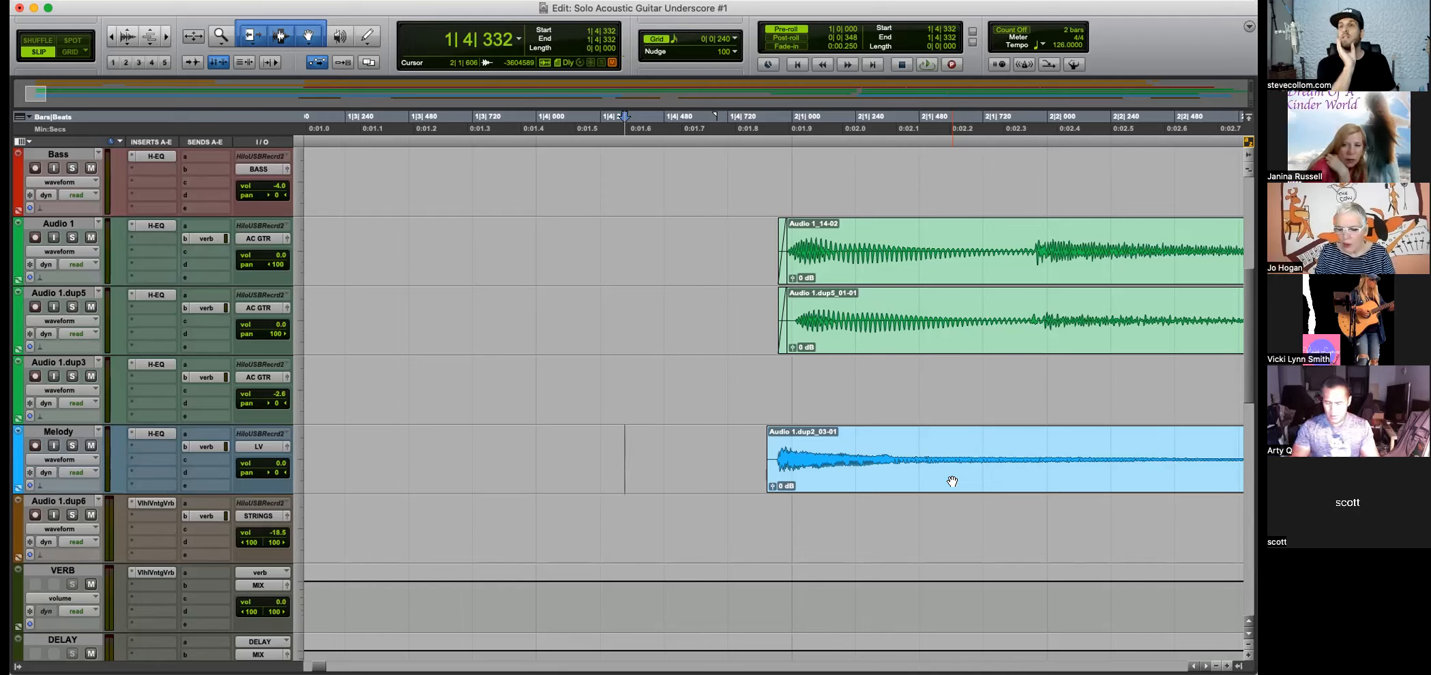
Select the Bass track and show the full song arrangement to examine its clips and output routing.
scroll(534, 444, up, 3)
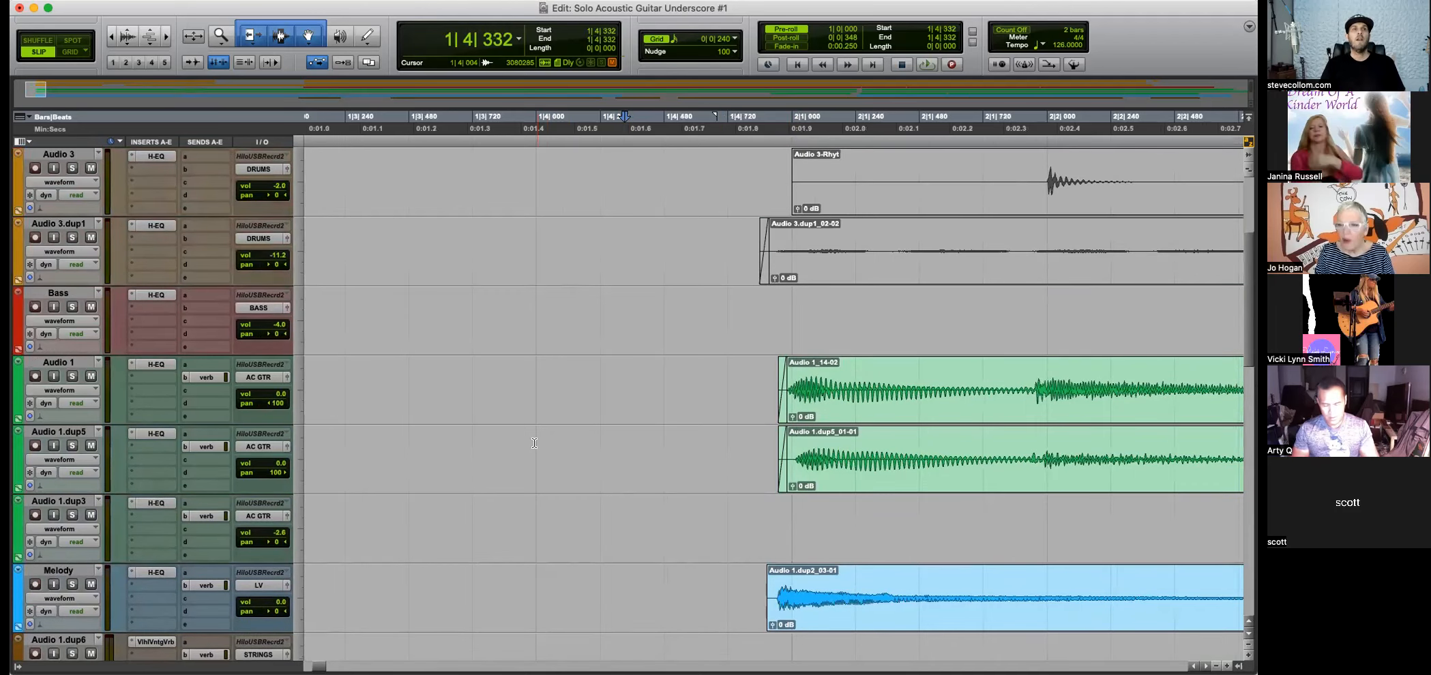
click(63, 296)
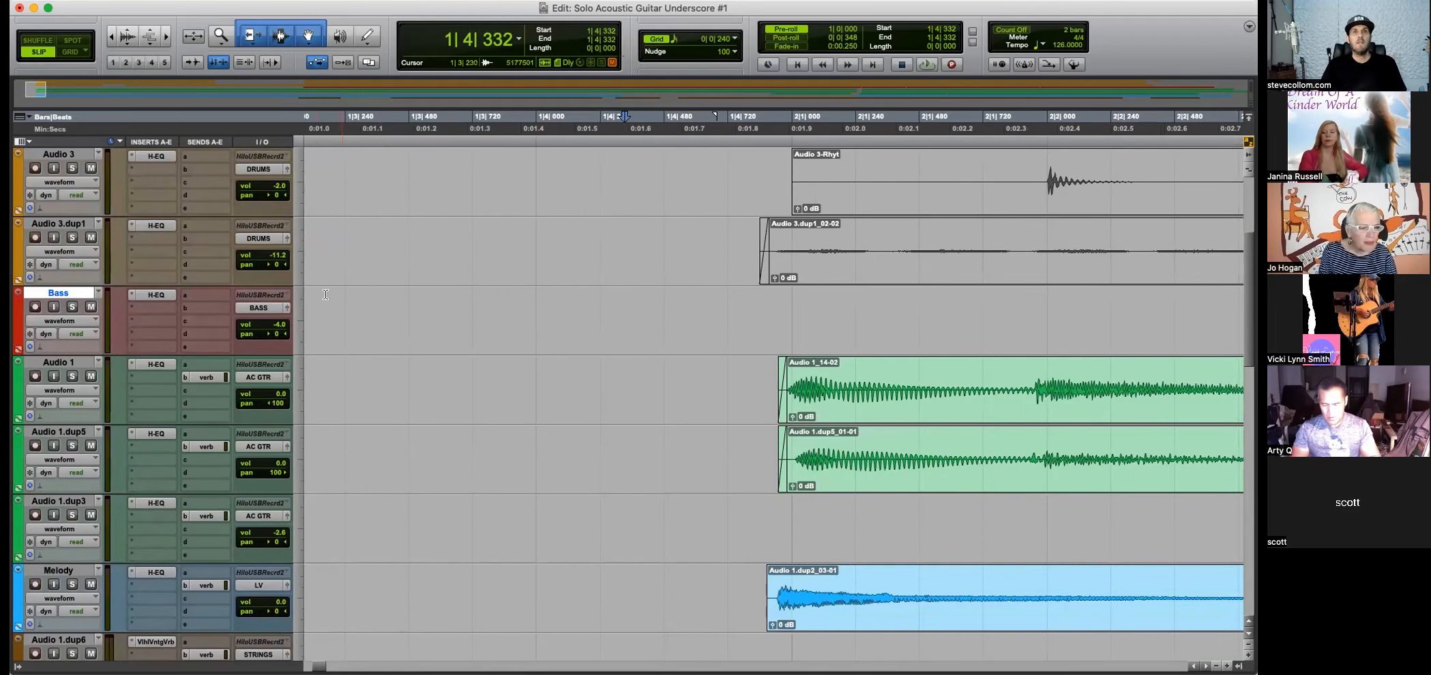
key(super+bracketleft)
key(super+bracketleft)
key(super+bracketleft)
key(super+bracketleft)
key(super+bracketleft)
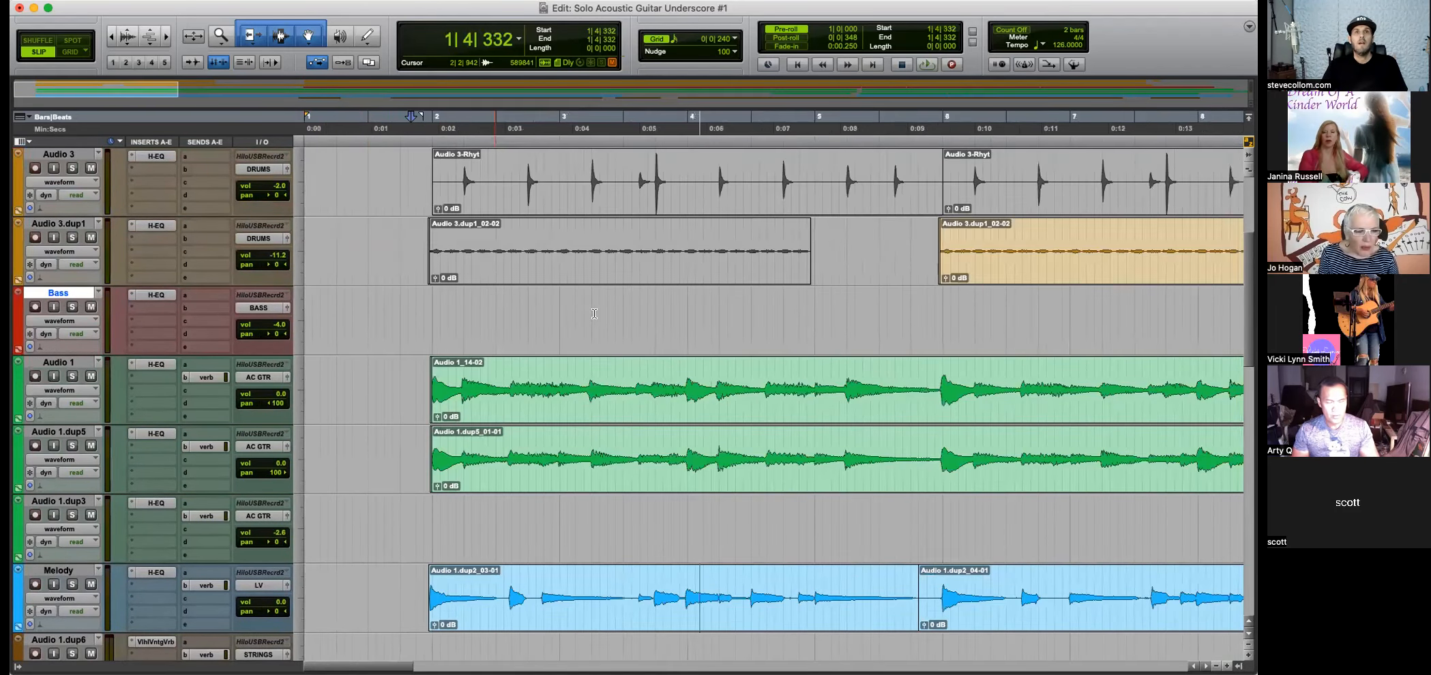
key(super+bracketleft)
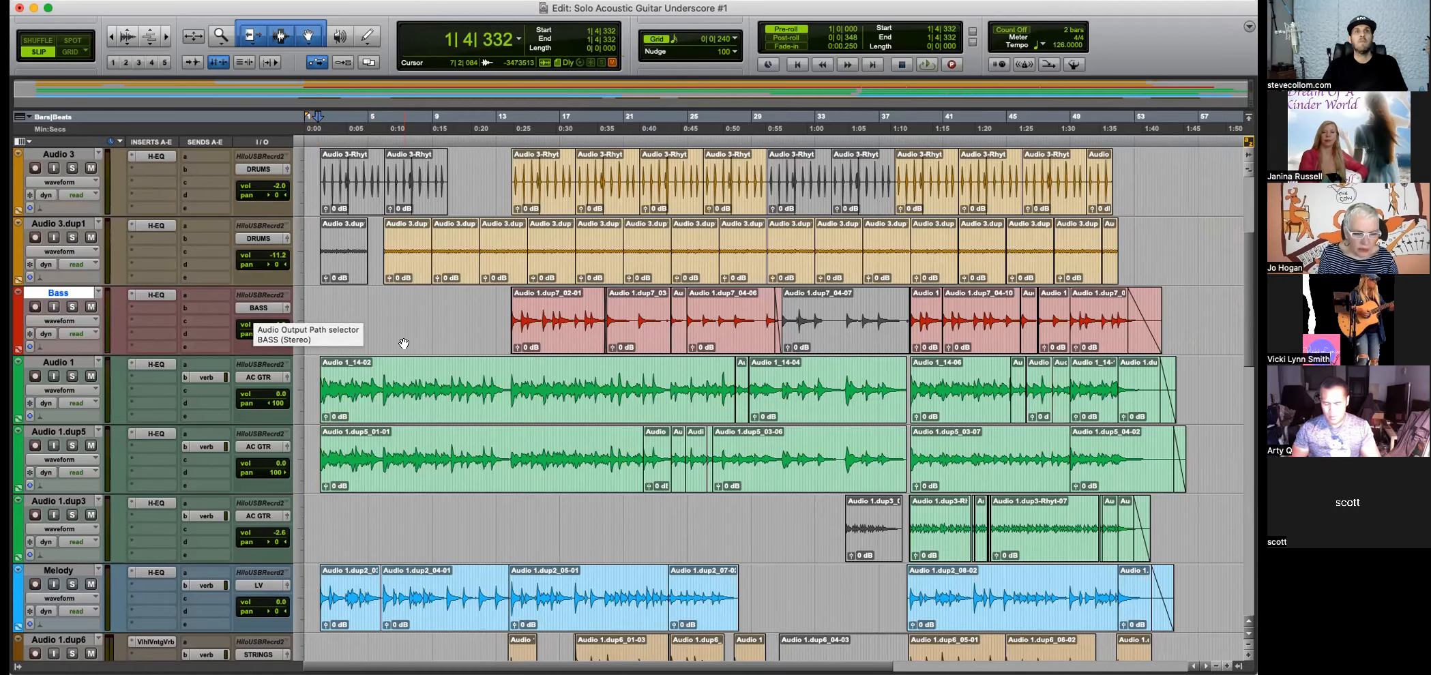
Rename the BASS.dup1 submix track as BASS EFFECTS.
scroll(404, 341, down, 15)
scroll(404, 343, up, 3)
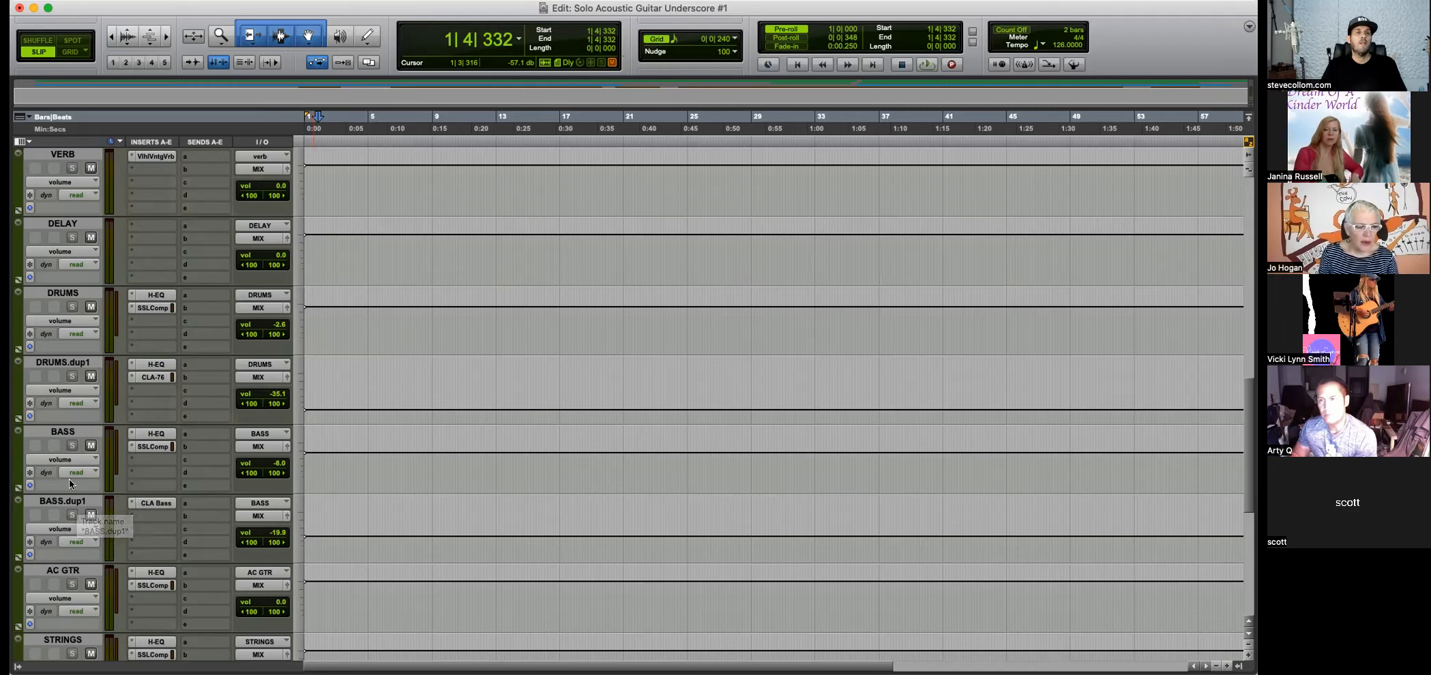
double_click(60, 501)
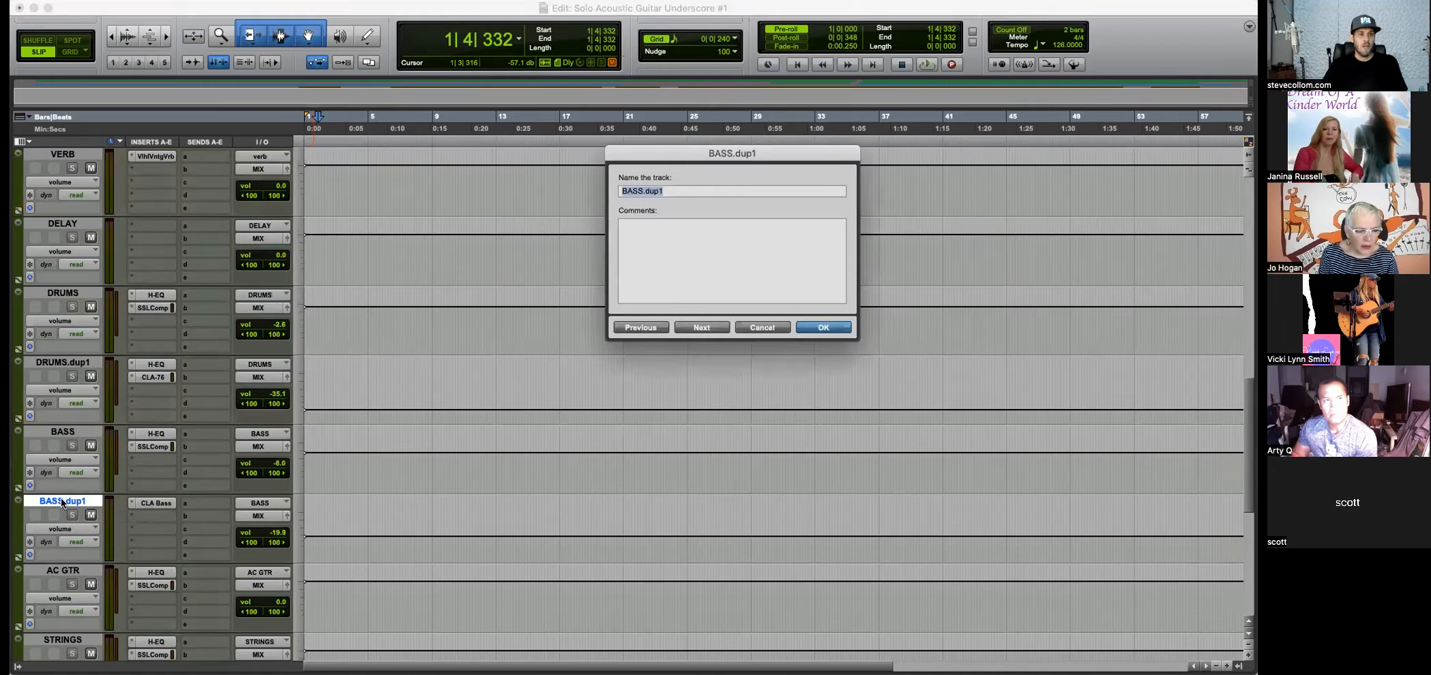
key(Right)
key(BackSpace)
key(BackSpace)
key(BackSpace)
key(BackSpace)
key(BackSpace)
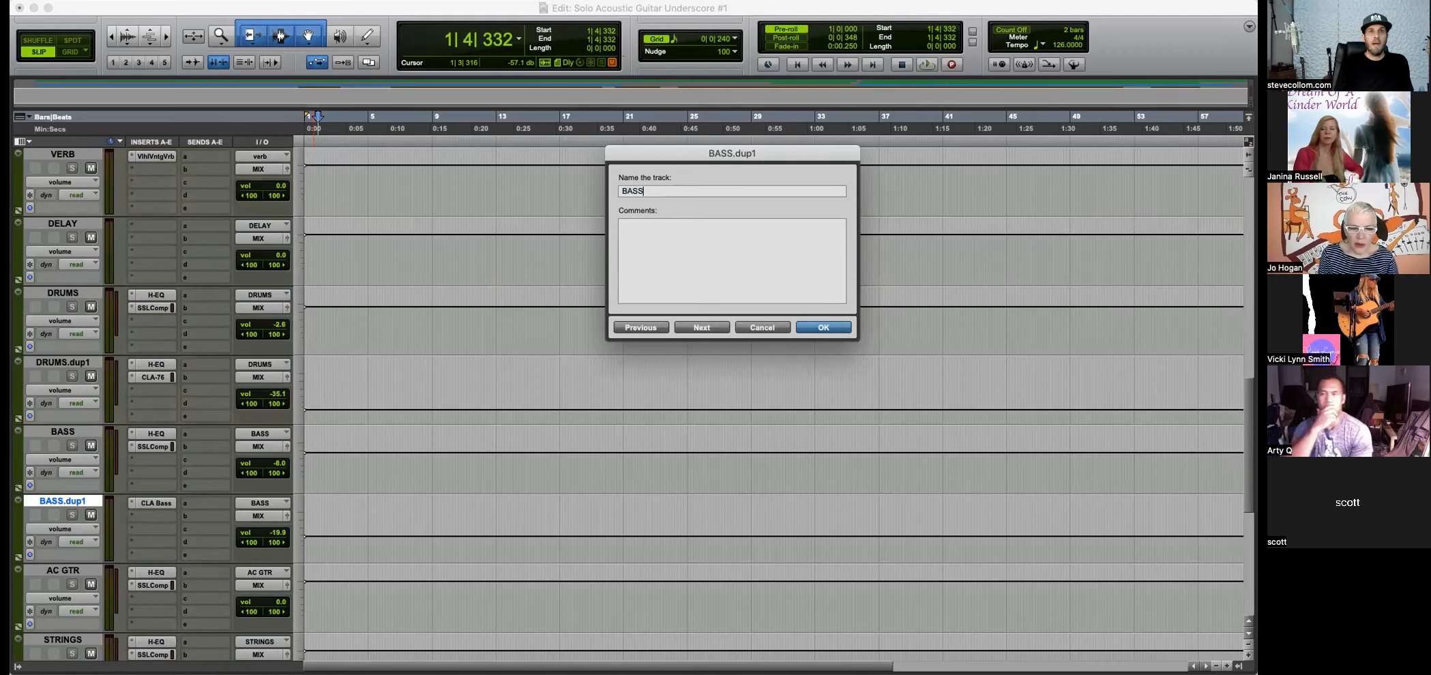
text(EFFECTS)
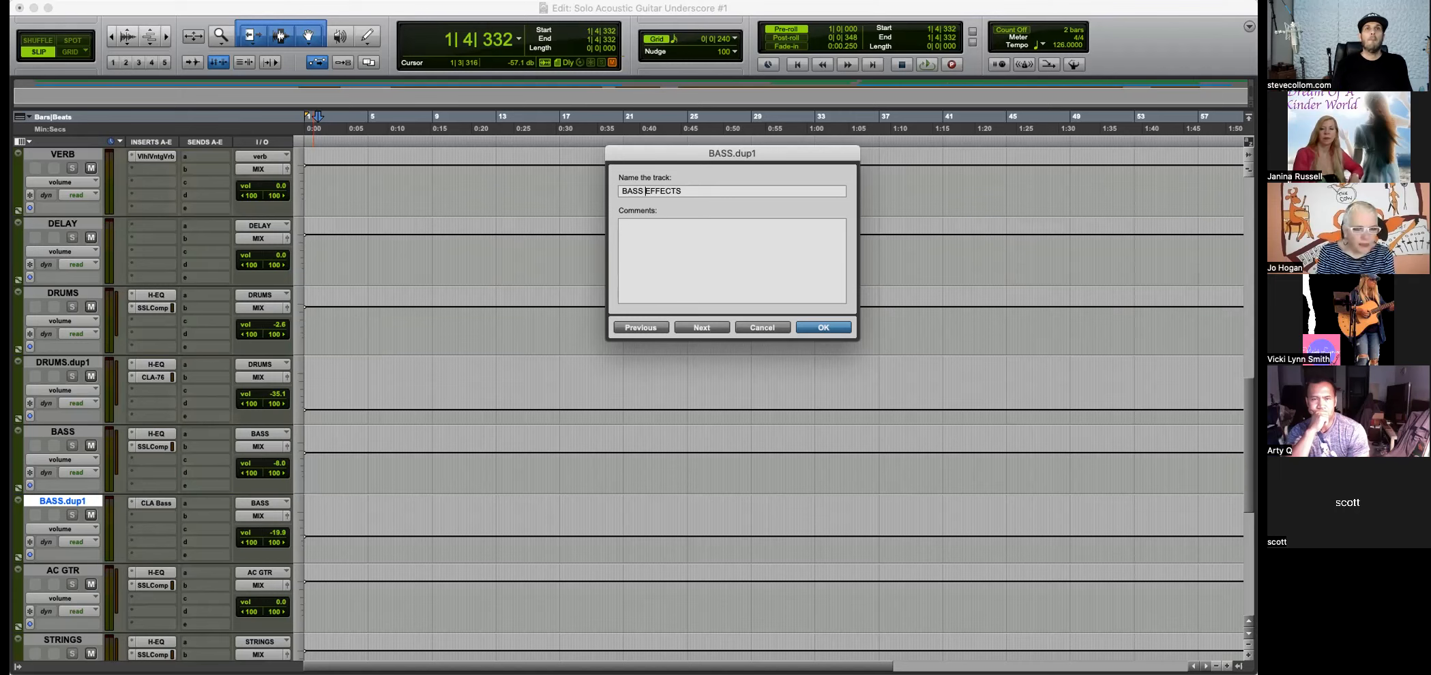
key(Return)
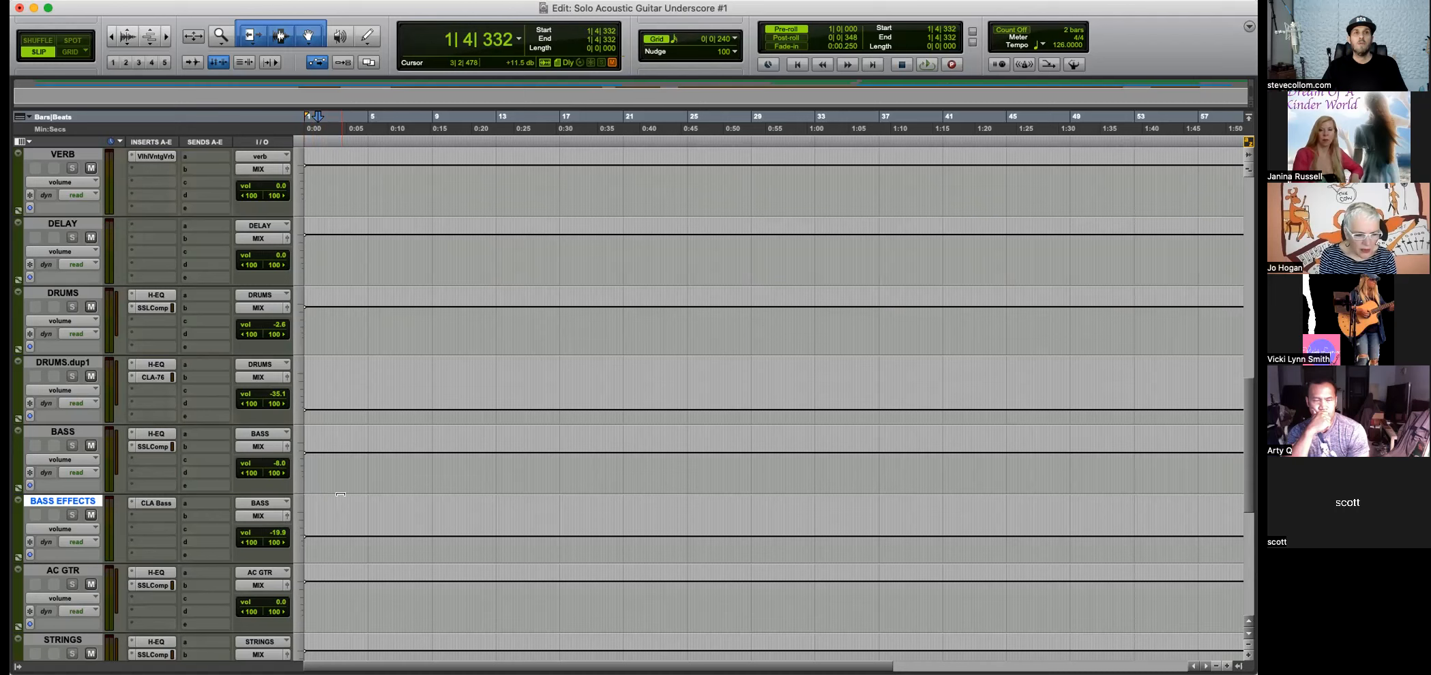
Play the mix from 29|2|760 and from 49|1|786 to check the submix levels with the bass effects.
click(757, 496)
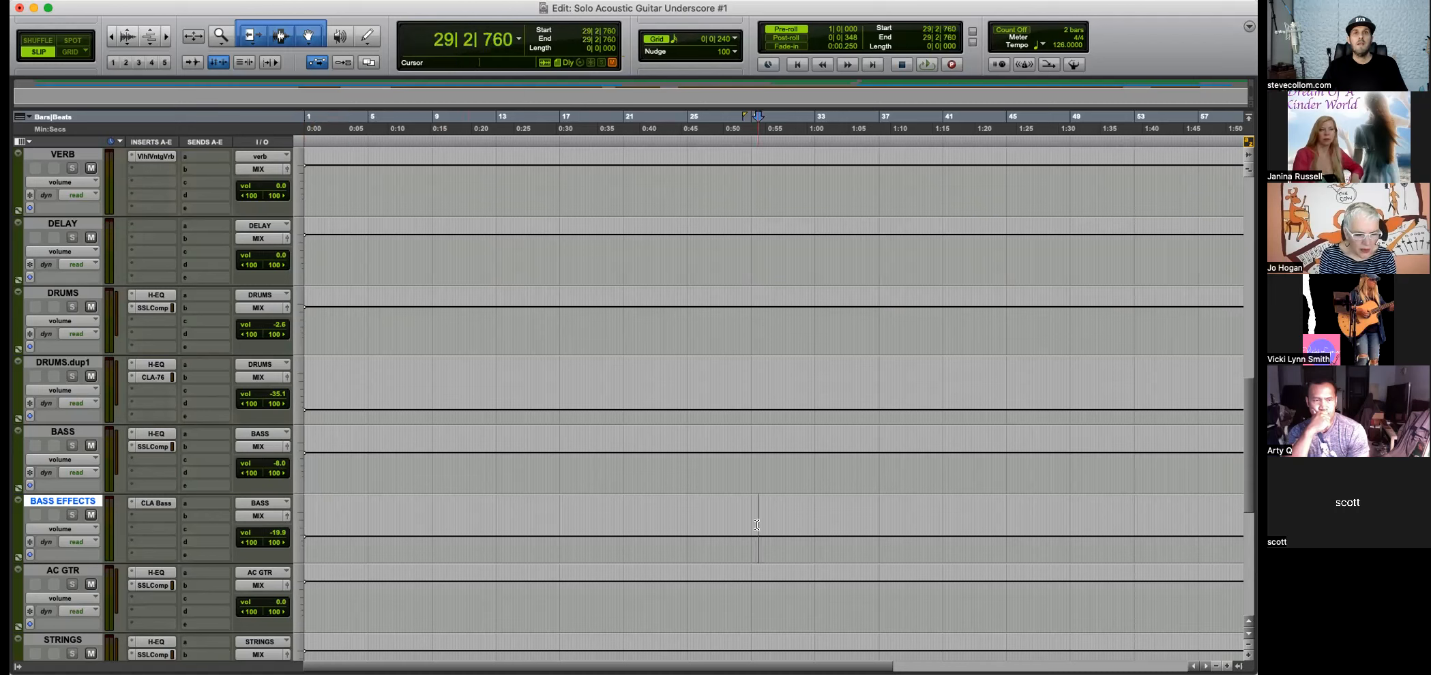
key(space)
key(super+bracketleft)
key(super+bracketleft)
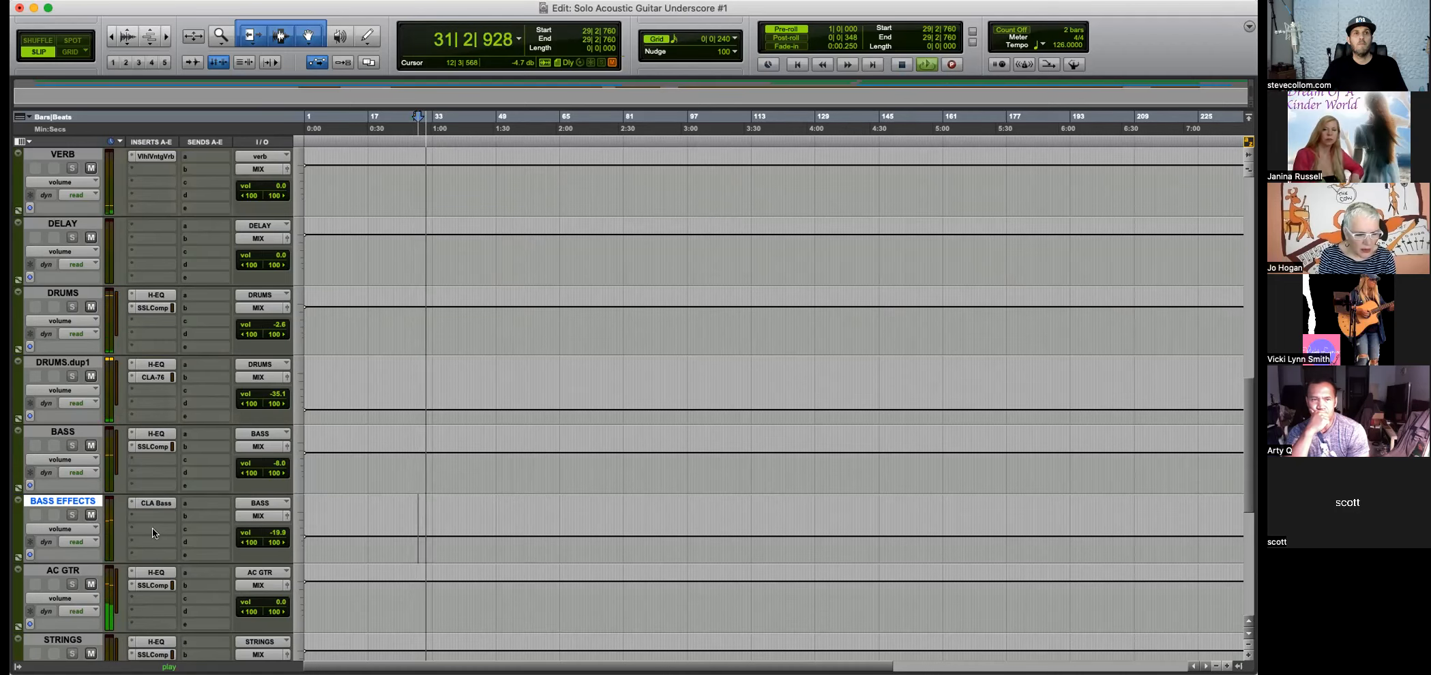
click(497, 529)
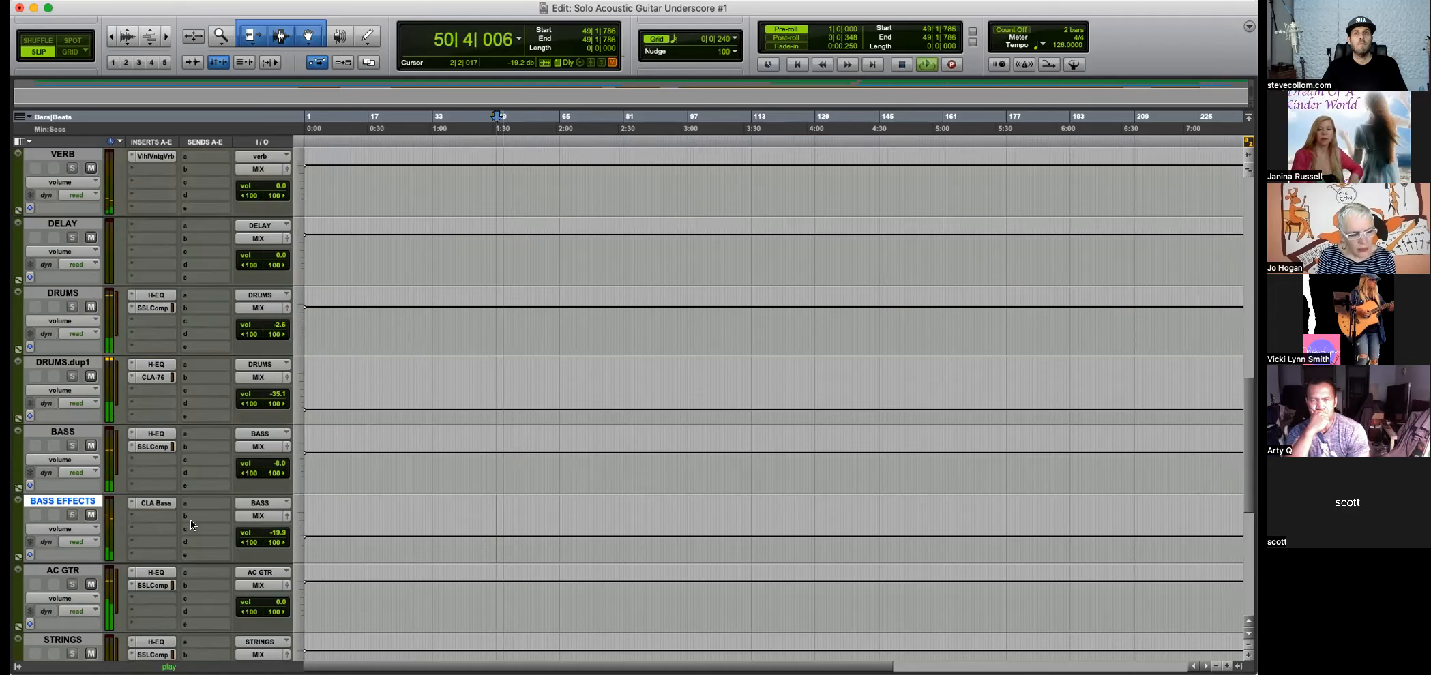
Stop playback, duplicate the BASS EFFECTS submix once with all its data, and rename the copy as BASS DIST.
key(space)
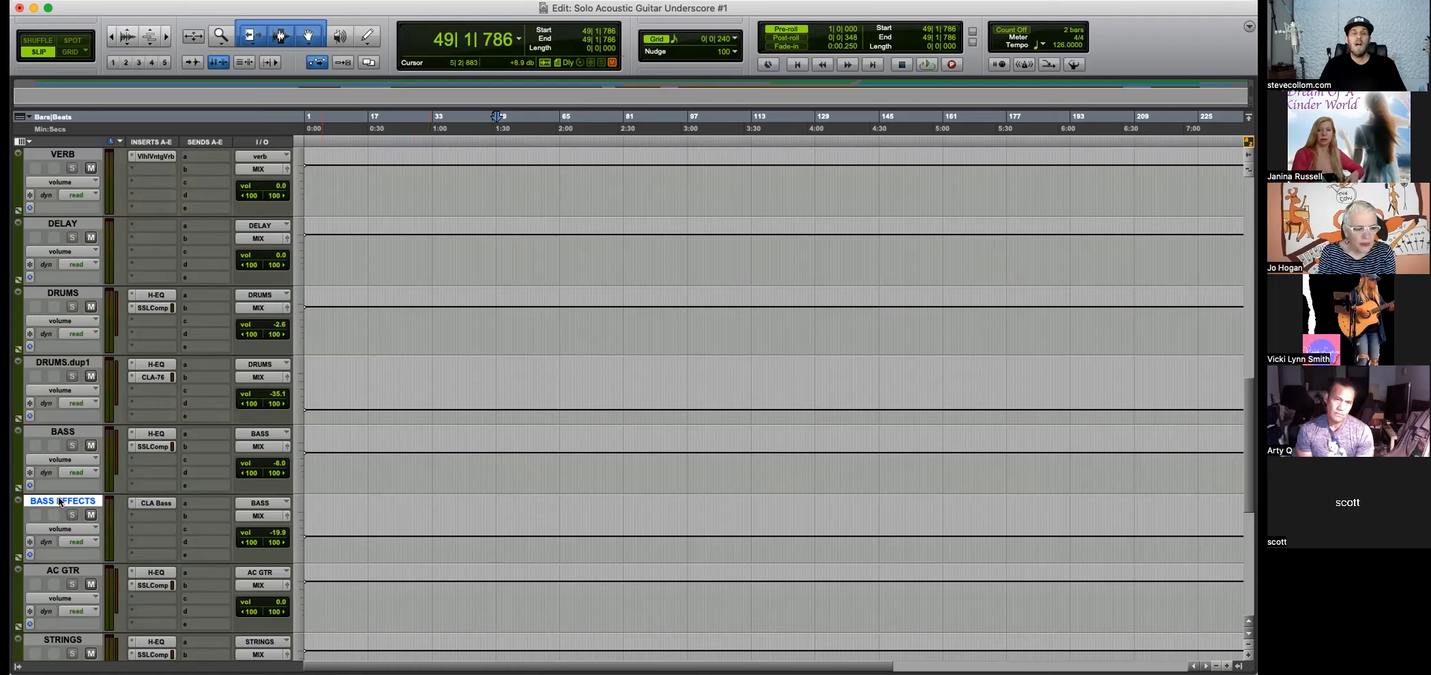
key(alt+shift+d)
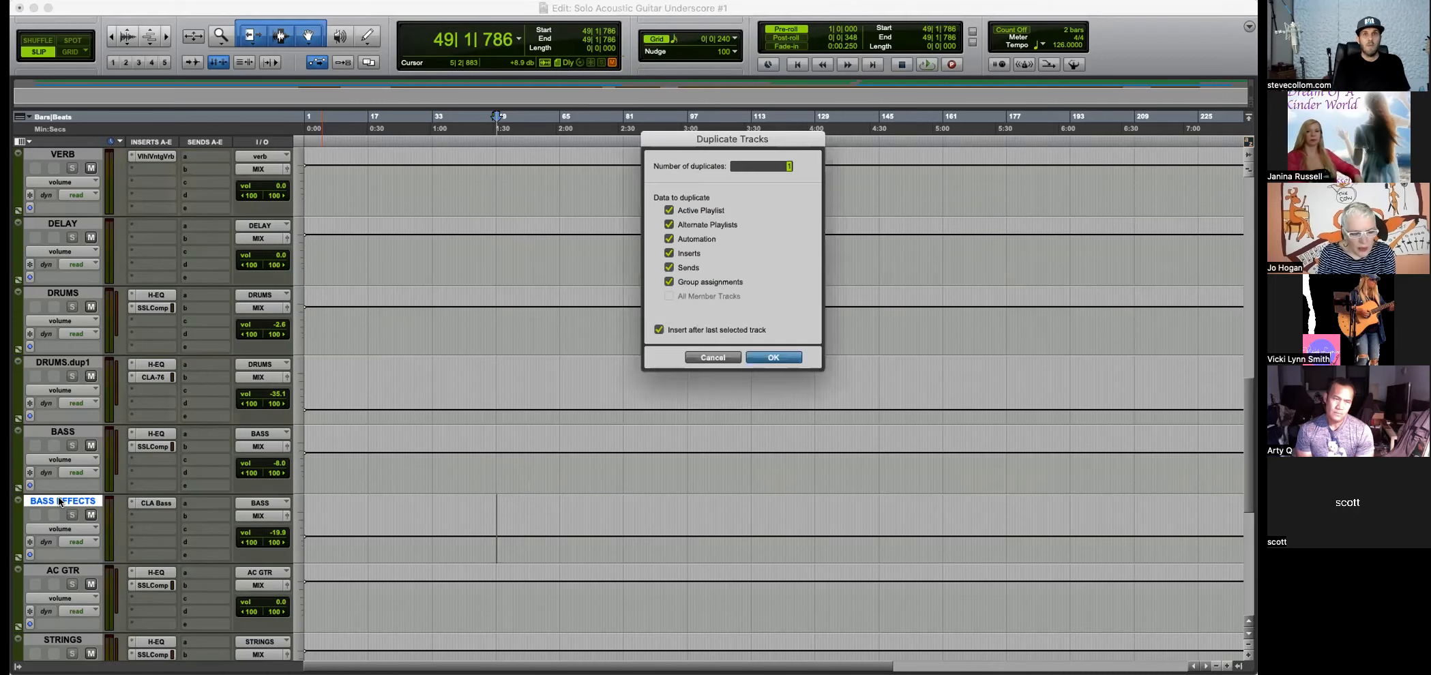
key(Return)
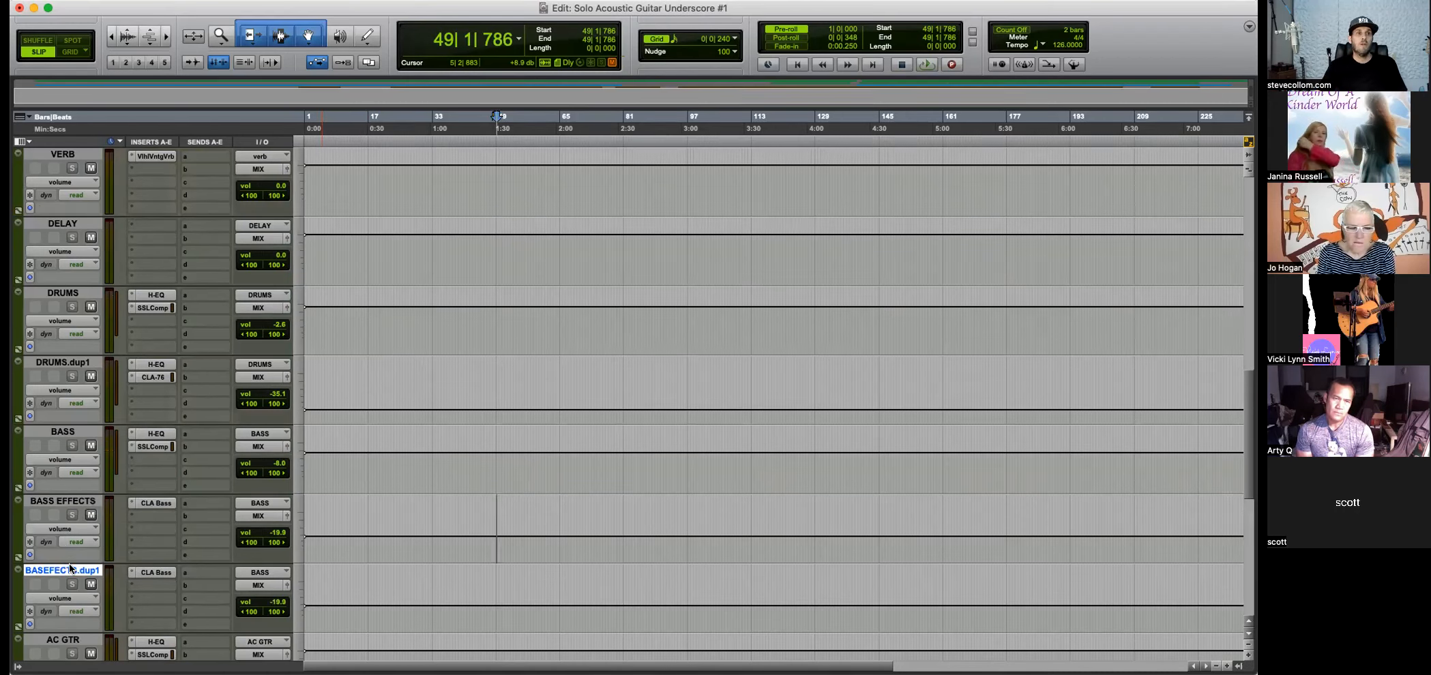
double_click(71, 568)
text(DIST)
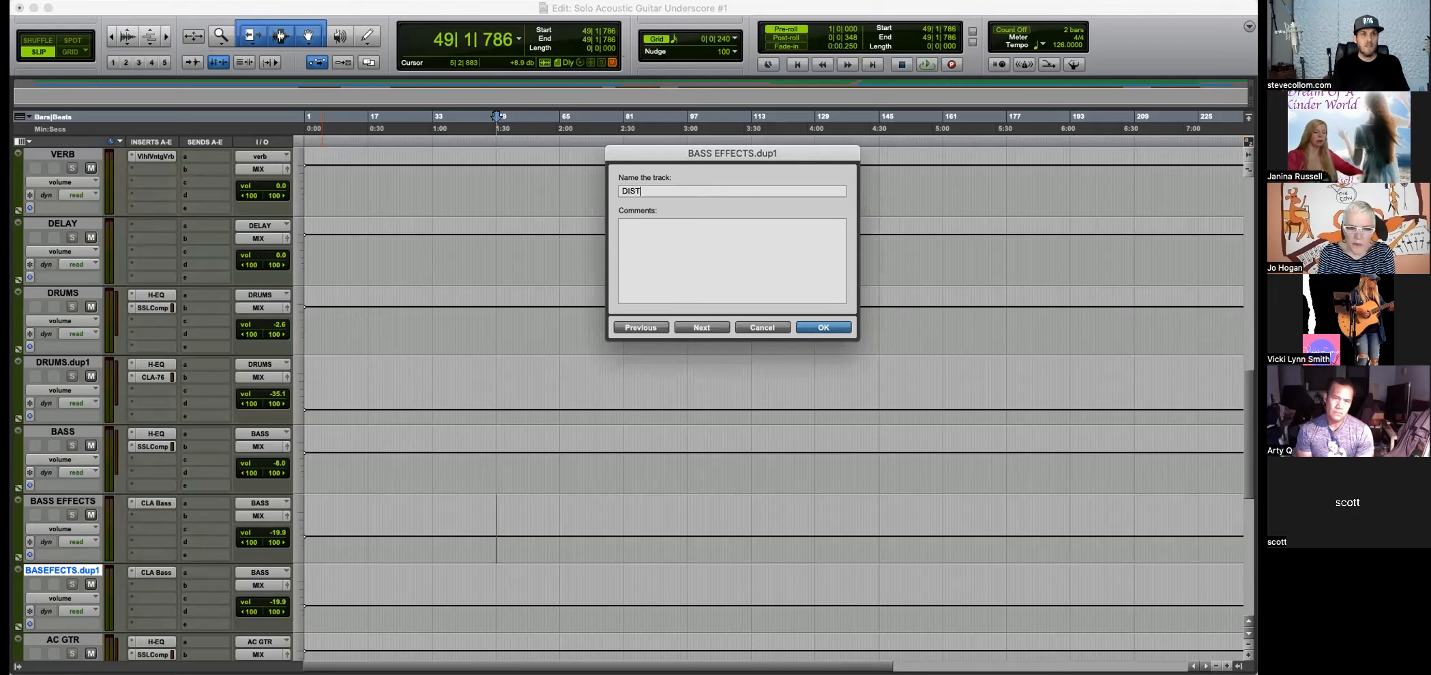
key(Return)
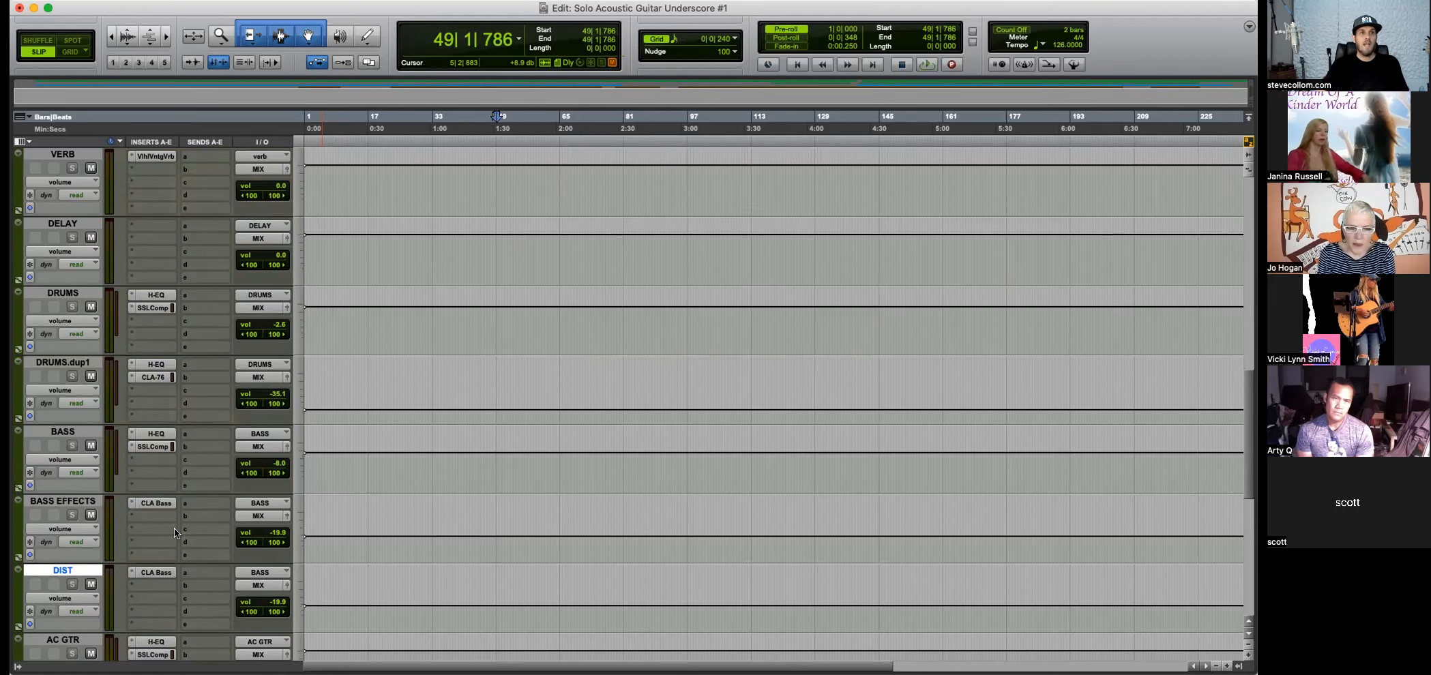
double_click(67, 569)
text(BASSDIST)
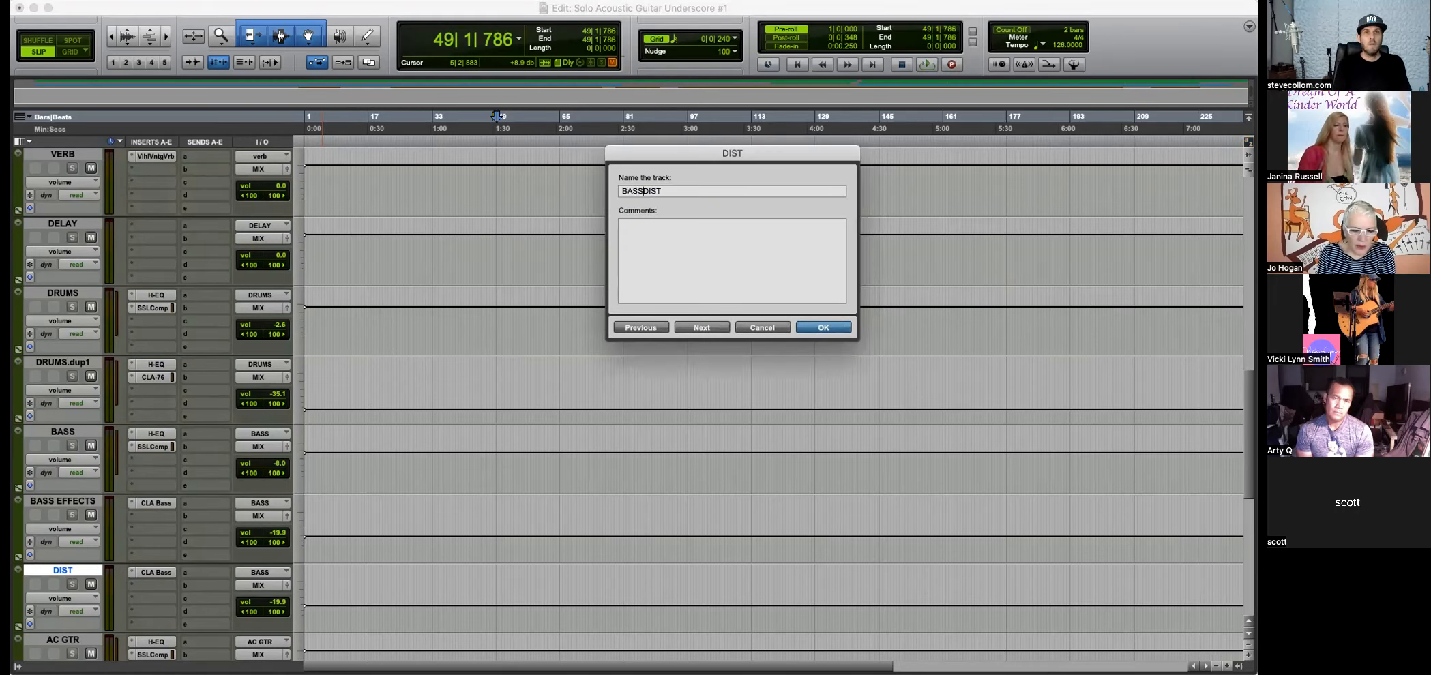
key(Return)
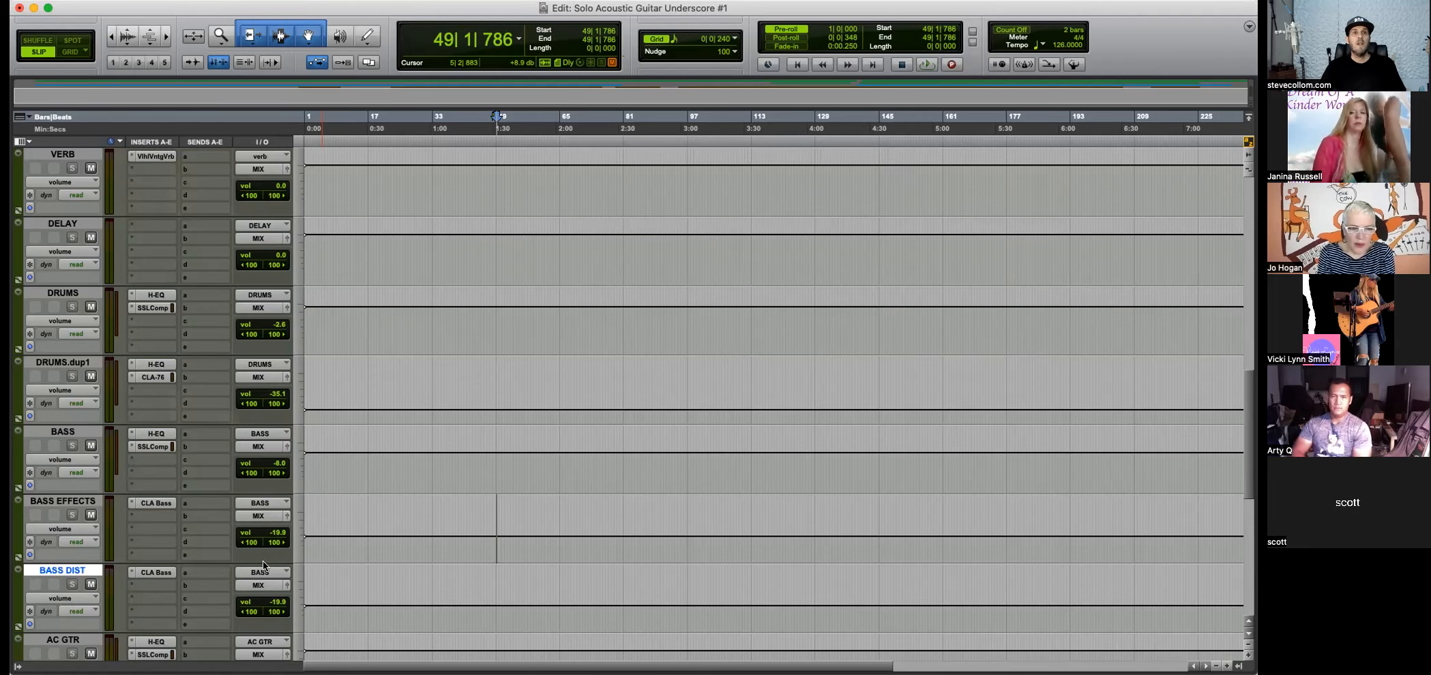
Replace CLA Bass on BASS DIST with the stereo CLA Guitars plug-in and turn on Re-Amplify with the Heavy setting.
click(131, 573)
mouse_move(209, 572)
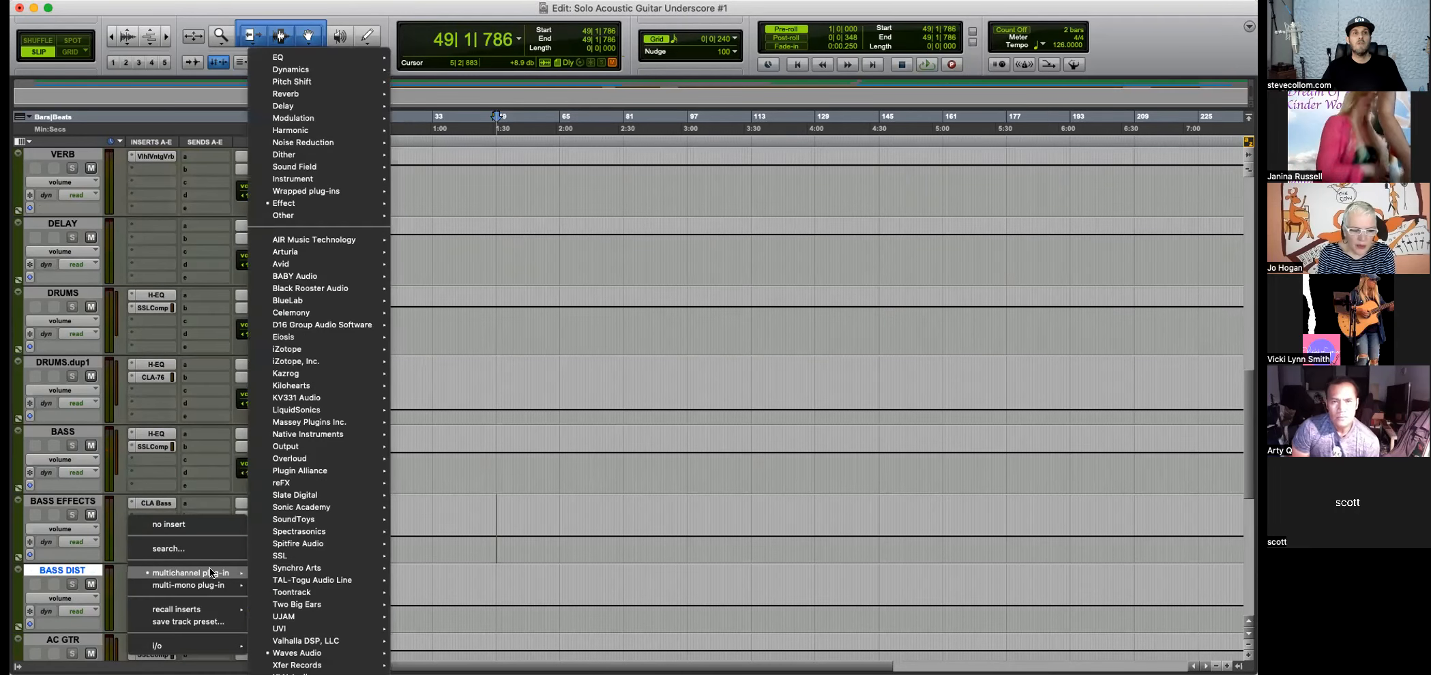
mouse_move(300, 653)
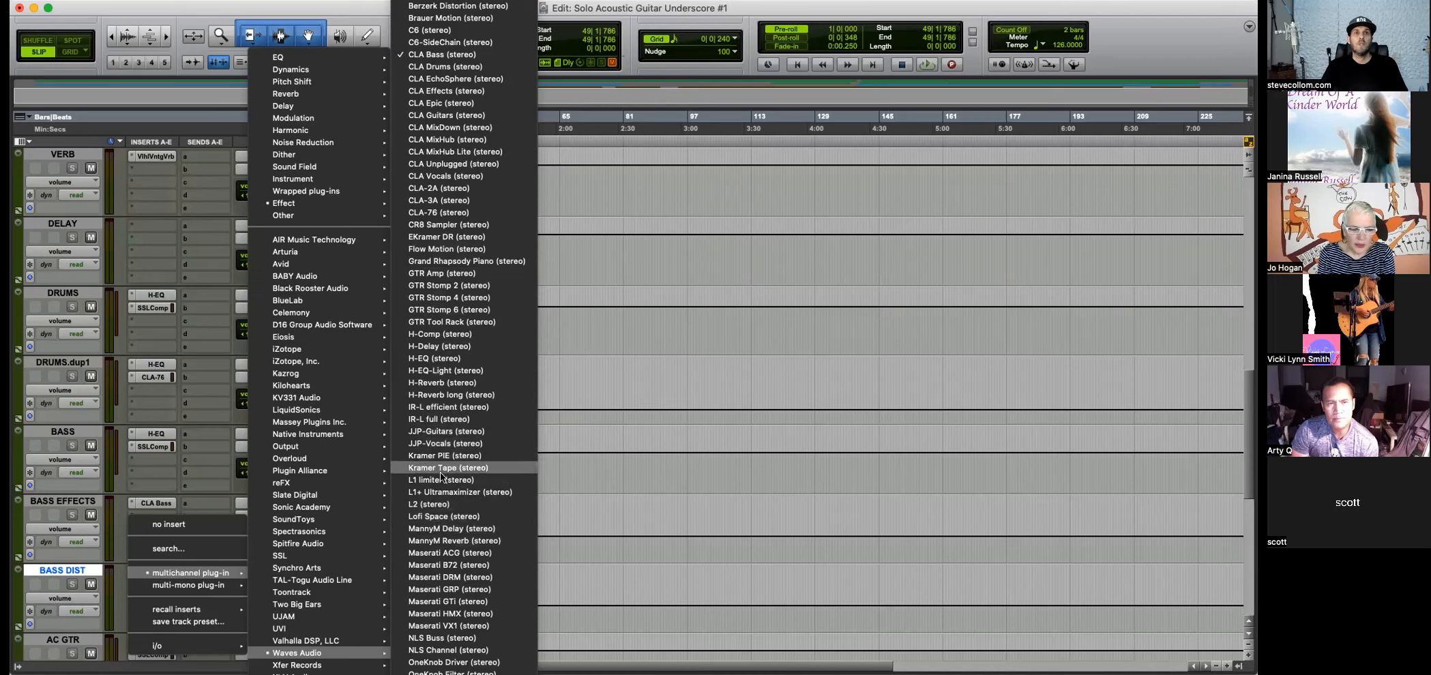
click(450, 116)
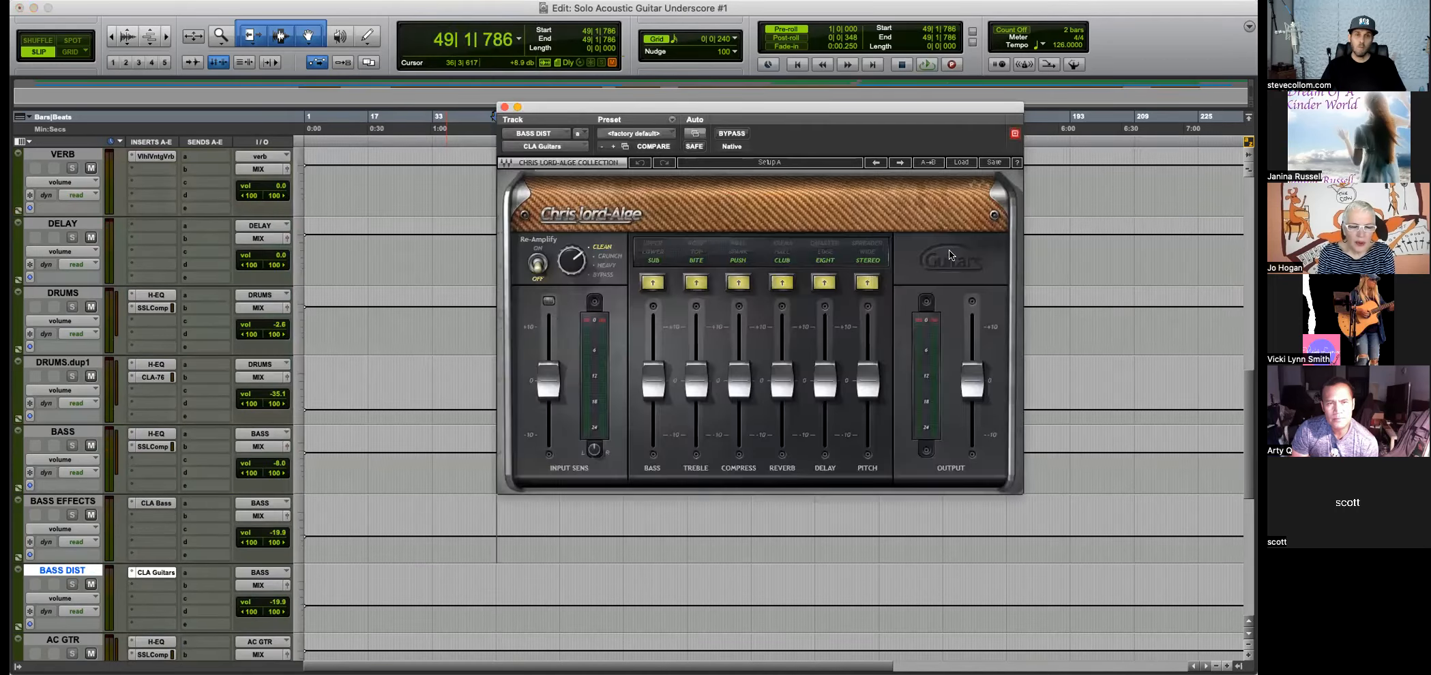
click(536, 258)
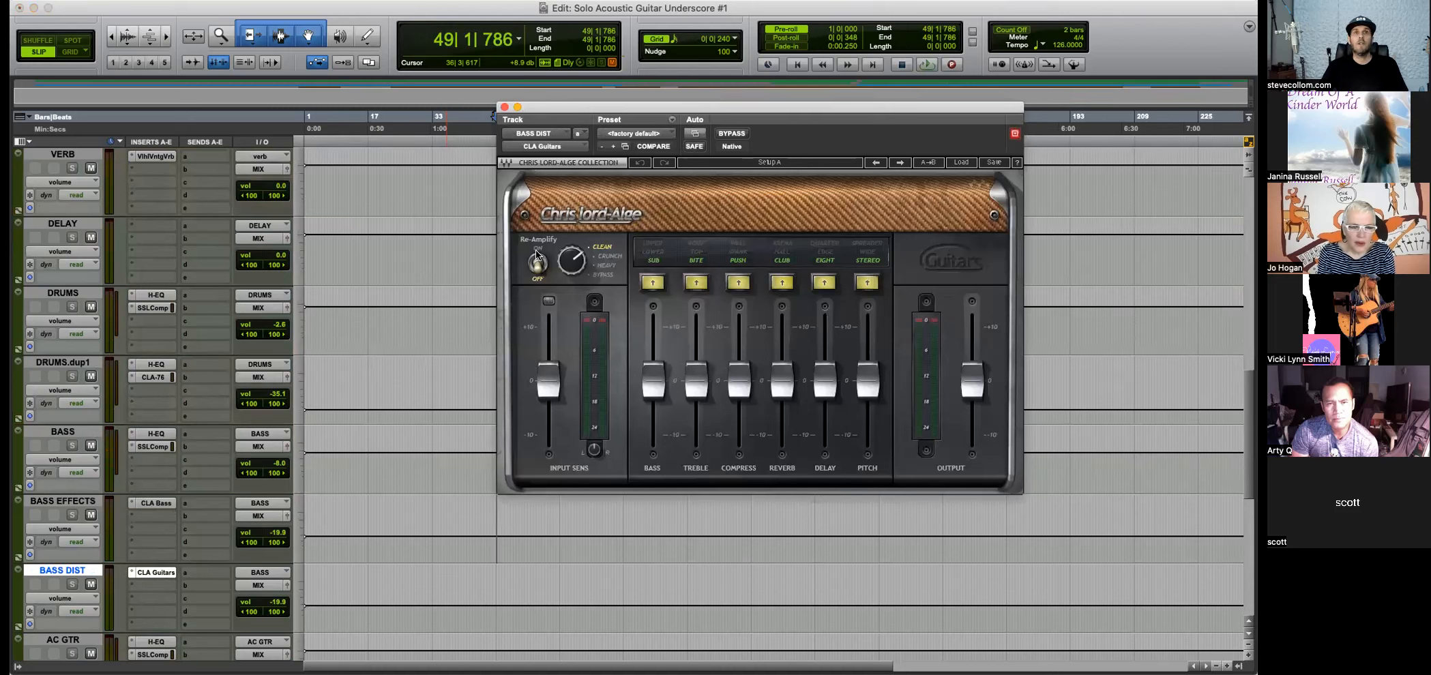
click(603, 265)
Play the session, including from 88|4|911, to audition the BASS DIST effect, and close the CLA Guitars settings.
key(space)
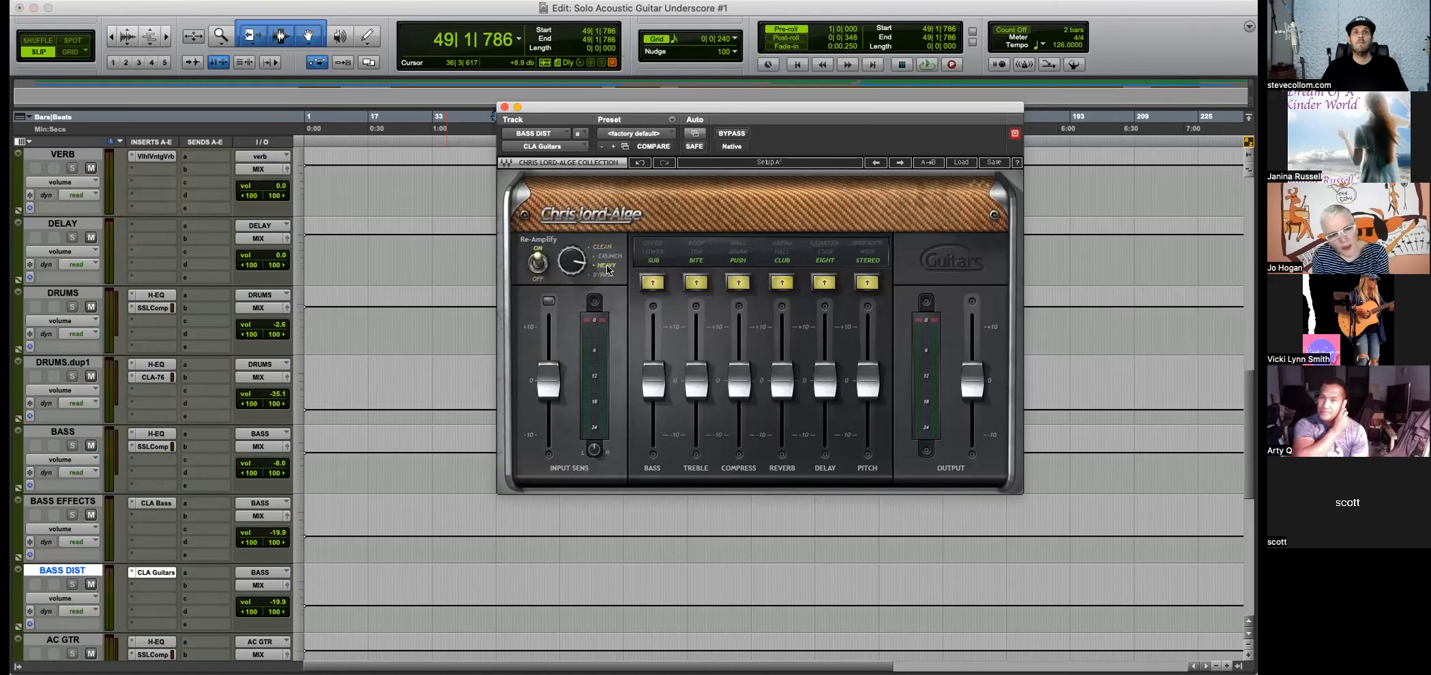
click(654, 584)
key(space)
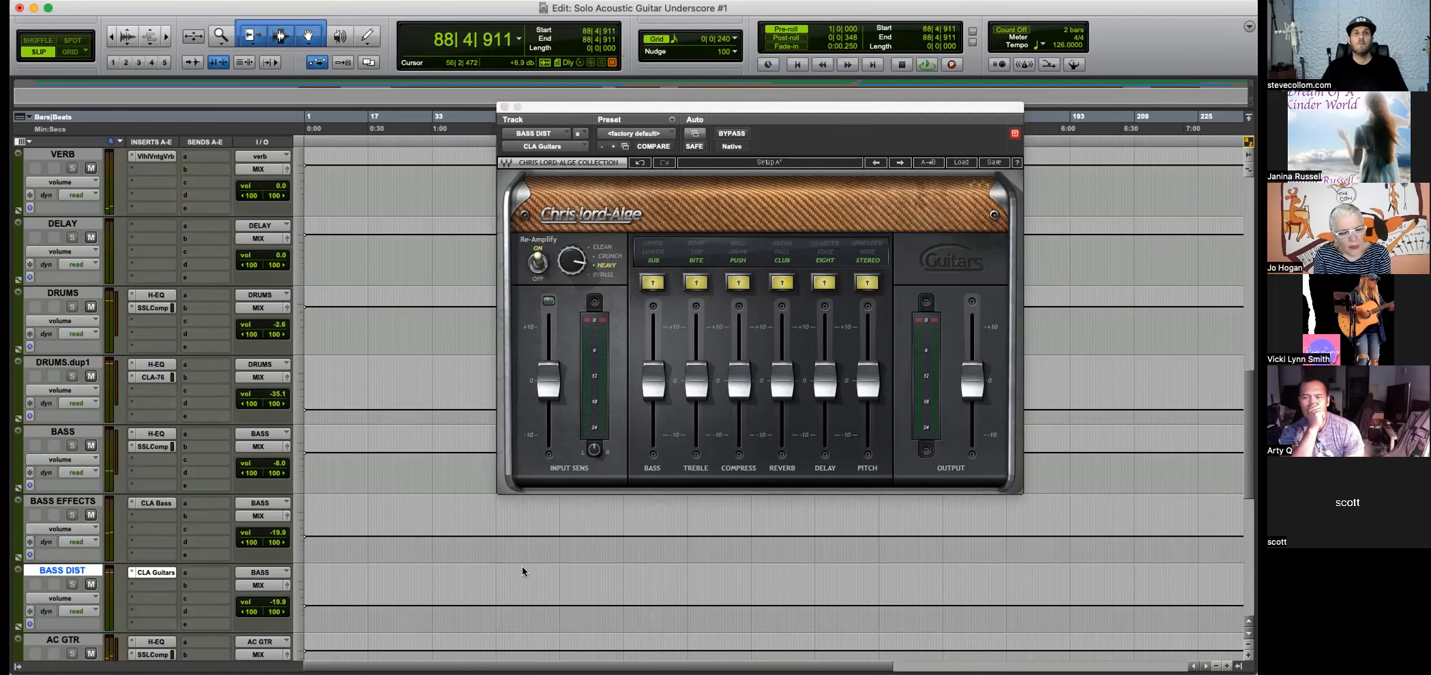
click(523, 573)
key(space)
key(space)
click(504, 107)
Select the Bass track from 16|1|203 to 28|1|227, play that range, and bring the BASS DIST submix into view.
scroll(365, 300, up, 10)
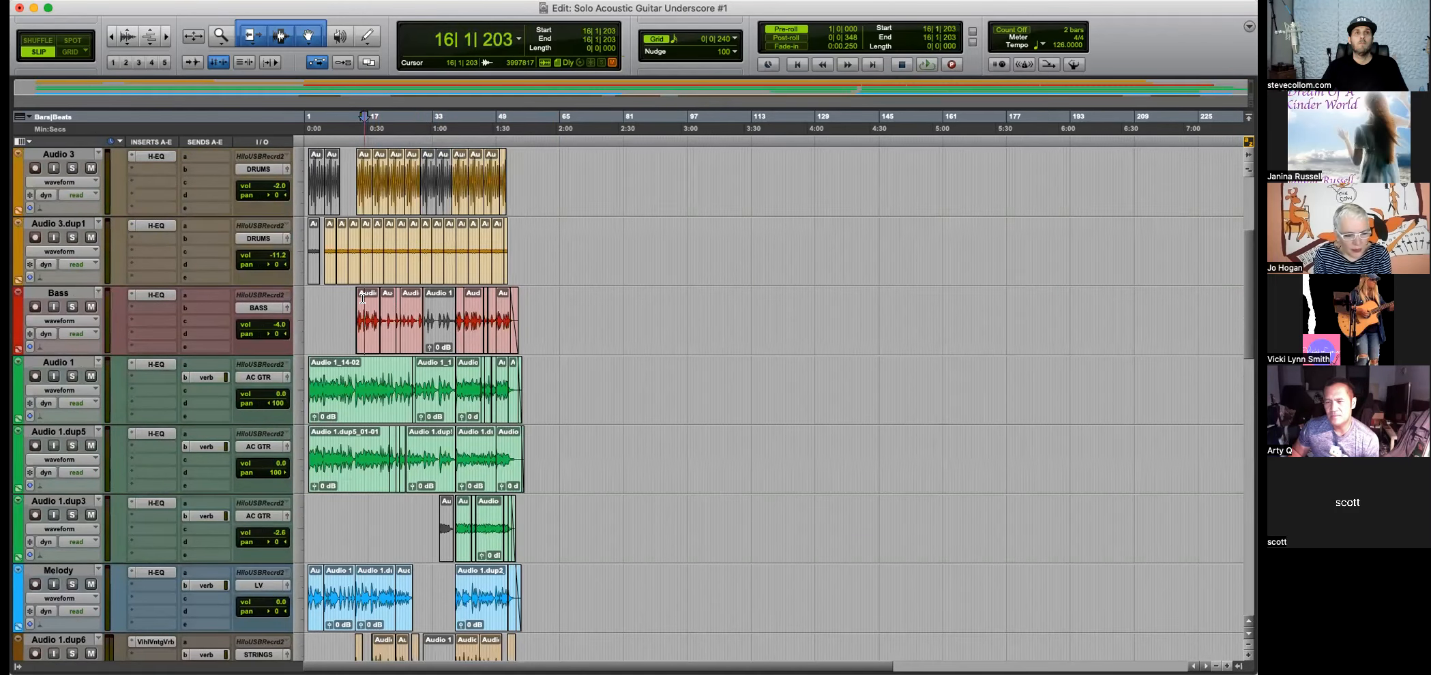
drag(362, 298, 413, 303)
key(space)
scroll(278, 342, down, 10)
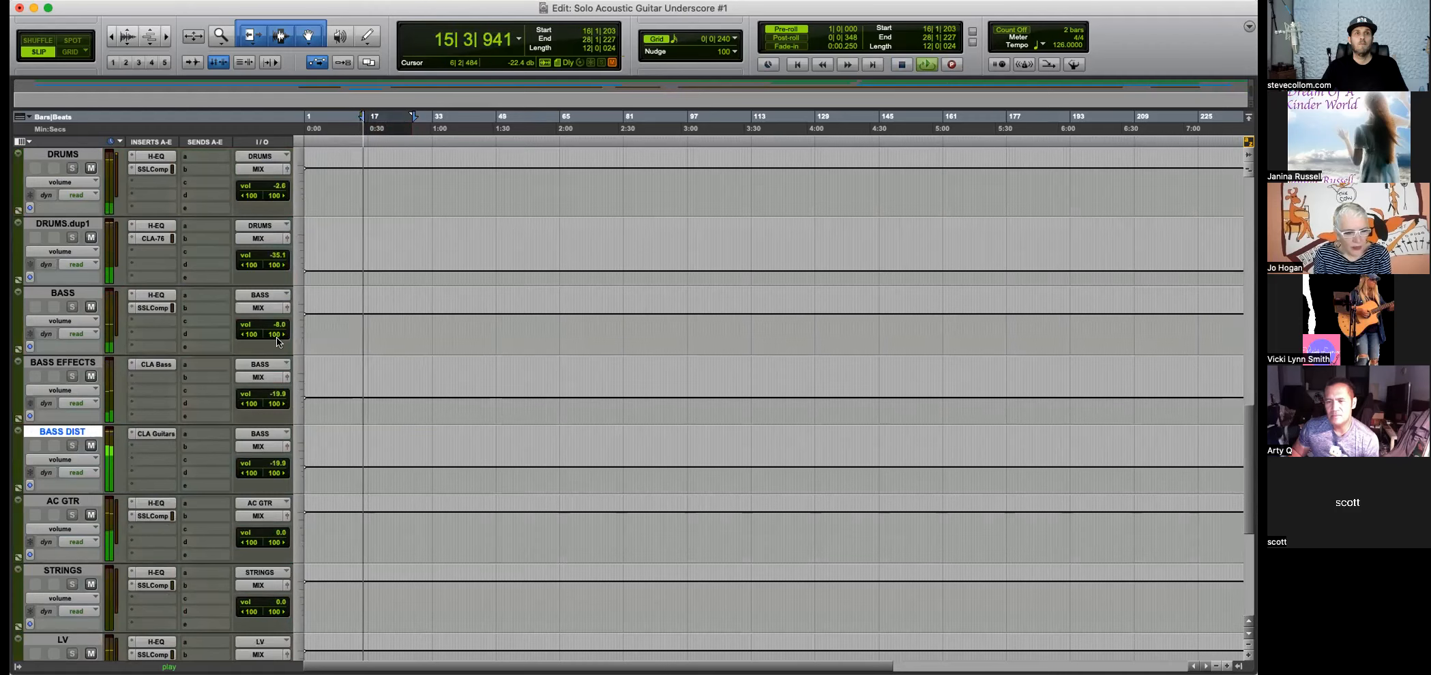
scroll(278, 342, down, 2)
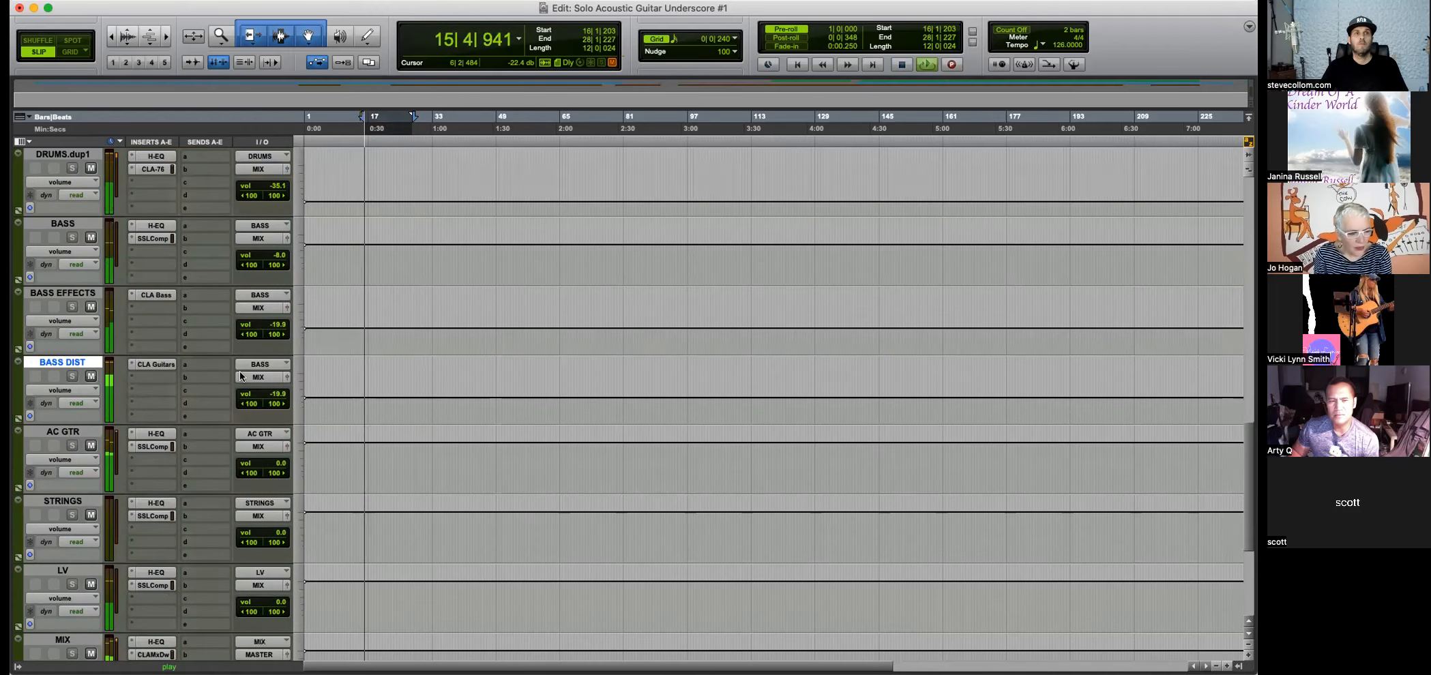
In CLA Guitars on BASS DIST, raise the input sensitivity, set the reverb to Arena and raise its level to about +10.
click(156, 365)
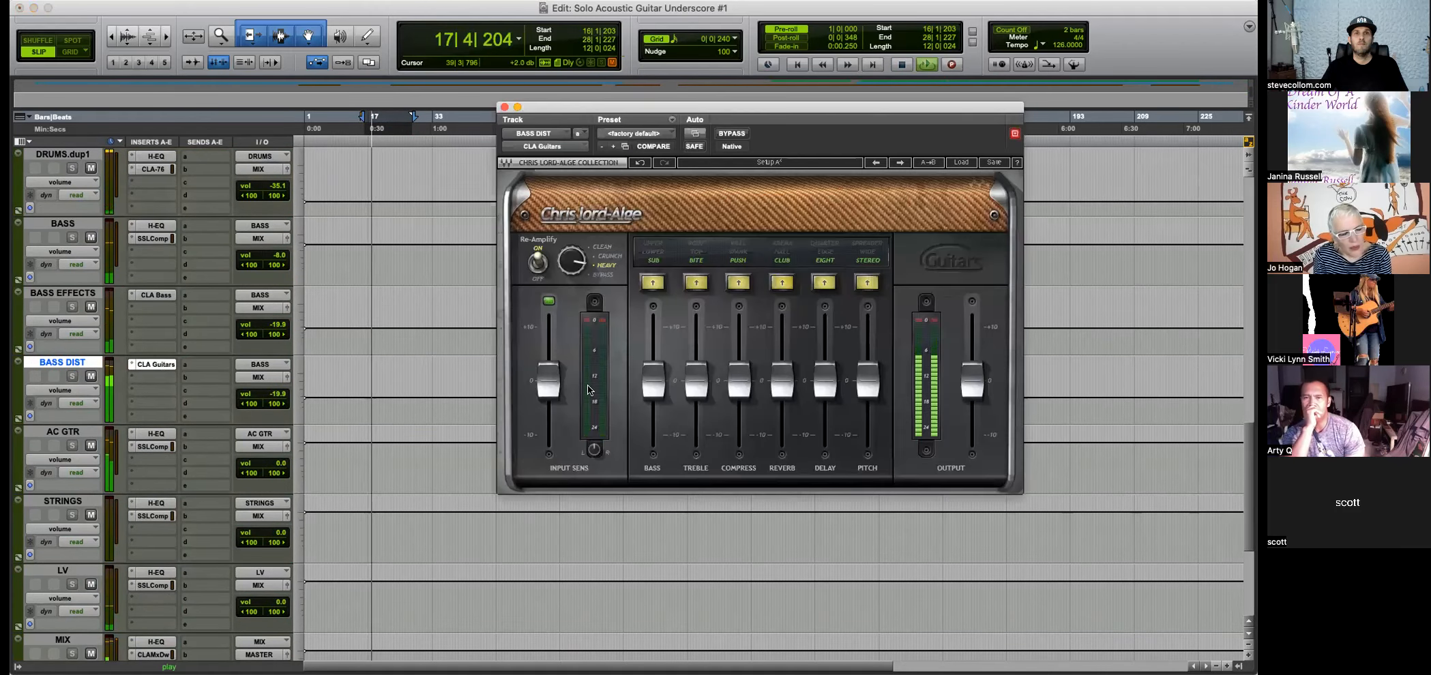
drag(548, 380, 548, 336)
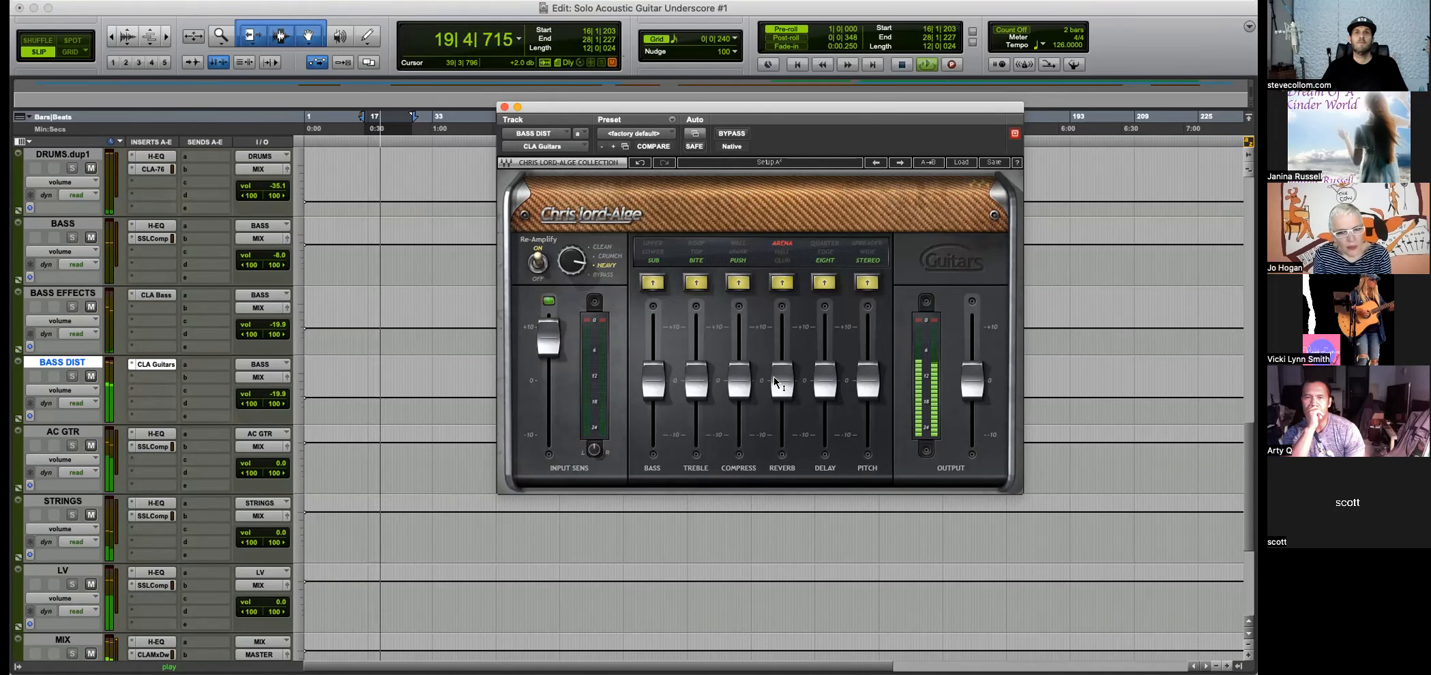
drag(781, 380, 782, 327)
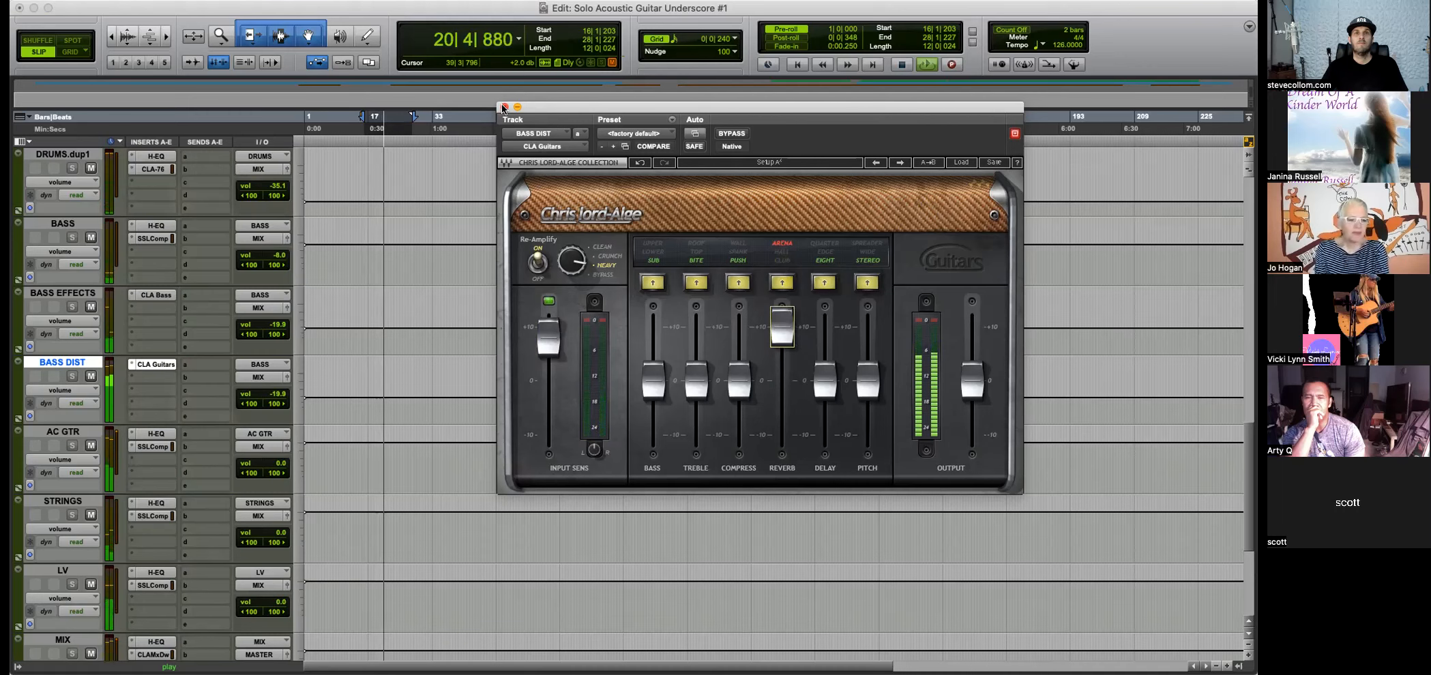
key(space)
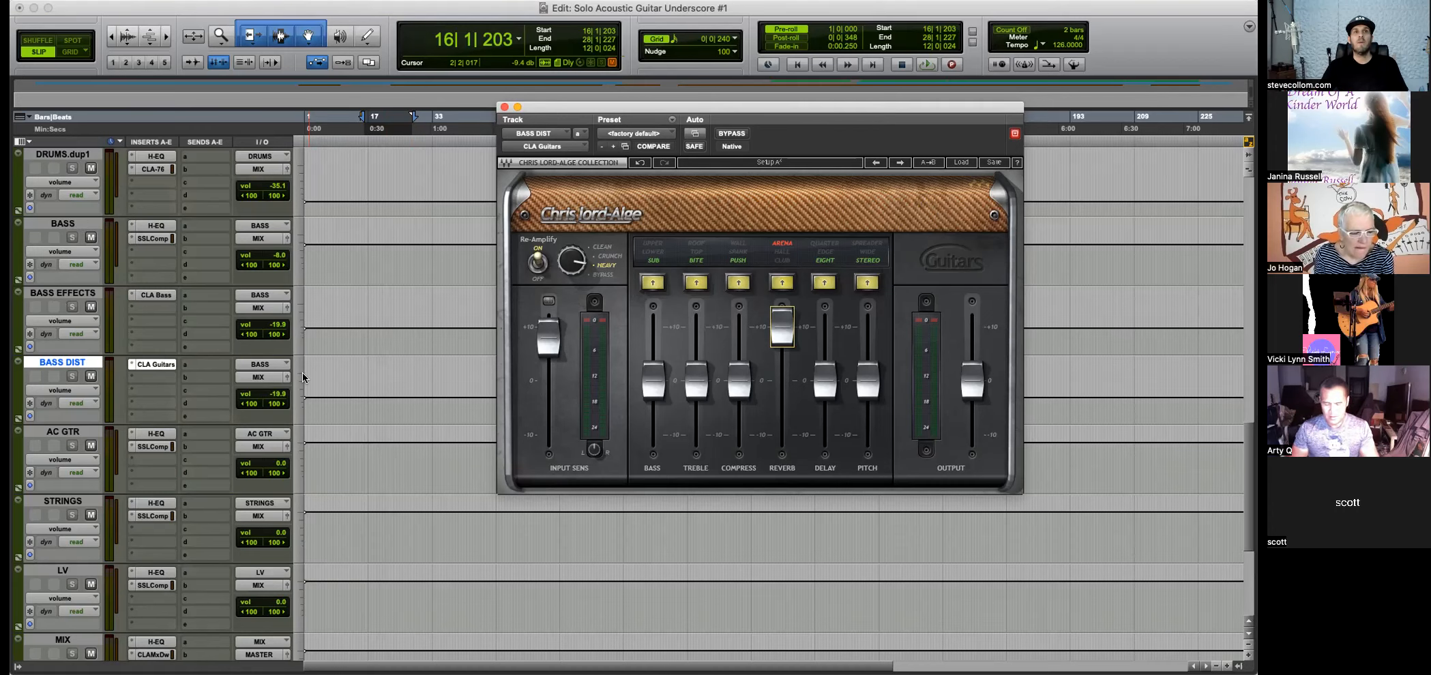
Lower the BASS DIST volume to -34.2 dB while playing from 16|1|203.
key(space)
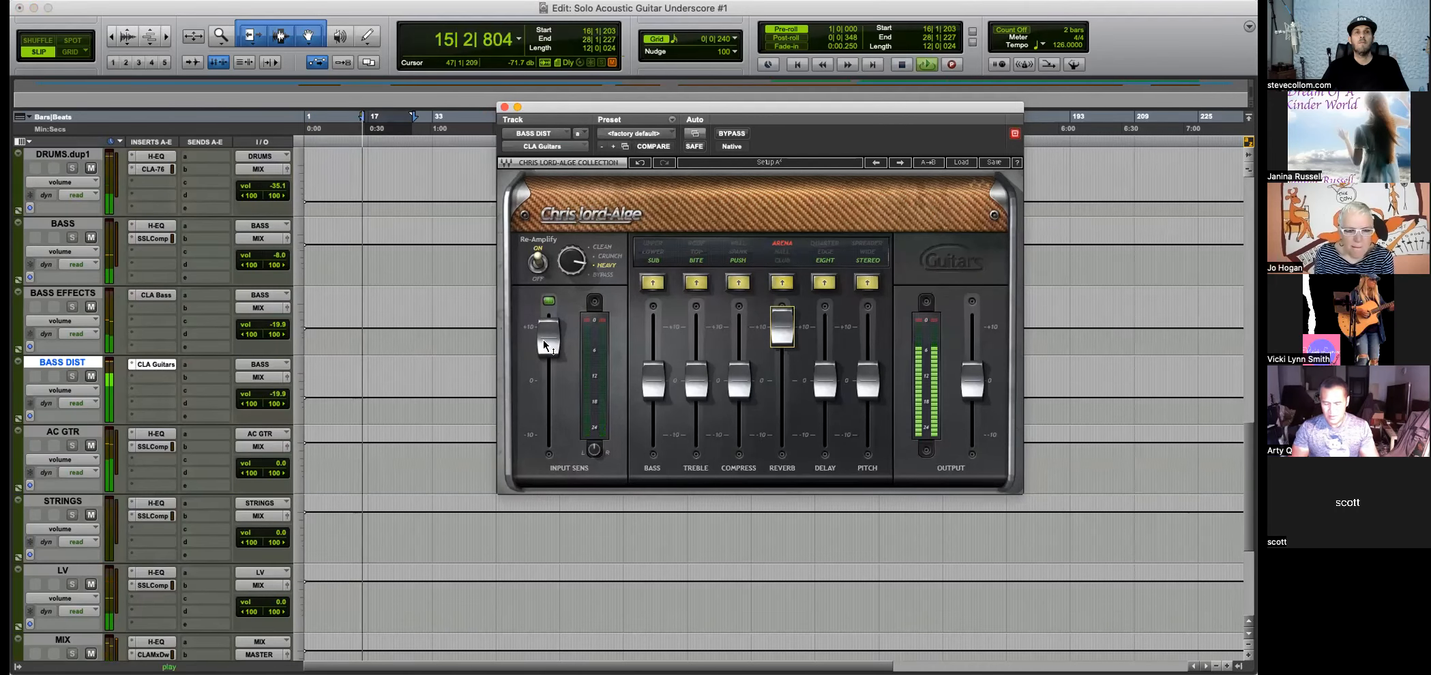
drag(278, 395, 283, 397)
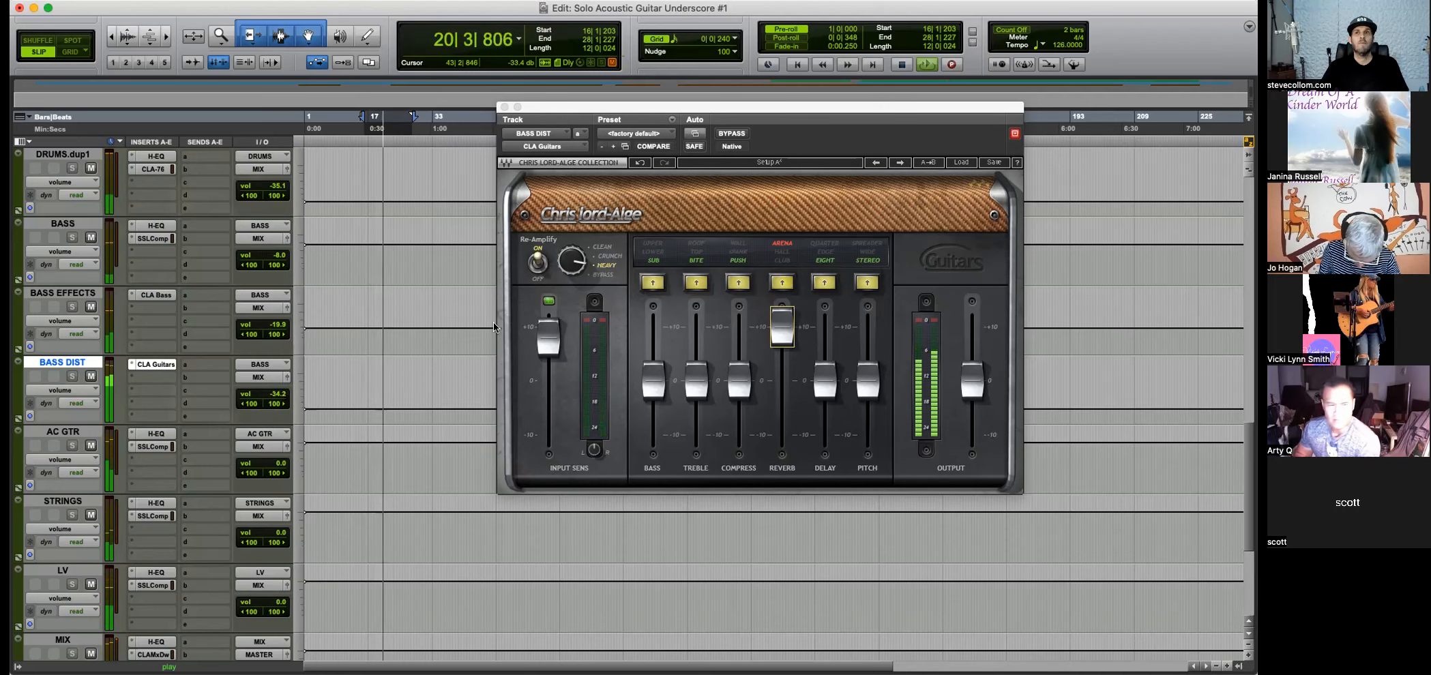
key(space)
Delete the BASS DIST submix track and keep BASS EFFECTS.
click(67, 294)
click(63, 362)
right_click(62, 360)
click(96, 597)
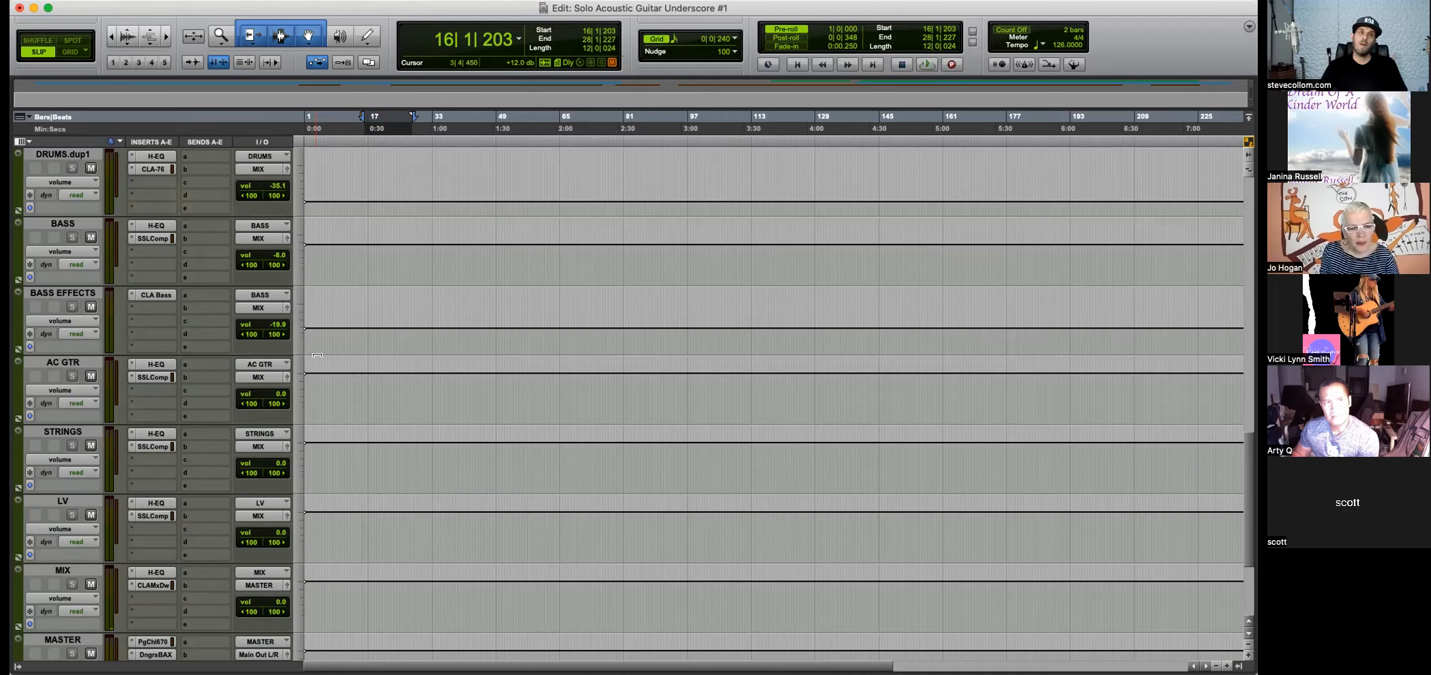
Open the CLA-76 compressor on DRUMS.dup1 to examine its parallel drum compression settings, and close it.
scroll(317, 356, up, 4)
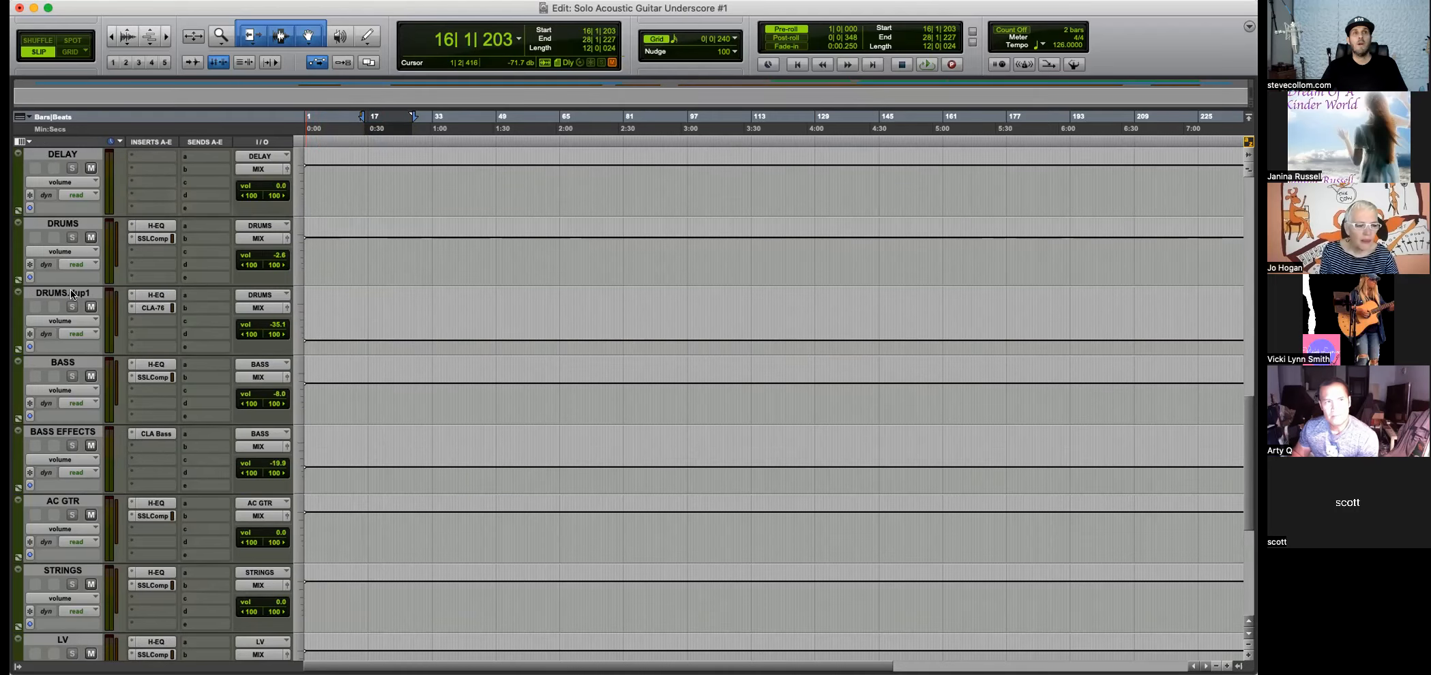
click(71, 293)
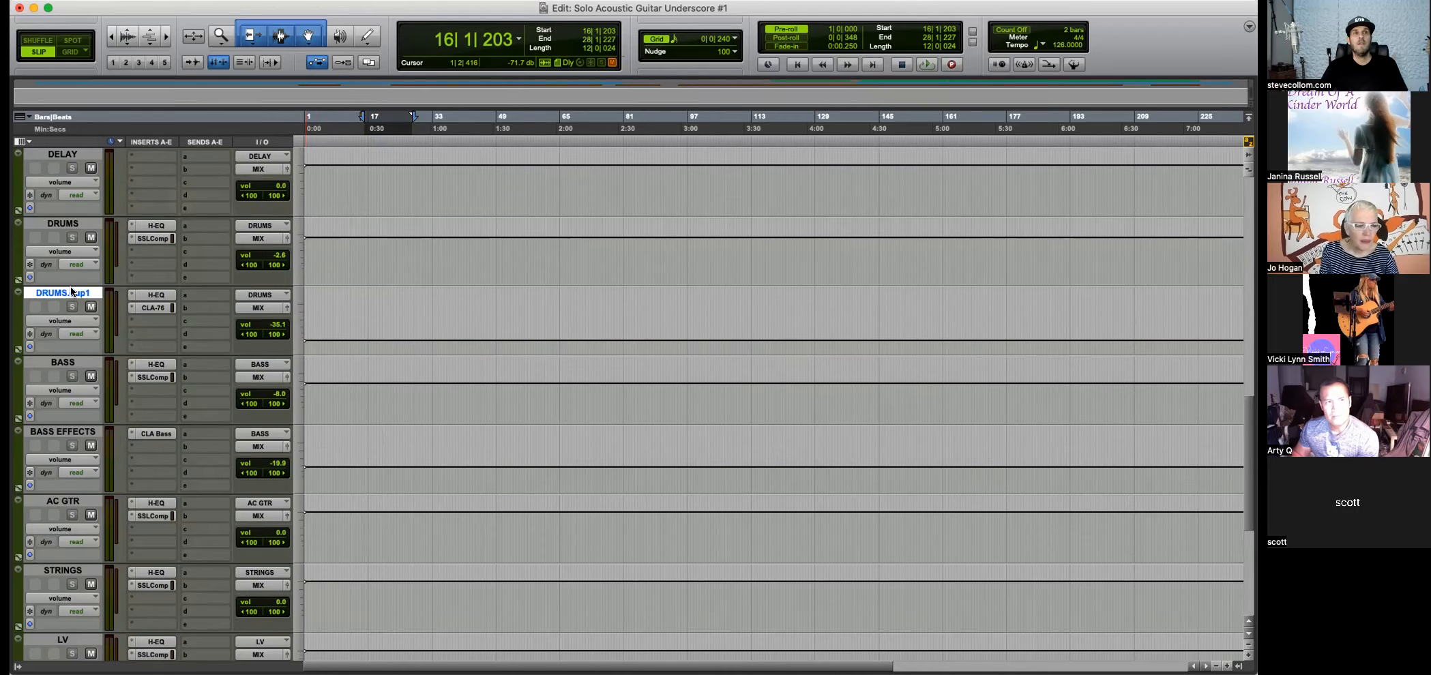
click(154, 308)
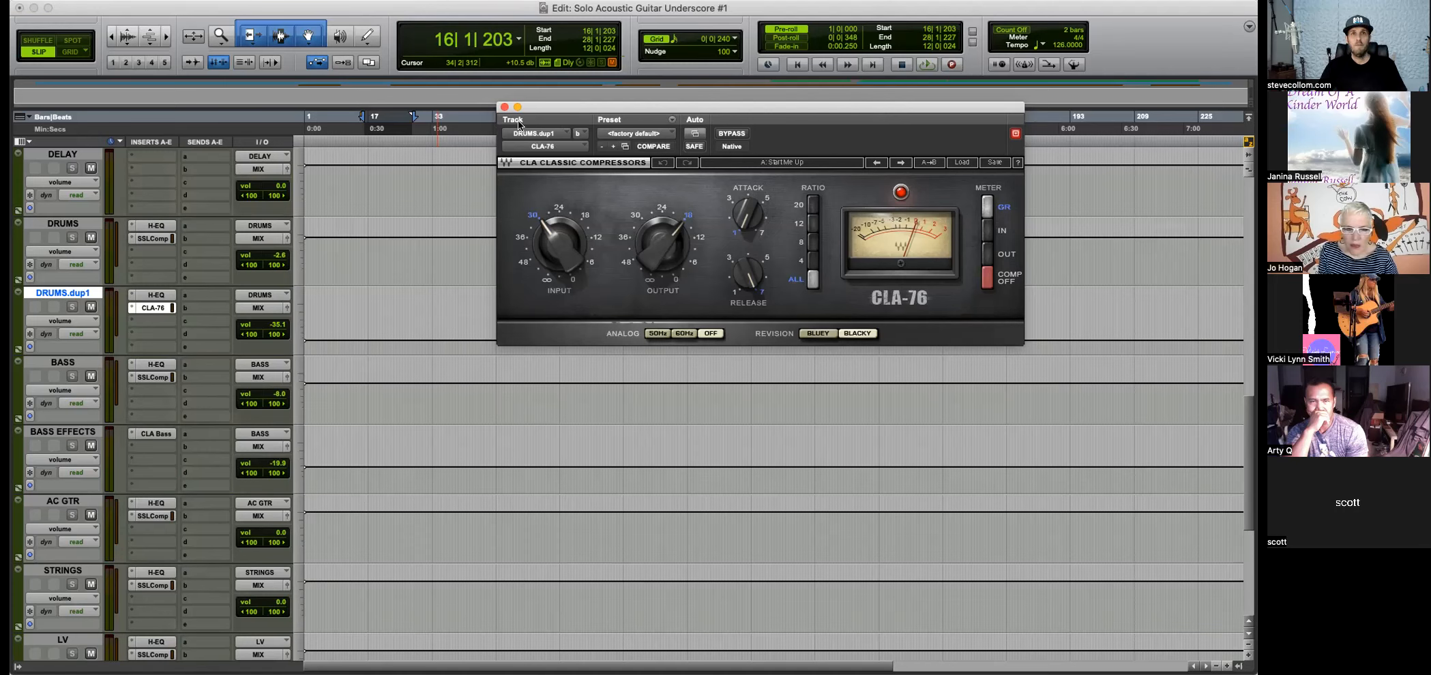
drag(549, 105, 591, 101)
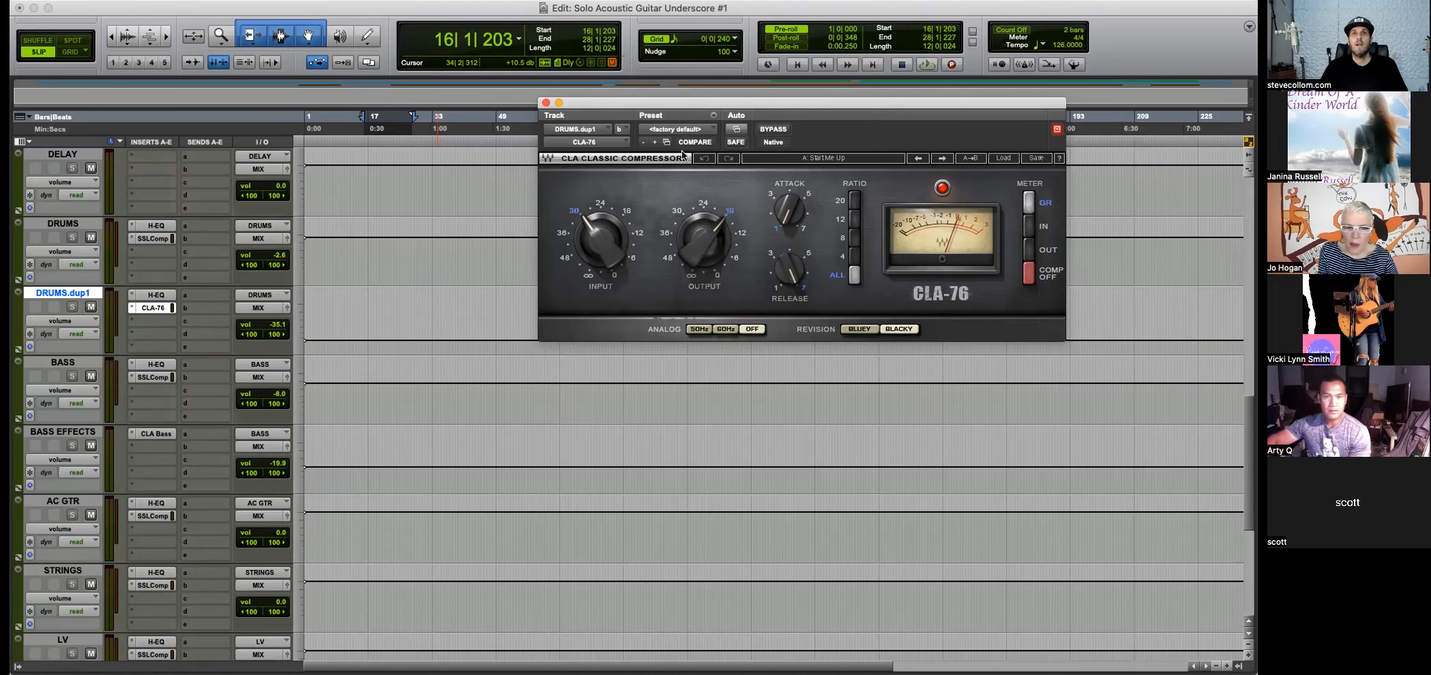
click(545, 102)
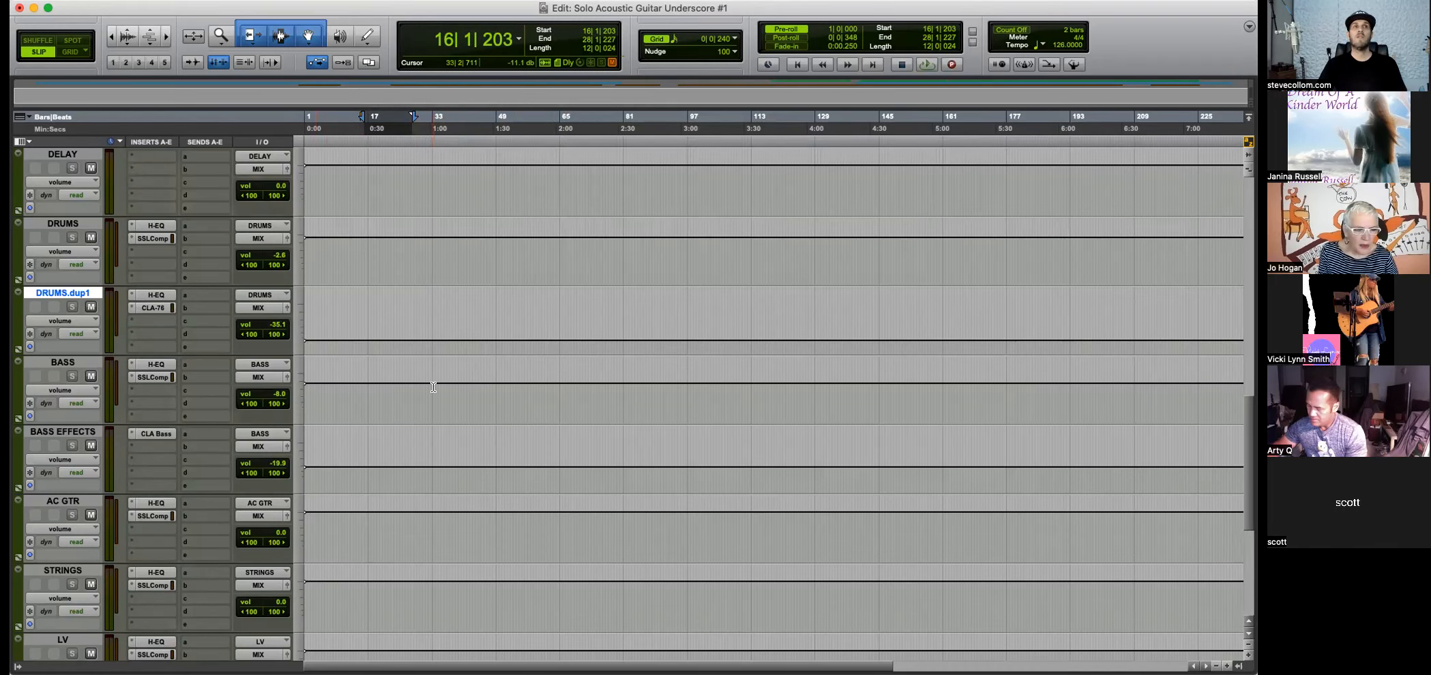
Examine the opening guitar and Melody clips up close and play from 1|4|797 to check how their first notes line up.
scroll(496, 396, up, 1)
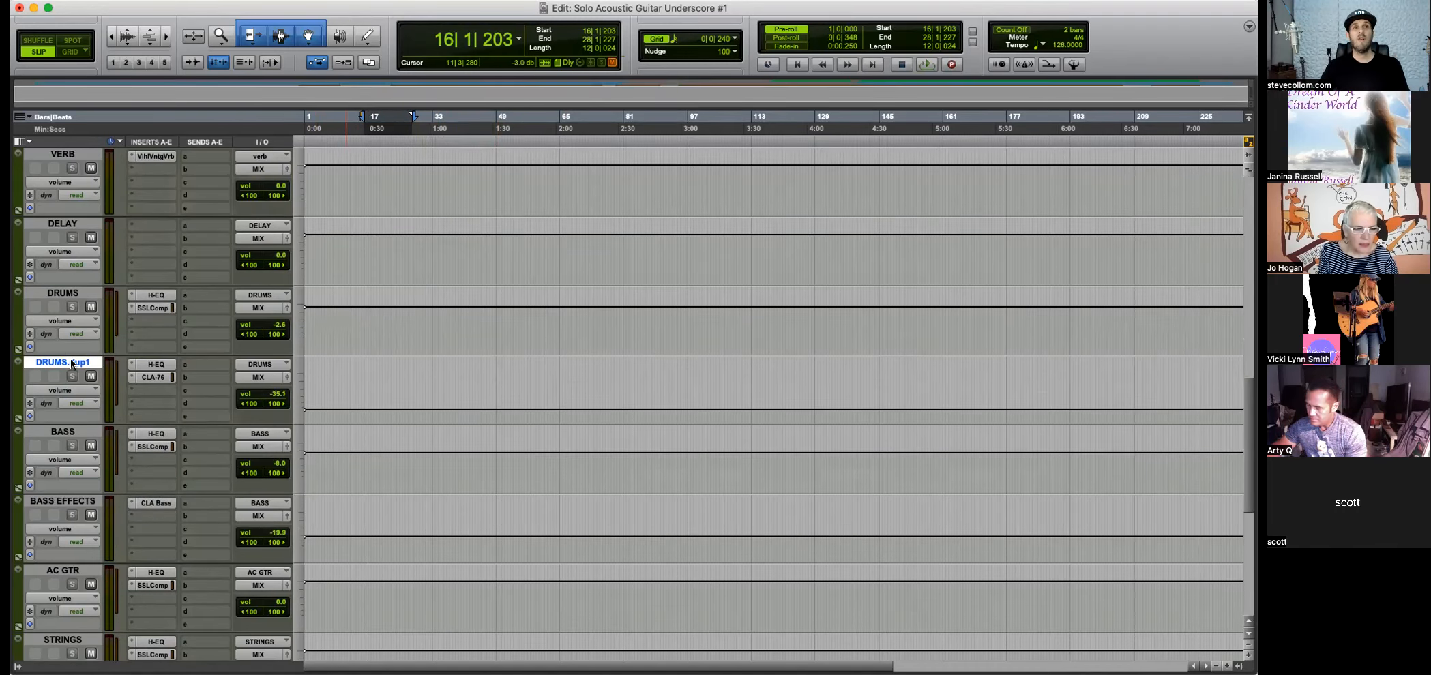
scroll(382, 390, up, 5)
key(super+bracketright)
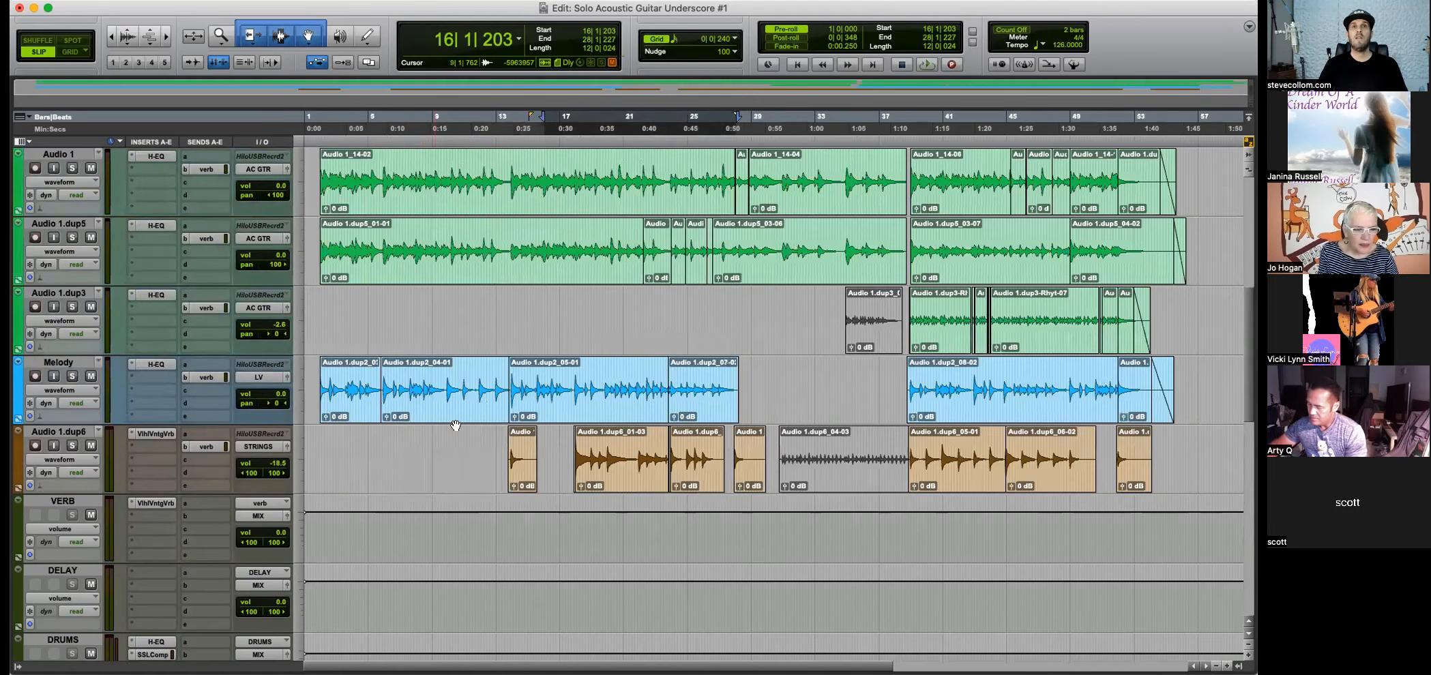
scroll(504, 356, up, 1)
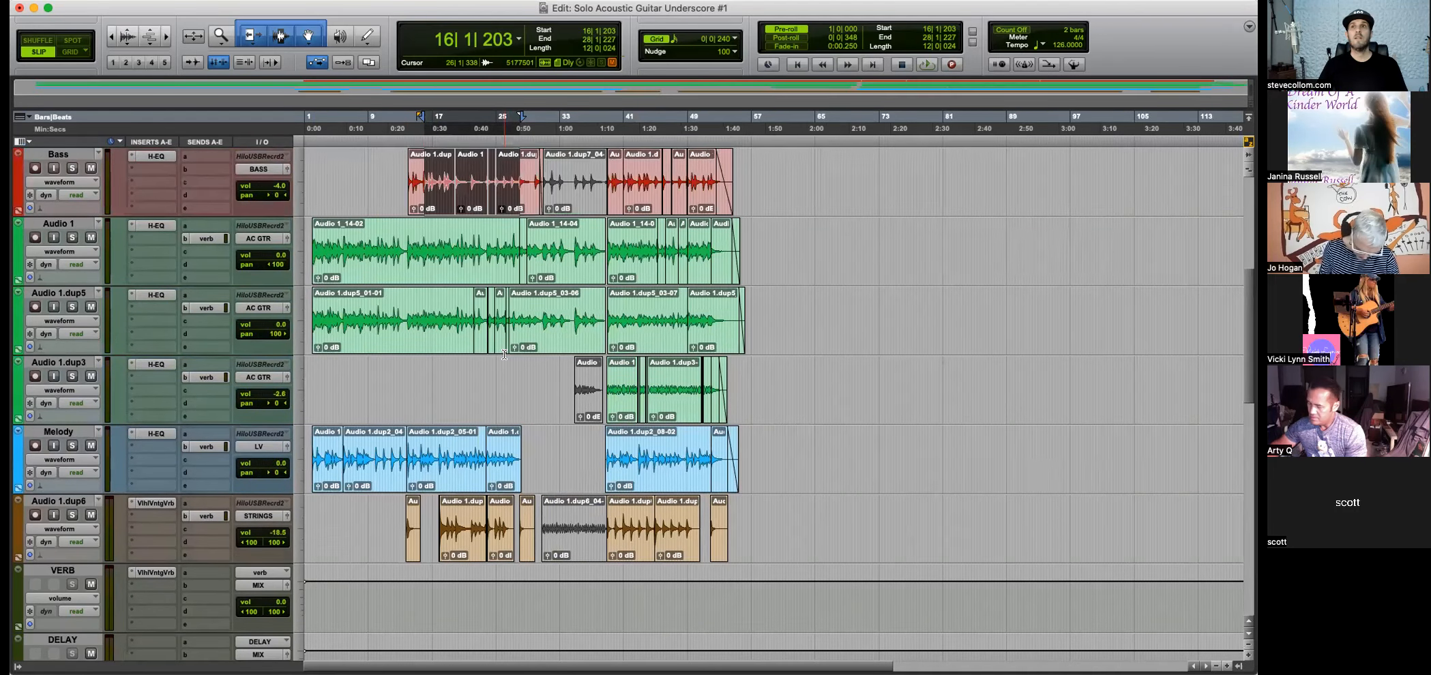
scroll(547, 401, down, 1)
scroll(547, 401, up, 1)
click(312, 383)
key(super+bracketright)
key(super+bracketright)
key(super+bracketright)
key(super+bracketright)
key(super+bracketright)
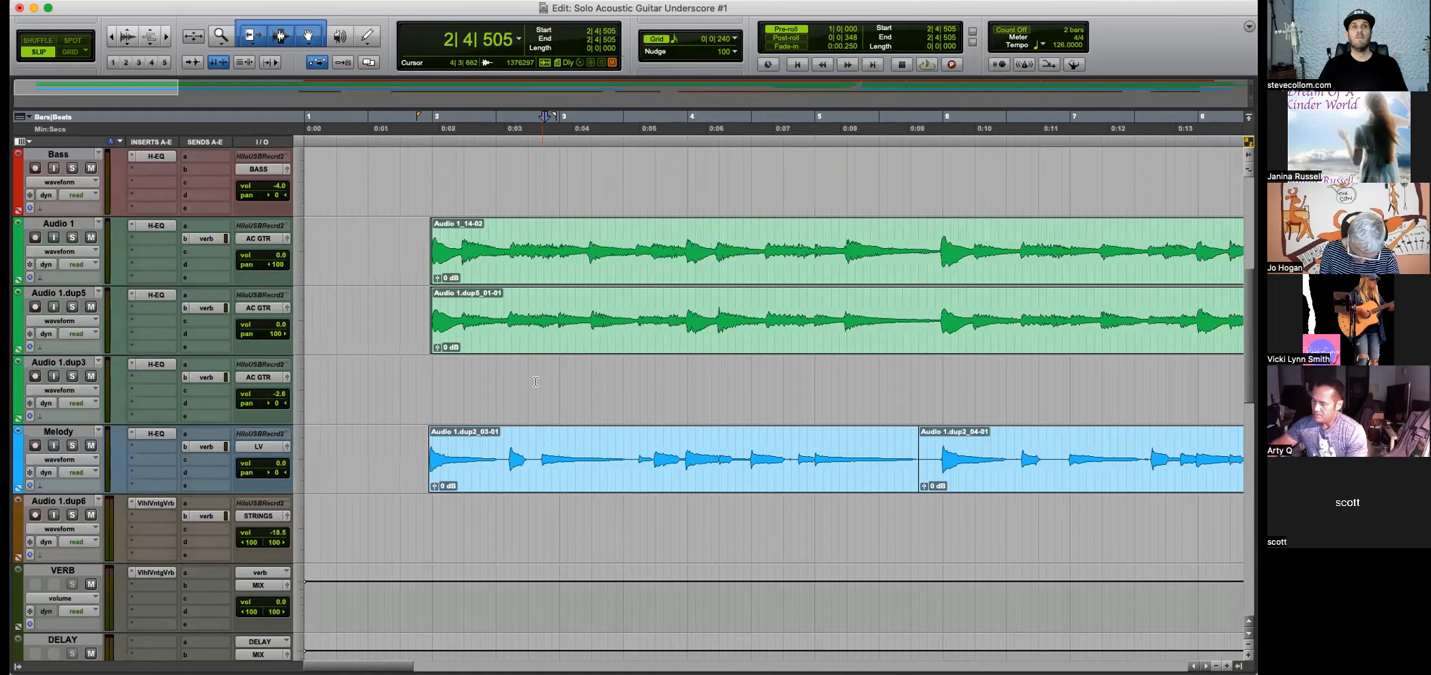
key(super+bracketright)
key(space)
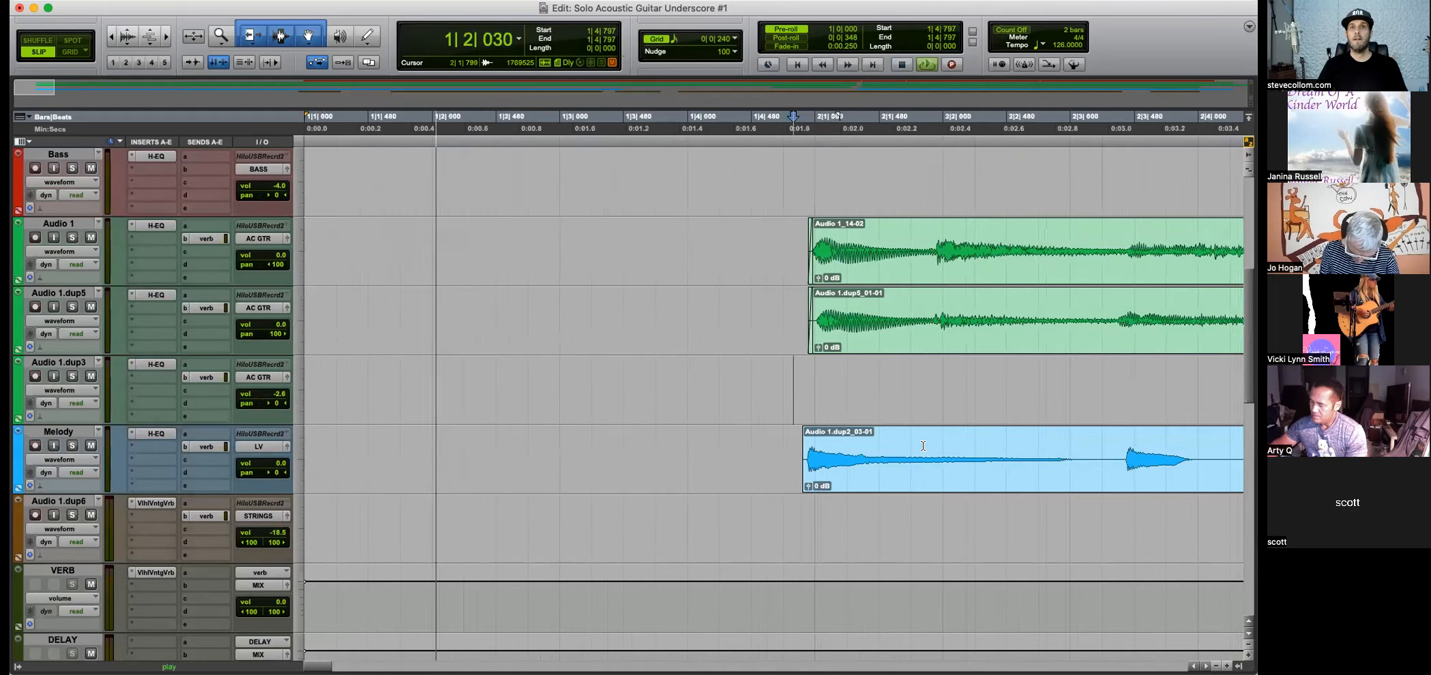
key(super+bracketleft)
key(super+bracketright)
key(space)
Trim the start of the first Melody clip to line up with the guitar clips and play the opening from 2|2|200.
key(super+bracketright)
key(super+bracketright)
key(super+bracketleft)
key(super+bracketleft)
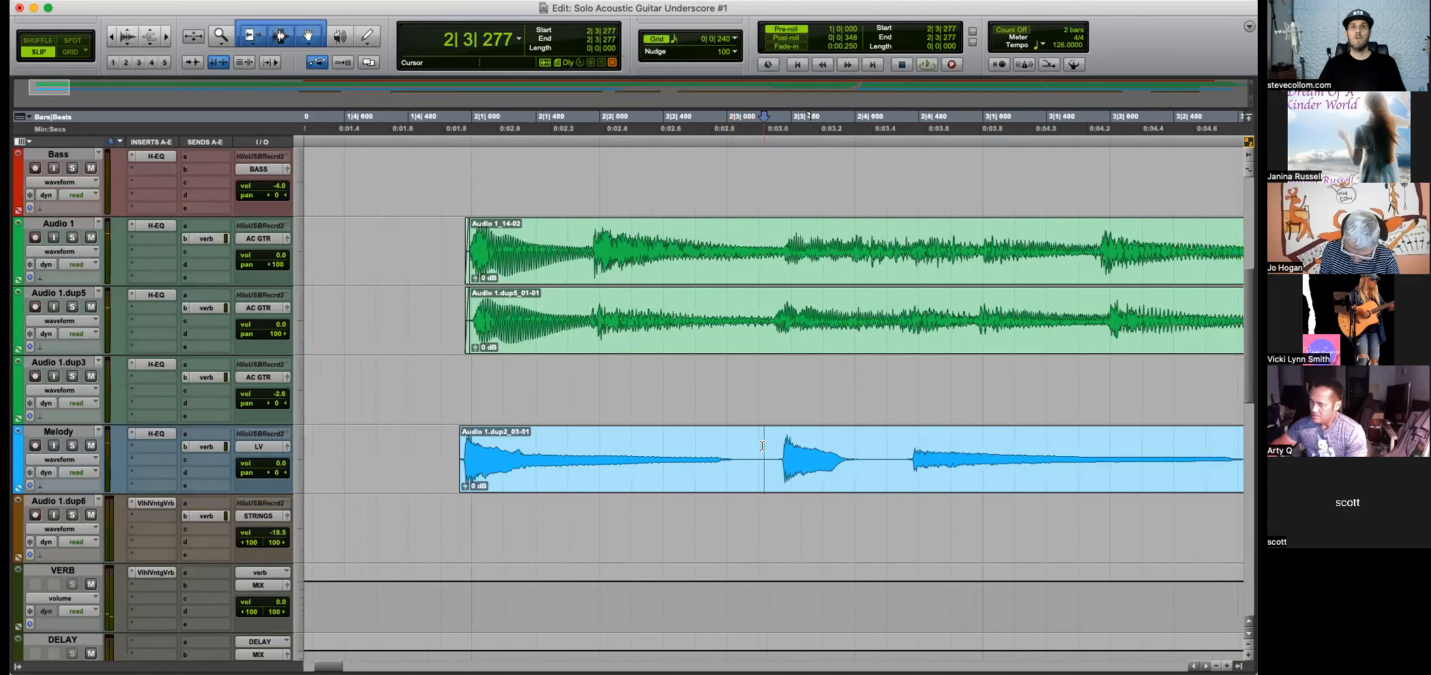
click(746, 474)
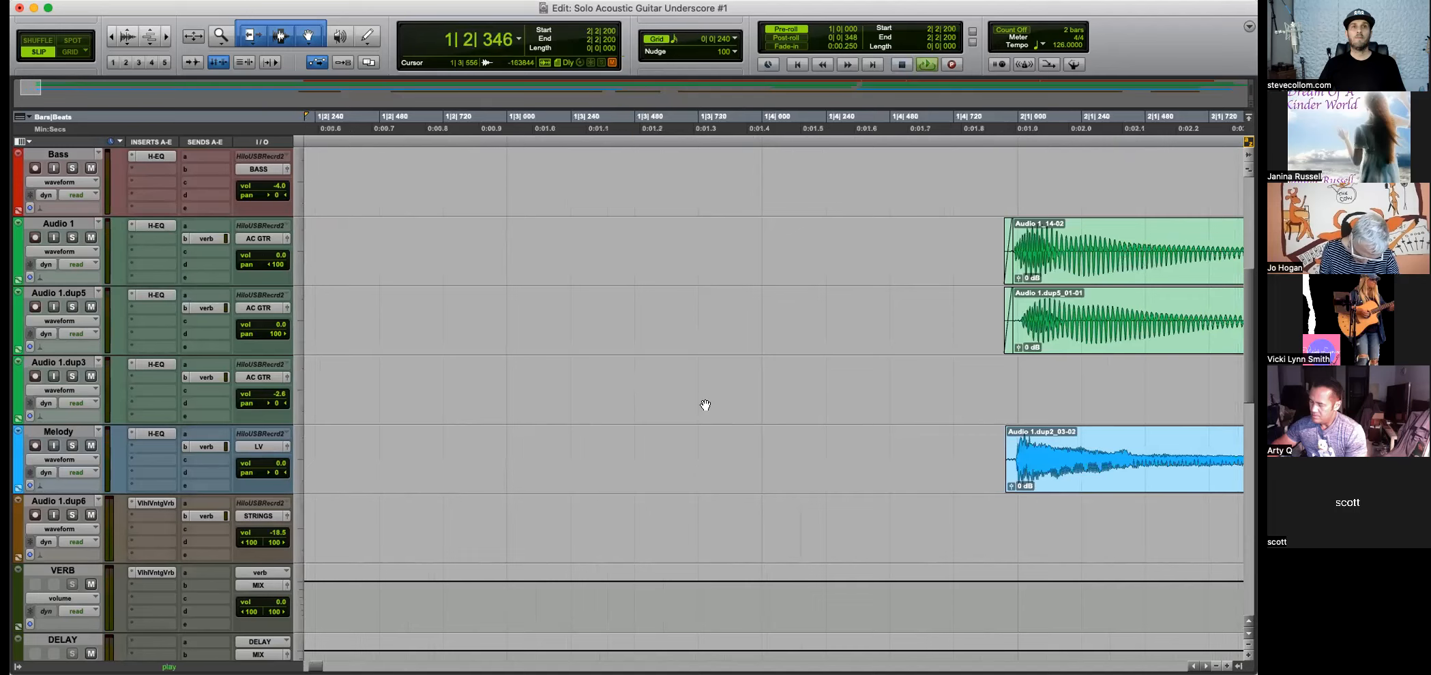
Move the boundary between the first two Melody clips to about 3|3|450, just before the next short note, and fade both sides.
key(super+bracketleft)
key(super+bracketleft)
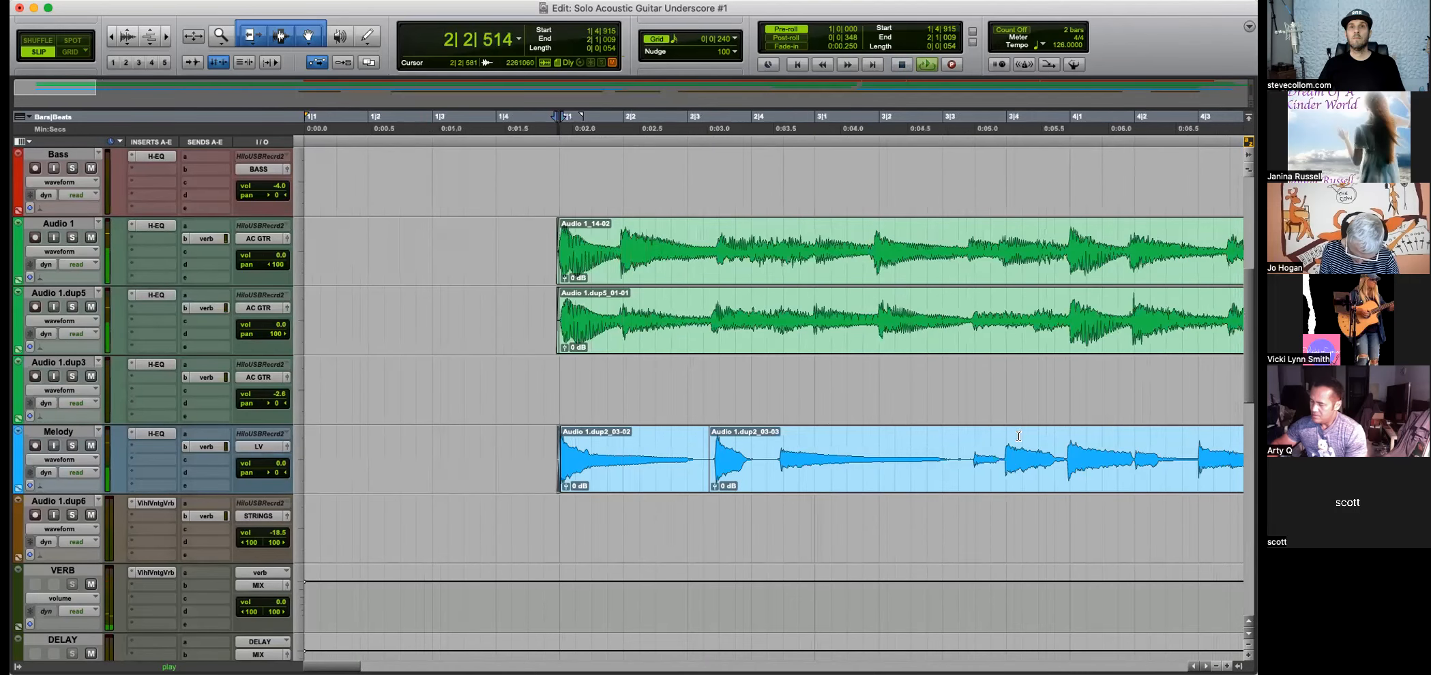
key(super+bracketright)
key(space)
key(super+bracketleft)
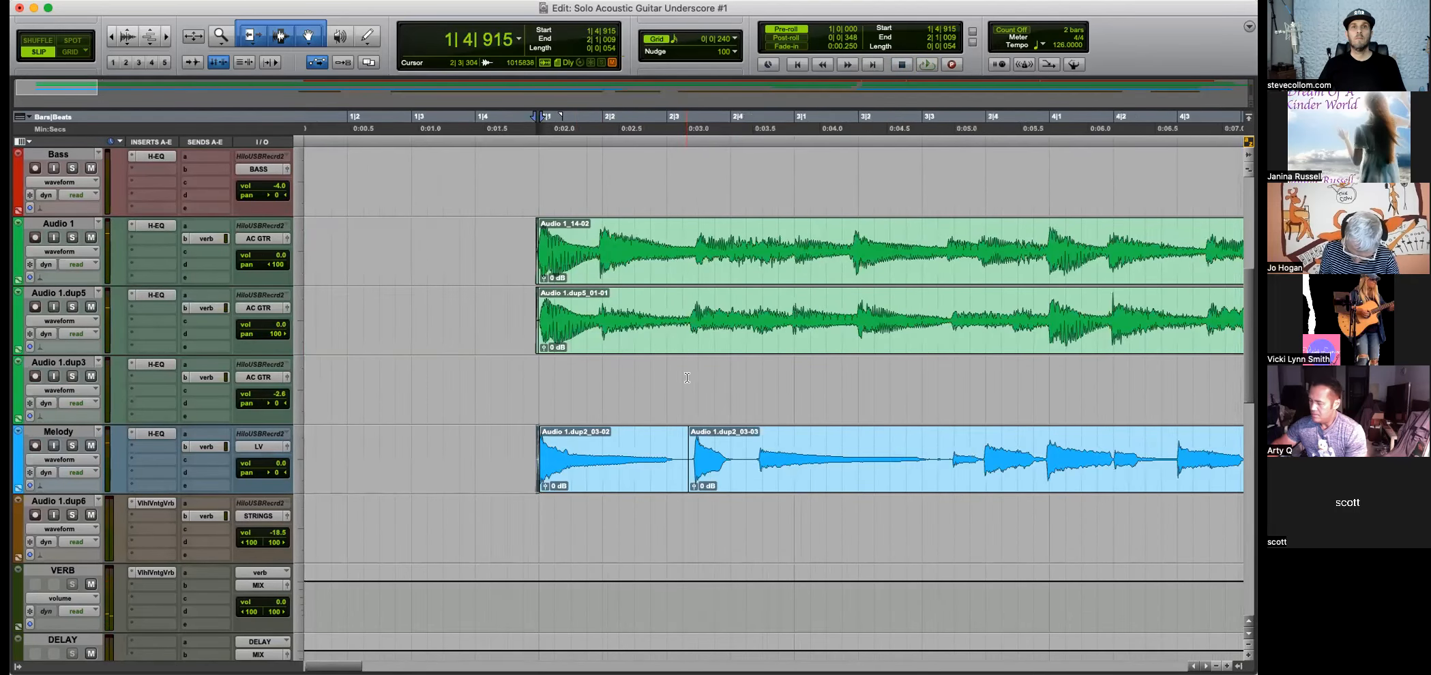
click(695, 393)
key(super+bracketright)
key(super+bracketright)
drag(737, 462, 1112, 466)
key(super+bracketleft)
mouse_move(944, 458)
mouse_down()
mouse_move(1240, 459)
mouse_move(916, 455)
mouse_move(927, 445)
mouse_move(907, 443)
mouse_move(946, 444)
mouse_up()
click(979, 445)
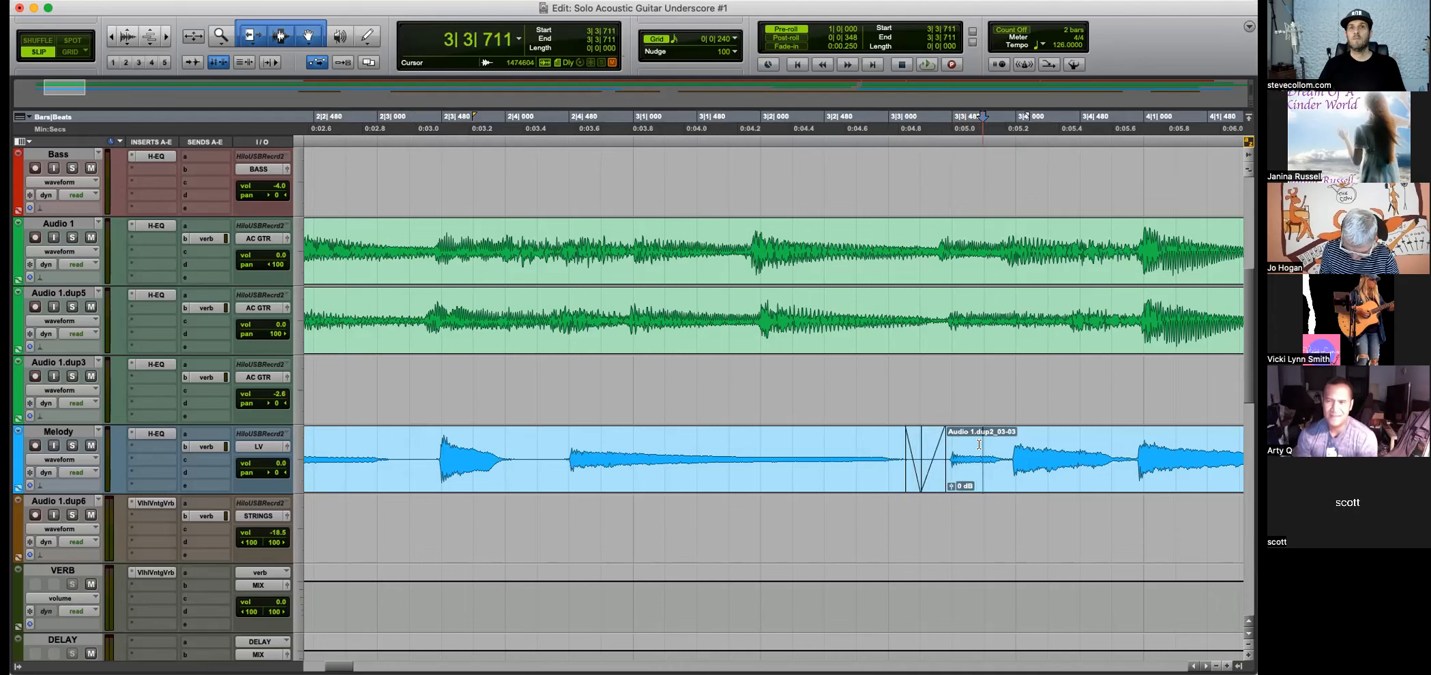
Play from 3|2|531, trim the next Melody clip boundary close to bar 6, and crossfade it from 5|4|791 to 5|4|920.
click(833, 451)
key(space)
key(r)
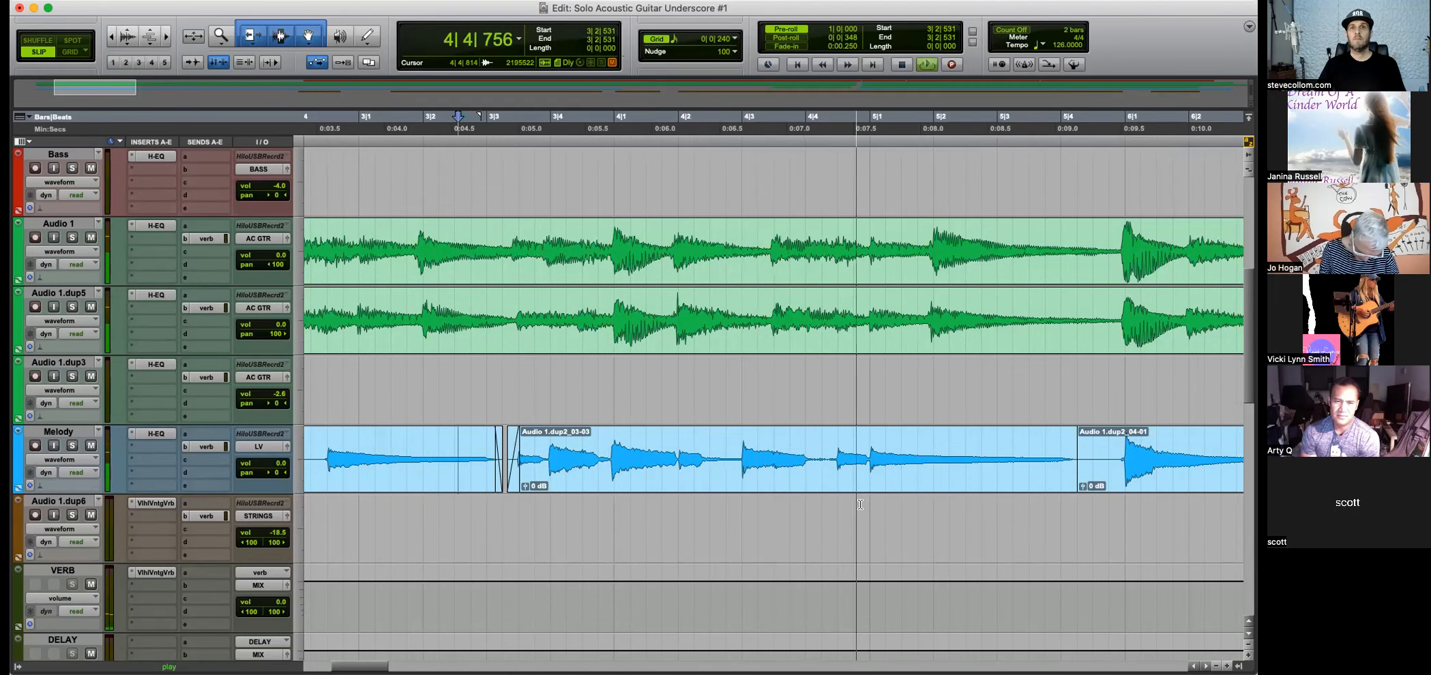
click(872, 476)
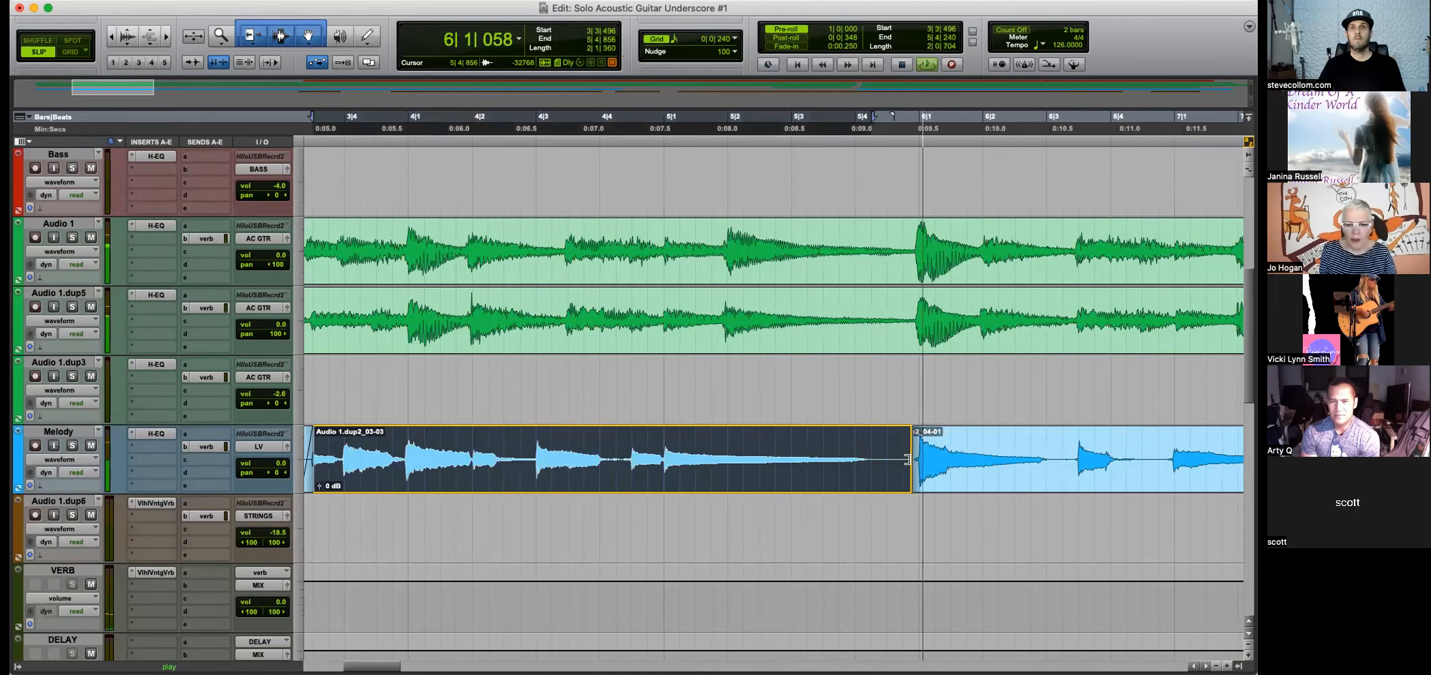
drag(905, 481, 917, 481)
key(space)
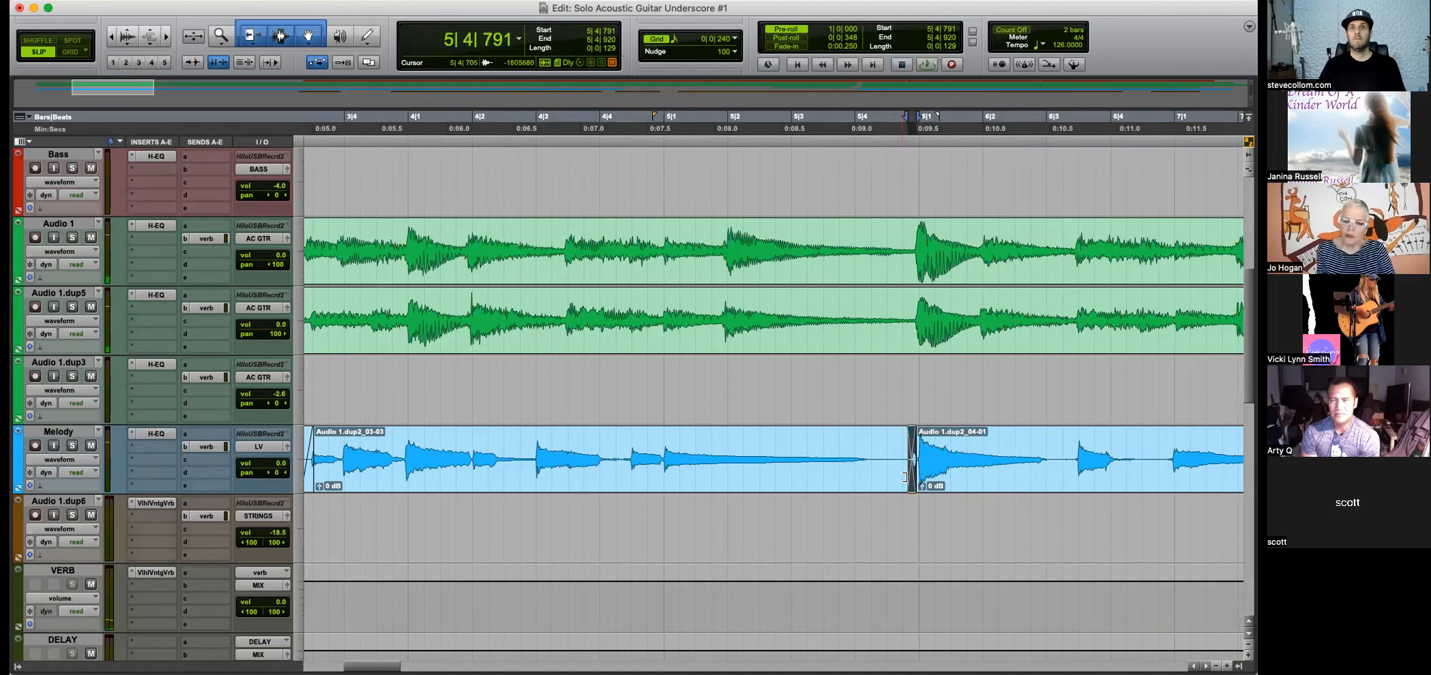
Play from 6|2|129 and examine the gaps between the Melody notes in bars 6 and 7 up close.
click(991, 457)
key(space)
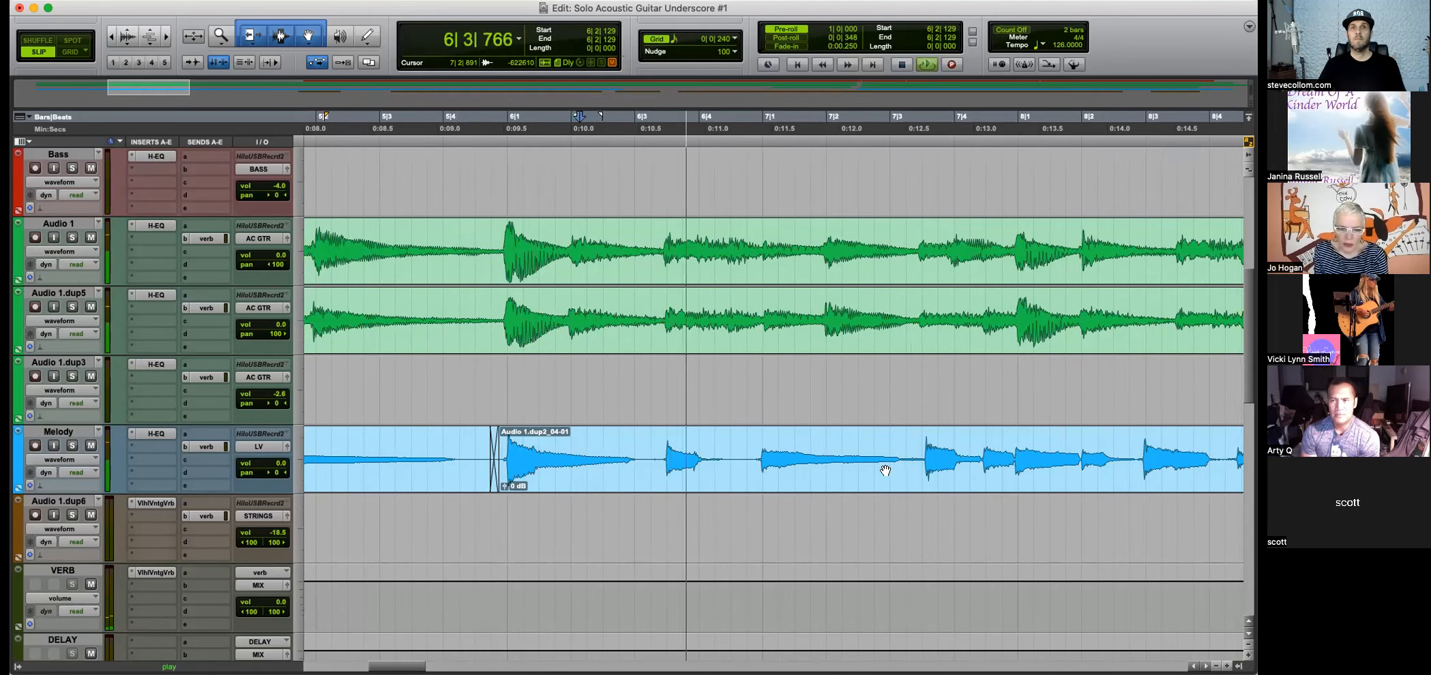
key(space)
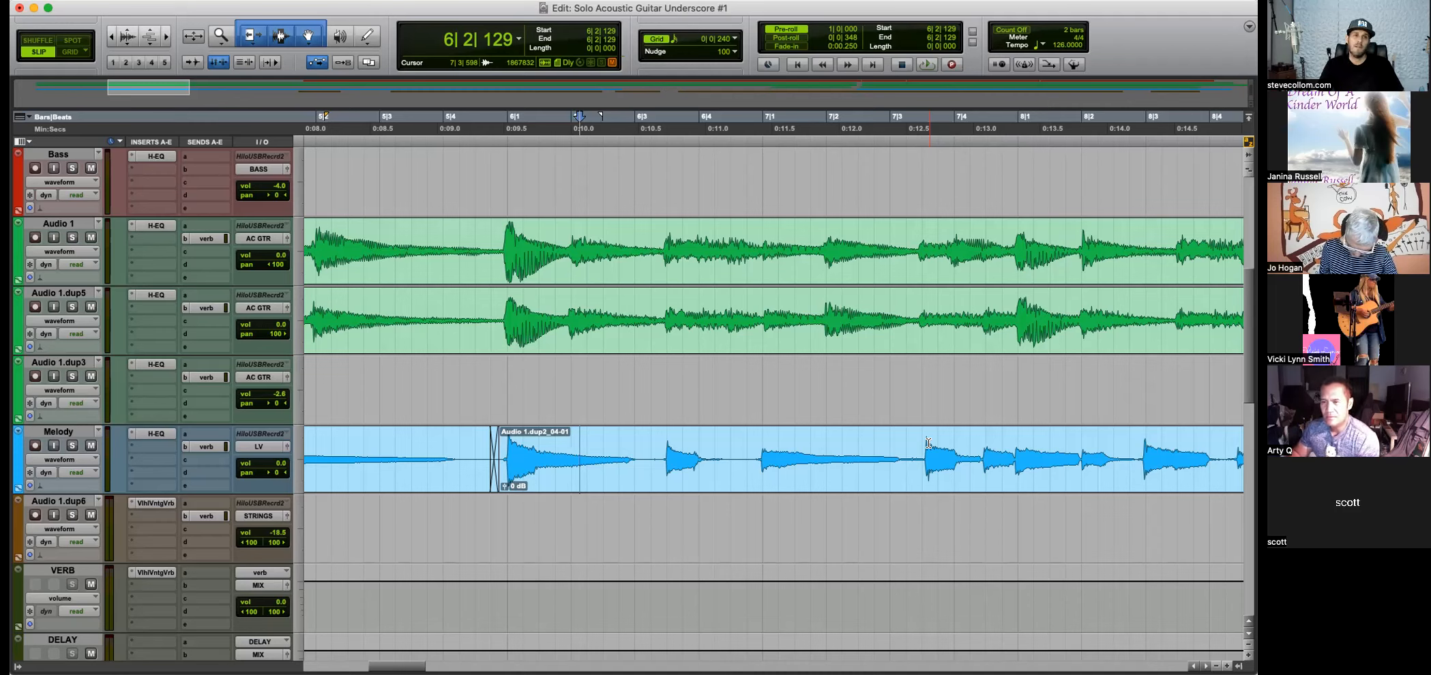
click(706, 376)
key(t)
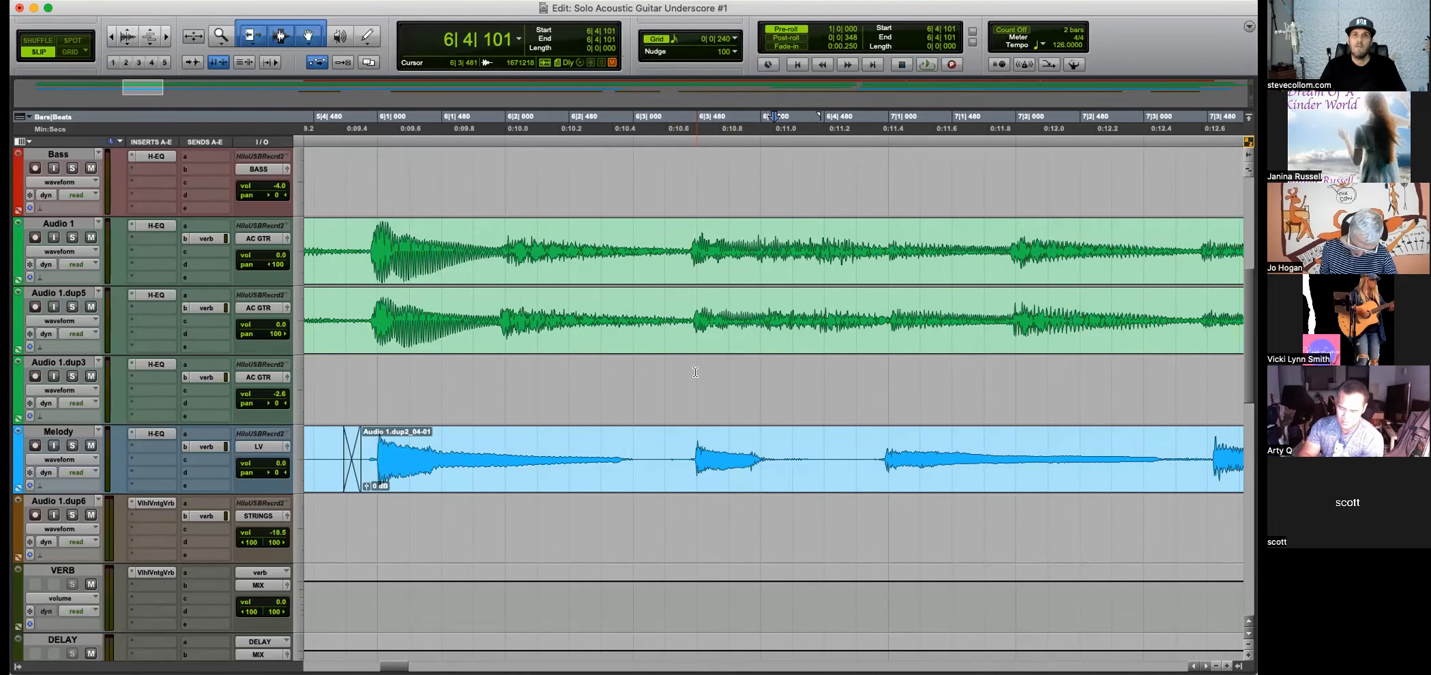
click(681, 374)
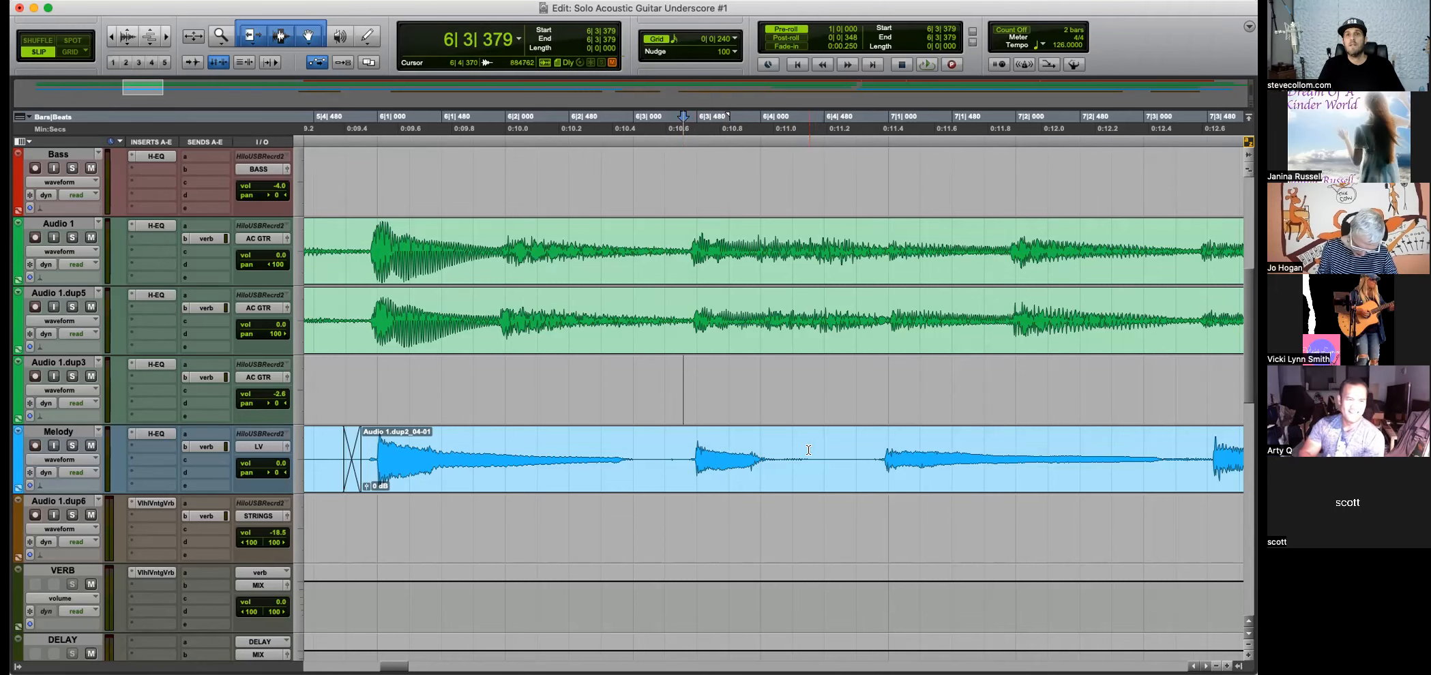
click(860, 449)
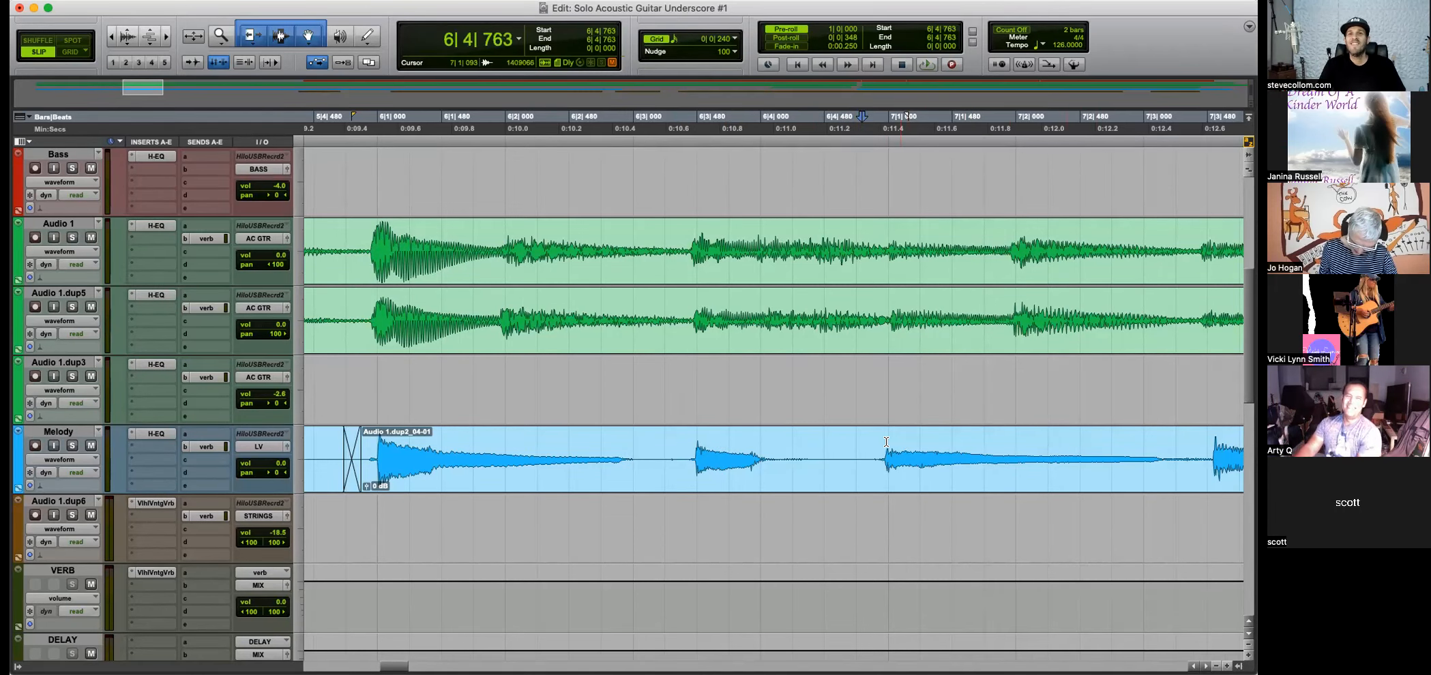
click(835, 451)
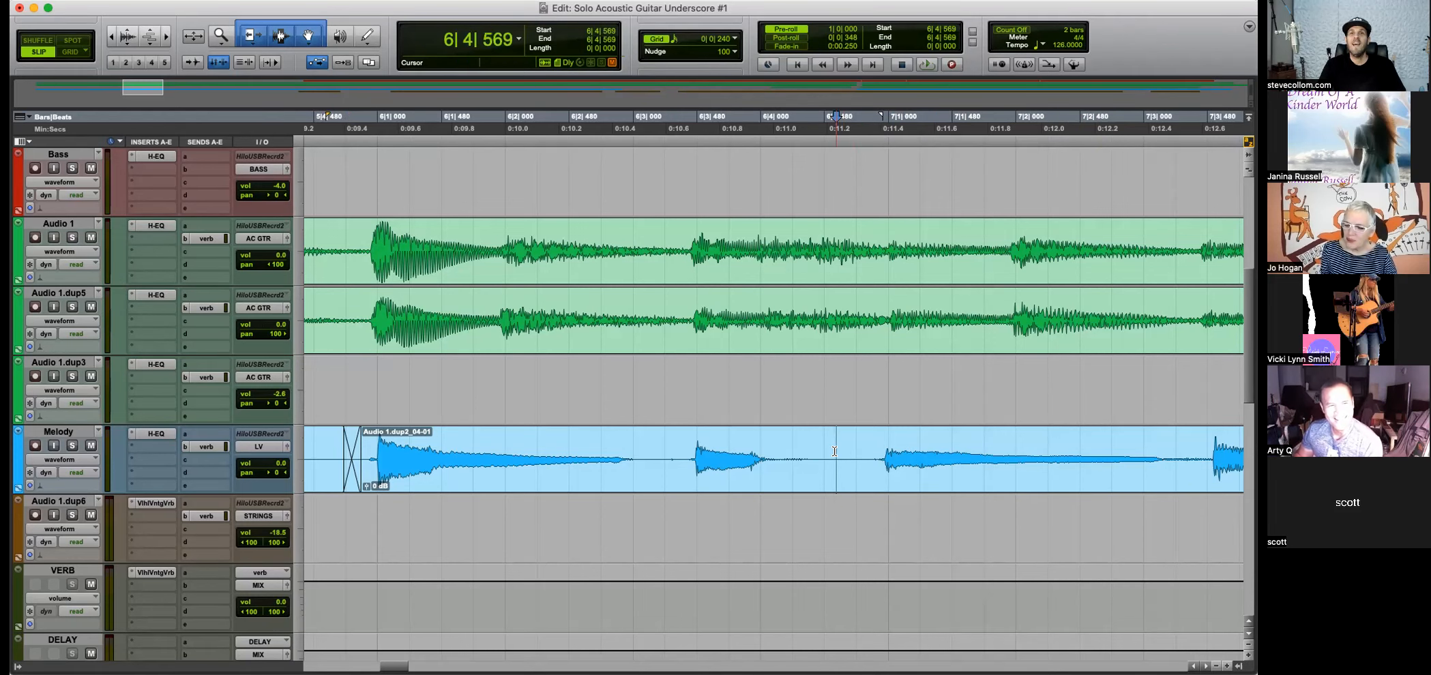
click(815, 448)
Enlarge the waveform height to inspect the quiet Melody gap before bar 7, and play from 6|4|671.
key(super+alt+bracketright)
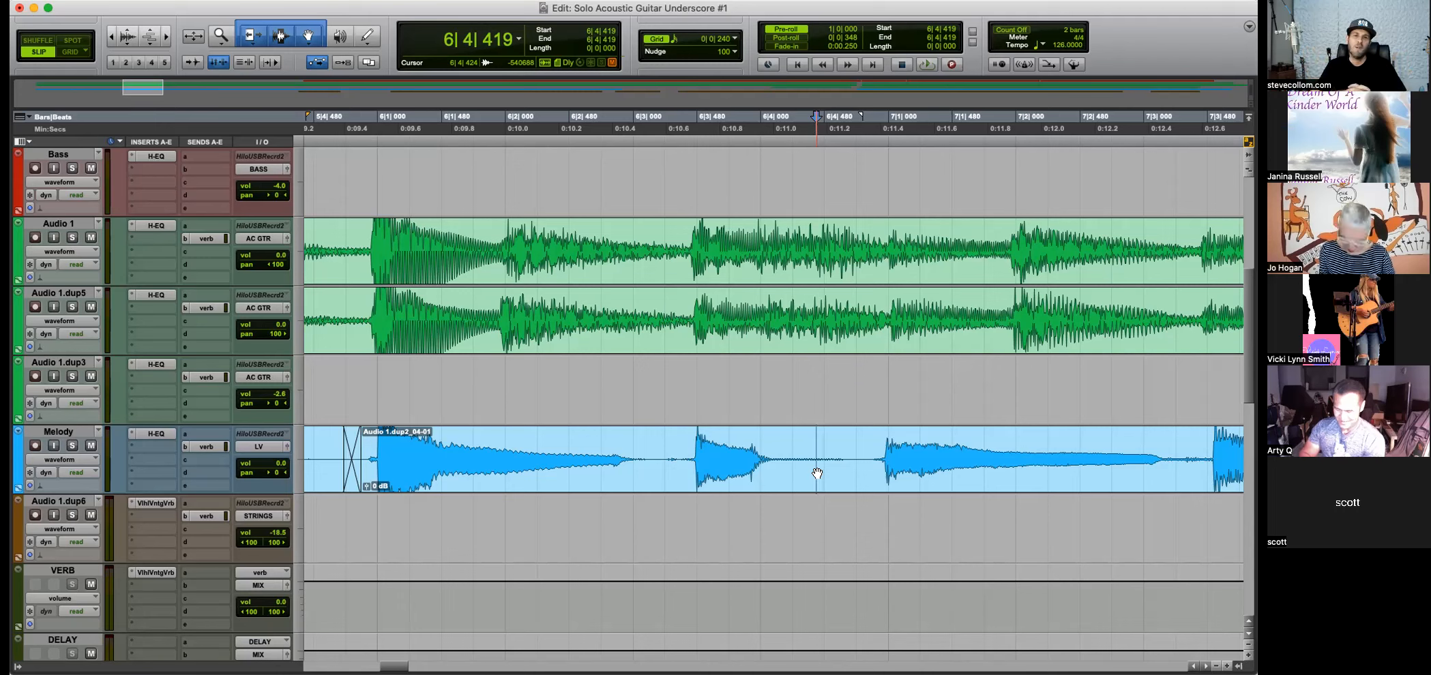
click(849, 454)
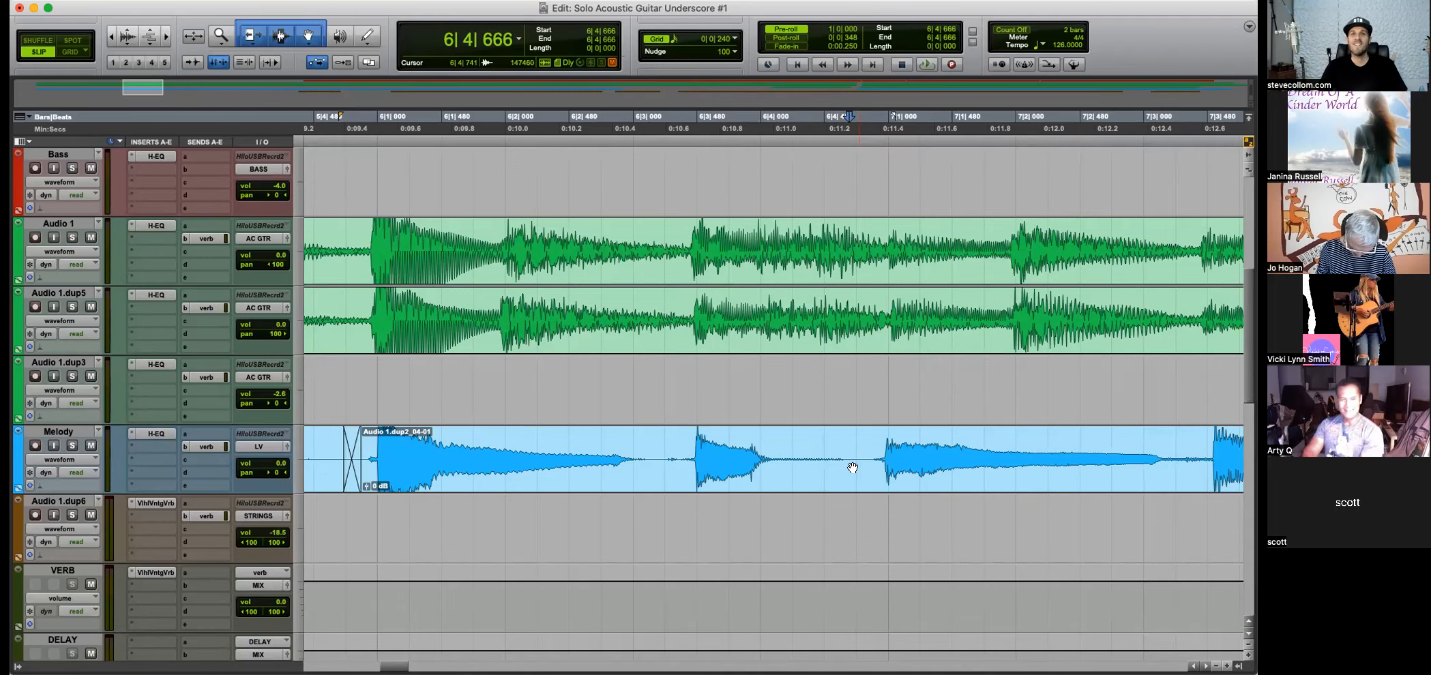
click(848, 443)
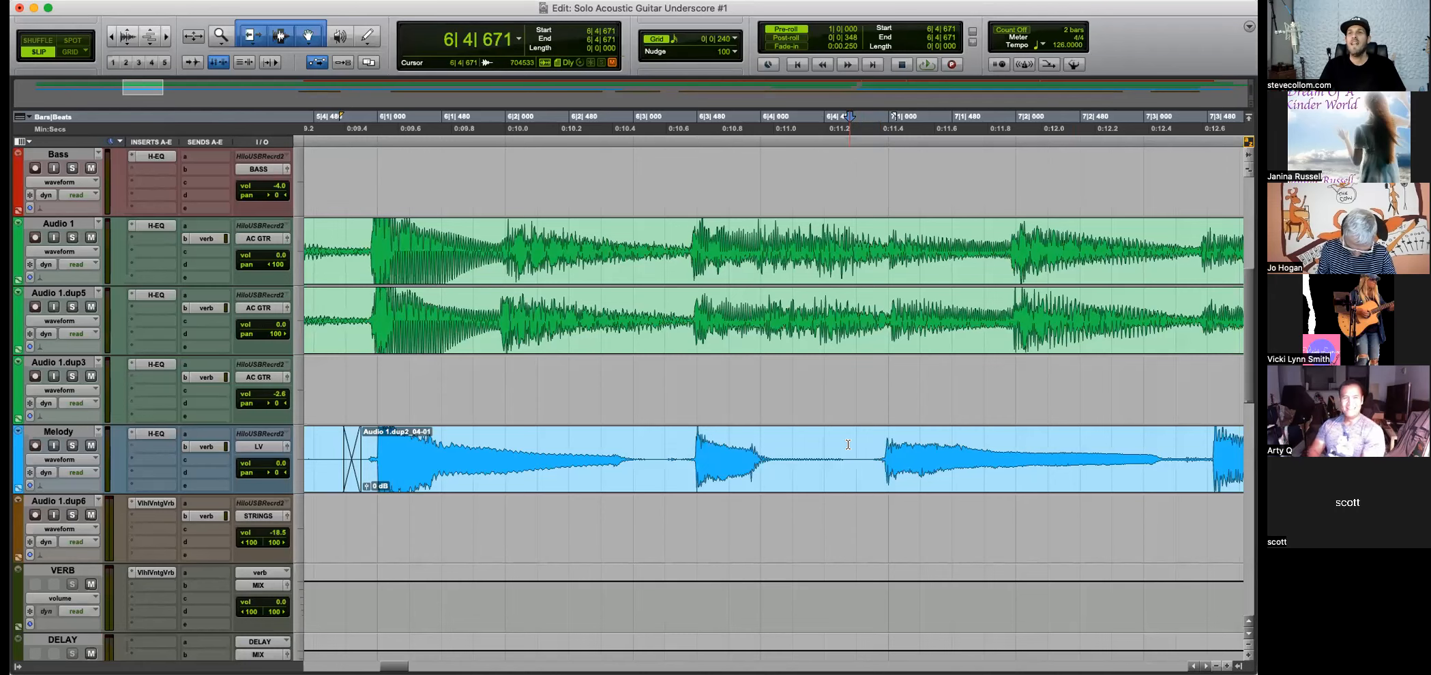
key(space)
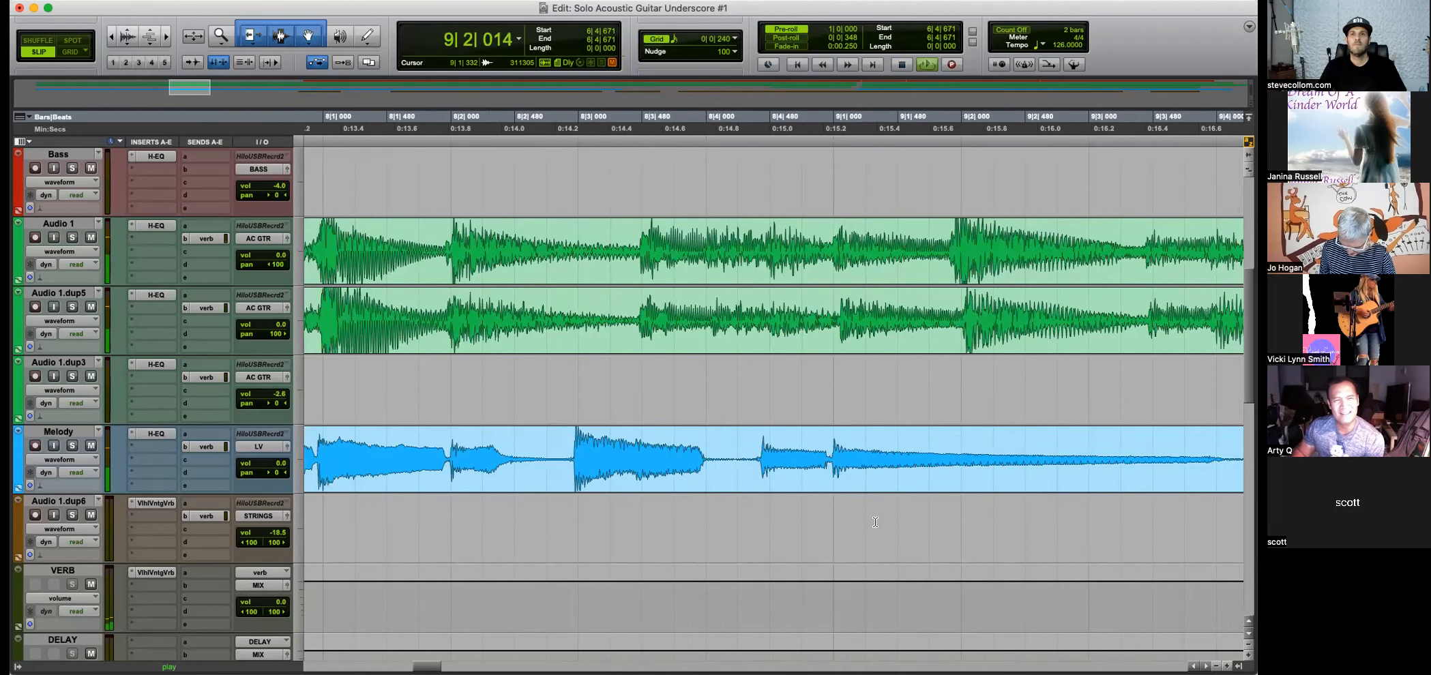
Separate the short Melody note at 8|4, shift it slightly later, fade its edges and play from 8|4|636.
key(space)
drag(750, 456, 823, 481)
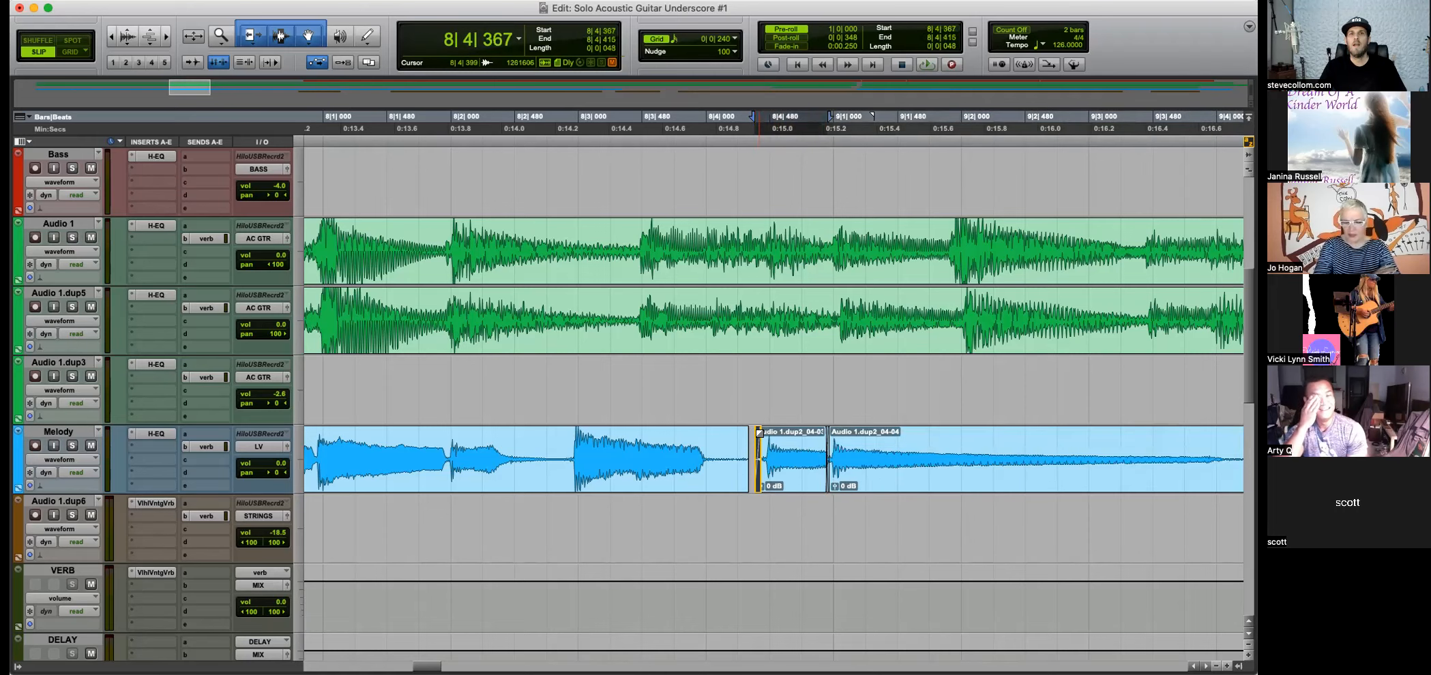
drag(751, 455, 736, 455)
click(789, 444)
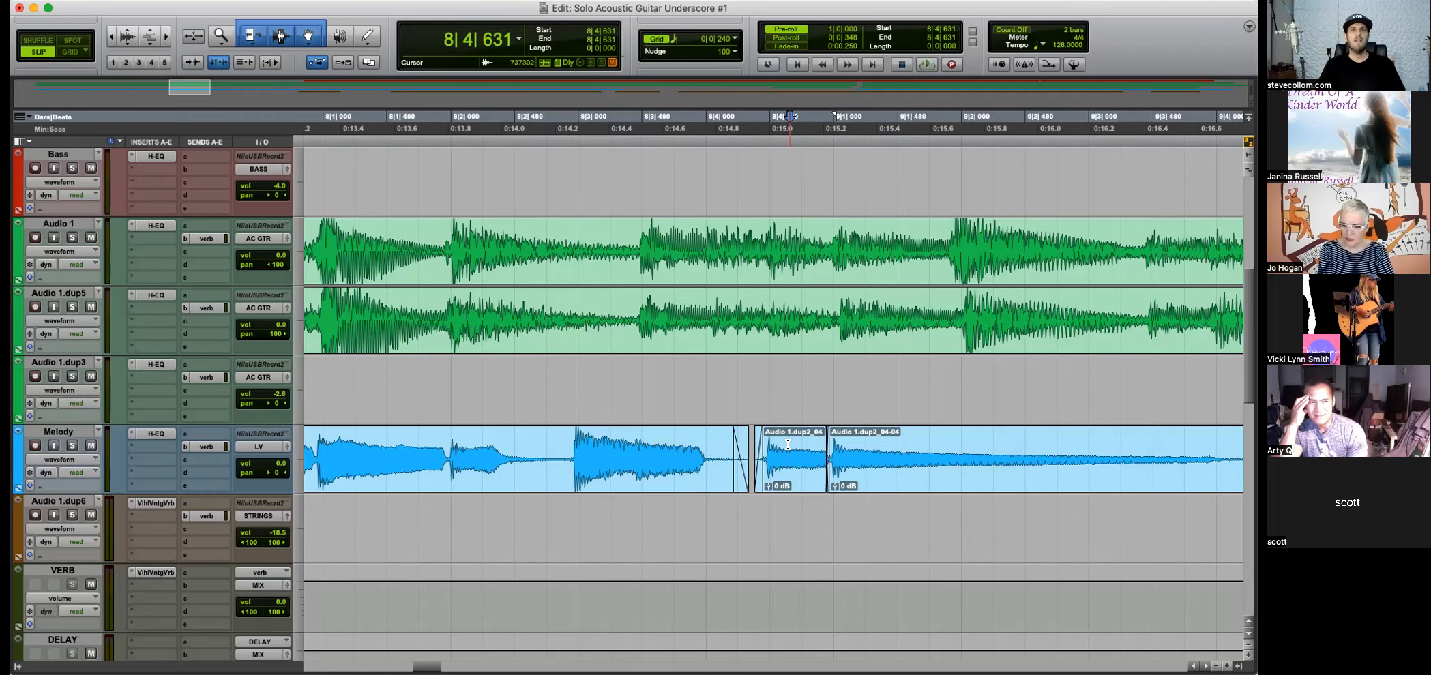
key(super+bracketleft)
key(space)
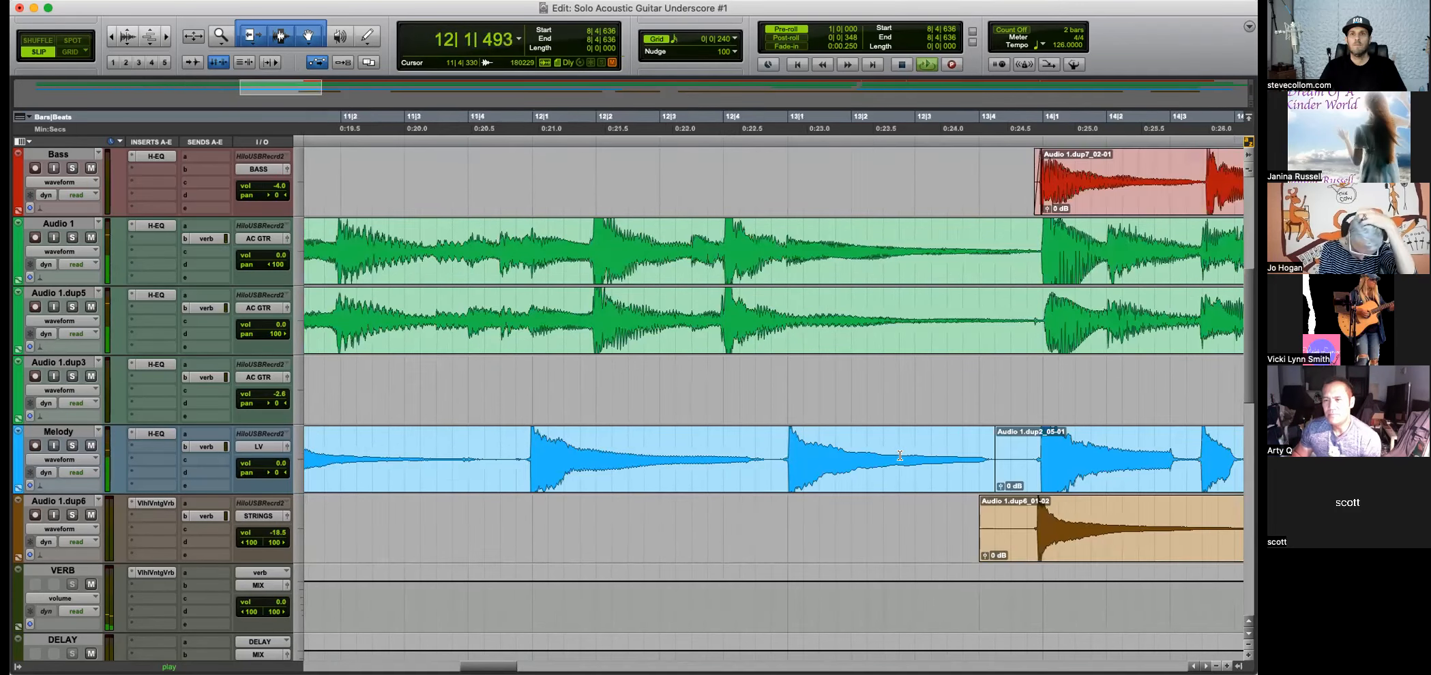
Crossfade the two Melody clips just before bar 14, from 13|4|703 to 13|4|940.
drag(996, 482, 1024, 482)
key(r)
key(r)
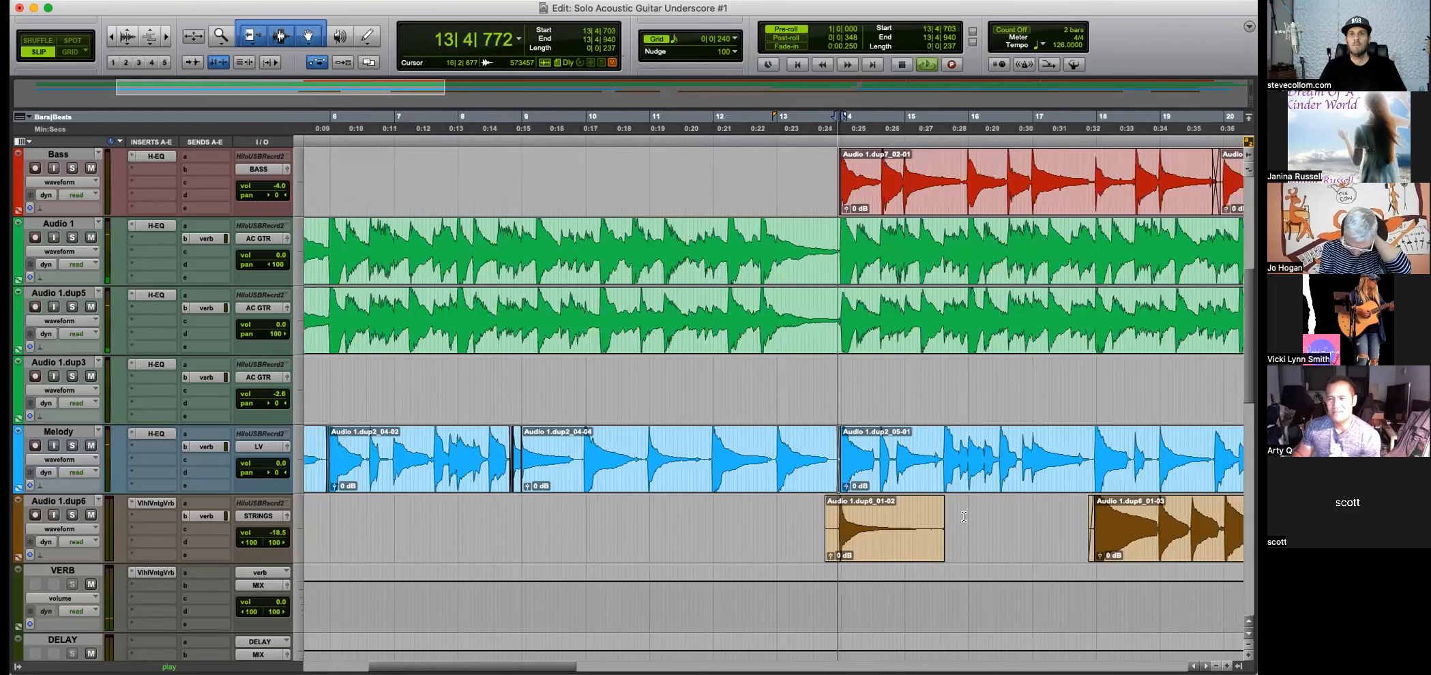
Shorten the first Audio 1.dup6 clip to 15|2|416 with a fade-out, add a fade-in from 13|4|000 to 13|4|671, and stop playback.
drag(944, 517, 912, 505)
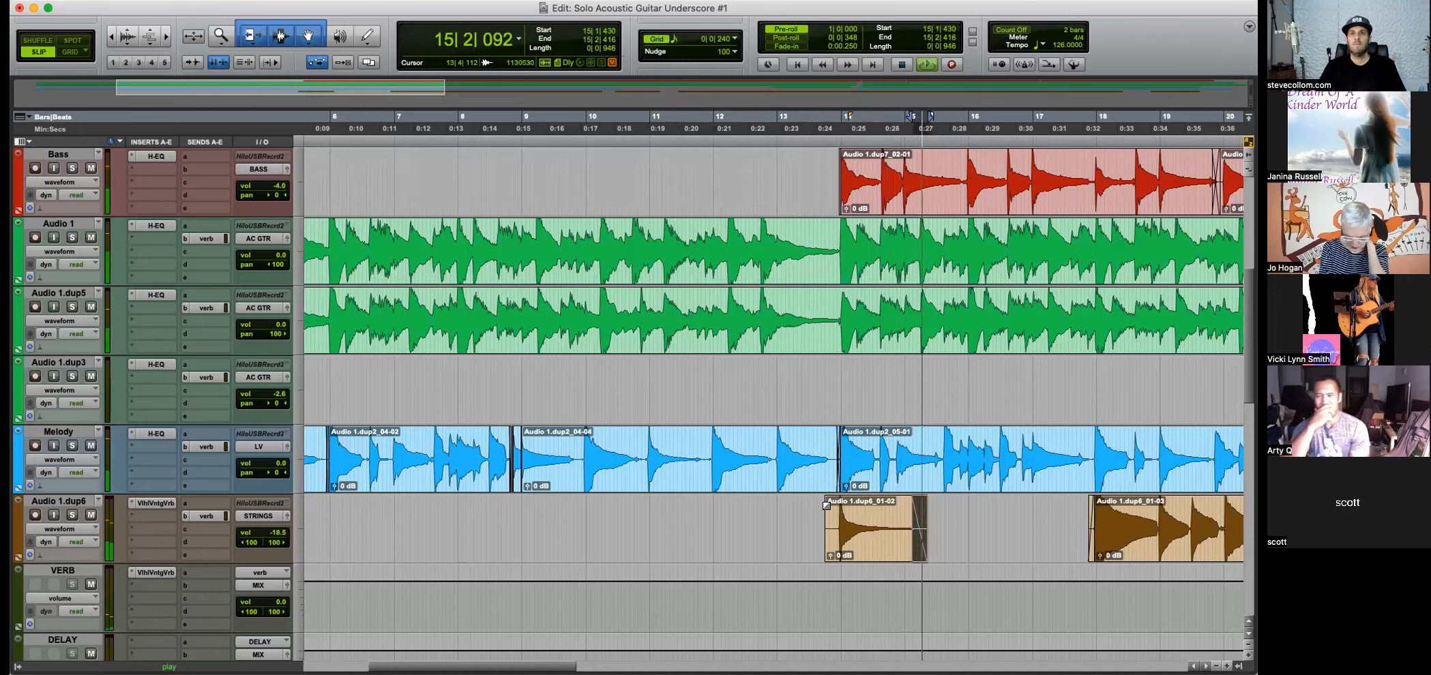
drag(826, 505, 837, 506)
key(t)
key(t)
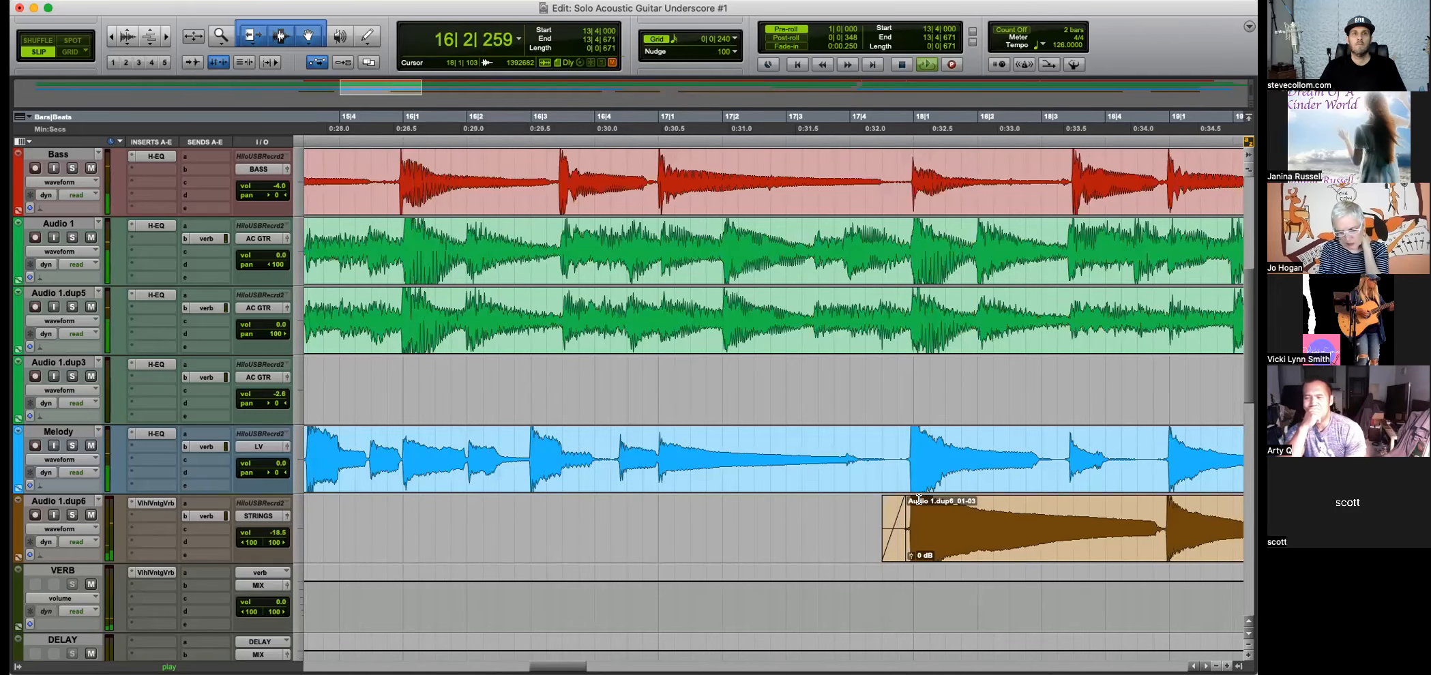
key(space)
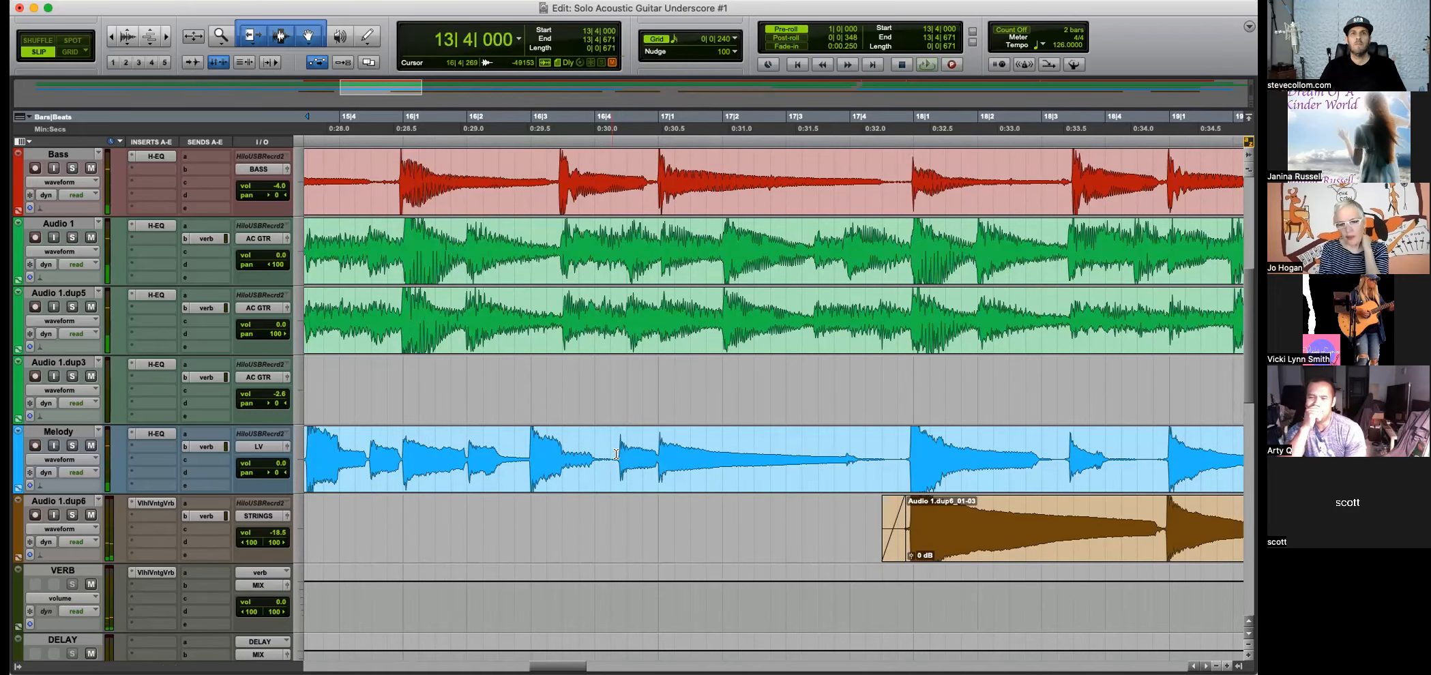
Separate the short Melody note at 16|4, shift it slightly later against the bass and guitars, and fade its edges.
click(619, 455)
key(t)
key(t)
click(900, 485)
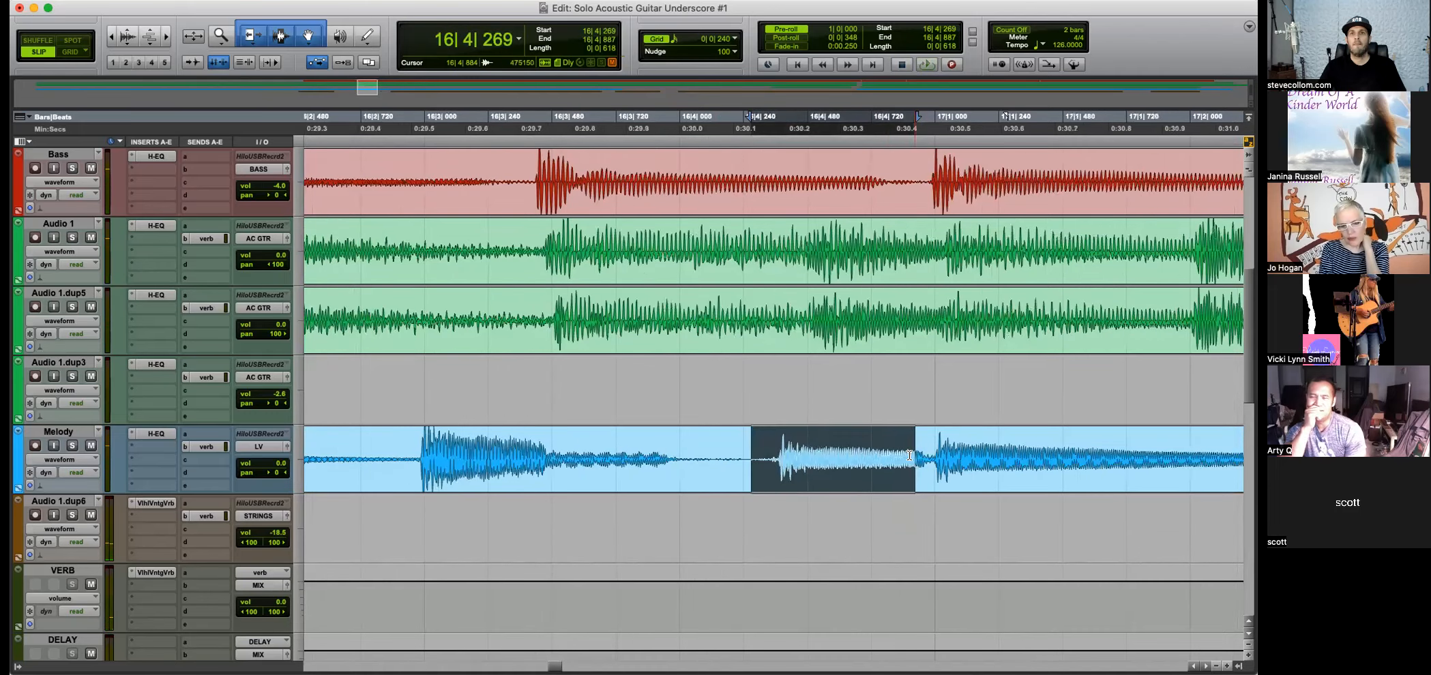
drag(900, 486, 918, 485)
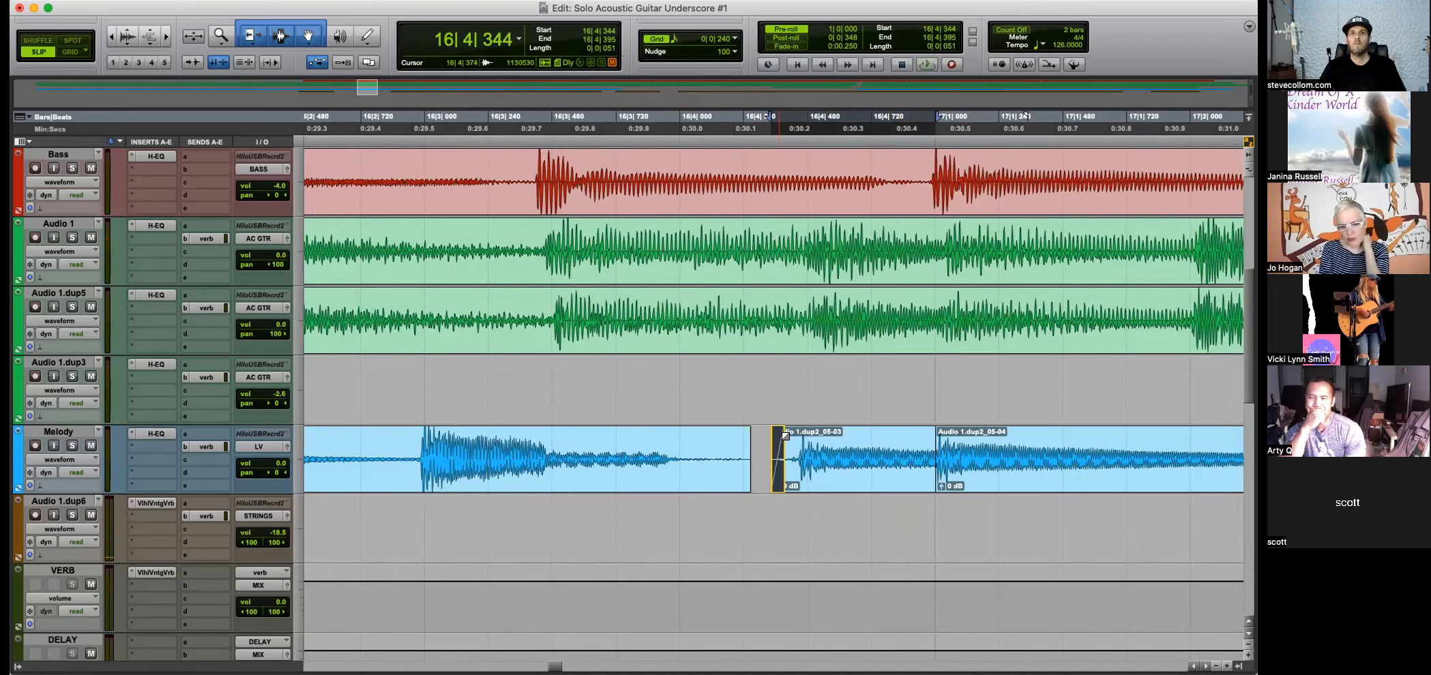
click(742, 443)
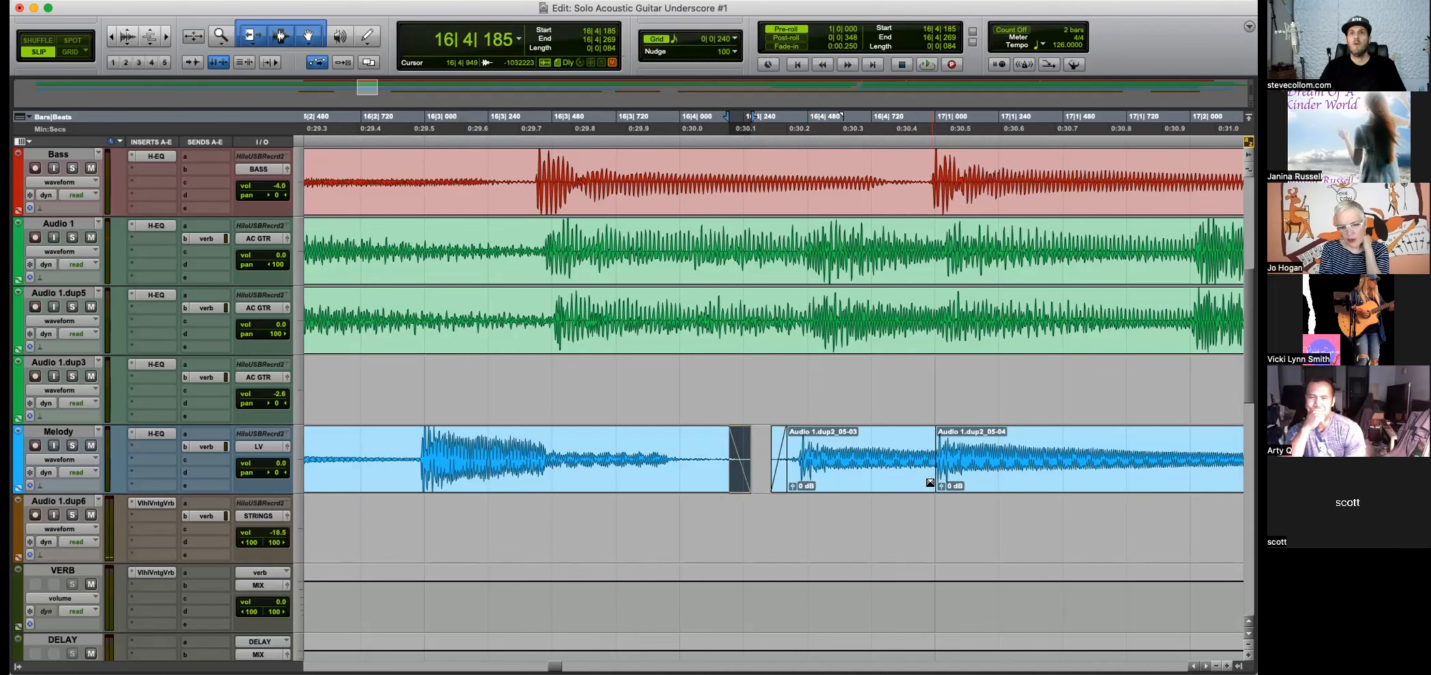
click(892, 471)
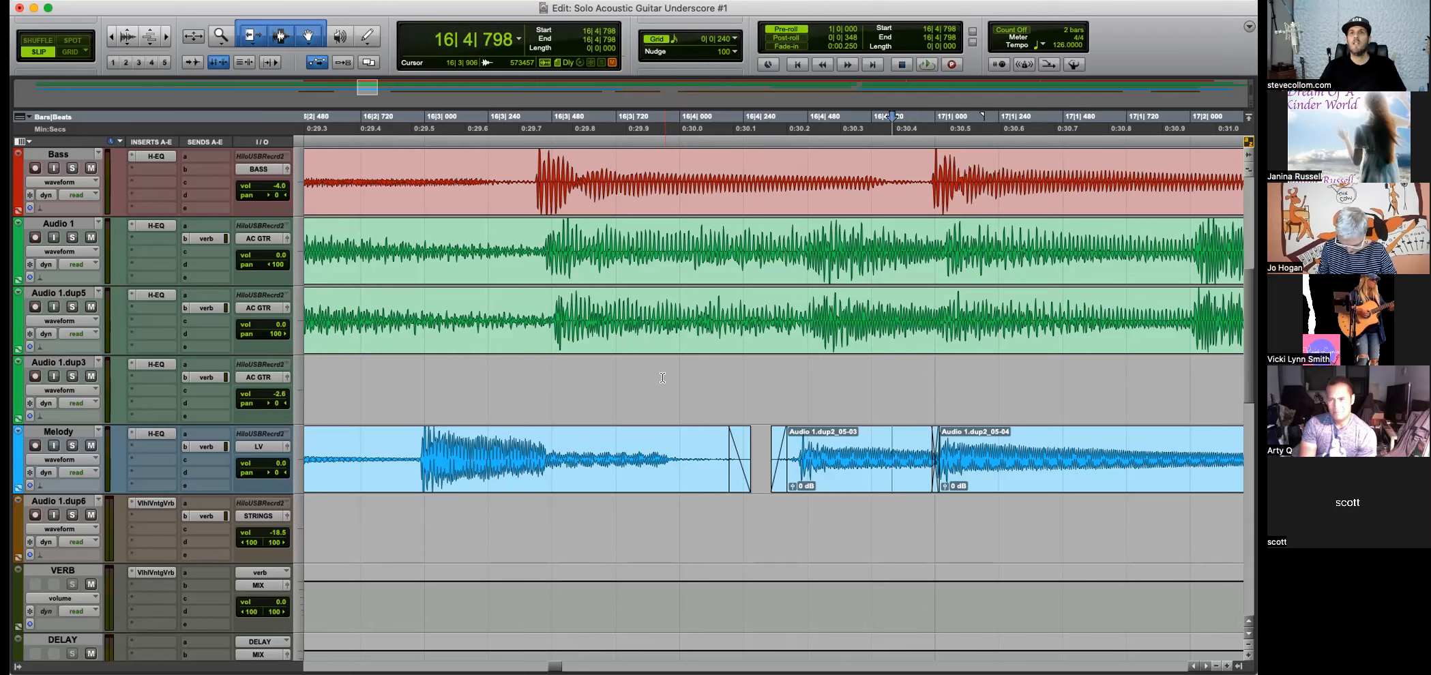
Move the fade-out of the Melody clip before the shifted 16|4 note slightly earlier, starting at 16|4|172.
click(738, 464)
mouse_move(738, 464)
mouse_down()
mouse_move(701, 465)
mouse_move(767, 463)
mouse_move(682, 464)
mouse_move(734, 463)
mouse_up()
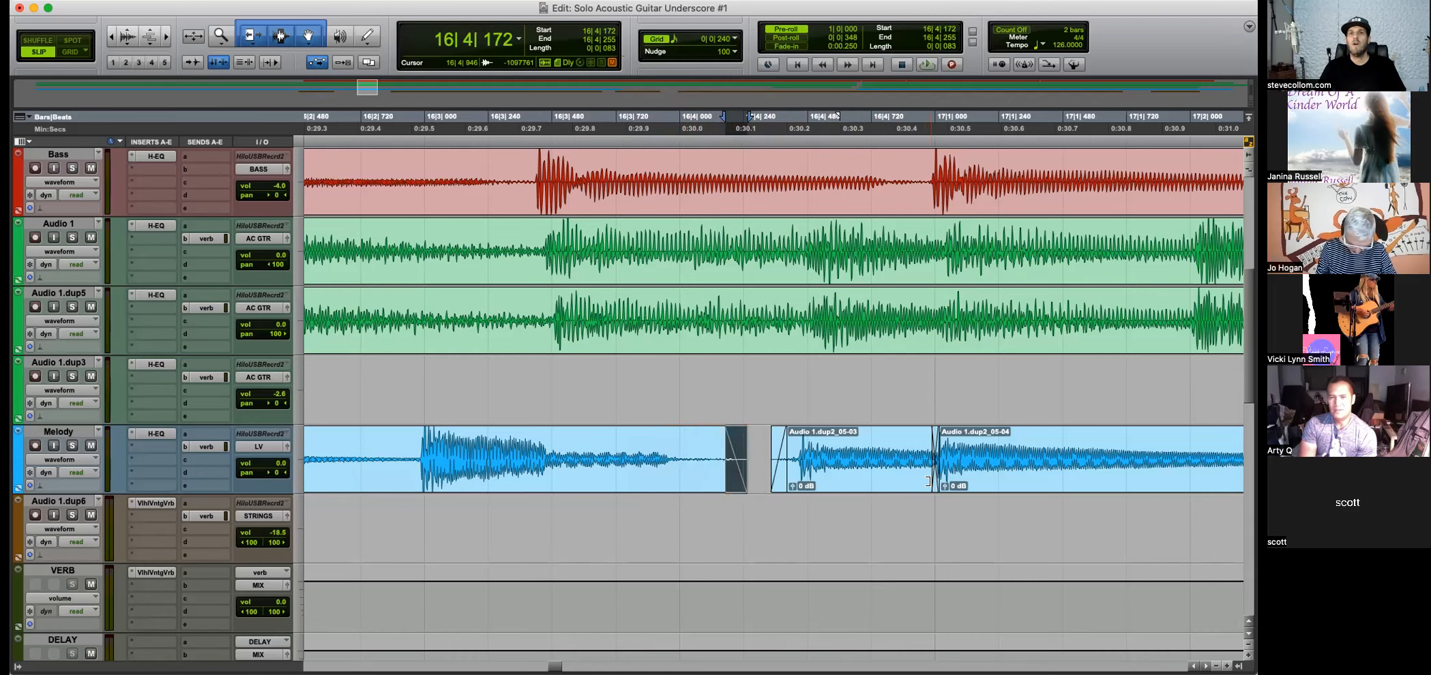
click(779, 387)
Examine how the drum, bass, guitar and Melody clips line up around the bar 14 entrance.
key(super+bracketleft)
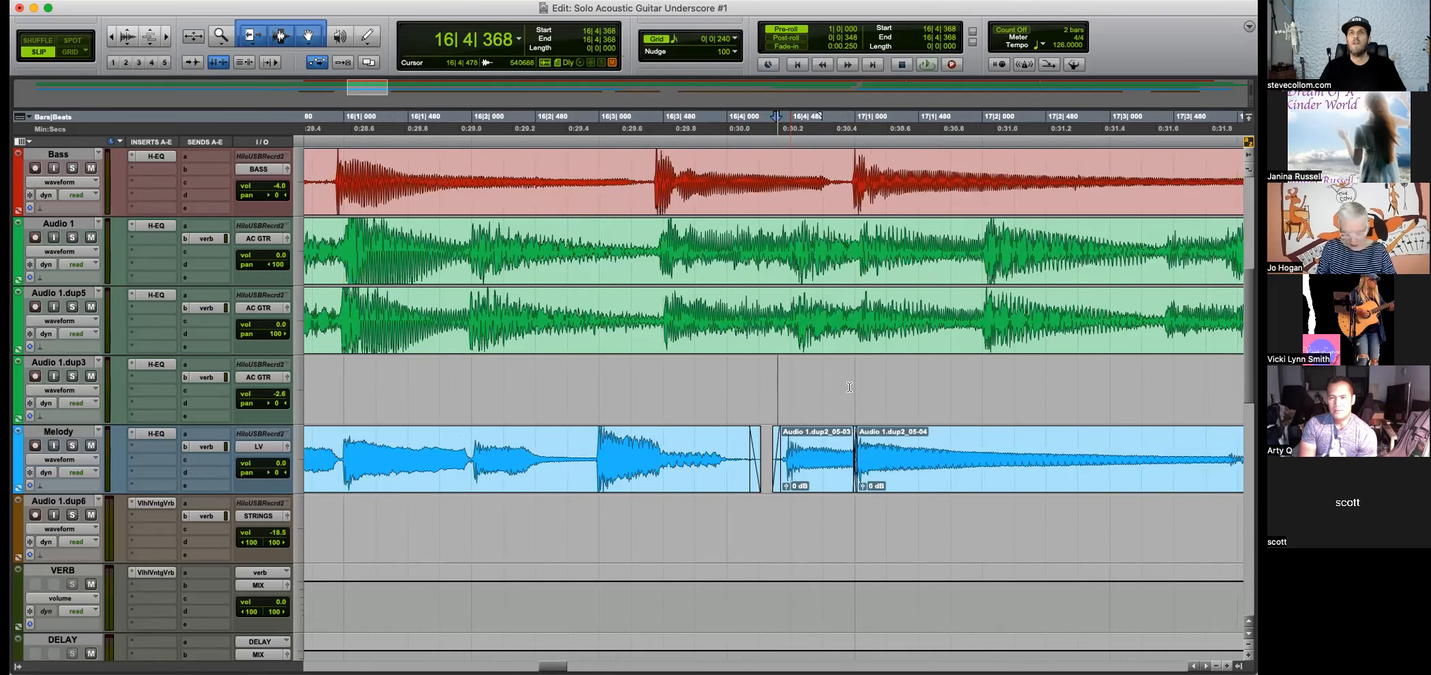
scroll(849, 387, up, 3)
key(super+bracketleft)
key(super+bracketleft)
key(super+bracketleft)
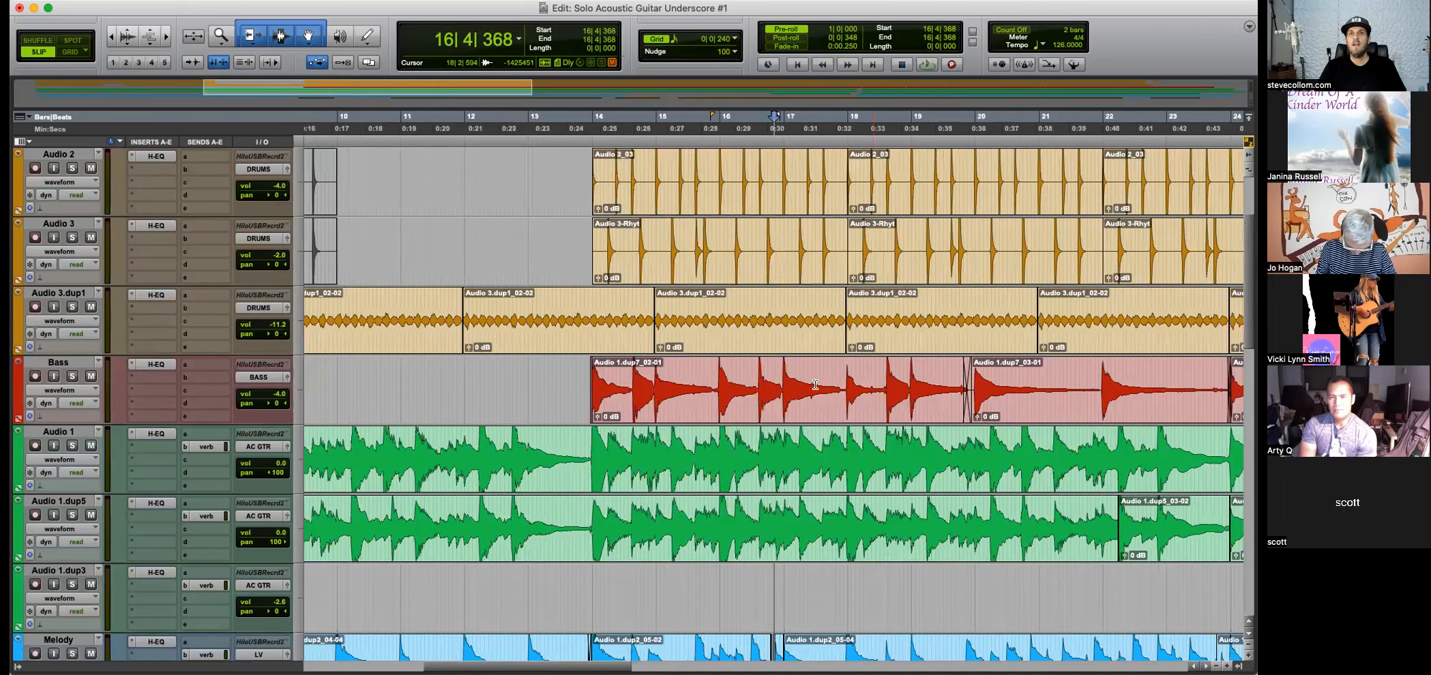
scroll(858, 438, down, 1)
key(super+bracketright)
click(408, 319)
scroll(776, 319, left, 5)
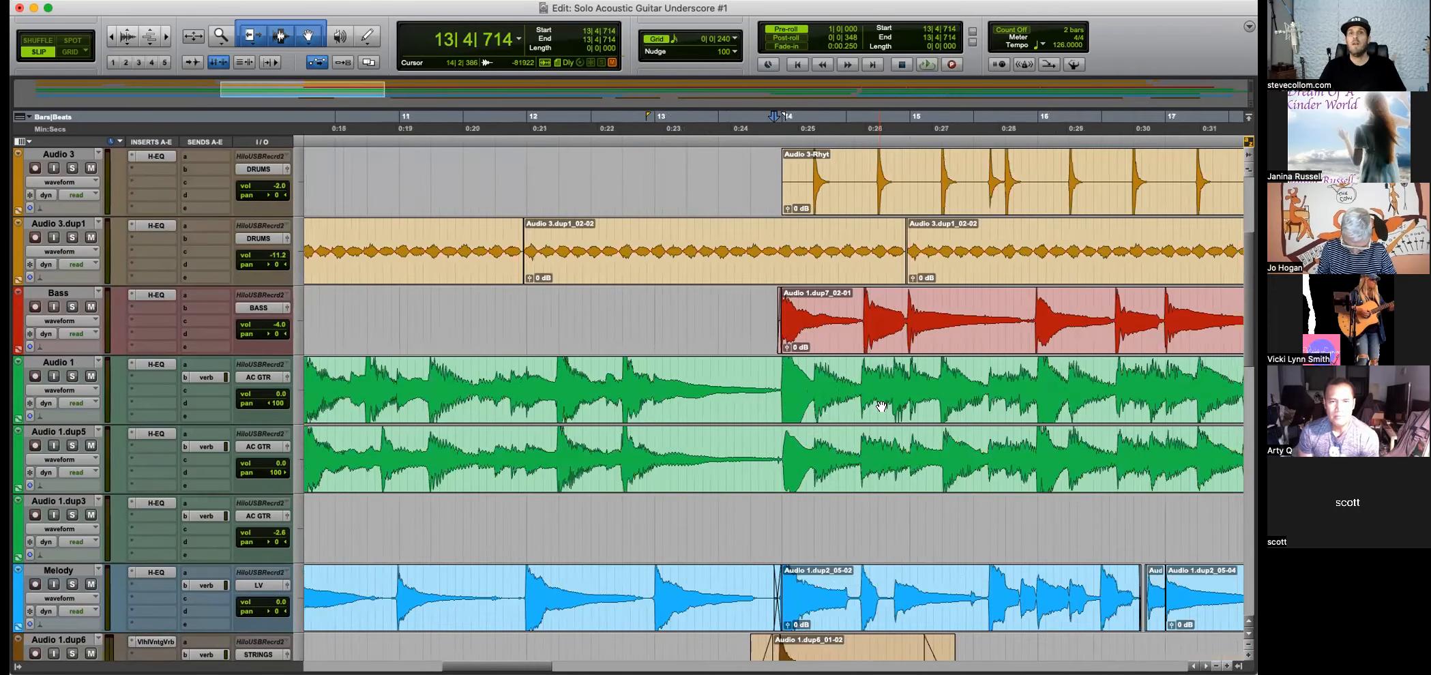
key(super+bracketleft)
scroll(881, 406, down, 2)
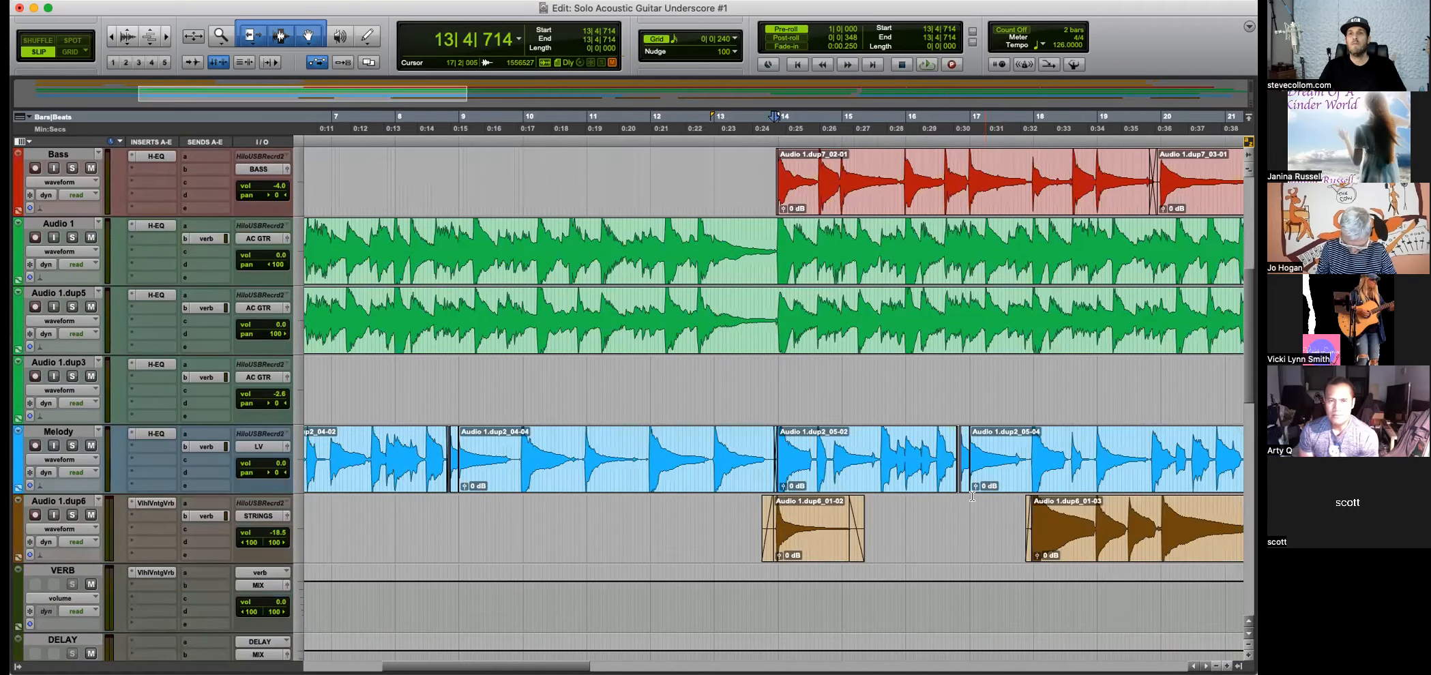
Examine the Audio 1.dup6 clips across the arrangement up close, including the ones starting near bars 18 and 28.
key(super+bracketleft)
click(1188, 535)
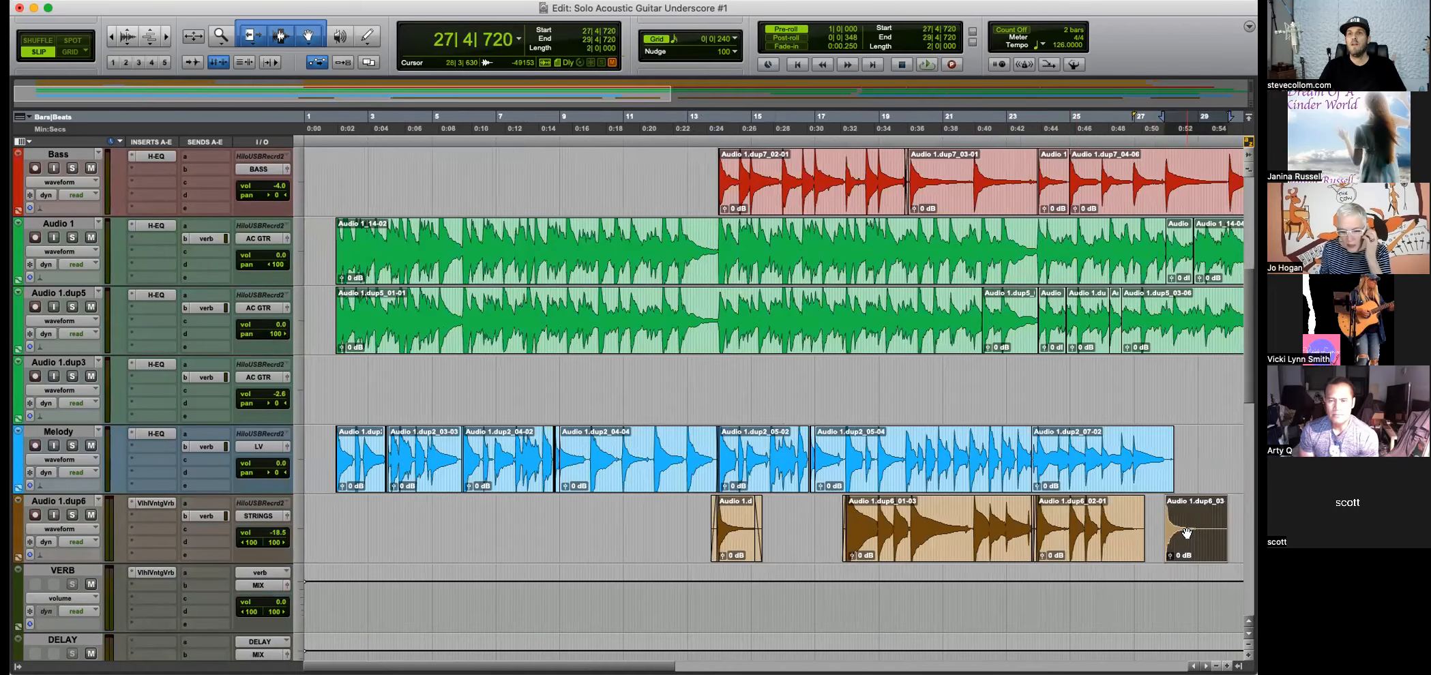
key(super+bracketright)
key(super+bracketright)
key(super+bracketright)
key(super+bracketleft)
key(super+bracketleft)
key(super+bracketleft)
key(super+bracketleft)
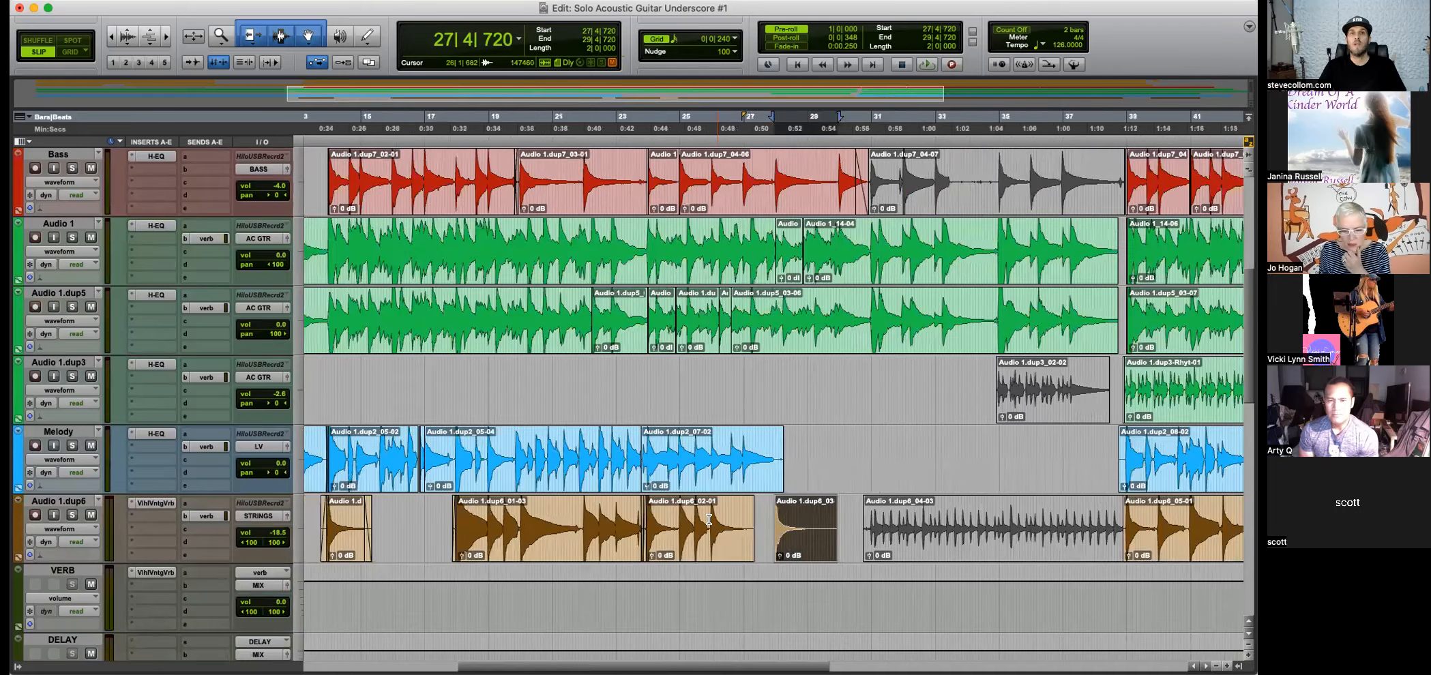
click(569, 382)
click(575, 385)
key(super+bracketright)
key(super+bracketright)
key(super+bracketright)
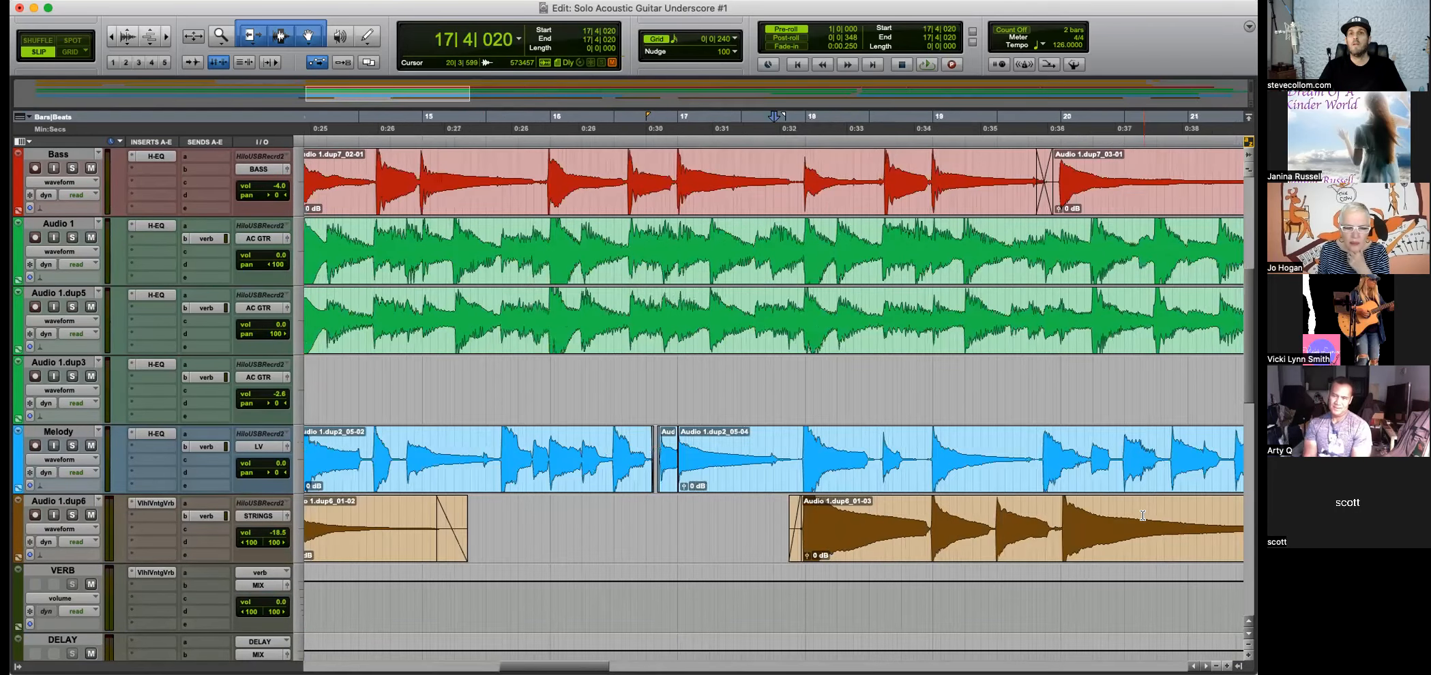
Lengthen the fade-out of the Audio 1.dup6 clip starting near bar 28 so it begins at 29|2|545.
scroll(1085, 496, right, 5)
key(super+bracketleft)
click(958, 529)
click(958, 528)
drag(1033, 503, 1008, 505)
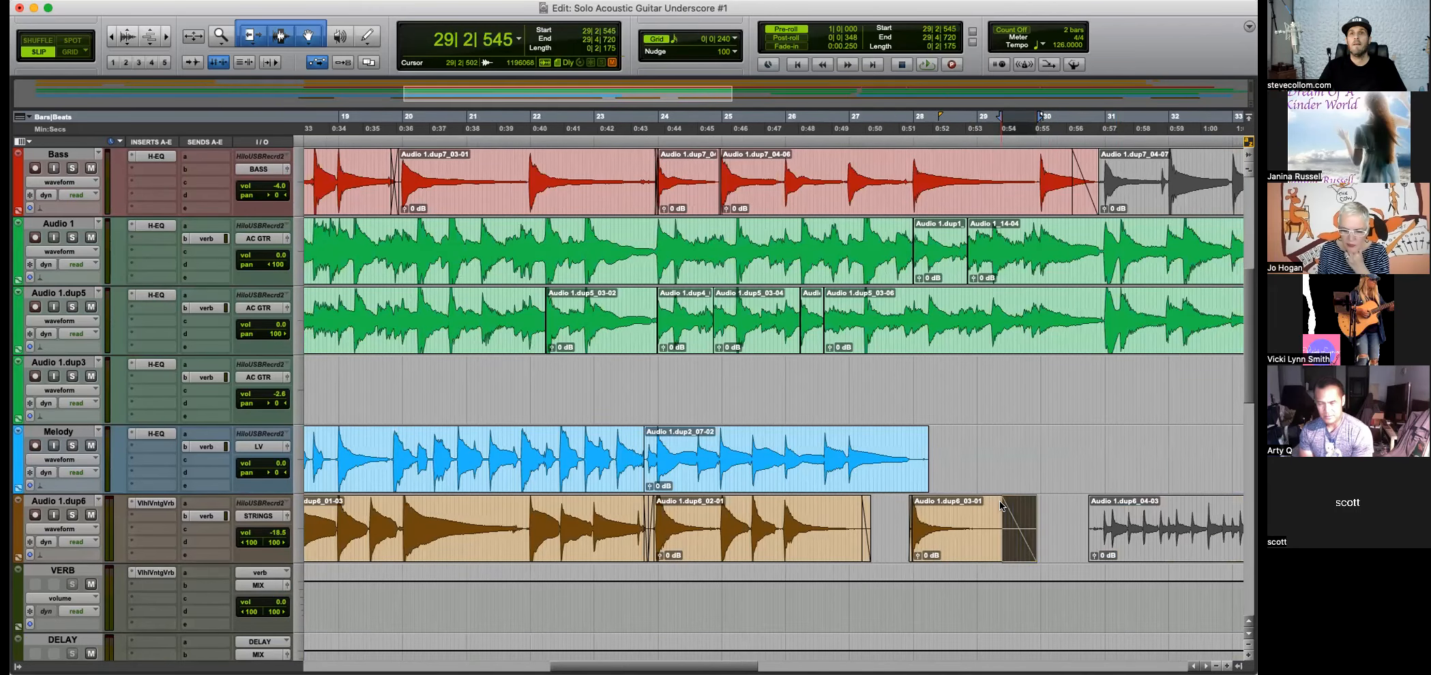
Separate the Melody note from 22|2|803 to 22|4|319 and shift it slightly later against the strings.
key(super+bracketleft)
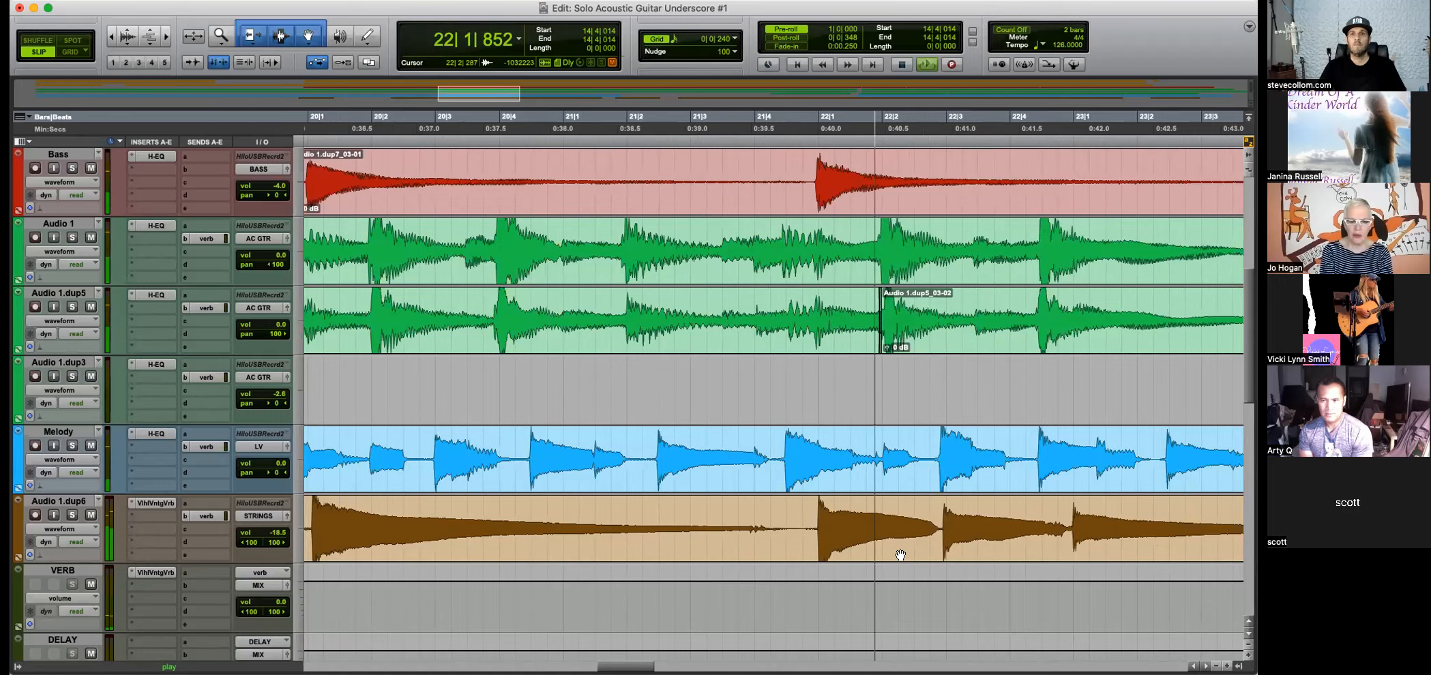
key(space)
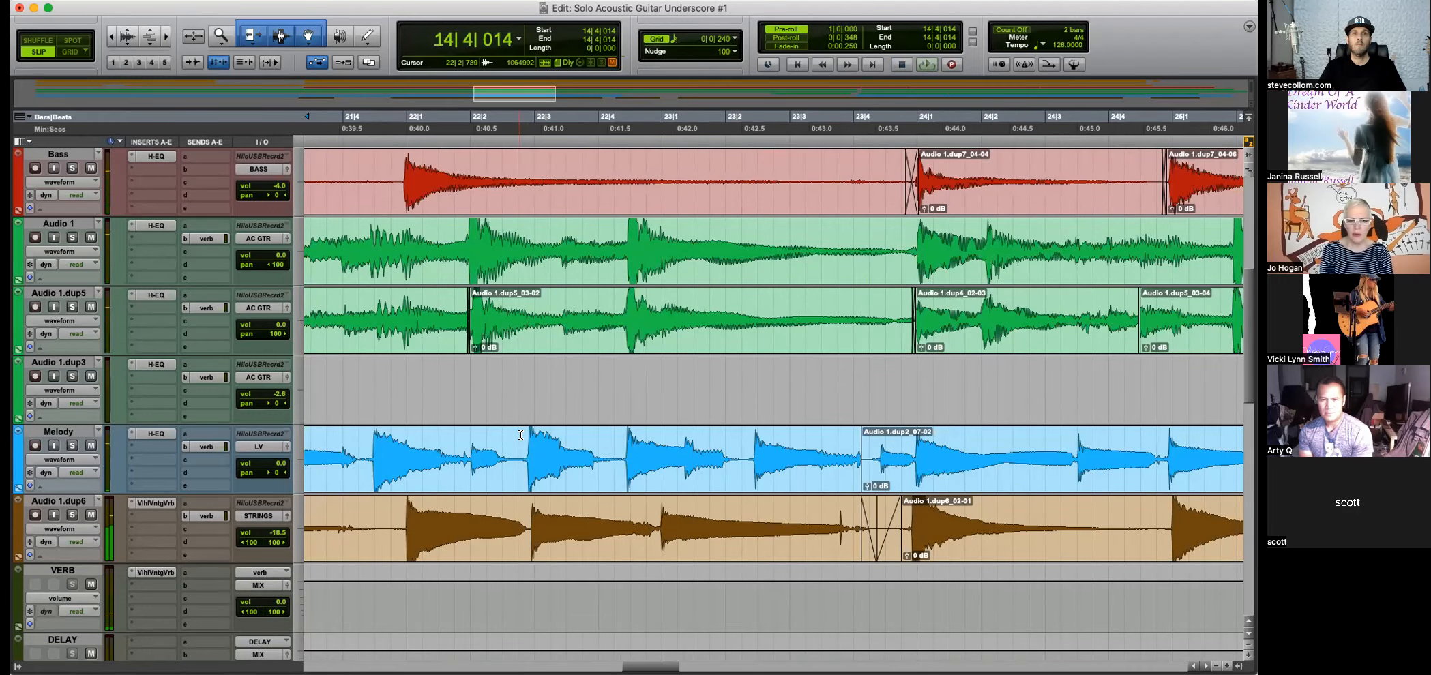
click(525, 435)
key(space)
key(super+bracketright)
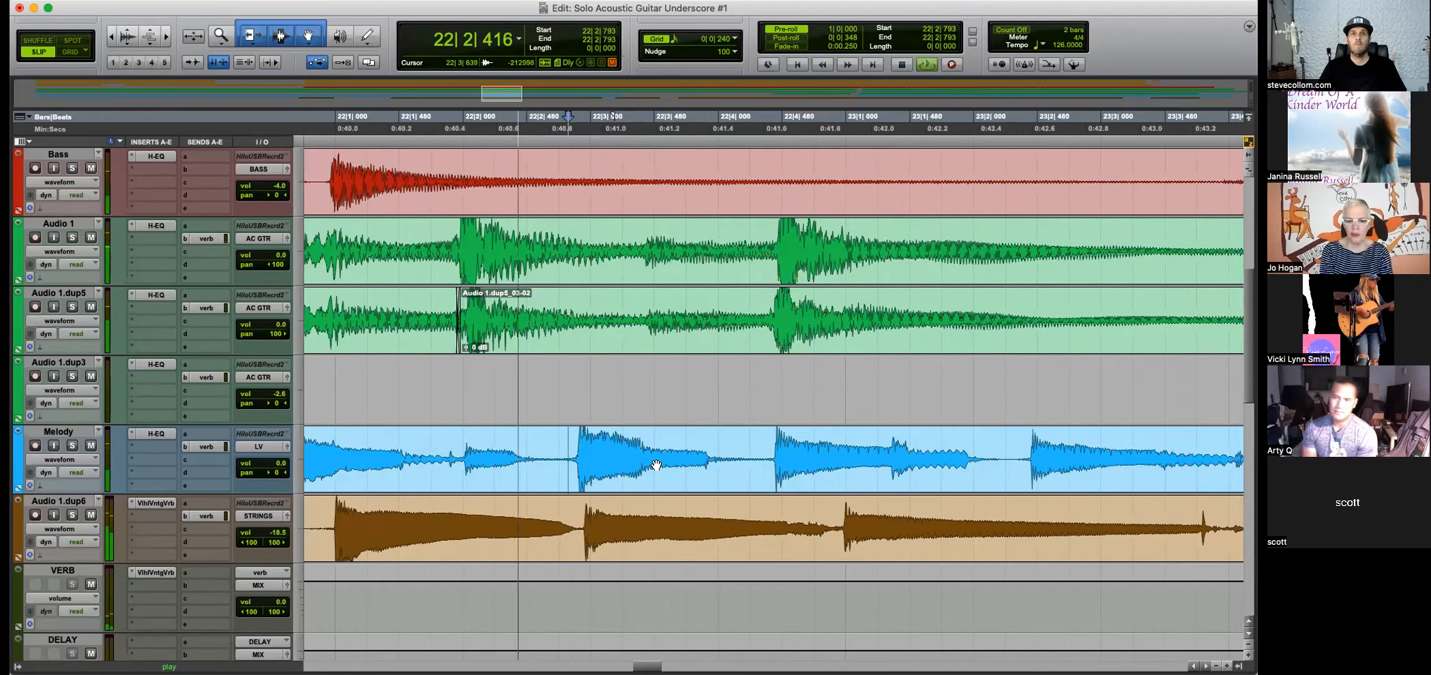
drag(570, 455, 762, 454)
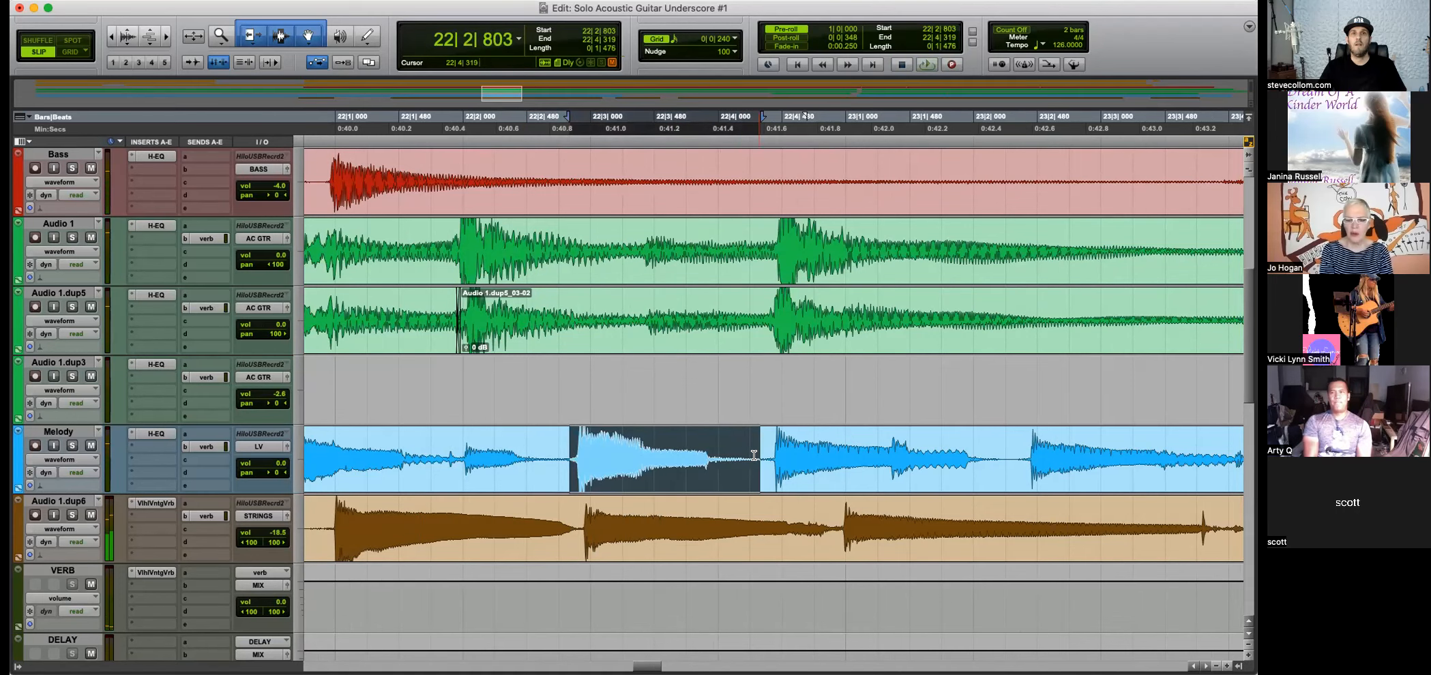
key(super+e)
drag(684, 473, 693, 474)
click(678, 430)
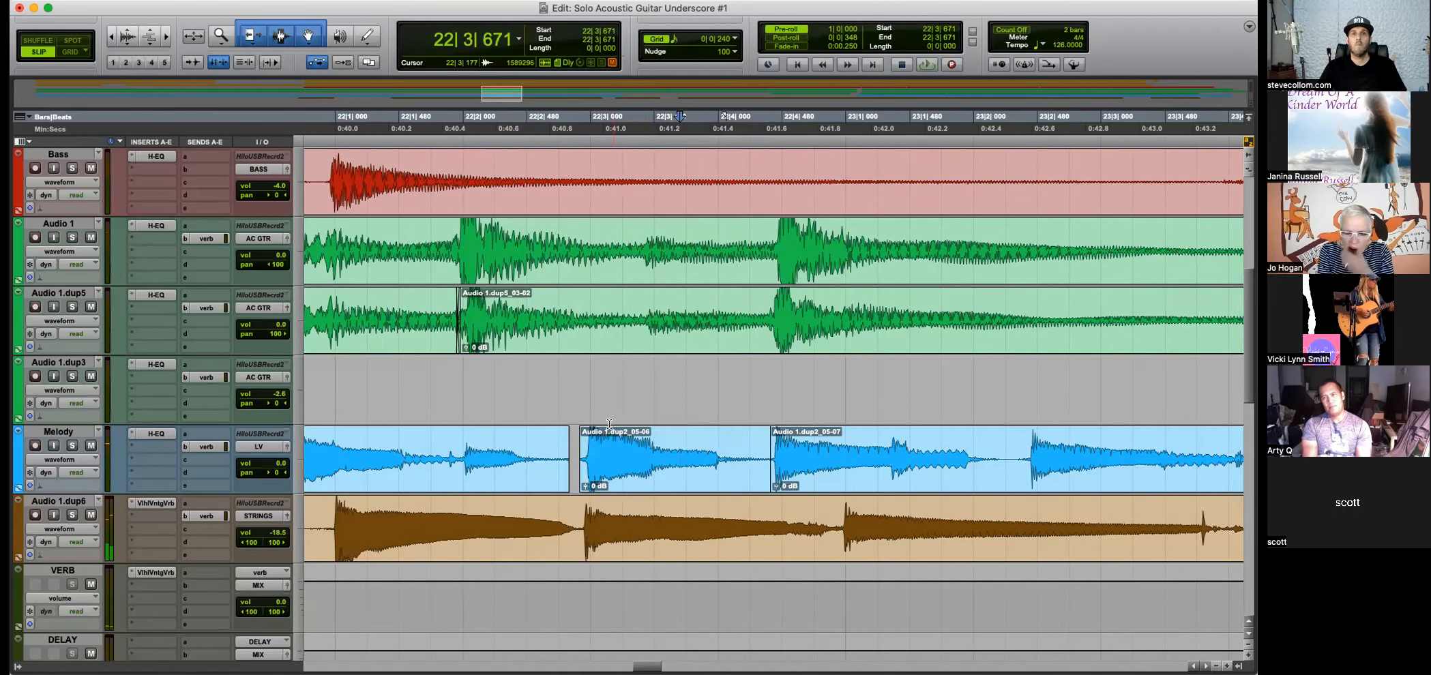
Fade the edges of the shifted Melody note at 22|3, crossfading its end from 22|4|372 to 22|4|415.
key(space)
drag(705, 431, 695, 431)
key(space)
key(space)
drag(921, 483, 917, 482)
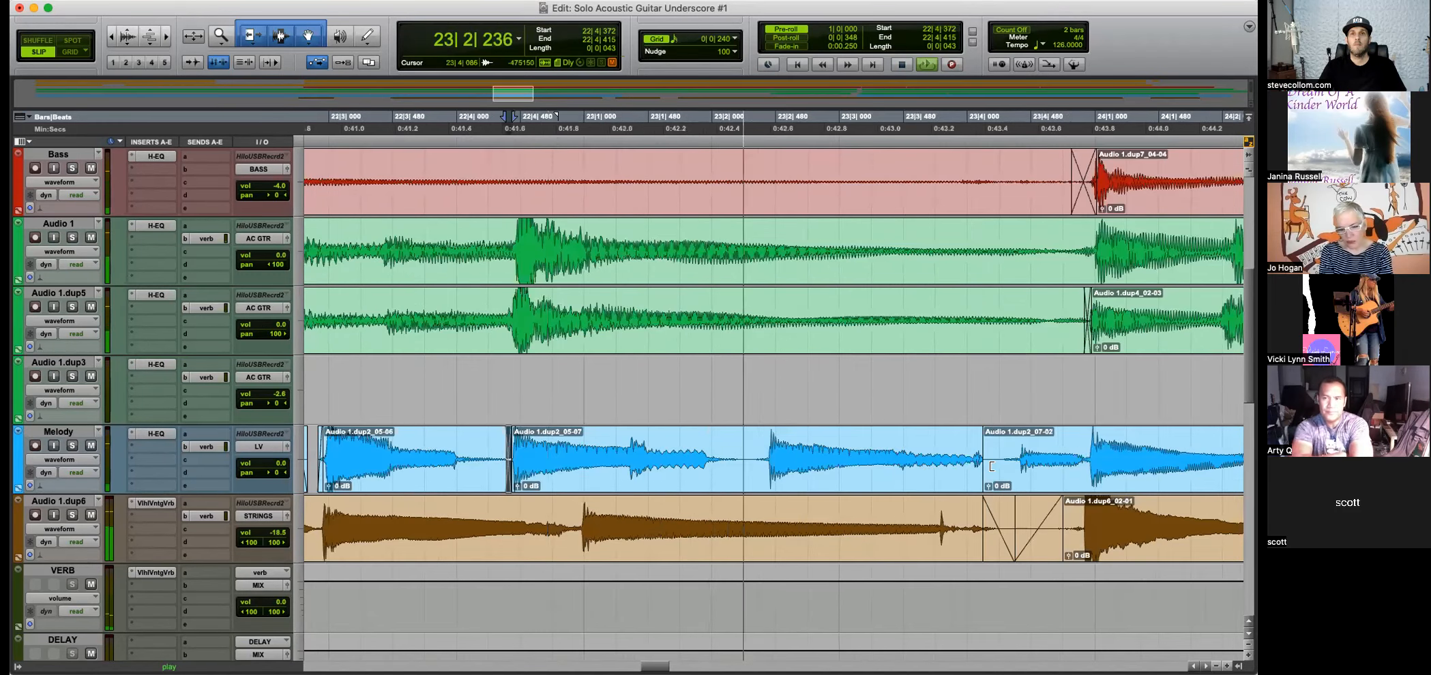
Separate the short Melody note from 23|4|382 to 23|4|817, shift it slightly later, and fade in its start from 23|4|468.
drag(513, 466, 1016, 470)
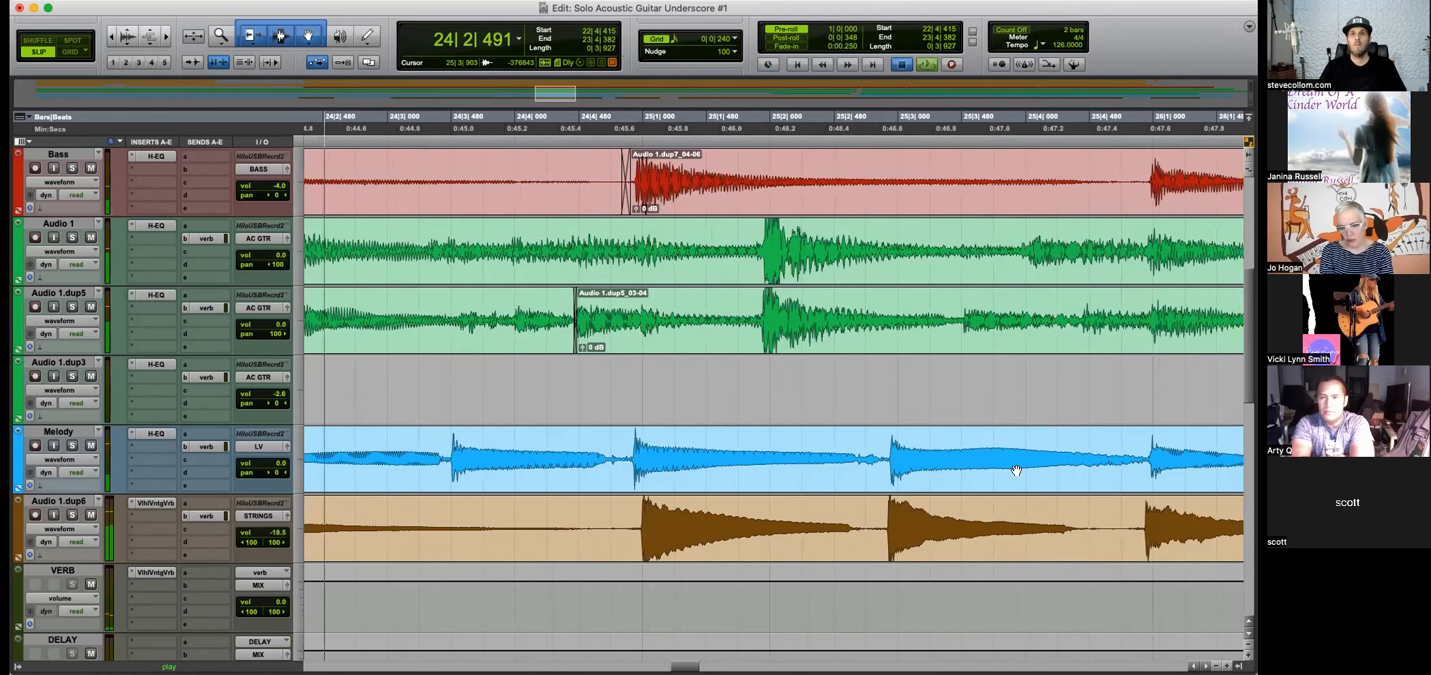
key(space)
key(t)
click(831, 448)
key(space)
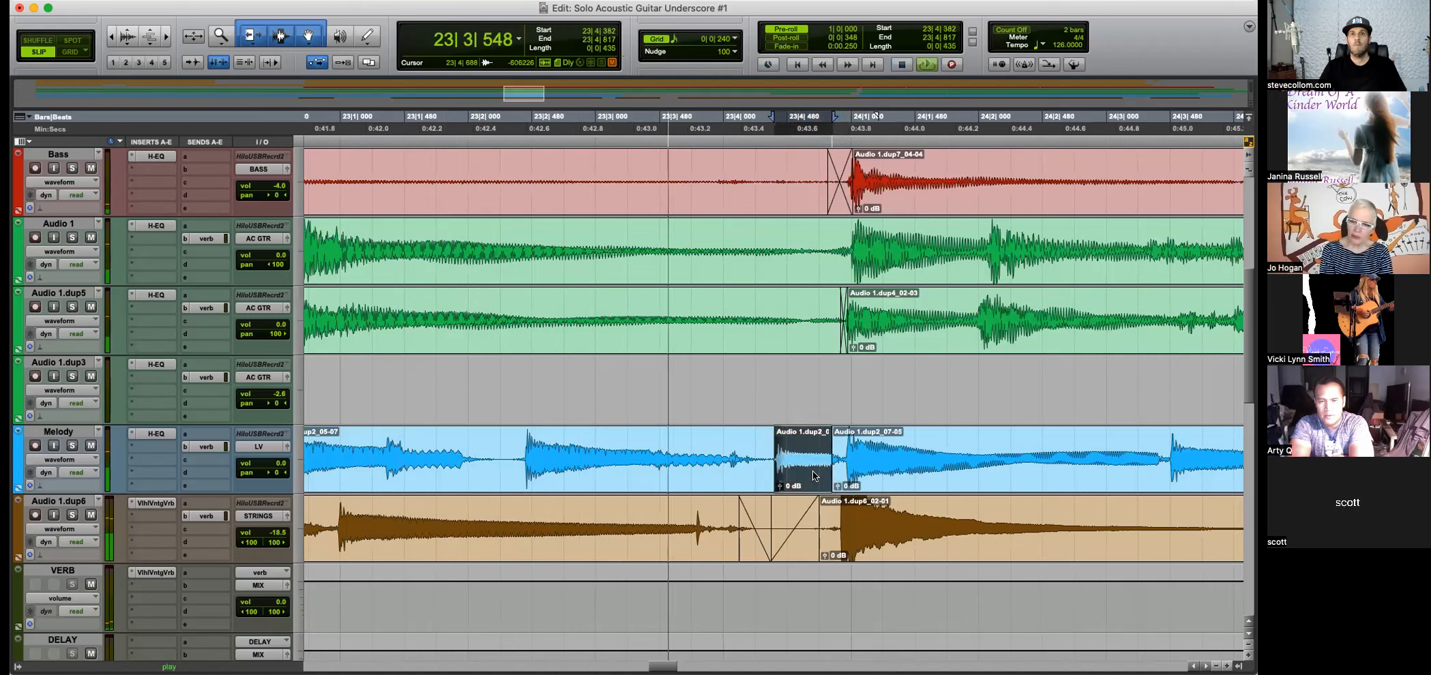
drag(778, 437, 797, 436)
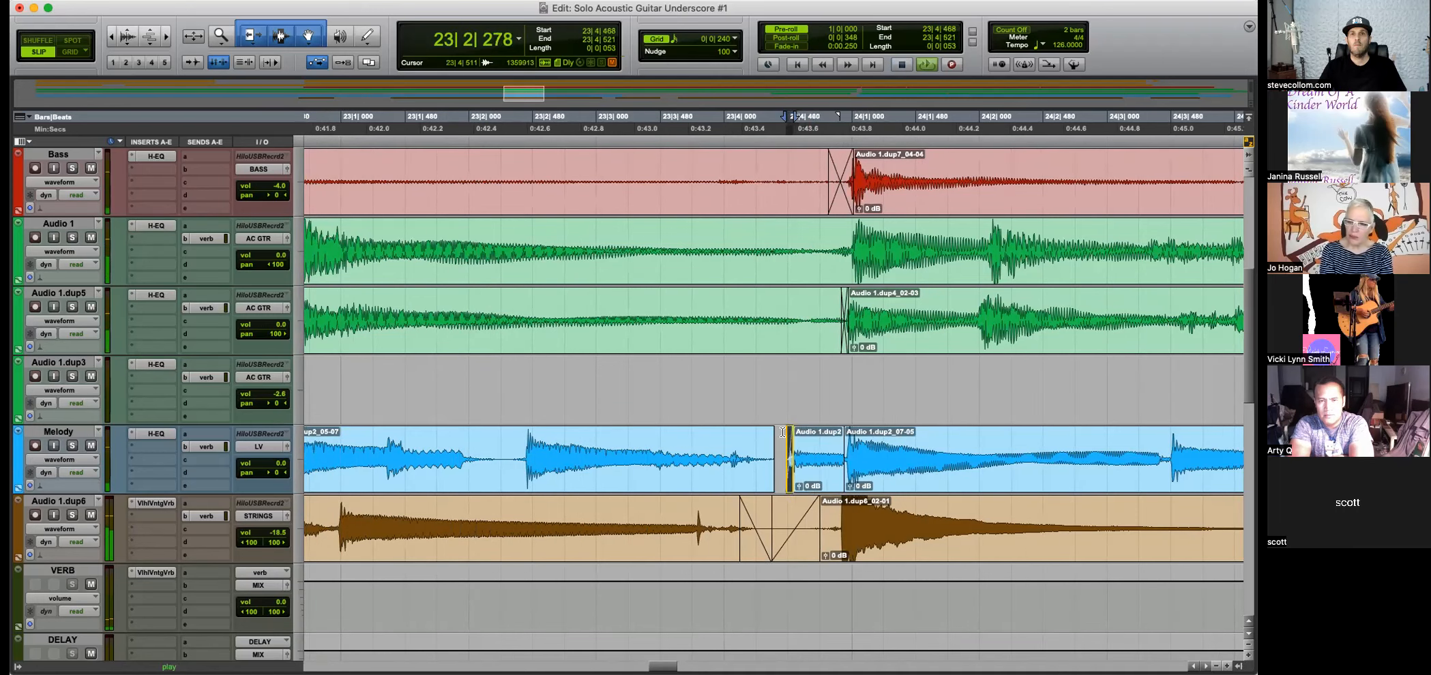
shift+click(948, 454)
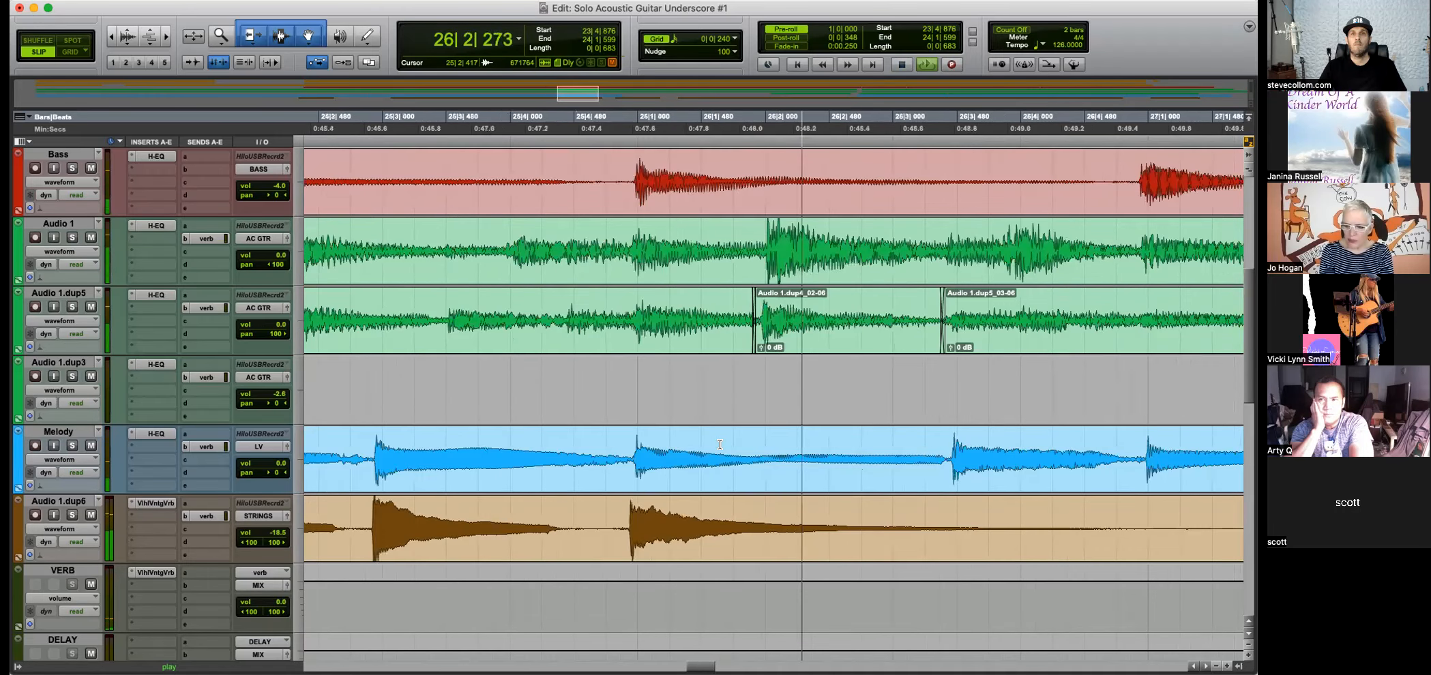
Trim the silent tail off the Melody clip that ends near bar 28.
key(r)
key(r)
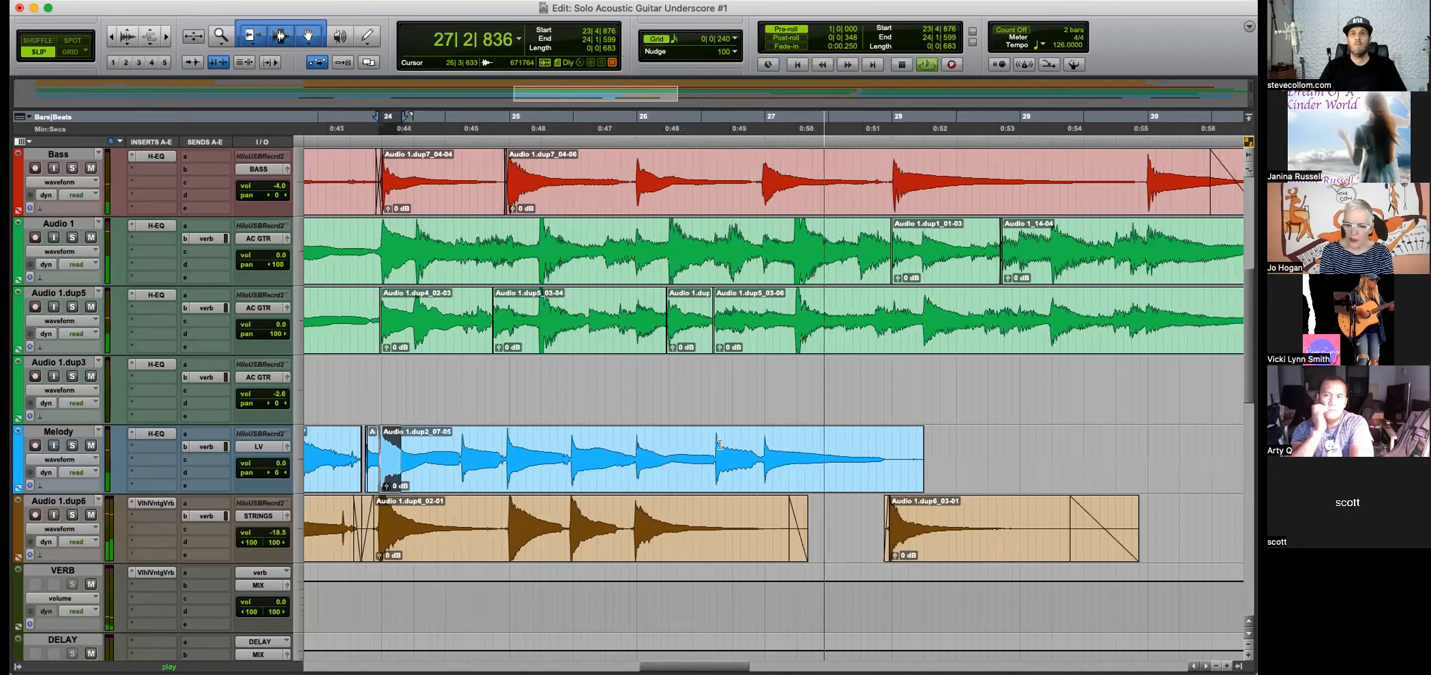
key(t)
key(r)
key(space)
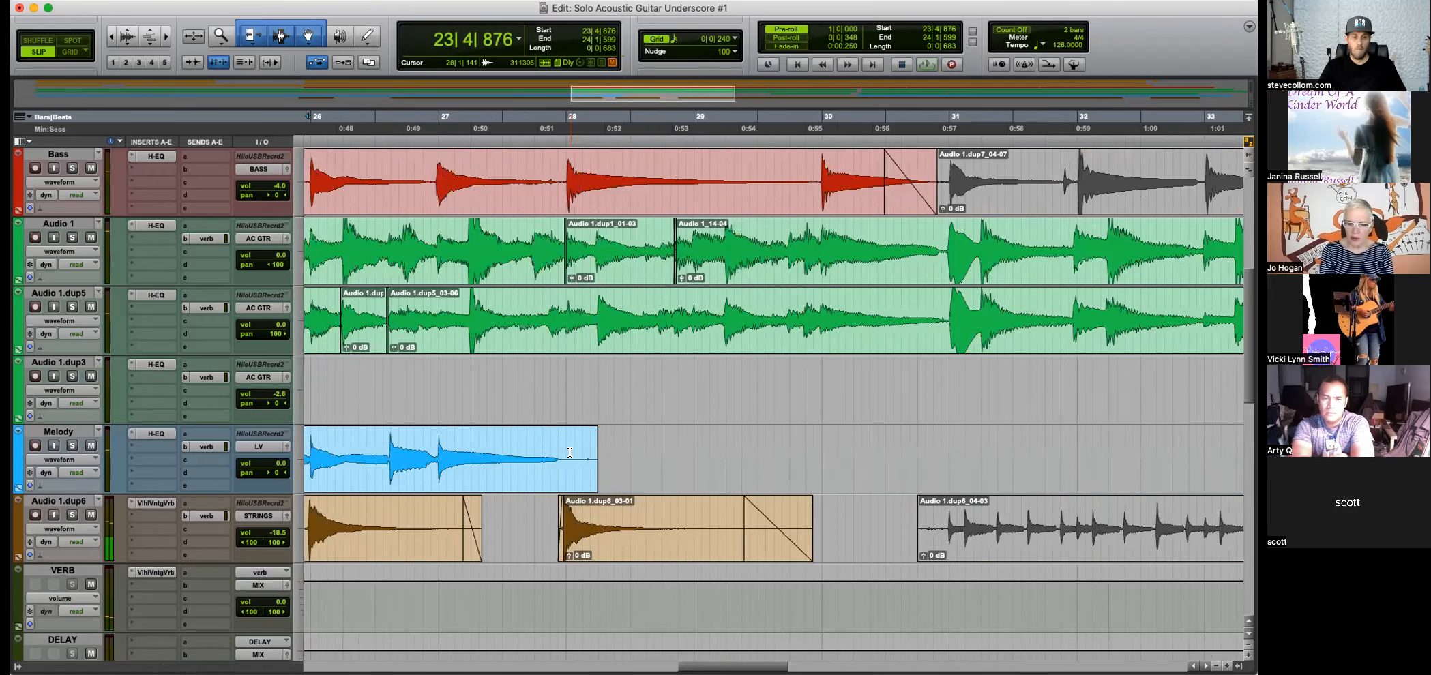
drag(573, 448, 534, 435)
key(Delete)
click(616, 447)
Remove the empty lead-in of the Melody clip ahead of its bar 39 entrance.
key(space)
key(r)
key(r)
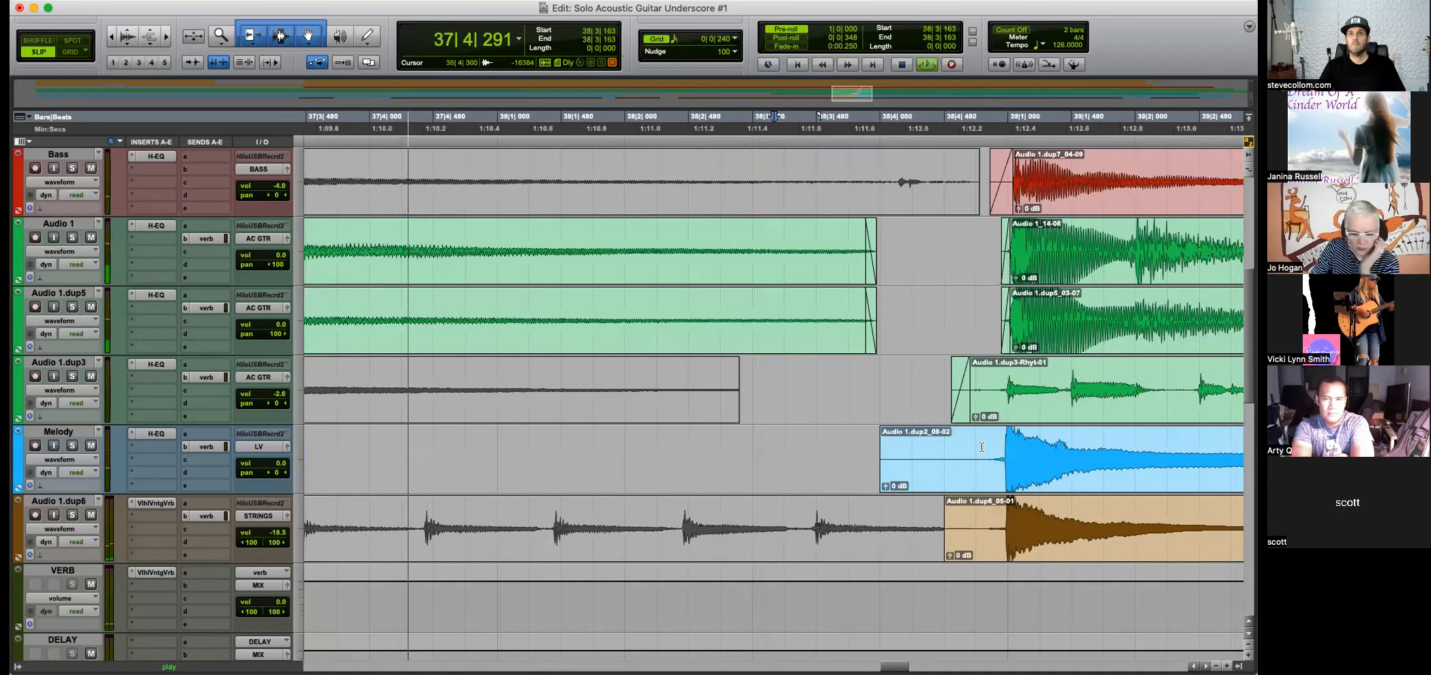
drag(845, 447, 1003, 440)
key(Delete)
Enlarge the waveform display and cut the noisy lead-in of the Audio 1.dup3 clip before bar 39, keeping a short fade-in.
mouse_move(918, 403)
mouse_down()
mouse_move(958, 401)
mouse_move(935, 400)
mouse_up()
click(987, 375)
click(980, 379)
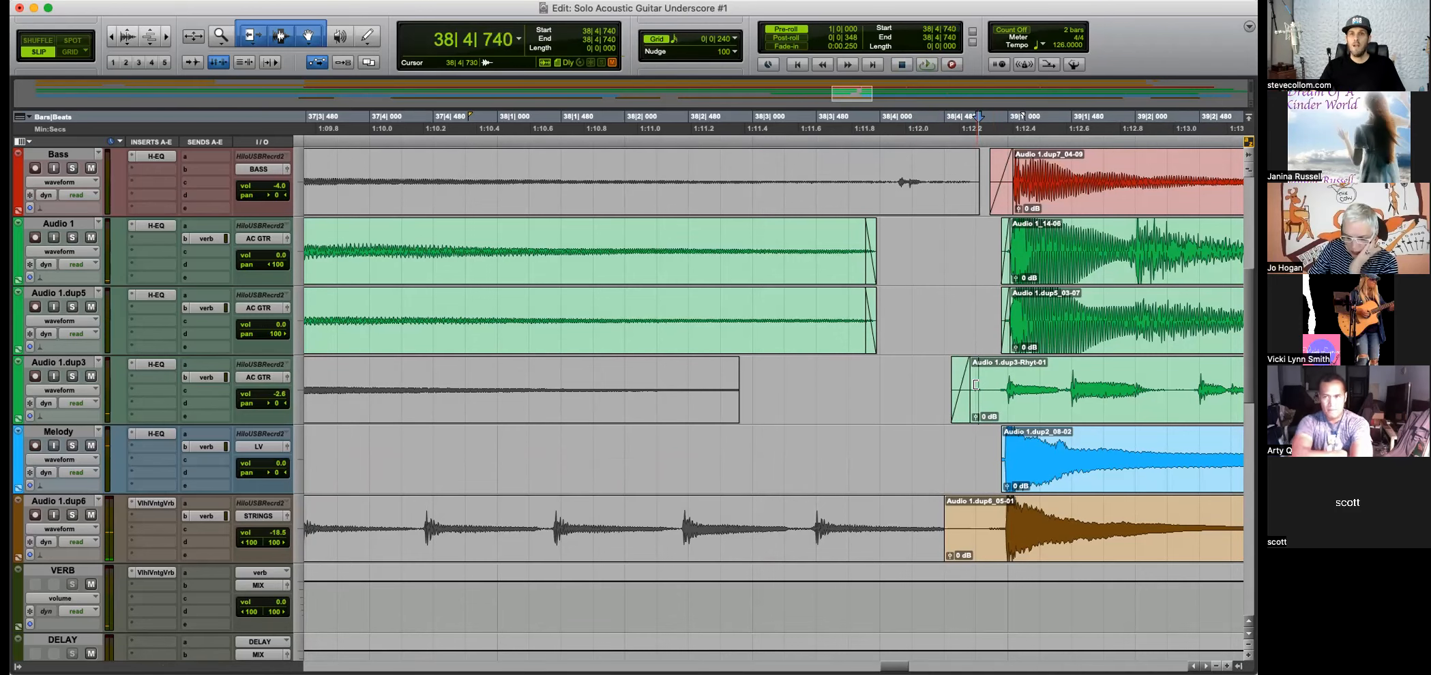
drag(1008, 393, 1148, 394)
click(971, 442)
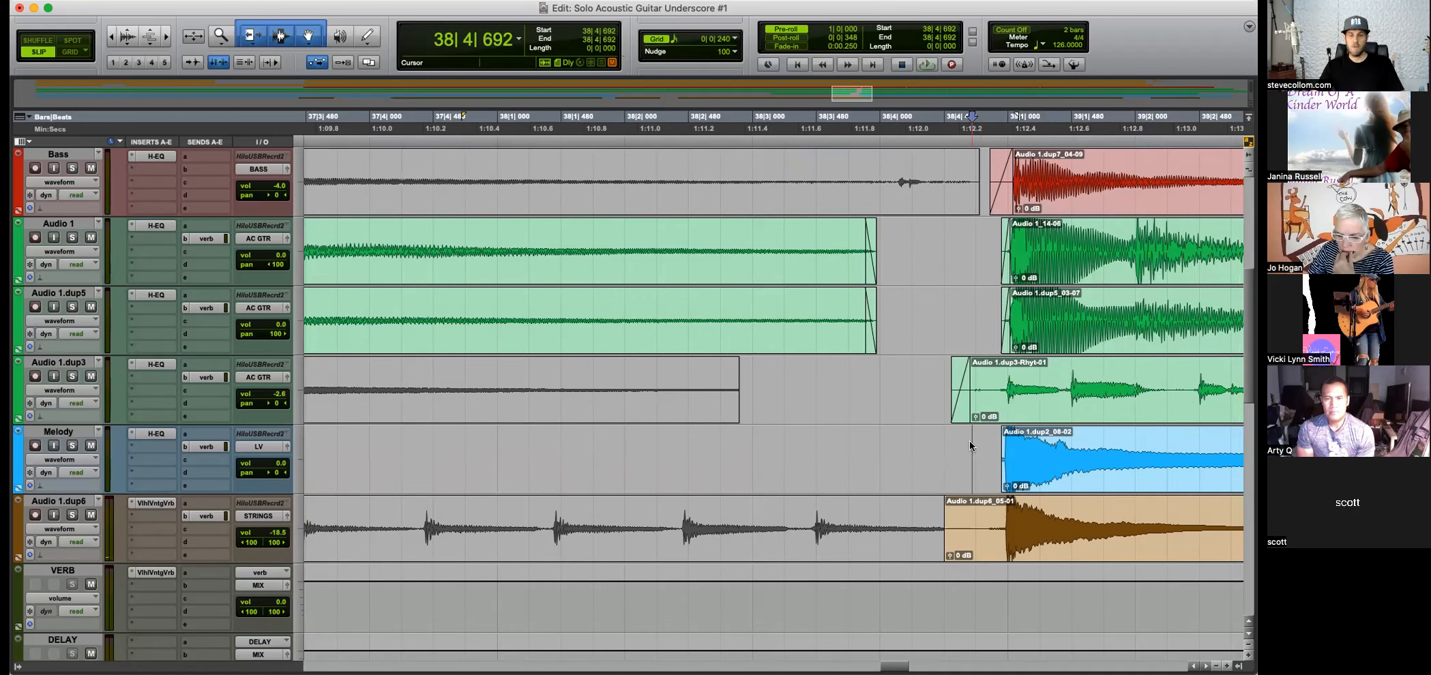
key(super+alt+bracketright)
key(super+alt+bracketright)
key(super+alt+bracketright)
key(super+alt+bracketright)
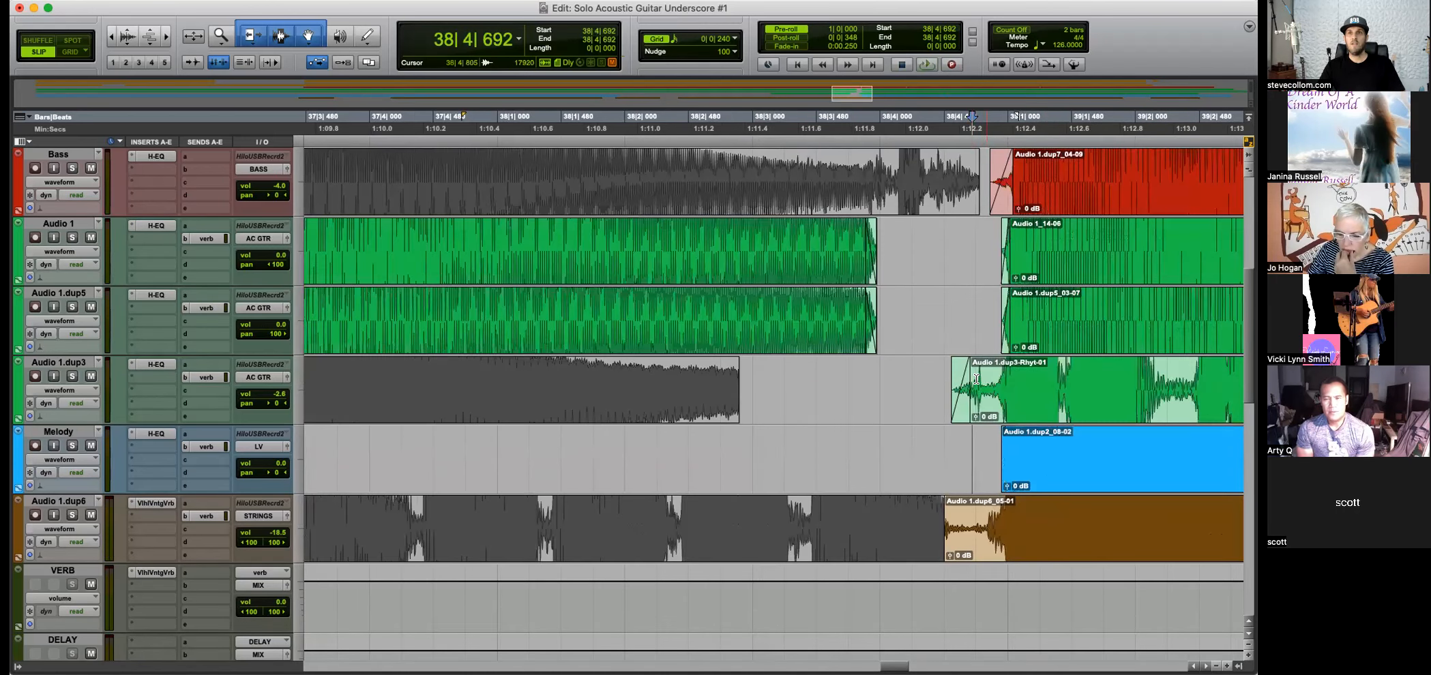
mouse_move(940, 385)
mouse_down()
mouse_move(995, 383)
mouse_move(1005, 362)
mouse_up()
key(Delete)
click(973, 384)
Trim and fade in the start of the Audio 1.dup6 clip just before bar 39, restoring the smaller waveform display.
drag(950, 517, 992, 503)
click(946, 448)
key(super+alt+bracketleft)
key(super+alt+bracketleft)
key(super+alt+bracketleft)
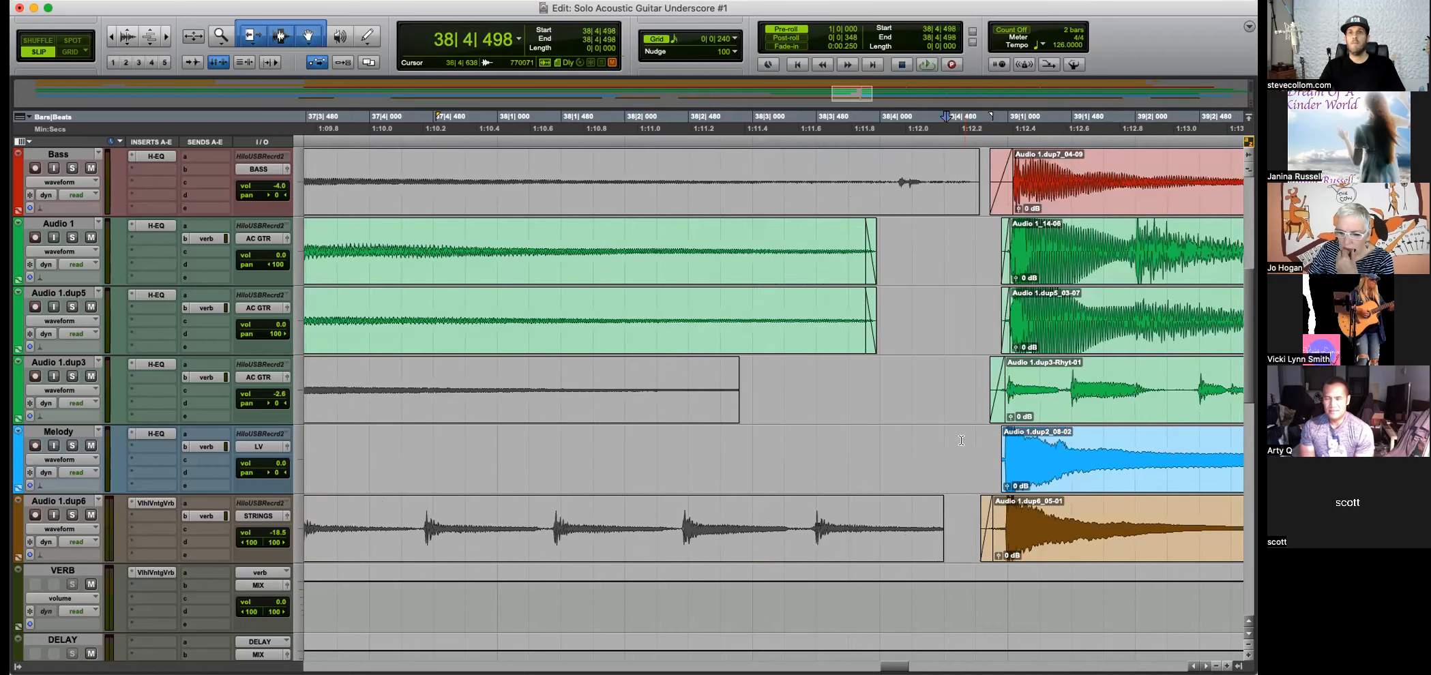
Play the bar 39 entrance and fade in the Melody clip from 38|4|912 to 38|4|958.
click(961, 440)
key(space)
key(r)
key(t)
key(t)
drag(986, 437, 996, 438)
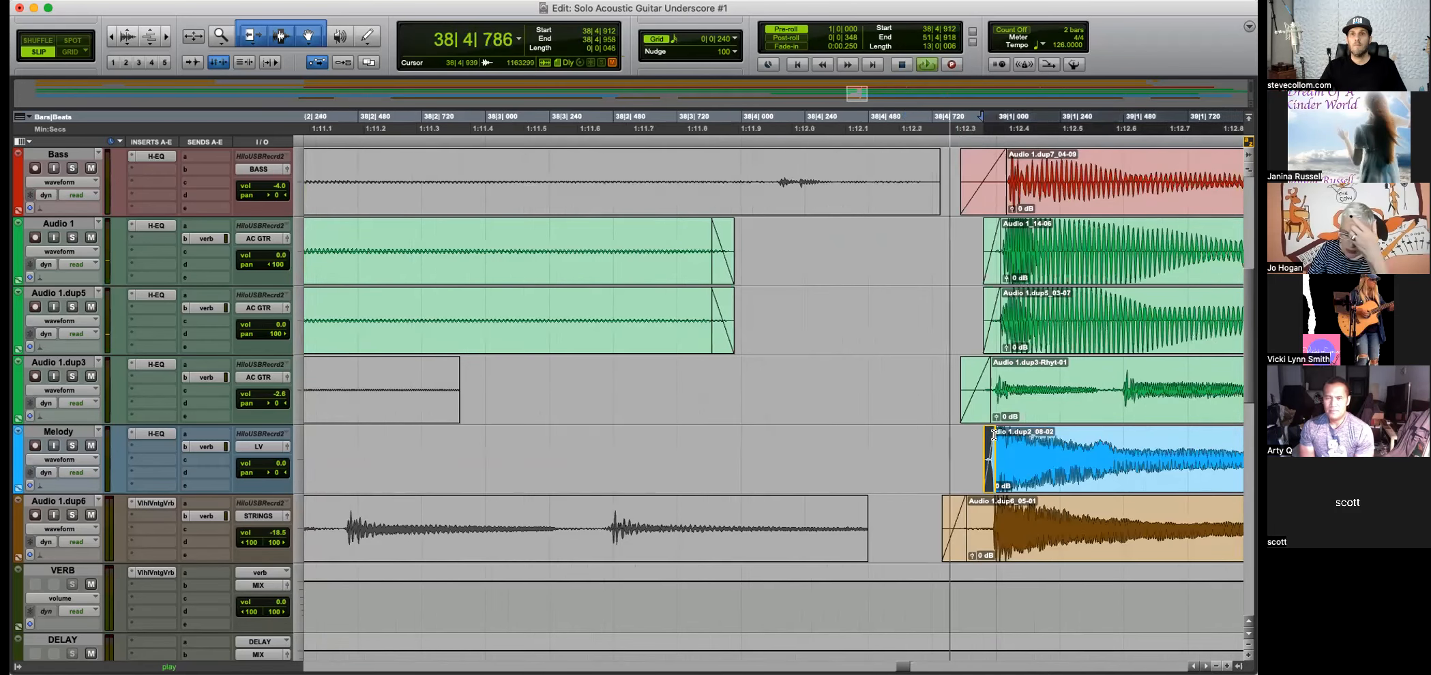
Play through bars 39 to 43 and examine the Melody timing against the bass, guitars and strings.
key(r)
key(r)
scroll(992, 441, right, 3)
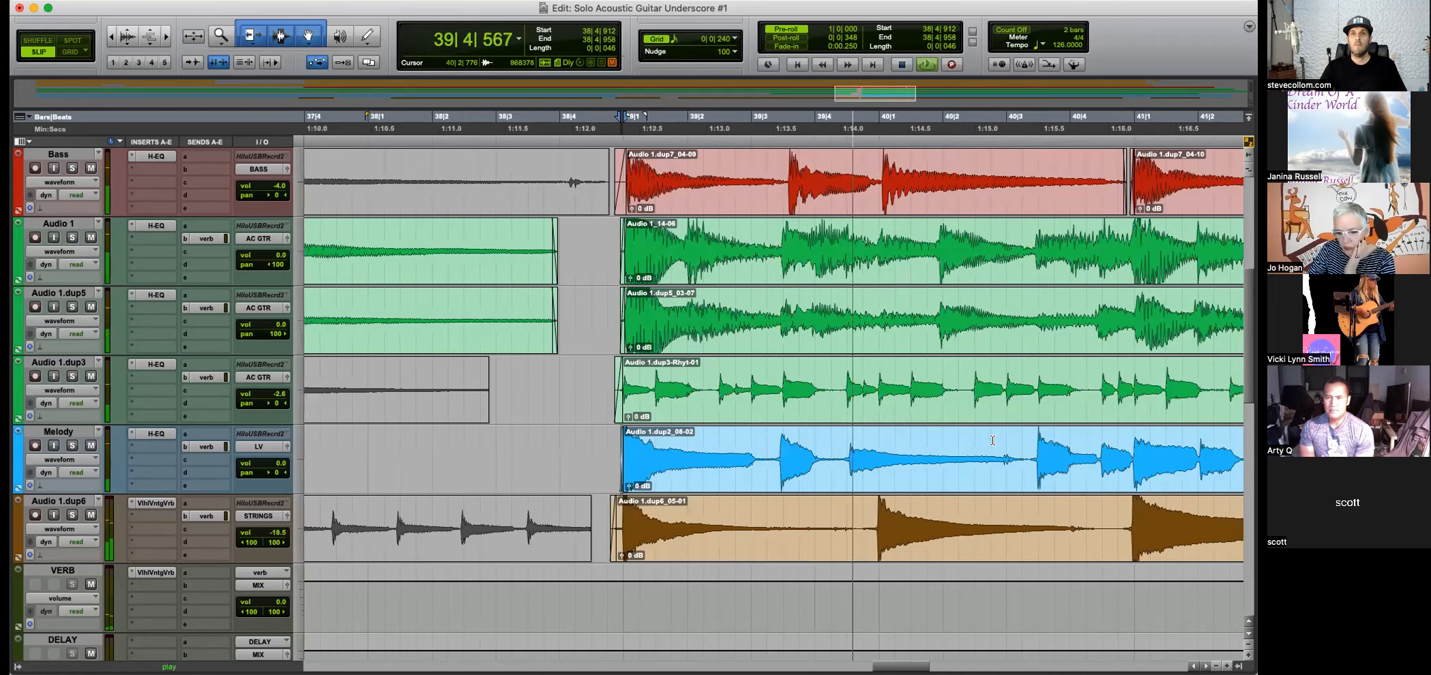
scroll(1010, 467, right, 5)
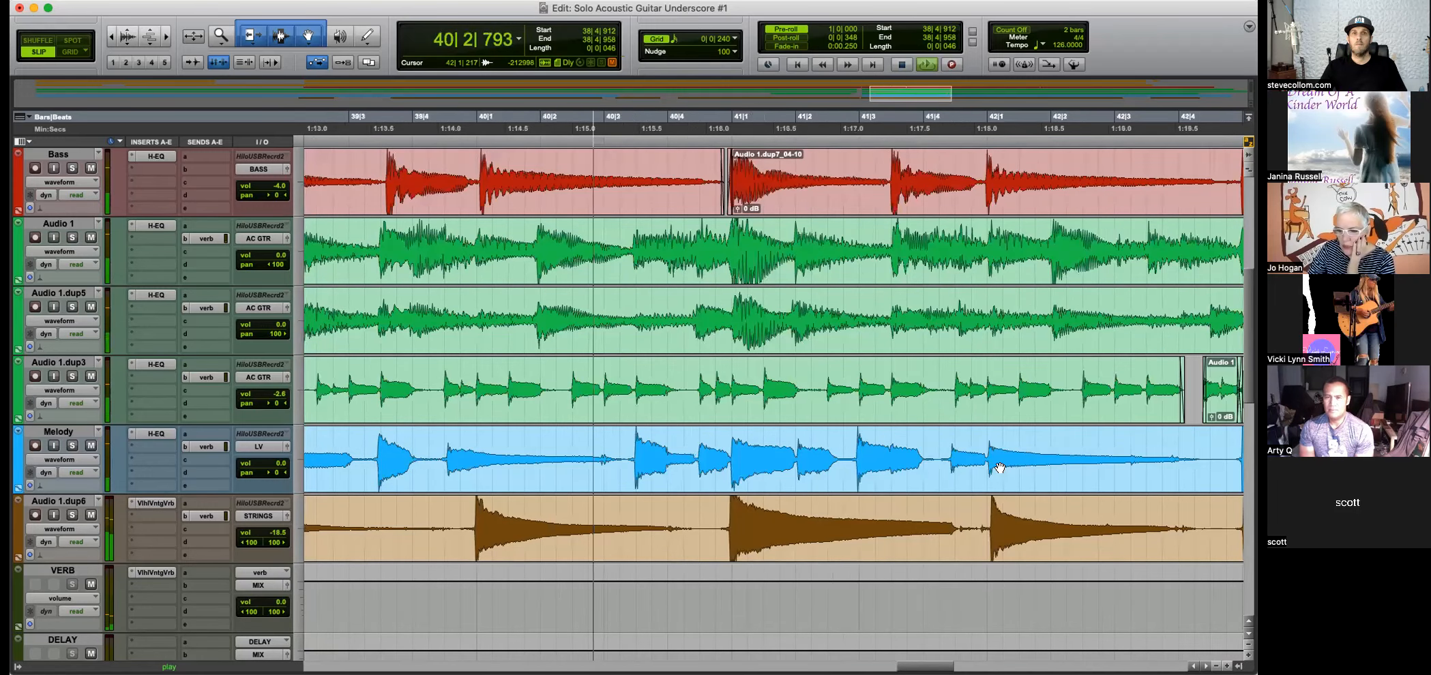
key(r)
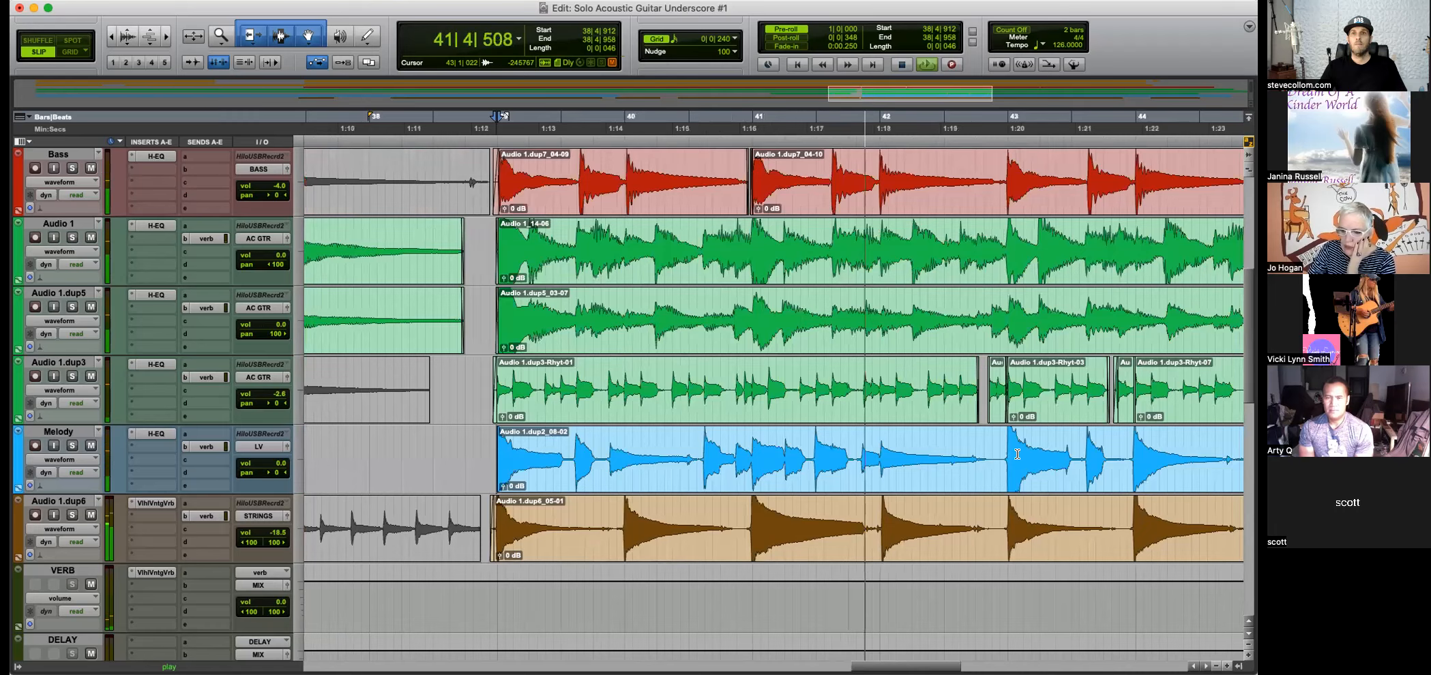
key(t)
key(t)
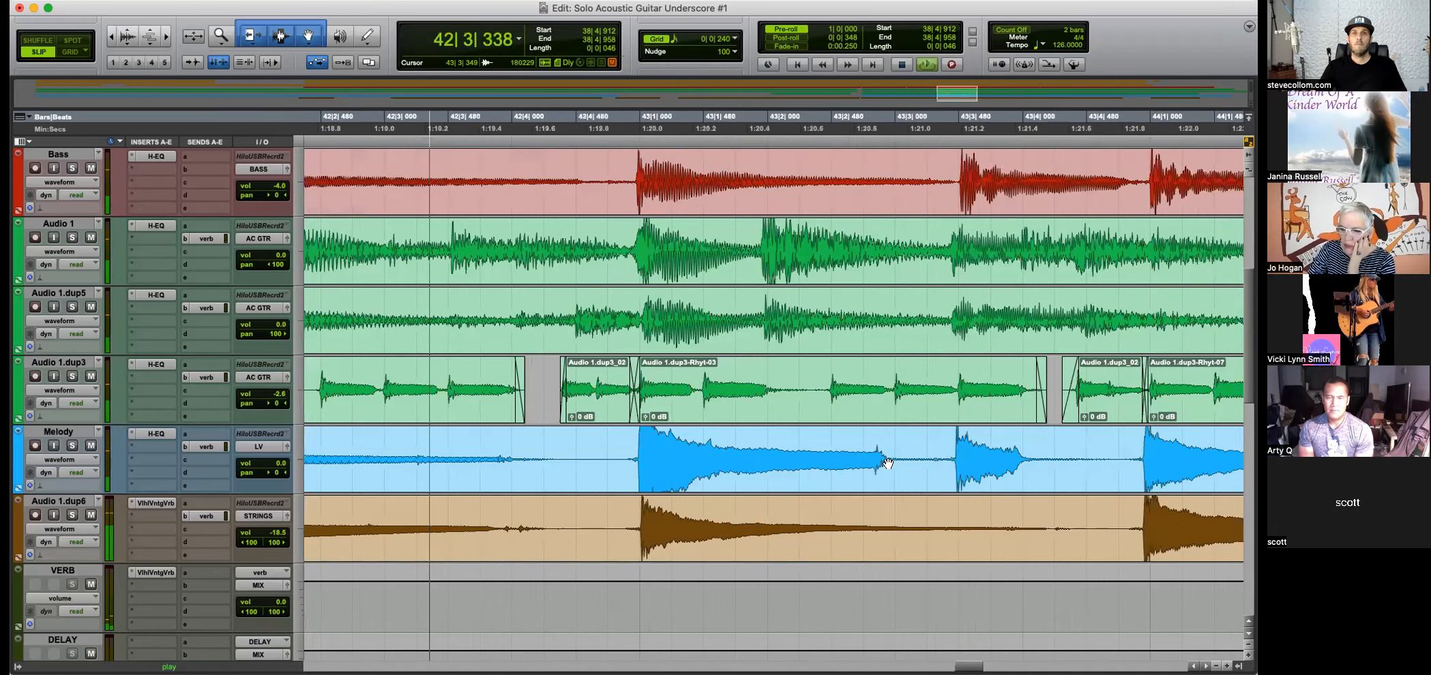
scroll(888, 463, right, 3)
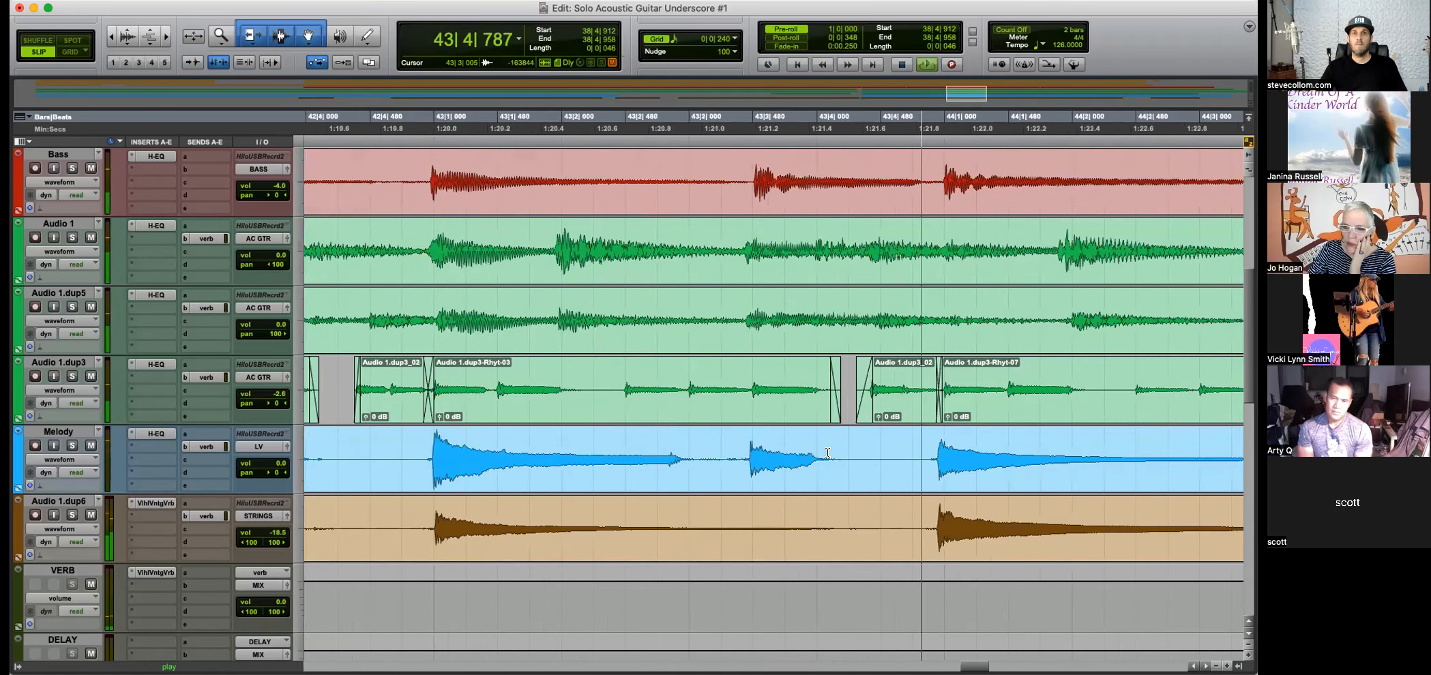
scroll(827, 453, right, 3)
Separate the Melody note from just before bar 44 to 44|4|134, shift it slightly later, and fade both edges.
drag(719, 456, 1134, 445)
key(super+e)
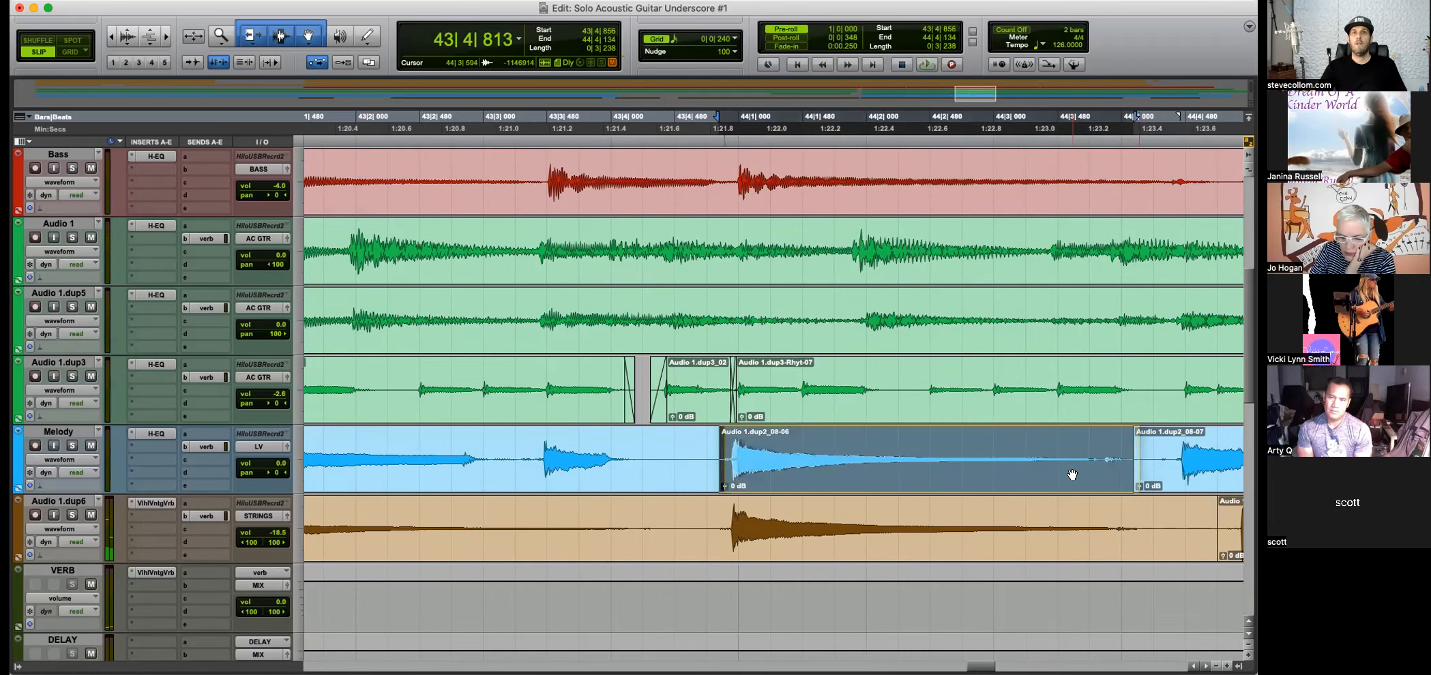
drag(1072, 474, 1076, 475)
click(730, 440)
drag(720, 436, 690, 436)
key(f)
key(space)
drag(1168, 485, 1185, 485)
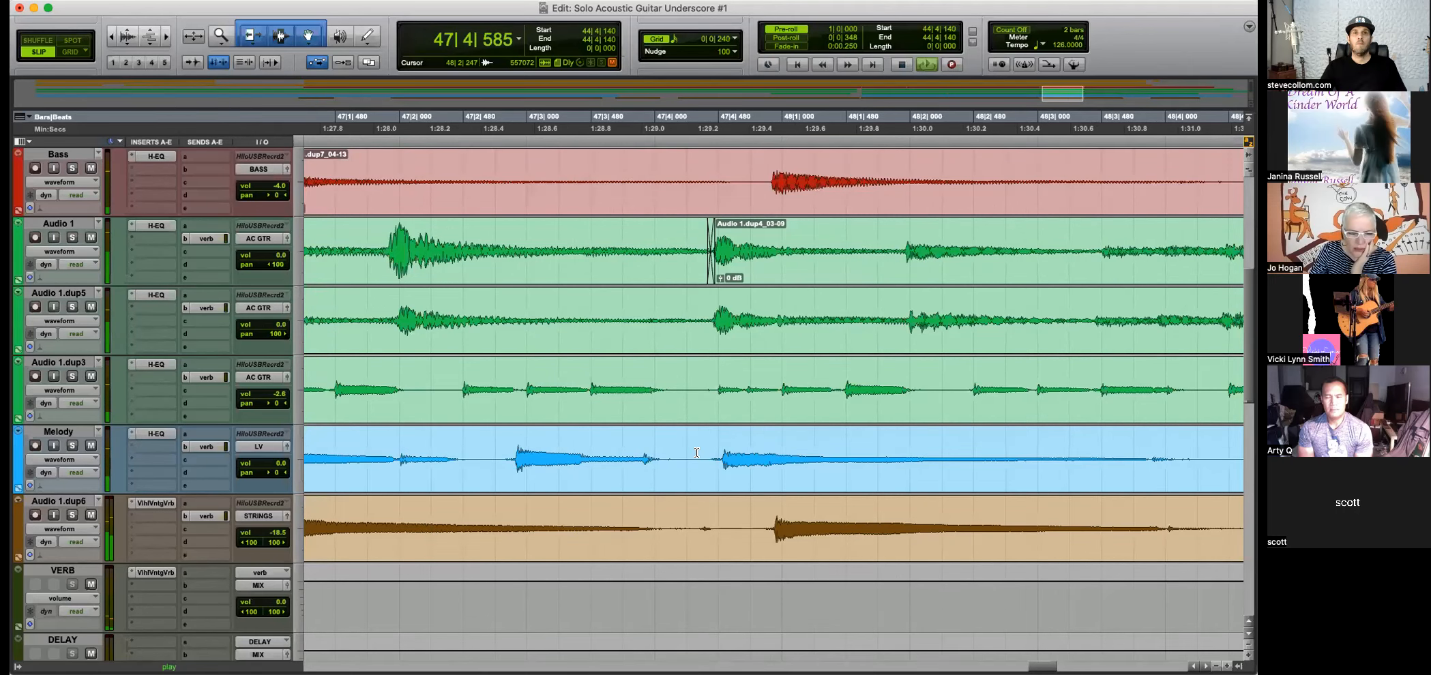
Separate the Melody note just before 47|3, shift it slightly later, and fade its edges up to 47|4|415.
key(space)
drag(697, 453, 499, 453)
key(b)
drag(638, 465, 666, 439)
click(630, 453)
key(space)
drag(889, 483, 896, 484)
Play through bars 48 to 52 and examine how the Melody notes line up with the bass and guitars.
key(super+bracketleft)
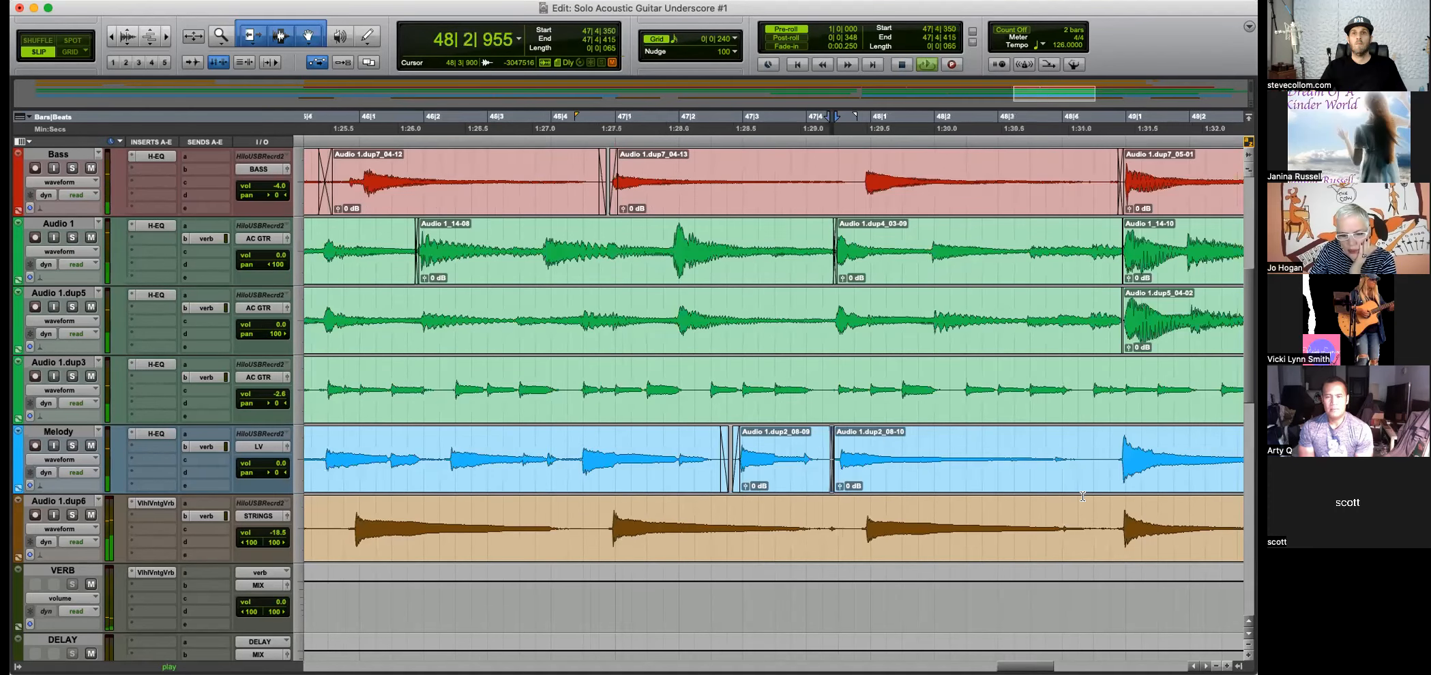
key(super+bracketright)
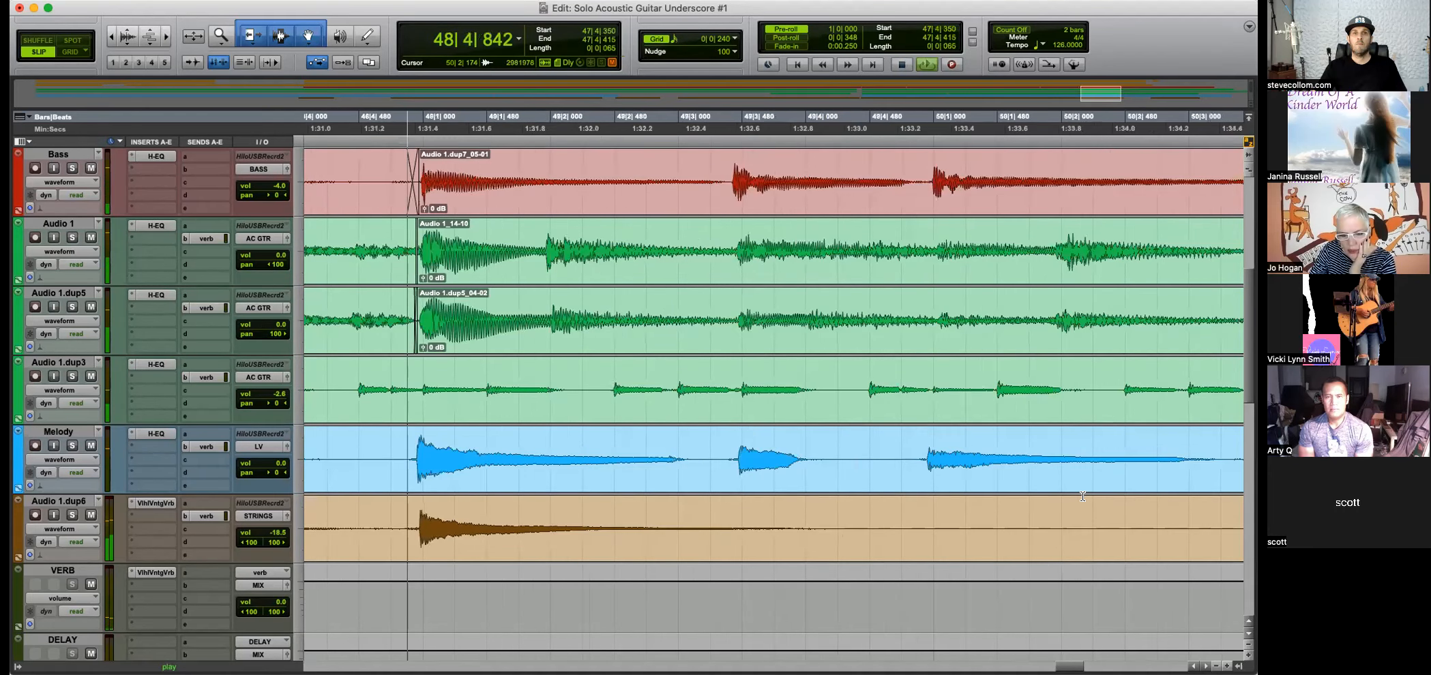
key(super+bracketleft)
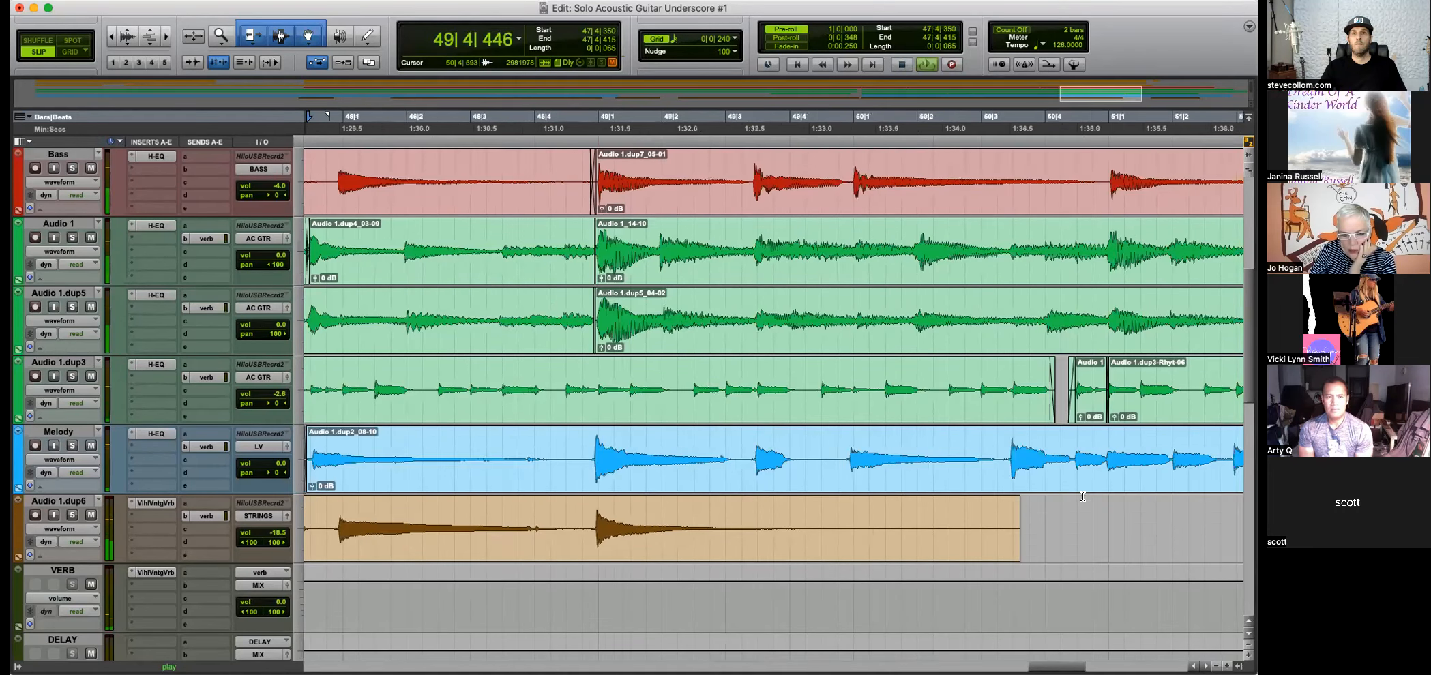
key(super+bracketleft)
key(super+bracketleft)
key(super+bracketleft)
key(super+bracketright)
key(super+bracketright)
key(super+bracketright)
key(super+bracketright)
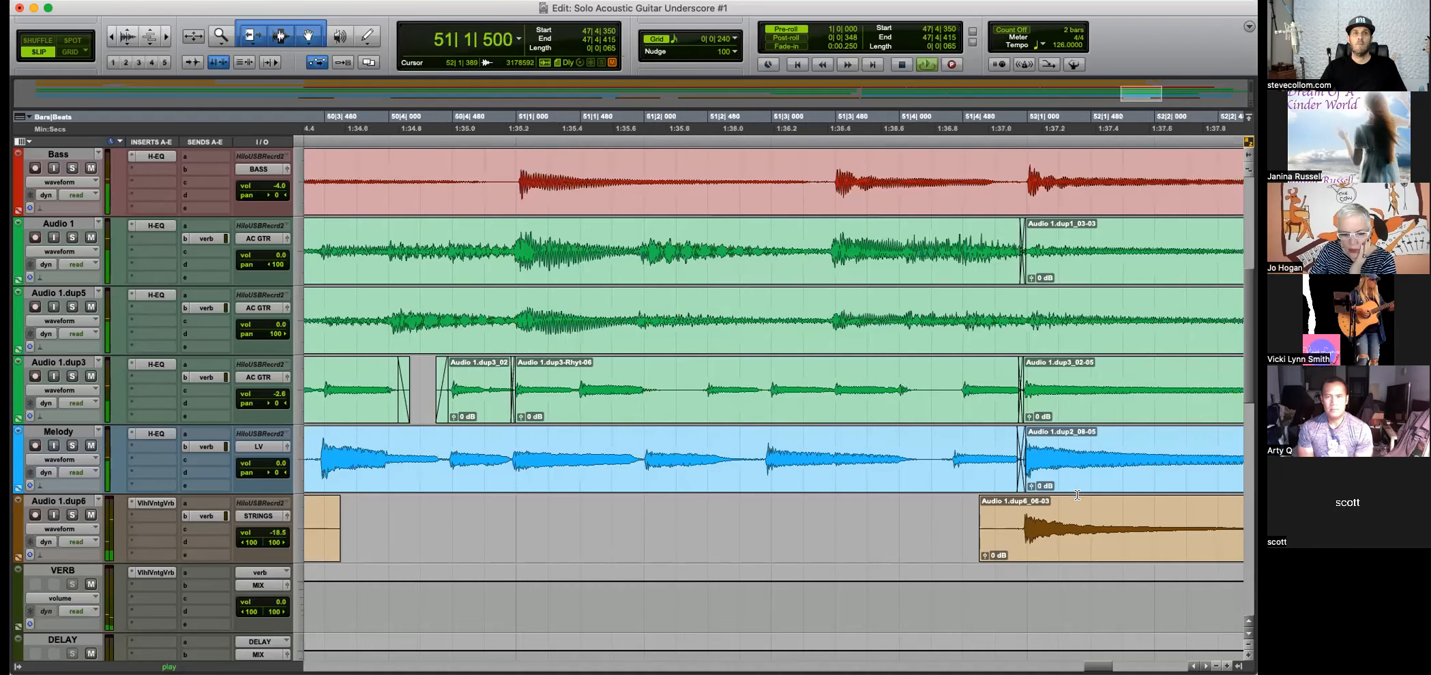
key(super+bracketleft)
key(space)
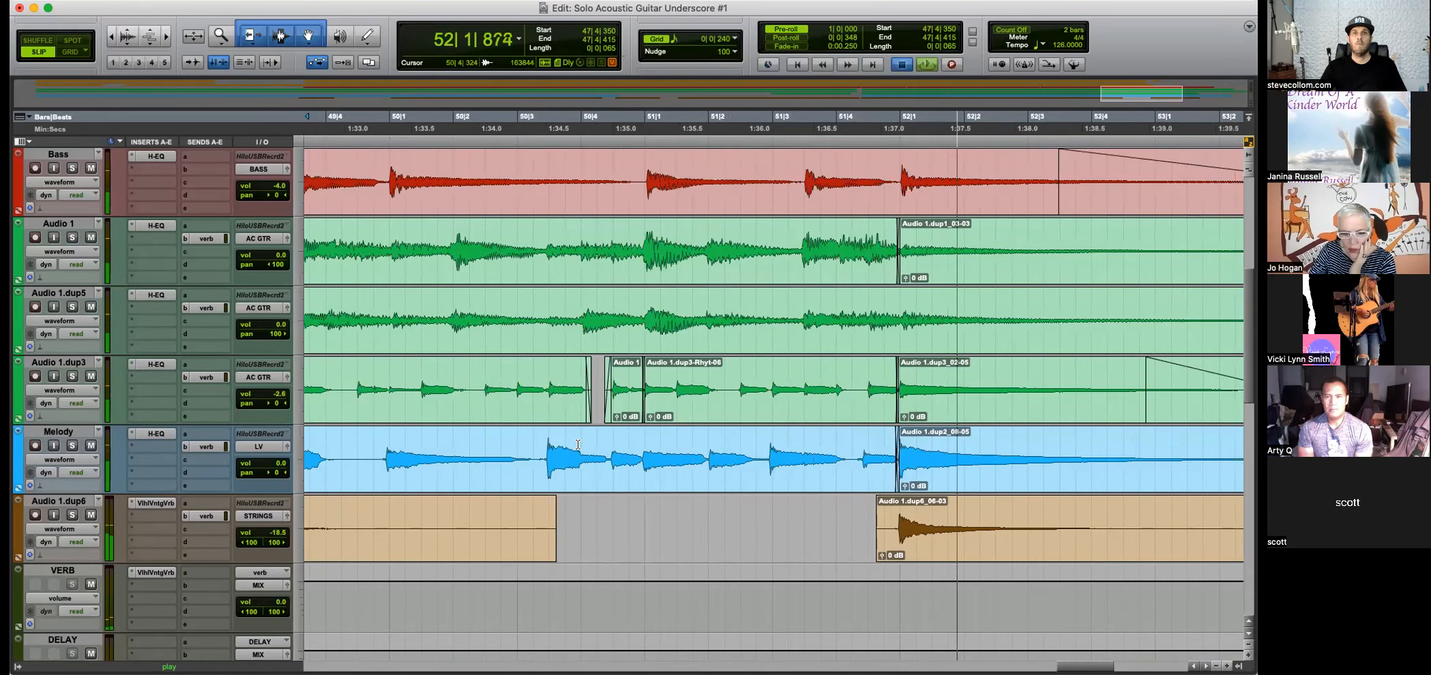
Split the Melody clip at 50|3|421, just ahead of its note in bar 50.
click(560, 450)
key(super+bracketright)
key(super+bracketright)
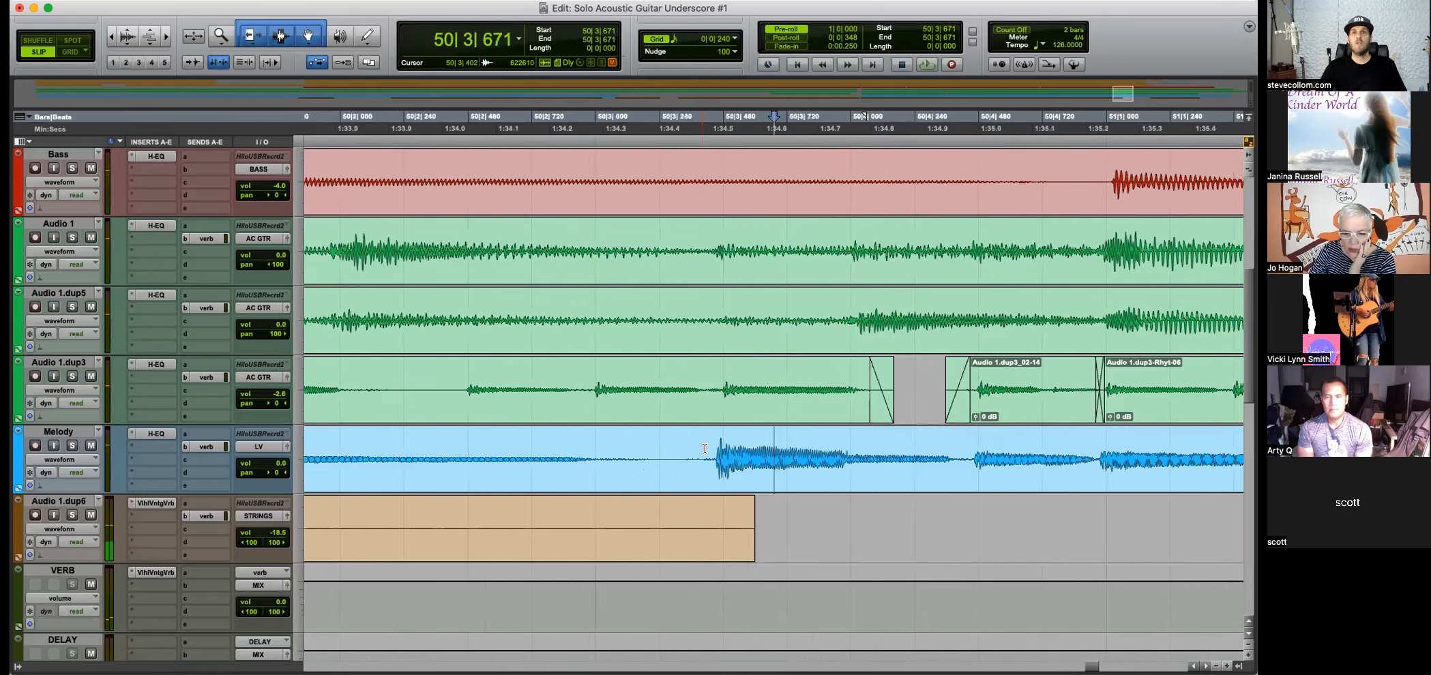
click(705, 449)
key(super+e)
key(super+bracketleft)
key(super+bracketleft)
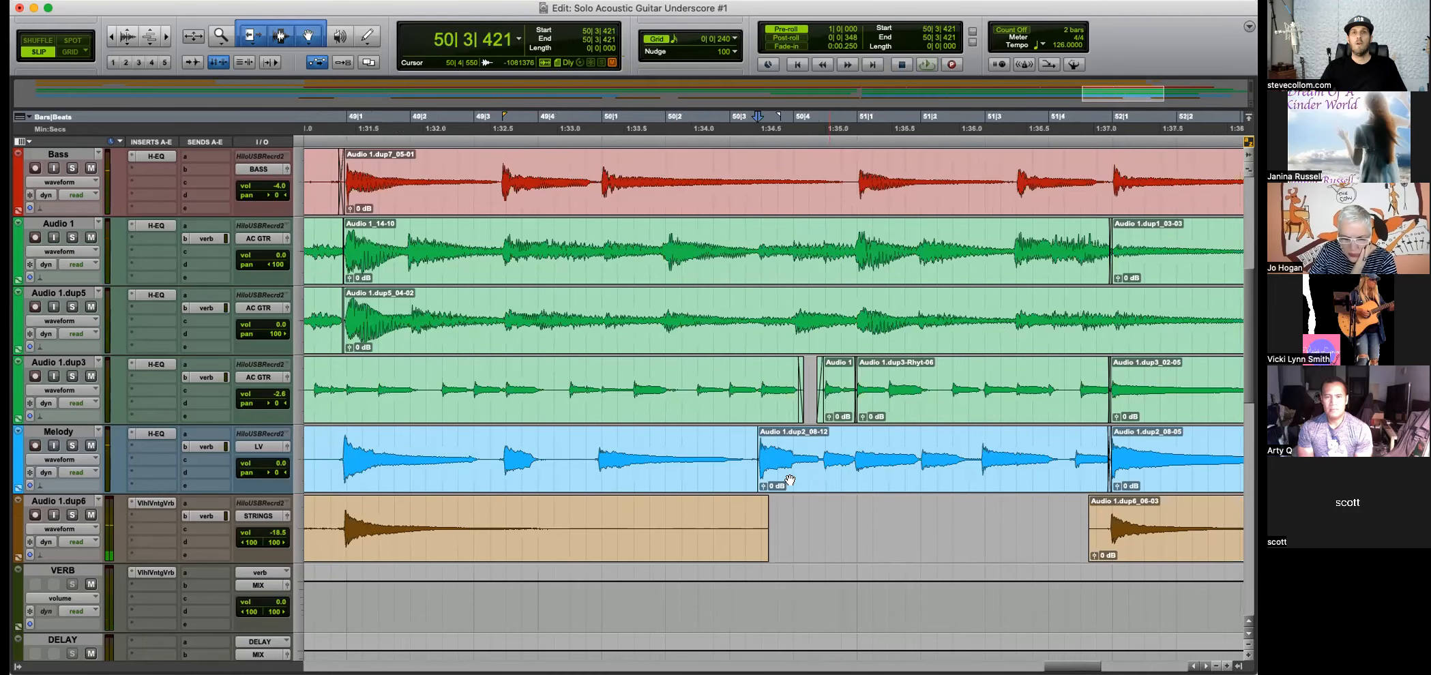
Fade the Melody clips on both sides of the bar 50 split and play the passage to check it.
key(super+bracketright)
key(super+bracketright)
key(super+bracketright)
mouse_move(781, 437)
mouse_down()
mouse_move(793, 437)
mouse_move(728, 438)
mouse_up()
click(834, 450)
key(super+bracketleft)
key(super+bracketleft)
key(super+bracketleft)
key(space)
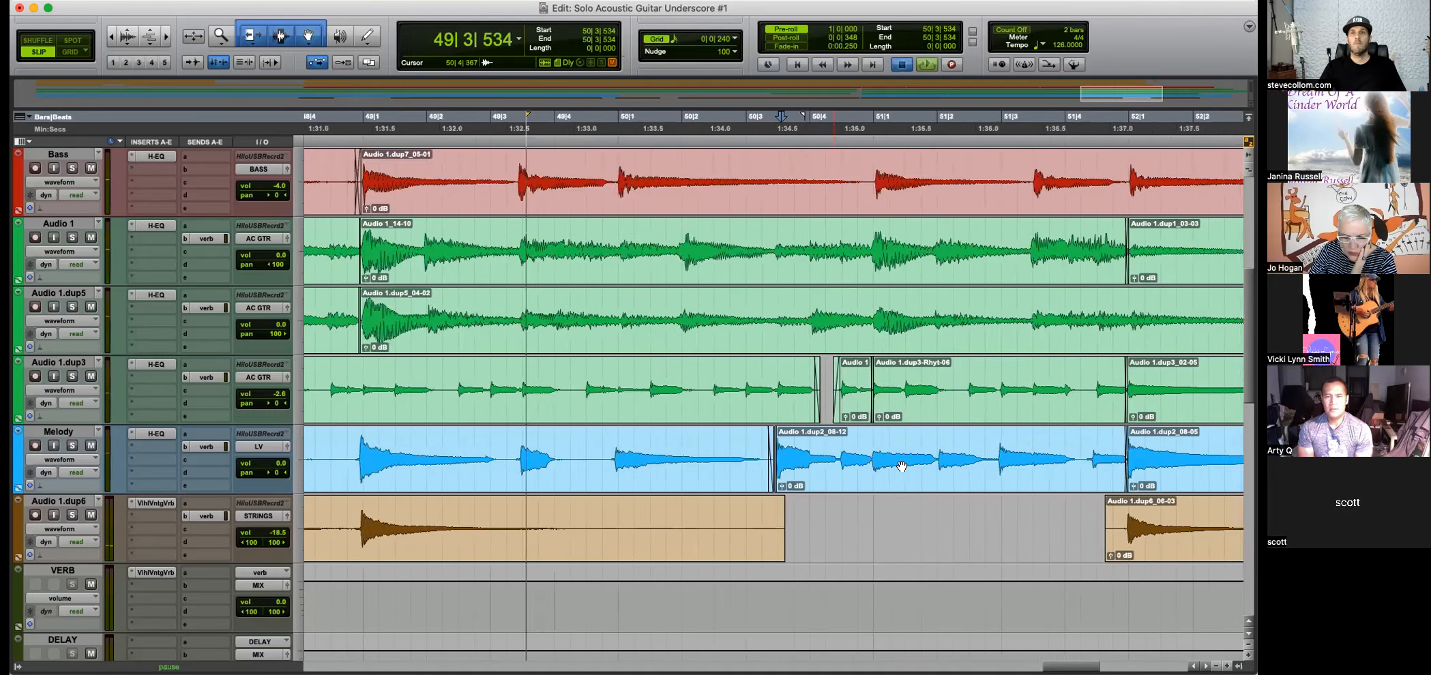
key(super+bracketright)
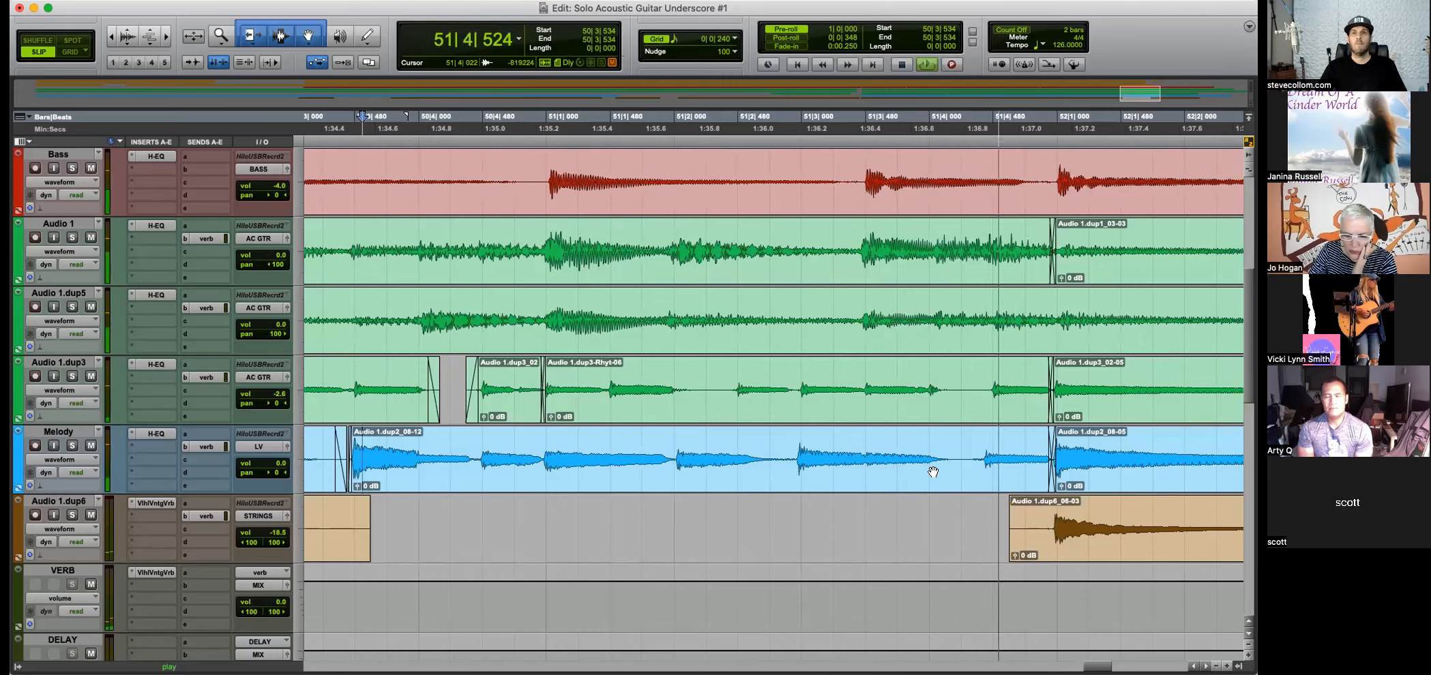
Place the playback position just ahead of the first strings clip near bar 14 and enlarge the waveform display vertically.
key(super+bracketleft)
key(space)
key(super+bracketleft)
key(super+bracketleft)
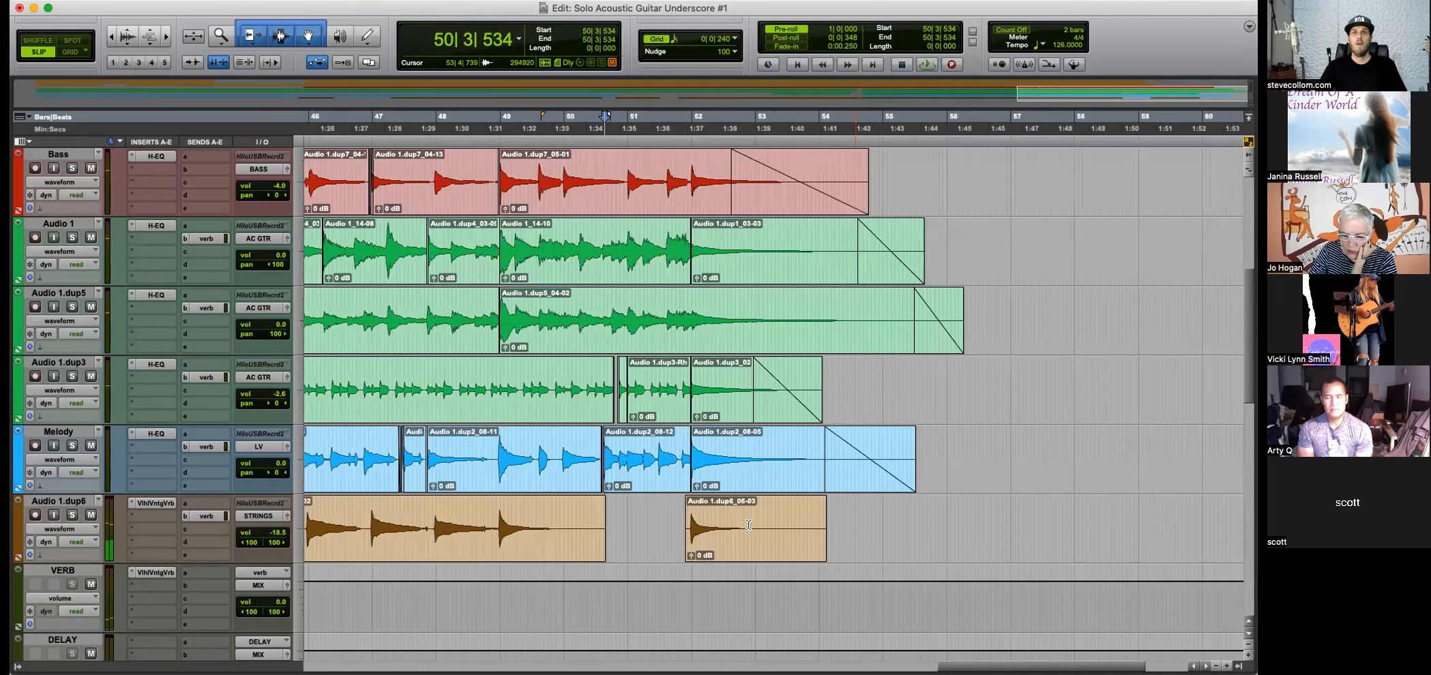
key(super+bracketleft)
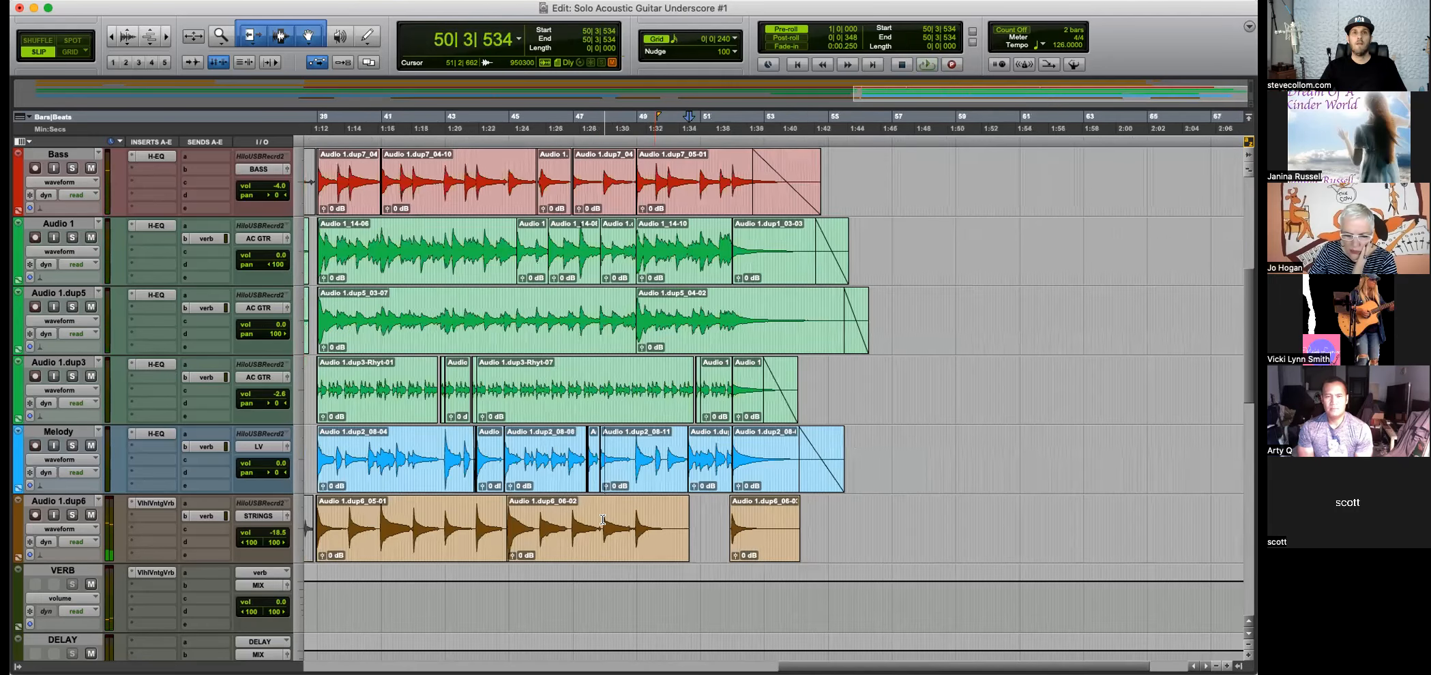
key(super+bracketleft)
key(super+bracketleft)
click(408, 514)
key(super+bracketright)
key(super+bracketright)
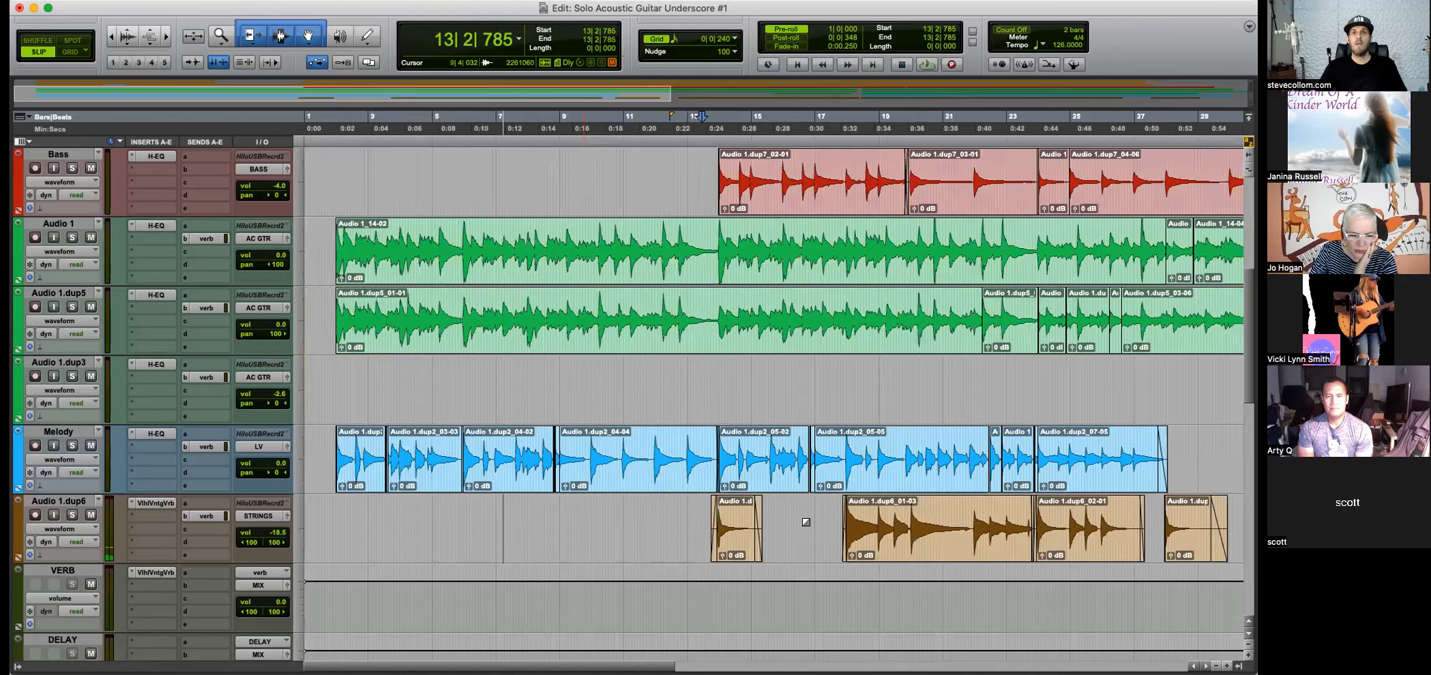
key(super+bracketright)
key(super+bracketright)
key(super+bracketright)
key(super+alt+bracketright)
key(super+alt+bracketright)
key(super+alt+bracketright)
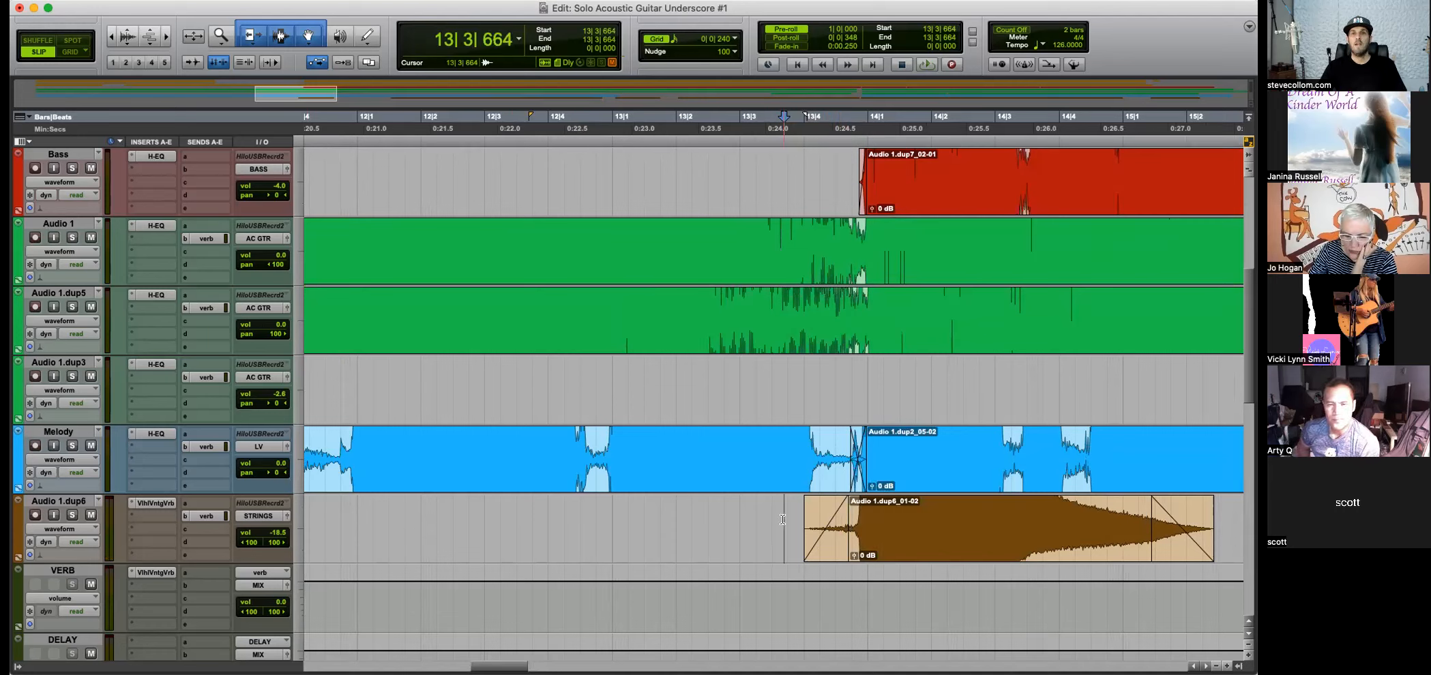
Play from 13|3|664 and set the Audio 1.dup6 strings track's volume to -8.6.
key(space)
key(super+bracketleft)
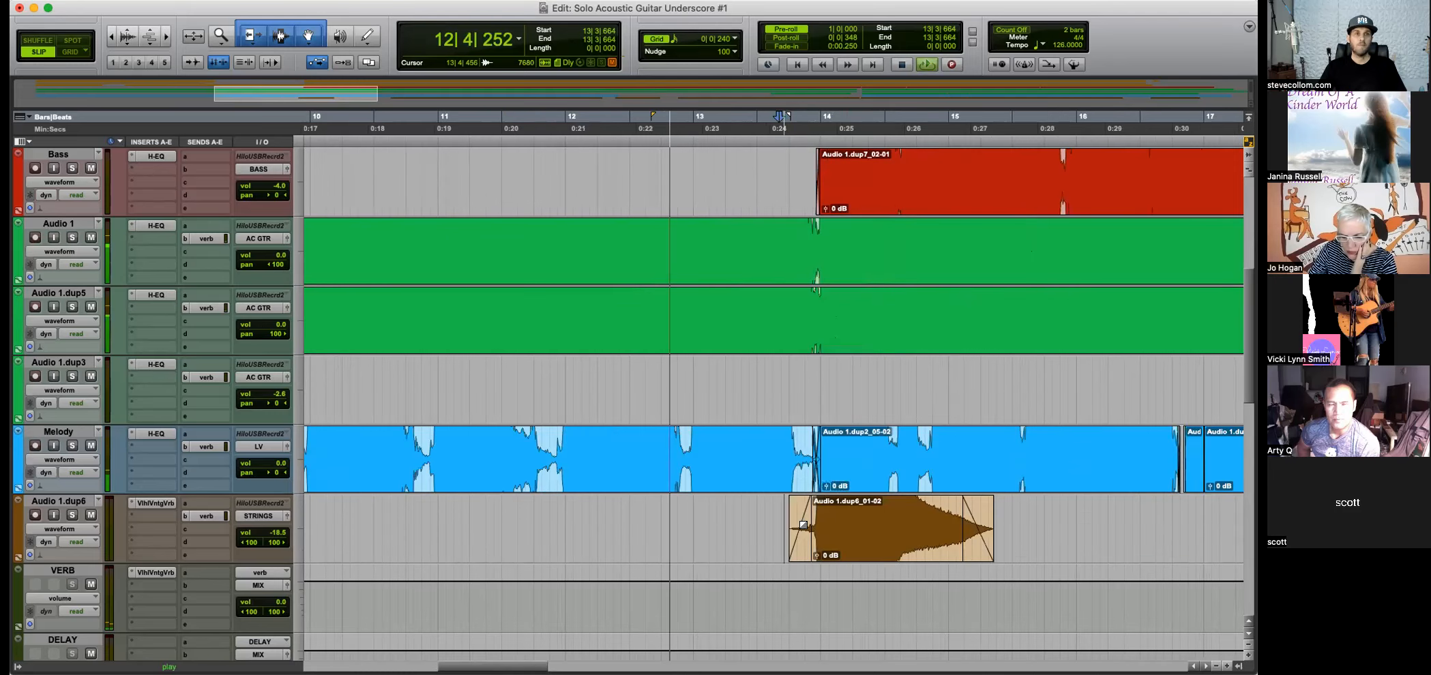
drag(262, 535, 280, 523)
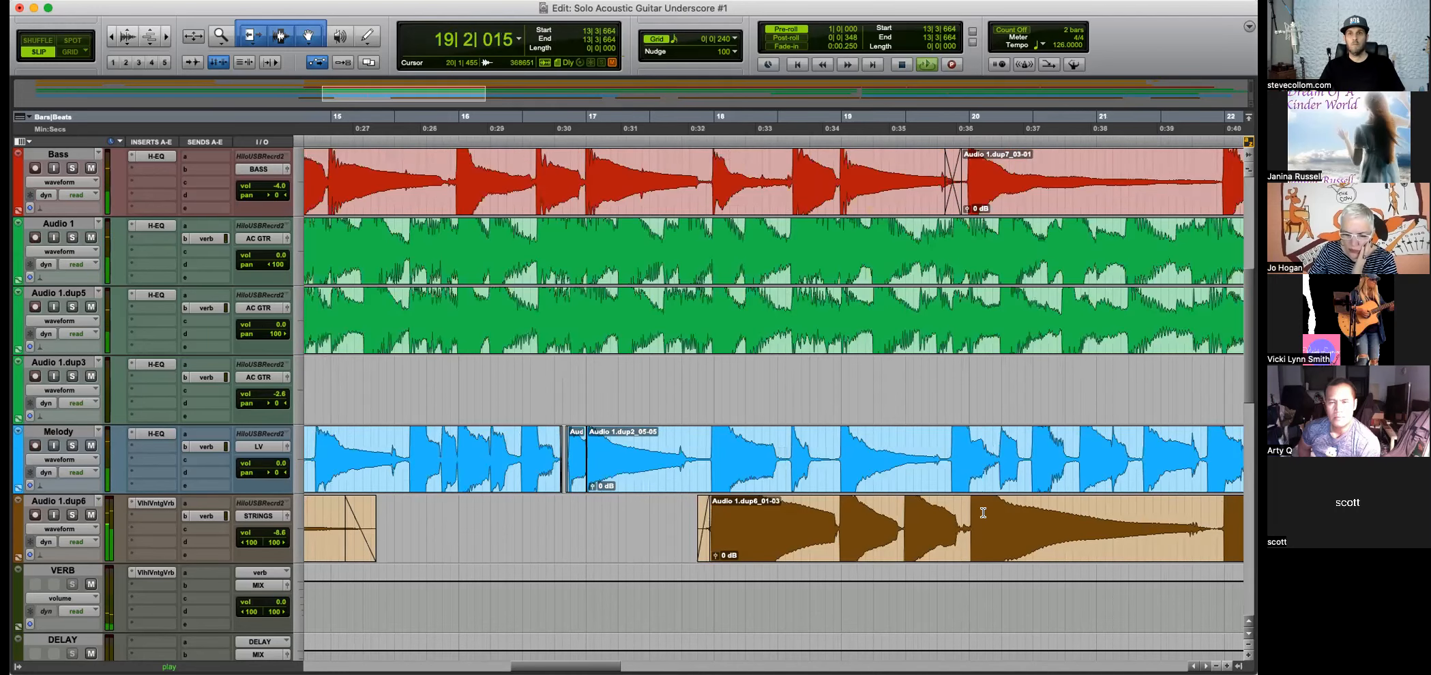
Delete the unwanted strings audio between the notes just before 19|1 on Audio 1.dup6.
key(super+bracketright)
key(space)
click(832, 517)
key(super+bracketright)
click(1022, 516)
key(super+bracketright)
key(super+bracketright)
key(super+bracketright)
mouse_move(834, 515)
mouse_down()
mouse_move(723, 504)
mouse_move(967, 513)
mouse_up()
key(Delete)
key(Delete)
key(super+bracketleft)
click(812, 511)
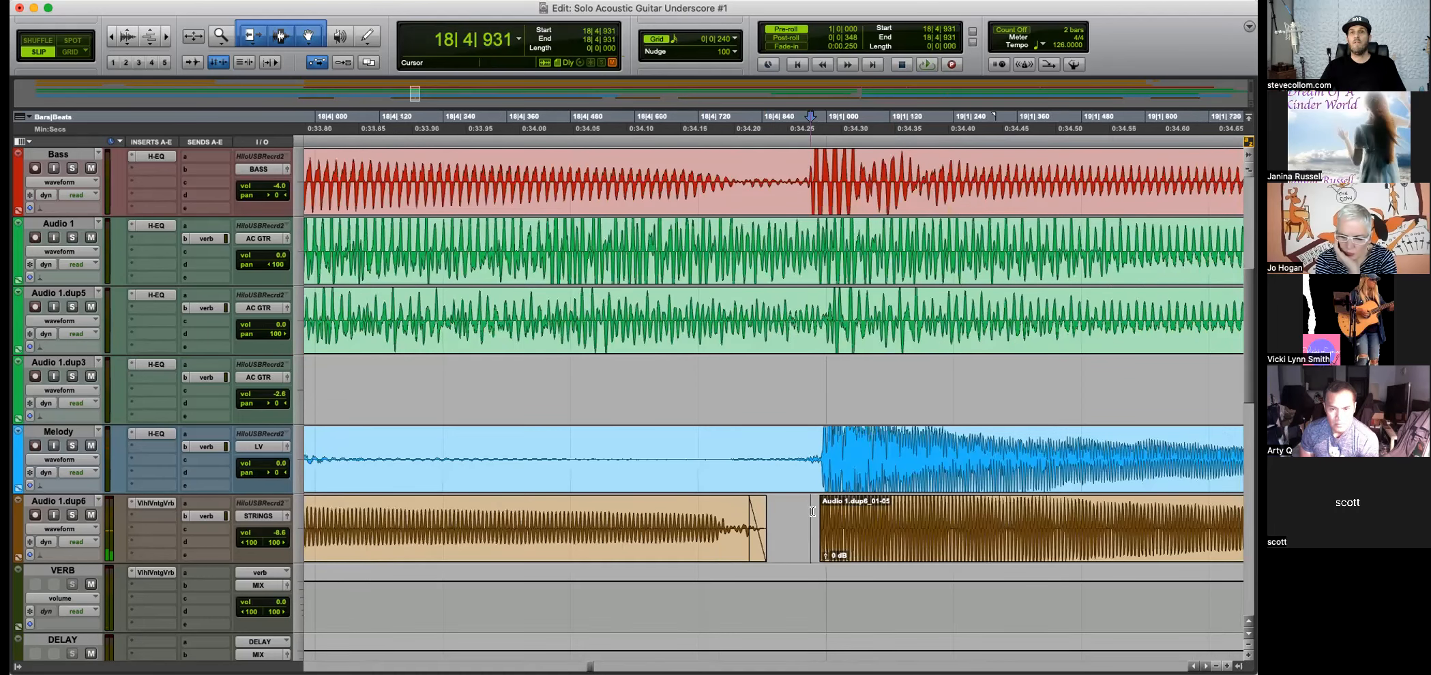
Fade in the strings clip at 19|1 and play the passage from 18|4|650 to check the gap.
drag(869, 508, 812, 509)
key(ctrl+f)
click(798, 515)
key(super+bracketleft)
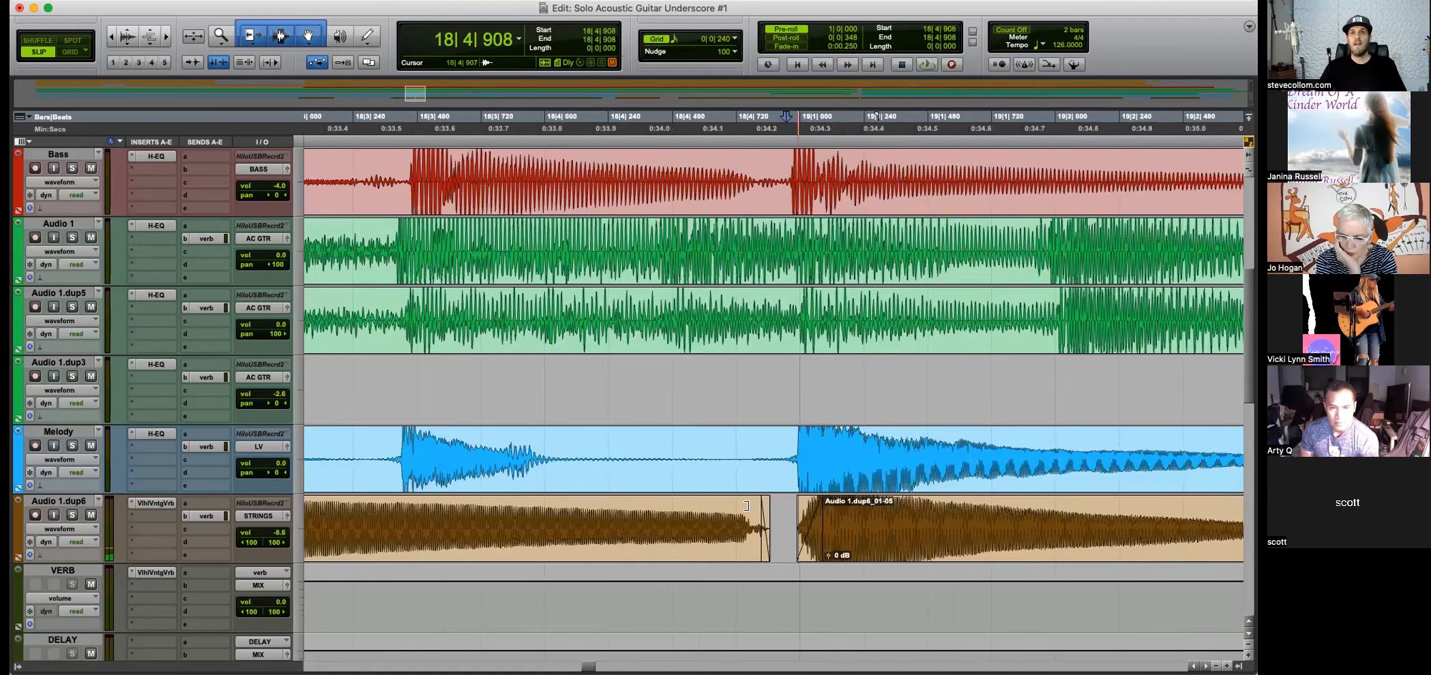
click(715, 514)
key(space)
key(super+bracketleft)
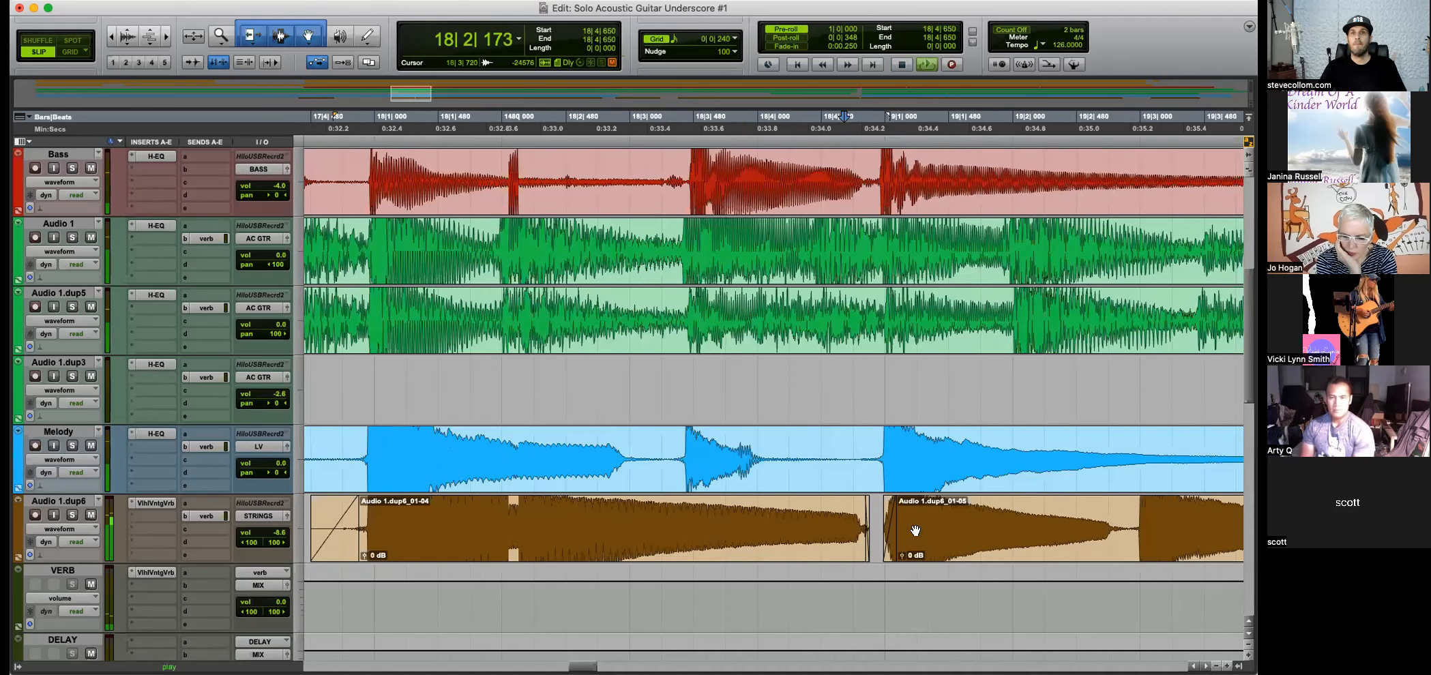
Separate the strings clip between its notes just before 19|3 and fade in the following clip.
key(space)
mouse_move(875, 511)
mouse_down()
mouse_move(888, 509)
mouse_move(852, 513)
mouse_up()
key(super+e)
key(ctrl+f)
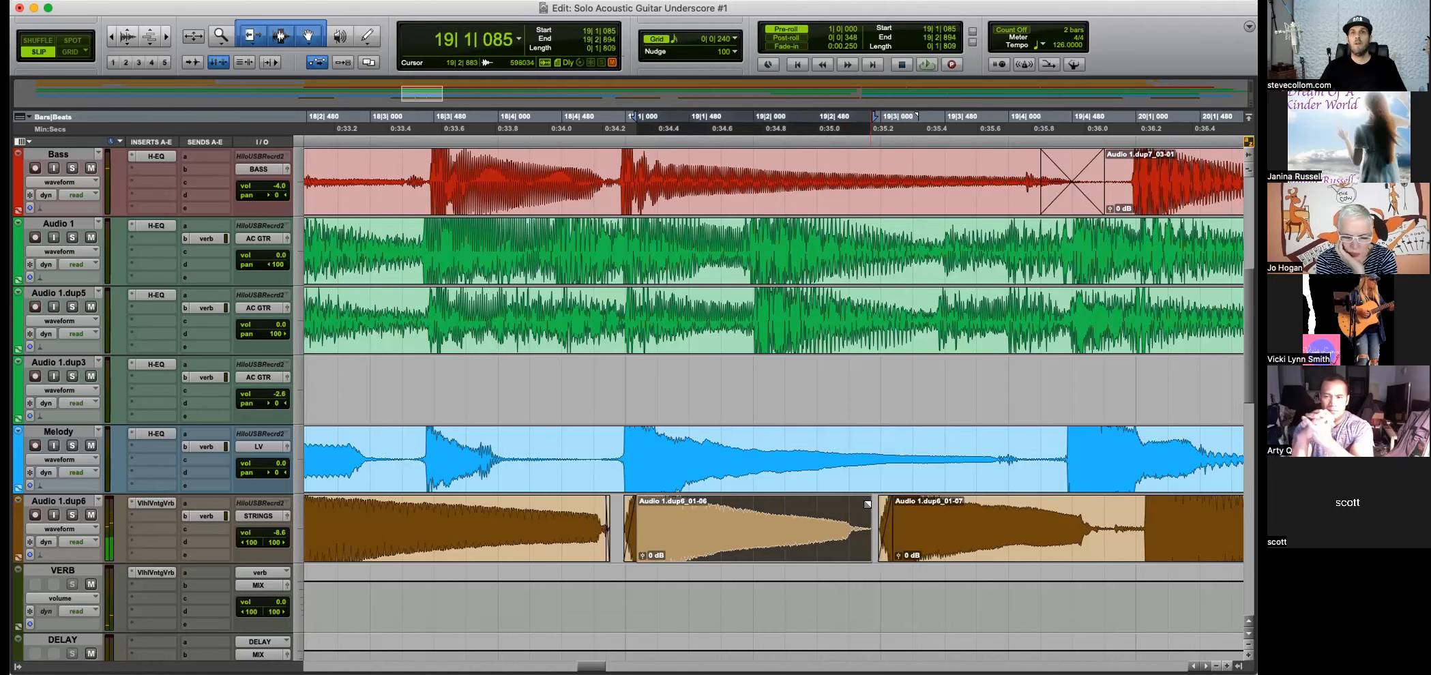
Delete the strings audio ahead of the note near 20|1 and fade the clip edges around the cut.
mouse_move(1140, 520)
mouse_down()
mouse_move(1102, 520)
mouse_move(1162, 513)
mouse_up()
key(Delete)
key(ctrl+f)
click(1088, 518)
click(1116, 519)
key(r)
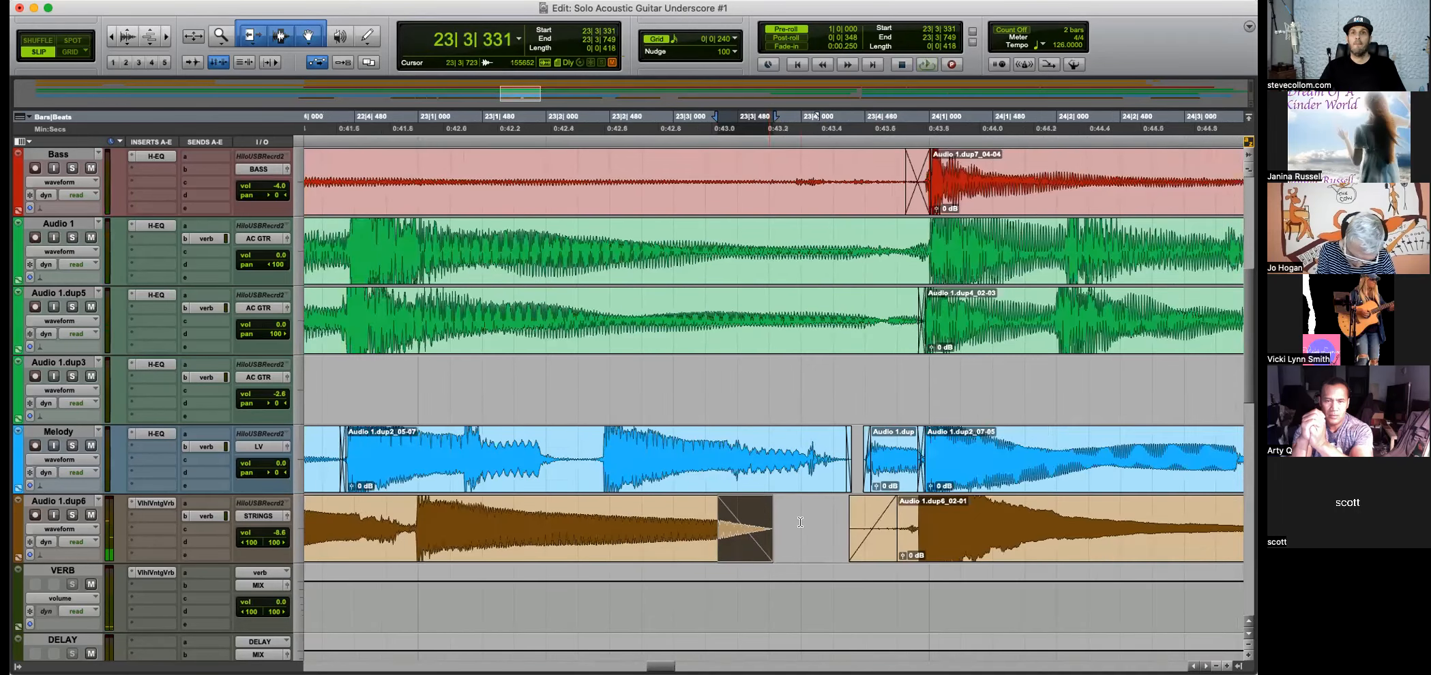
Trim and fade the strings clip's lead-in to its bar 24 note, and listen on to bar 30.
key(space)
drag(909, 535, 952, 508)
key(super+bracketleft)
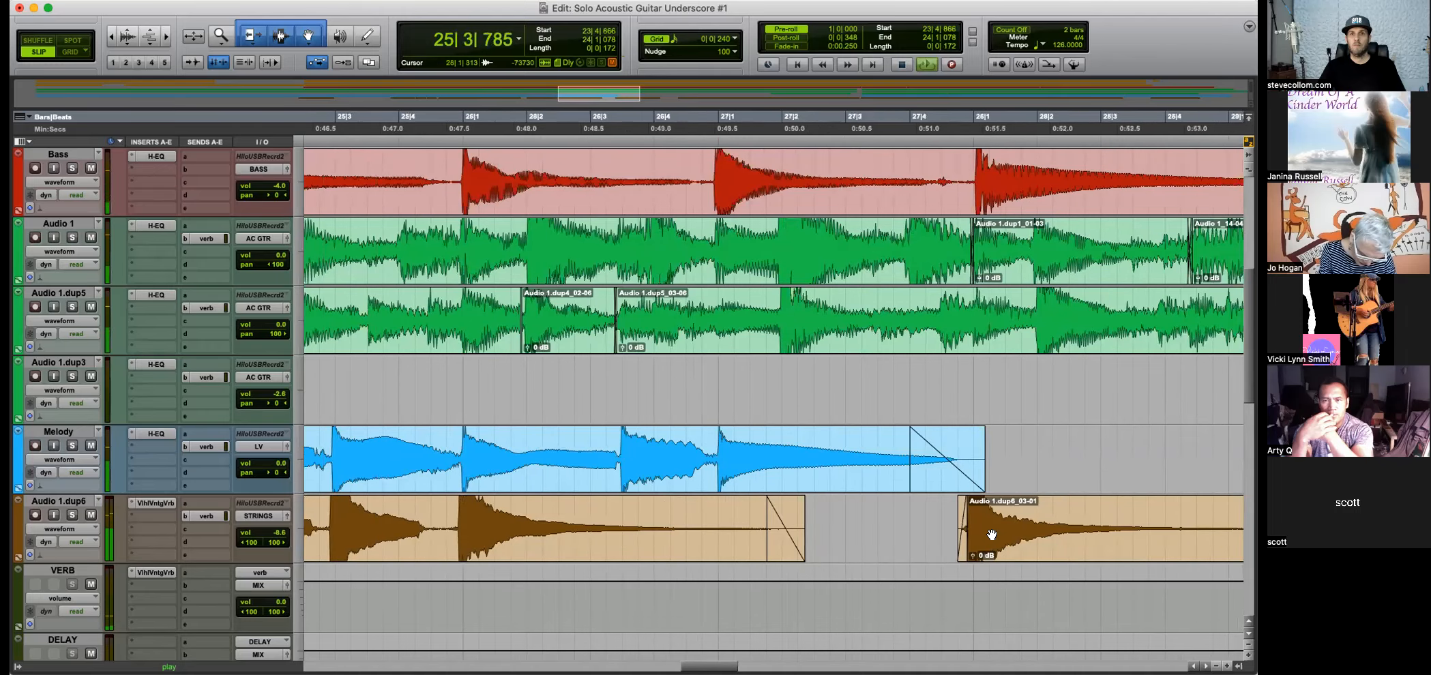
key(super+bracketleft)
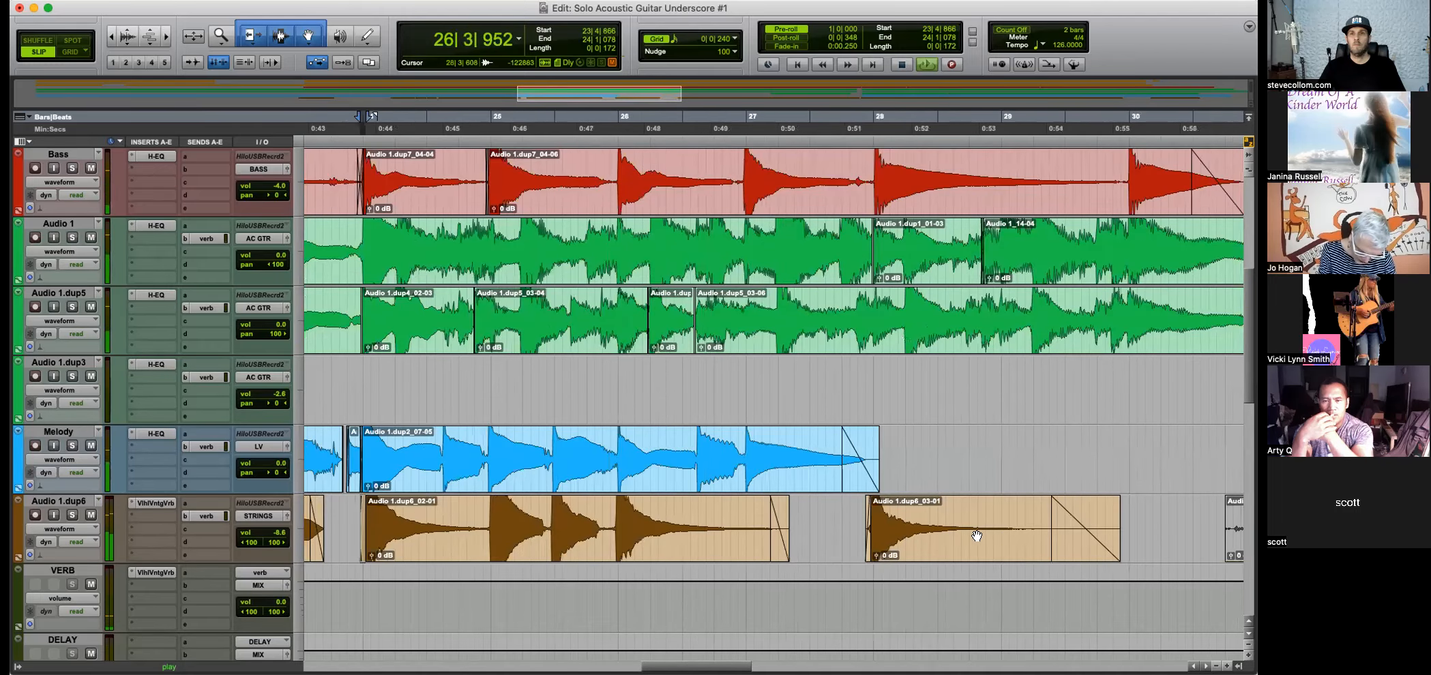
key(super+bracketleft)
key(super+bracketleft)
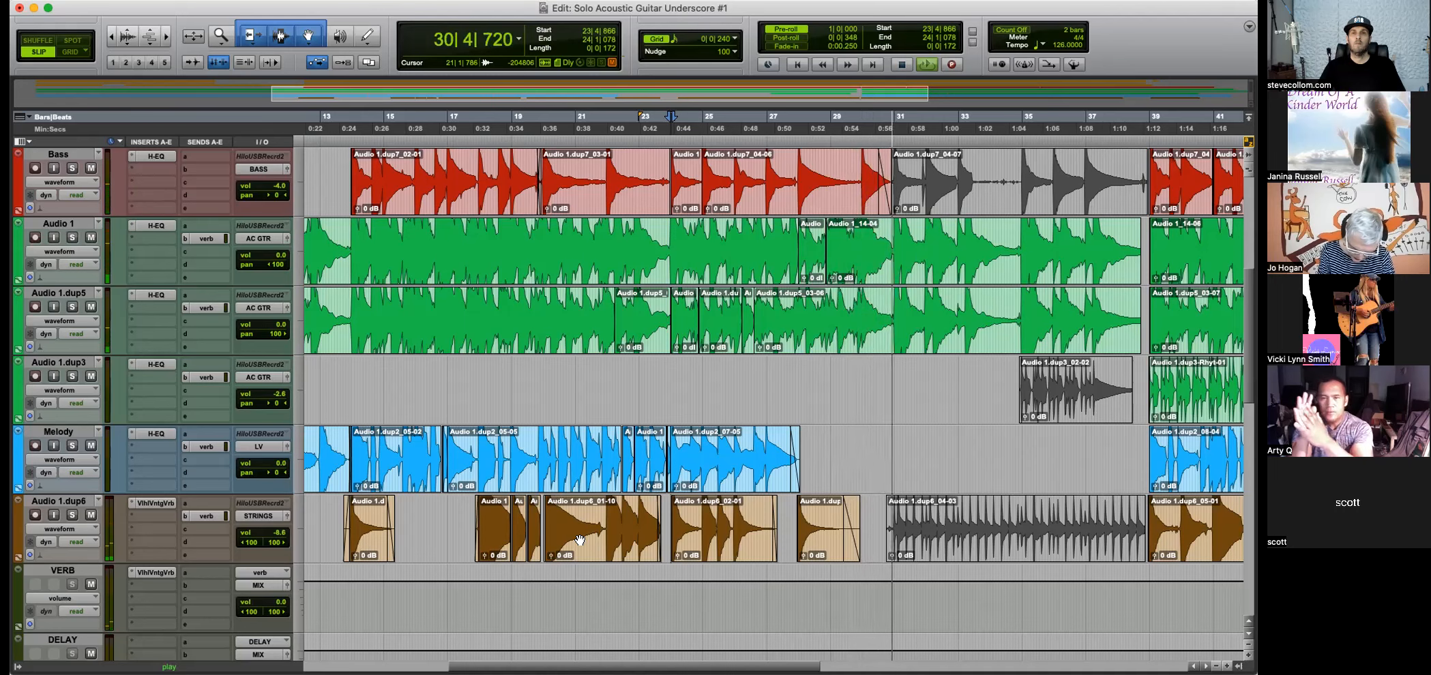
Duplicate the Audio 1.dup6 strings track and delete all clips from the copy.
key(space)
click(61, 502)
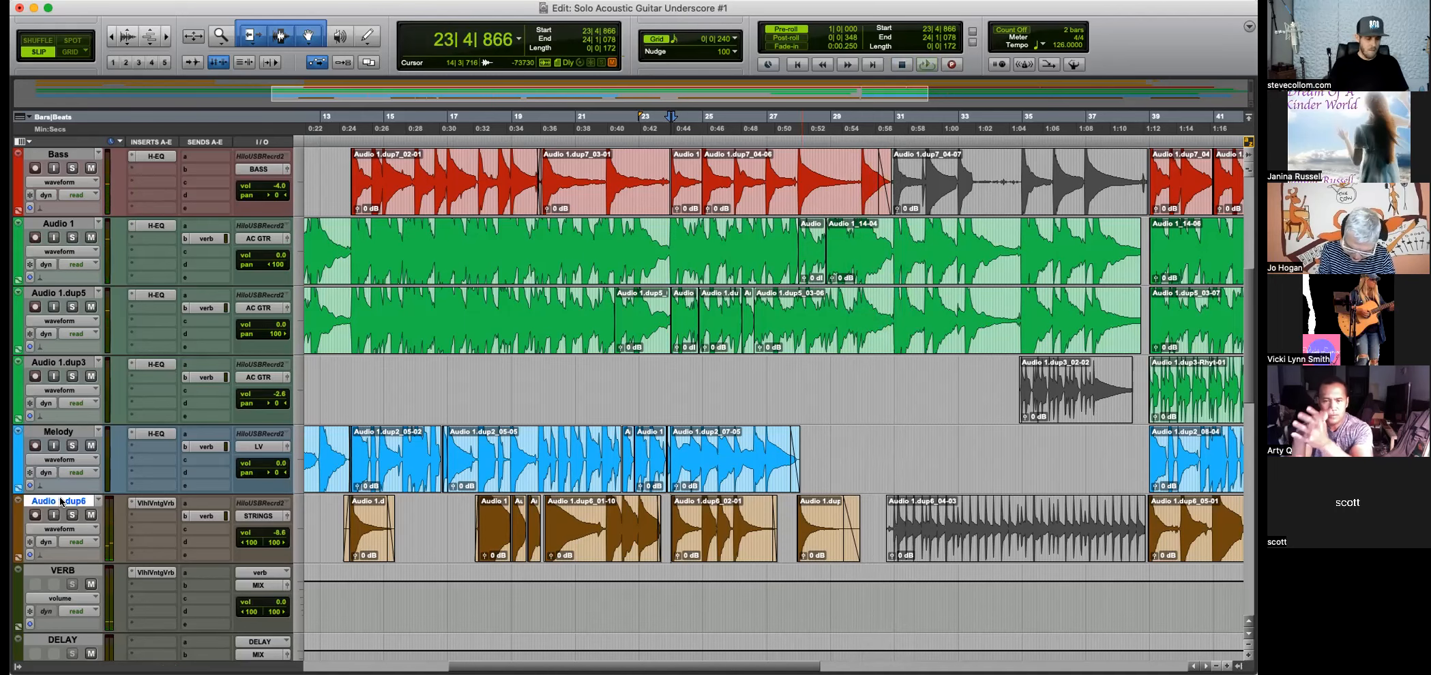
key(alt+shift+d)
key(Return)
key(super+bracketleft)
key(super+bracketleft)
drag(778, 600, 321, 600)
key(Delete)
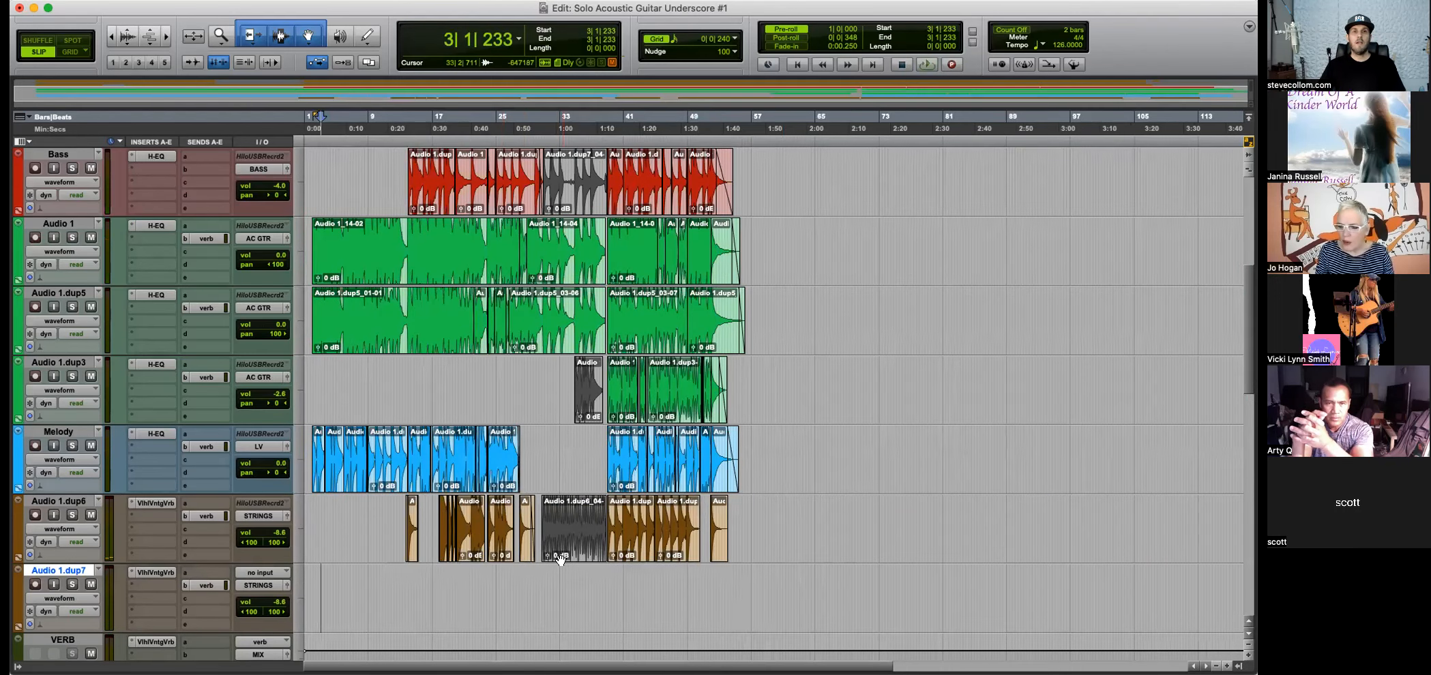
Move the muted strings clip at bars 31 to 38 onto the Audio 1.dup7 track and unmute it.
drag(563, 559, 561, 569)
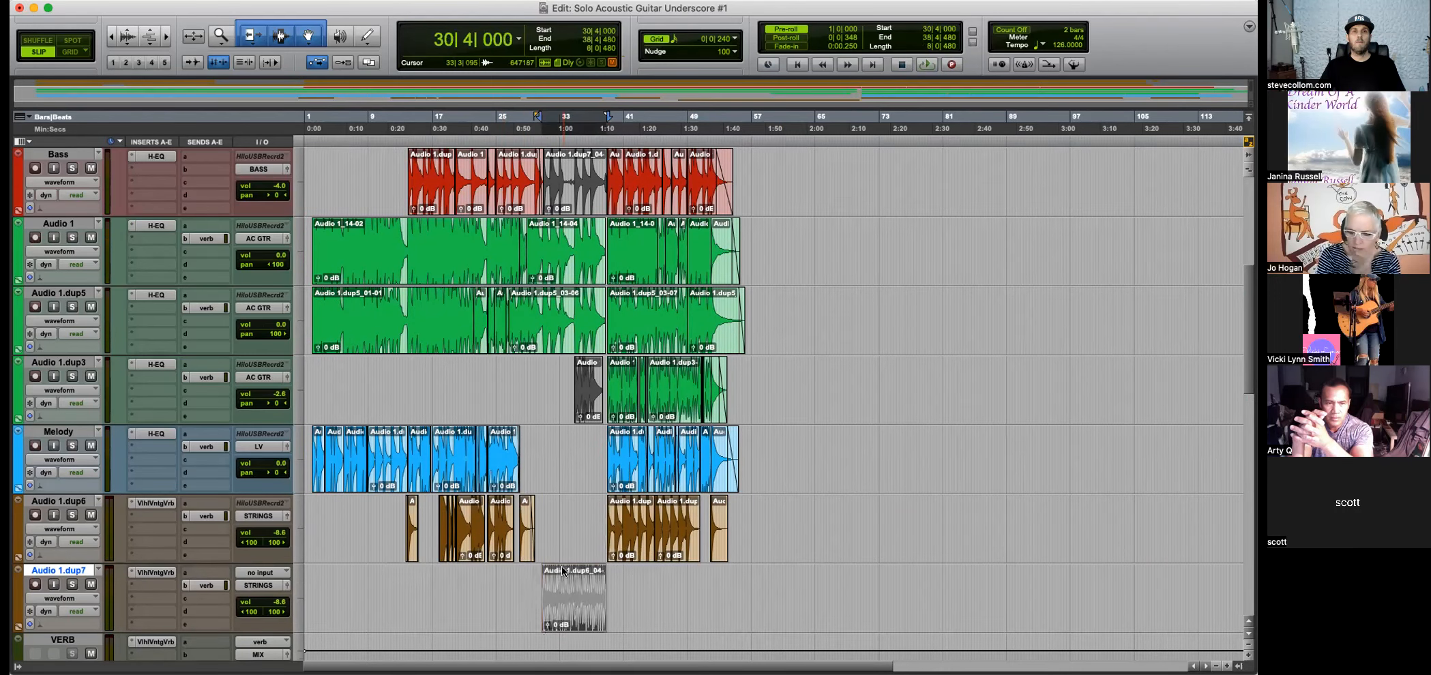
click(563, 516)
key(super+bracketright)
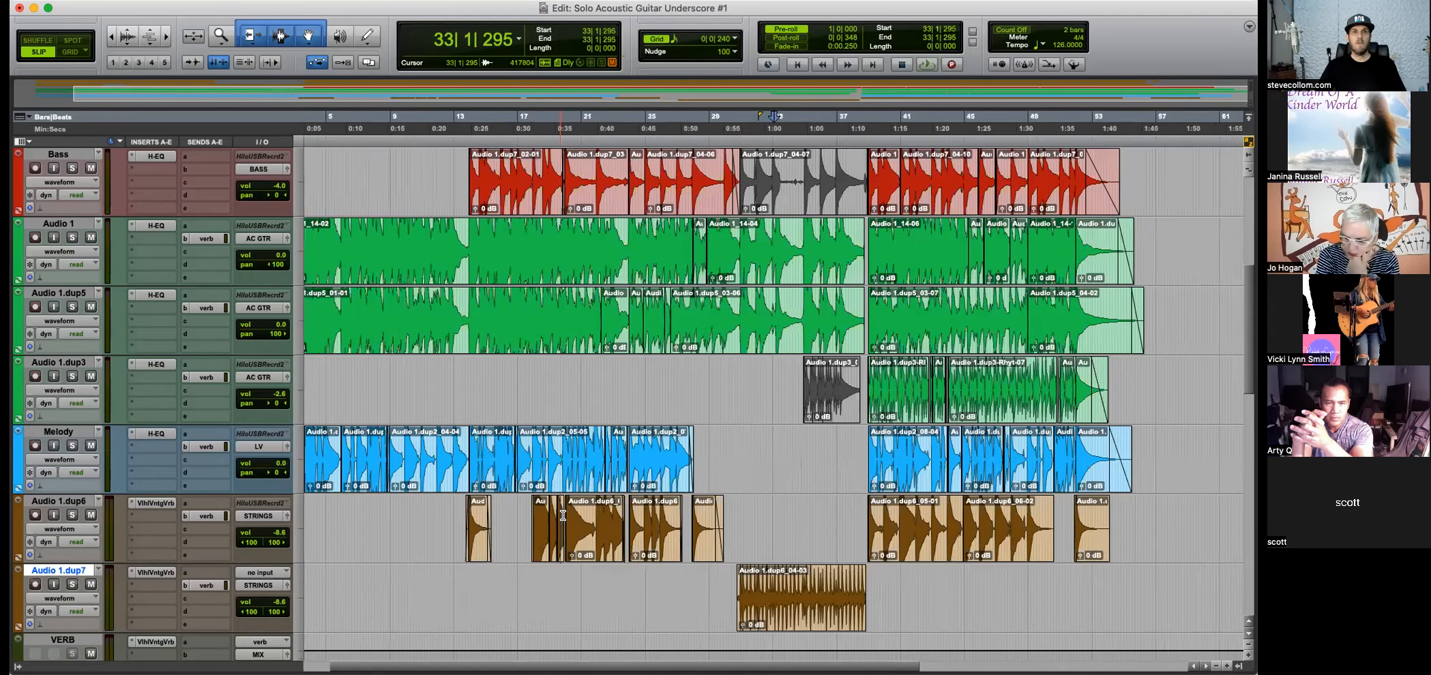
Fade in the start of the Audio 1.dup7 clip at bar 31 and play from 30|4|484.
key(super+bracketright)
key(super+bracketright)
key(super+bracketright)
drag(479, 586, 508, 578)
click(494, 592)
key(super+bracketright)
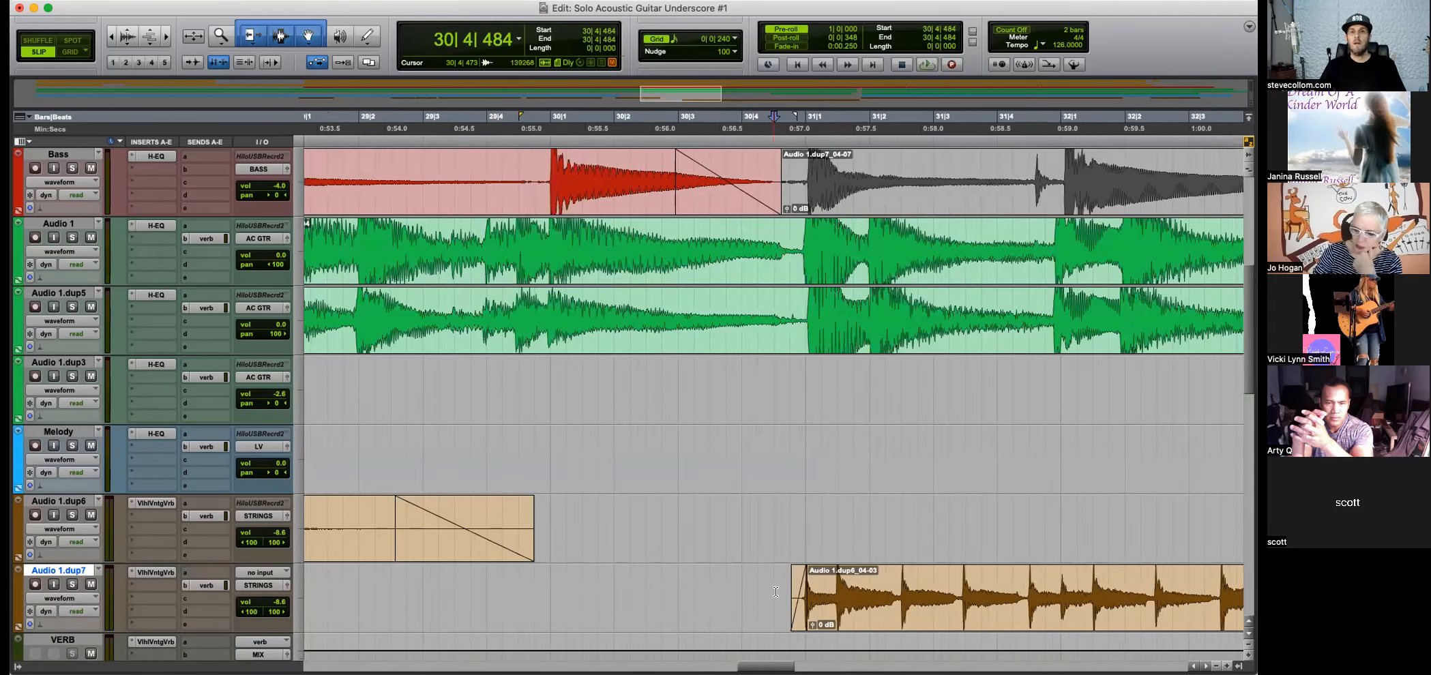
key(super+bracketleft)
key(space)
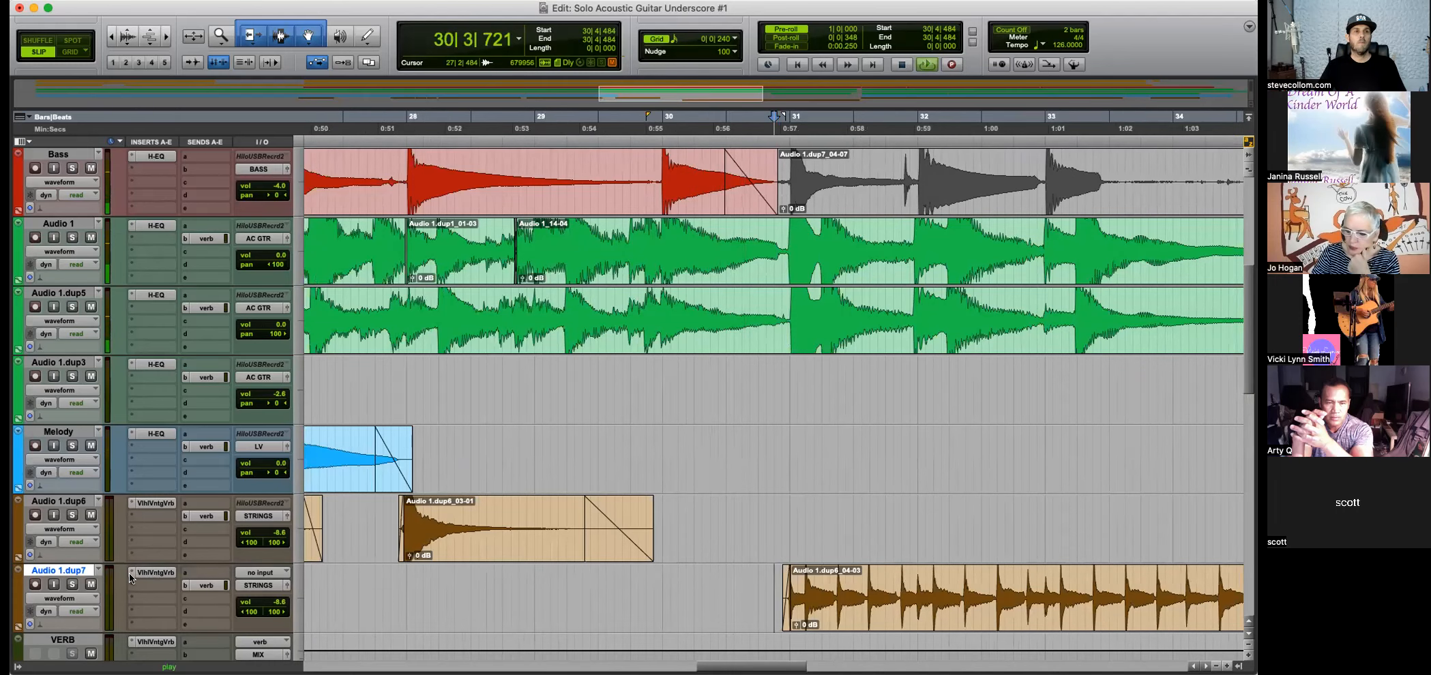
Set the Audio 1.dup7 track's volume to -10.6 during playback.
alt+click(283, 600)
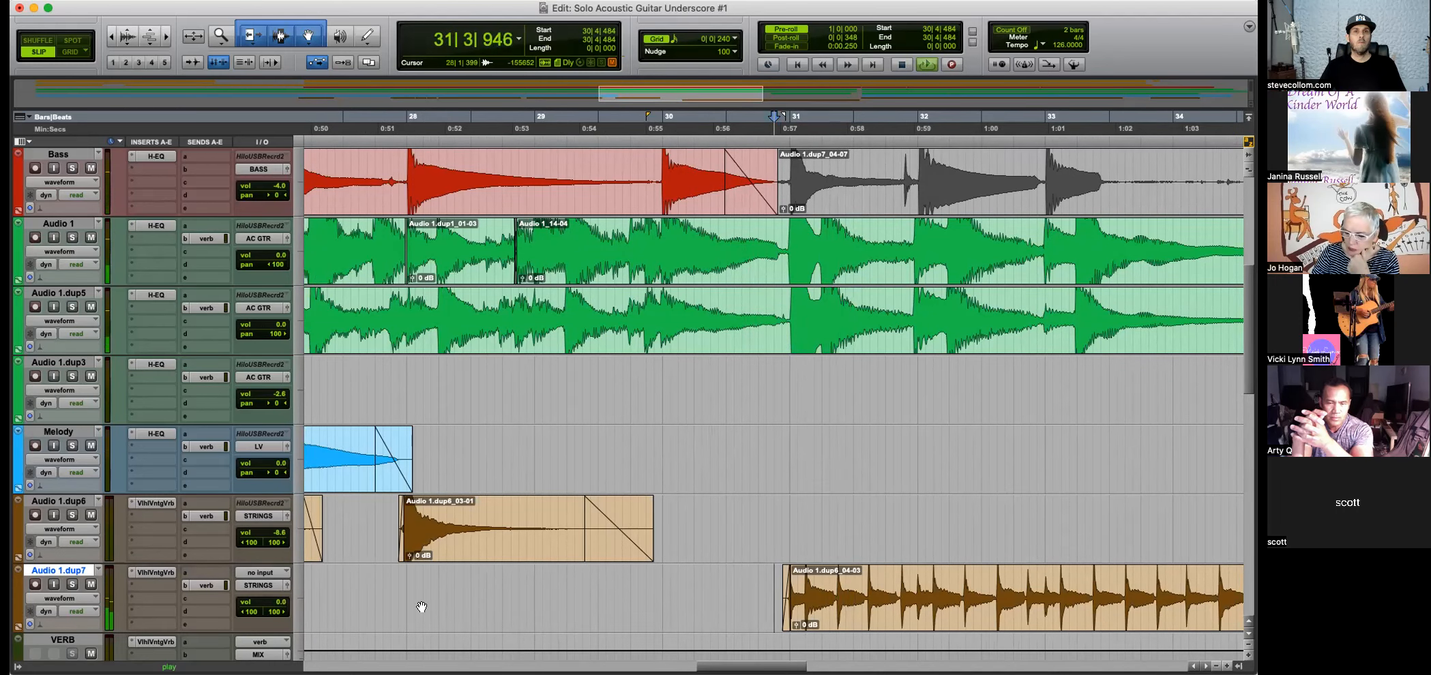
key(super+bracketleft)
key(super+bracketleft)
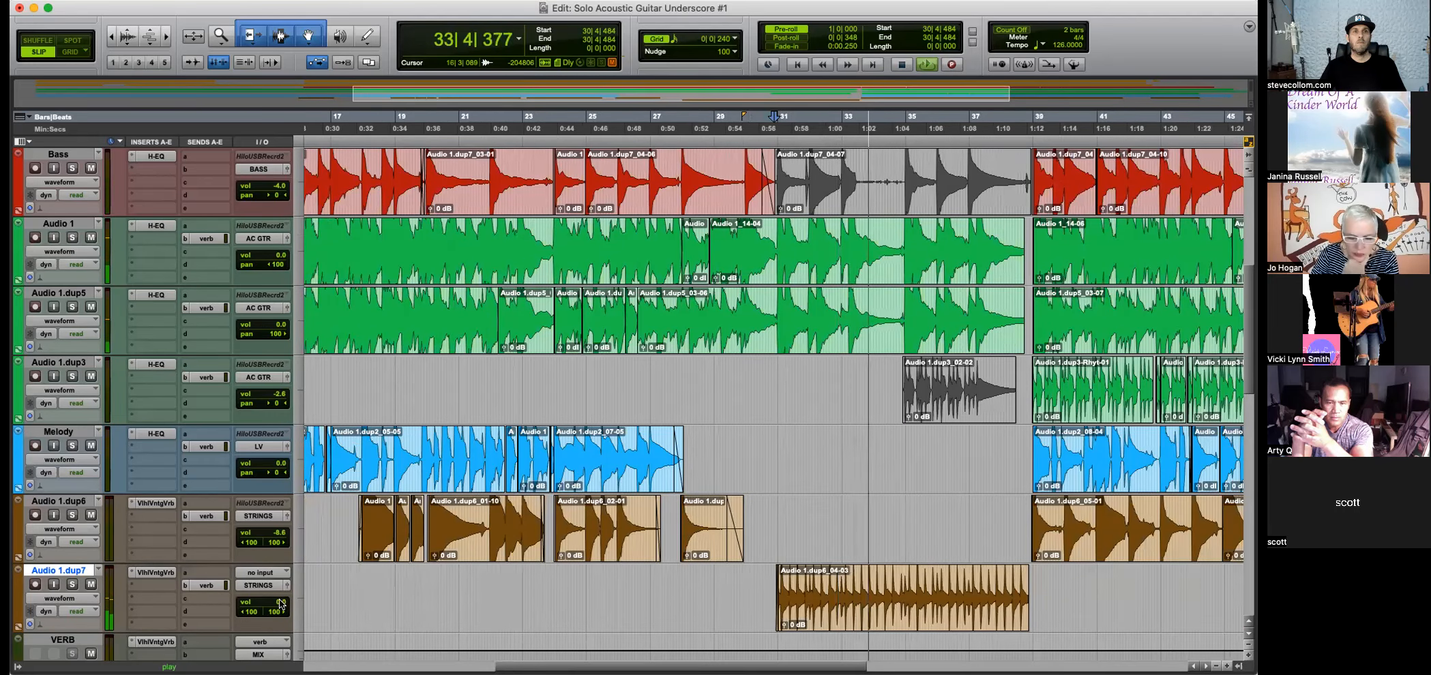
drag(281, 603, 285, 618)
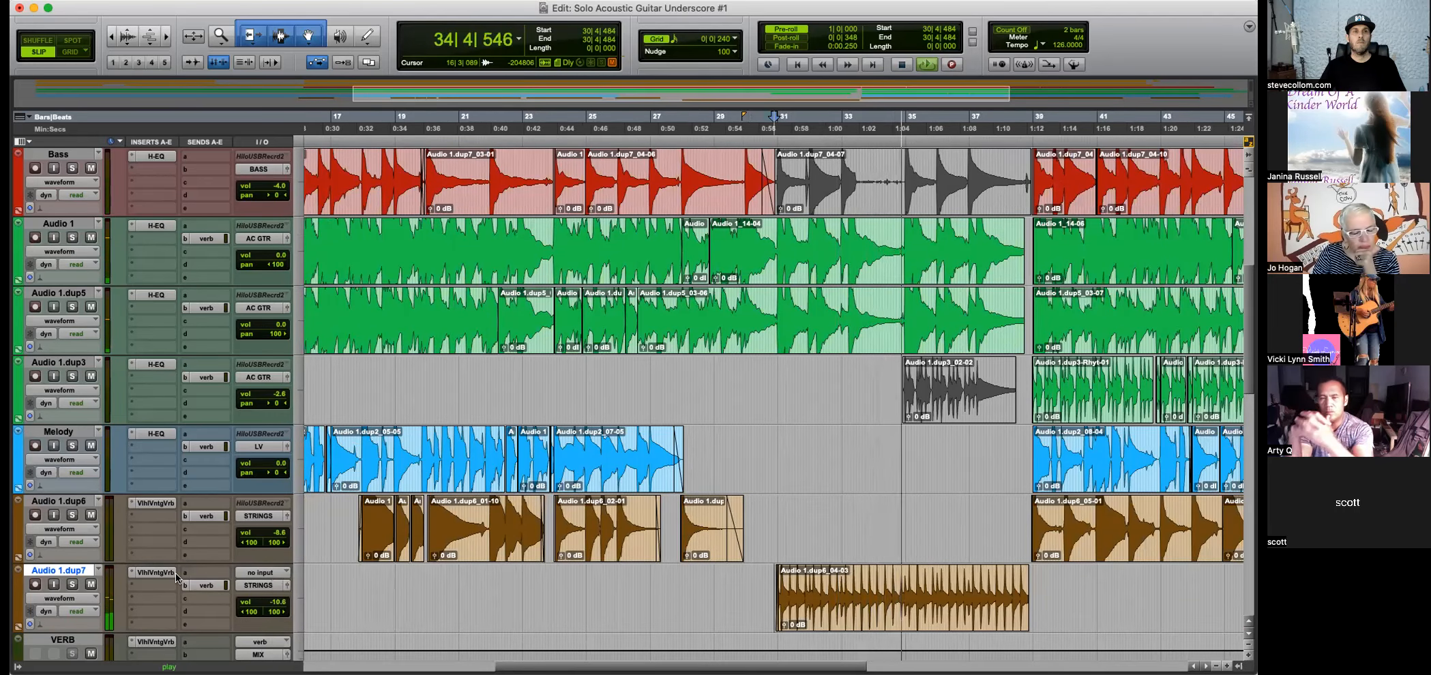
Set the ValhallaVintageVerb low cut on Audio 1.dup7 to 590 Hz and close the plug-in.
click(156, 572)
drag(1151, 346, 1151, 320)
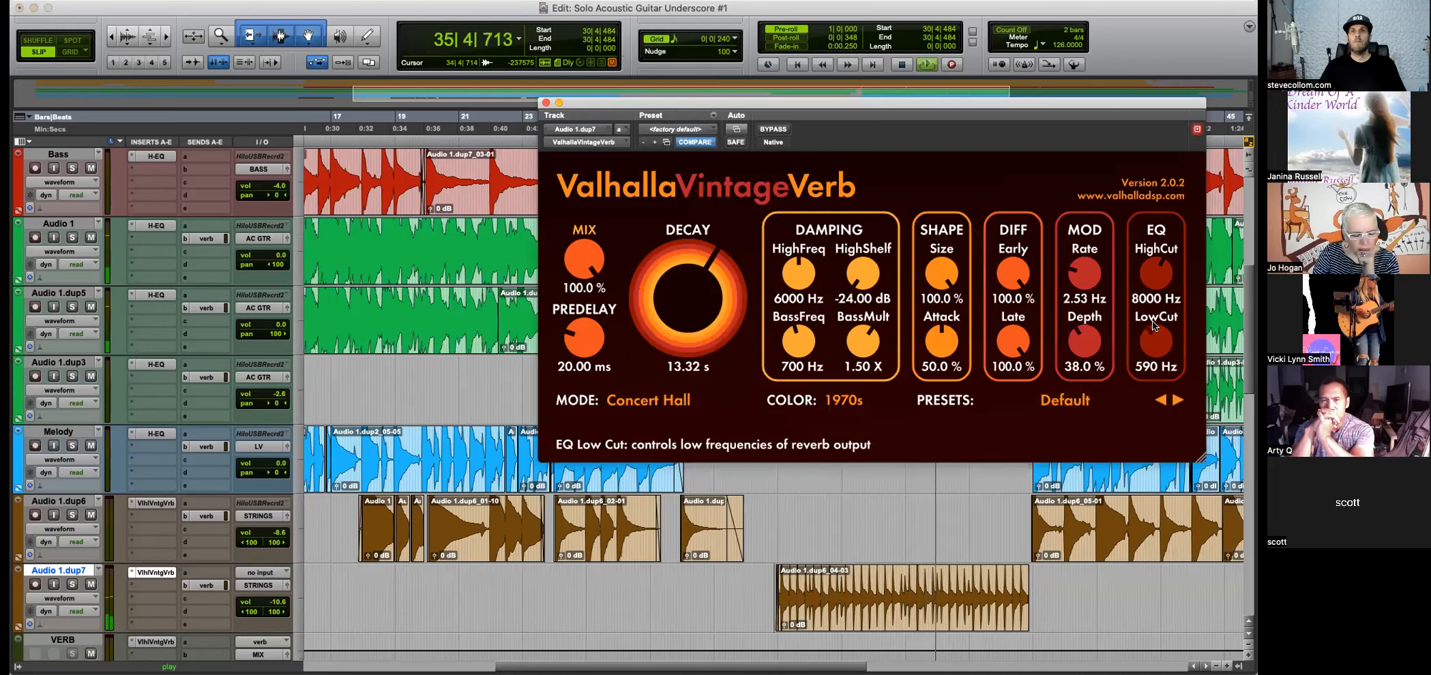
click(545, 103)
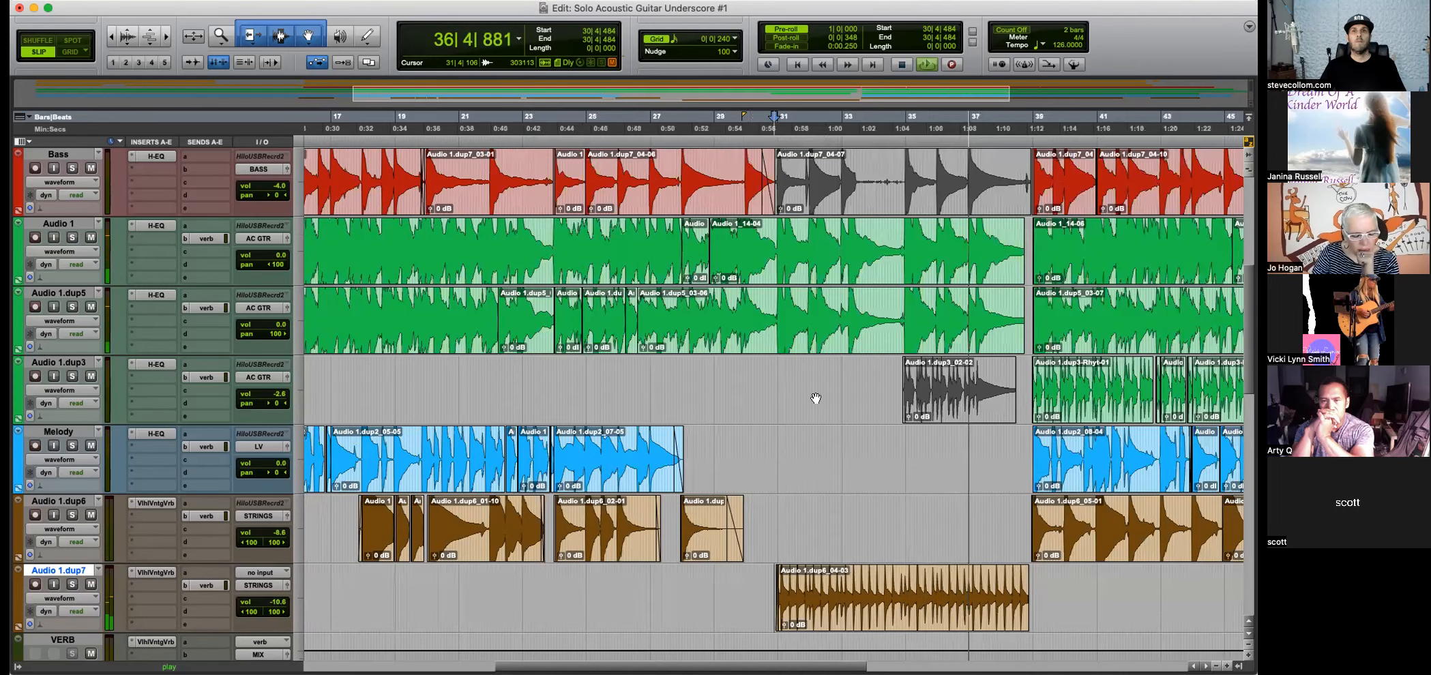
Duplicate the Audio 1.dup7 strings clip directly after itself so the part continues from 38|4|480.
key(super+bracketleft)
key(super+bracketleft)
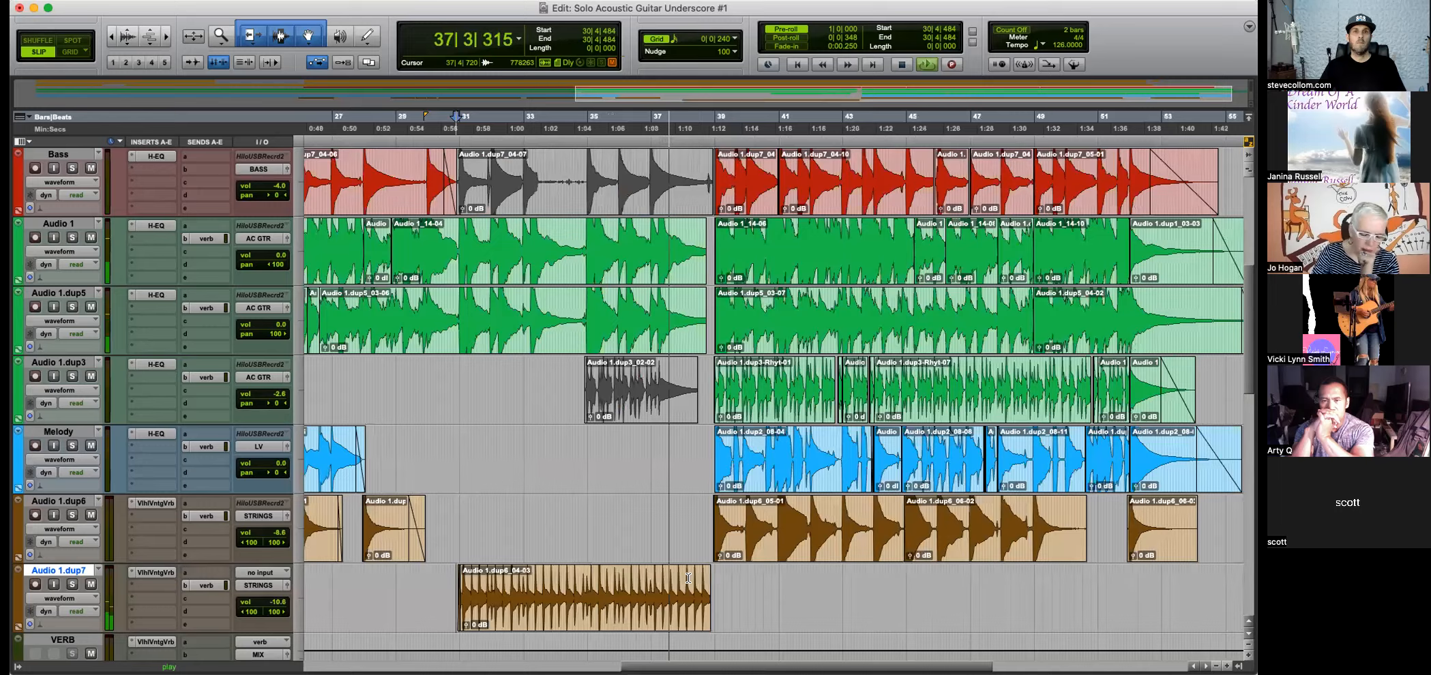
key(super+bracketright)
key(super+bracketleft)
key(super+bracketleft)
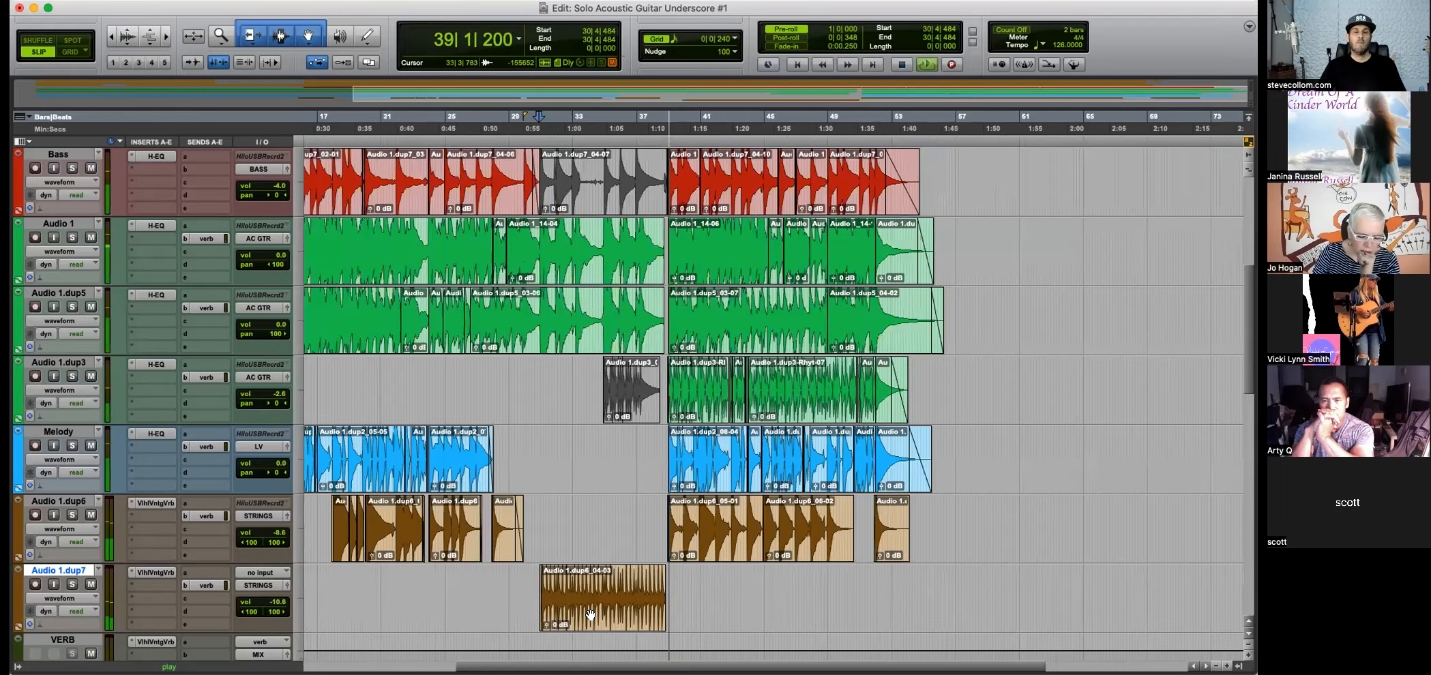
click(586, 596)
key(super+d)
key(super+bracketright)
key(super+bracketright)
key(super+bracketright)
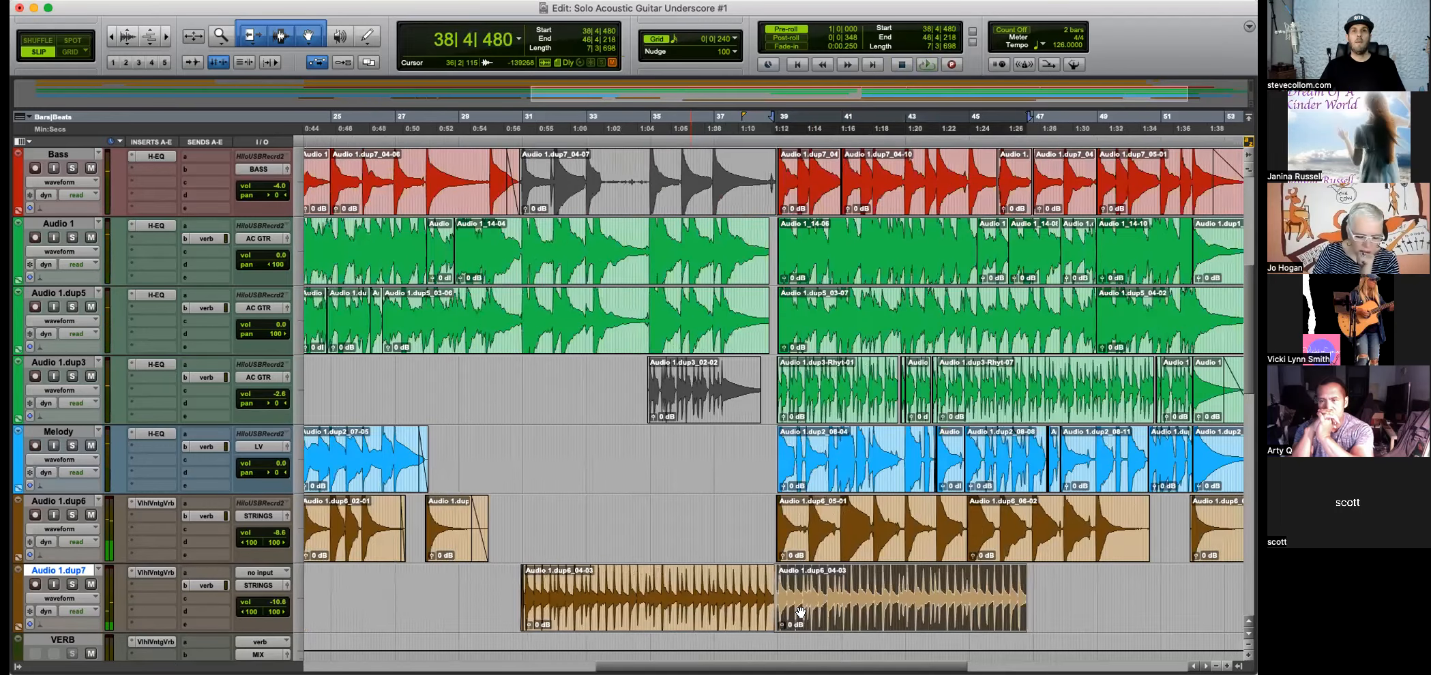
Shift the duplicated strings clip slightly later to bar 39, switch to Grid mode, and play across the join.
drag(839, 620, 889, 614)
key(F4)
click(818, 582)
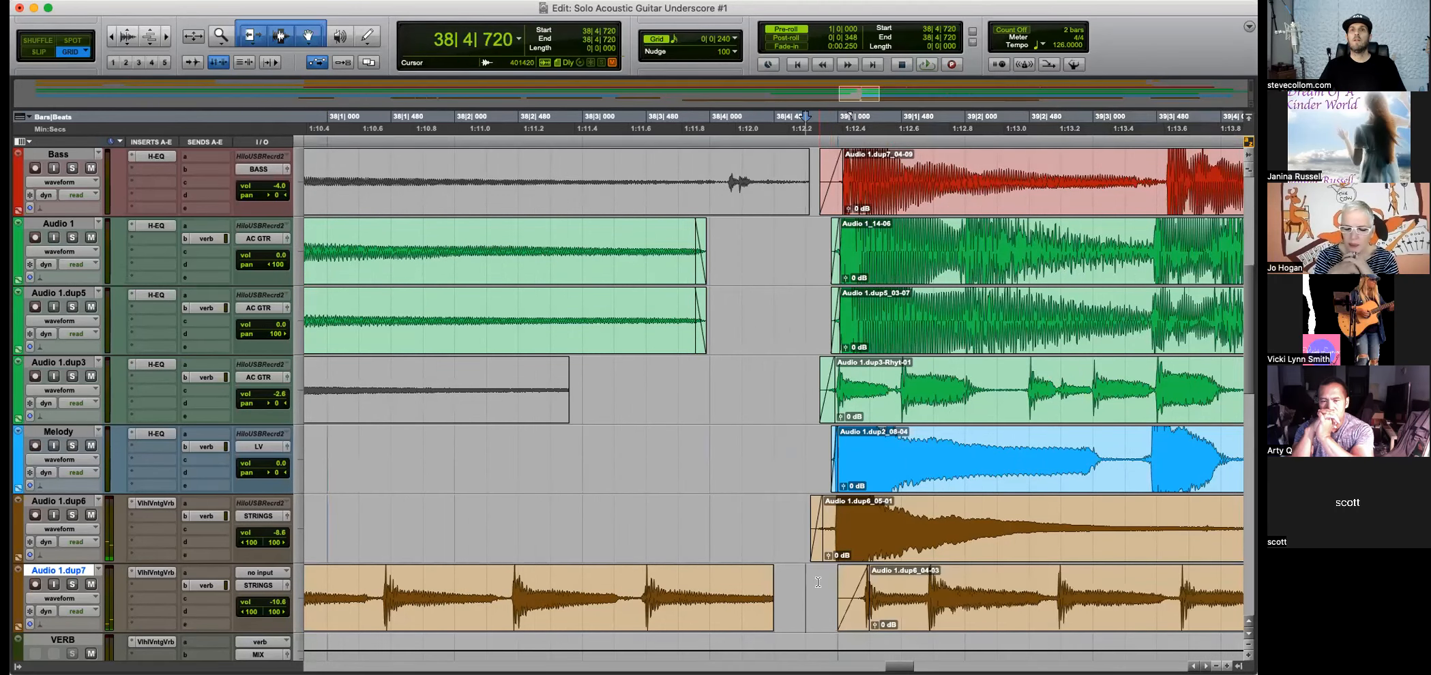
key(space)
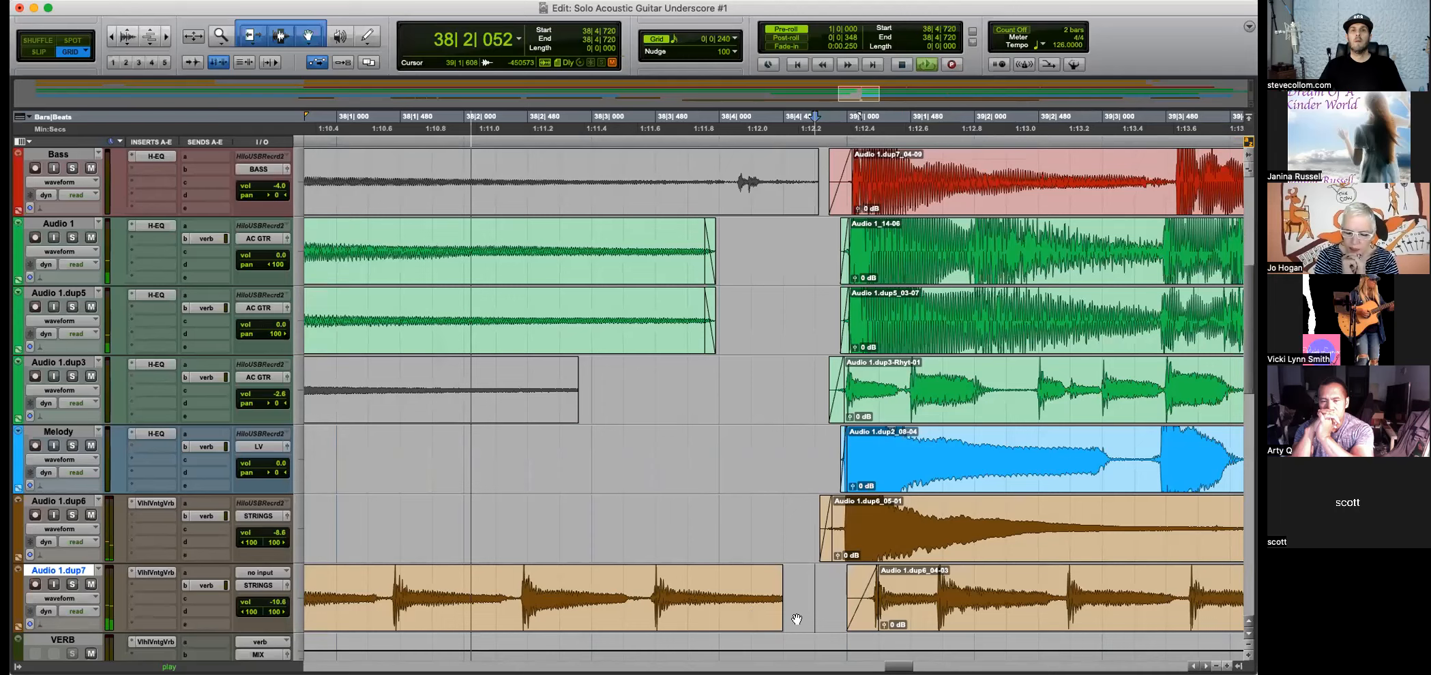
key(super+bracketleft)
click(846, 613)
key(super+bracketleft)
key(super+bracketleft)
key(super+bracketleft)
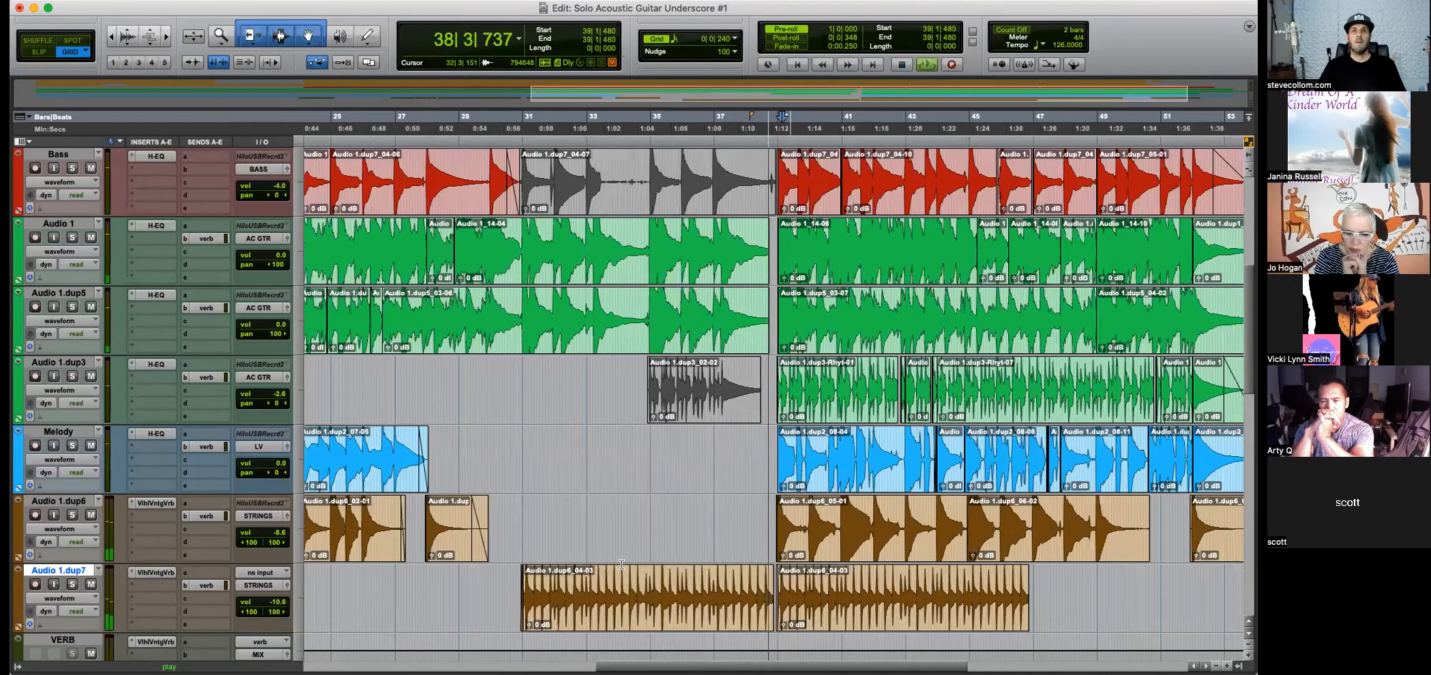
Duplicate the second Audio 1.dup7 strings clip directly after itself to extend the part through the ending.
key(super+bracketleft)
click(856, 611)
key(super+d)
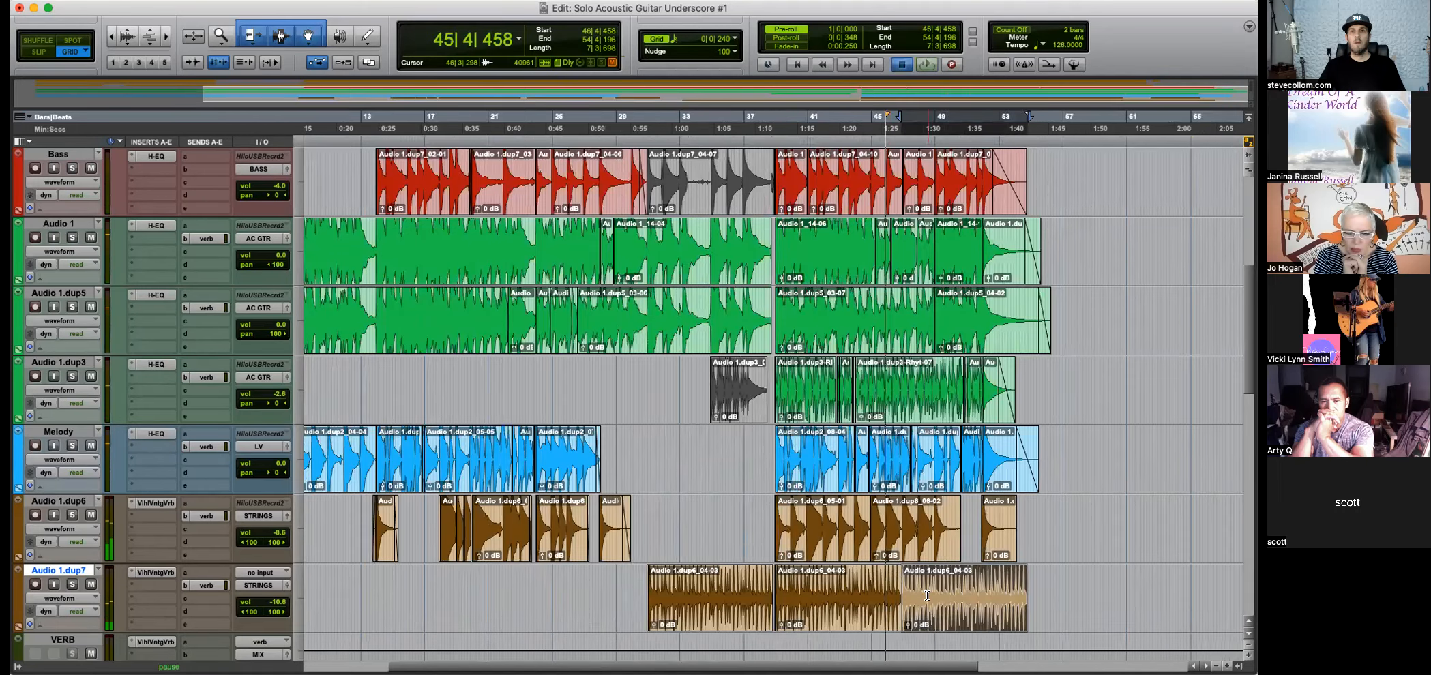
key(super+bracketright)
key(super+bracketright)
key(super+bracketright)
key(super+bracketright)
key(super+bracketleft)
key(super+bracketleft)
key(super+bracketleft)
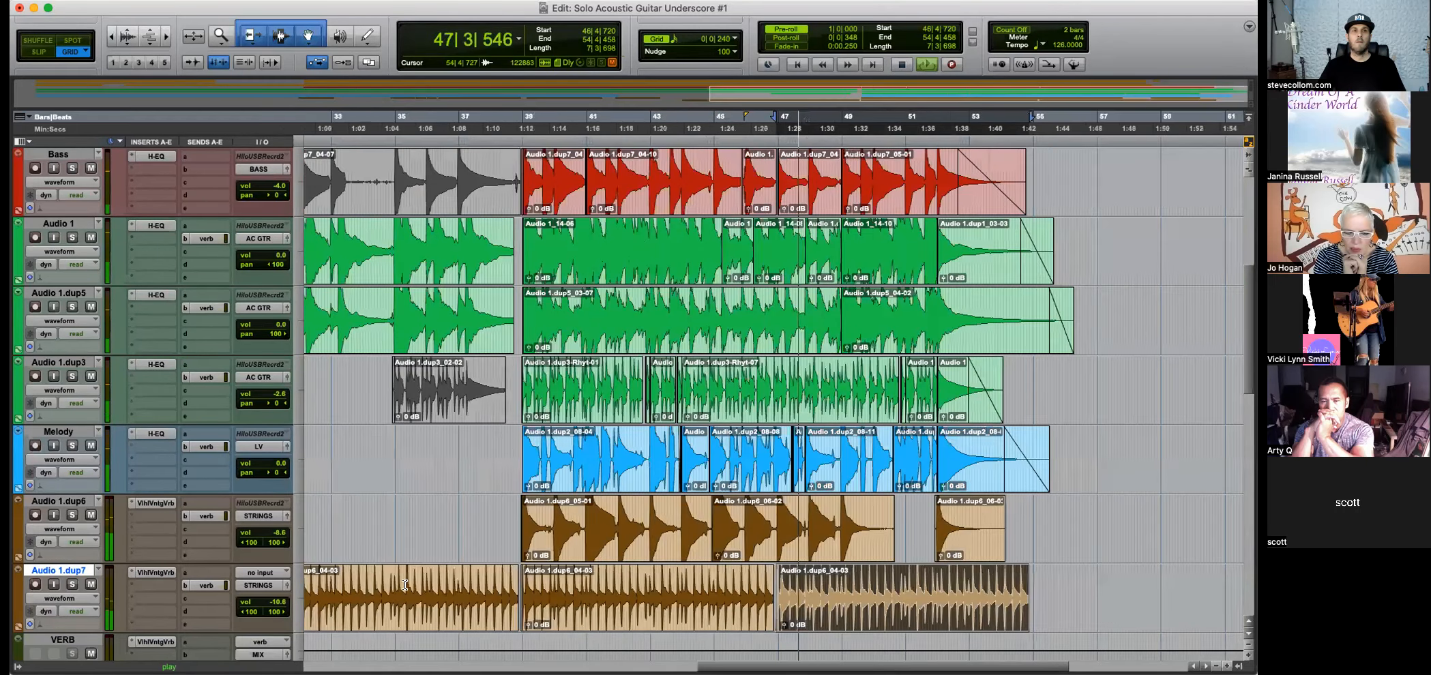
Lower the Audio 1.dup7 track volume to -15.9 dB.
drag(275, 600, 278, 606)
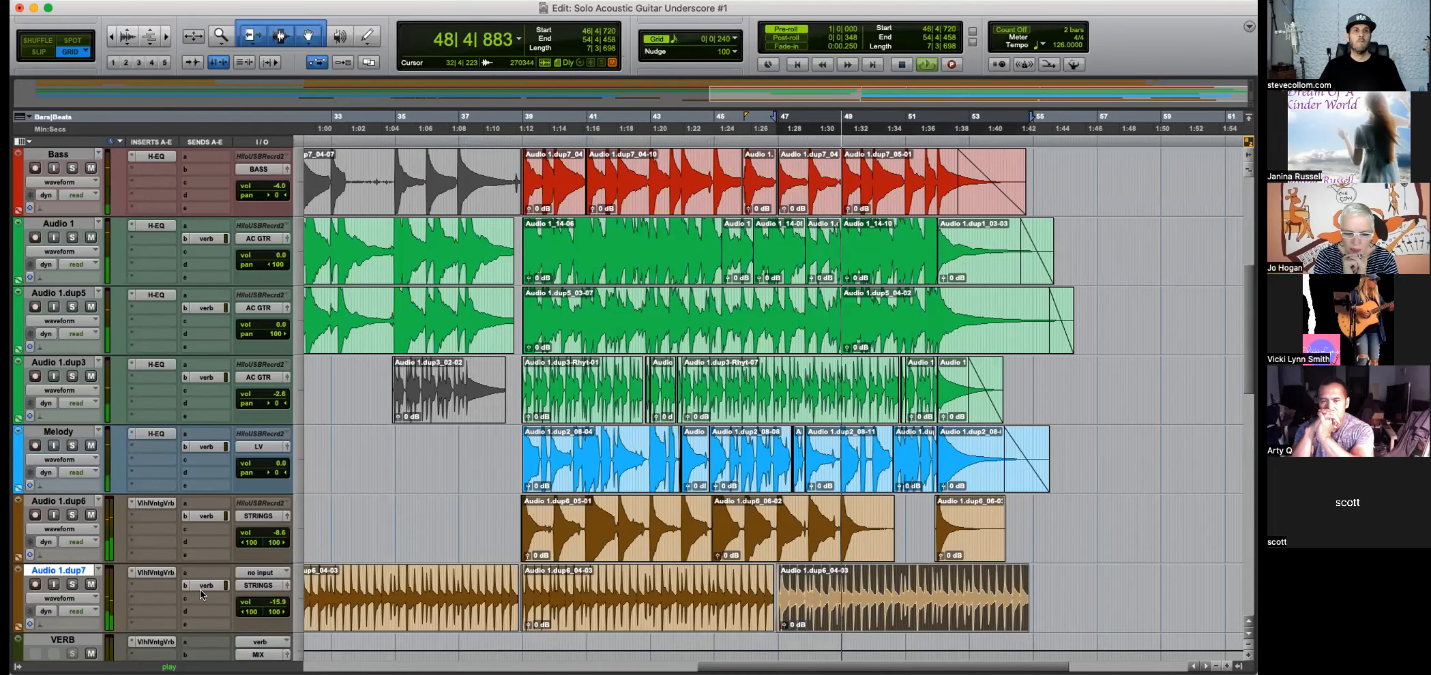
click(152, 584)
mouse_move(190, 590)
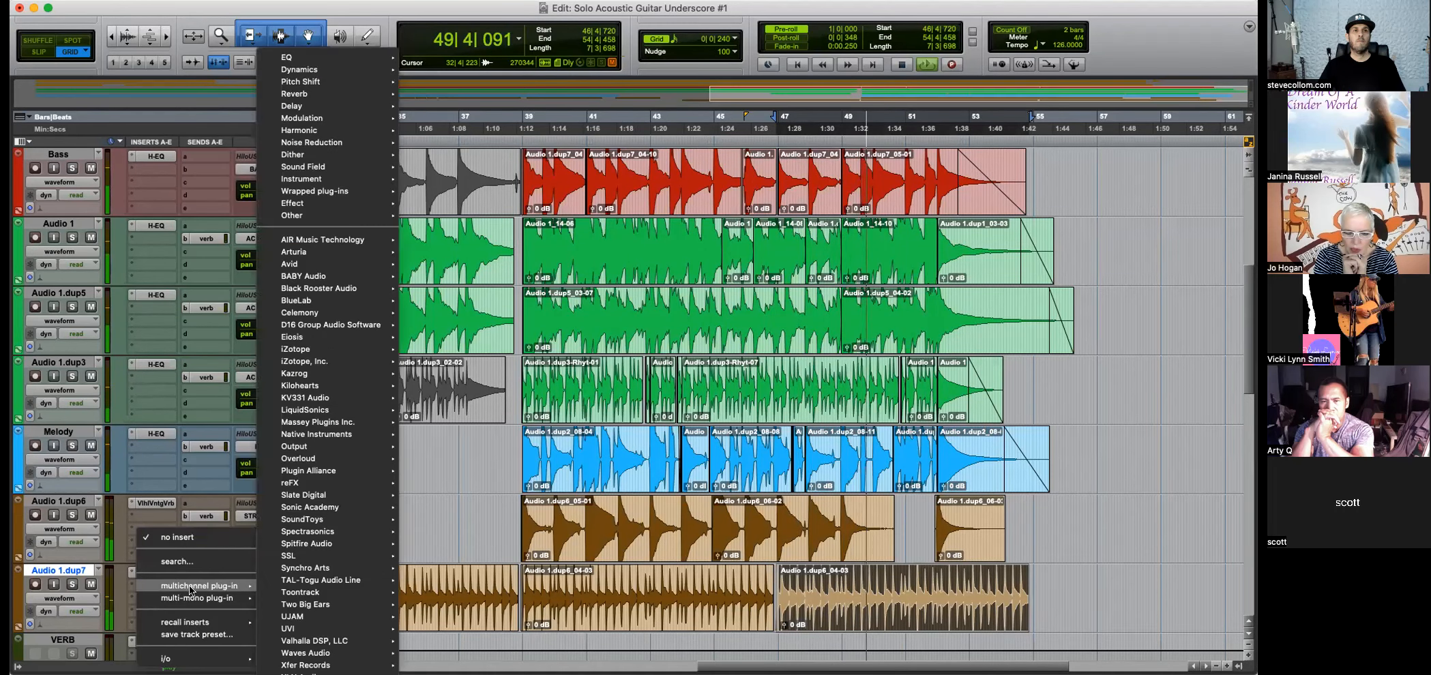
click(147, 507)
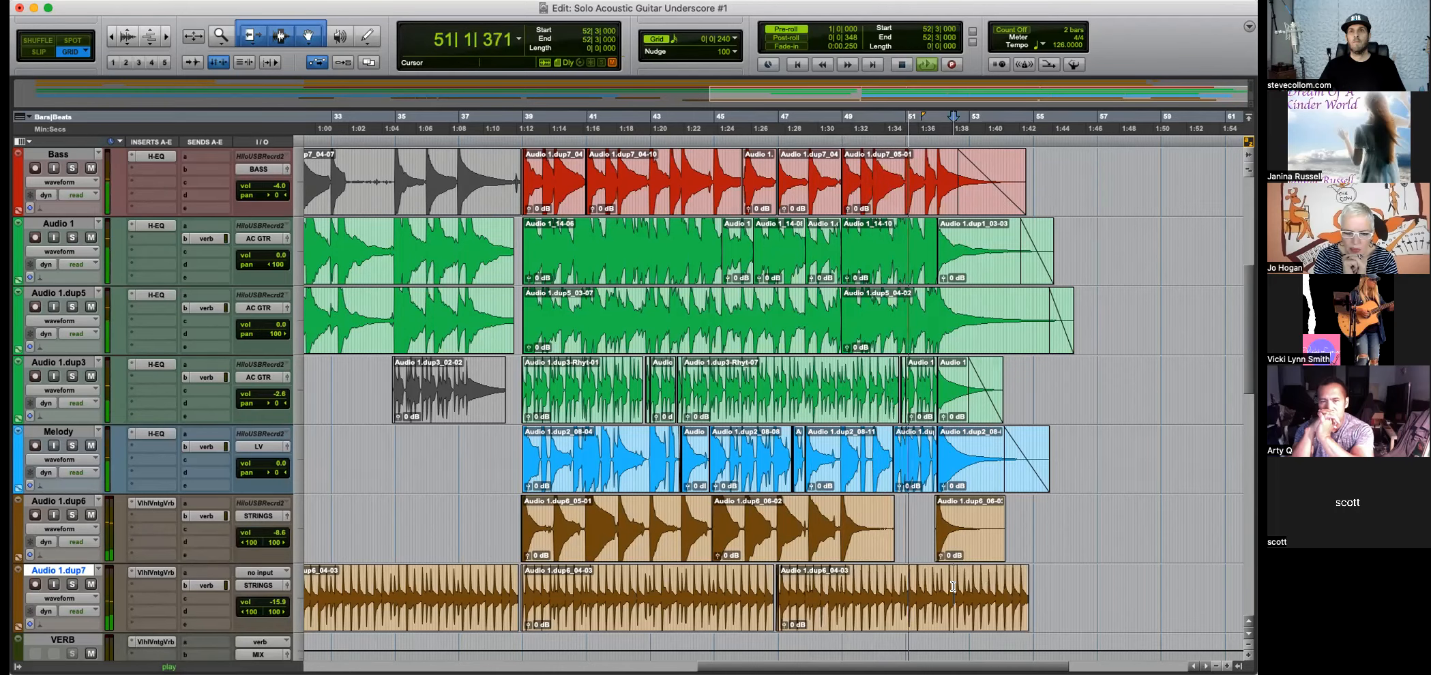
Delete the portion of the last Audio 1.dup7 clip from bar 52 onward.
key(super+bracketright)
key(super+bracketright)
drag(710, 593, 1249, 587)
key(Delete)
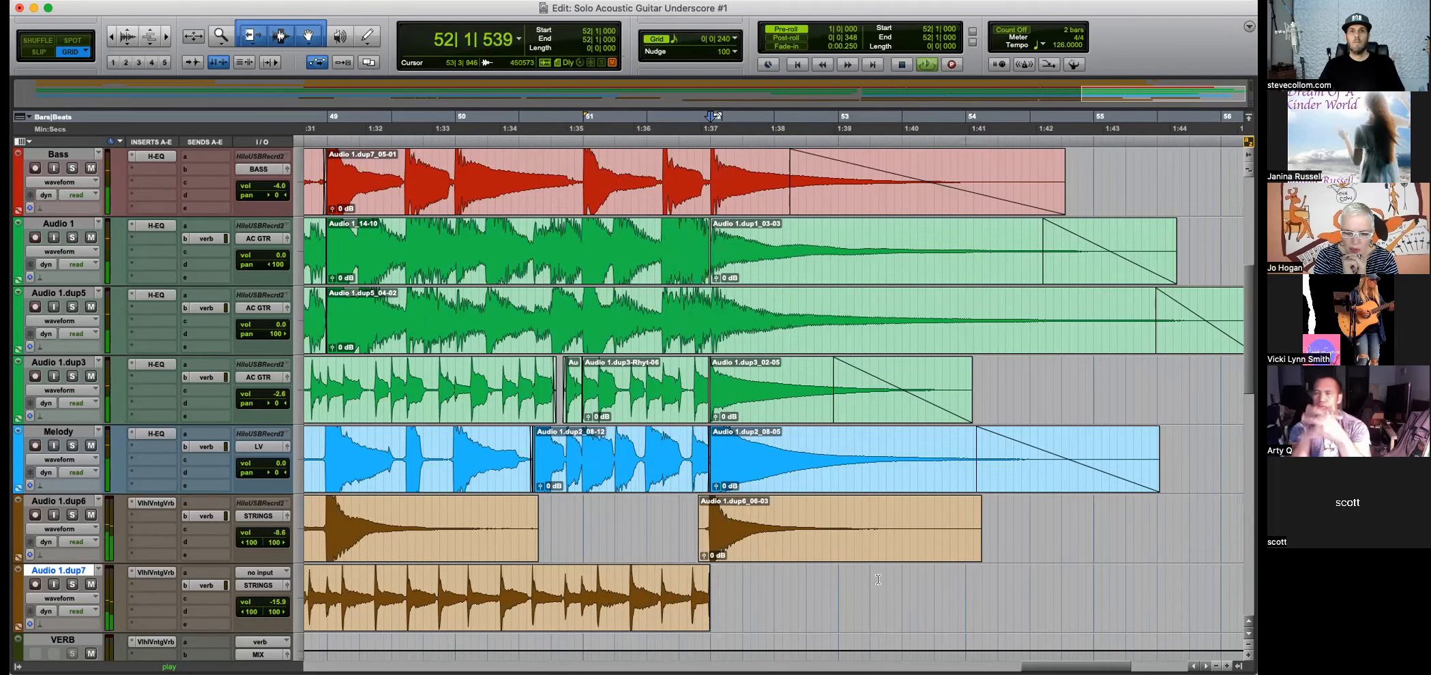
In Slip mode, cut the end of the last Audio 1.dup7 clip back to just before bar 52 and fade it out.
mouse_move(710, 579)
mouse_down()
mouse_move(694, 578)
mouse_move(806, 584)
mouse_move(720, 573)
mouse_up()
key(super+bracketright)
key(F2)
key(Delete)
Play the ending from 51|2|909 and trim the start of the last Audio 1.dup6 clip to just before bar 52.
click(673, 575)
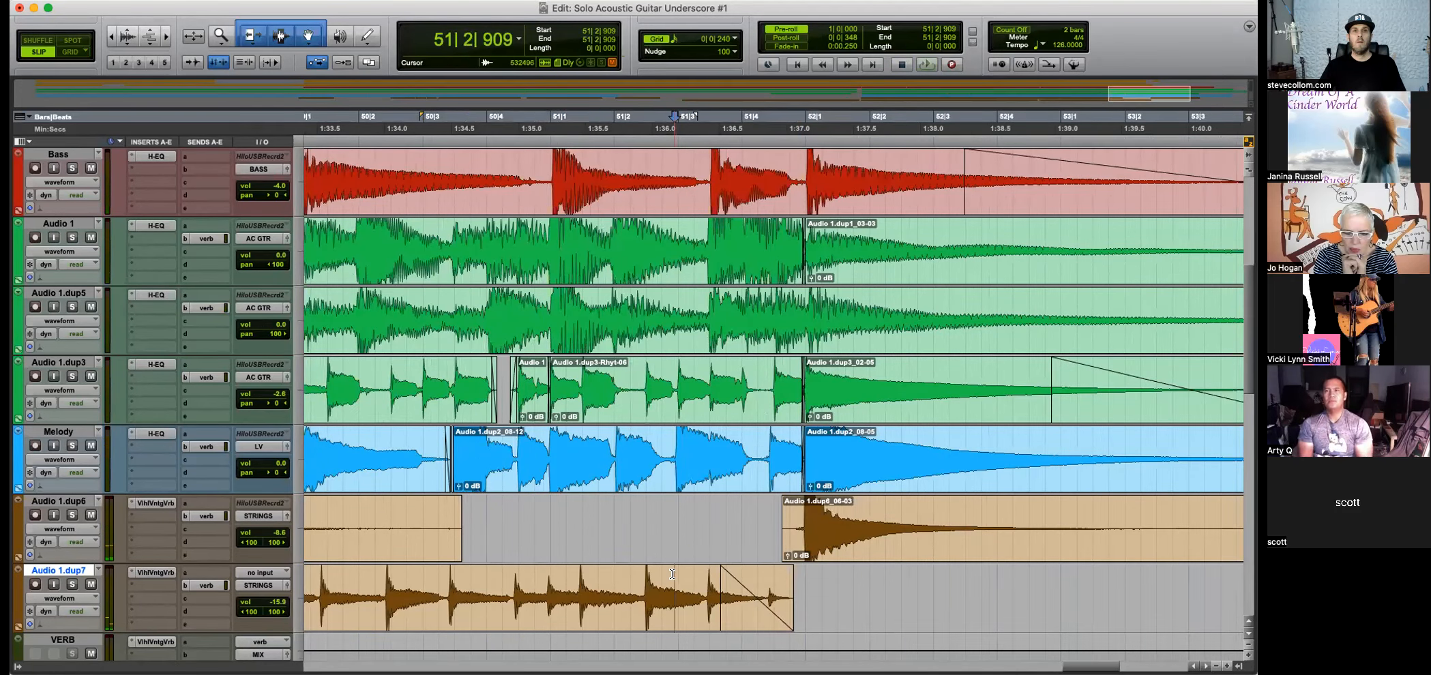
key(space)
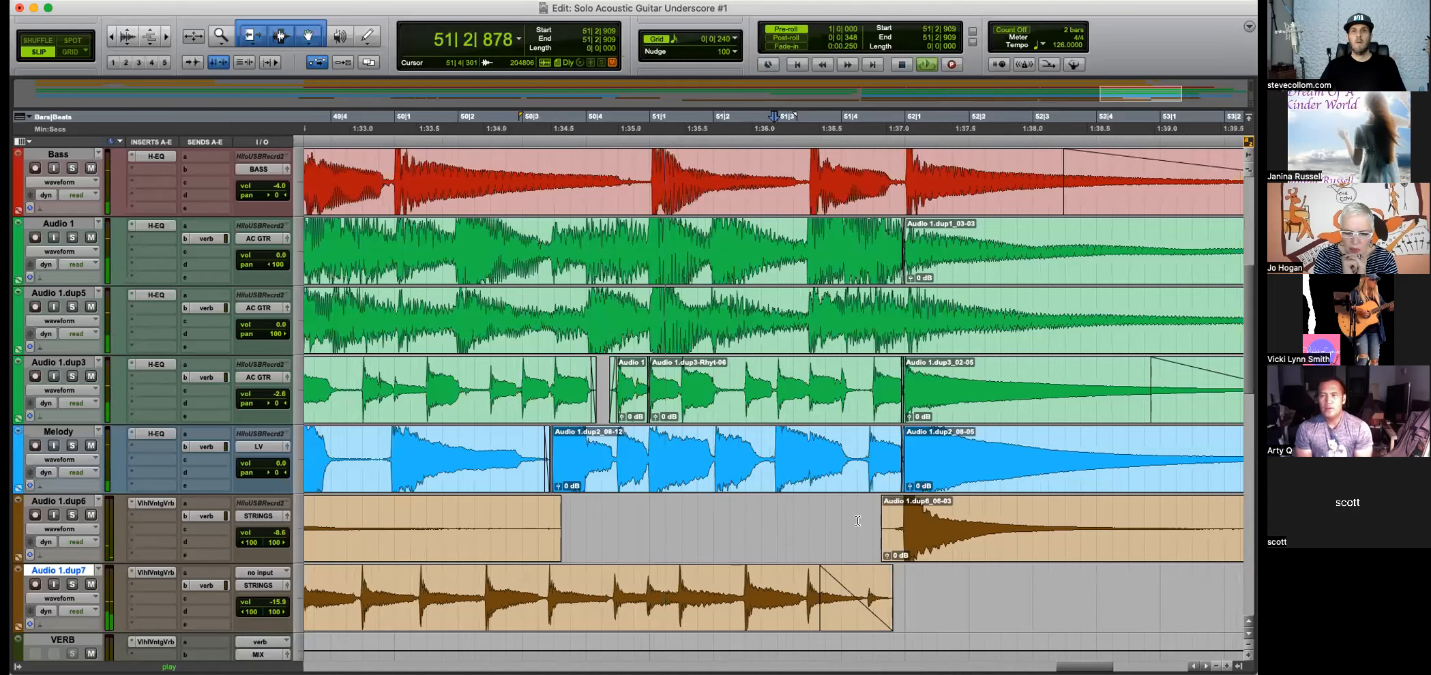
drag(899, 525, 912, 525)
key(super+bracketleft)
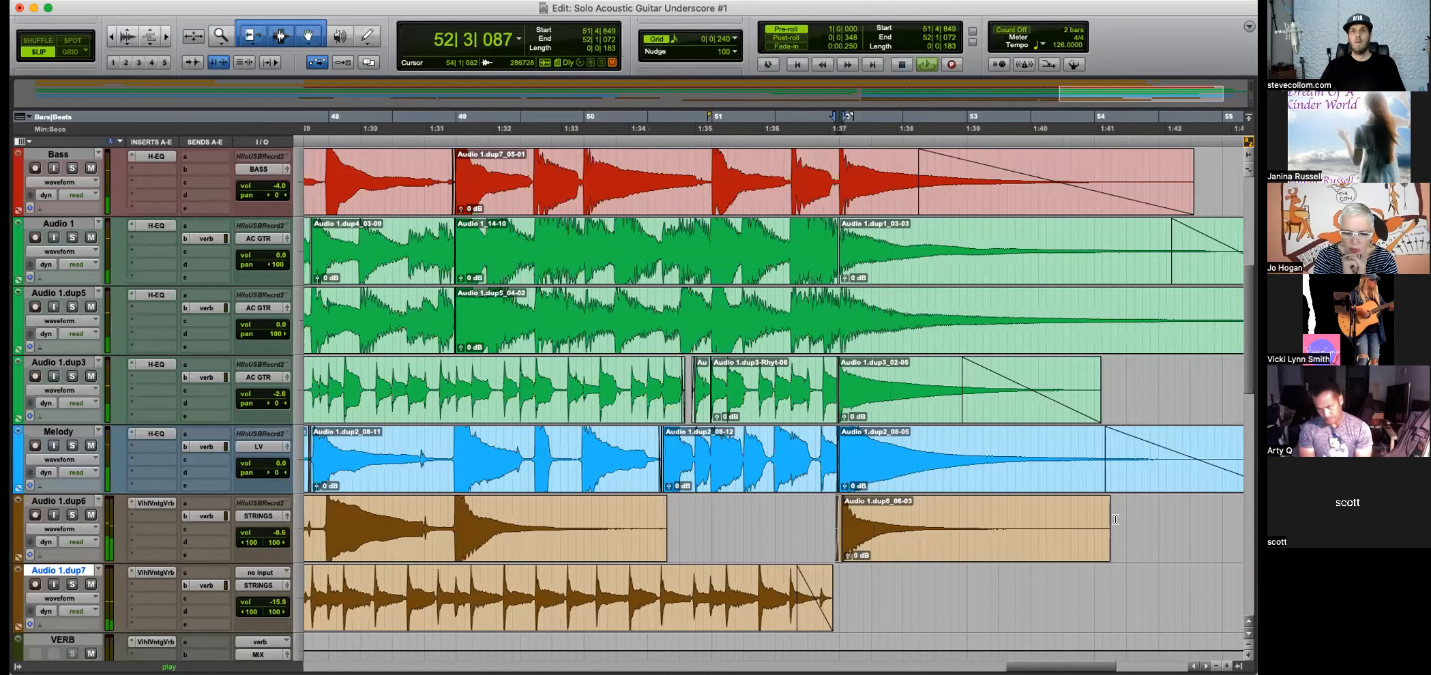
Add fade-outs to the final Audio 1.dup6 clip and the clip before it, and stop playback.
drag(1100, 502, 997, 505)
mouse_move(666, 525)
mouse_down()
mouse_move(521, 504)
mouse_move(617, 505)
mouse_move(532, 505)
mouse_up()
key(super+bracketleft)
key(super+bracketleft)
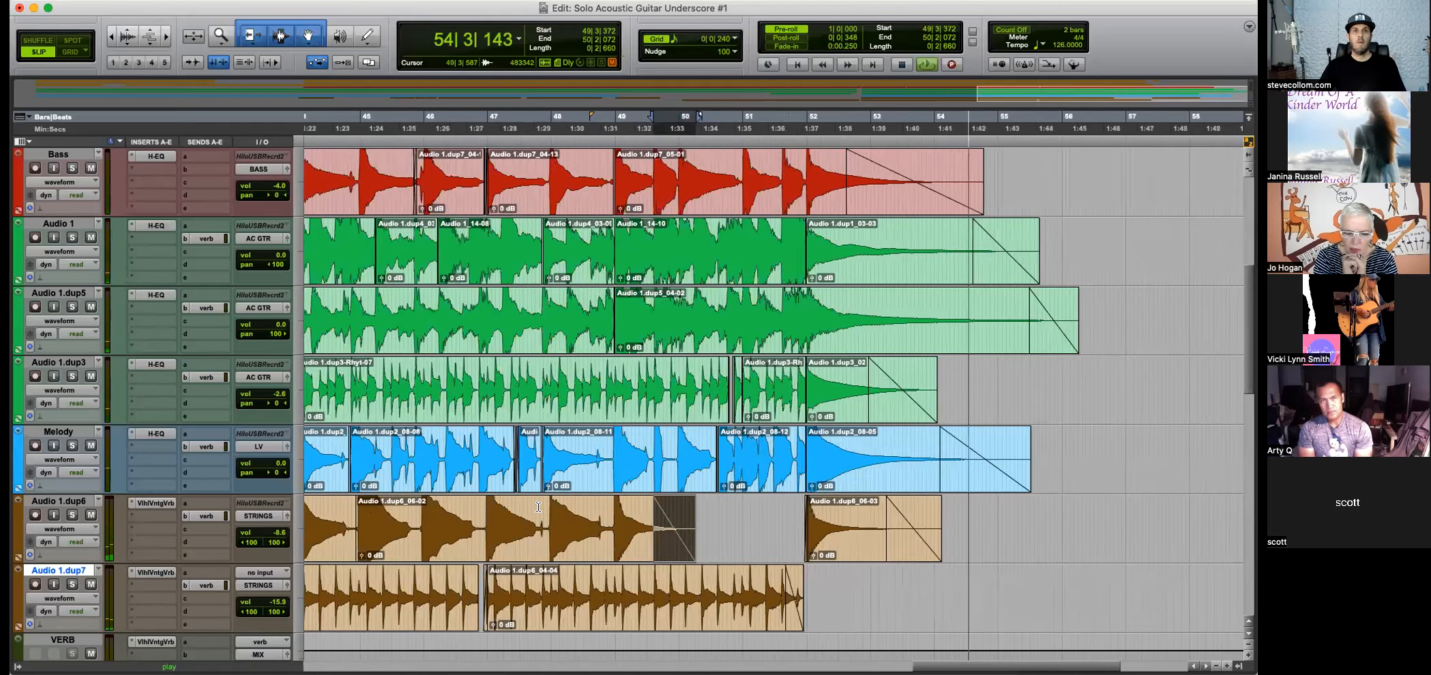
key(super+bracketleft)
key(space)
Examine the whole arrangement for clip edits, including the Audio 1.dup5 guitar edit around bar 22.
click(442, 580)
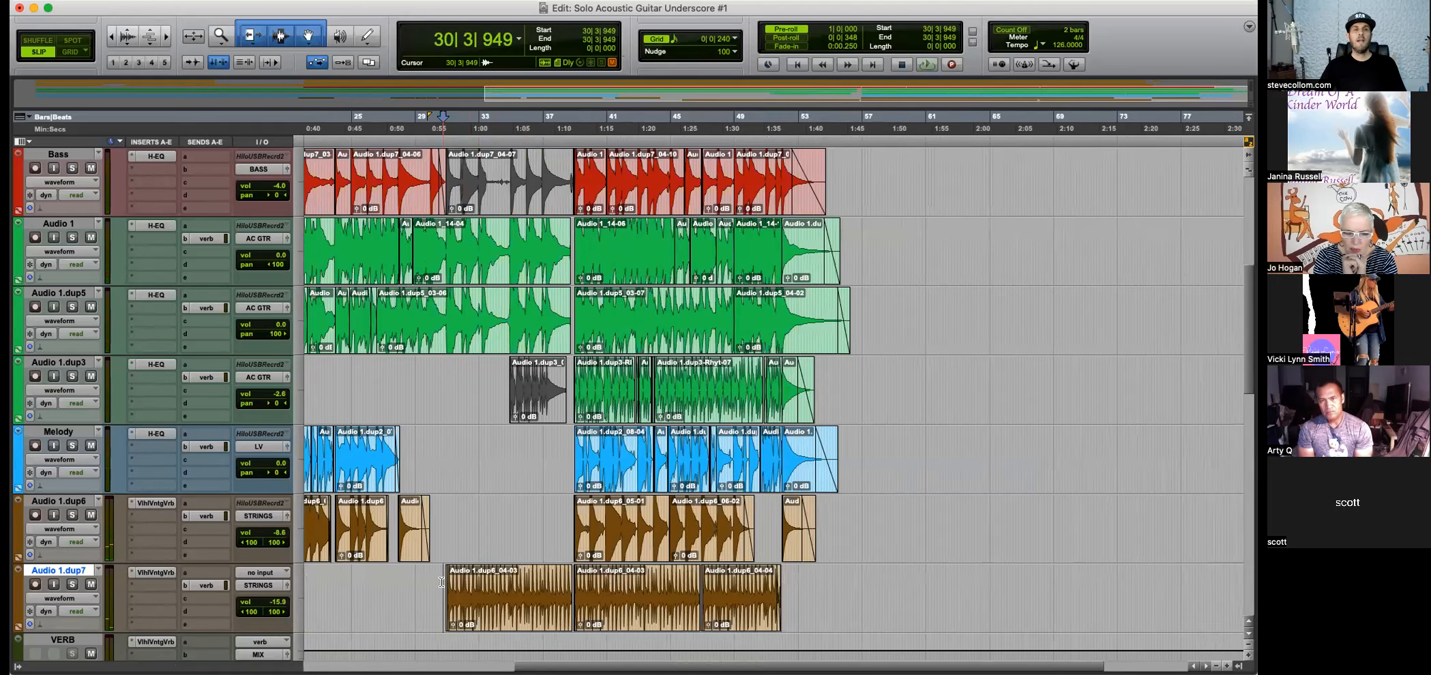
scroll(441, 582, up, 1)
scroll(441, 582, down, 3)
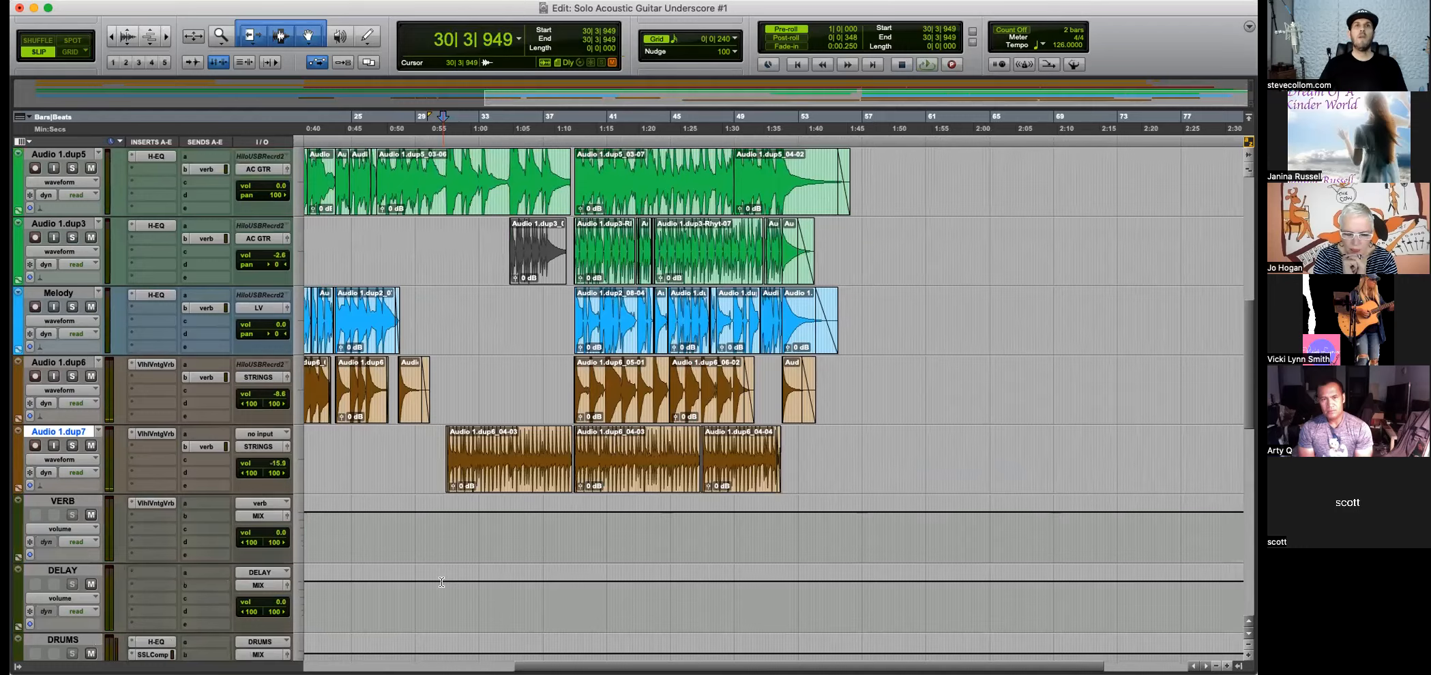
scroll(442, 582, left, 5)
scroll(600, 444, up, 4)
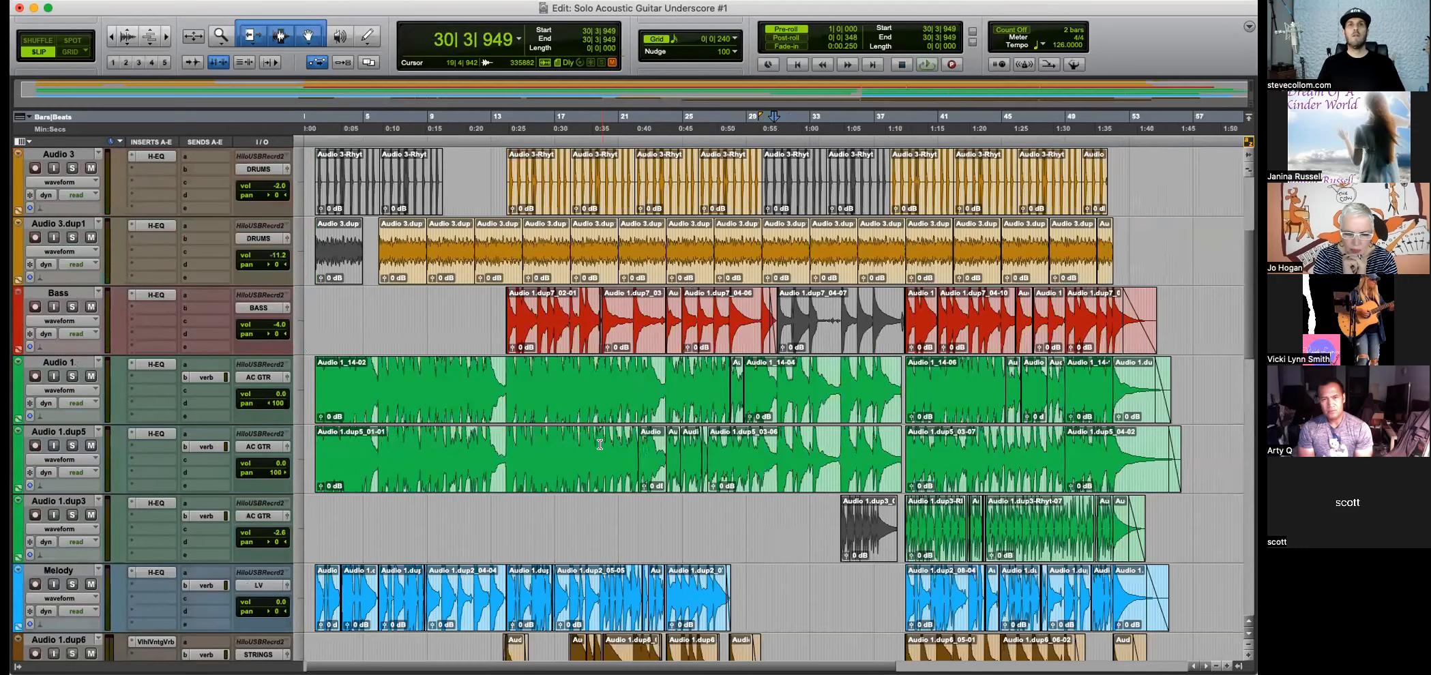
scroll(600, 444, up, 2)
scroll(622, 551, down, 1)
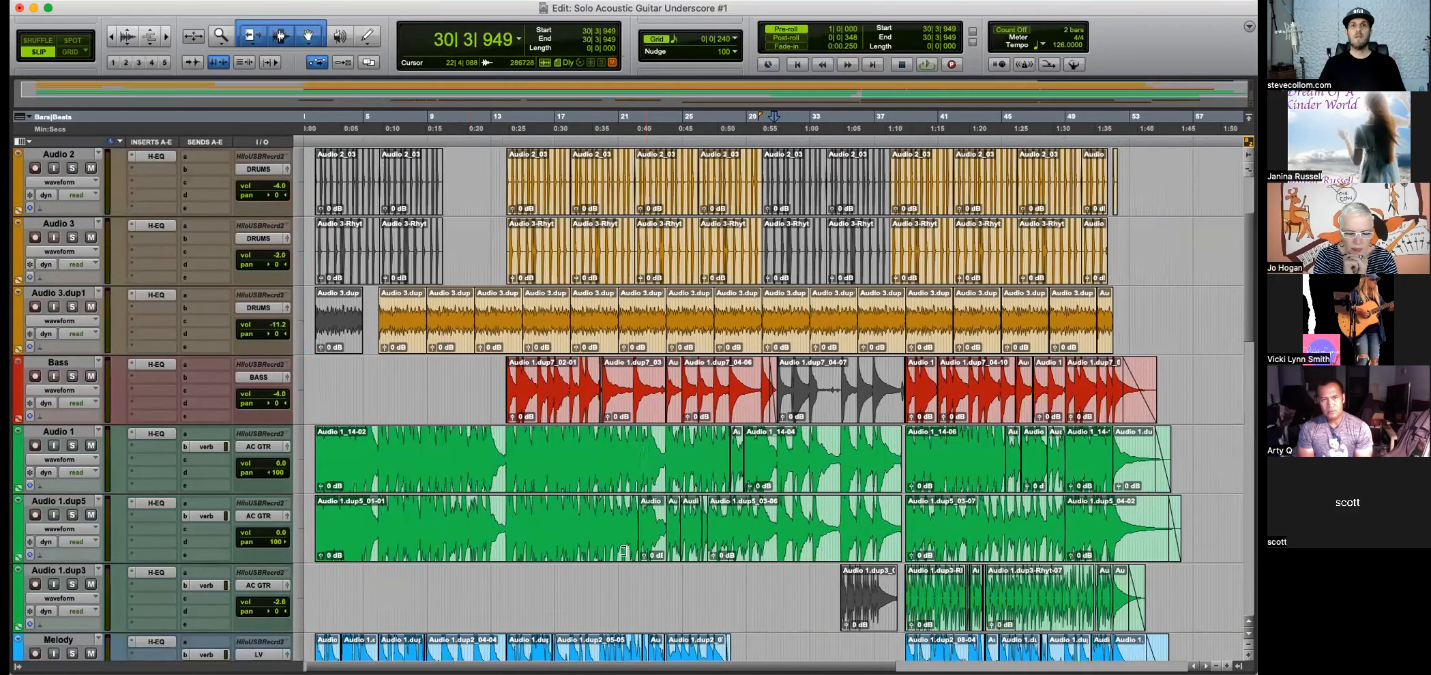
click(636, 580)
scroll(782, 550, up, 8)
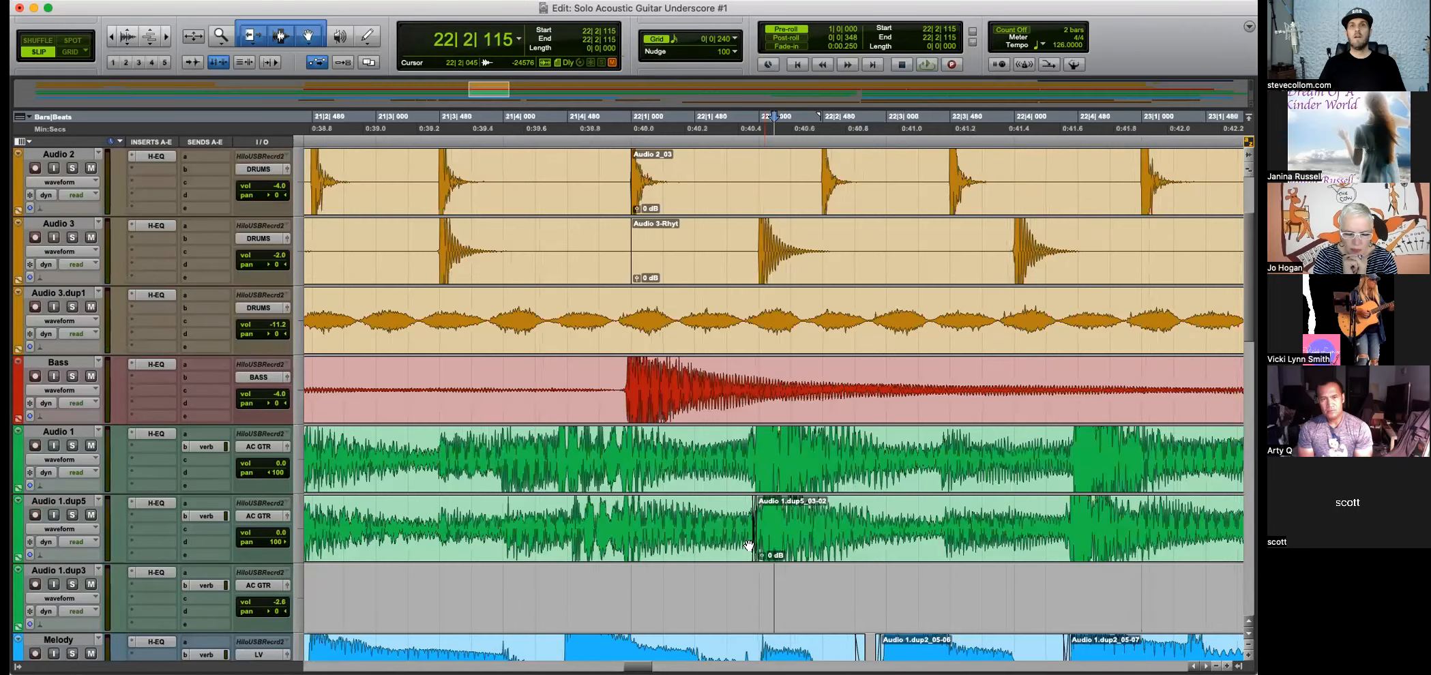
scroll(705, 556, down, 8)
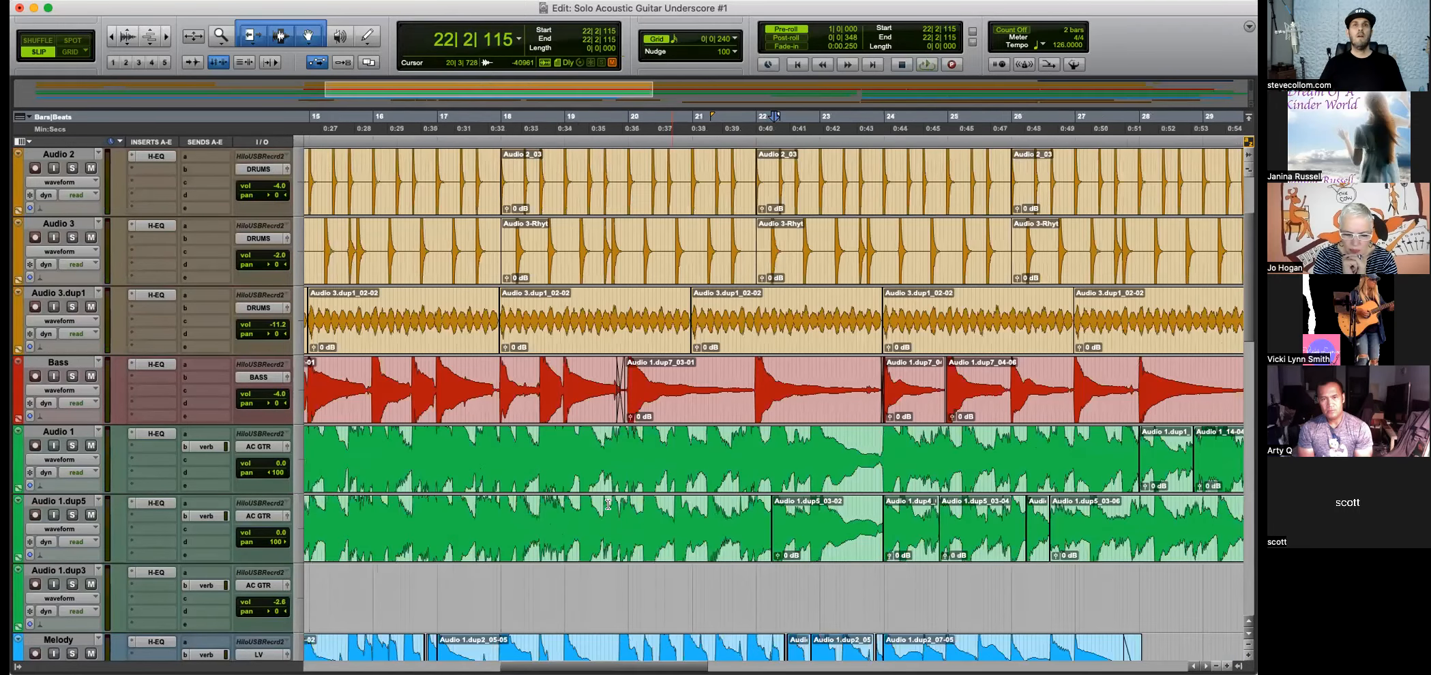
scroll(613, 501, down, 3)
scroll(644, 479, down, 2)
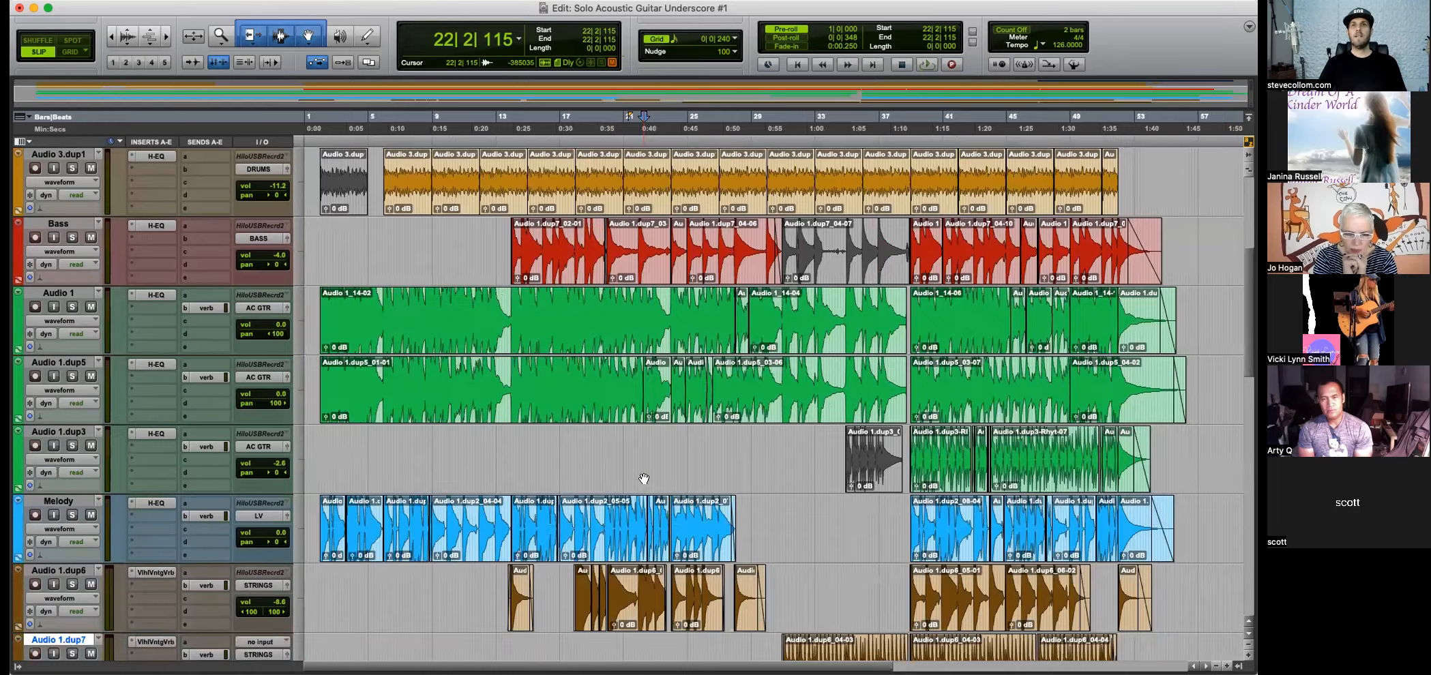
Add an H-EQ to the empty fourth insert slot of the MASTER track.
scroll(644, 479, down, 15)
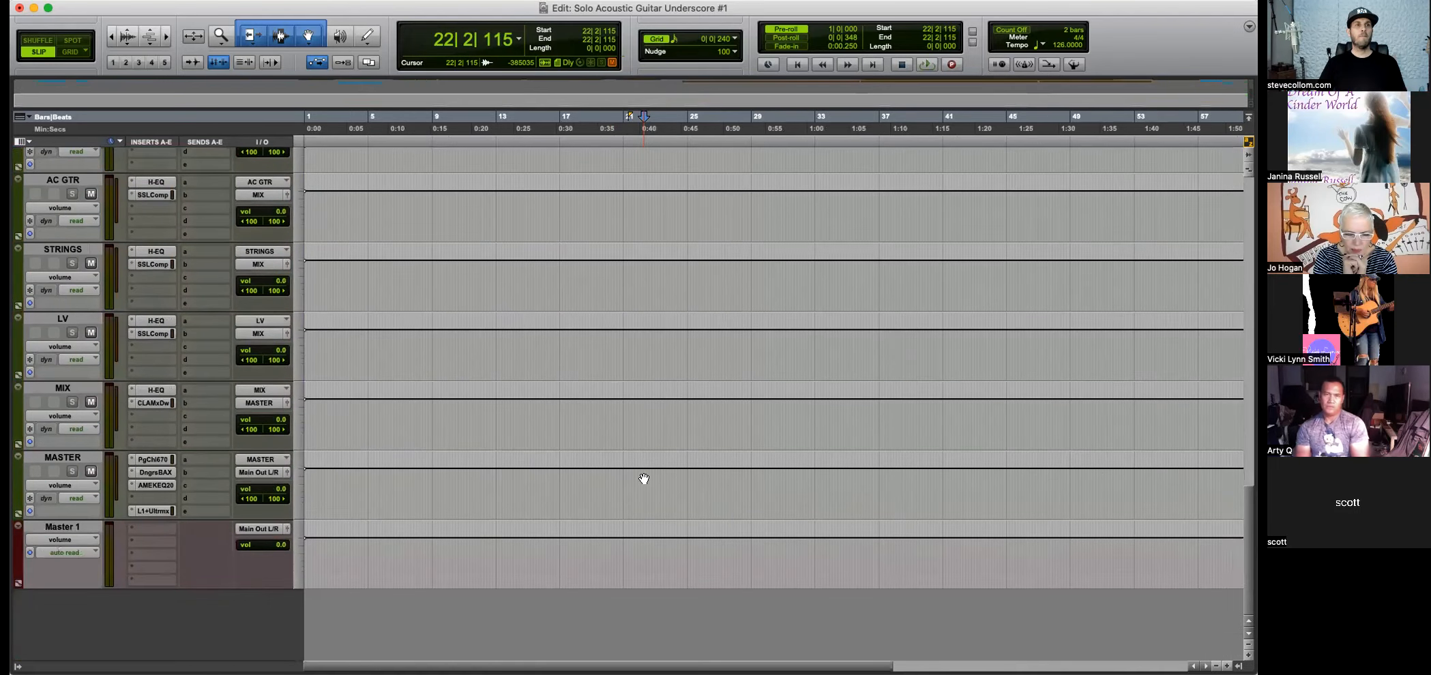
scroll(644, 479, up, 1)
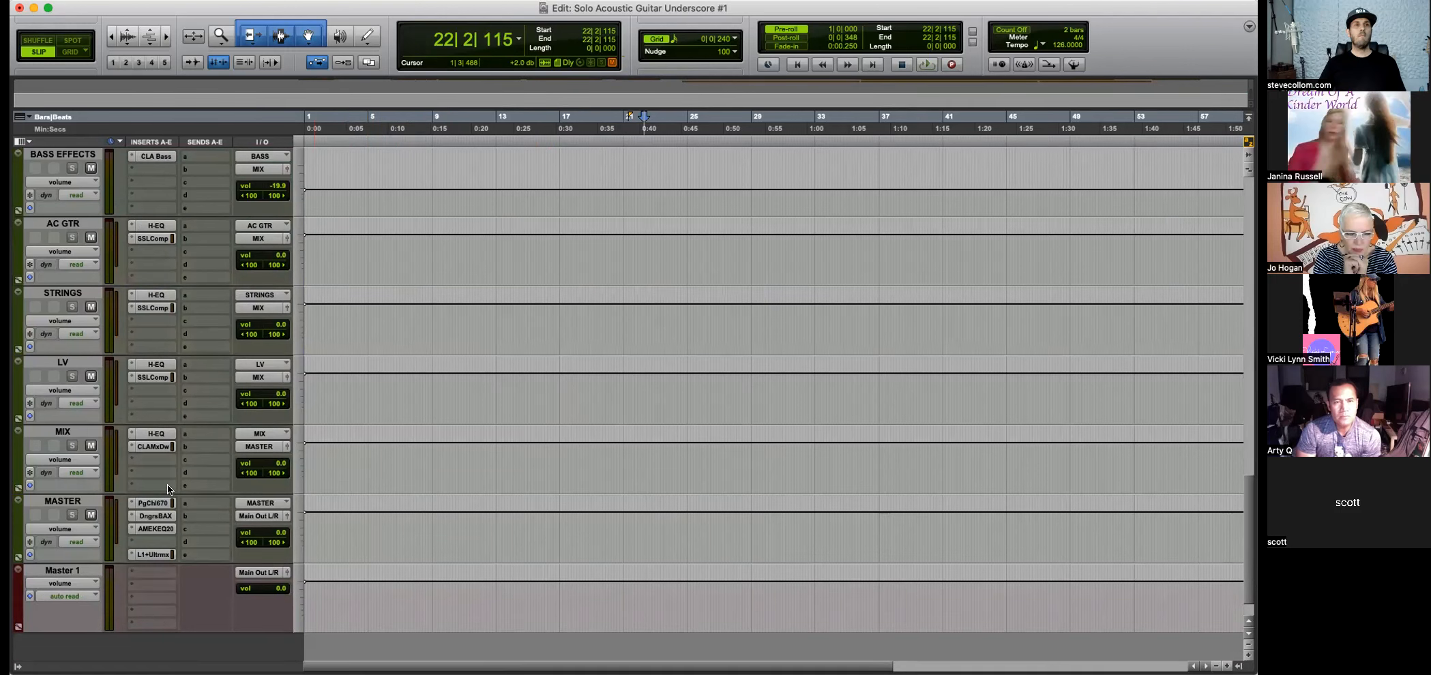
drag(157, 542, 157, 541)
Open the PuigChild 670 on the MASTER track, adjust its left threshold, and briefly play the mix to check the meters.
click(152, 503)
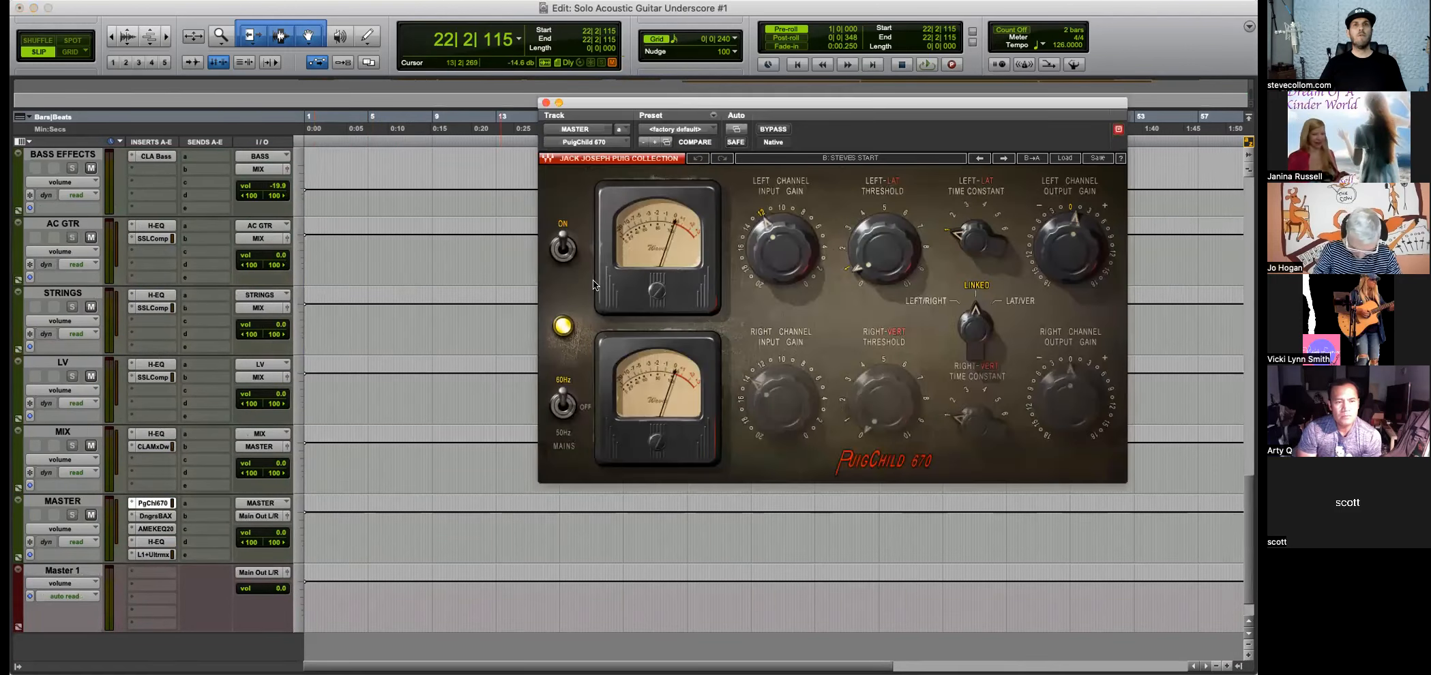
drag(895, 105, 834, 52)
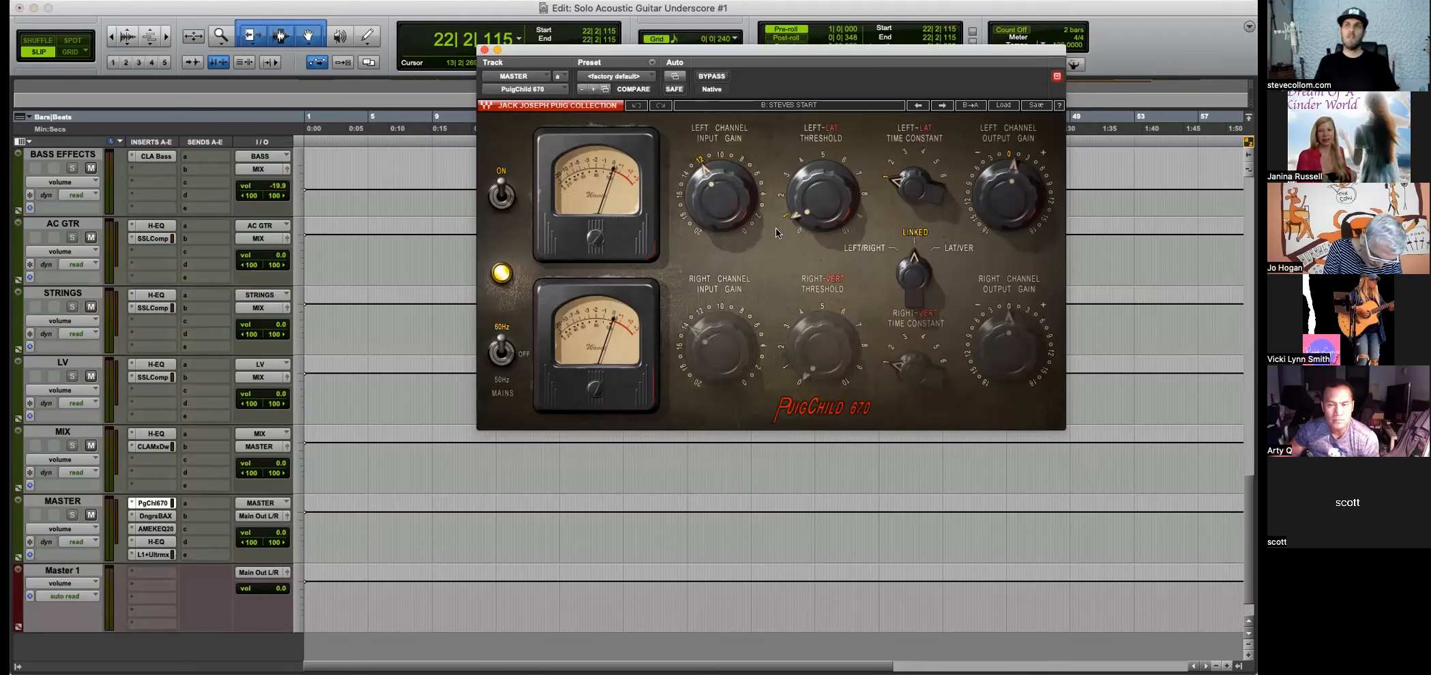
mouse_move(813, 186)
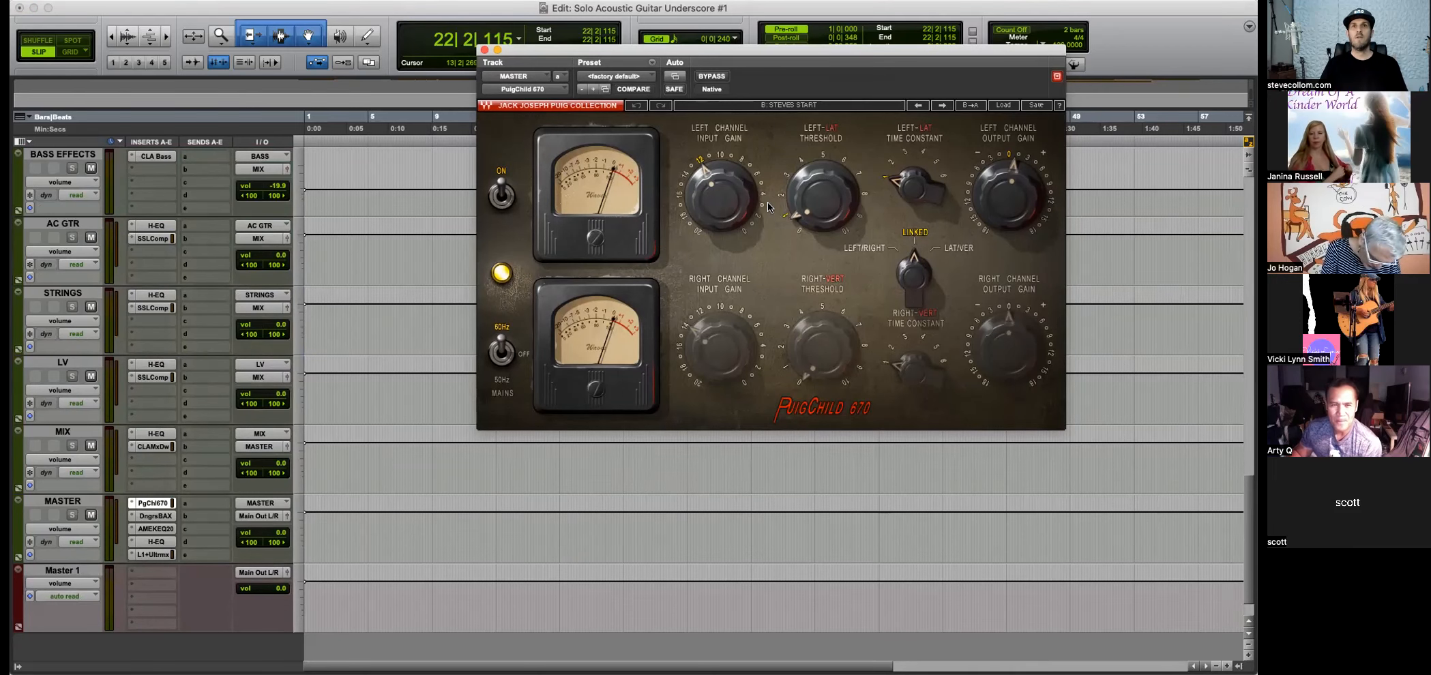
drag(822, 198, 778, 114)
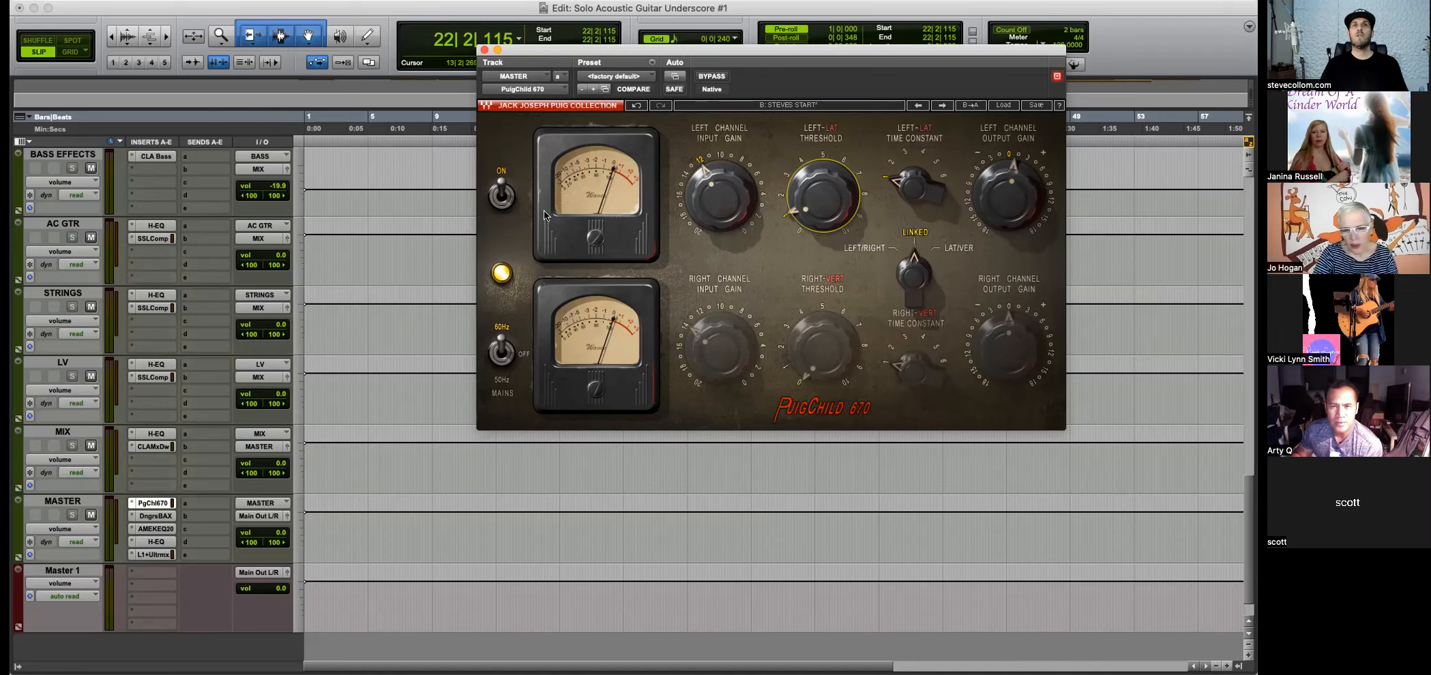
key(space)
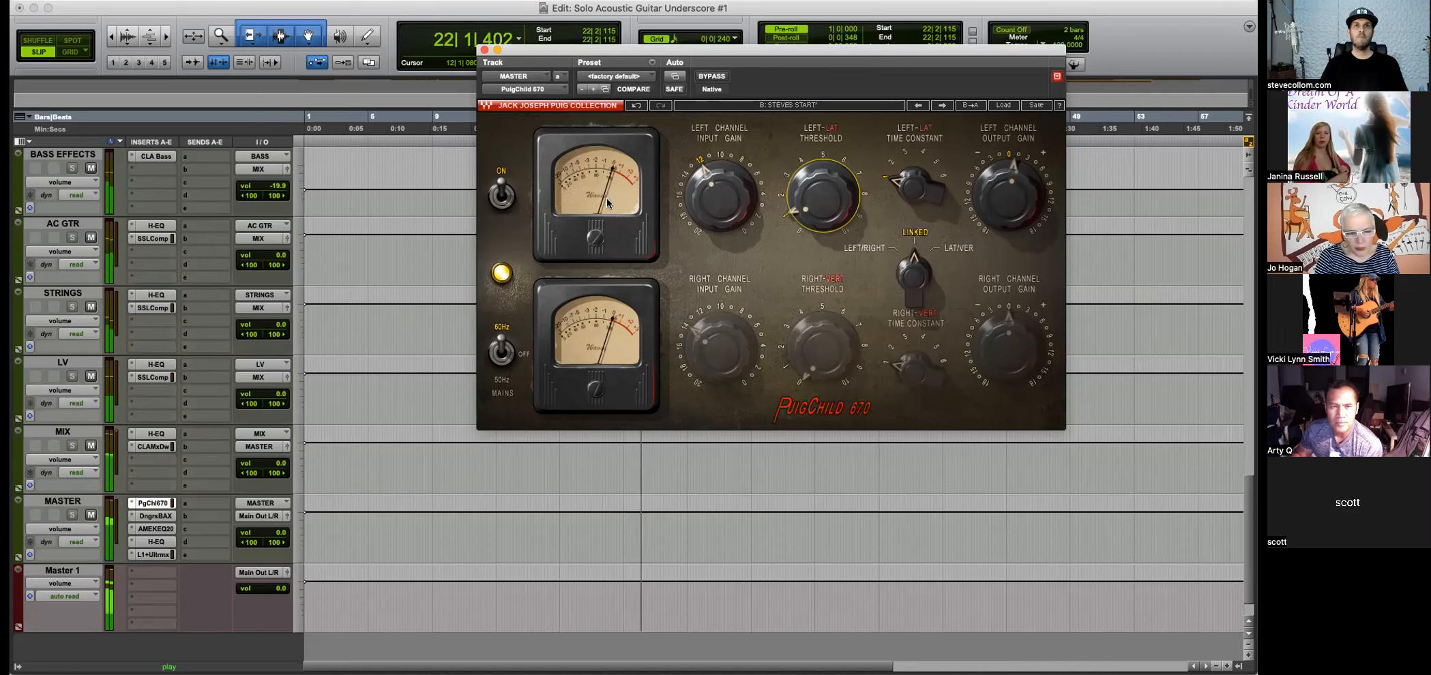
key(space)
Raise the linked low-cut frequency in the MASTER track's Dangerous BAX EQ, check its output control, and close the plug-in.
click(156, 516)
drag(822, 54, 760, 103)
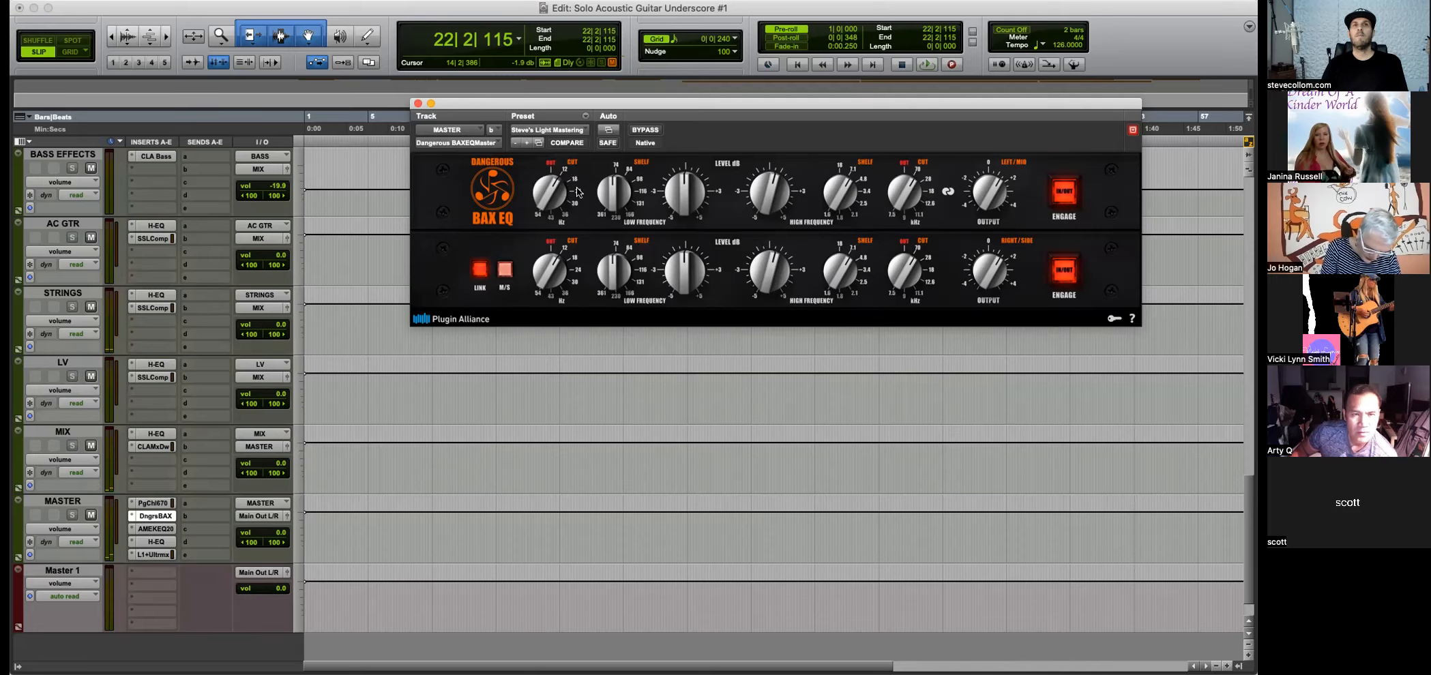
drag(554, 204, 603, 196)
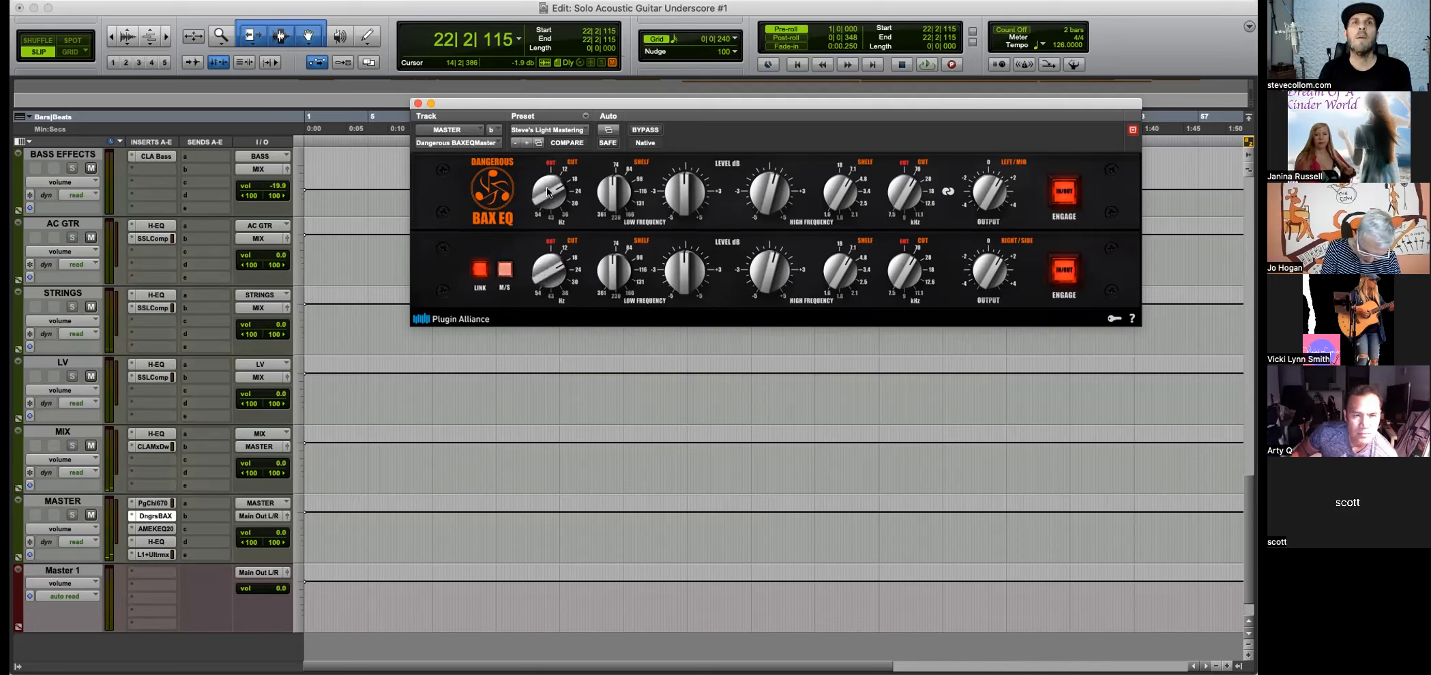
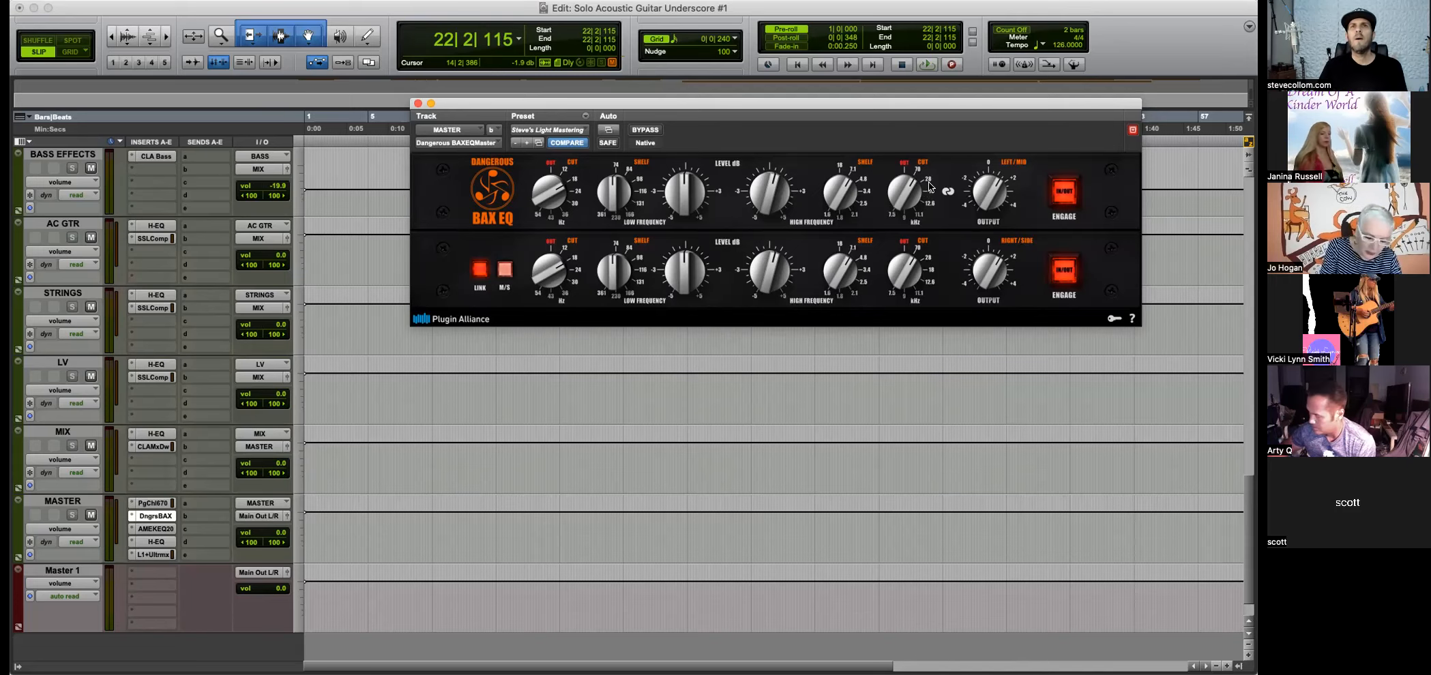
click(418, 103)
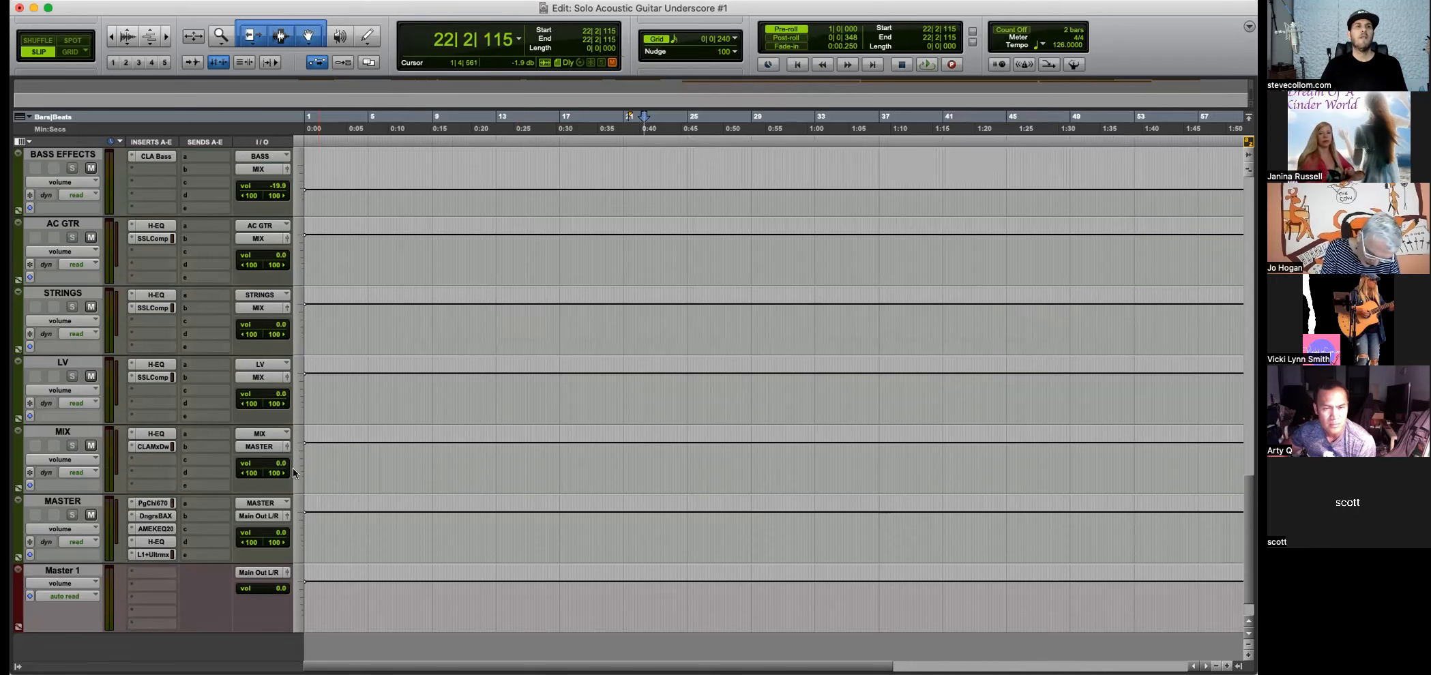
click(157, 516)
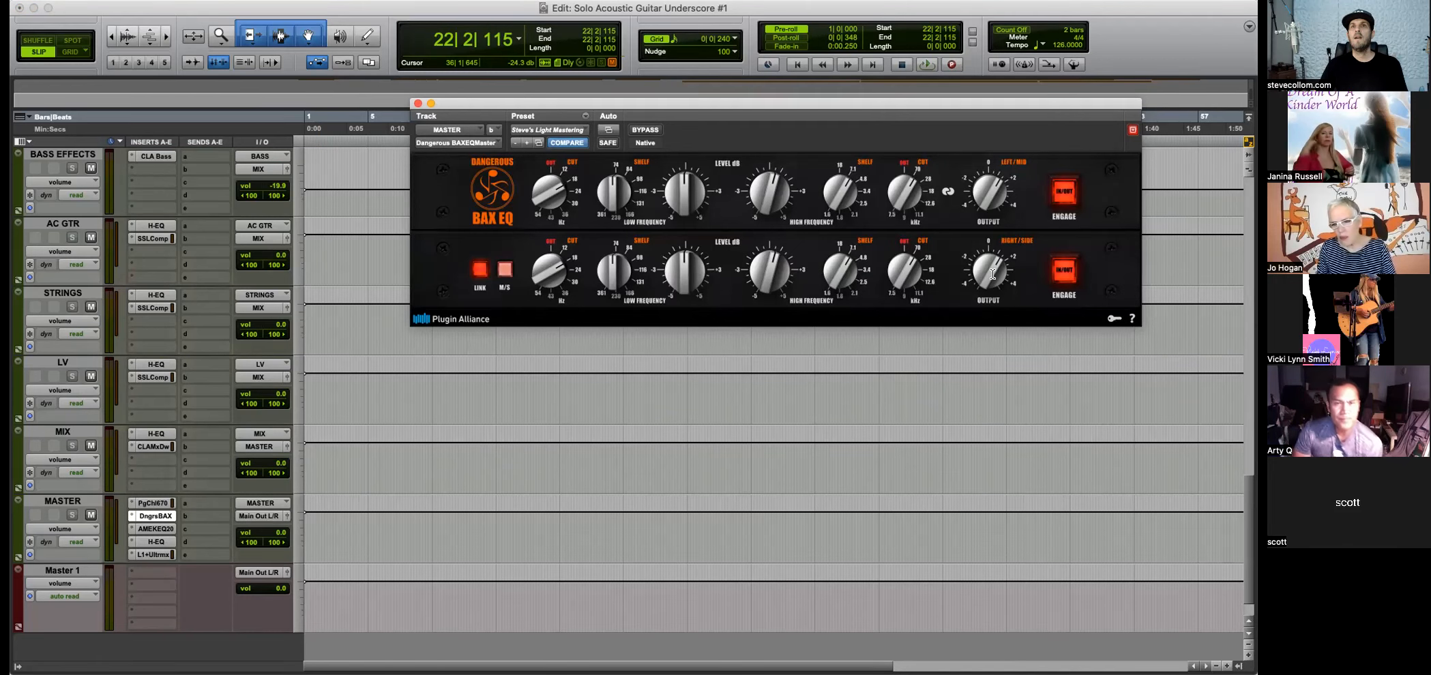
drag(991, 272, 991, 272)
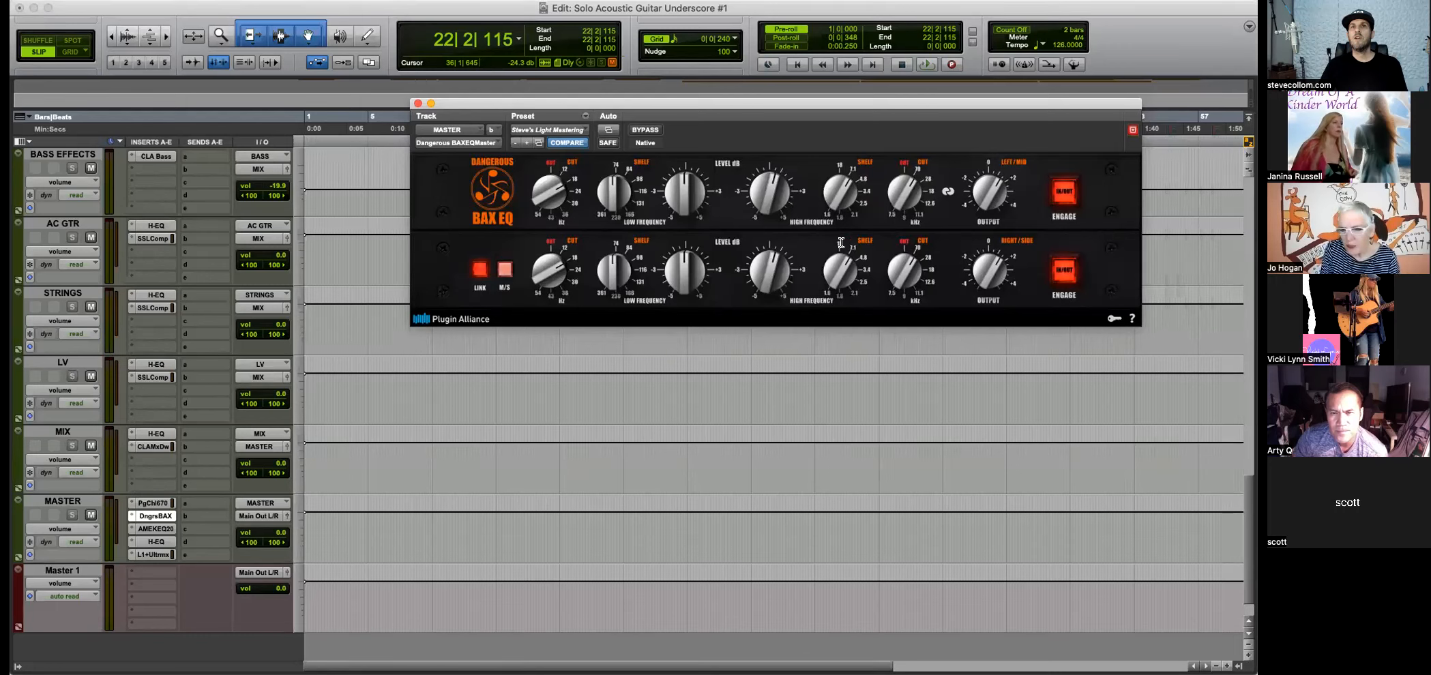
click(419, 103)
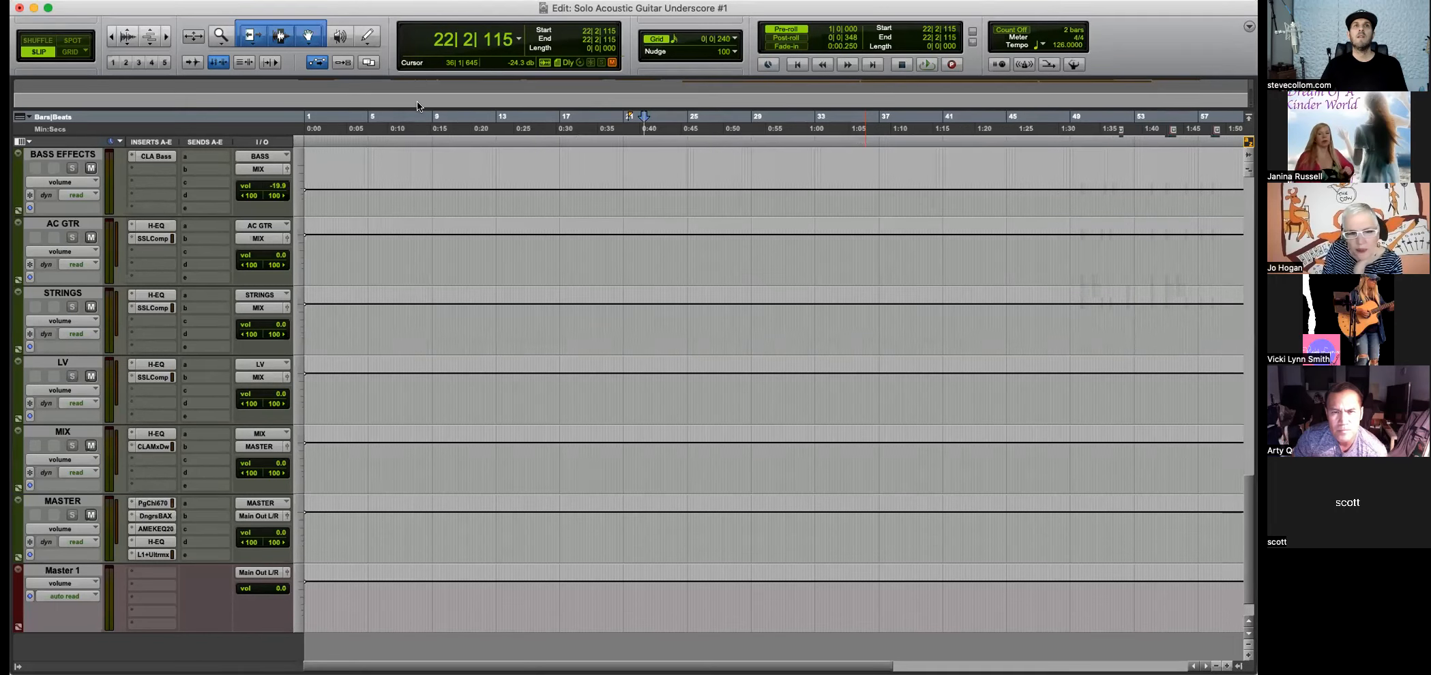
Open the AMEK EQ 200 on the MASTER track and load the "Steve's Start" preset.
click(155, 529)
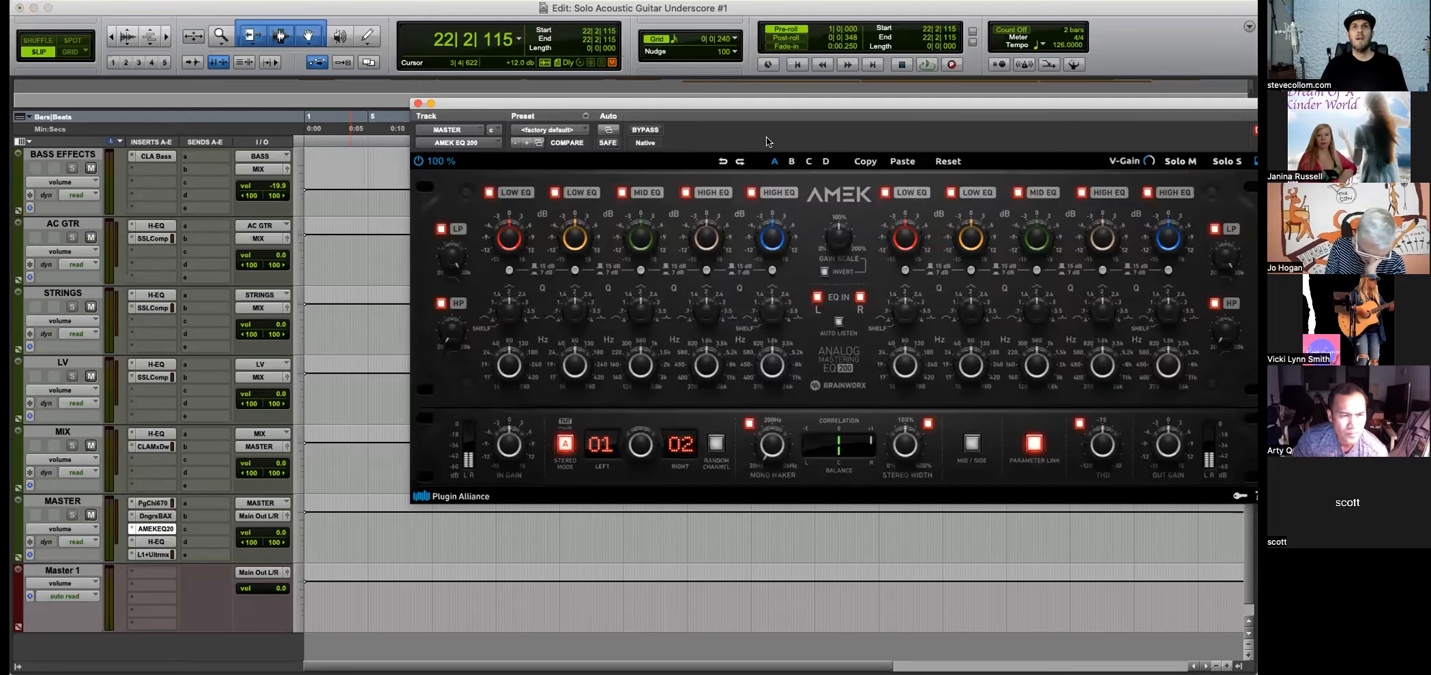
drag(822, 98, 733, 79)
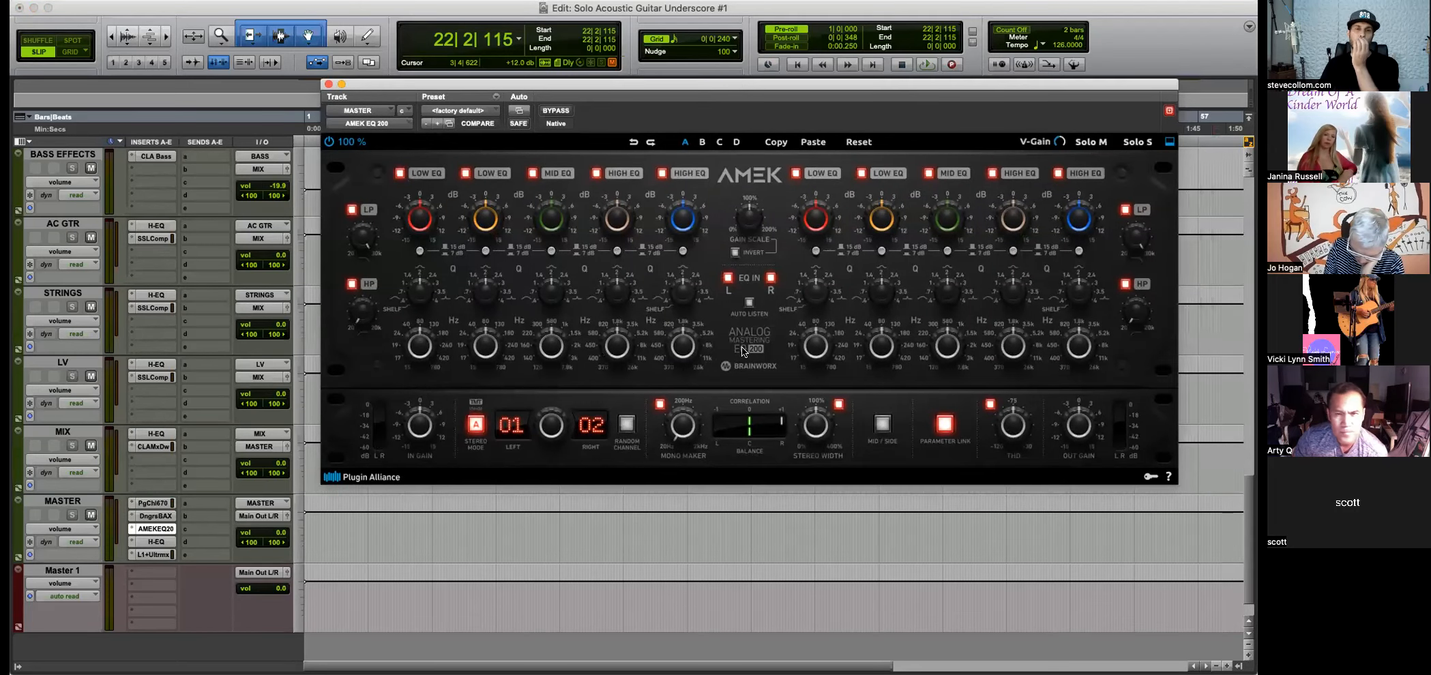
click(474, 105)
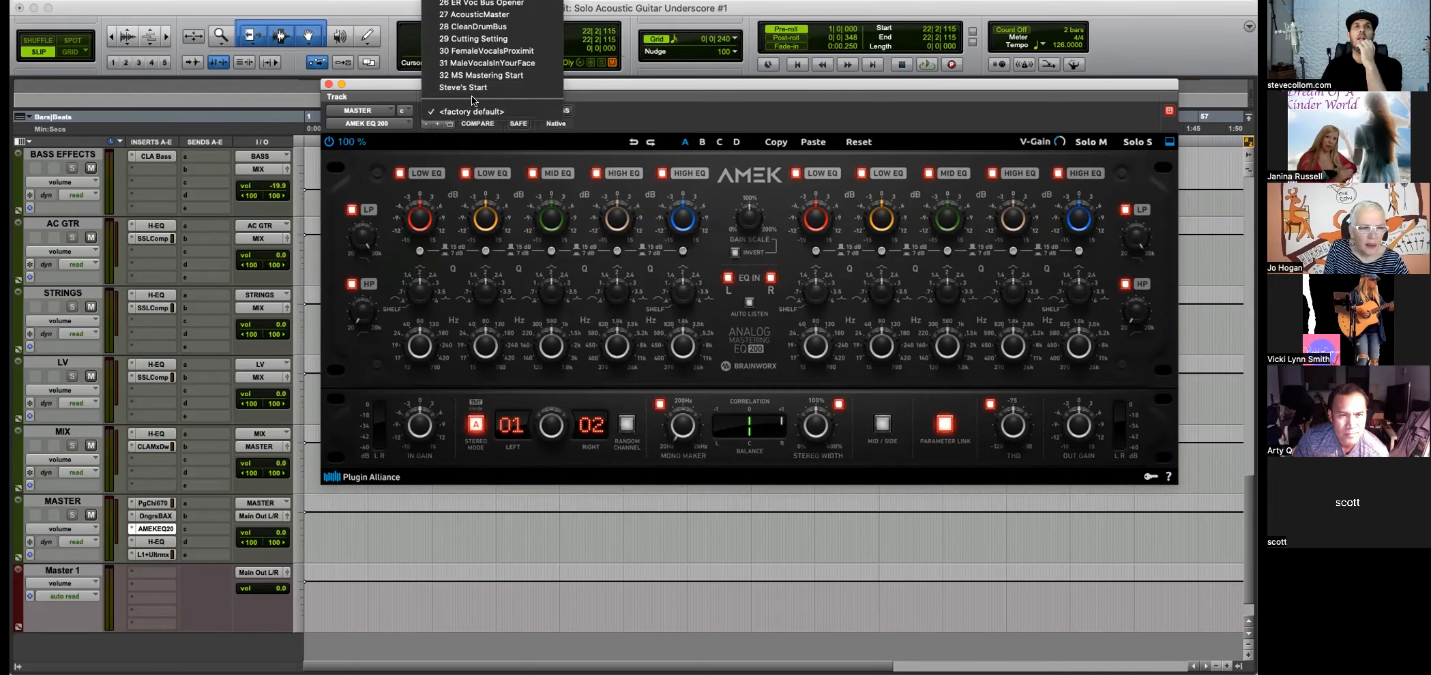
click(476, 84)
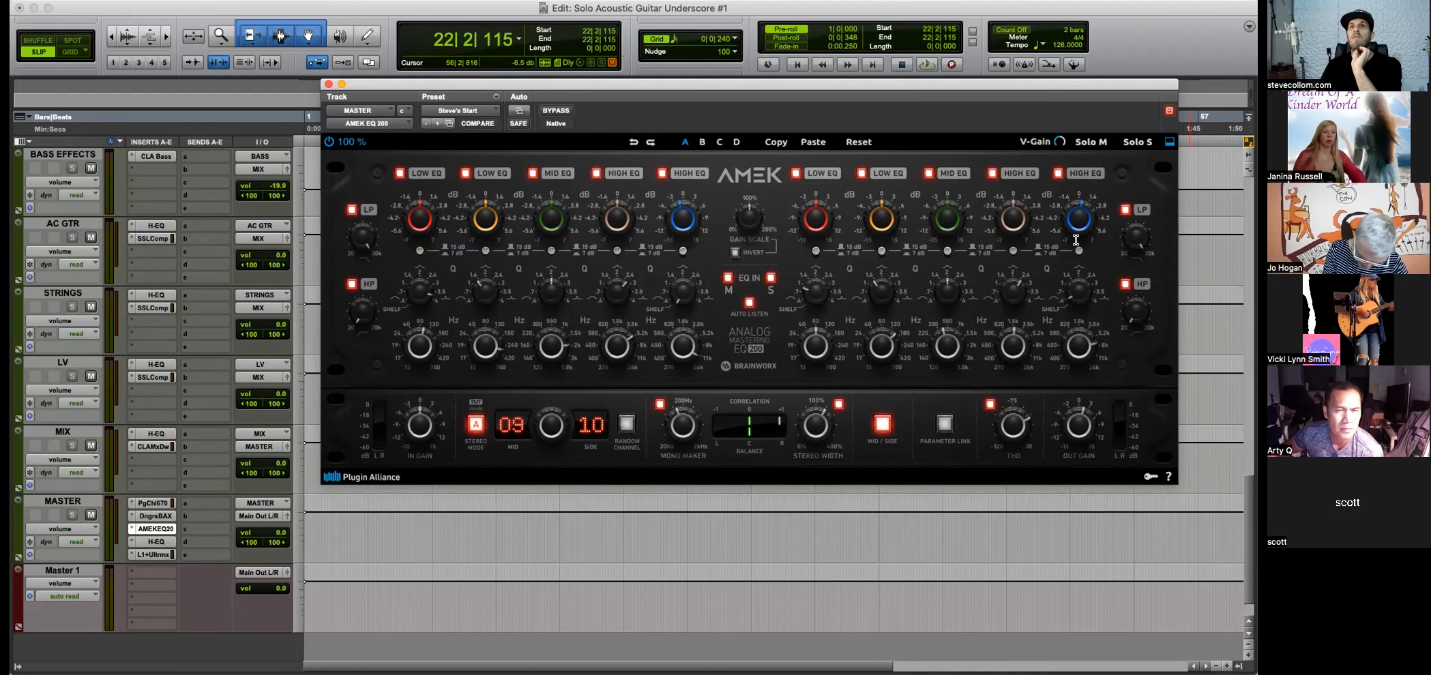
Adjust the AMEK EQ 200's Mono Maker frequency in the 180 to 195 Hz range and close the plug-in.
mouse_move(1080, 222)
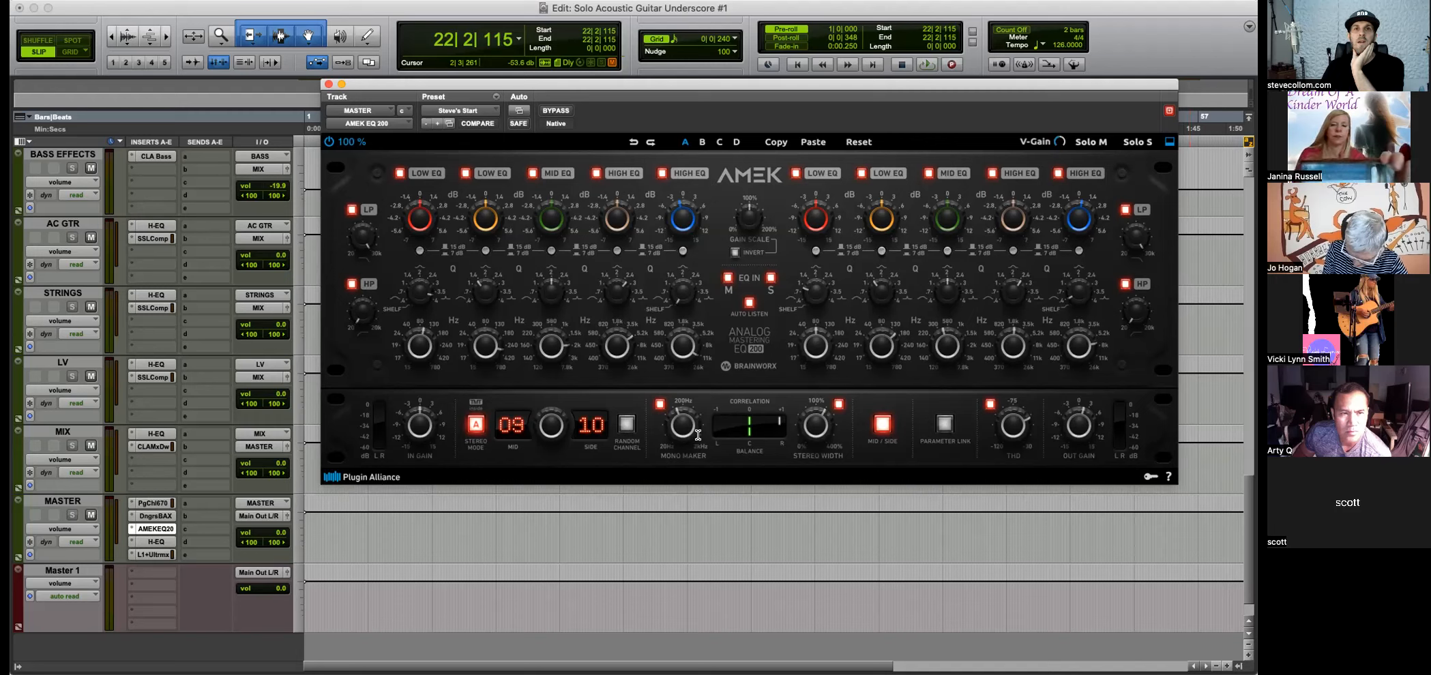
drag(684, 434, 686, 423)
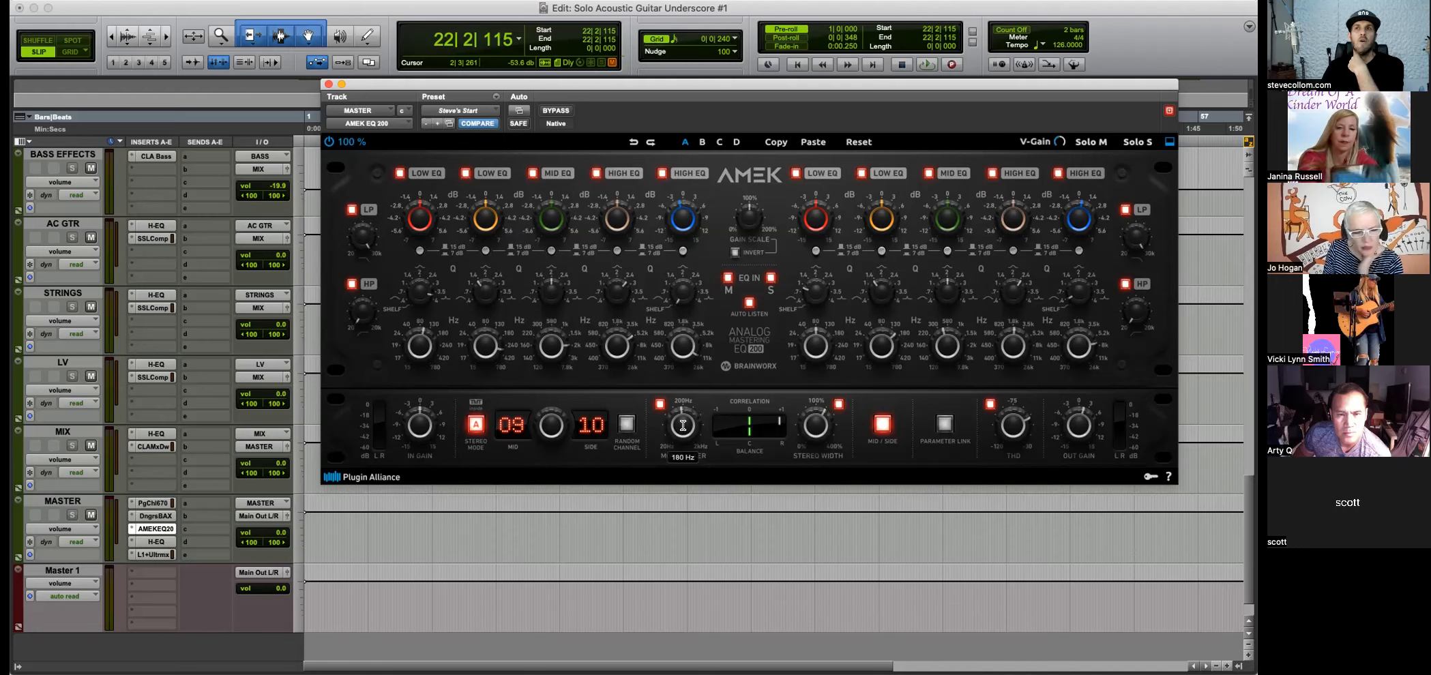
drag(683, 426, 682, 428)
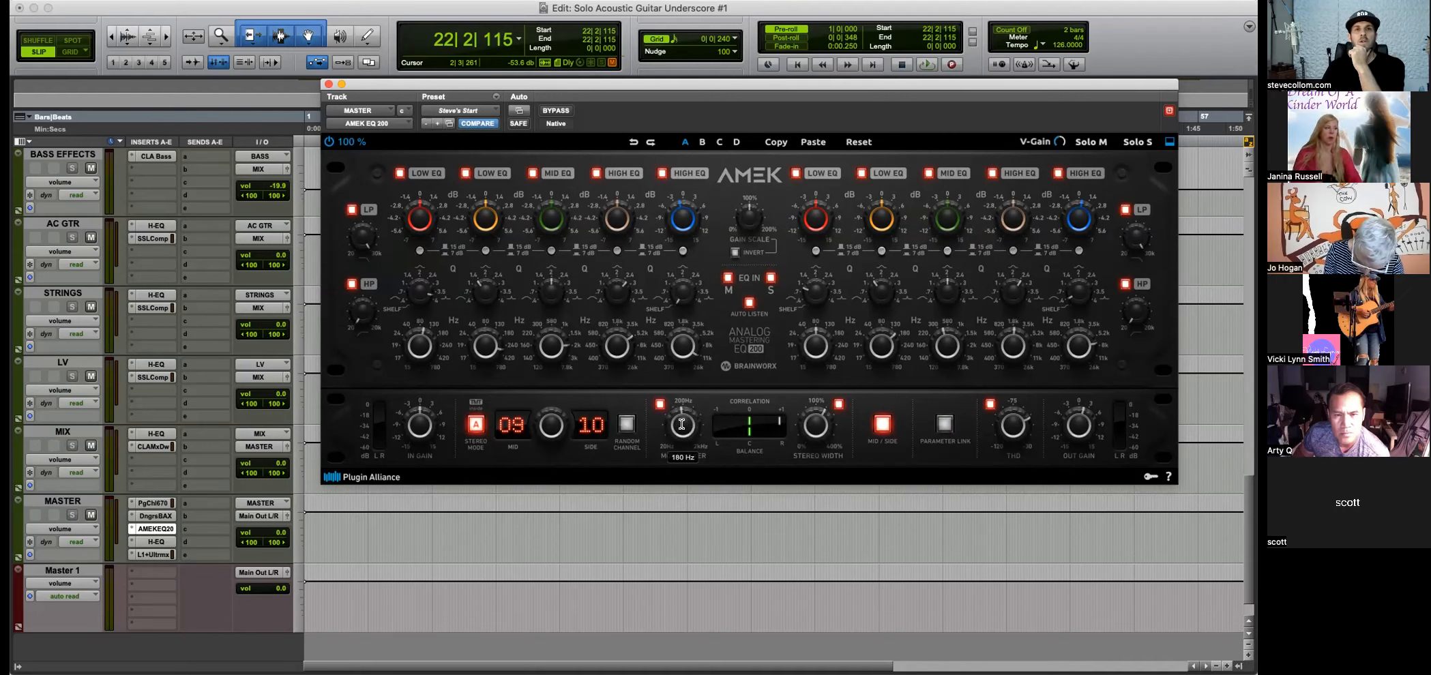
scroll(681, 423, up, 1)
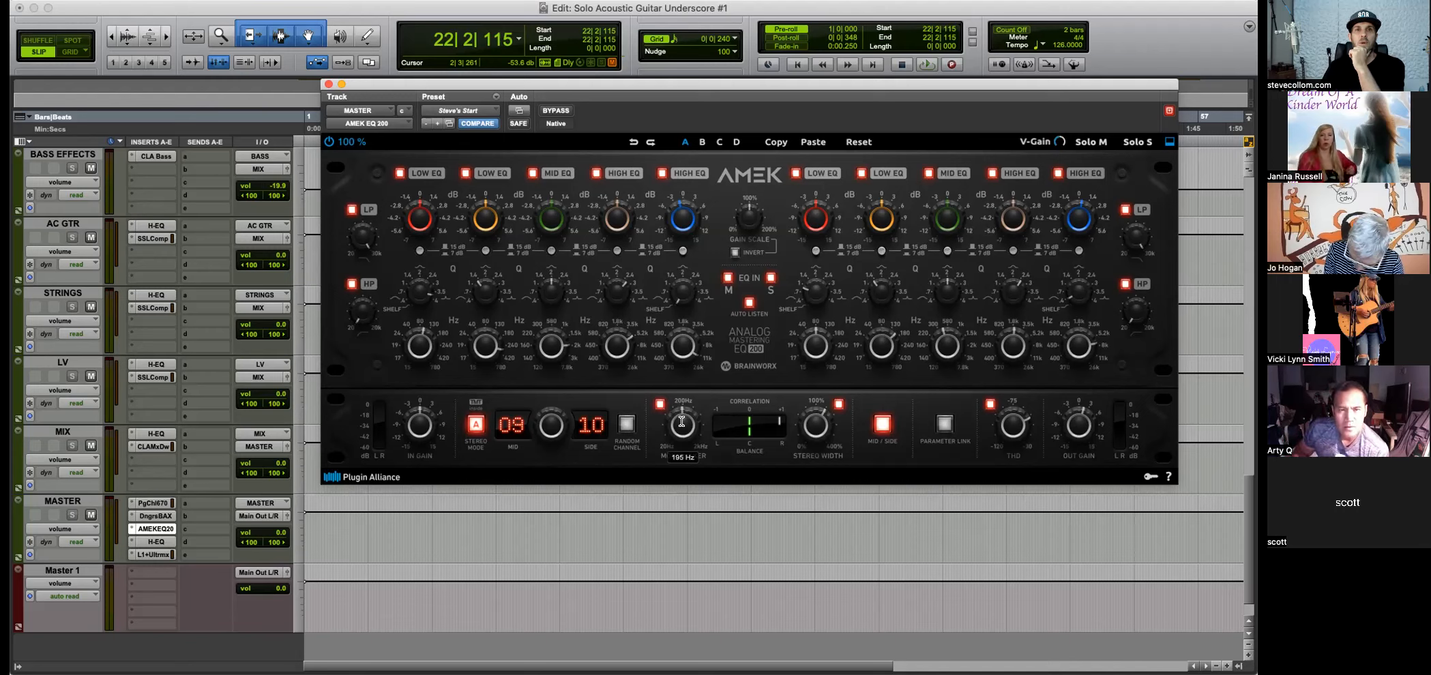
scroll(685, 422, up, 2)
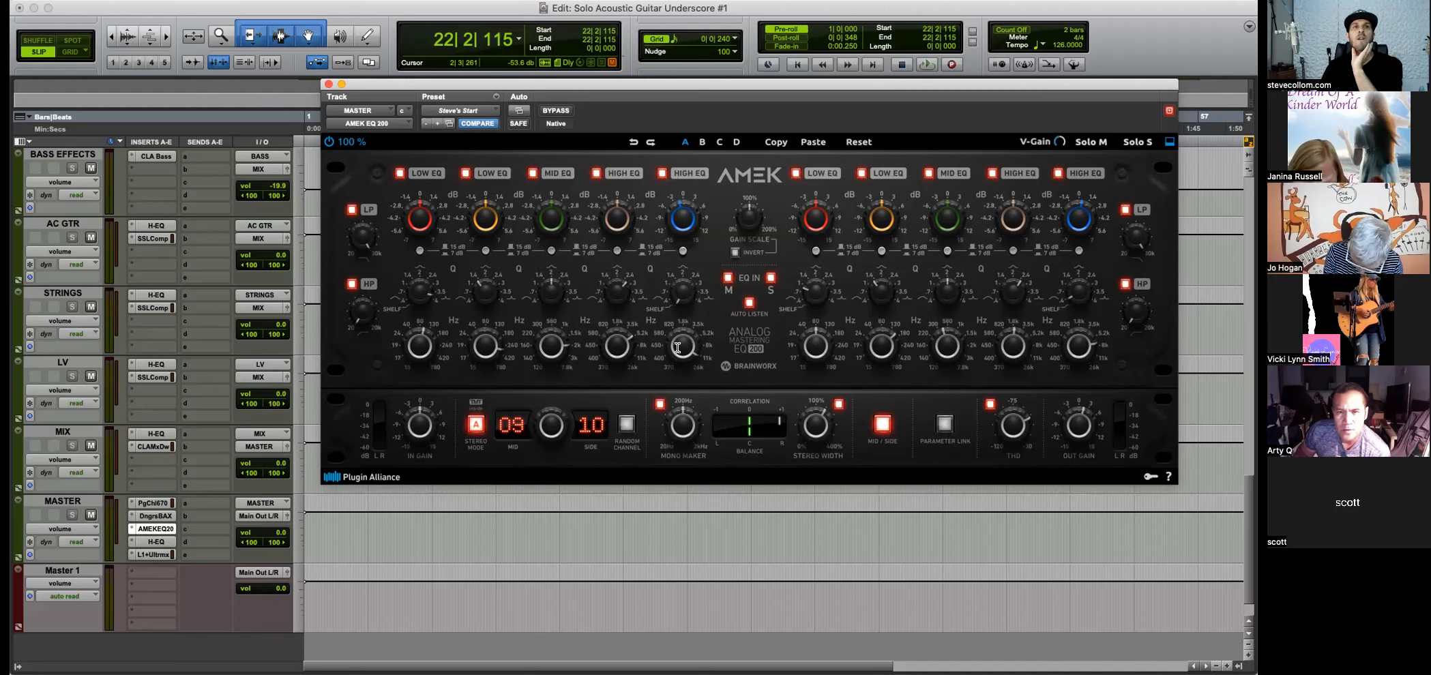
click(328, 84)
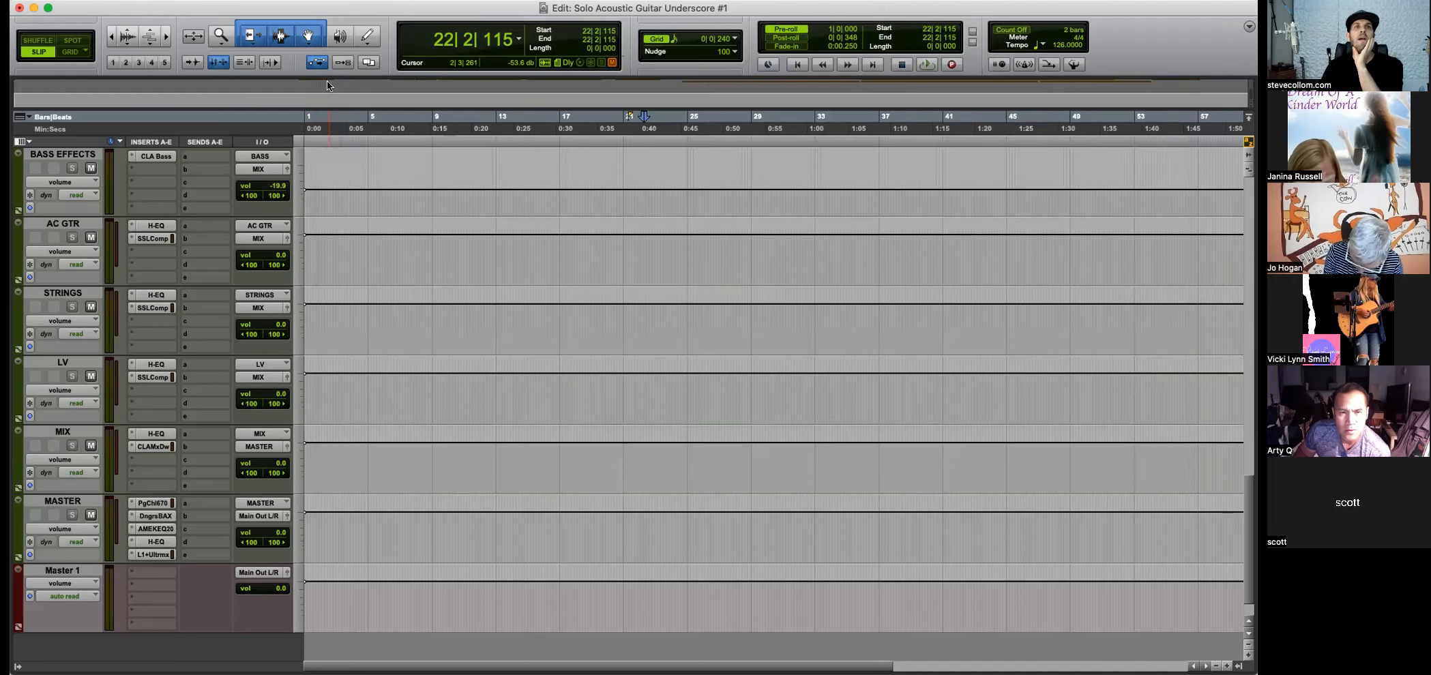
Check the settings of the MASTER track's H-EQ and L1 Ultramaximizer, closing each plug-in.
click(150, 542)
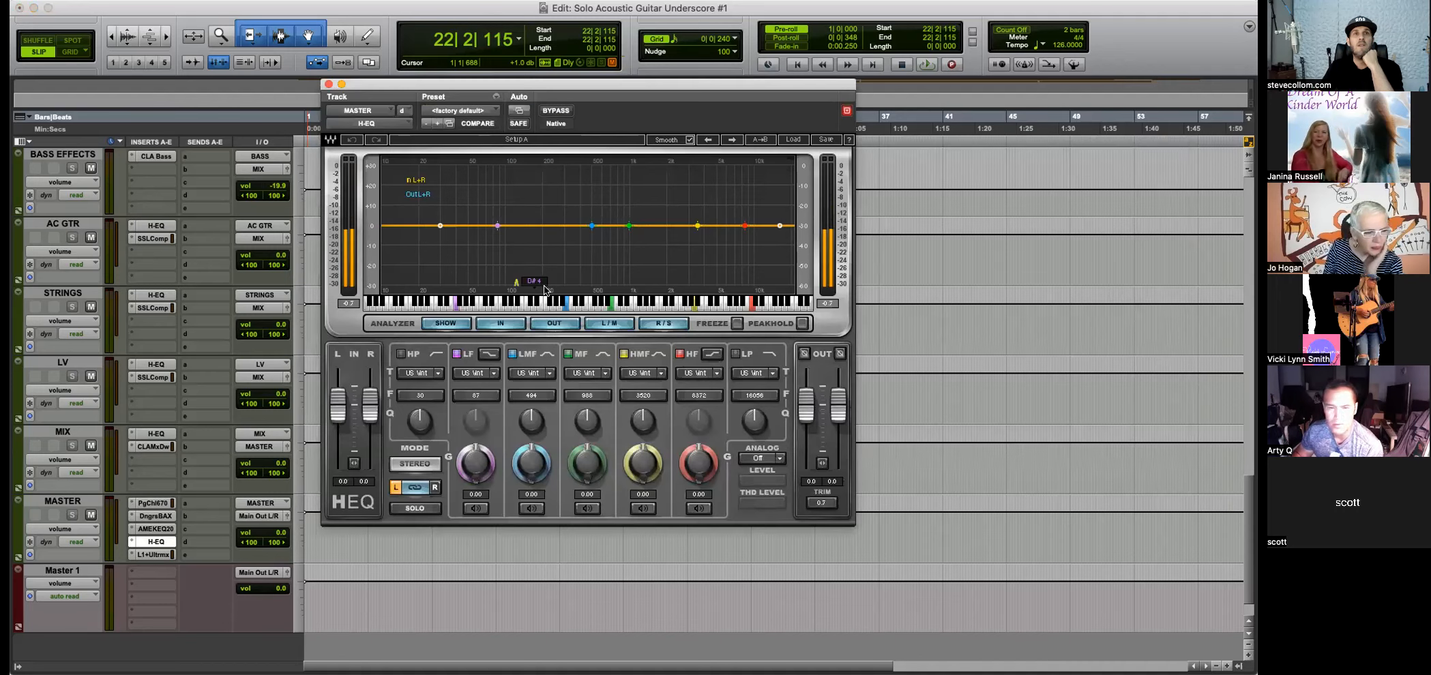
click(328, 83)
click(154, 555)
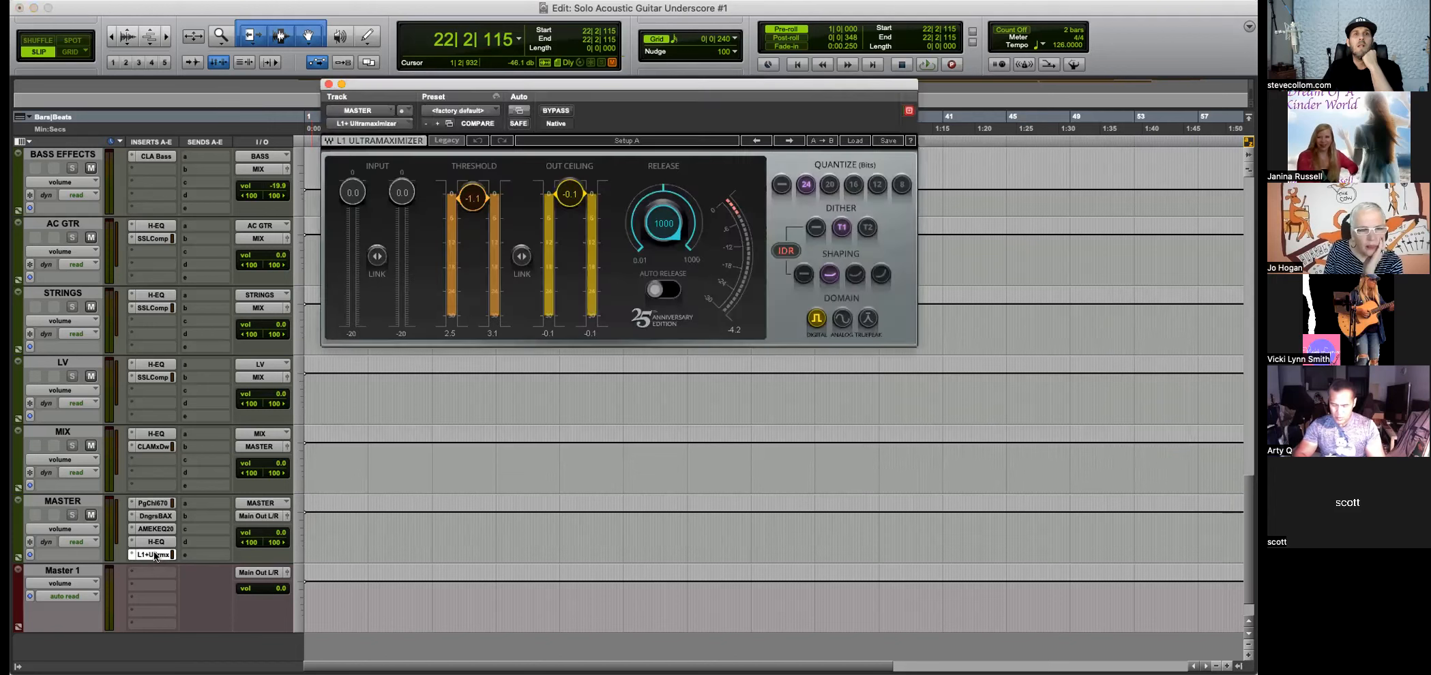
click(328, 84)
Return to the session start, show the first 15 bars of the upper tracks, and play the song.
scroll(431, 253, up, 15)
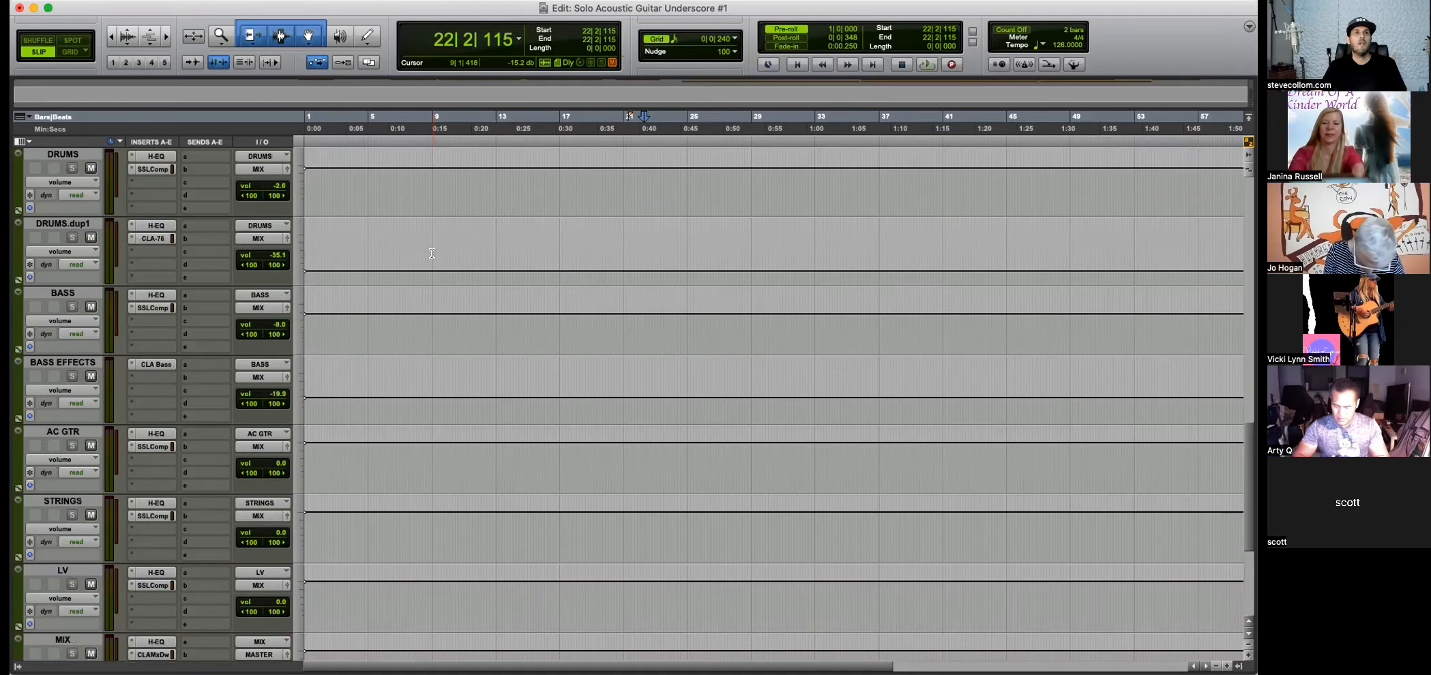
key(Return)
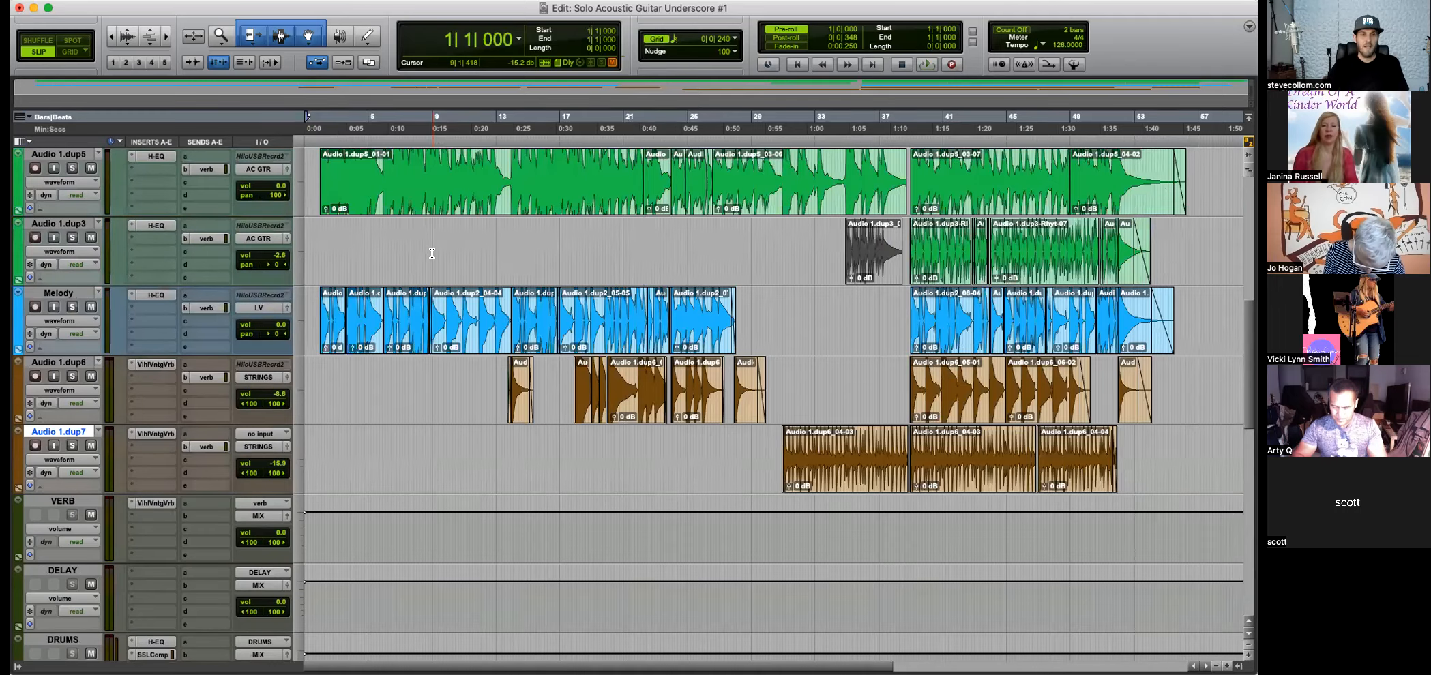
key(super+bracketright)
key(super+bracketright)
scroll(363, 363, up, 2)
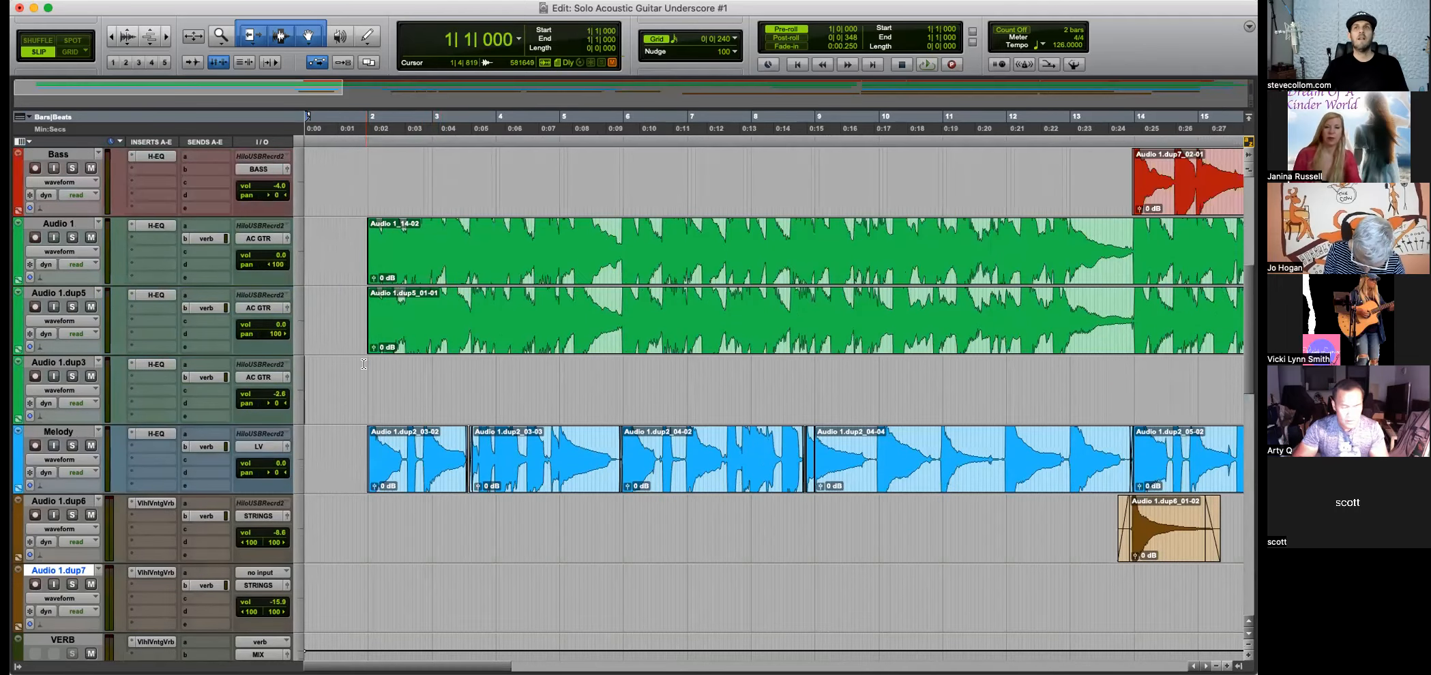
scroll(363, 364, up, 5)
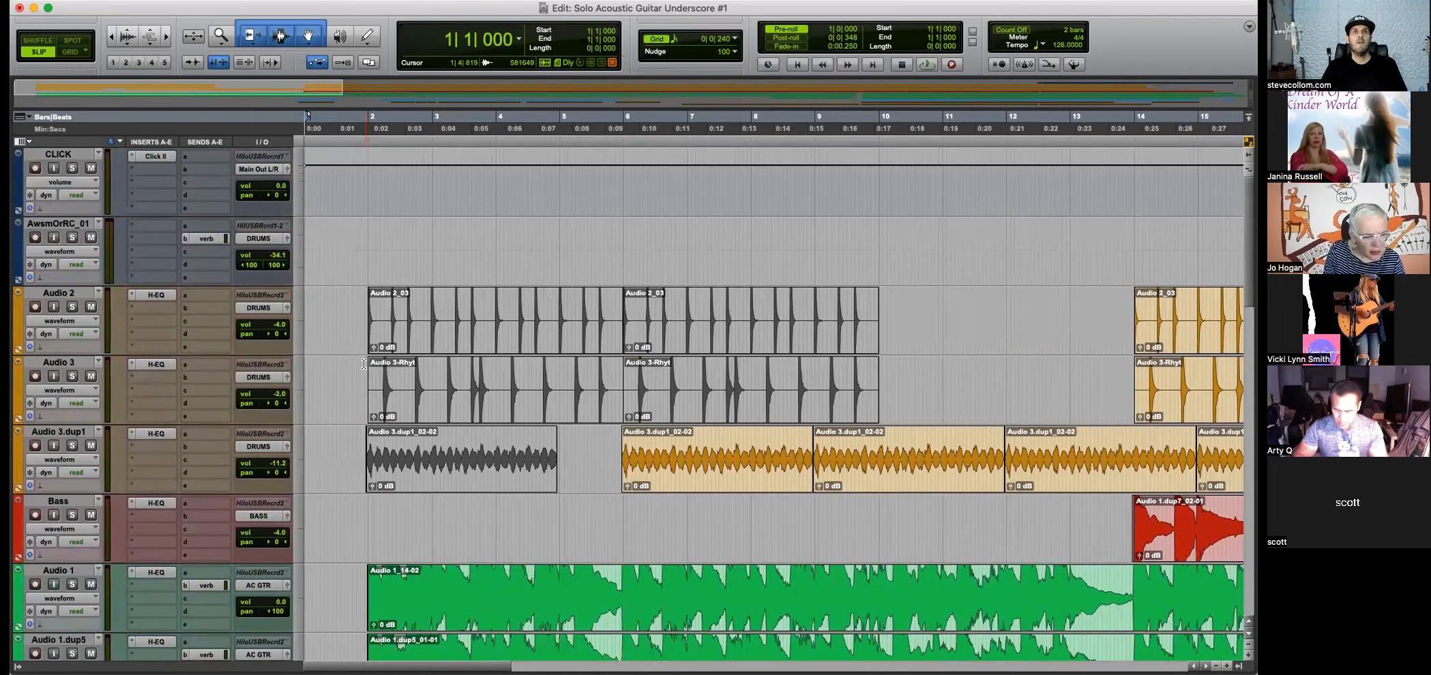
key(super+bracketleft)
key(super+bracketleft)
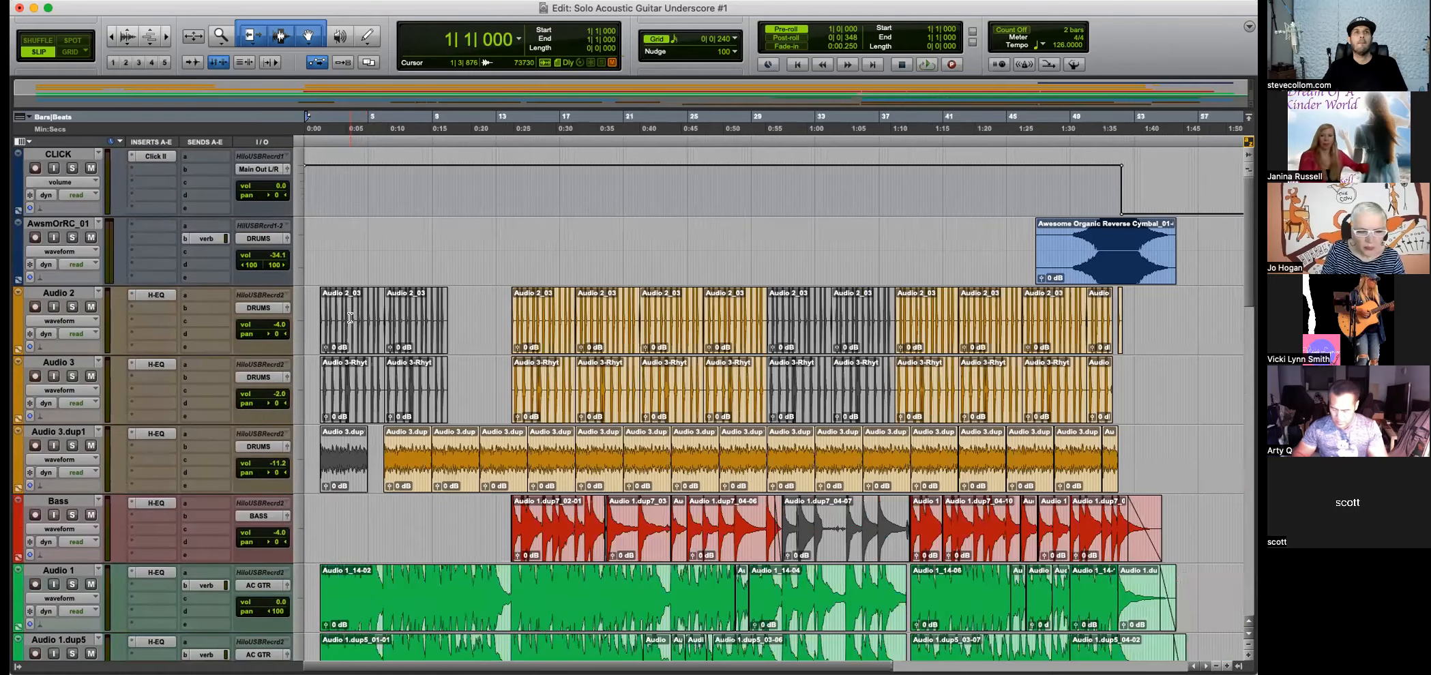
key(super+bracketright)
key(super+bracketright)
key(space)
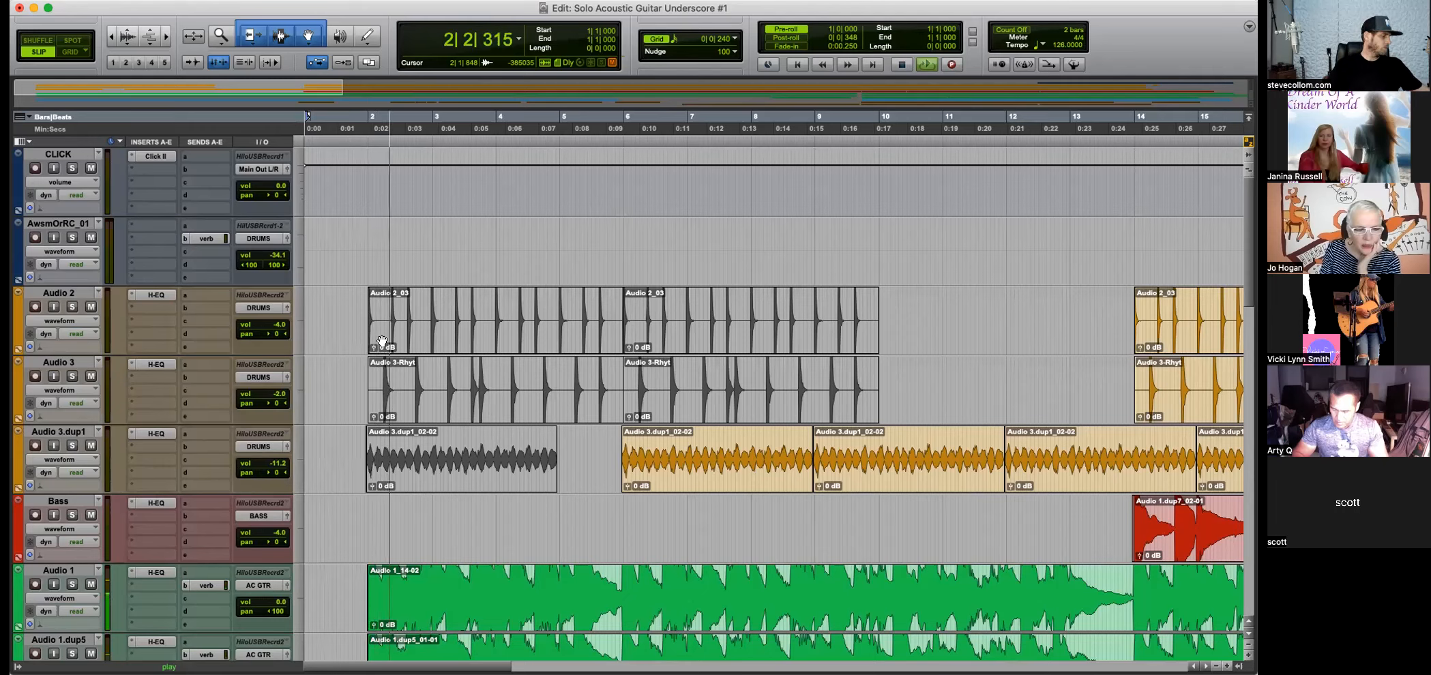
Check the bus meters and the AC GTR track's SSLComp during playback, close the compressor, and return to the session start.
scroll(383, 341, down, 3)
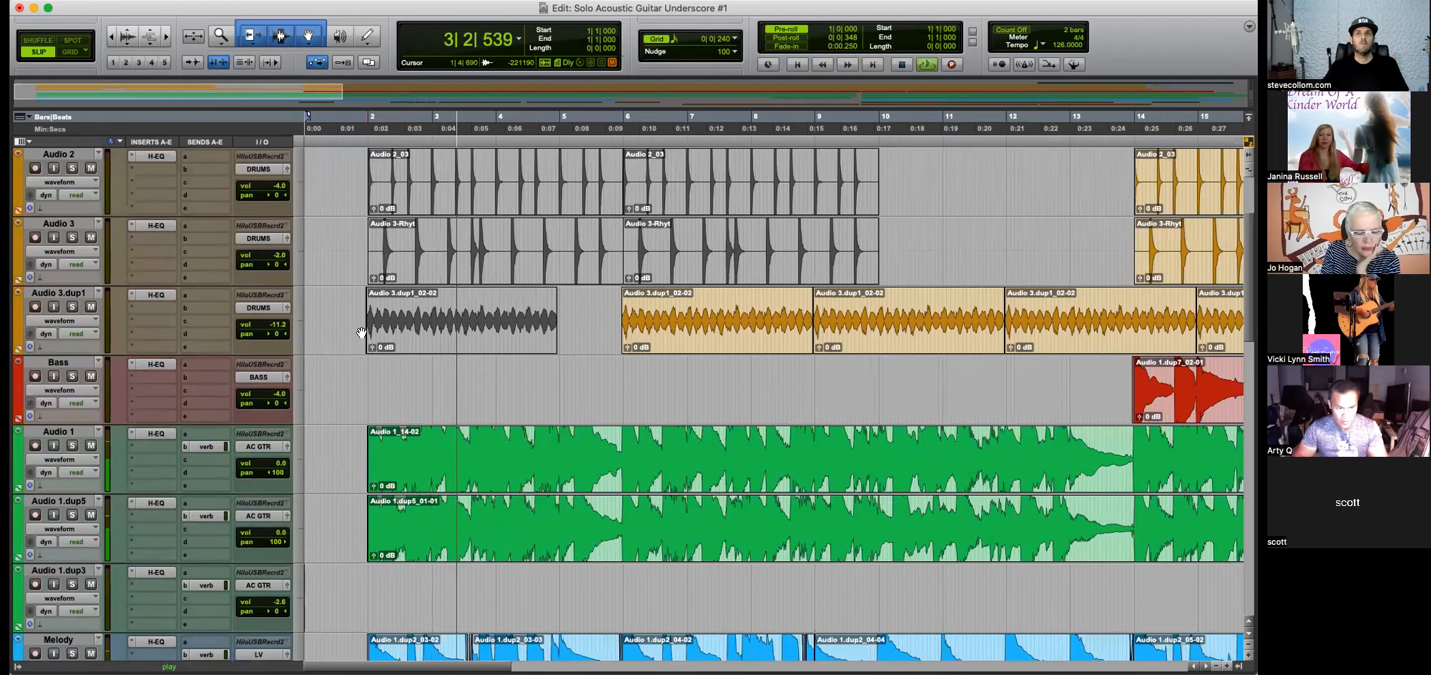
scroll(392, 341, down, 3)
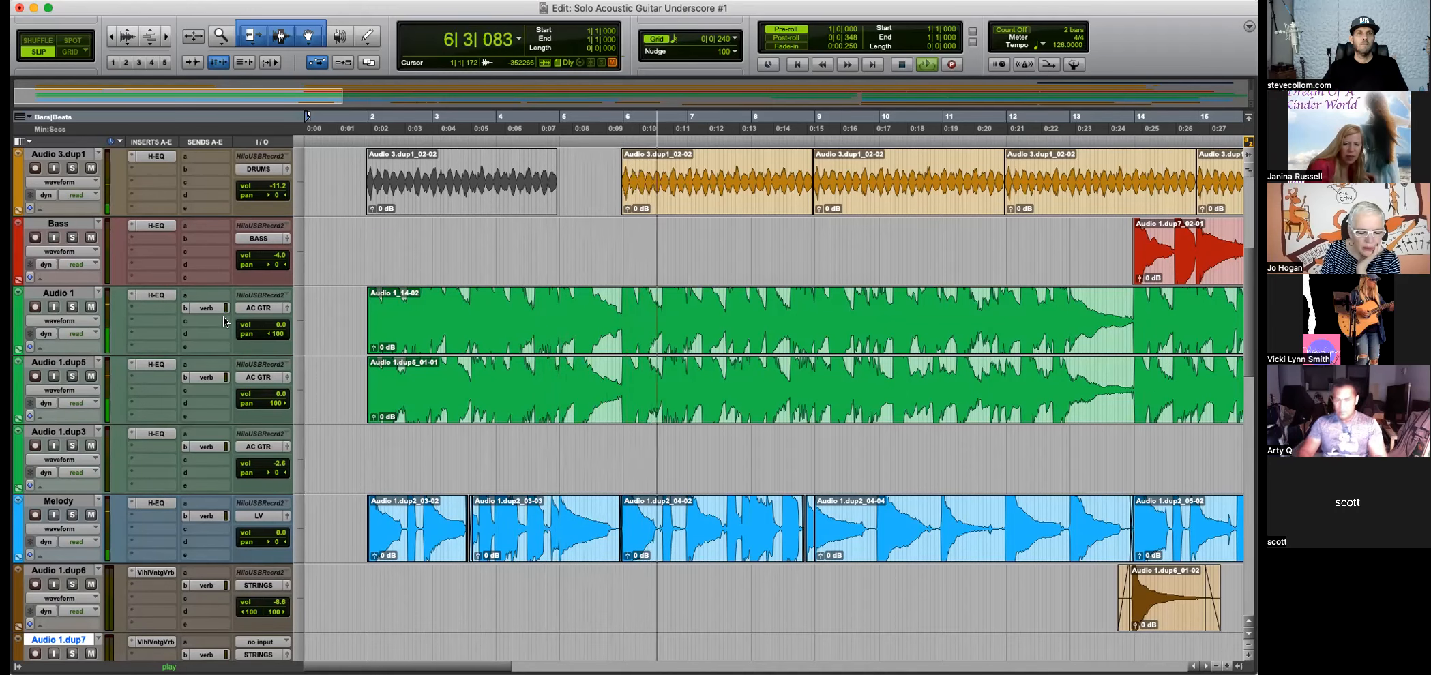
scroll(306, 343, down, 3)
scroll(307, 344, down, 10)
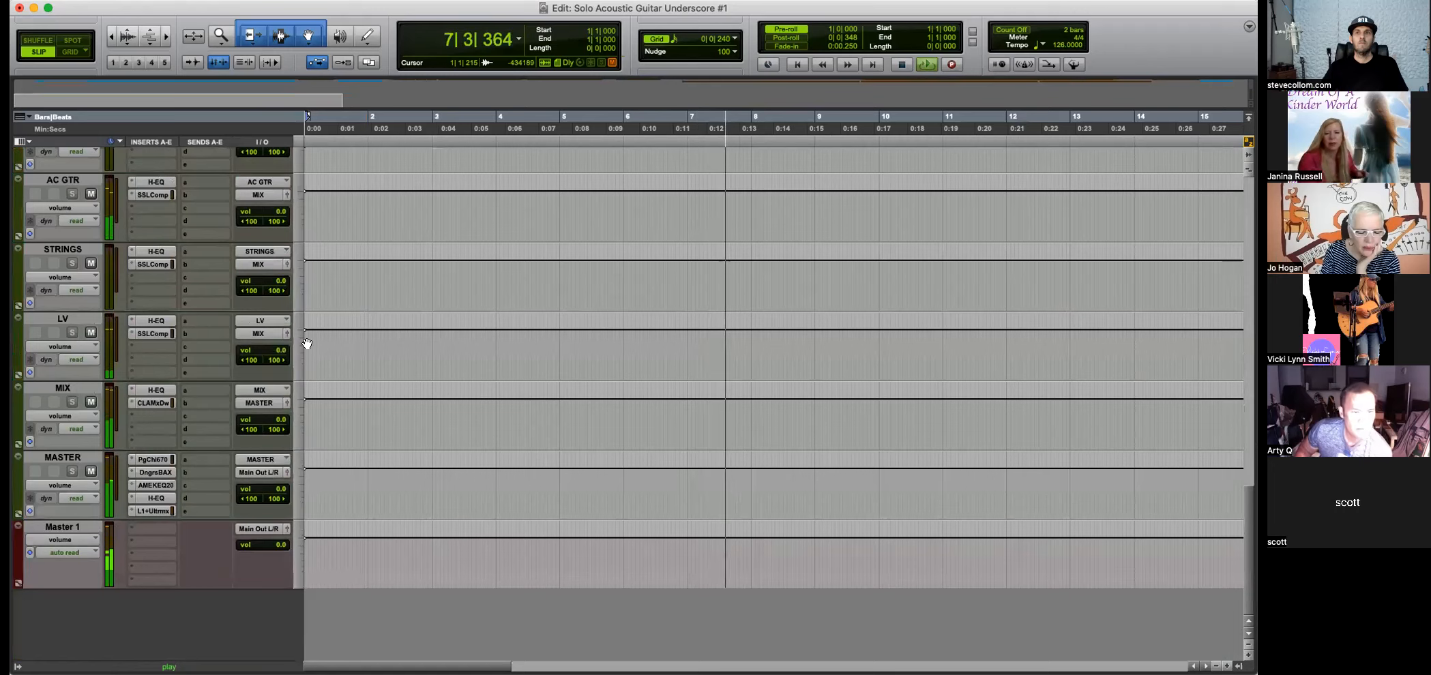
scroll(307, 343, up, 1)
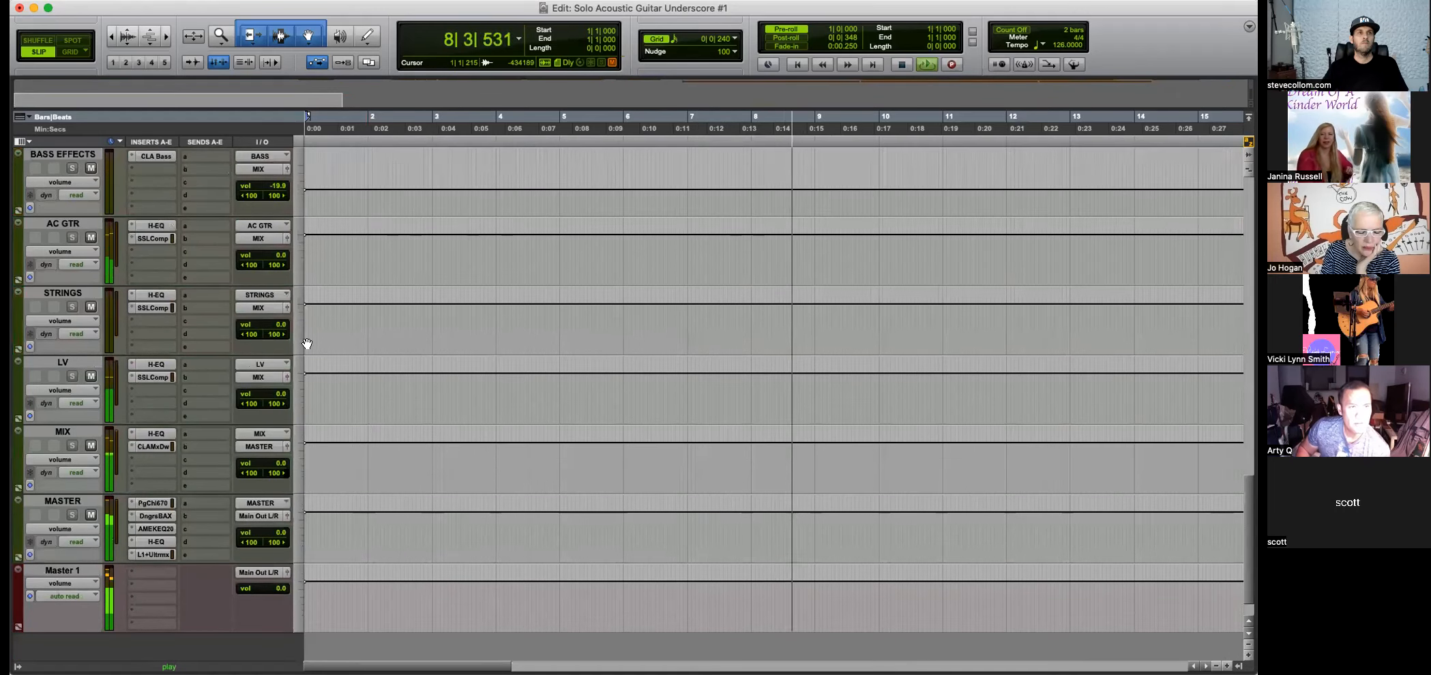
scroll(307, 343, up, 1)
scroll(307, 343, up, 1)
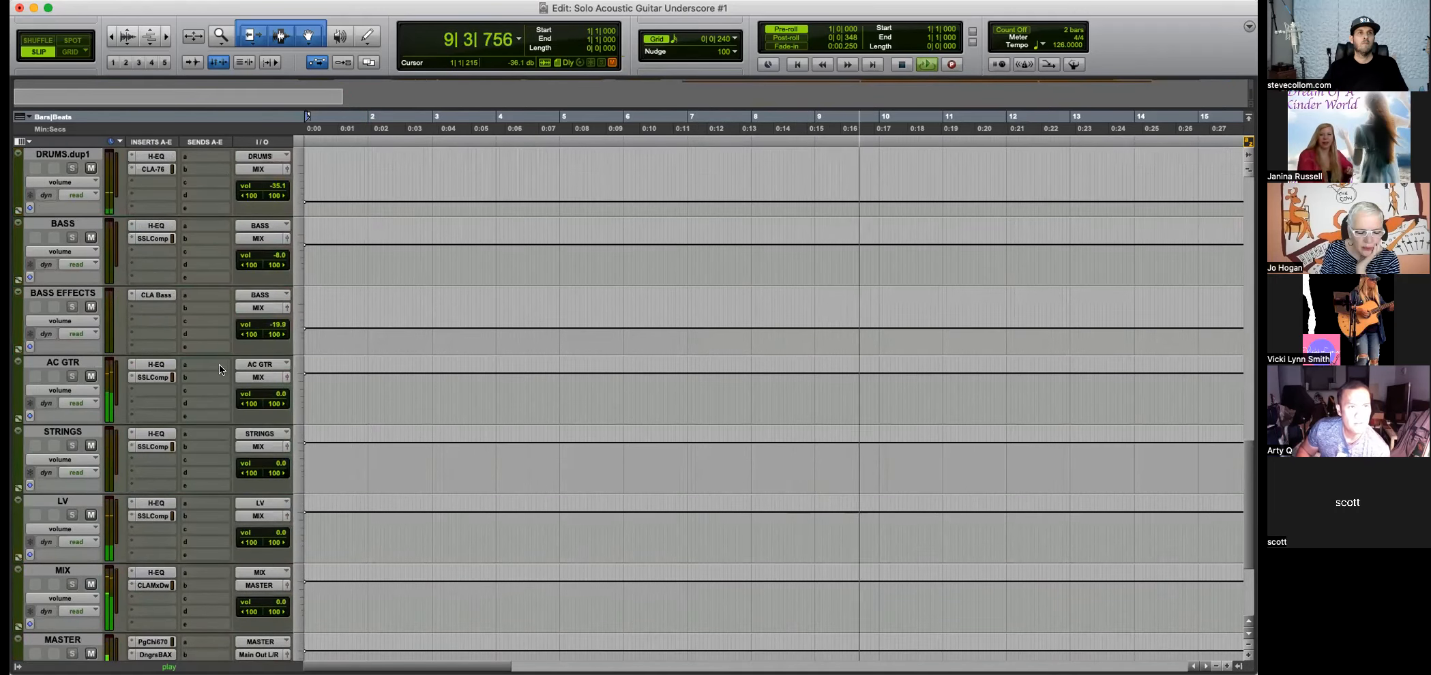
click(159, 378)
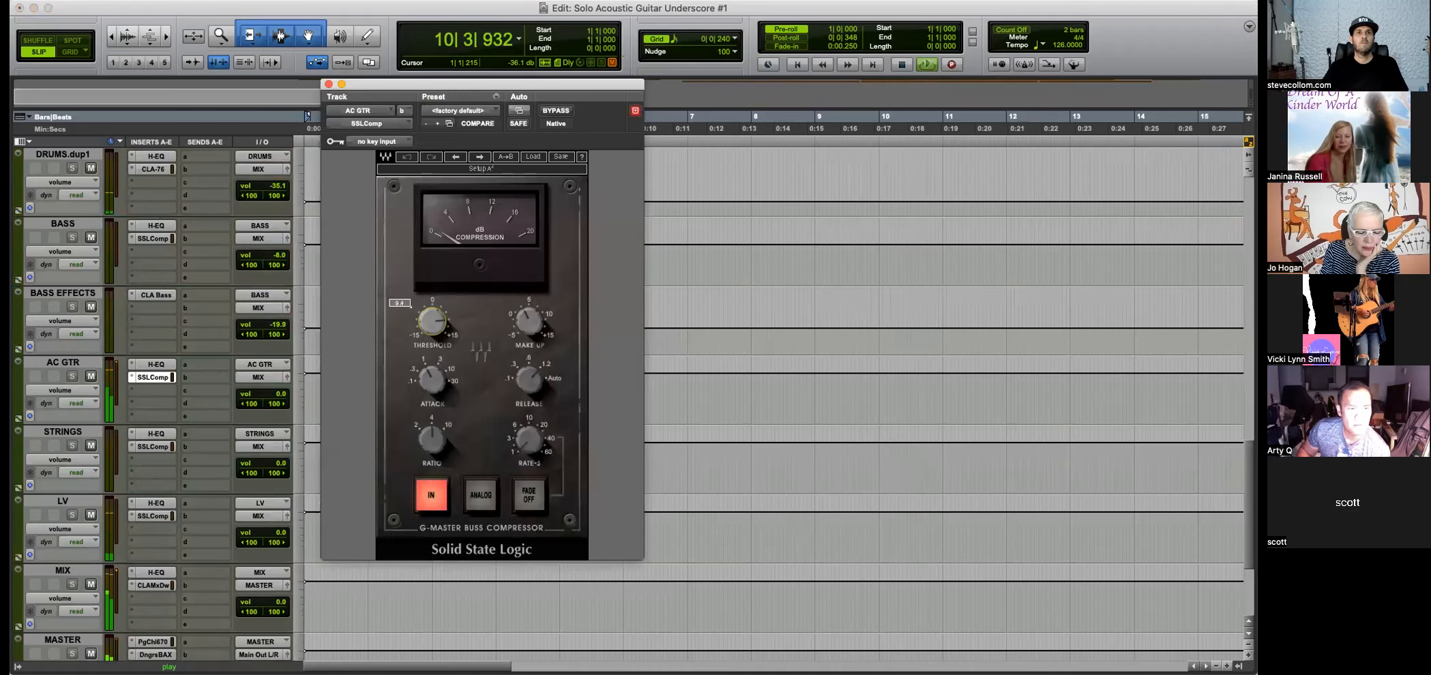
click(328, 84)
key(space)
key(Return)
Narrow the panning of Audio 1 and Audio 1.dup5 to 81 left and 81 right, and briefly play from just before bar 2.
scroll(405, 301, up, 10)
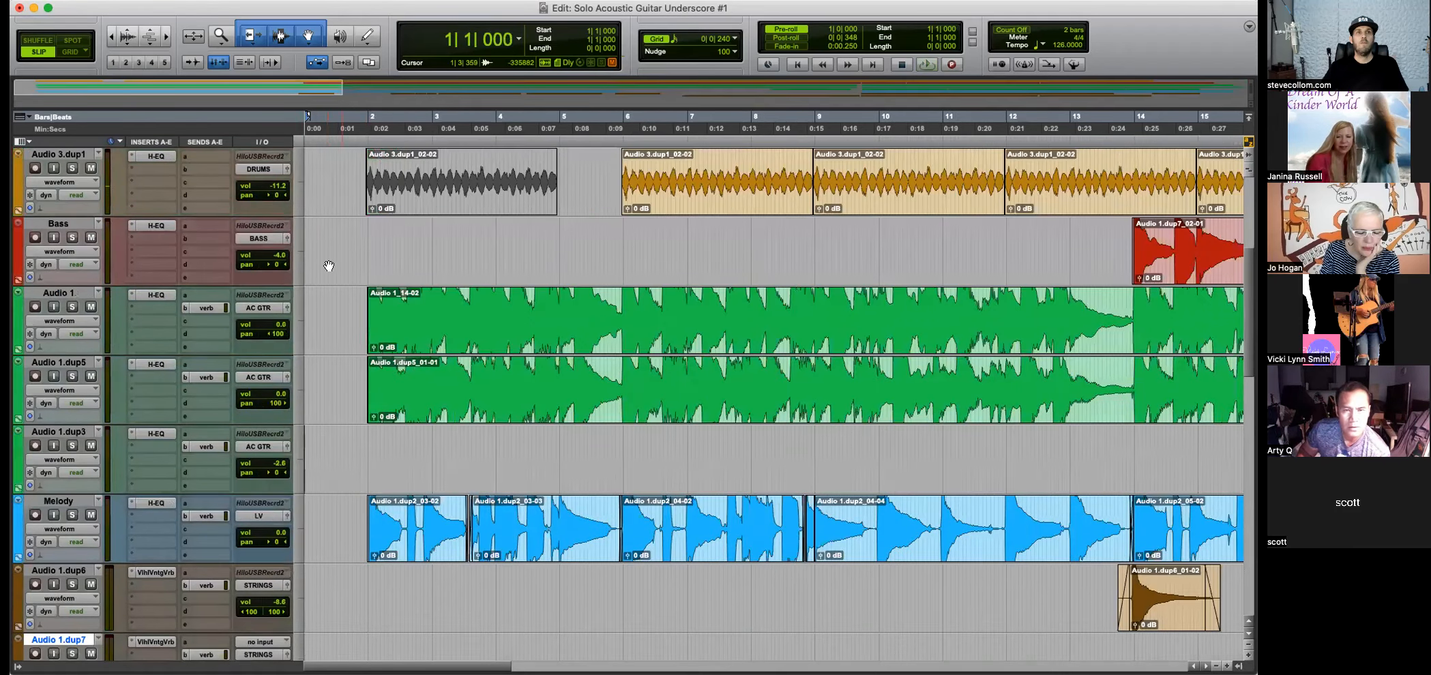
drag(270, 332, 275, 340)
drag(278, 403, 274, 410)
click(344, 321)
key(space)
key(space)
Raise the verb send level to about -22.6 dB on Audio 1 and -21.4 dB on Audio 1.dup5.
click(206, 308)
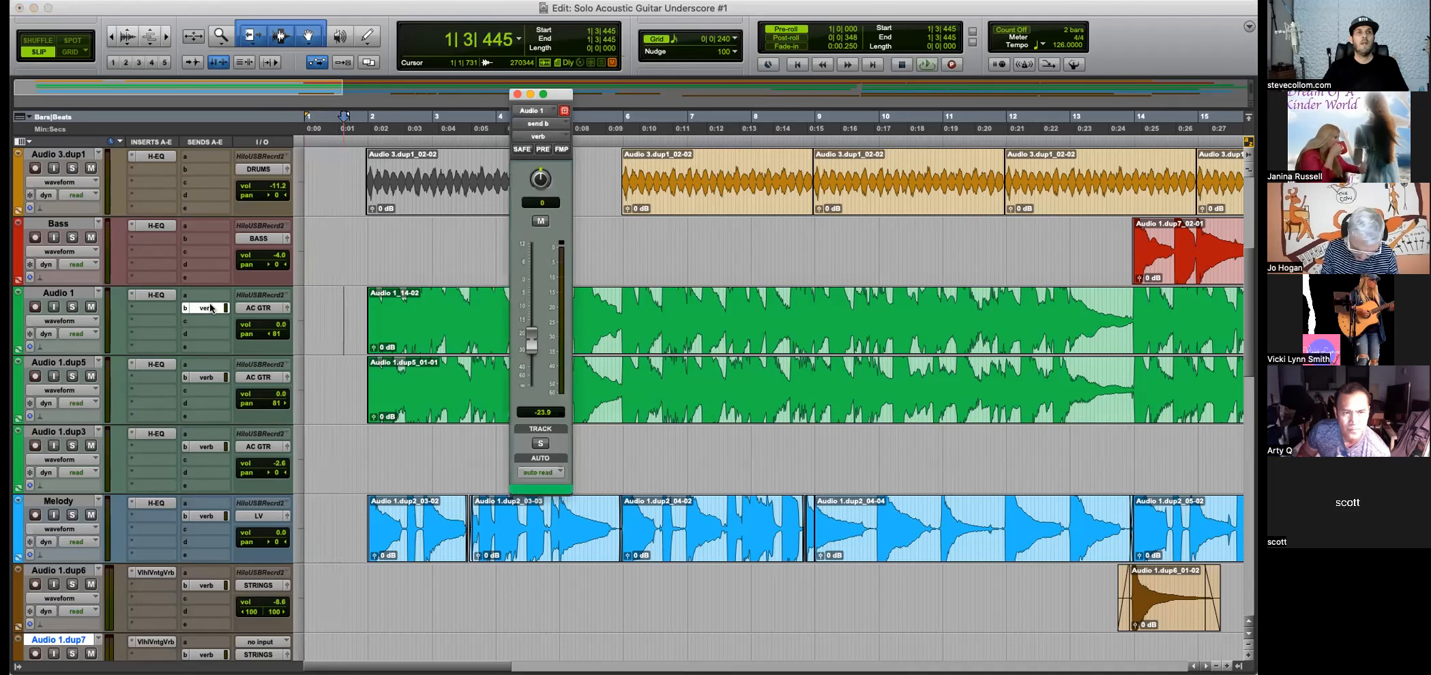
drag(529, 330, 530, 324)
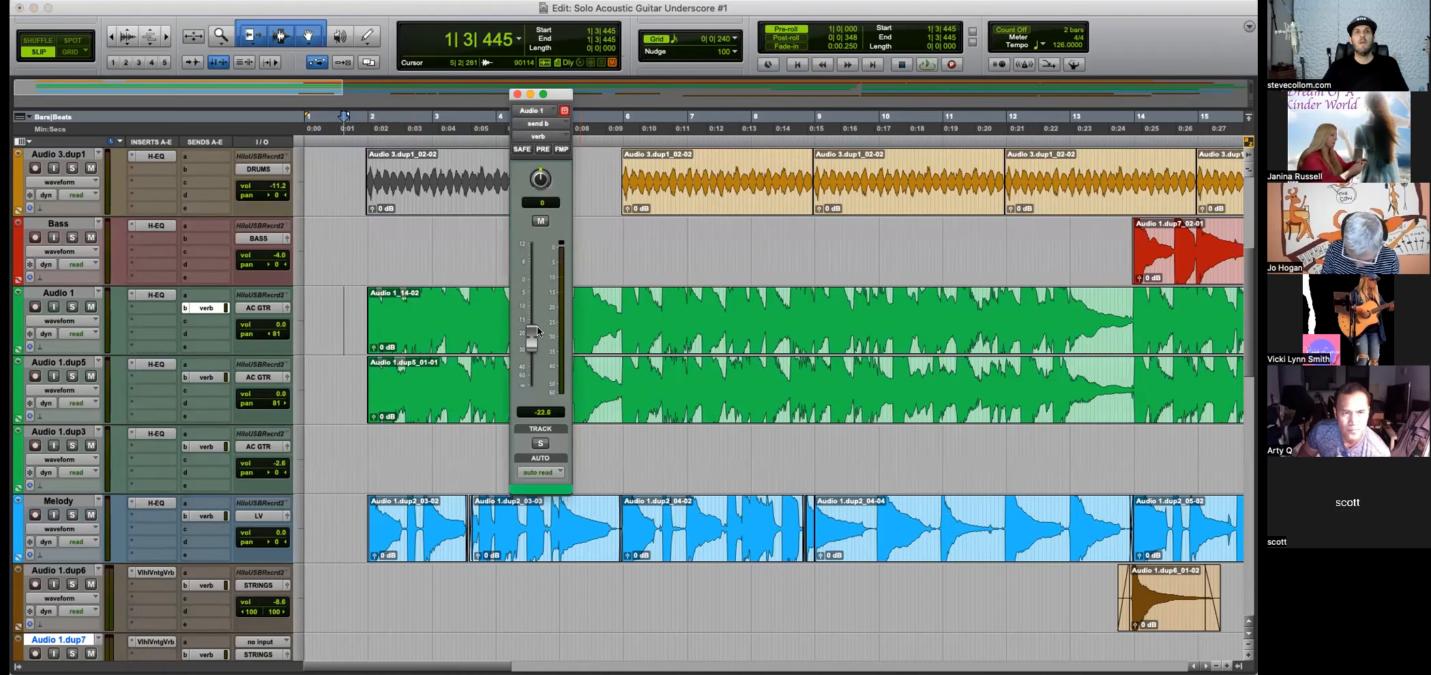
click(206, 377)
drag(532, 339, 531, 335)
During playback, set Audio 1's H-EQ high-pass to 122 Hz and cut its MF band by 2.25 dB at 575 Hz.
key(space)
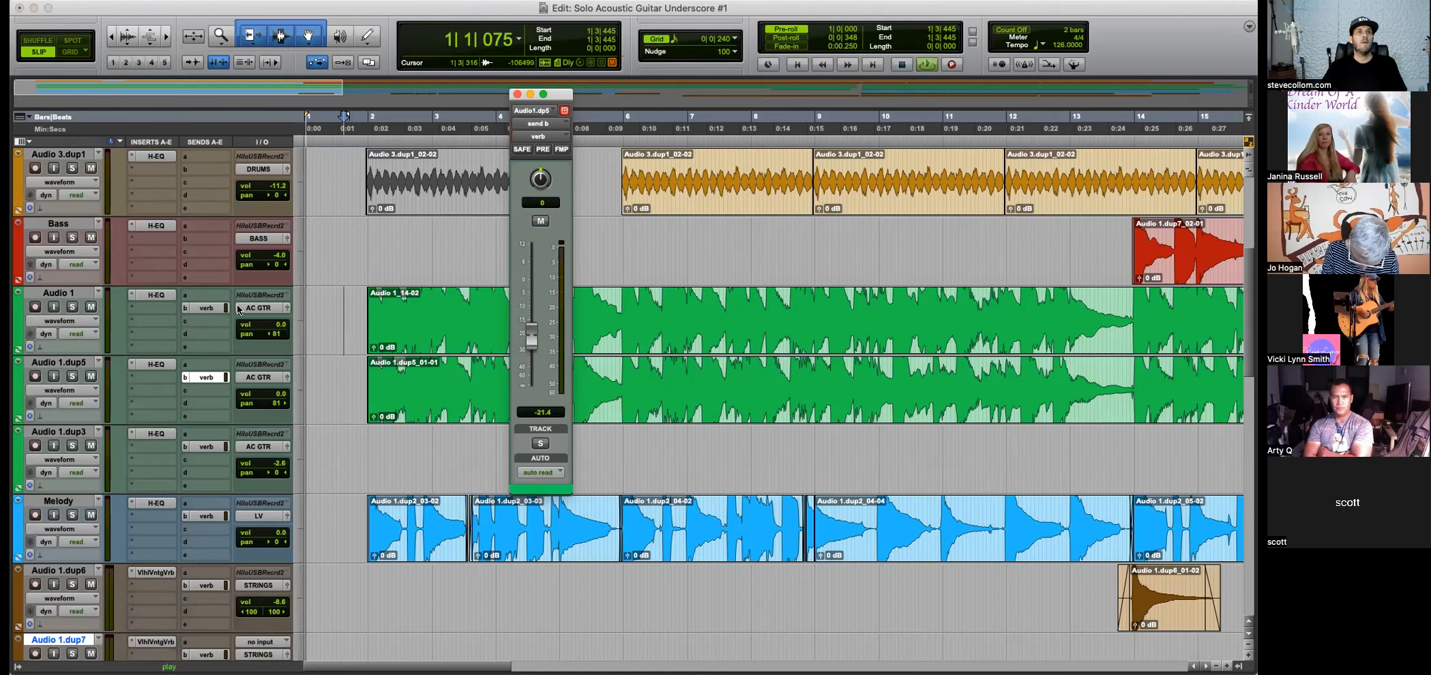
click(156, 295)
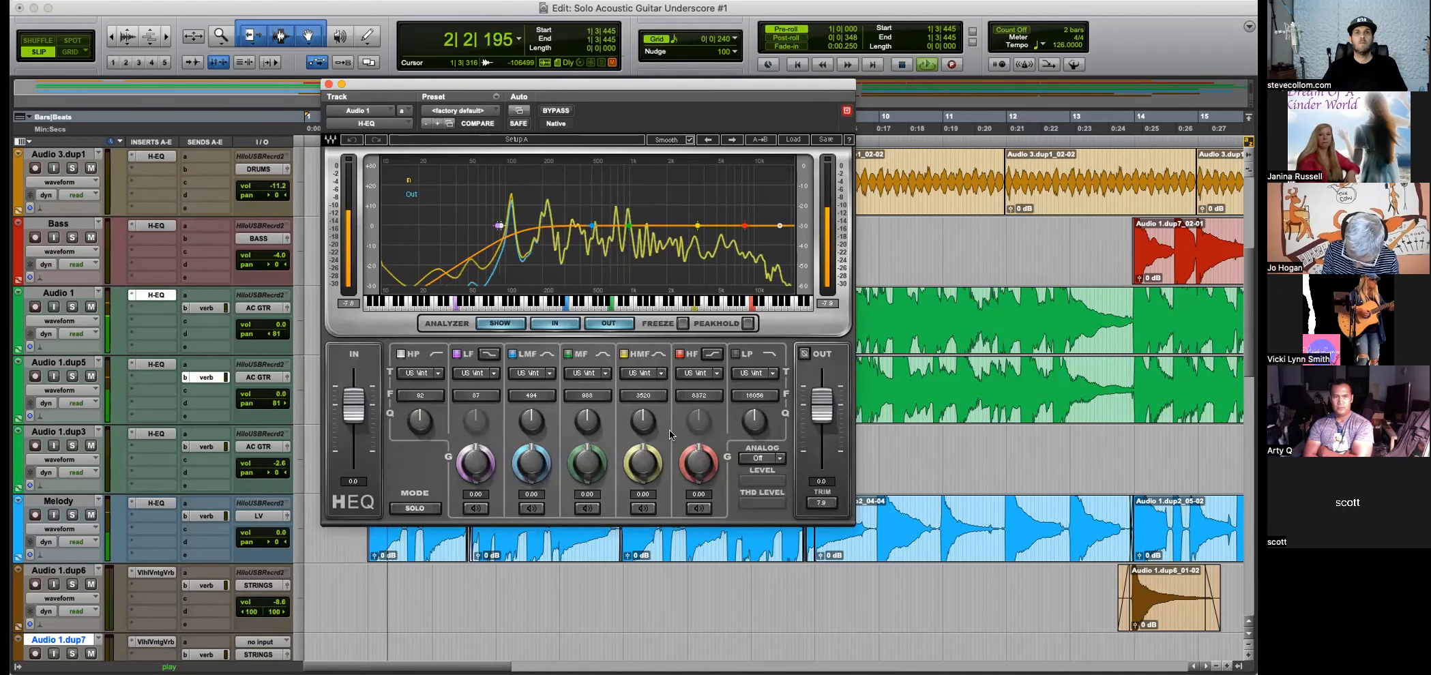
drag(424, 399, 424, 386)
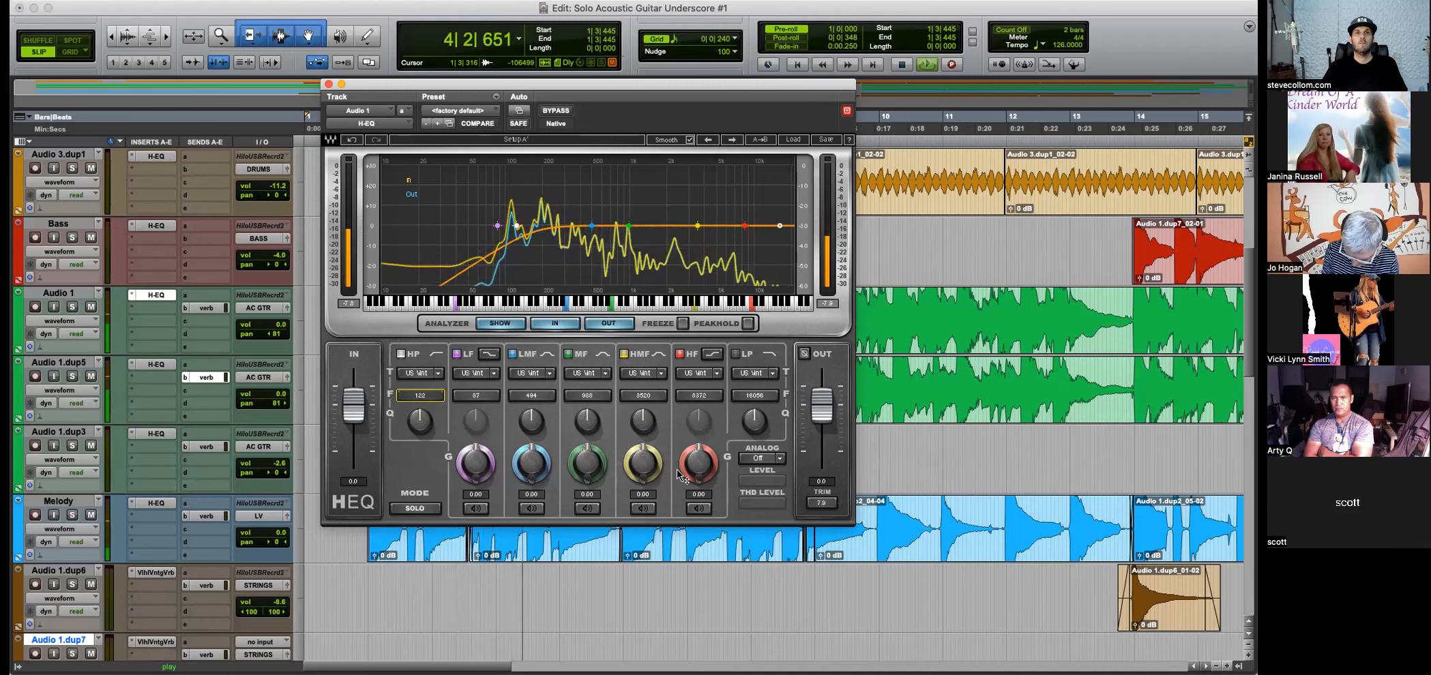
drag(646, 477, 576, 418)
alt+click(639, 463)
click(587, 421)
mouse_move(586, 463)
mouse_down()
mouse_move(587, 491)
mouse_move(586, 474)
mouse_up()
Stop playback, close the verb send window, set the playback start near bar 18, and recheck Audio 1's H-EQ curve.
click(151, 294)
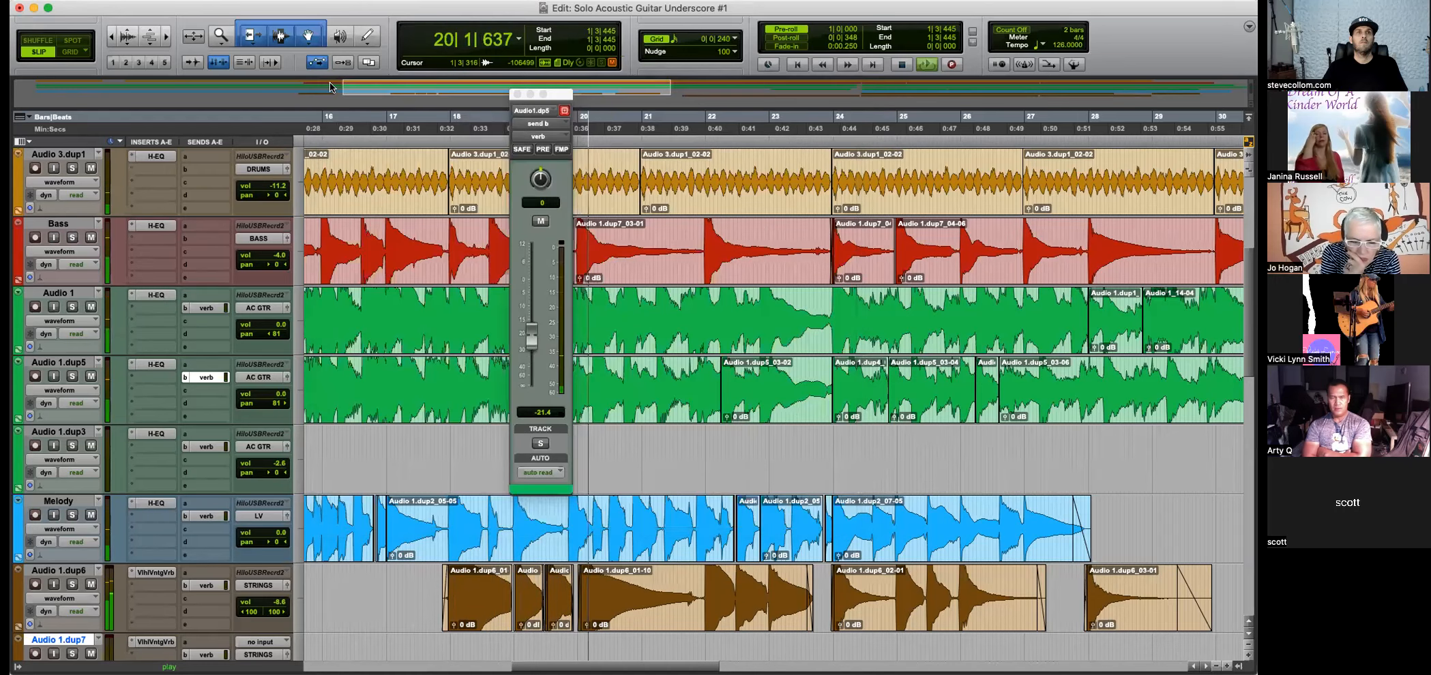
click(152, 294)
click(328, 83)
key(space)
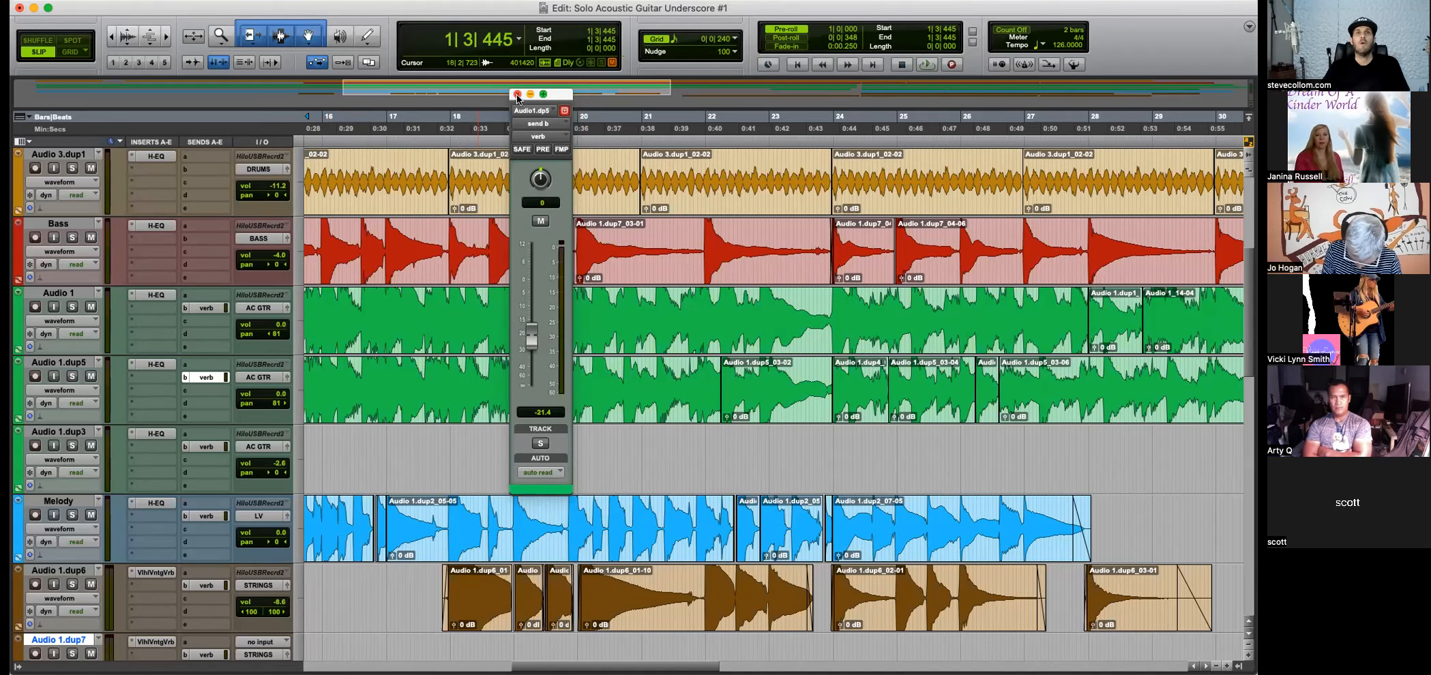
click(517, 94)
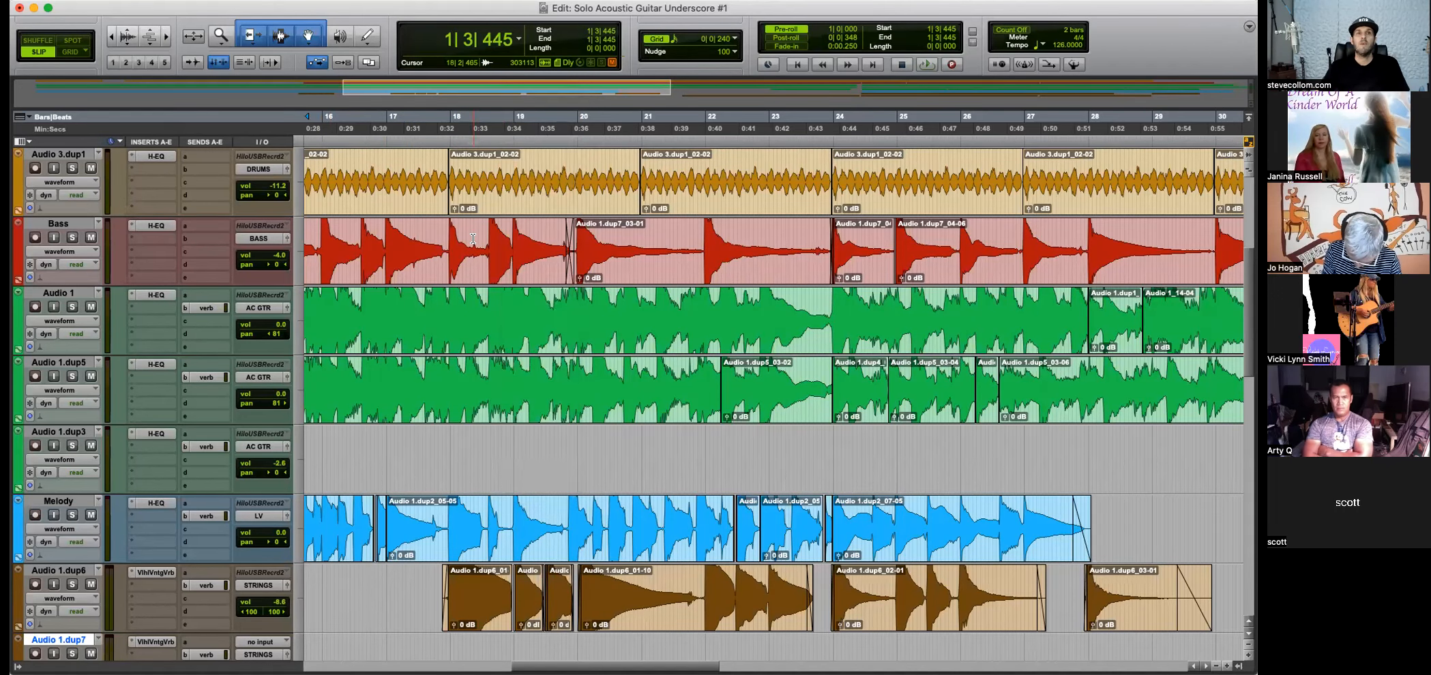
click(460, 305)
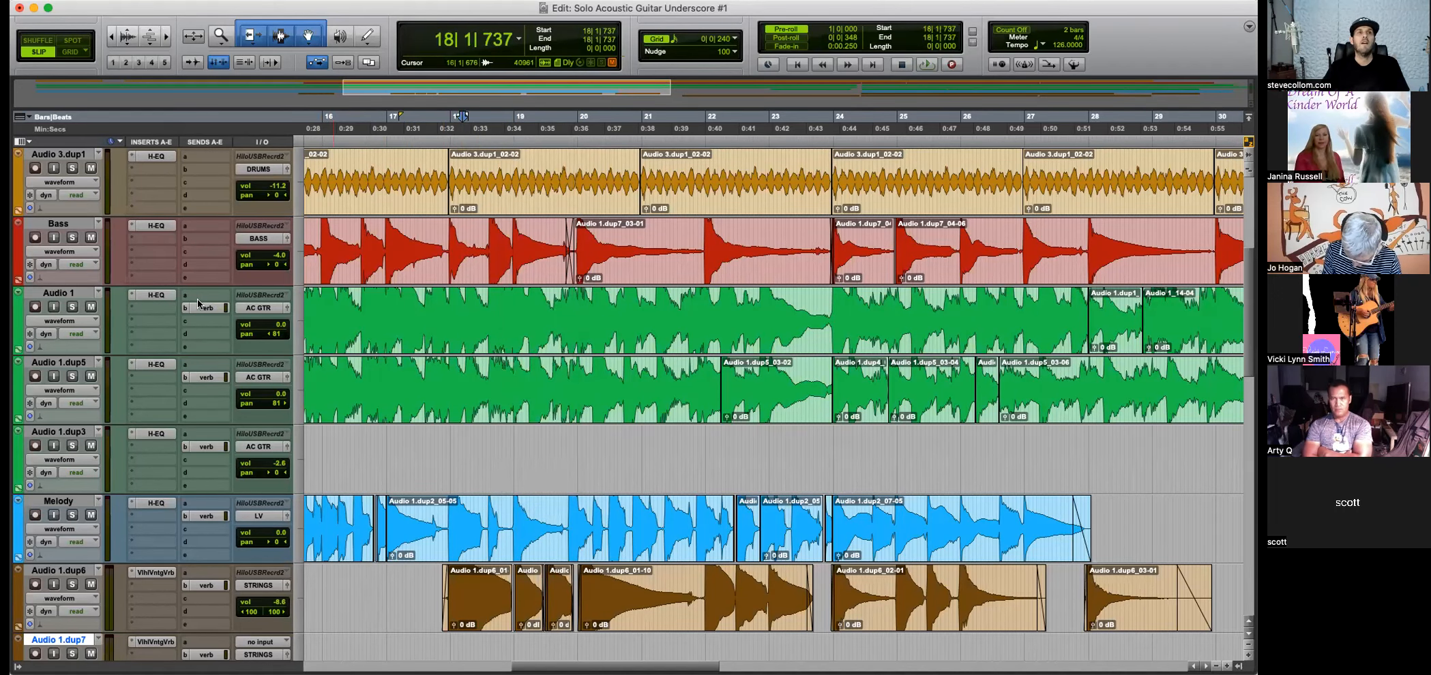
click(152, 295)
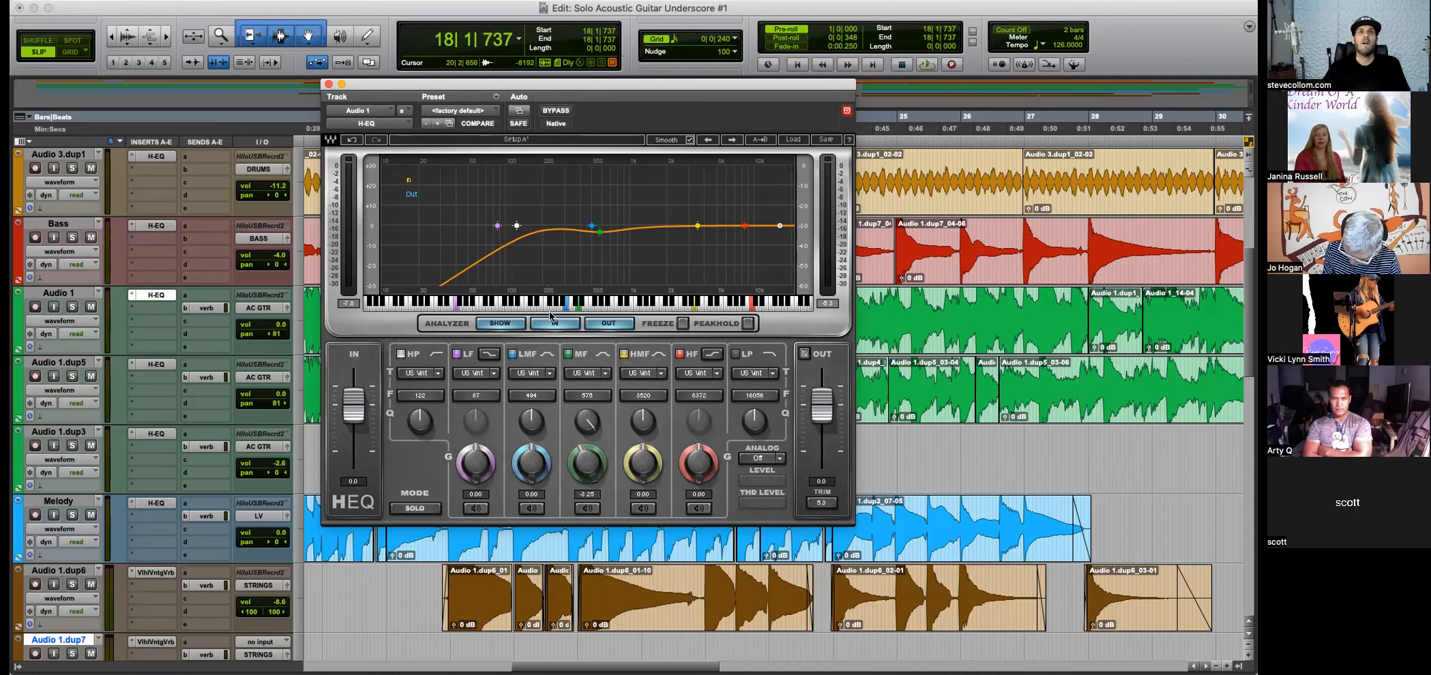
click(328, 85)
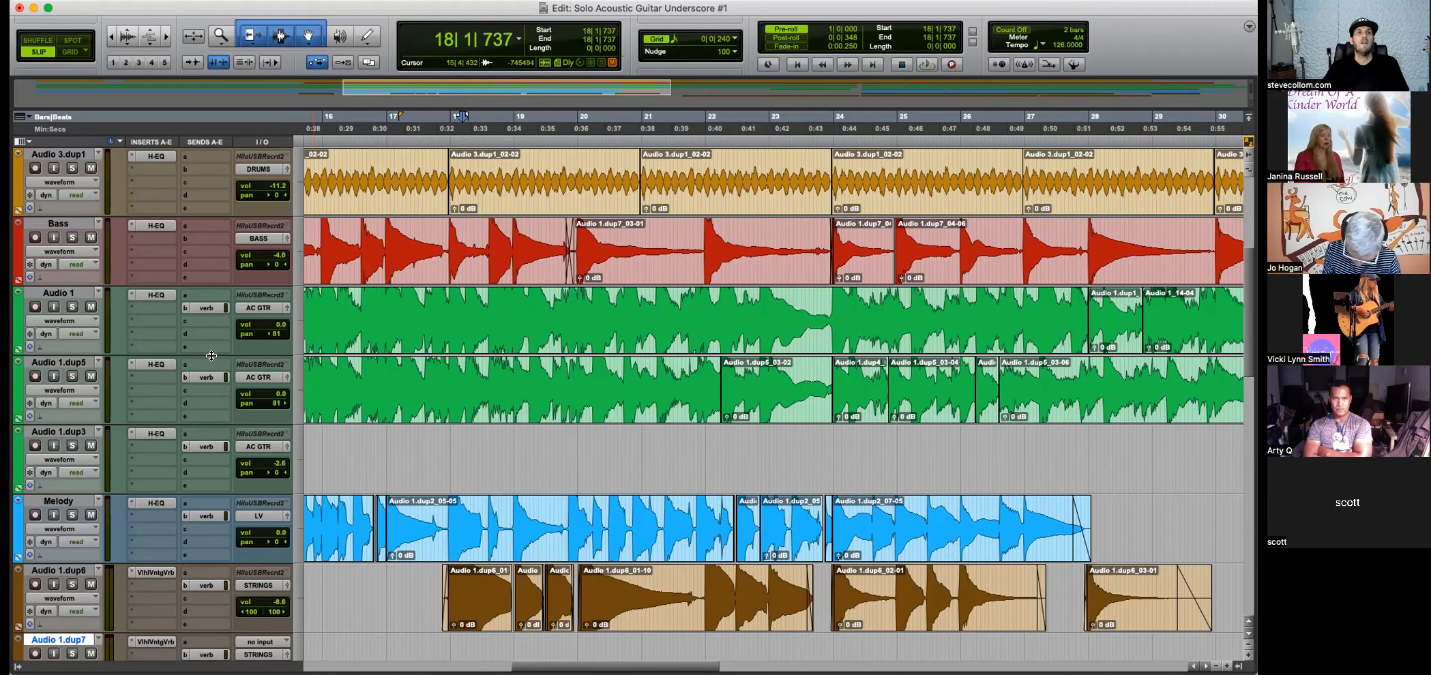
Open the H-EQ on Audio 1.dup5 and boost its HF band by 3.60 dB during playback.
click(156, 364)
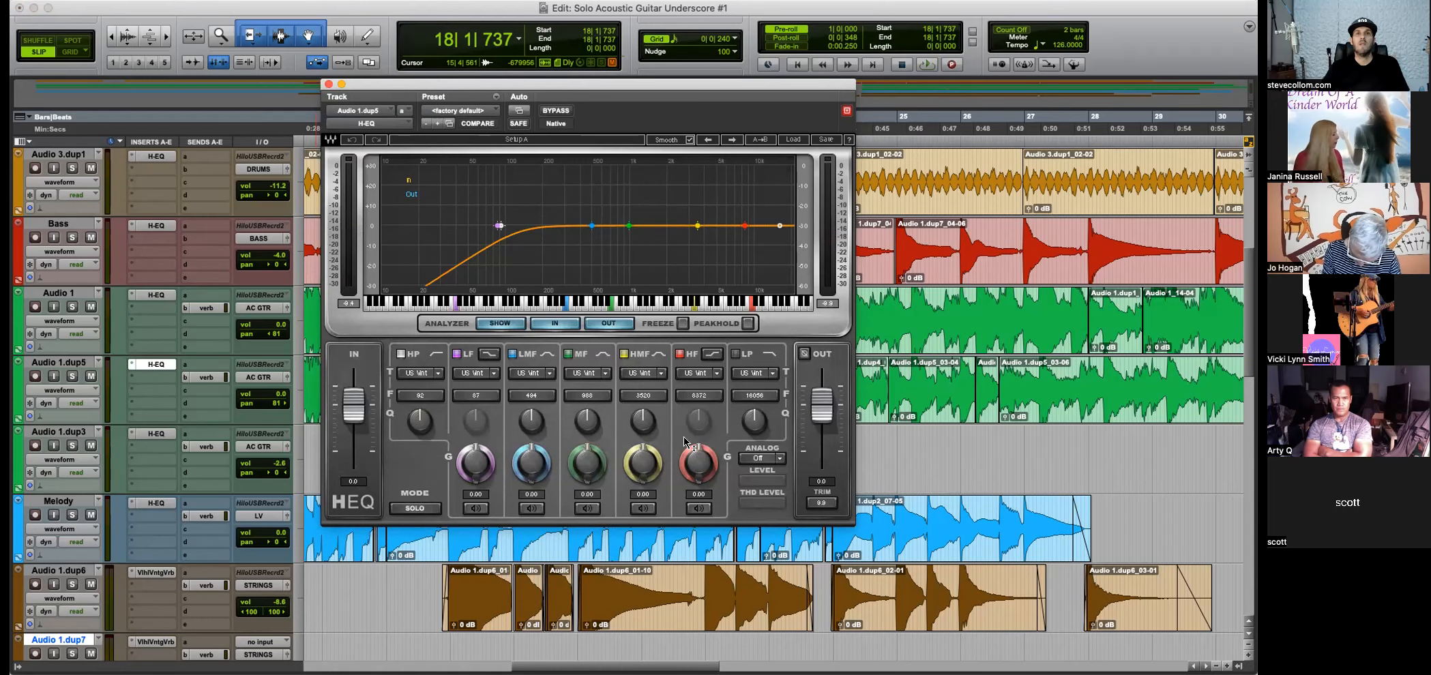
key(space)
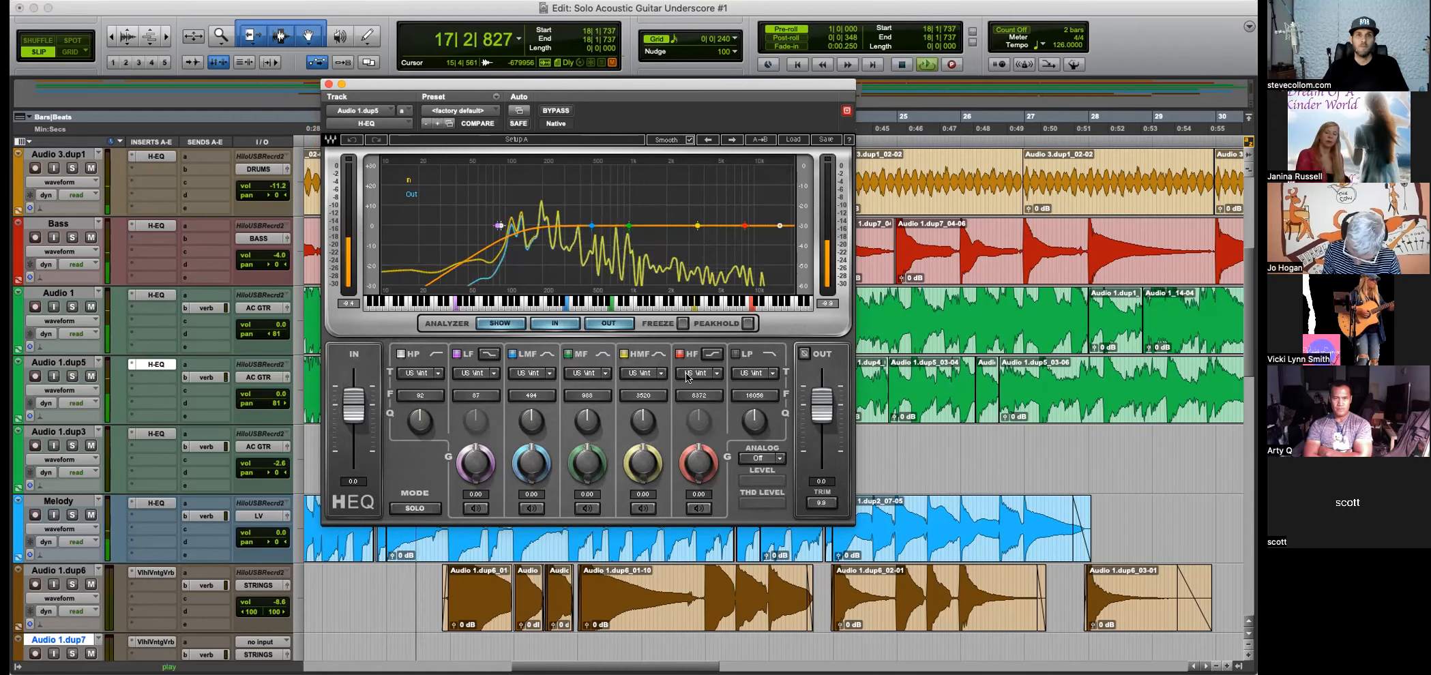
drag(700, 463, 693, 505)
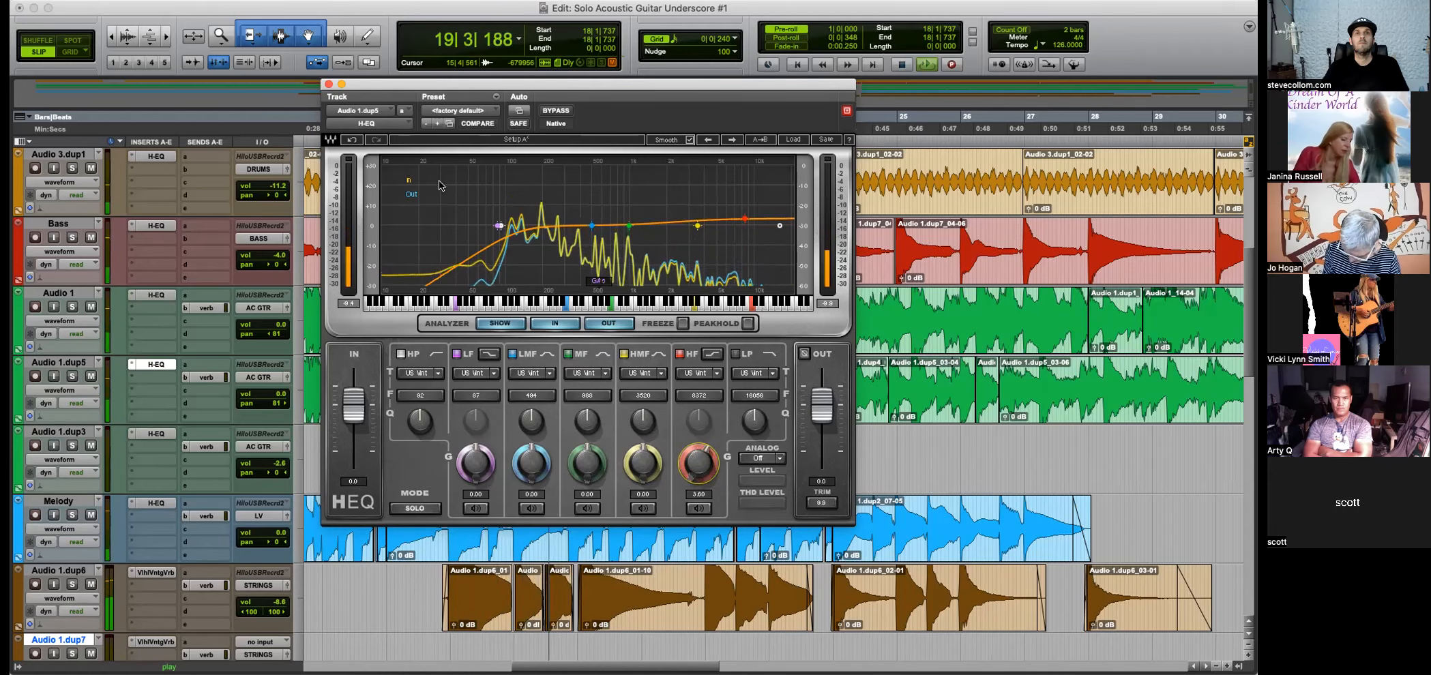
Close Audio 1.dup5's H-EQ window and stop playback.
click(328, 84)
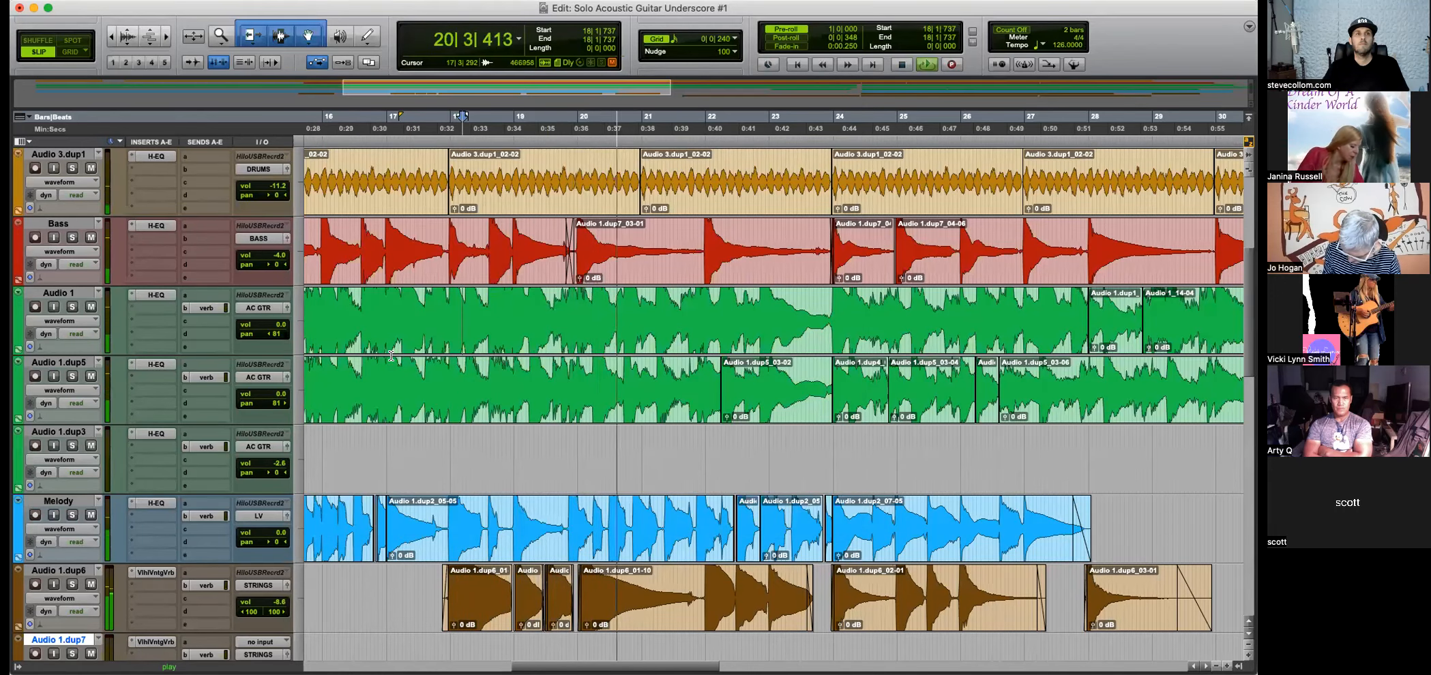
key(r)
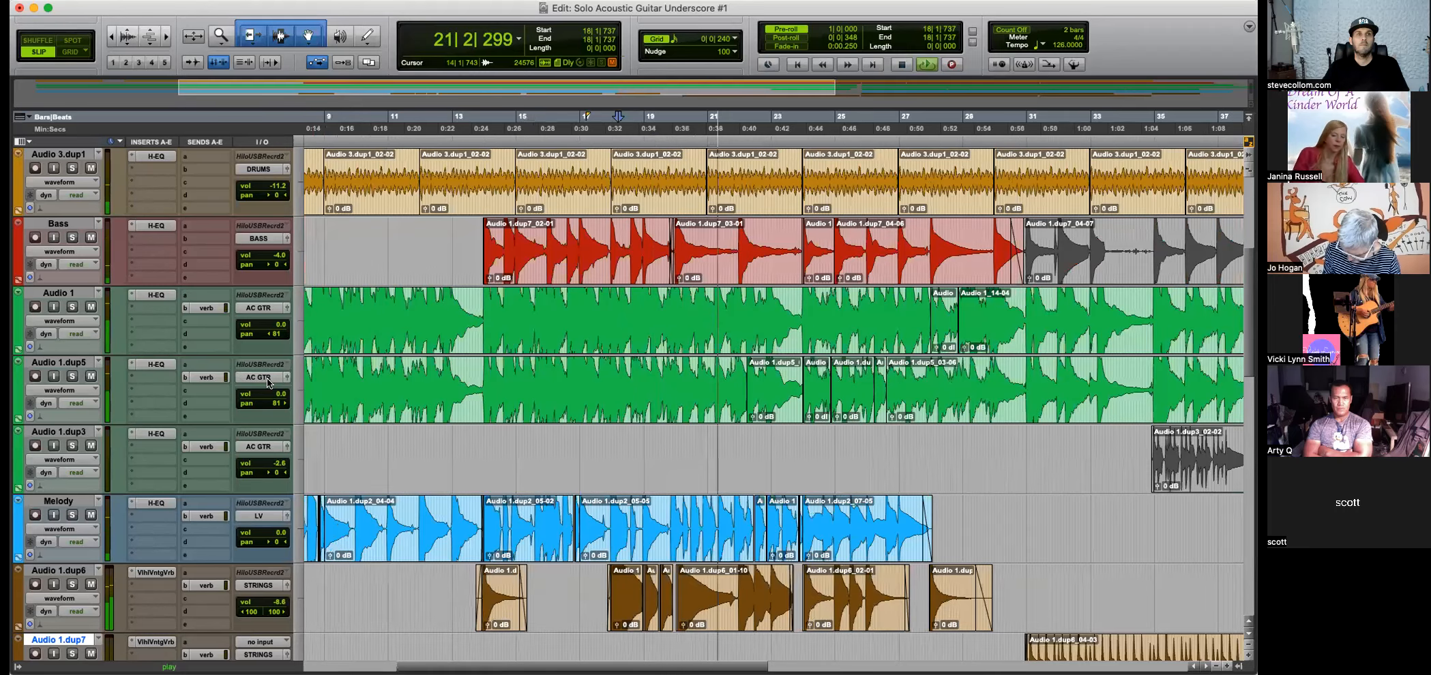
key(space)
Insert an API-2500 compressor after the H-EQ on Audio 1 and move its window clear of the track controls.
click(143, 302)
mouse_move(184, 308)
mouse_move(302, 641)
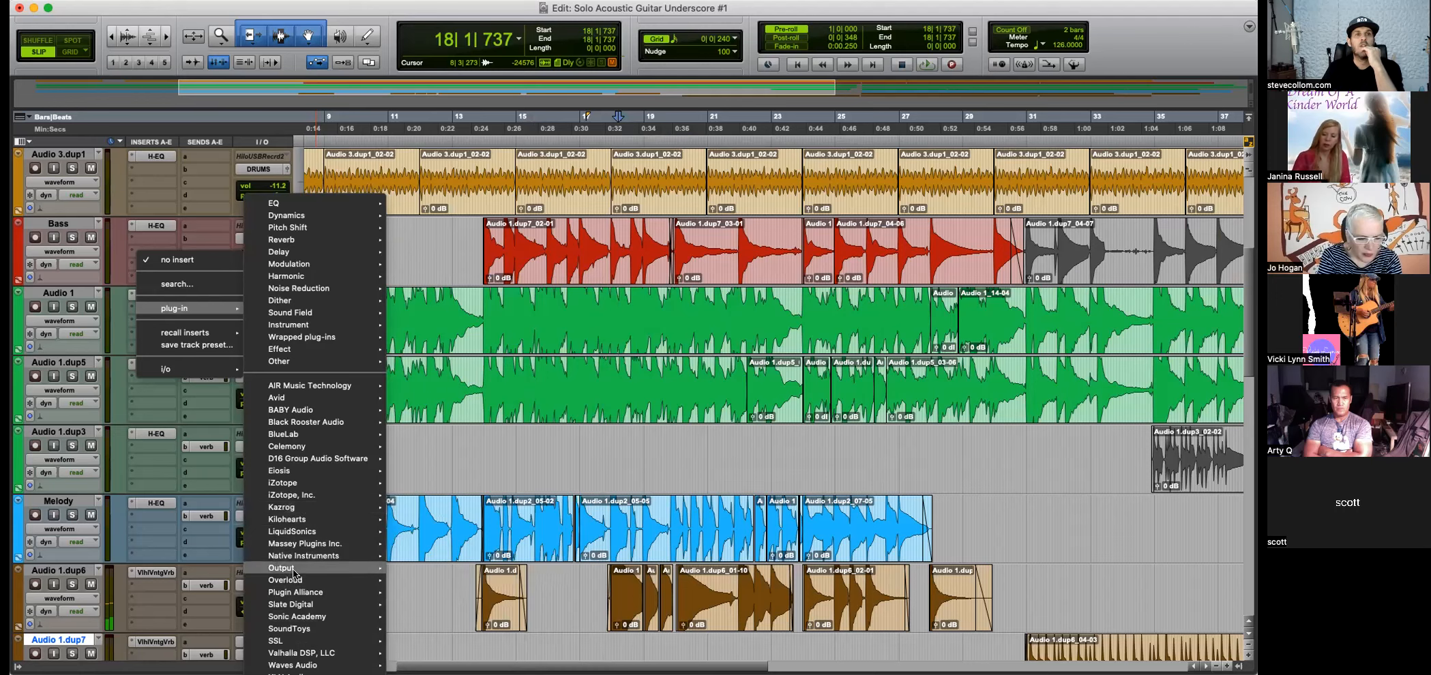
mouse_move(300, 665)
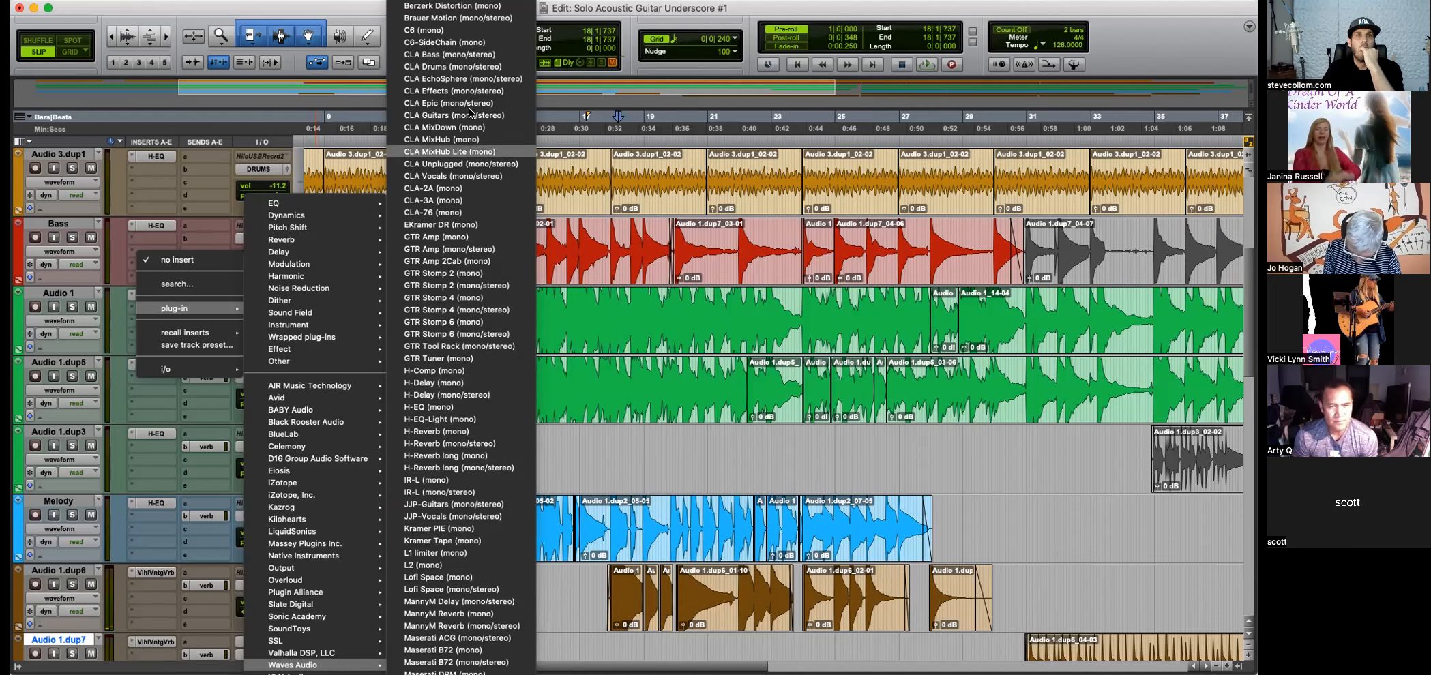
click(362, 372)
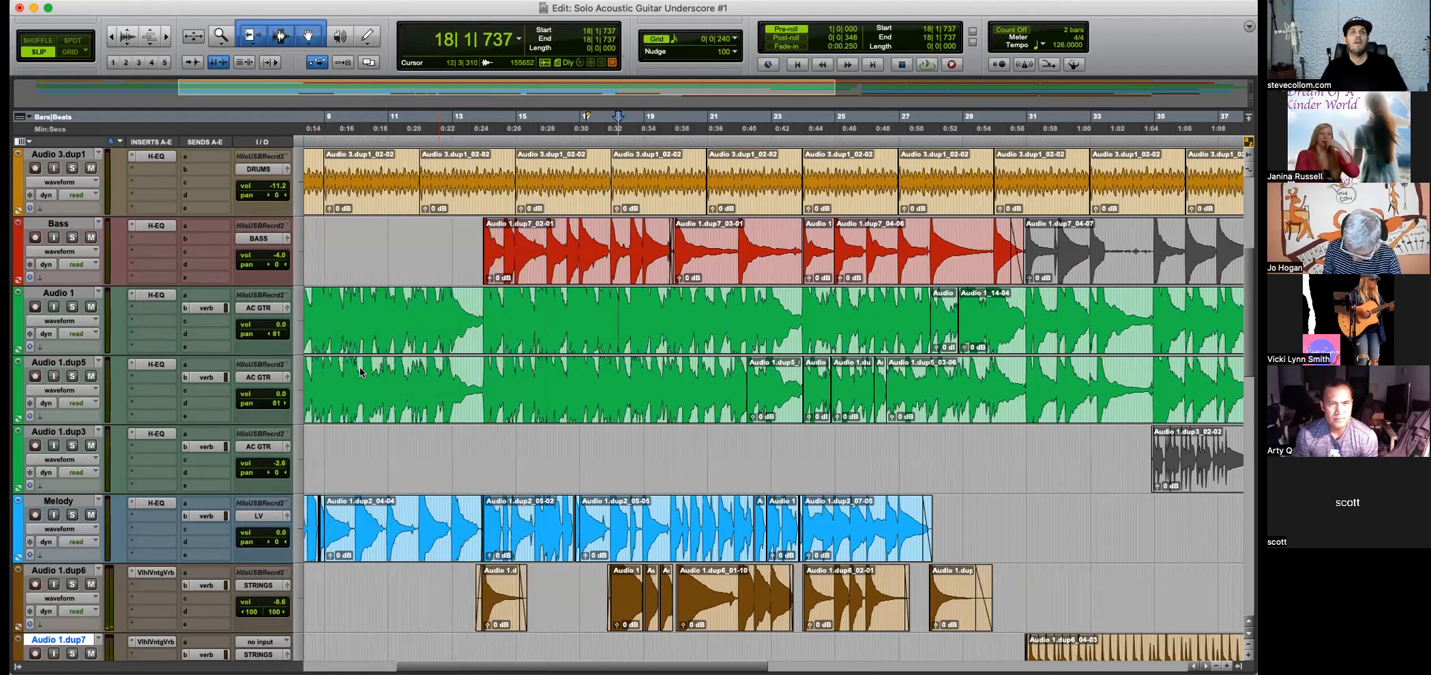
drag(573, 82, 925, 96)
click(139, 324)
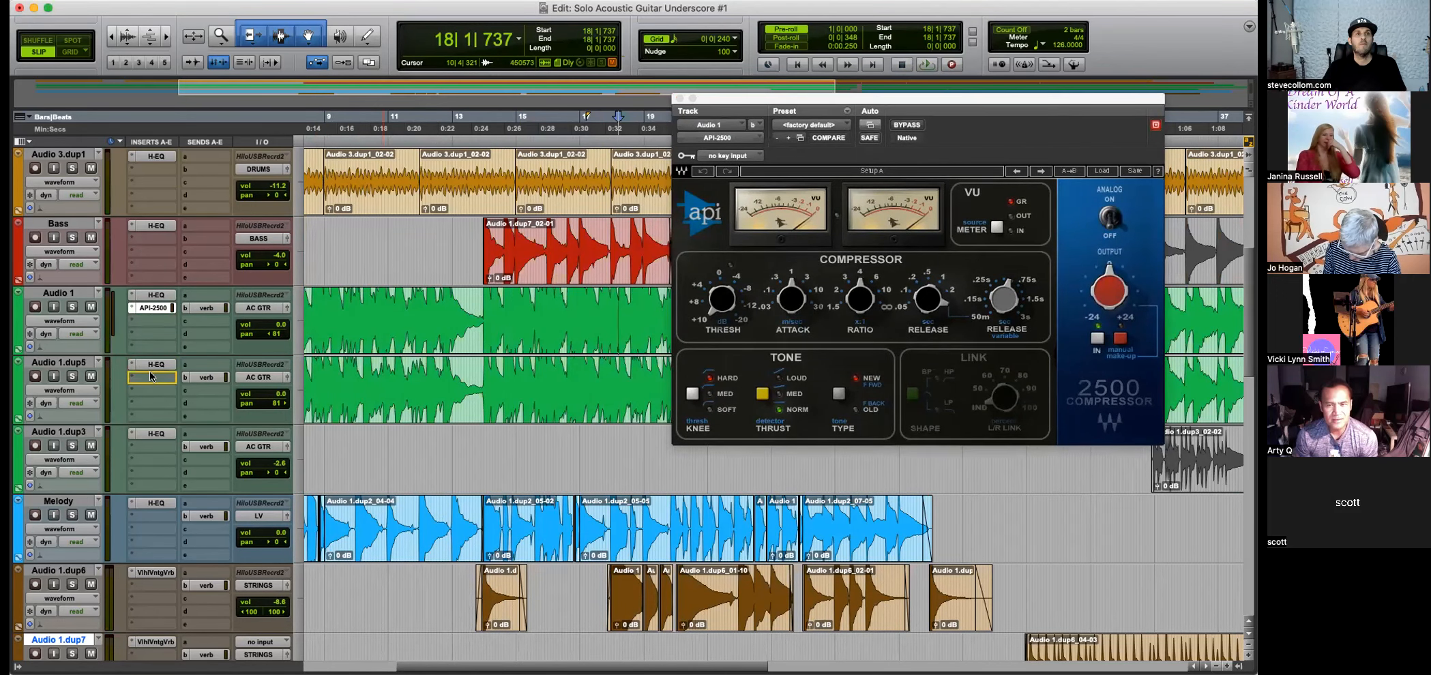
During playback, adjust the threshold of Audio 1's API-2500 and set its release to 1.
key(space)
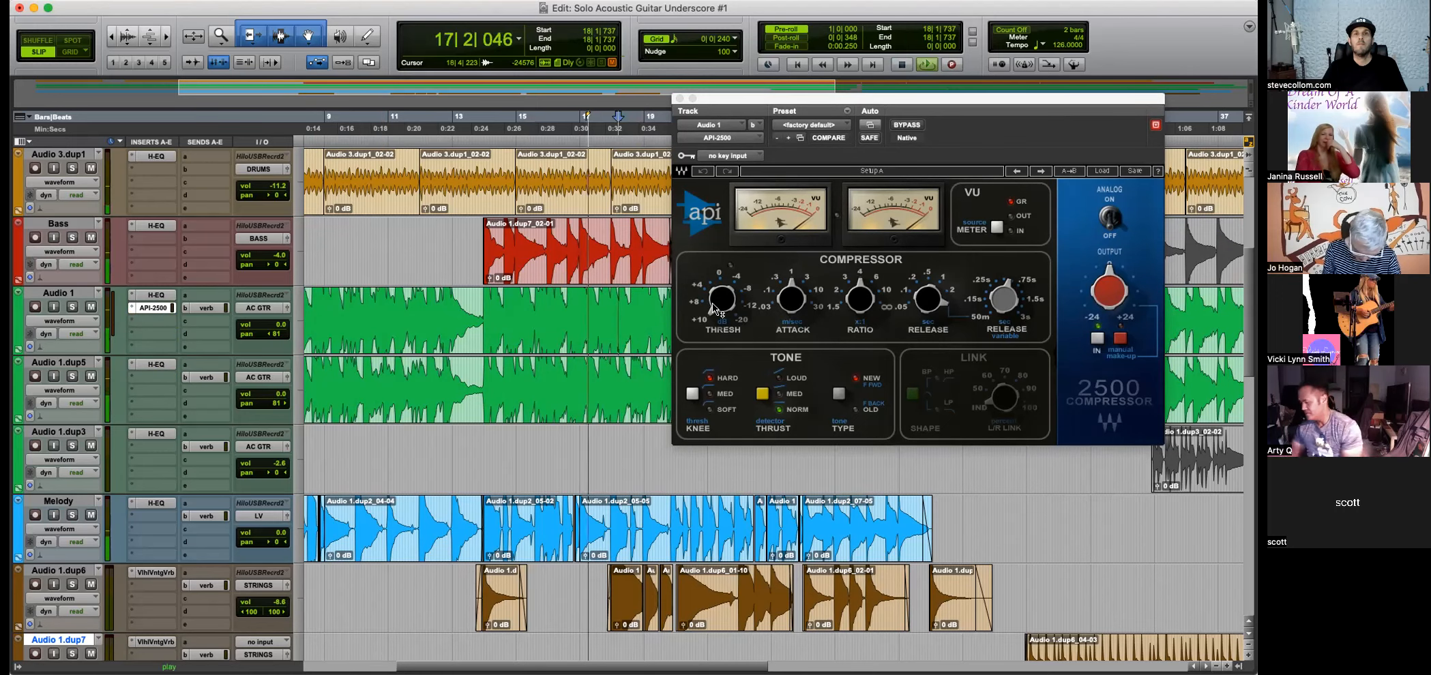
click(720, 298)
drag(720, 298, 801, 307)
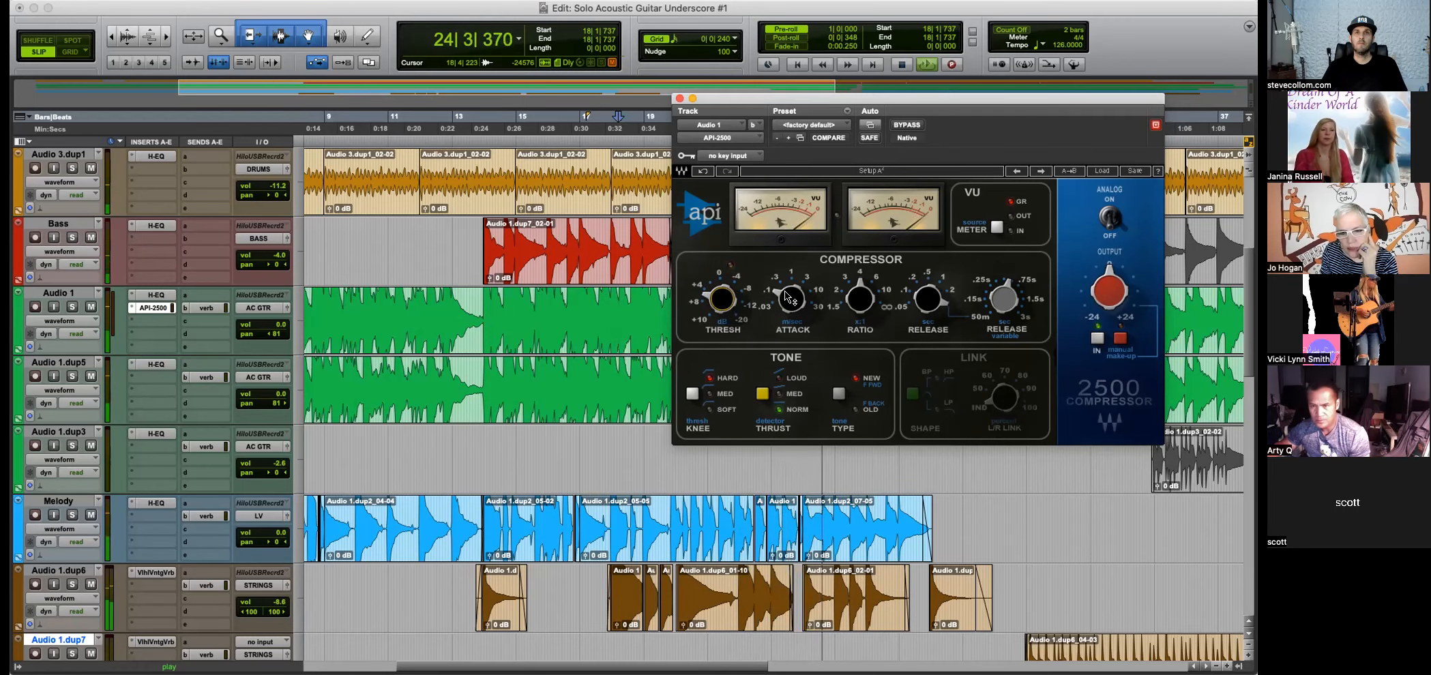
mouse_move(713, 304)
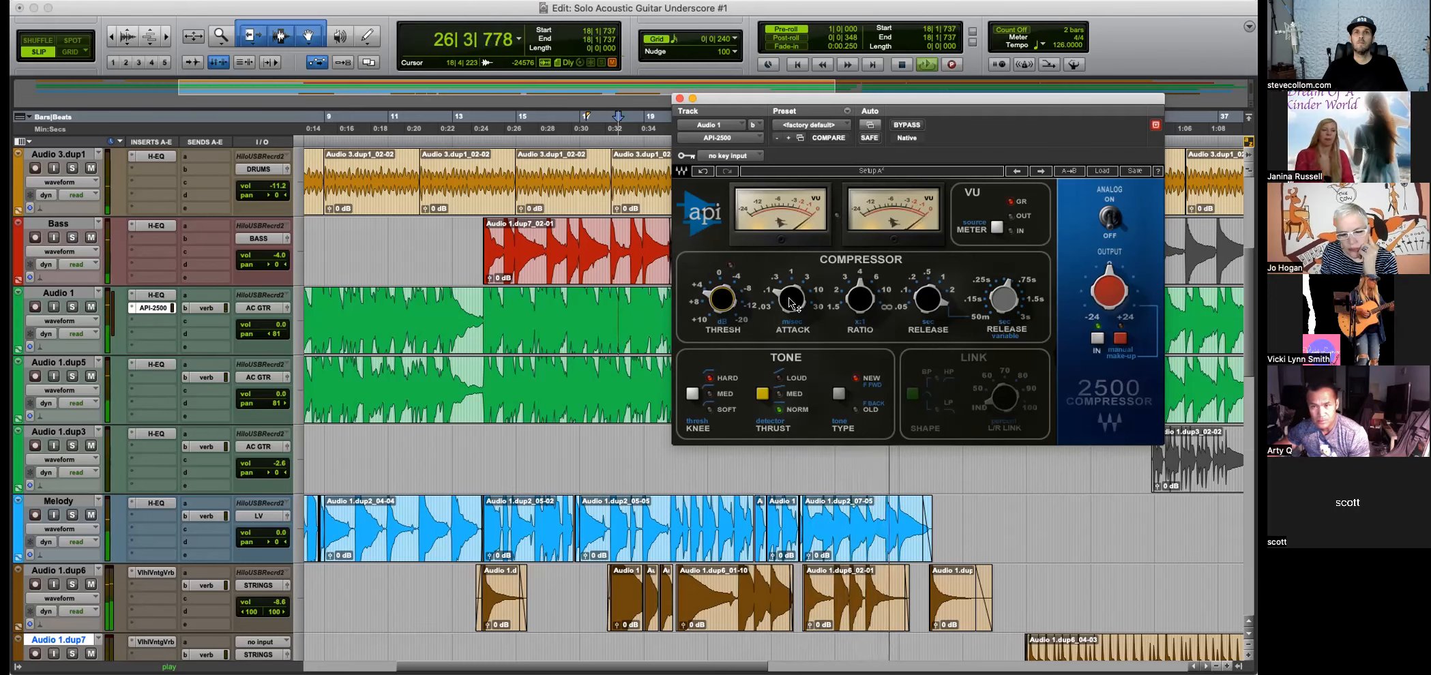
drag(929, 311, 929, 328)
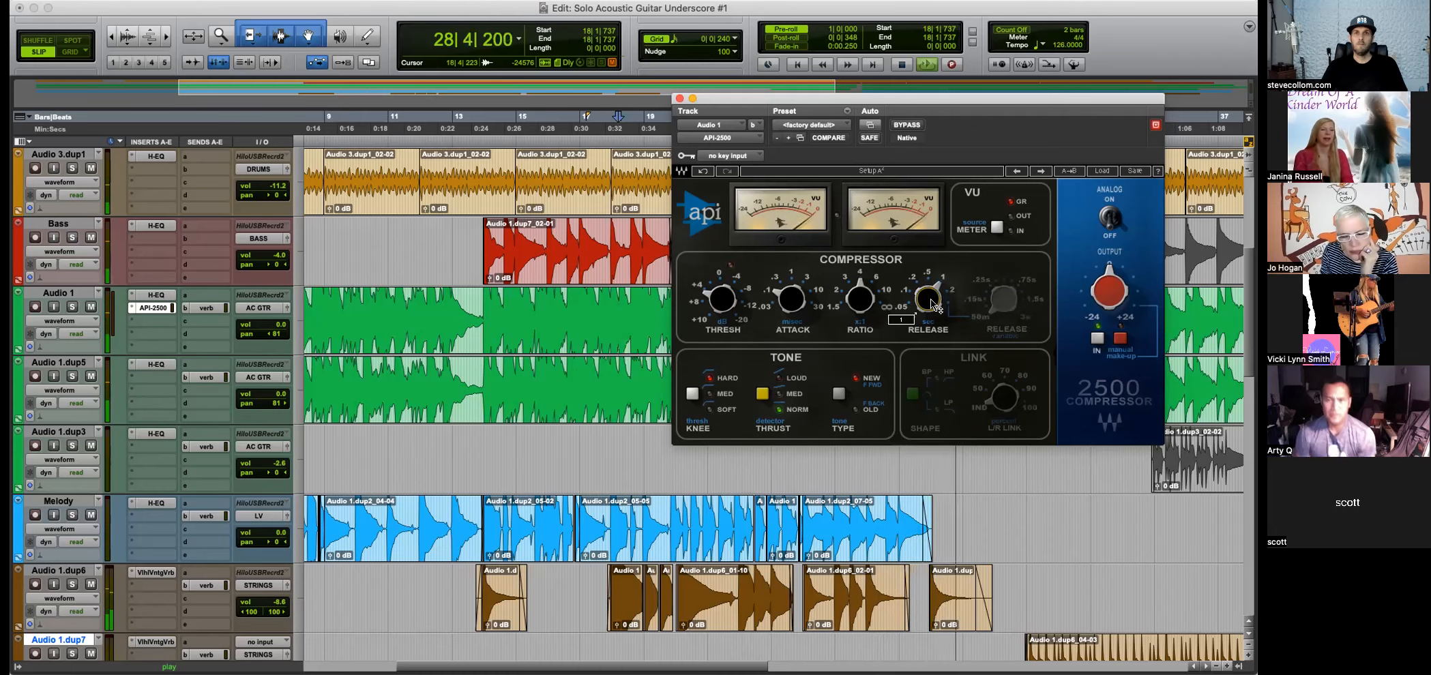
Restart playback from bar 6 and reduce the displayed waveform height across the audio tracks.
key(r)
click(391, 302)
key(space)
key(space)
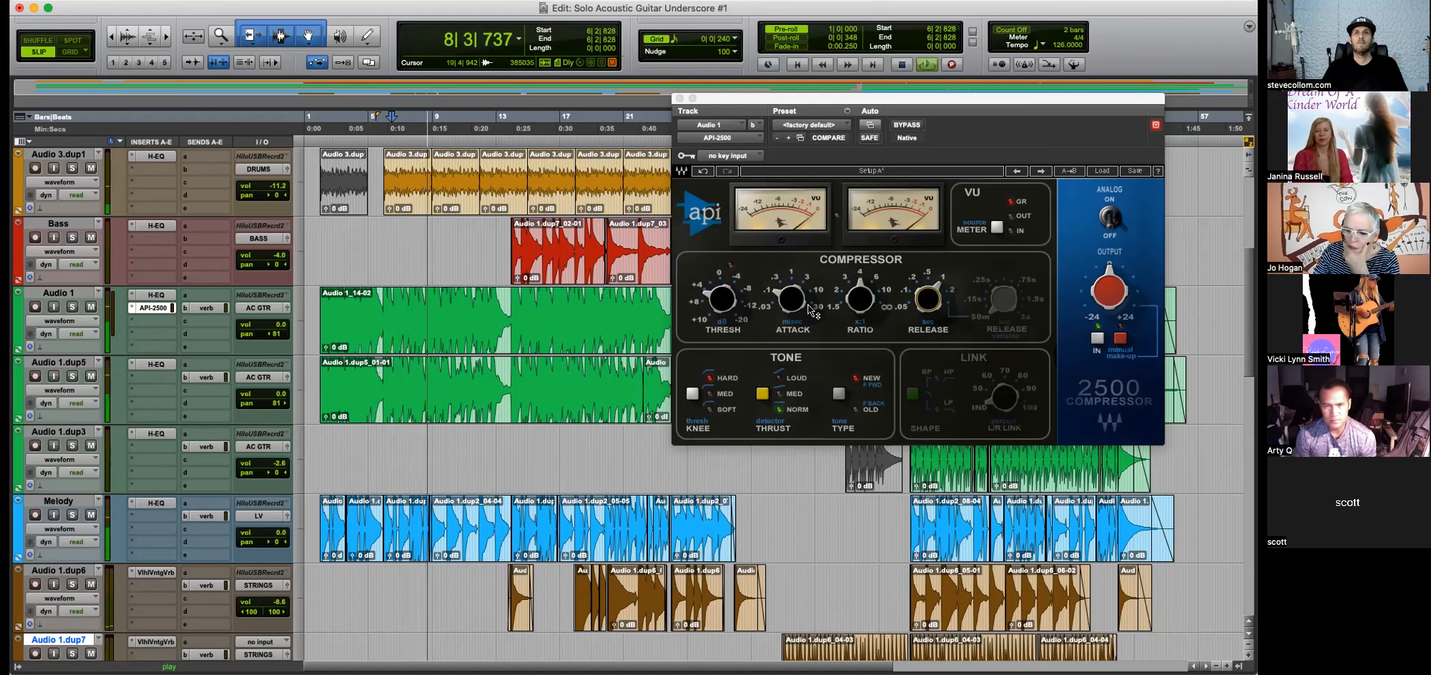
key(super+alt+bracketleft)
key(super+alt+bracketleft)
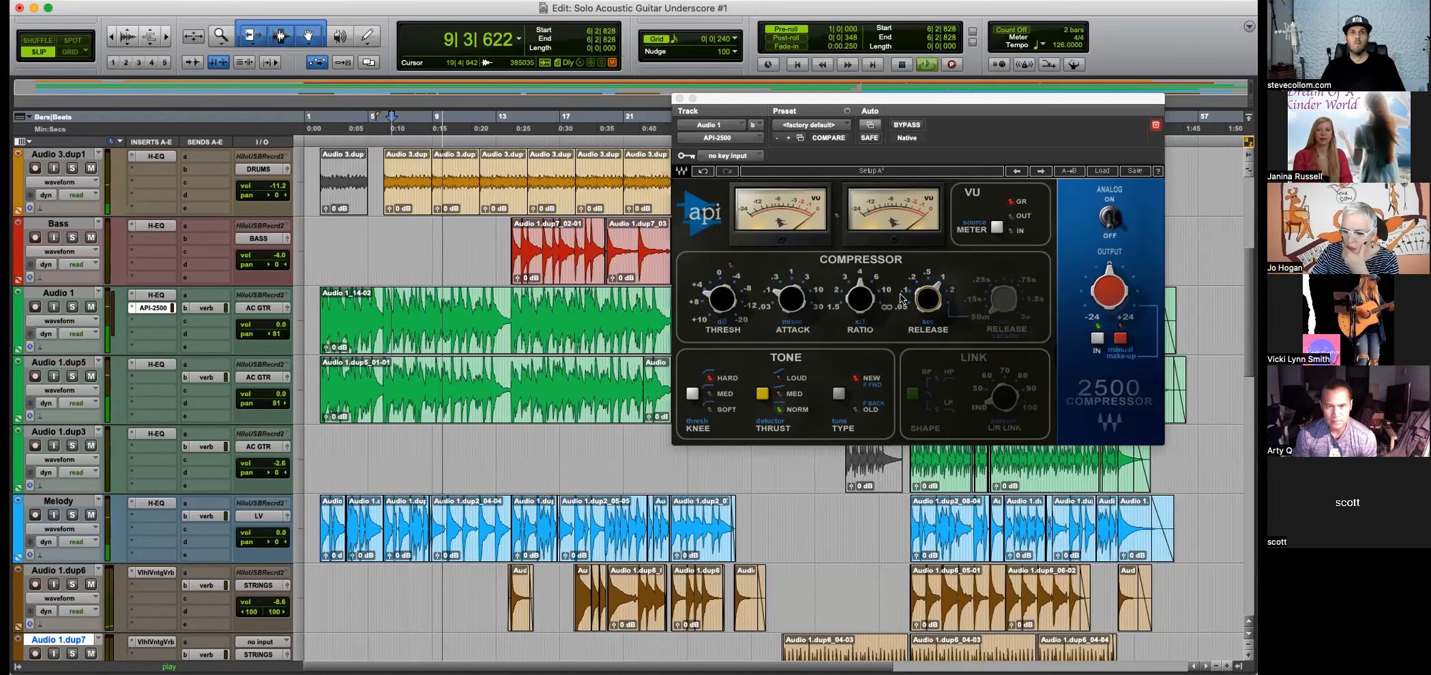
key(super+alt+bracketright)
key(super+alt+bracketright)
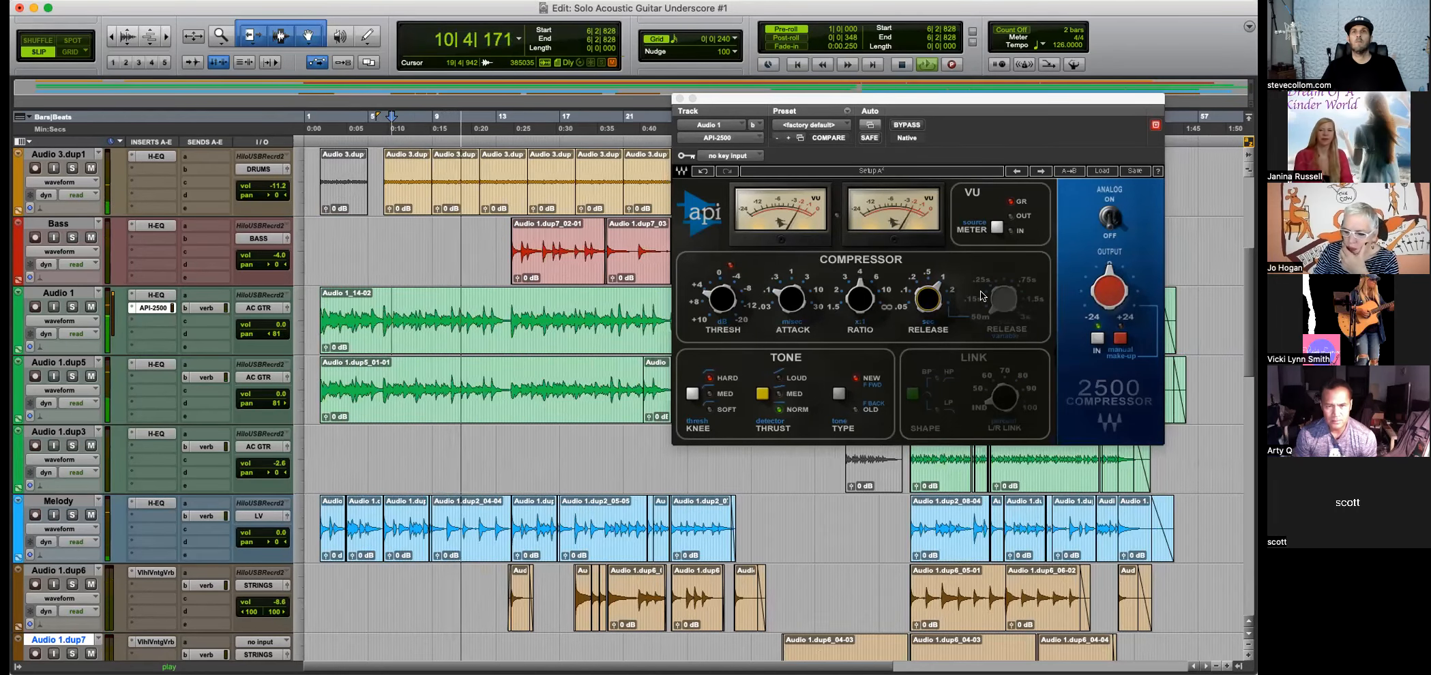
Set the API-2500's release to 0.2 on Audio 1, lower its ratio, soften its knee, and close the compressor window.
click(961, 284)
click(927, 303)
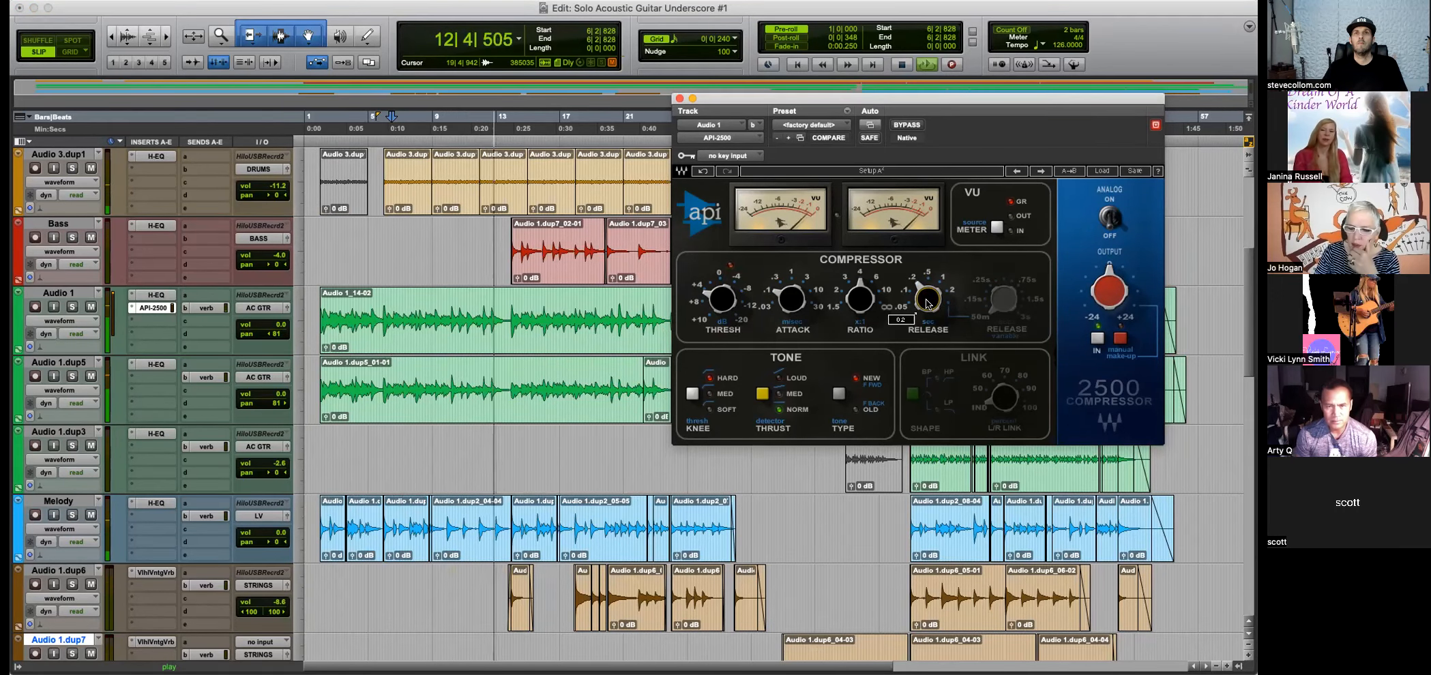
mouse_move(736, 303)
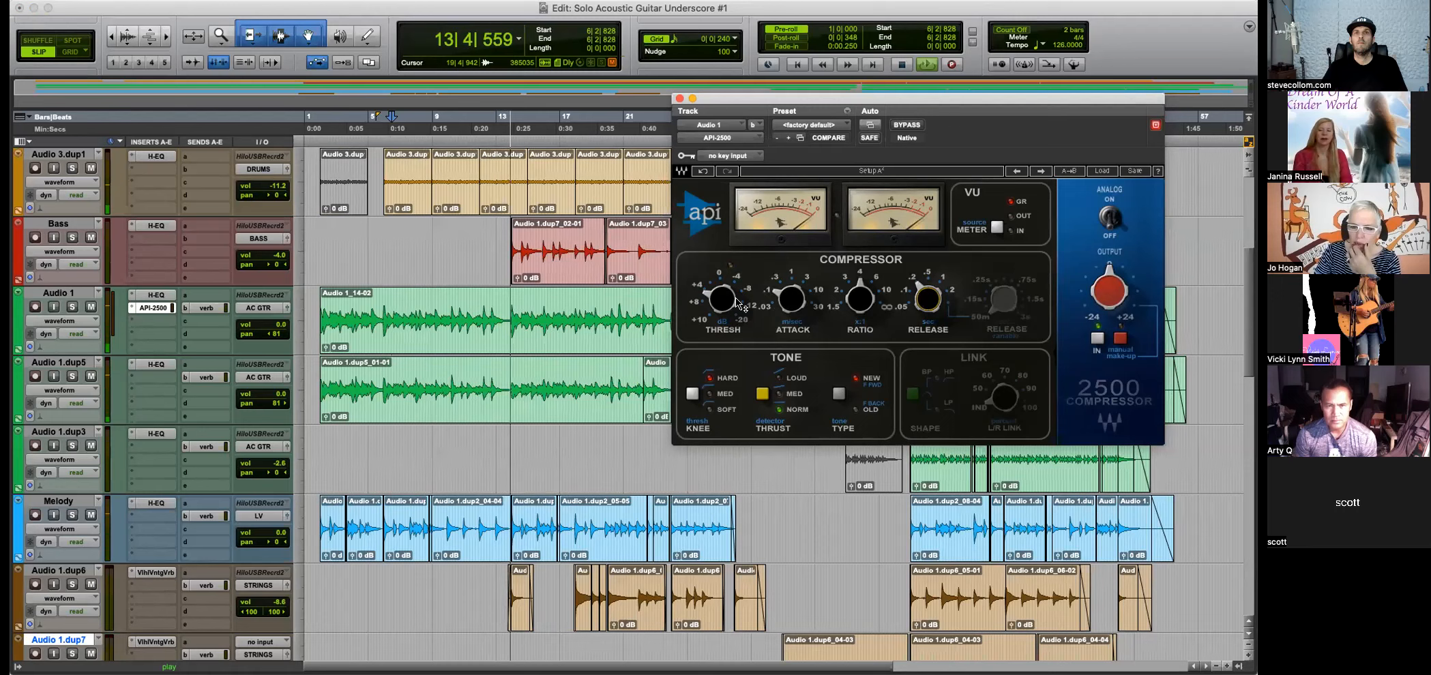
drag(737, 304, 736, 308)
mouse_move(862, 300)
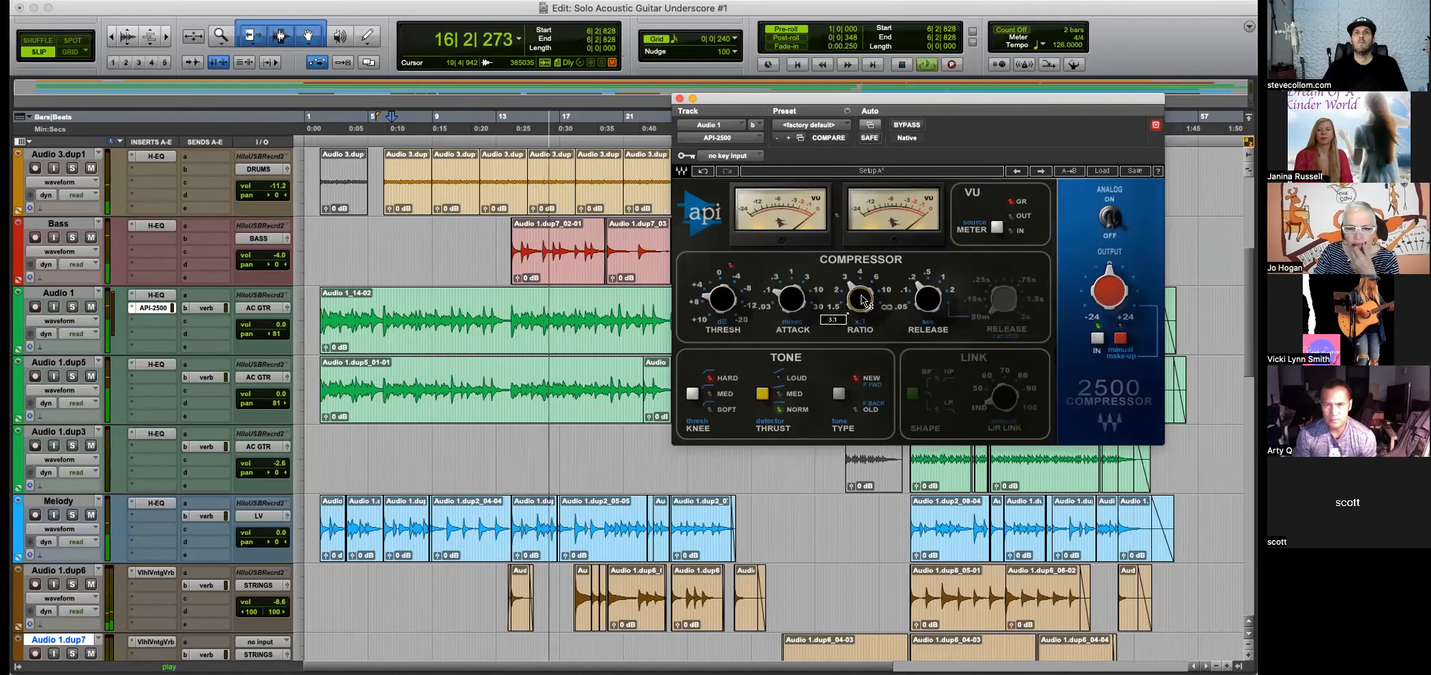
click(705, 401)
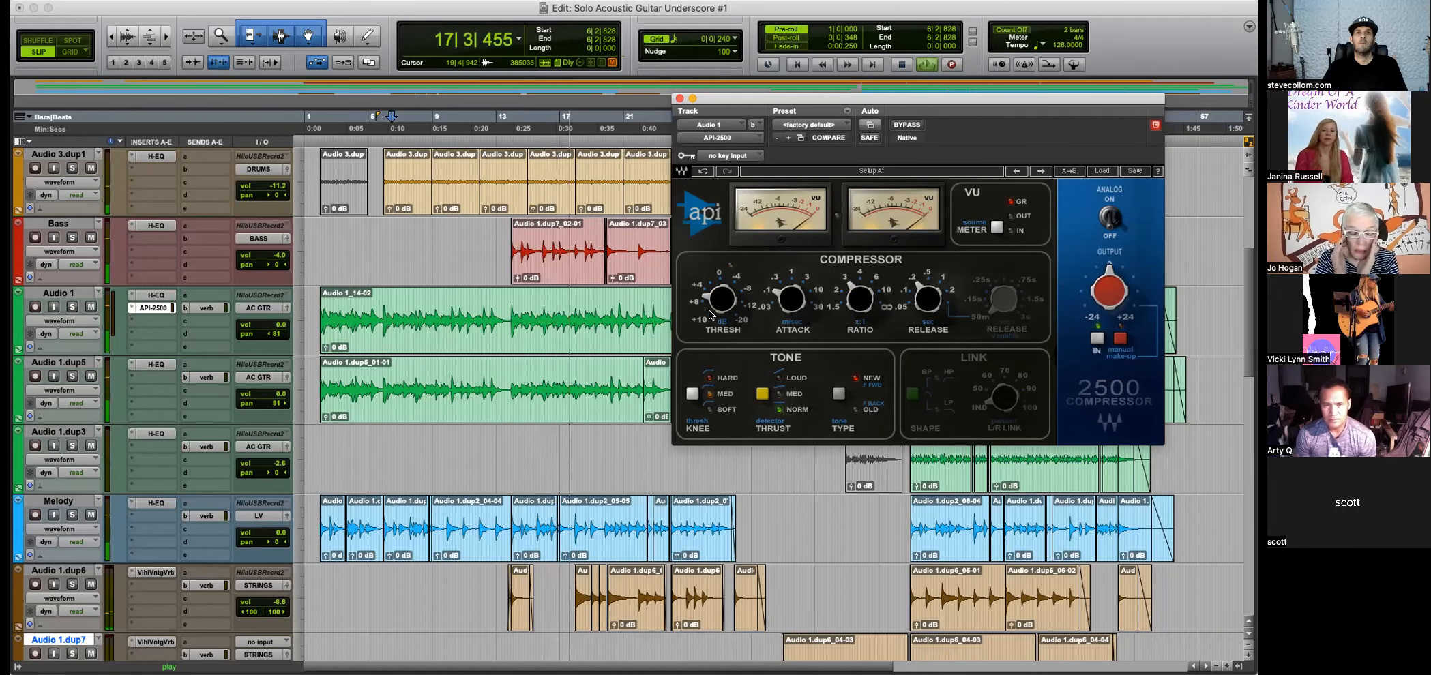
click(679, 101)
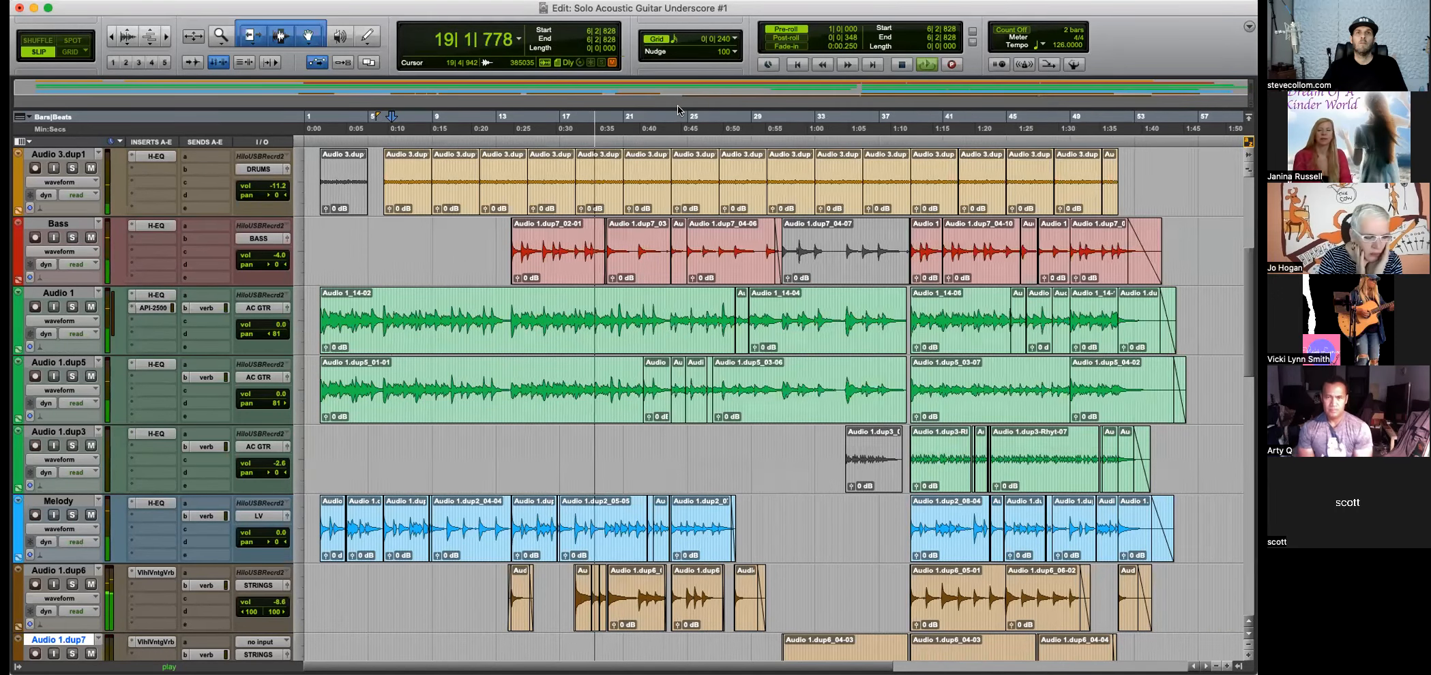
Stop playback, copy Audio 1's API-2500 to the same insert slot on Audio 1.dup5, and set the playback start near bar 21.
key(space)
drag(151, 379, 151, 378)
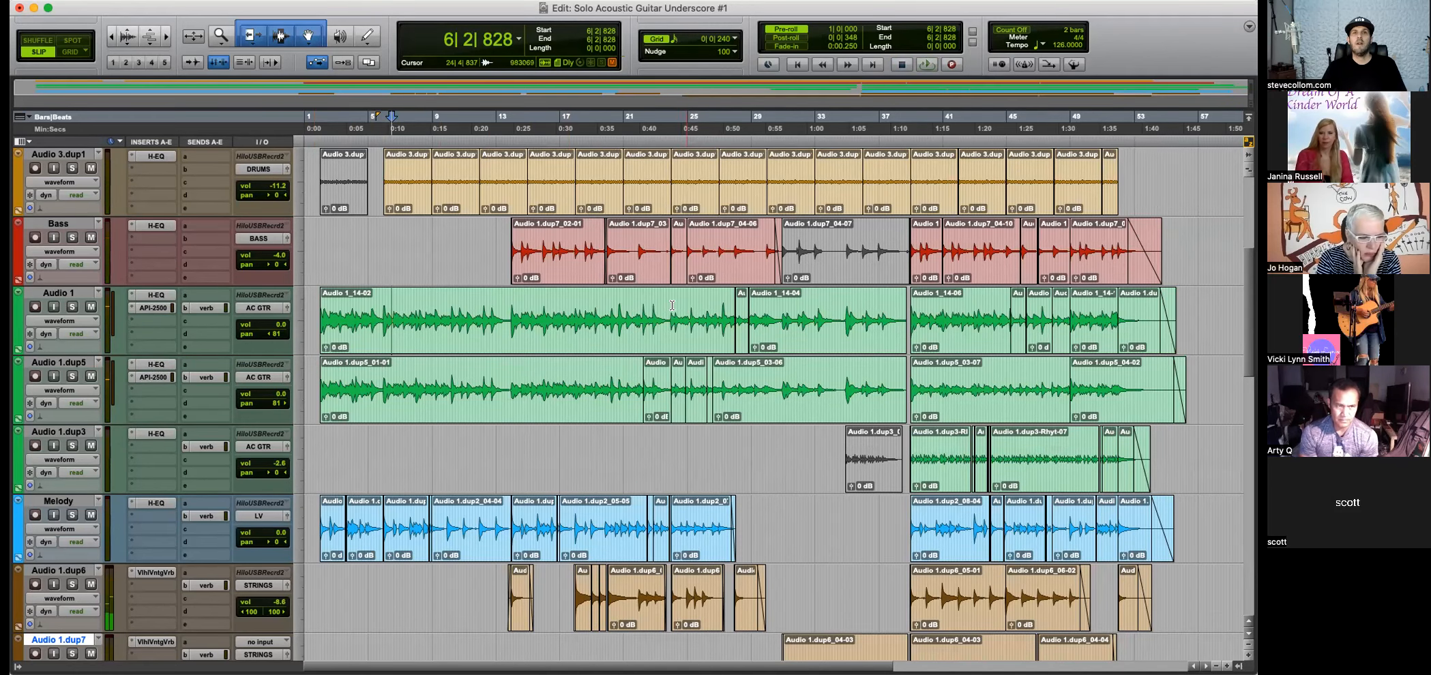
click(634, 310)
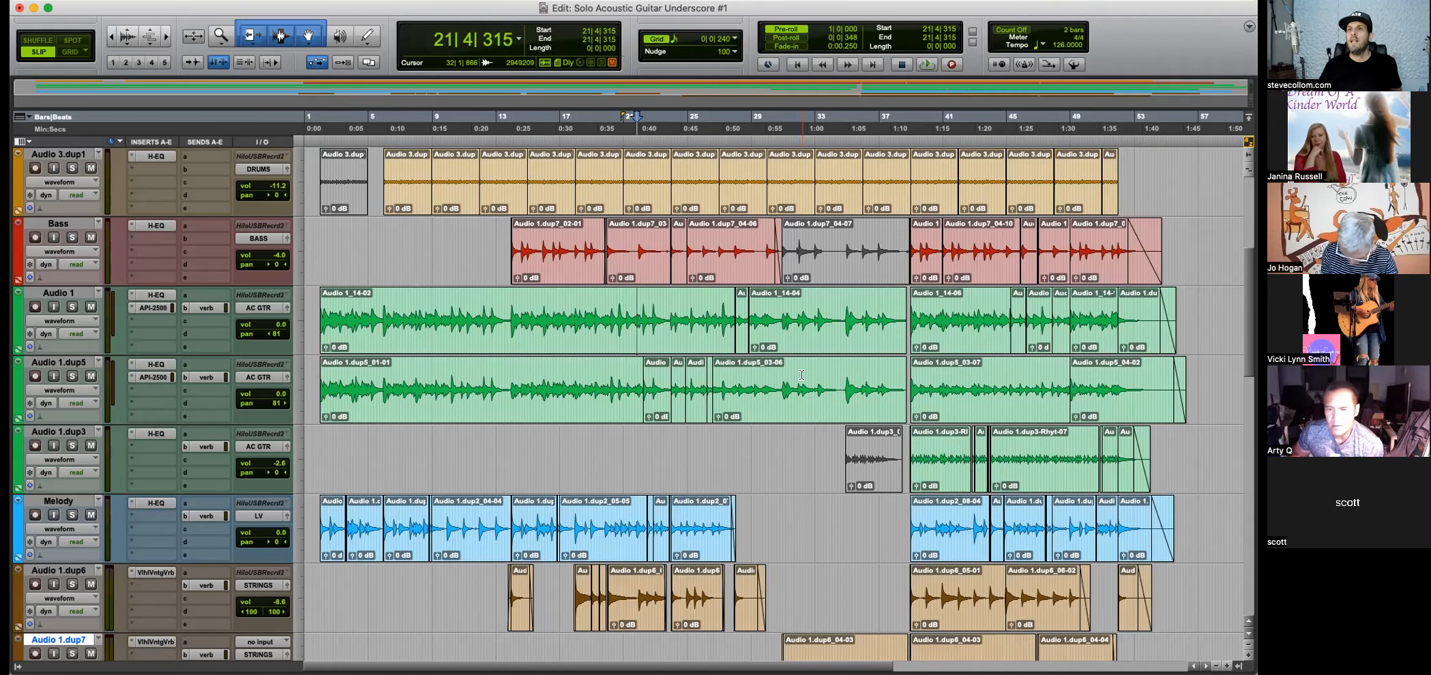
Open the L1 Ultramaximizer on the MASTER track and reposition its window to review the limiter settings.
scroll(467, 488, down, 15)
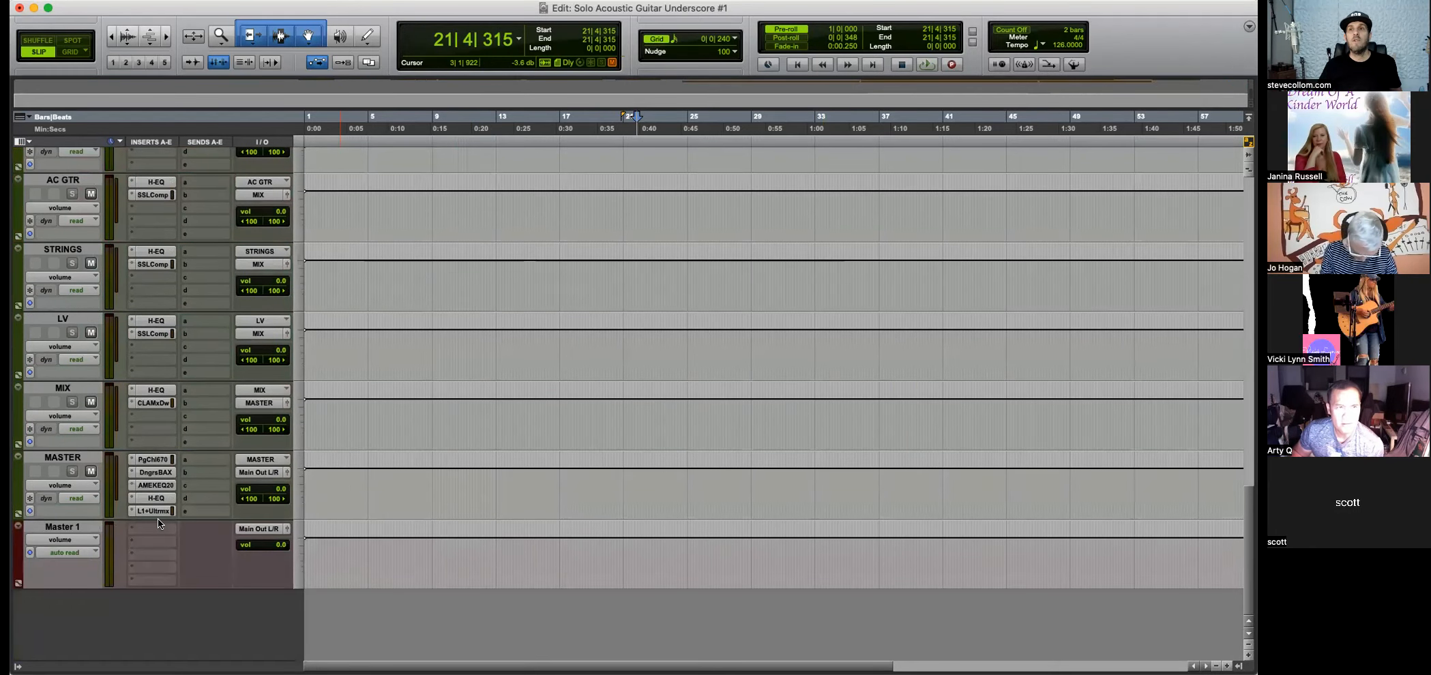
click(161, 513)
drag(1030, 95, 863, 108)
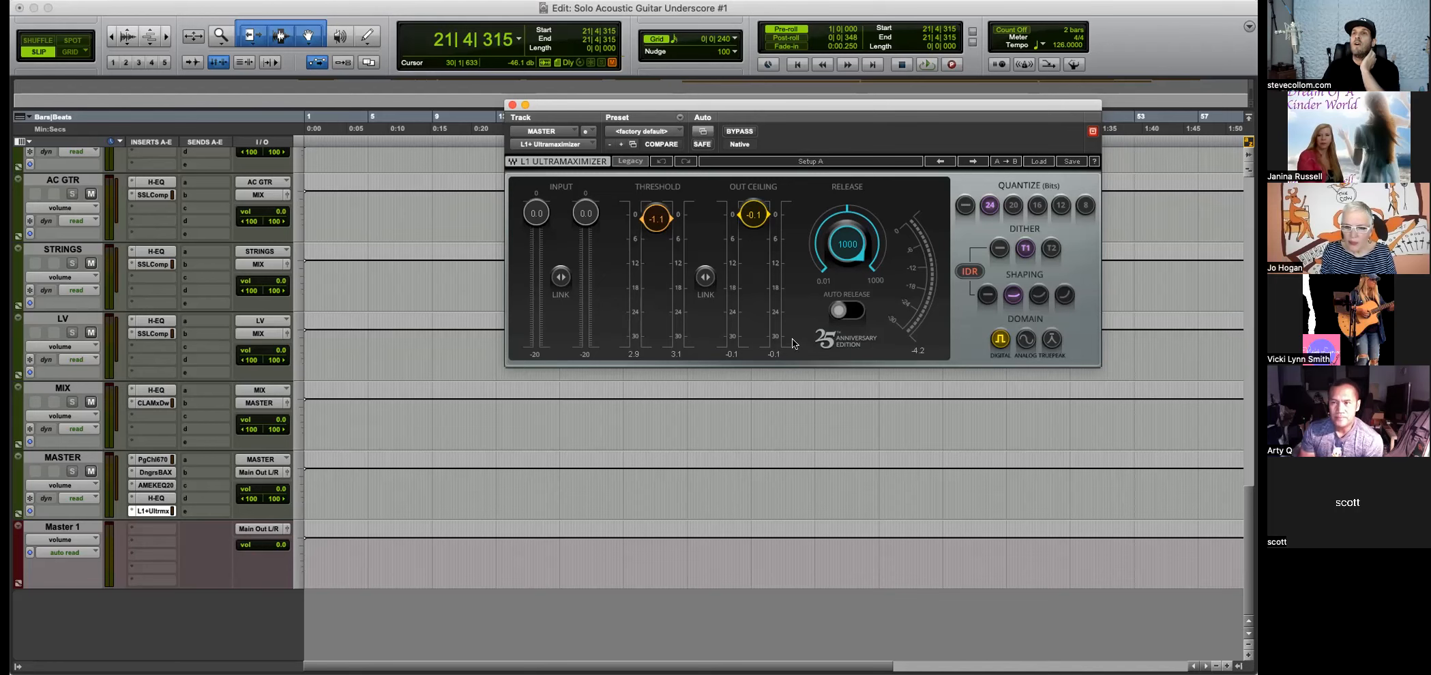
drag(863, 106, 809, 174)
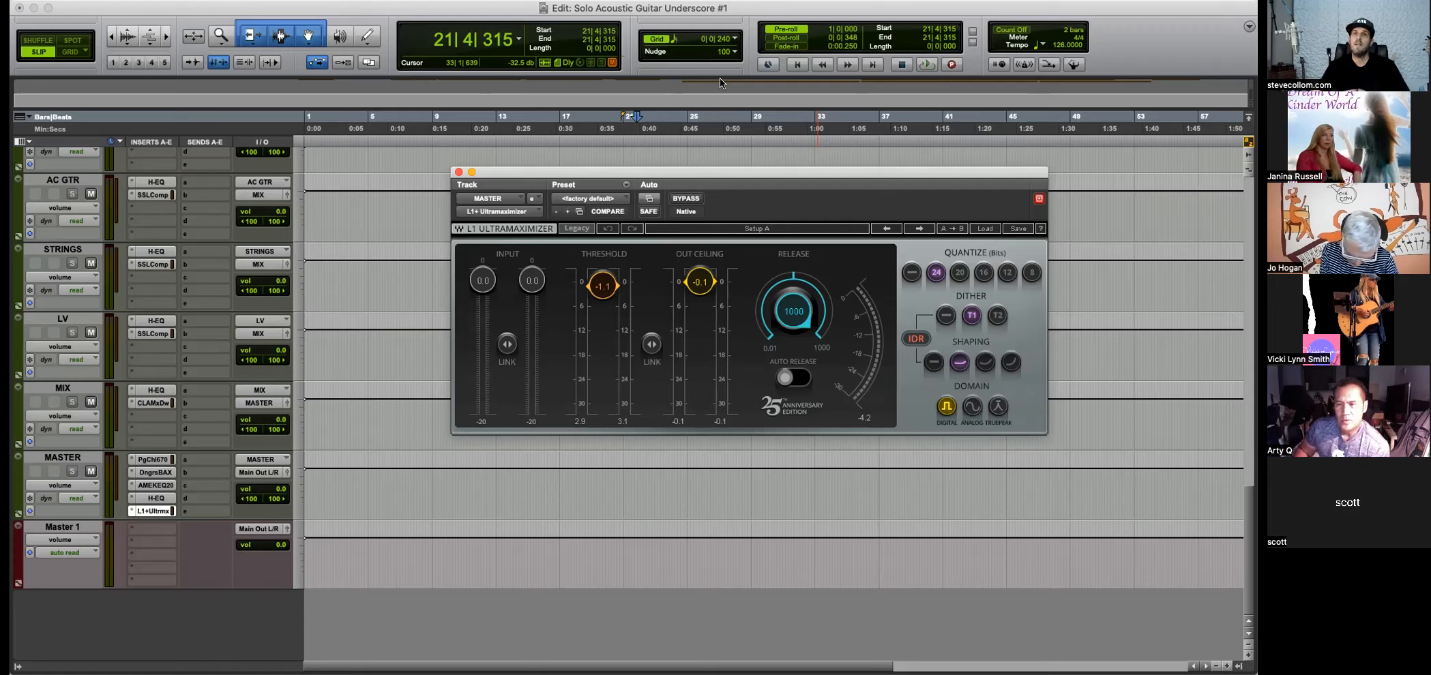
Try 16-bit quantization in the L1 Ultramaximizer, return it to 24 bits, and close the limiter window.
click(984, 273)
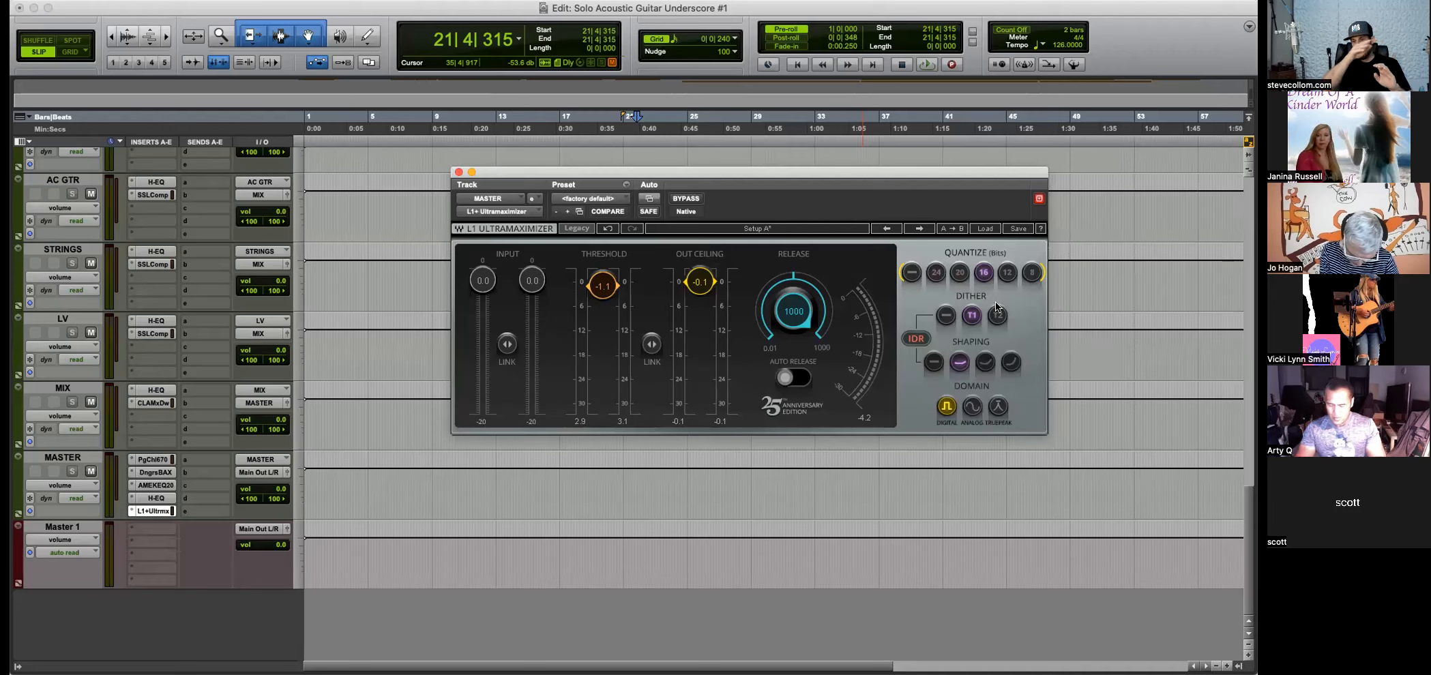
click(937, 274)
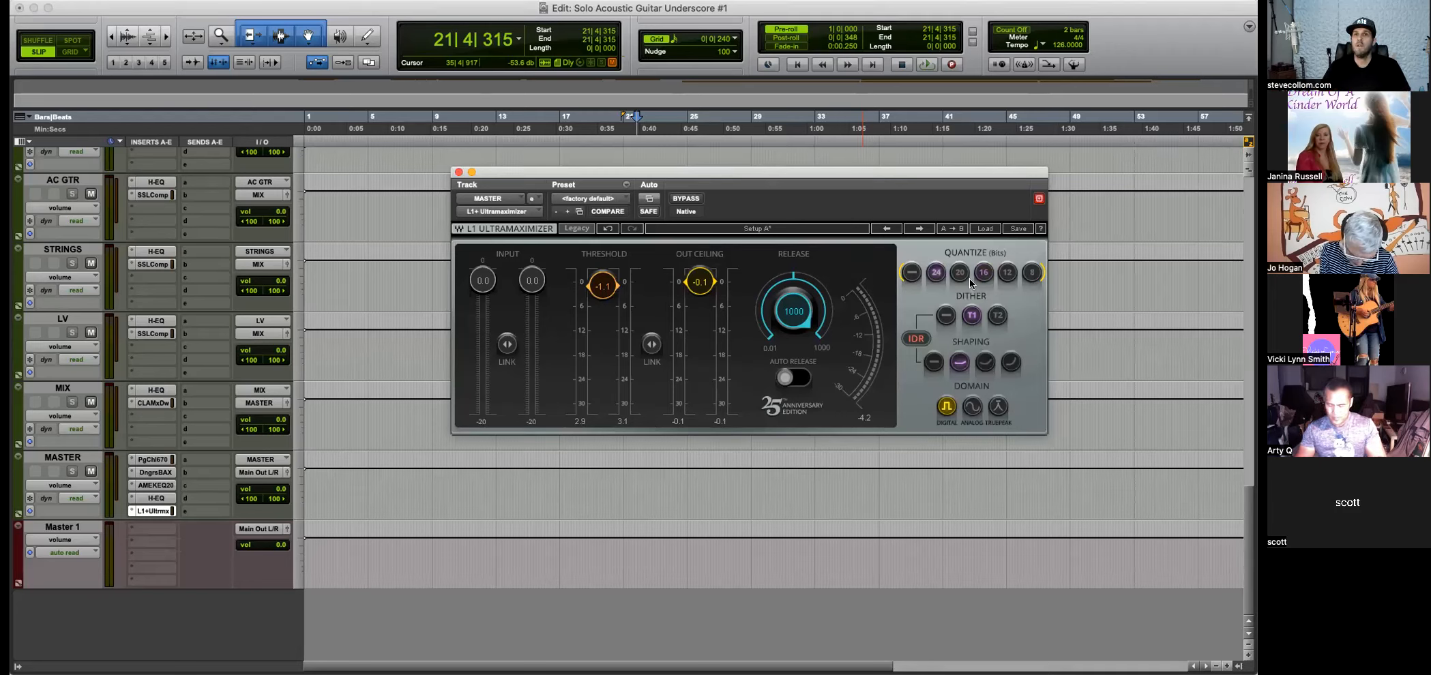
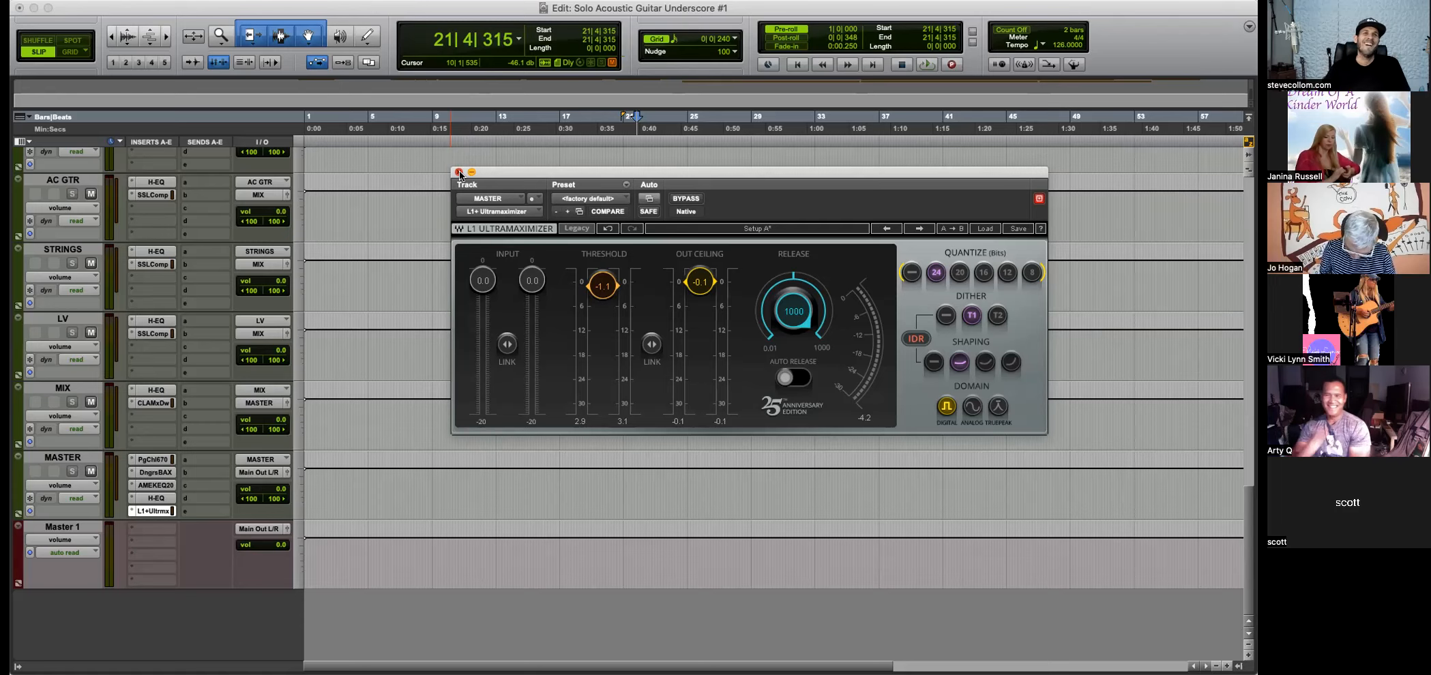
click(459, 172)
Insert a CLA-2A mono compressor after the H-EQ on the Bass track.
scroll(409, 235, up, 15)
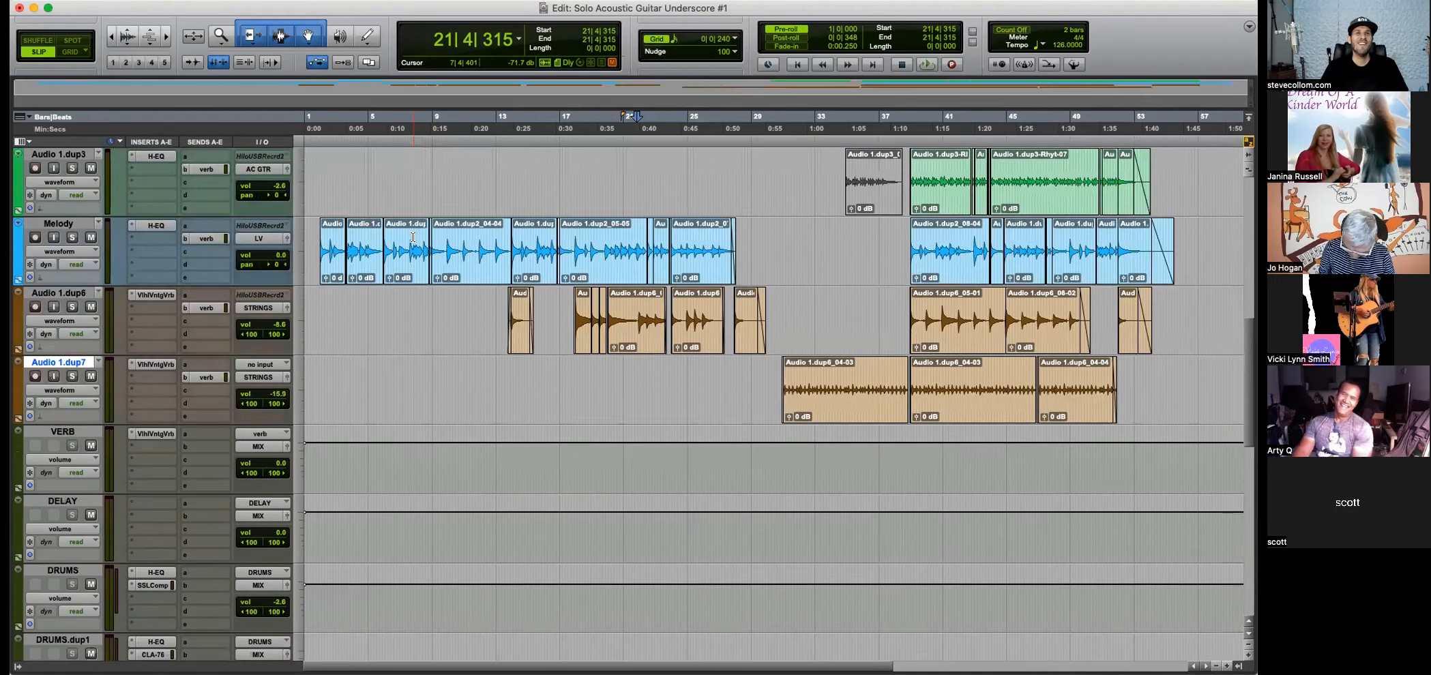
scroll(412, 237, up, 4)
scroll(481, 428, up, 4)
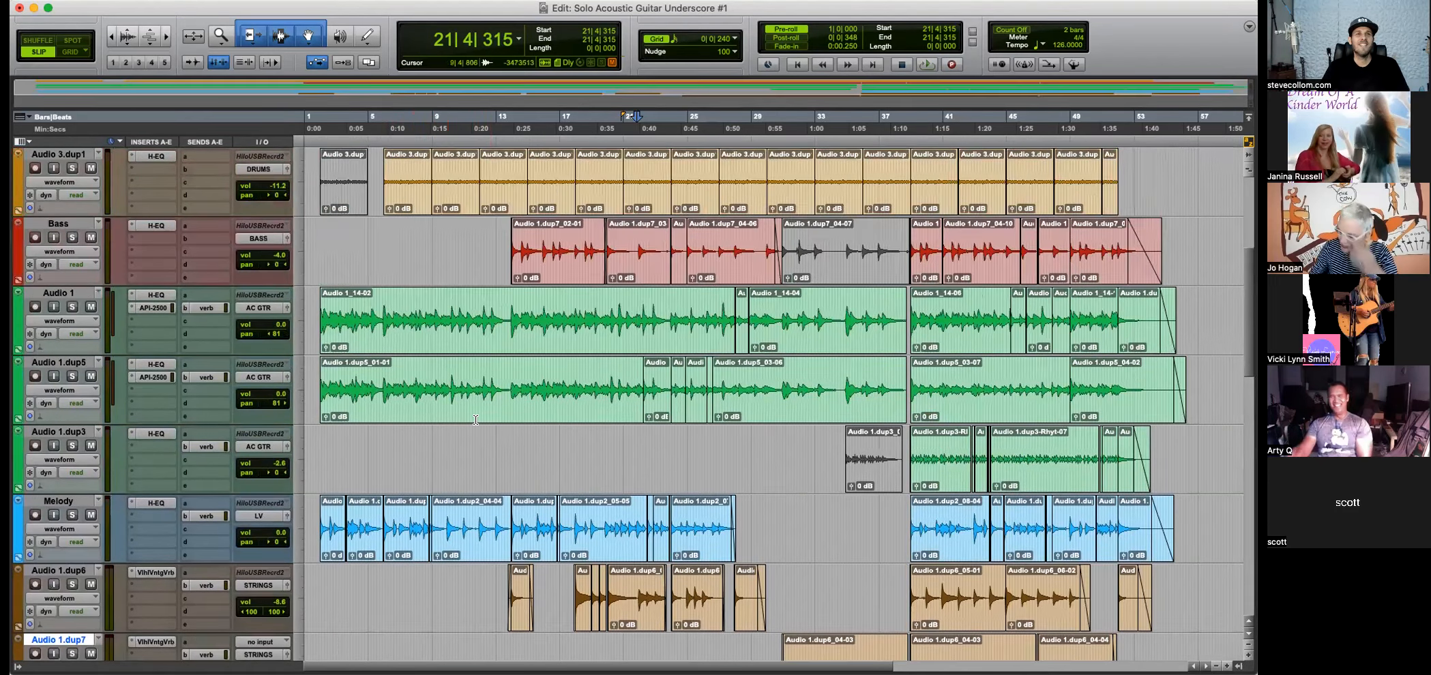
scroll(353, 413, up, 4)
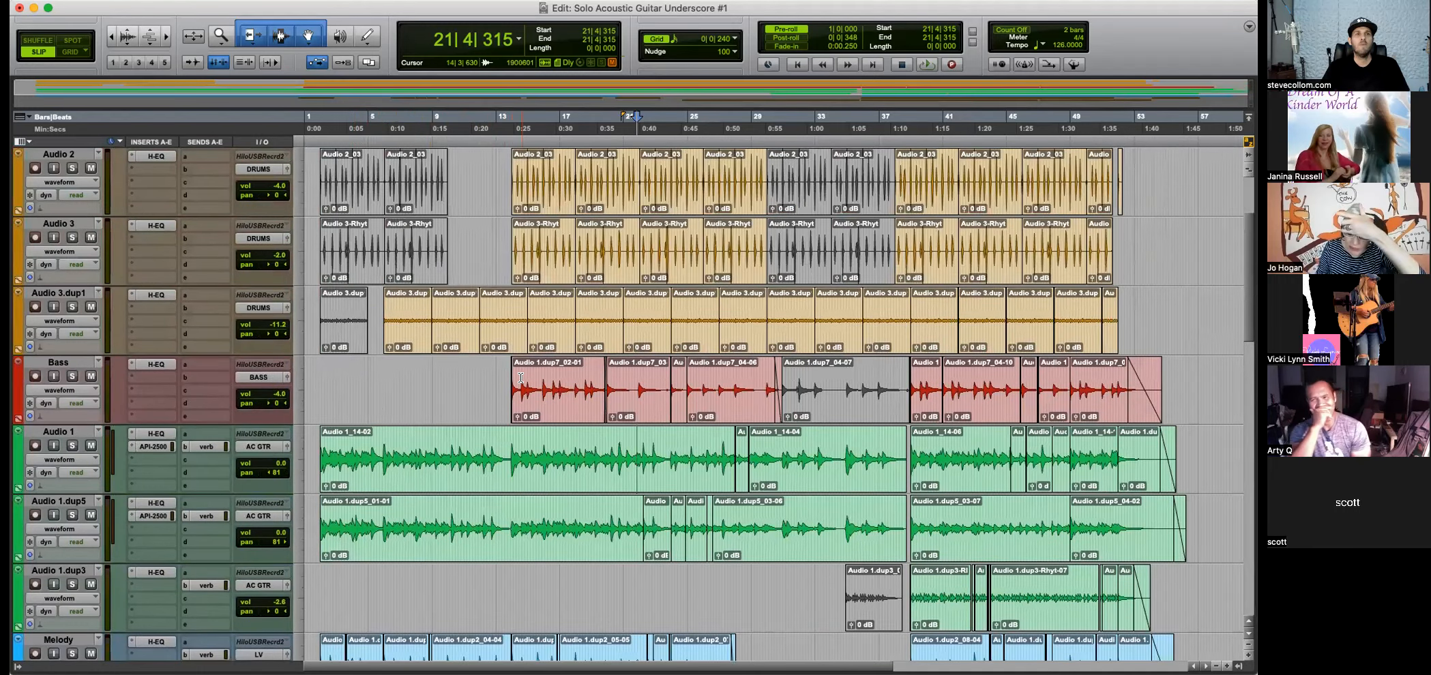
click(128, 377)
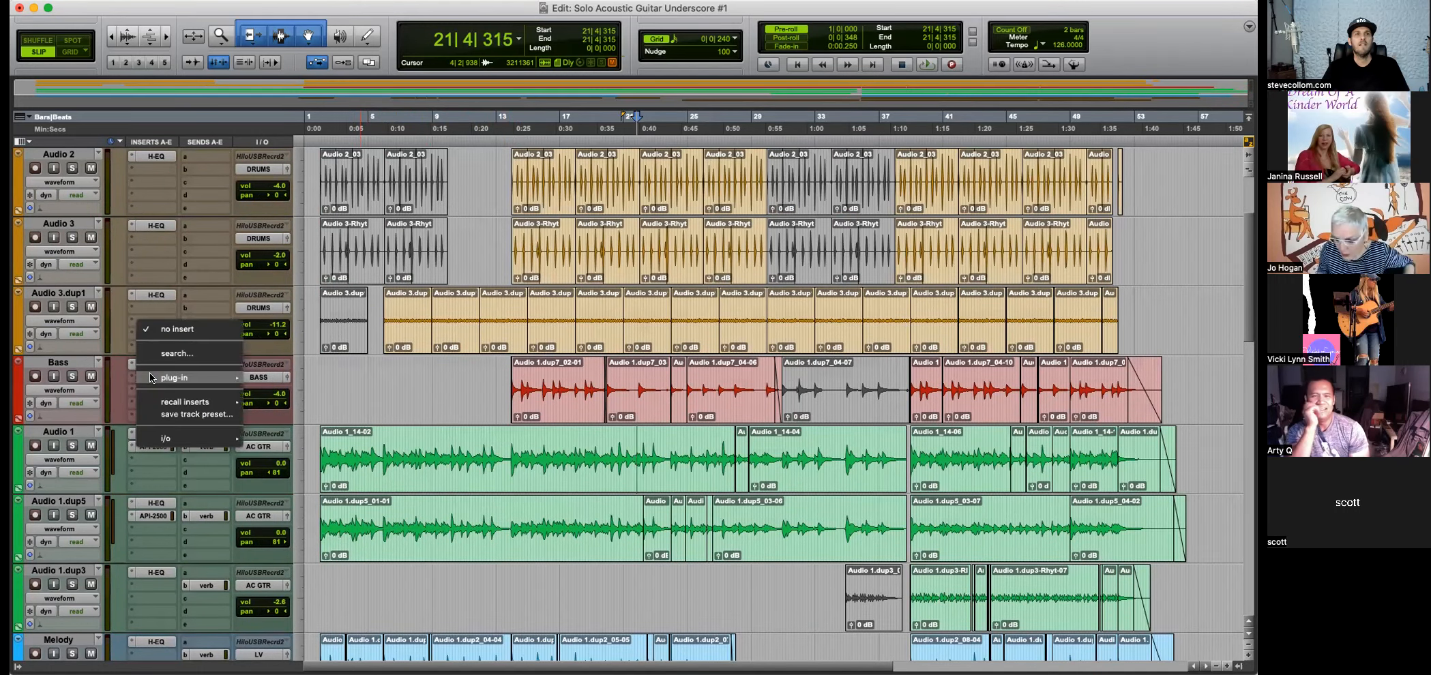
mouse_move(210, 377)
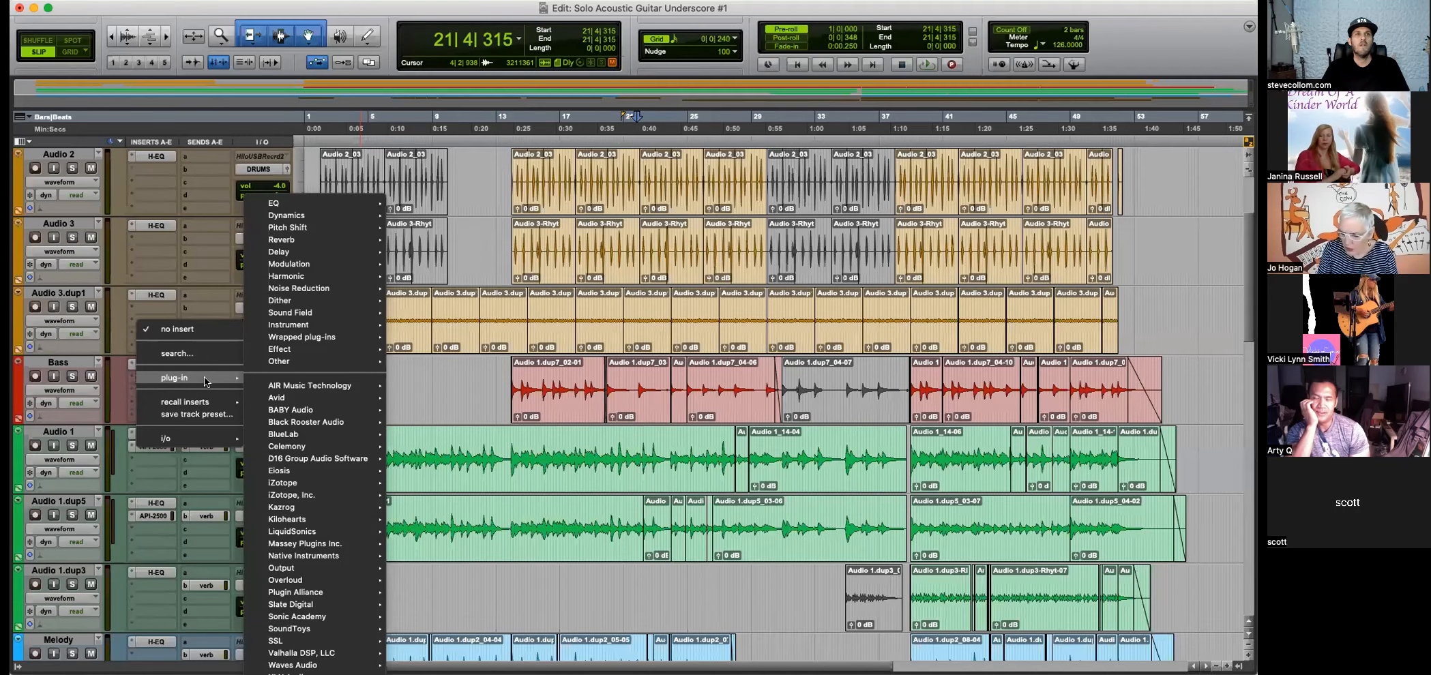
mouse_move(300, 665)
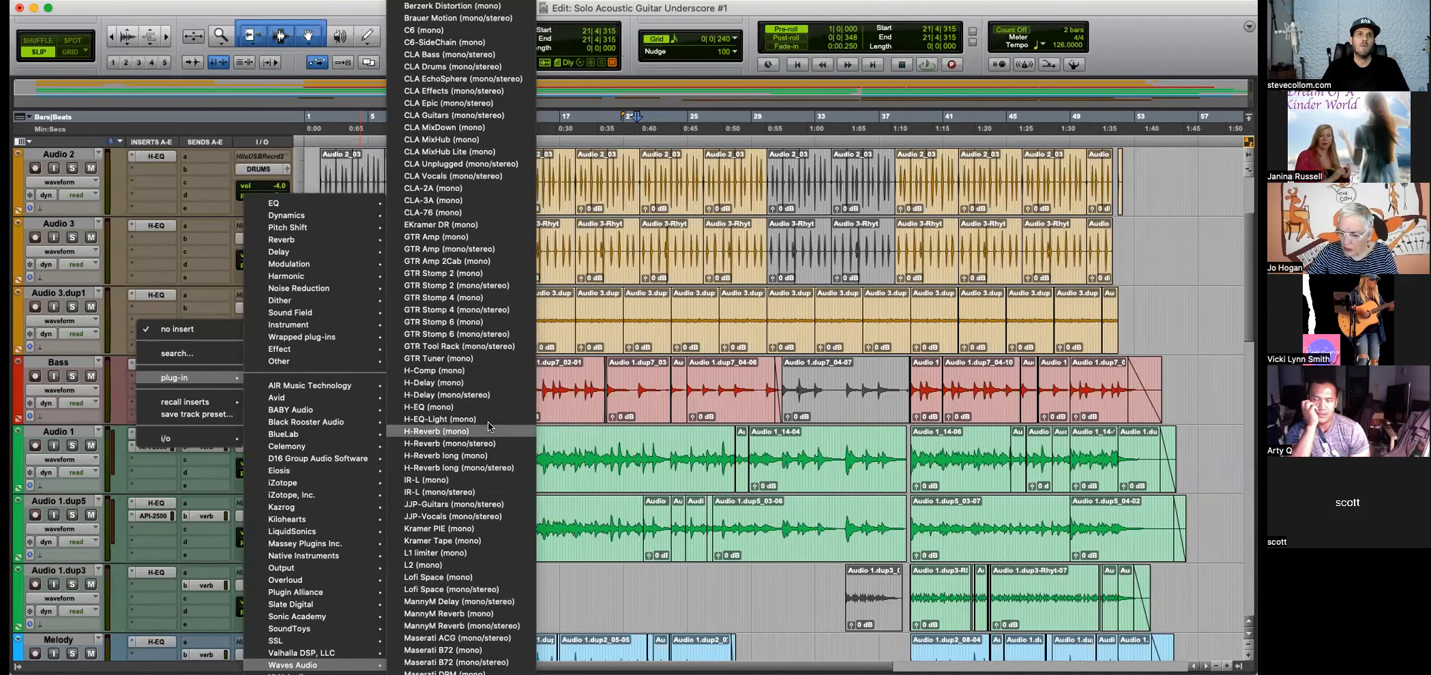
click(433, 188)
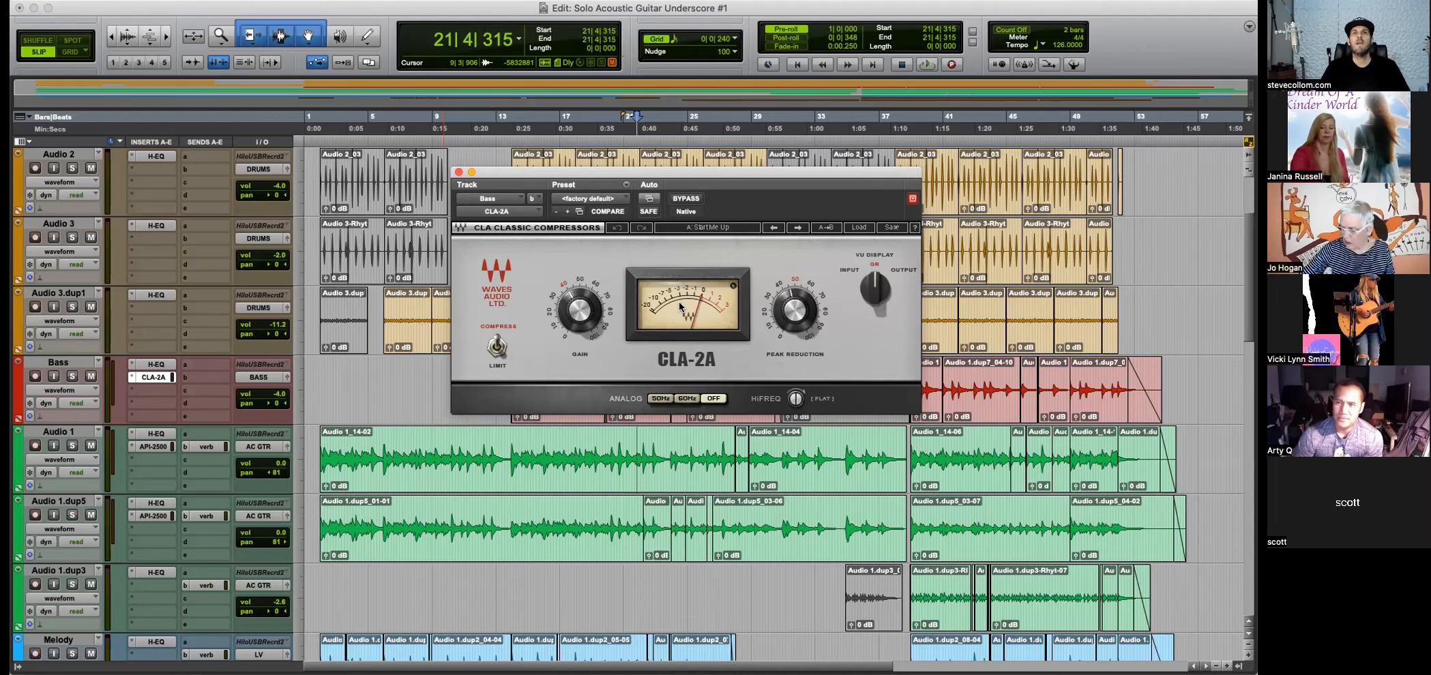
Fine-tune the peak reduction of the Bass track's CLA-2A during playback, and close the compressor window.
key(space)
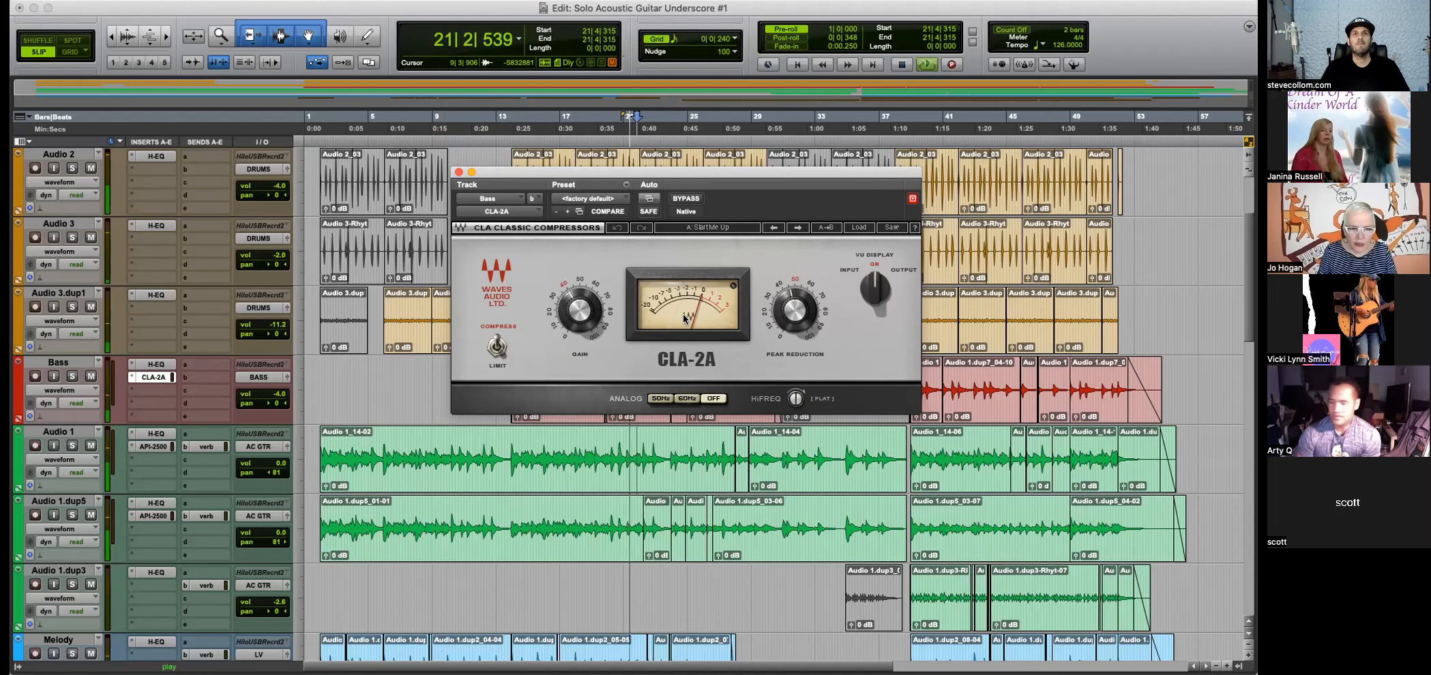
scroll(588, 318, up, 3)
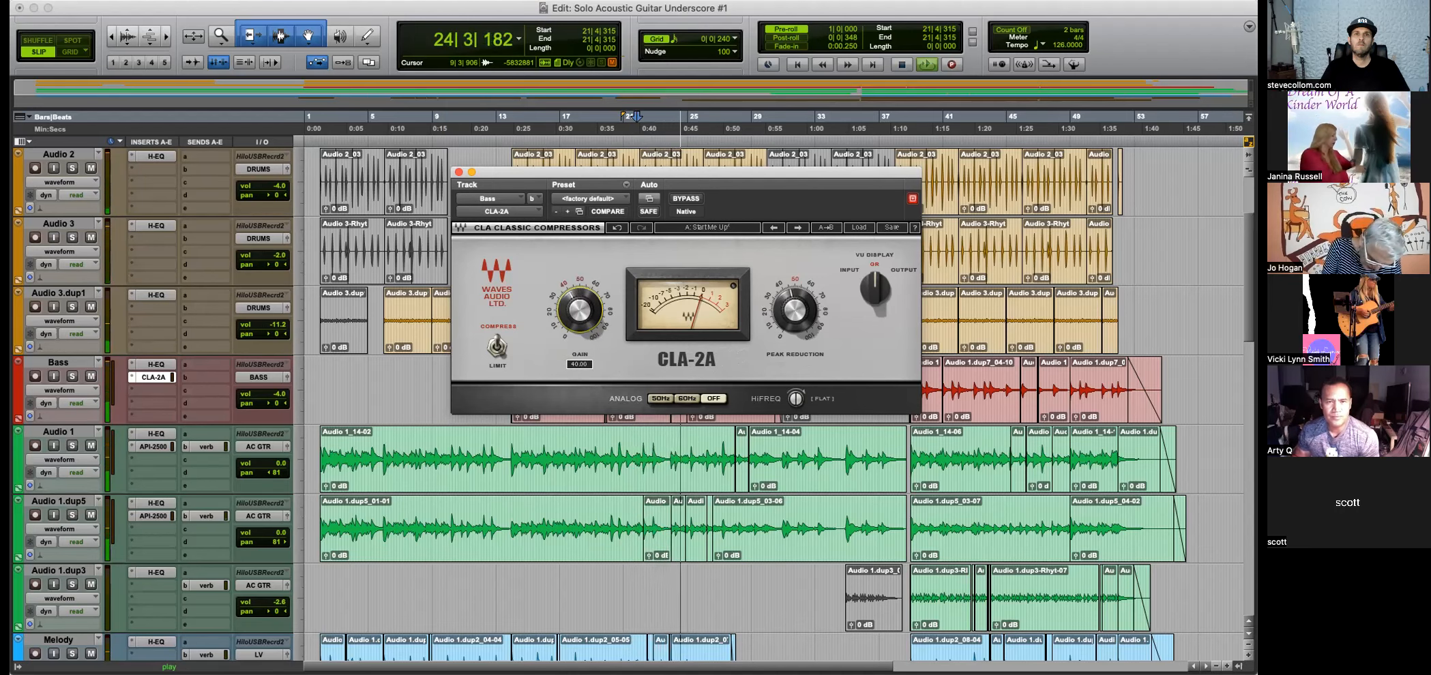
drag(790, 325, 795, 311)
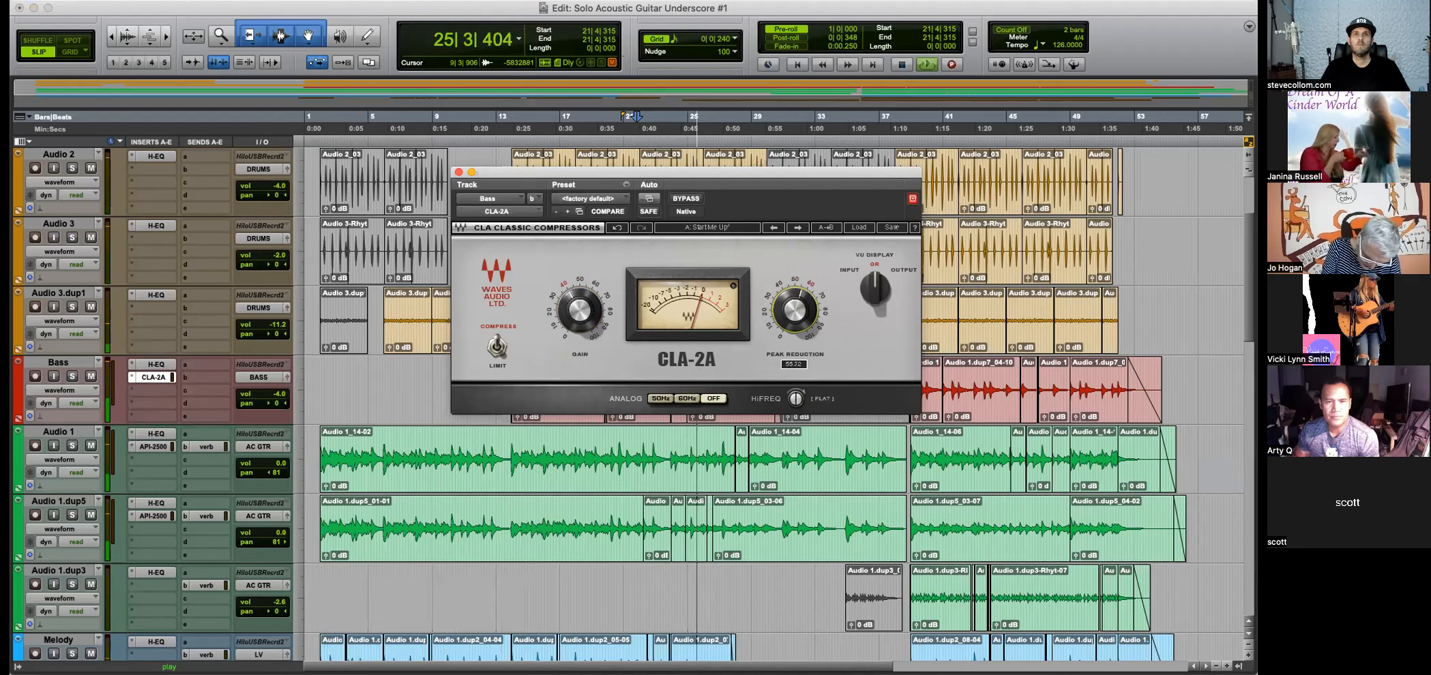
scroll(795, 311, down, 5)
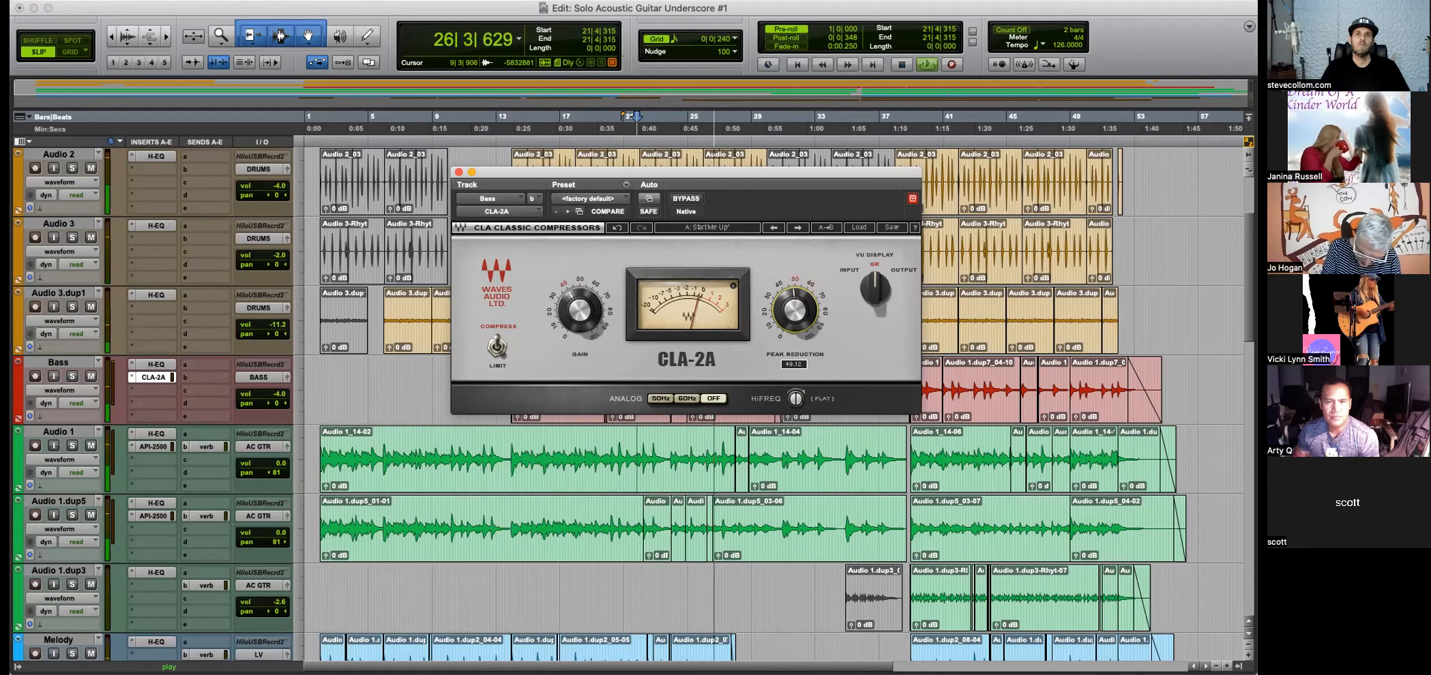
scroll(795, 311, down, 1)
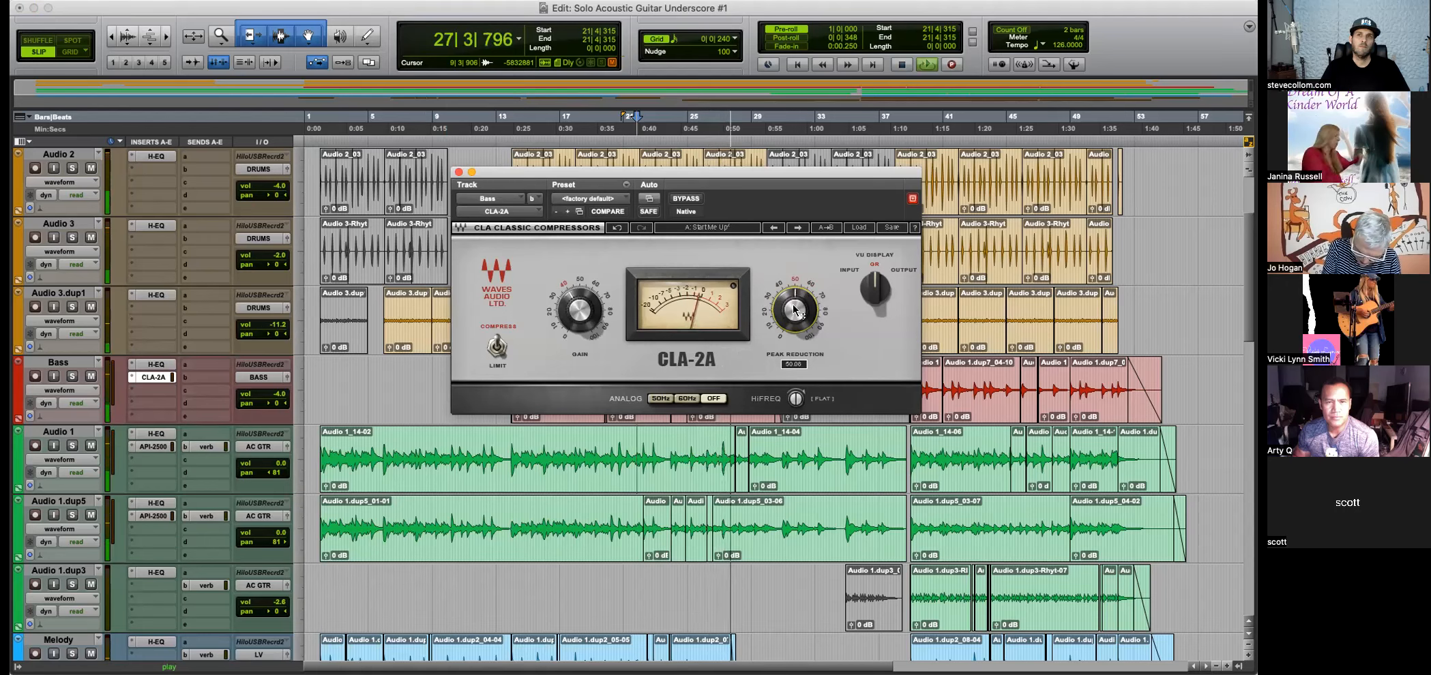
scroll(795, 311, down, 1)
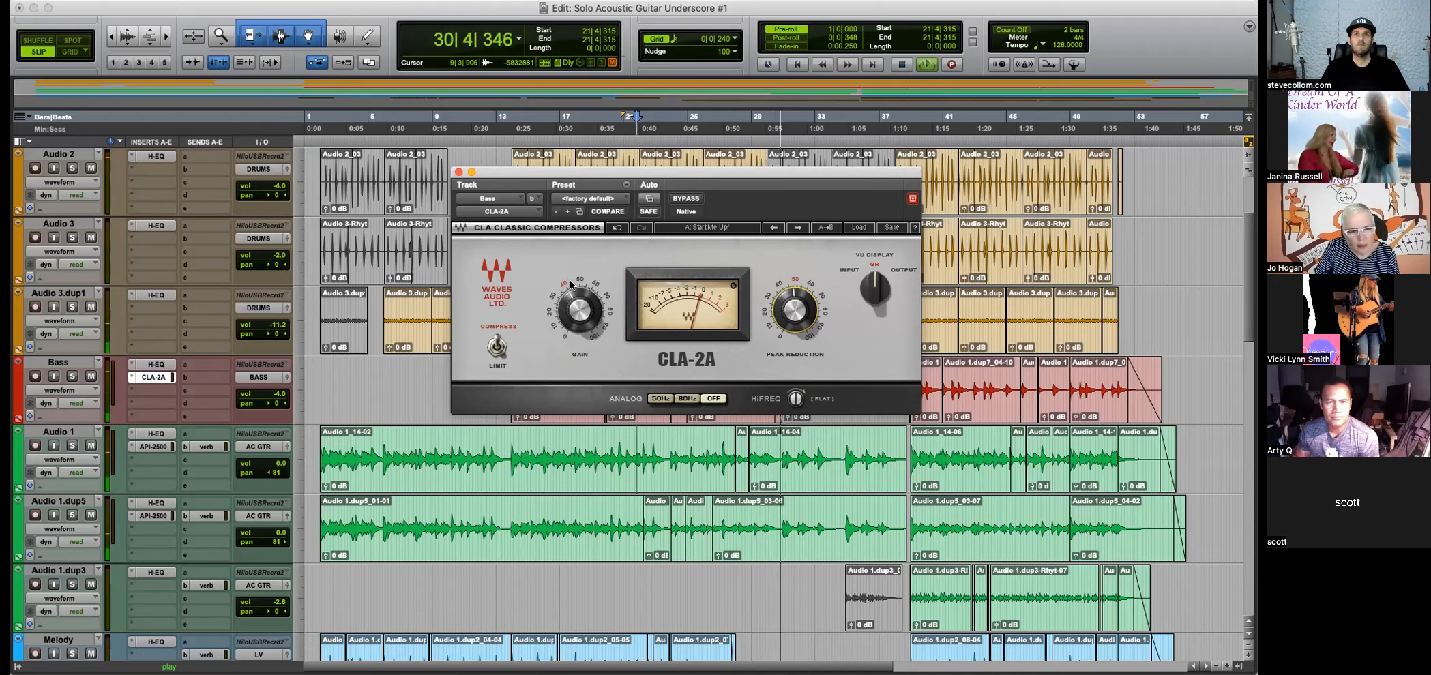
click(458, 172)
Lower the Audio 3.dup1 track volume to -13.2 dB during playback, and stop playback.
scroll(473, 303, down, 10)
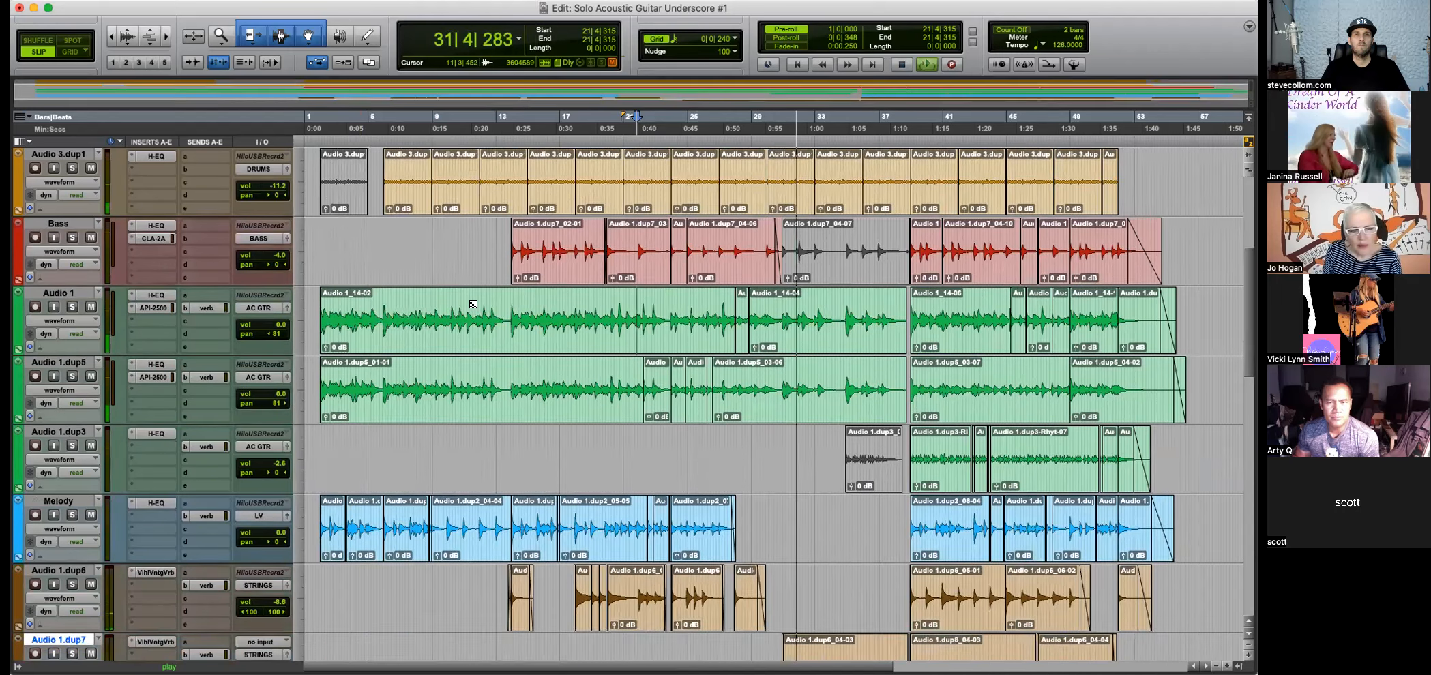
drag(277, 463, 278, 470)
scroll(391, 446, up, 10)
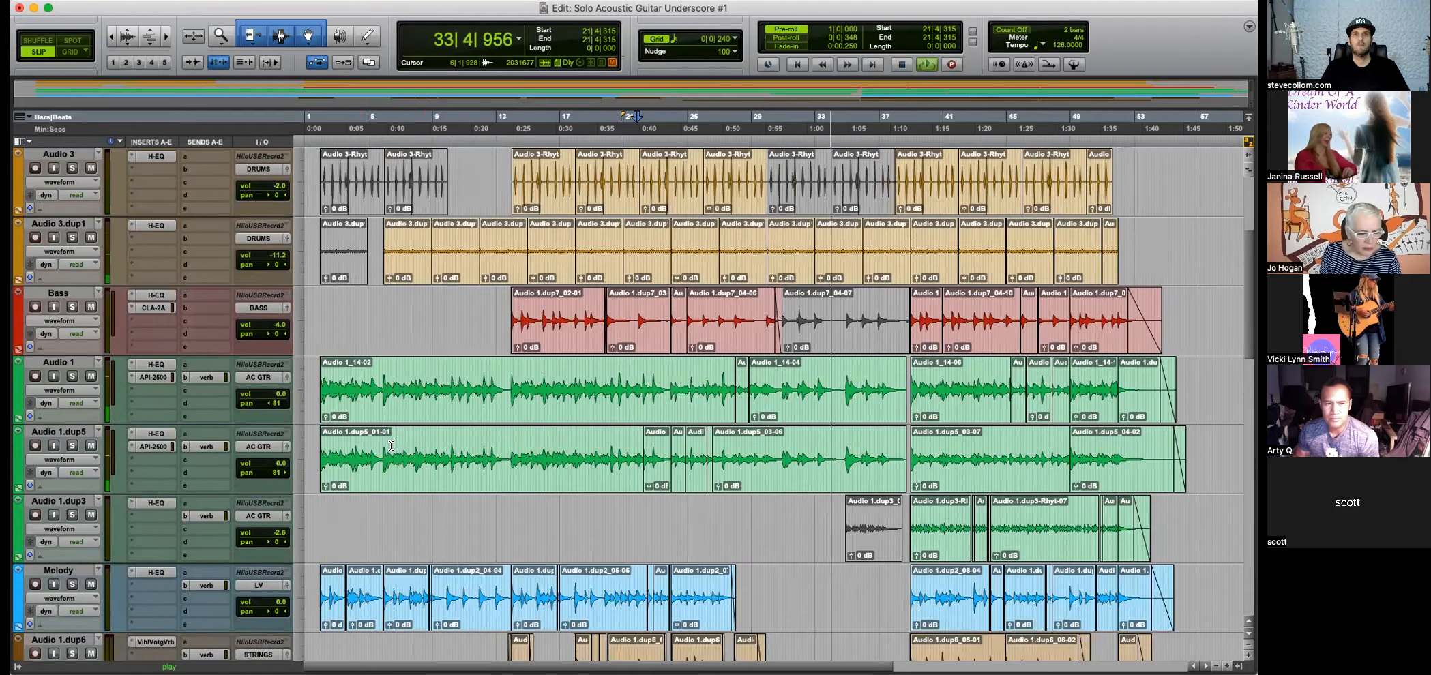
scroll(391, 446, up, 2)
drag(277, 395, 280, 392)
key(space)
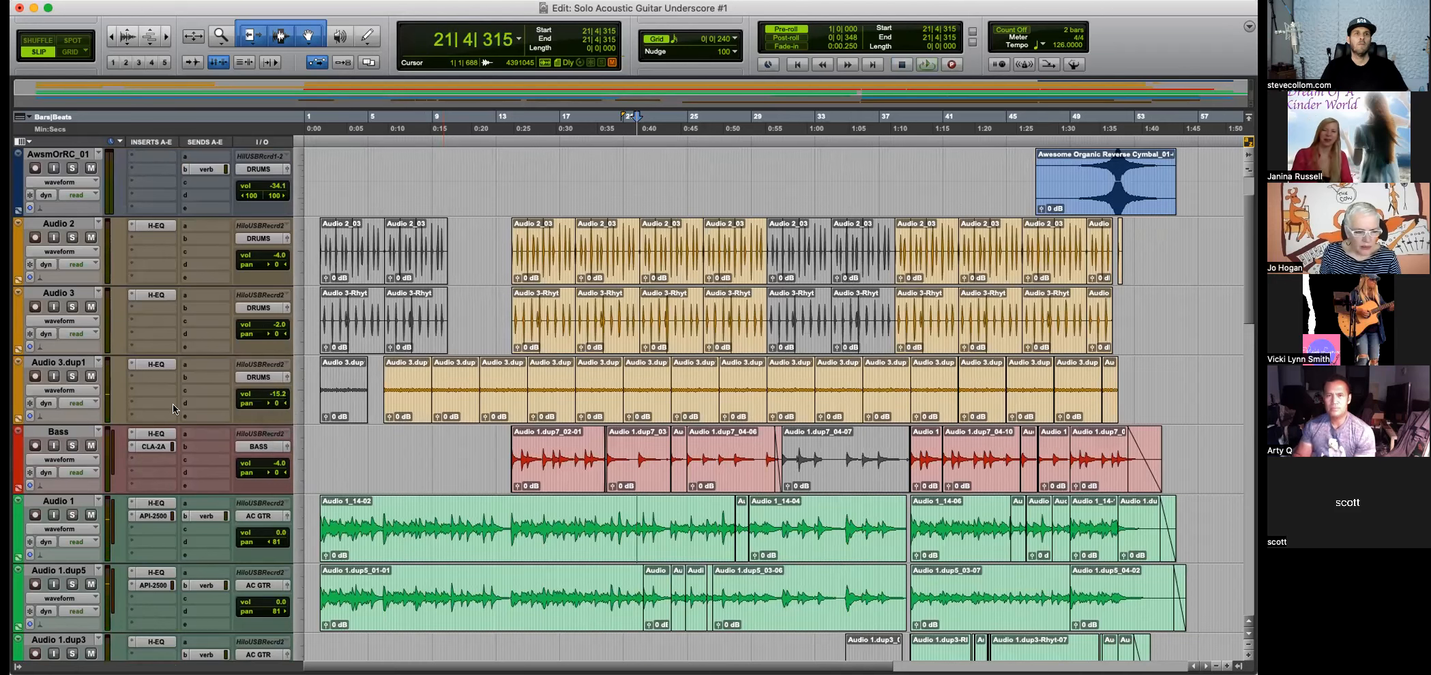
Copy Audio 1's verb send to the same send slot on Audio 3.dup1, and play briefly from near bar 7.
drag(205, 511, 209, 379)
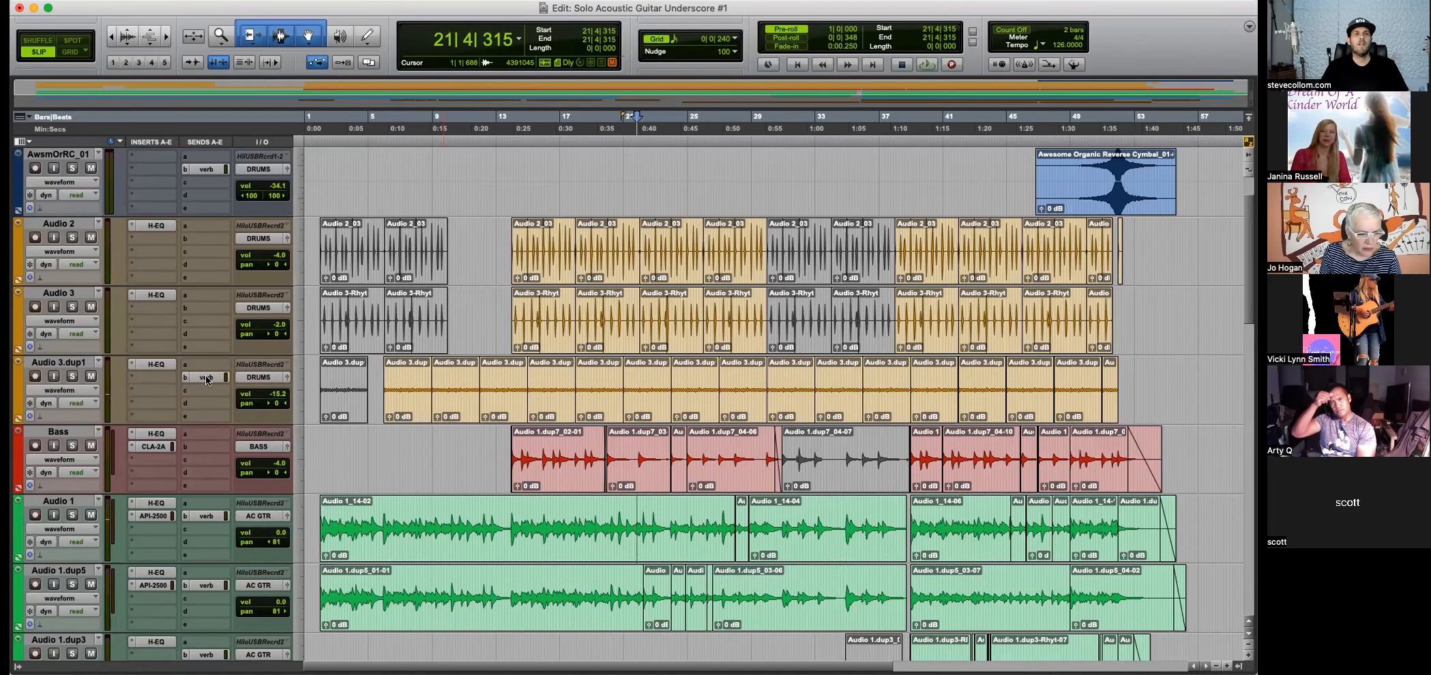
click(206, 378)
click(397, 445)
key(space)
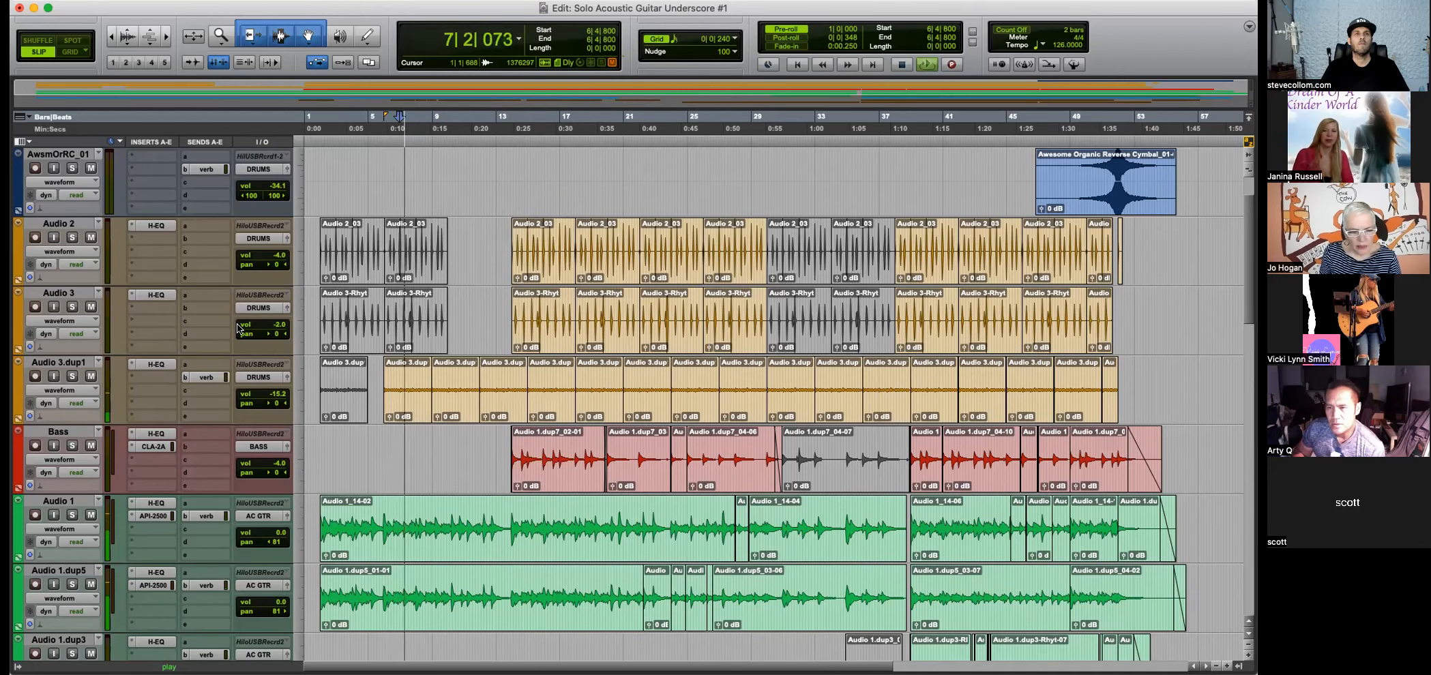
key(space)
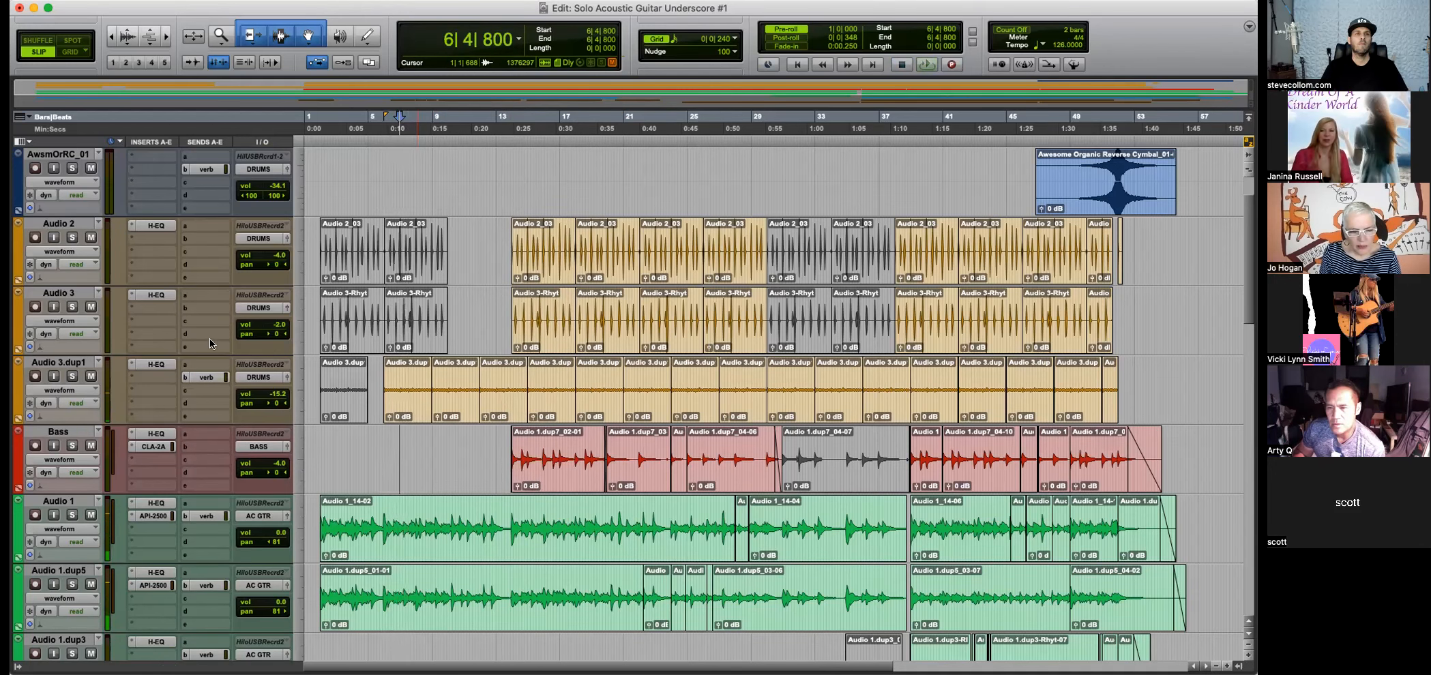
click(69, 224)
shift+click(70, 293)
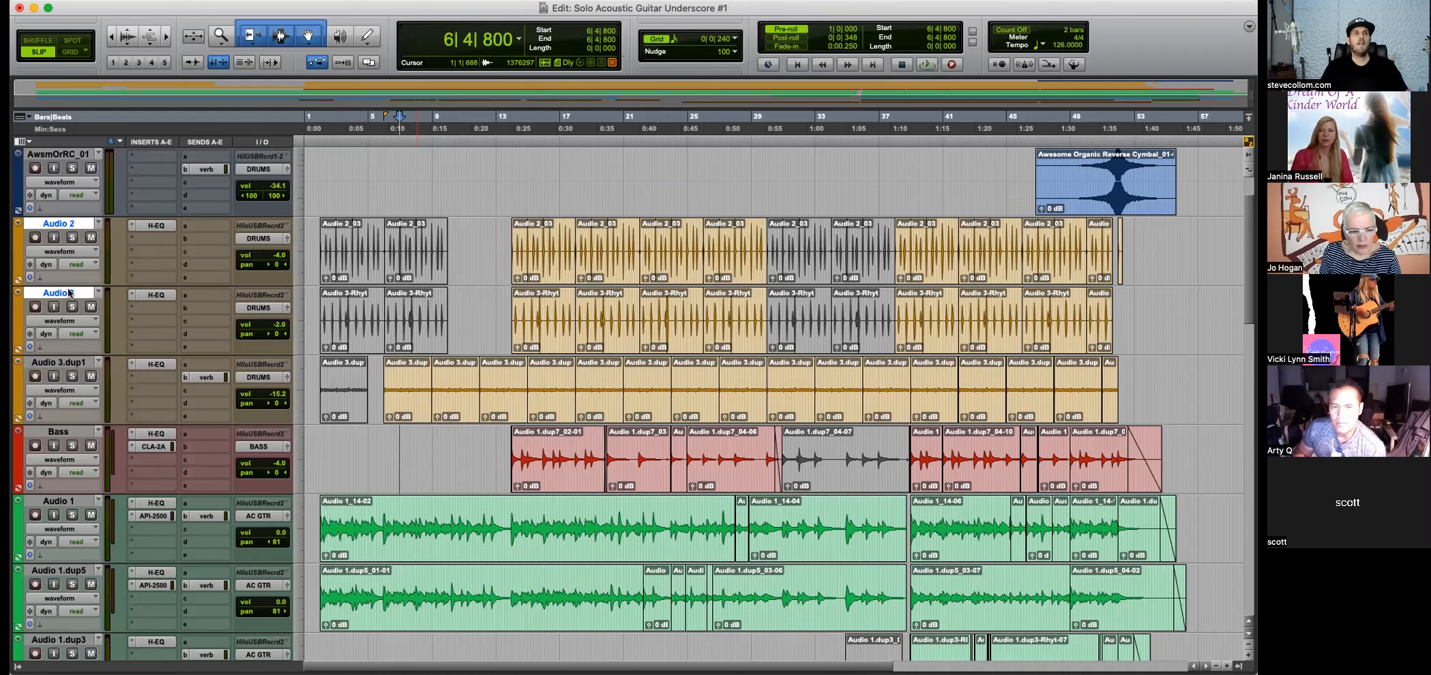
click(158, 236)
click(149, 227)
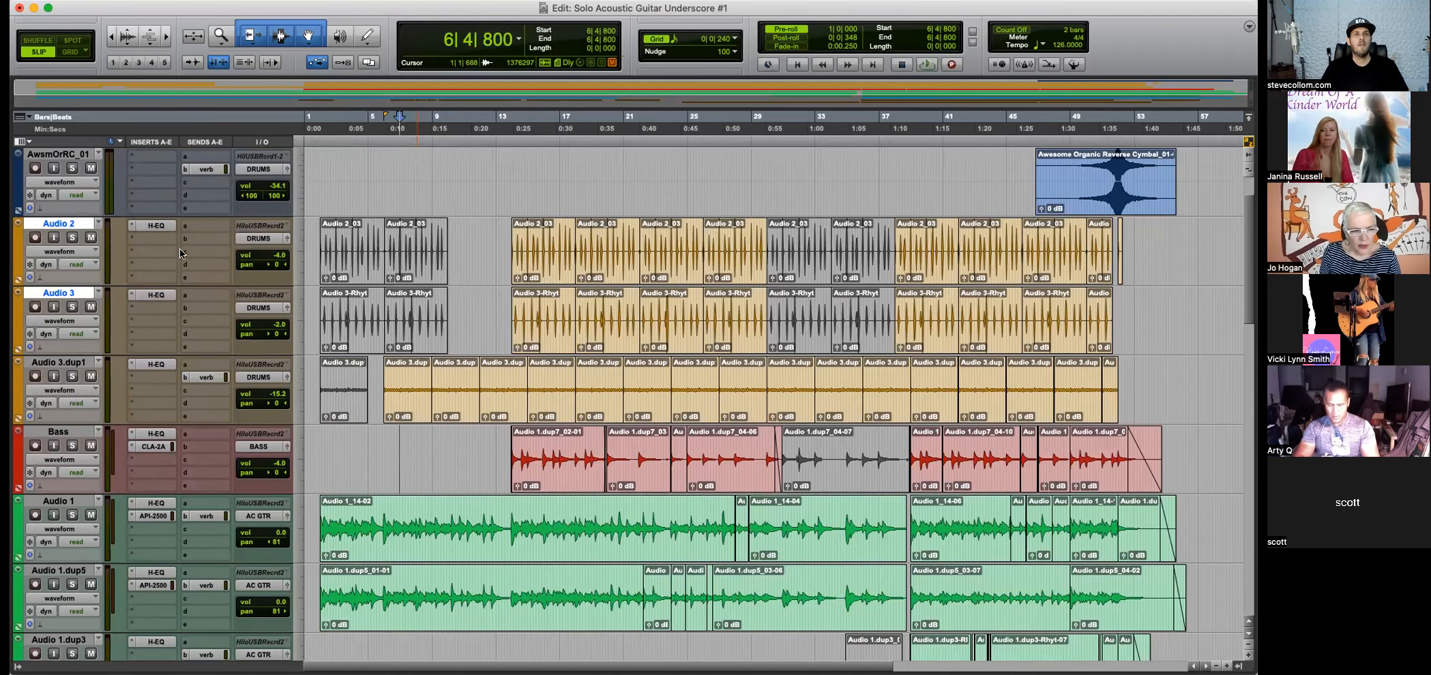
Play from bar 14, check the SSLComp on DRUMS, lower the DRUMS volume to -10.5 dB, and mute DRUMS.dup1.
click(513, 180)
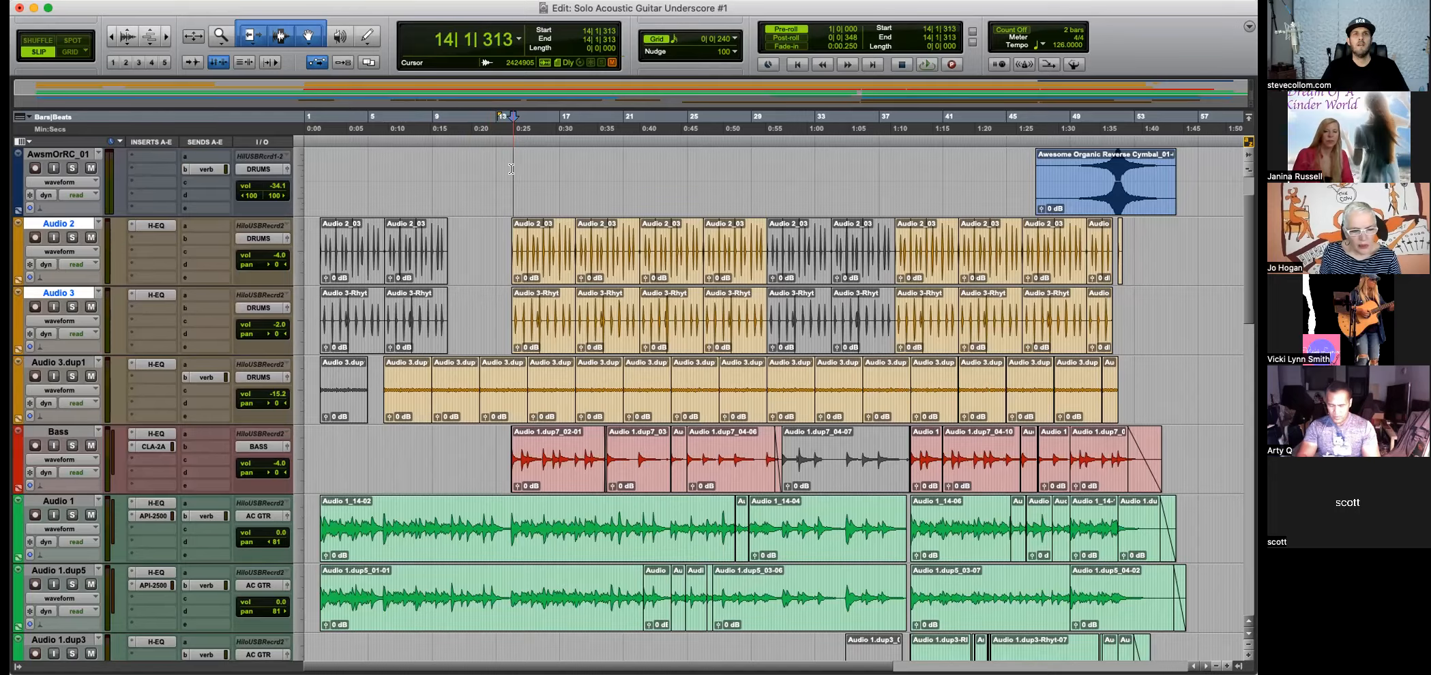
scroll(492, 190, down, 10)
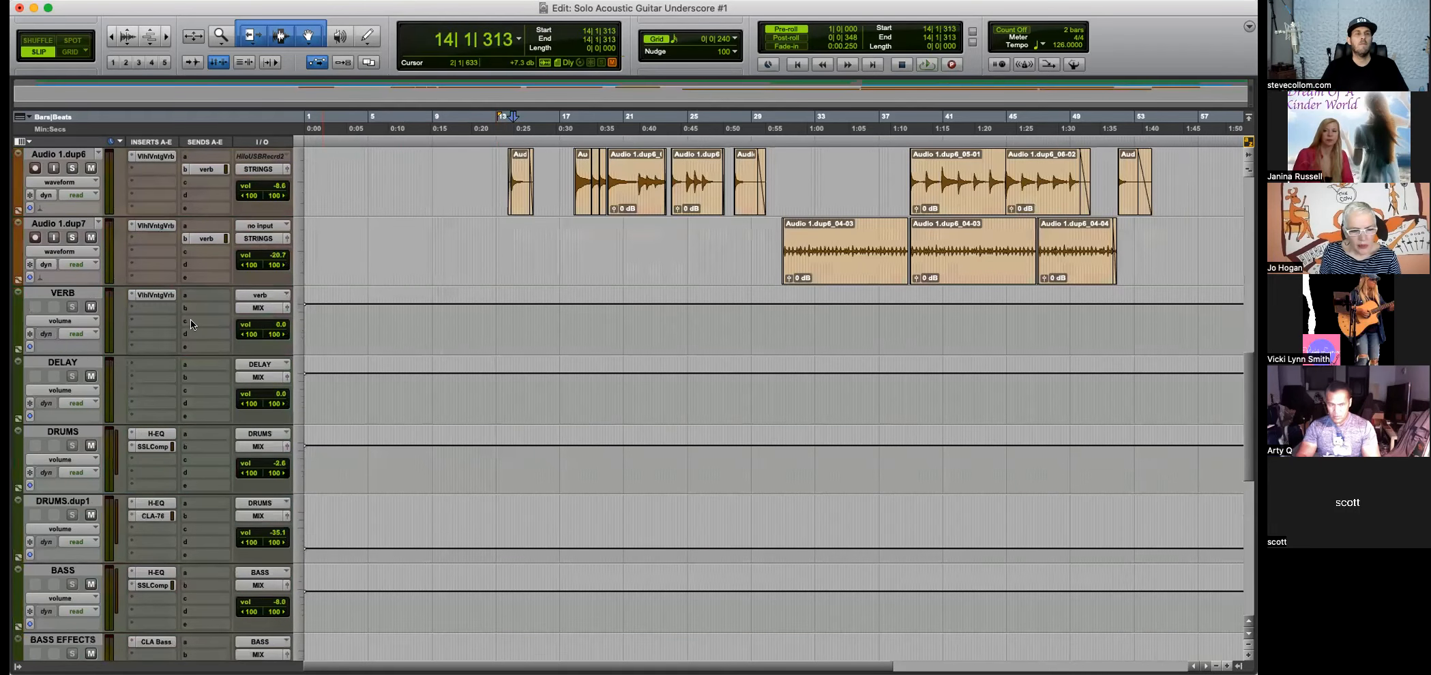
key(space)
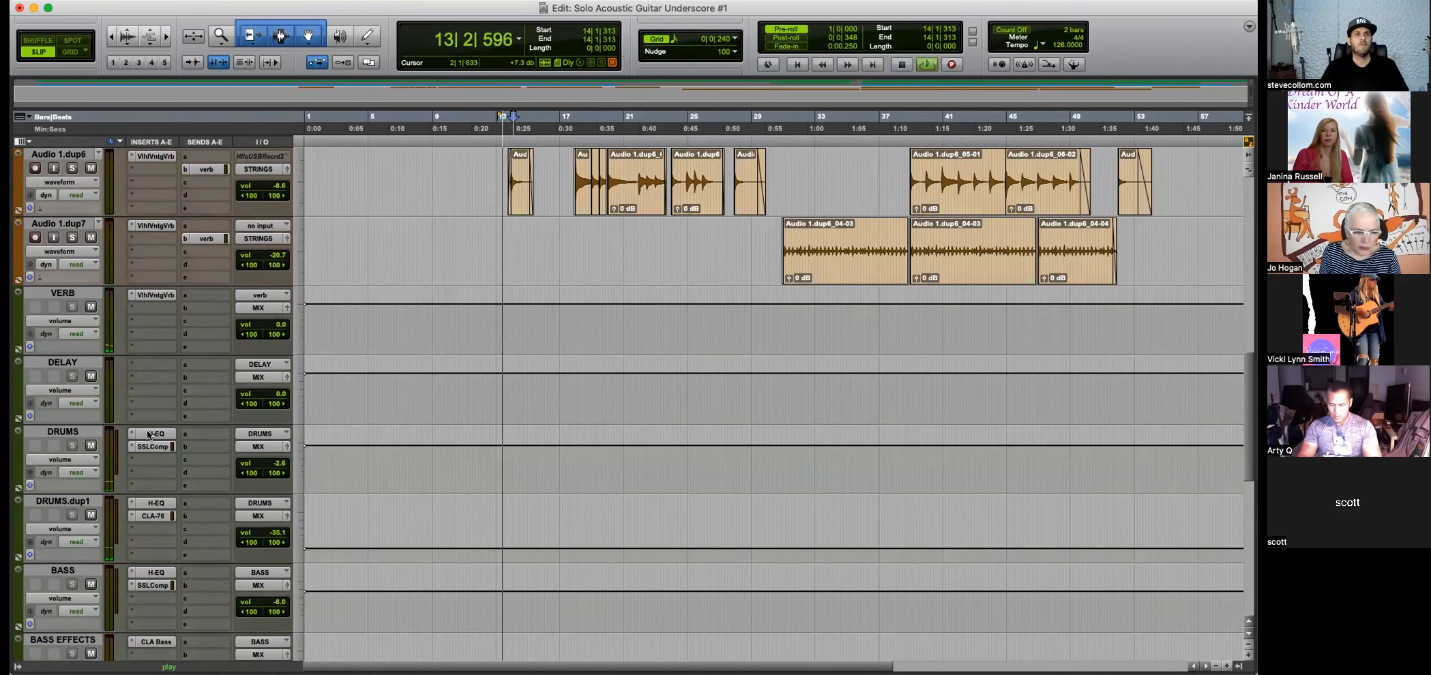
click(154, 447)
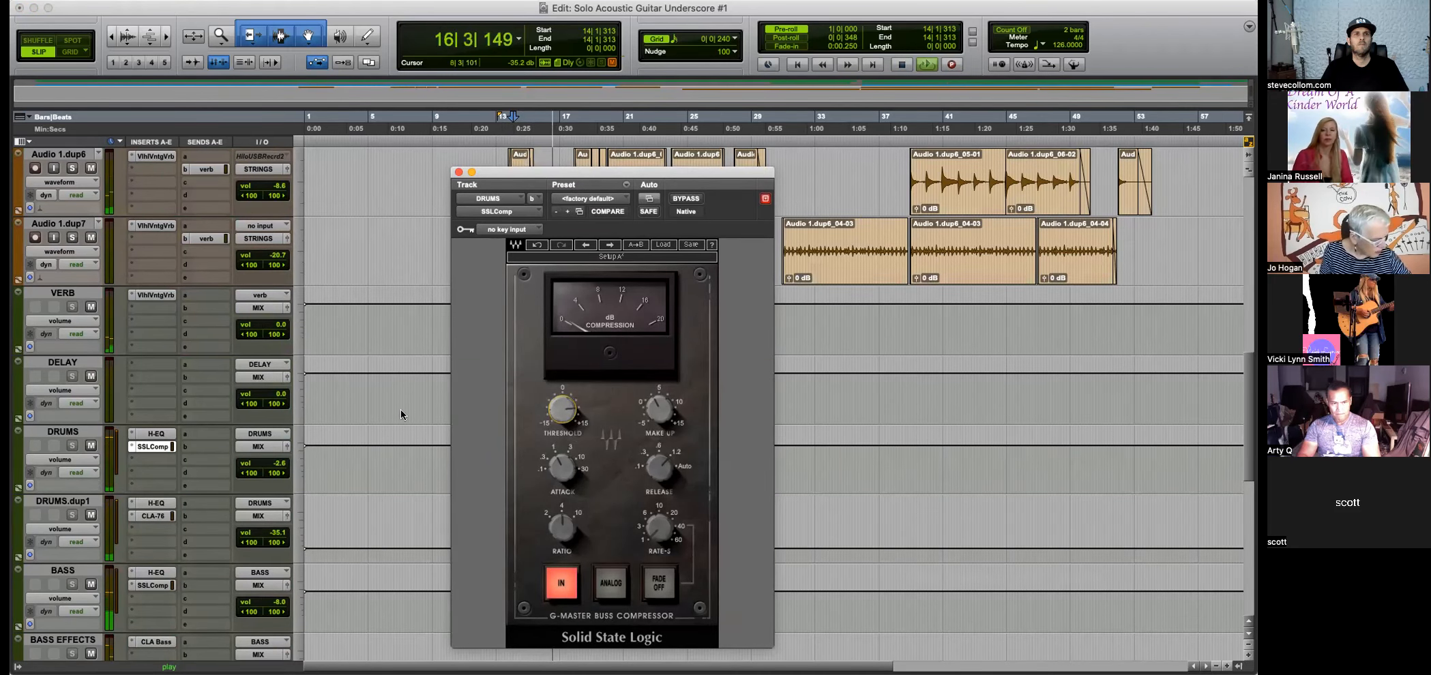
drag(279, 464, 281, 473)
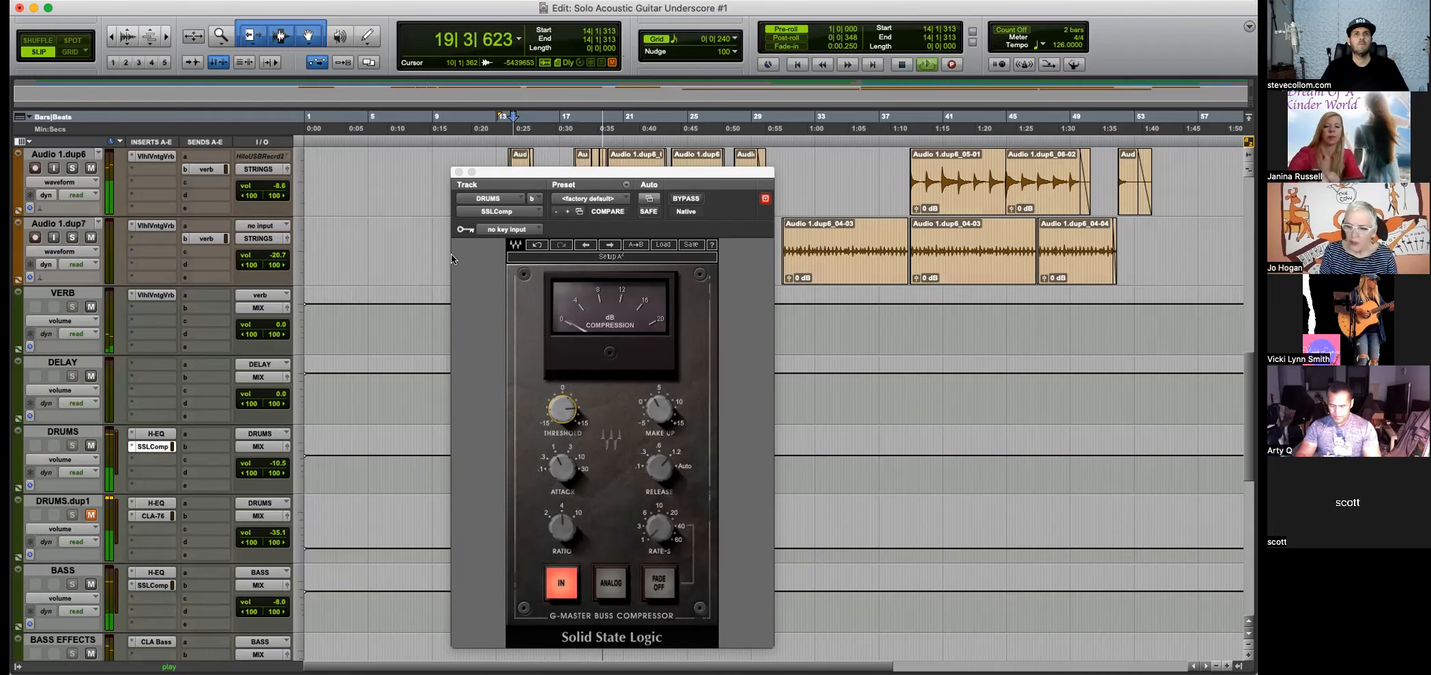
click(458, 172)
Lower the Audio 1.dup6 track volume to -21.7 dB during playback, and stop playback.
scroll(277, 328, up, 3)
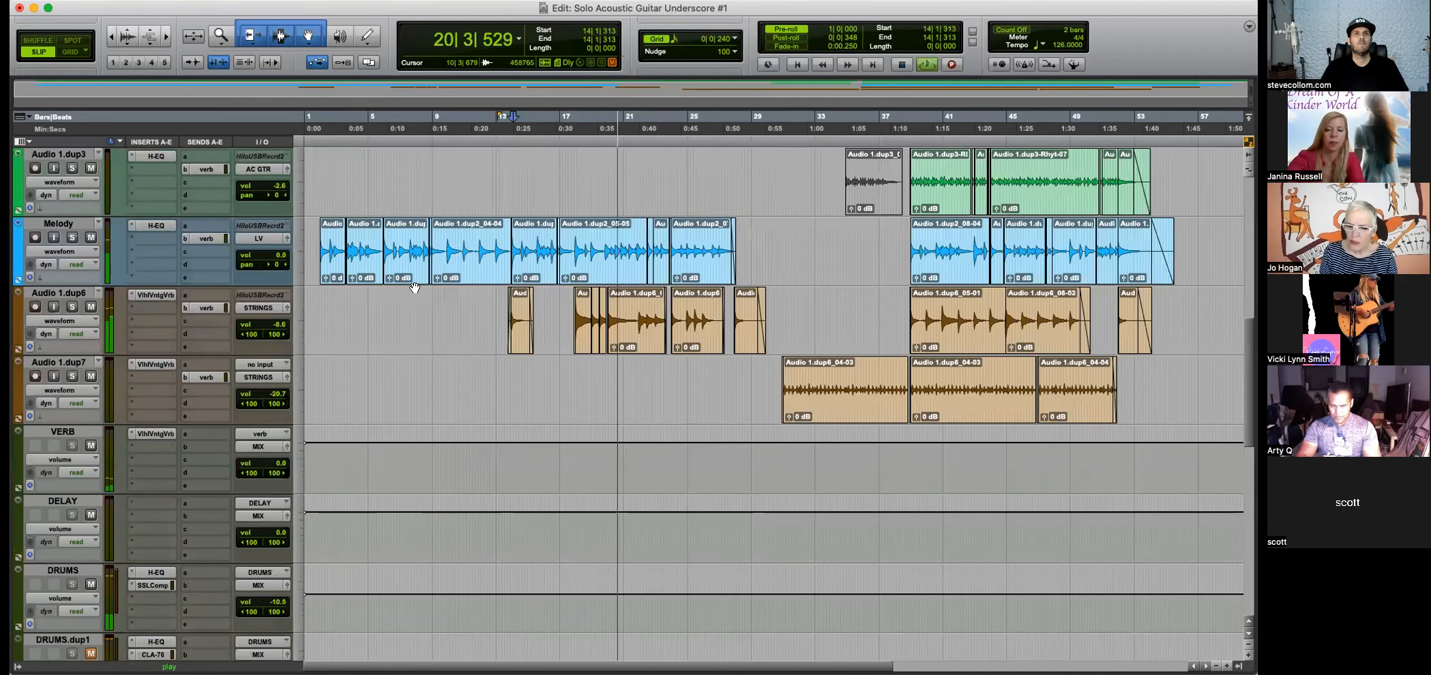
mouse_move(276, 328)
mouse_down()
mouse_move(277, 348)
mouse_move(278, 332)
mouse_up()
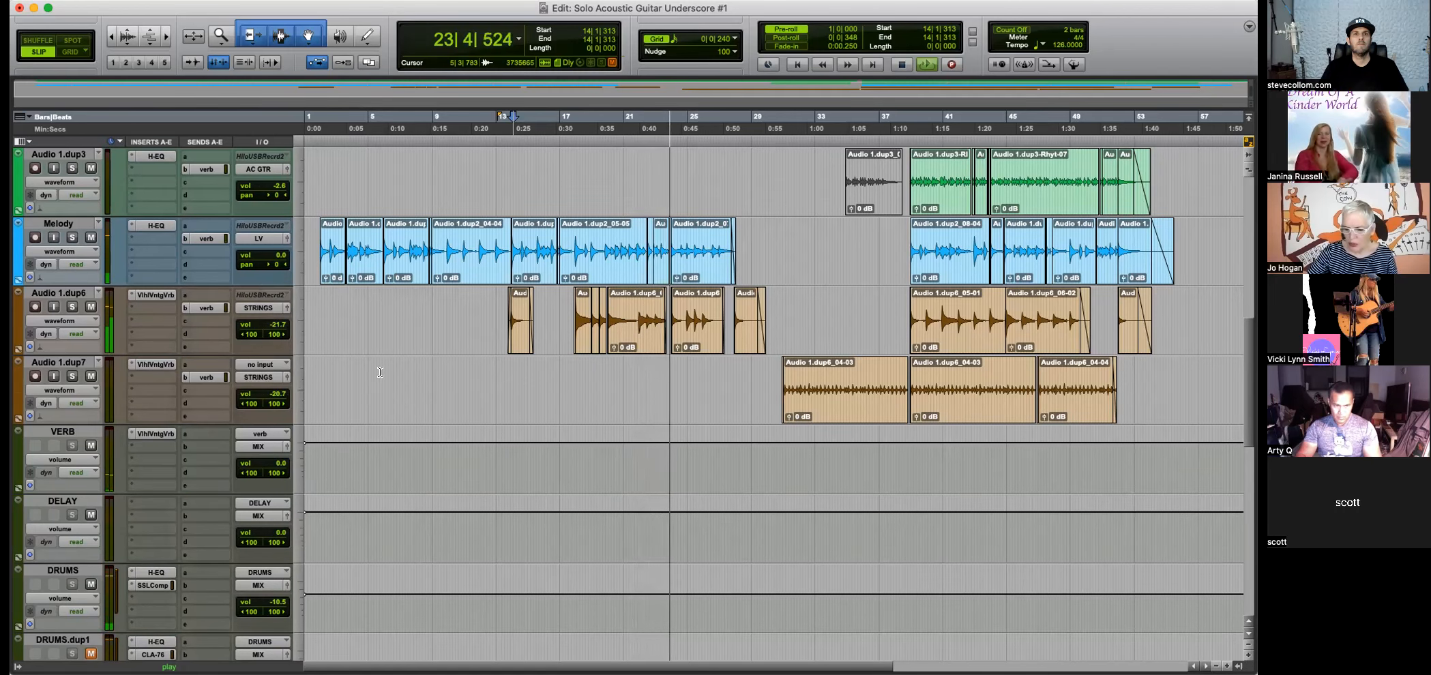
scroll(300, 383, up, 2)
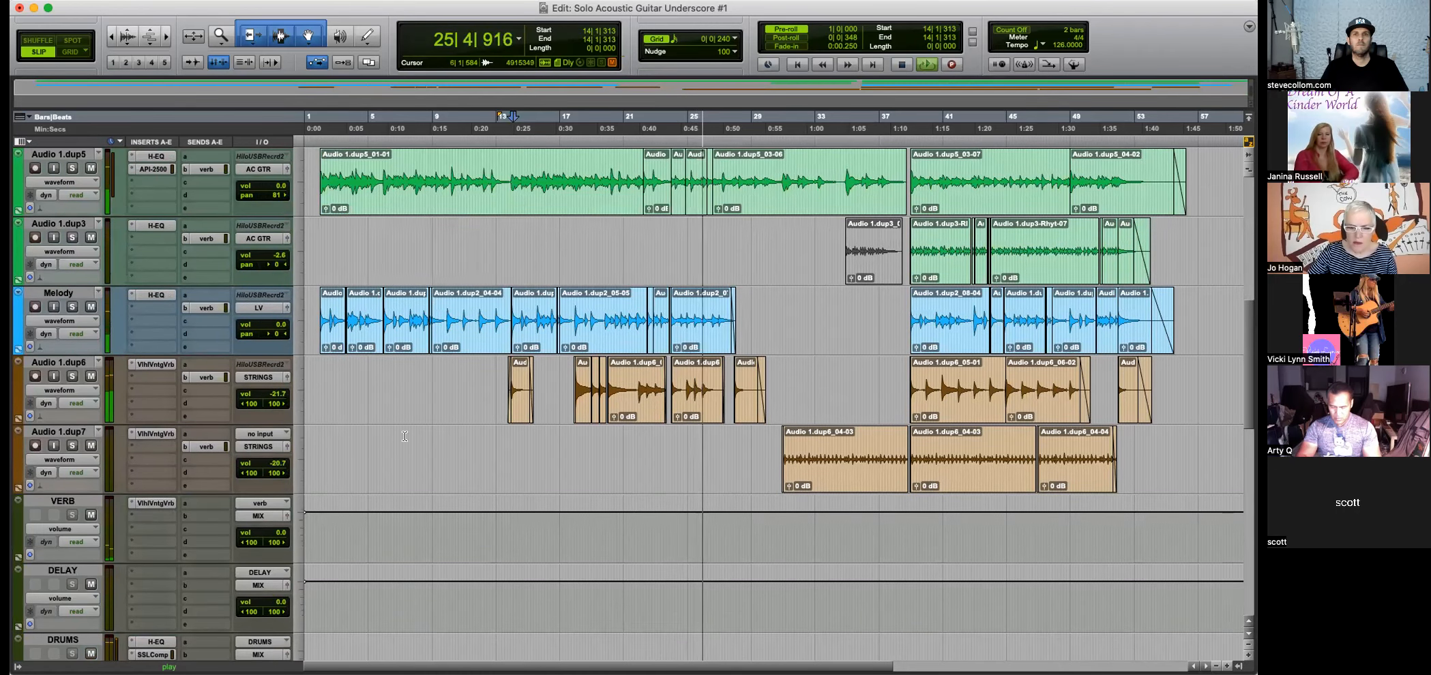
key(space)
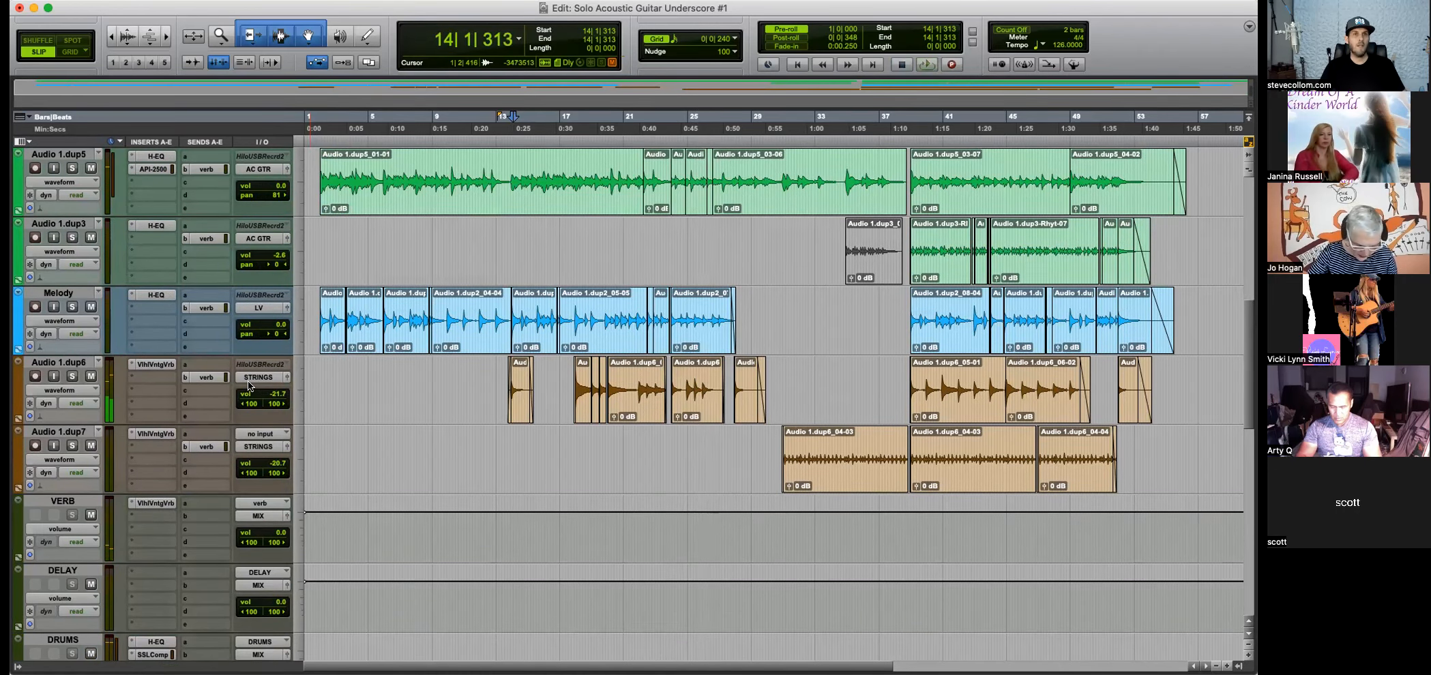
Duplicate the Audio 1.dup6 strings track with its clips, and set the playback start near bar 13.
double_click(70, 361)
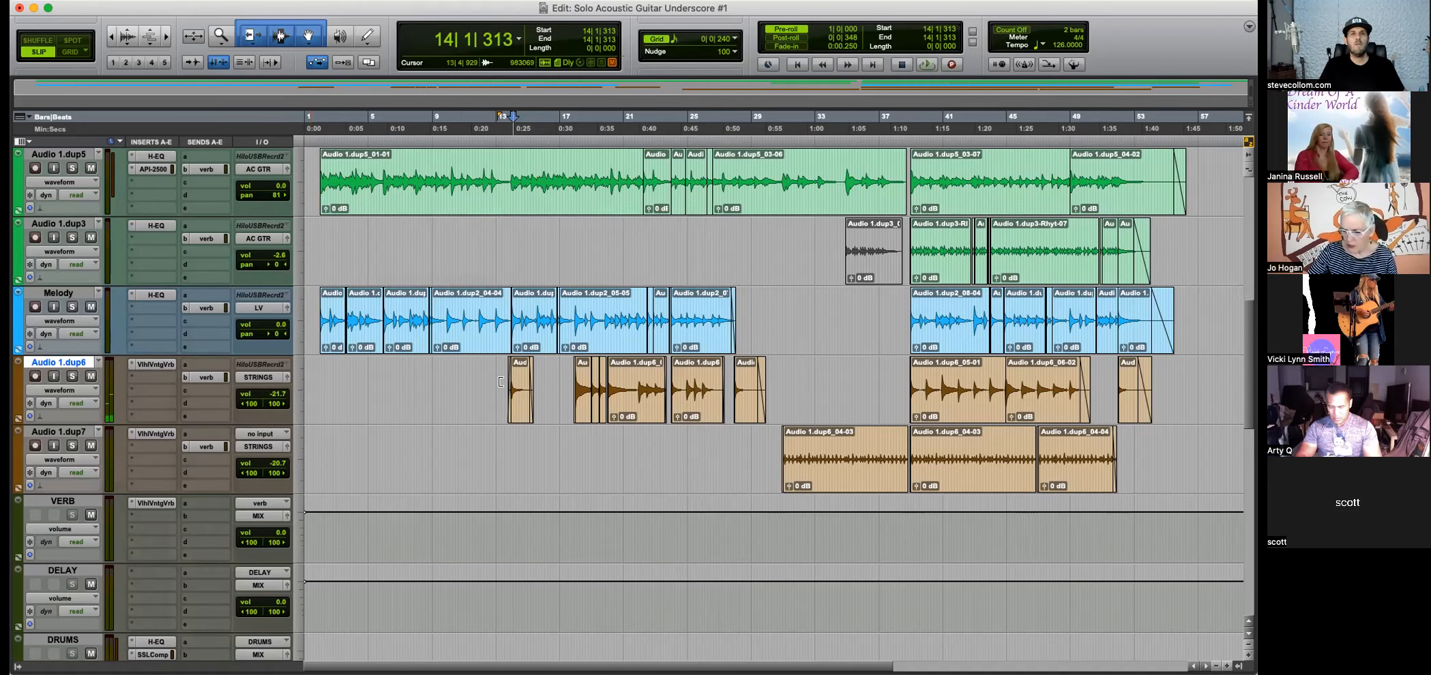
drag(488, 380, 804, 389)
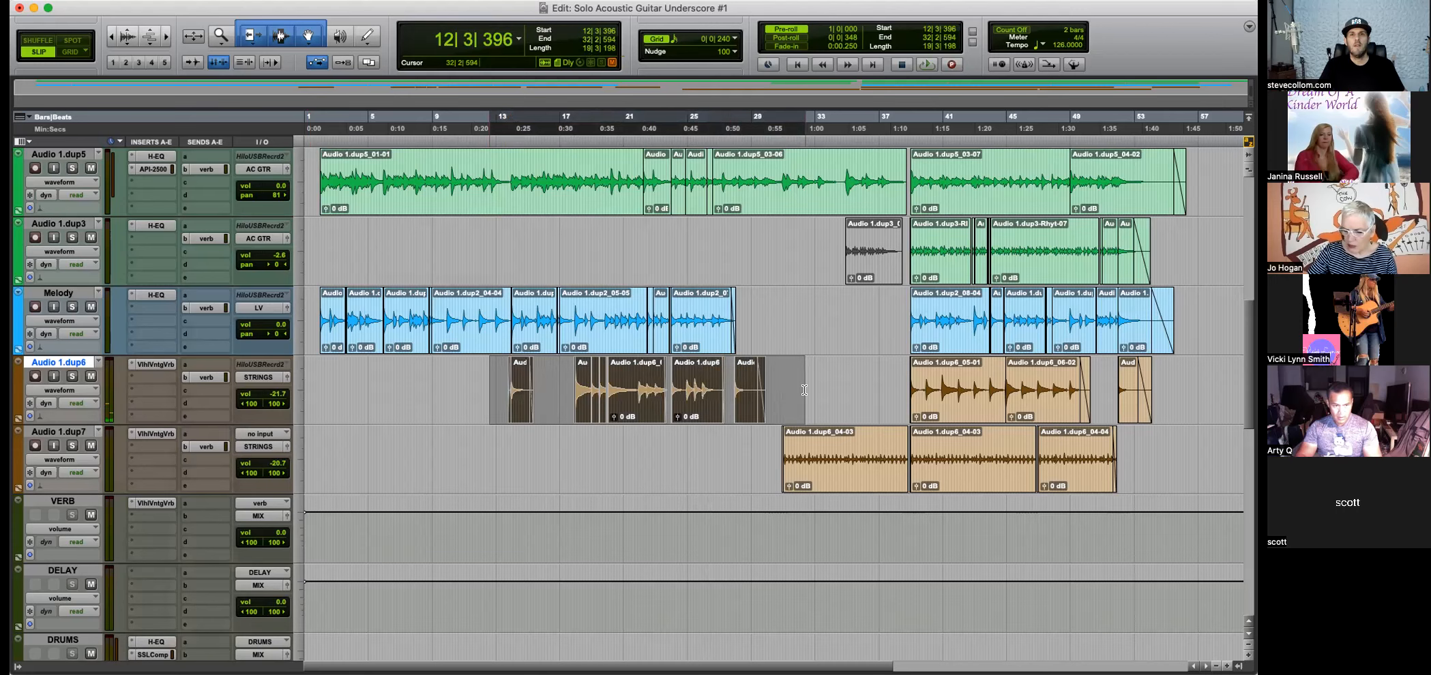
click(827, 375)
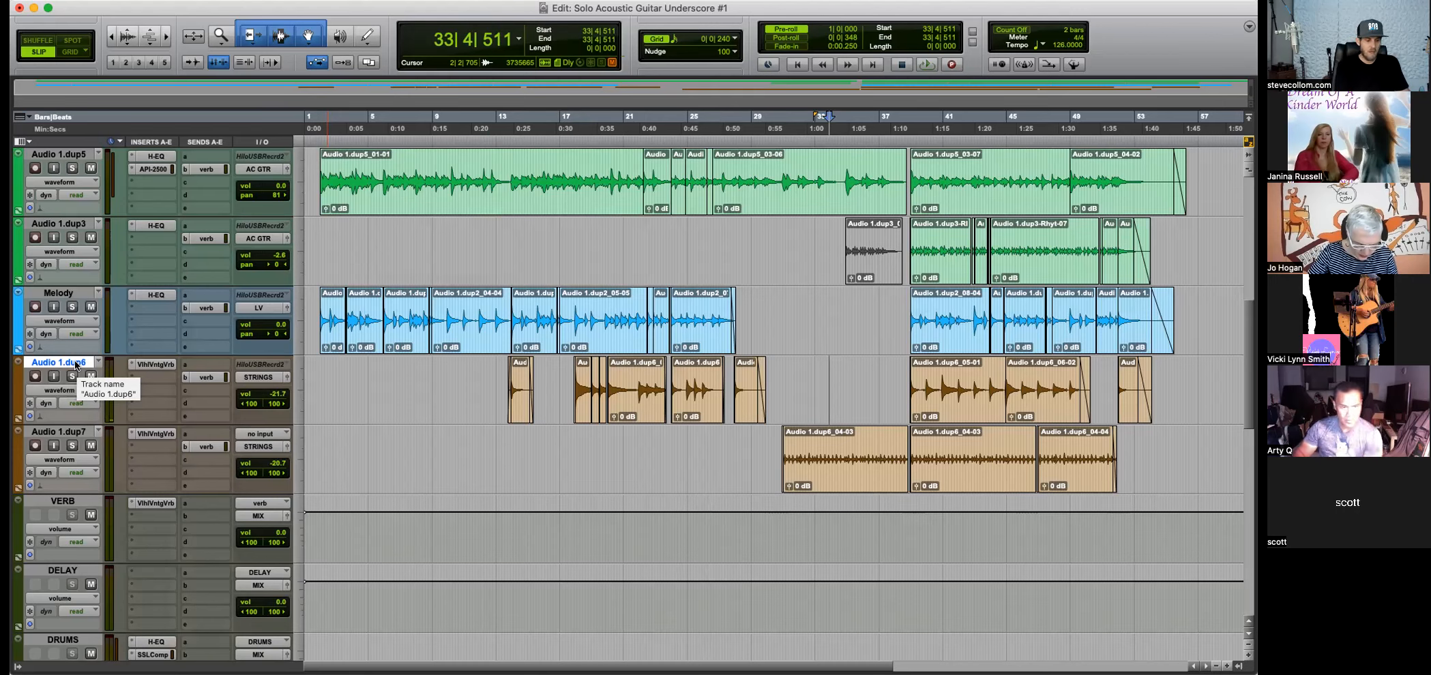
key(alt+shift+d)
key(Return)
click(501, 446)
Insert a stereo ValhallaShimmer after the reverb on Audio 1.dup8, load the Steve's Swell Shine preset, and close its window.
click(145, 446)
mouse_move(198, 447)
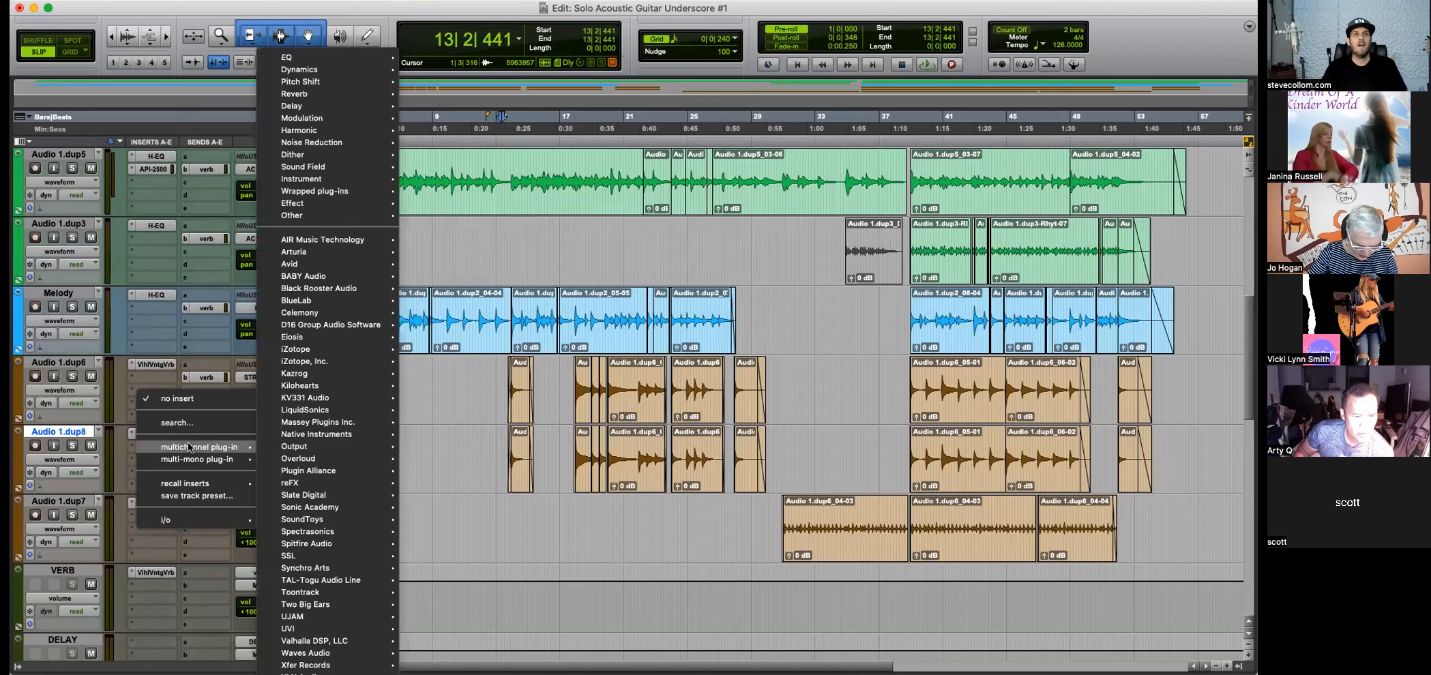
mouse_move(328, 653)
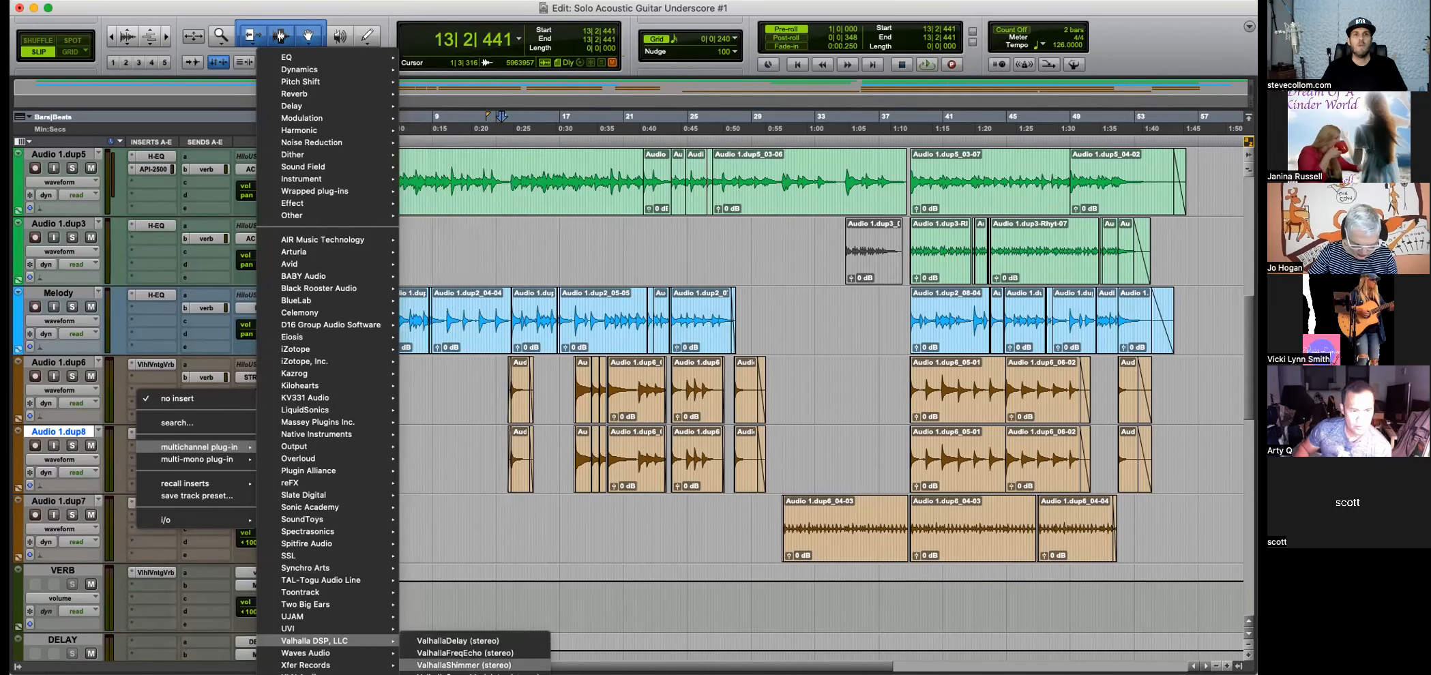
click(464, 665)
click(594, 199)
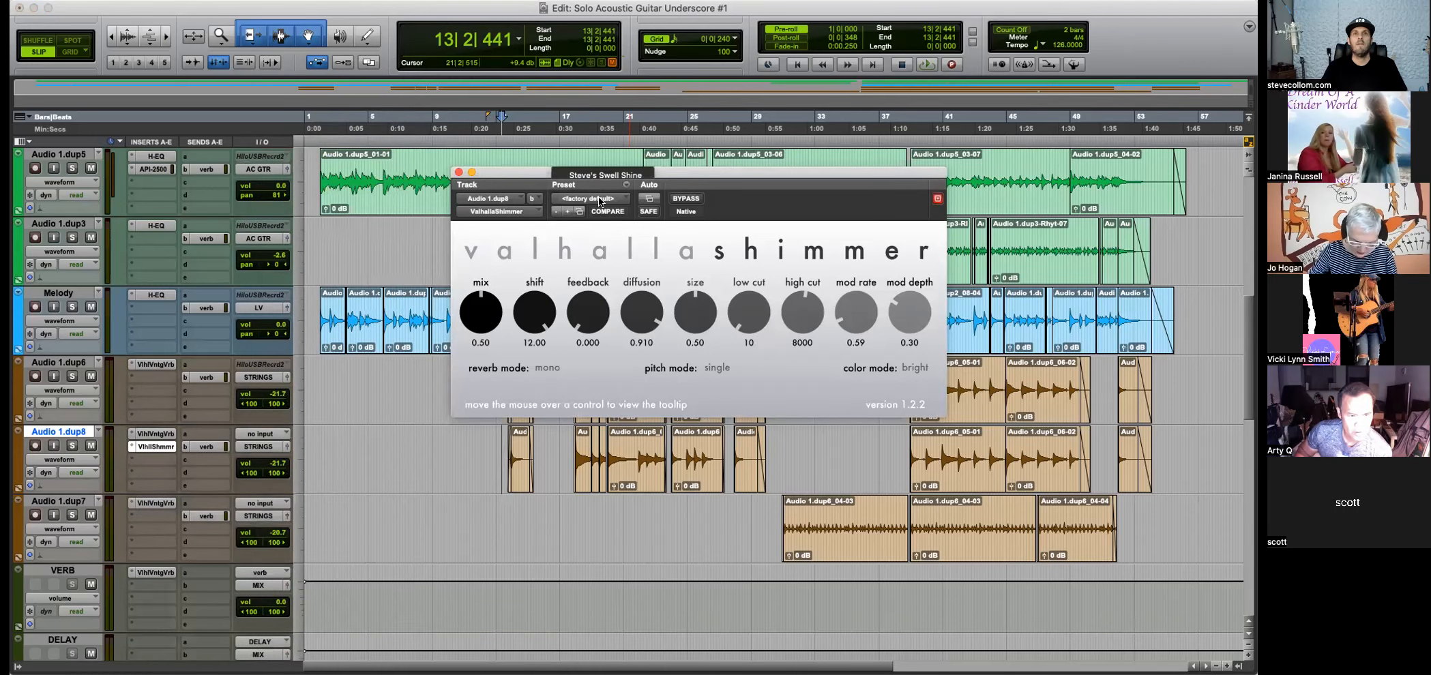
click(596, 173)
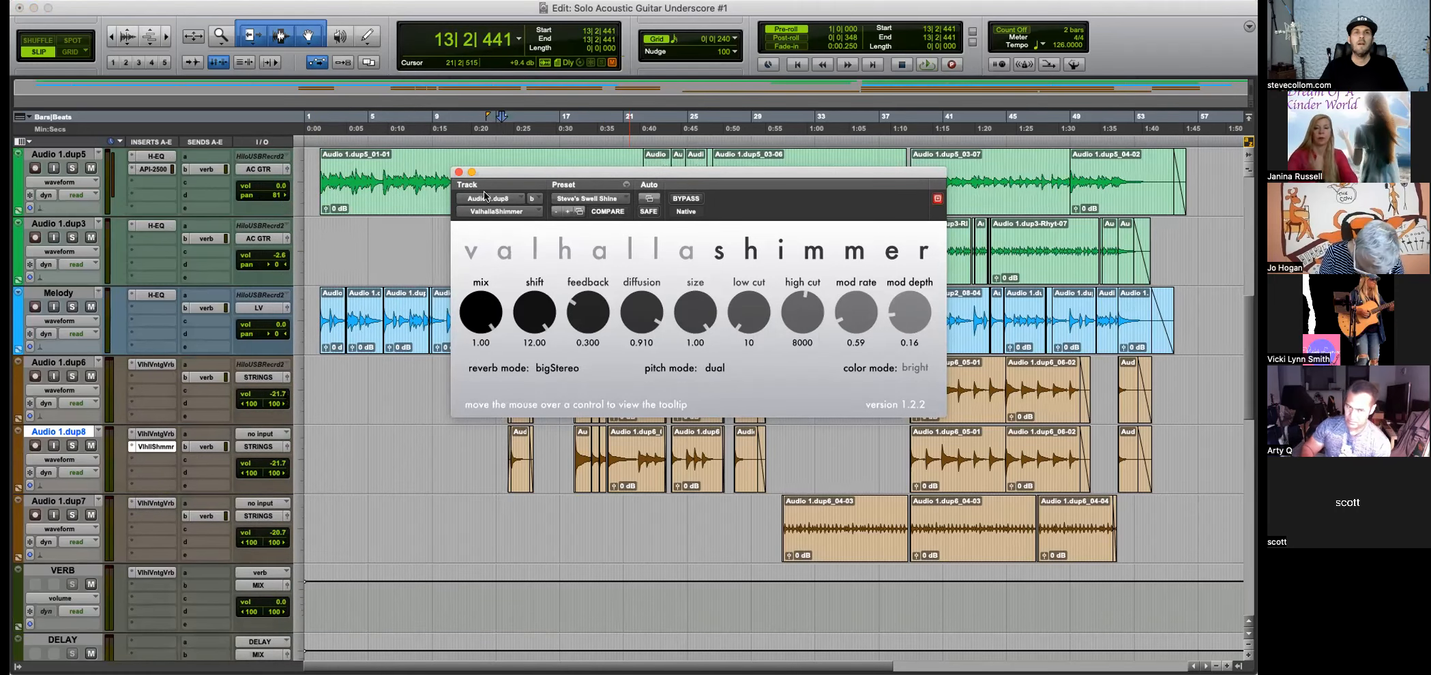
click(459, 172)
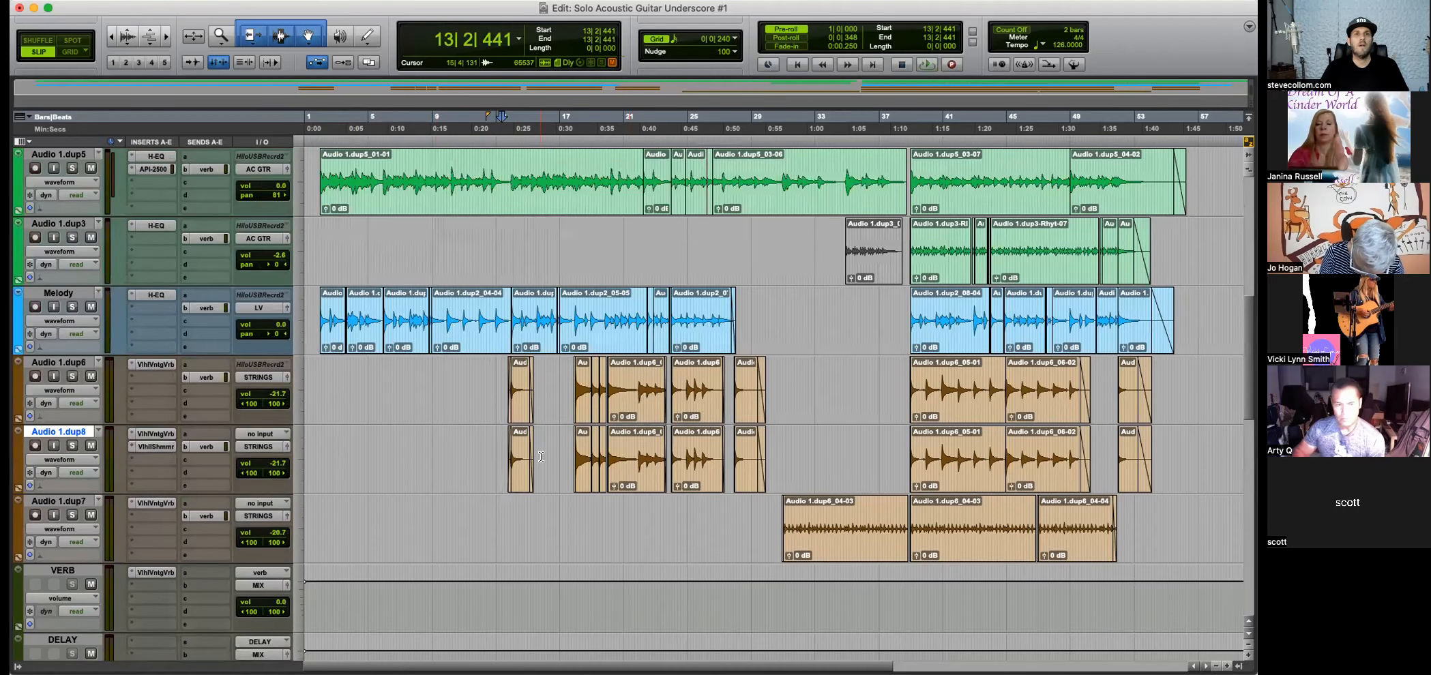
Play from near bar 17, raise the Audio 1.dup8 track volume to 0.0 dB, and stop playback.
click(566, 454)
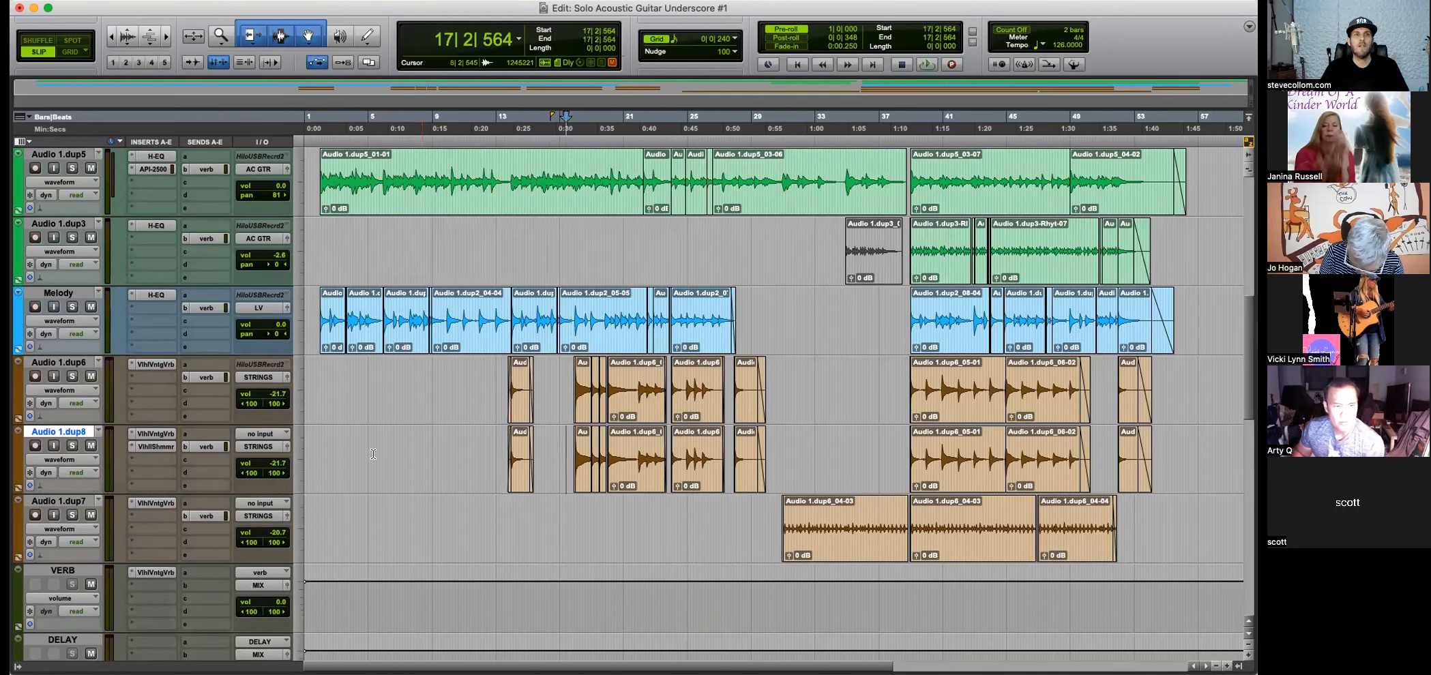
key(space)
key(super+bracketright)
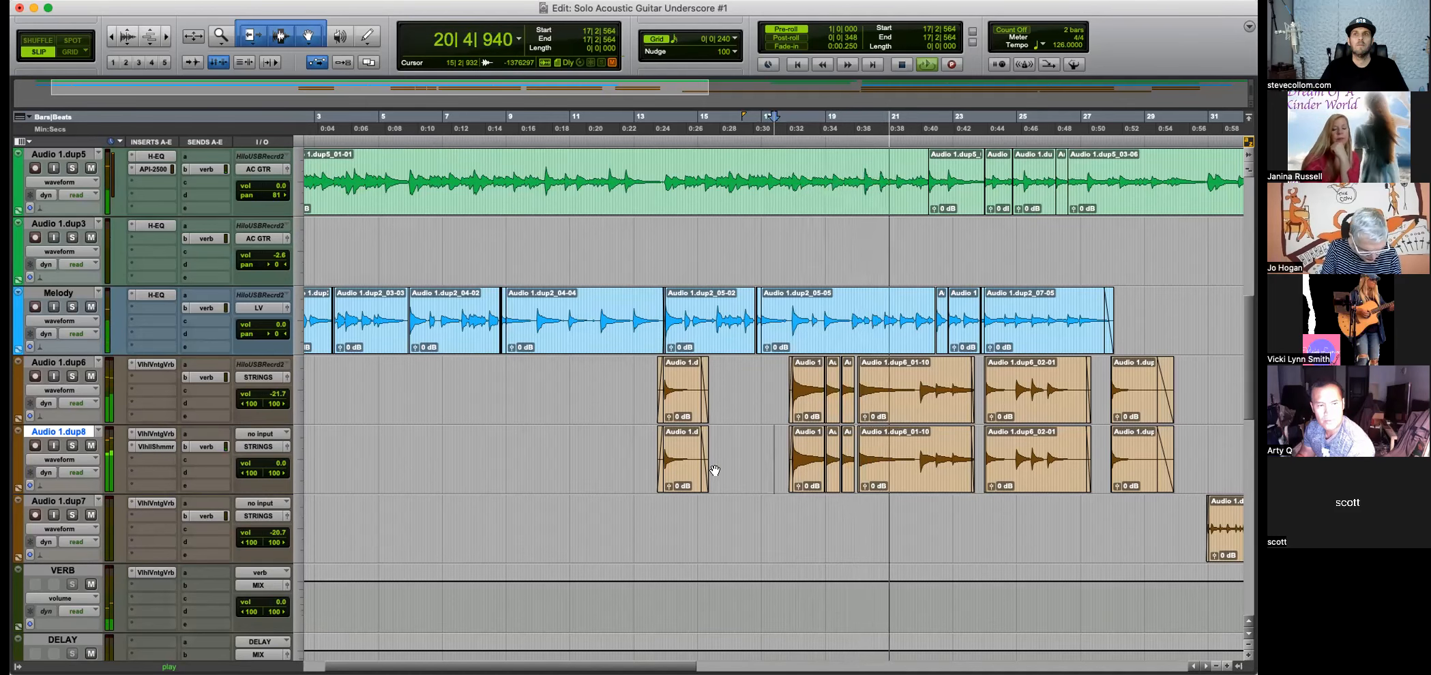
key(space)
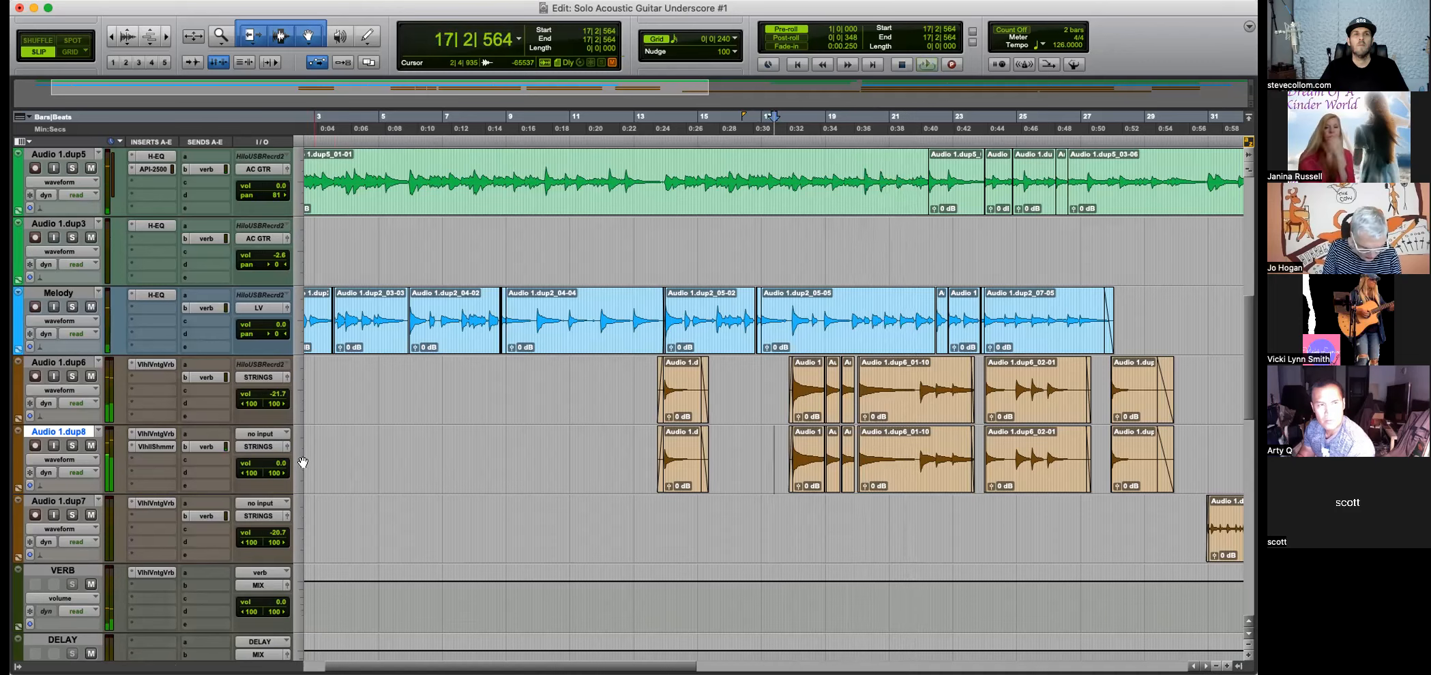
key(super+bracketleft)
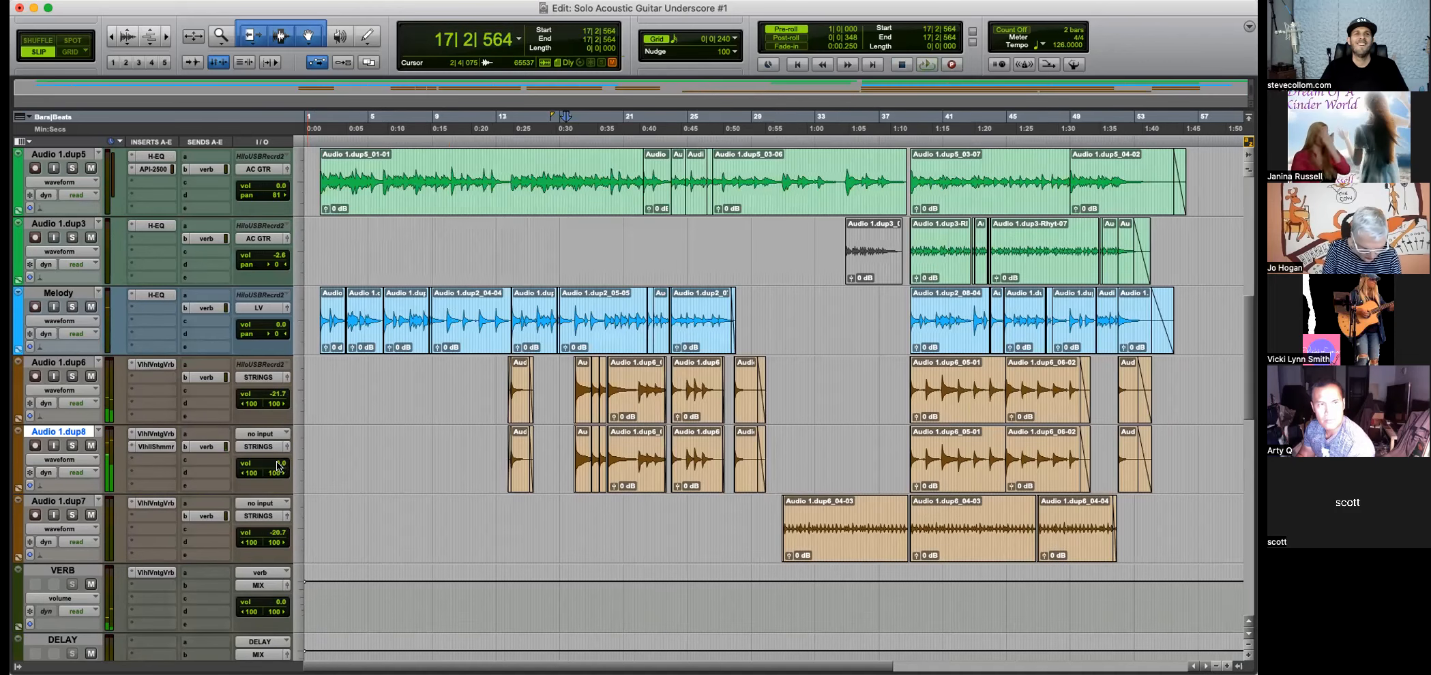
Lower the Audio 1.dup8 track volume to -29.0 dB, and play from near bar 13 to check the blend before stopping playback.
mouse_move(282, 466)
mouse_down()
mouse_move(280, 496)
mouse_move(279, 463)
mouse_up()
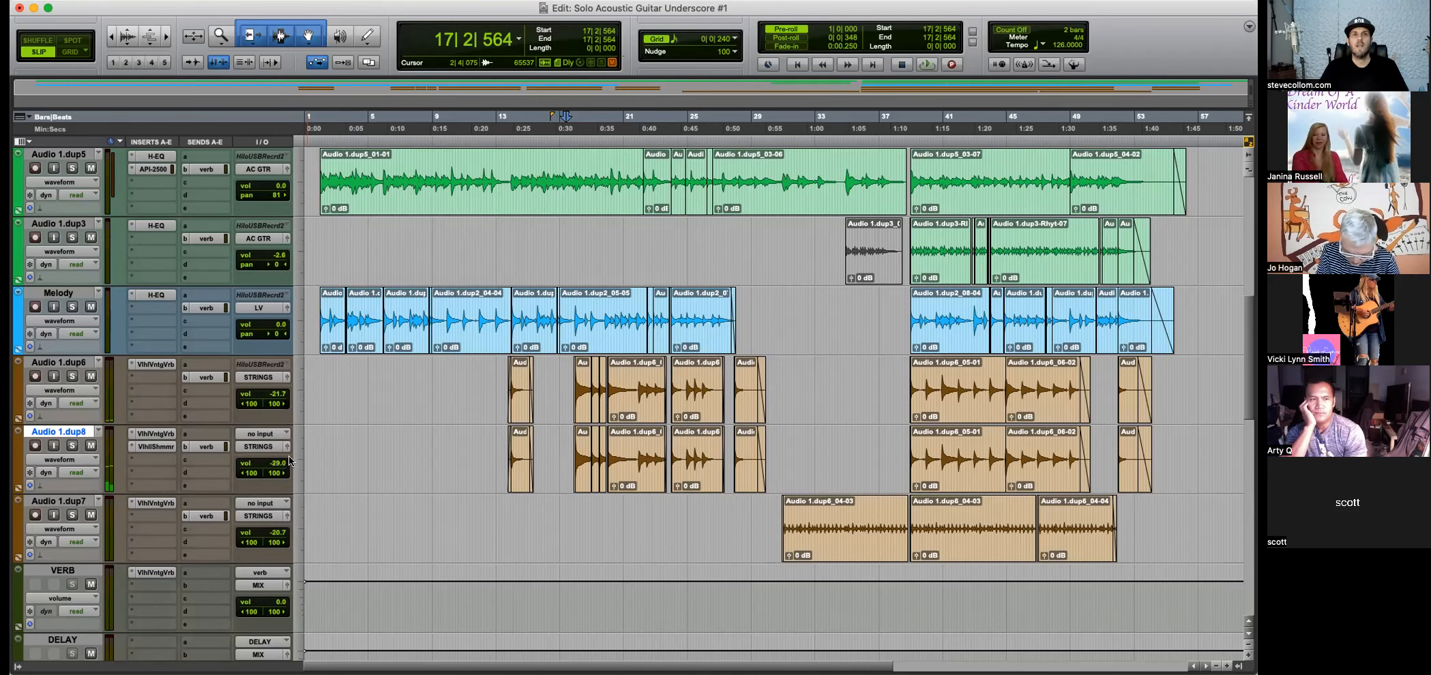
click(505, 445)
key(super+bracketright)
key(space)
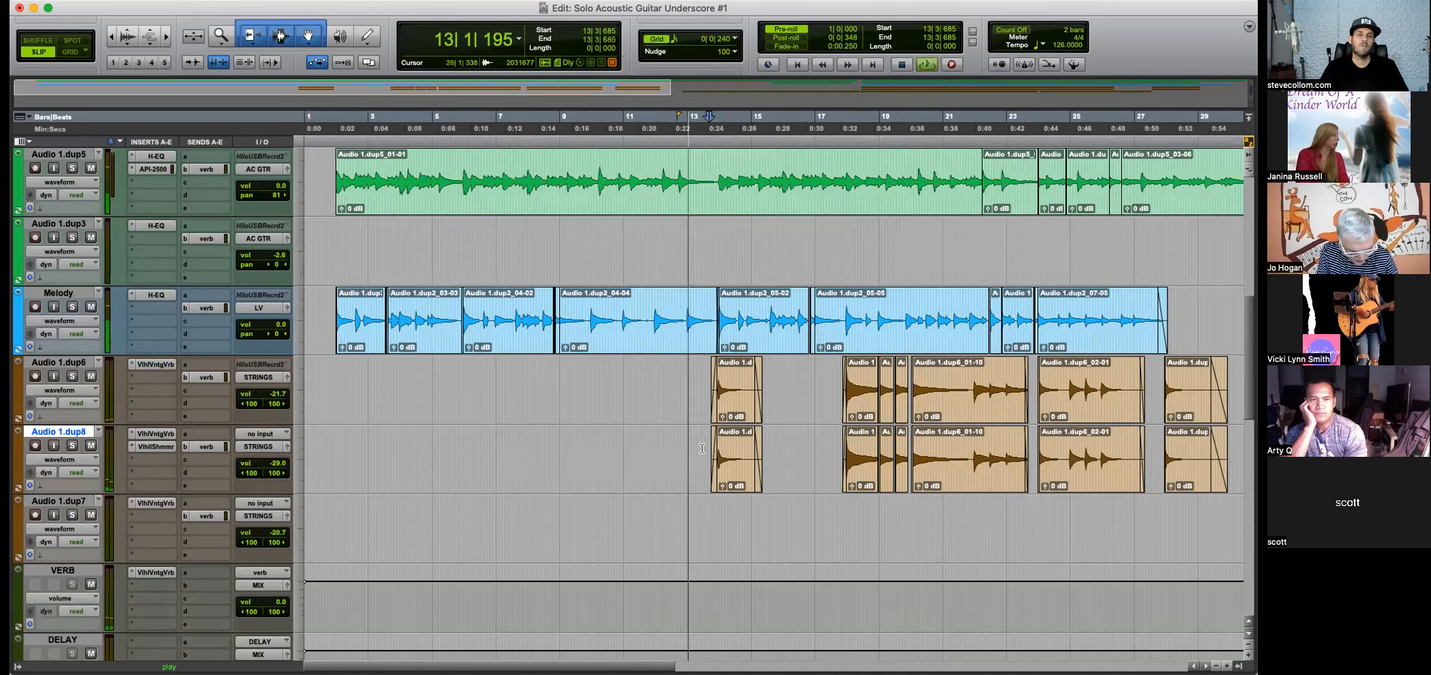
key(super+bracketleft)
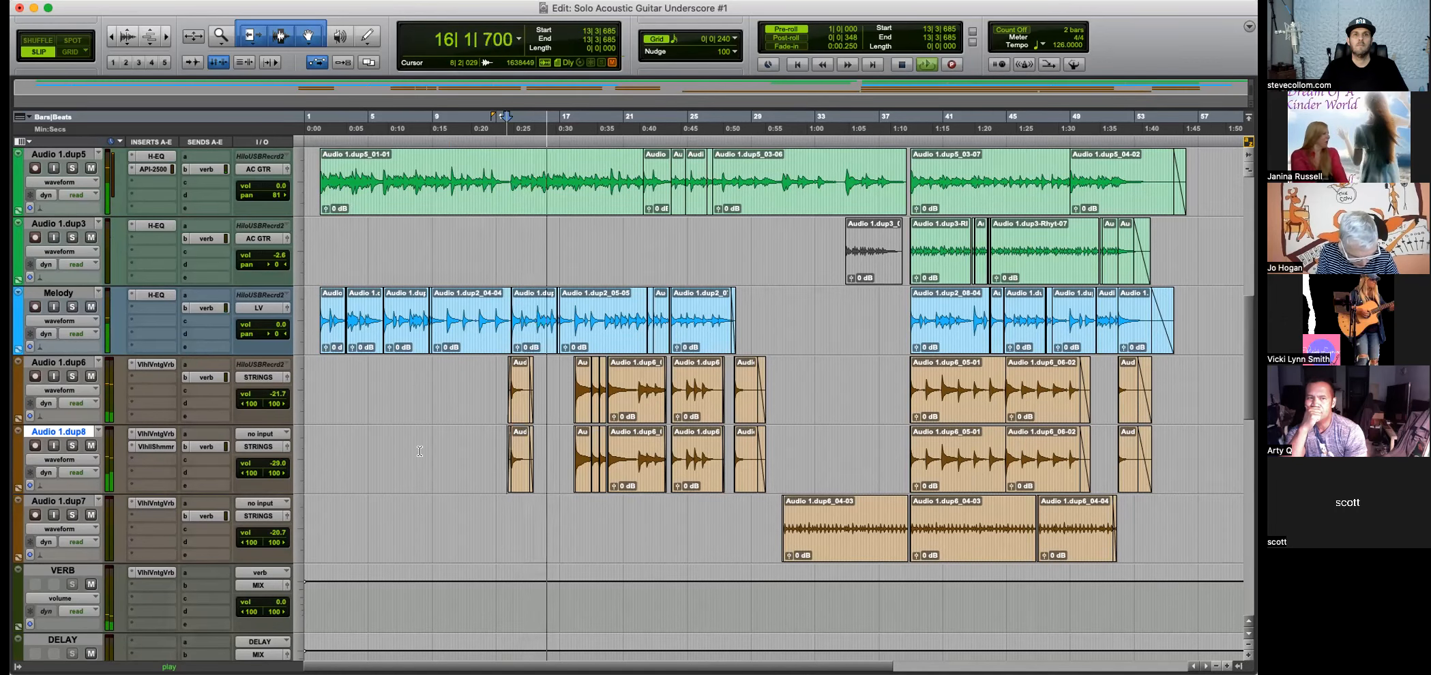
scroll(641, 464, down, 15)
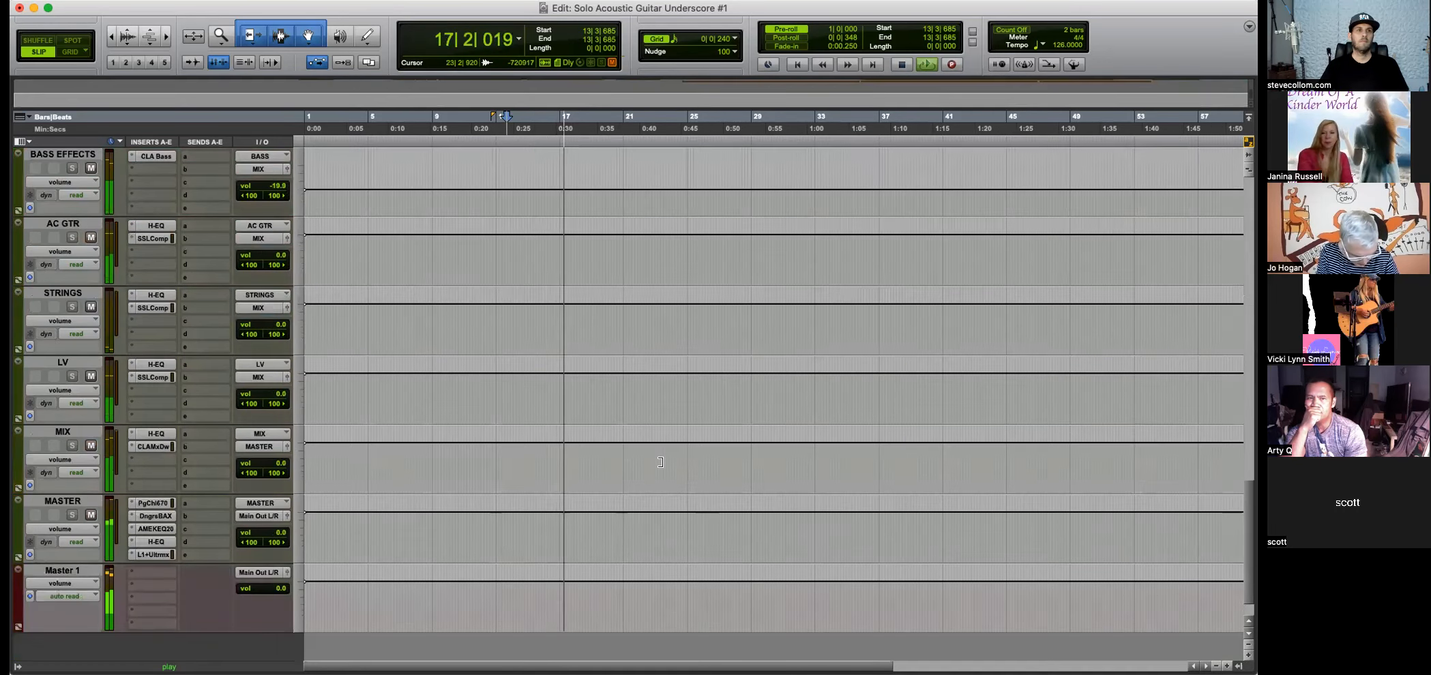
scroll(661, 463, up, 10)
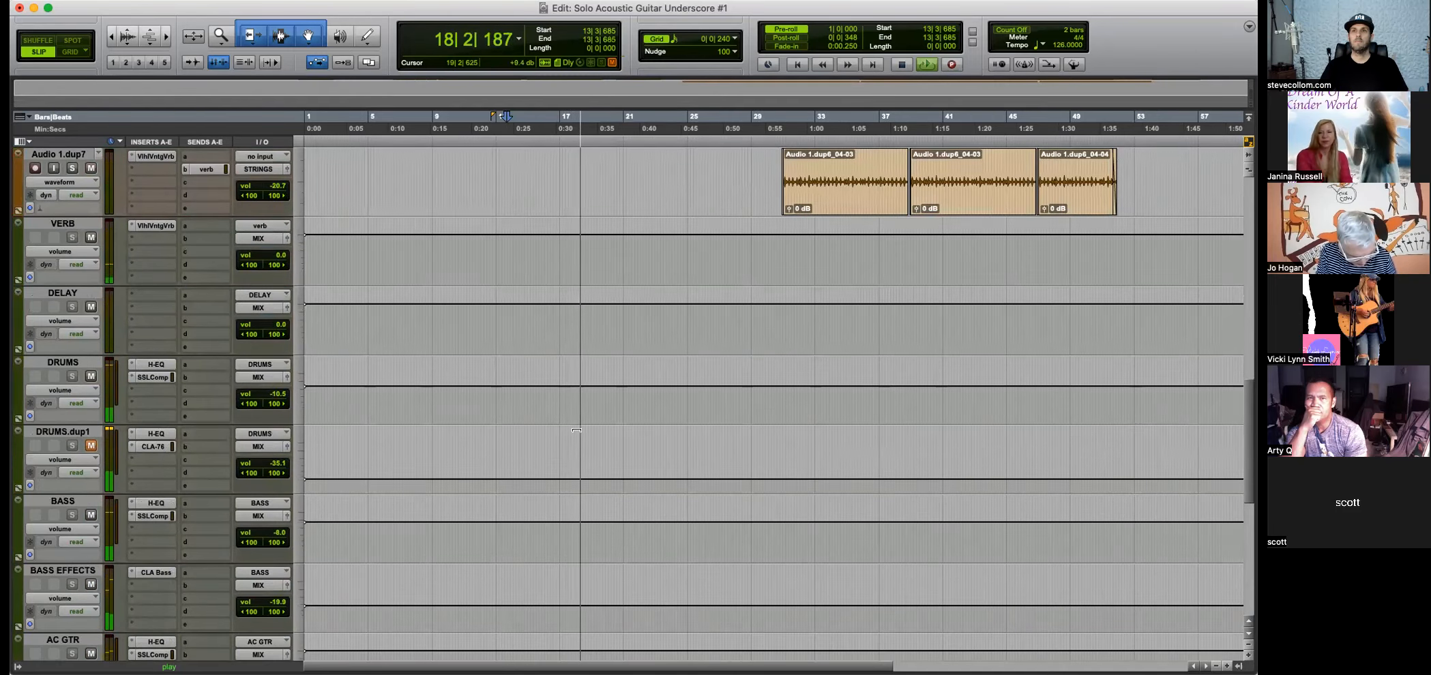
scroll(678, 441, up, 8)
key(space)
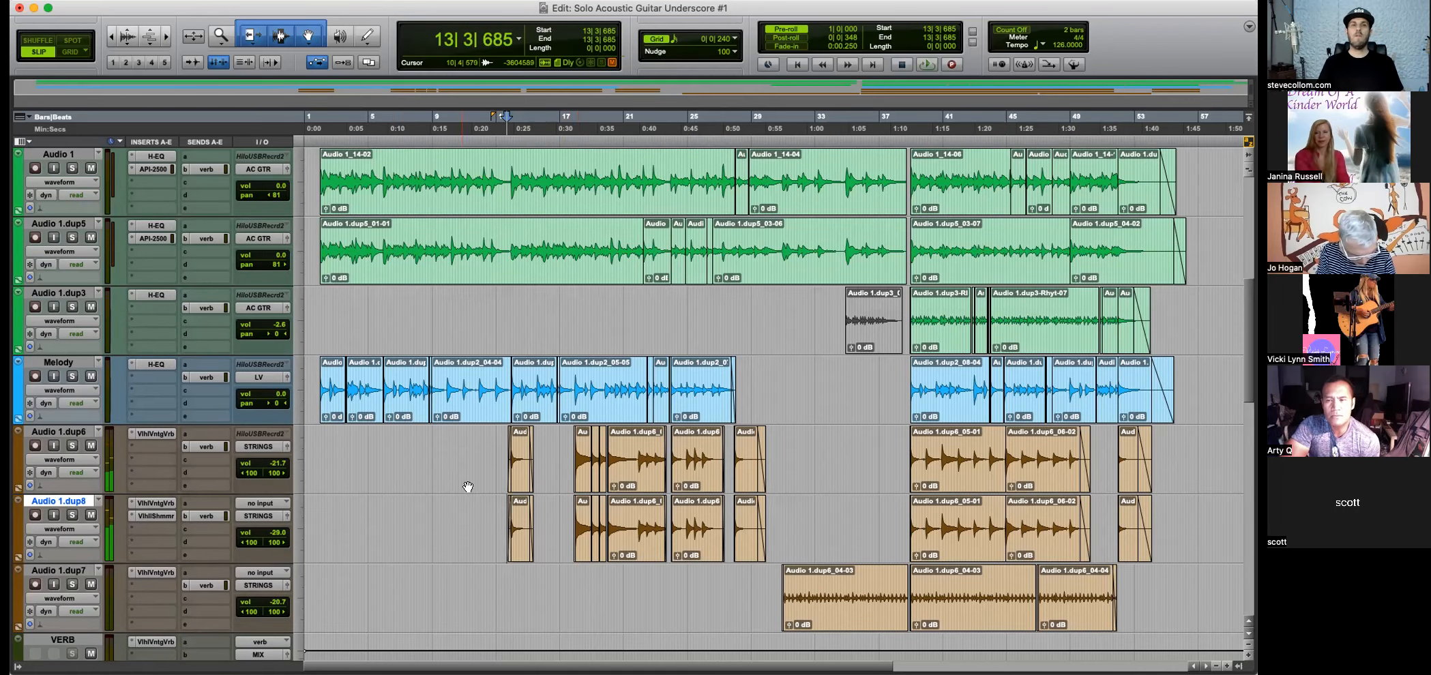
Review the ValhallaShimmer settings on Audio 1.dup8, set the playback start near the end of bar 23, and close the plug-in window.
click(156, 516)
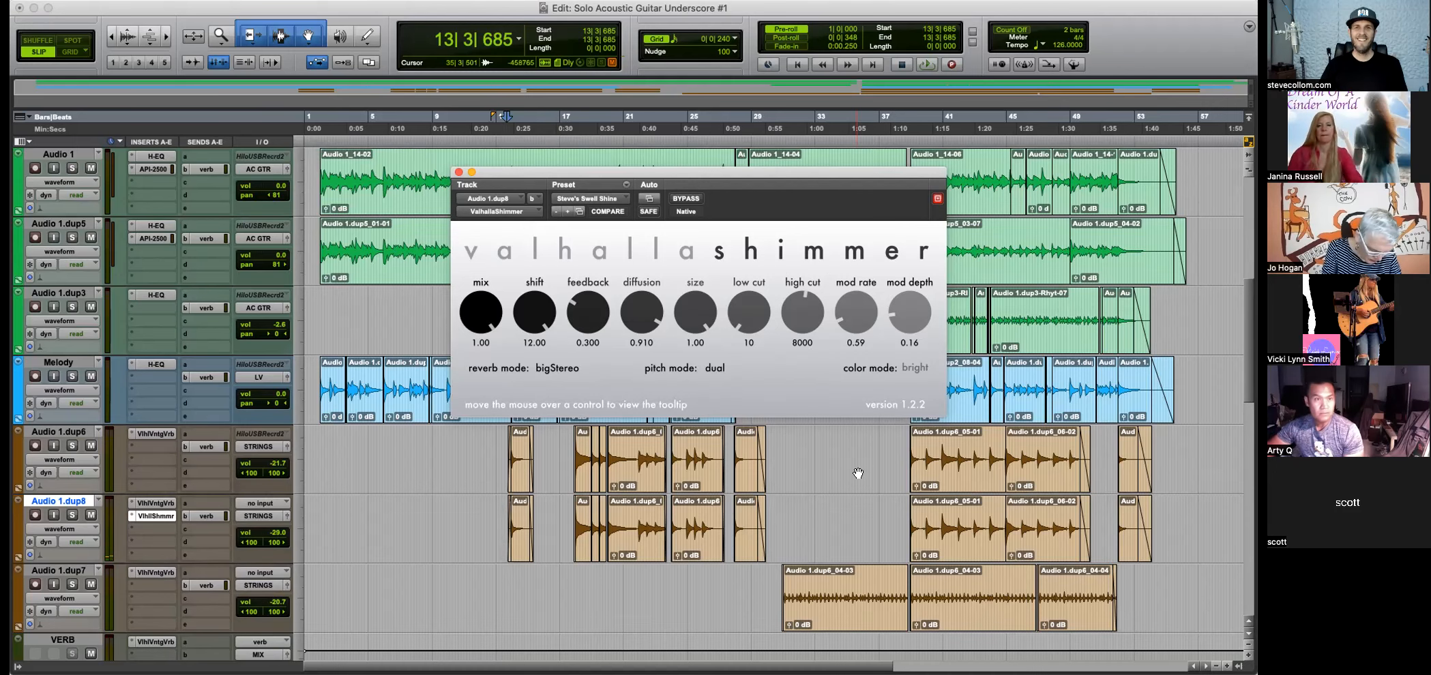
click(667, 512)
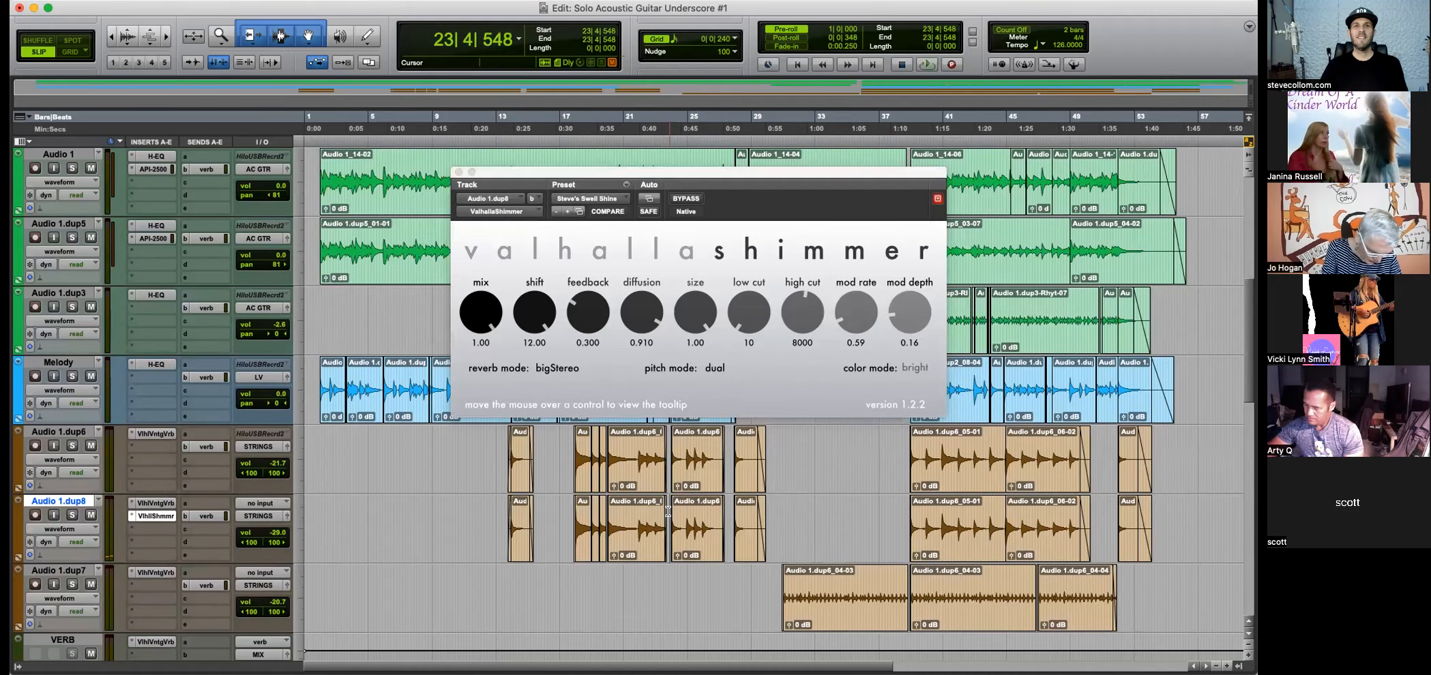
click(459, 172)
Audition Audio 1.dup8 soloed at 0.0 dB from near bar 23, stop playback, and return its volume to -29.0 dB.
key(space)
key(super+bracketright)
key(super+bracketright)
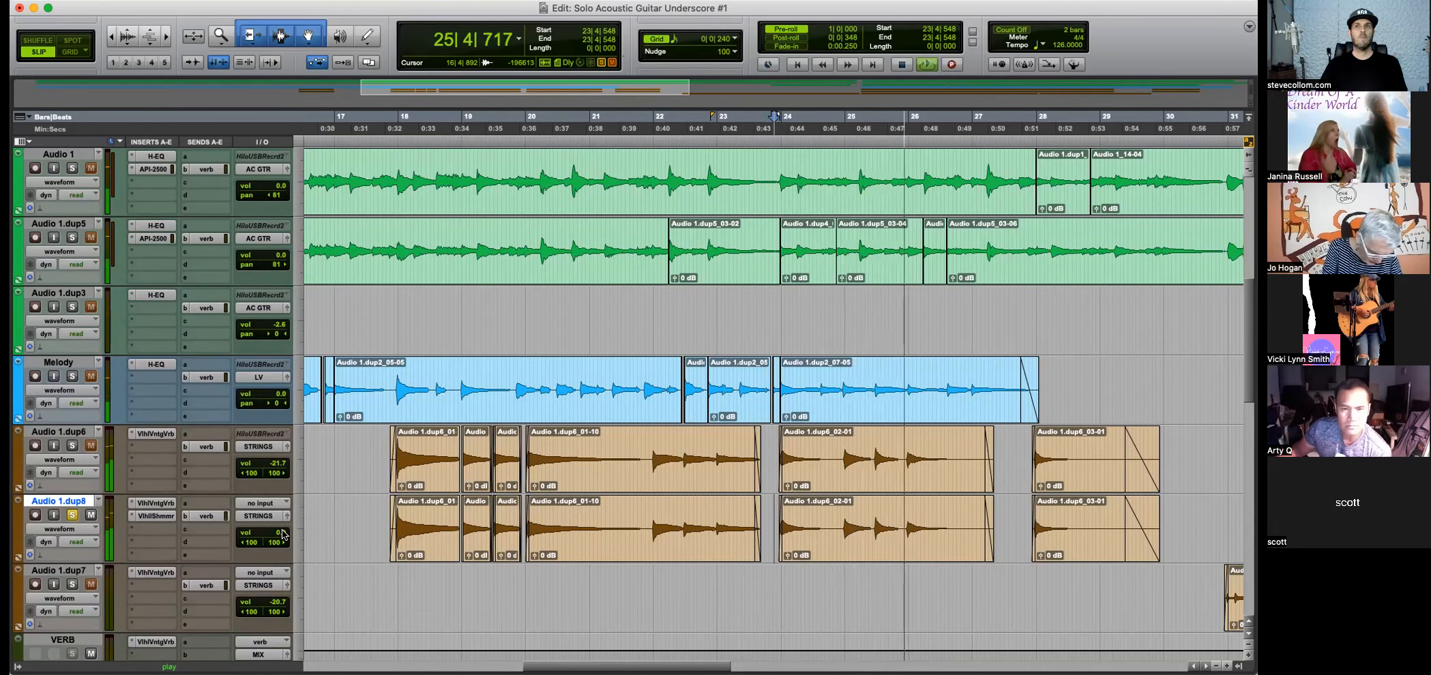
key(super+bracketleft)
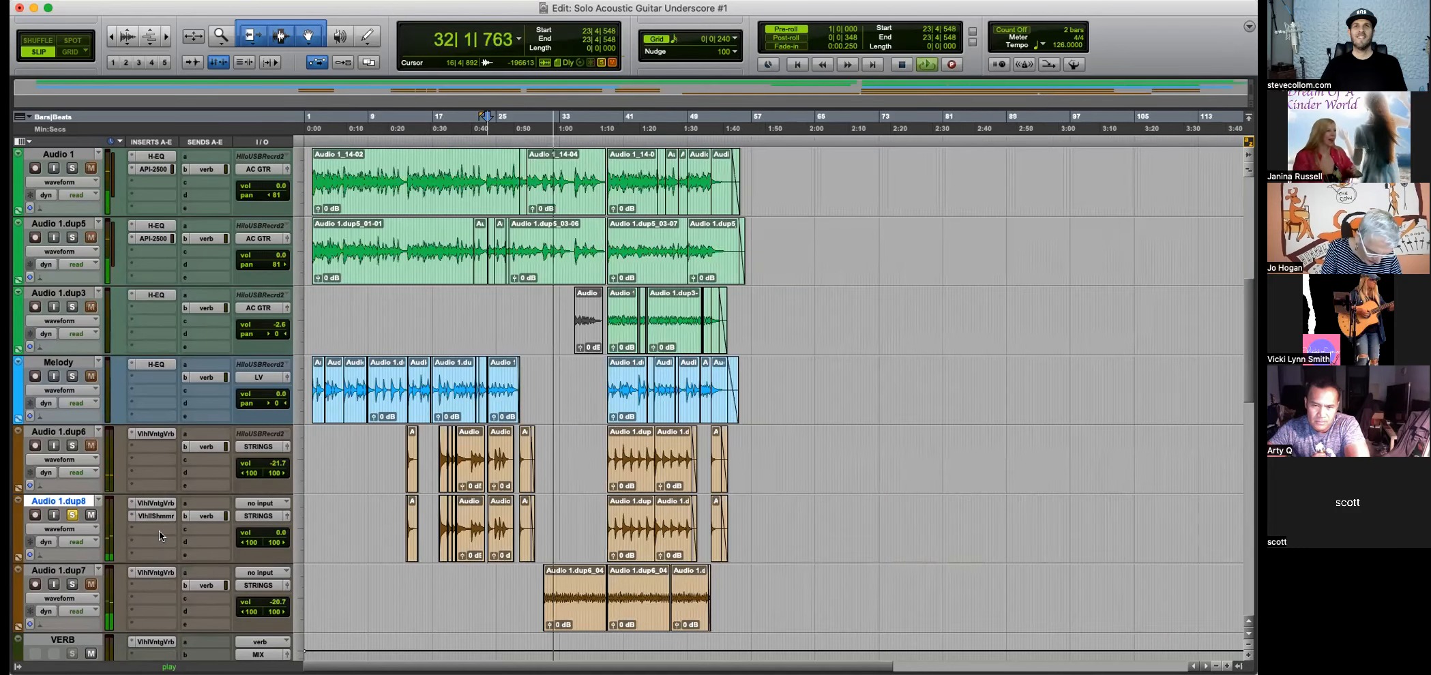
key(space)
key(alt+a)
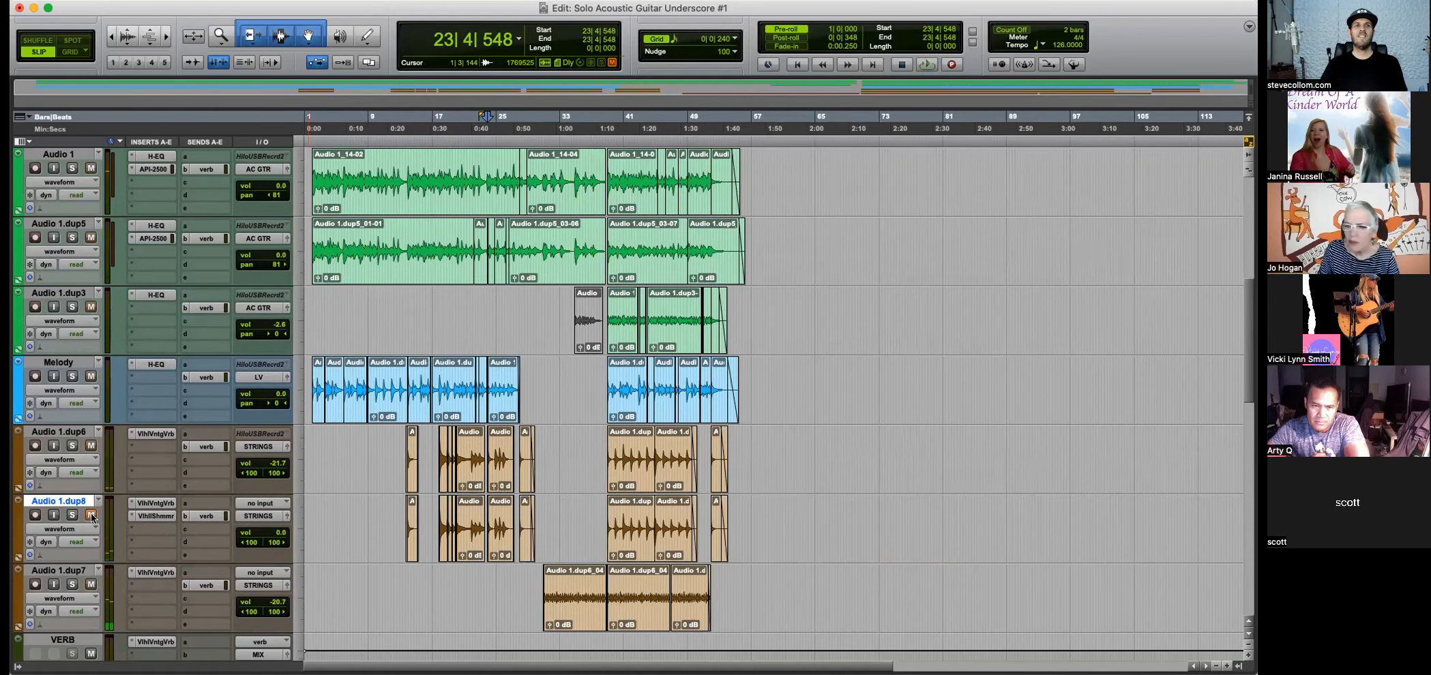
click(280, 536)
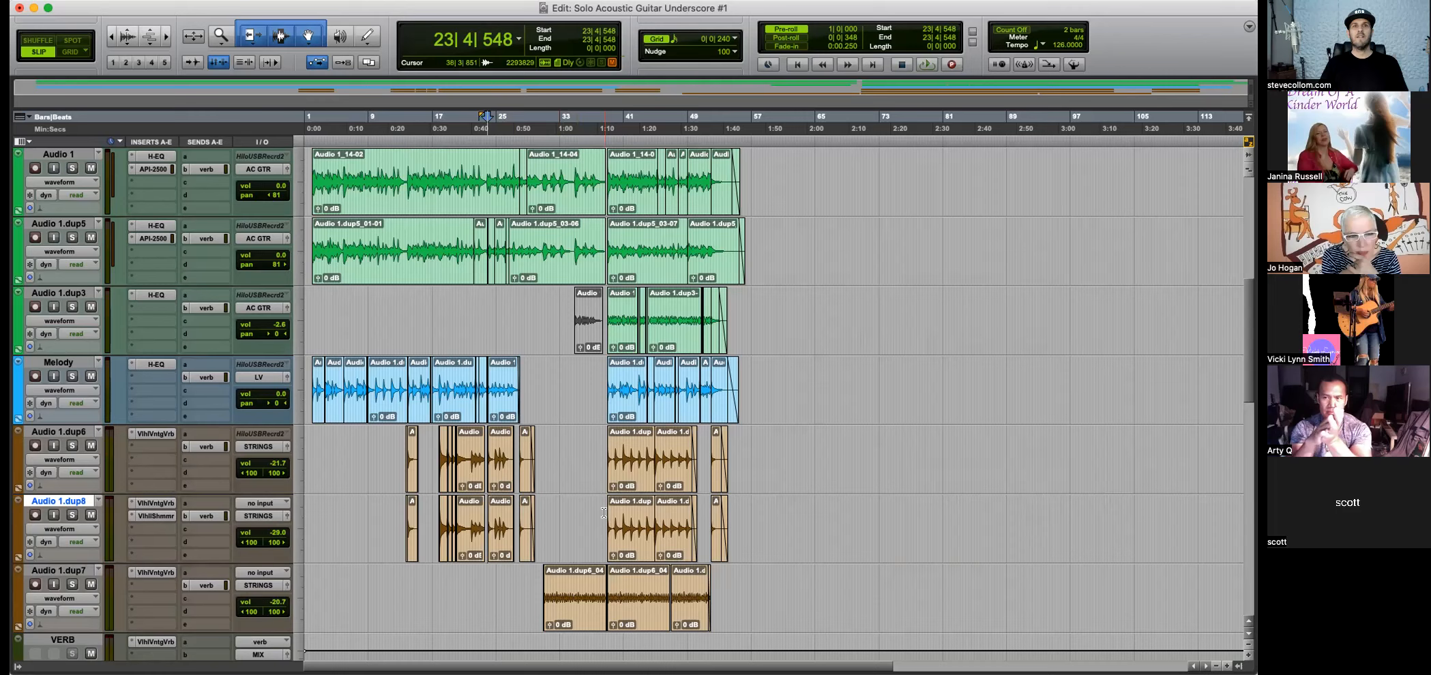
Play the mix from near bar 17, and check the strings tracks against the guitars, bass and melody.
key(space)
scroll(739, 510, up, 3)
scroll(822, 561, down, 1)
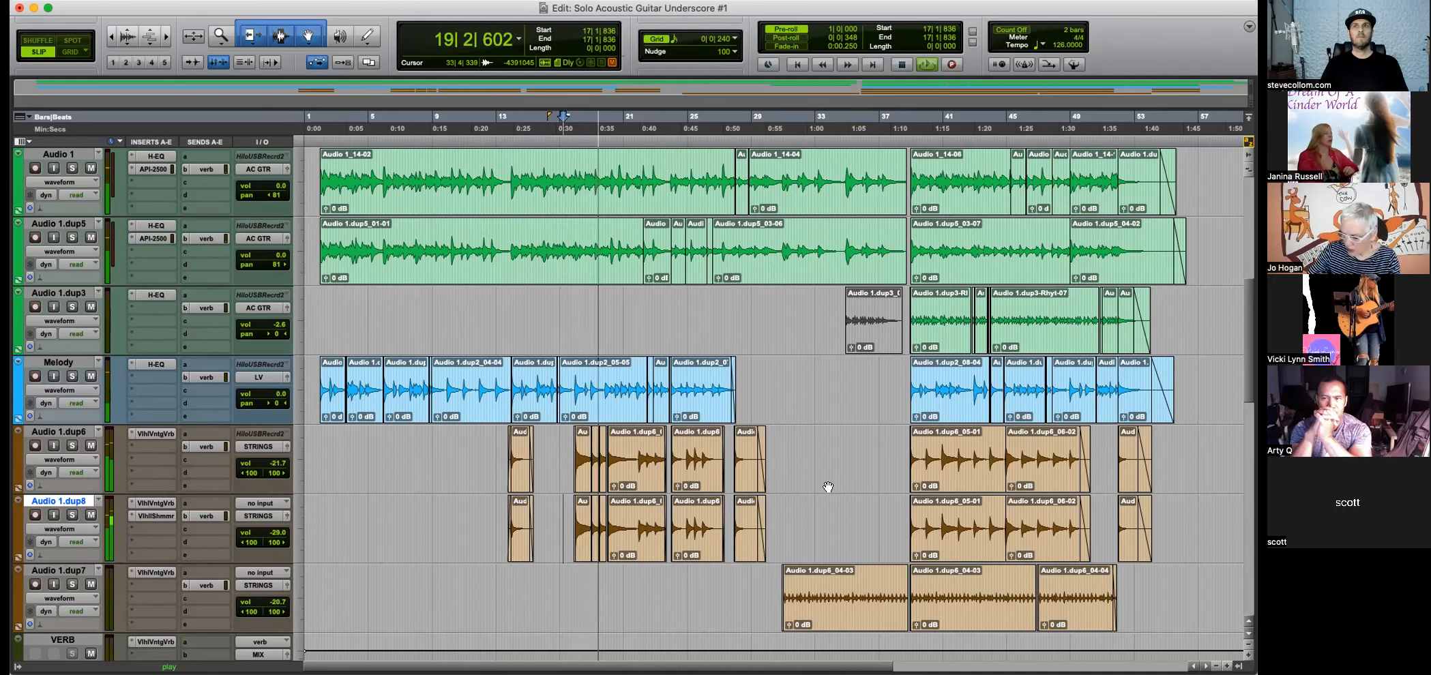
scroll(827, 487, up, 1)
scroll(883, 487, down, 1)
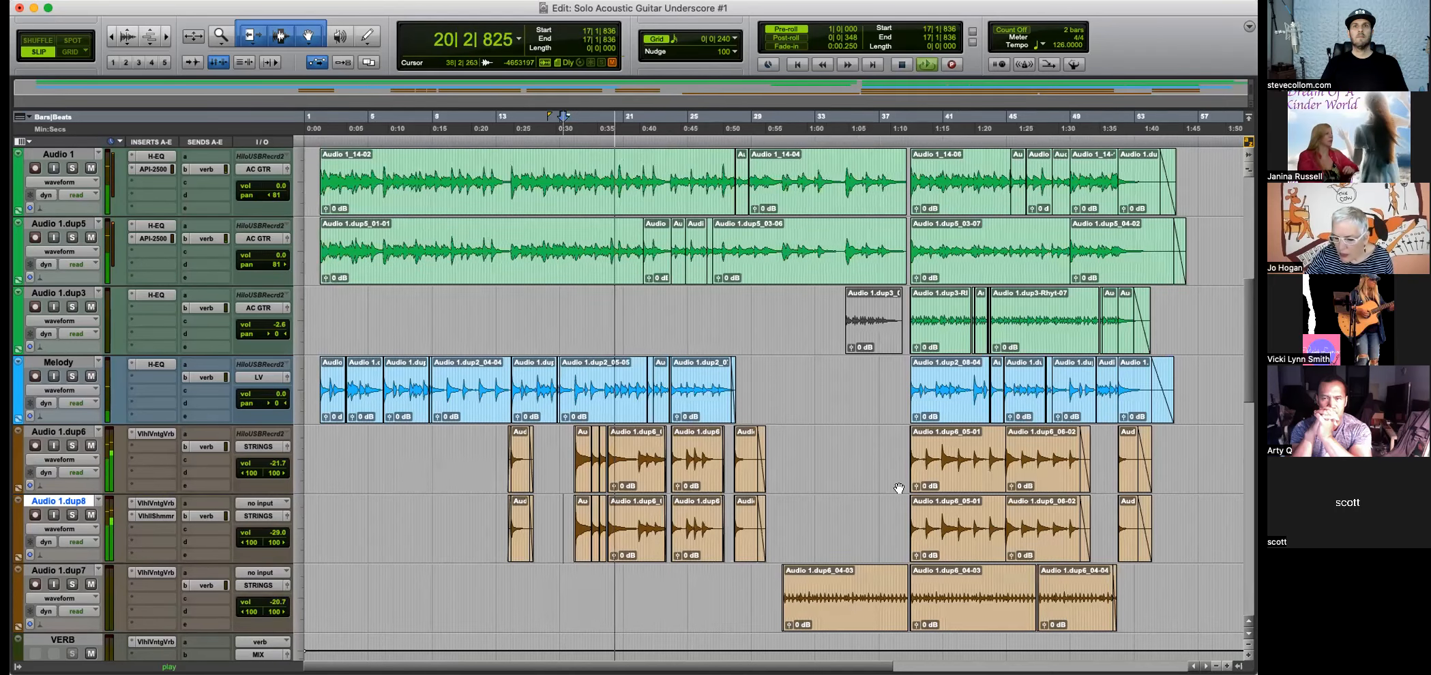
scroll(825, 472, down, 3)
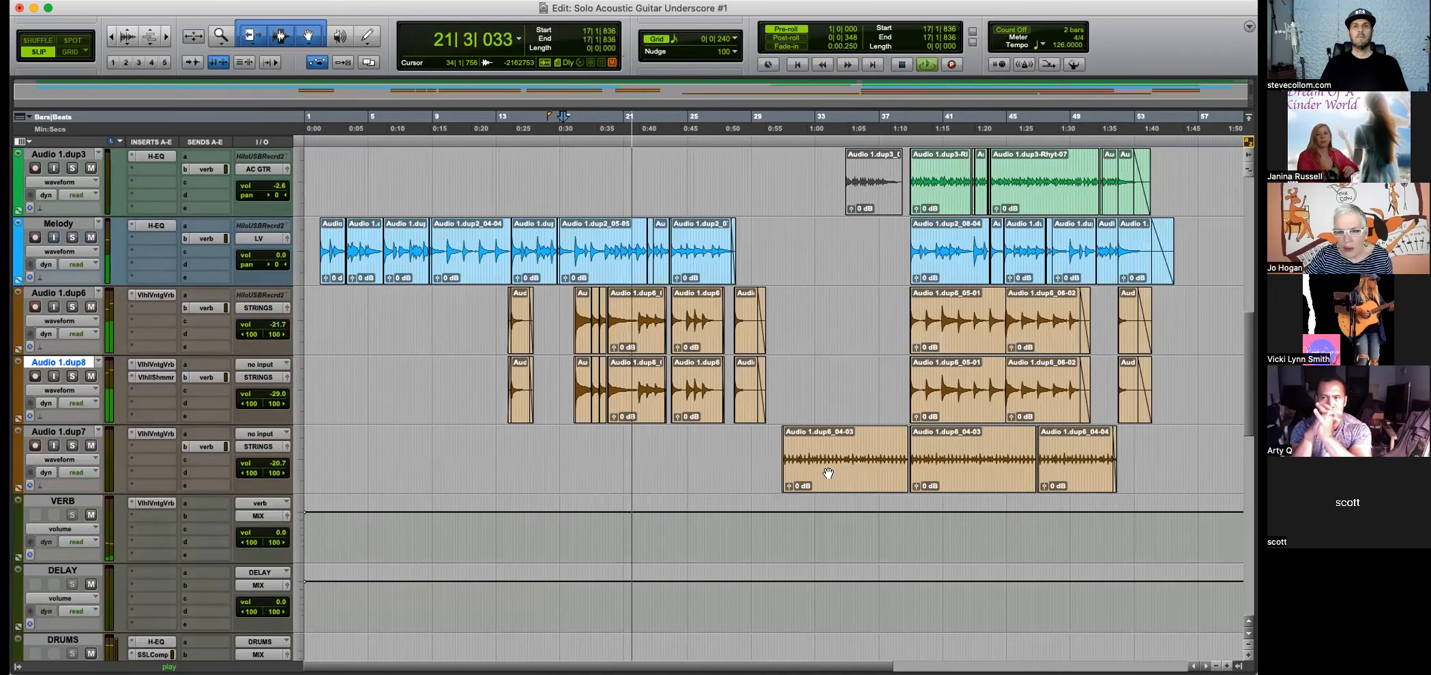
scroll(827, 472, up, 6)
scroll(828, 473, down, 3)
scroll(828, 472, up, 1)
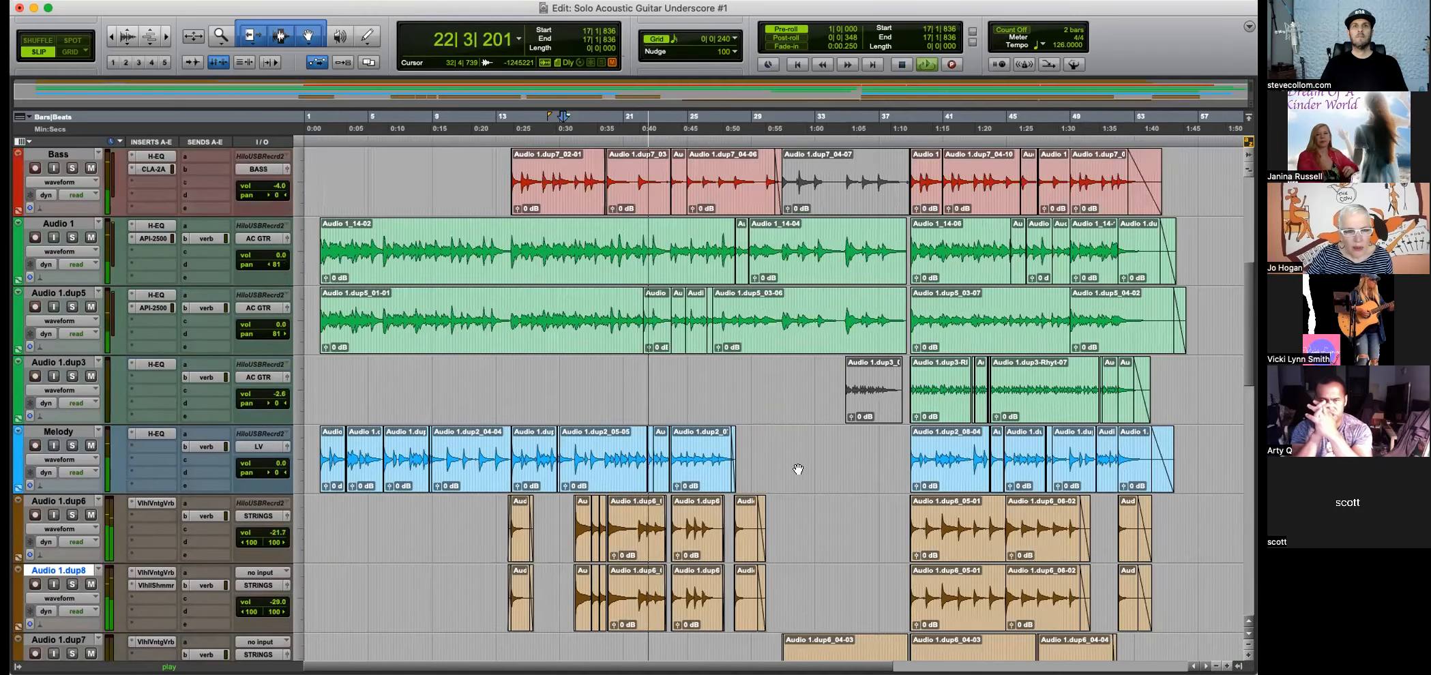
scroll(792, 467, down, 1)
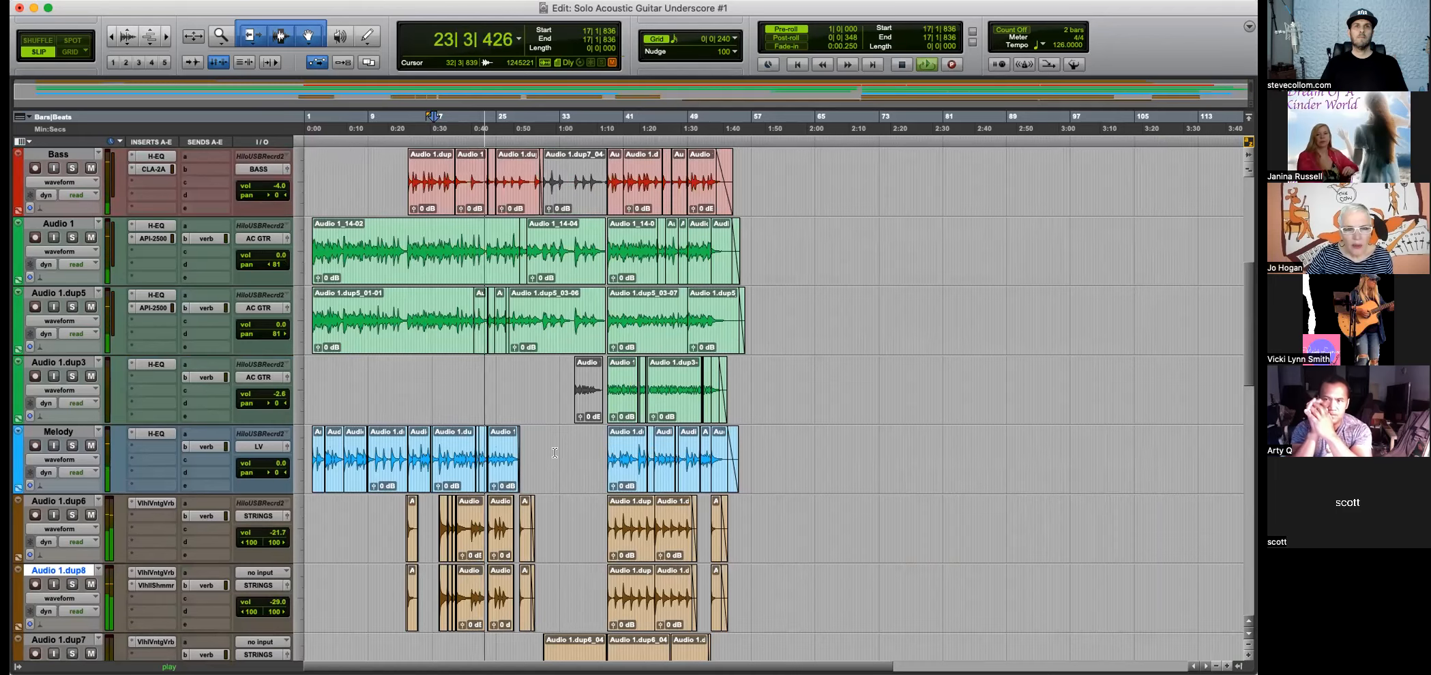
scroll(475, 368, up, 4)
scroll(475, 369, down, 6)
scroll(683, 415, up, 2)
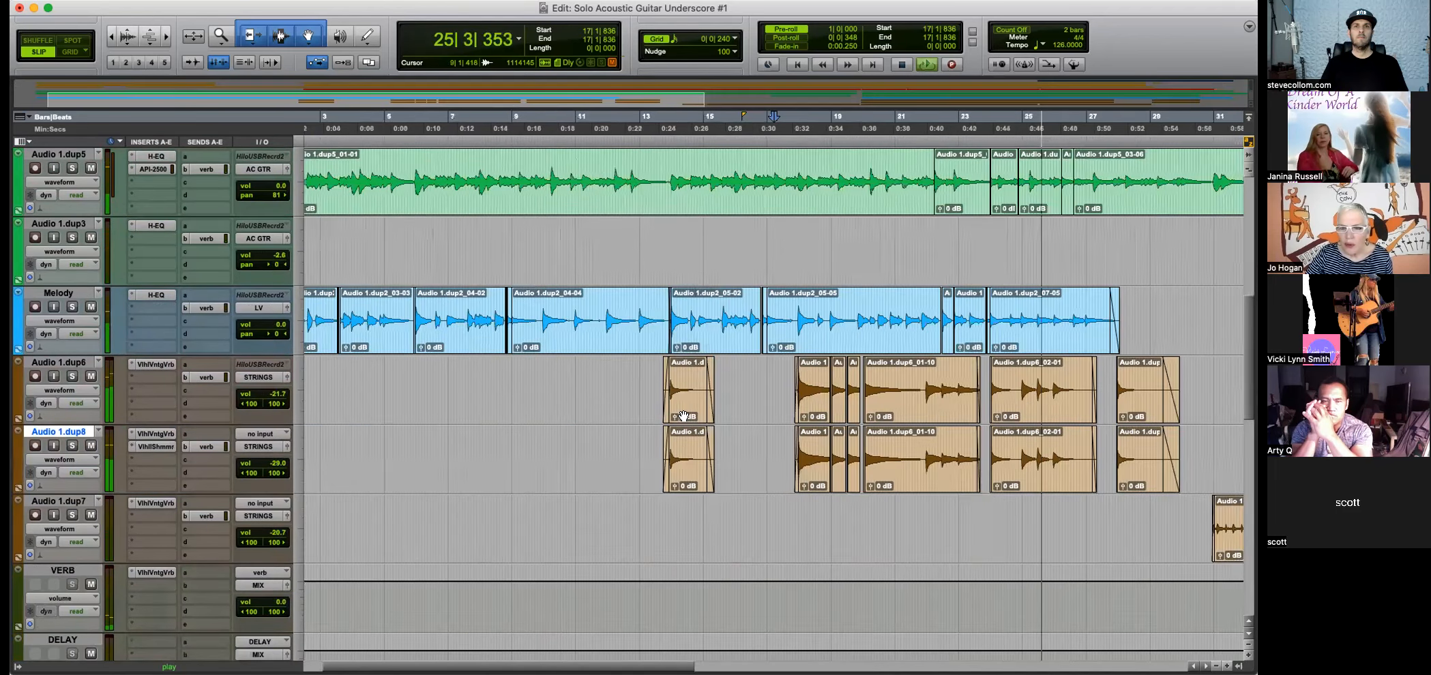
scroll(683, 415, down, 2)
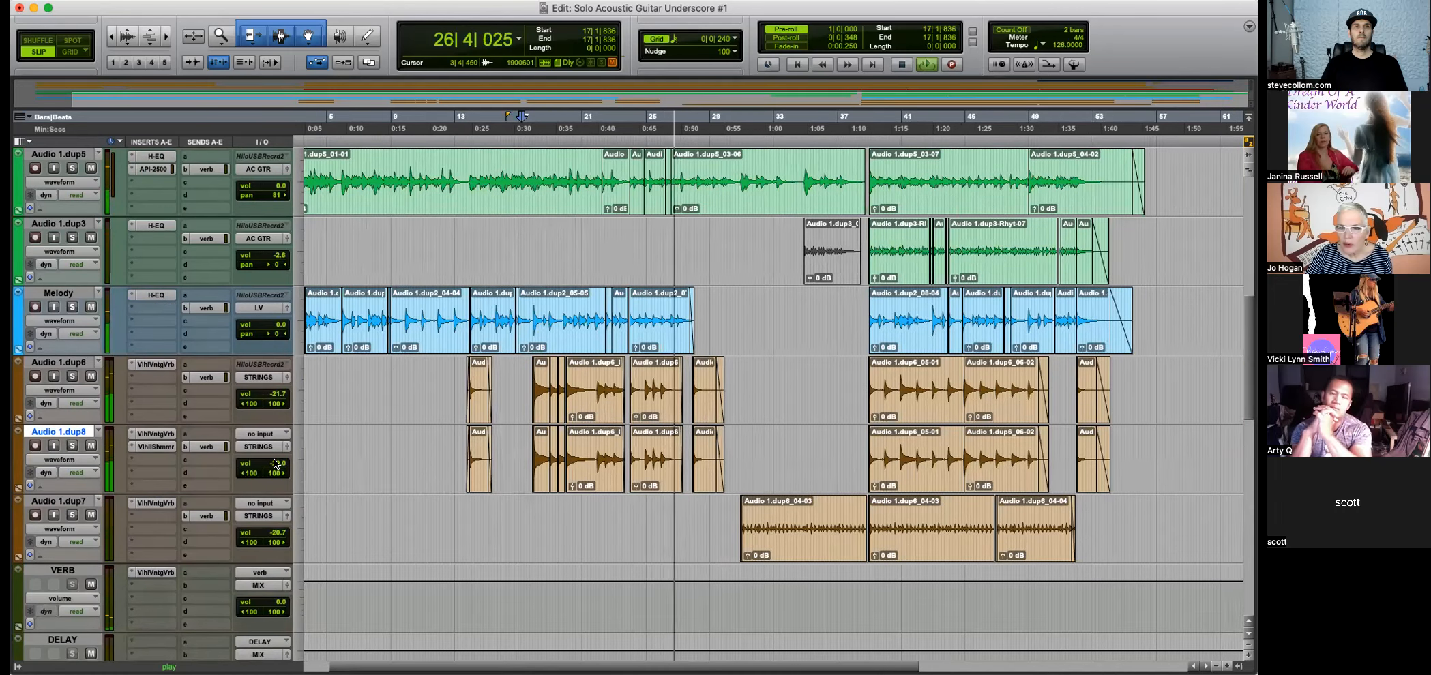
scroll(347, 483, down, 1)
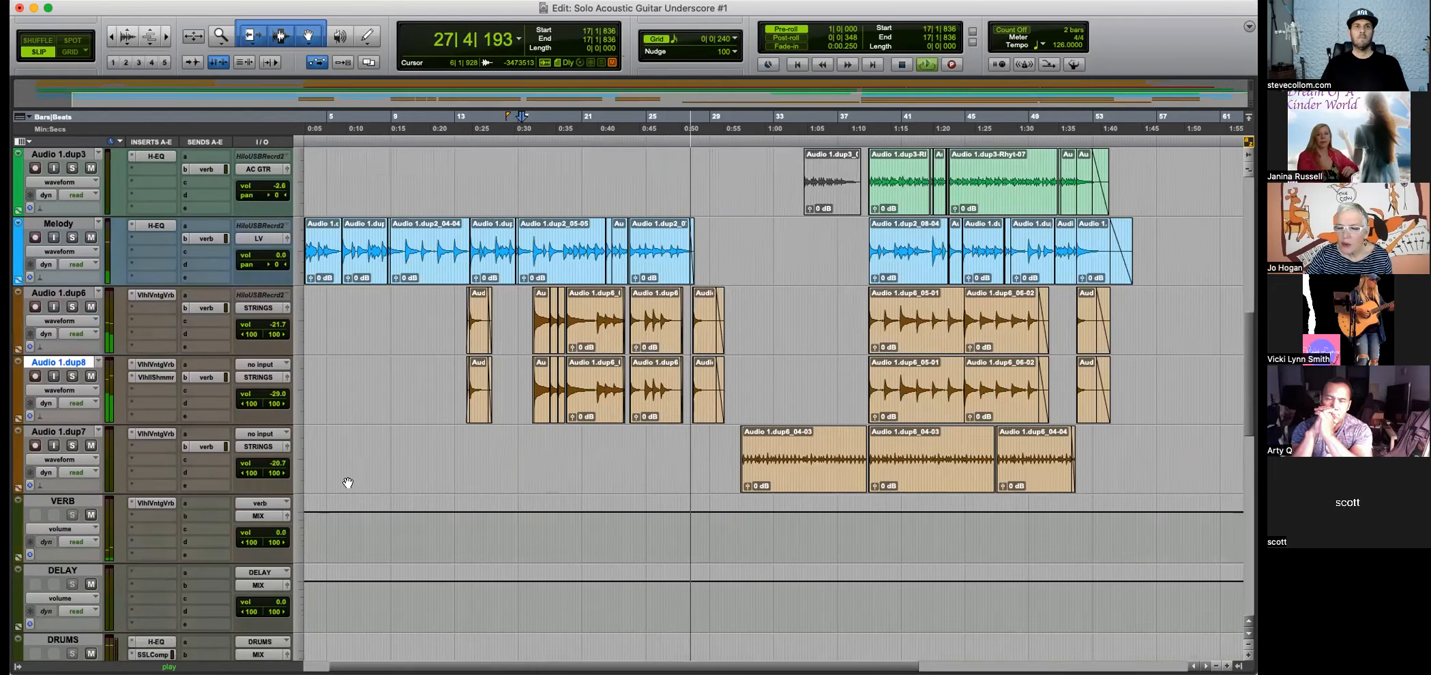
Lower the STRINGS bus volume slightly during playback, and stop playback.
scroll(348, 483, down, 5)
scroll(347, 483, down, 3)
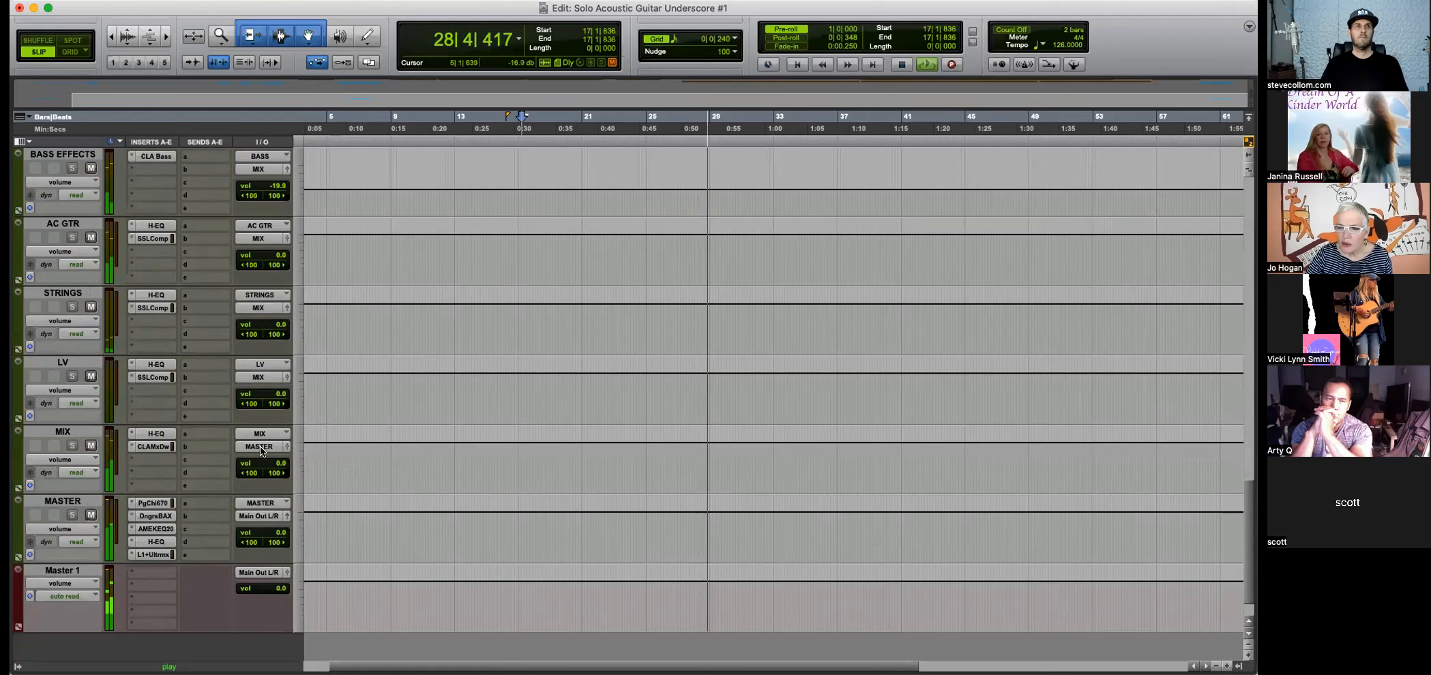
drag(279, 318, 279, 326)
scroll(481, 364, up, 6)
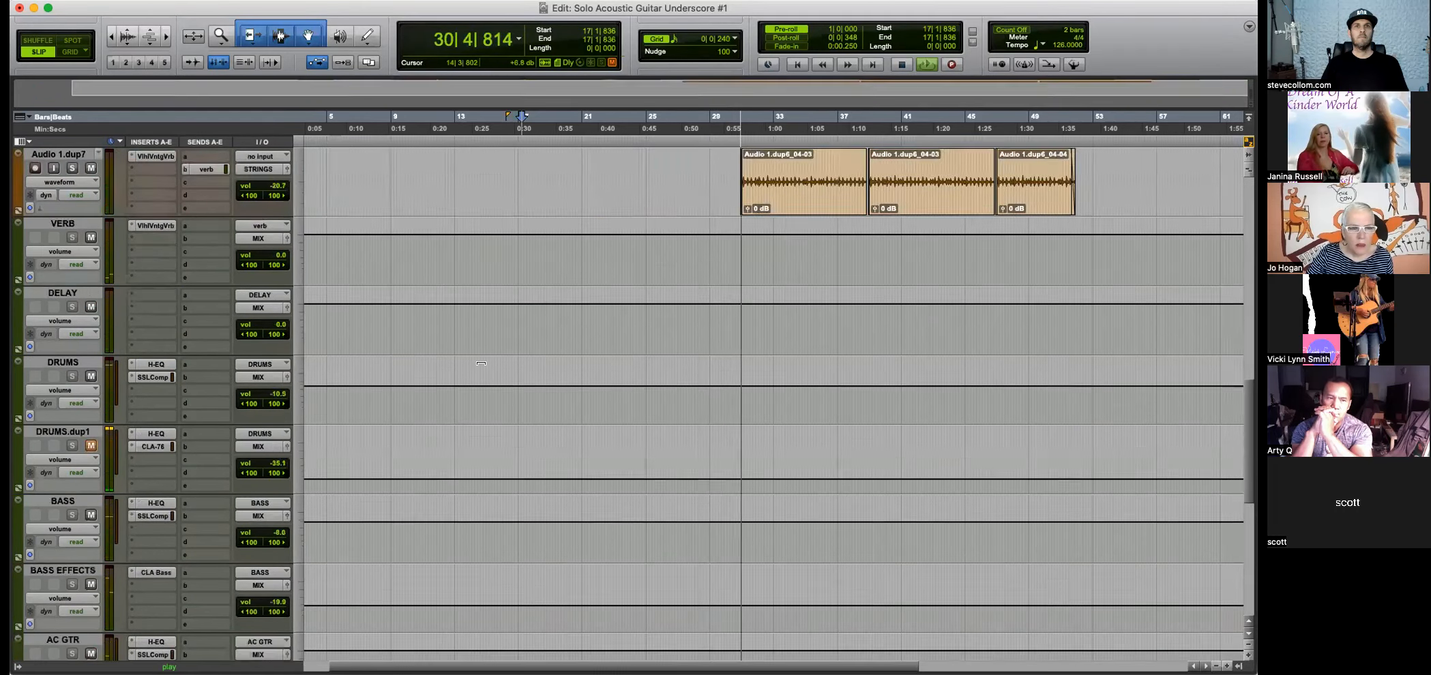
scroll(480, 364, up, 10)
key(space)
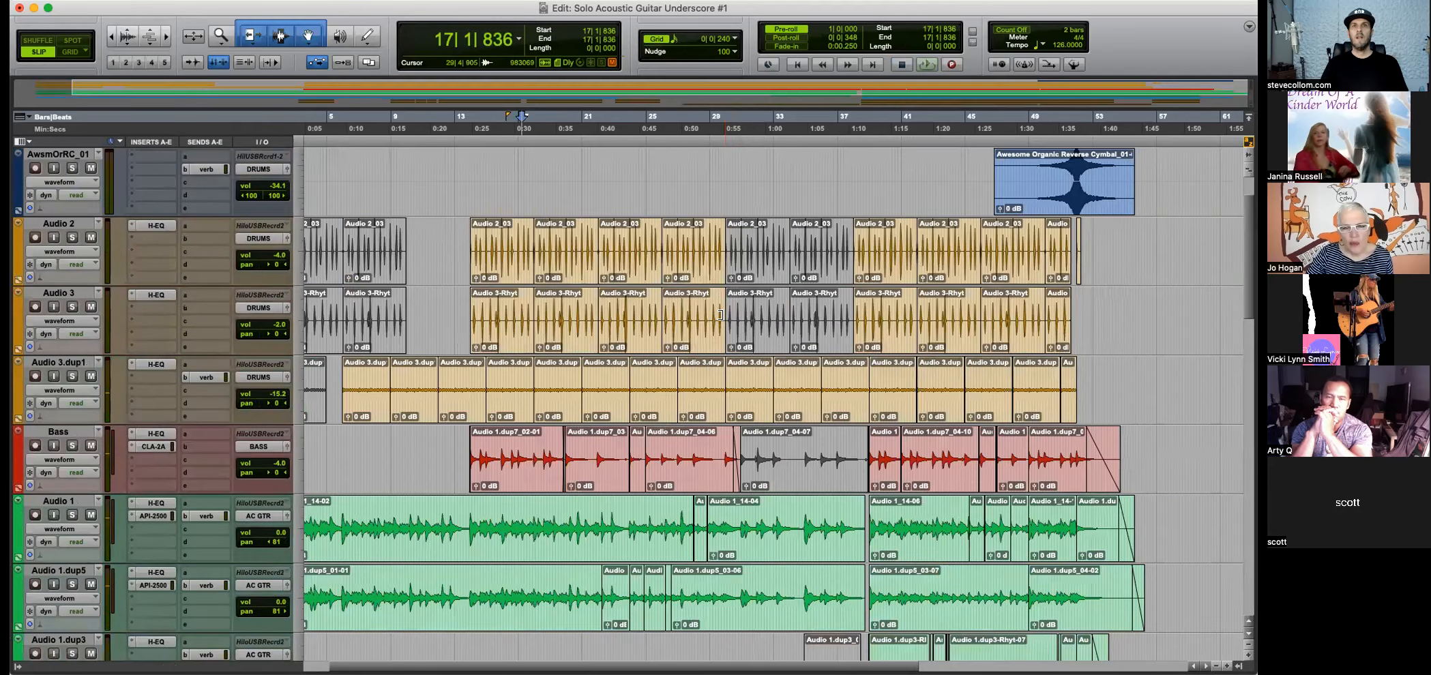
Separate and delete the Audio 3.dup1 section from bar 30 to just before bar 31, playing from near the end of bar 29.
click(726, 315)
key(super+bracketright)
key(super+bracketright)
key(super+bracketright)
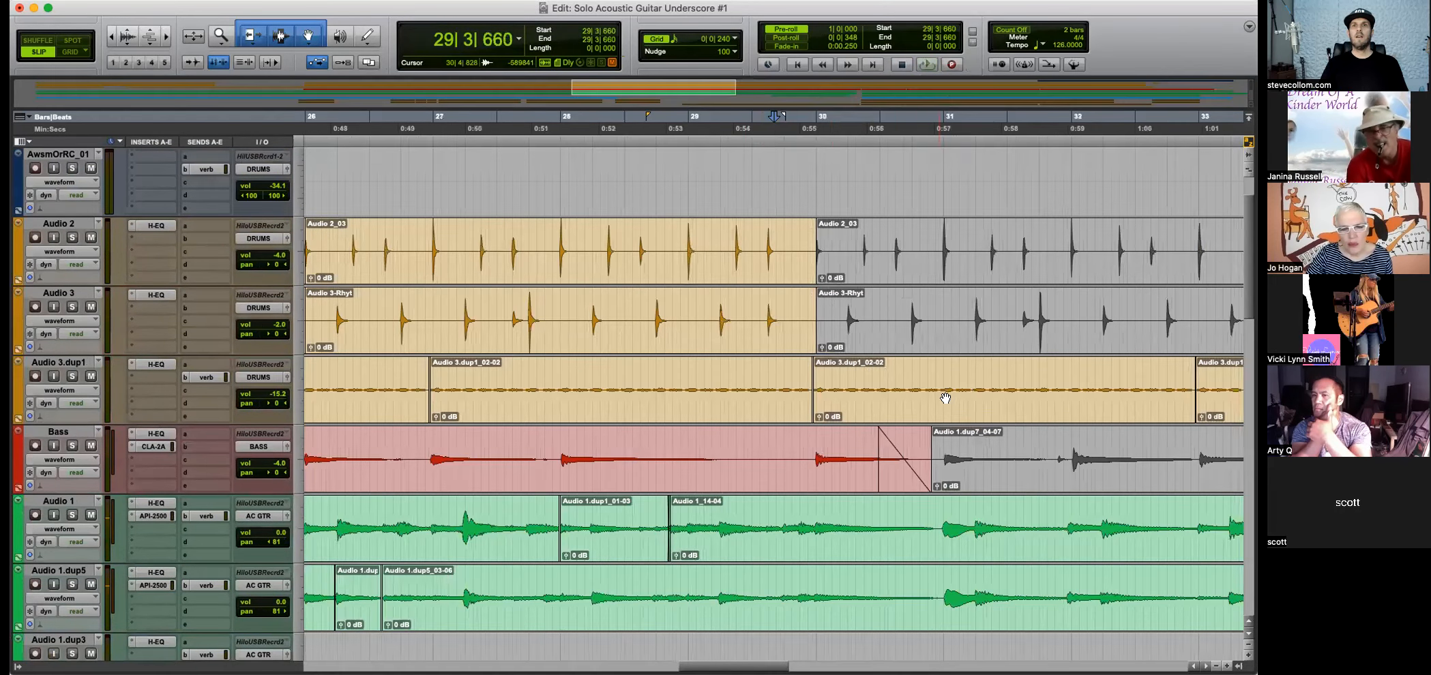
key(space)
key(super+e)
click(901, 412)
key(Delete)
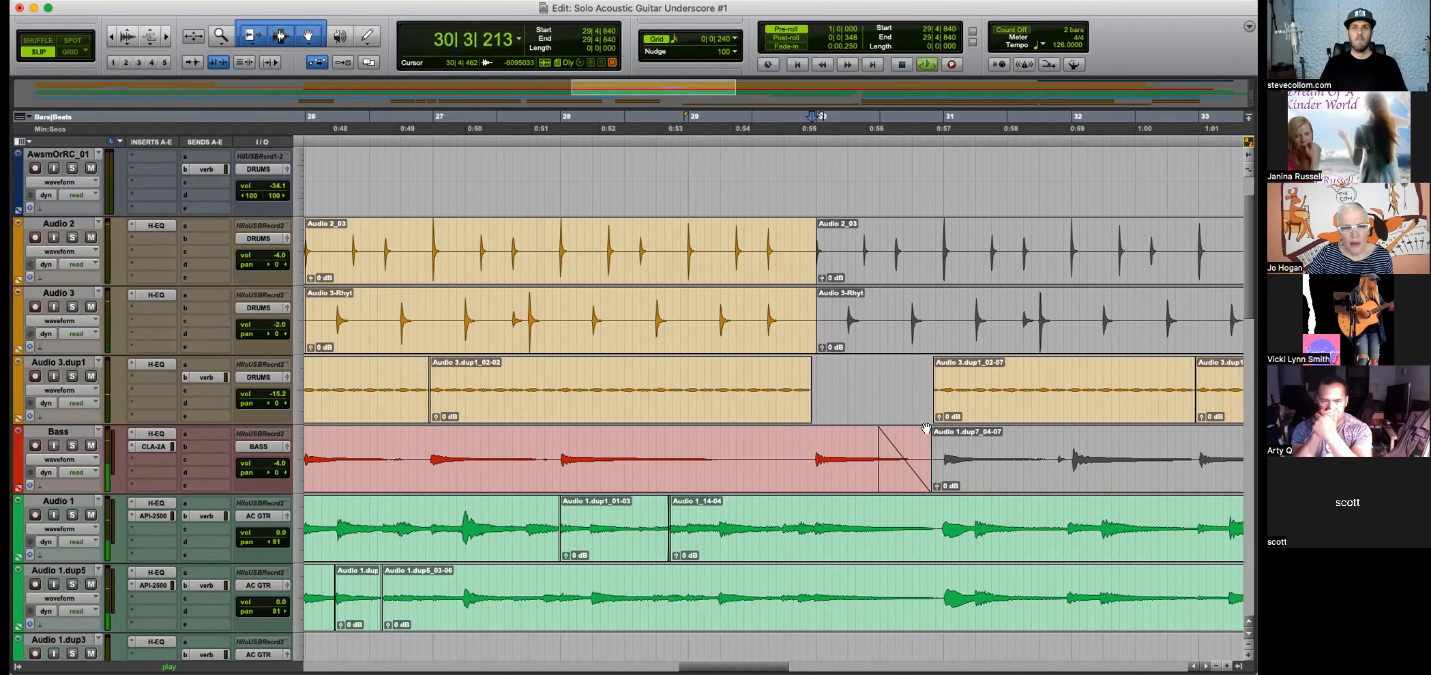
Separate the Audio 3.dup1 section from just before bar 31 to just before bar 35, and mute its clips.
key(super+bracketright)
key(super+bracketleft)
click(513, 386)
drag(517, 386, 1040, 413)
key(super+e)
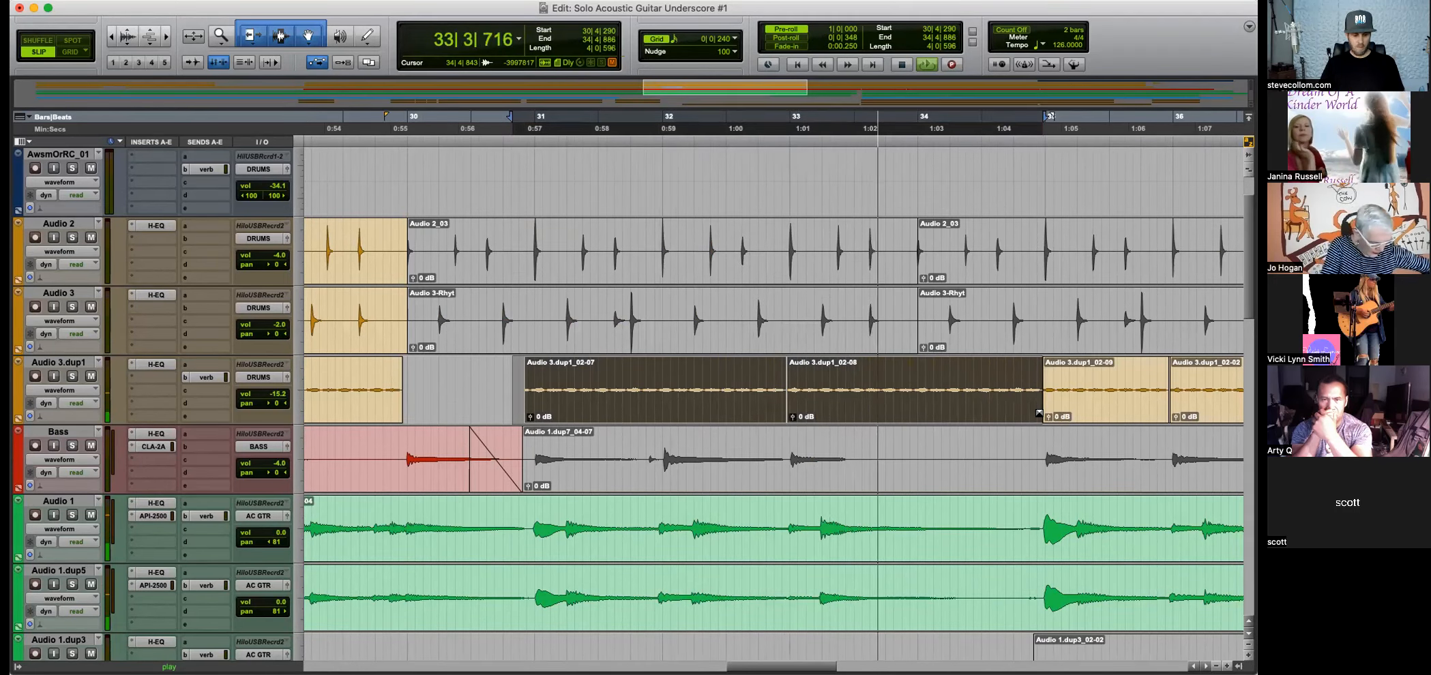
Add a short fade-in to the Audio 3.dup1 clip starting near bar 35, and check it by playing from bar 34.
drag(1047, 364, 1072, 382)
key(ctrl+f)
key(super+bracketleft)
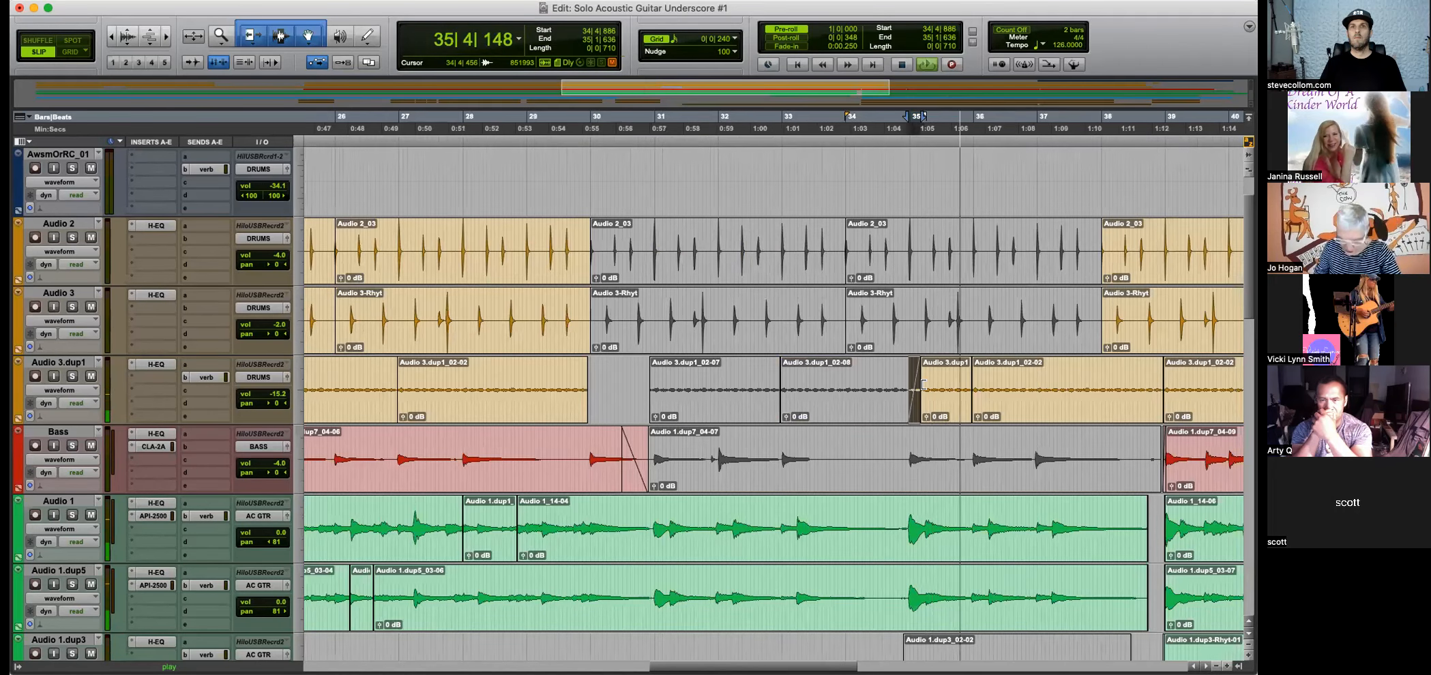
click(884, 383)
key(super+bracketright)
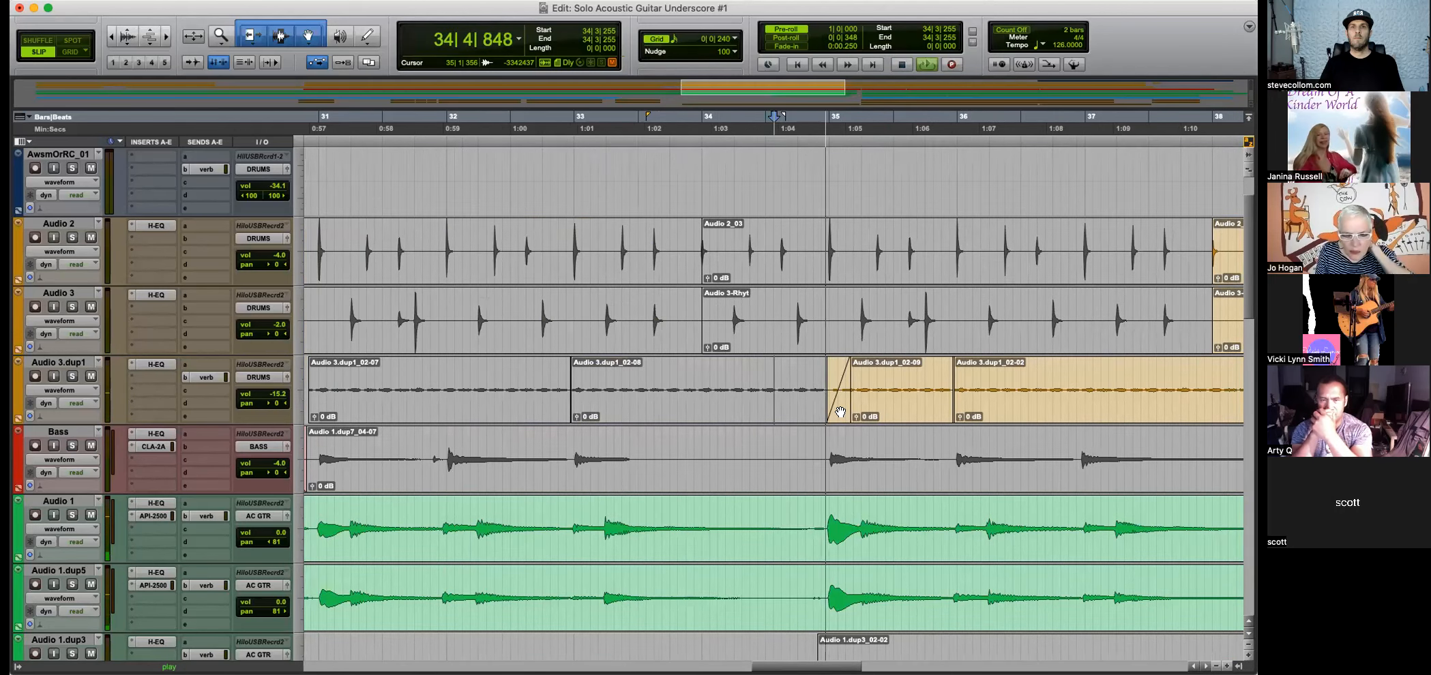
key(super+bracketleft)
scroll(840, 412, down, 15)
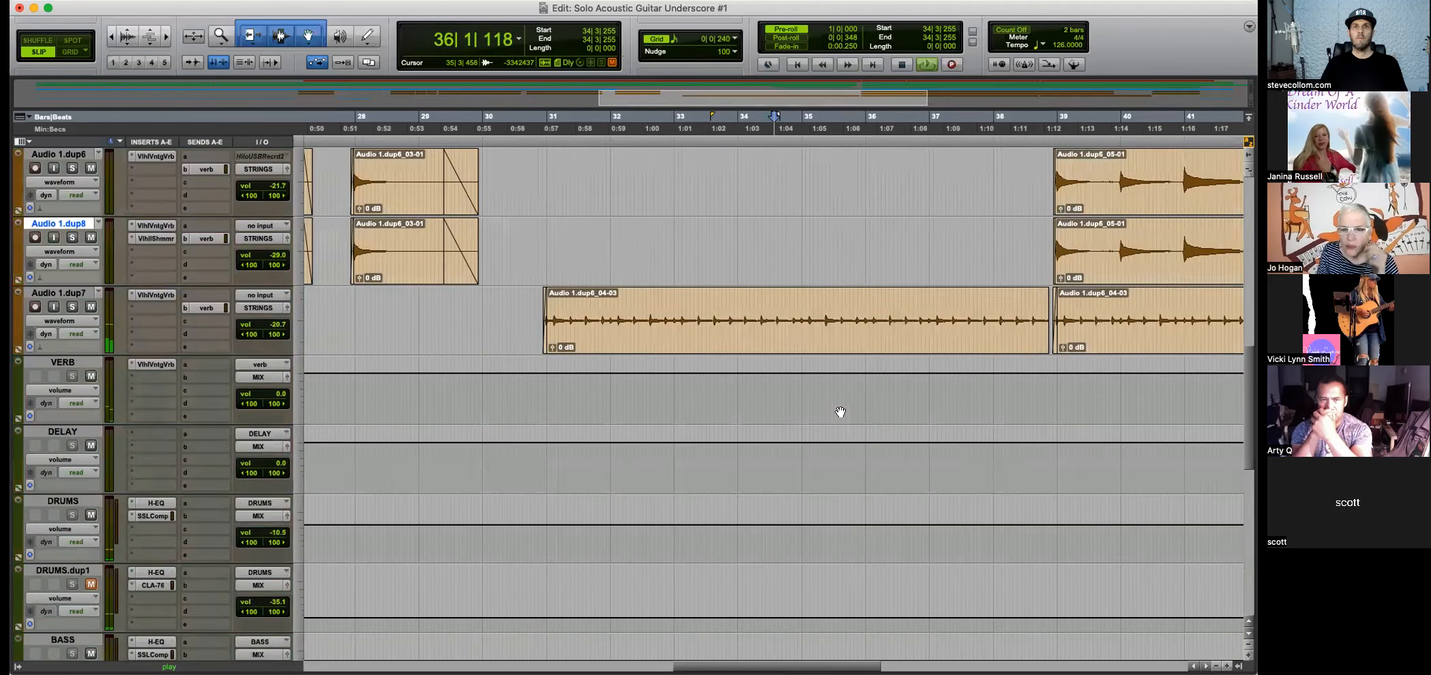
scroll(840, 412, up, 3)
key(space)
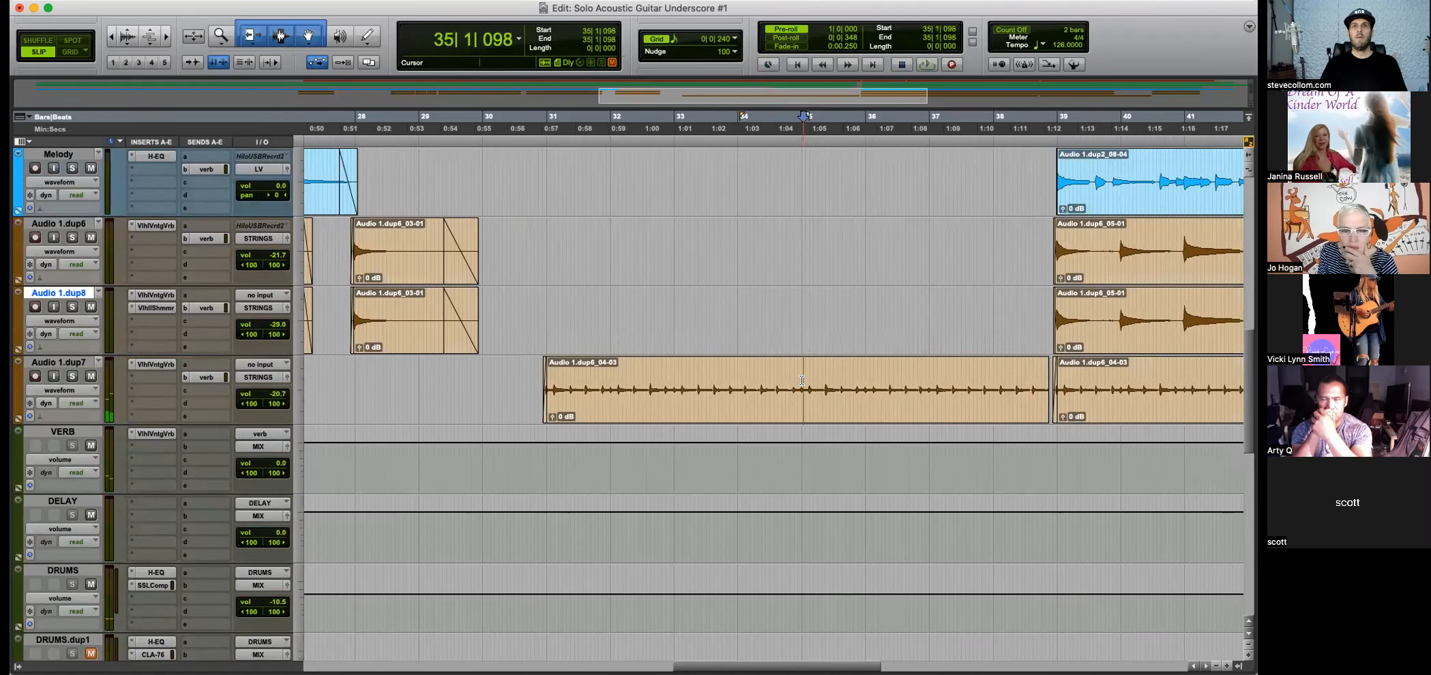
Trim the first Audio 1.dup7 clip's start to bar 31, fade it in until late in bar 37, and briefly play from bar 31.
drag(519, 381, 801, 394)
click(557, 384)
drag(545, 403, 553, 402)
drag(555, 360, 976, 401)
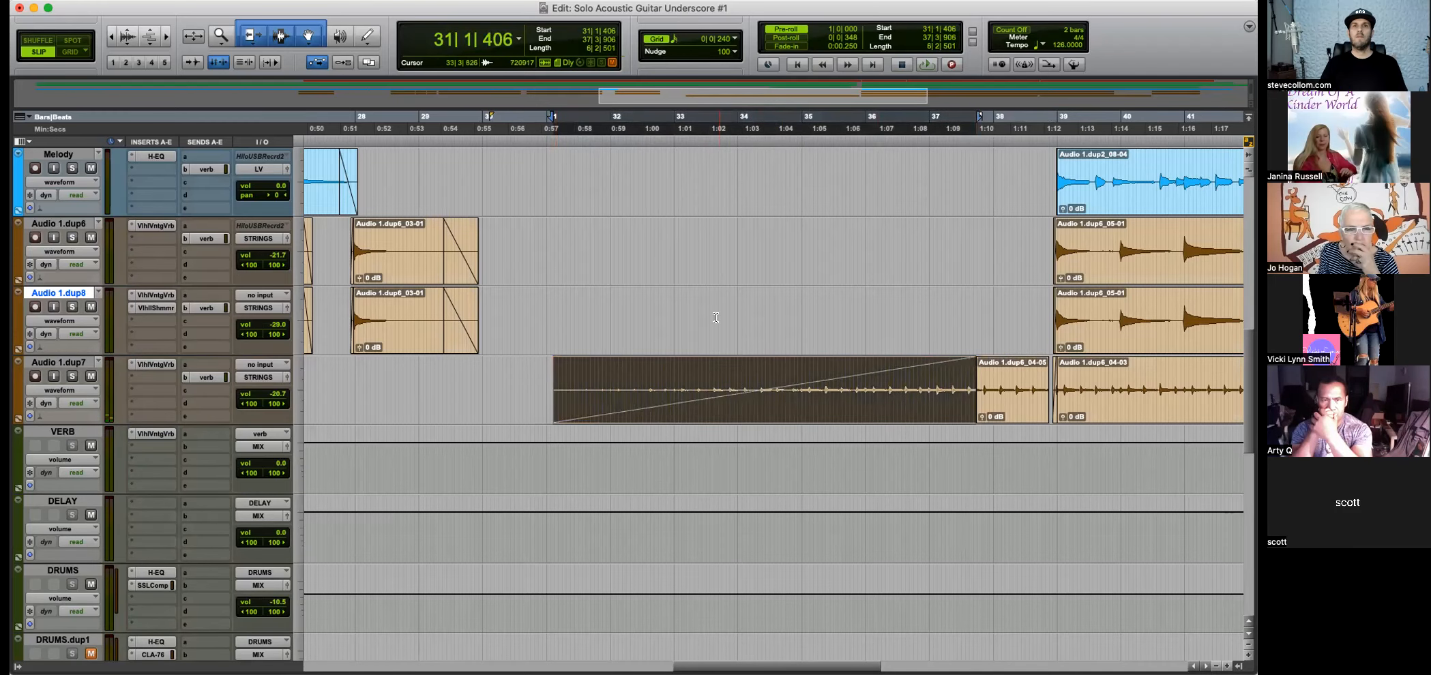
click(558, 305)
key(space)
scroll(682, 334, up, 10)
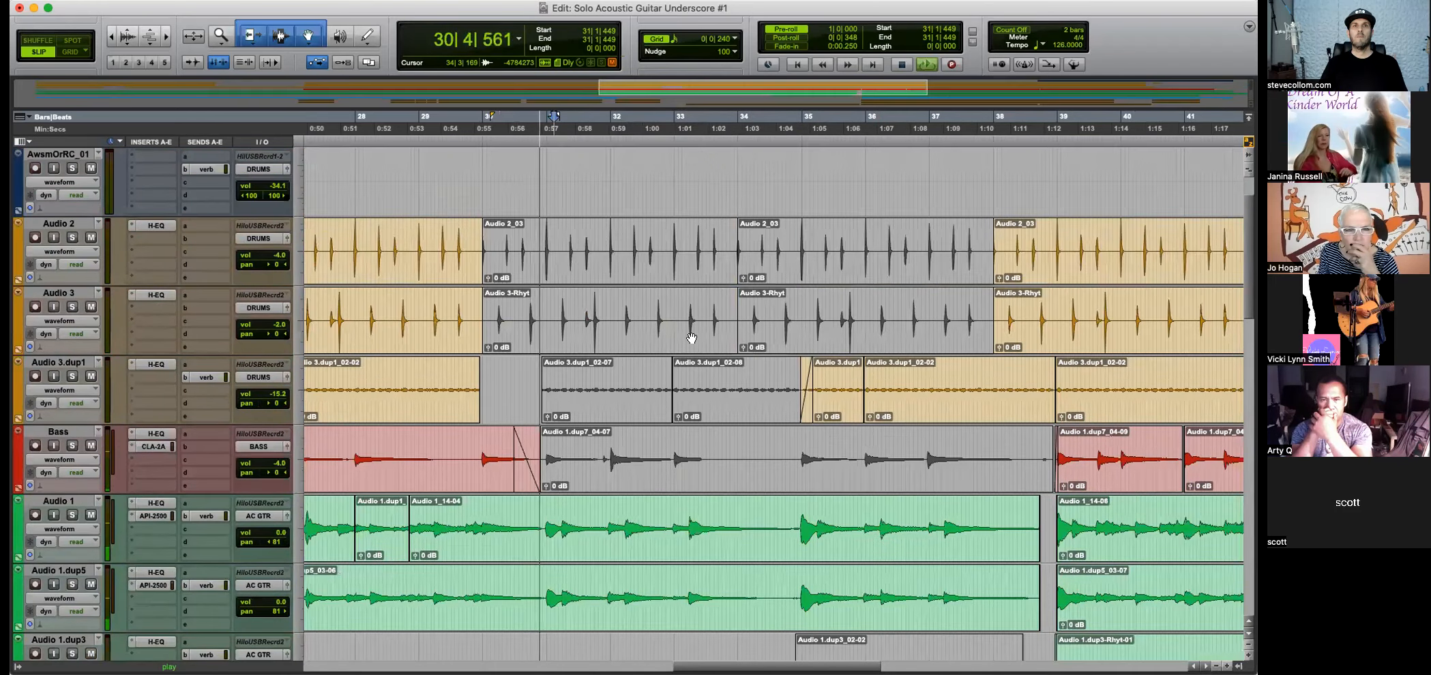
key(space)
Add a short fade-out to the end of the Audio 3.dup1 clip just before bar 30.
click(480, 382)
key(ctrl+bracketright)
key(ctrl+bracketright)
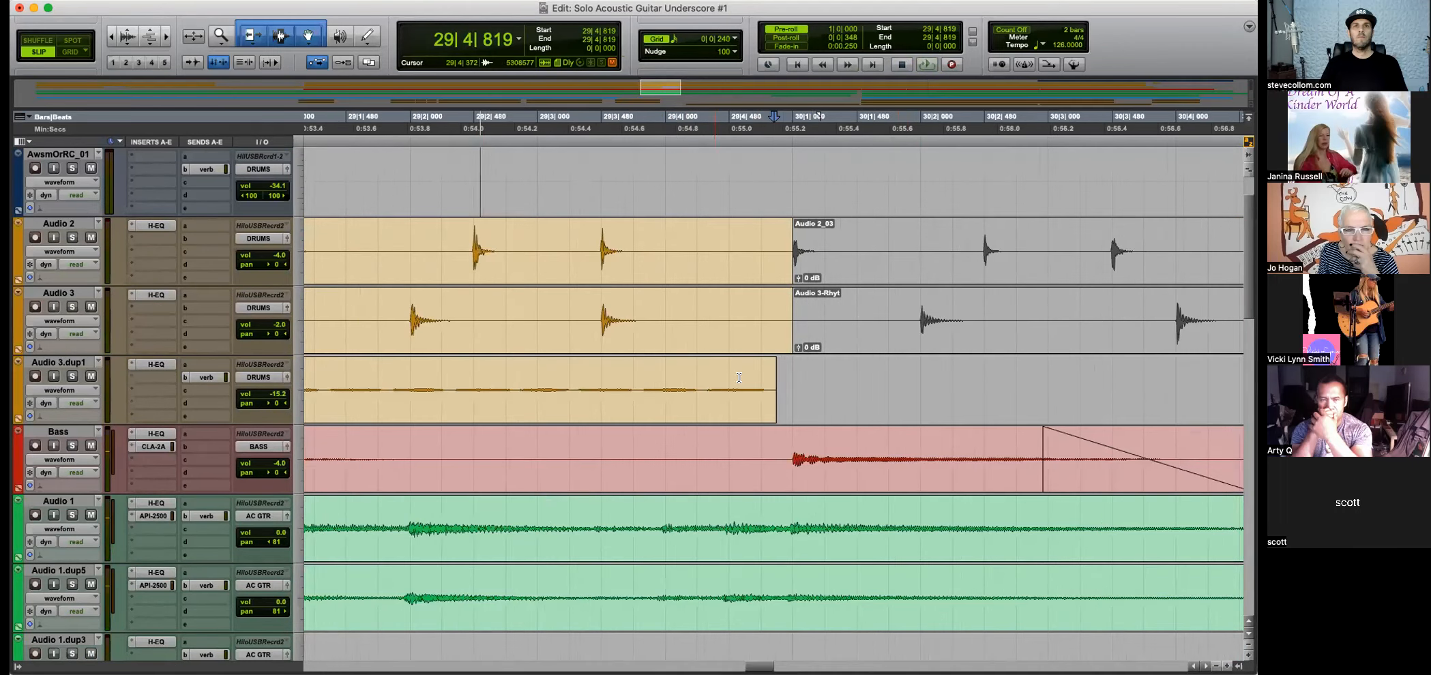
drag(774, 359, 745, 362)
Play the breakdown from bar 30 and listen through to about bar 36 while checking the guitar, melody and string tracks.
click(858, 372)
key(ctrl+bracketleft)
key(ctrl+bracketleft)
key(ctrl+bracketleft)
key(space)
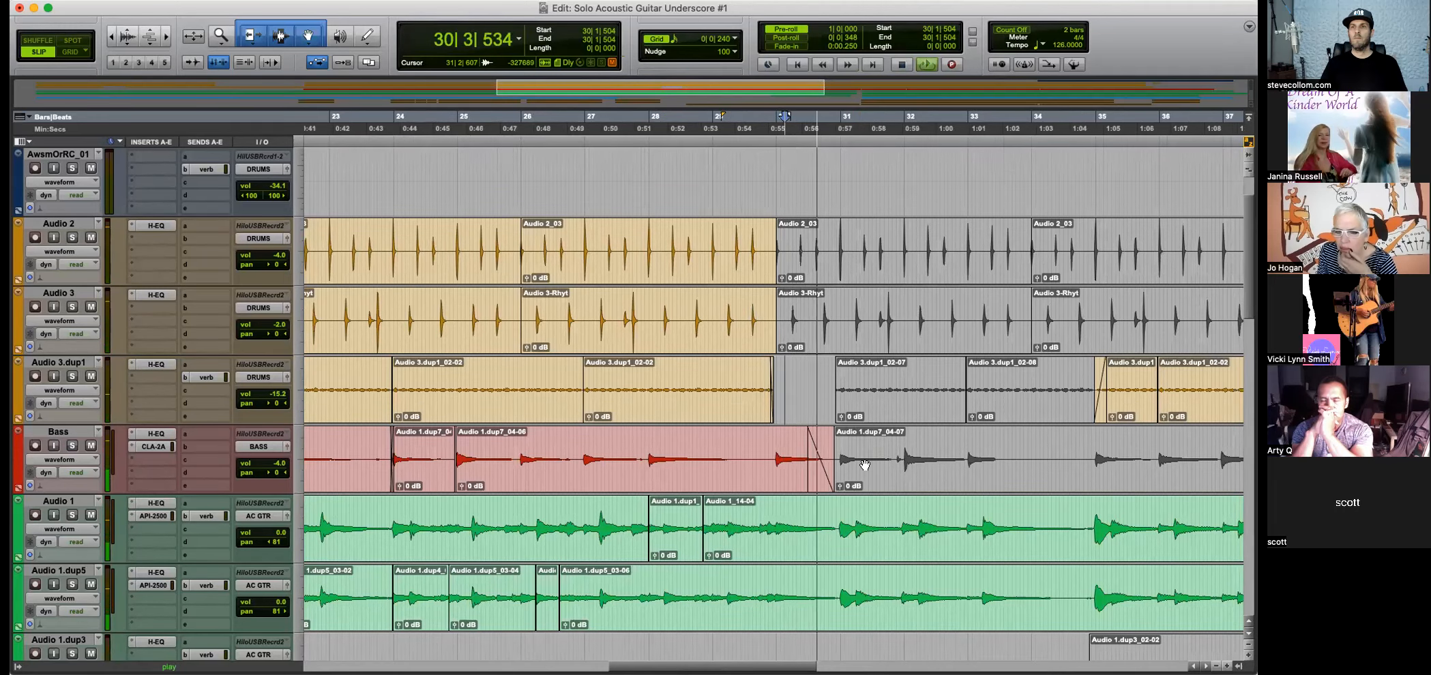
key(ctrl+bracketleft)
scroll(852, 465, down, 5)
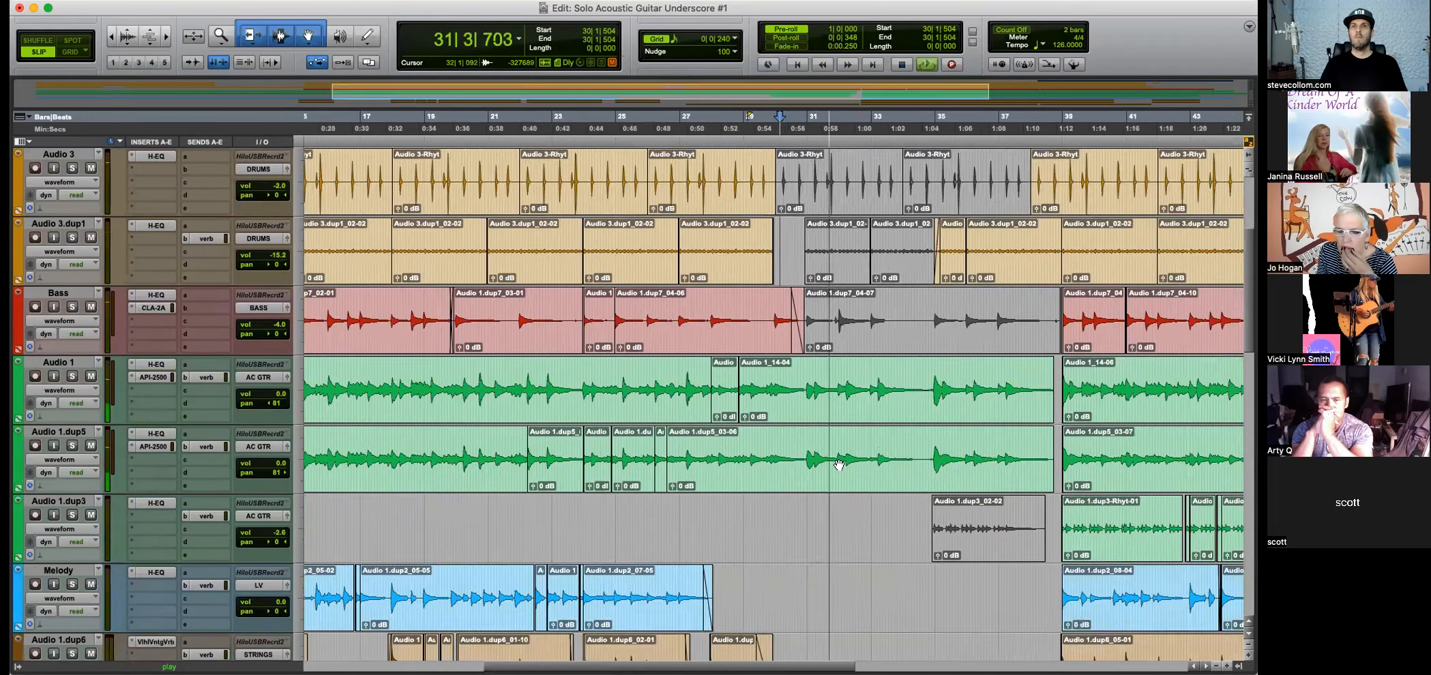
scroll(839, 465, down, 5)
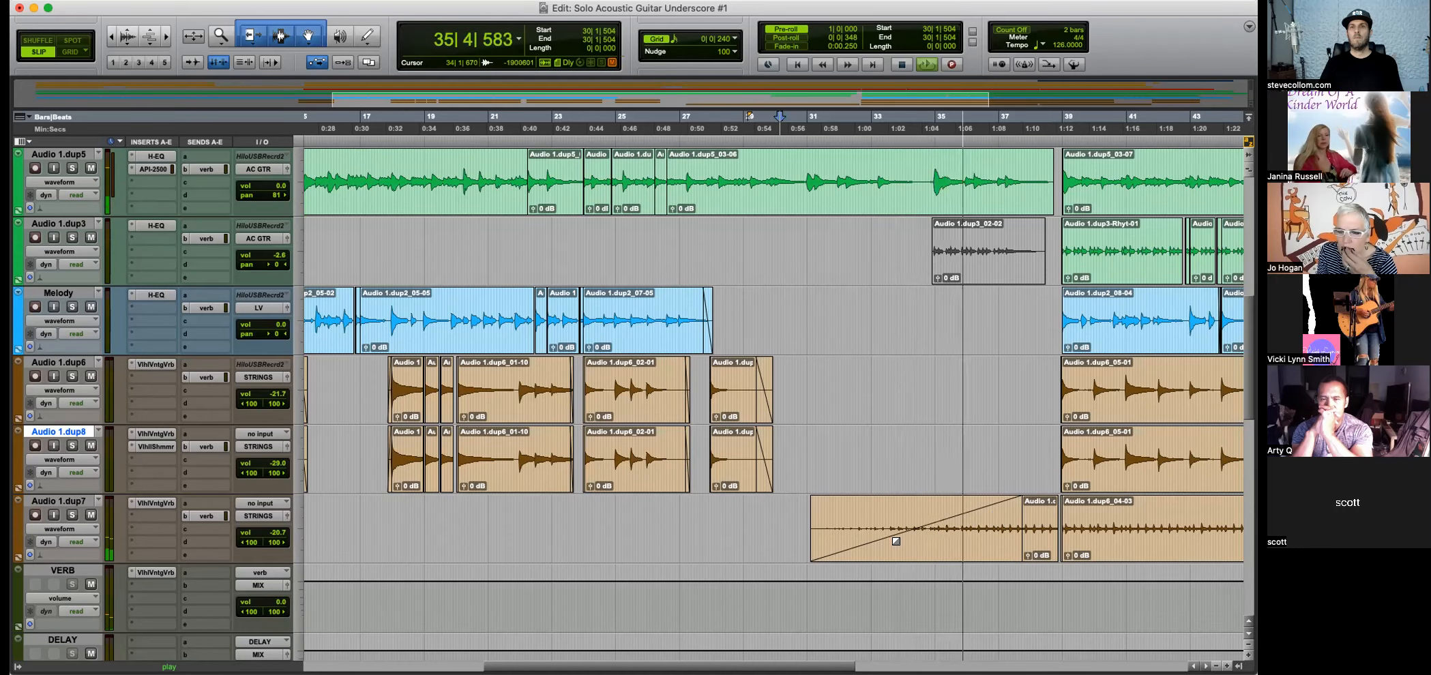
Trim the faded-in Audio 1.dup7 clip to start at bar 35, and remove this clip before bar 39.
drag(811, 551, 1059, 512)
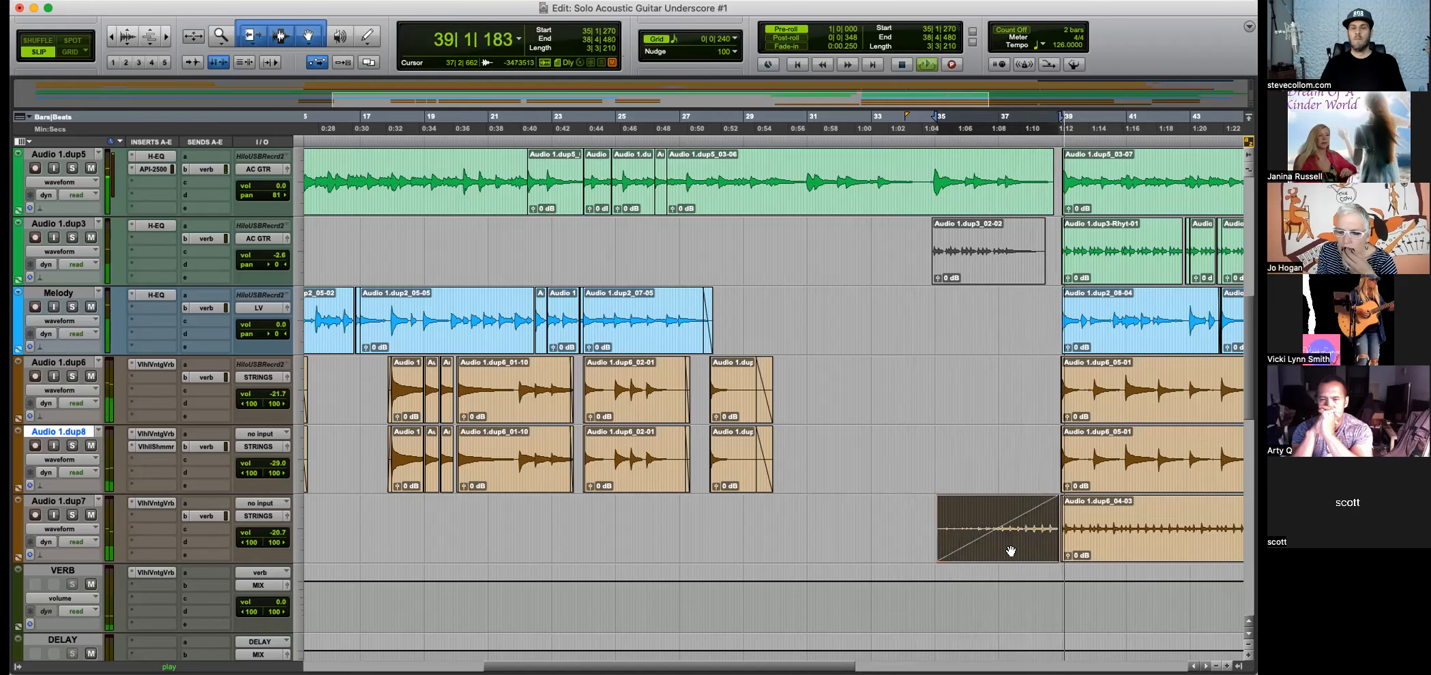
key(super+z)
Shorten the fade-in of the Audio 3.dup1 clip starting just before bar 35, and check it in playback.
scroll(980, 472, up, 10)
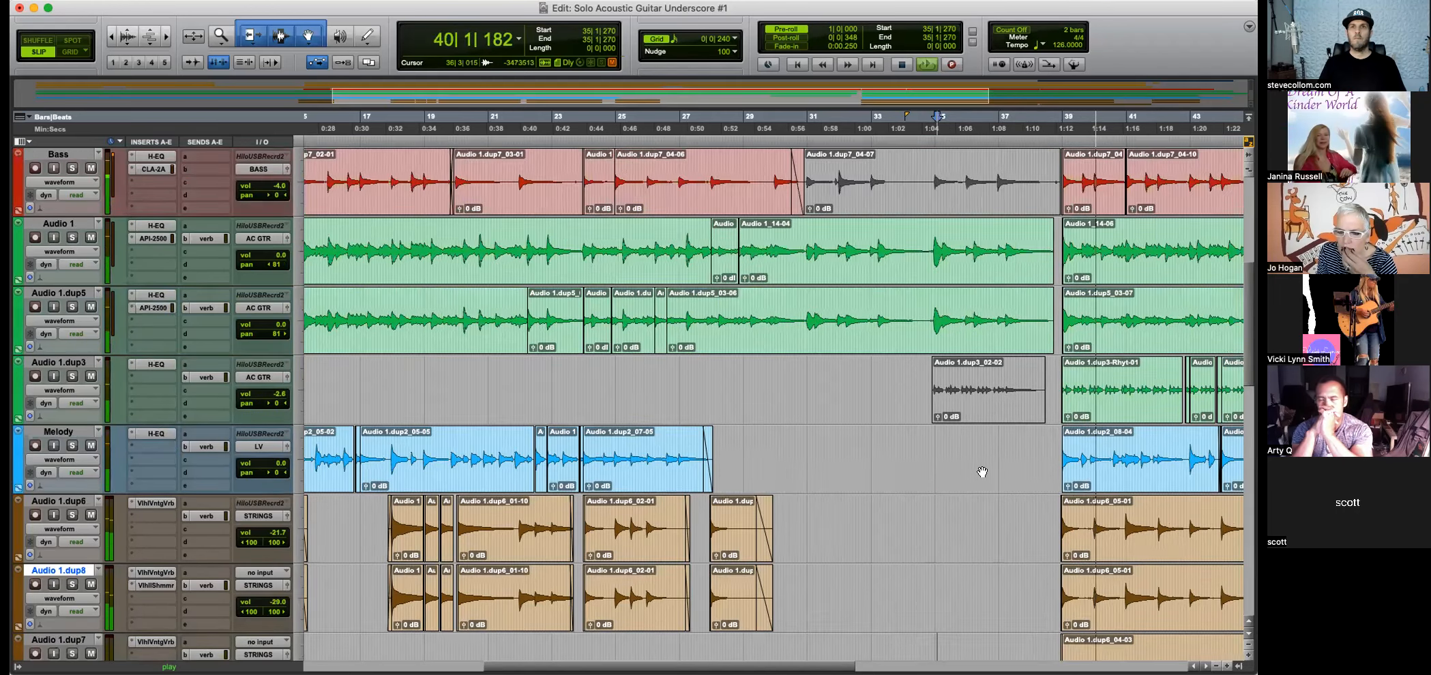
key(super+bracketright)
key(super+bracketright)
key(super+bracketright)
click(827, 315)
double_click(848, 315)
drag(827, 297, 822, 296)
click(819, 296)
key(super+bracketleft)
key(super+bracketleft)
key(super+bracketleft)
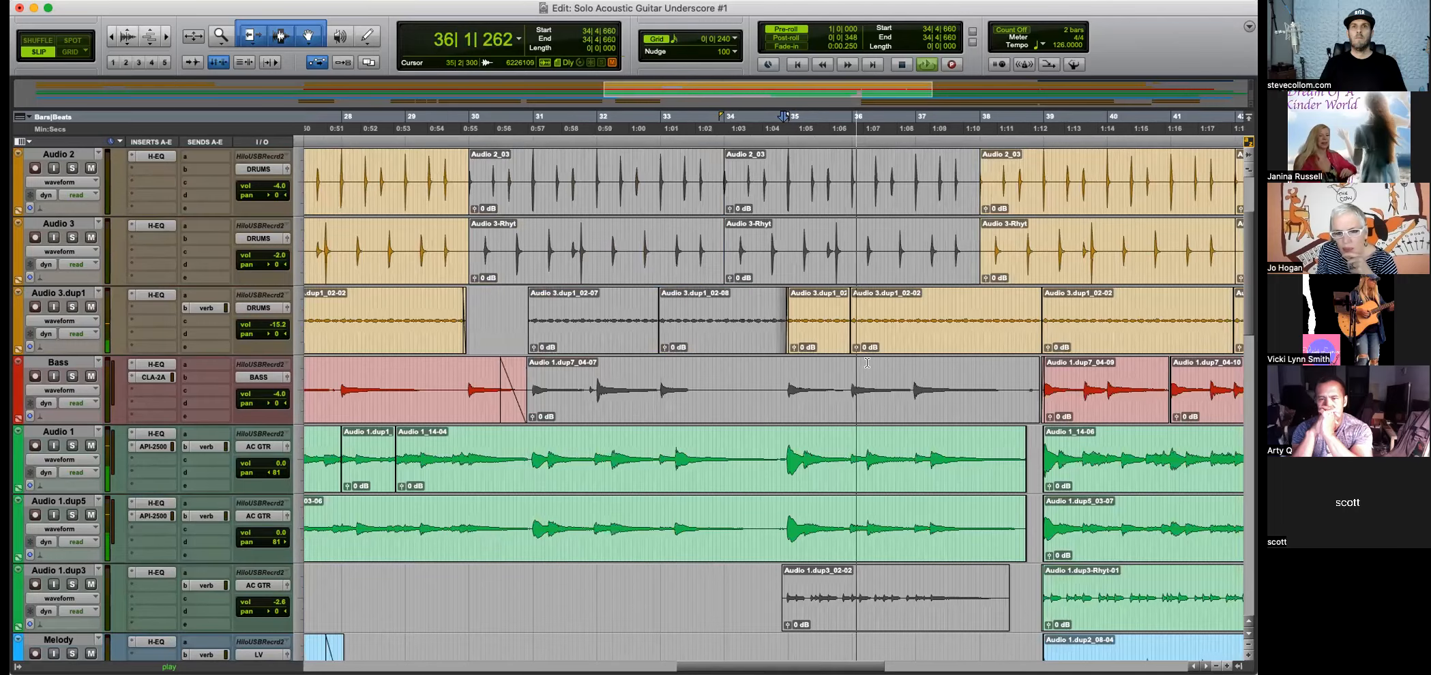
scroll(895, 381, down, 1)
key(space)
scroll(895, 380, down, 1)
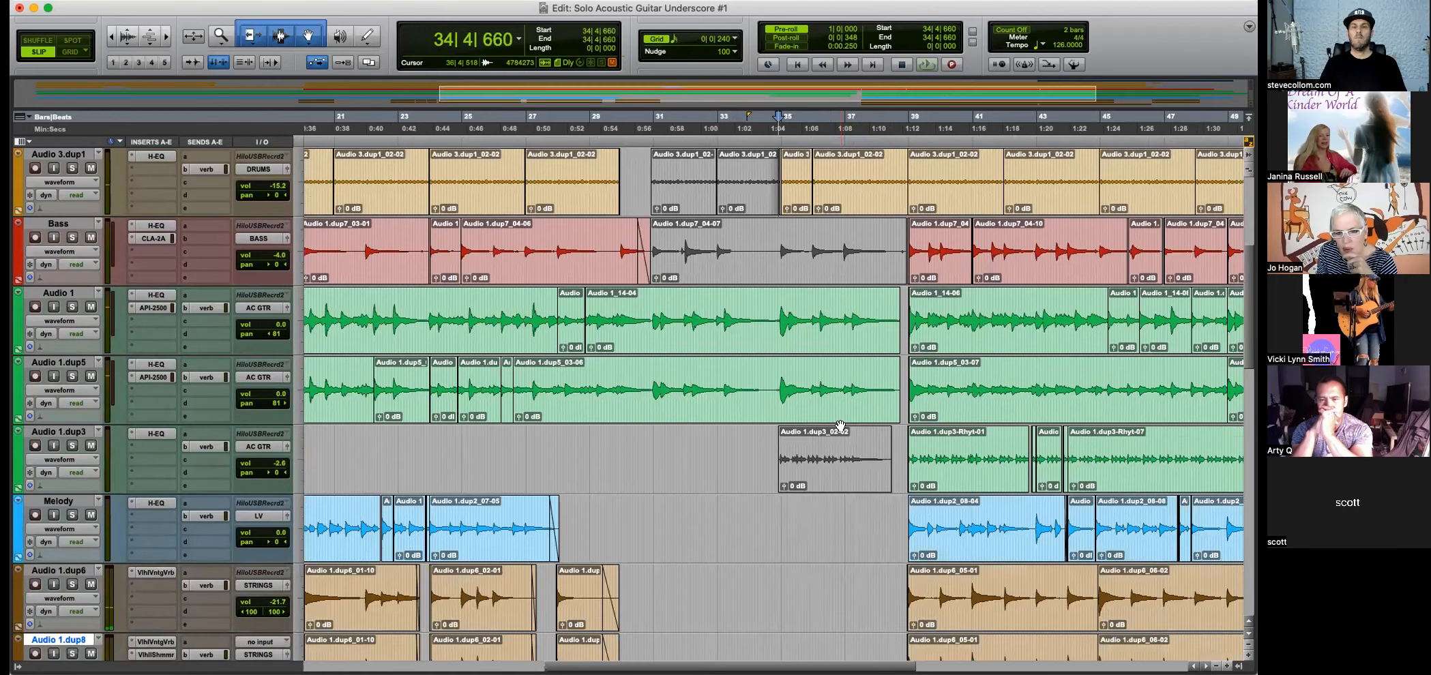
Try unmuting the Audio 1.dup3 clip near bar 35, play from just before it, and mute it again.
click(836, 481)
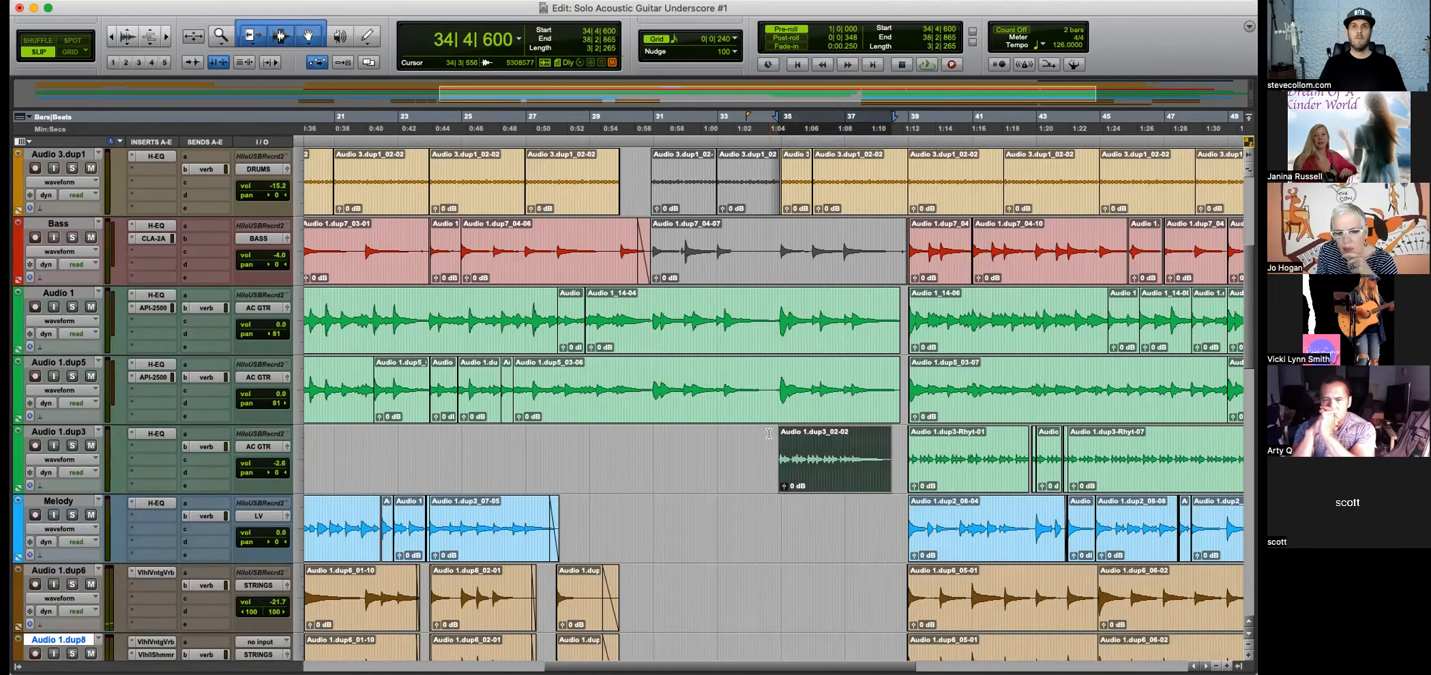
click(773, 435)
key(super+bracketright)
key(super+bracketright)
key(super+bracketleft)
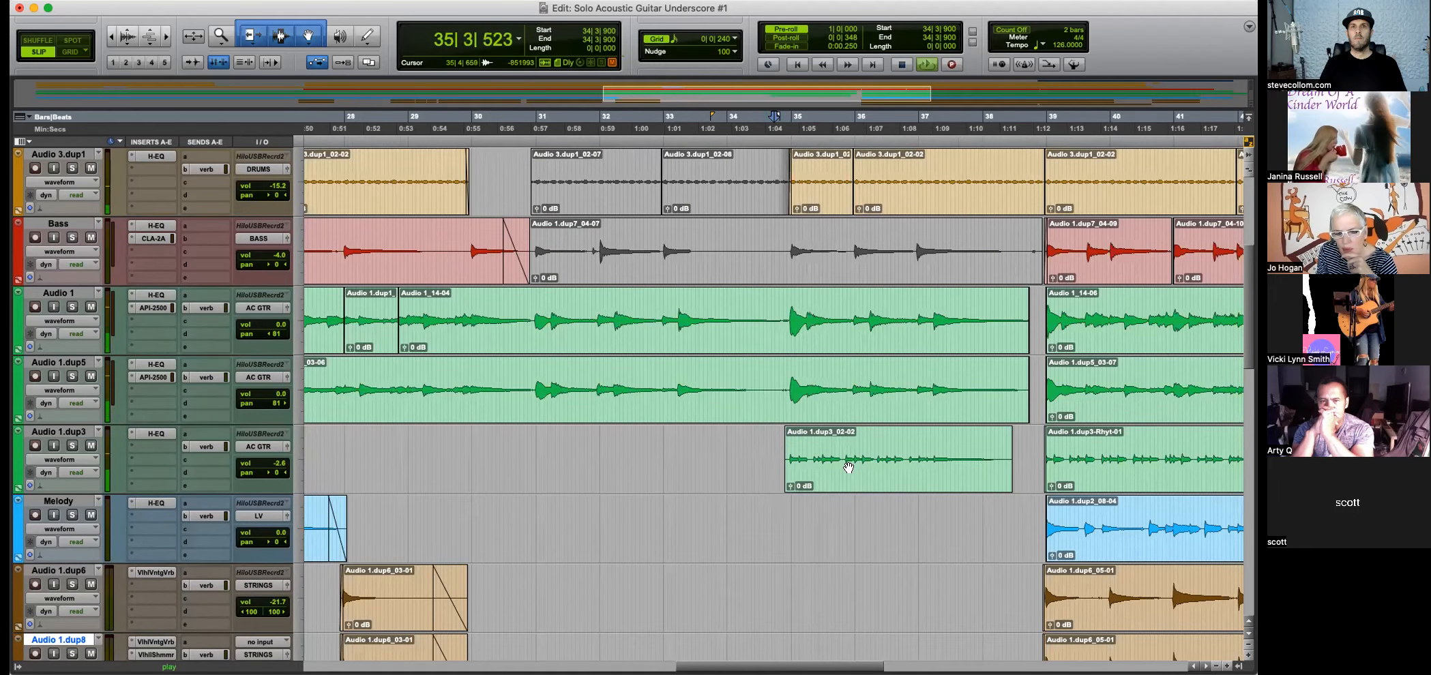
click(913, 483)
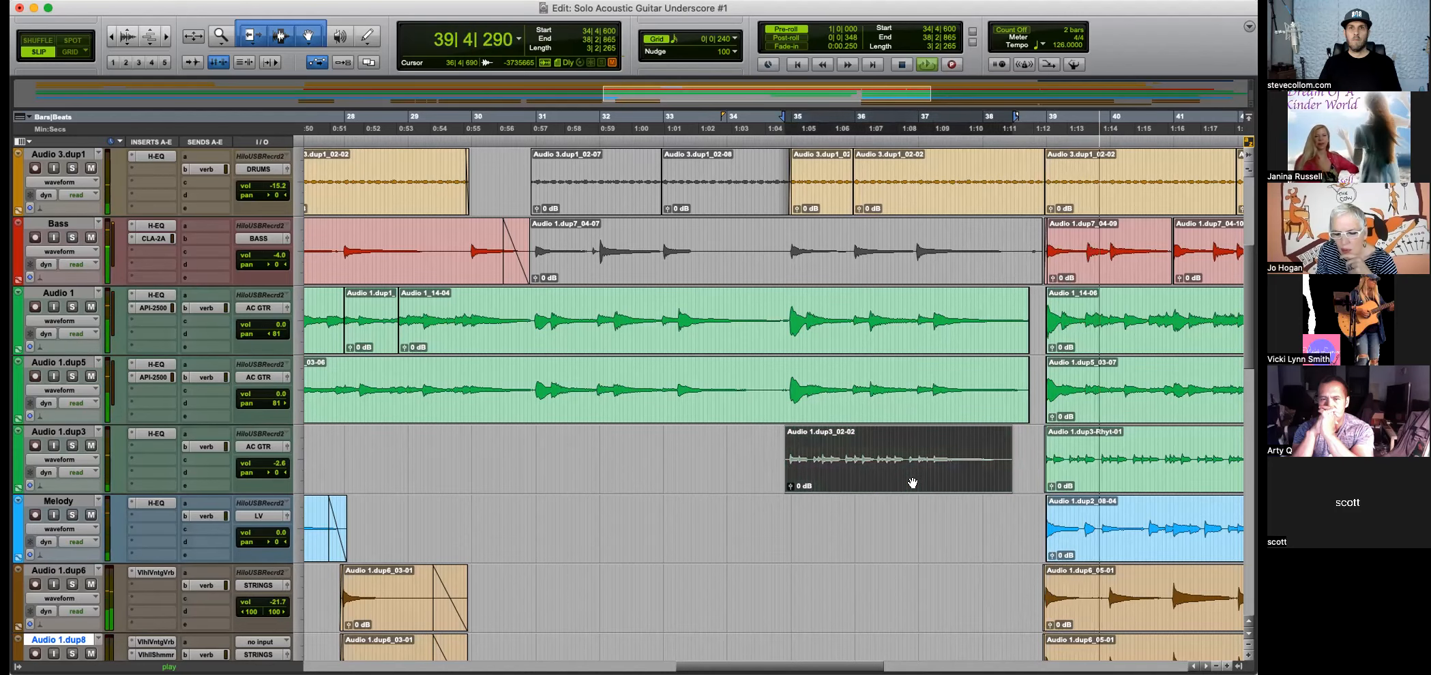
key(space)
Review the Valhalla Shimmer settings on the Audio 1.dup8 track and close the plug-in.
key(super+bracketleft)
key(super+bracketleft)
scroll(837, 479, down, 5)
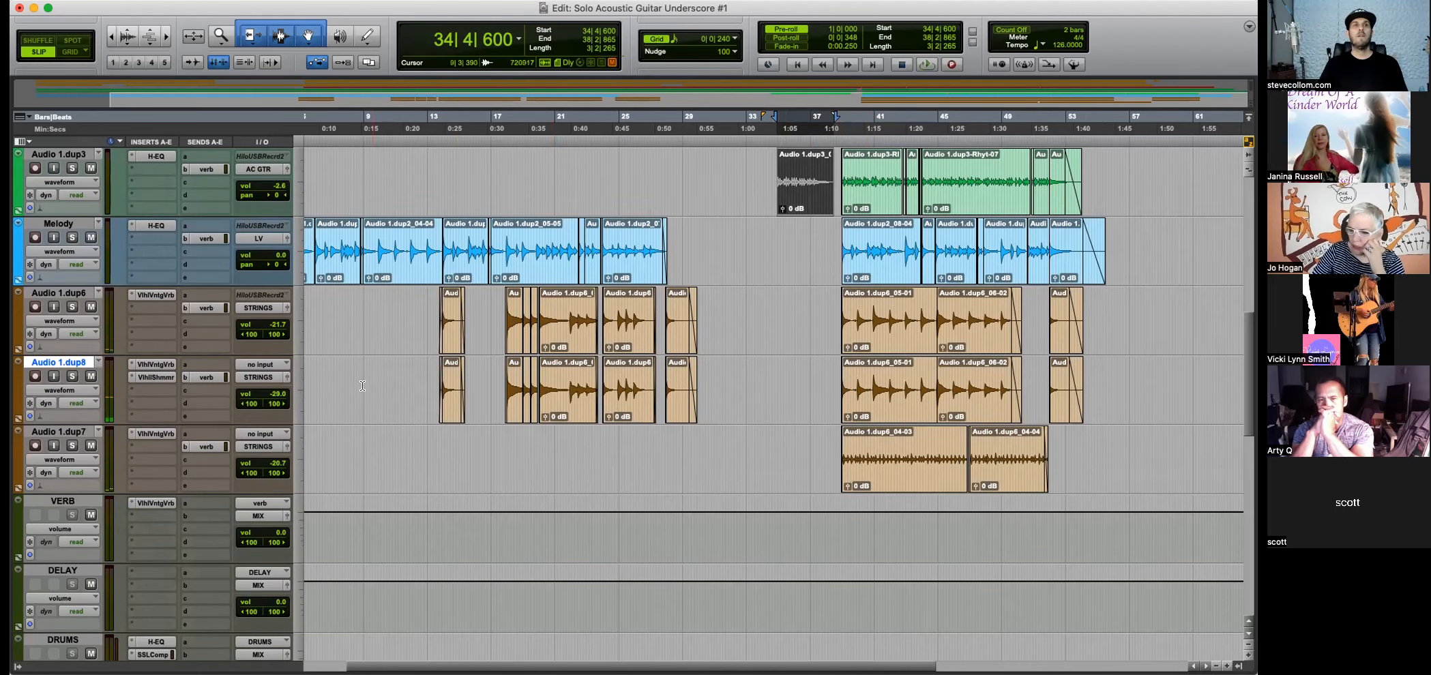
click(157, 375)
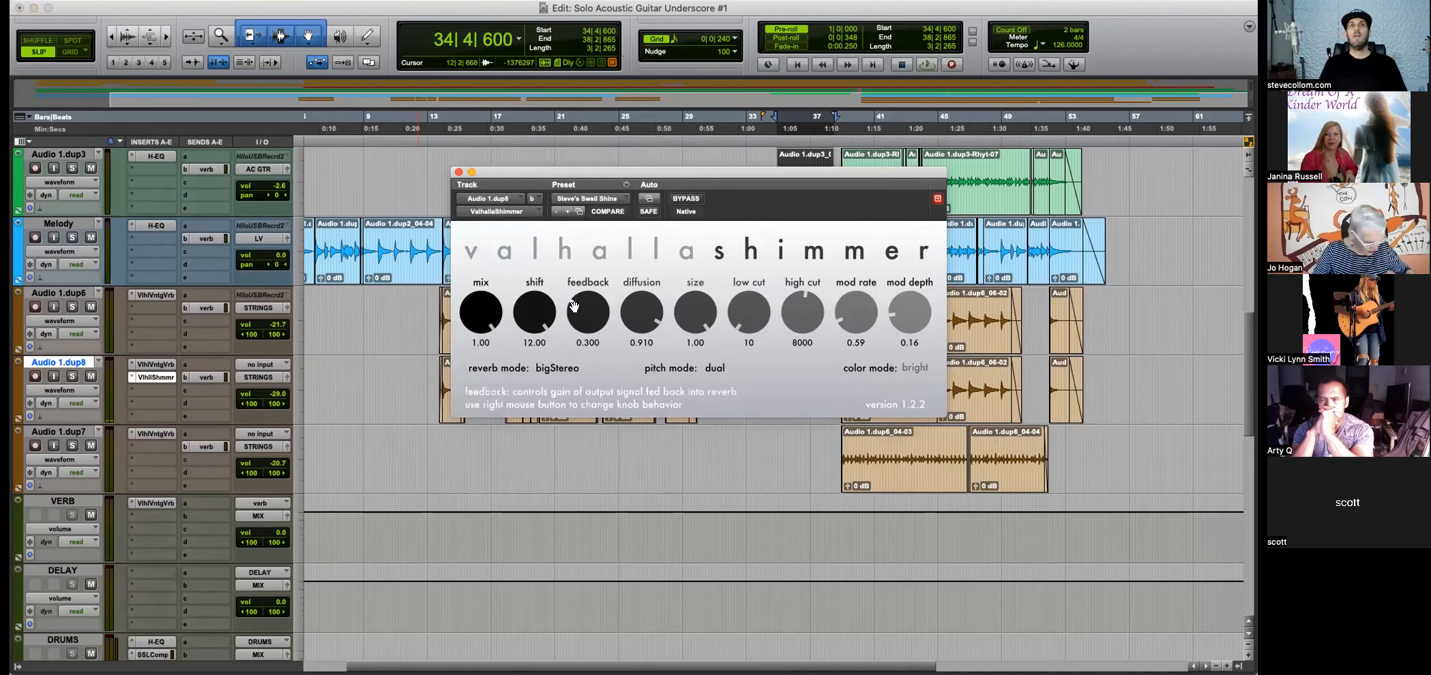
click(458, 172)
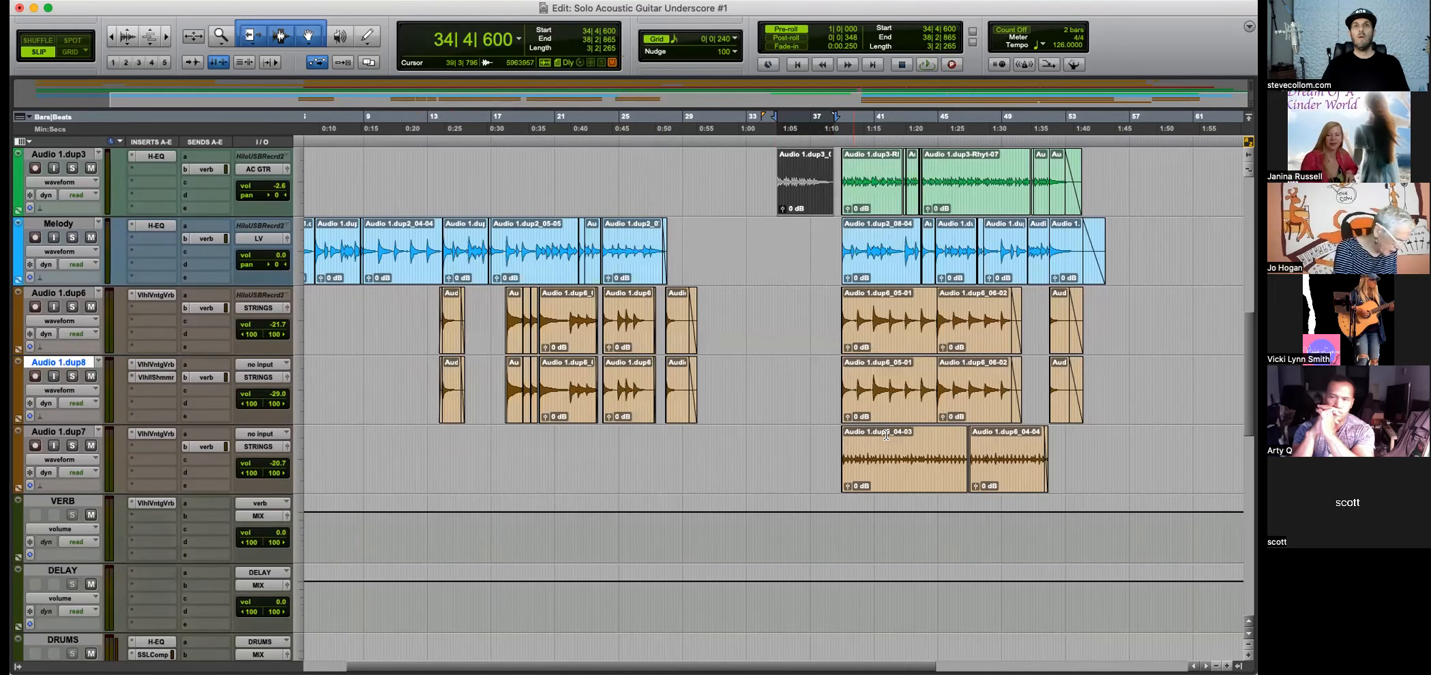
Play the ending from bar 51, draw a STRINGS volume automation fade-down from bar 52 to 58, and bend it to drop steeply before bar 55.
click(1042, 375)
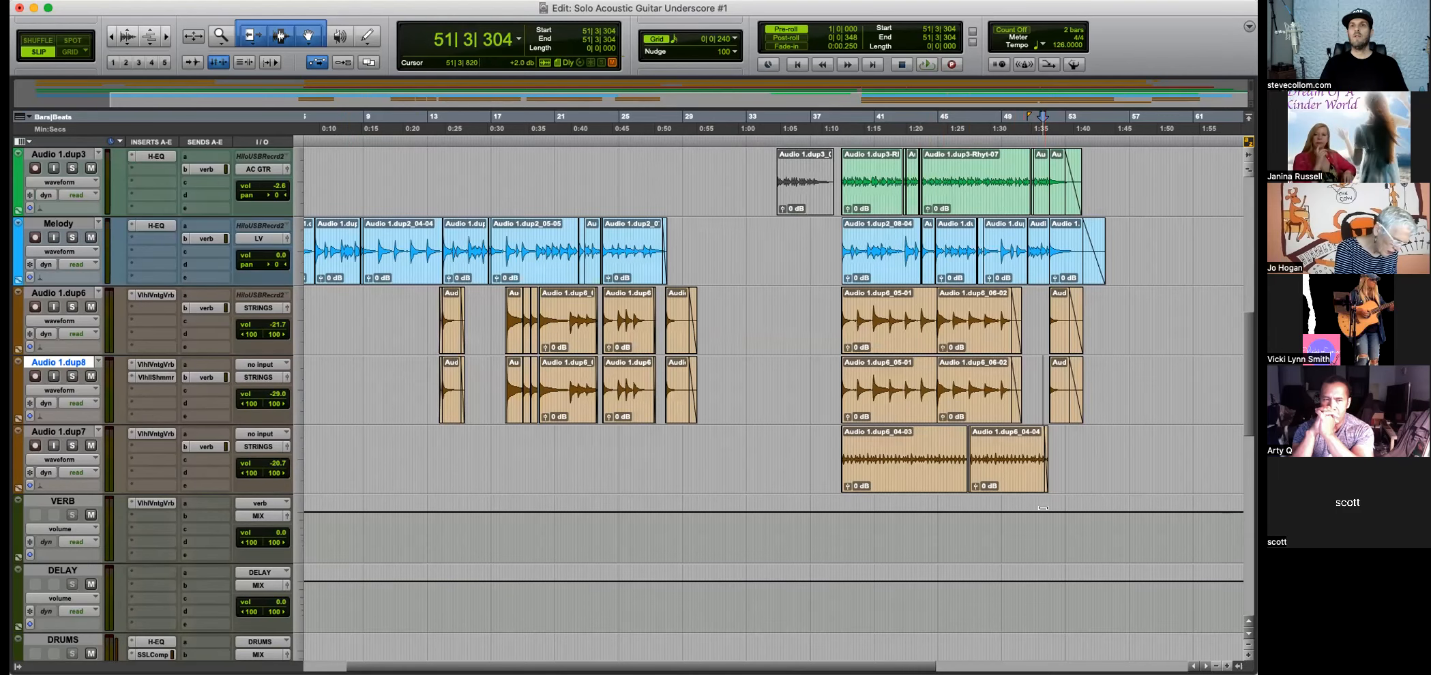
key(space)
key(super+bracketright)
scroll(974, 506, down, 8)
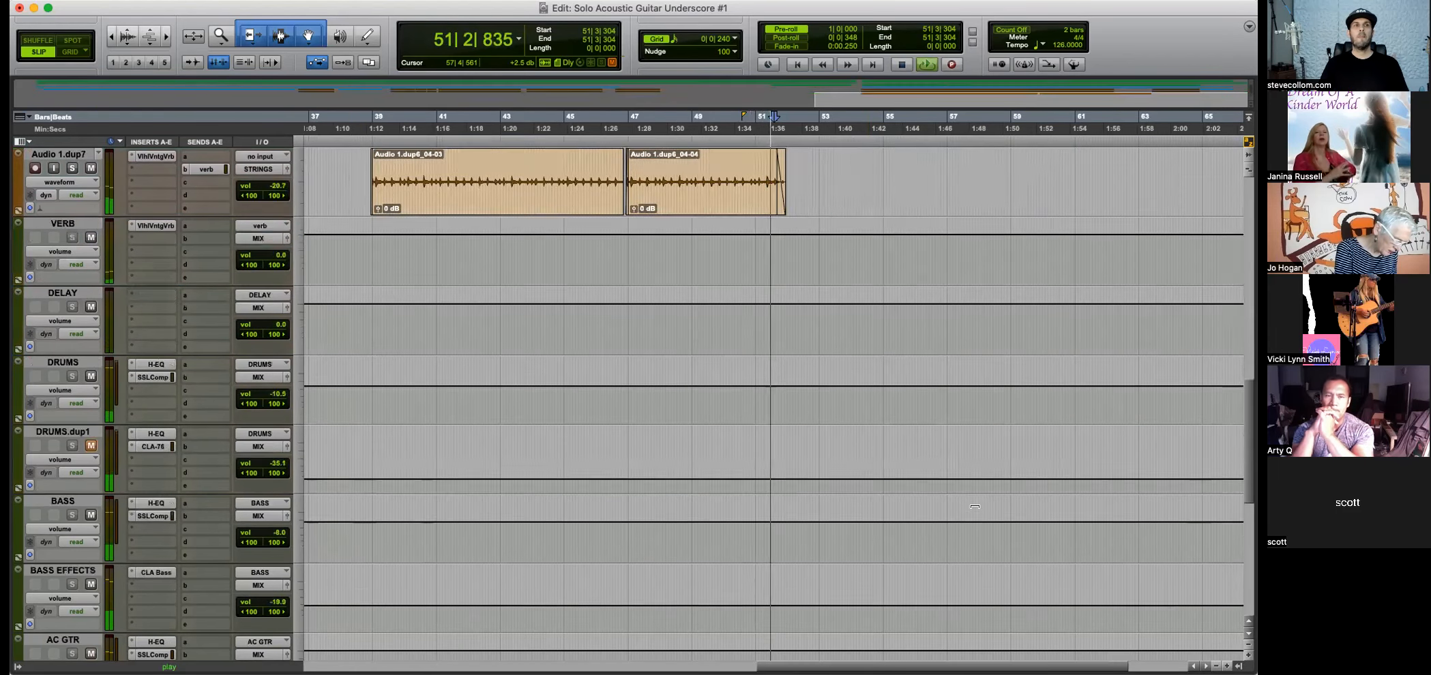
scroll(975, 506, down, 3)
scroll(852, 480, down, 2)
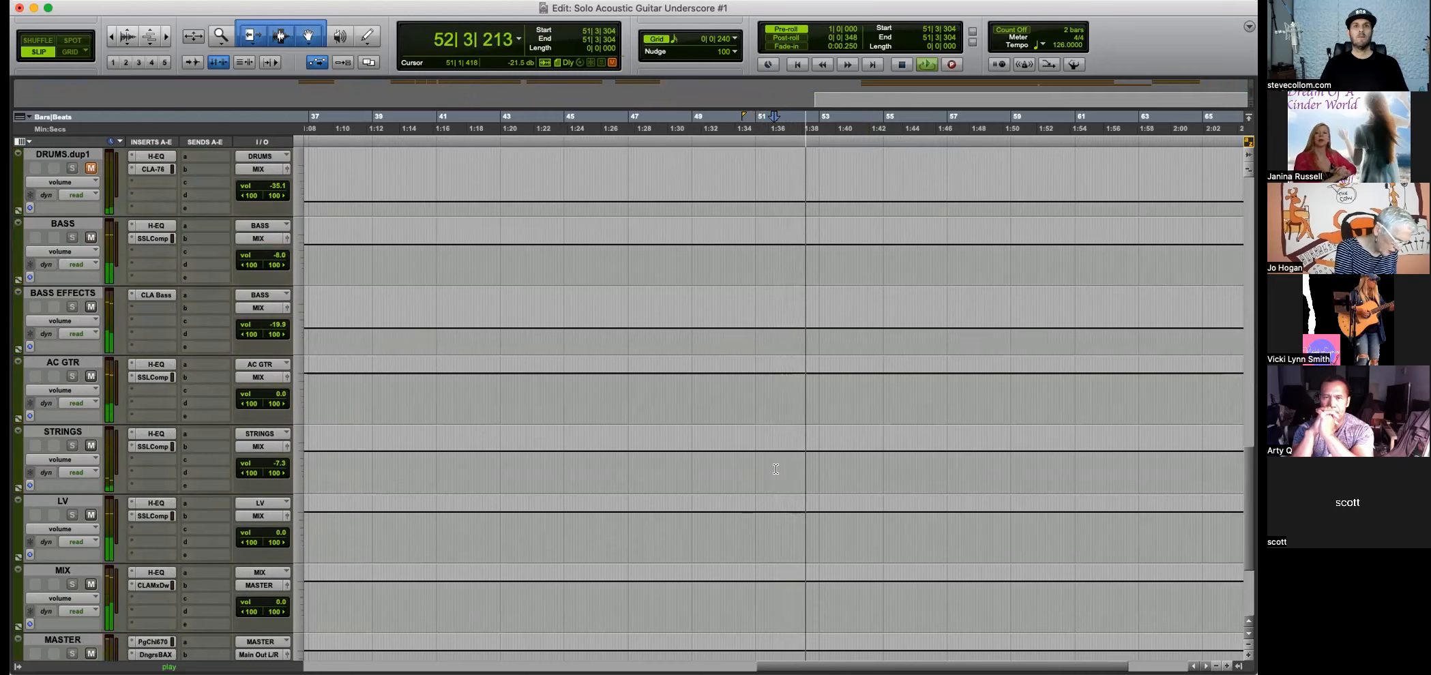
mouse_move(798, 467)
mouse_down()
mouse_move(978, 461)
mouse_move(936, 470)
mouse_move(937, 491)
mouse_up()
key(space)
alt+click(799, 492)
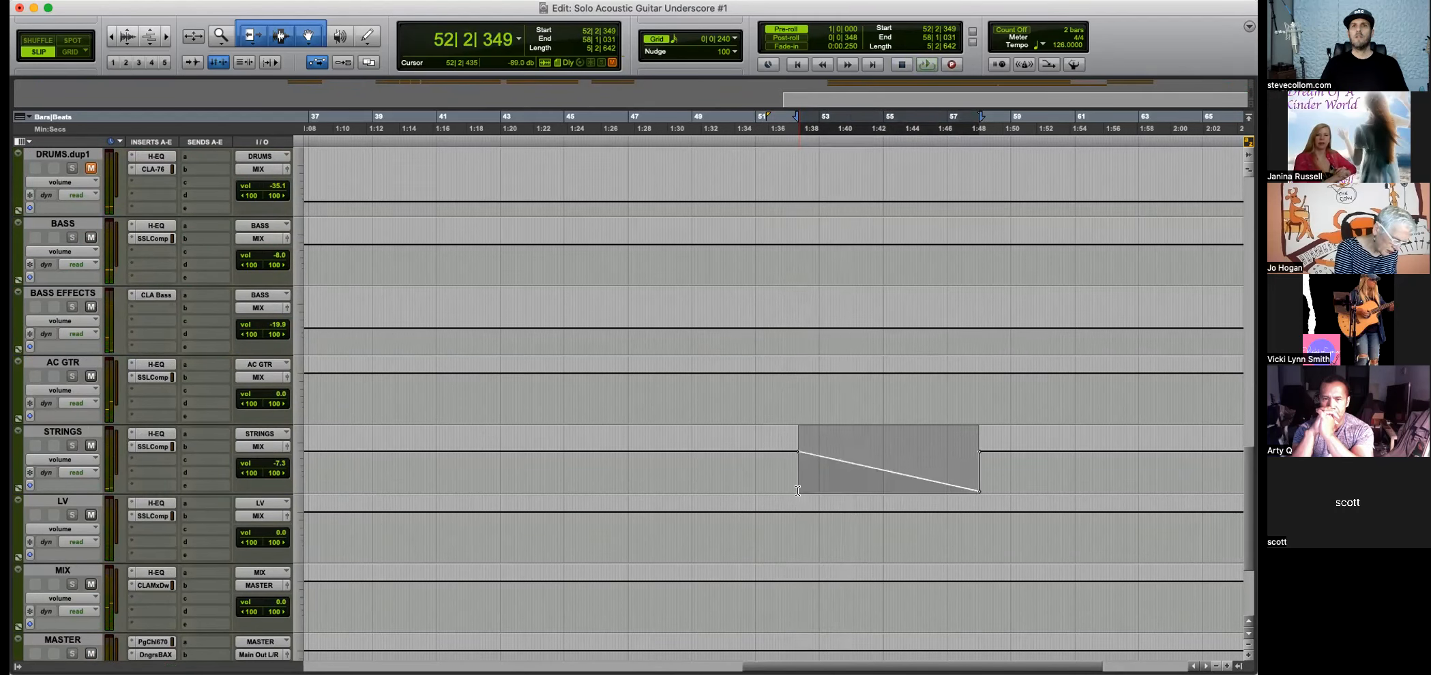
drag(894, 480, 880, 487)
Play from late bar 49, reshape the STRINGS fade into an even ramp ending near bar 56, and delete the extra breakpoints around bars 57 to 59.
click(718, 454)
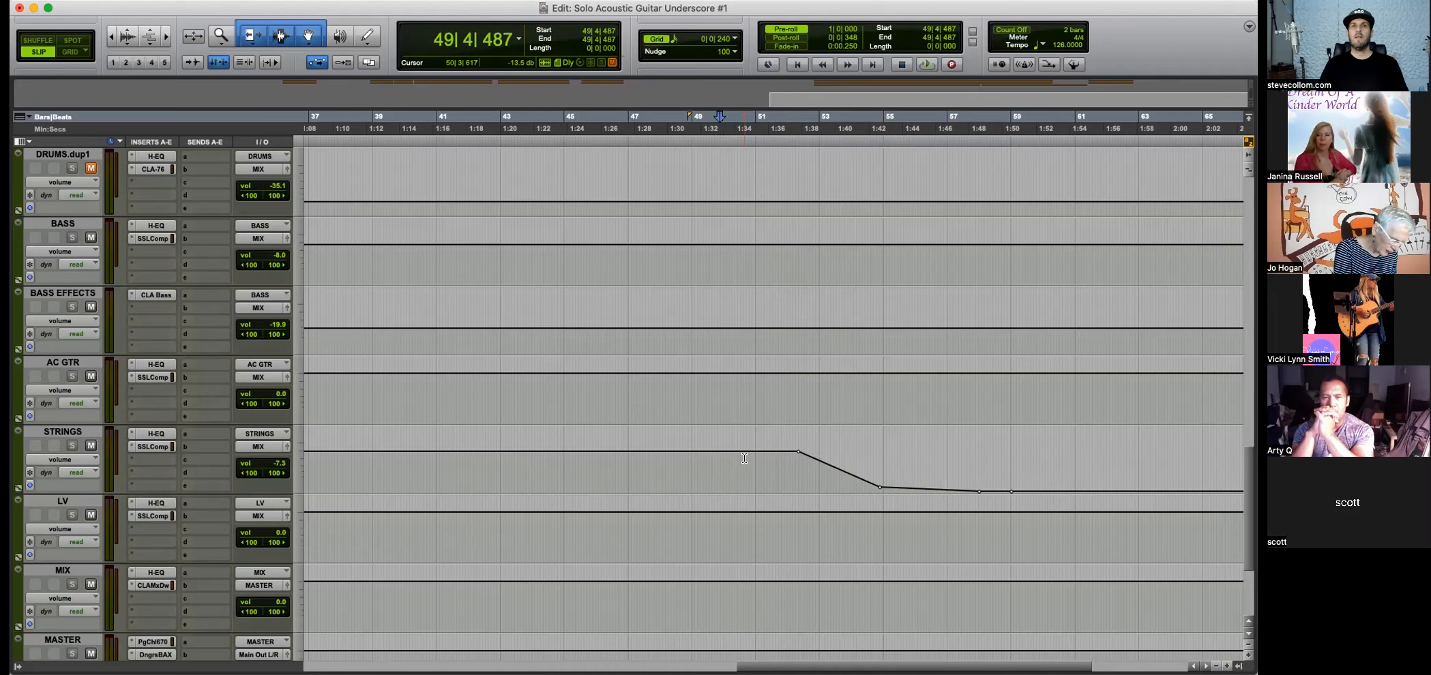
key(space)
key(super+bracketright)
key(super+bracketleft)
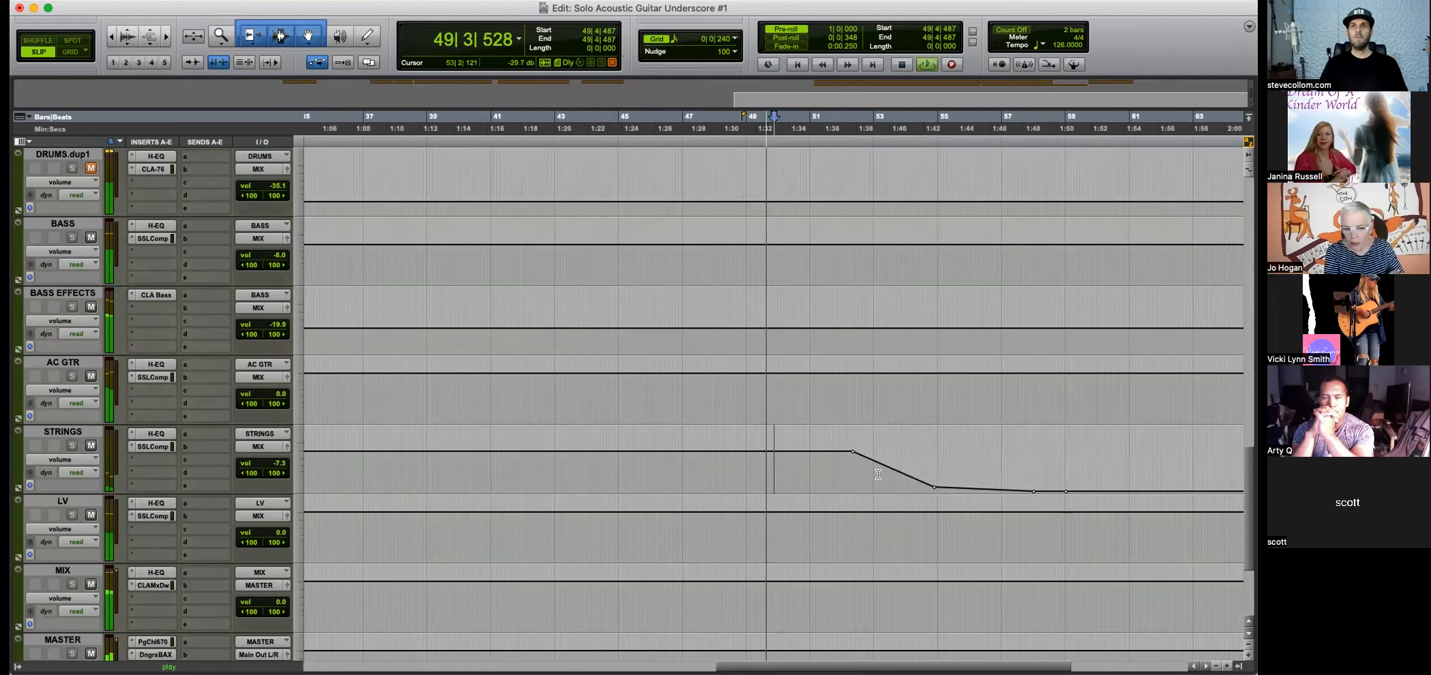
click(886, 469)
drag(933, 486, 974, 491)
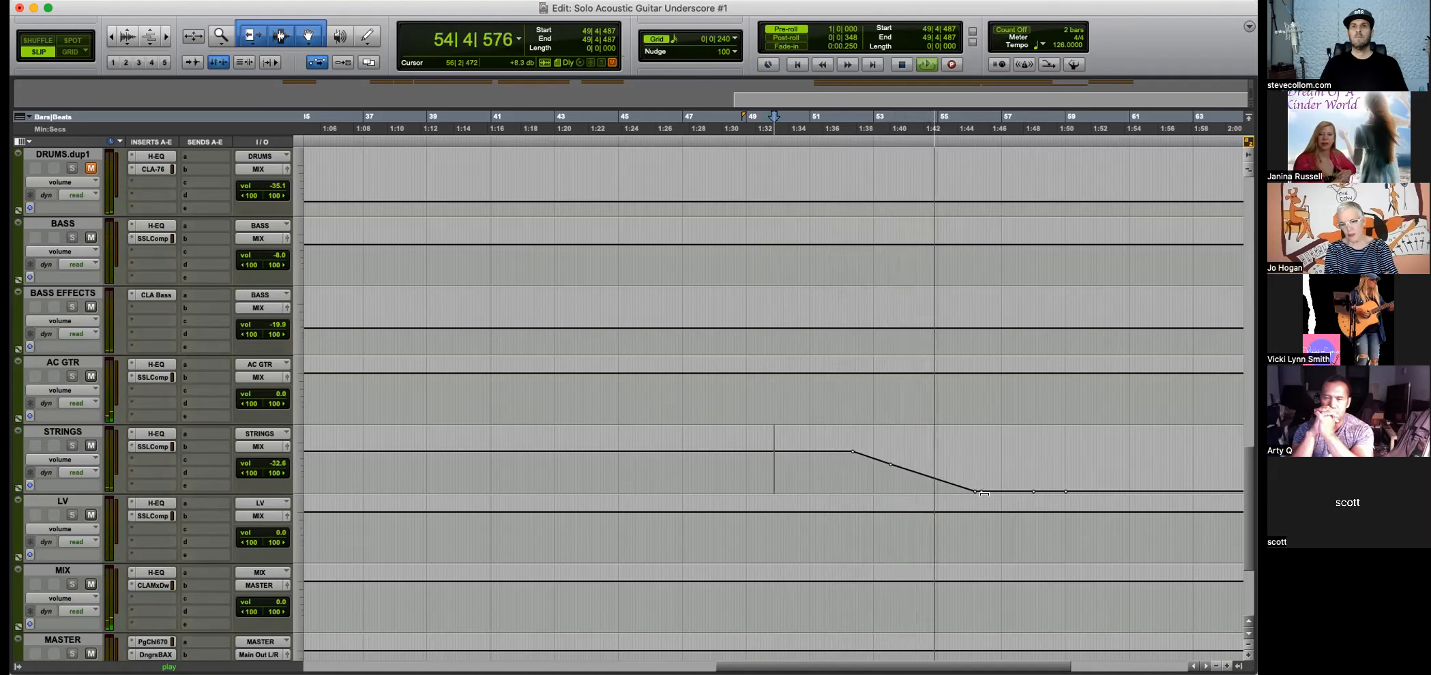
drag(1095, 469, 1020, 469)
key(Delete)
key(space)
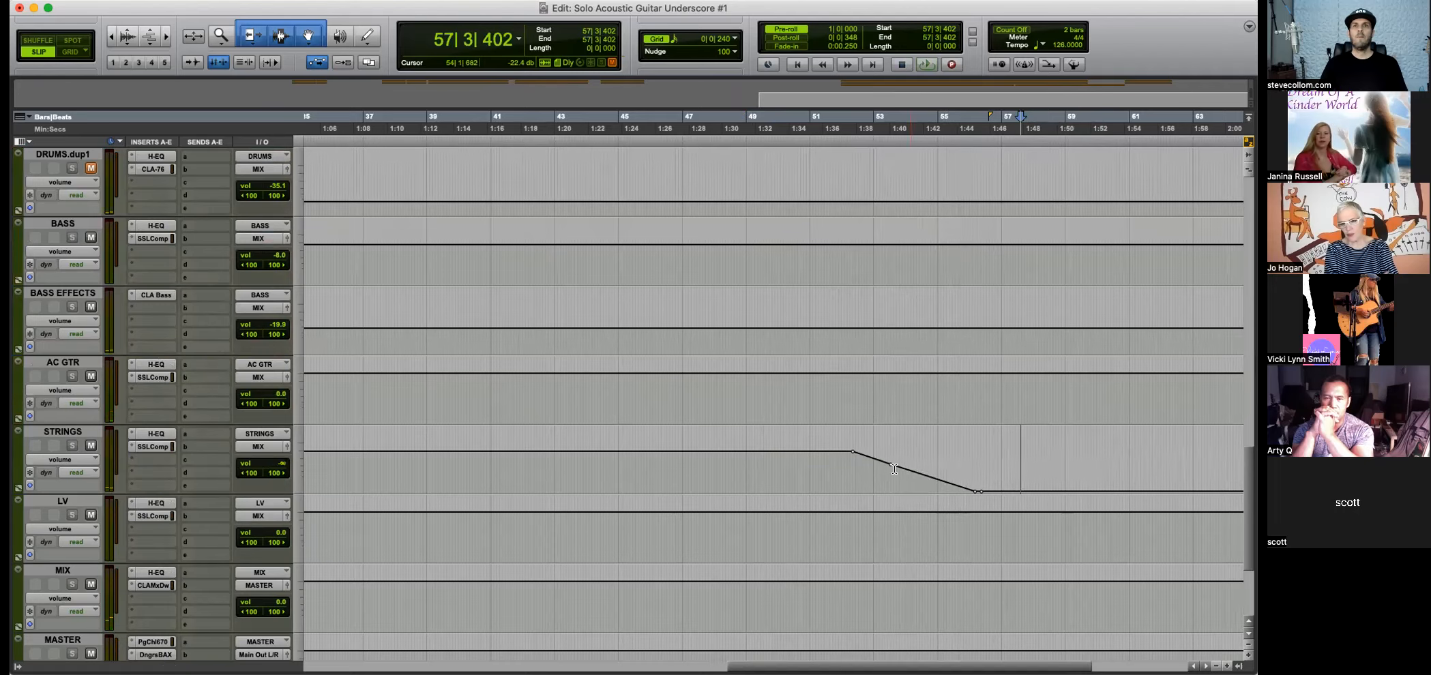
scroll(786, 386, up, 10)
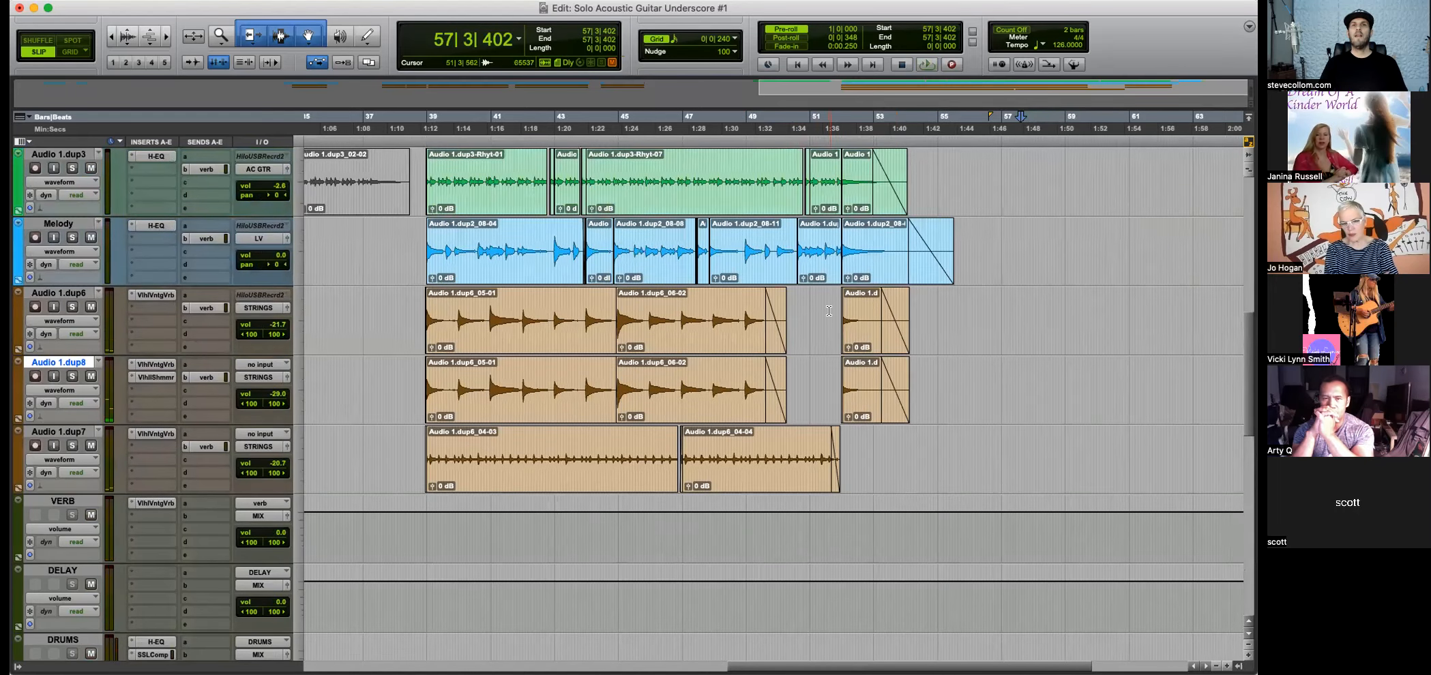
scroll(819, 444, up, 3)
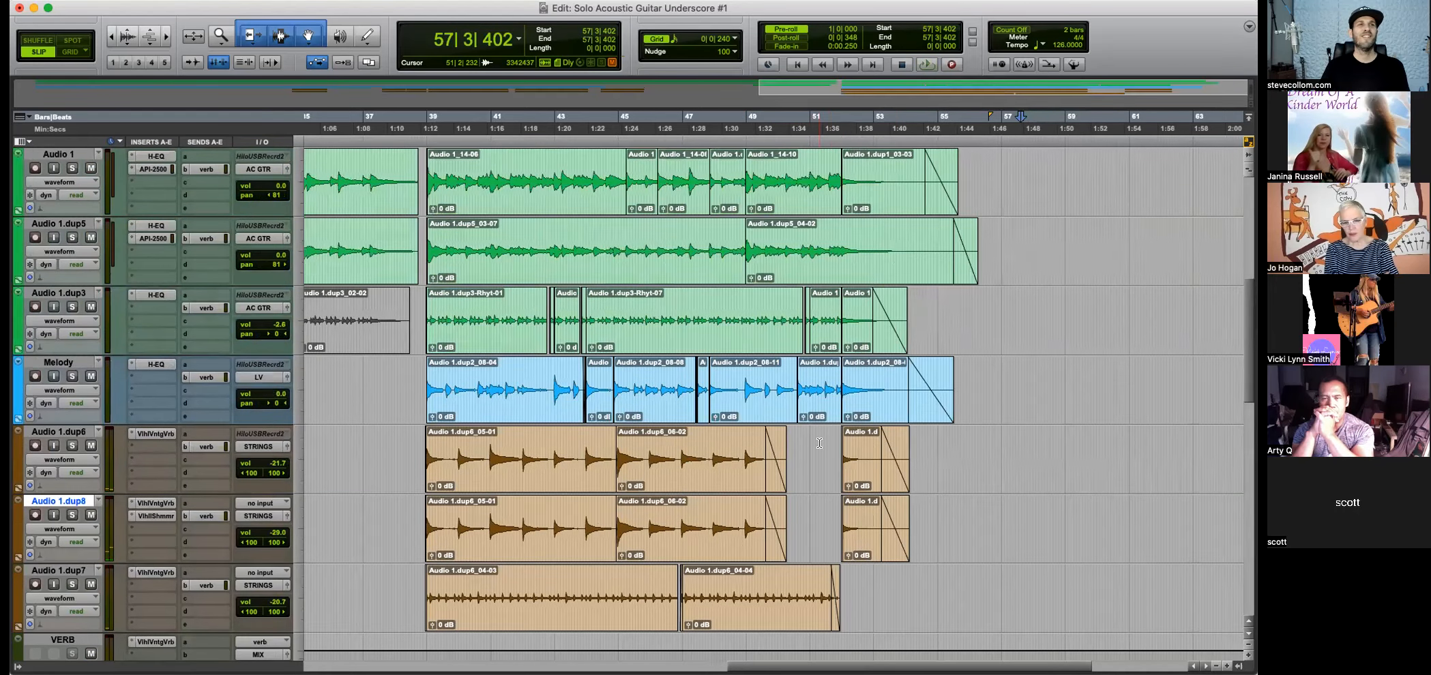
key(r)
key(r)
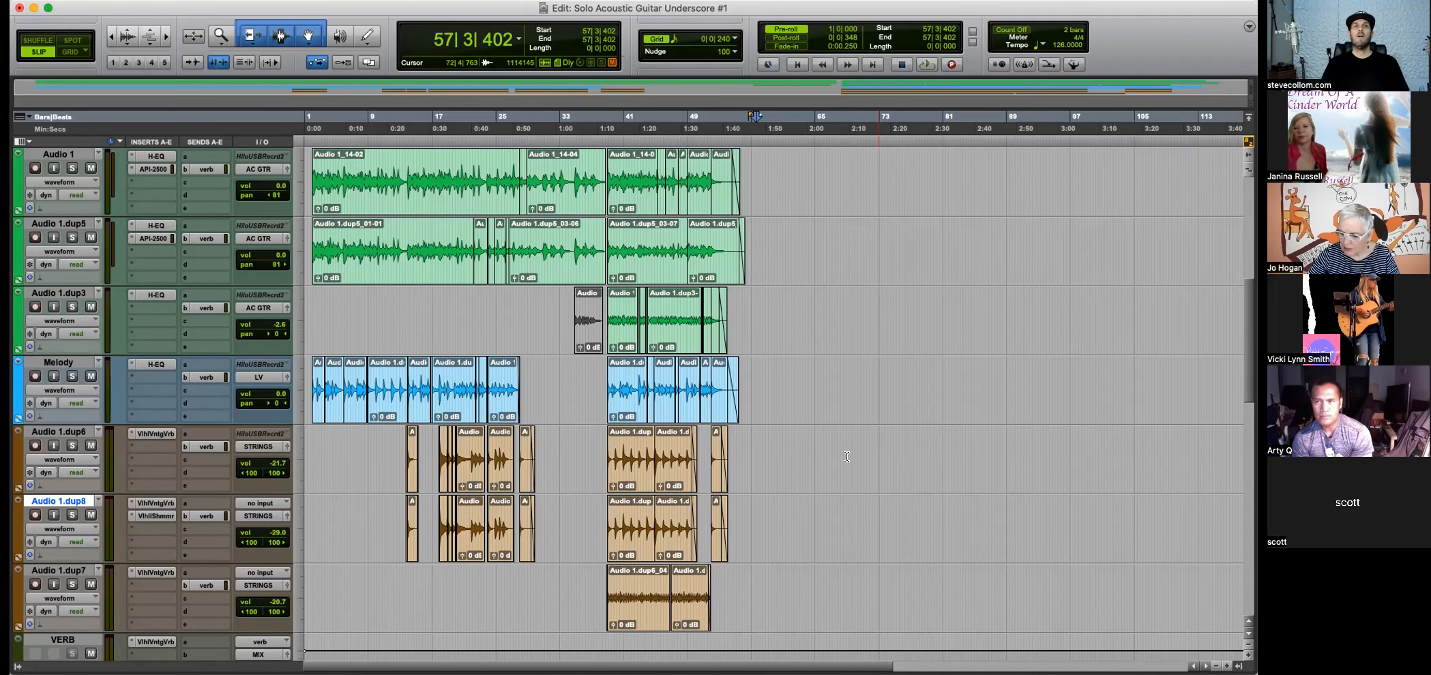
scroll(830, 469, down, 1)
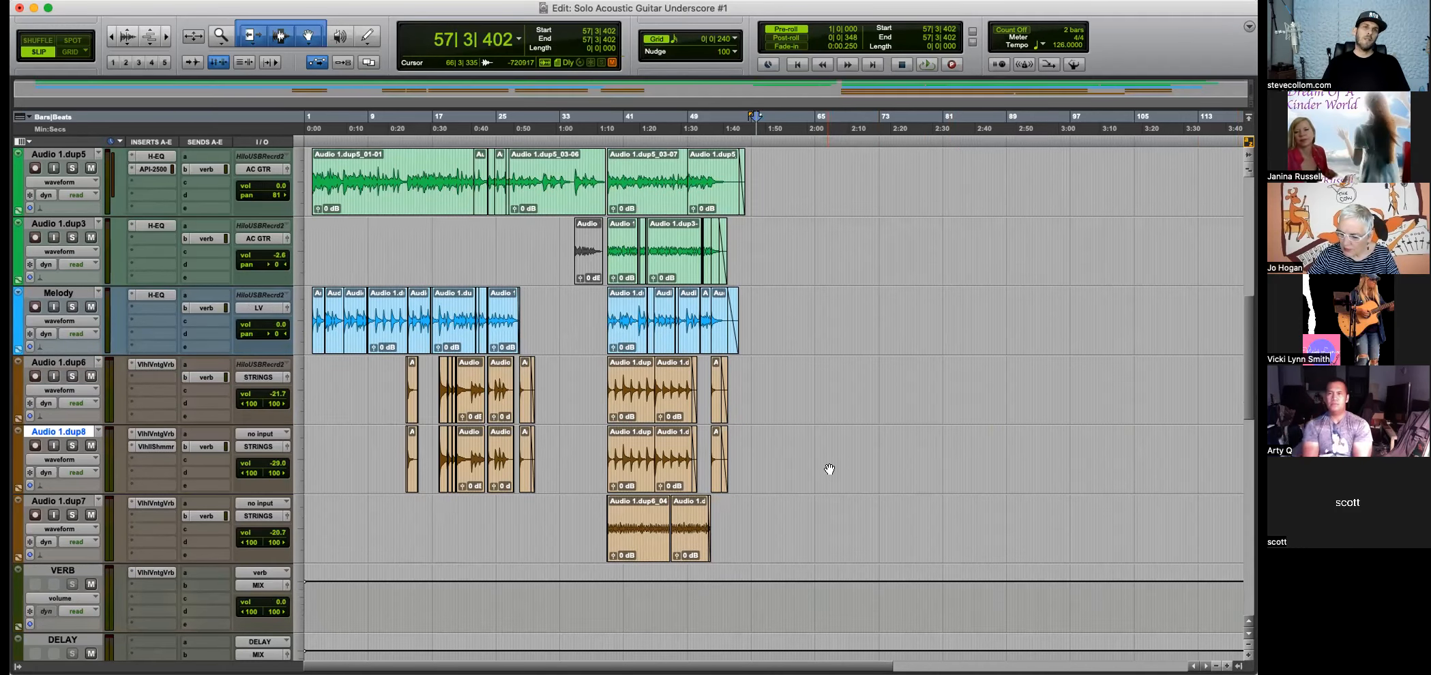
scroll(830, 469, down, 2)
scroll(830, 469, up, 2)
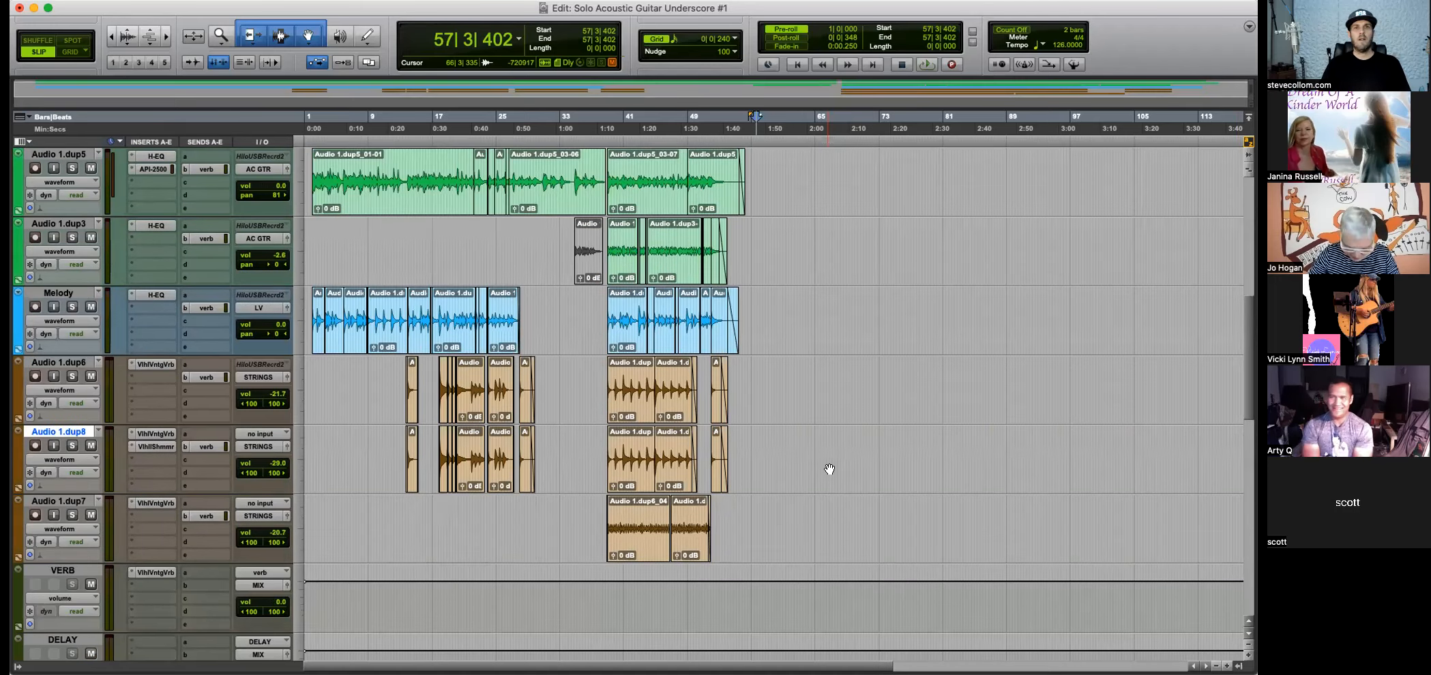
scroll(829, 469, down, 1)
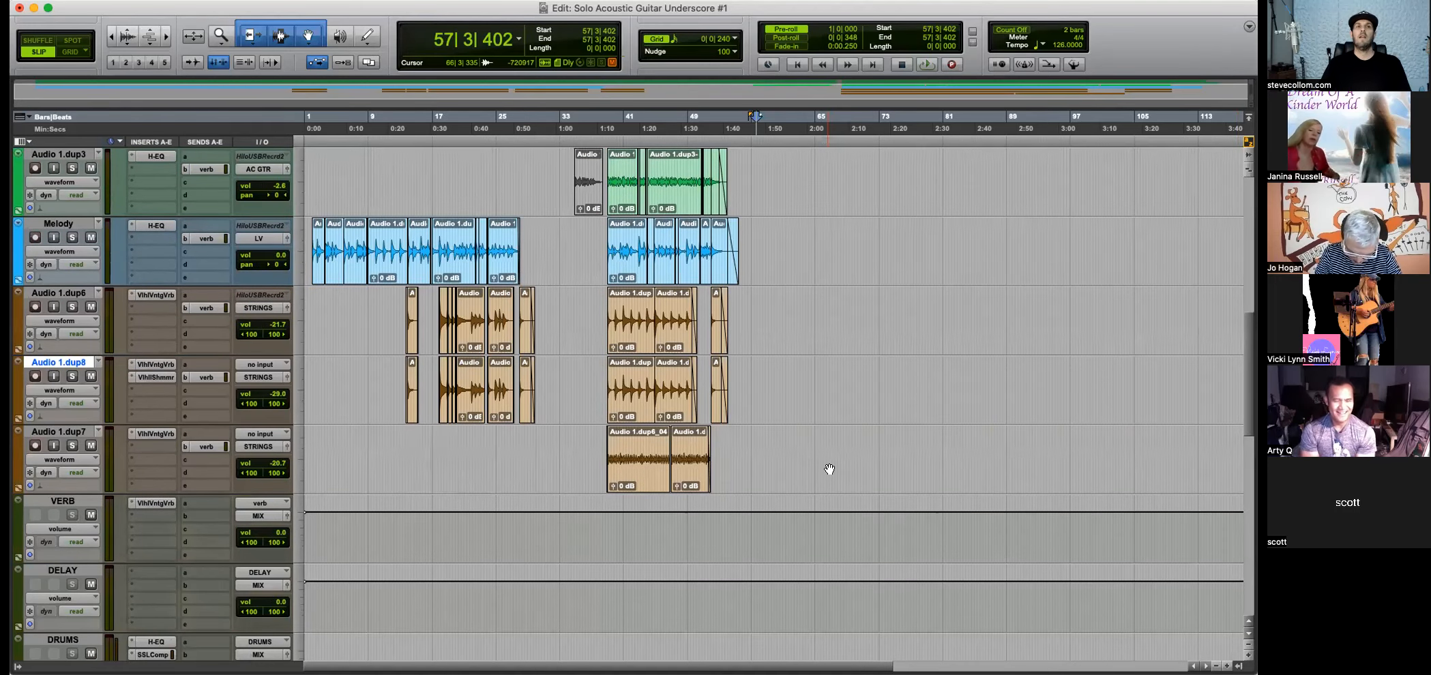
scroll(829, 469, down, 1)
scroll(829, 469, down, 2)
scroll(707, 418, up, 2)
Play the ending from bar 50 to about bar 54, and look over the bus tracks and the STRINGS volume fade.
click(696, 417)
key(t)
key(t)
key(space)
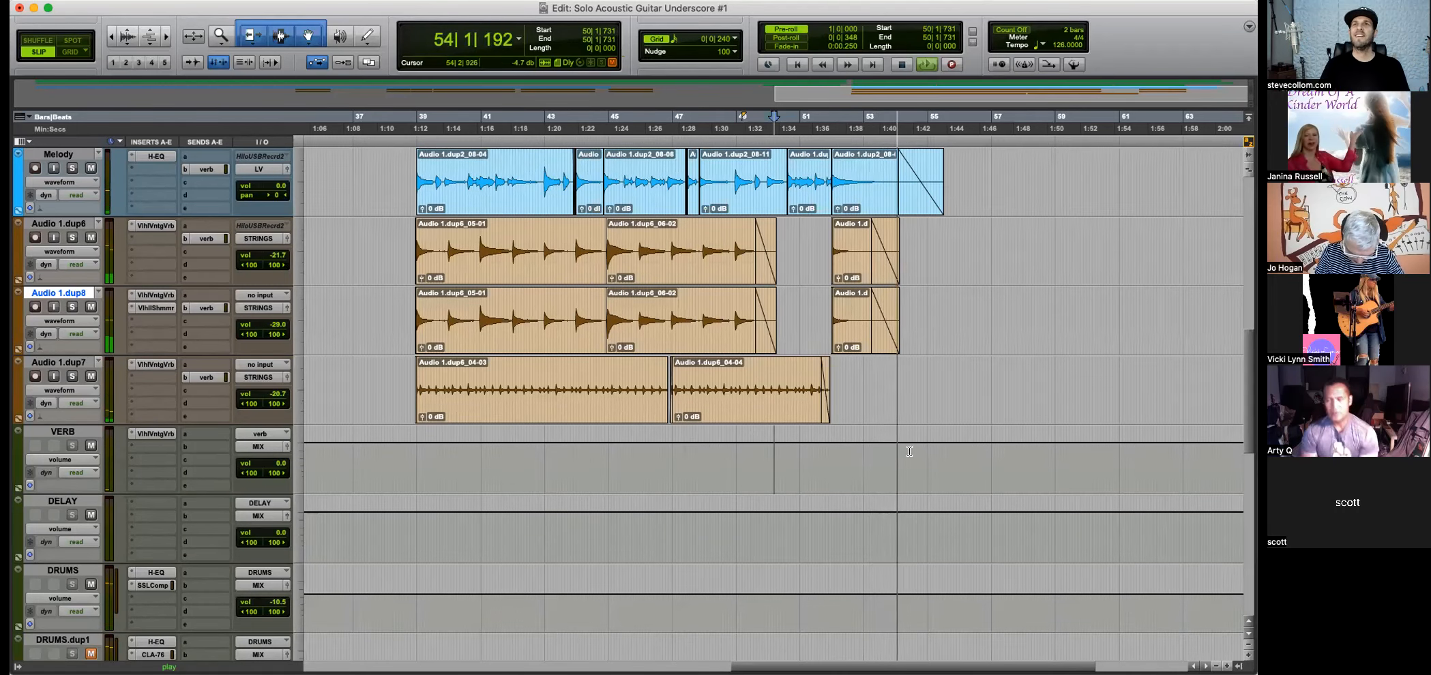
key(space)
key(super+bracketleft)
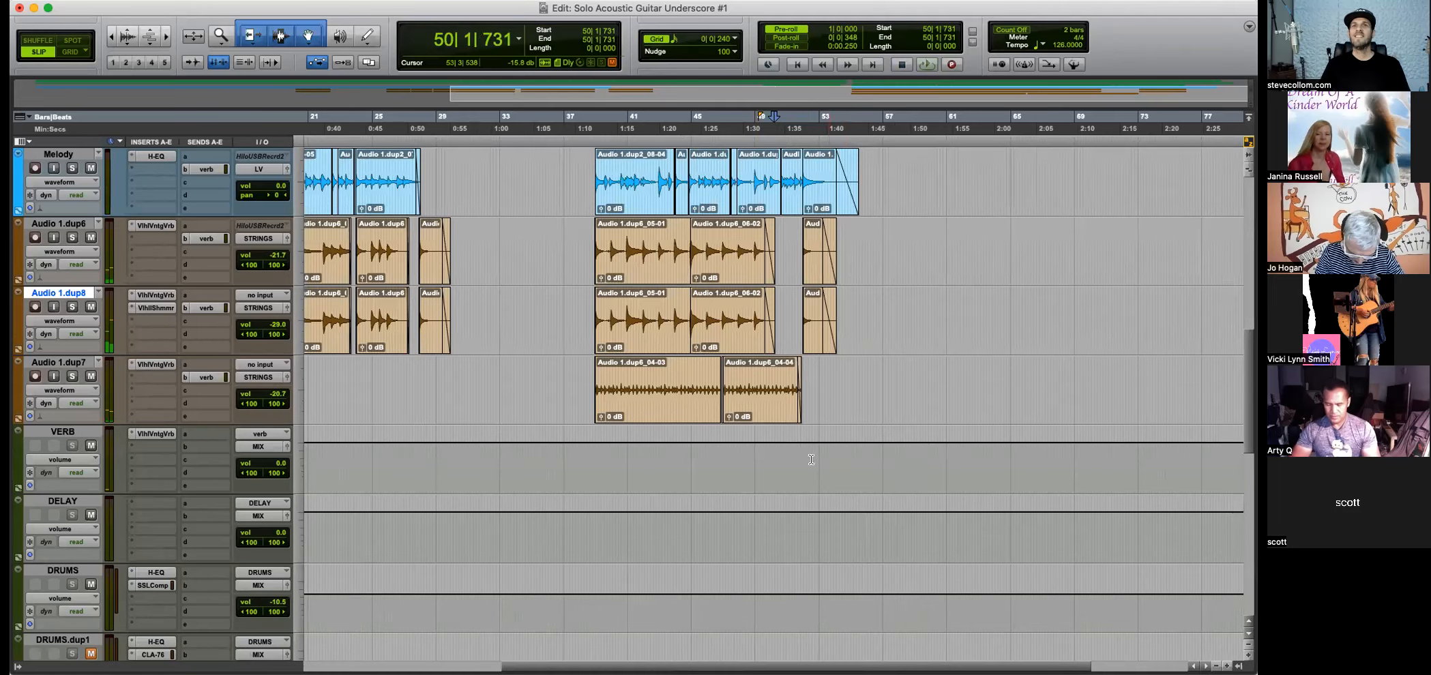
scroll(787, 458, down, 3)
scroll(786, 458, down, 10)
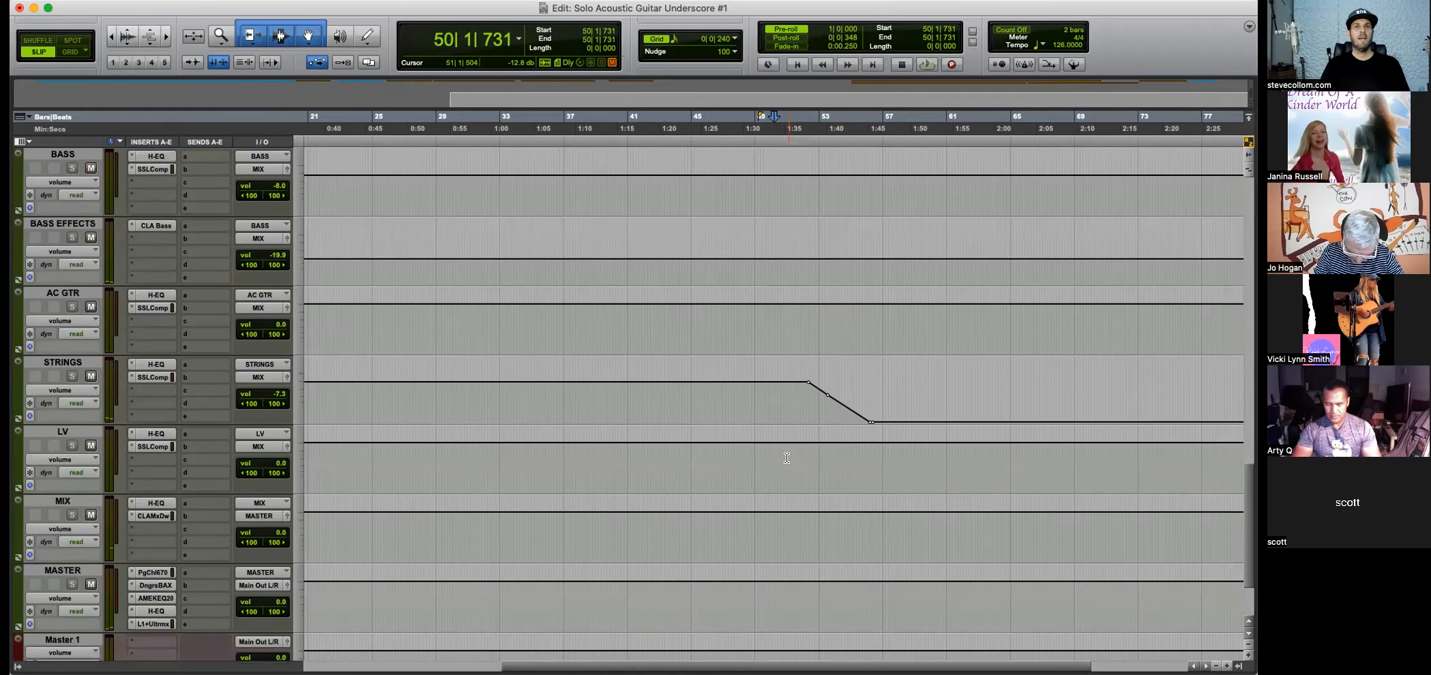
scroll(786, 458, down, 5)
scroll(786, 459, up, 15)
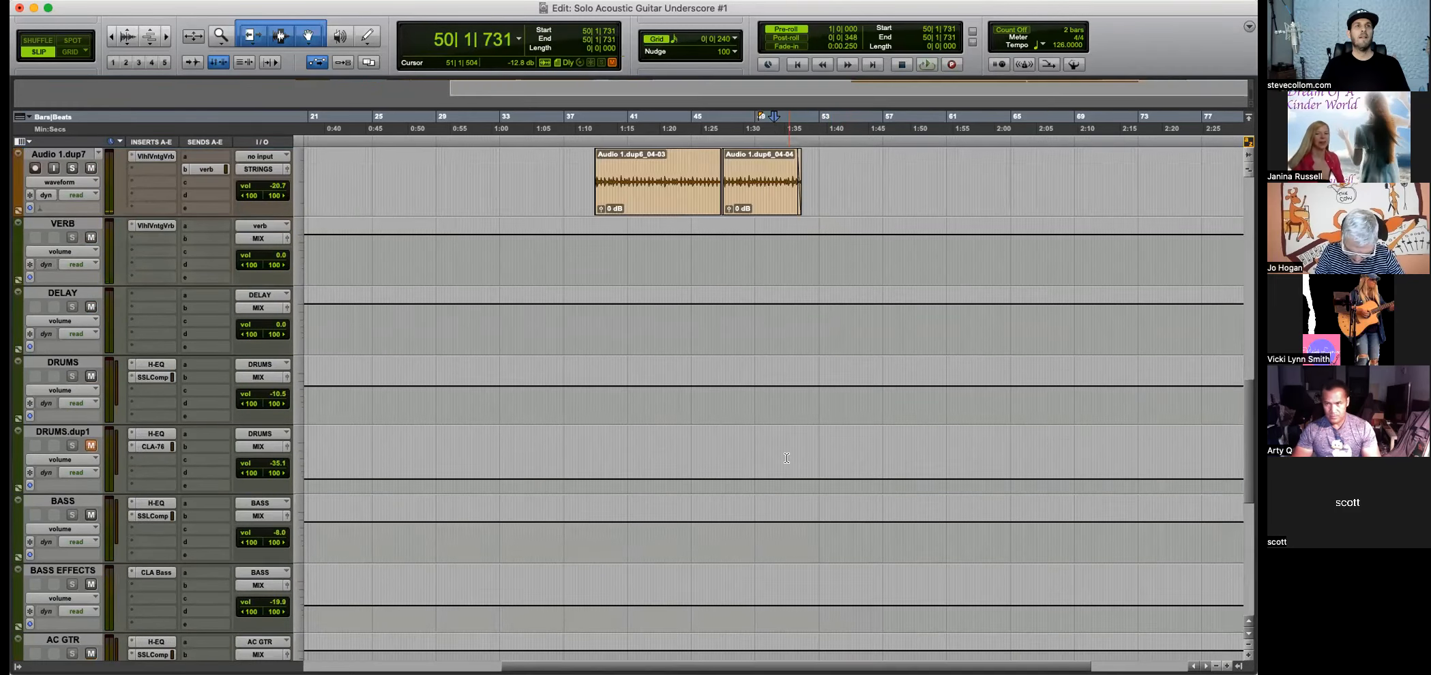
Add a send from the Melody track to the stereo DELAY bus and set its level to about -22.6 dB.
key(super+bracketright)
key(super+bracketright)
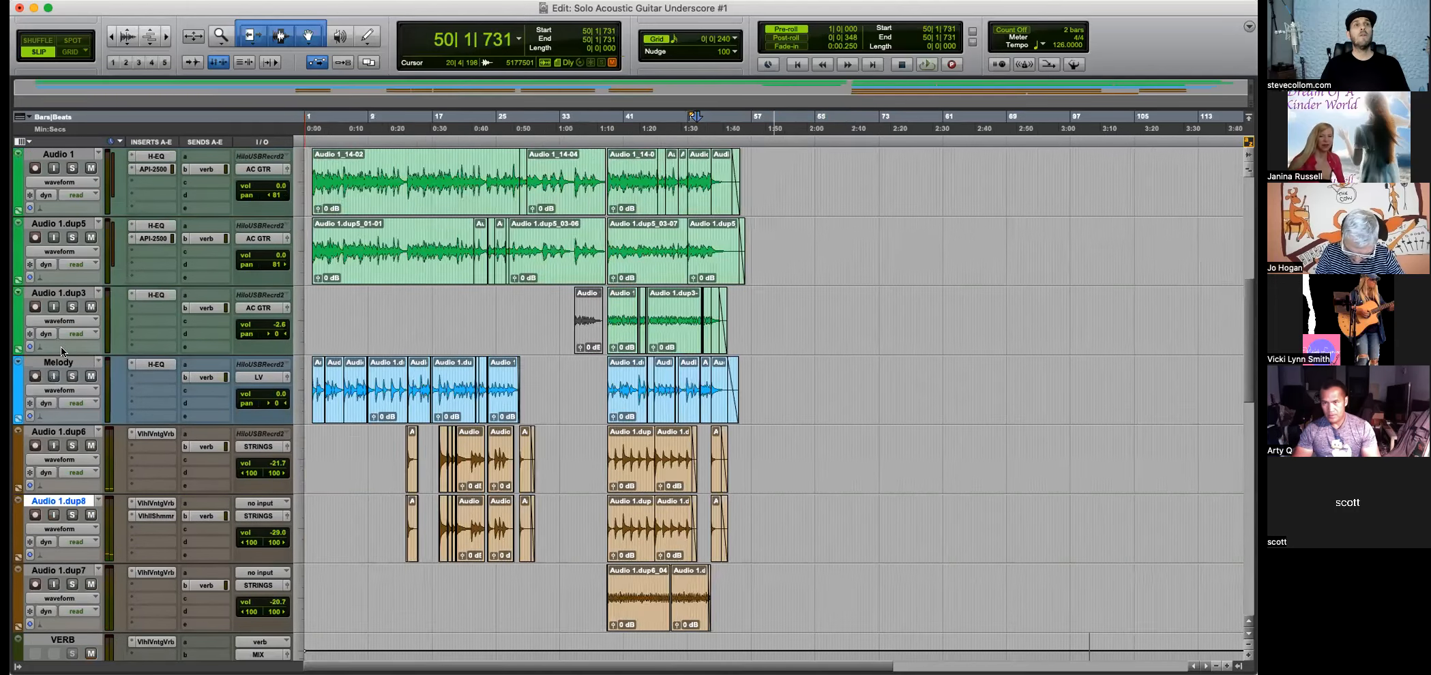
click(61, 362)
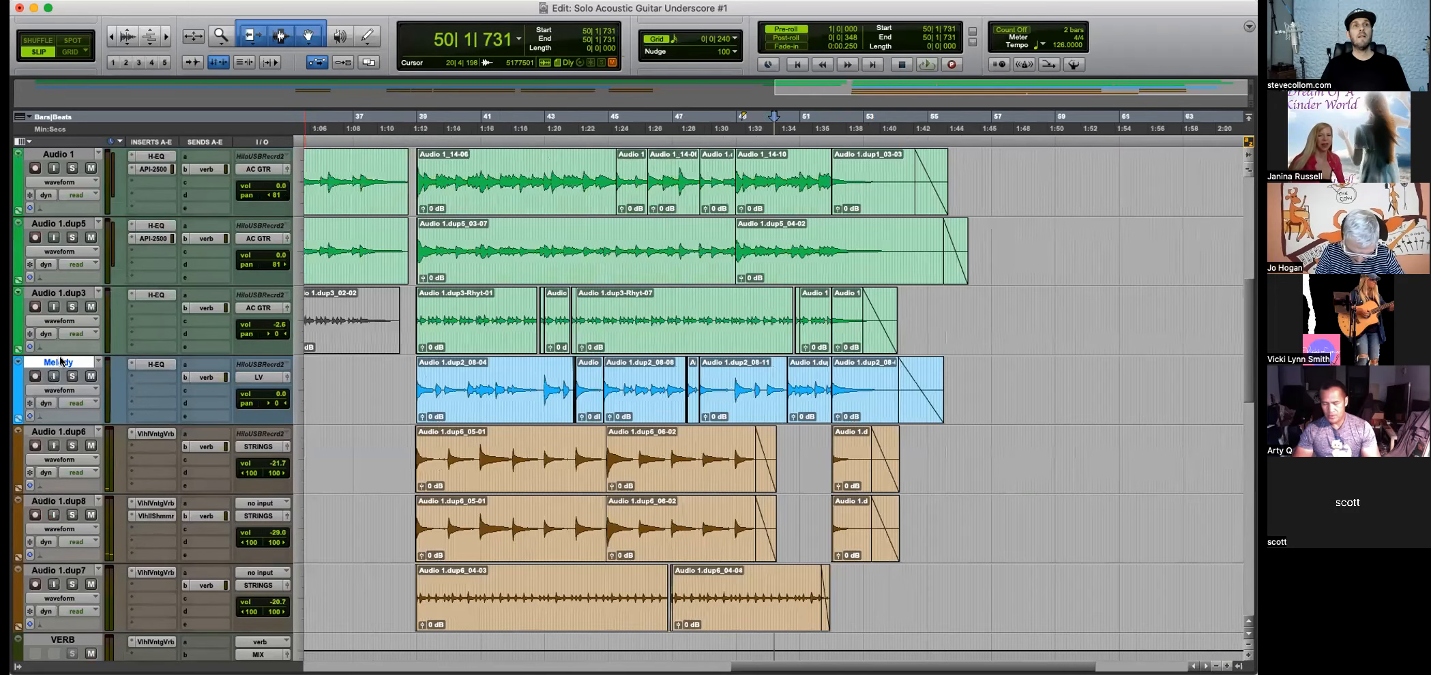
click(202, 391)
mouse_move(222, 403)
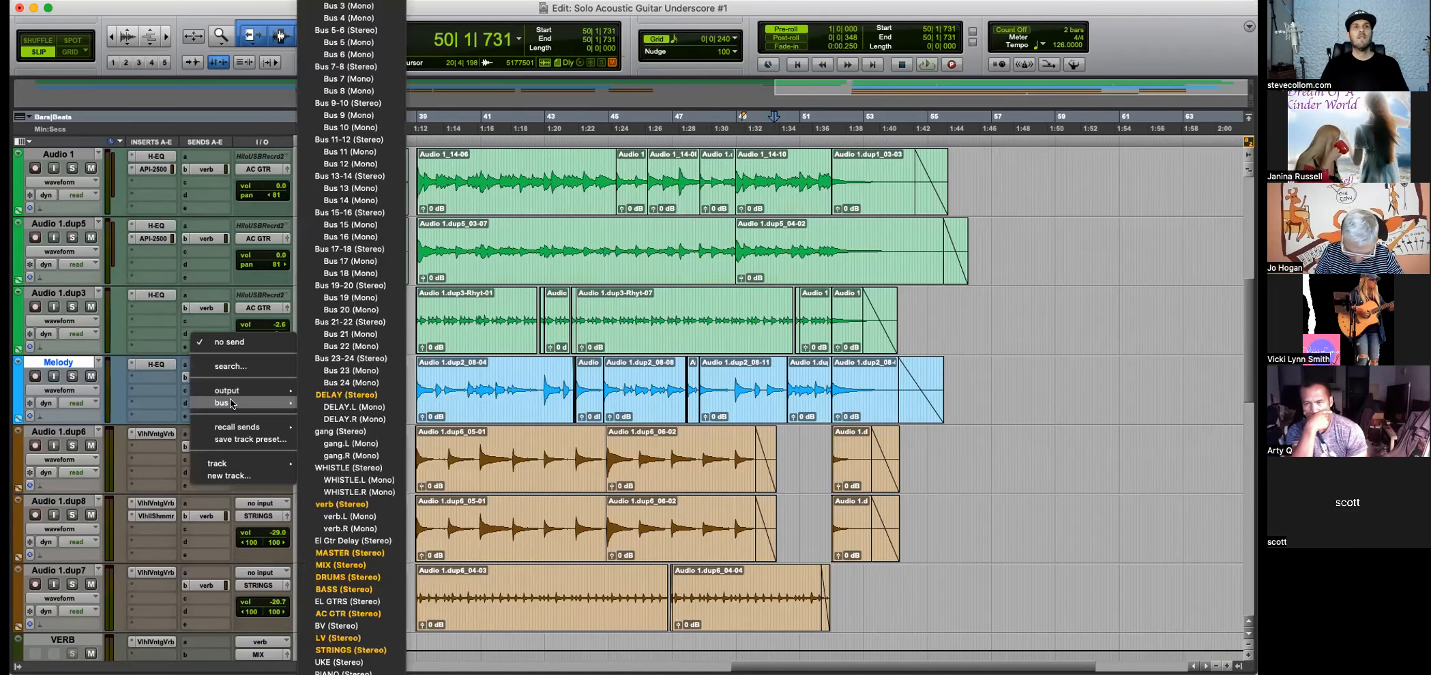
click(346, 394)
drag(532, 386, 522, 343)
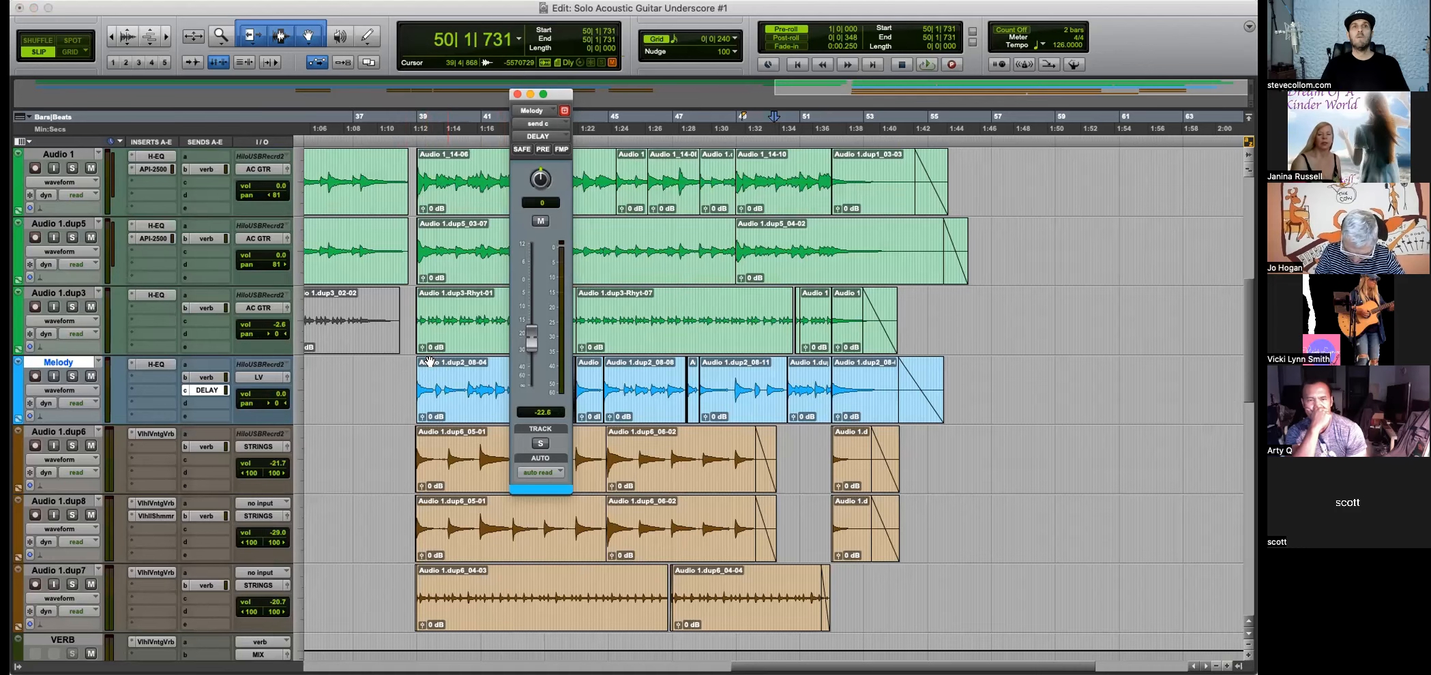
Insert the Waves CLA Epic stereo plug-in on the DELAY track and close the Melody send window.
scroll(381, 384, down, 5)
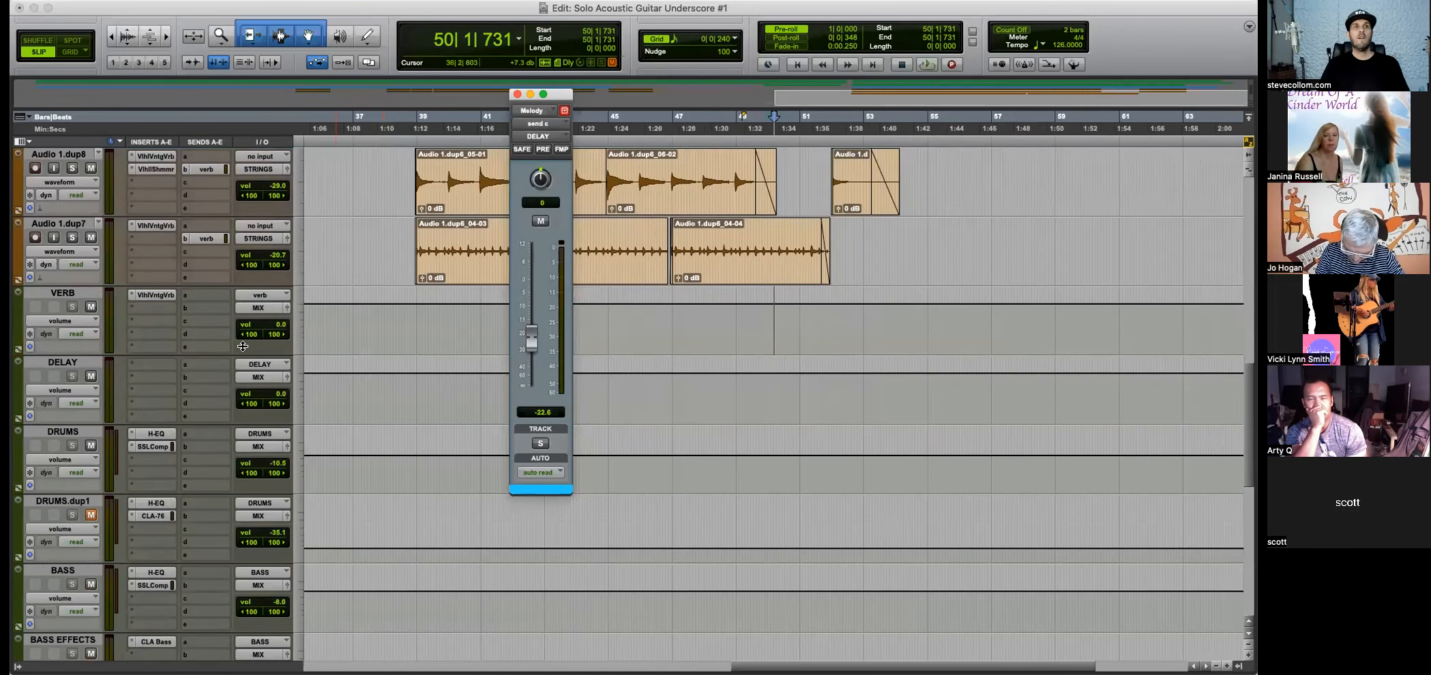
click(147, 365)
mouse_move(147, 365)
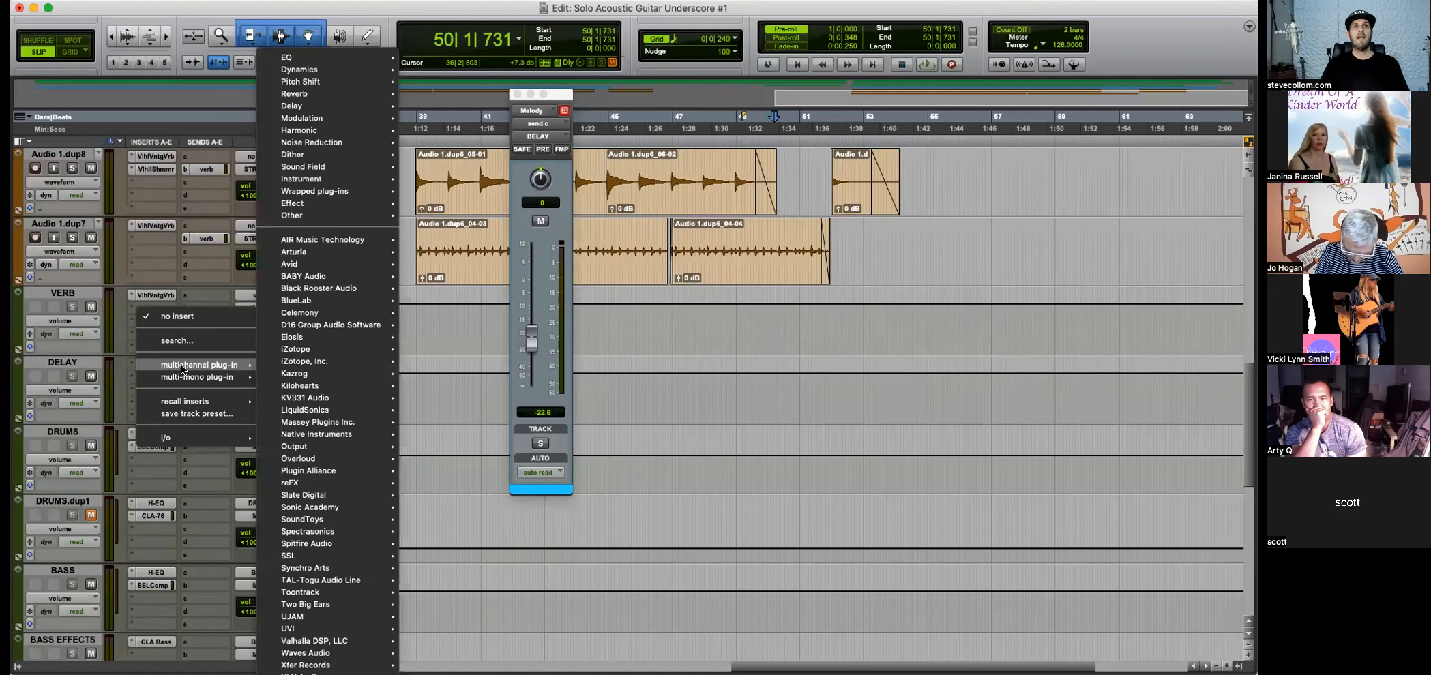
mouse_move(317, 653)
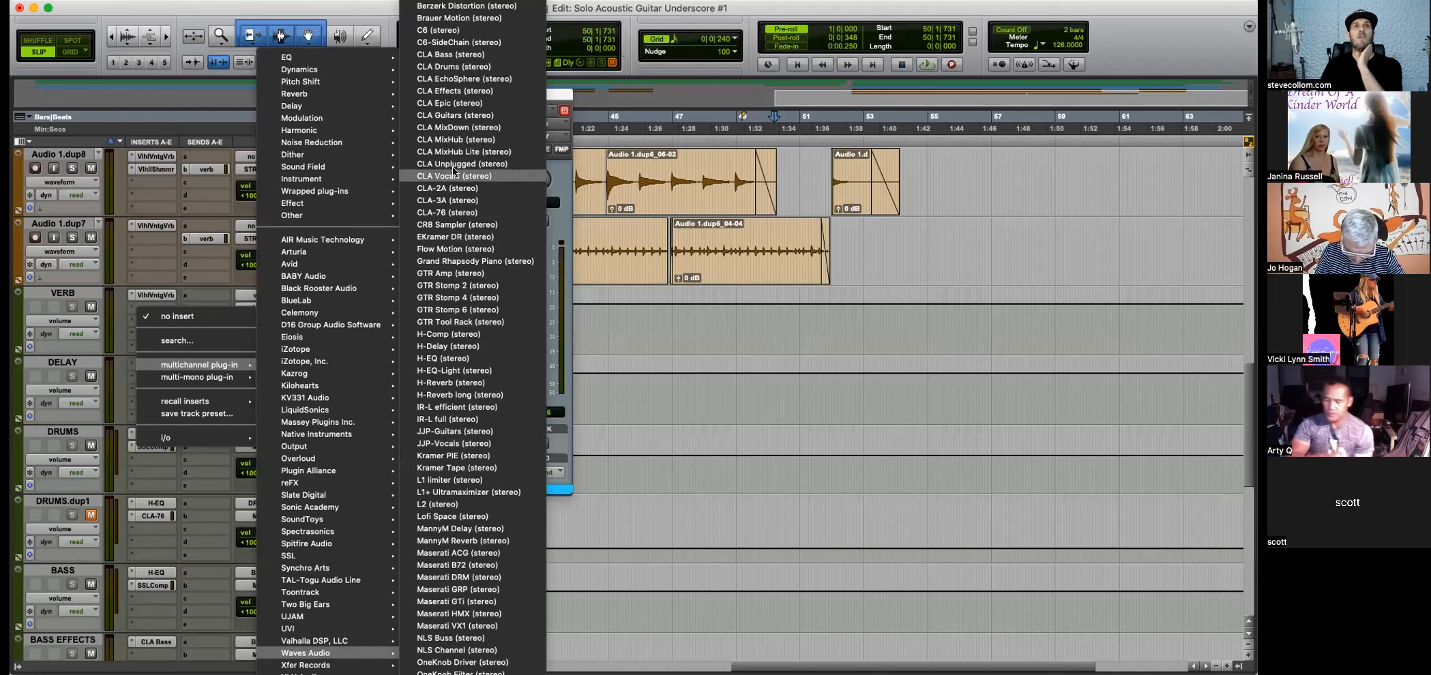
click(448, 103)
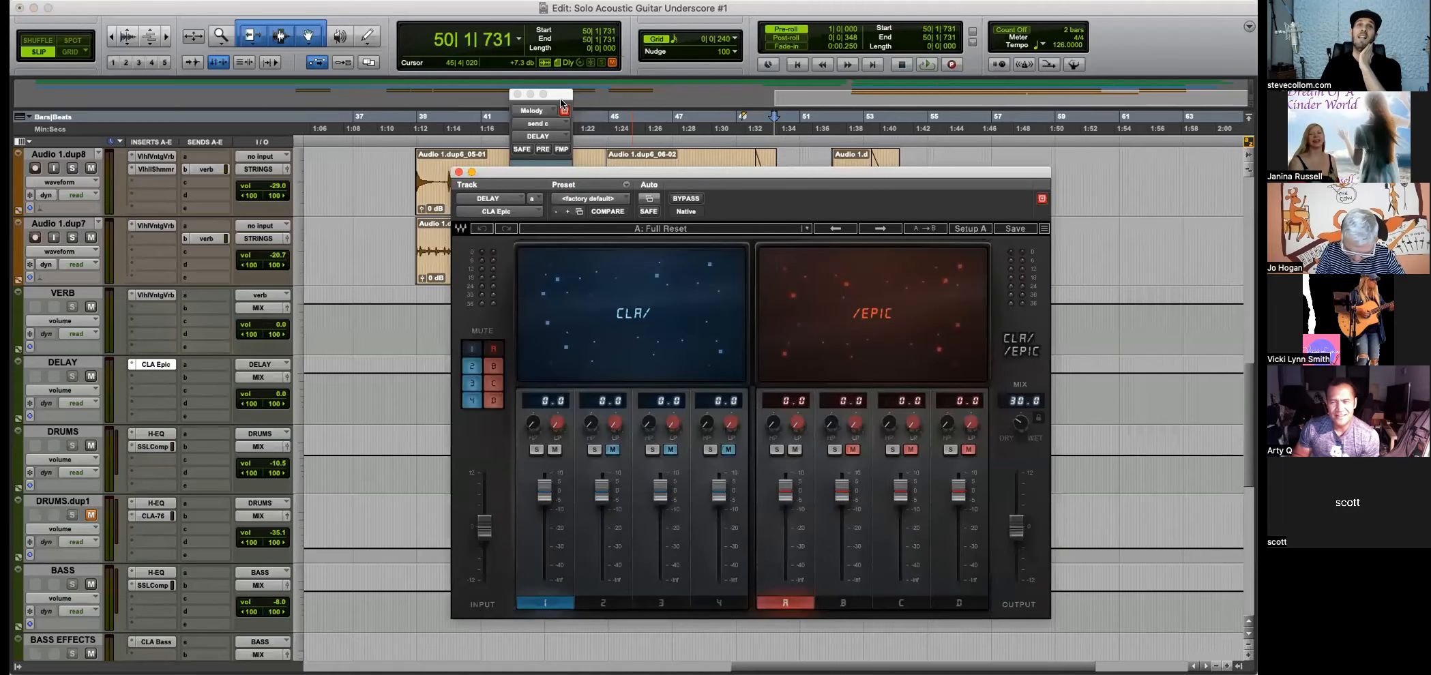
click(516, 94)
Load the CLA vocal preset The Vocal #1 in CLA Epic on the DELAY track and start playback before bar 50.
drag(724, 173, 742, 122)
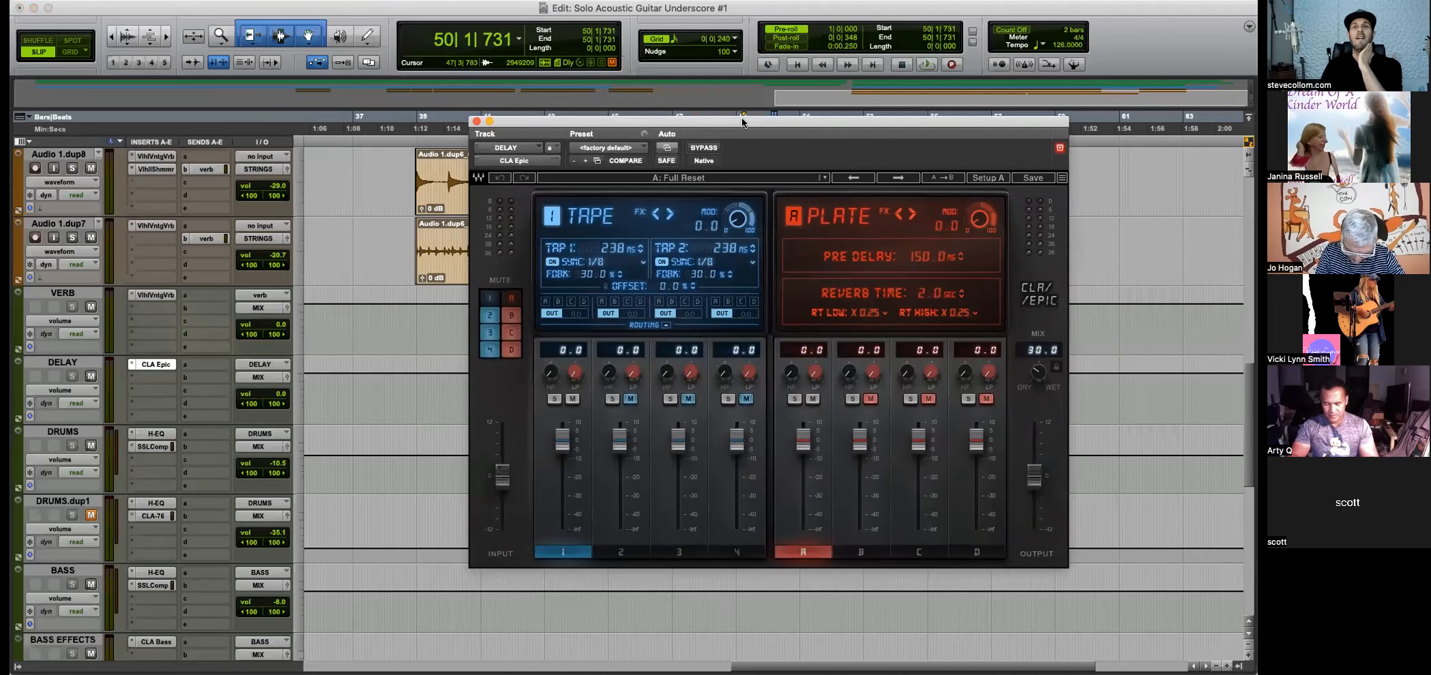
click(779, 179)
mouse_move(821, 334)
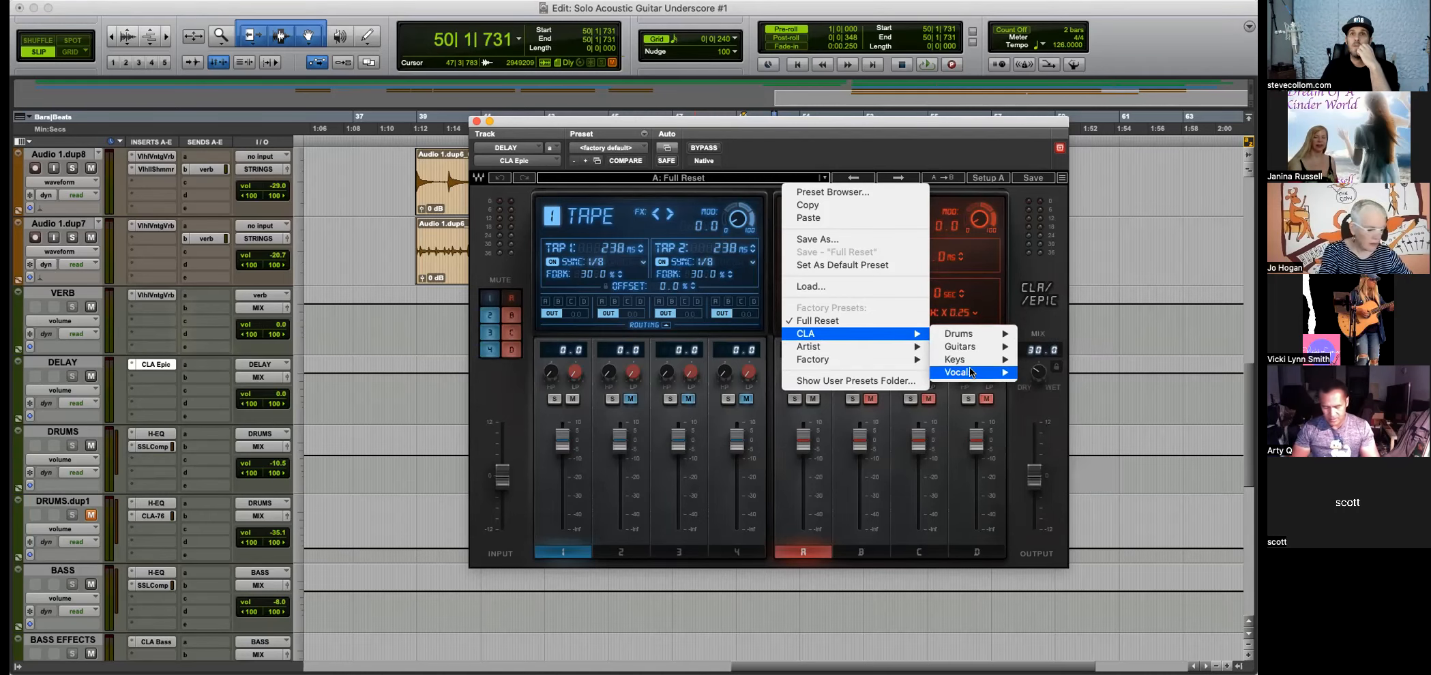
mouse_move(971, 372)
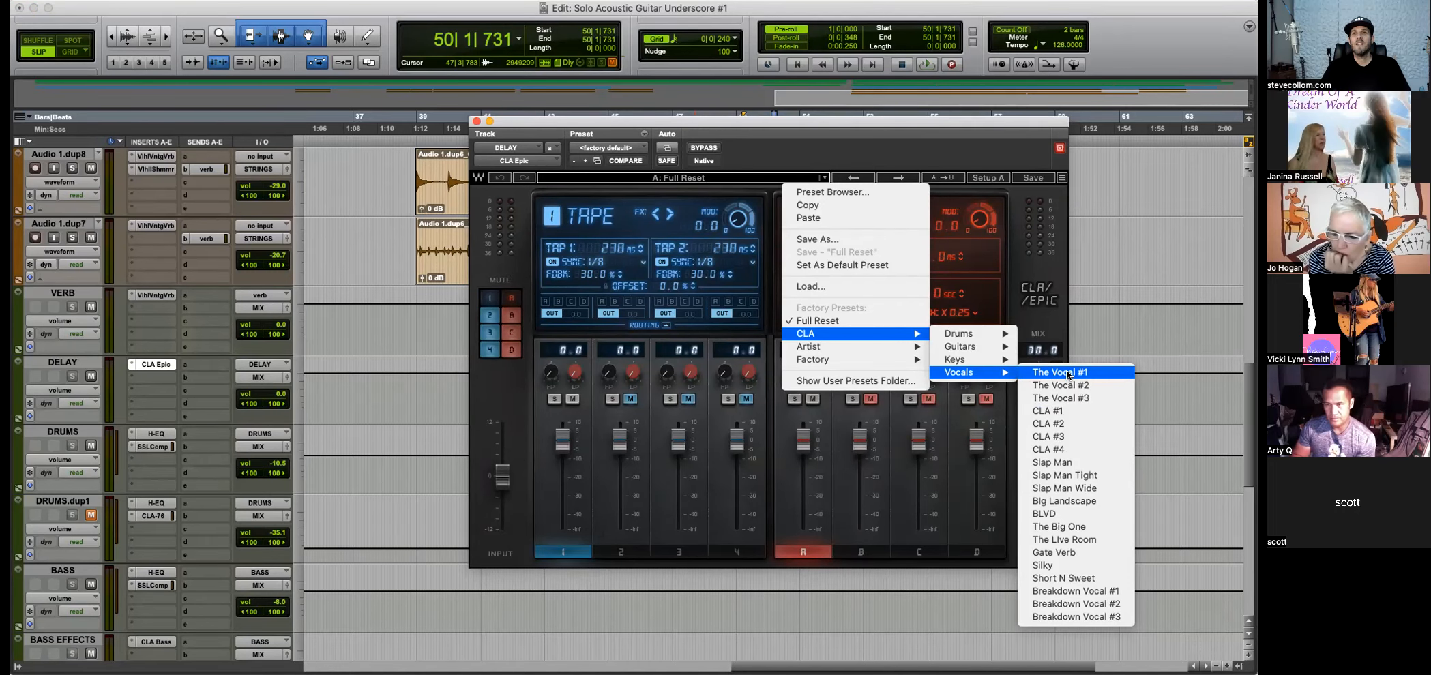
mouse_move(827, 336)
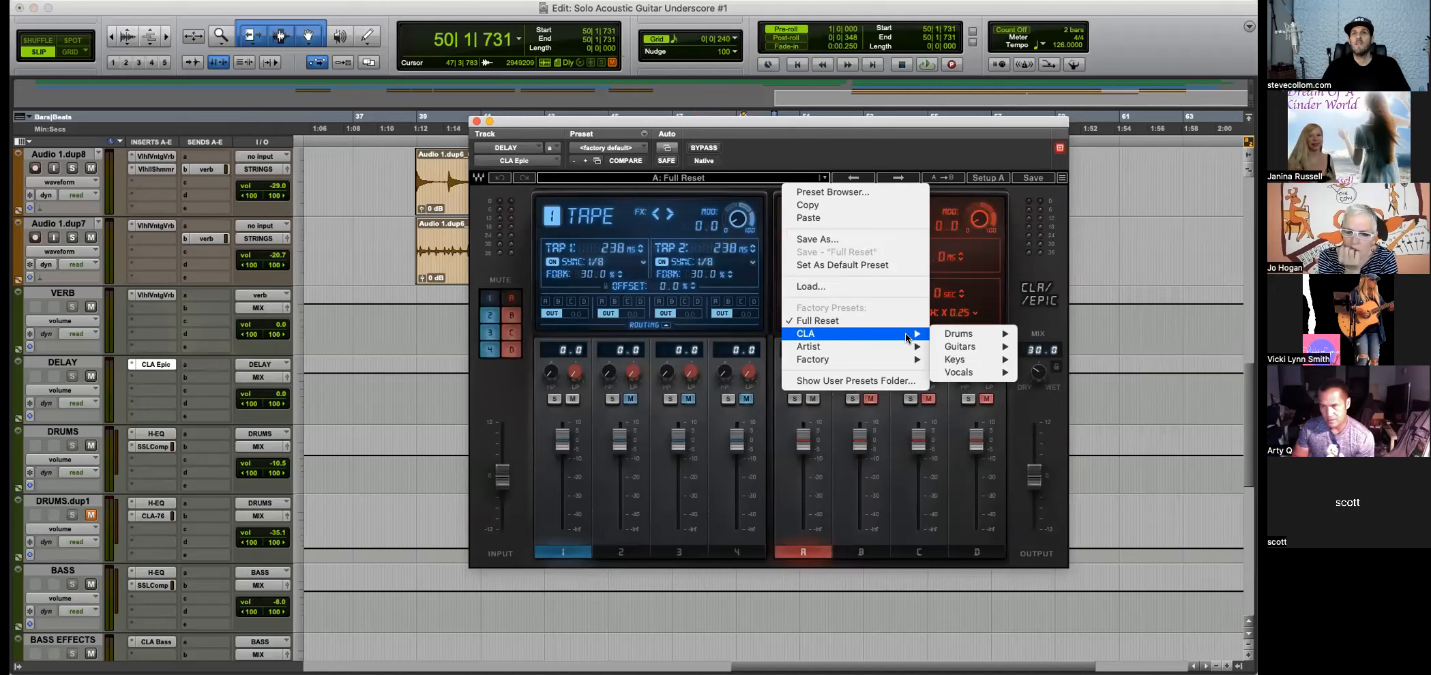
mouse_move(976, 333)
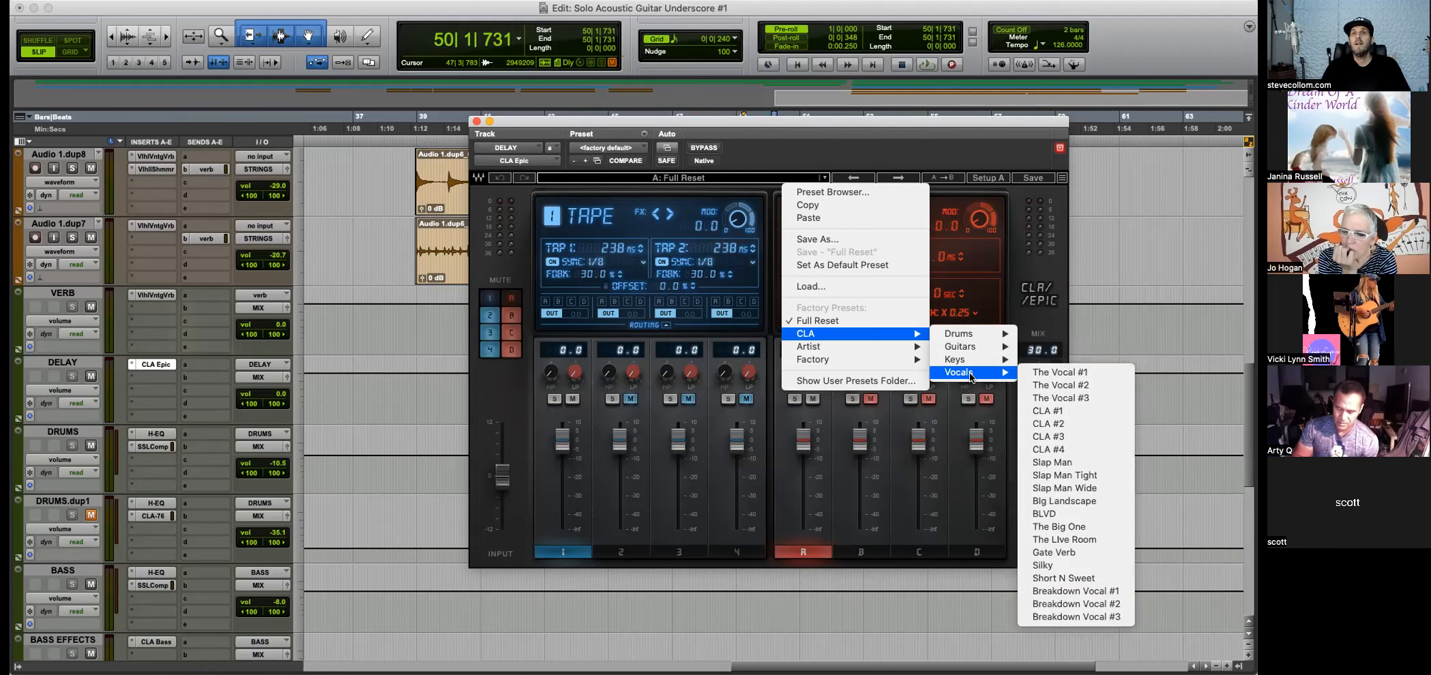
click(742, 380)
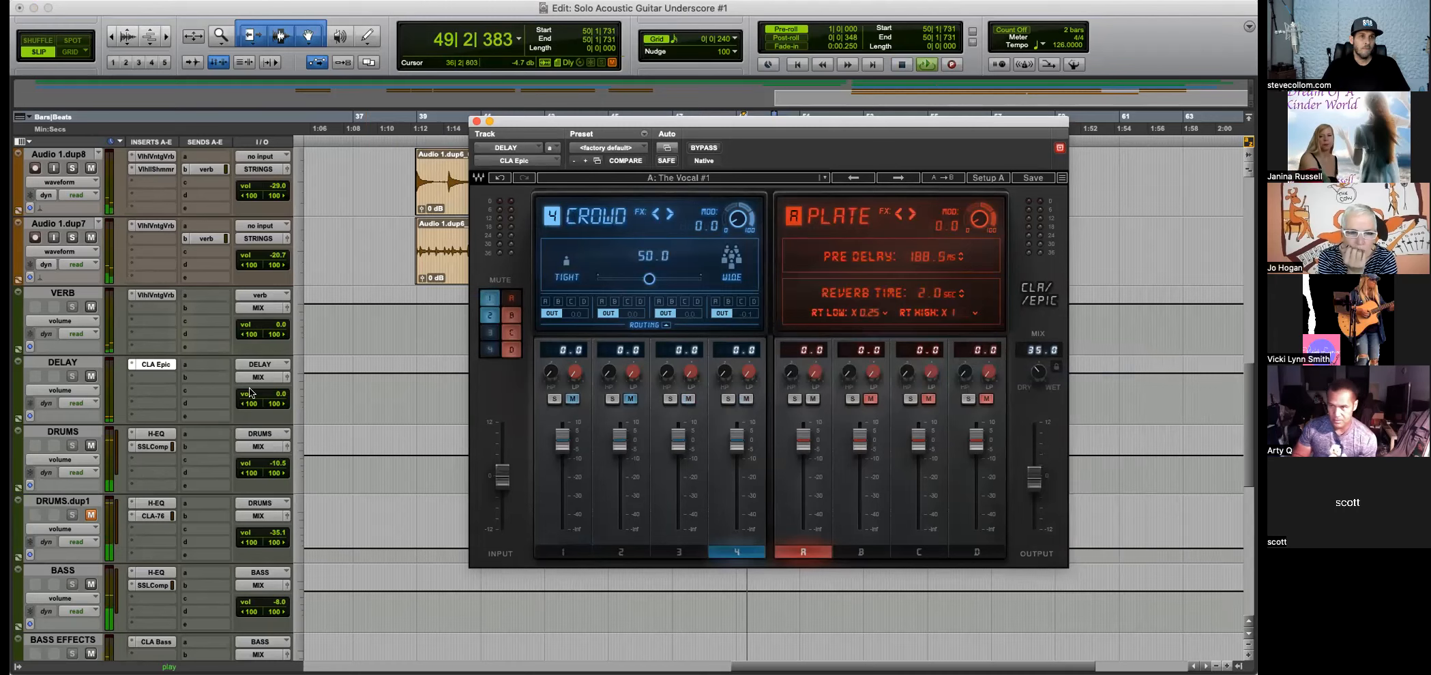
Reset the Melody track's DELAY send to 0.0 dB during playback, and close the send and CLA Epic windows.
scroll(330, 235, up, 5)
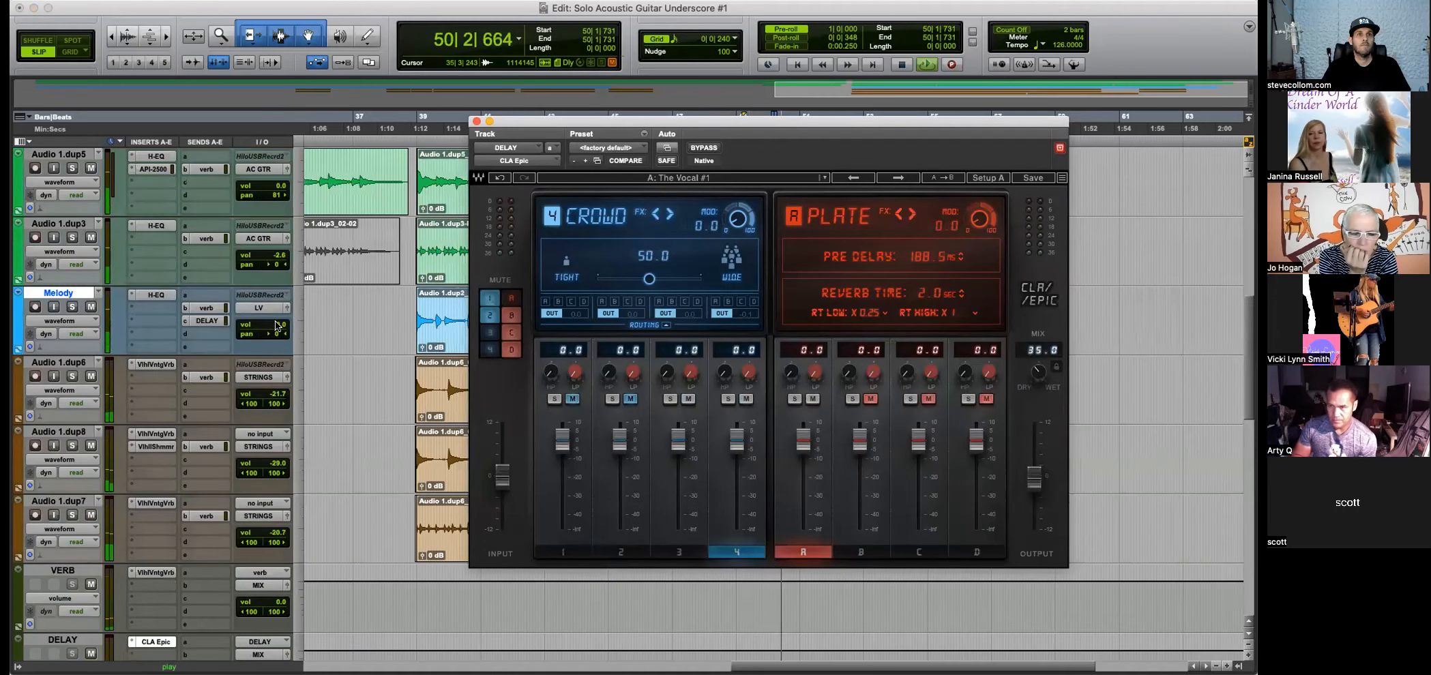
click(207, 322)
alt+click(533, 336)
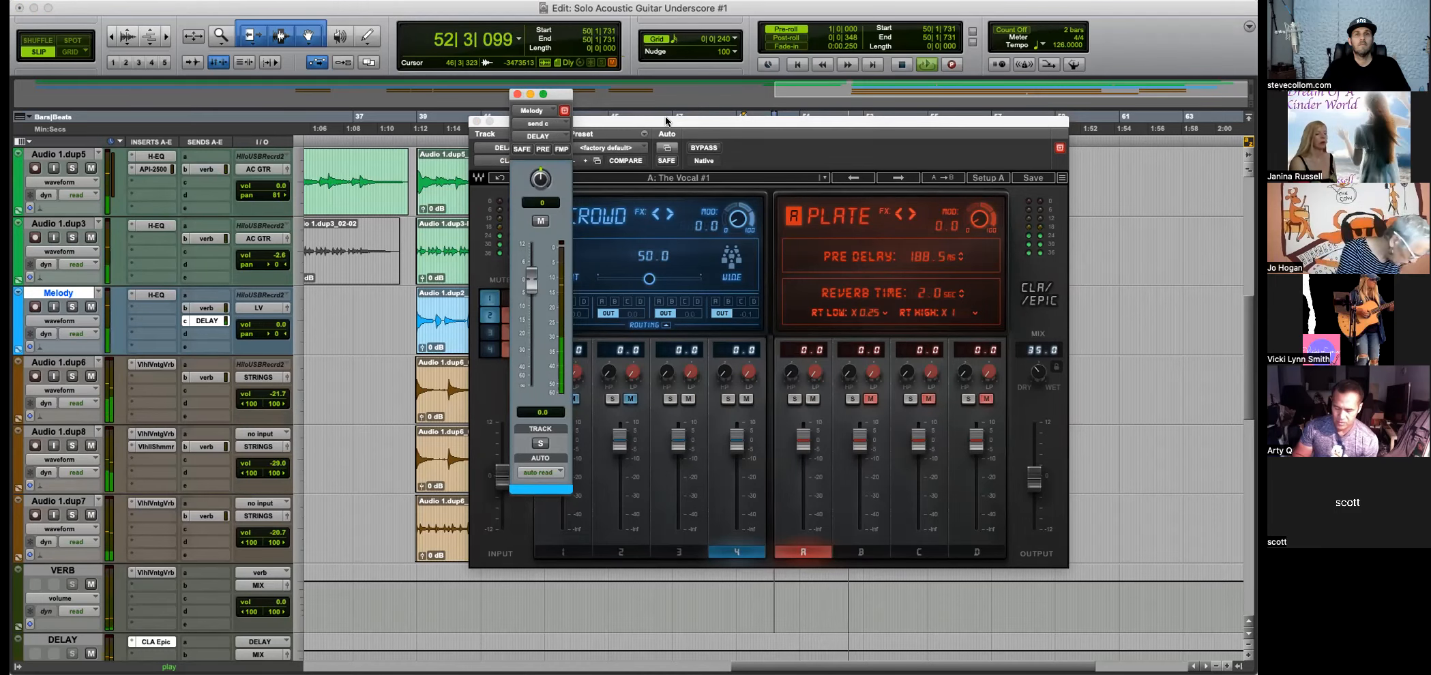
drag(666, 121, 782, 123)
click(591, 123)
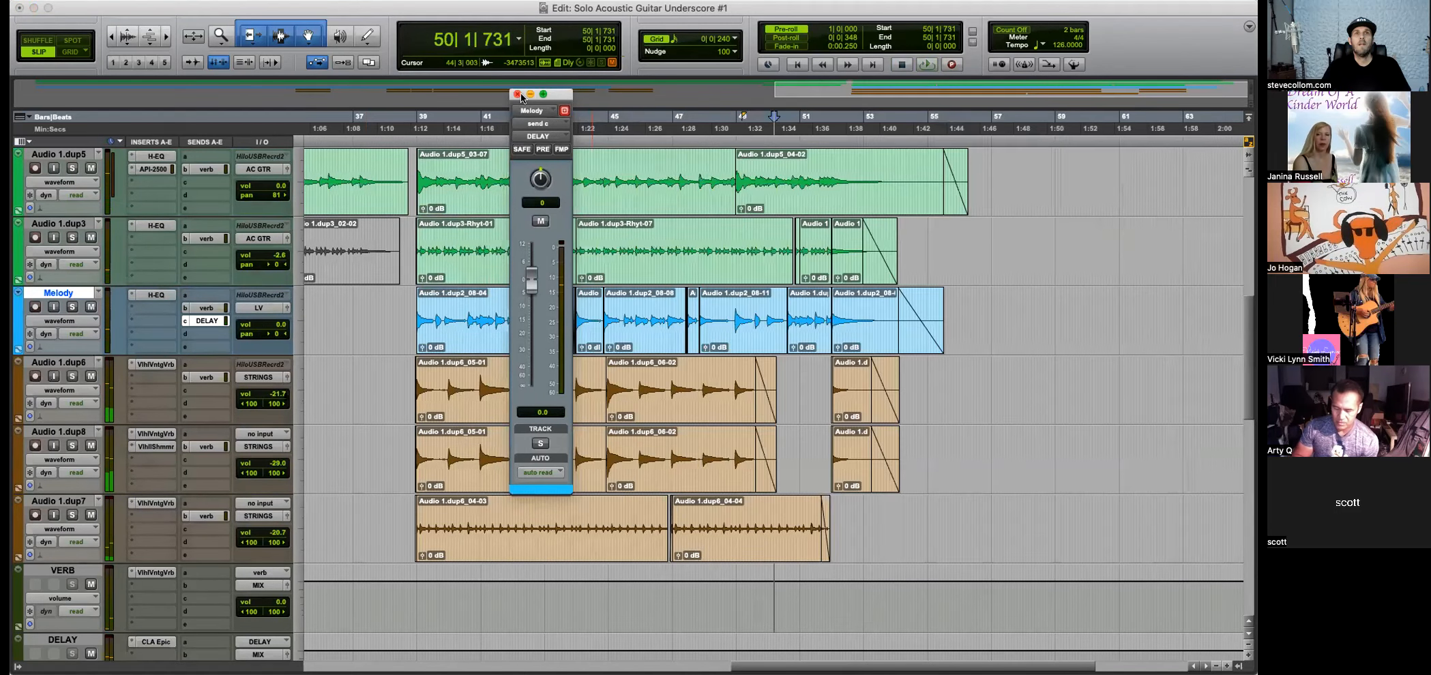
click(517, 94)
Solo the Melody track and play it from the start around bar 3 with the delay effect.
key(super+bracketleft)
key(super+bracketleft)
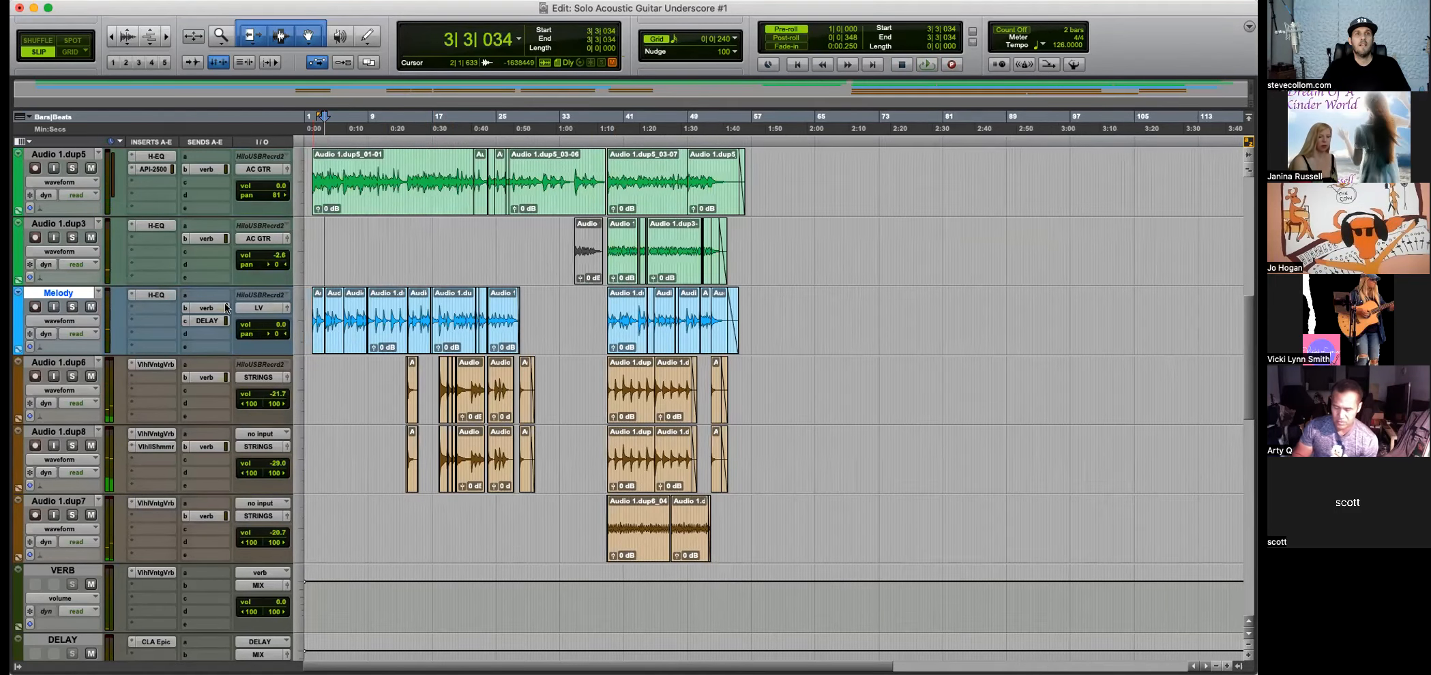
key(super+bracketright)
key(super+bracketright)
key(space)
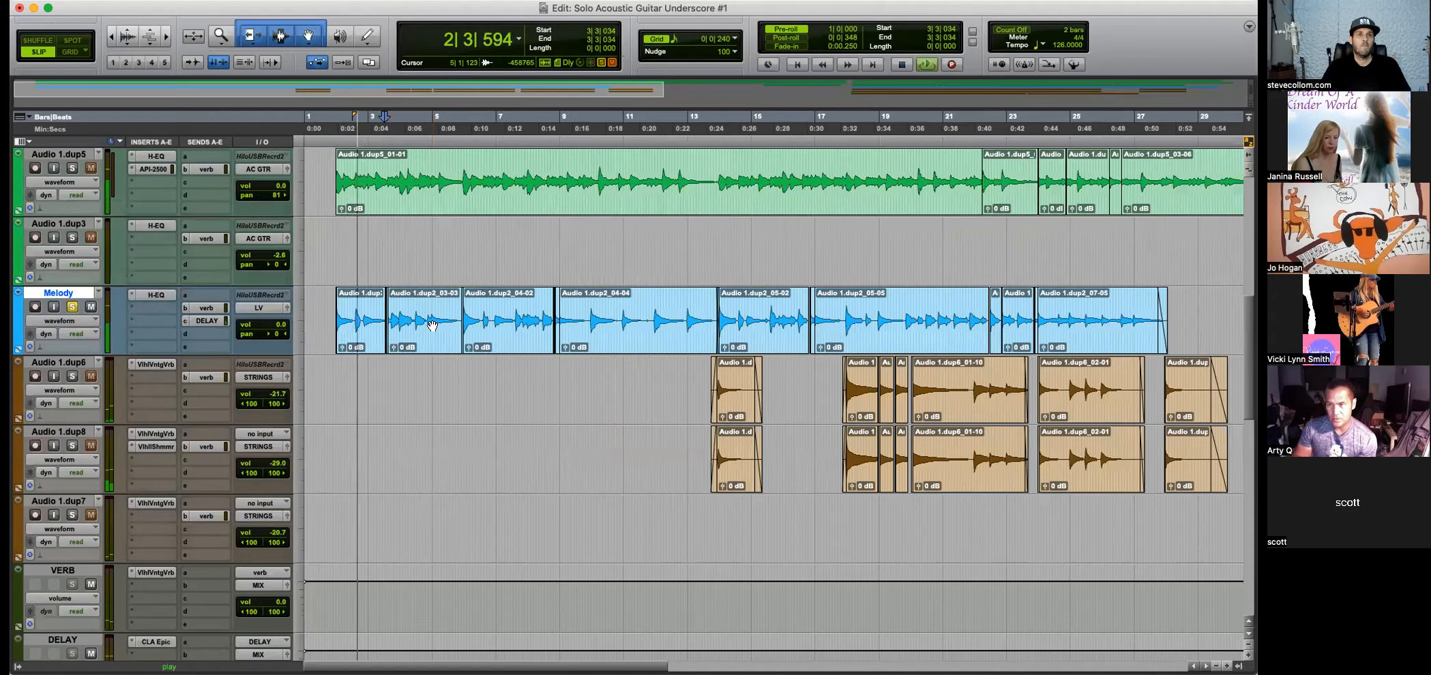
scroll(393, 378, down, 3)
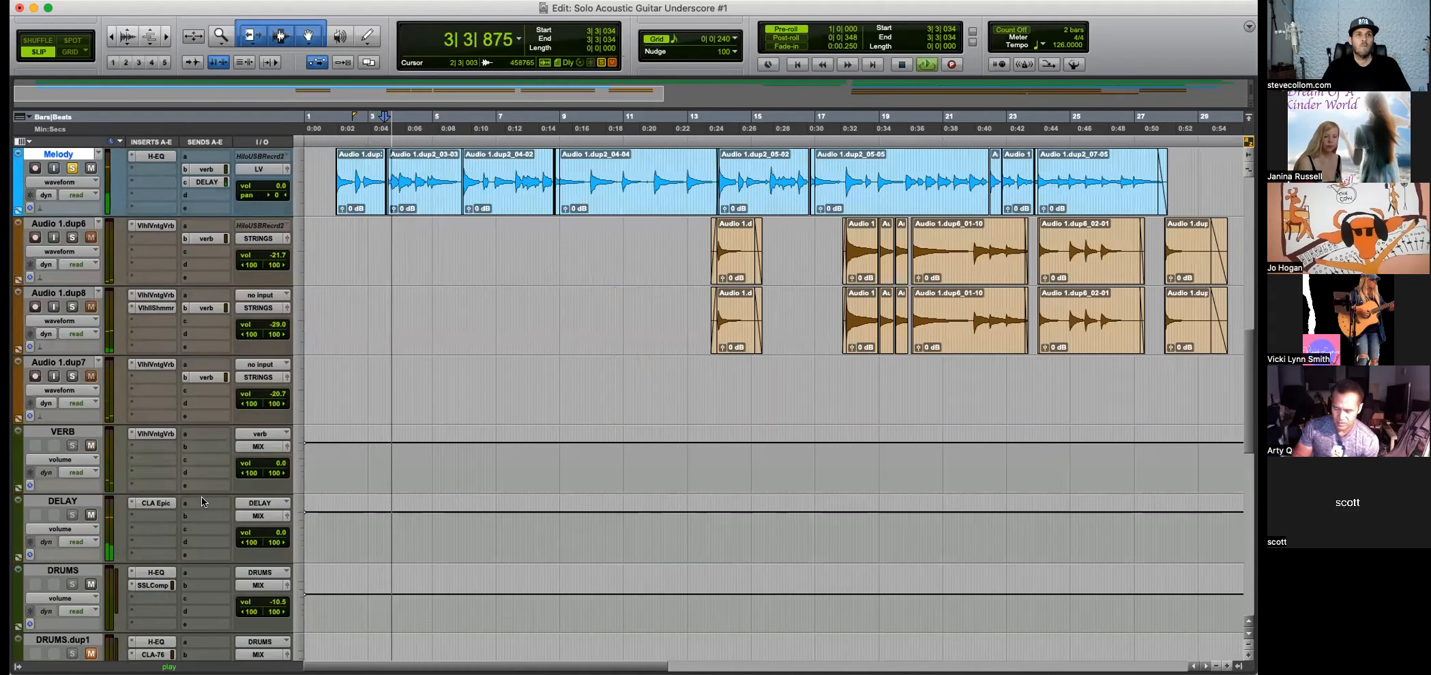
Audition preset The Vocal #2 in the DELAY track's CLA Epic, load The Vocal #3, and play from bar 3.
click(152, 502)
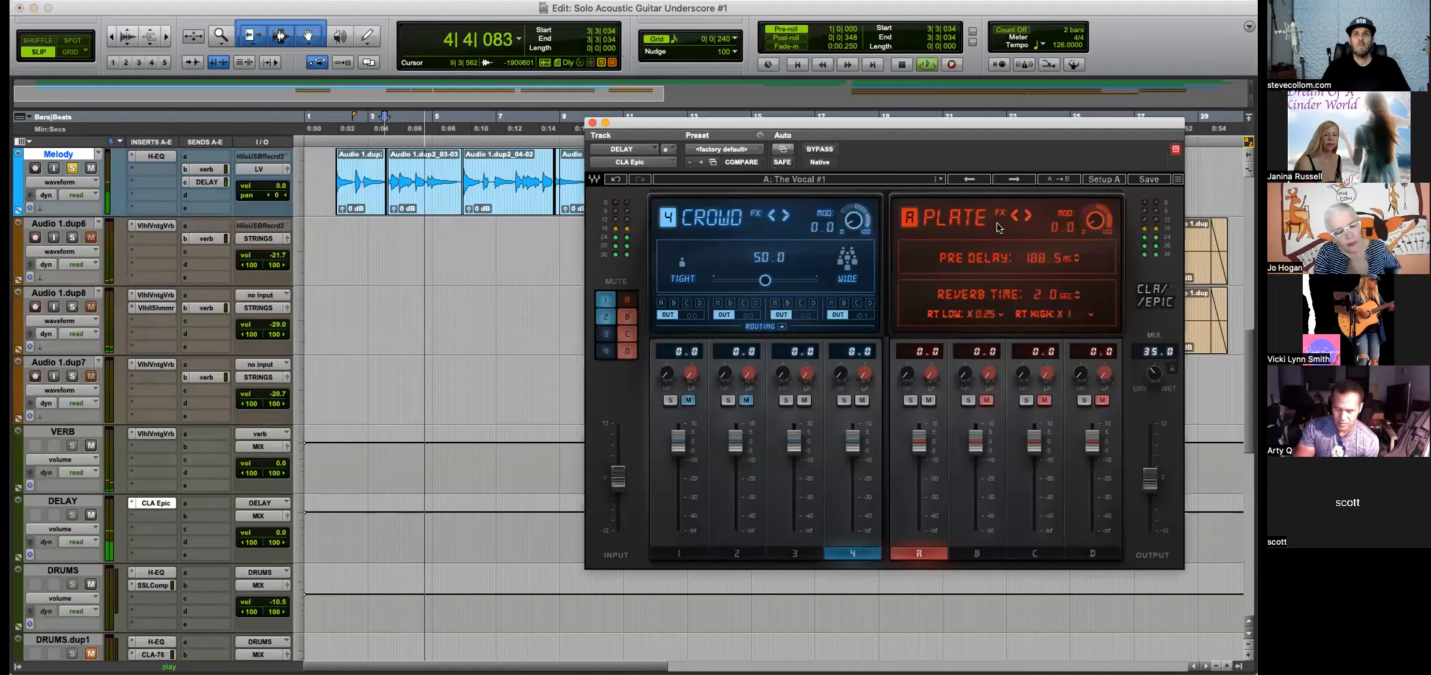
click(1021, 182)
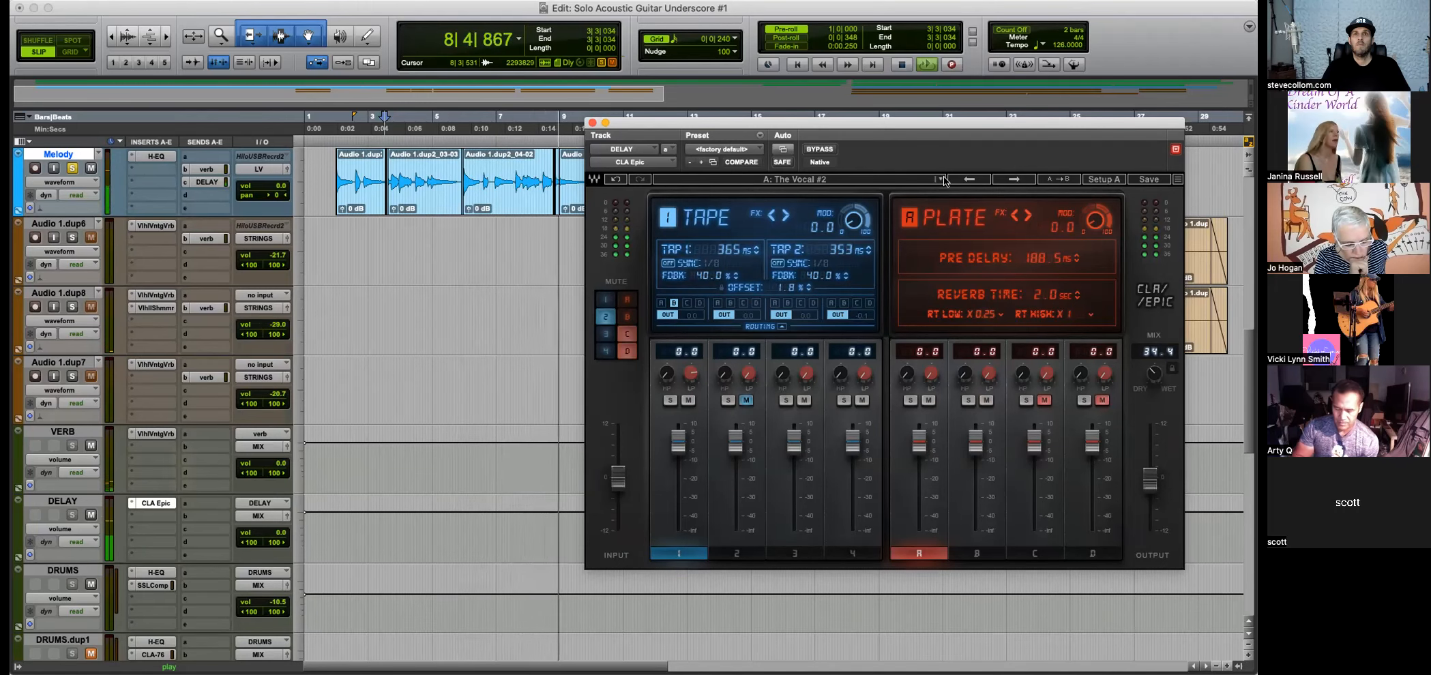
click(1014, 179)
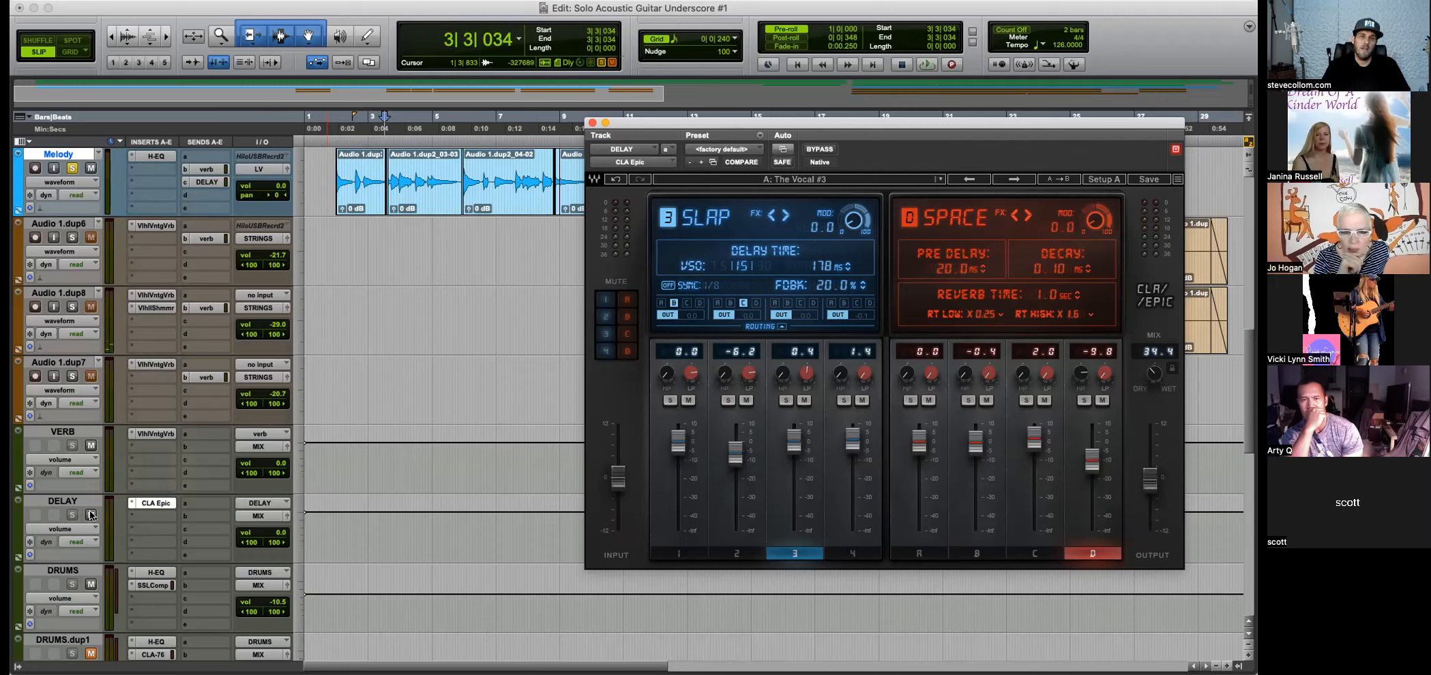
drag(380, 255, 568, 241)
key(space)
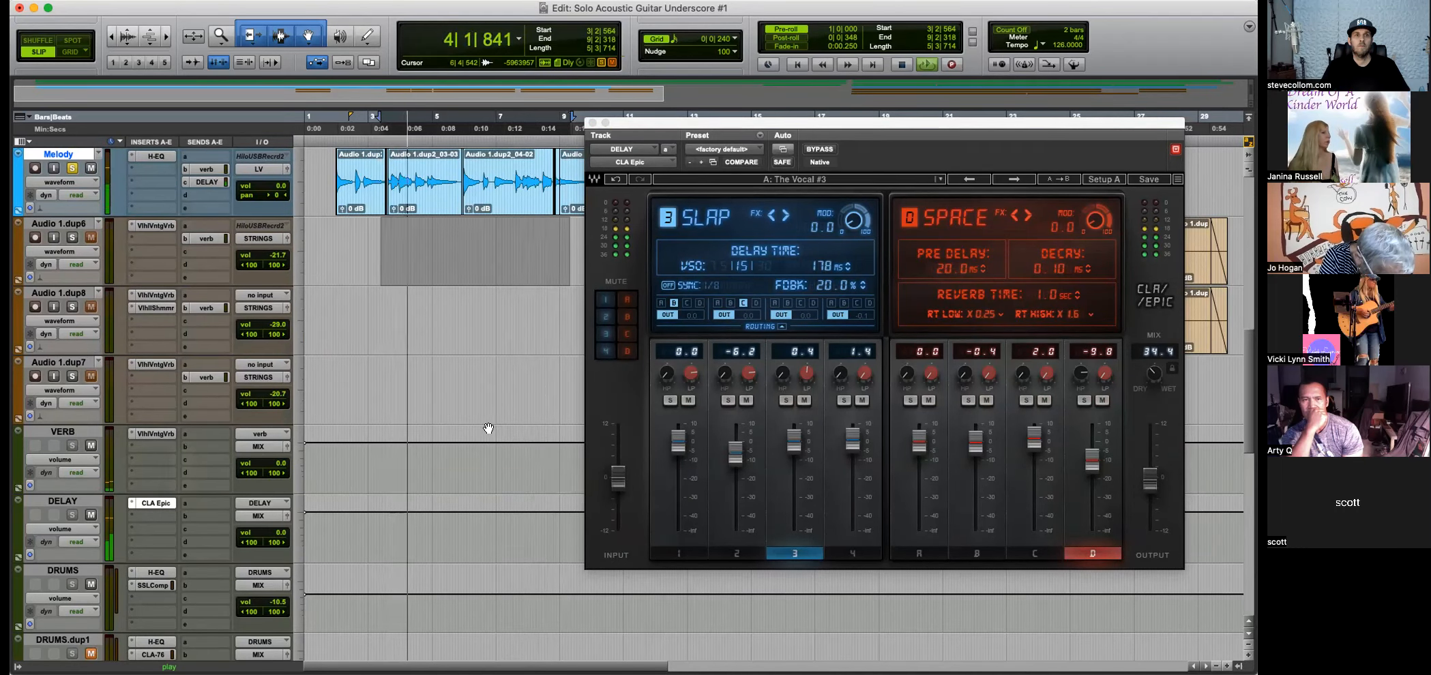
key(space)
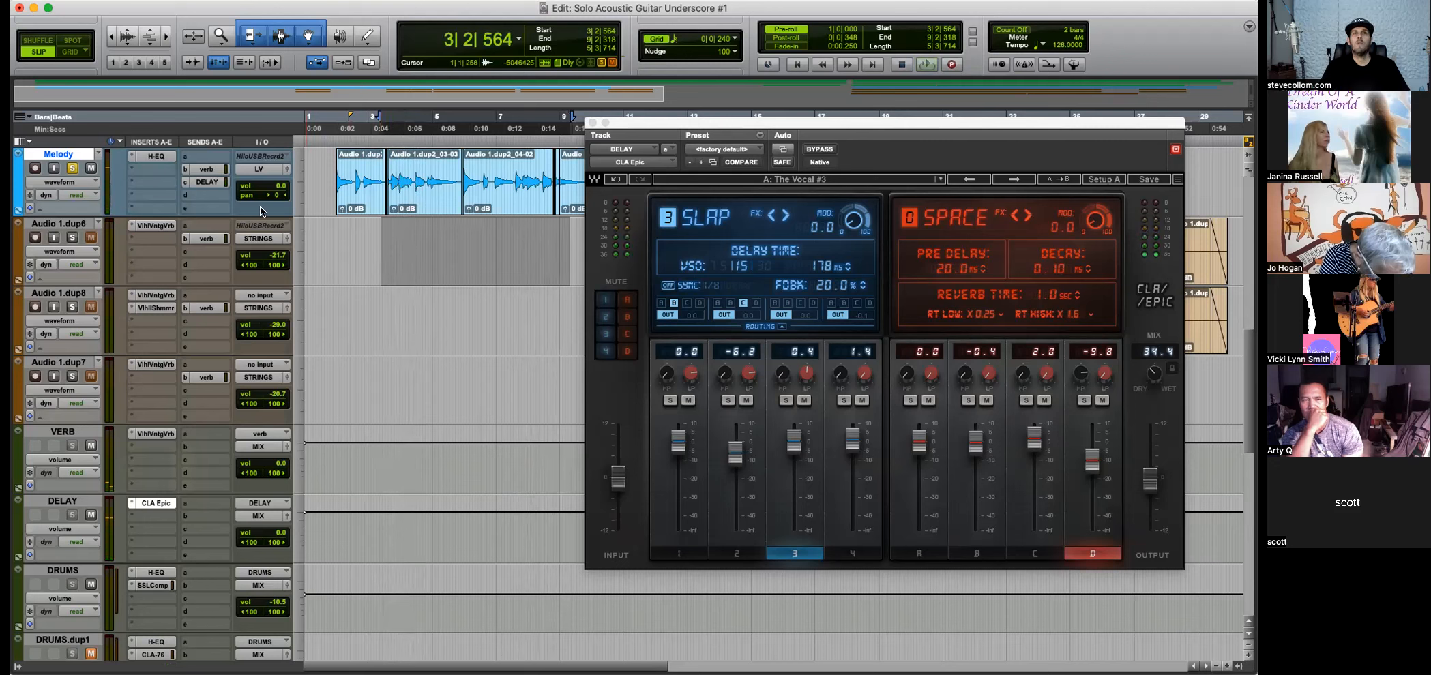
Lower the Melody track's DELAY send level, and close the send and CLA Epic windows.
click(203, 181)
drag(530, 277, 530, 334)
click(517, 94)
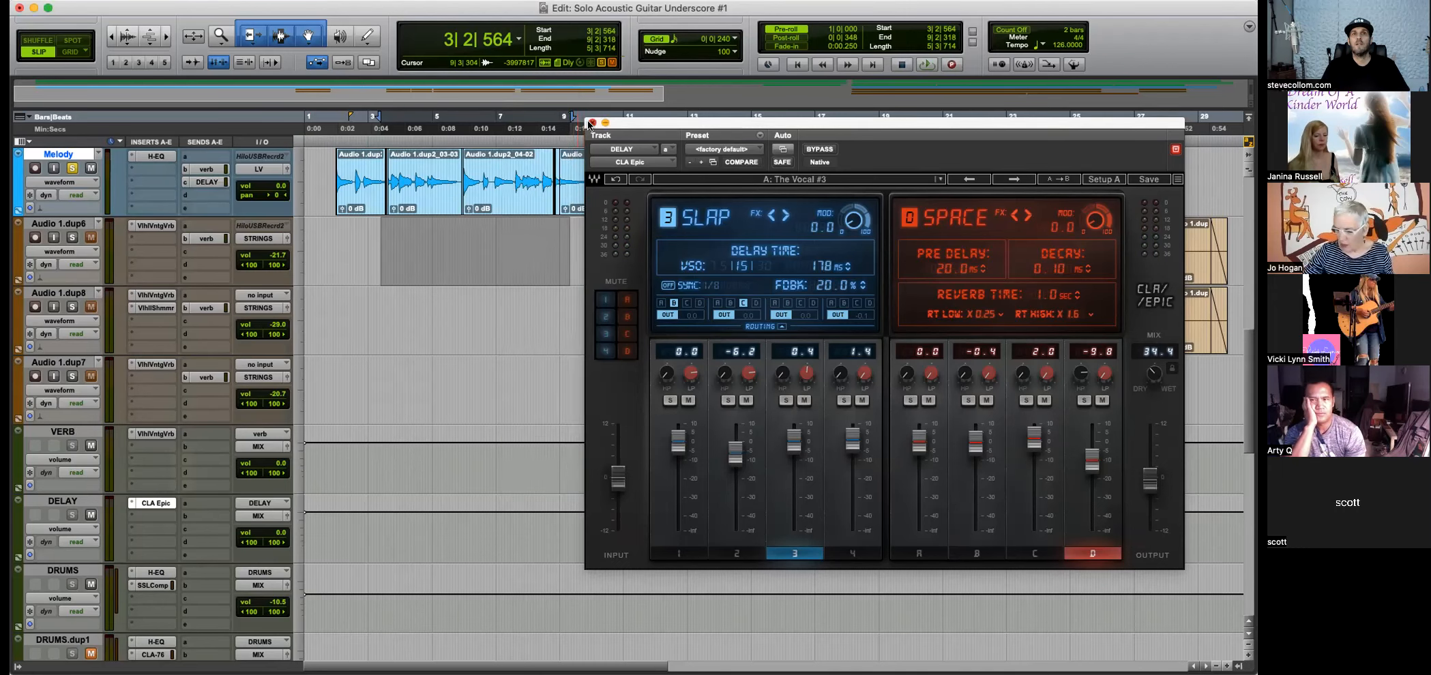
click(591, 123)
Take the Melody track out of solo and play the full mix from bar 3.
key(r)
click(339, 297)
key(space)
key(t)
scroll(163, 310, up, 3)
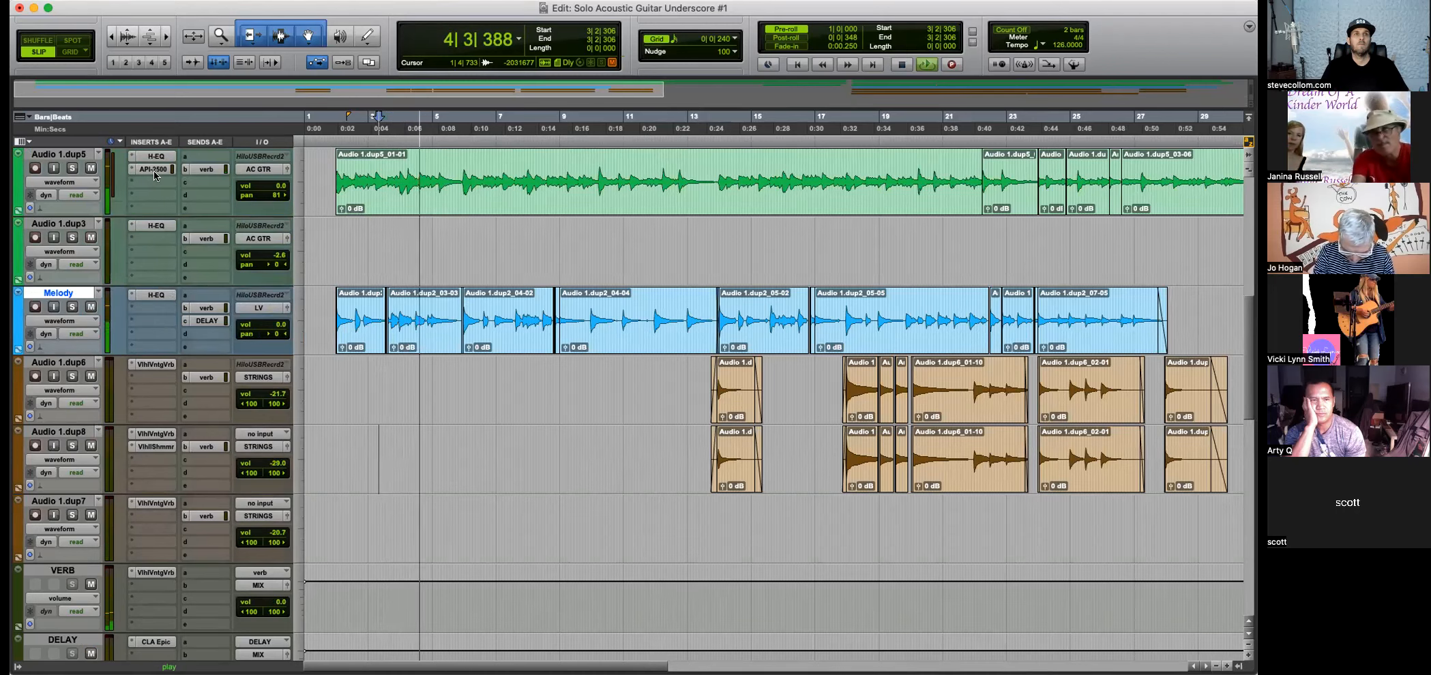
Add the API-2500 compressor to the Melody track, adjust its threshold during playback, and close it.
click(151, 308)
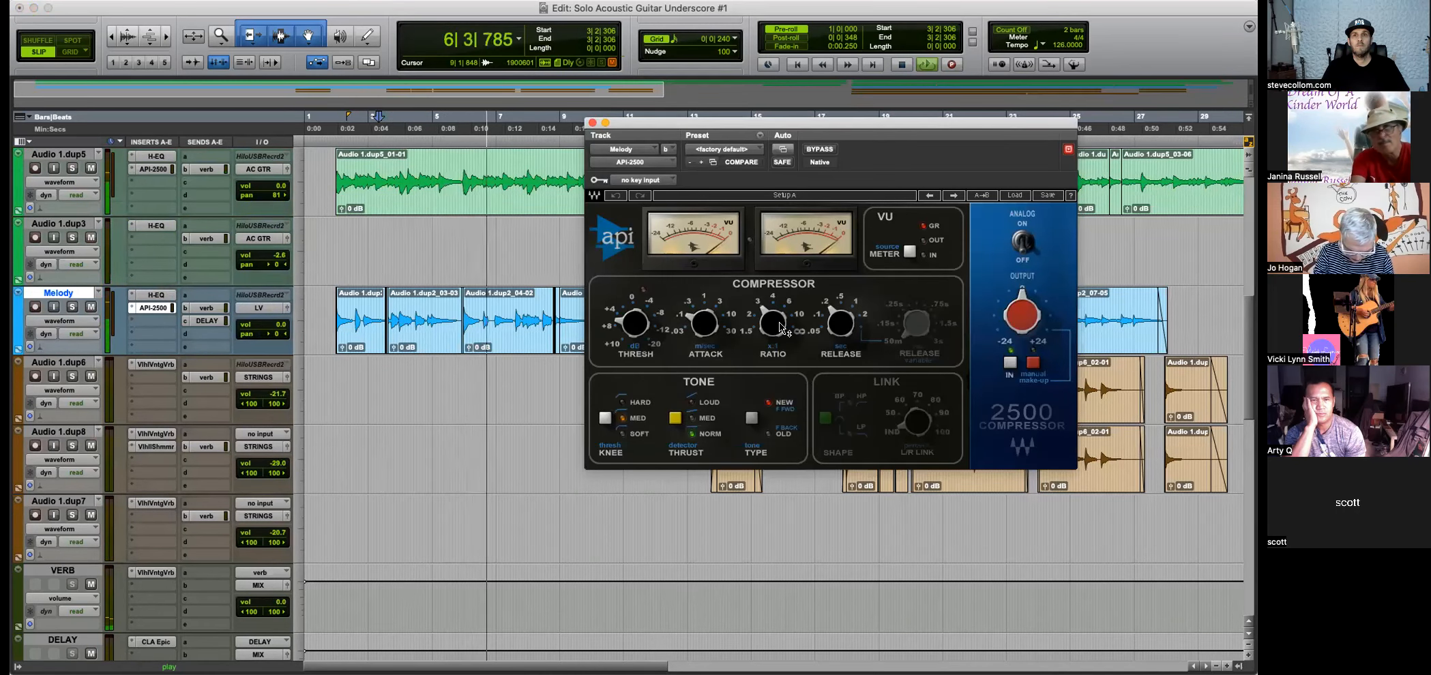
mouse_move(791, 332)
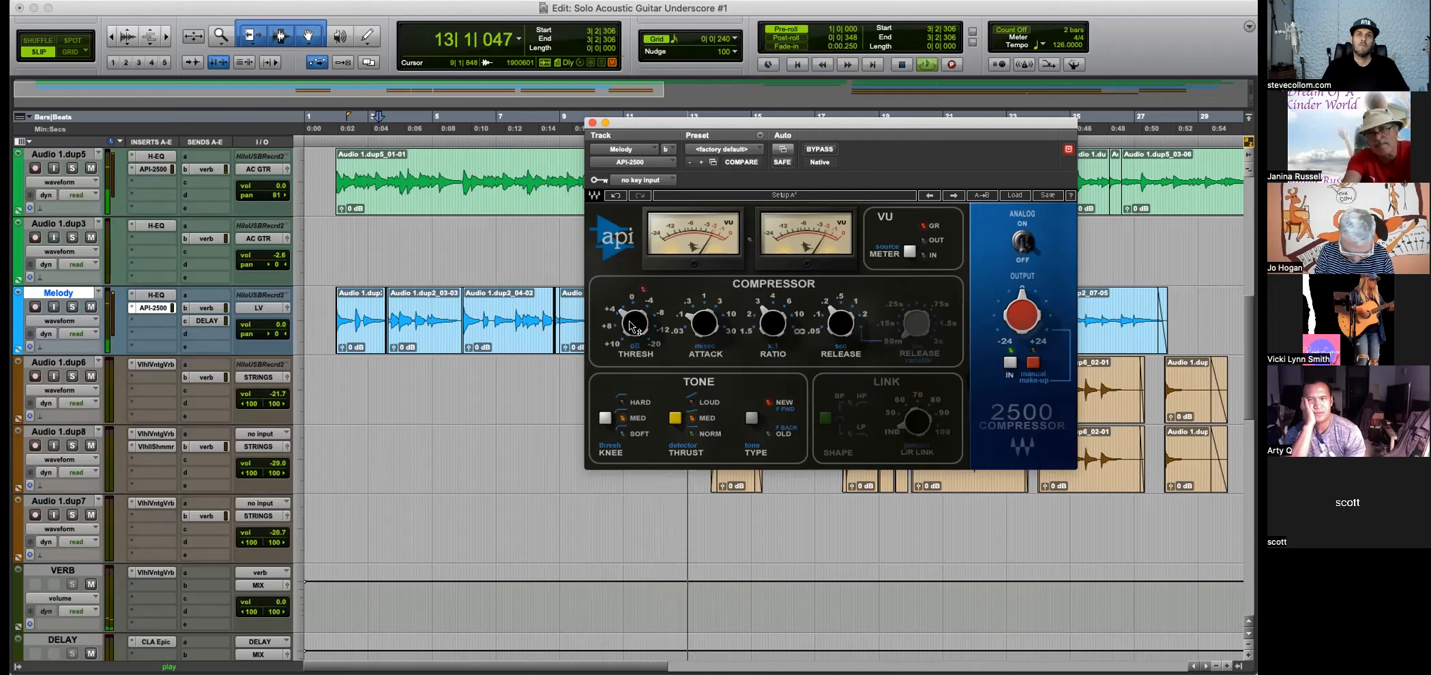
mouse_move(634, 325)
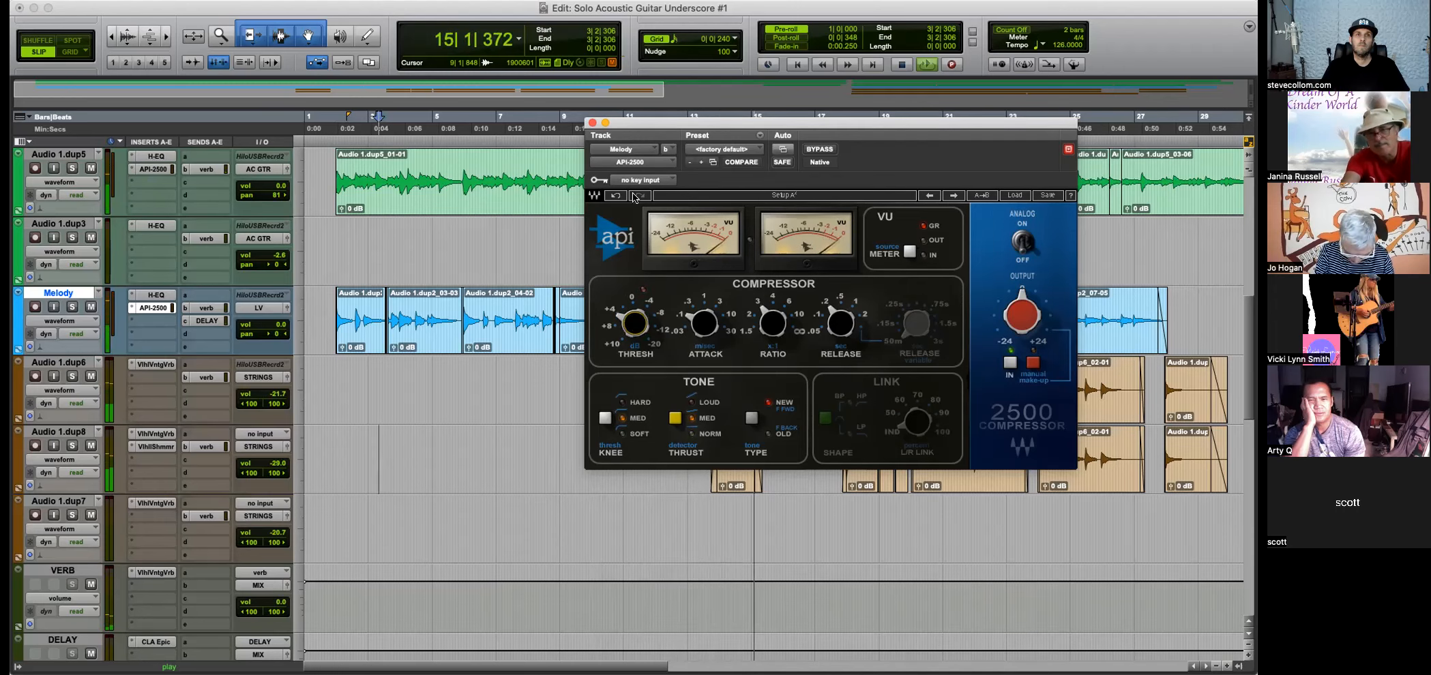
click(592, 125)
Trim the DELAY track's volume slightly while the mix plays, and check the levels on the bus tracks.
key(super+bracketleft)
scroll(464, 412, down, 10)
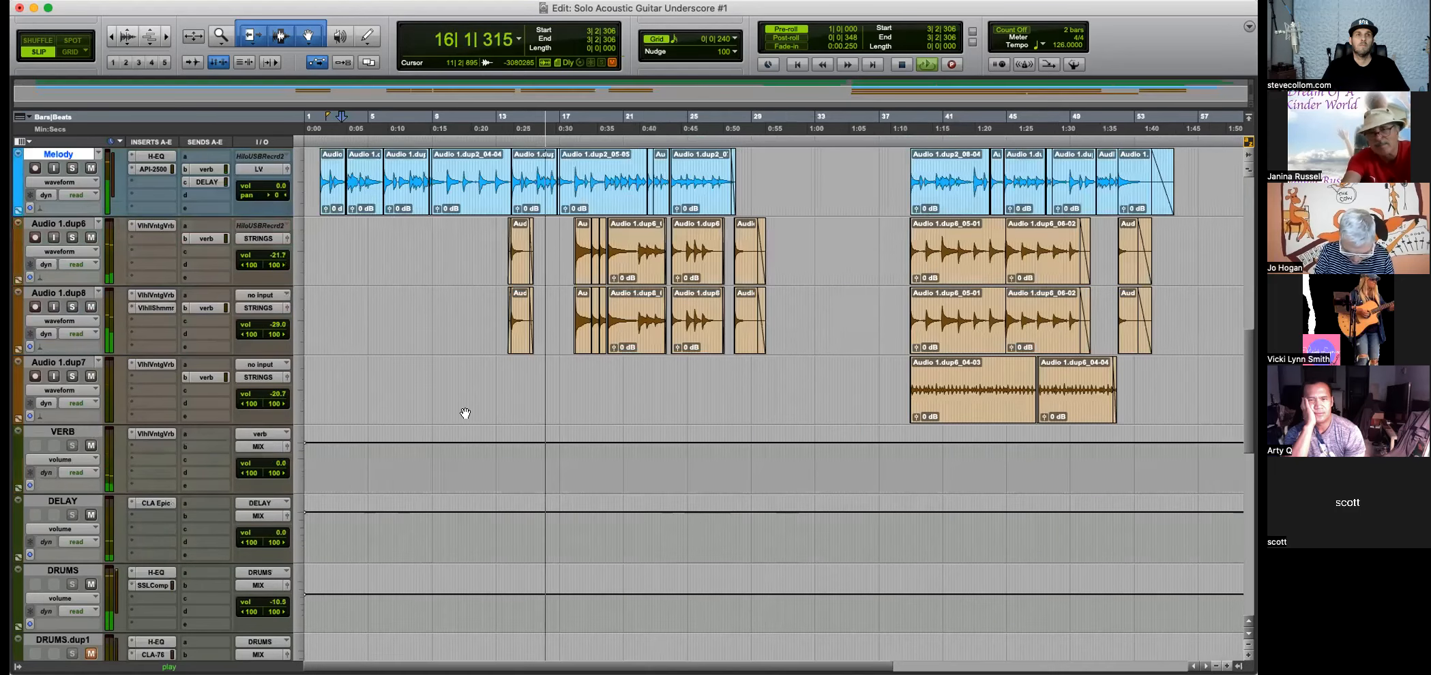
drag(280, 533, 280, 537)
scroll(377, 543, down, 1)
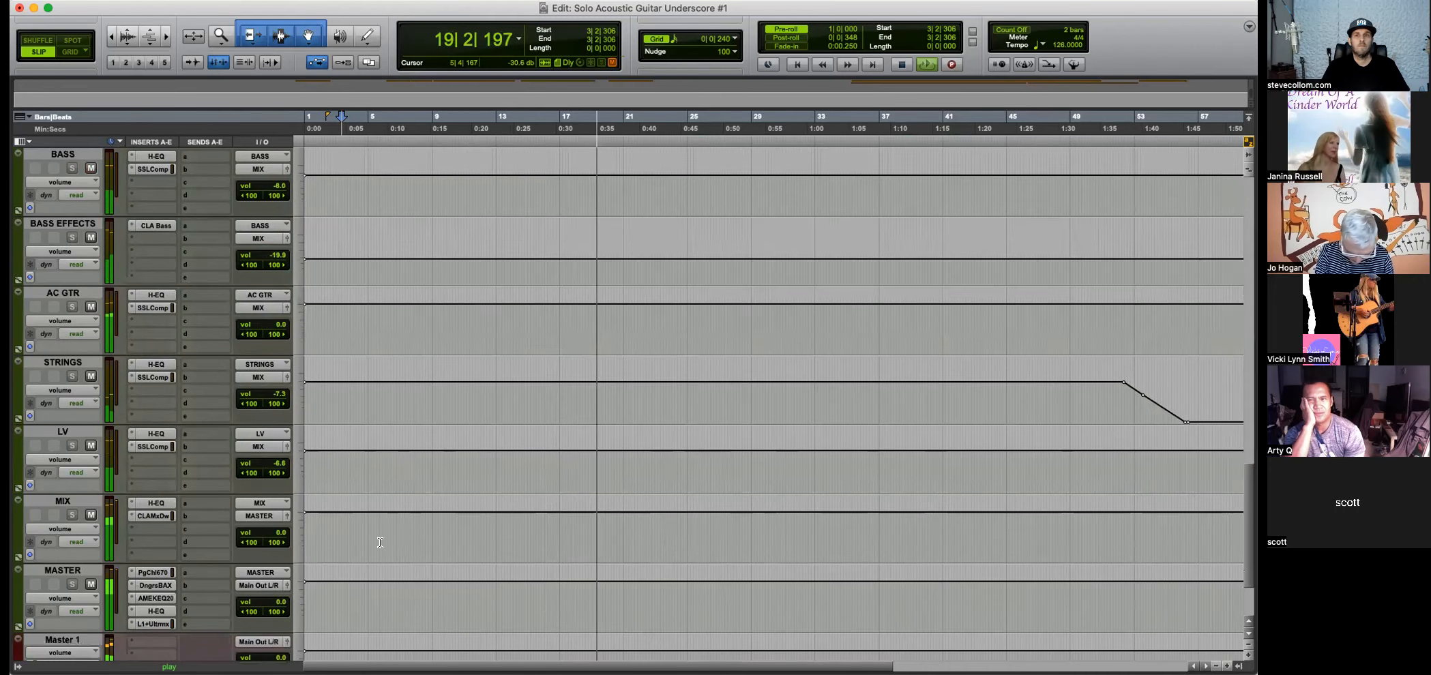
scroll(727, 467, down, 1)
key(super+bracketleft)
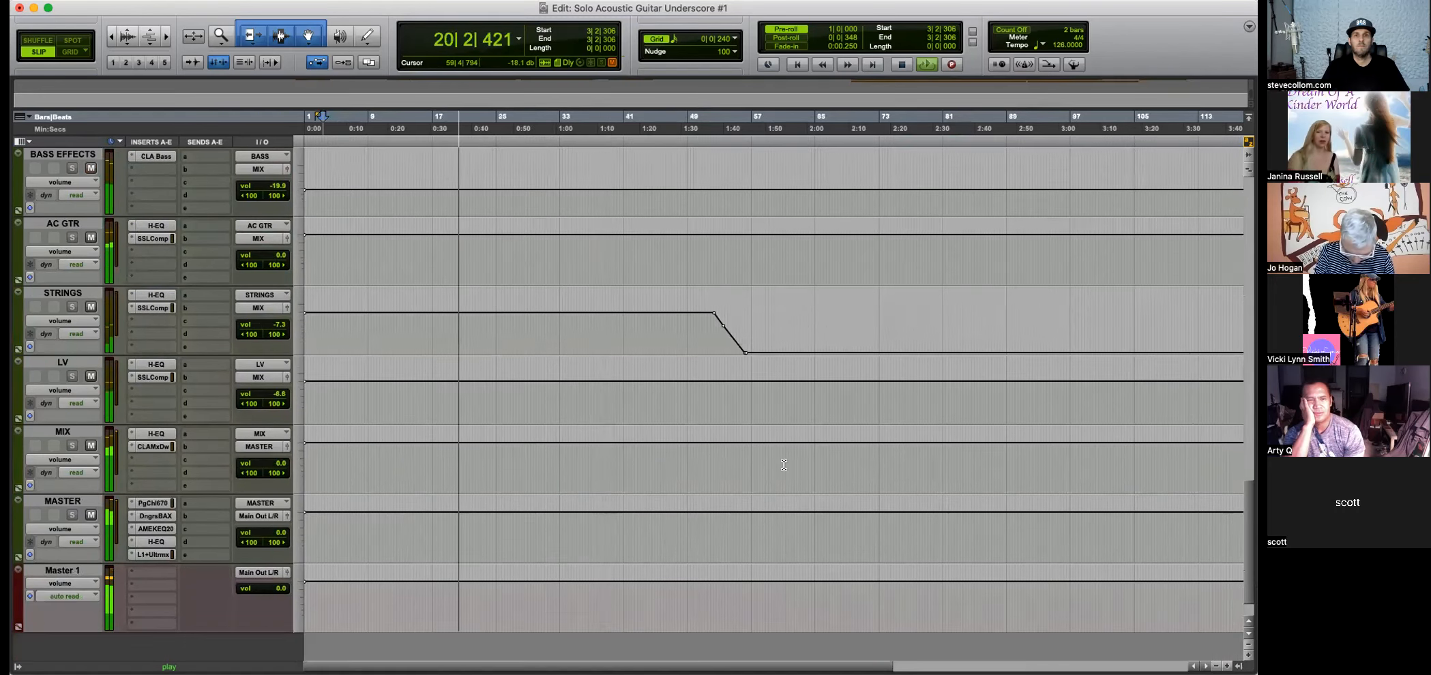
scroll(737, 461, up, 8)
drag(282, 465, 282, 469)
scroll(244, 463, down, 10)
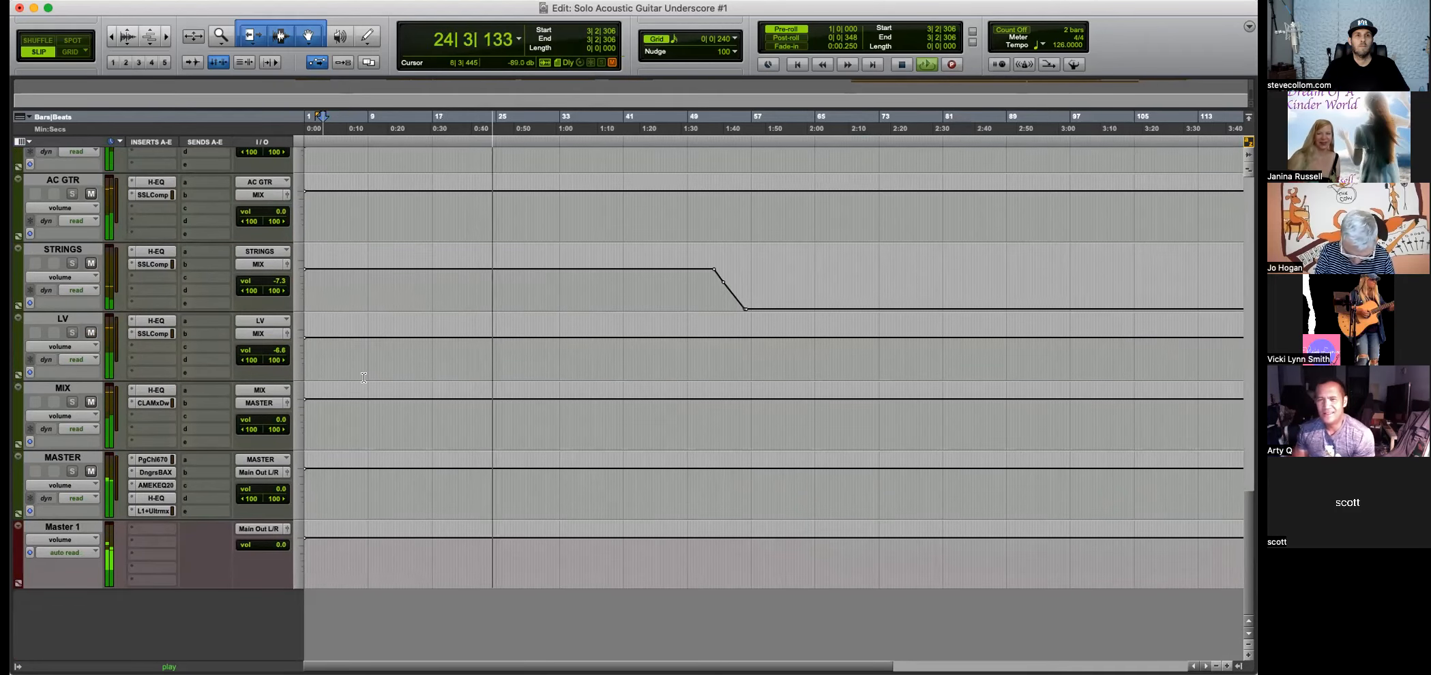
Delete a short section of the Audio 2 and Audio 3 percussion clips just before bar 24.
scroll(467, 390, up, 10)
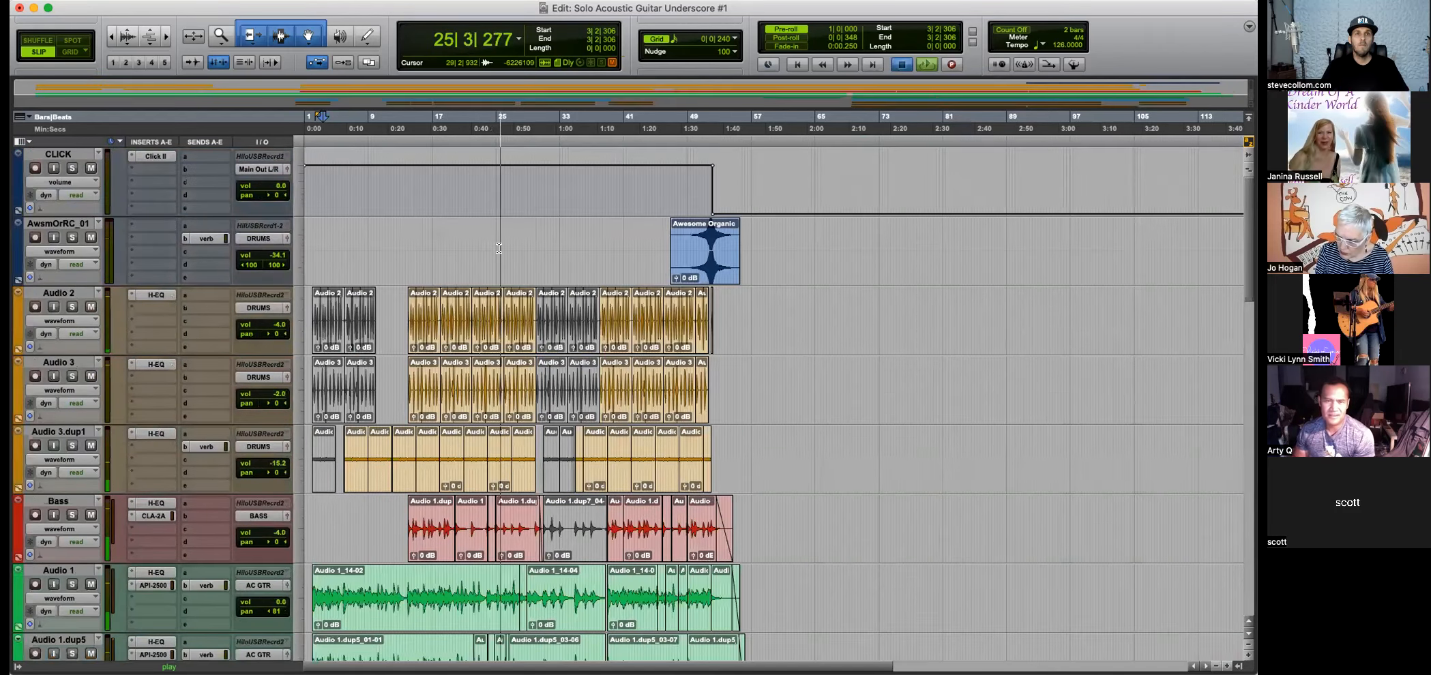
click(481, 236)
key(super+bracketright)
key(super+bracketright)
key(super+bracketright)
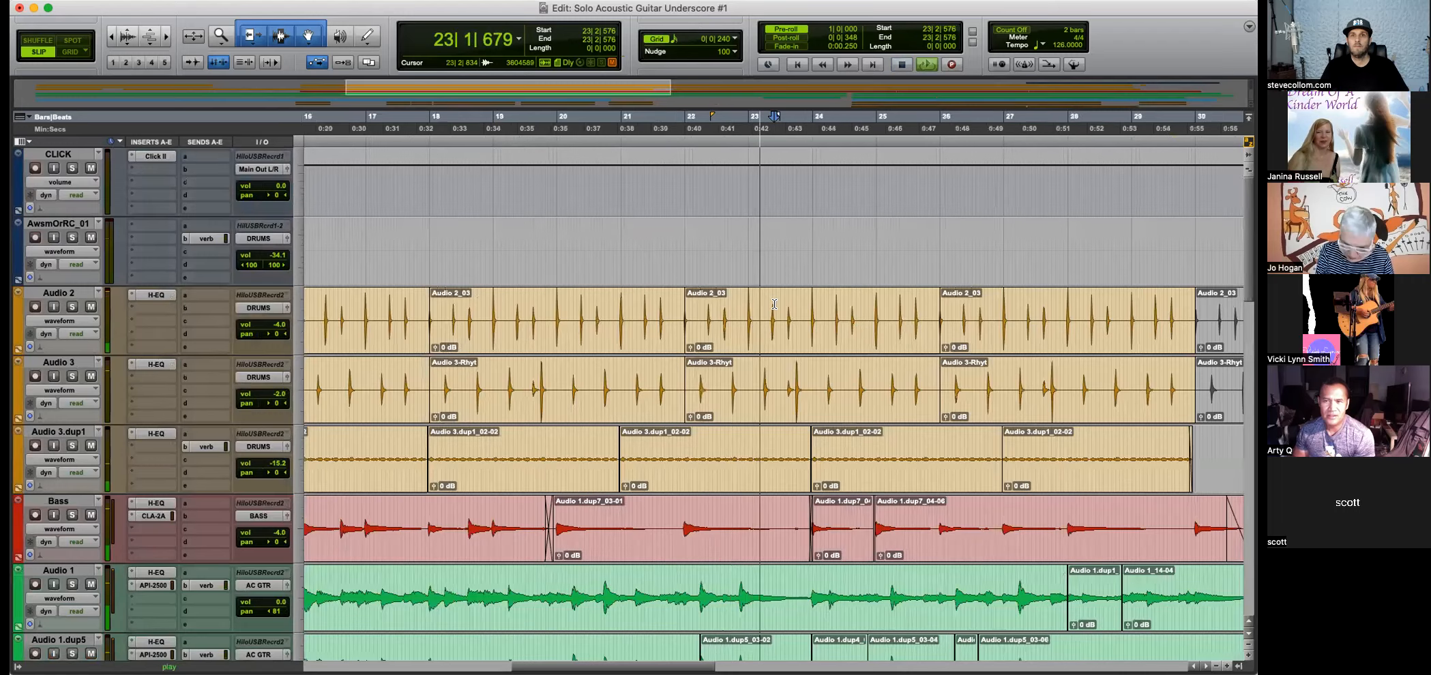
drag(776, 307, 810, 399)
key(Delete)
key(super+bracketright)
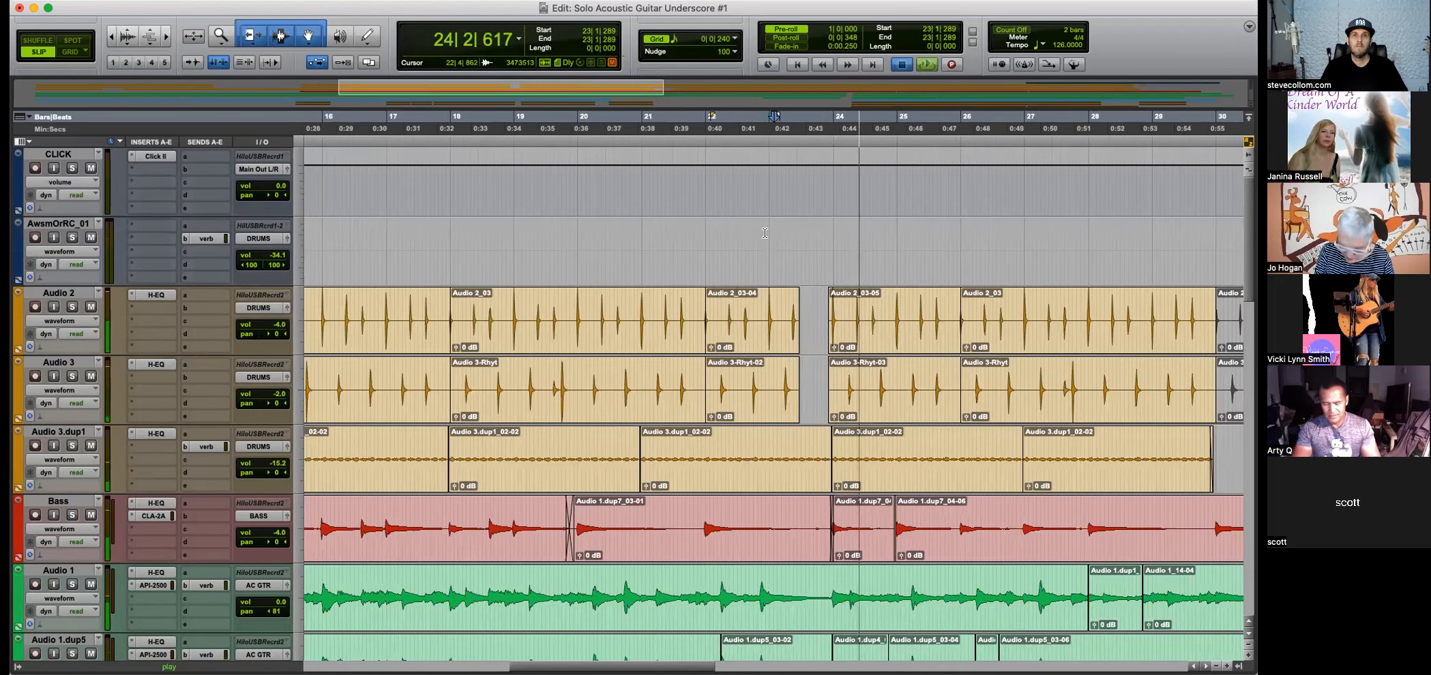
Trim the Audio 2 and Audio 3 clips back to end early in bar 23, and play through the break.
key(space)
drag(838, 310, 816, 311)
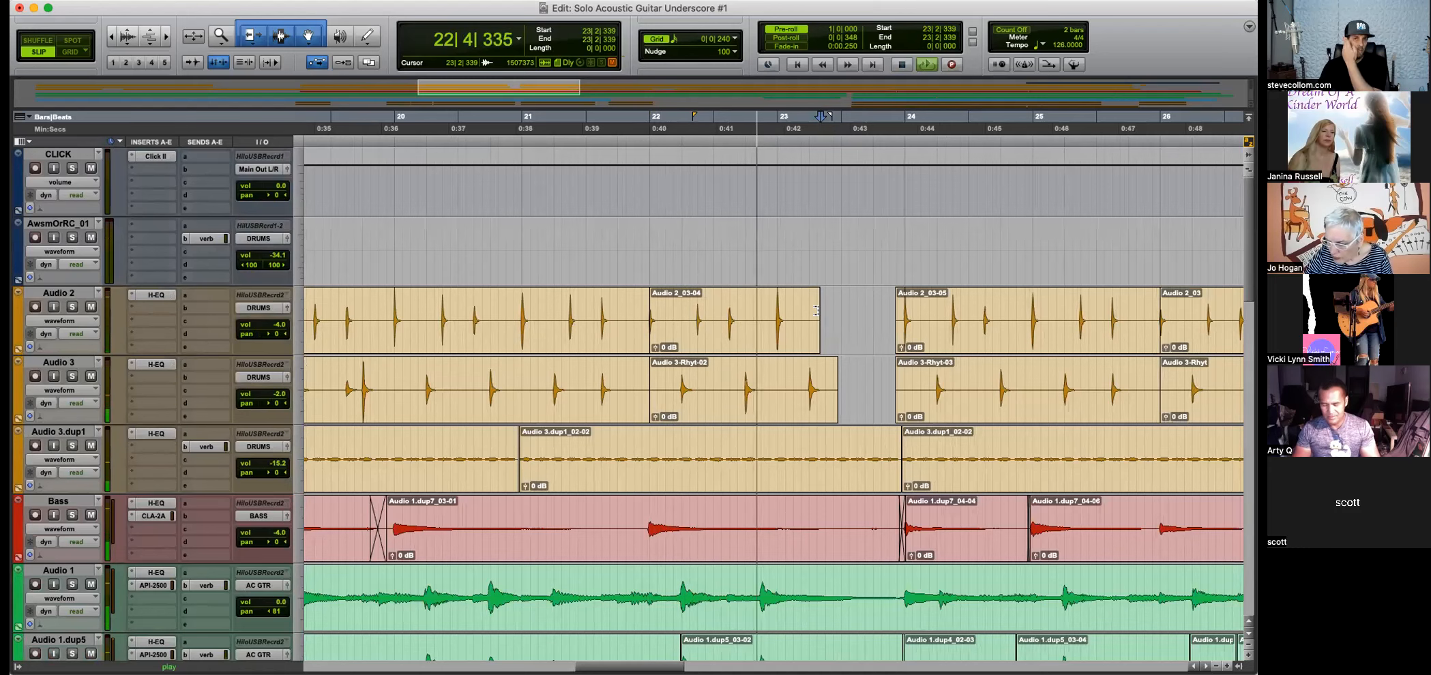
drag(838, 388, 799, 389)
click(778, 250)
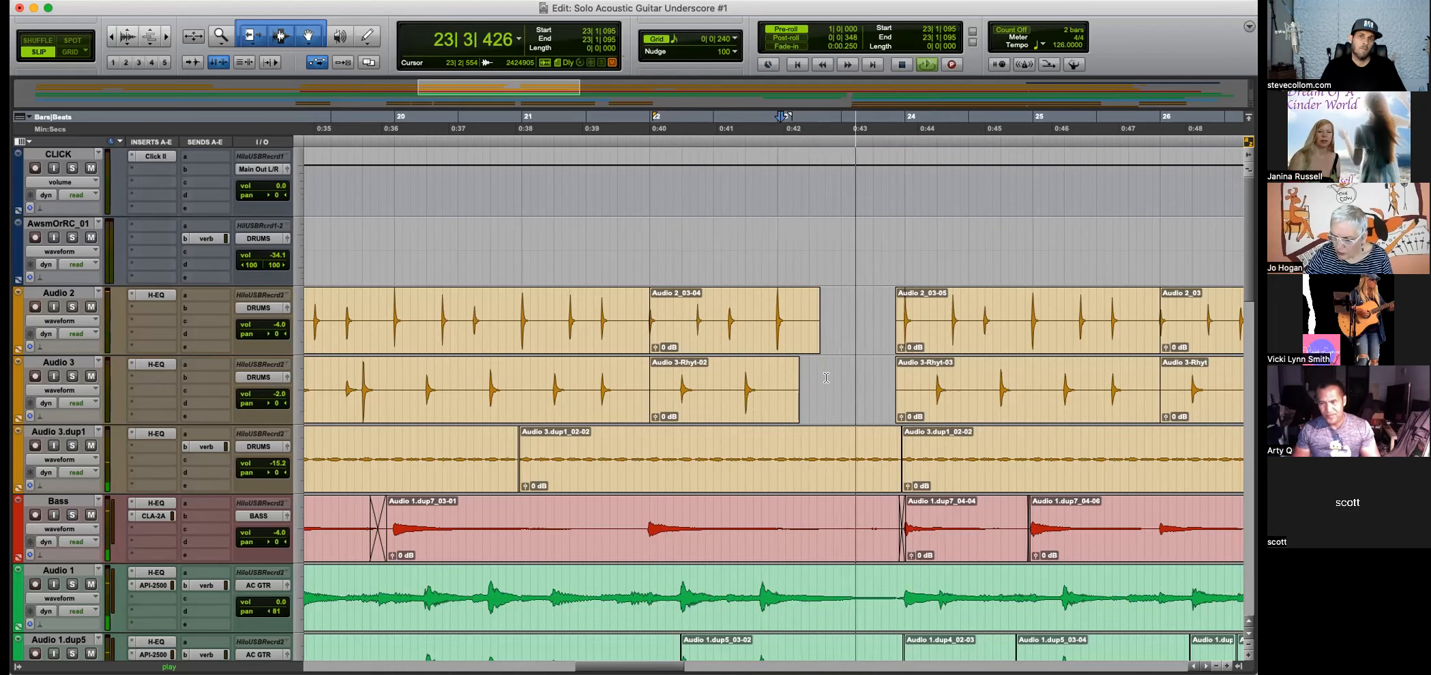
Raise the Audio 1.dup6 strings track's volume to -19.1 dB while the mix plays.
key(r)
key(r)
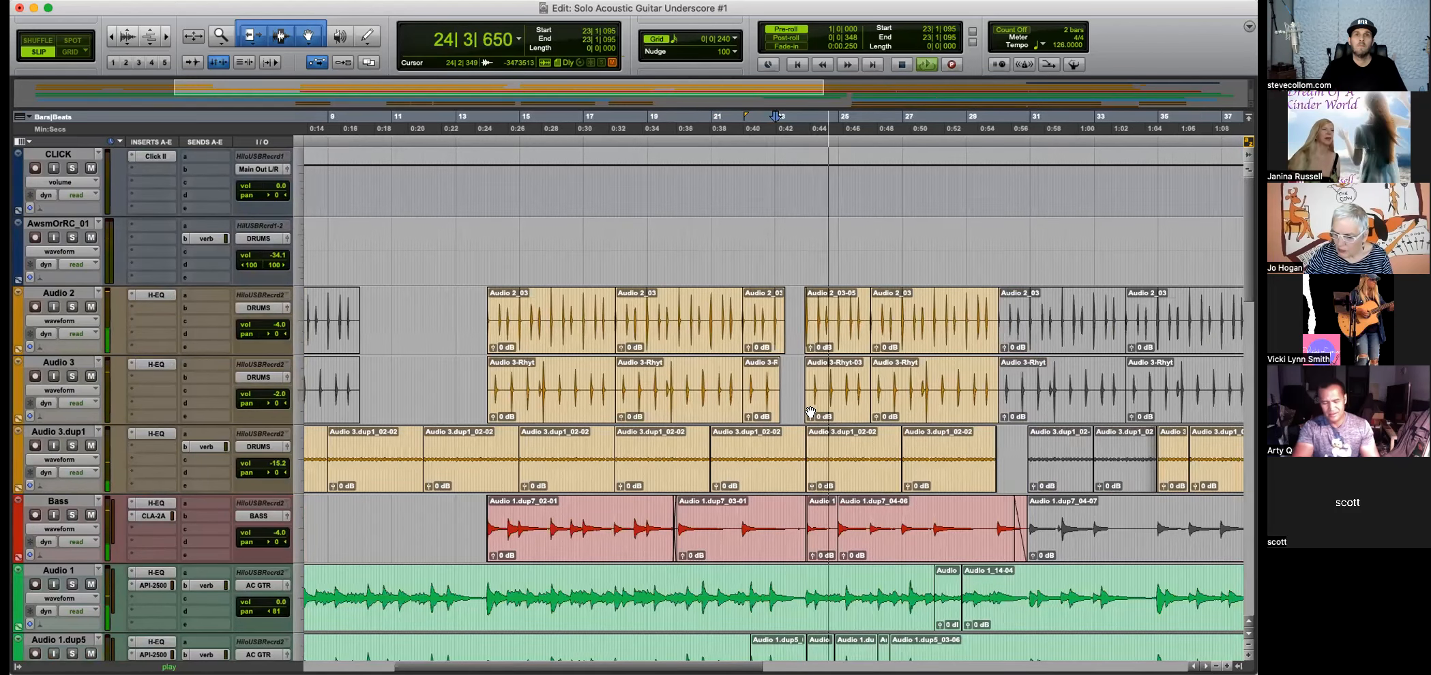
scroll(811, 412, down, 10)
scroll(810, 412, down, 5)
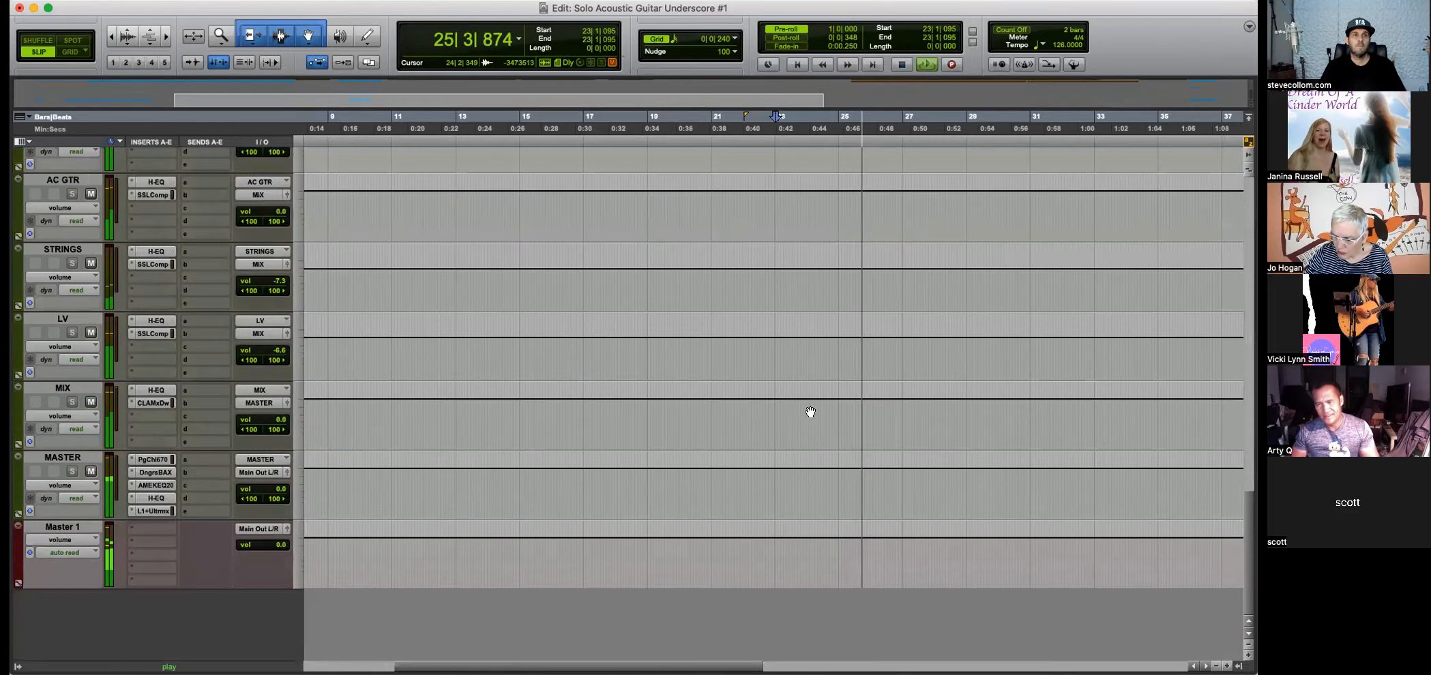
scroll(811, 412, up, 12)
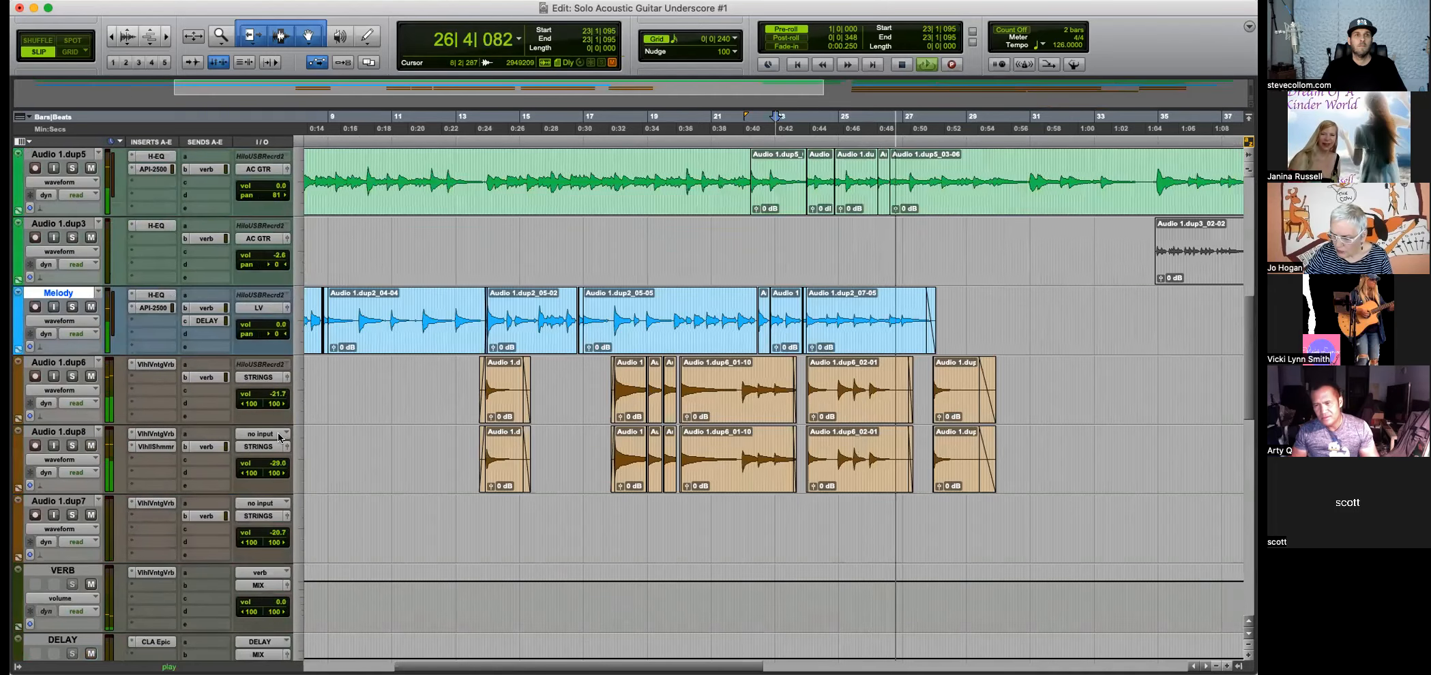
click(284, 398)
drag(284, 398, 284, 394)
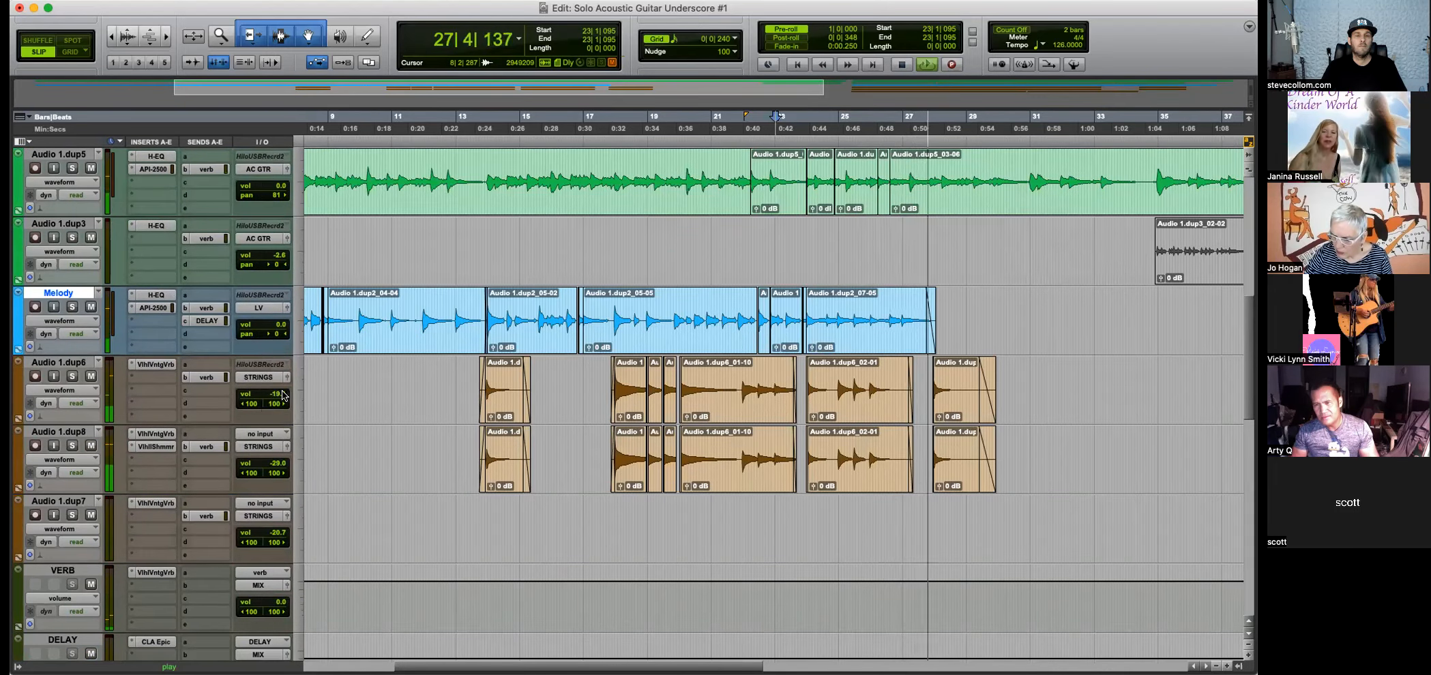
Copy the Melody track's DELAY send to Audio 1.dup6, set its send level to about -22.6 dB, and close the send window.
key(r)
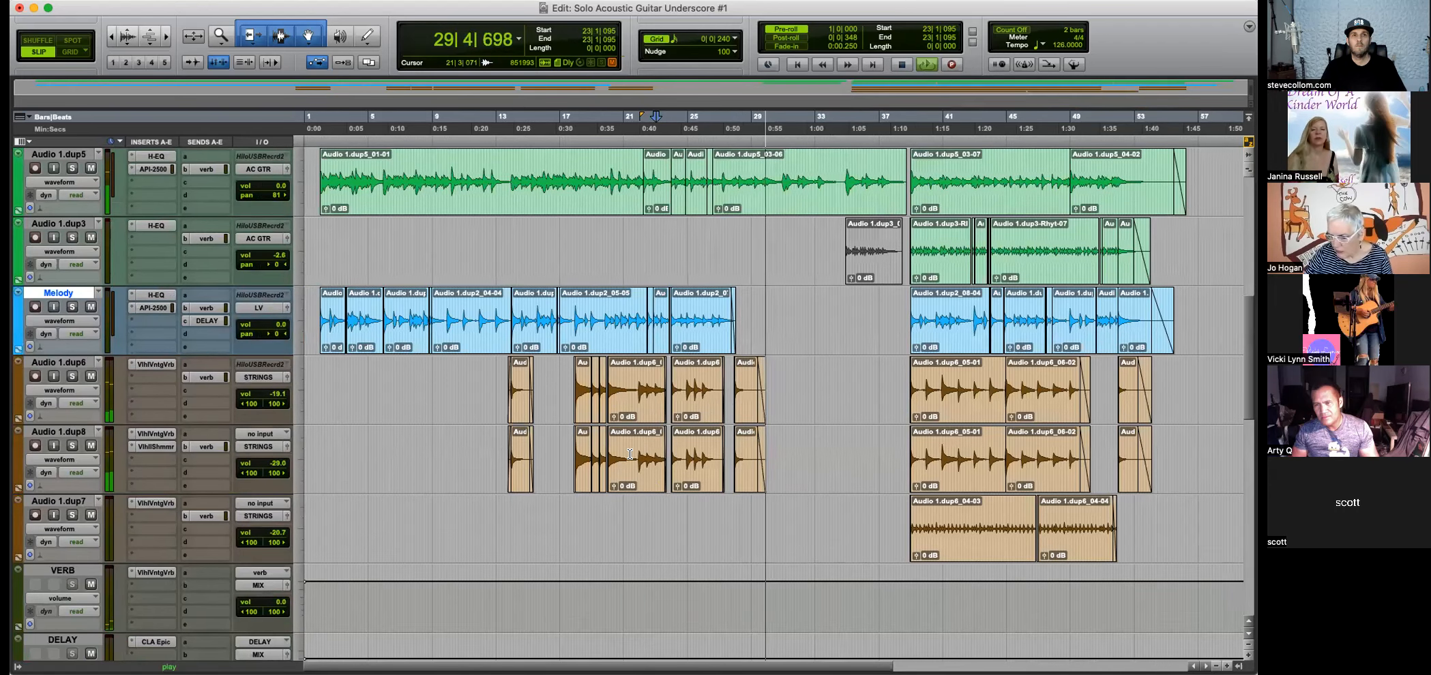
drag(207, 320, 214, 391)
click(213, 392)
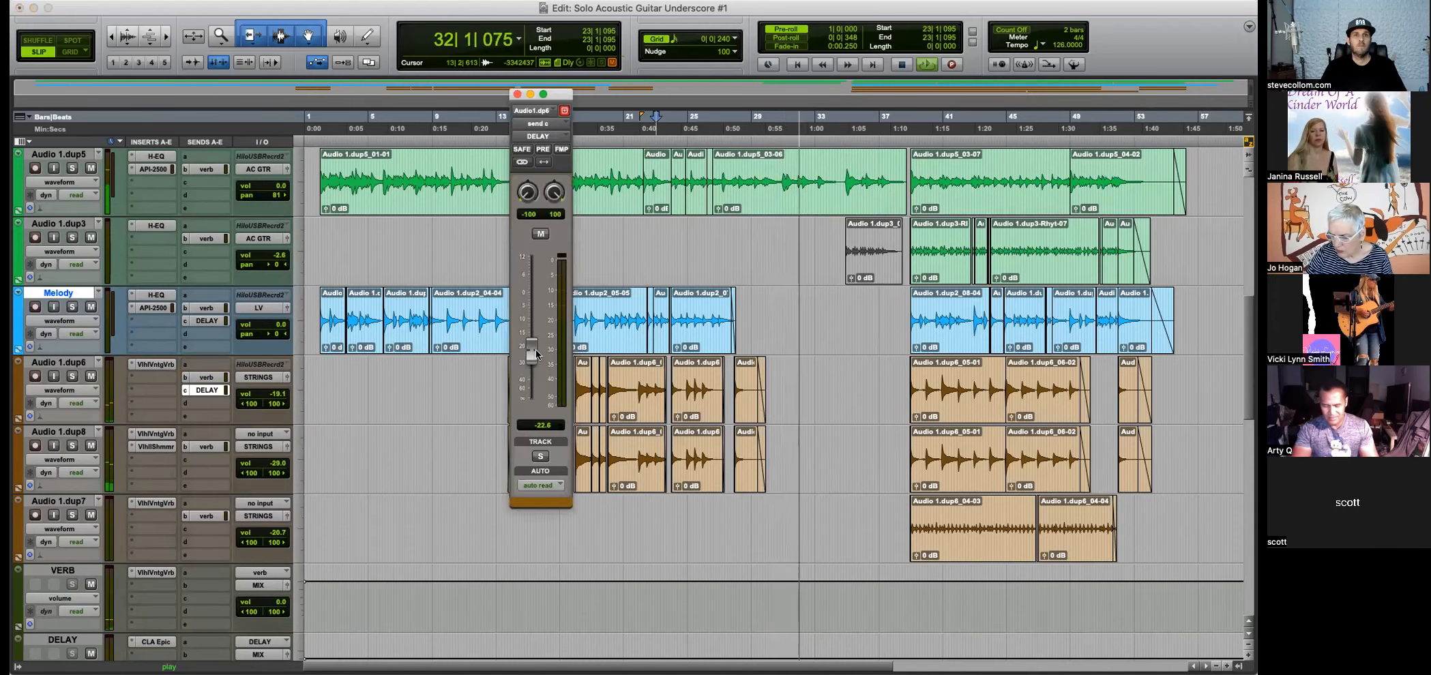
click(517, 94)
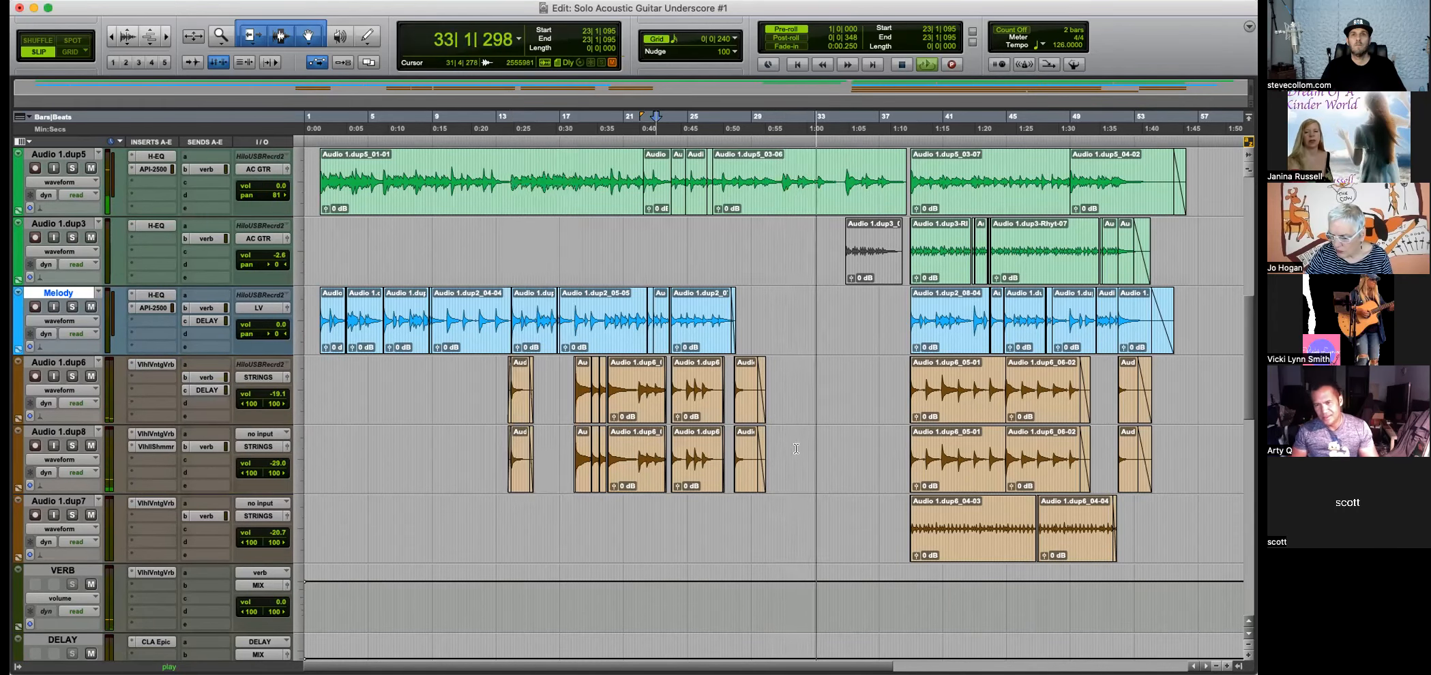
Play on through the rest of the song and check the levels of the instrument and bus tracks.
scroll(849, 509, down, 6)
scroll(849, 508, down, 4)
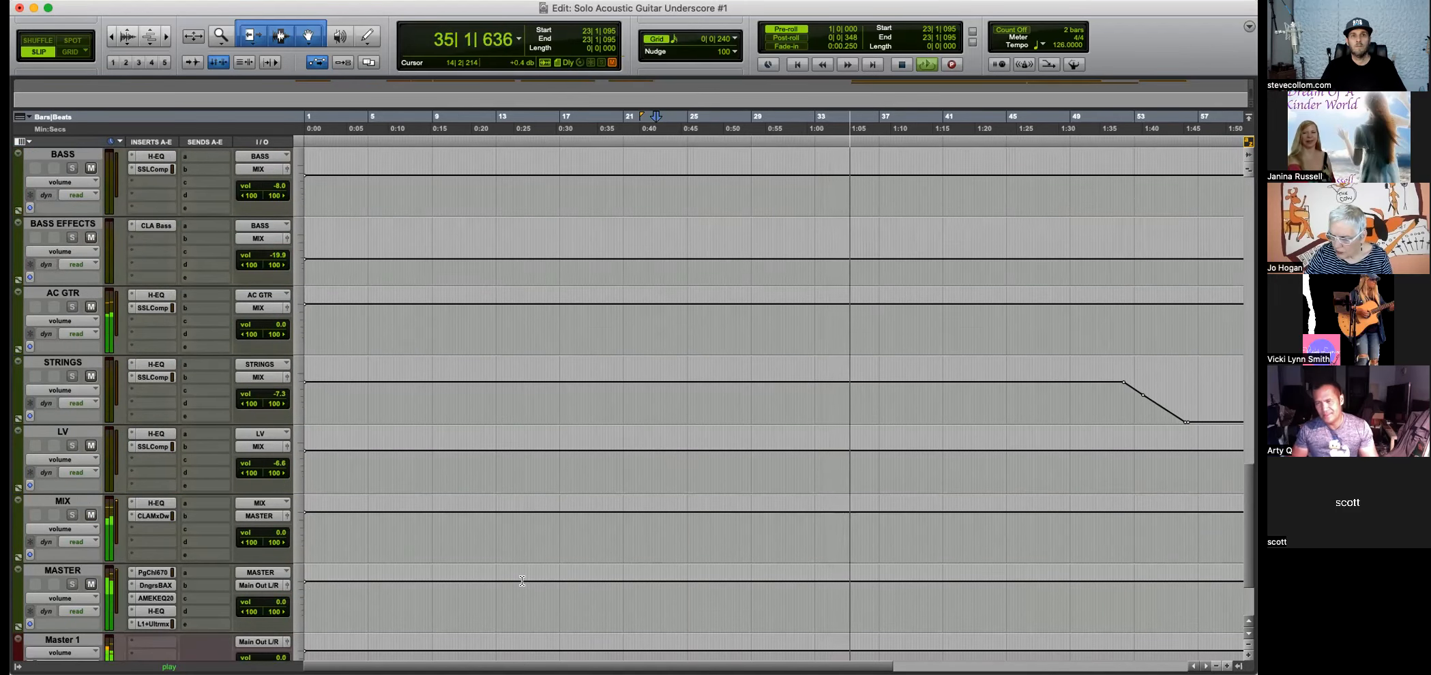
scroll(260, 534, down, 2)
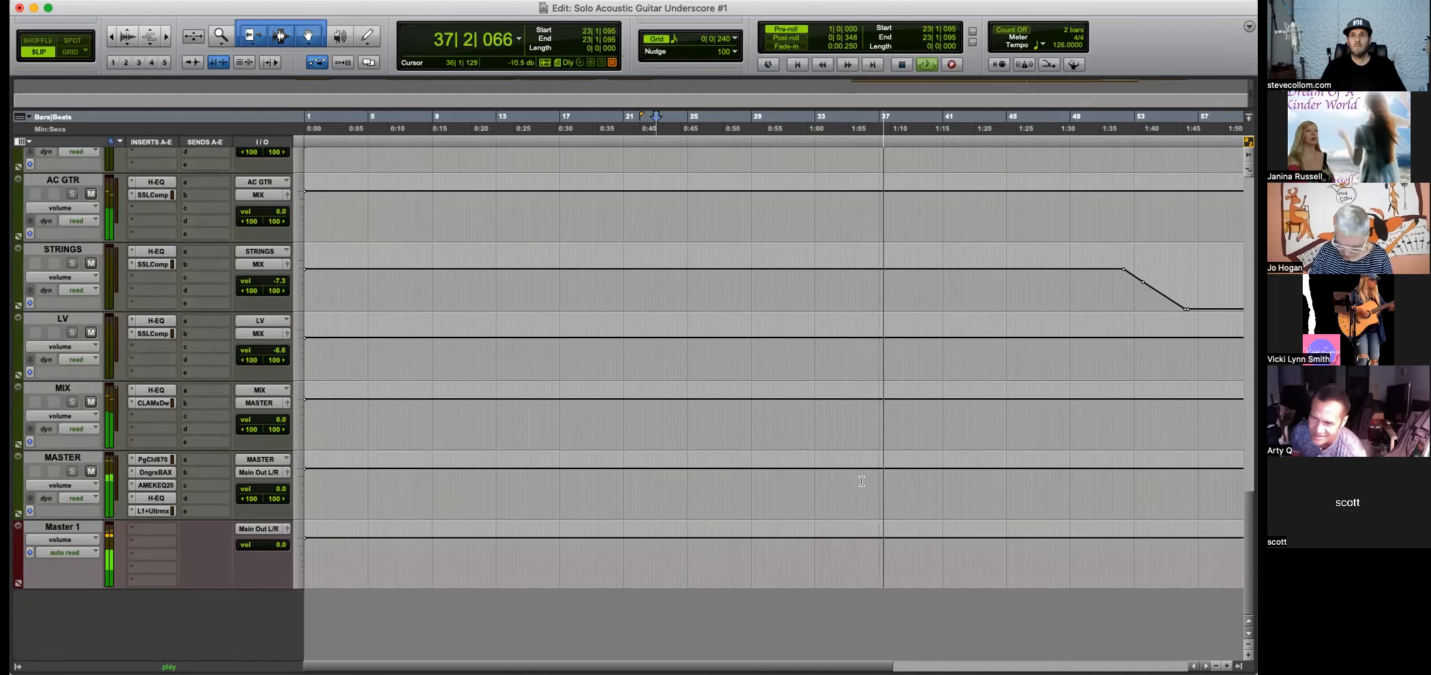
scroll(898, 481, up, 10)
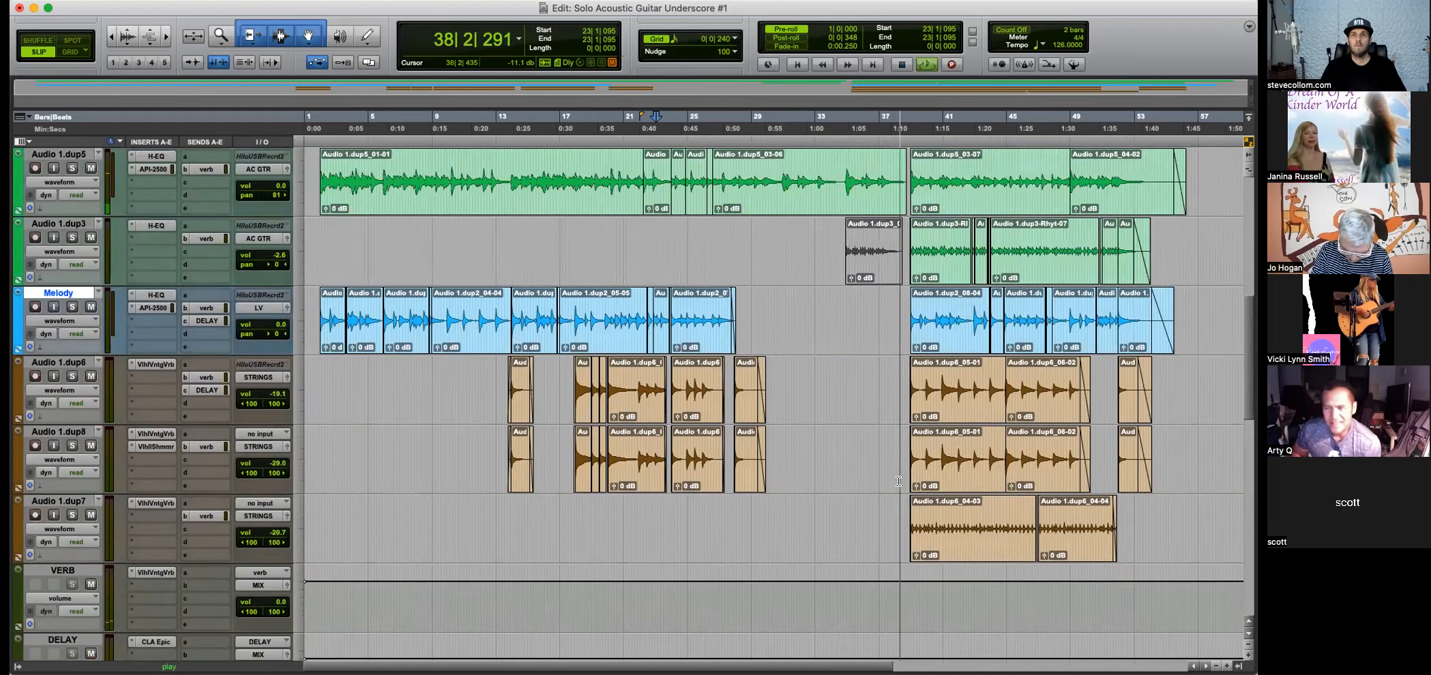
scroll(900, 492, up, 5)
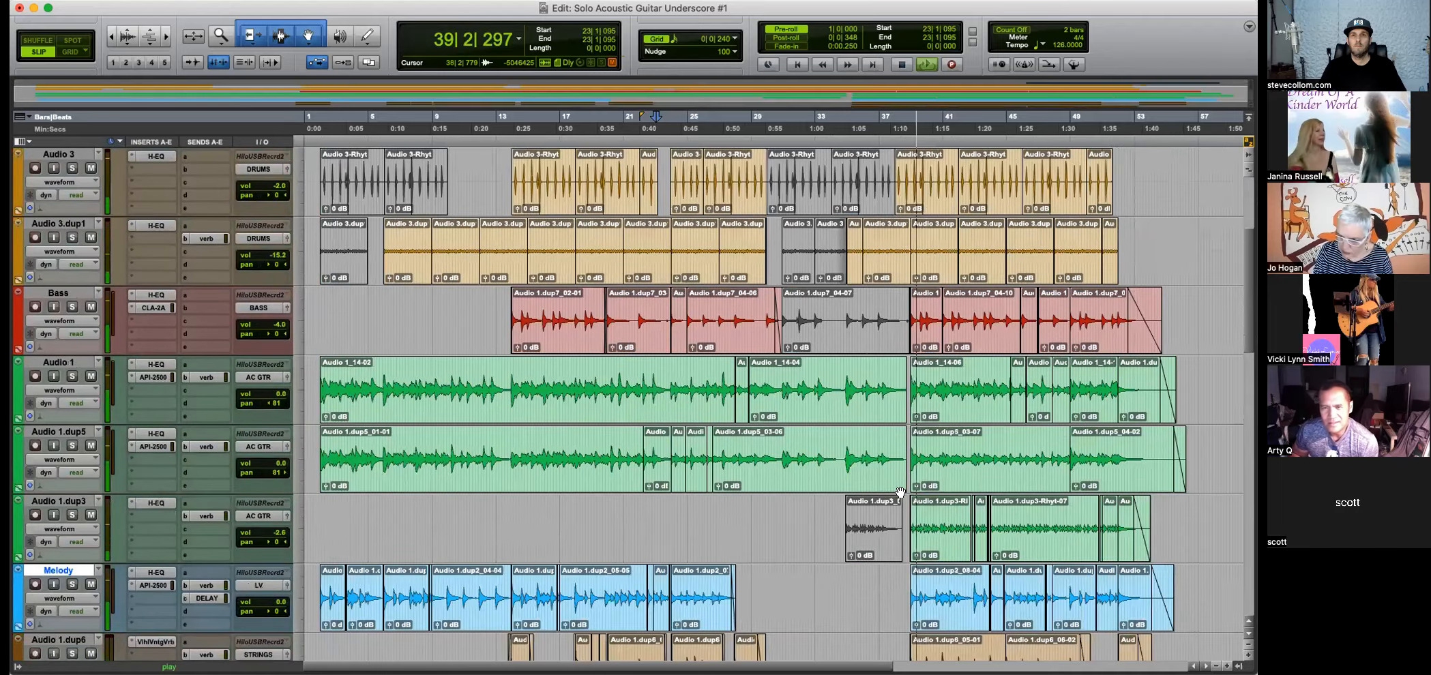
scroll(901, 492, down, 12)
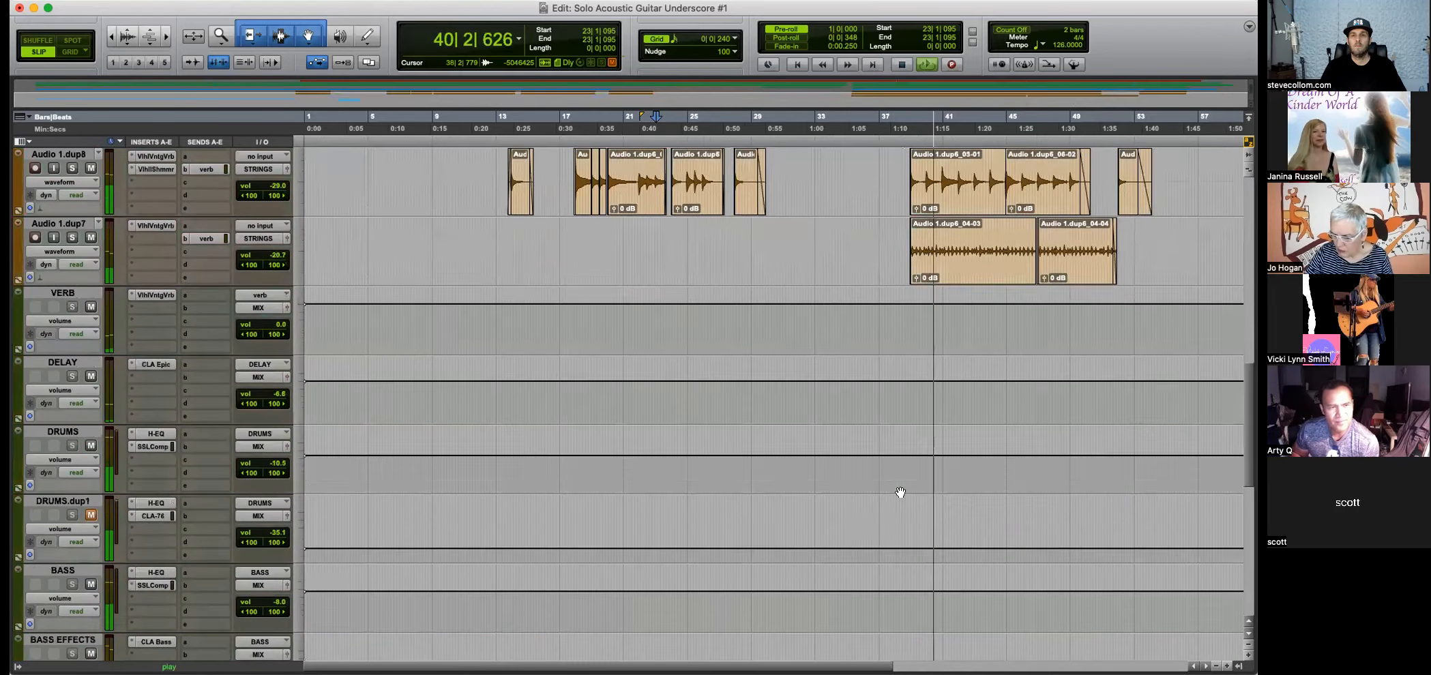
scroll(900, 492, down, 6)
scroll(898, 493, up, 10)
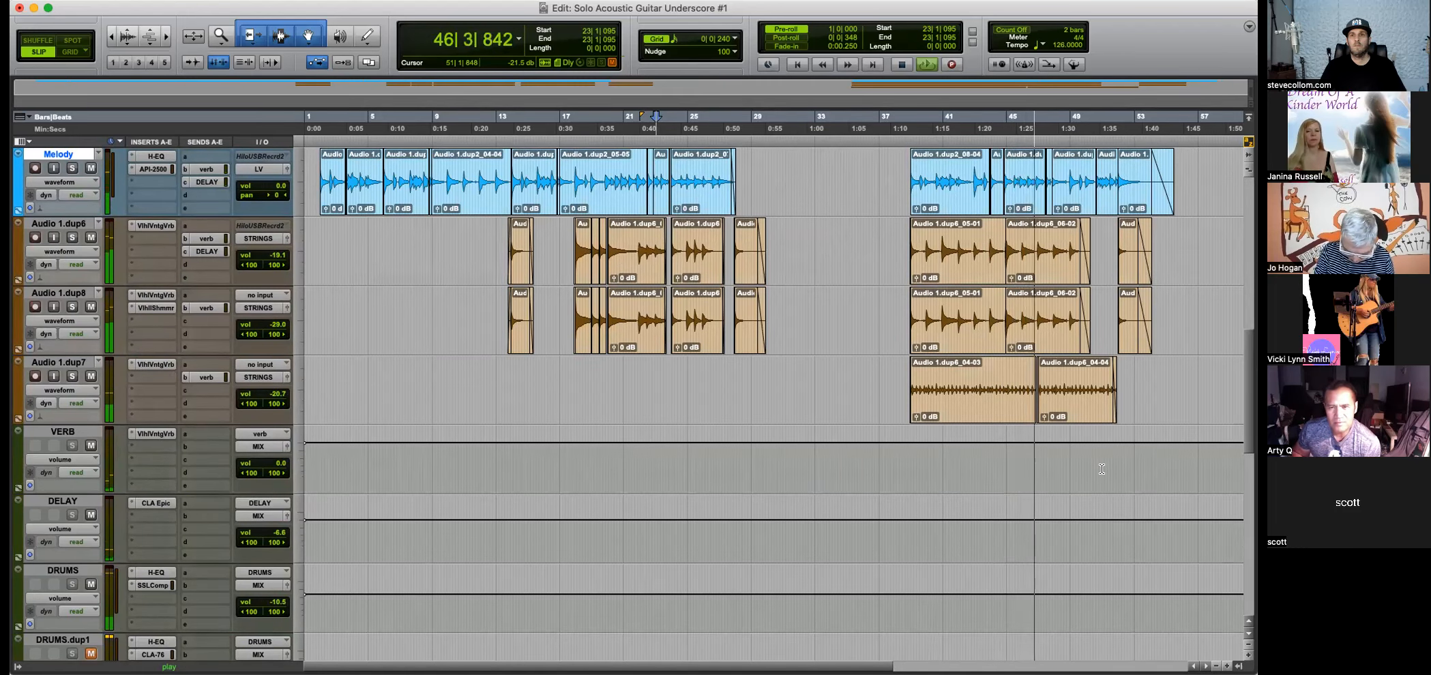
scroll(950, 459, up, 3)
scroll(904, 465, down, 10)
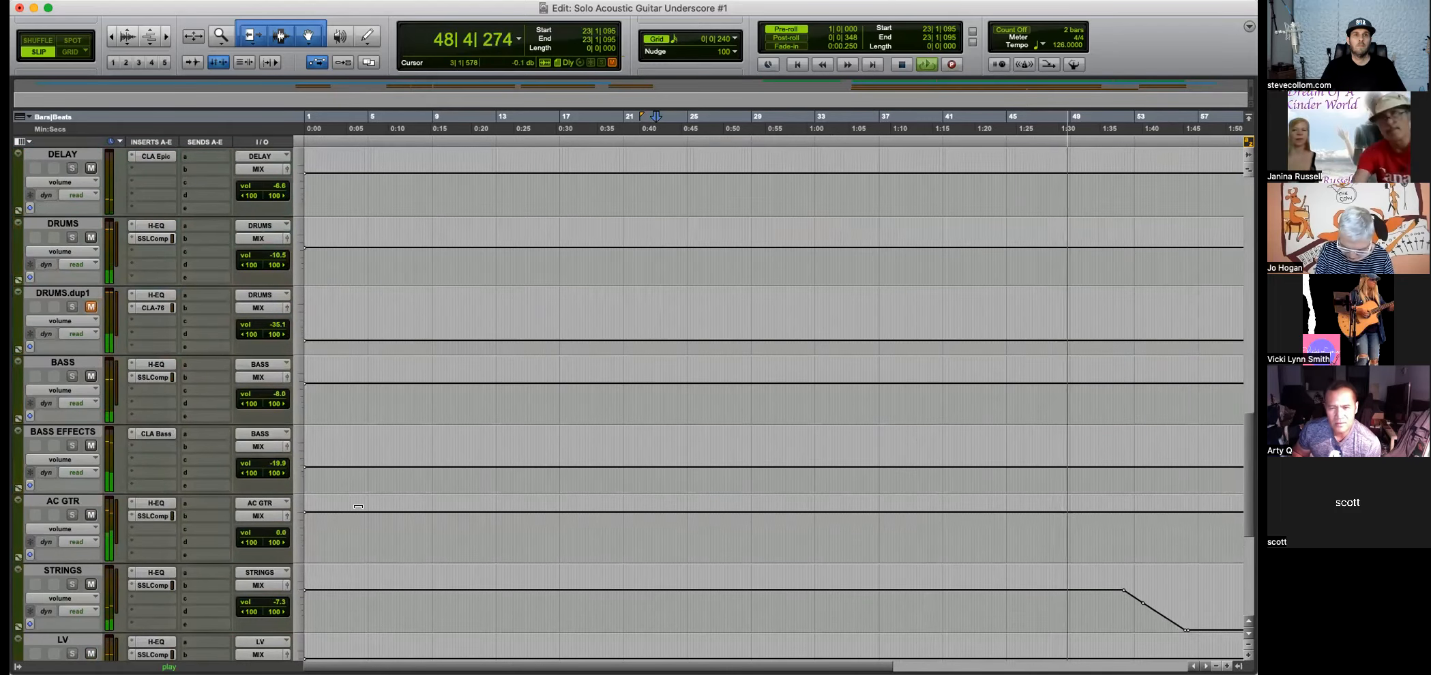
scroll(279, 316, up, 10)
Widen the panning of Audio 1 and Audio 1.dup5, pan Audio 1.dup3 left to 19, and play from bar 41.
drag(275, 198, 275, 264)
scroll(275, 263, up, 1)
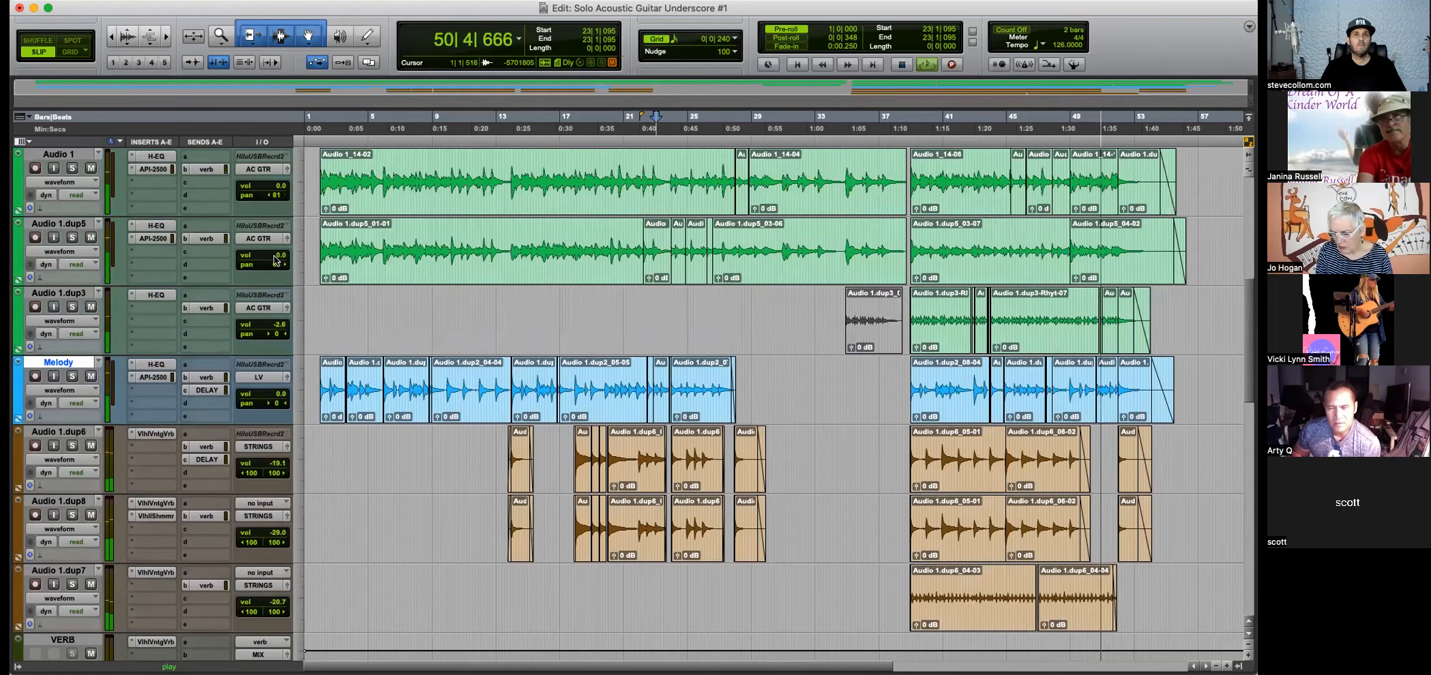
click(272, 197)
drag(271, 197, 274, 198)
key(space)
drag(278, 336, 276, 338)
key(space)
key(space)
click(954, 306)
key(space)
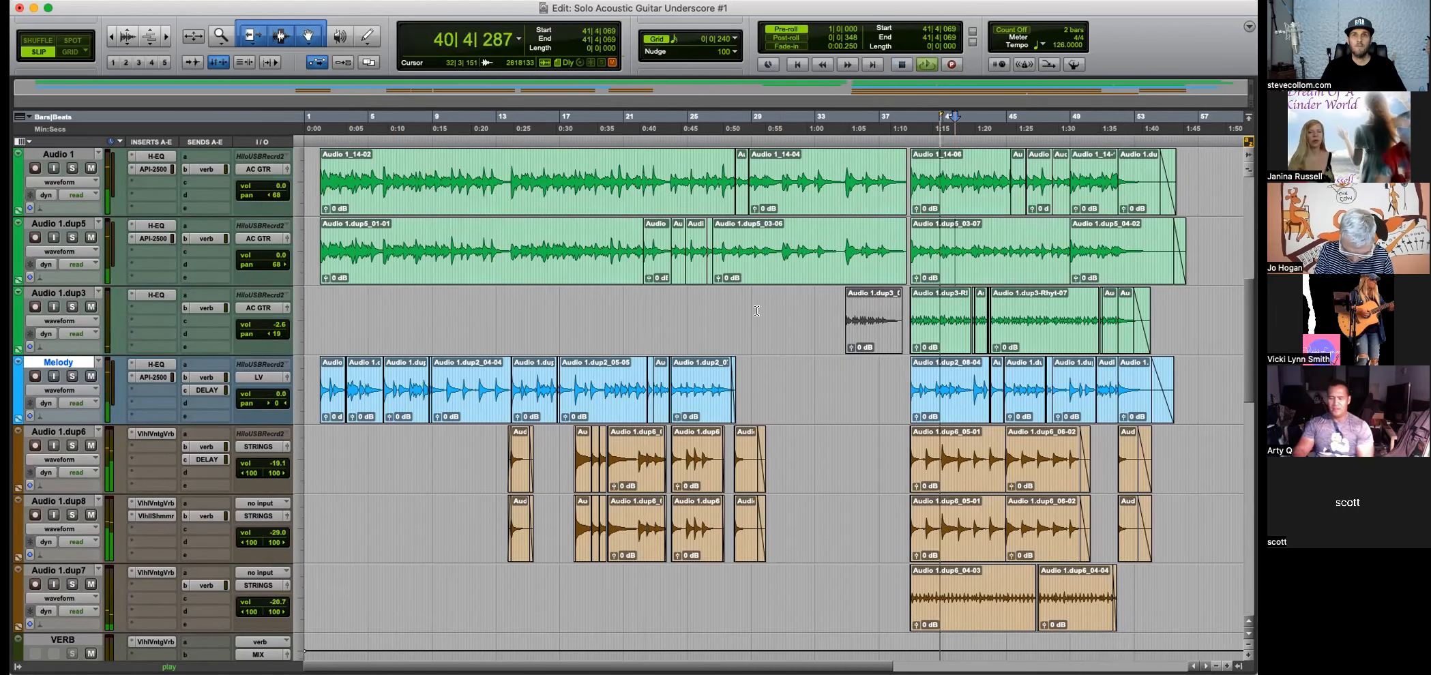
Narrow the strings' stereo panning by setting Audio 1.dup6's right side to 70 and Audio 1.dup8's left side to 51.
drag(274, 473, 273, 481)
drag(250, 542, 250, 574)
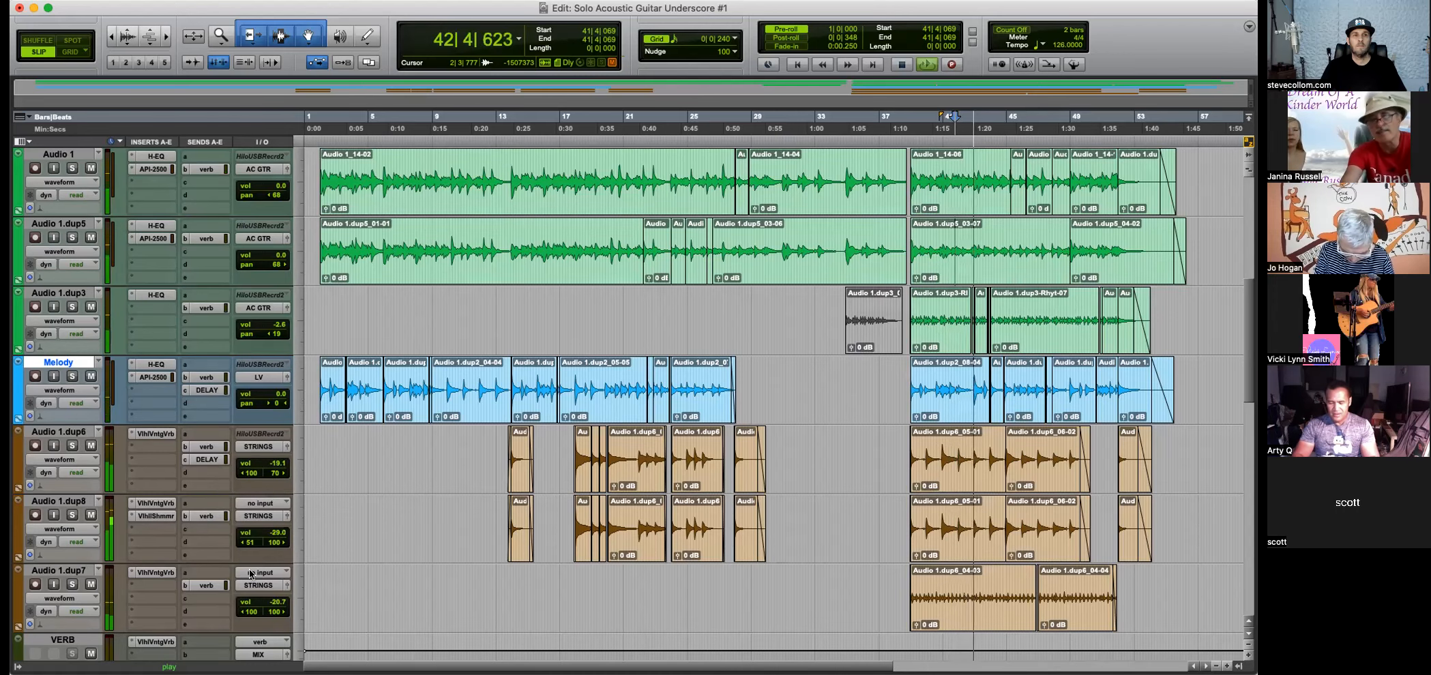
scroll(250, 573, down, 2)
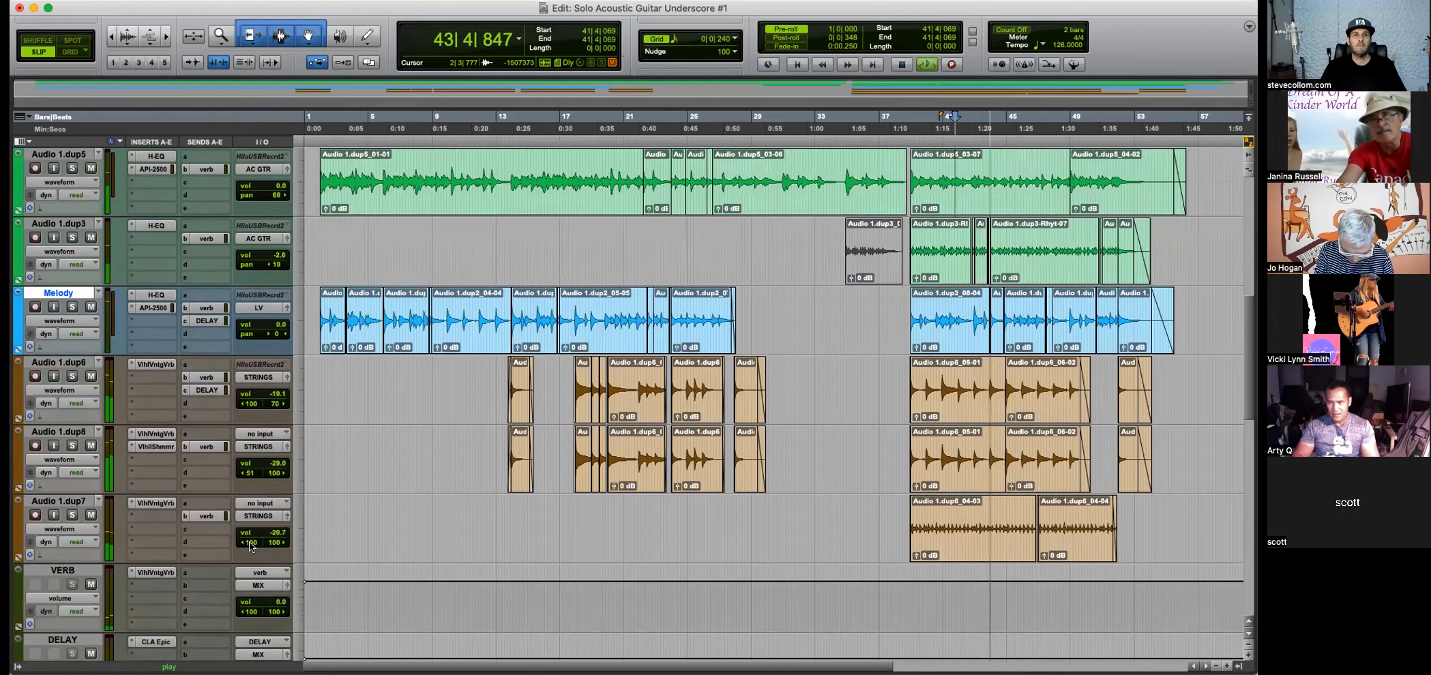
drag(251, 546, 248, 532)
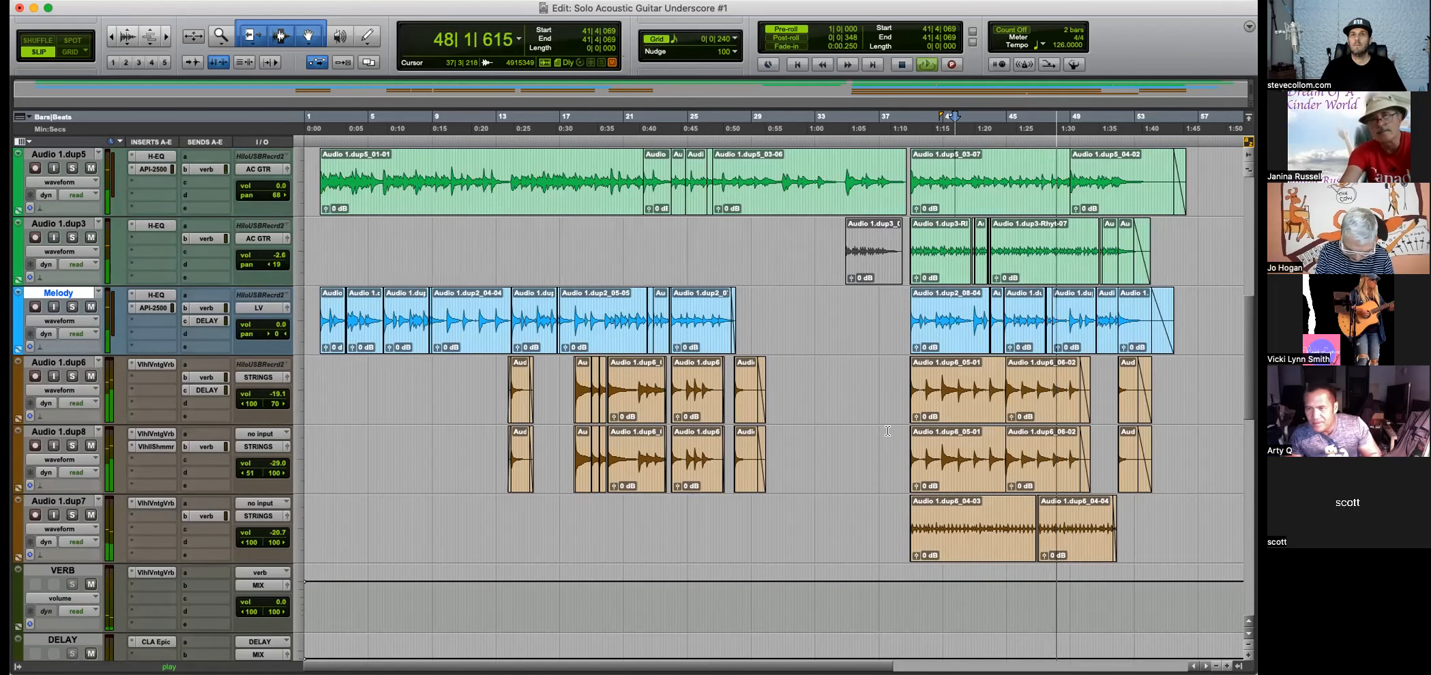
Draw a volume fade-out on the Master 1 track from late bar 52 down to silence near bar 56.
scroll(887, 431, down, 2)
scroll(888, 431, down, 3)
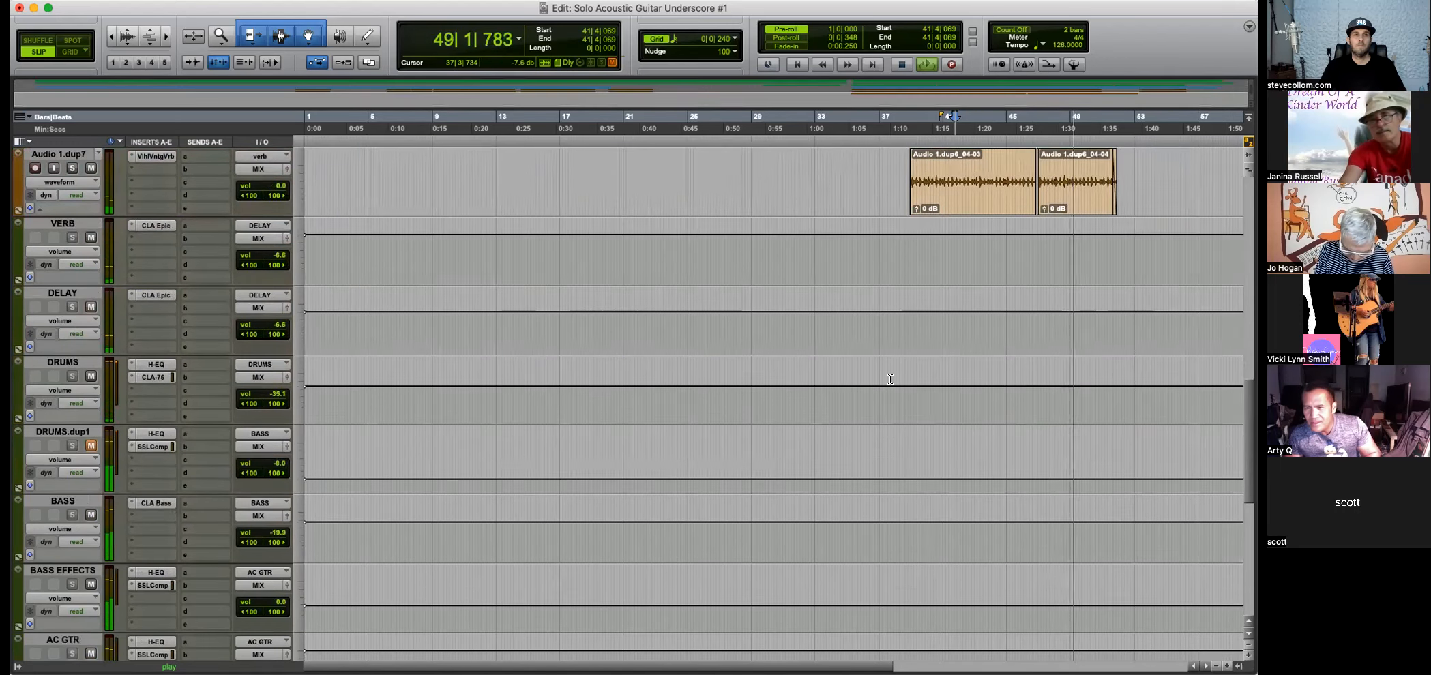
scroll(887, 431, down, 7)
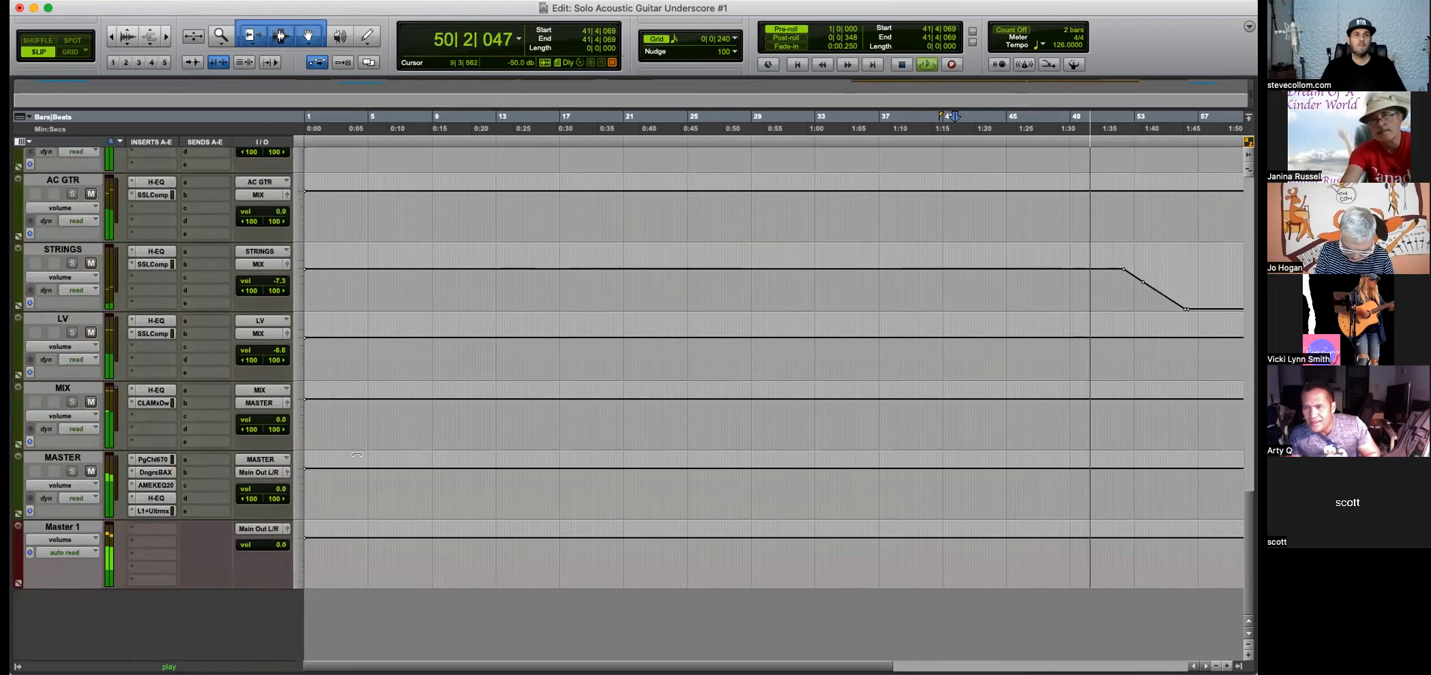
key(super+bracketleft)
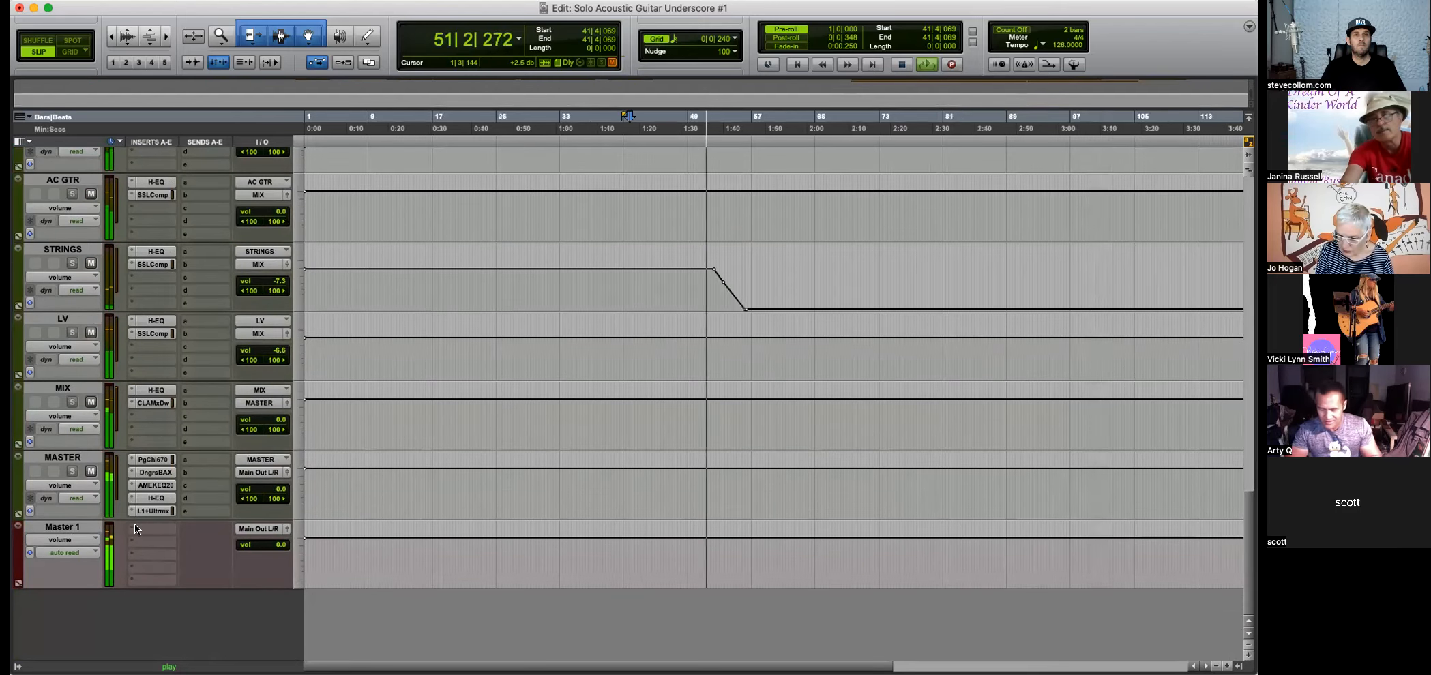
key(super+bracketright)
key(super+bracketright)
key(super+bracketright)
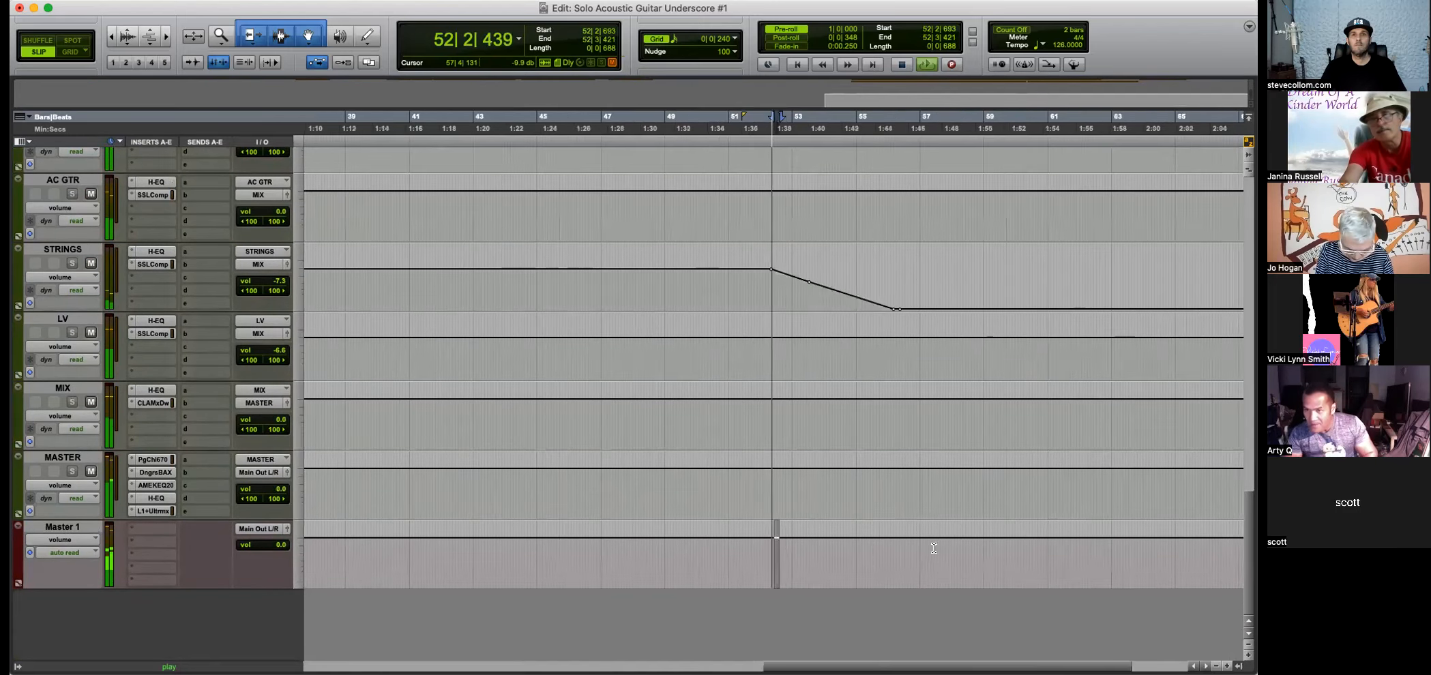
shift+click(1028, 544)
drag(1011, 539, 1007, 633)
Shape the Master 1 fade-out into a curve with extra breakpoints around bar 54, and delete the leftover automation near bar 56.
click(757, 559)
drag(925, 566, 926, 554)
drag(1018, 556, 1041, 556)
key(Delete)
click(901, 547)
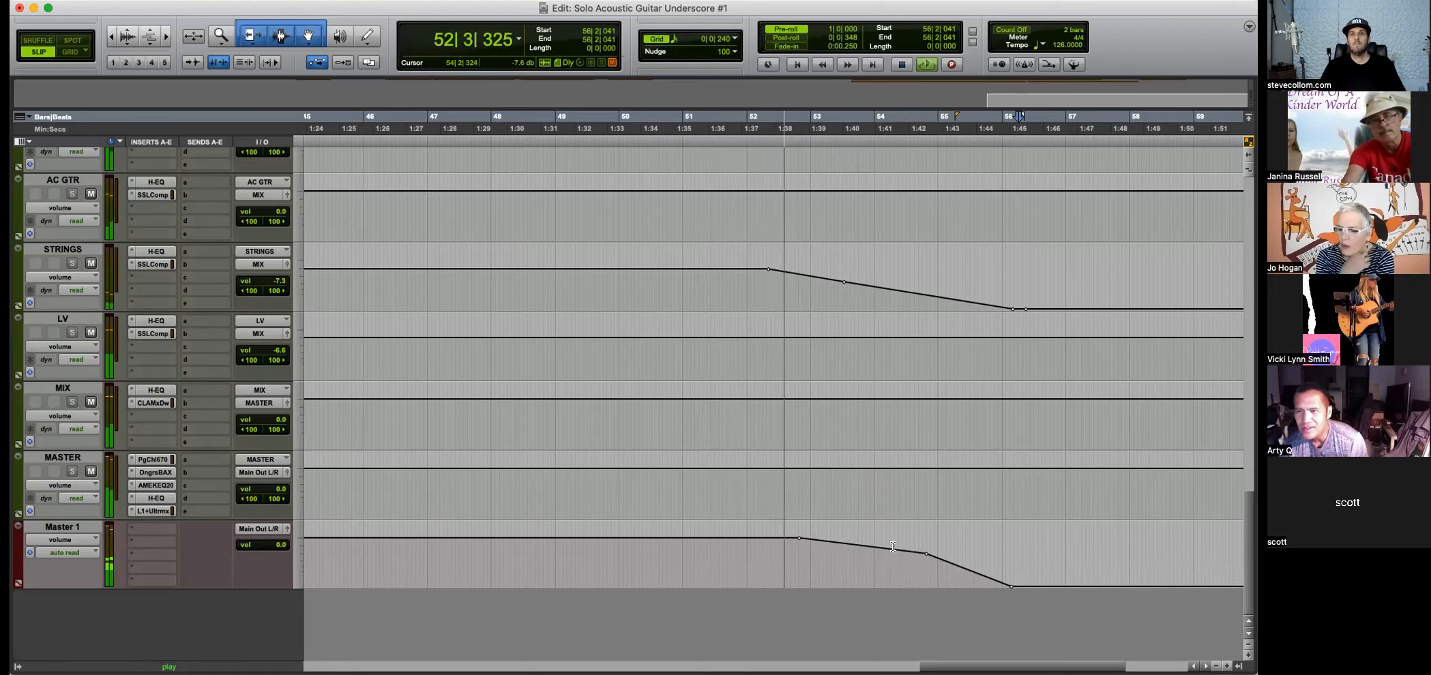
click(898, 545)
Shorten the Master 1 fade-out so it reaches silence midway through bar 55.
drag(954, 564, 1042, 569)
click(1001, 576)
drag(945, 587, 970, 591)
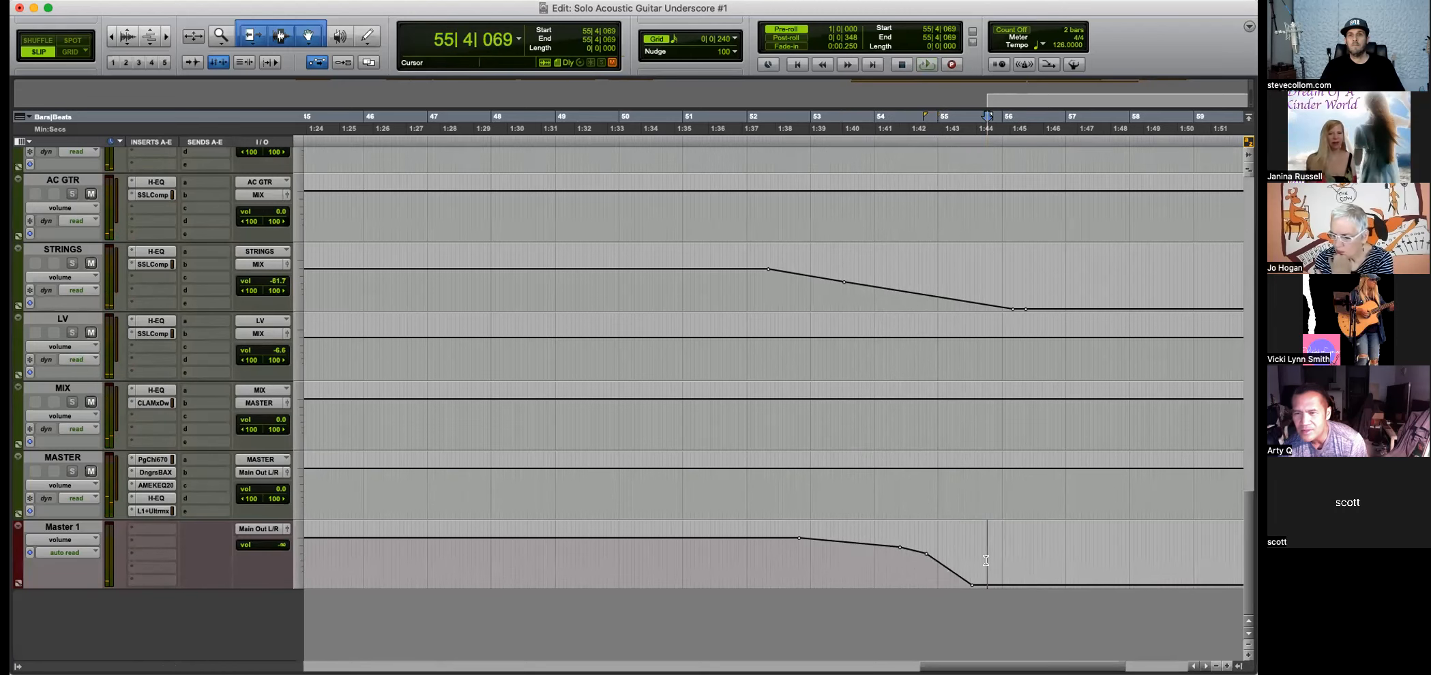
key(super+bracketleft)
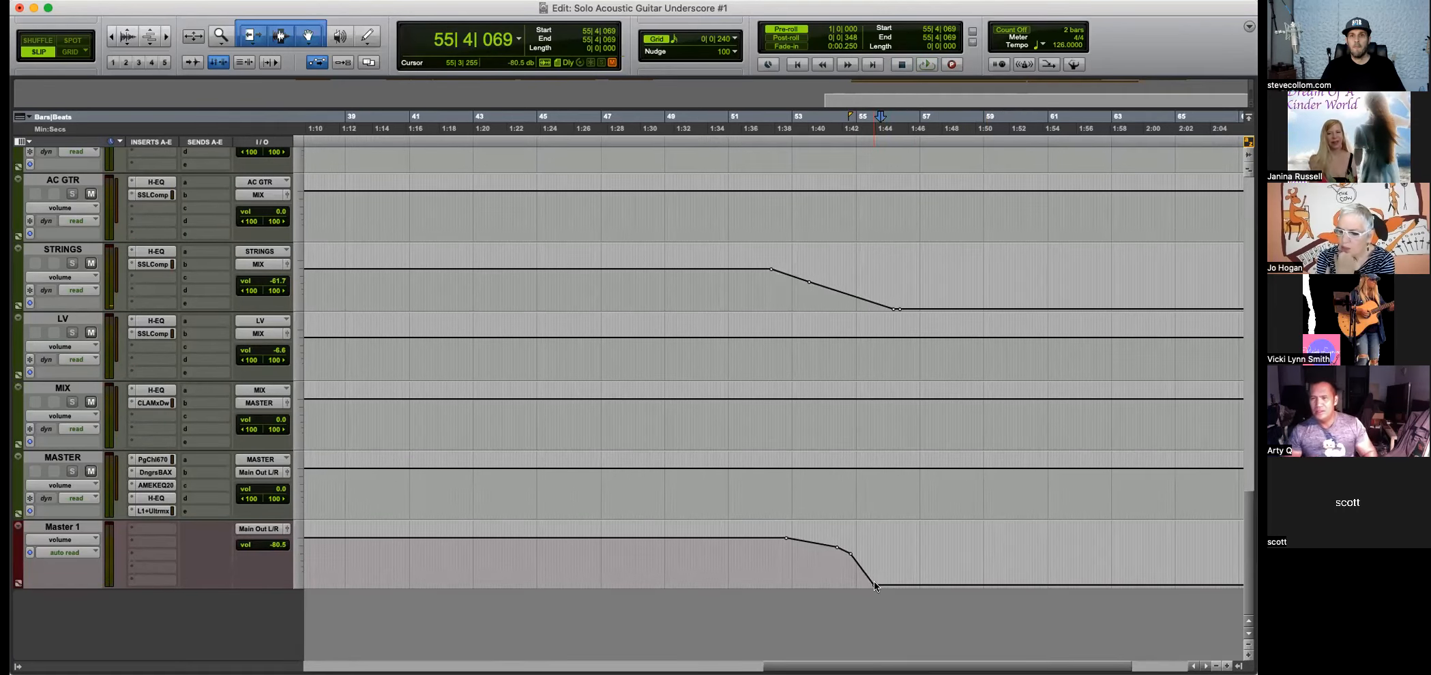
Pull the Master 1 volume automation down to silence from the song start to 1|4|720, and play from there.
key(shift+Return)
key(super+bracketright)
key(super+bracketright)
key(super+bracketright)
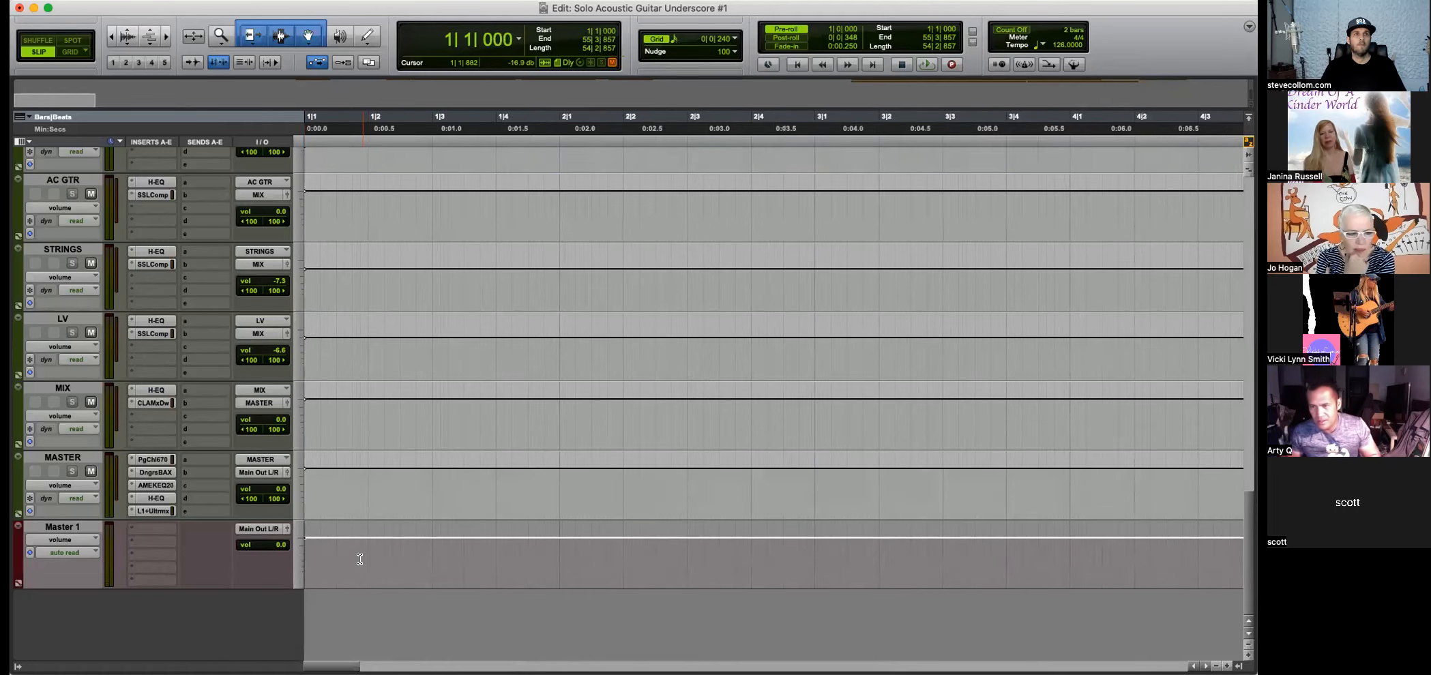
click(366, 556)
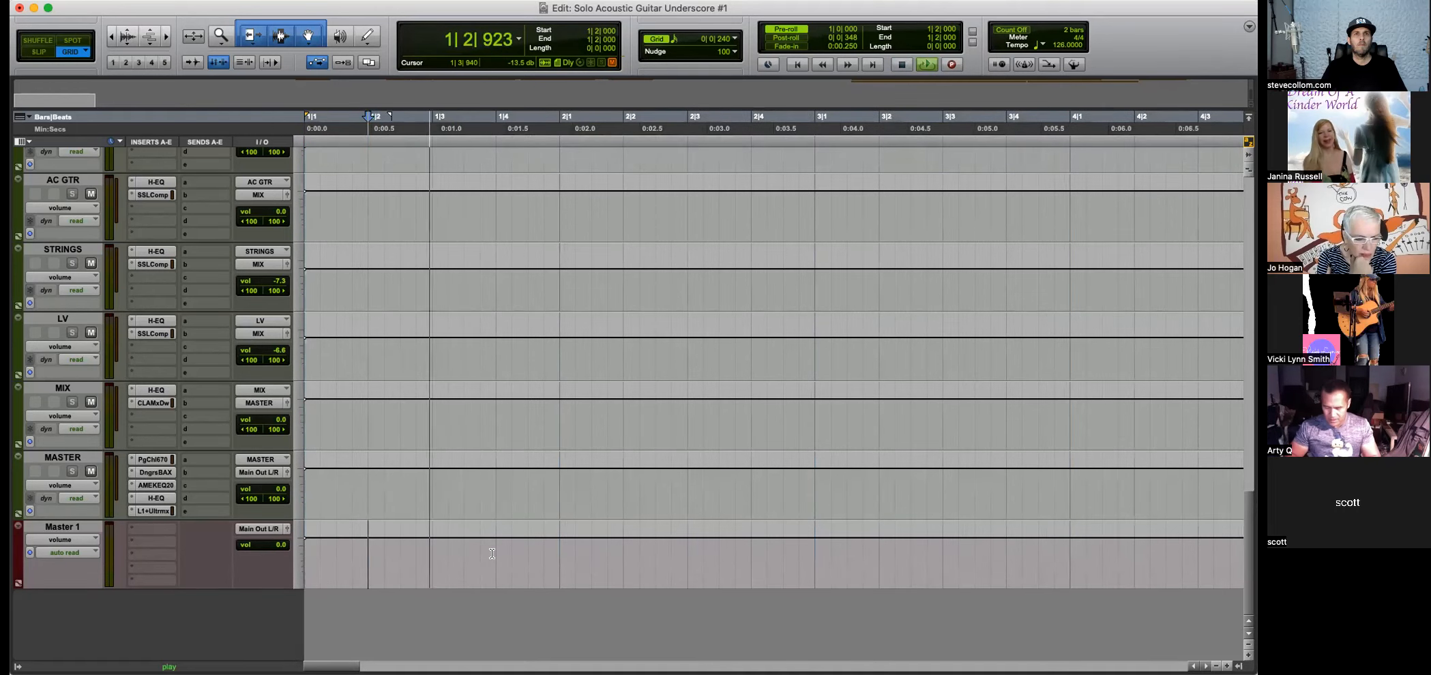
drag(529, 551, 228, 557)
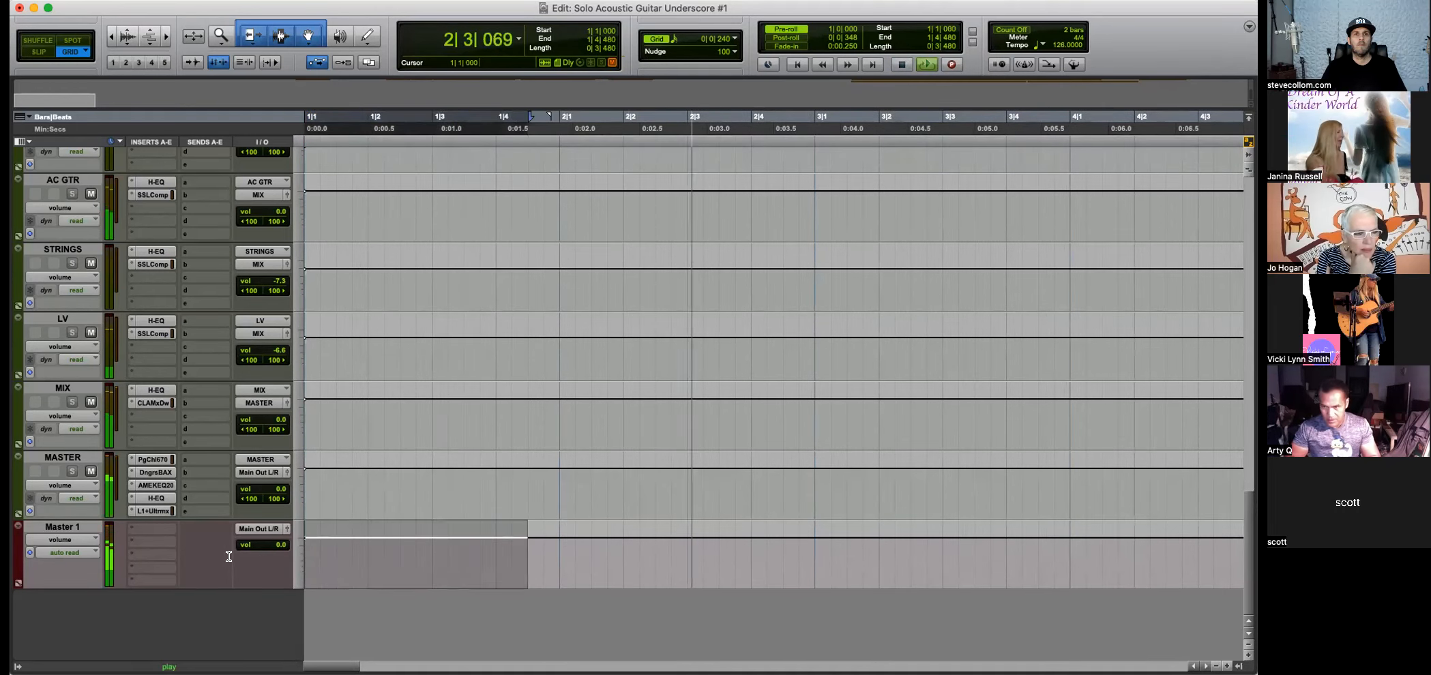
drag(545, 557, 201, 564)
drag(385, 540, 386, 600)
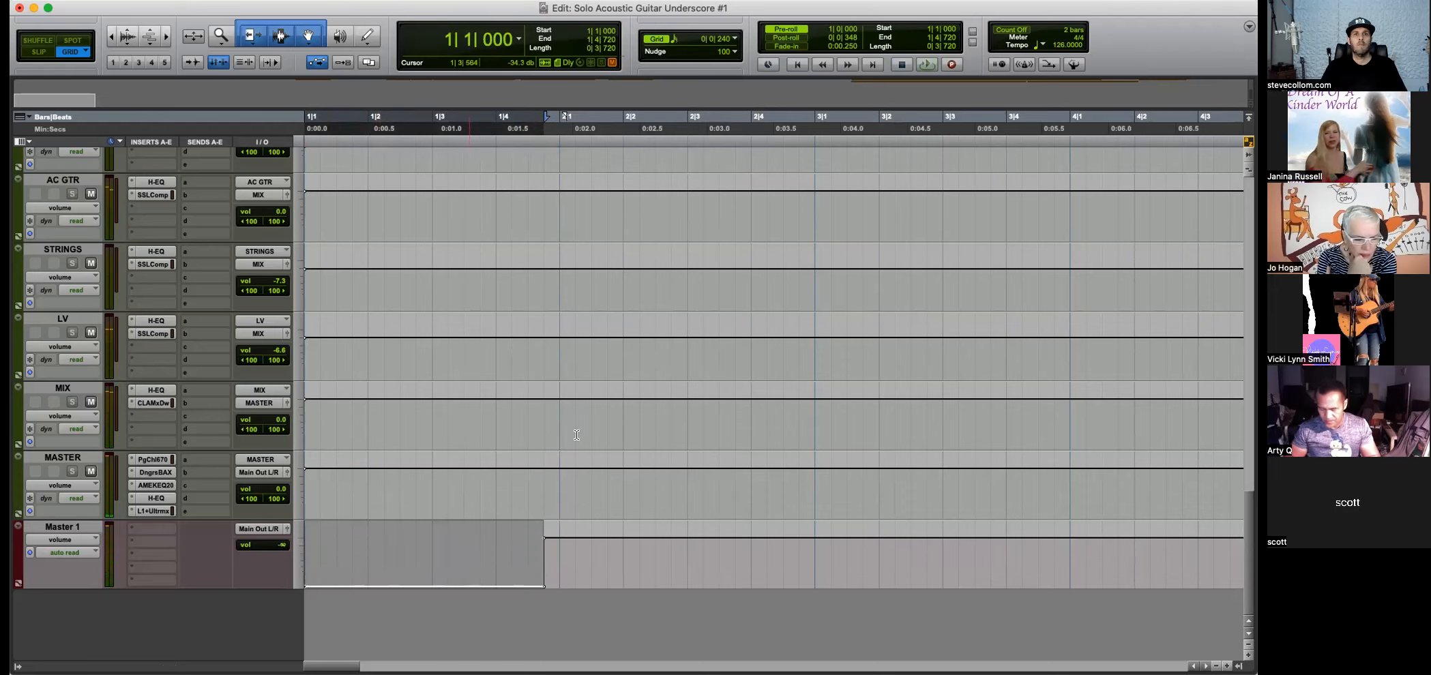
click(545, 559)
key(space)
key(super+bracketleft)
key(super+bracketleft)
key(super+bracketleft)
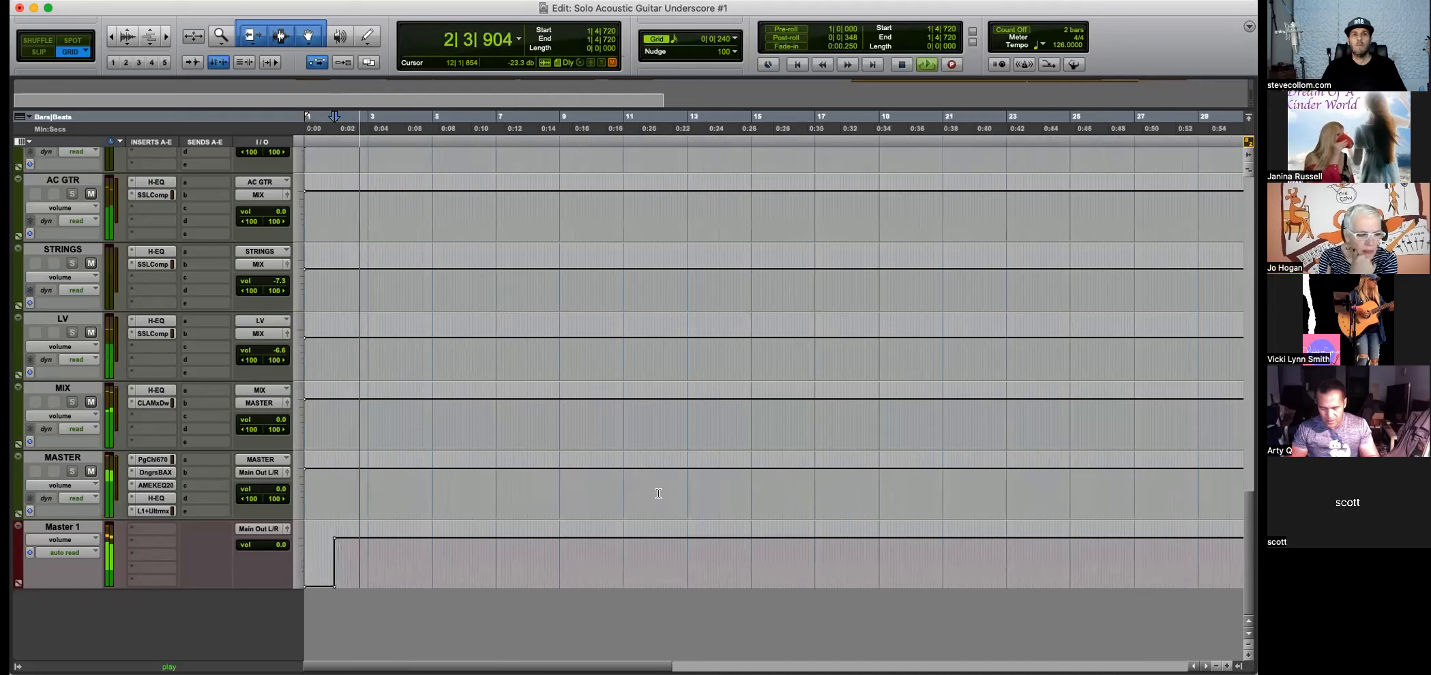
Set the L1 Ultramaximizer threshold on the MASTER track to -3.2 and the AC GTR bus volume to -3.9 dB.
click(153, 511)
drag(754, 253, 754, 262)
drag(280, 217, 281, 206)
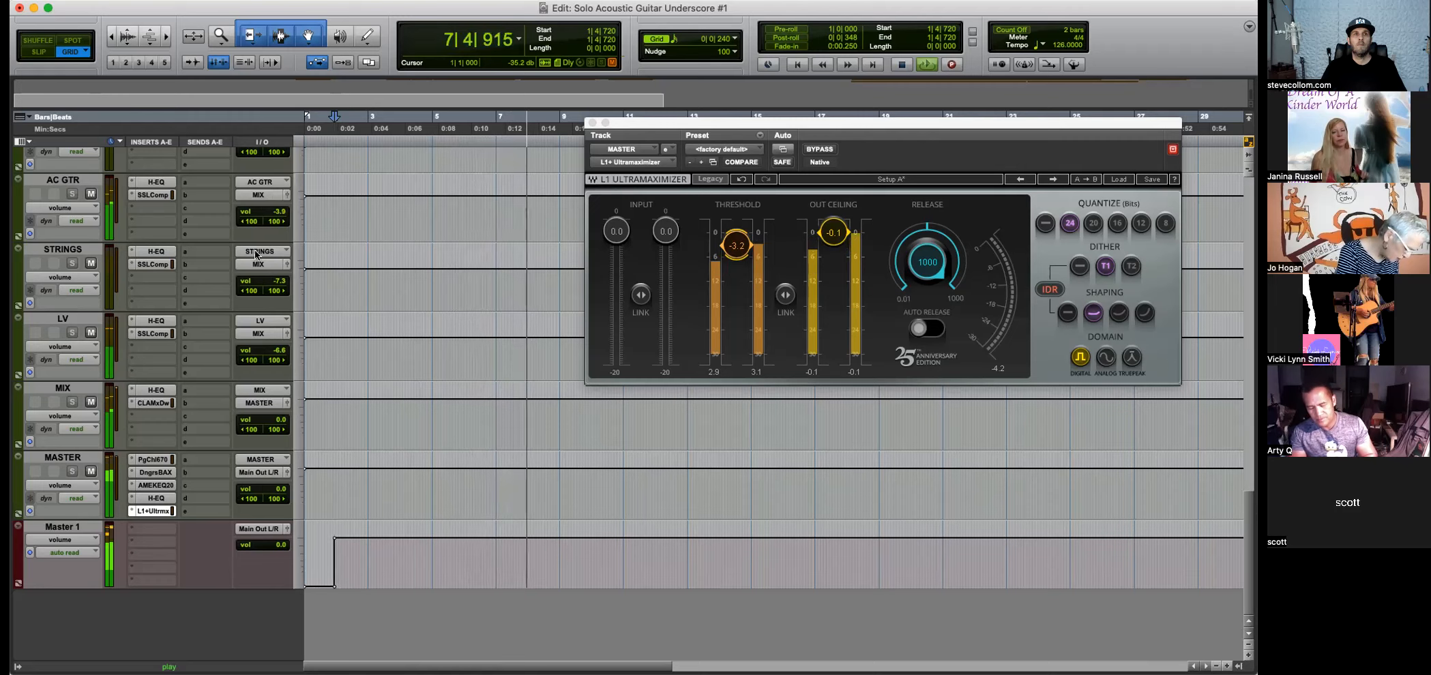
Open the H-EQ on the AC GTR bus and compare the sound with its high-pass filter off and on.
click(156, 182)
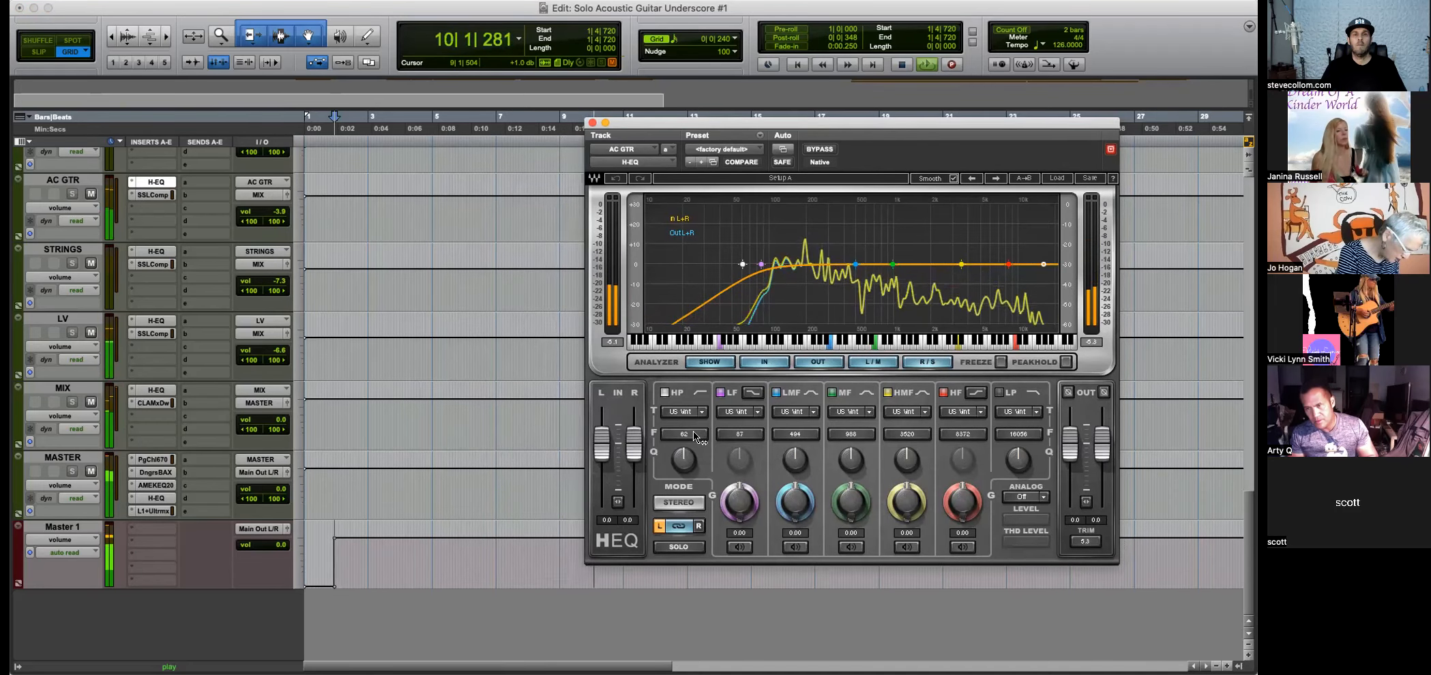
click(666, 394)
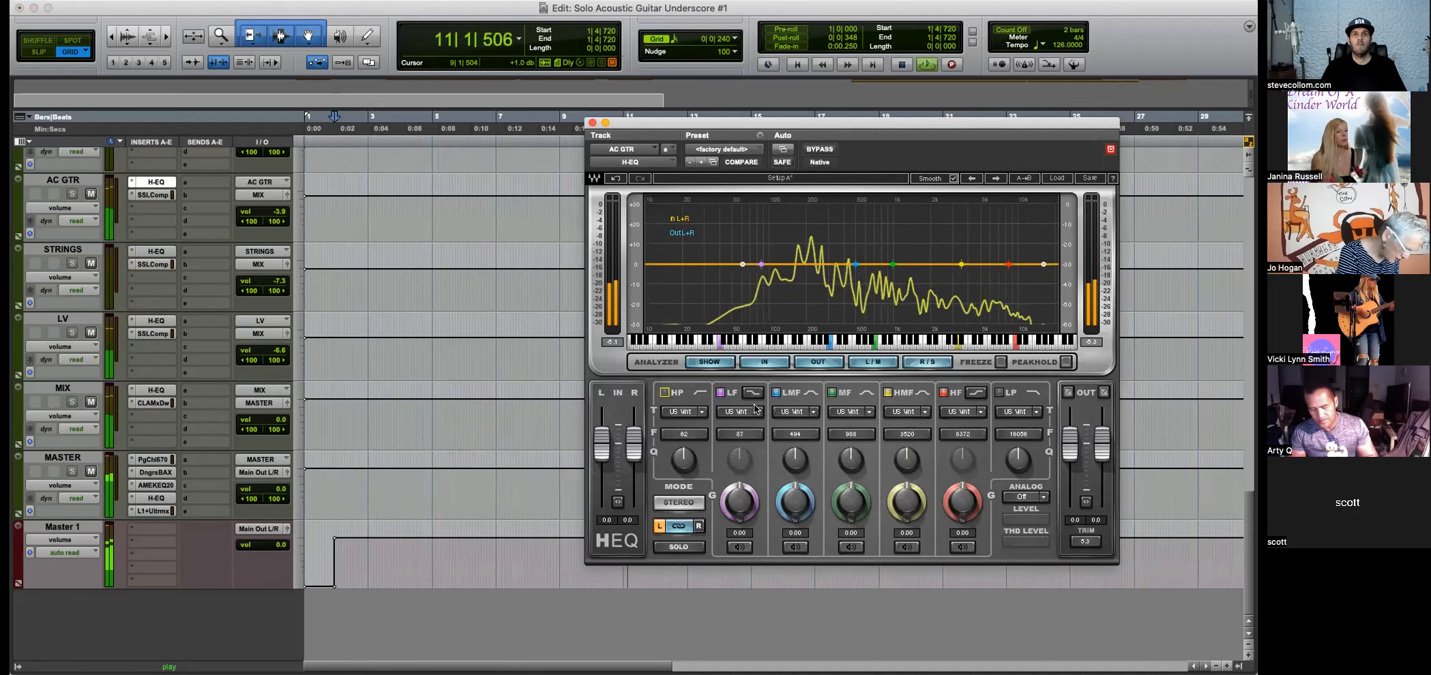
click(665, 394)
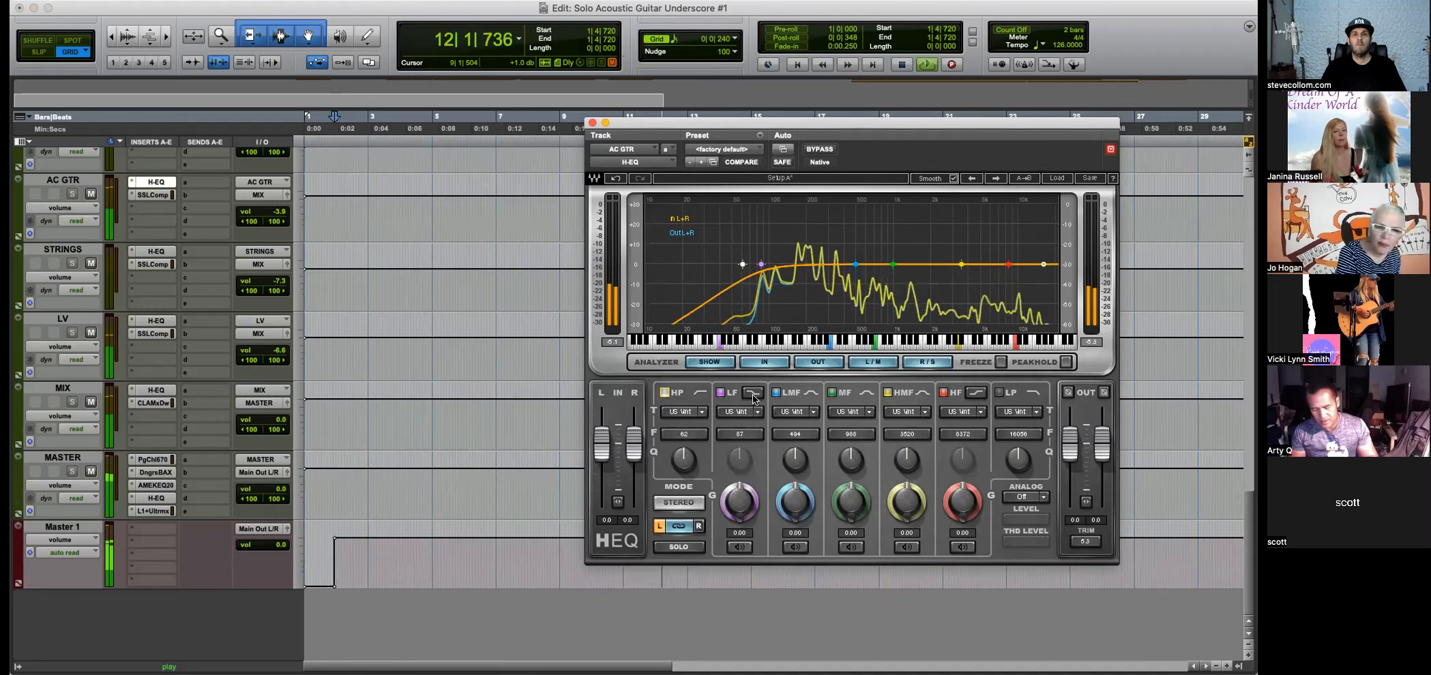
Cut the low band of the AC GTR bus H-EQ by about 5.35 dB at 136 Hz with a bell shape.
mouse_move(742, 506)
mouse_down()
mouse_move(742, 518)
mouse_move(739, 498)
mouse_up()
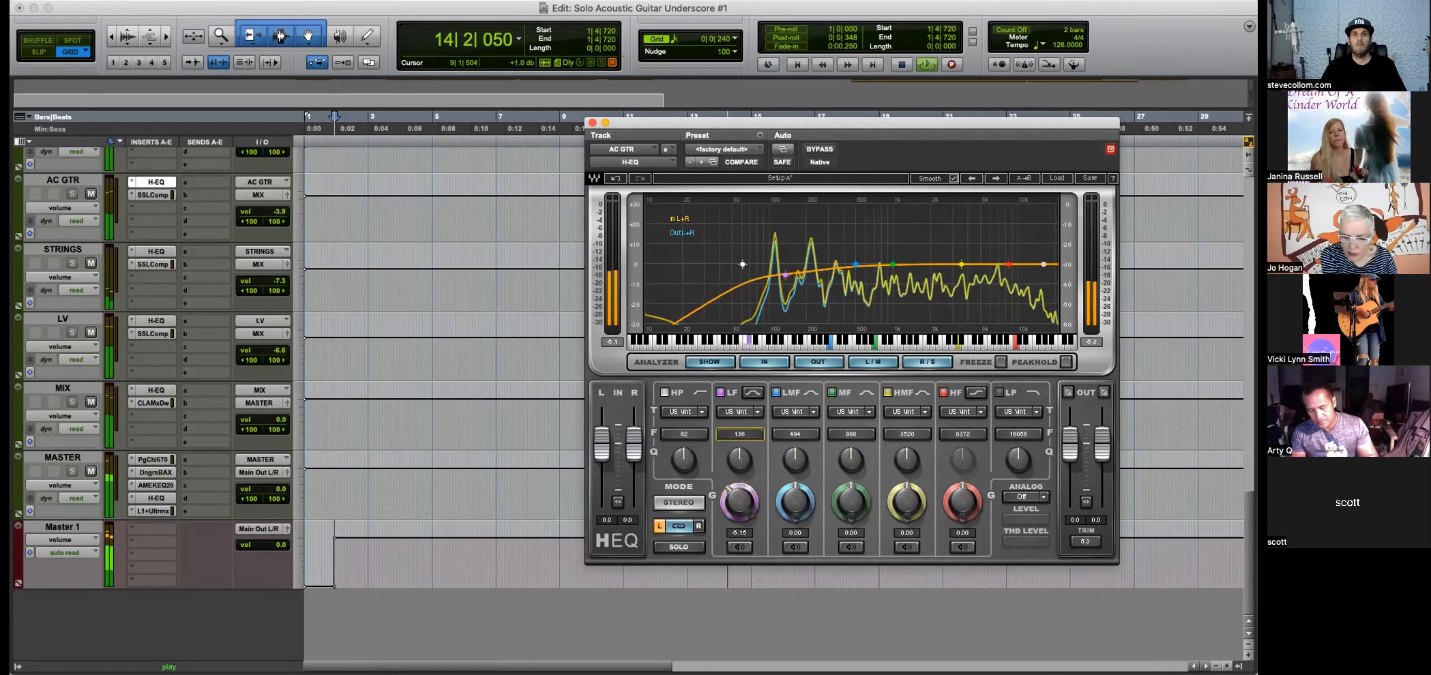
click(593, 124)
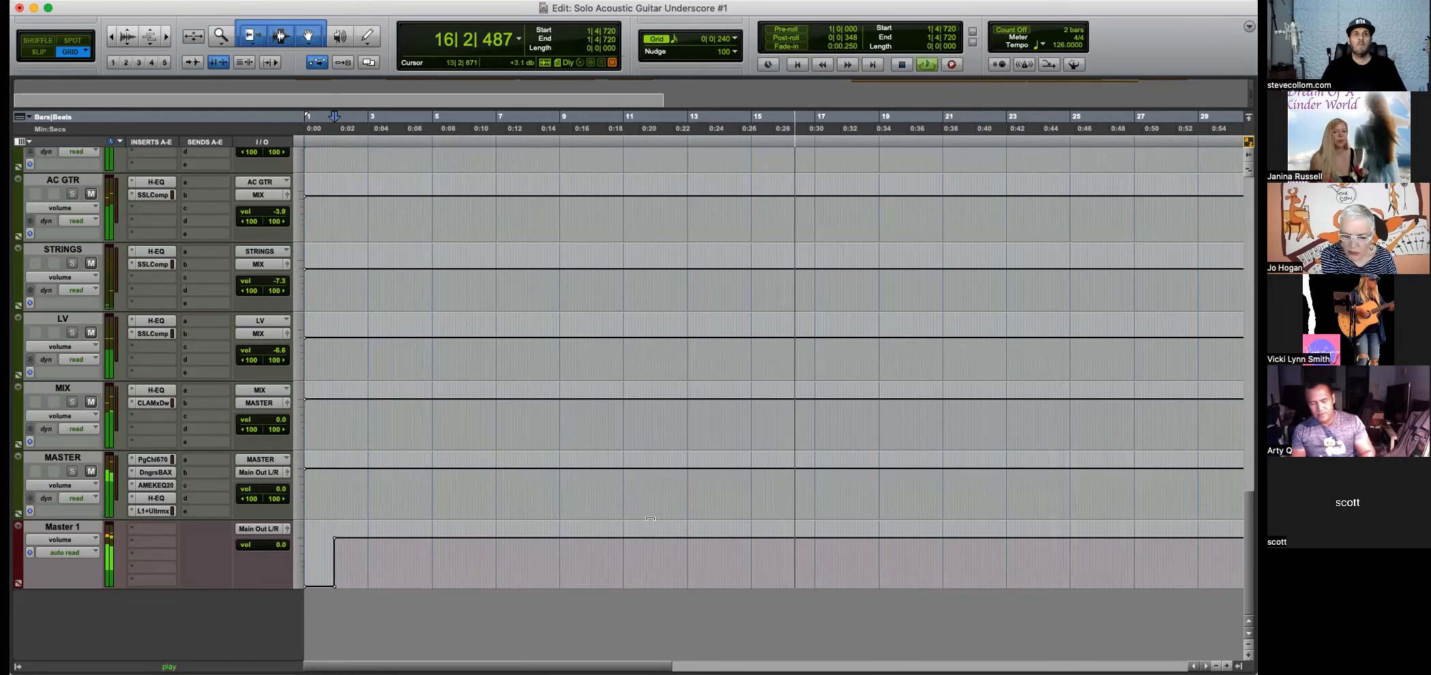
Lower the BASS bus volume to -11.3 dB and the BASS EFFECTS volume to -20.9 dB.
scroll(523, 429, up, 5)
click(280, 255)
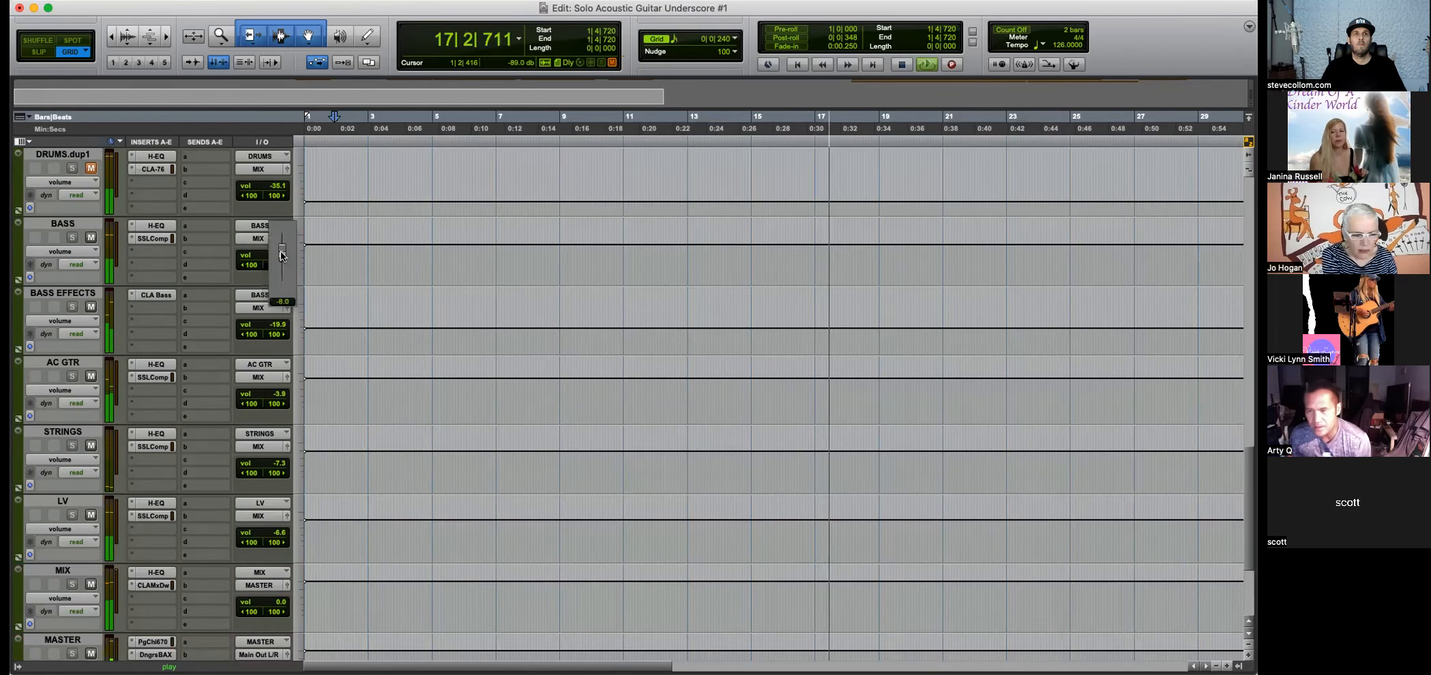
drag(280, 254, 281, 257)
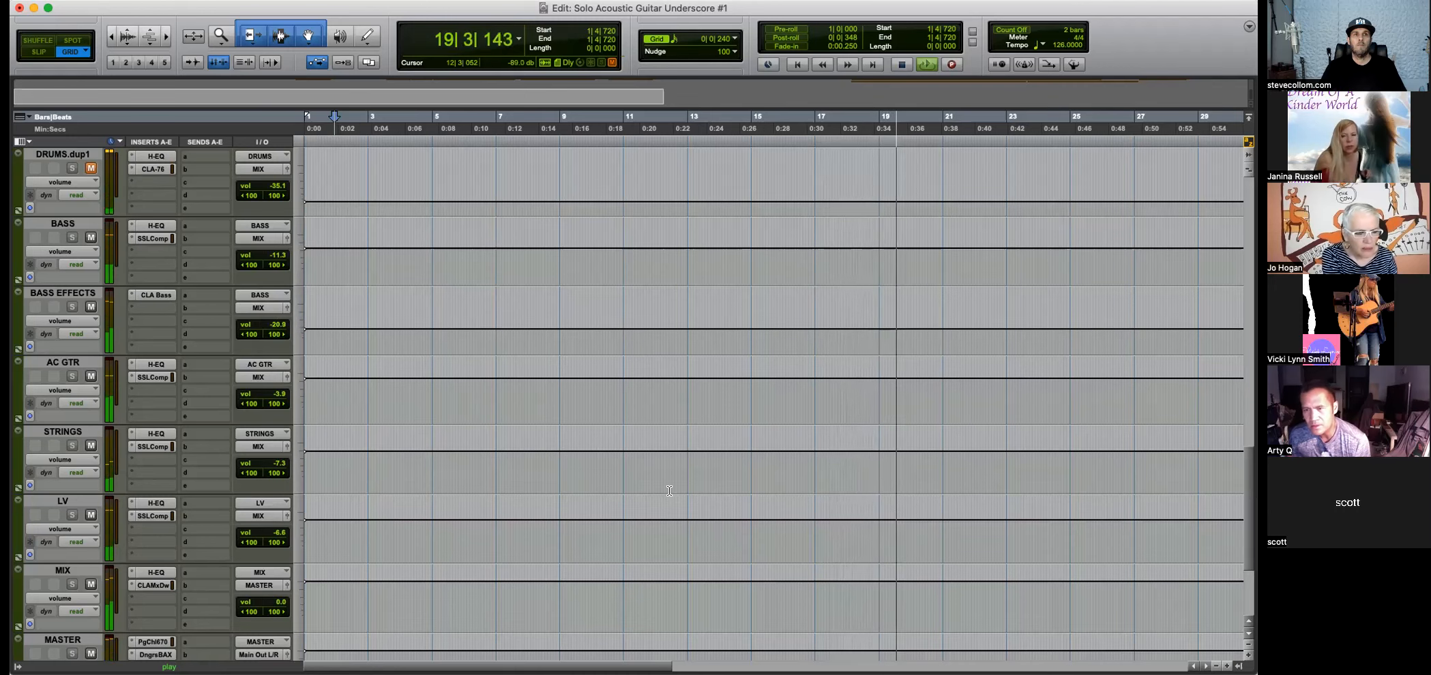
Set the L1 Ultramaximizer threshold on the MASTER track to -7.4.
scroll(382, 416, down, 3)
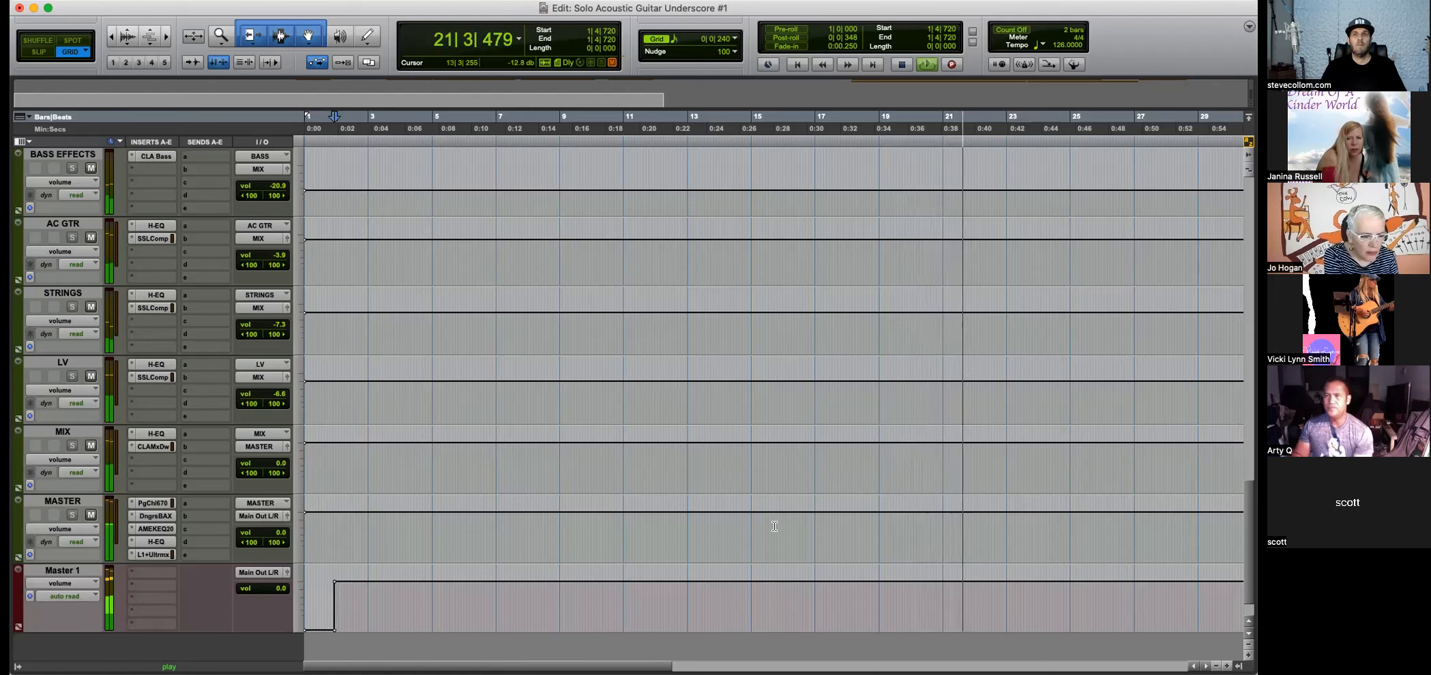
scroll(789, 527, down, 2)
key(r)
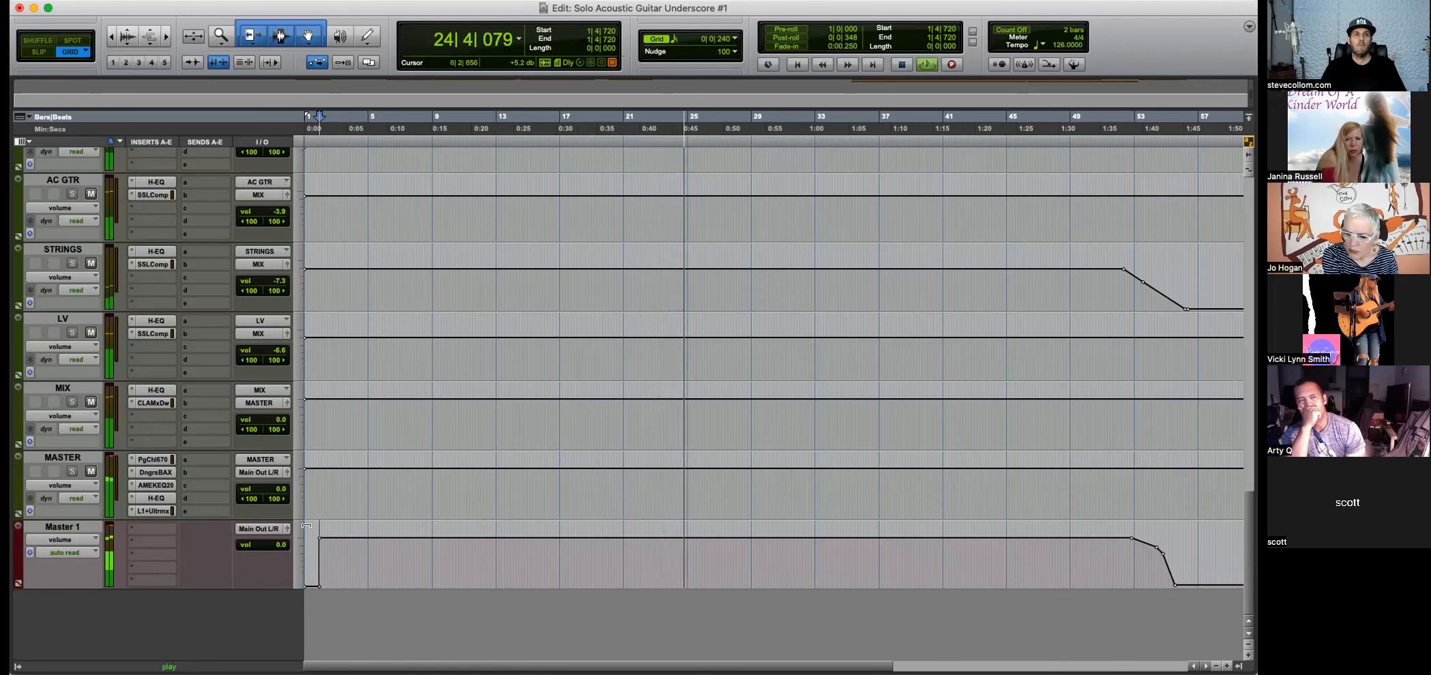
click(155, 511)
mouse_move(736, 252)
mouse_down()
mouse_move(737, 281)
mouse_move(736, 264)
mouse_up()
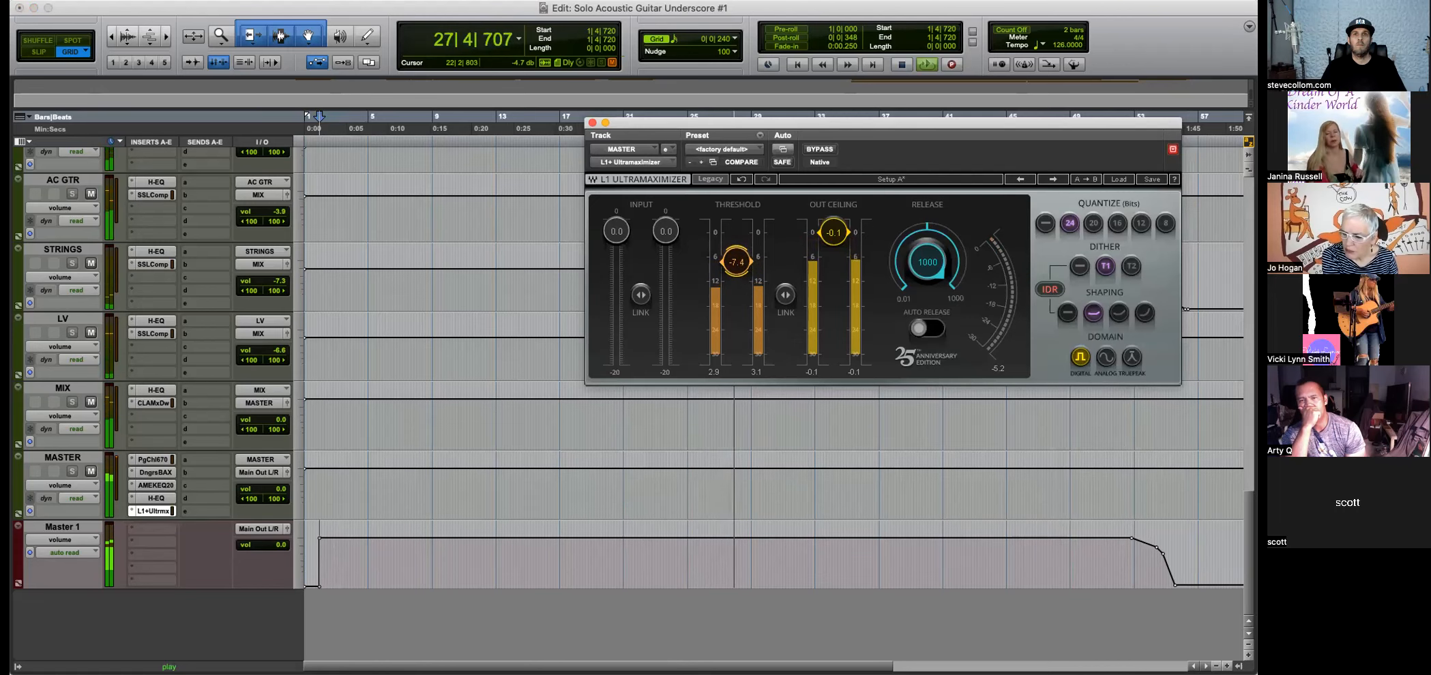
Add a send to the verb bus on the Audio 3 track and set its send level while playing from 17|1|240.
scroll(510, 272, up, 15)
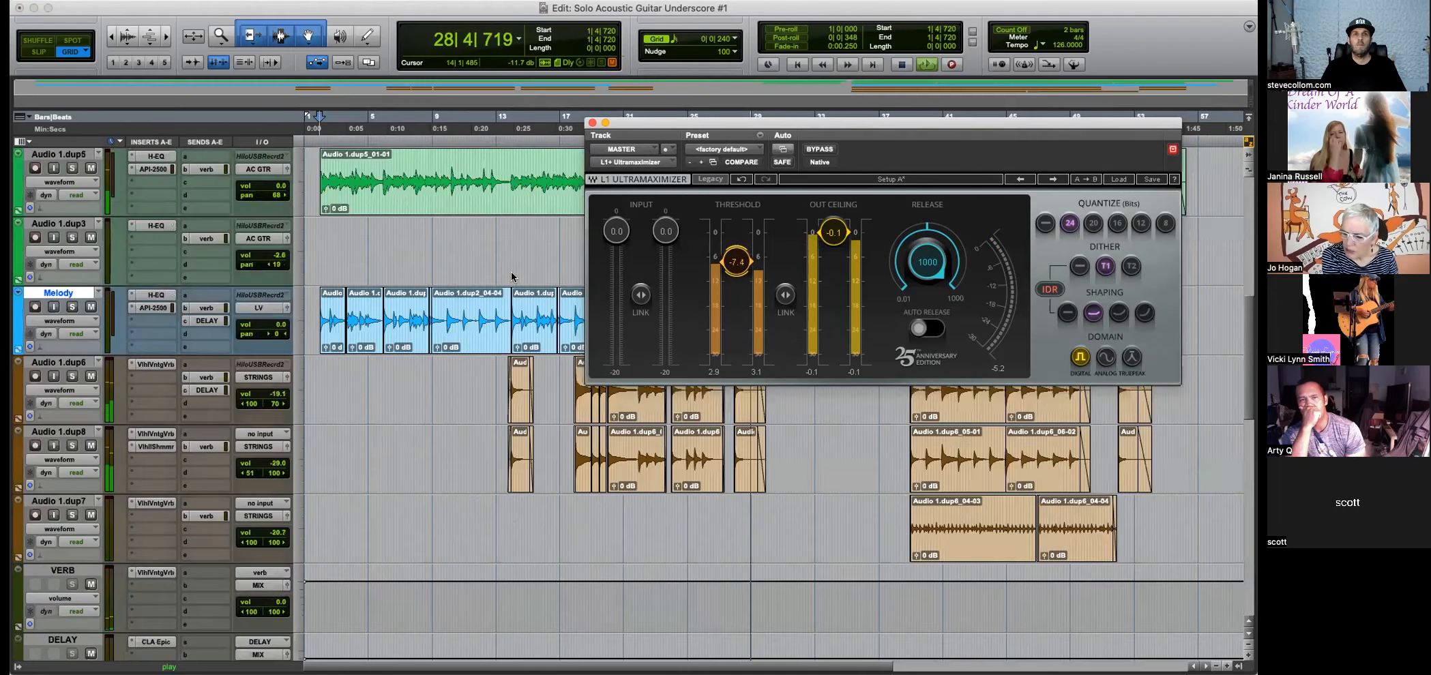
key(space)
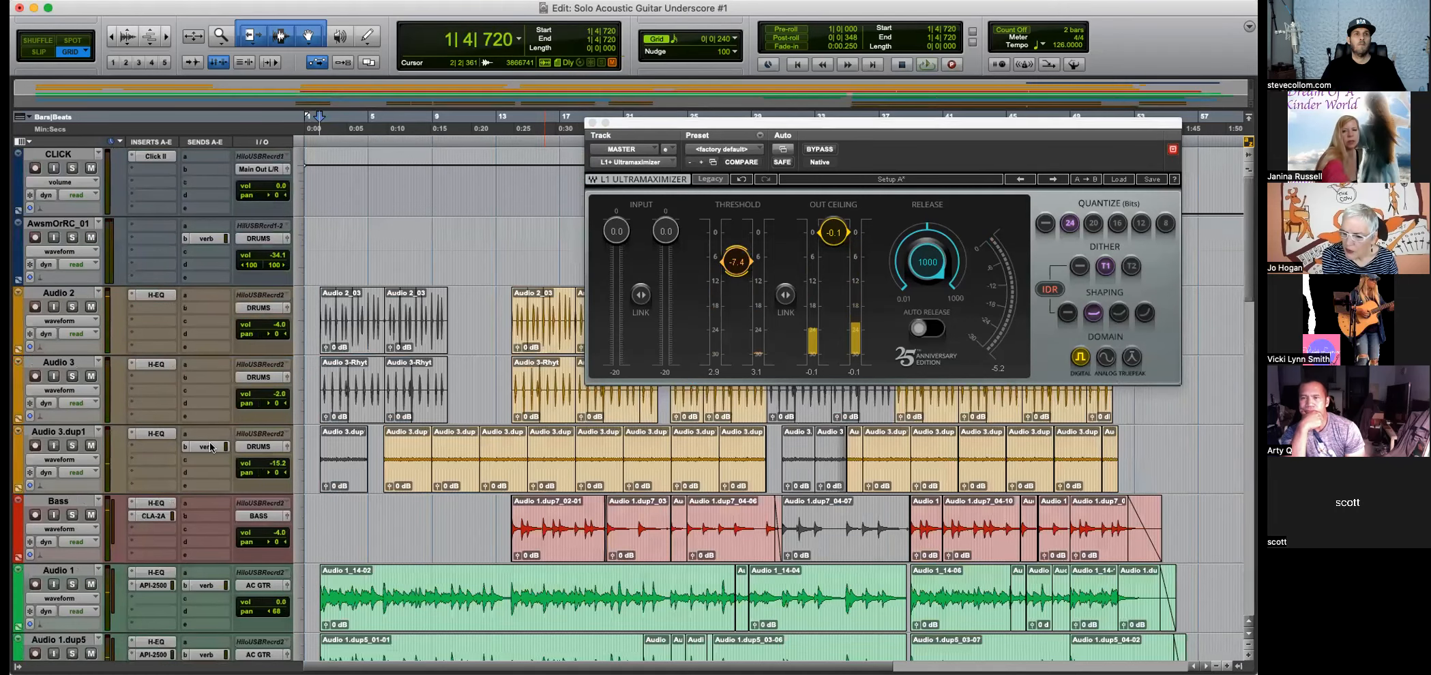
key(space)
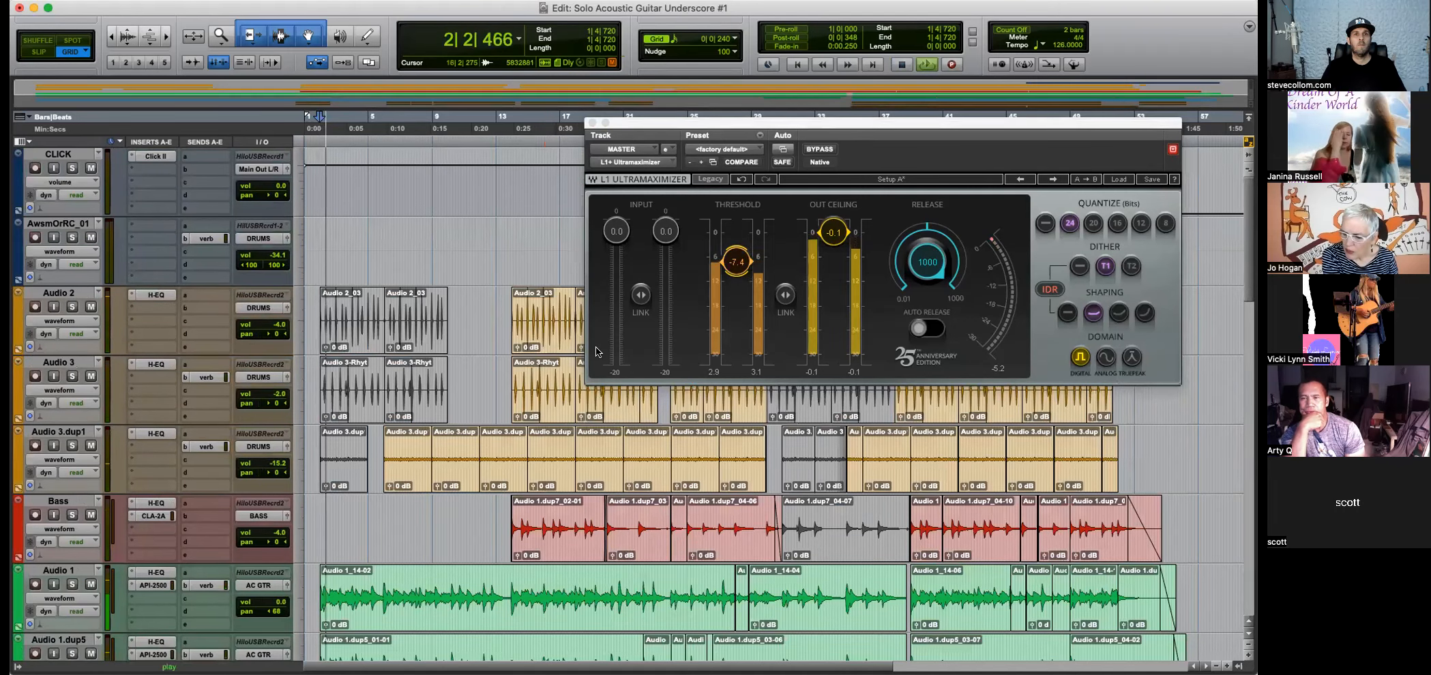
click(210, 347)
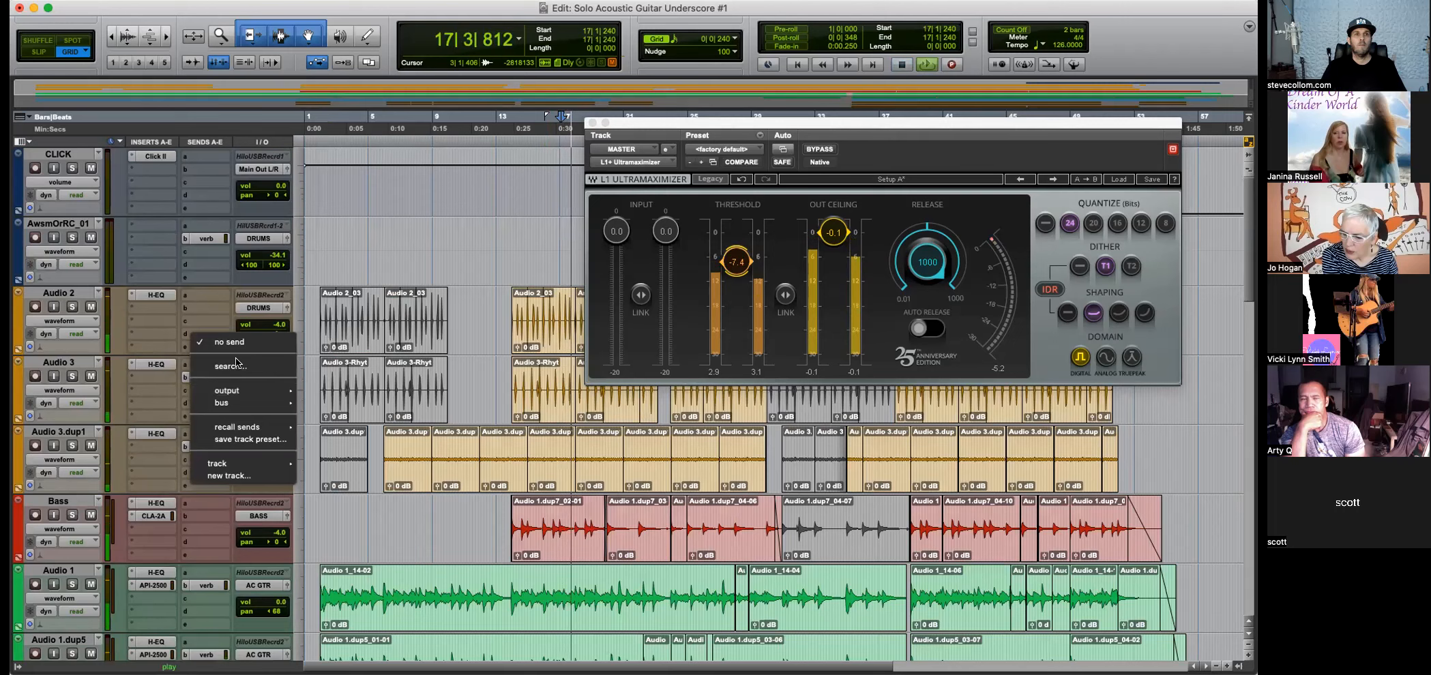
click(321, 403)
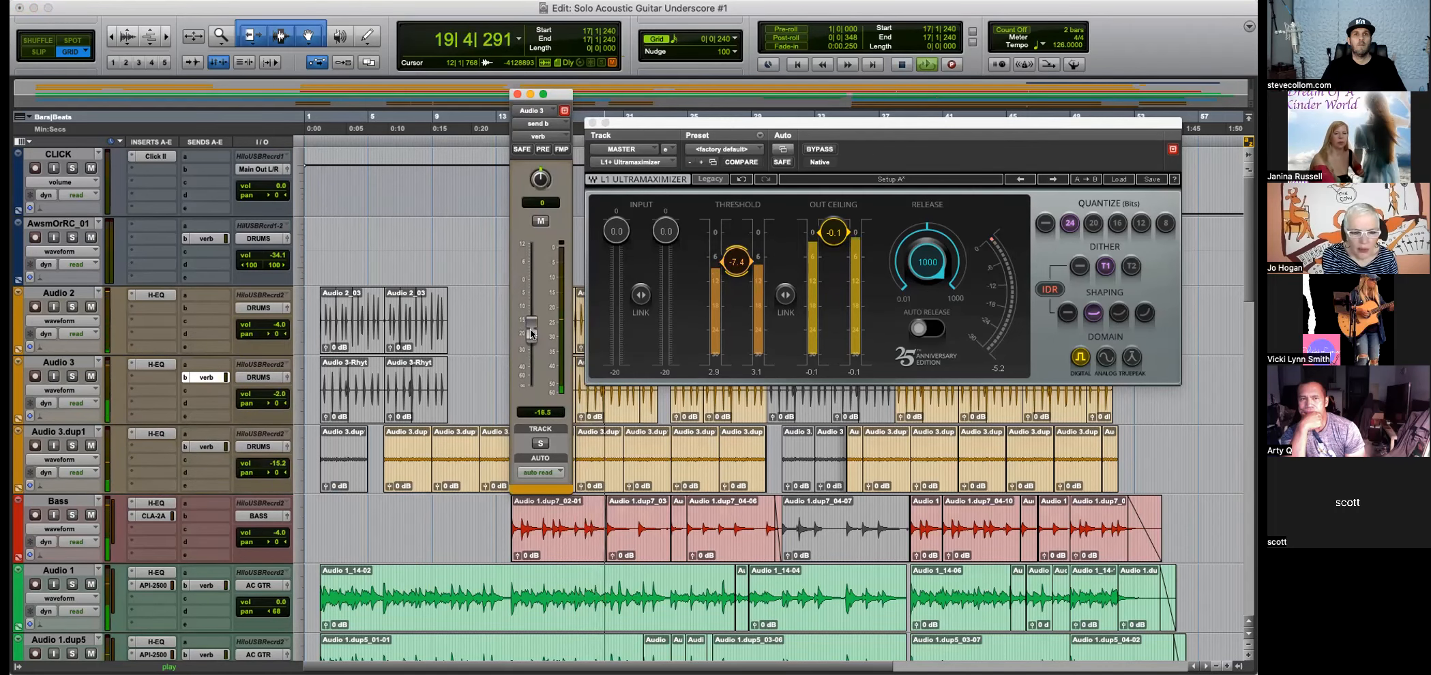
click(516, 95)
Set the Audio 3 track's volume to -7.3 dB and its pan to 18.
drag(281, 391, 281, 409)
click(276, 408)
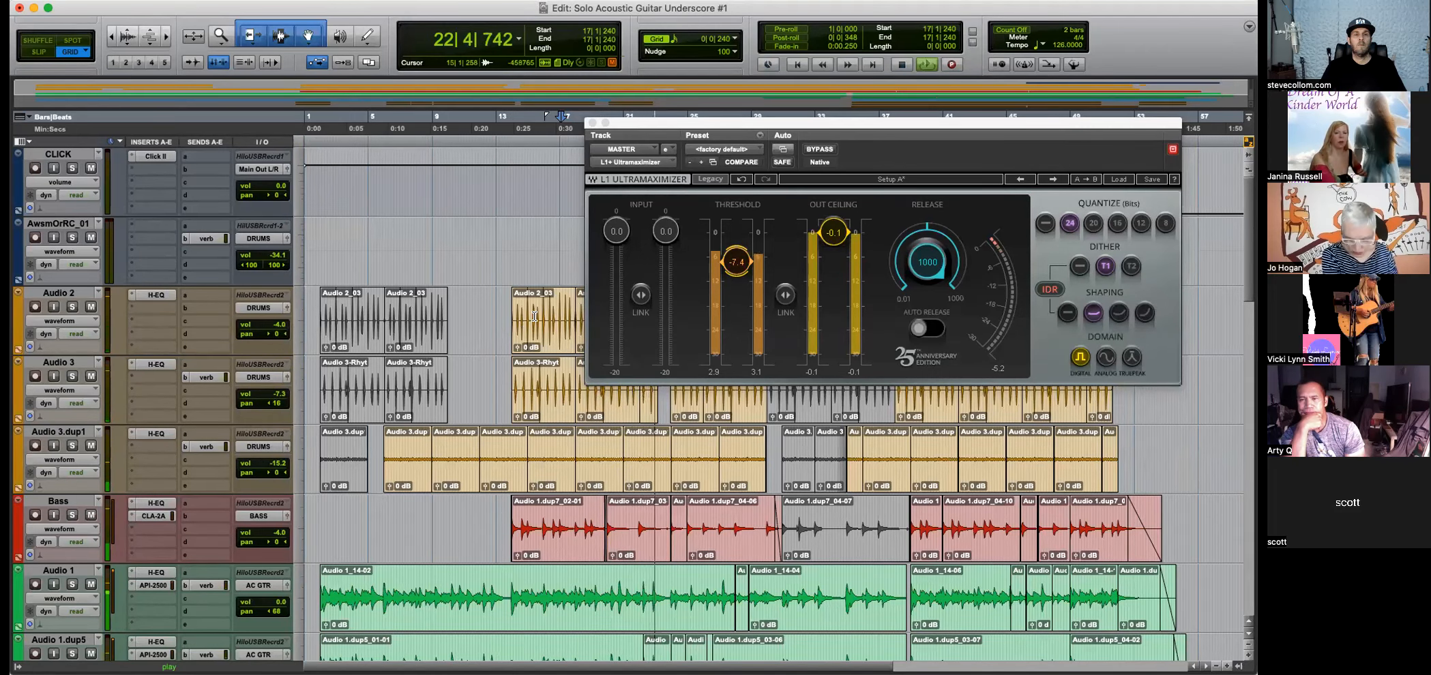
click(593, 124)
Fine-tune the MASTER track's L1 Ultramaximizer threshold to -6.1, auditioning the mix from 39|4|240.
scroll(732, 455, down, 15)
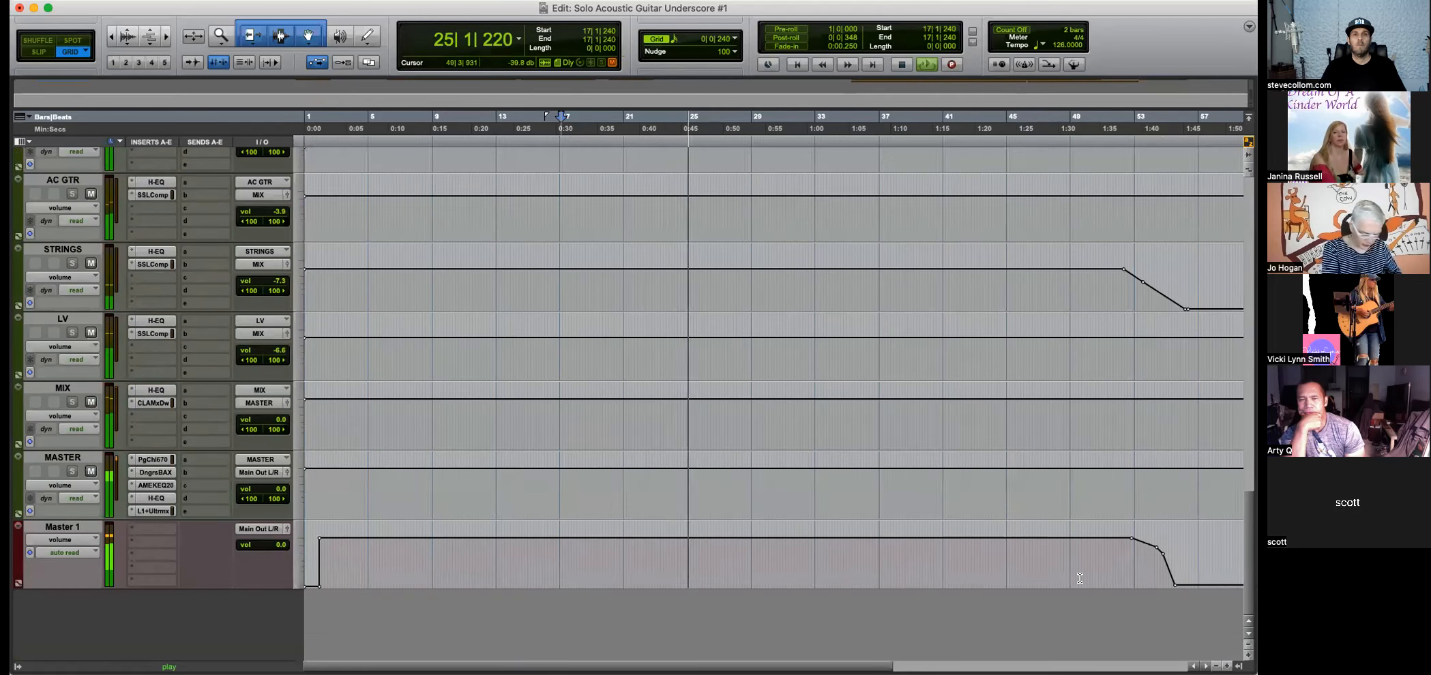
click(147, 510)
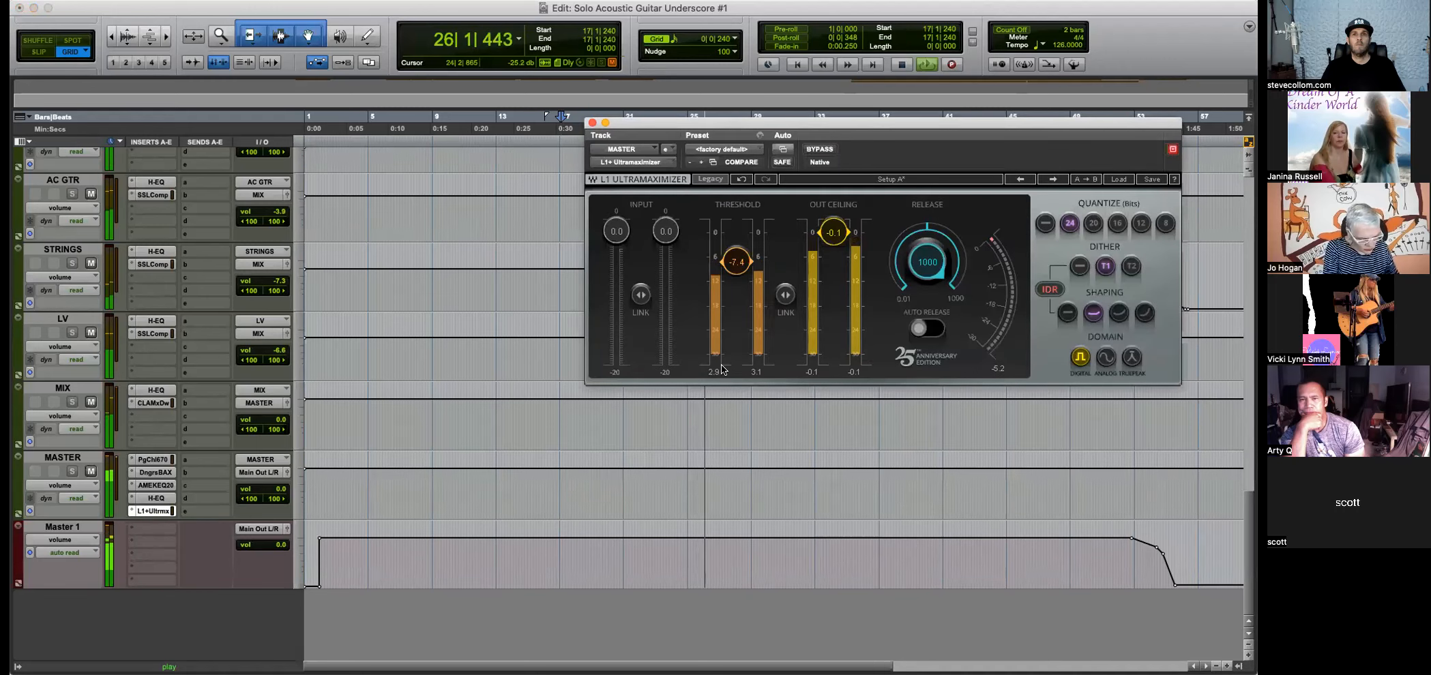
drag(738, 261, 750, 276)
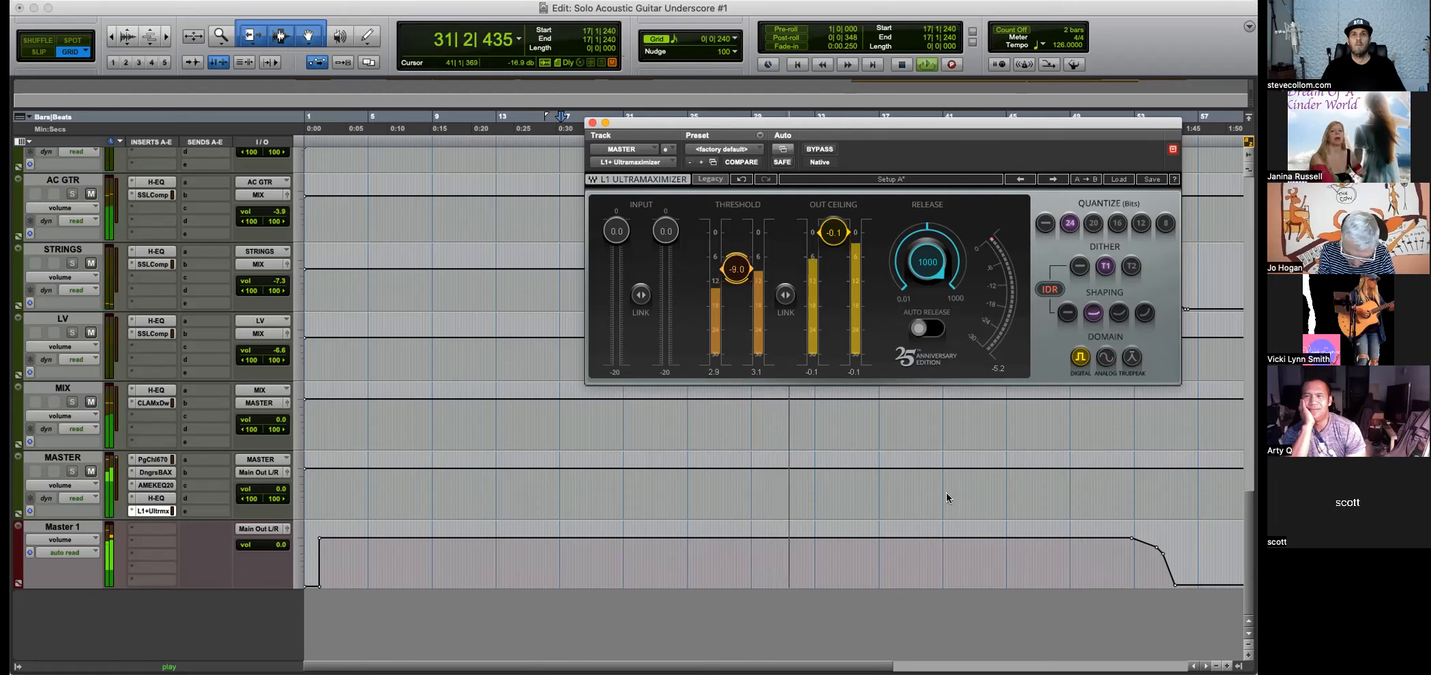
click(924, 550)
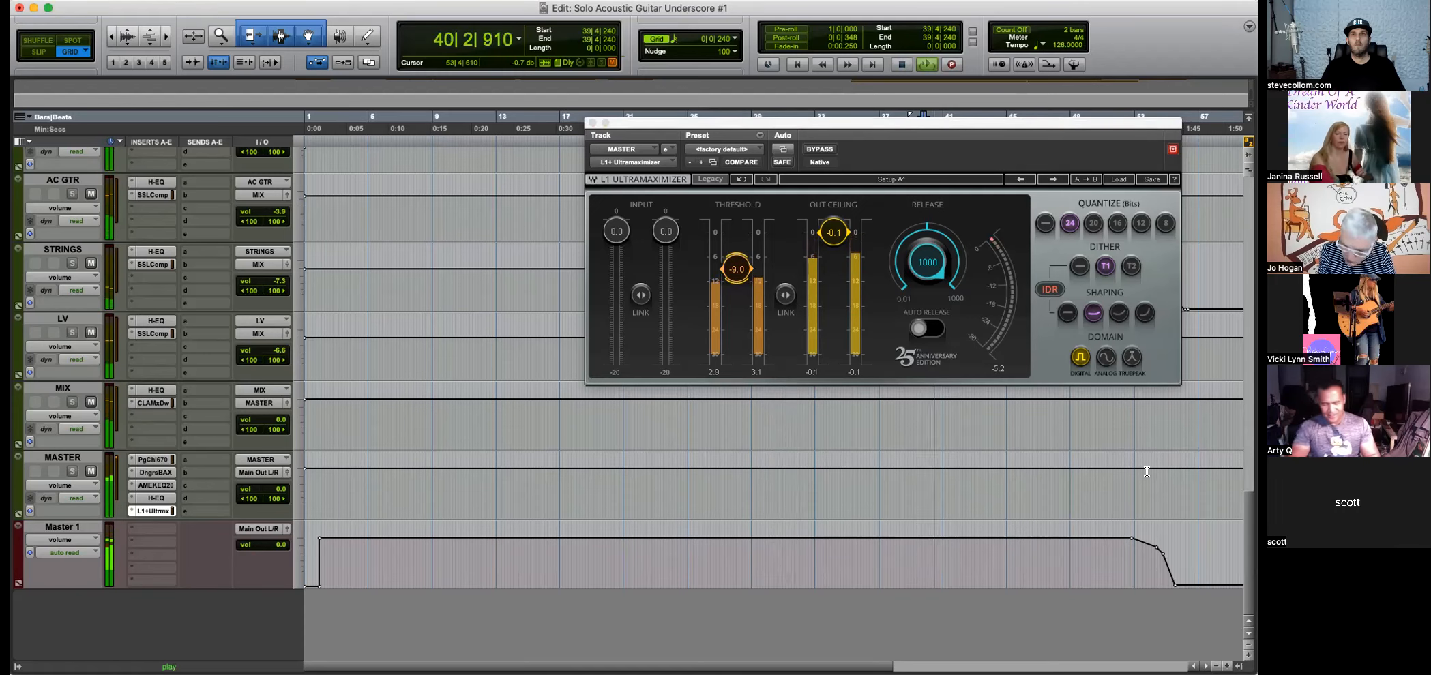
drag(736, 269, 737, 262)
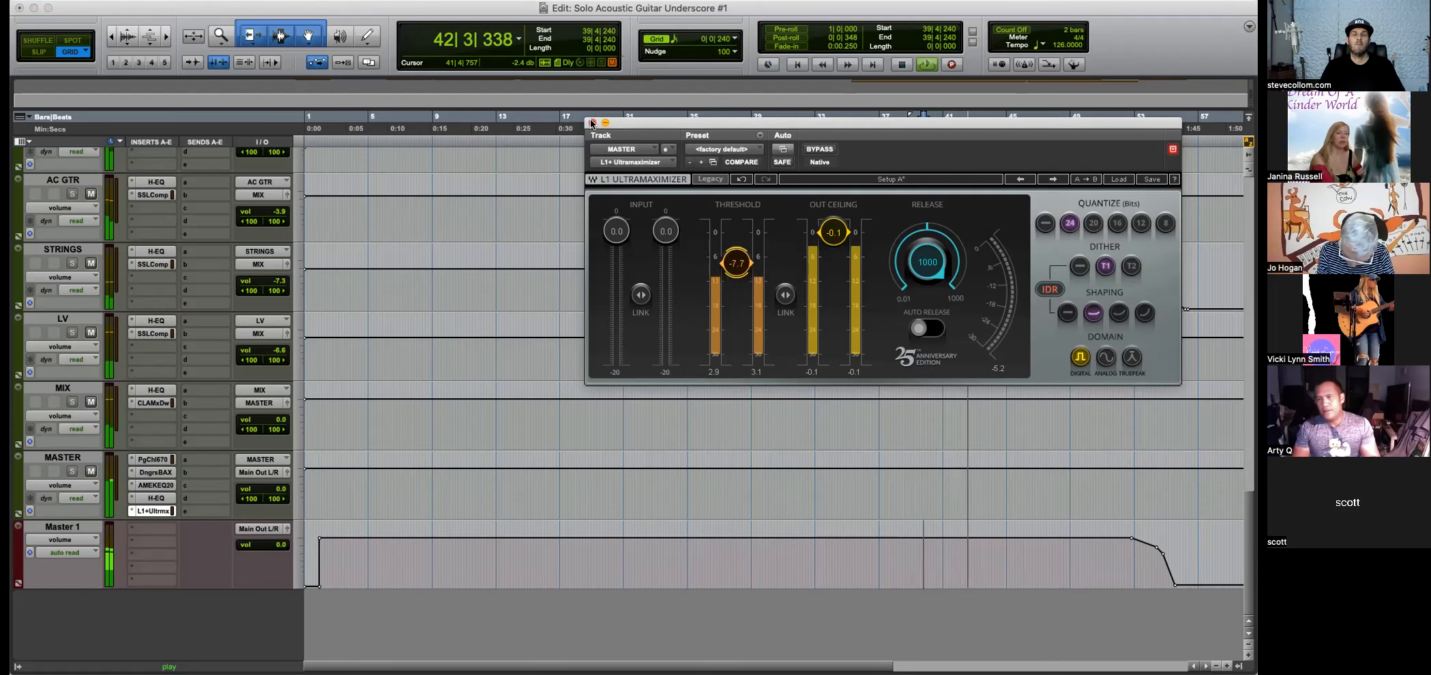
drag(737, 263, 744, 258)
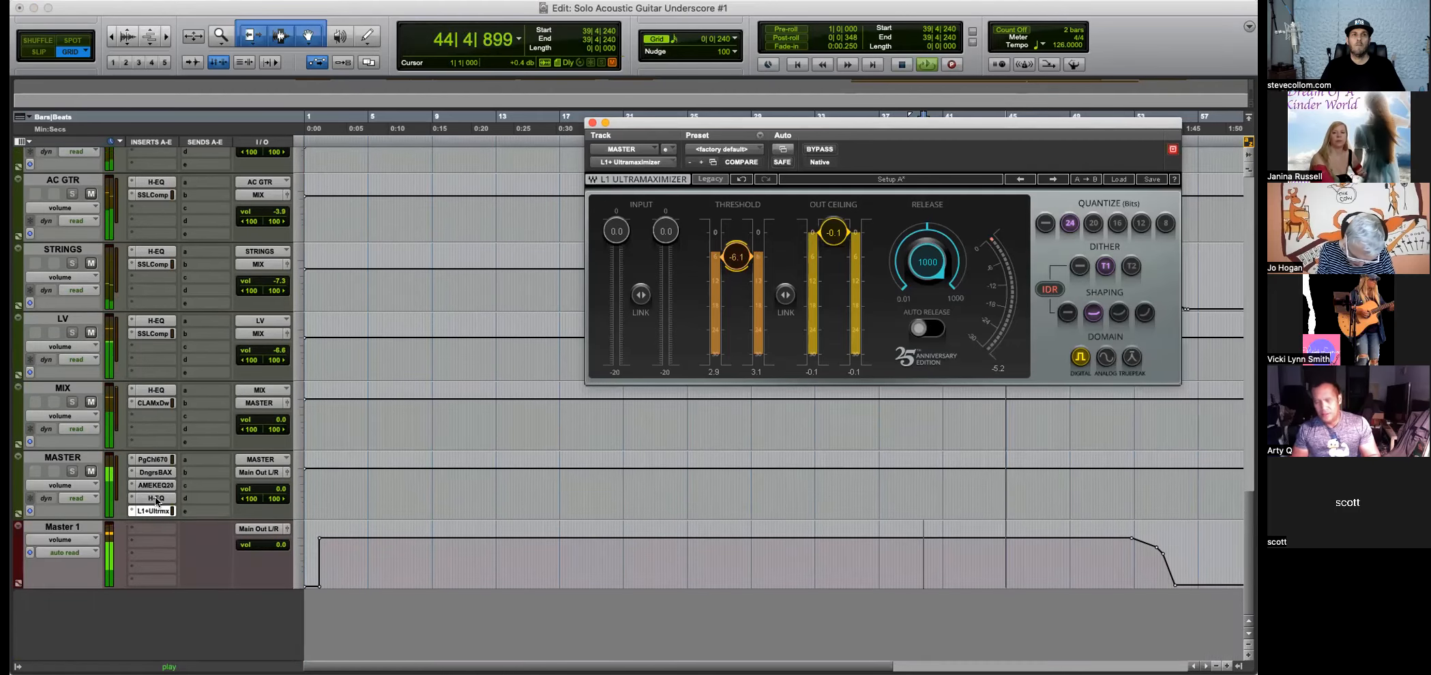
Cut the low band of the MASTER track's H-EQ by about 2.85 dB around 197 Hz, and stop playback.
click(155, 501)
click(156, 498)
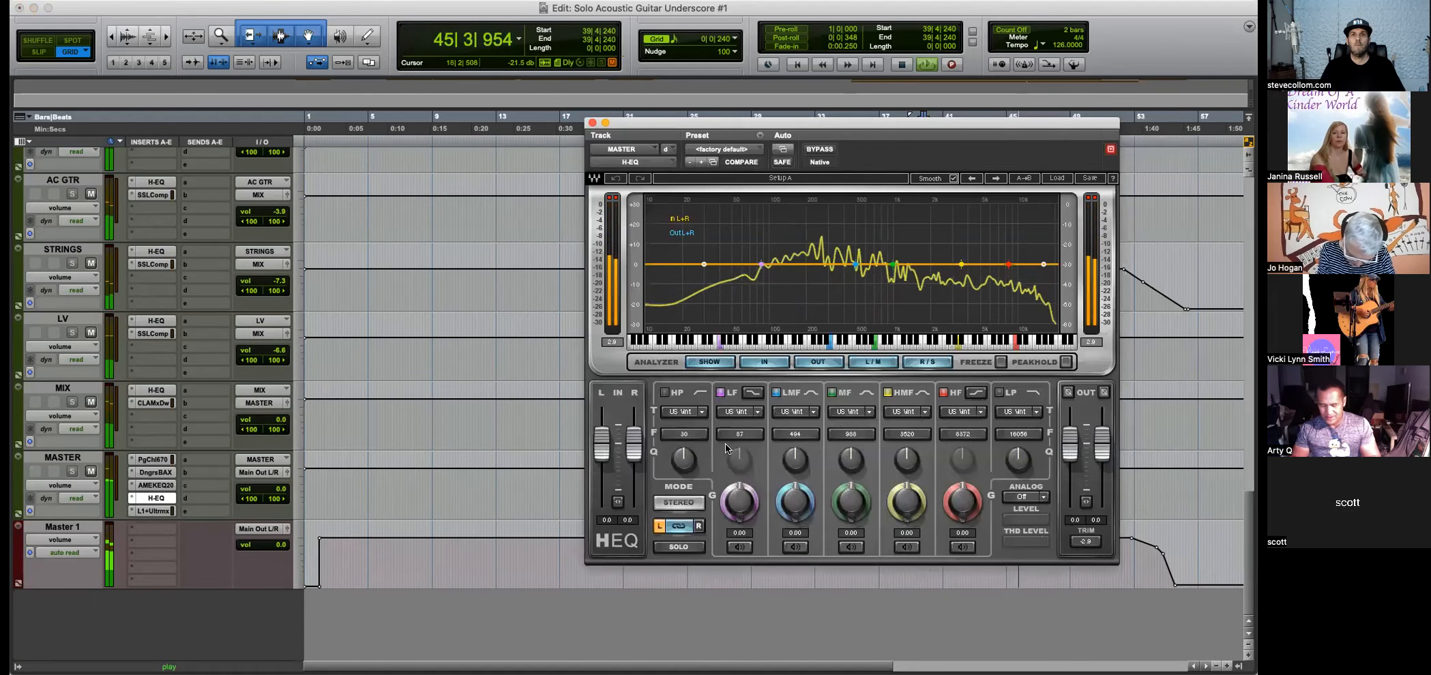
drag(739, 502, 739, 524)
drag(741, 435, 740, 419)
drag(739, 503, 739, 492)
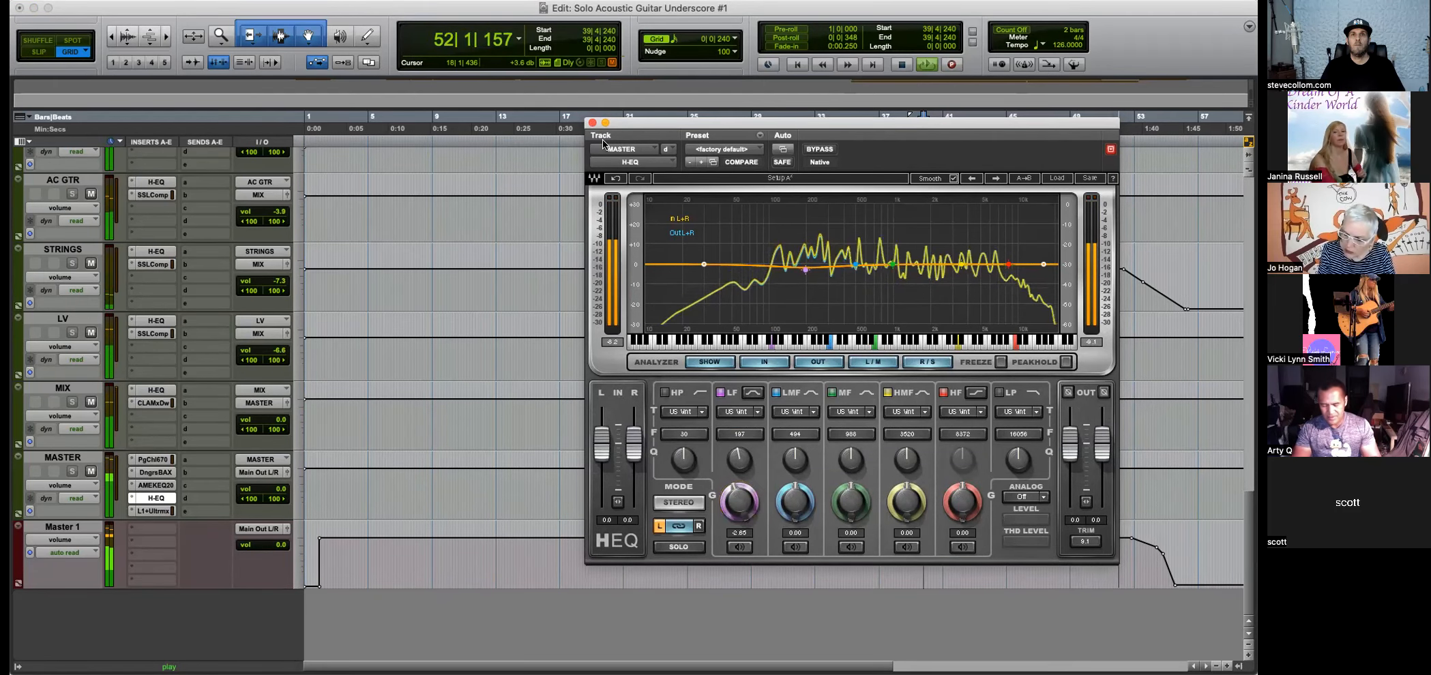
drag(592, 126, 591, 123)
click(591, 120)
key(space)
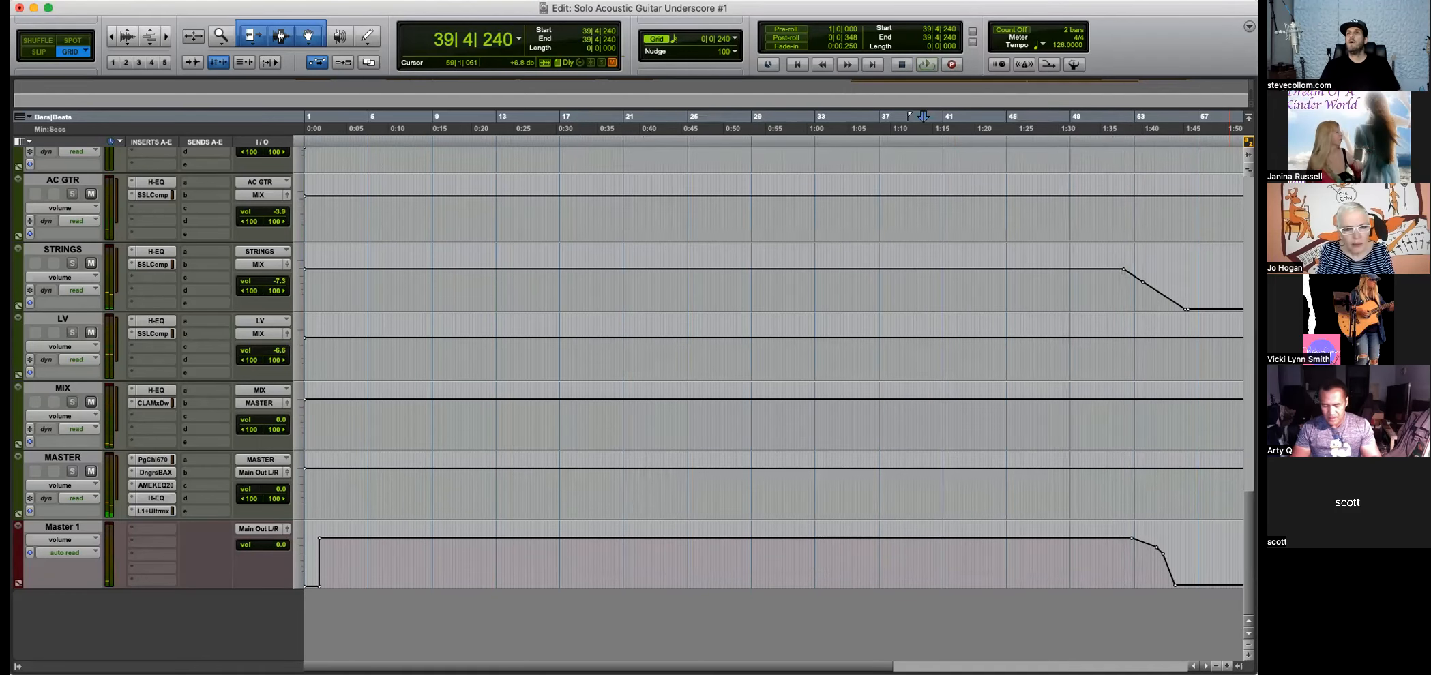
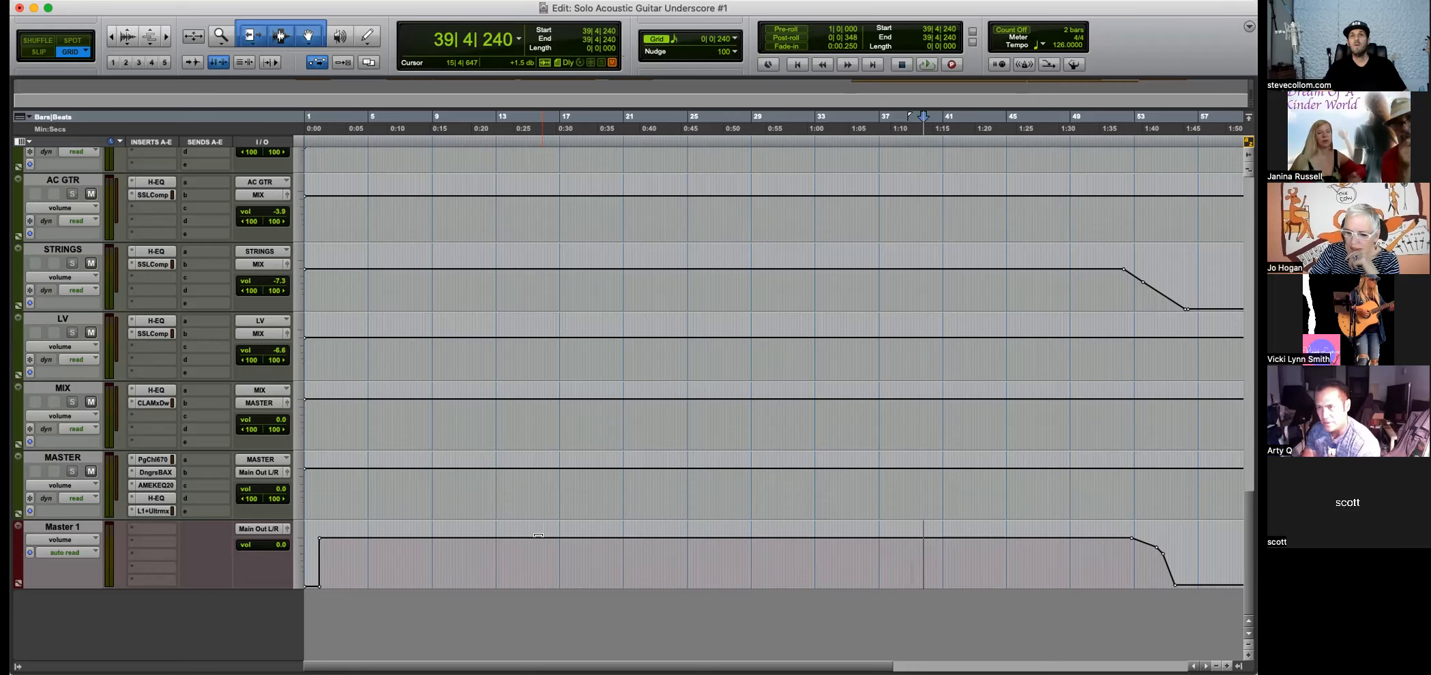
Return to the song start, enlarge the timeline horizontally and play the mix from 1|1|000.
key(Return)
scroll(549, 528, up, 10)
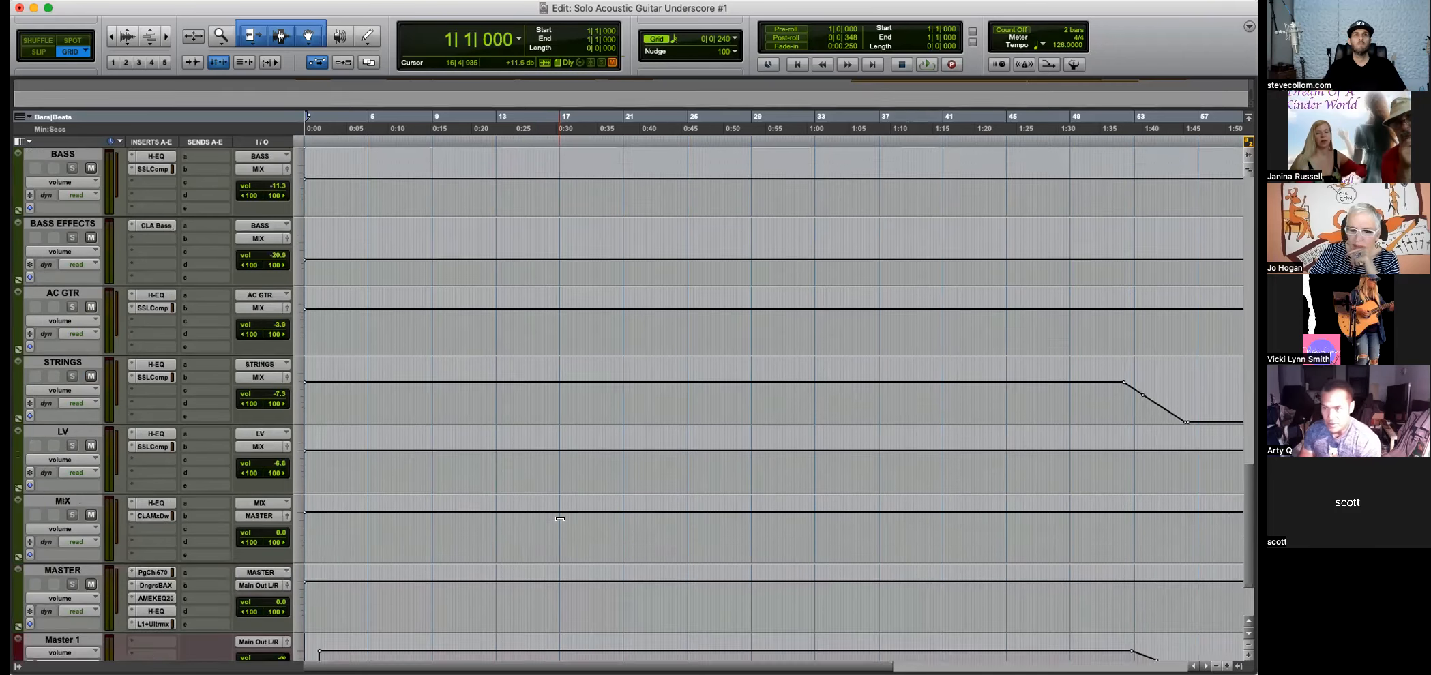
scroll(560, 519, up, 4)
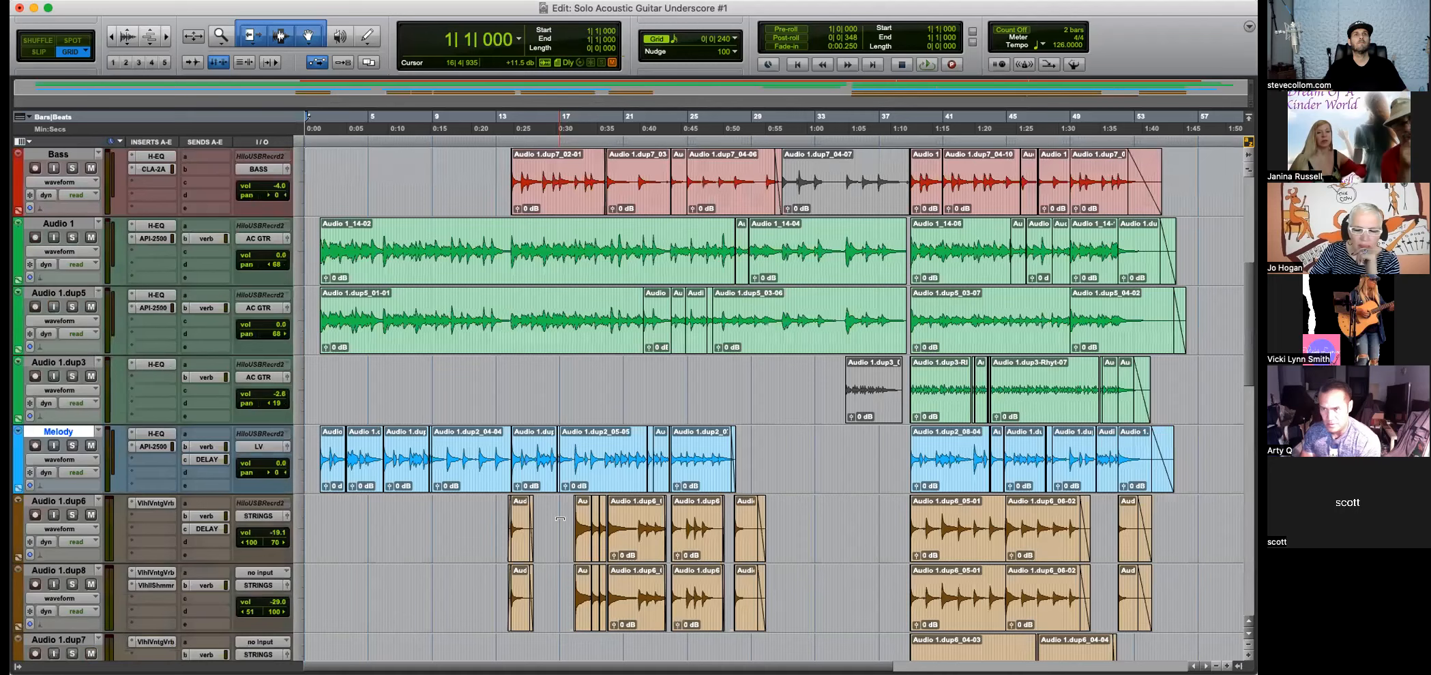
scroll(560, 520, up, 5)
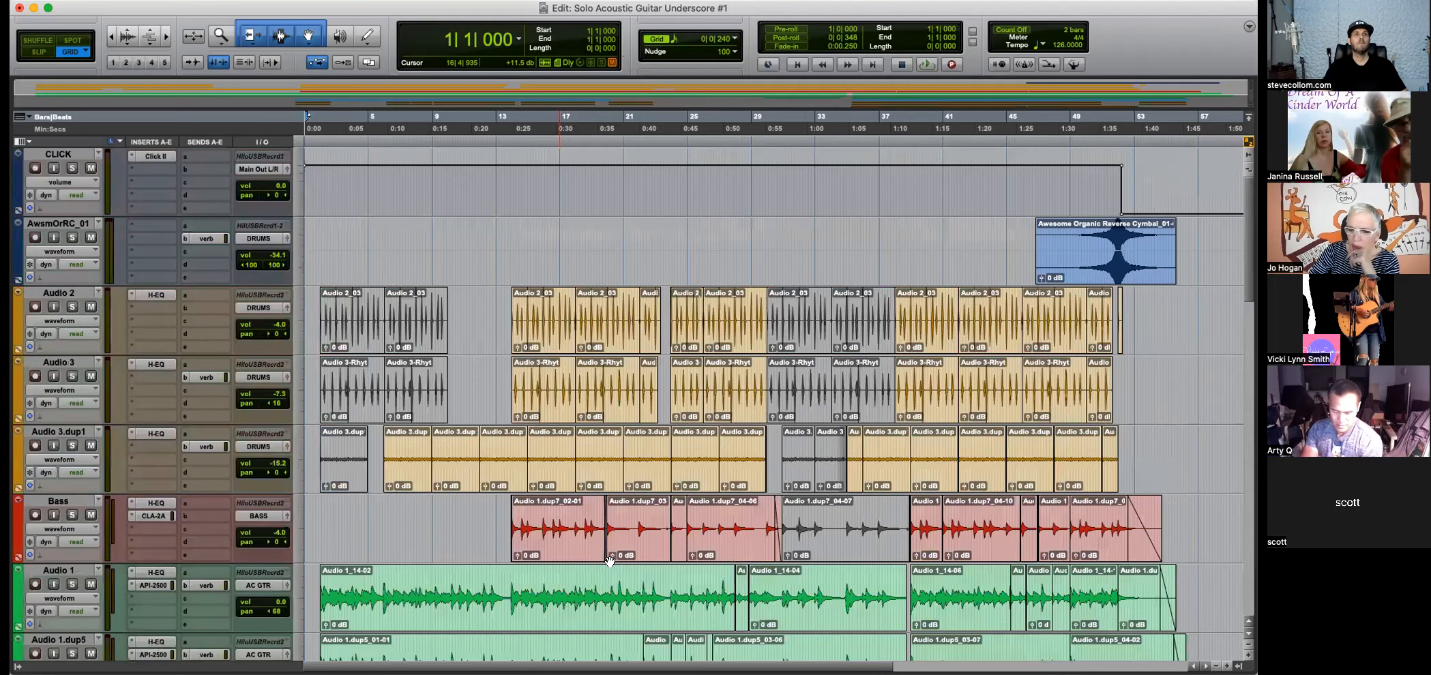
key(super+bracketright)
key(space)
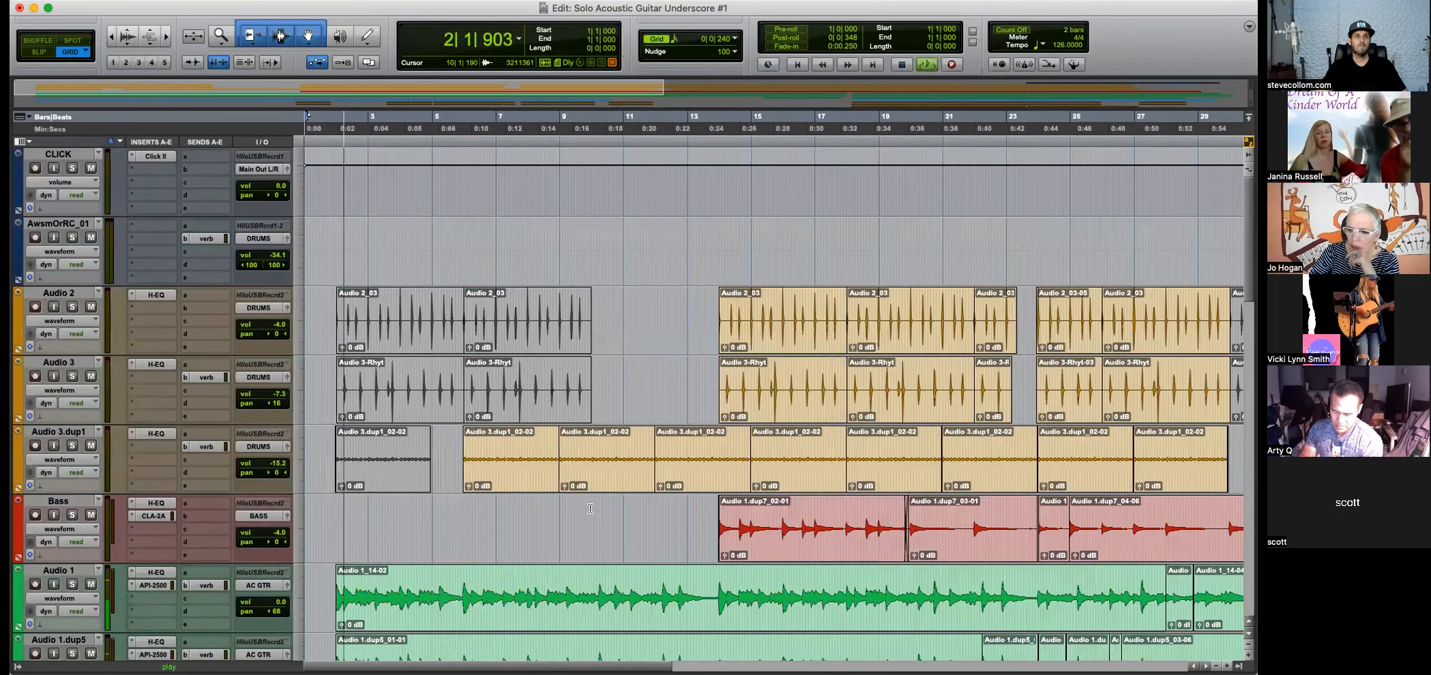
Raise the input and glue levels slightly in the CLA MixDown on the MIX track.
scroll(590, 508, down, 2)
scroll(564, 487, down, 3)
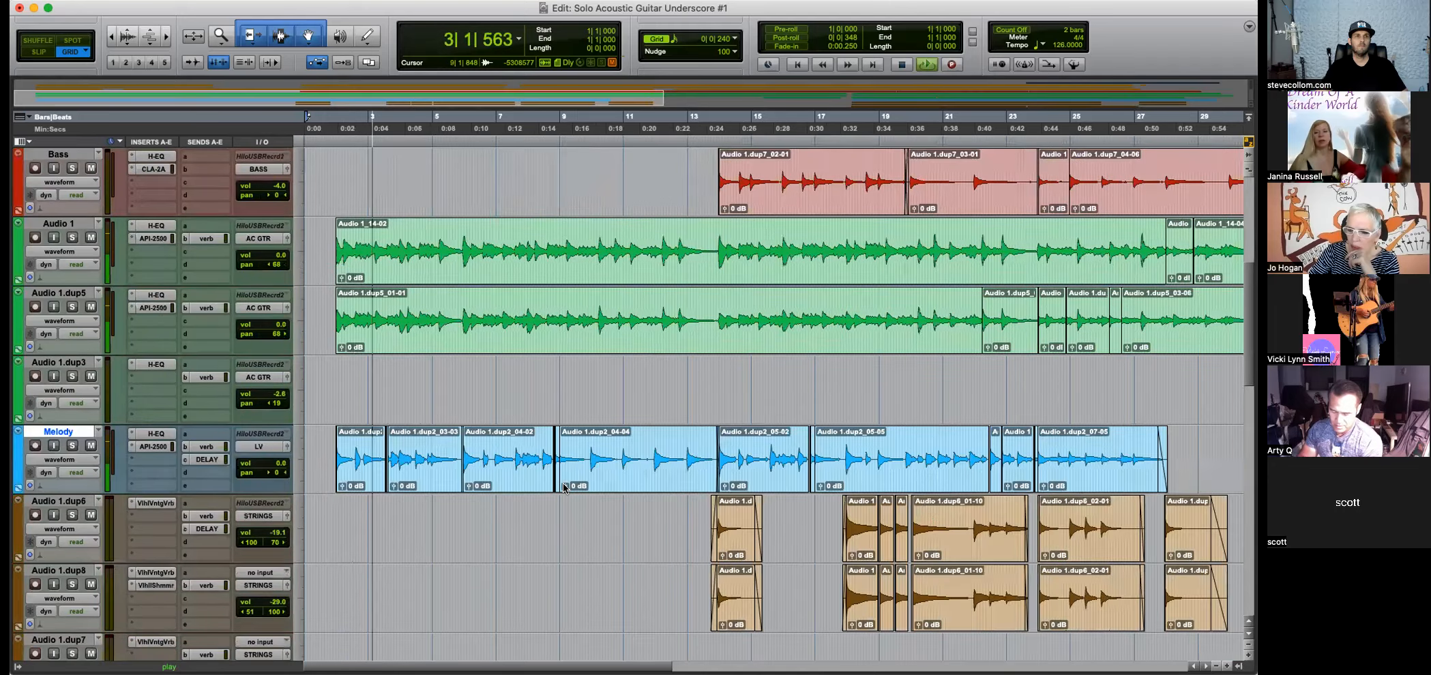
scroll(450, 508, down, 10)
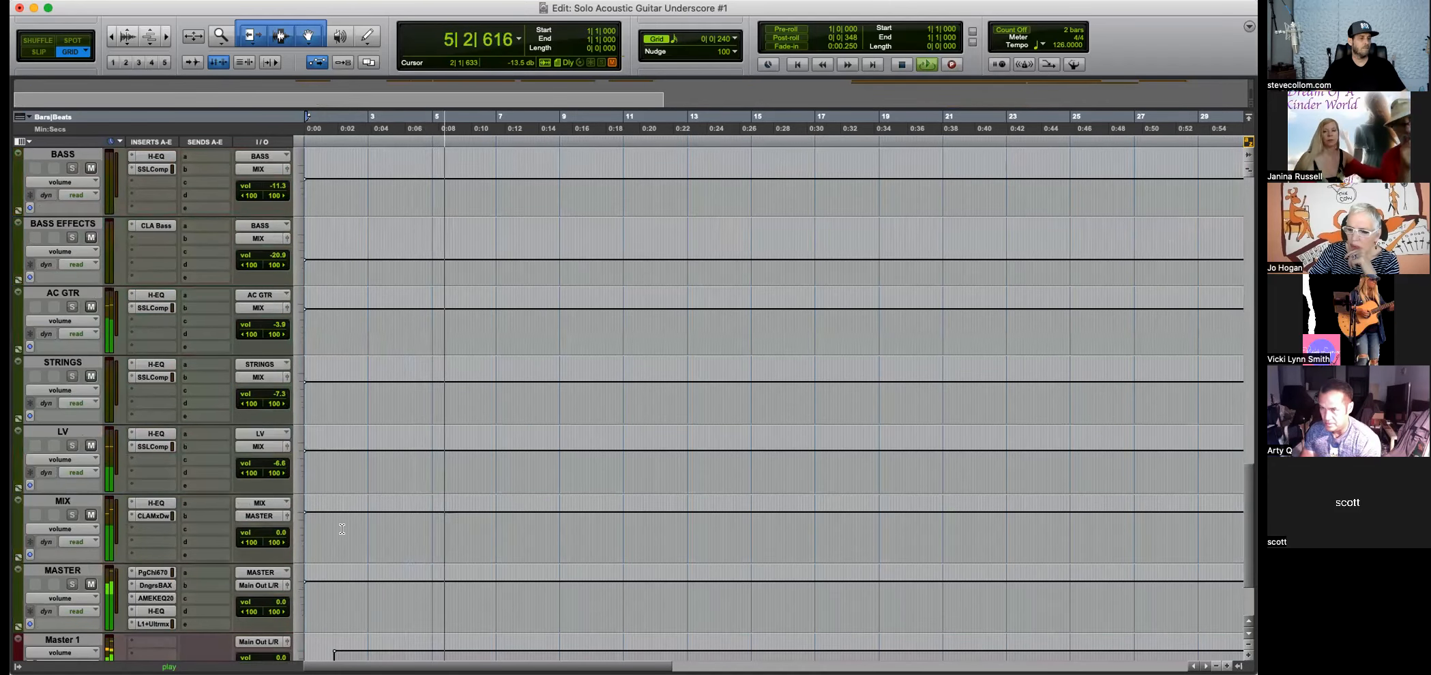
scroll(409, 528, down, 1)
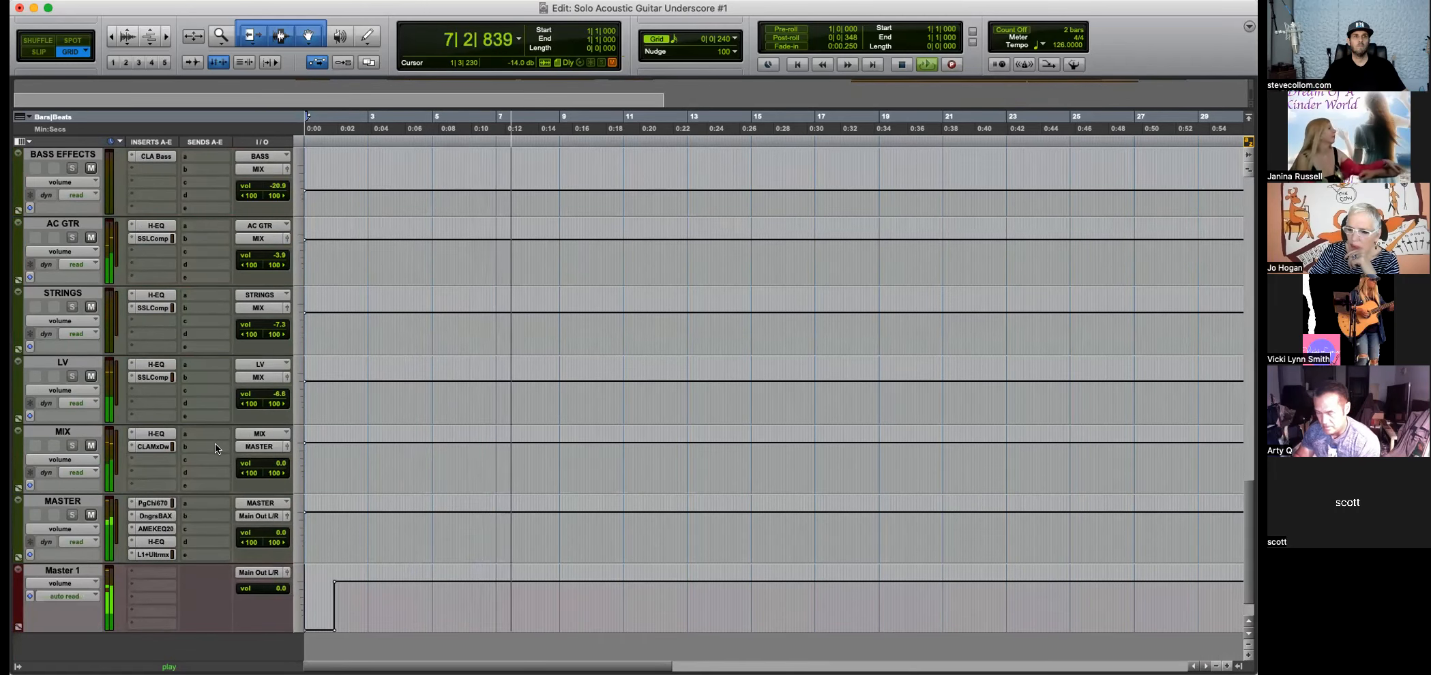
click(156, 446)
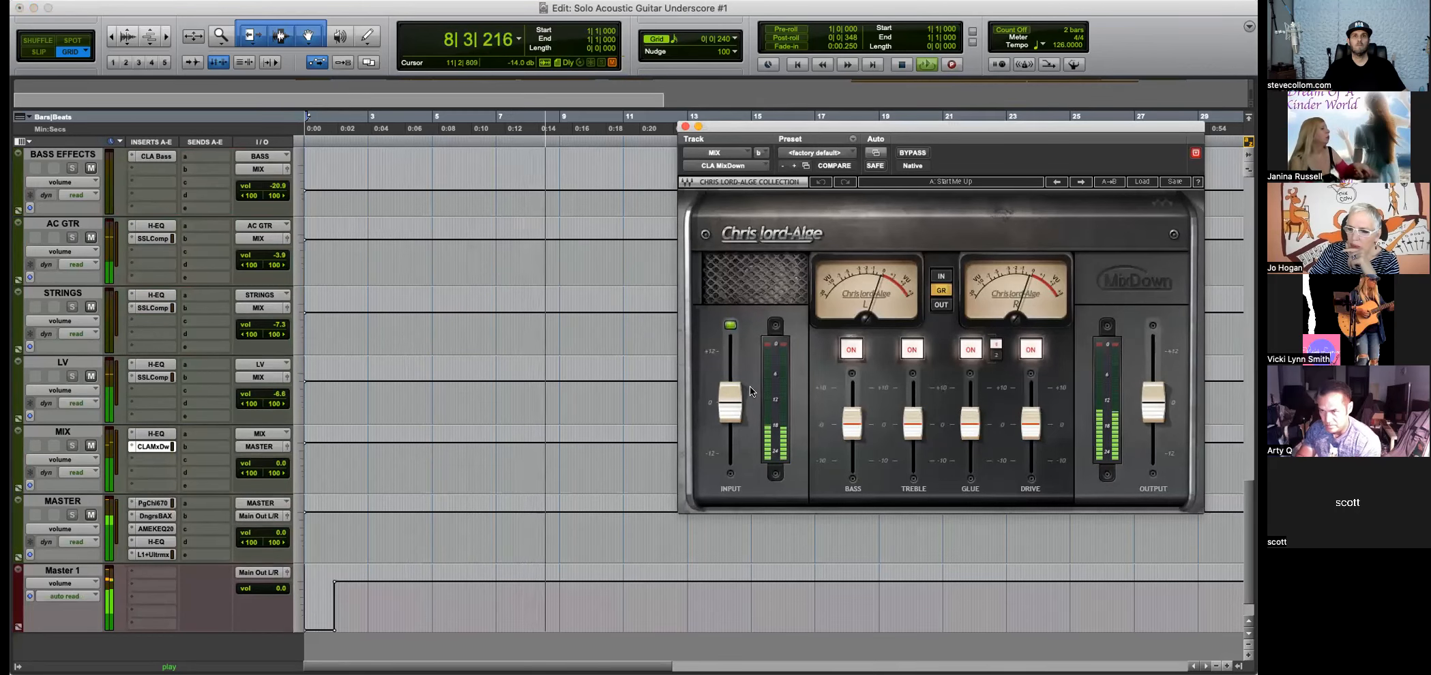
drag(738, 397, 733, 383)
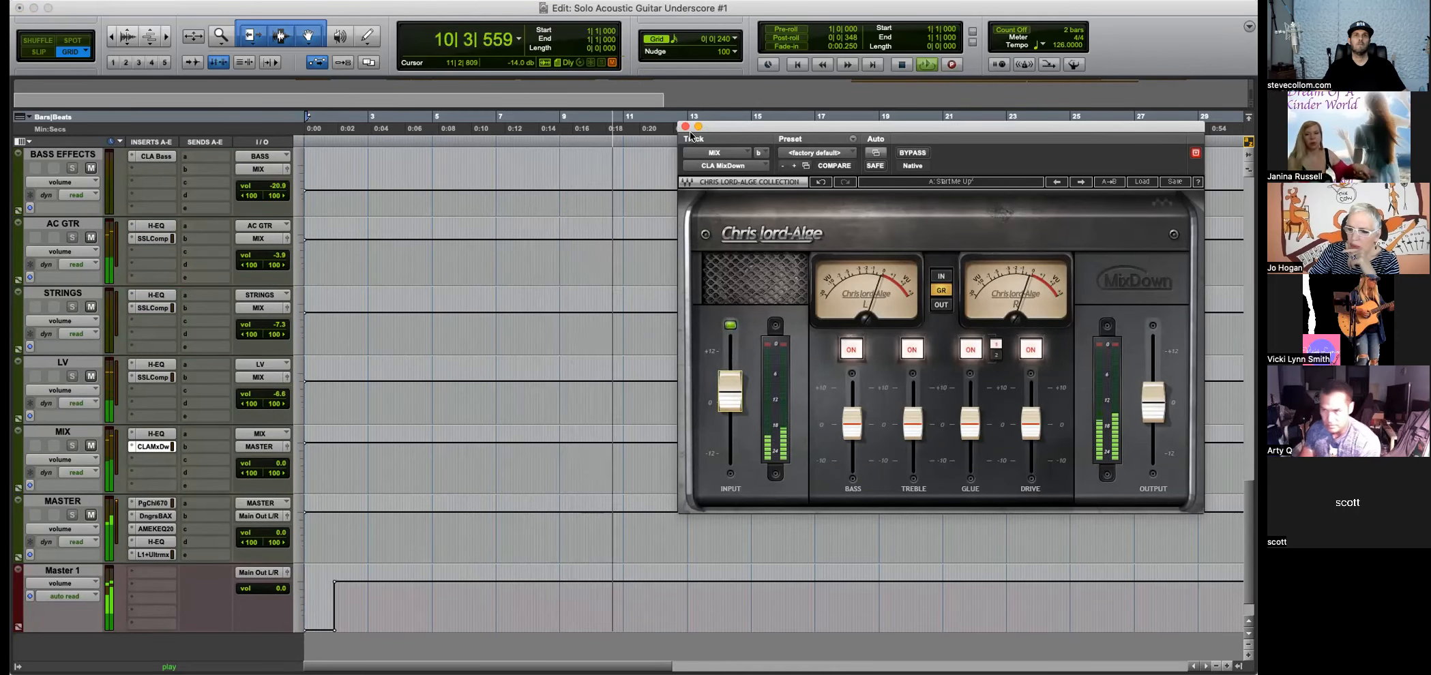
drag(970, 424, 969, 413)
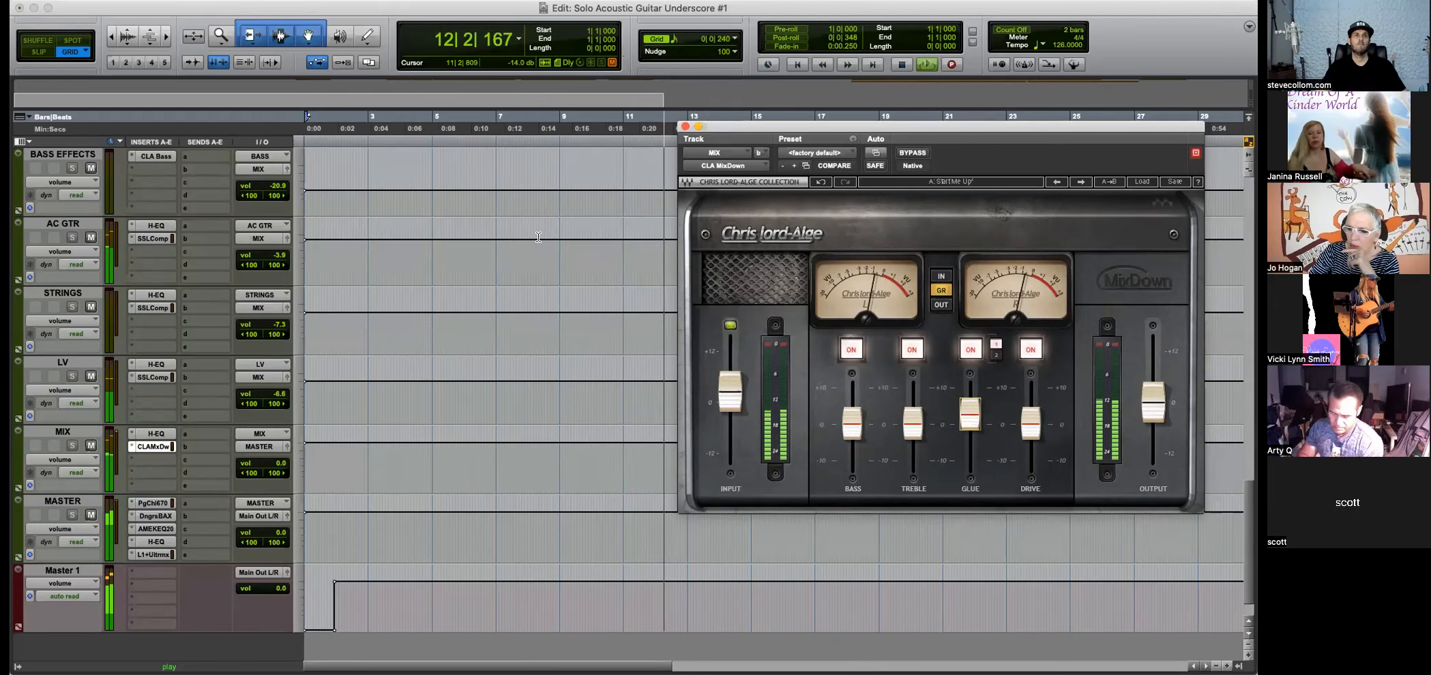
Adjust the threshold of the SSLComp on the LV bus.
click(153, 377)
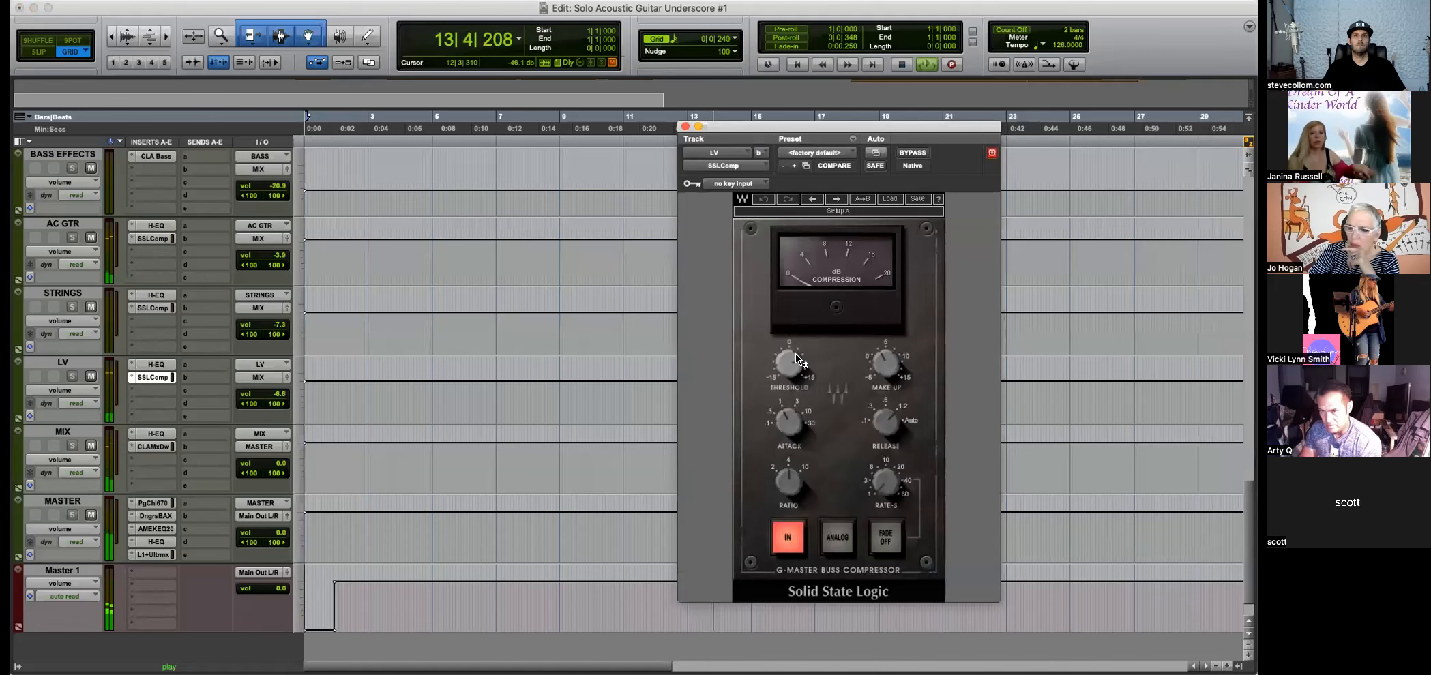
drag(787, 360, 787, 351)
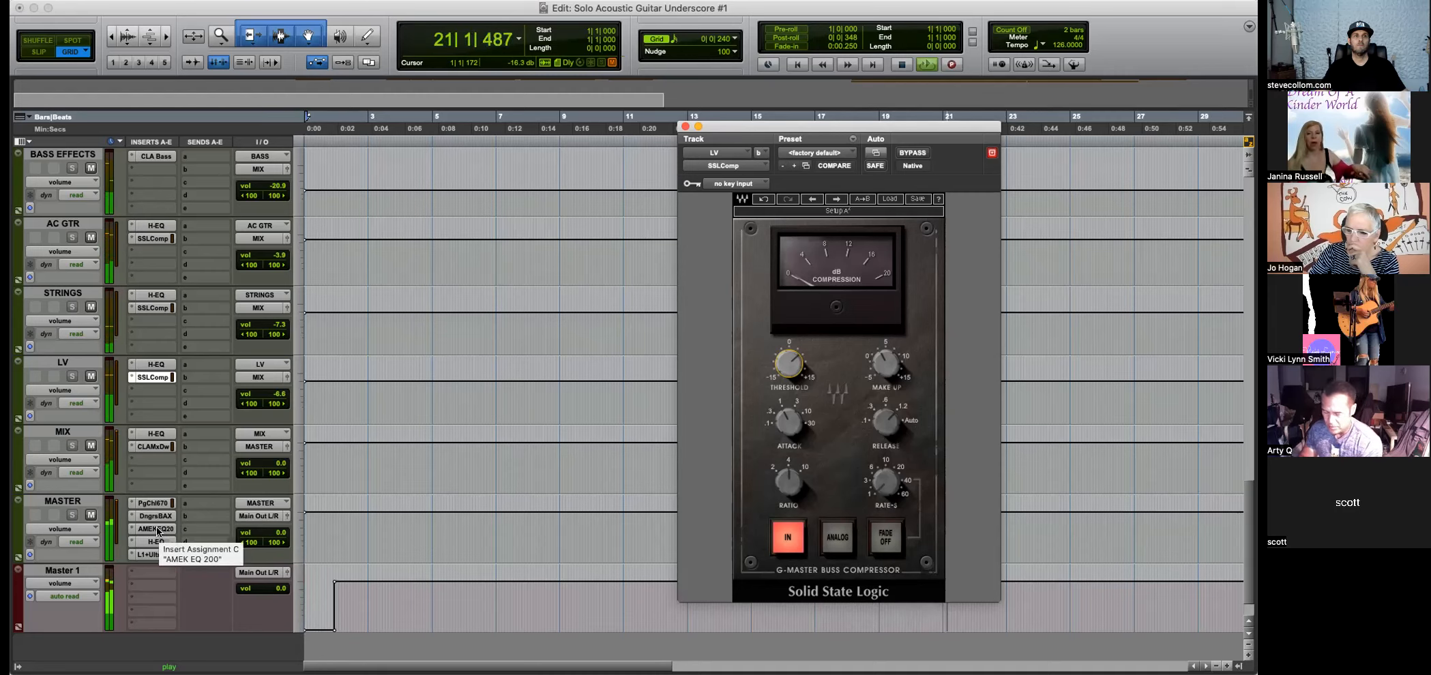
Lower the threshold of the L1 Ultramaximizer on the MASTER track to -6.8.
click(150, 555)
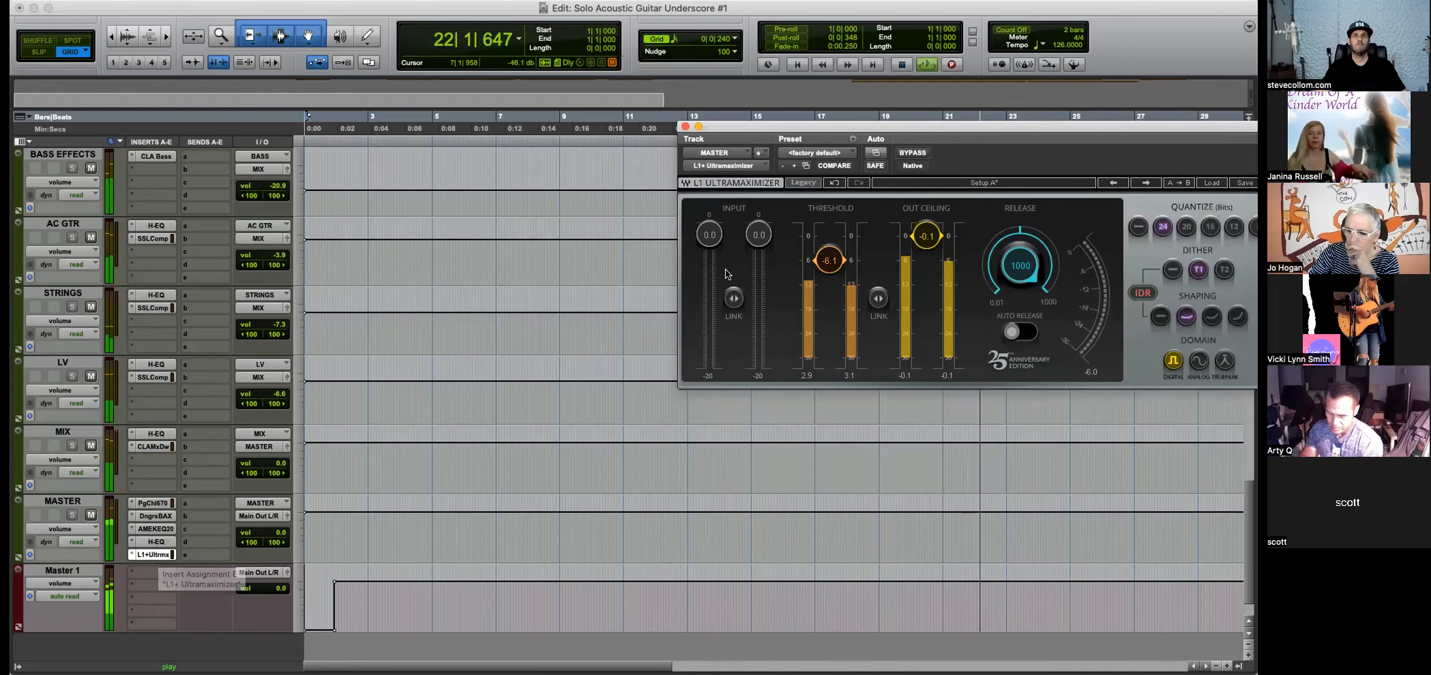
drag(891, 125, 715, 122)
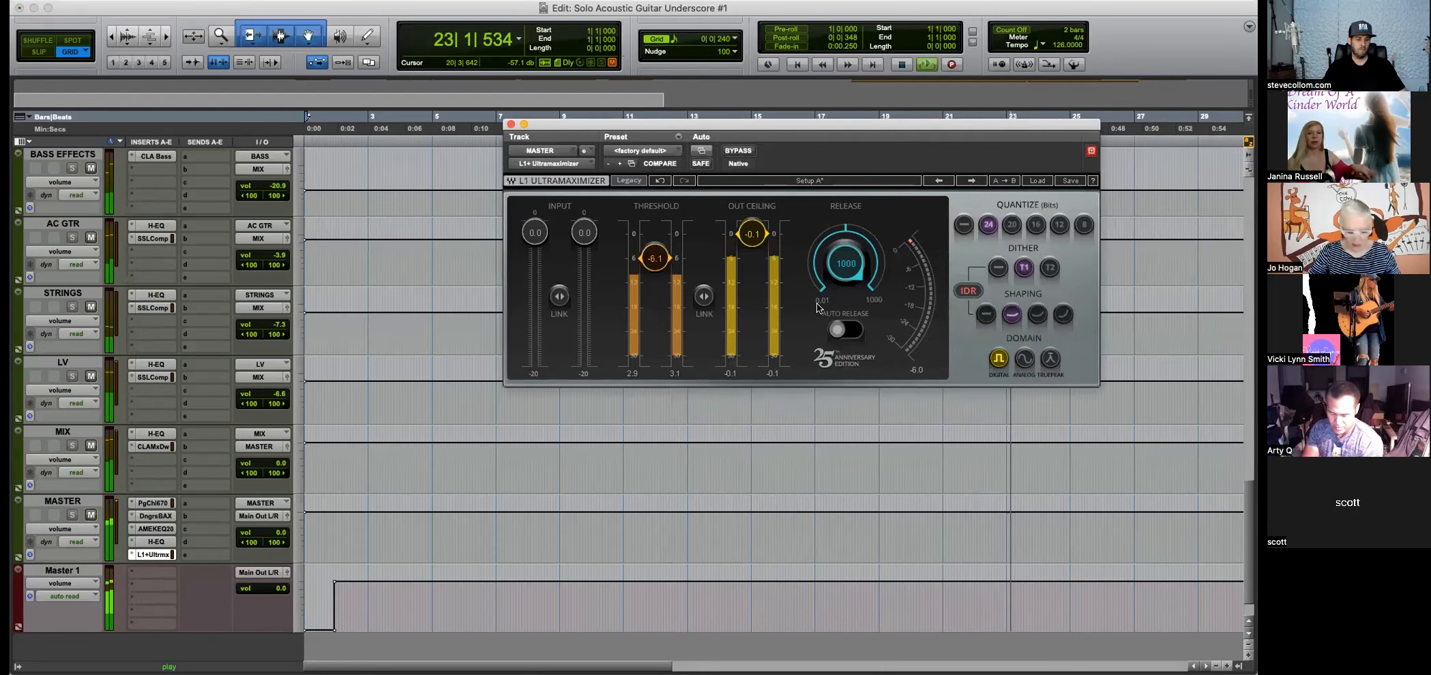
key(super+bracketleft)
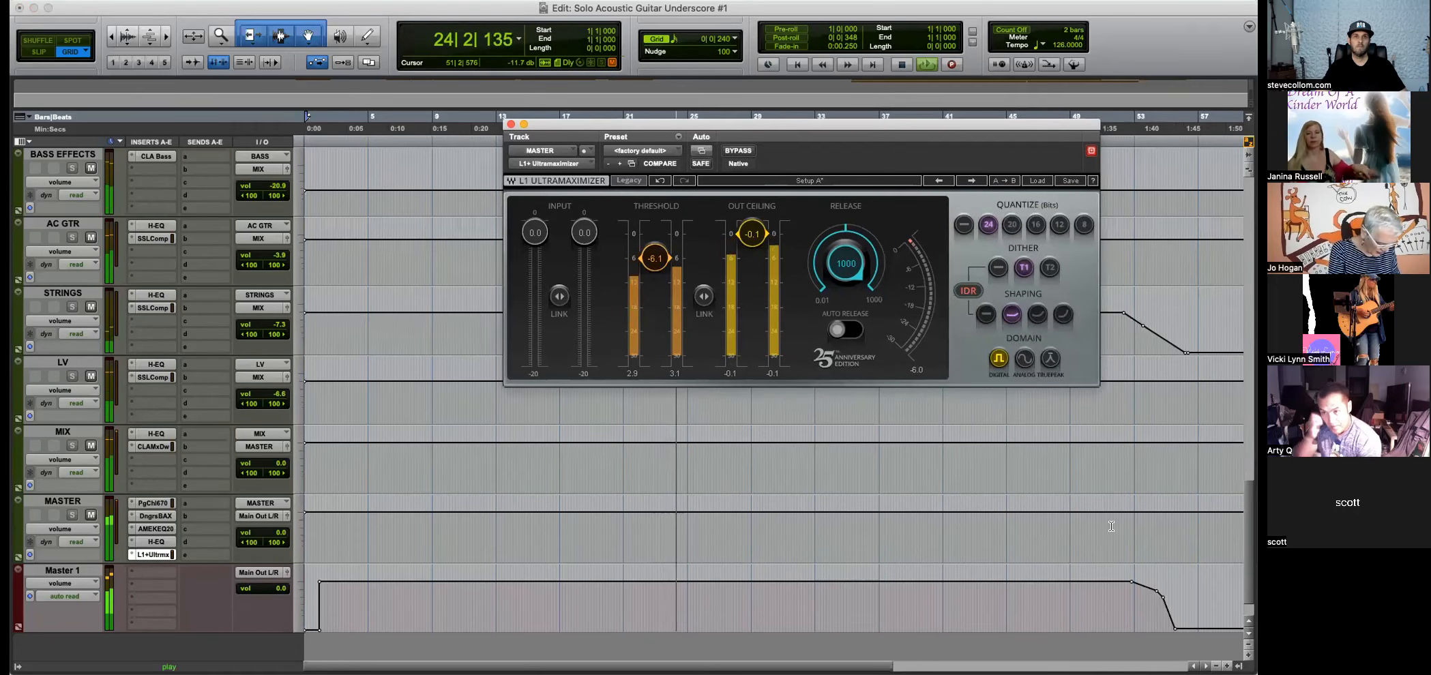
drag(655, 260, 654, 264)
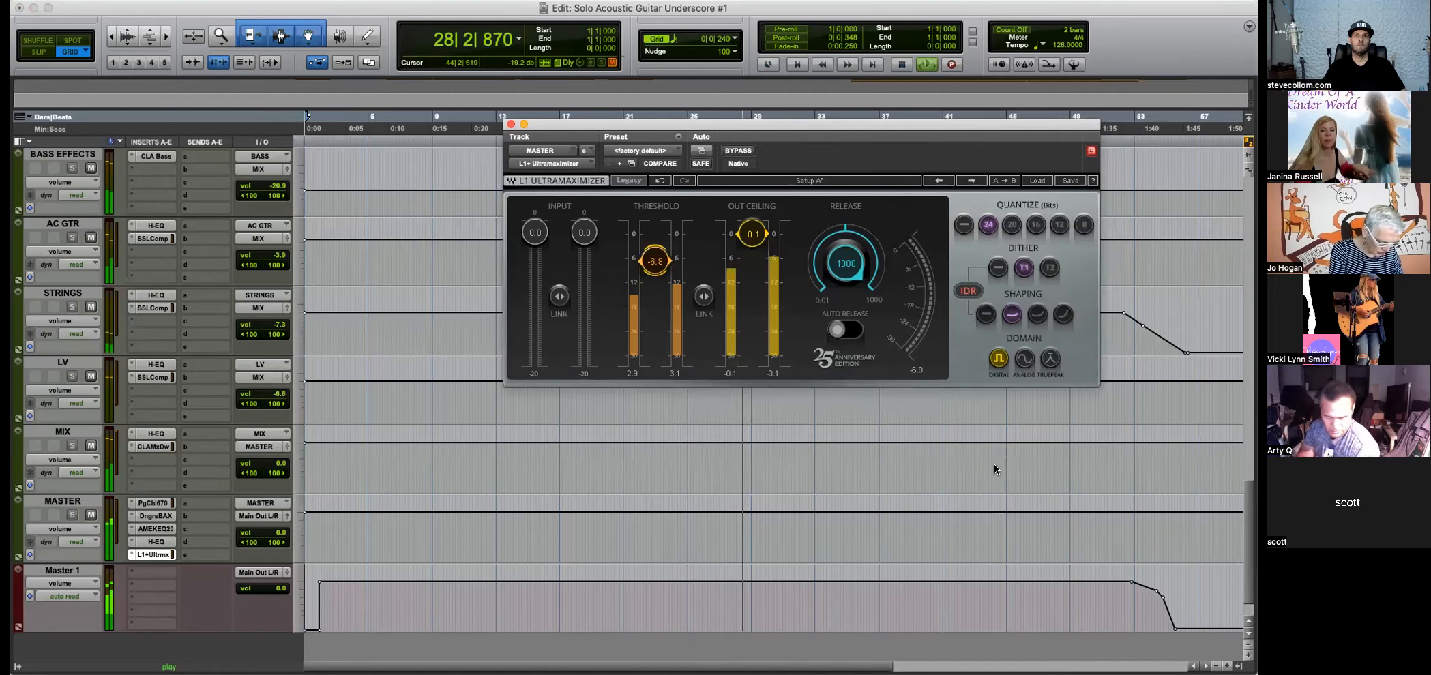
Check the H-EQ on Audio 1.dup5 and the verb send on Audio 3 while the mix plays.
scroll(550, 474, up, 10)
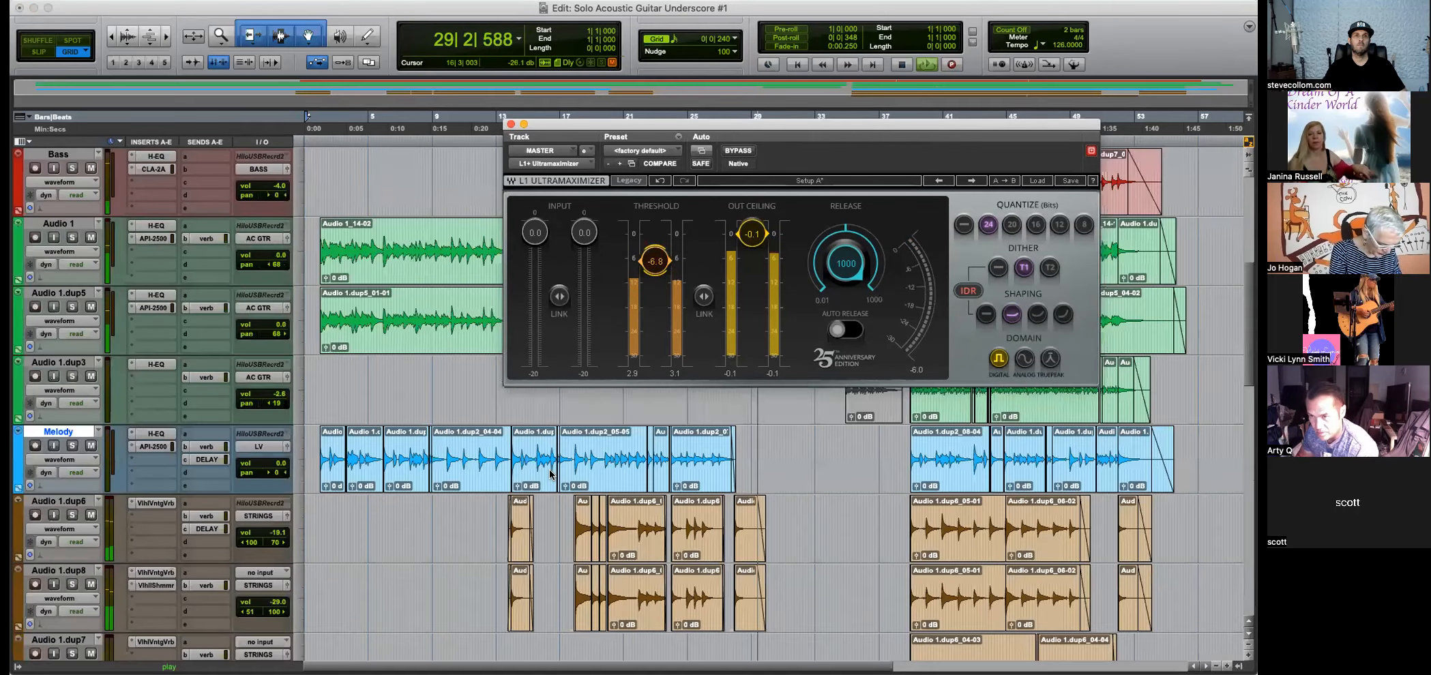
scroll(550, 474, up, 3)
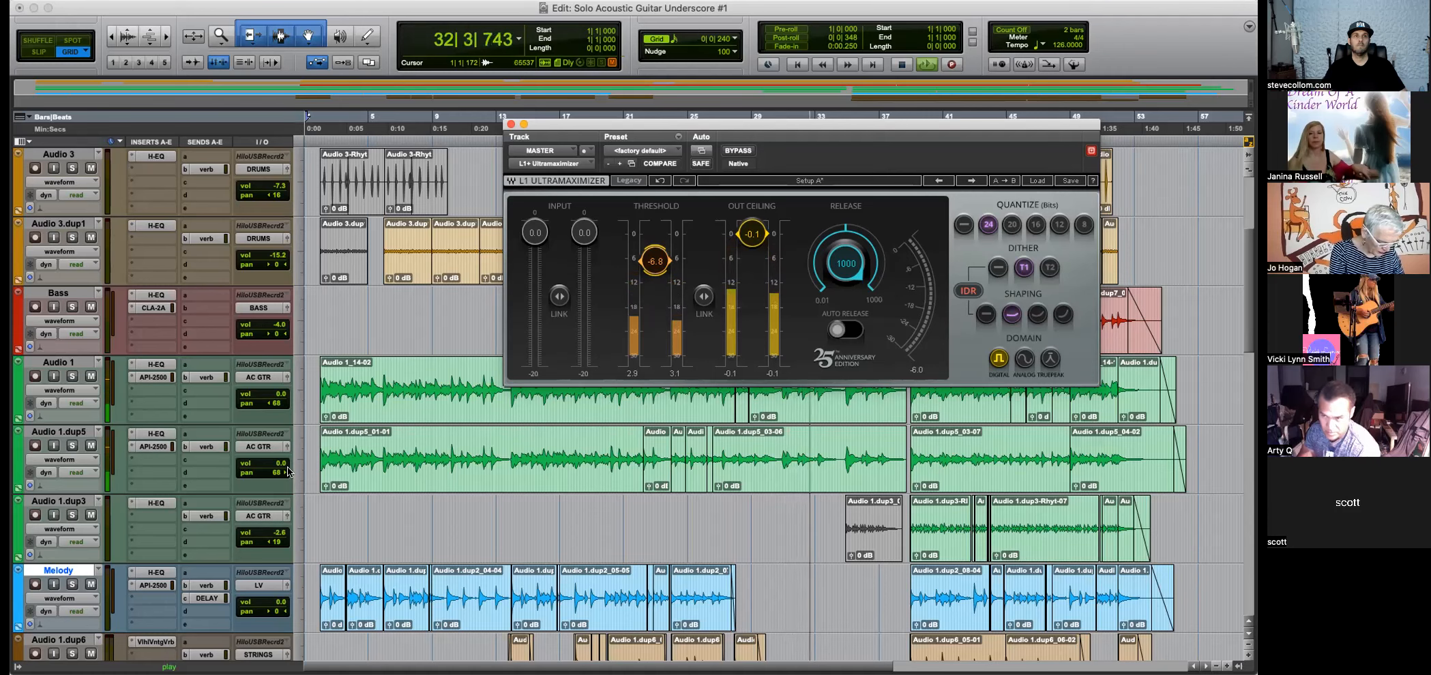
click(156, 434)
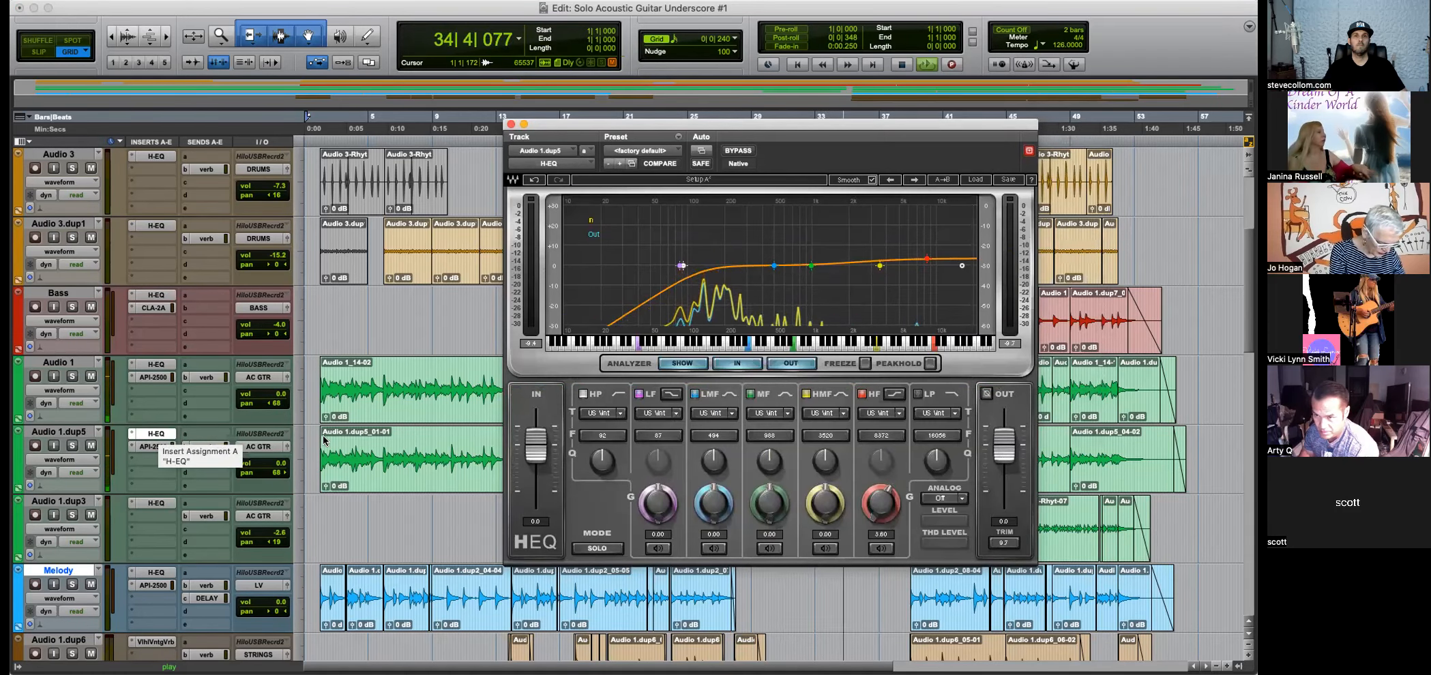
click(510, 125)
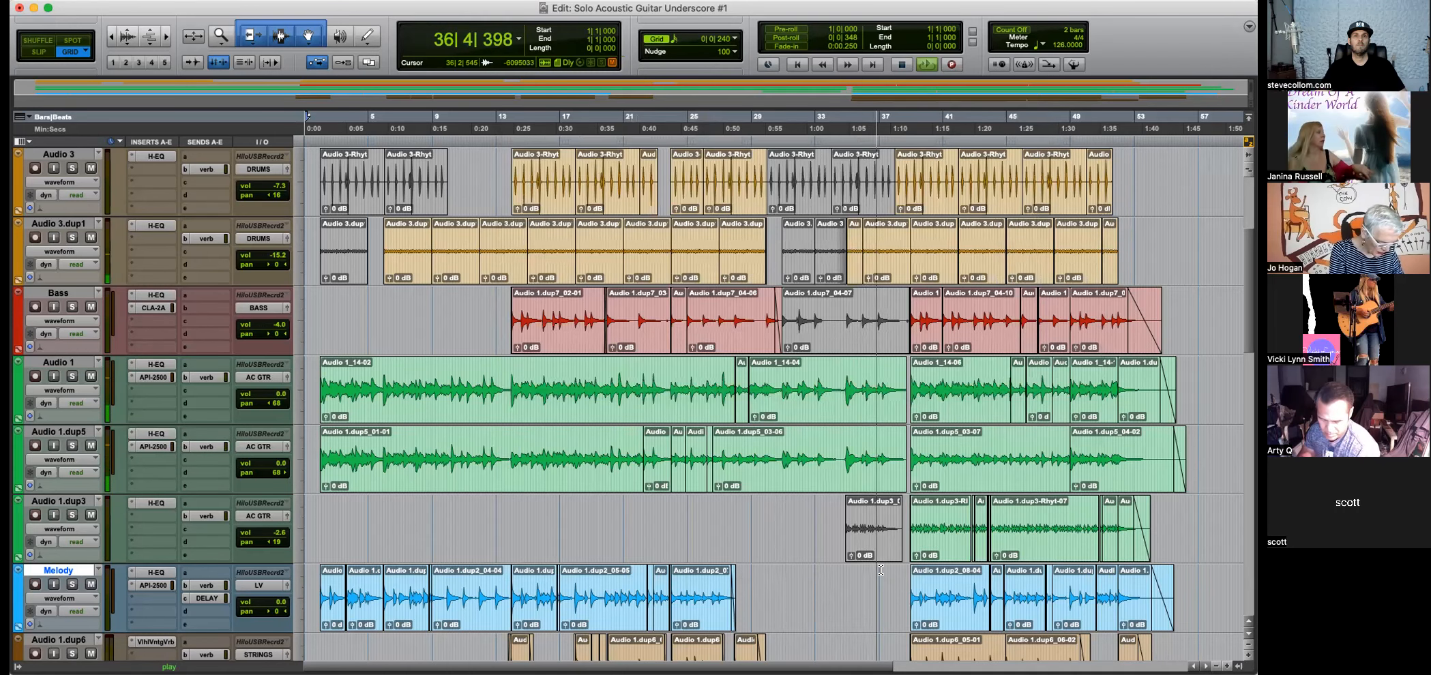
scroll(881, 570, down, 3)
scroll(880, 571, down, 2)
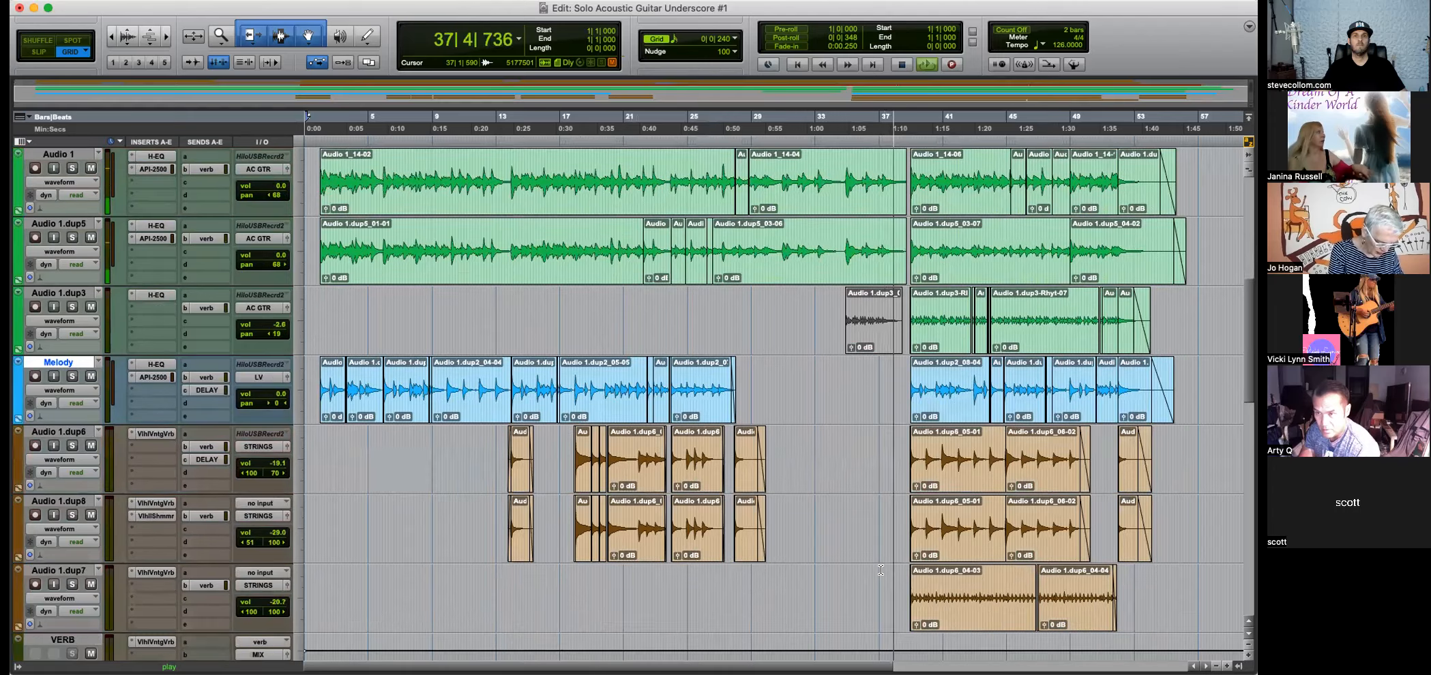
key(super+bracketright)
key(super+bracketright)
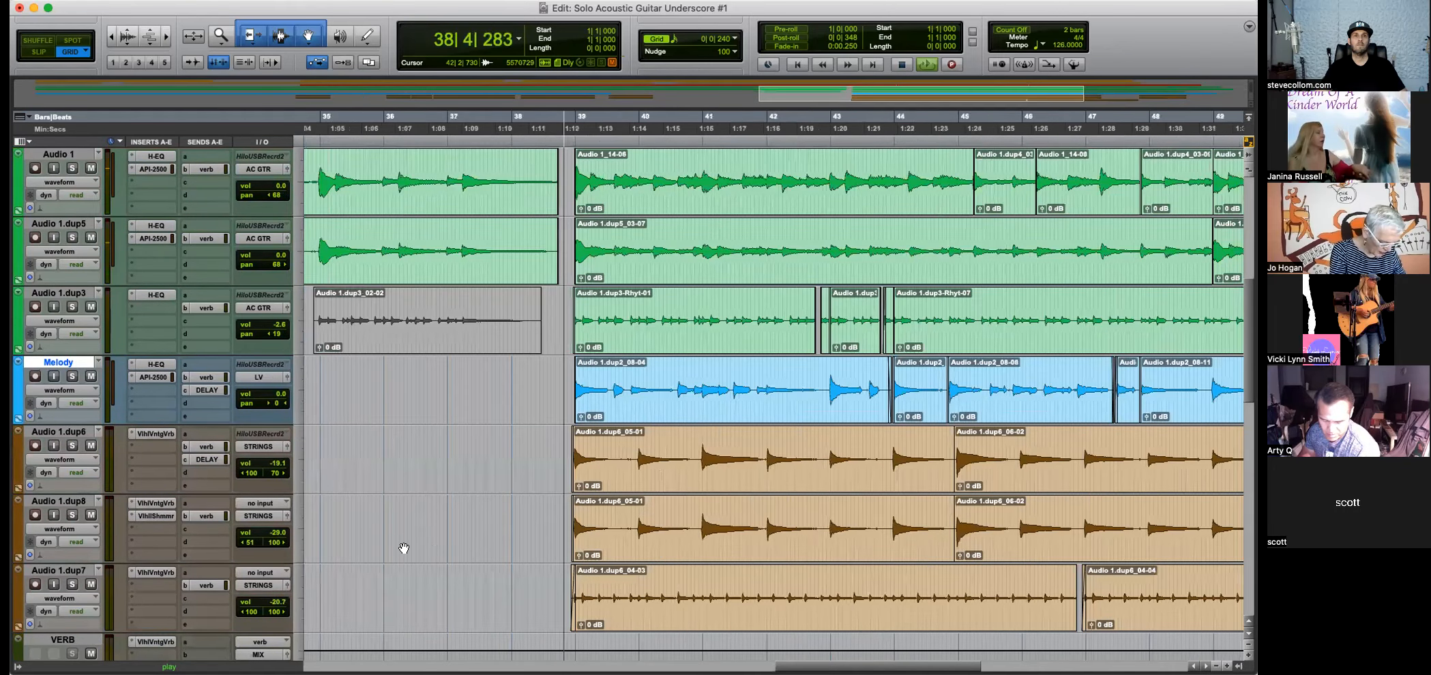
scroll(401, 546, up, 8)
click(206, 377)
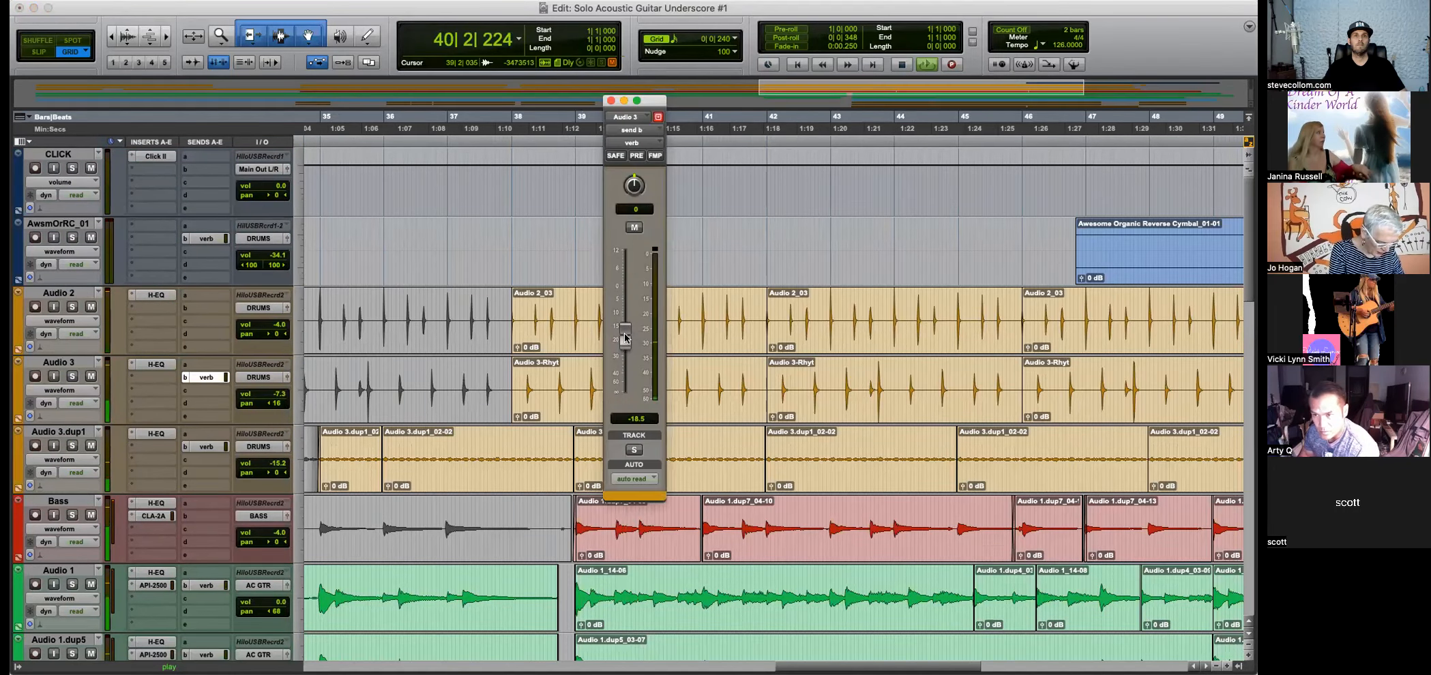
click(611, 101)
Review the instrument tracks and bus automation over the last section of the song during playback.
key(r)
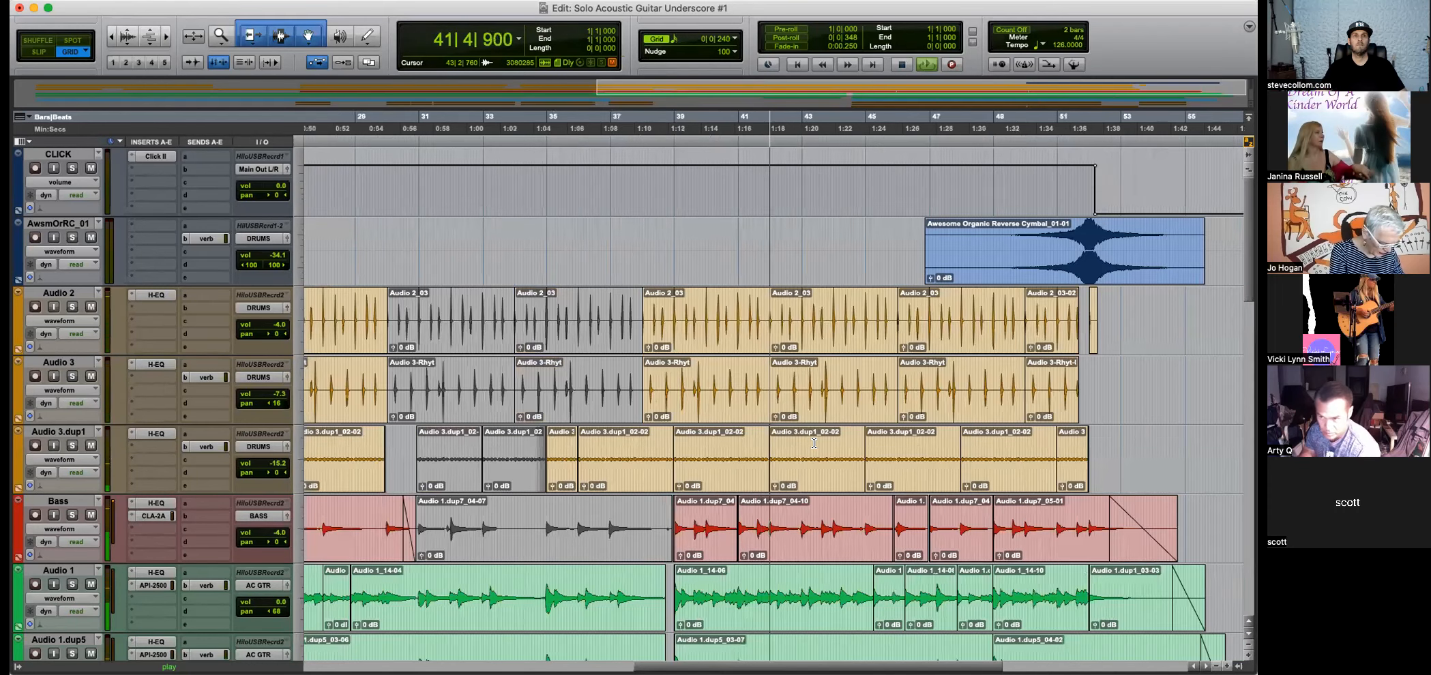
scroll(813, 444, down, 5)
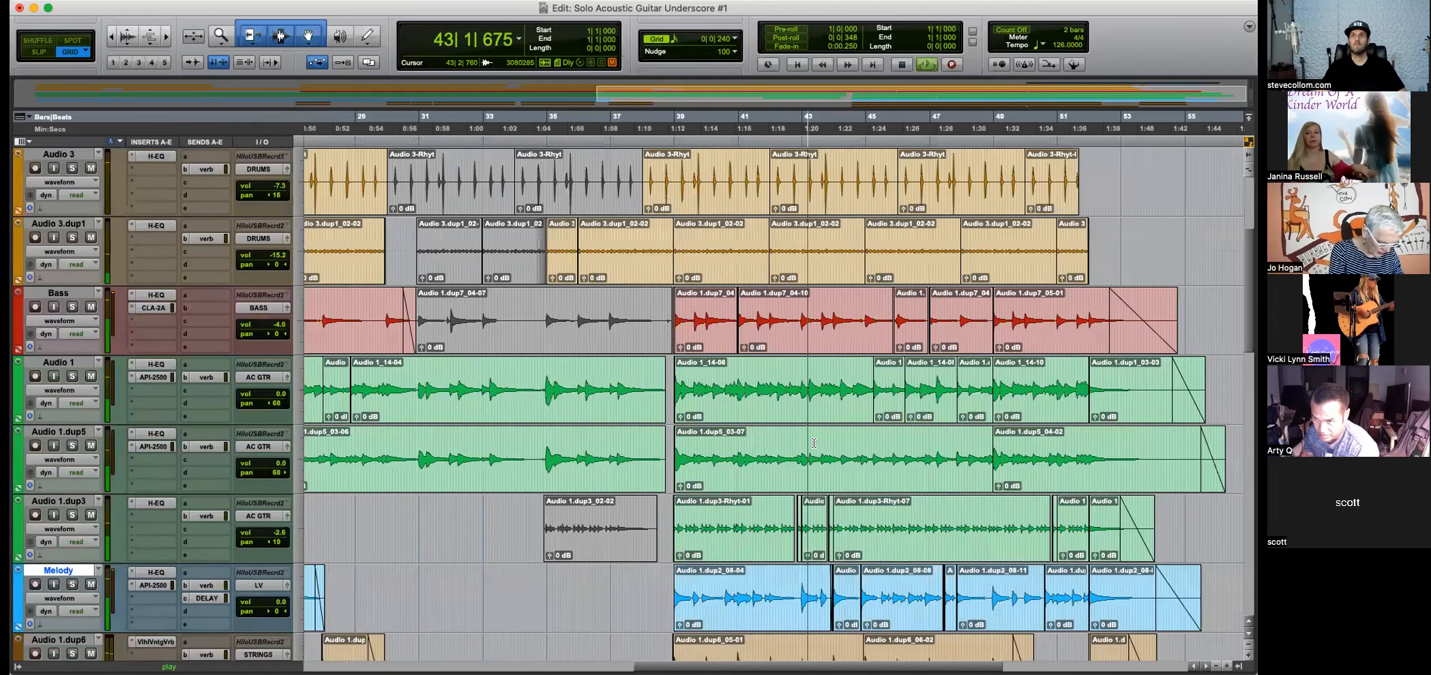
scroll(814, 444, down, 10)
scroll(814, 443, down, 5)
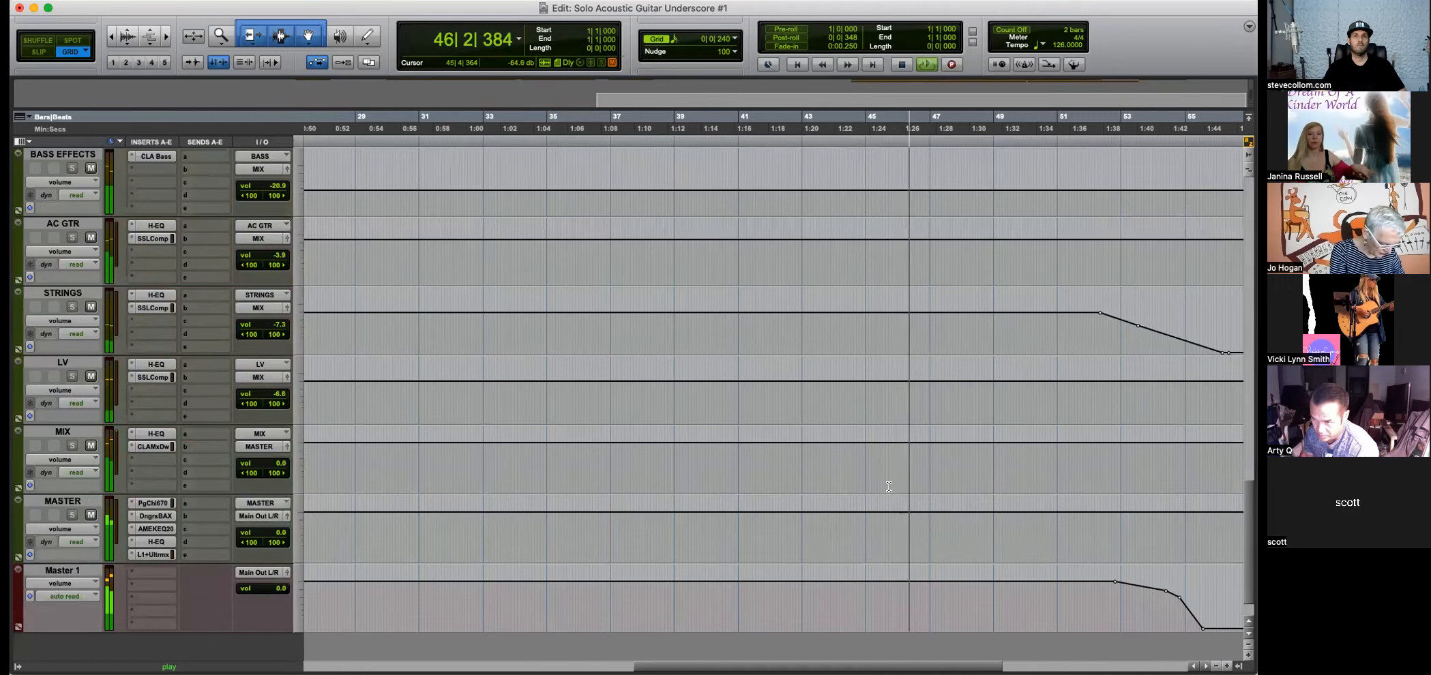
scroll(896, 454, up, 15)
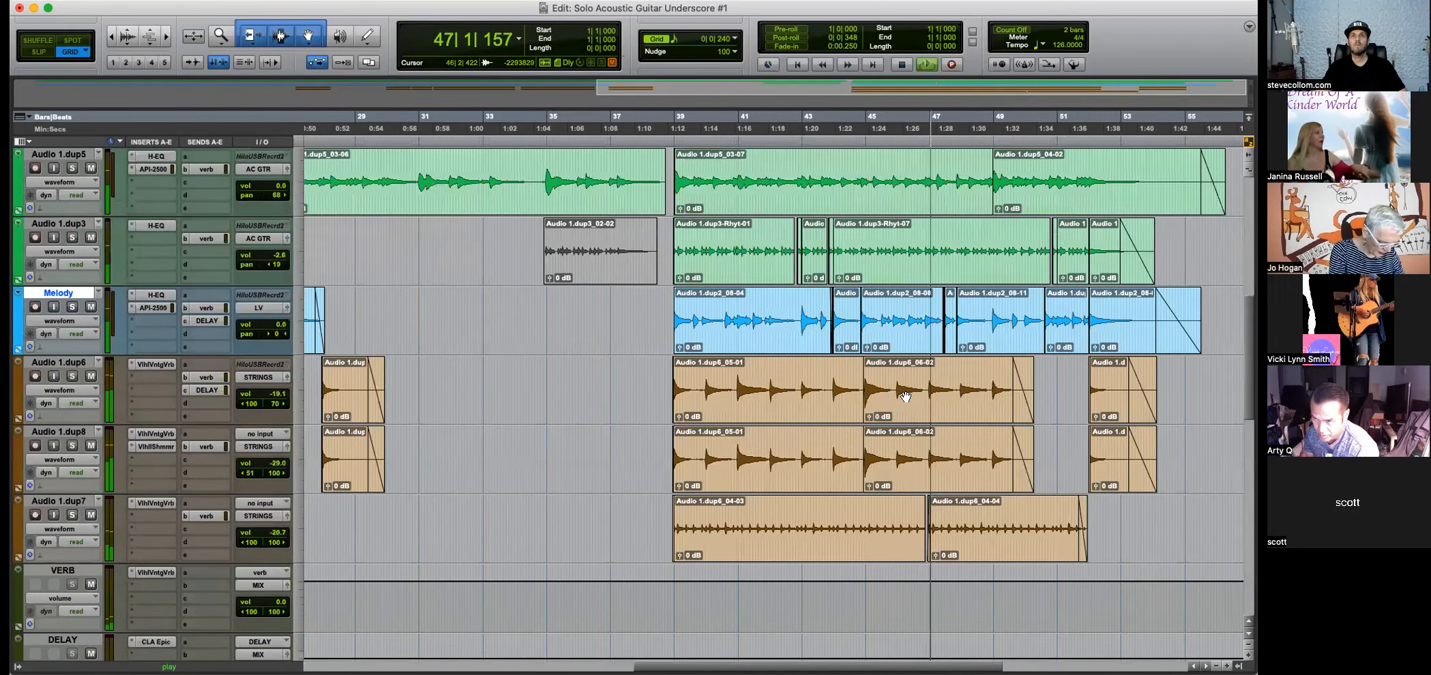
scroll(906, 397, up, 2)
Examine the clips around bars 45 to 48 closely and replay the passage from 45|2|000.
click(895, 372)
key(t)
key(t)
key(t)
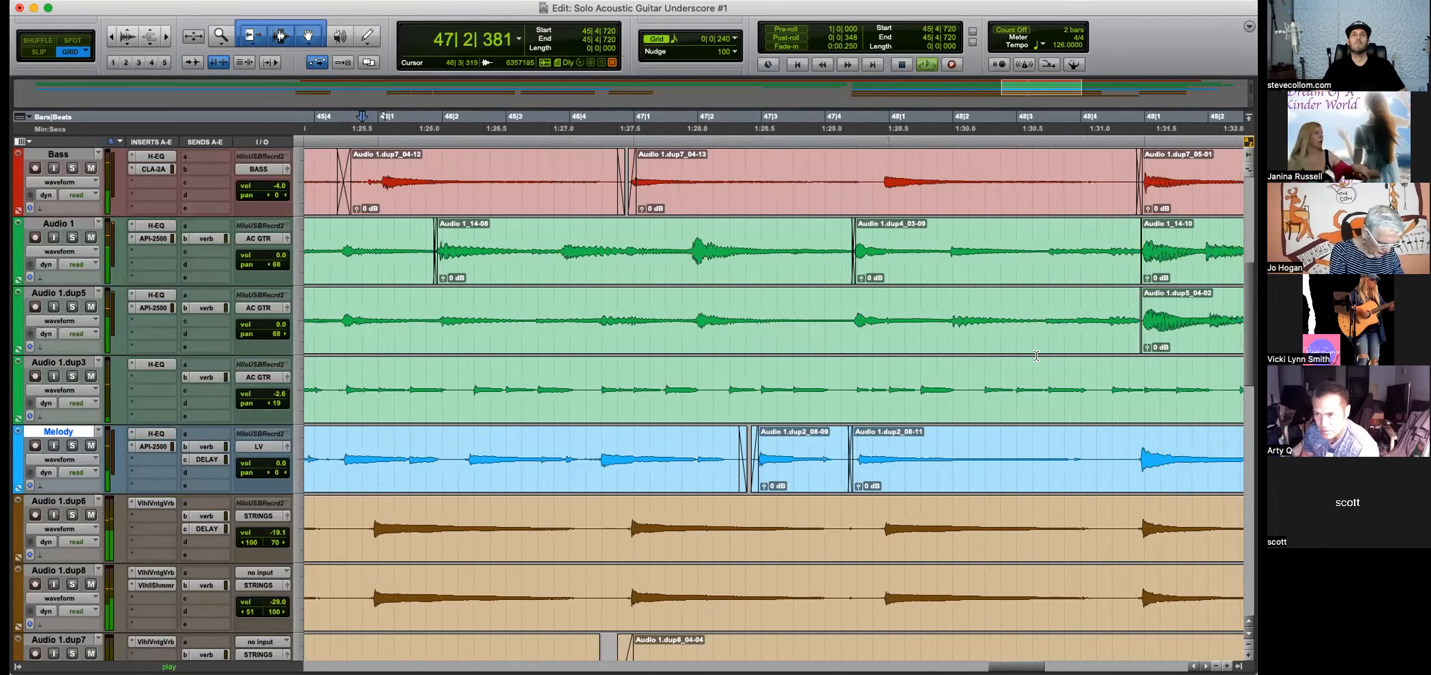
key(r)
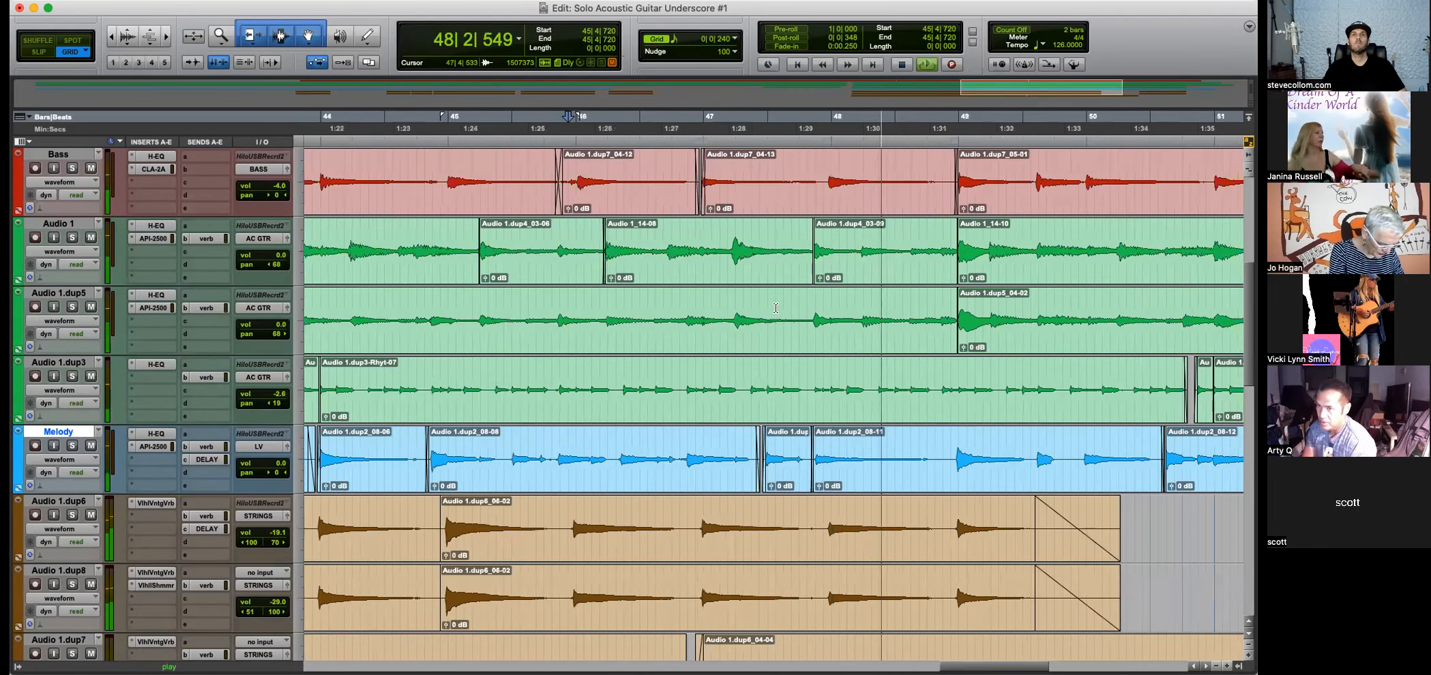
key(space)
click(475, 309)
key(space)
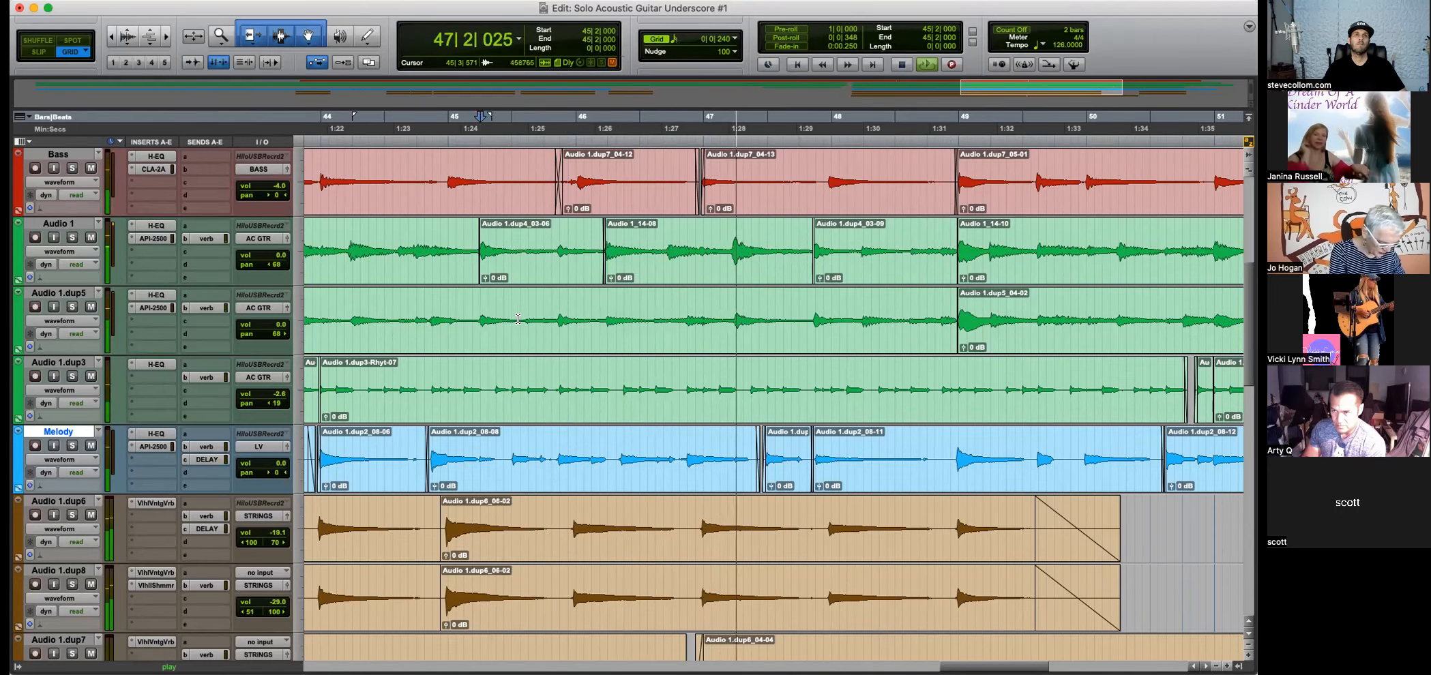
Review the song's ending, including the volume fade-outs on the STRINGS and Master 1 tracks.
key(r)
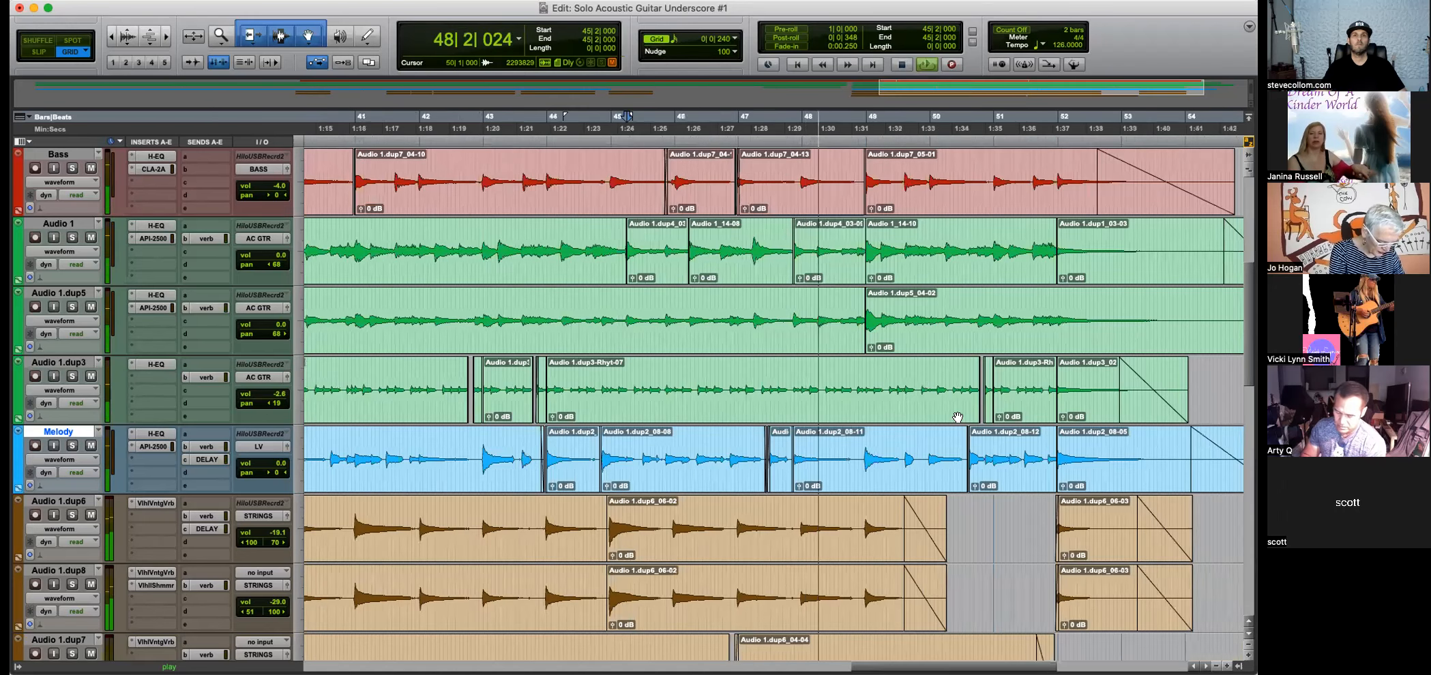
scroll(958, 417, down, 10)
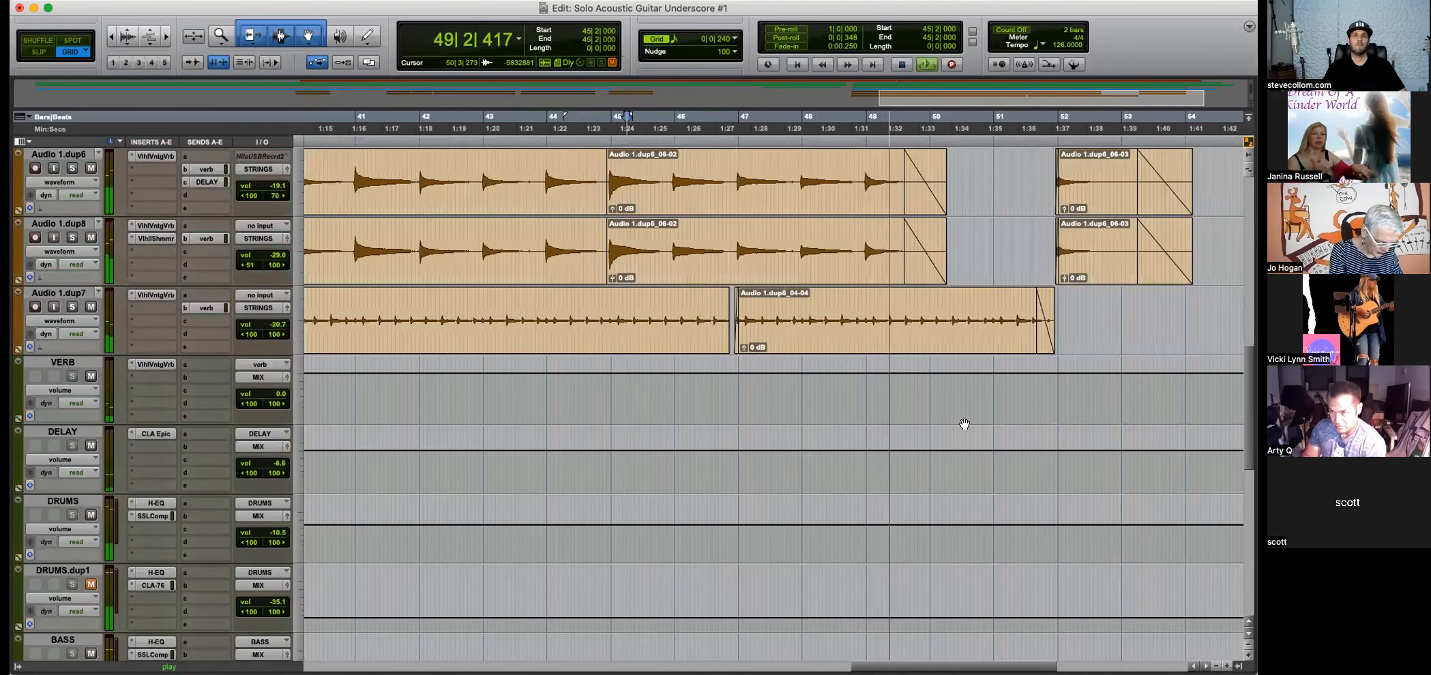
scroll(970, 420, down, 1)
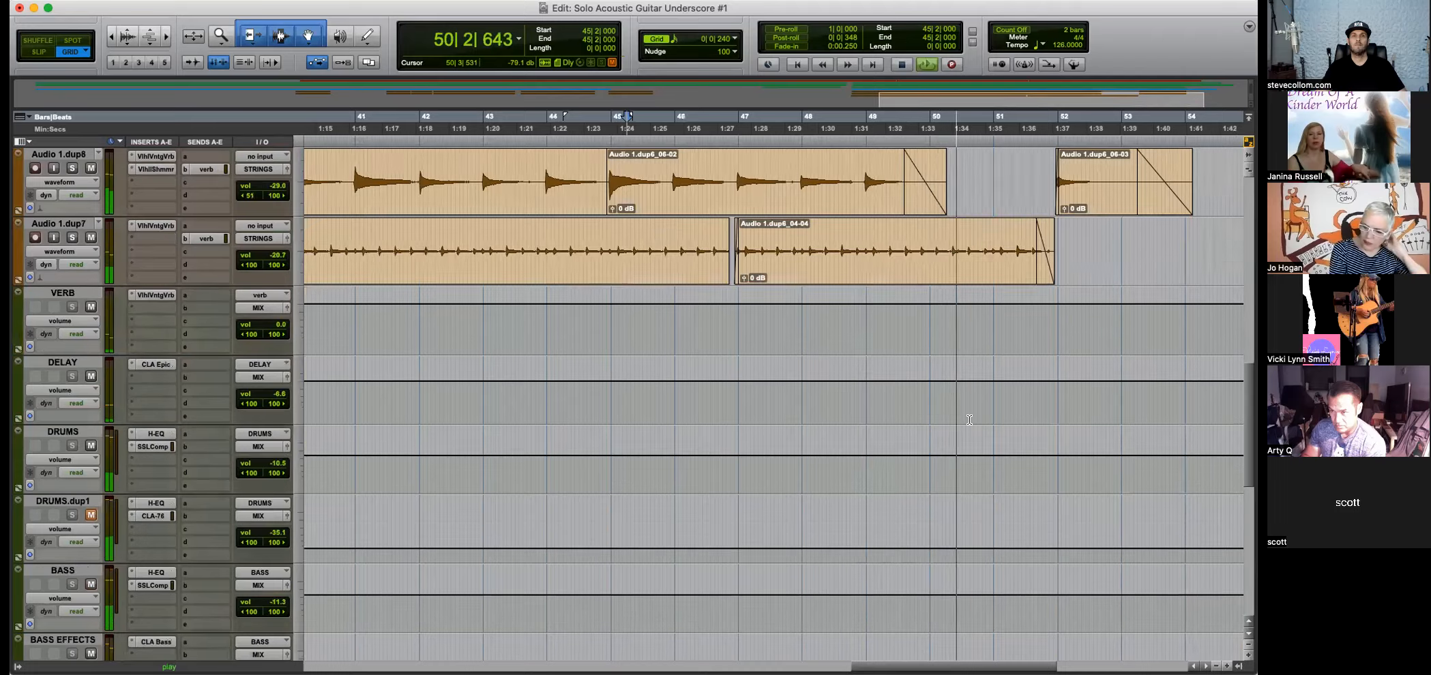
scroll(969, 419, down, 10)
key(r)
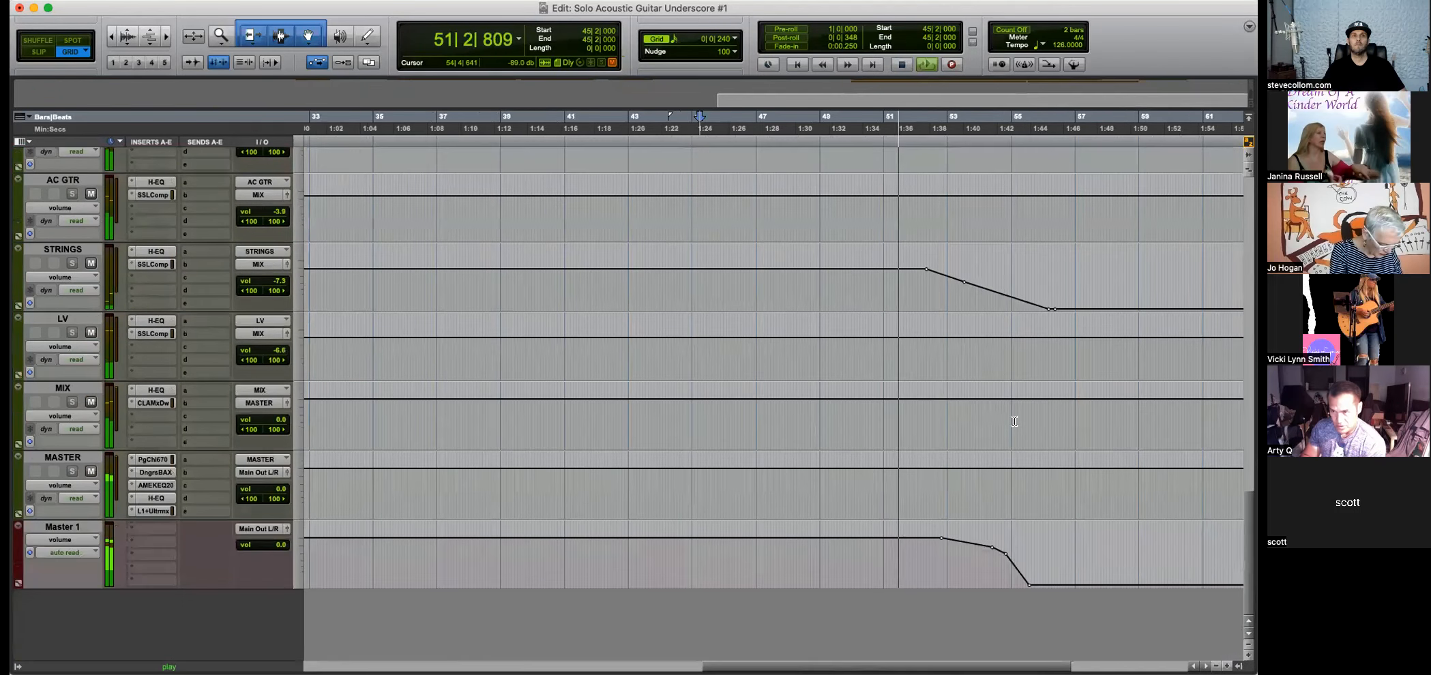
scroll(1026, 437, left, 6)
scroll(1040, 457, right, 4)
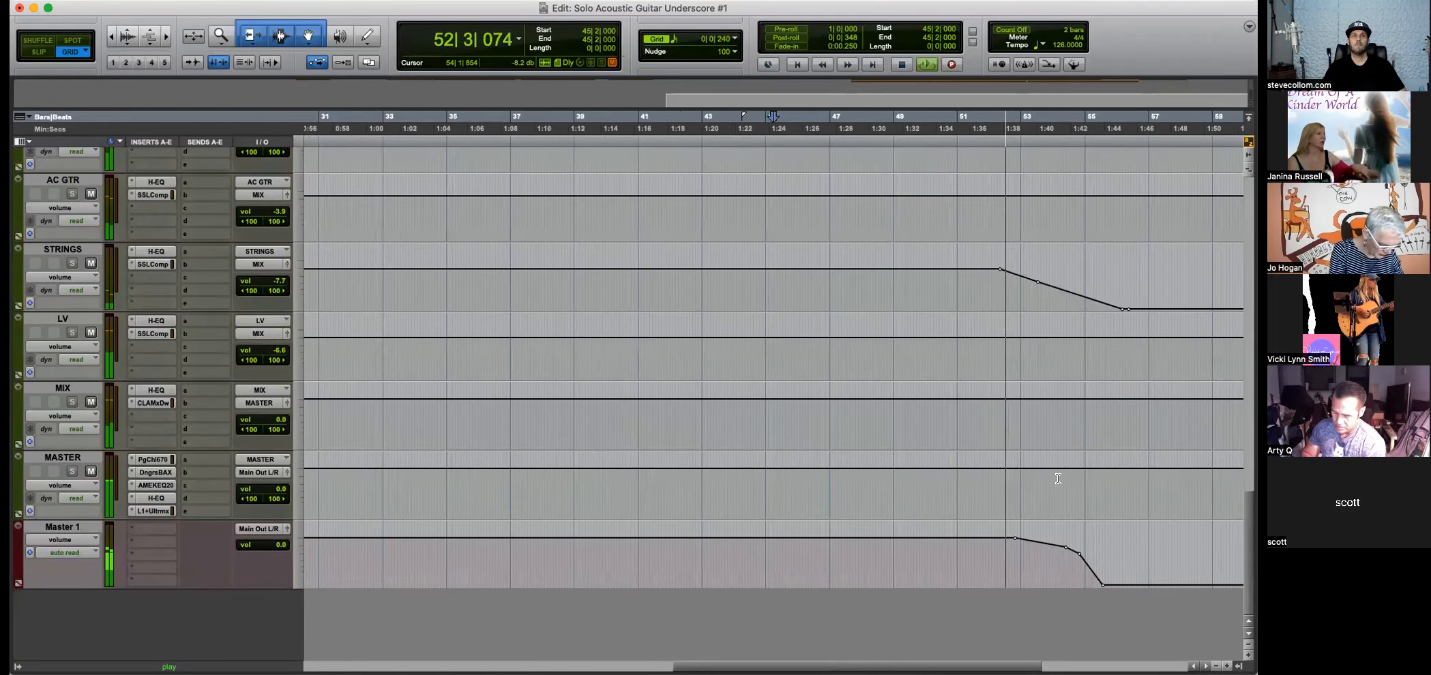
scroll(1023, 453, up, 13)
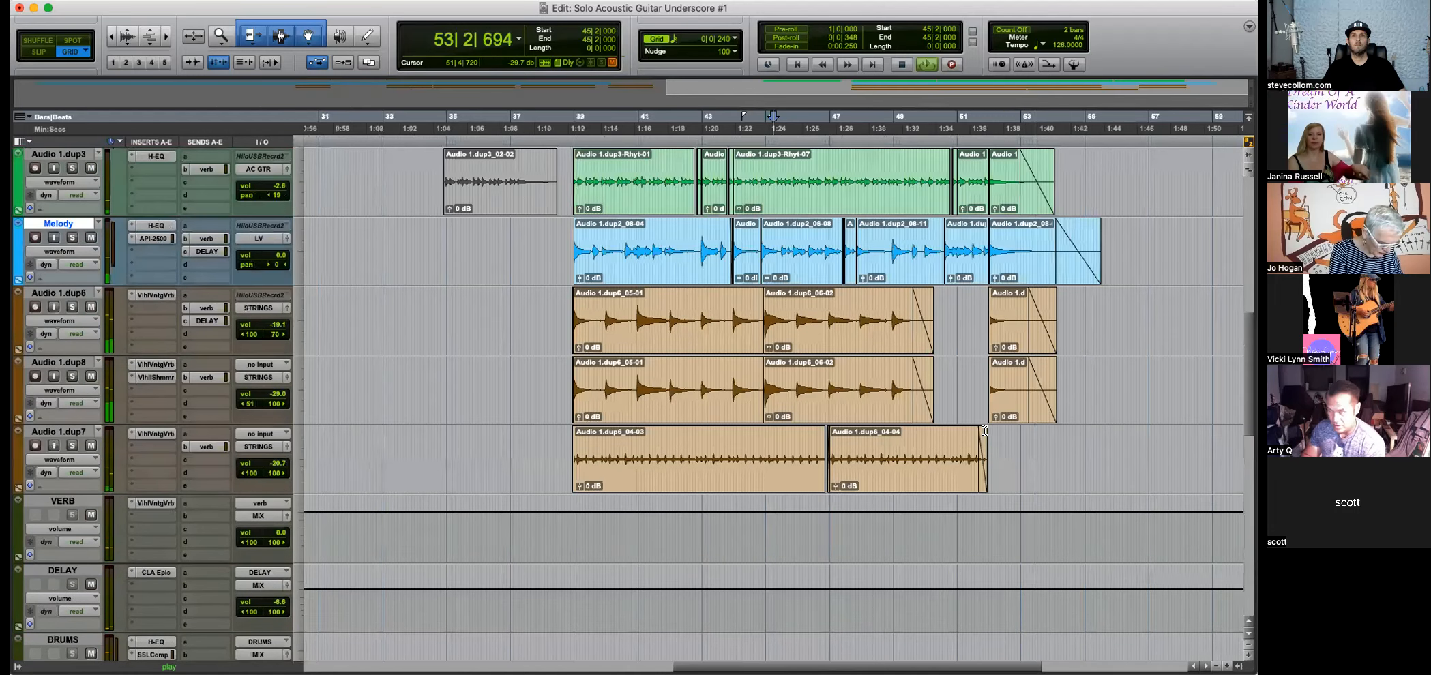
Stop playback and lower the clip gain of the final Melody clip at bar 52 to -4.6 dB.
scroll(985, 431, up, 2)
key(space)
click(1014, 324)
key(t)
key(t)
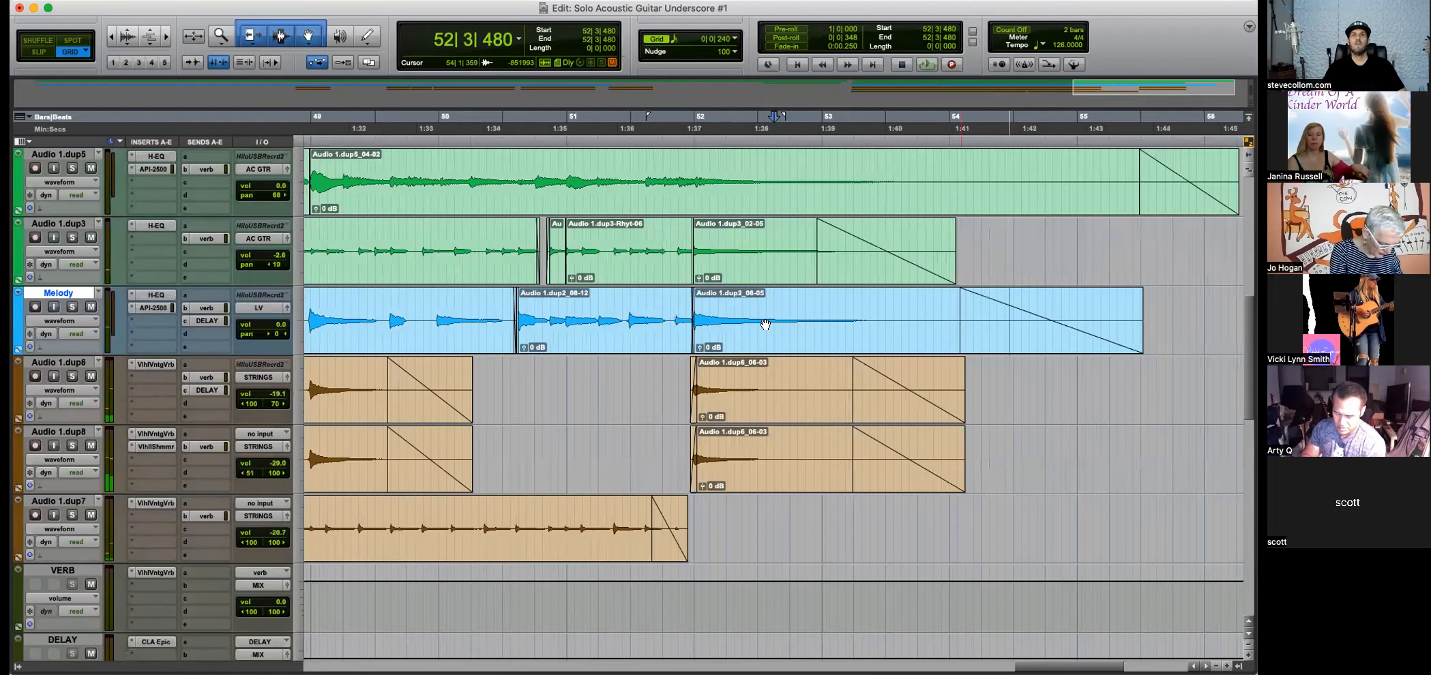
key(t)
drag(619, 350, 618, 352)
key(r)
Play the ending from 51|3|000 to hear the final Melody clip in context.
click(631, 325)
key(space)
key(t)
key(r)
key(r)
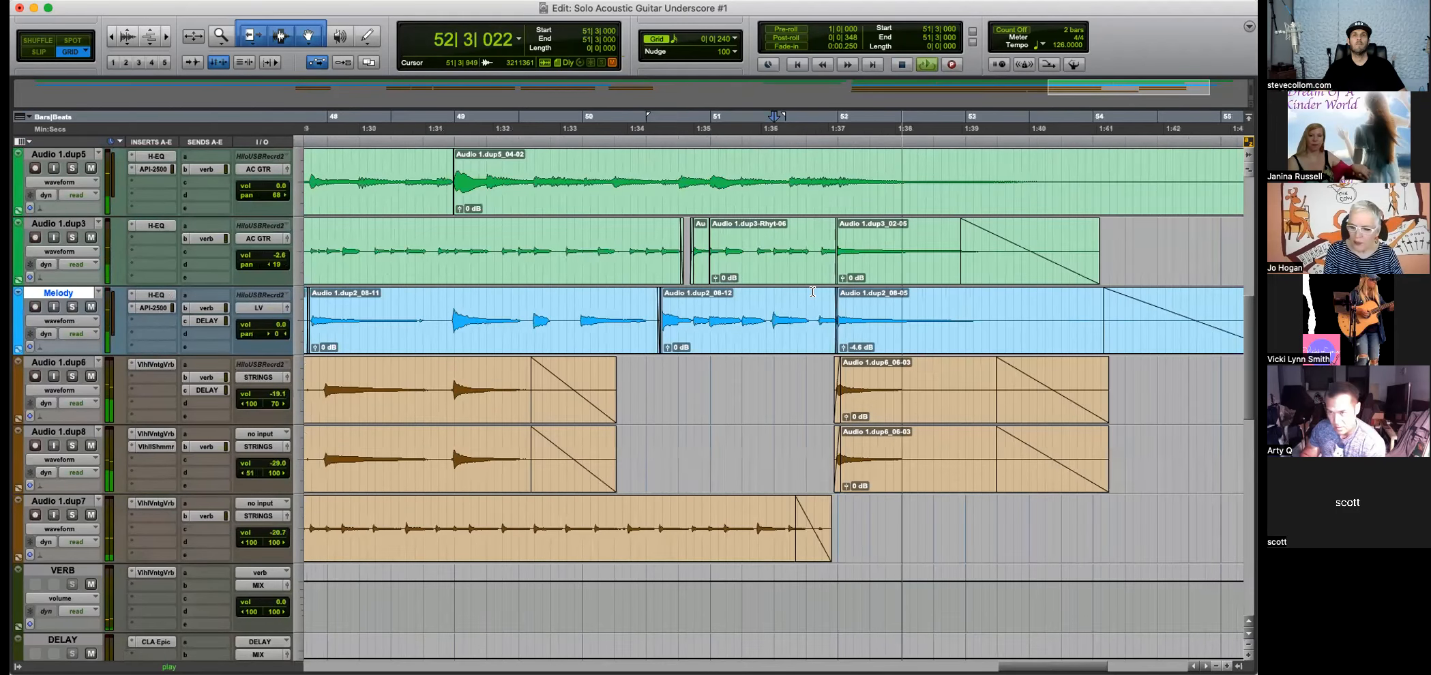
Stop playback and select the Master 1 timeline from 1|4|720 to the end of the fade-out at 55|3|240.
scroll(858, 339, down, 10)
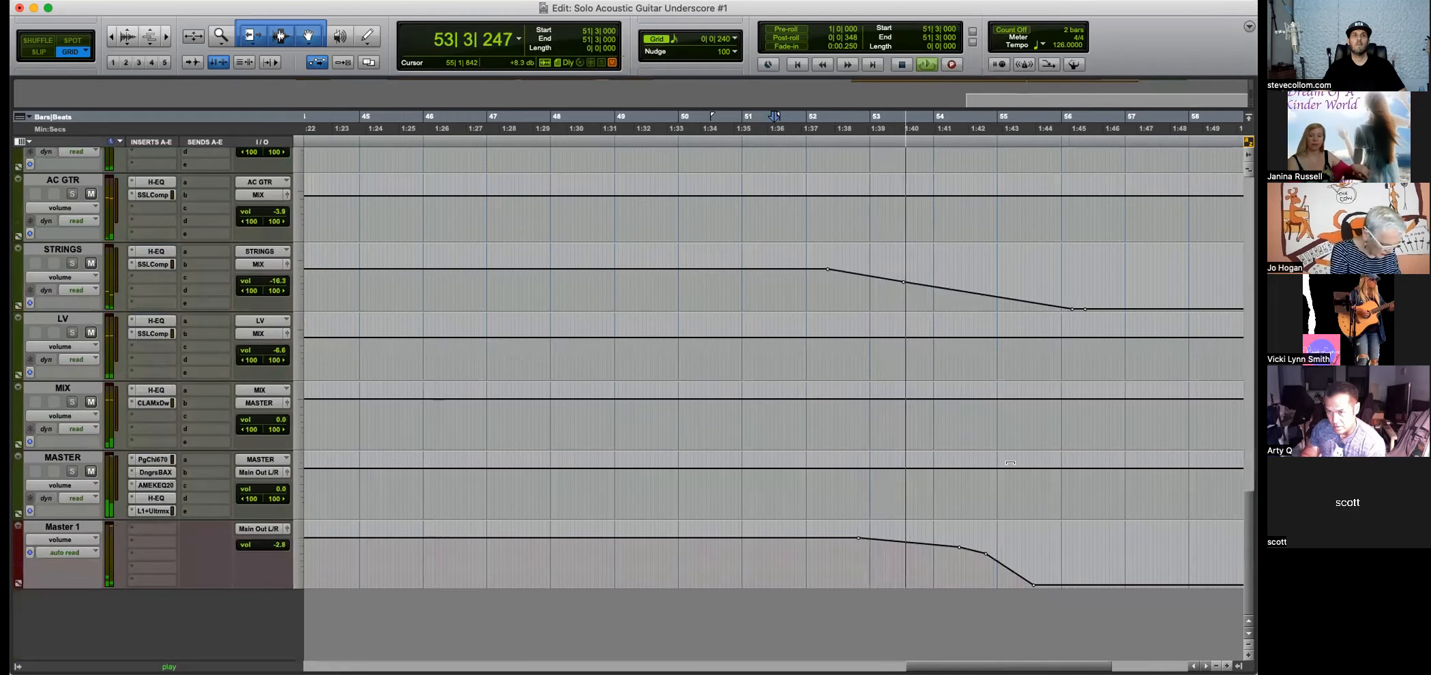
click(1034, 585)
key(space)
drag(1034, 586, 364, 571)
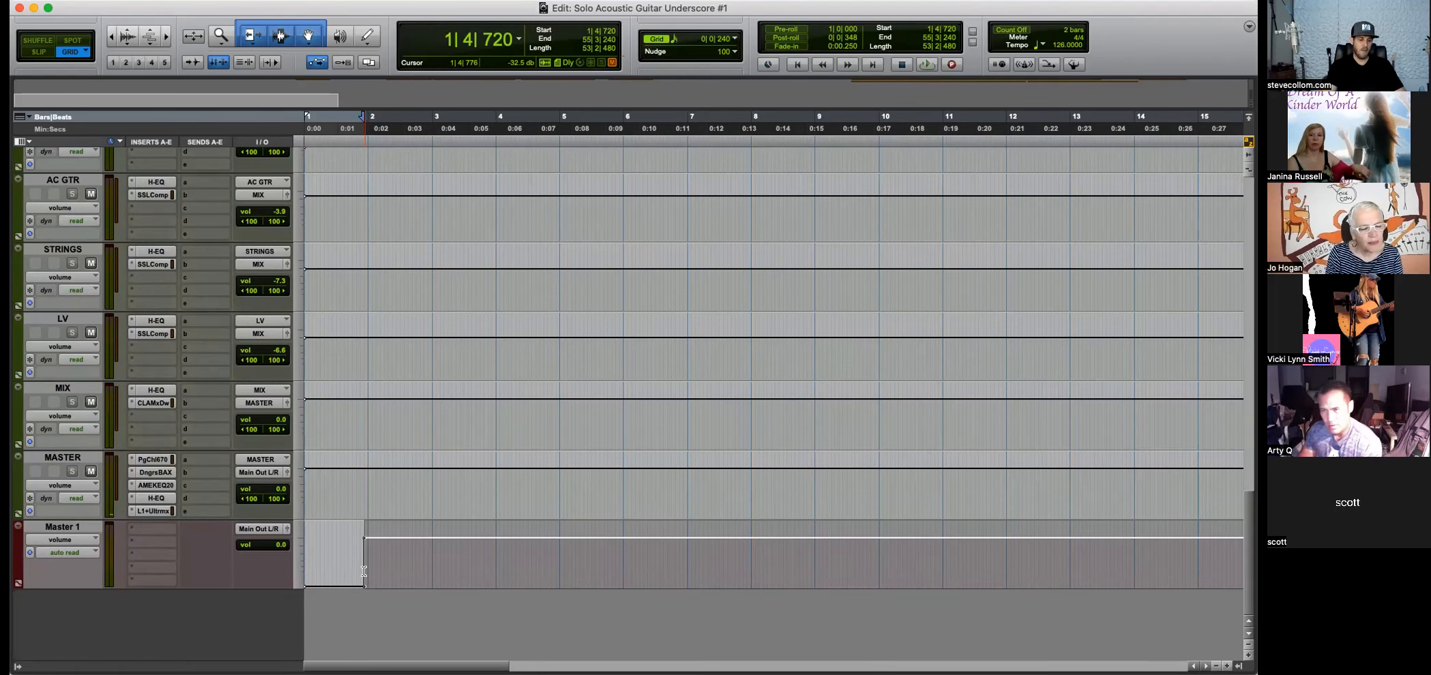
Bounce the selection offline as "Bright Morning Sunrise" in 24-bit, 48 kHz interleaved WAV with an added 320 kbit/s MP3.
key(super+alt+b)
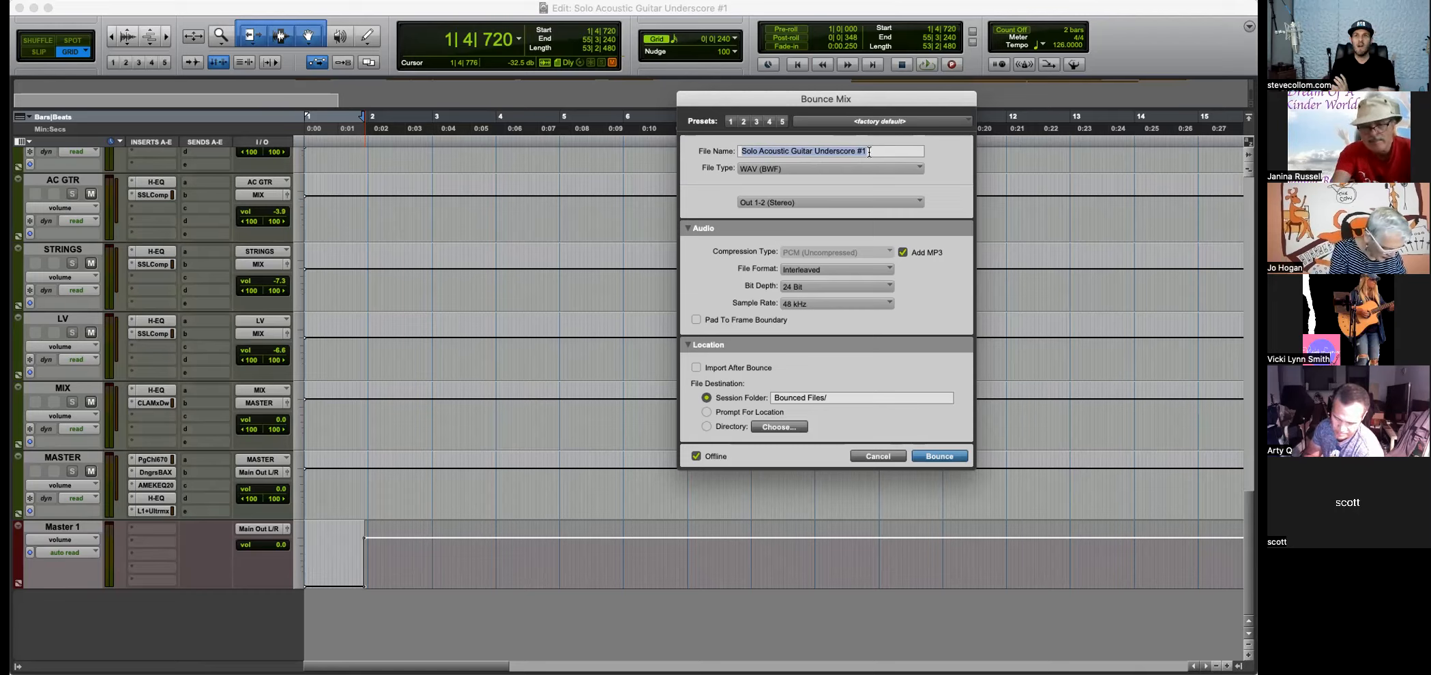
text(Bright Morning Sunrise)
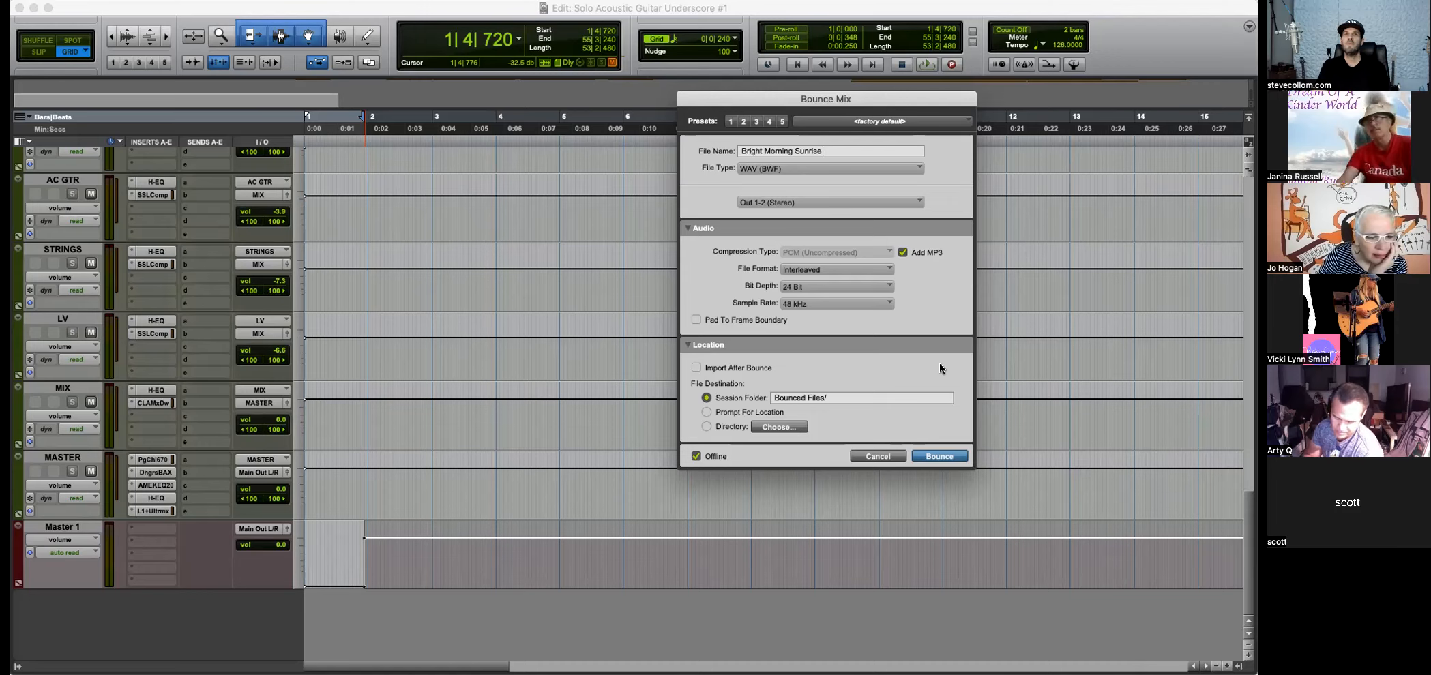
click(938, 453)
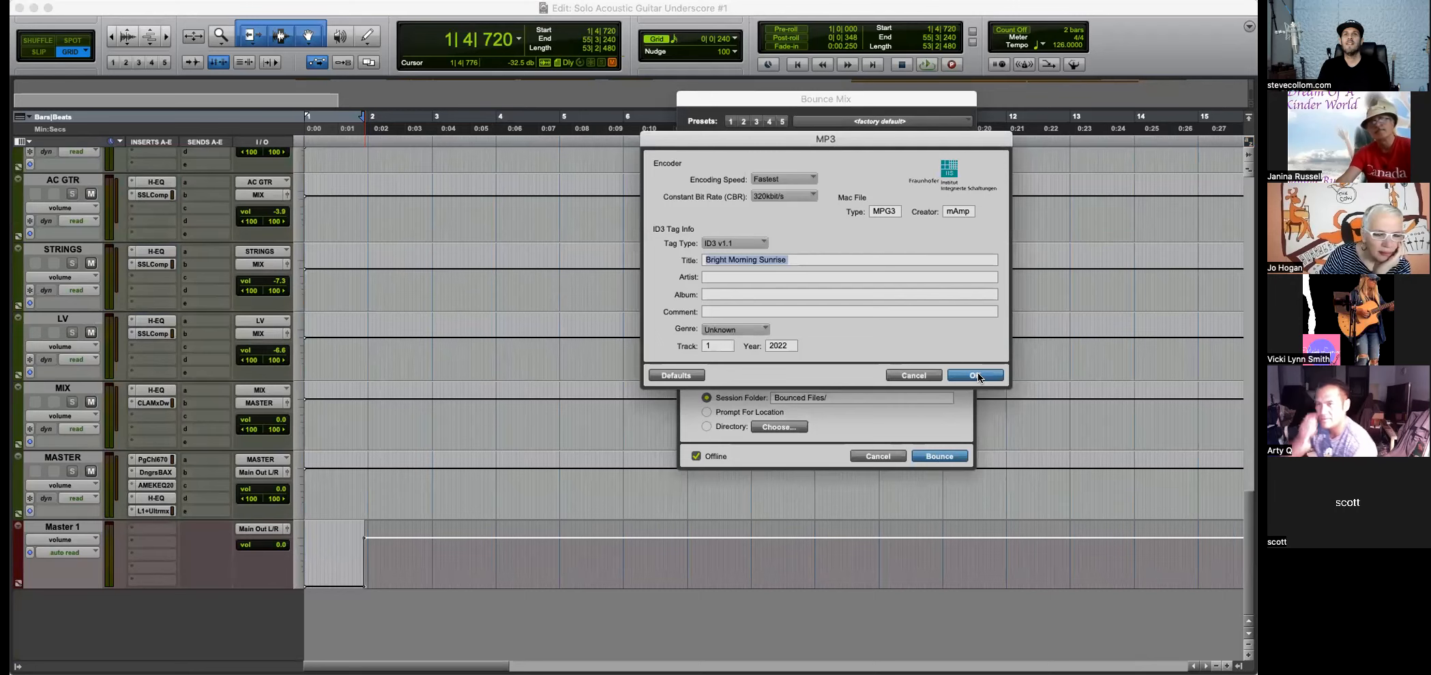
click(975, 376)
key(Return)
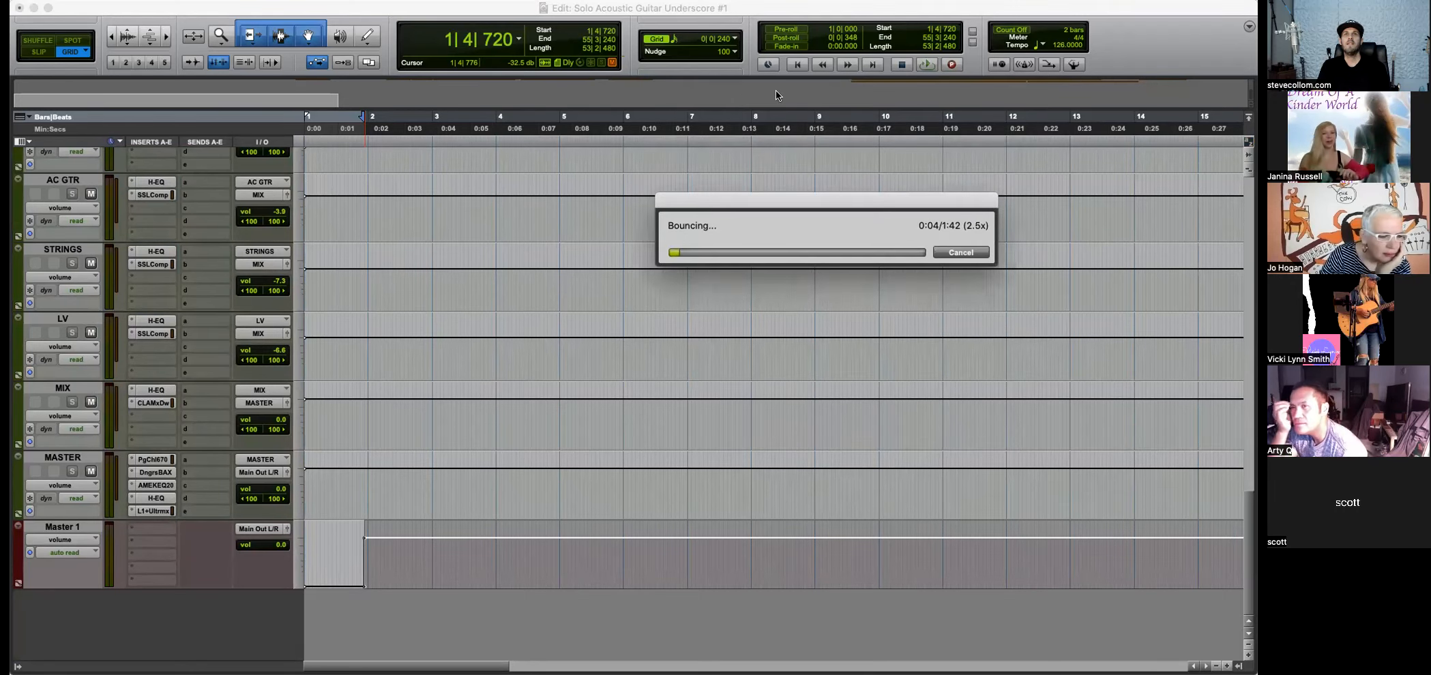